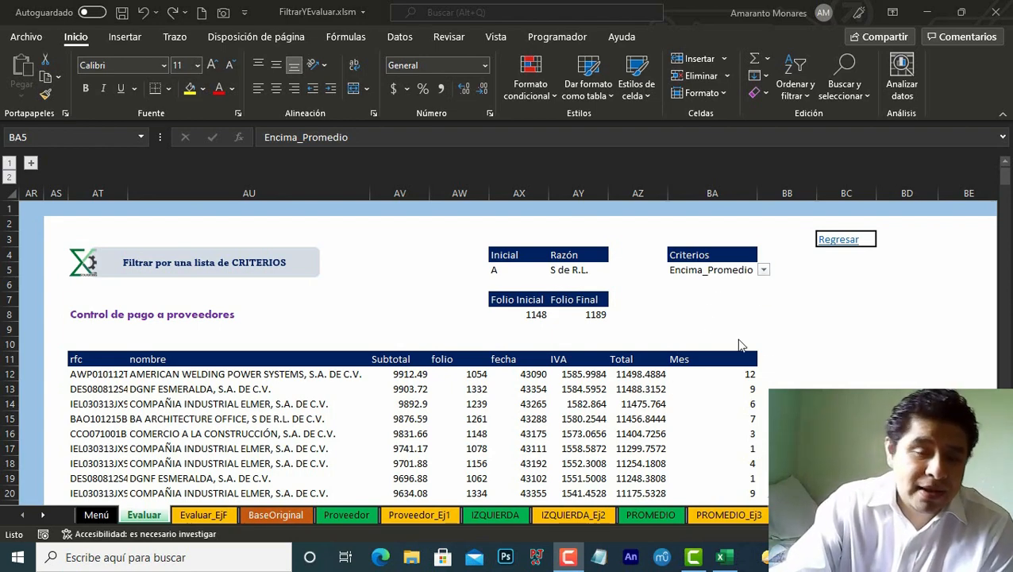
# Step: Change the Criterios selection to Folios to filter the supplier payment table
pyautogui.scroll(-20, 758, 388)
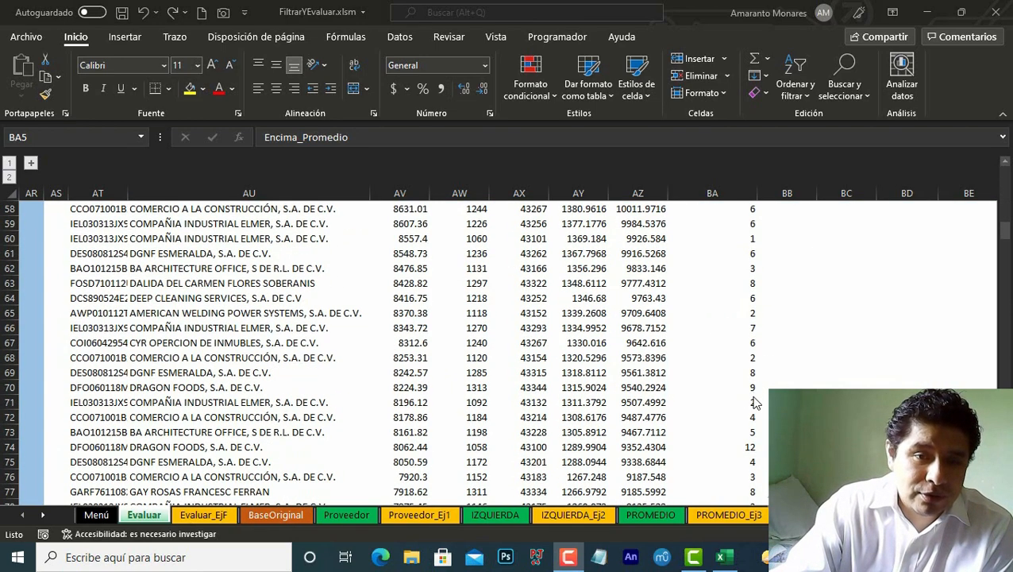
pyautogui.scroll(20, 753, 412)
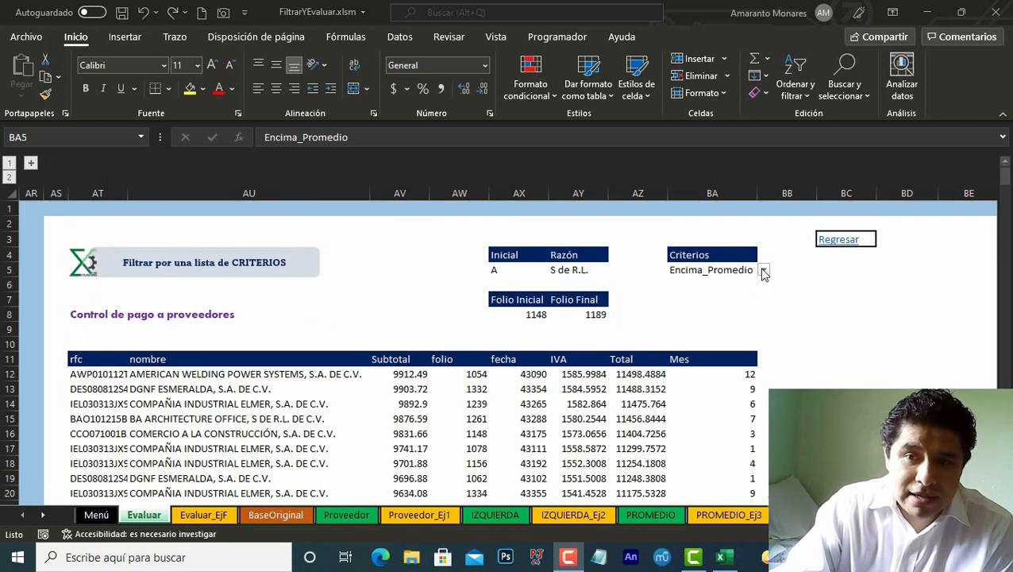
pyautogui.click(764, 272)
pyautogui.click(764, 272)
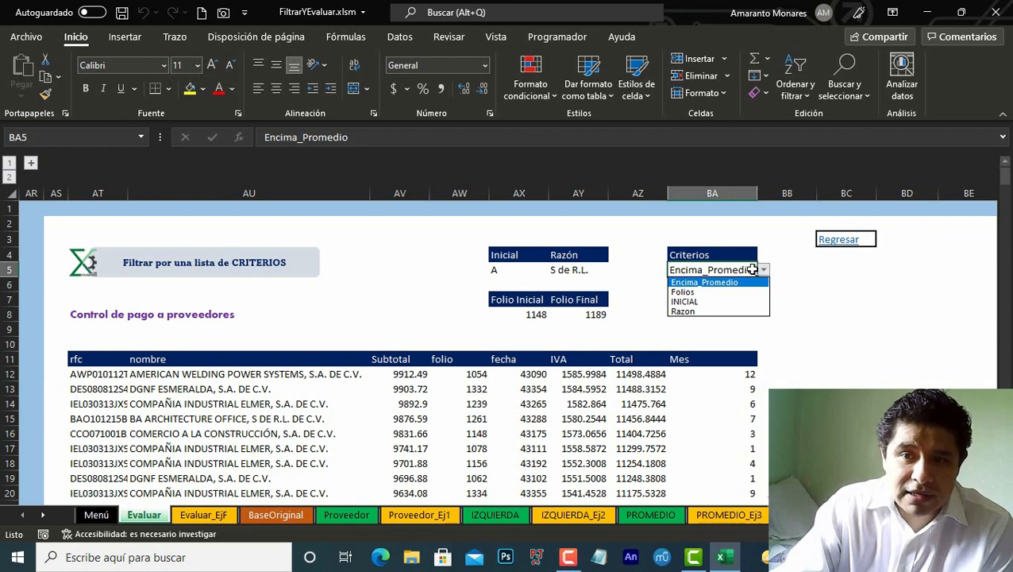
pyautogui.click(707, 292)
# Step: Select the Folio Inicial and Folio Final values to examine the folio range used by the filter
pyautogui.scroll(-15, 600, 403)
pyautogui.scroll(-8, 599, 403)
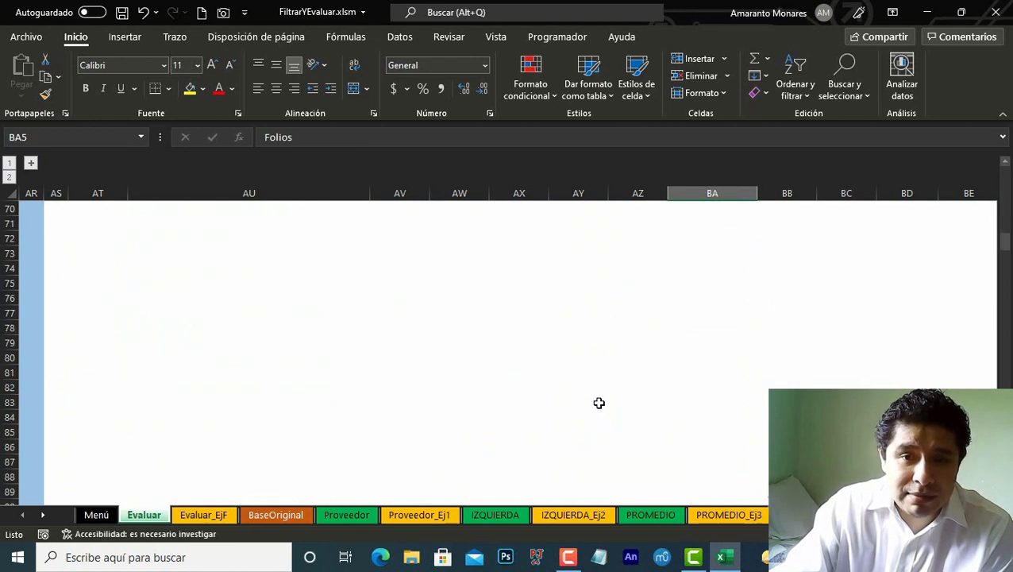
pyautogui.scroll(20, 600, 402)
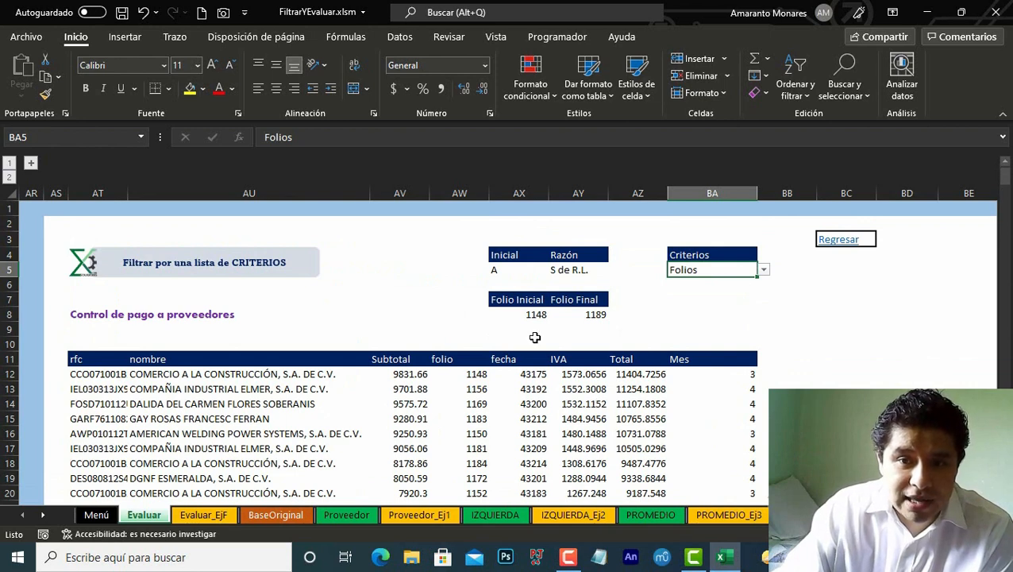
pyautogui.moveTo(536, 314); pyautogui.dragTo(588, 314)
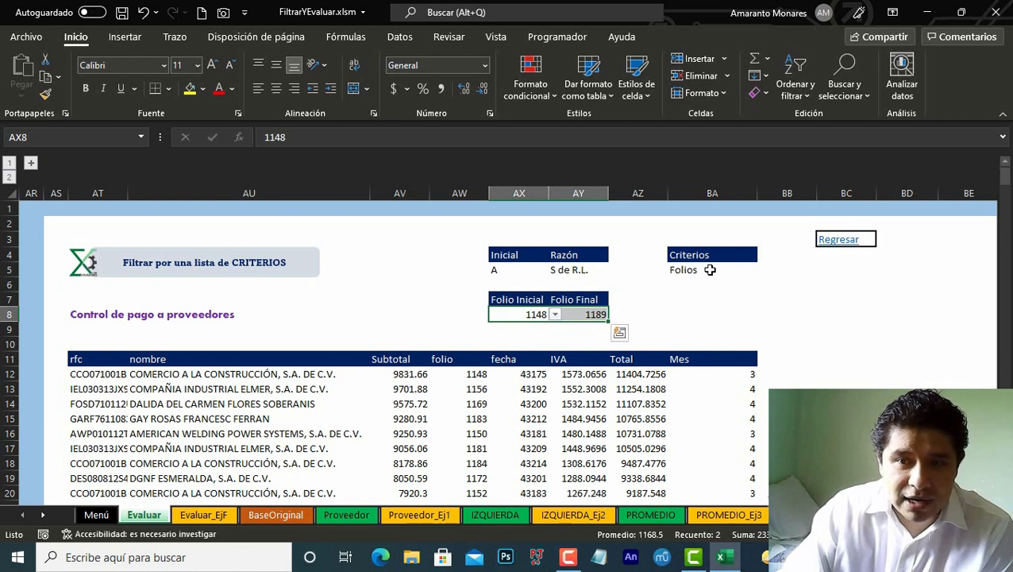
# Step: Change the Criterios selection to INICIAL
pyautogui.click(752, 270)
pyautogui.click(763, 271)
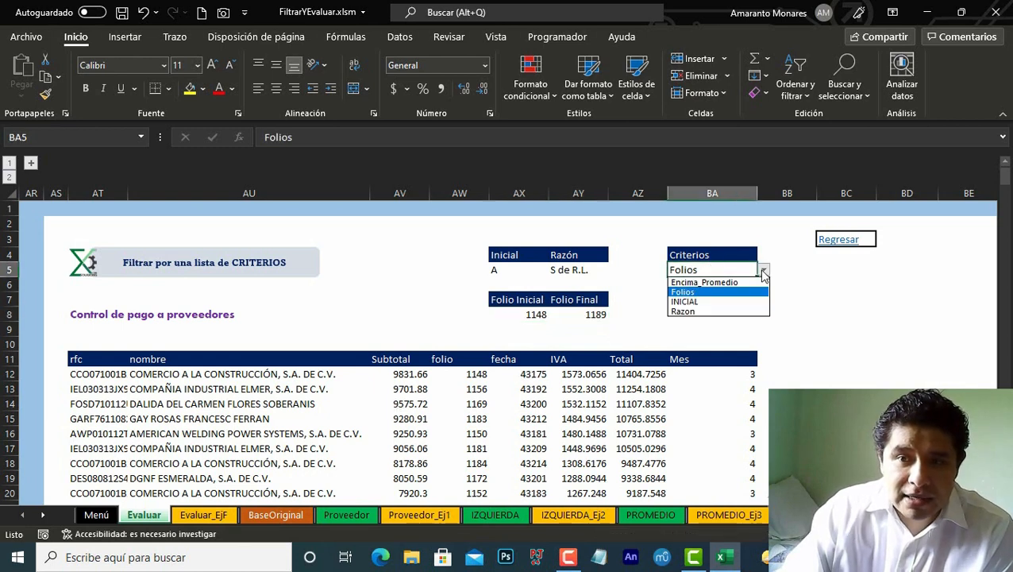
pyautogui.click(708, 303)
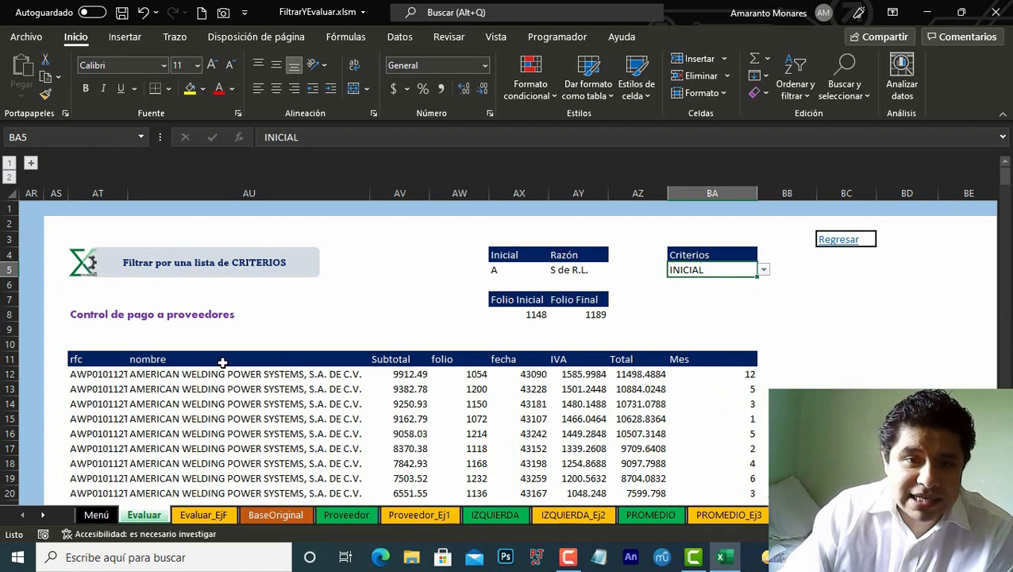
# Step: Inspect the FILTRAR formula in the first nombre cell of the results table
pyautogui.scroll(-5, 223, 363)
pyautogui.scroll(5, 235, 401)
pyautogui.click(99, 374)
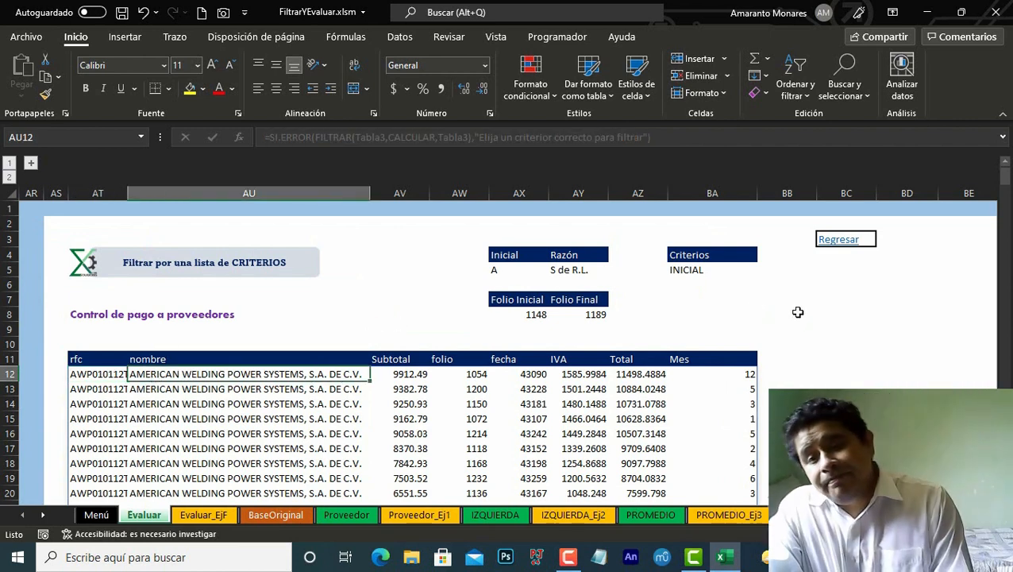
# Step: Change the Criterios selection to Razon
pyautogui.click(749, 290)
pyautogui.click(755, 269)
pyautogui.click(763, 270)
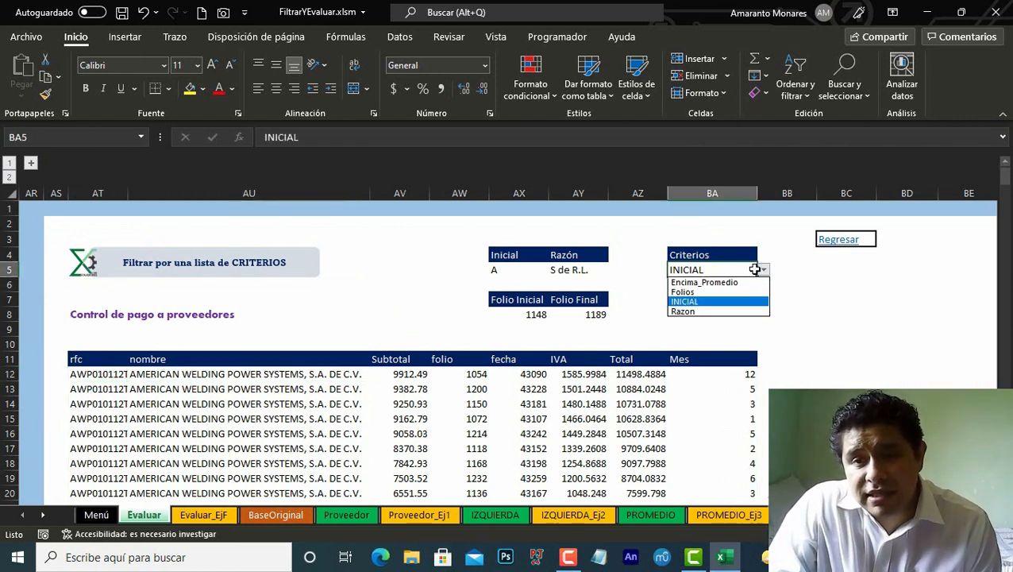
pyautogui.click(695, 311)
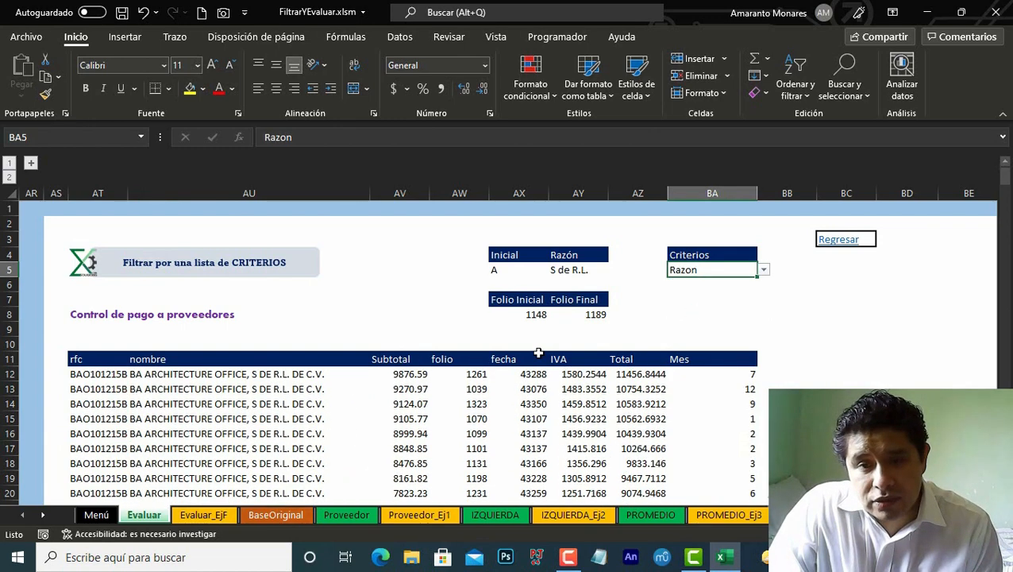
# Step: Set the Criterios selection back to Encima_Promedio and scroll through the filtered rows
pyautogui.scroll(-14, 356, 401)
pyautogui.scroll(-6, 355, 401)
pyautogui.scroll(20, 355, 401)
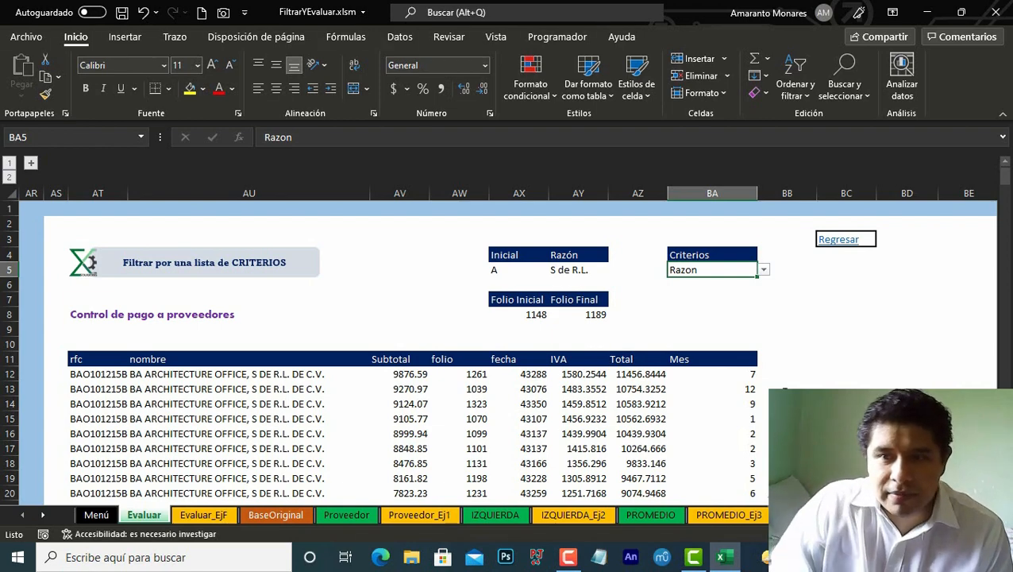
pyautogui.click(763, 270)
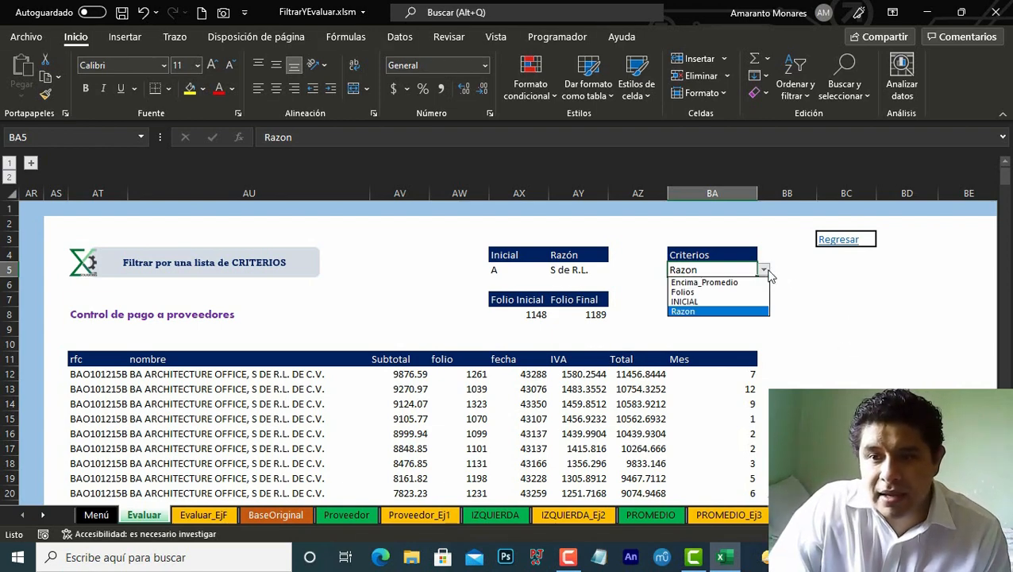
pyautogui.click(732, 283)
pyautogui.scroll(-13, 543, 408)
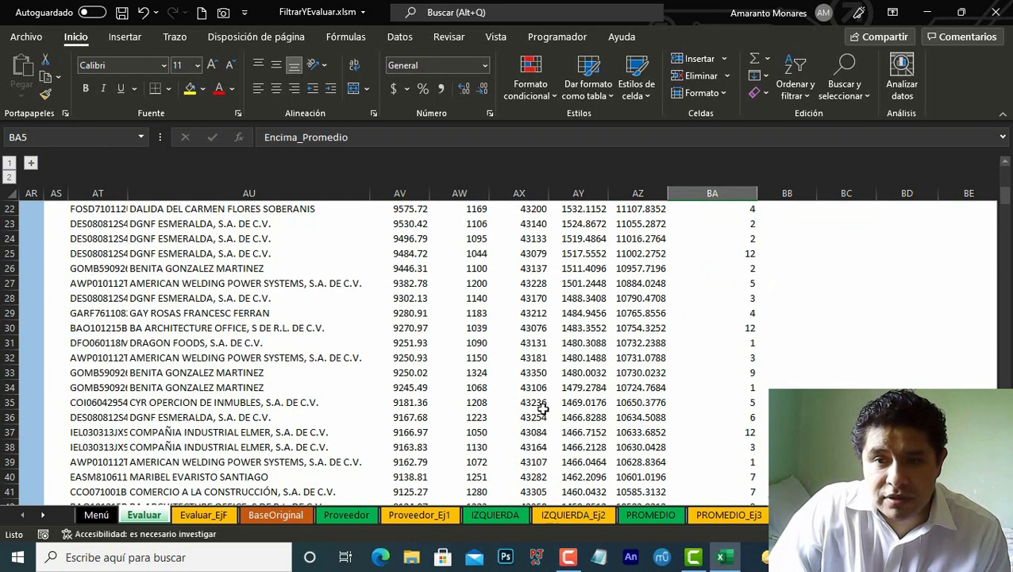
pyautogui.scroll(13, 542, 408)
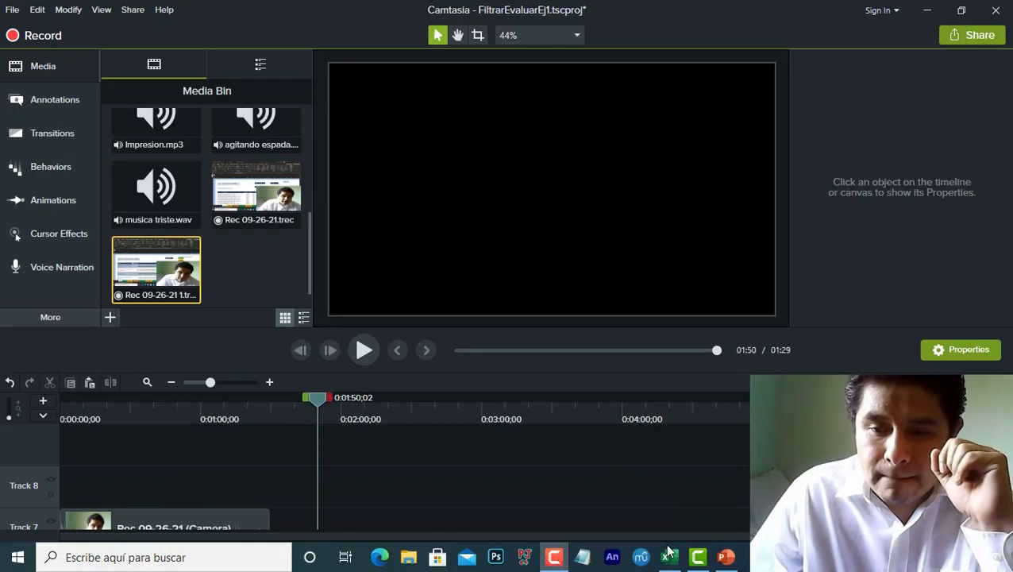
# Step: Switch to the Excel workbook and review the exercise list on the Menú sheet
pyautogui.click(668, 554)
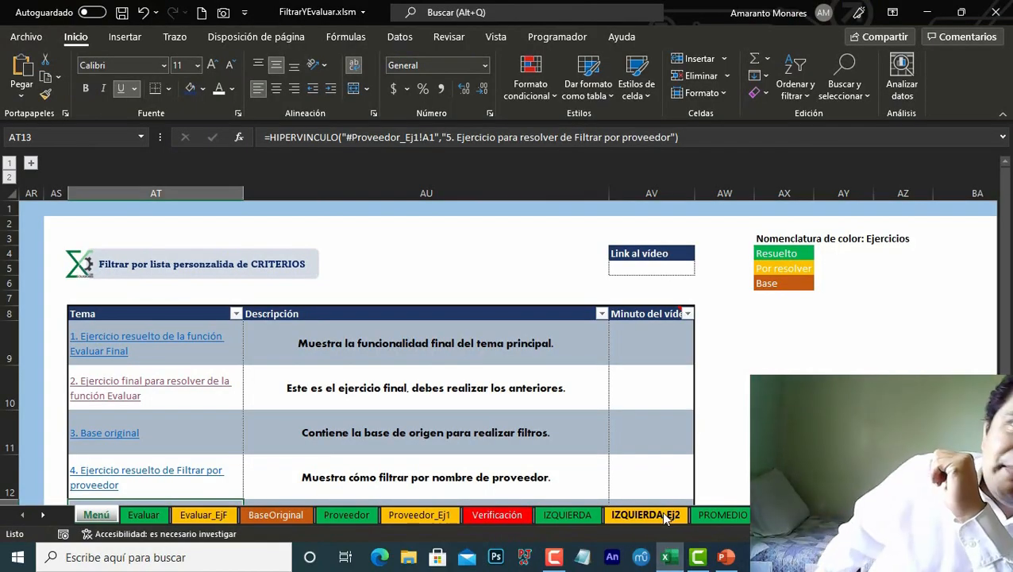
pyautogui.click(297, 462)
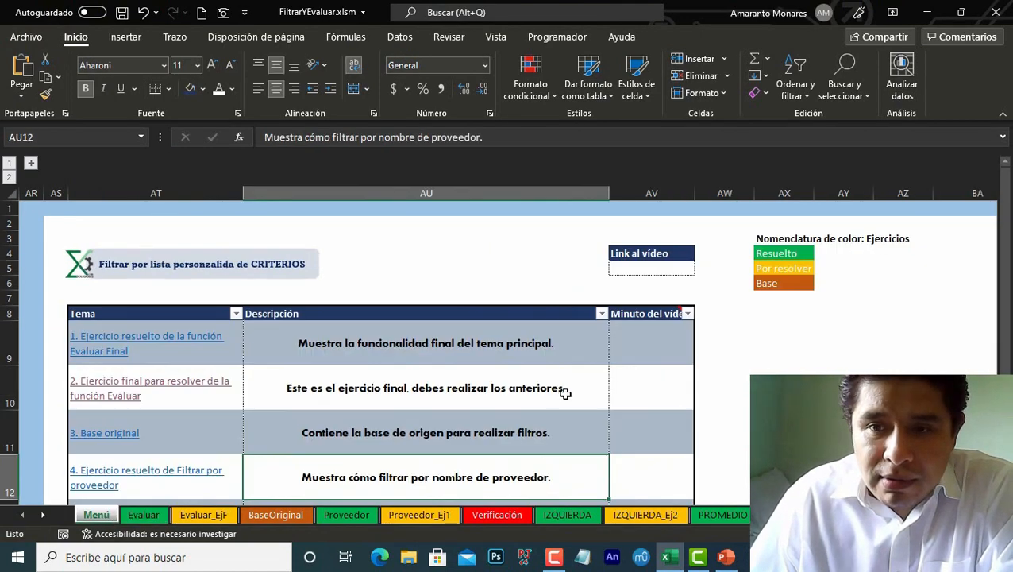
pyautogui.scroll(-5, 667, 407)
pyautogui.scroll(1, 667, 408)
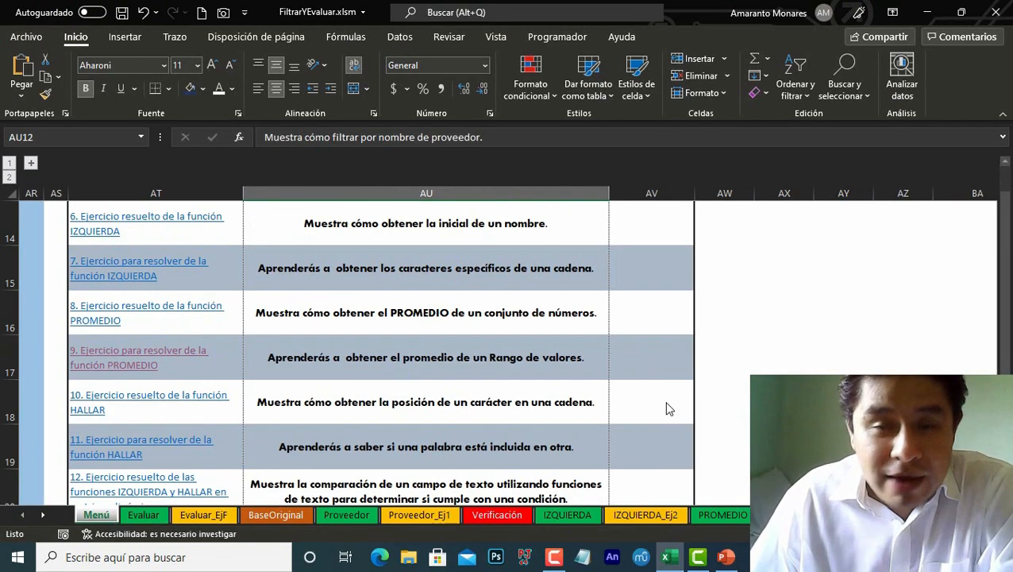
pyautogui.scroll(5, 667, 408)
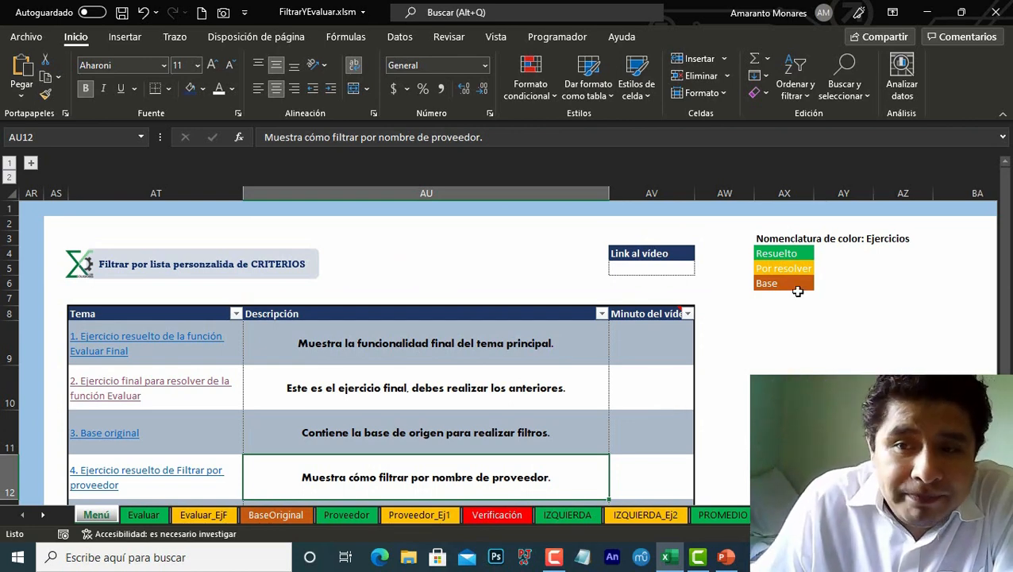
# Step: Open the PROMEDIO exercise to solve from the menu list and return to the menu with Regresar
pyautogui.click(799, 256)
pyautogui.scroll(-10, 123, 411)
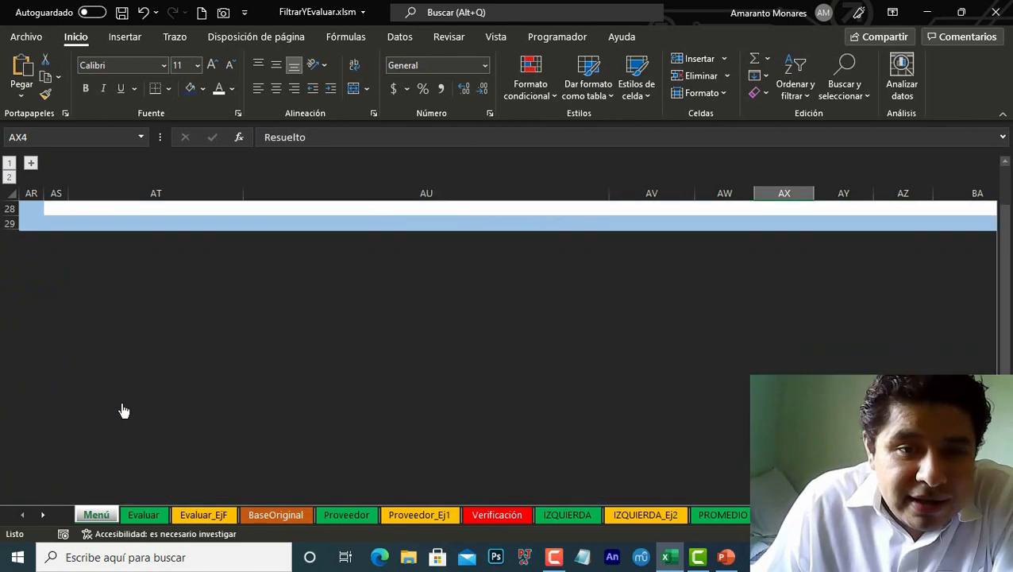
pyautogui.scroll(9, 123, 411)
pyautogui.scroll(-4, 123, 411)
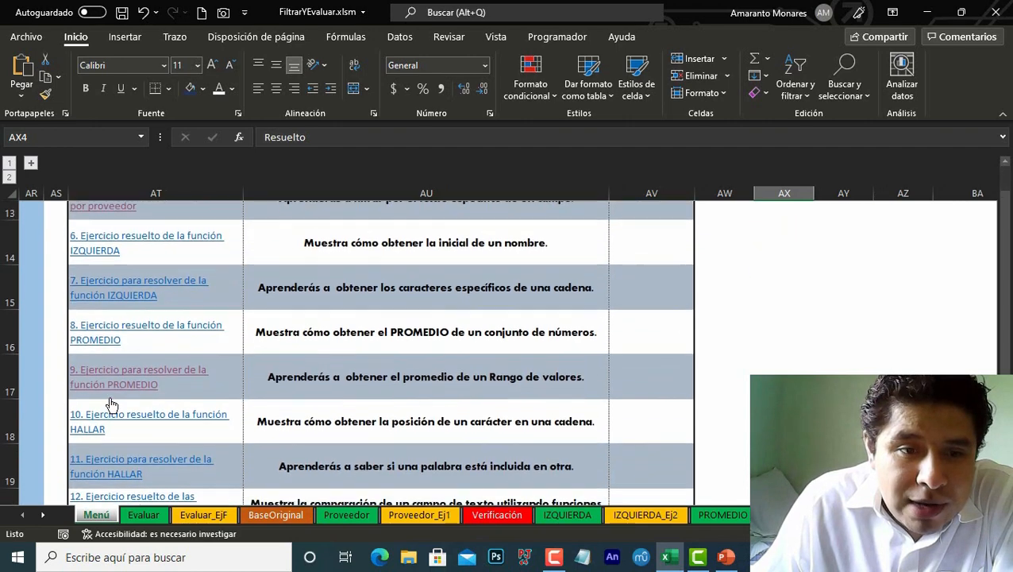
pyautogui.click(113, 358)
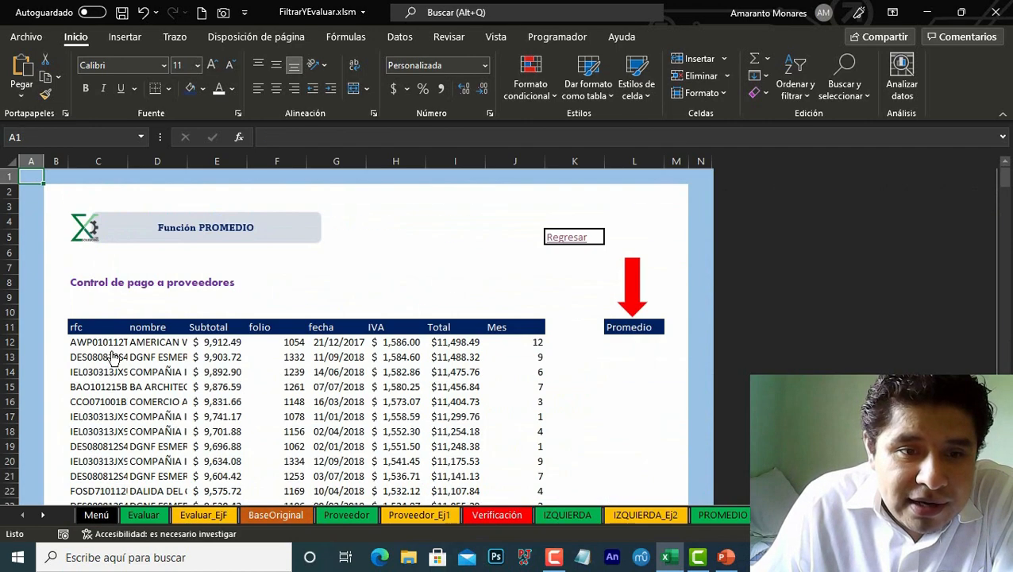
pyautogui.click(572, 237)
# Step: Scroll through the menu and select the color legend block for resolved, to-solve and base exercises
pyautogui.scroll(-3, 274, 367)
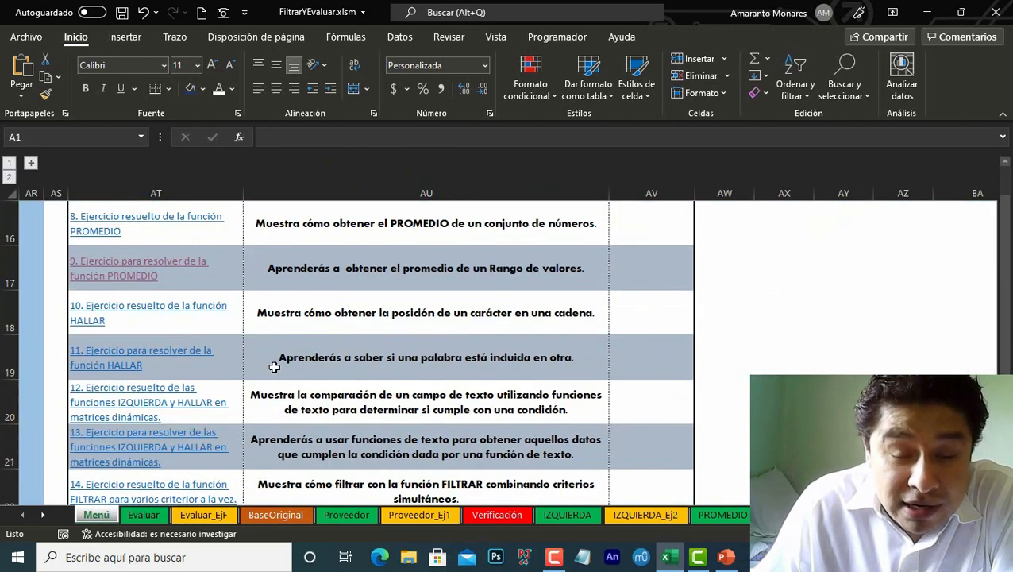
pyautogui.scroll(-3, 274, 367)
pyautogui.scroll(8, 274, 367)
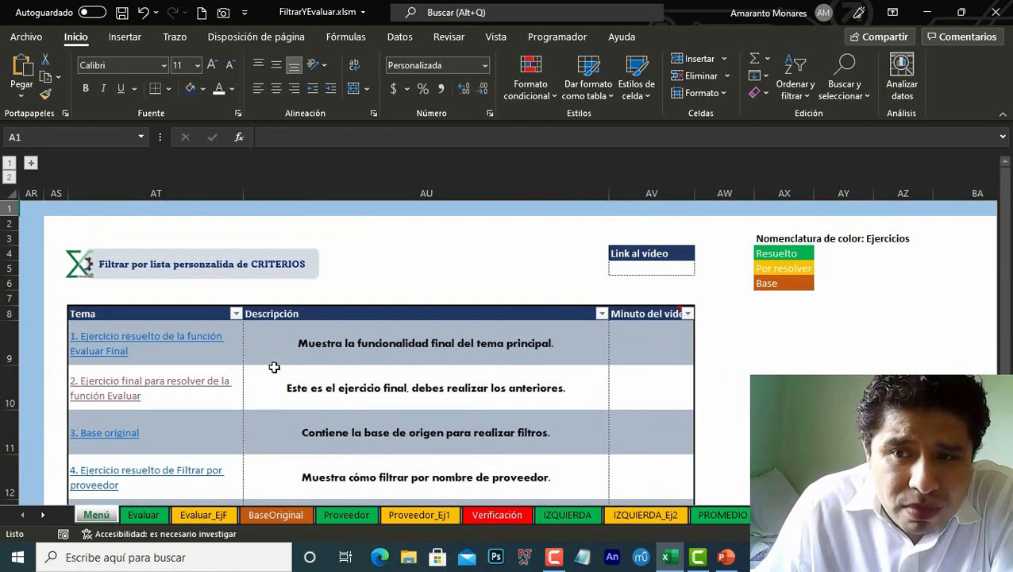
pyautogui.moveTo(727, 227); pyautogui.dragTo(885, 331)
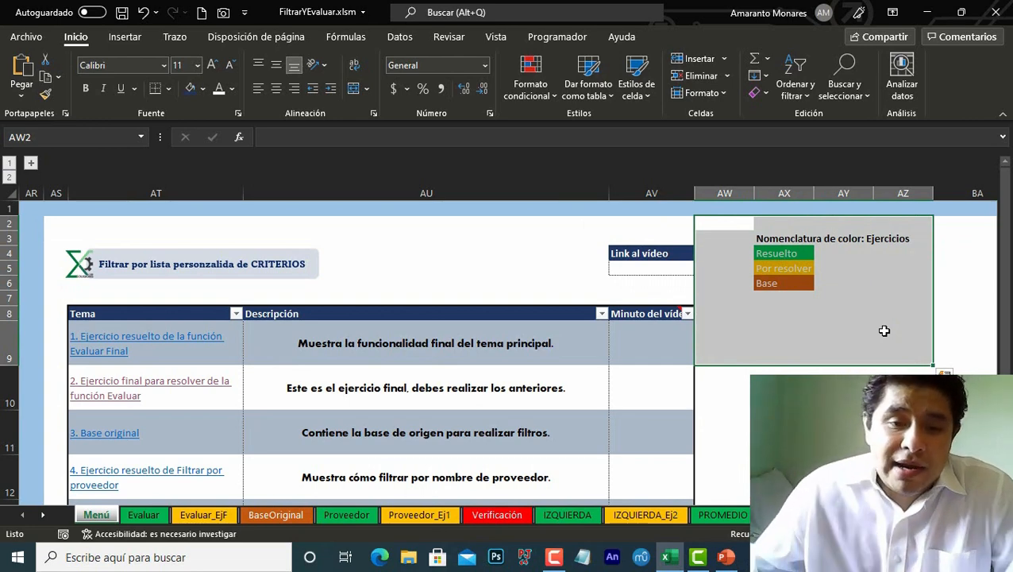
# Step: Browse the Evaluar, Proveedor, IZQUIERDA and PROMEDIO sheets and return to the Menú sheet
pyautogui.click(145, 515)
pyautogui.click(346, 515)
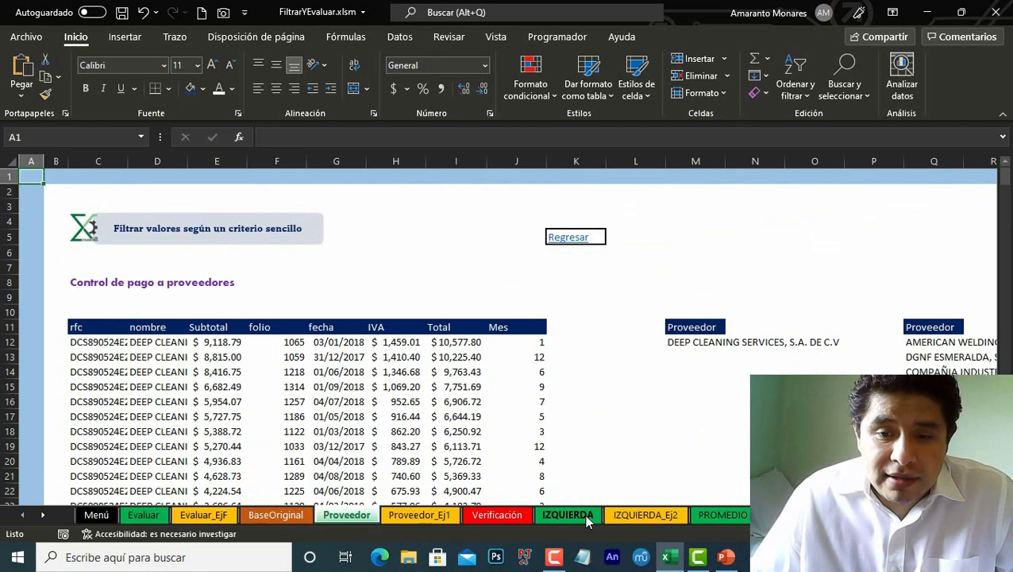
pyautogui.click(568, 514)
pyautogui.click(722, 515)
pyautogui.click(786, 514)
pyautogui.click(96, 515)
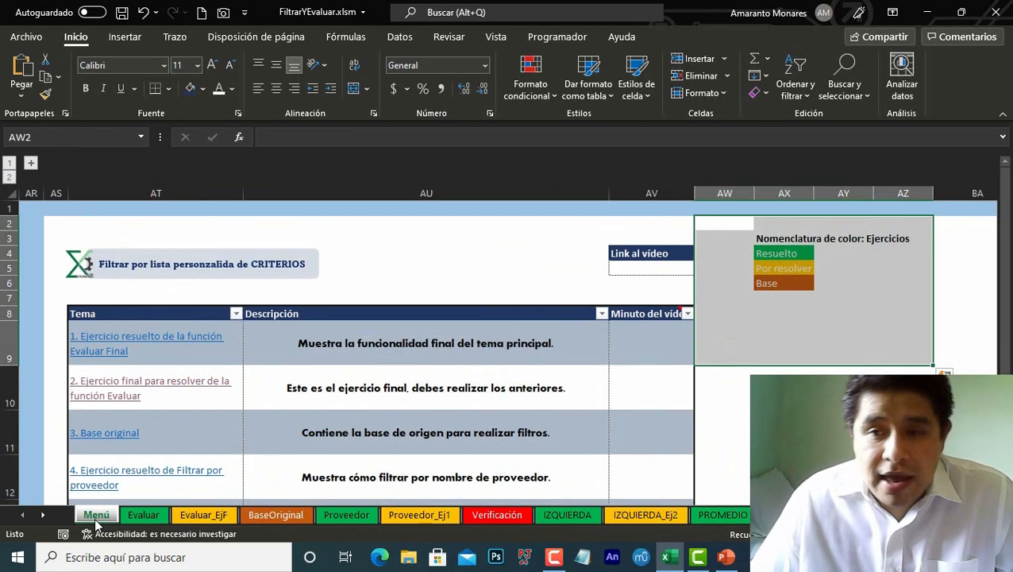
# Step: Browse the Evaluar_EjF, Proveedor_Ej1, IZQUIERDA_Ej2, PROMEDIO and BaseOriginal sheets, returning to Menú
pyautogui.click(203, 515)
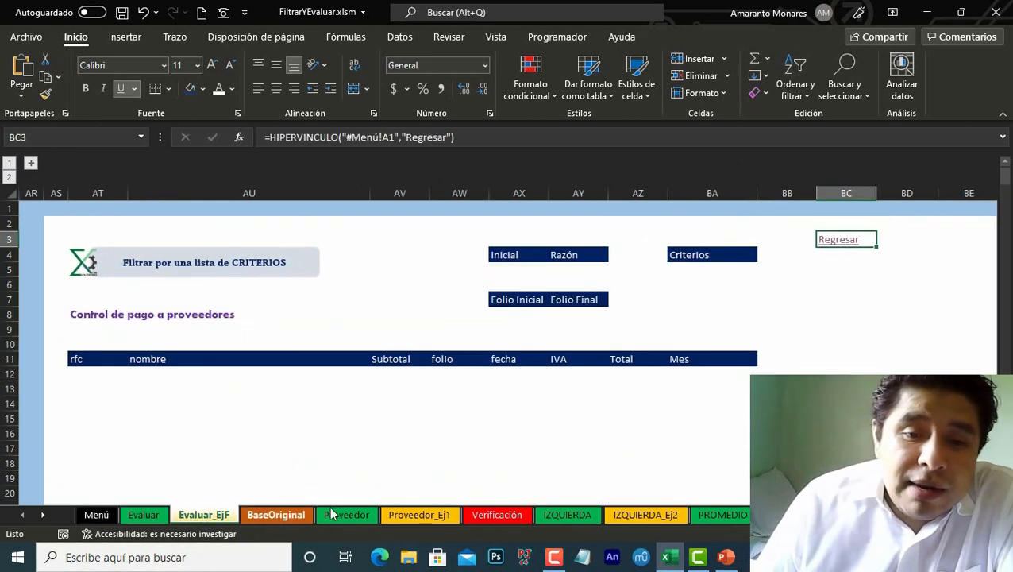
pyautogui.click(420, 515)
pyautogui.click(646, 515)
pyautogui.click(722, 515)
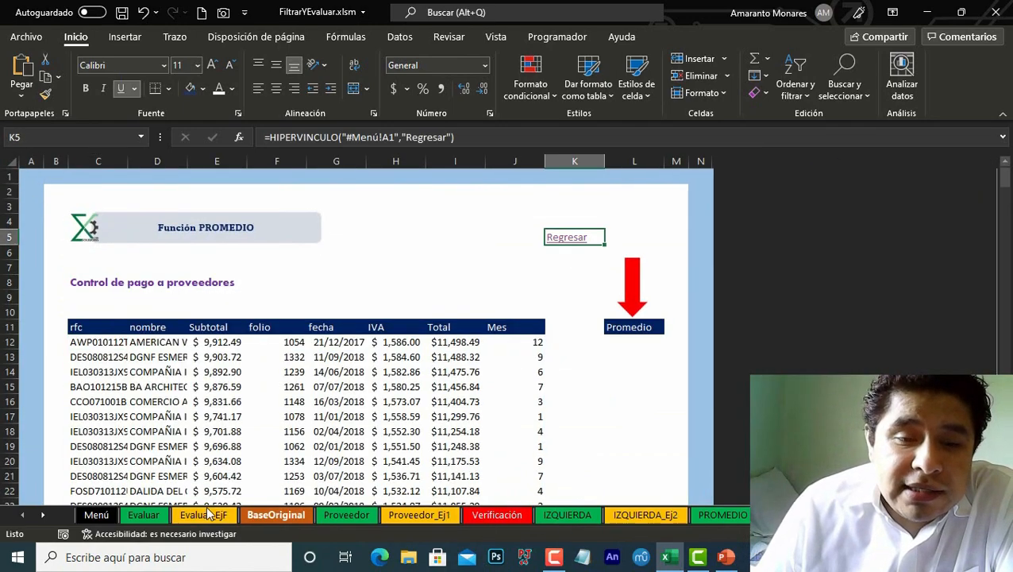
pyautogui.click(97, 515)
pyautogui.click(276, 515)
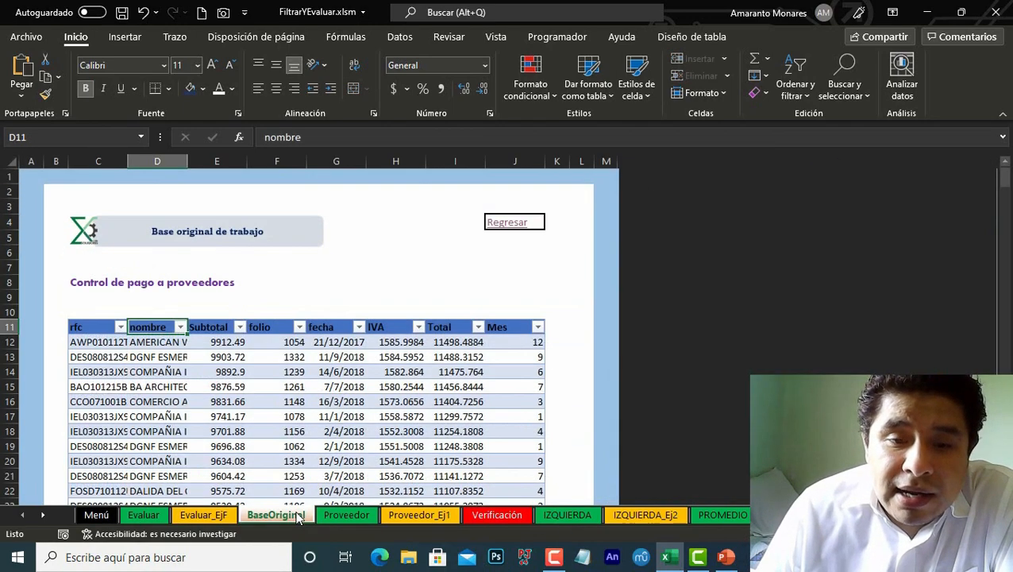
pyautogui.click(96, 515)
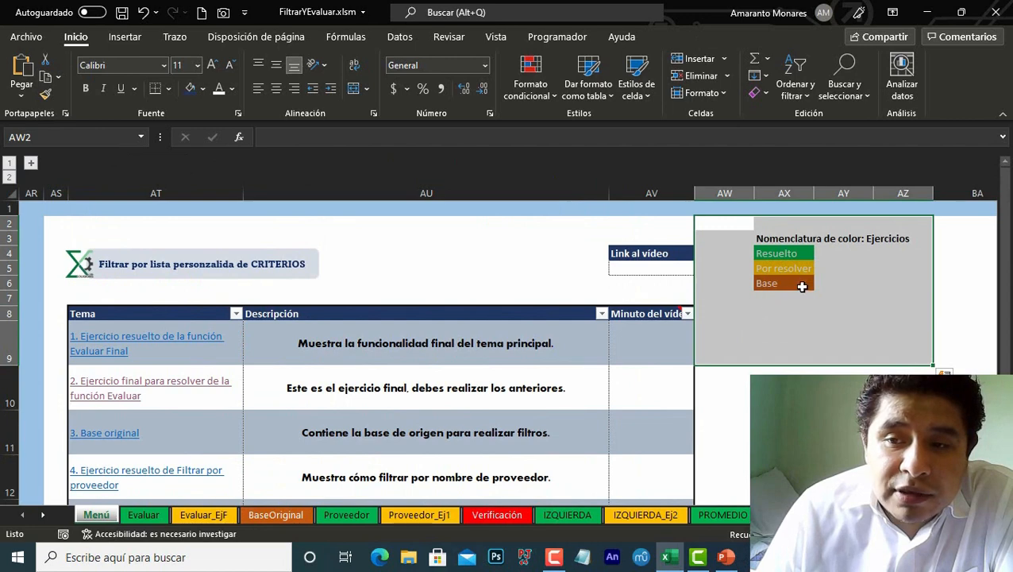
# Step: Compare the Base legend color with the sheet tab colors and review the menu's exercise list
pyautogui.click(802, 287)
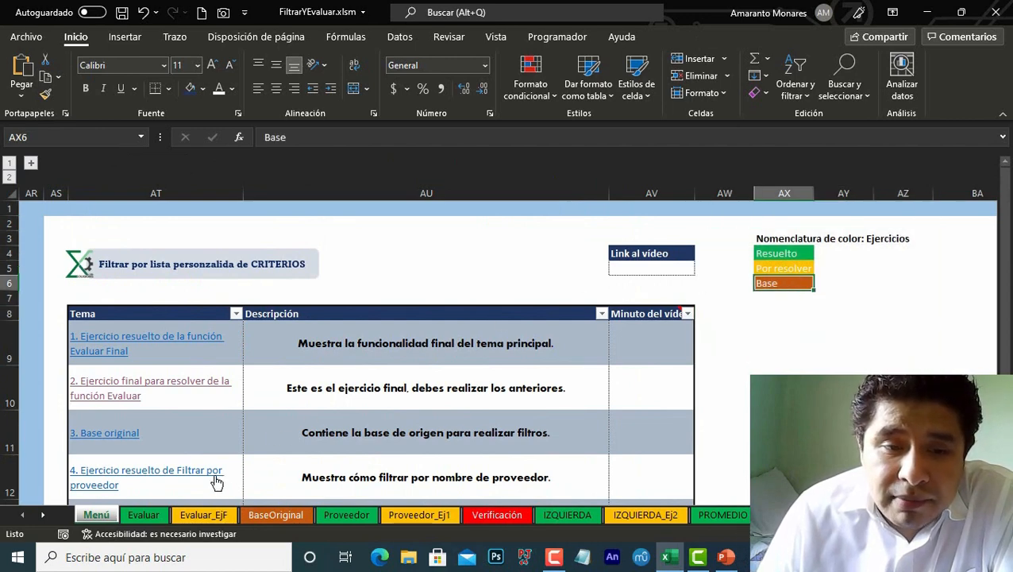
pyautogui.click(139, 516)
pyautogui.click(204, 515)
pyautogui.click(104, 516)
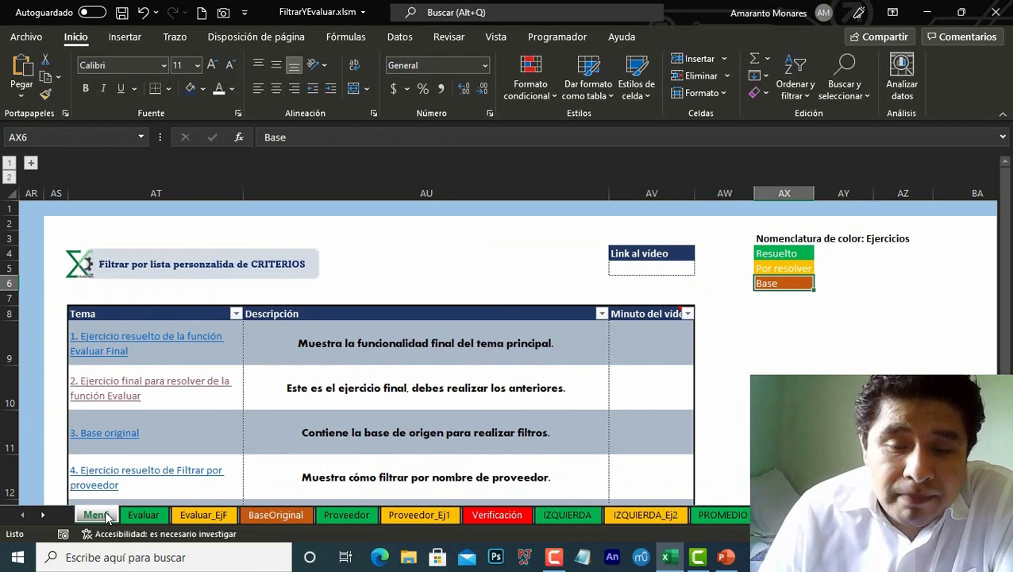
pyautogui.scroll(-5, 107, 515)
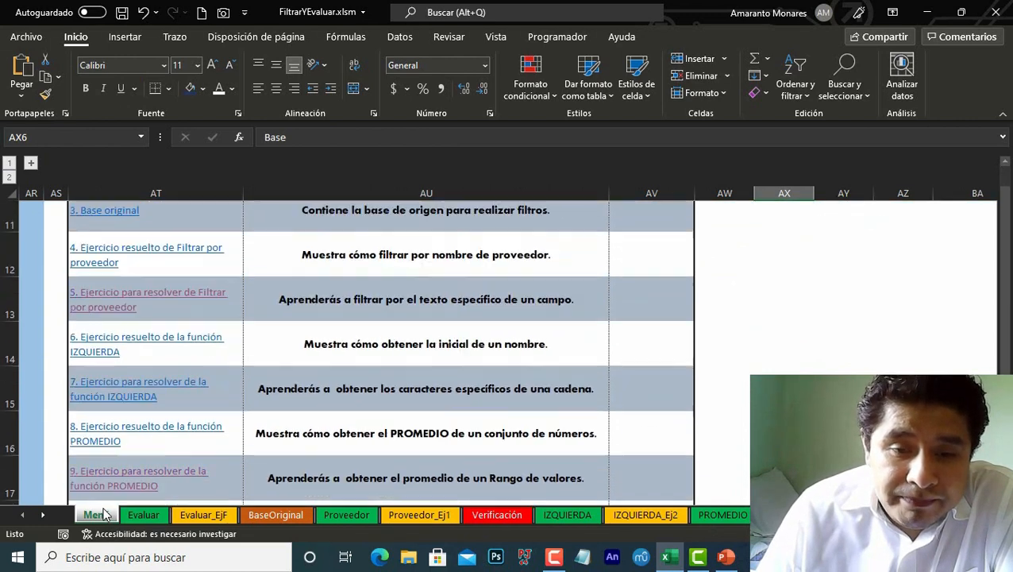
pyautogui.scroll(5, 106, 515)
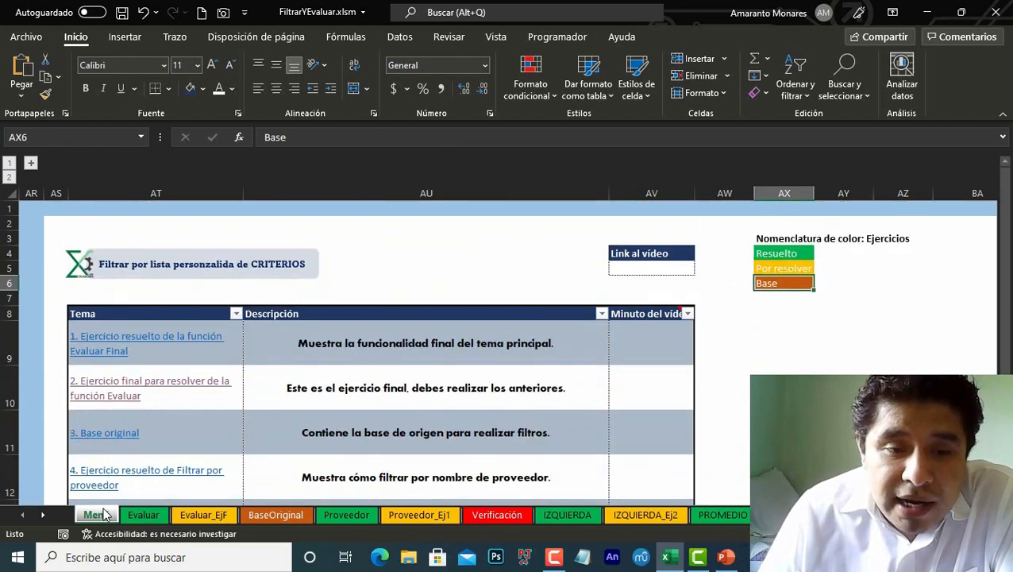
# Step: Browse the Verificación and Evaluar sheets and the menu's video link cells, returning to the Menú sheet
pyautogui.click(515, 520)
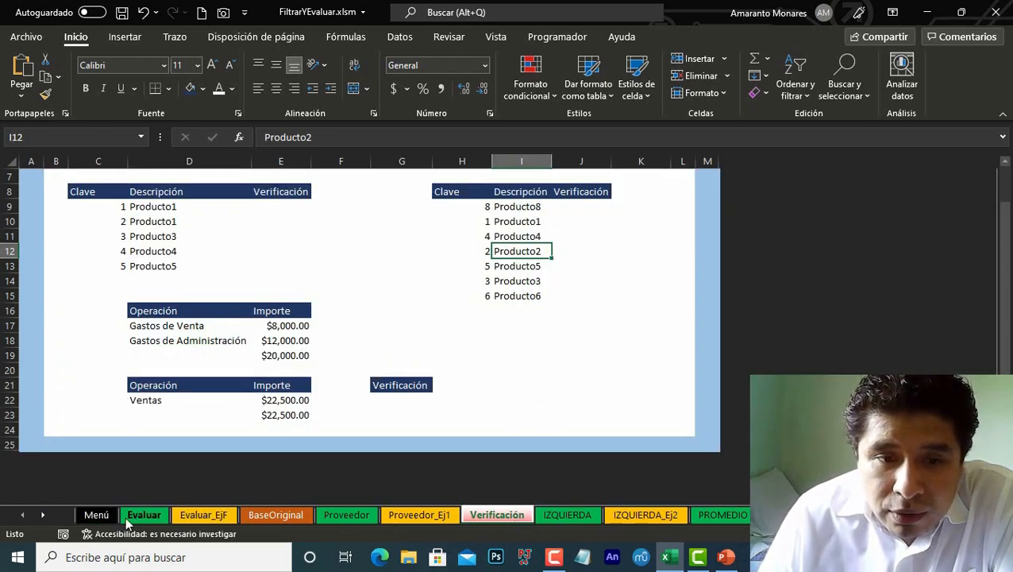
pyautogui.click(96, 516)
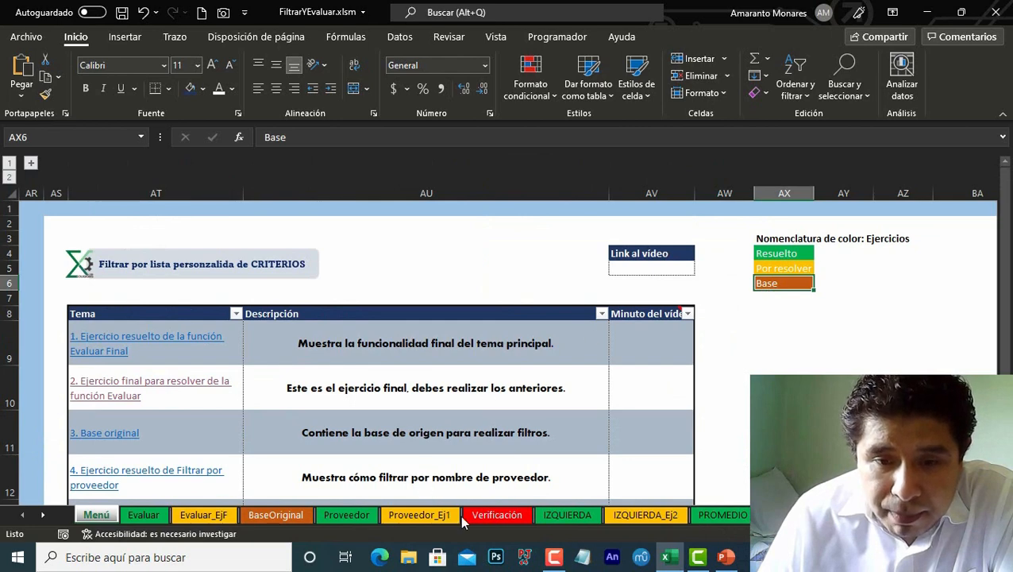
pyautogui.click(465, 518)
pyautogui.click(99, 516)
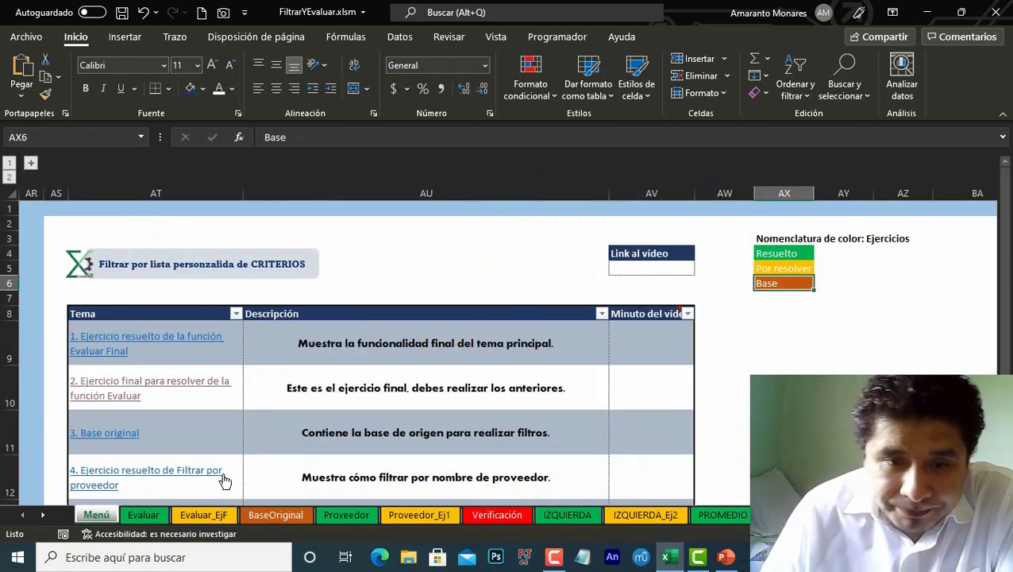
pyautogui.click(648, 342)
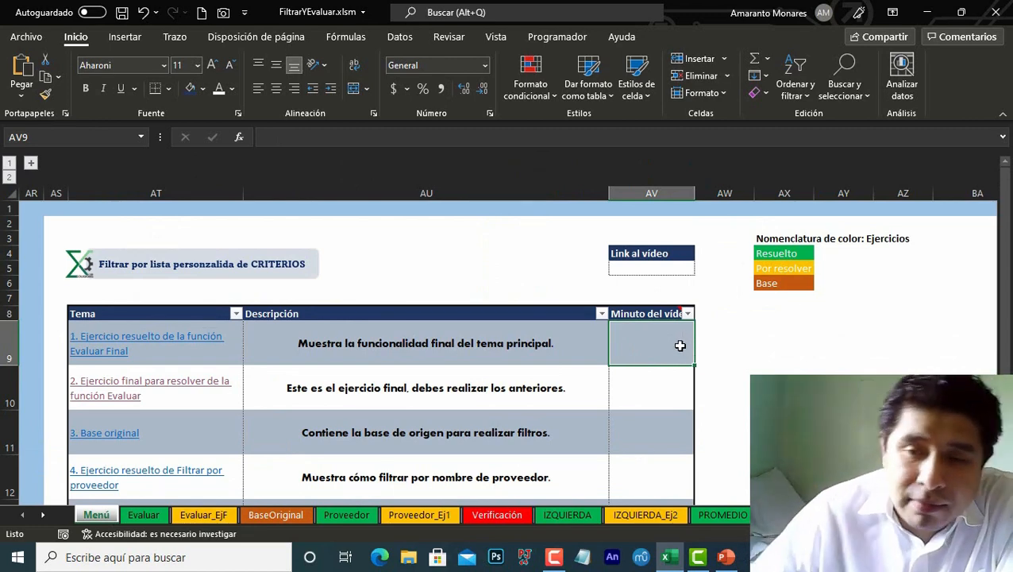
pyautogui.click(679, 266)
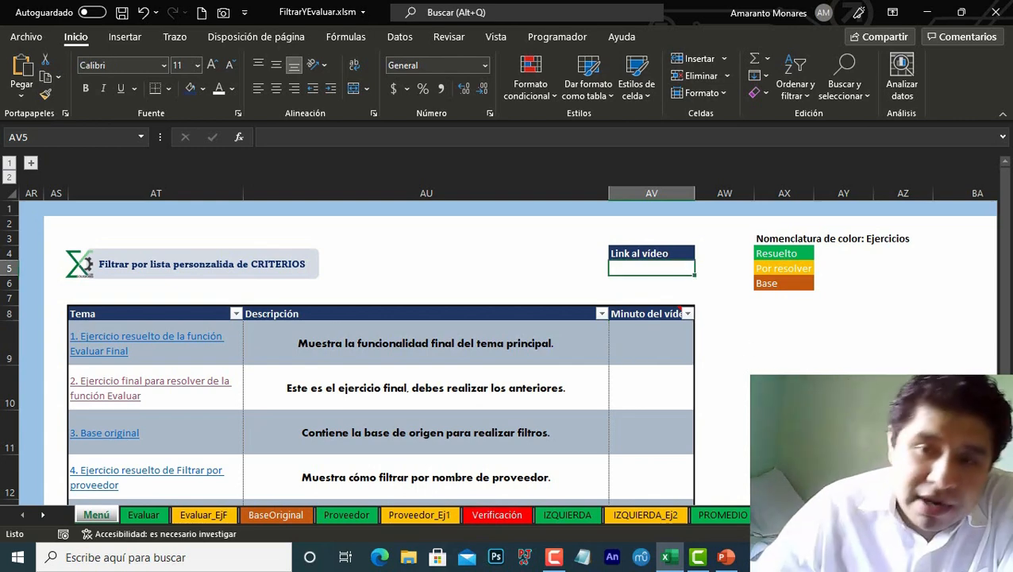
pyautogui.click(139, 515)
pyautogui.click(102, 516)
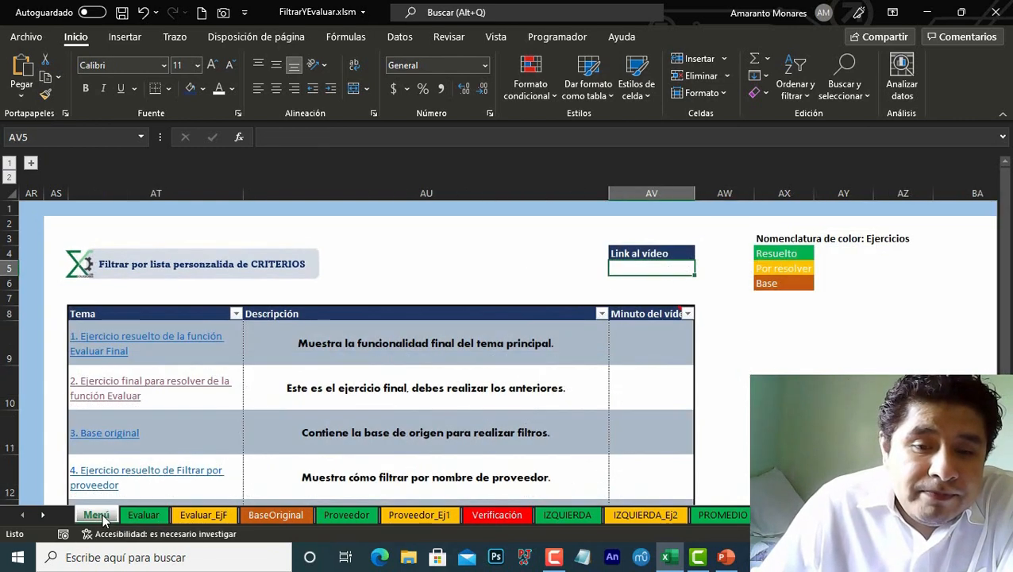
# Step: Open the Proveedor_Ej1 exercise and clear the header formula in C11 and the FILTRAR formula in C12
pyautogui.click(403, 515)
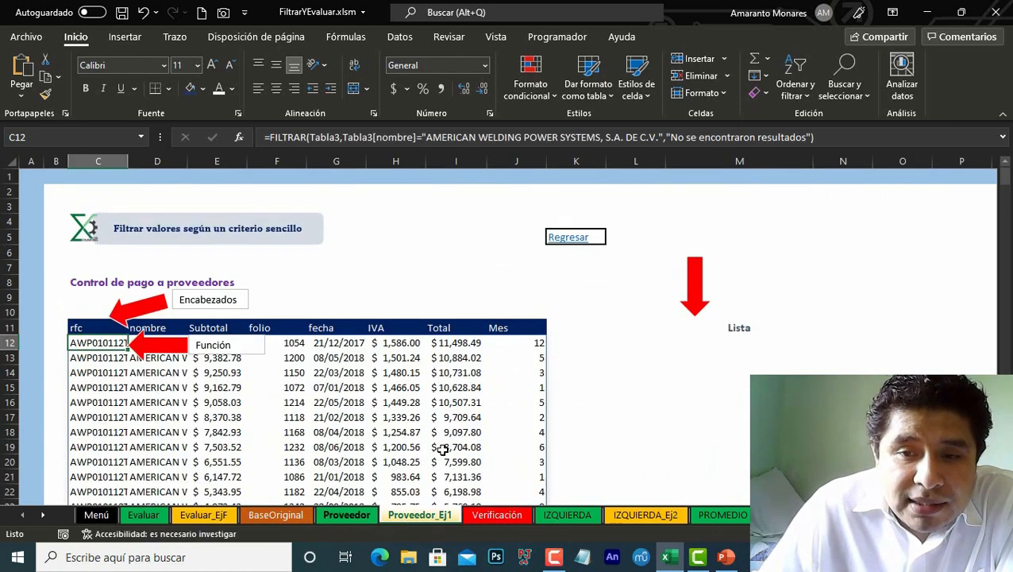
pyautogui.click(570, 238)
pyautogui.scroll(2, 231, 359)
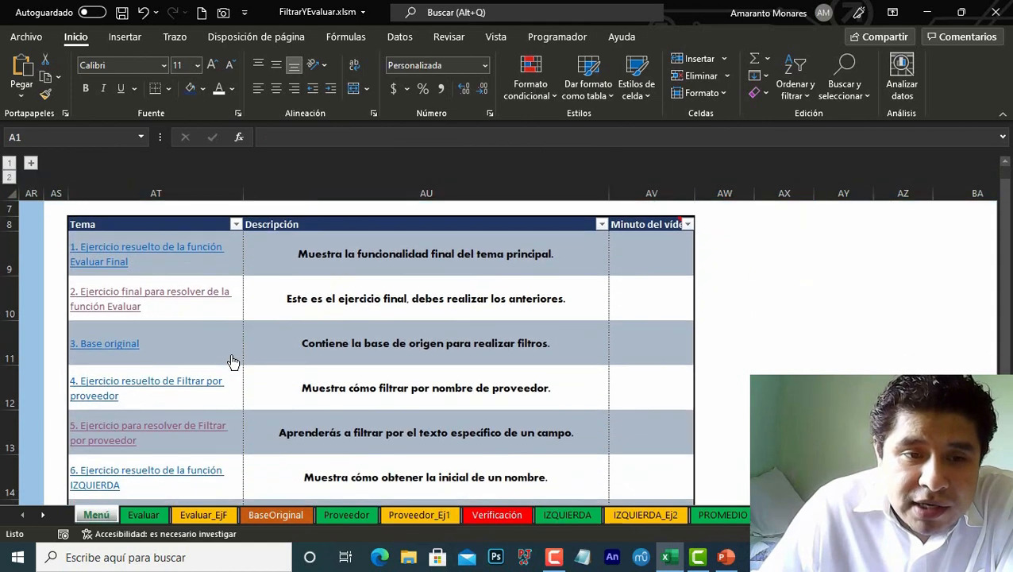
pyautogui.scroll(-1, 232, 362)
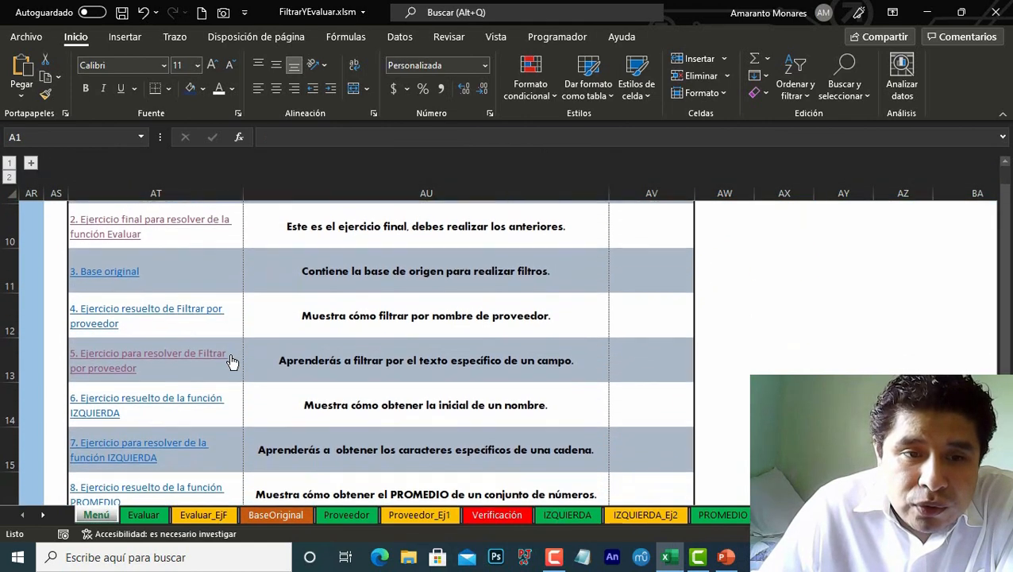
pyautogui.click(115, 357)
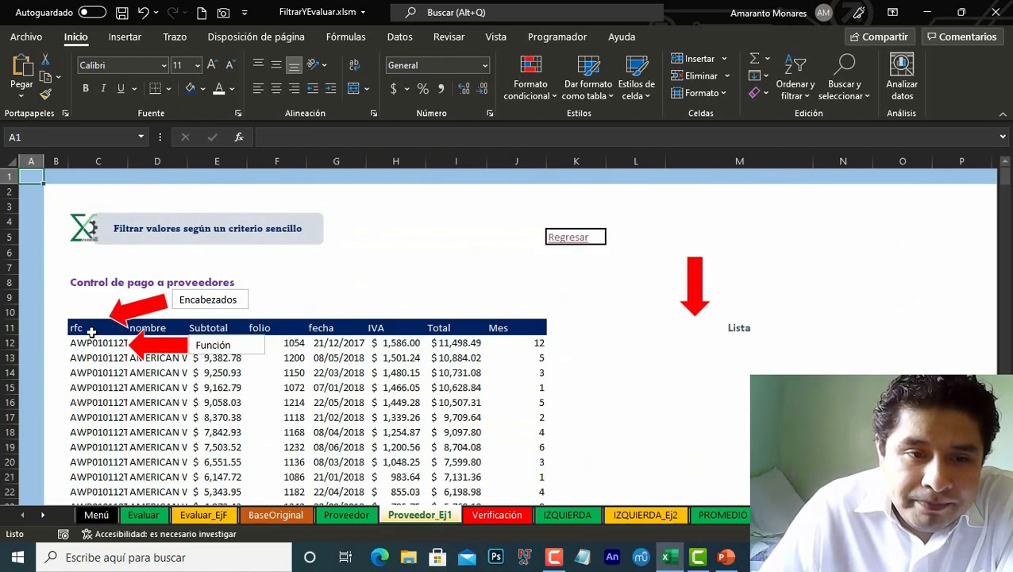
pyautogui.click(91, 330)
pyautogui.press('Delete')
pyautogui.press('Down')
pyautogui.press('Delete')
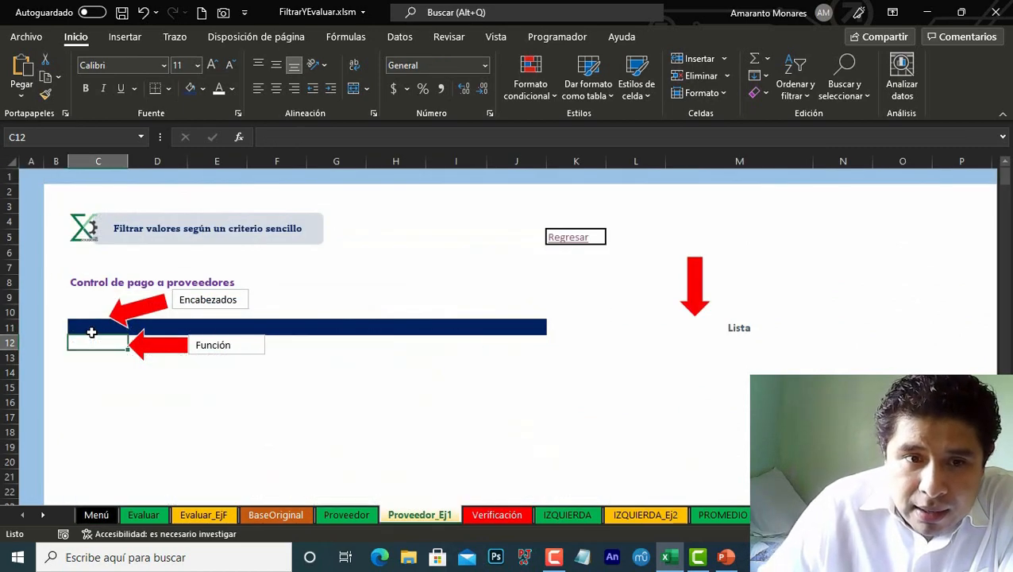
# Step: Try referencing the BaseOriginal table's header row in C11, then clear the cell again
pyautogui.press('Up')
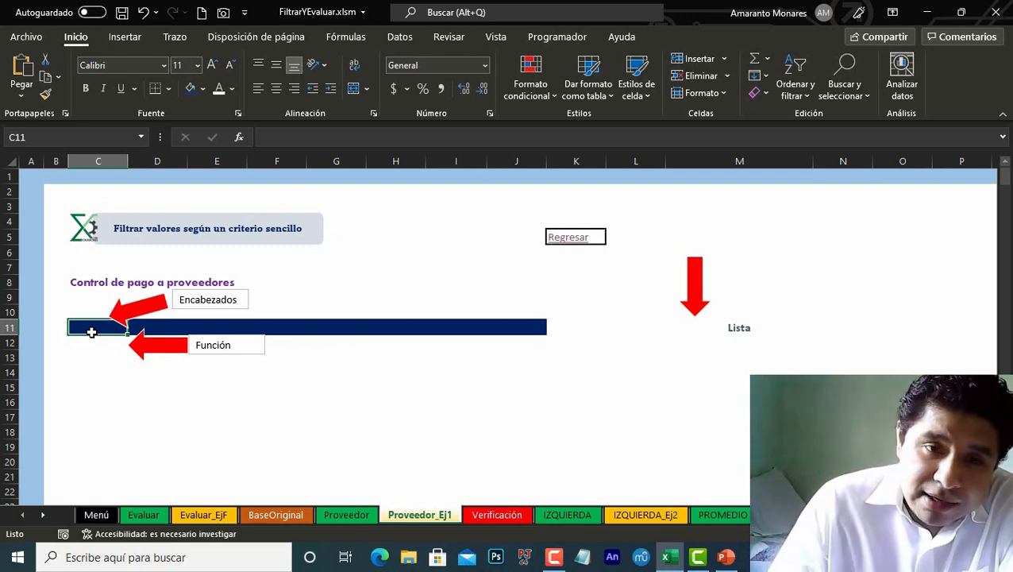
pyautogui.write('=')
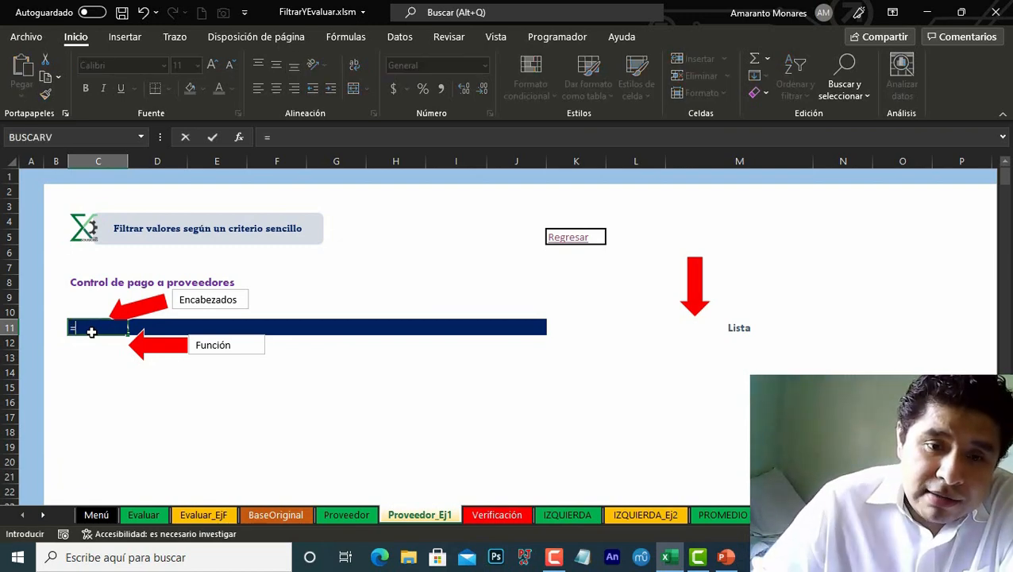
pyautogui.click(286, 514)
pyautogui.click(94, 327)
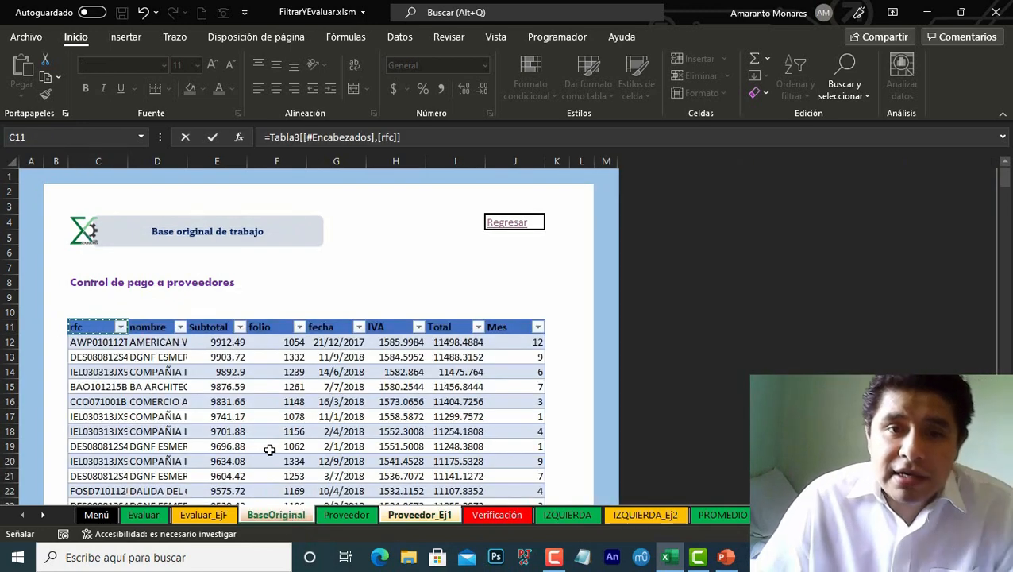
pyautogui.hotkey('ctrl', 'shift', 'Right')
pyautogui.press('Return')
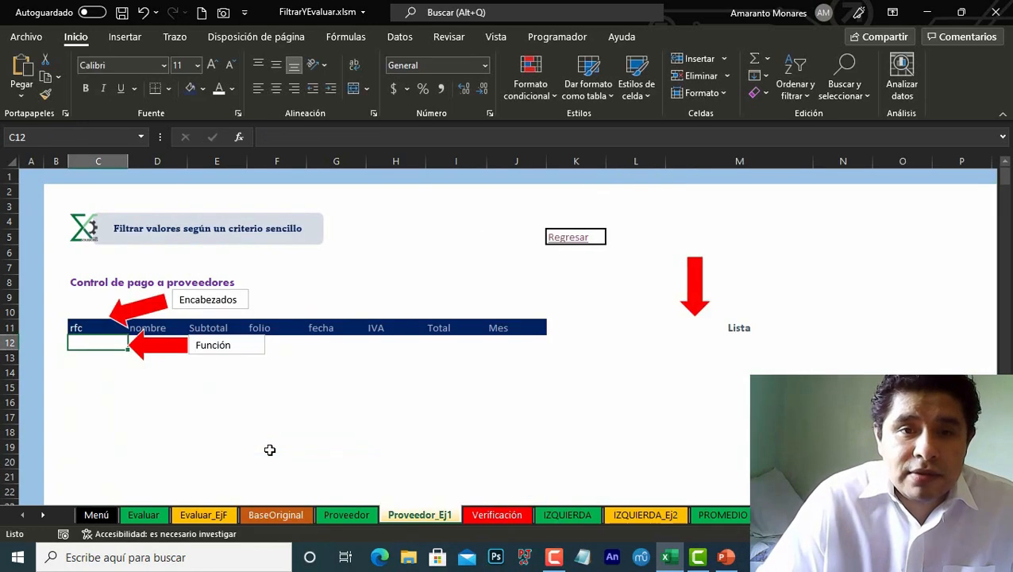
pyautogui.press('Up')
pyautogui.press('Delete')
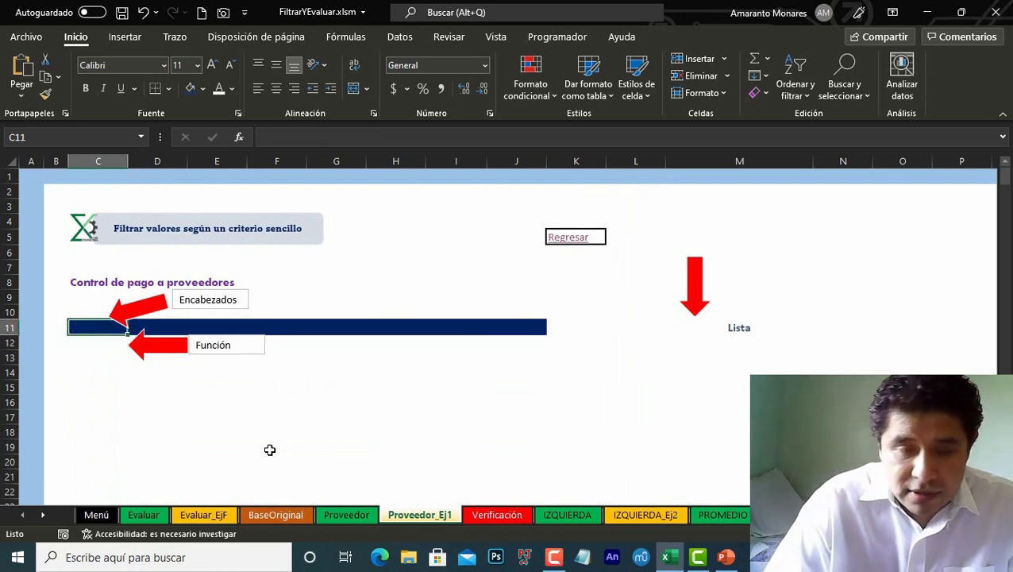
# Step: Enter =Tabla3[#Encabezados] in C11 to bring in the table's column headers
pyautogui.write('=tab')
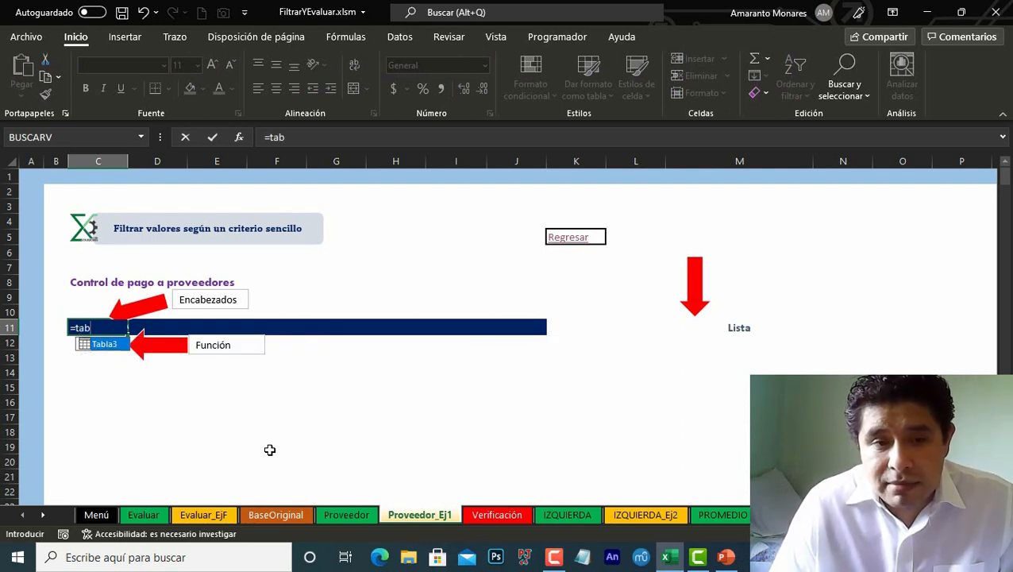
pyautogui.press('Tab')
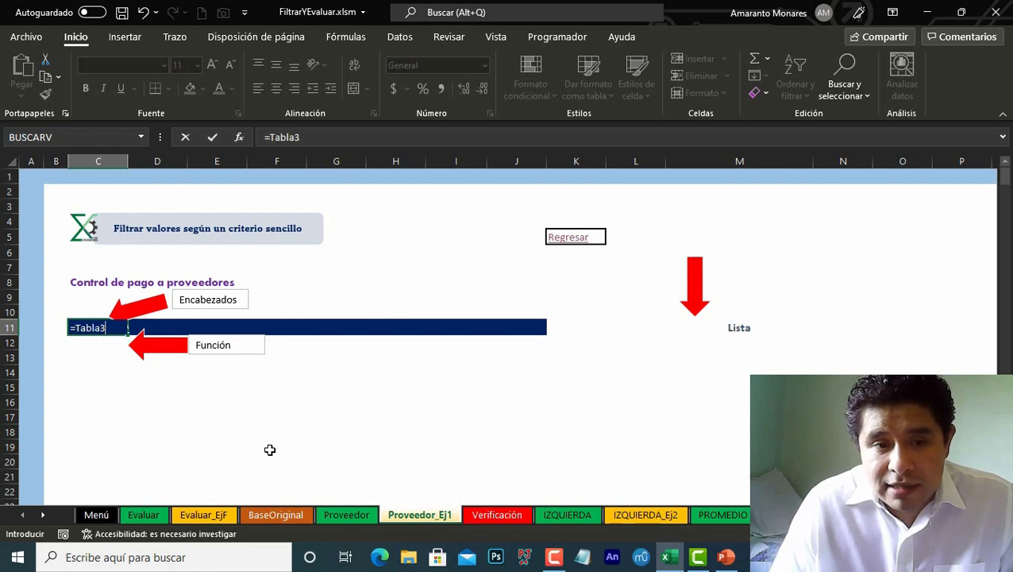
pyautogui.write('[')
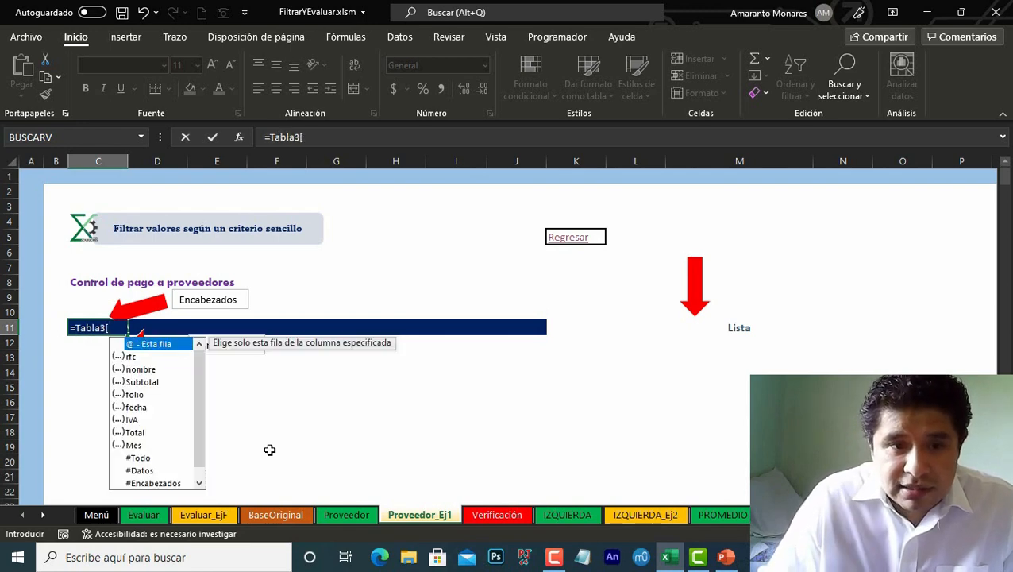
pyautogui.press('Down')
pyautogui.press('Down')
pyautogui.press('Down')
pyautogui.press('Down')
pyautogui.press('Down')
pyautogui.press('Down')
pyautogui.press('Down')
pyautogui.press('Down')
pyautogui.press('Down')
pyautogui.press('Down')
pyautogui.press('Down')
pyautogui.press('Down')
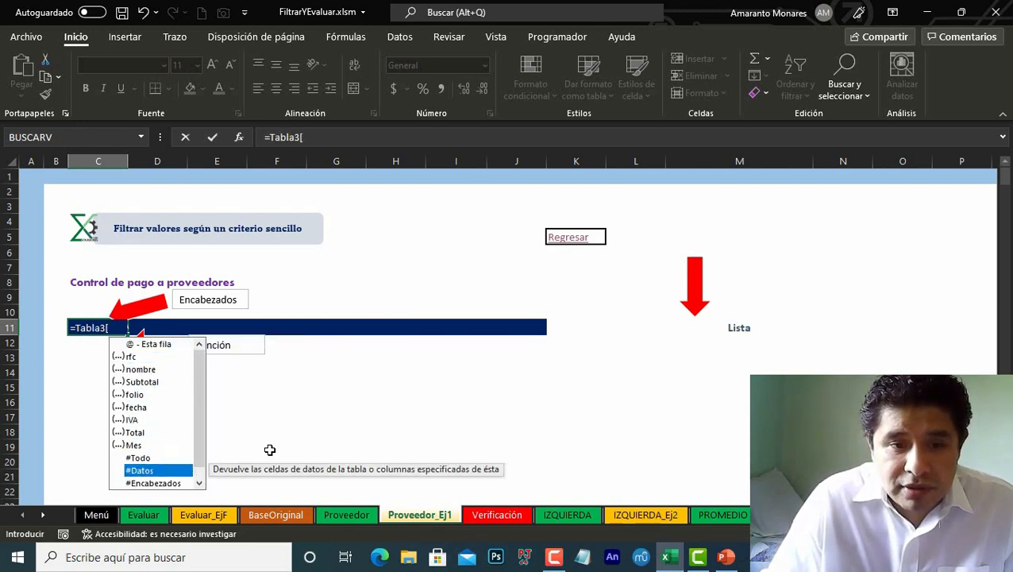
pyautogui.press('Up')
pyautogui.press('Tab')
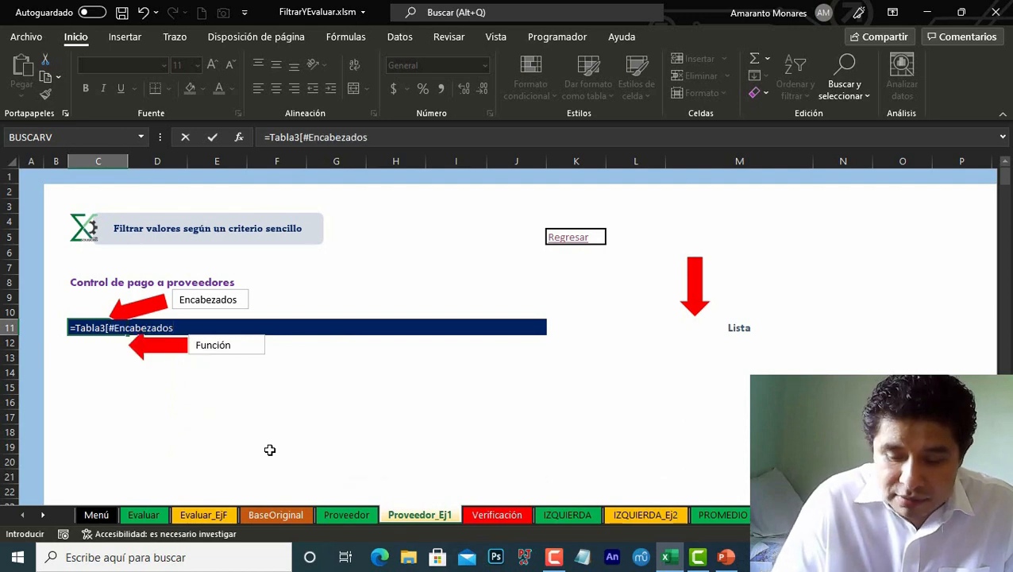
pyautogui.press('Return')
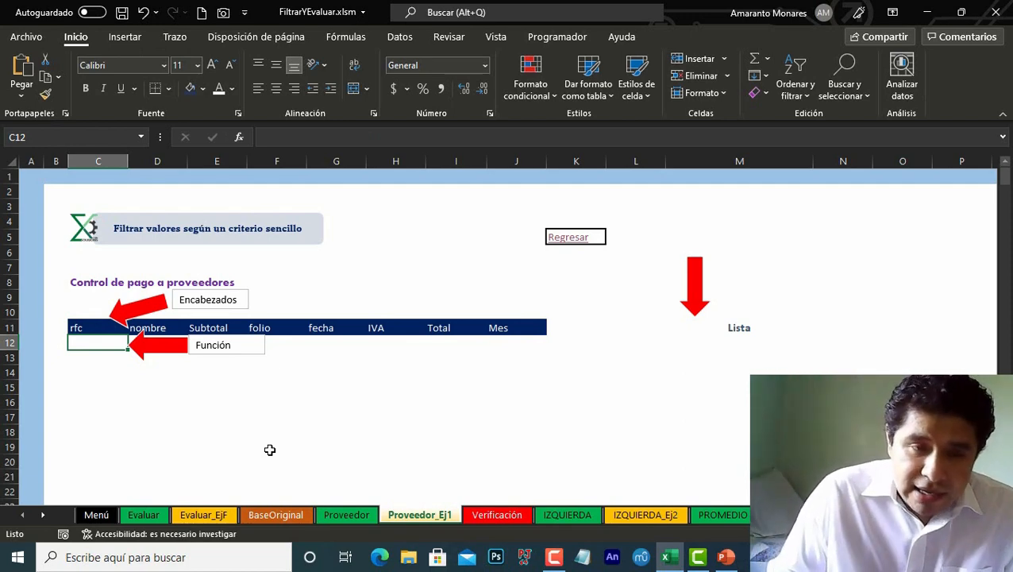
# Step: Start a FILTRAR formula in C12 with Tabla3 as the array argument
pyautogui.press('Up')
pyautogui.press('Down')
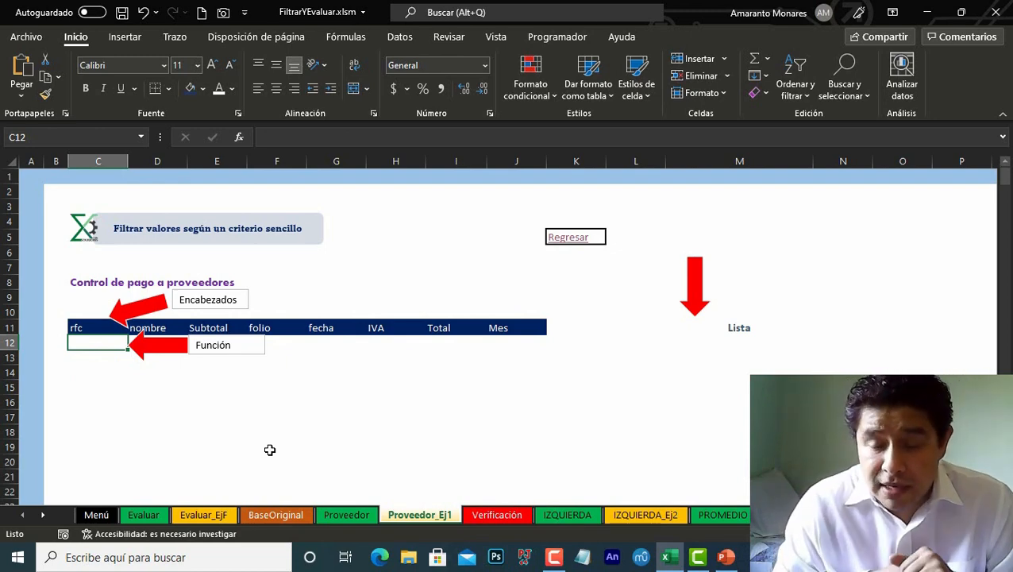
pyautogui.write('=fil')
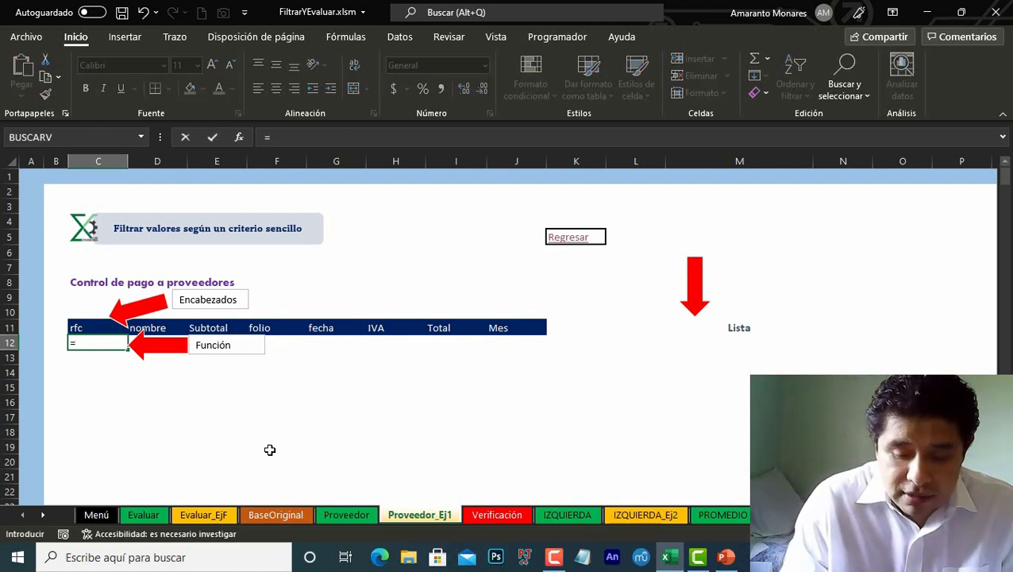
pyautogui.press('Down')
pyautogui.press('Down')
pyautogui.press('Tab')
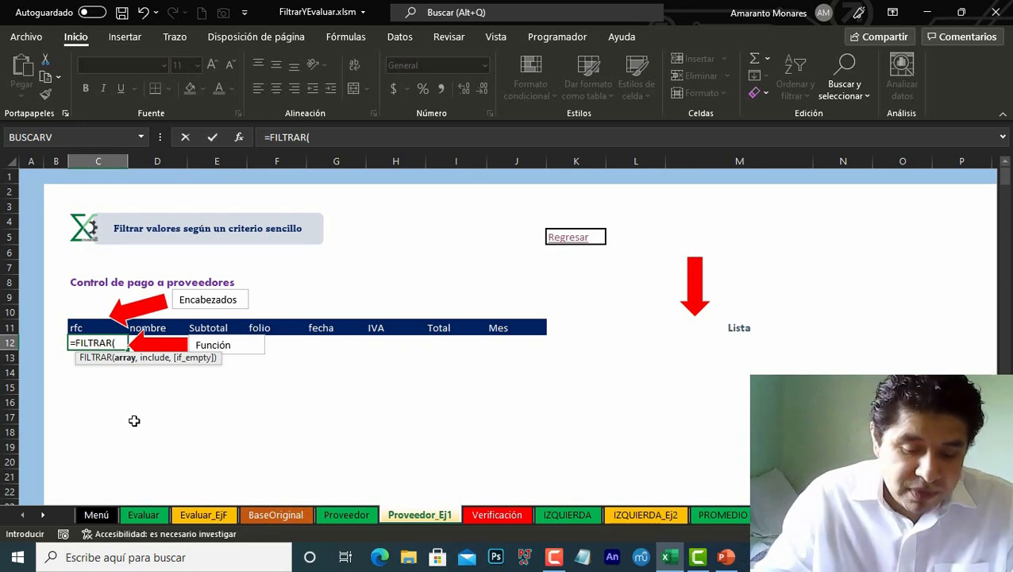
pyautogui.write('tab')
pyautogui.press('Tab')
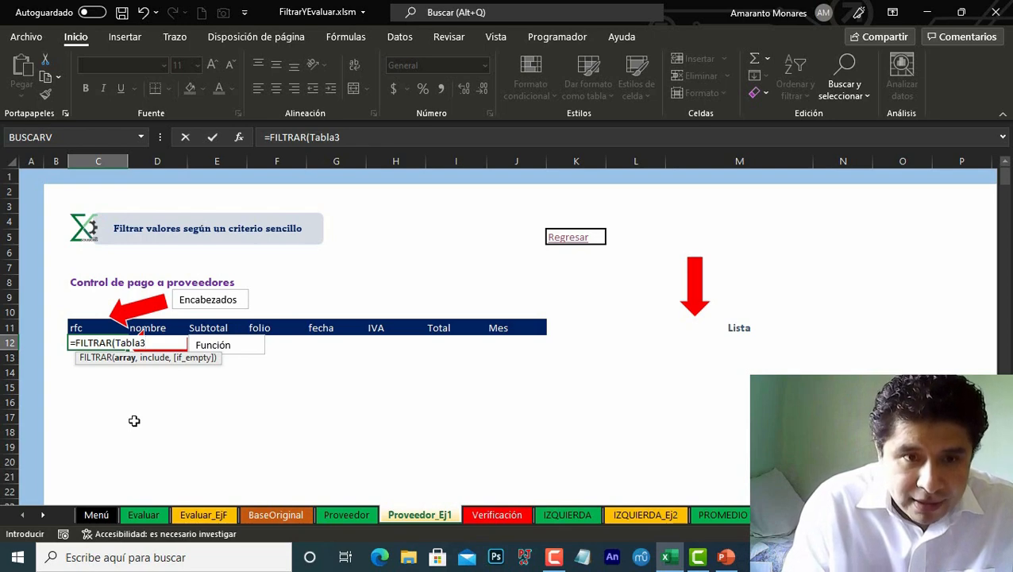
# Step: Add the include argument Tabla3[nombre]="Nombre del proveedor" to the FILTRAR formula in C12
pyautogui.write(',')
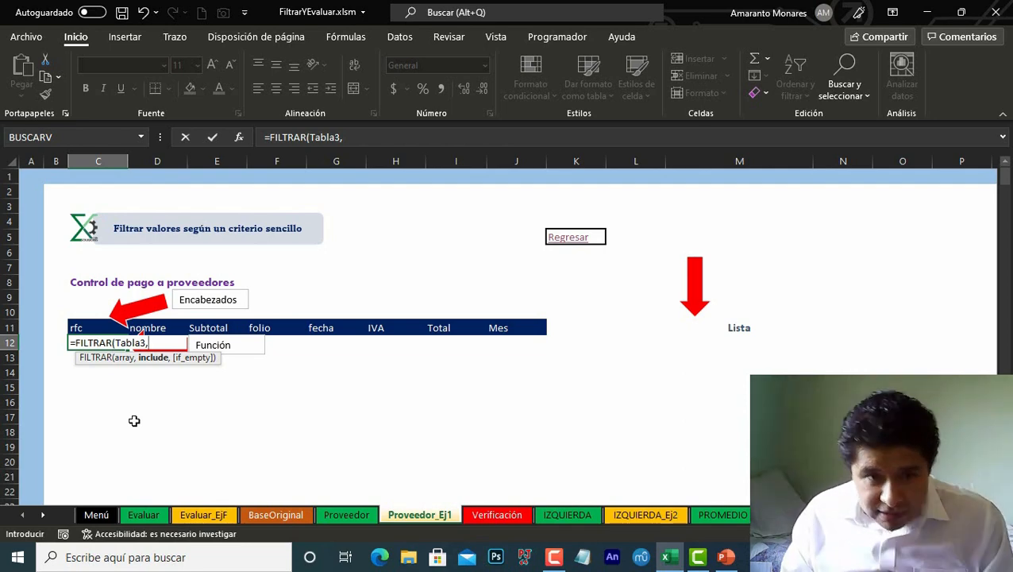
pyautogui.write('ta')
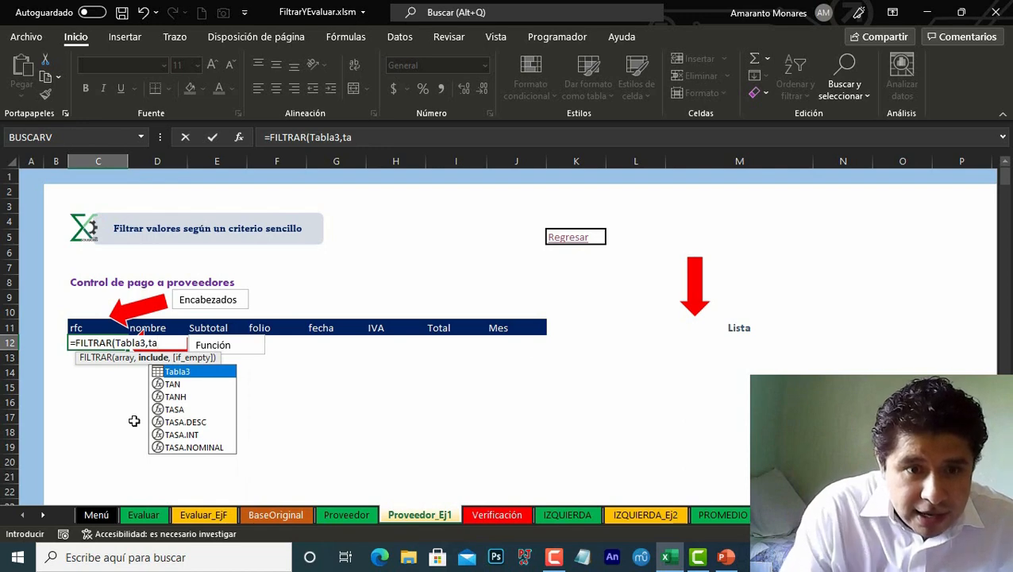
pyautogui.press('Tab')
pyautogui.write('[')
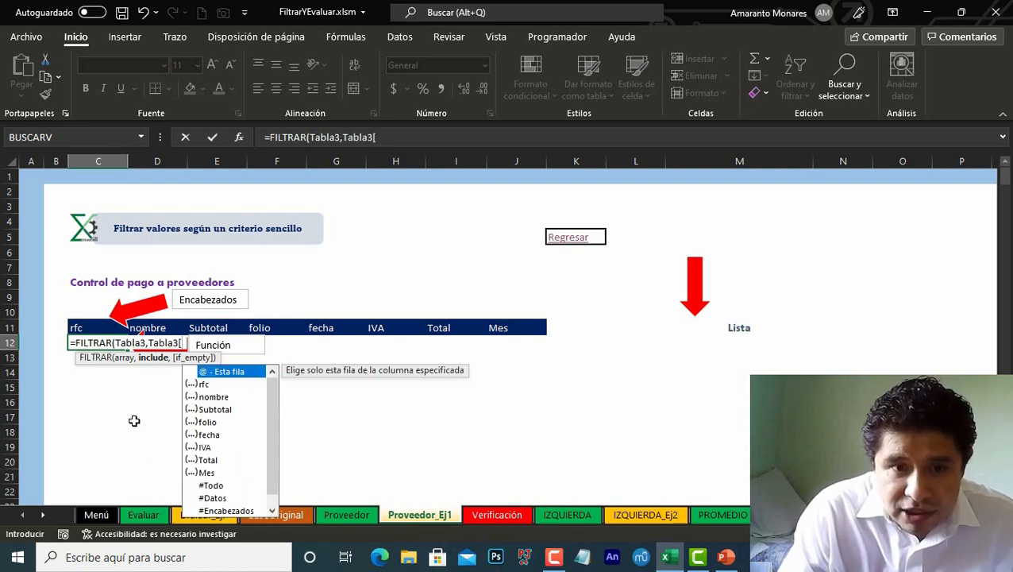
pyautogui.press('Down')
pyautogui.press('Down')
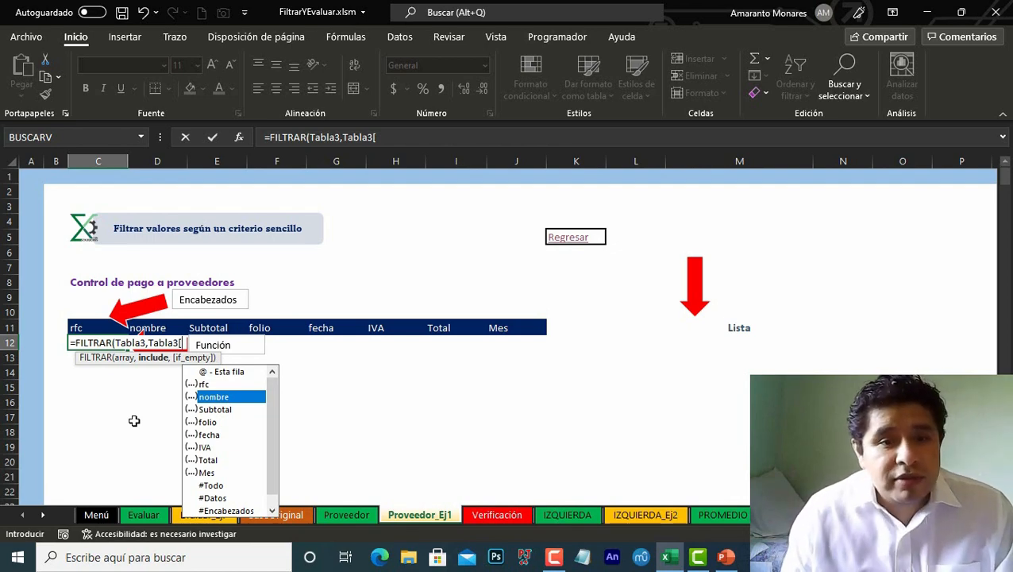
pyautogui.press('Tab')
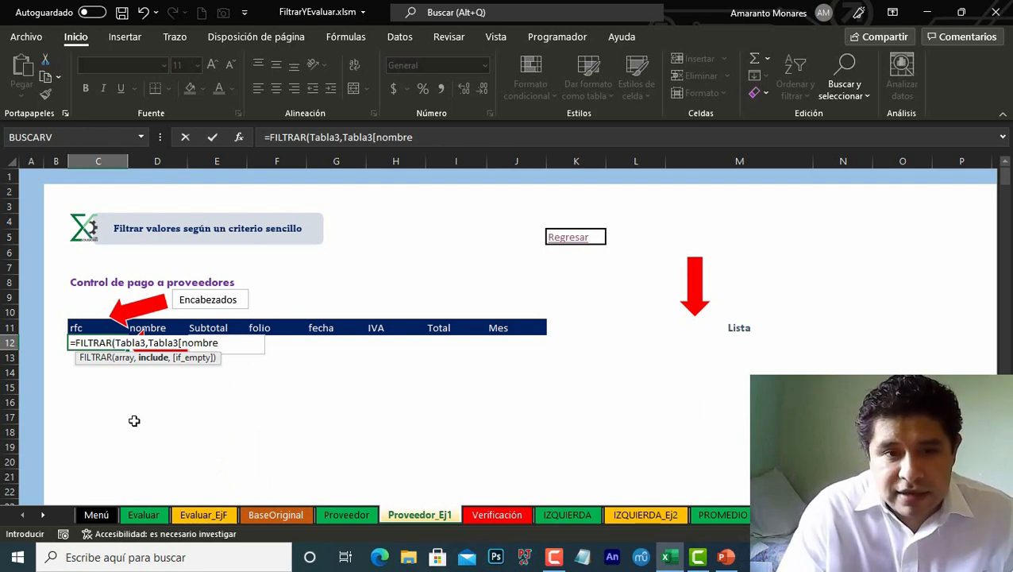
pyautogui.write(']=')
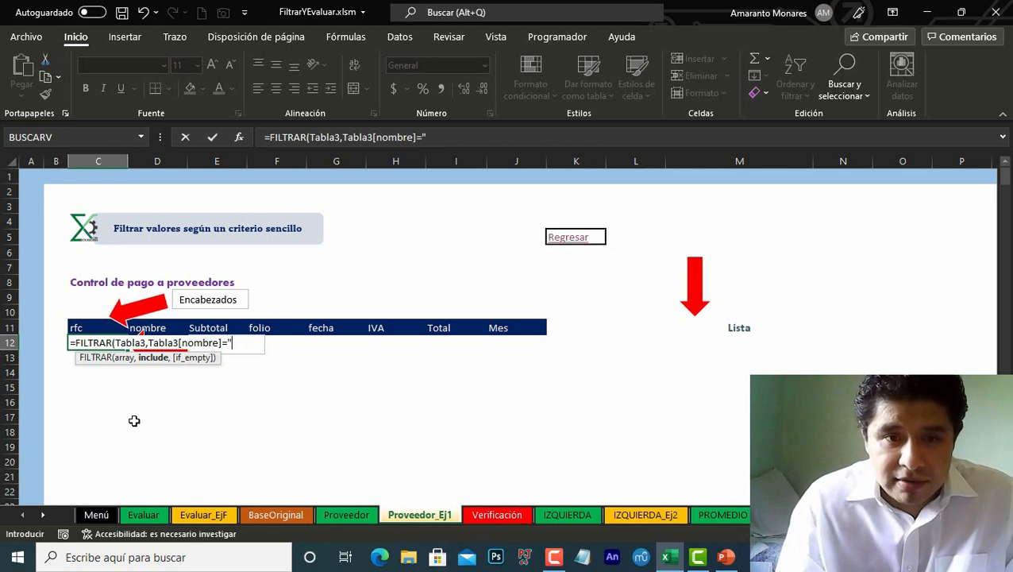
pyautogui.write('Nombre')
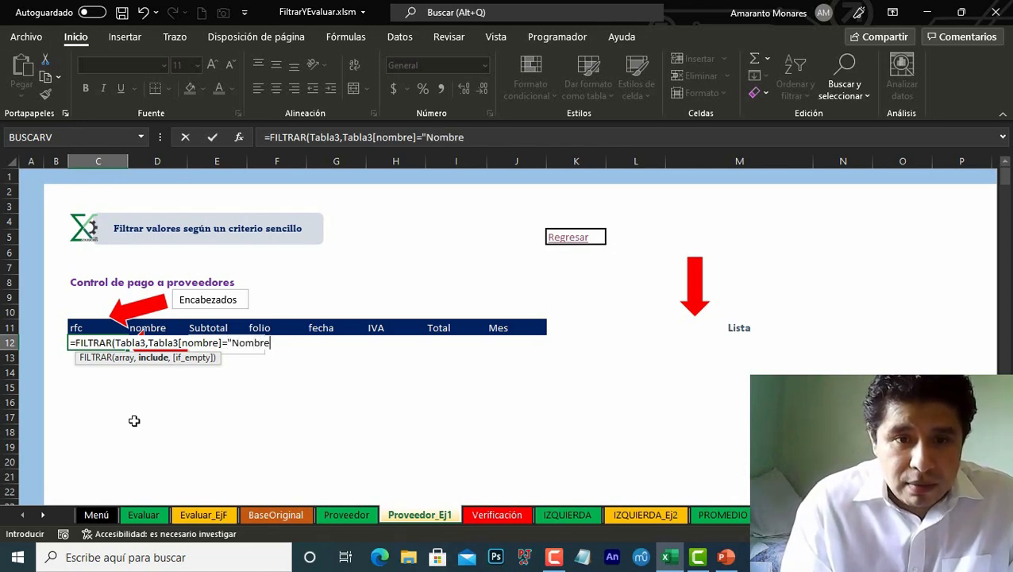
pyautogui.write(' del prove')
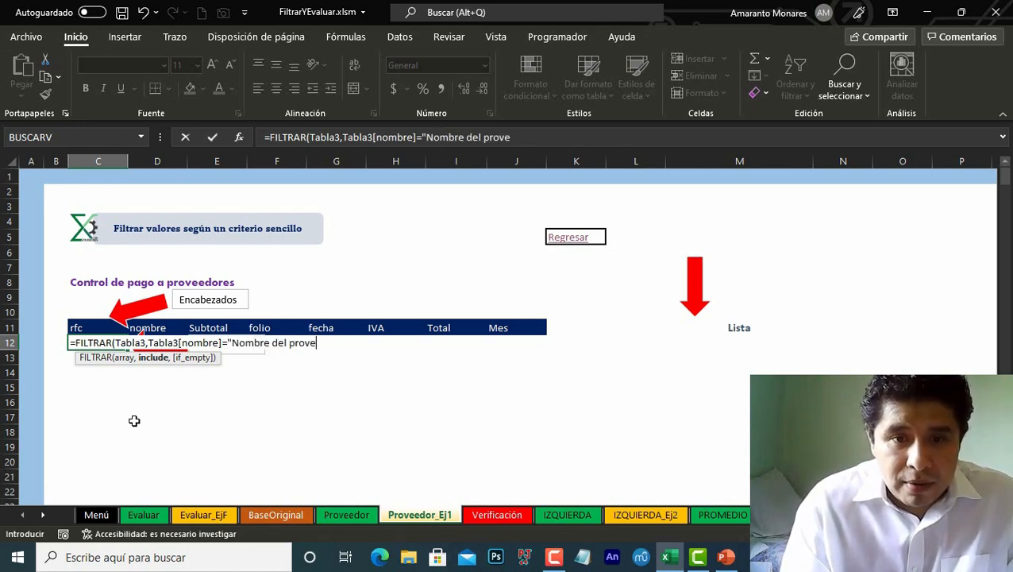
pyautogui.write('edor"')
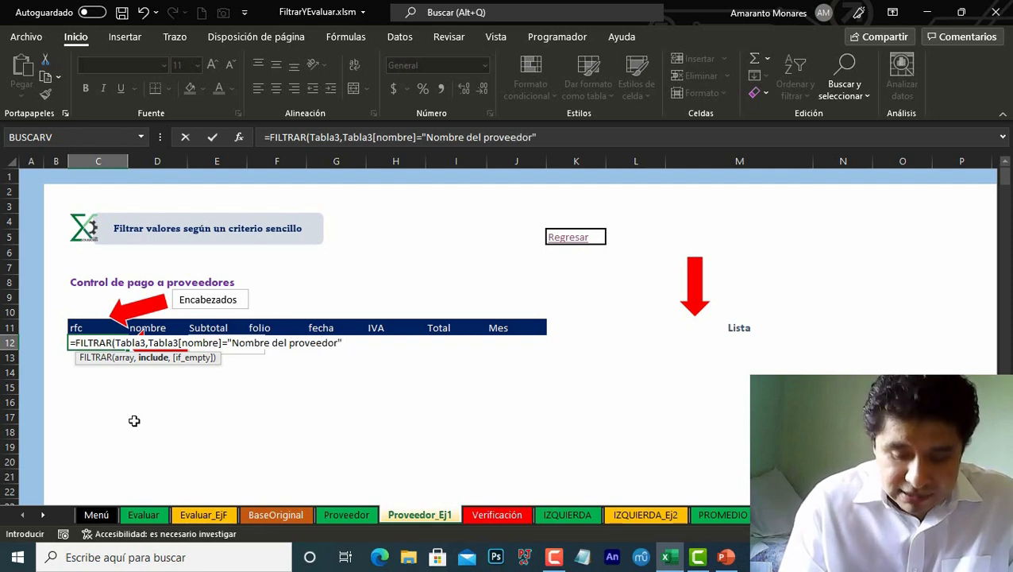
pyautogui.write(',')
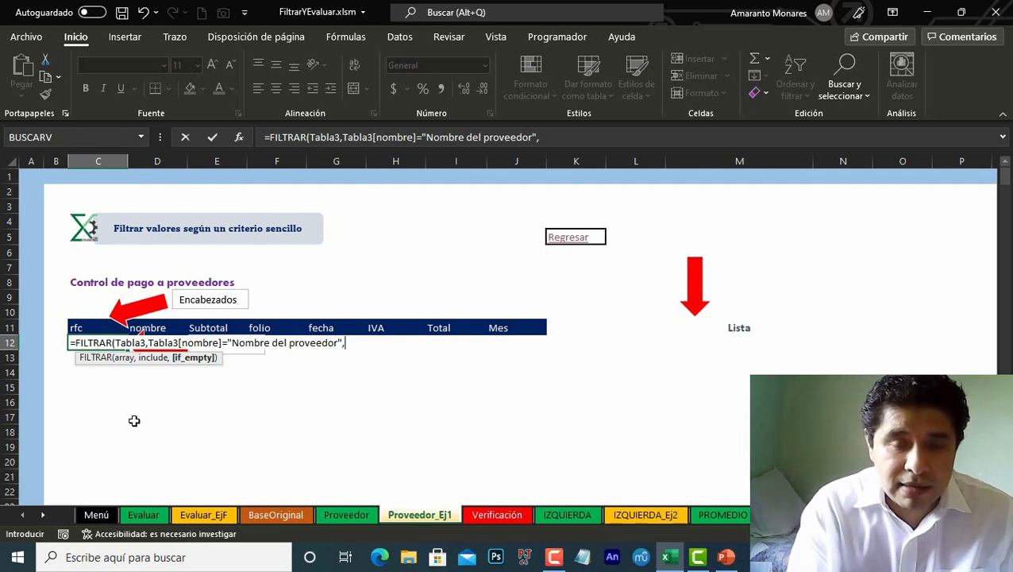
# Step: Set the if_empty argument to "No se encontró ningún dato", close the parenthesis and enter the formula
pyautogui.write('"')
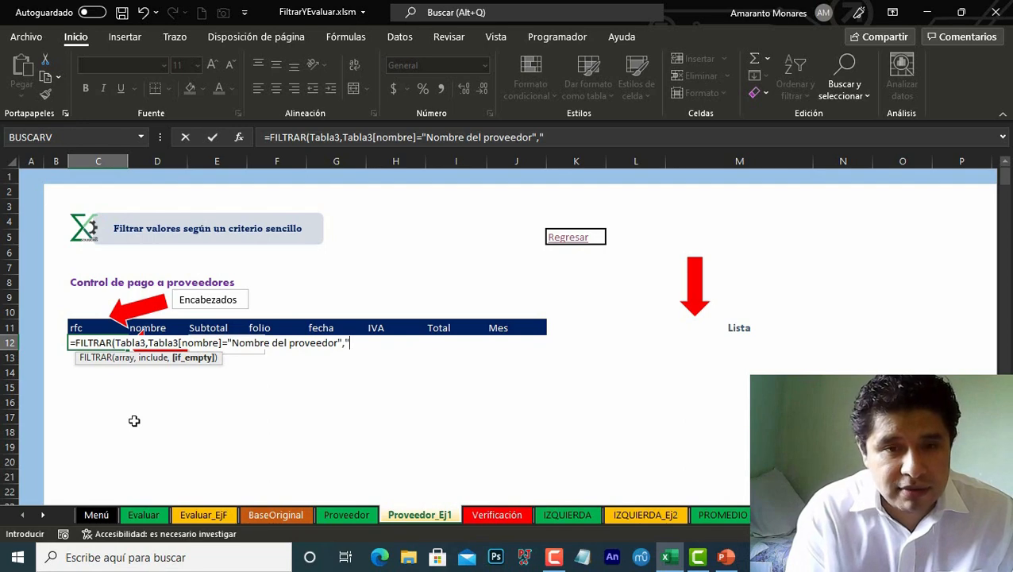
pyautogui.write('"No se ')
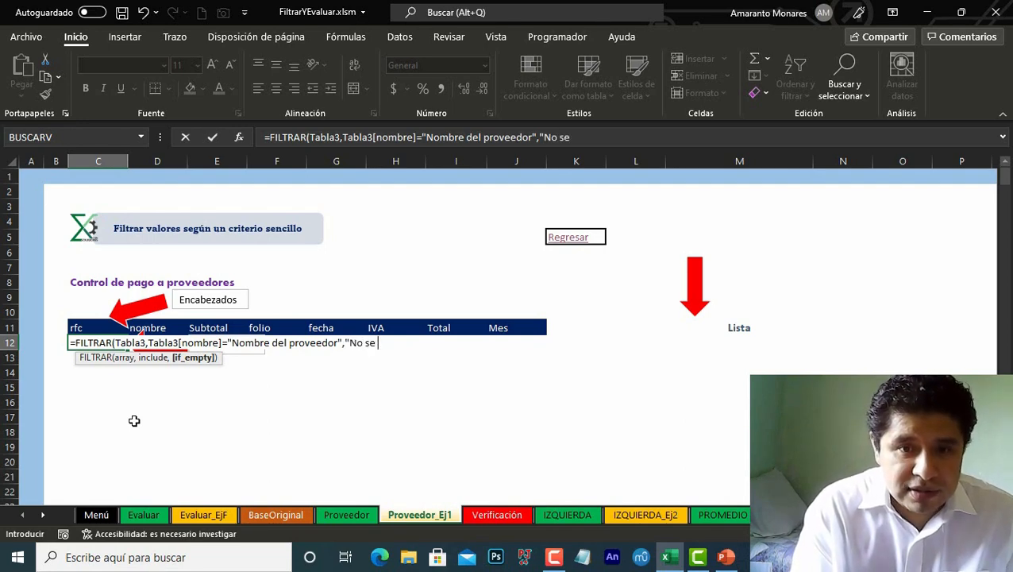
pyautogui.write('cncontr')
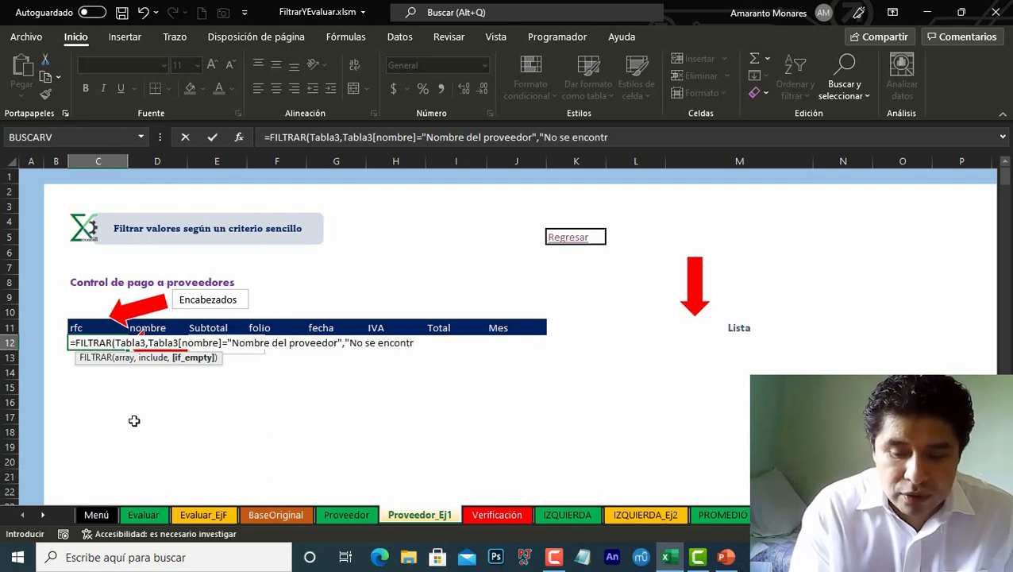
pyautogui.write('ó ning')
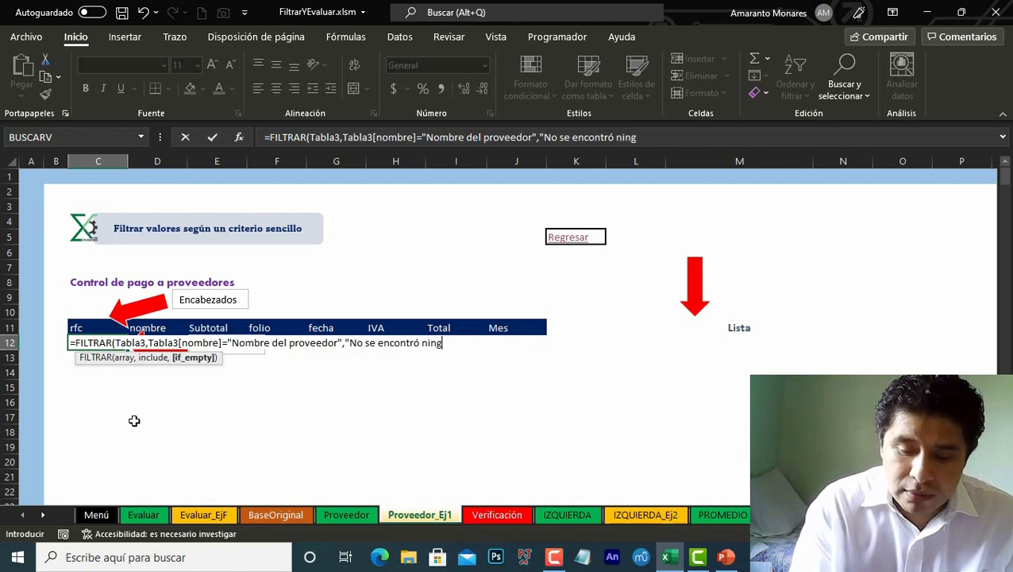
pyautogui.write('ún dato"')
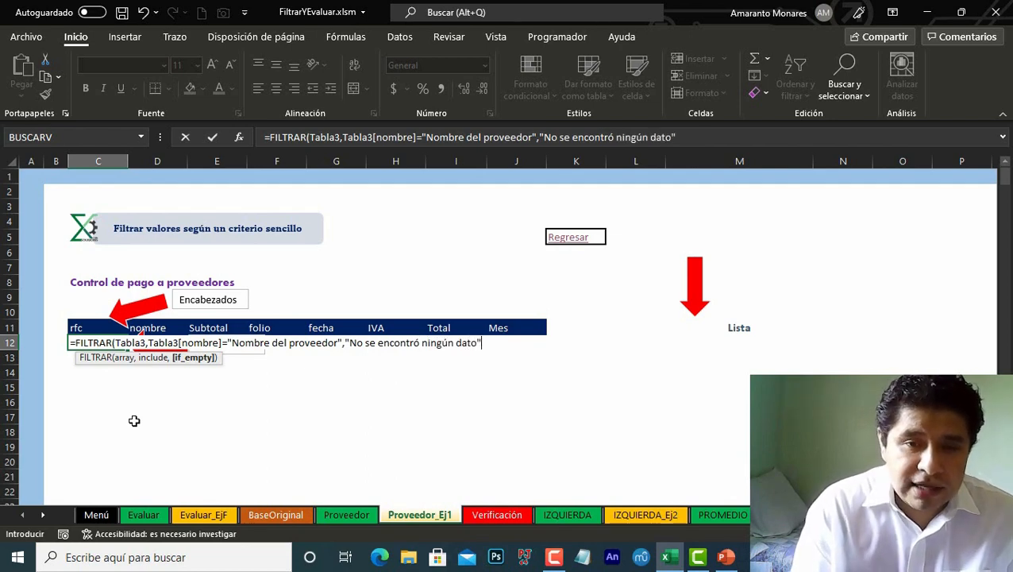
pyautogui.write(')')
pyautogui.press('Return')
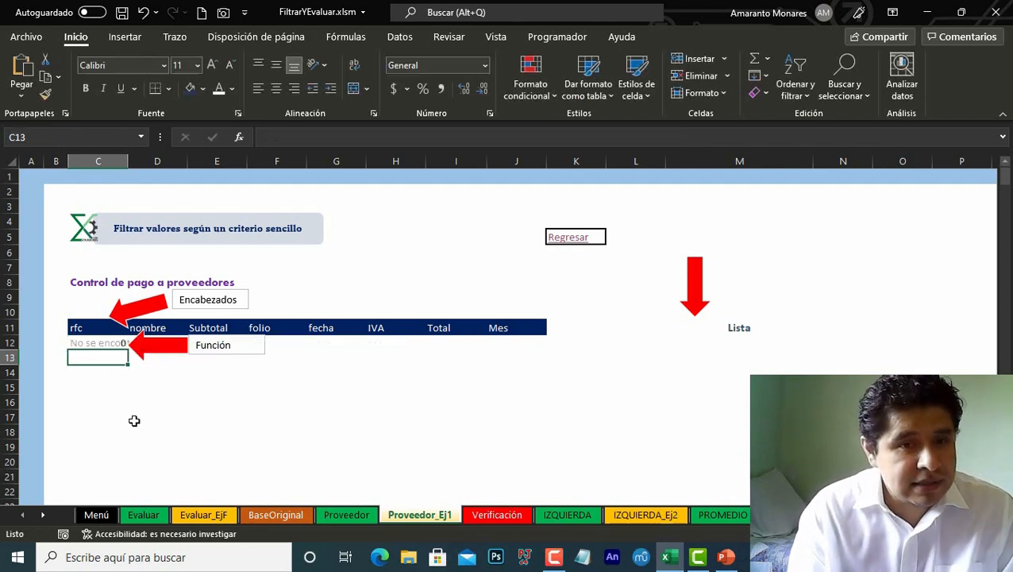
pyautogui.press('Up')
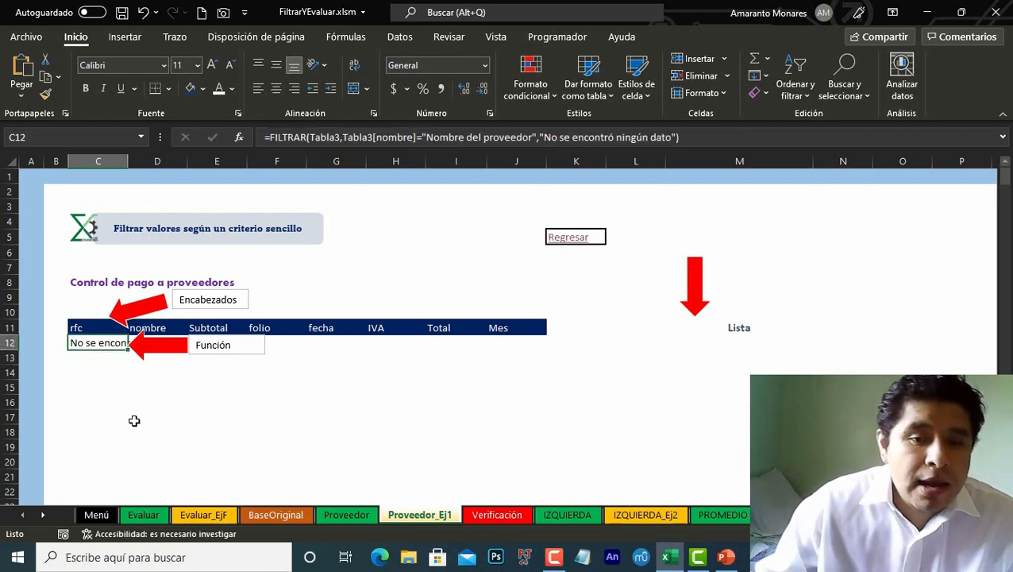
# Step: Copy the supplier name AMERICAN WELDING POWER SYSTEMS, S.A. DE C.V. from cell D12 of the BaseOriginal sheet
pyautogui.click(276, 515)
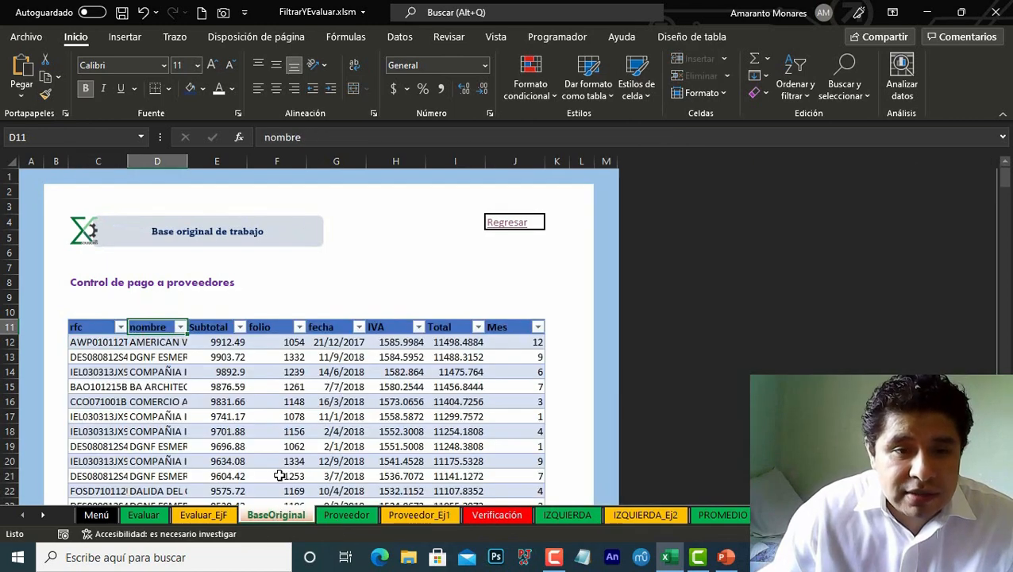
pyautogui.doubleClick(167, 343)
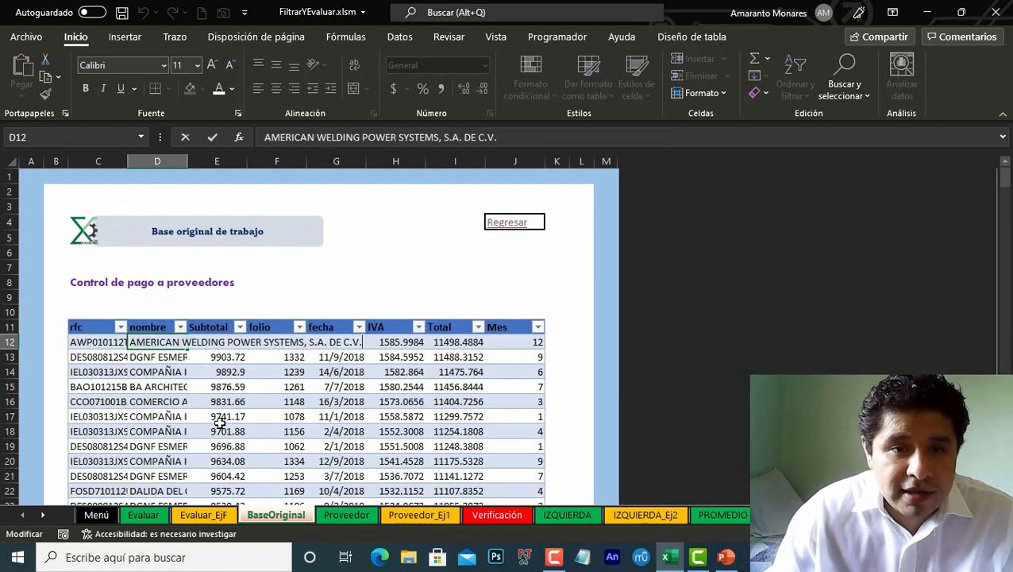
pyautogui.press('Escape')
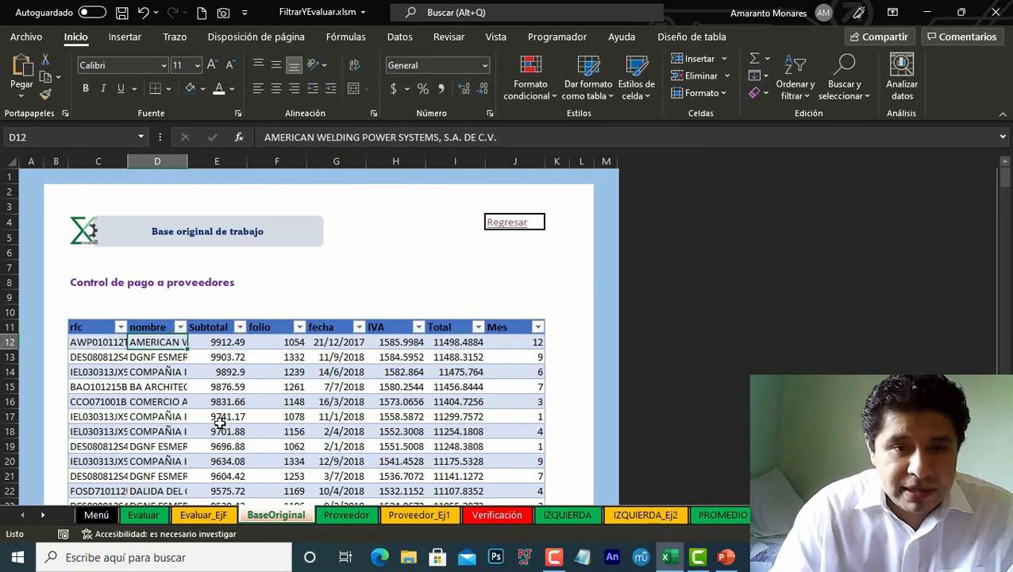
pyautogui.press('F2')
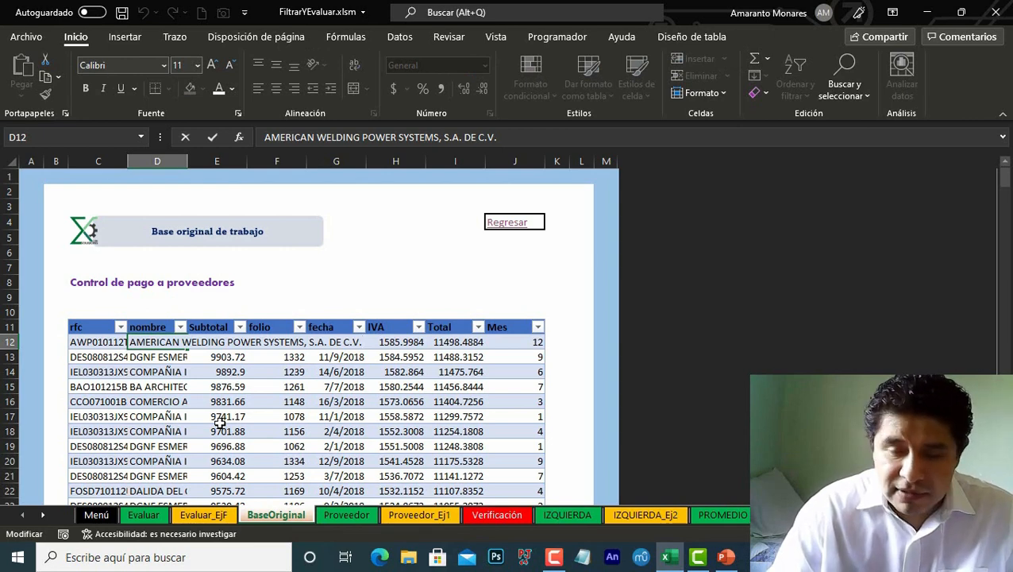
pyautogui.hotkey('shift', 'Home')
pyautogui.hotkey('ctrl', 'c')
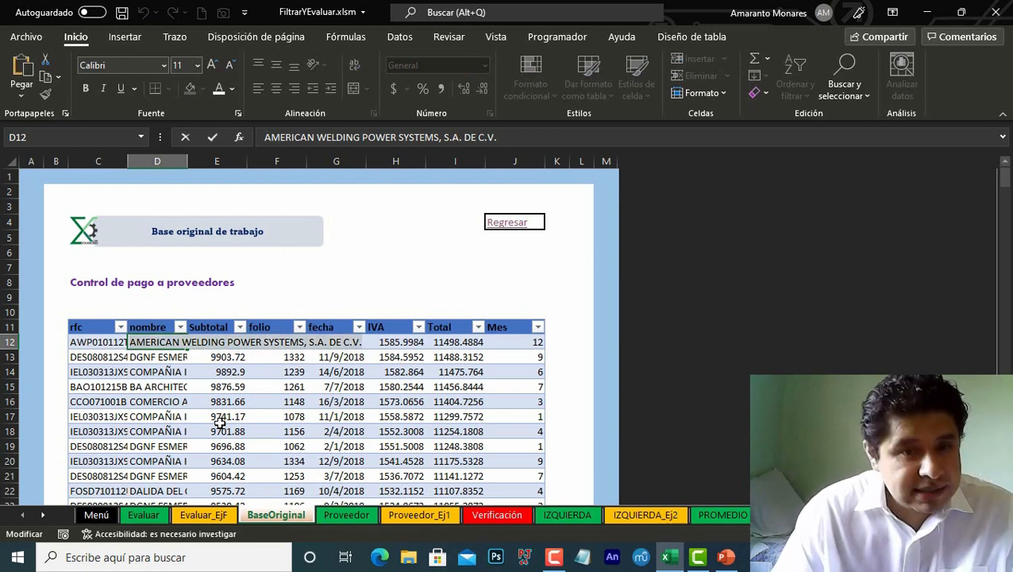
pyautogui.press('Escape')
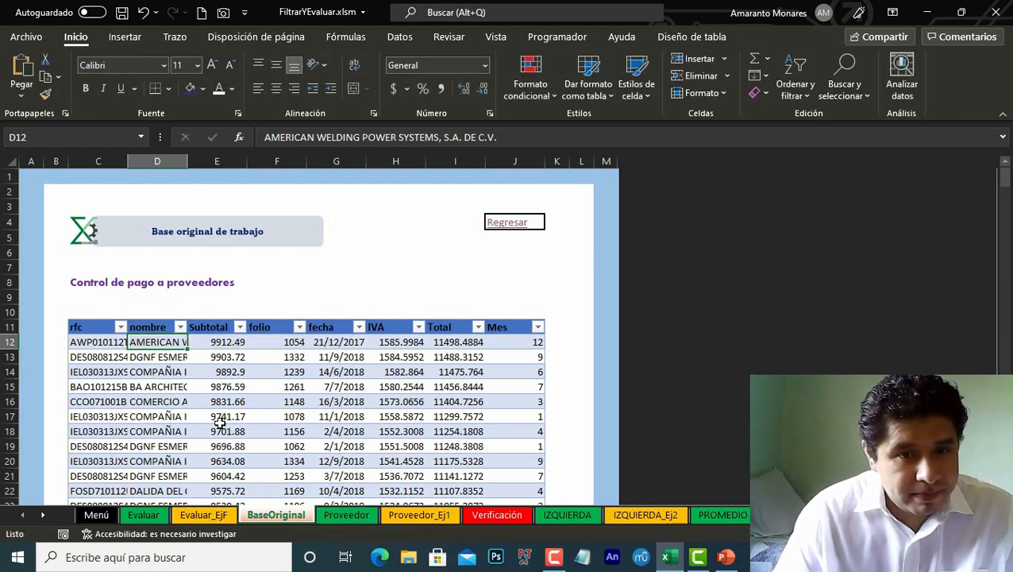
# Step: Return to the Proveedor_Ej1 exercise and replace the placeholder text Nombre del proveedor in C12's formula with the copied supplier name
pyautogui.click(508, 226)
pyautogui.scroll(-5, 177, 389)
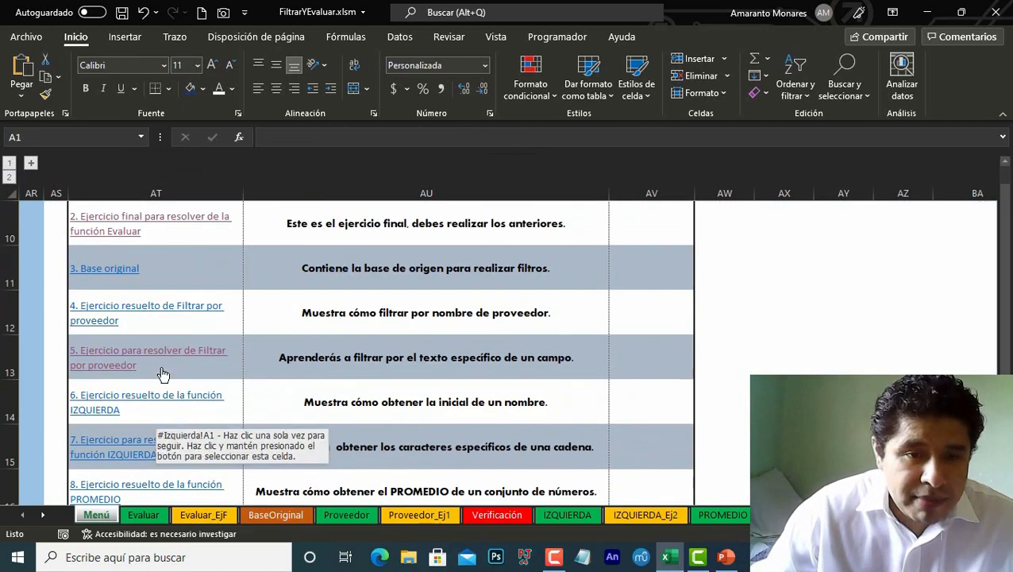
pyautogui.click(146, 357)
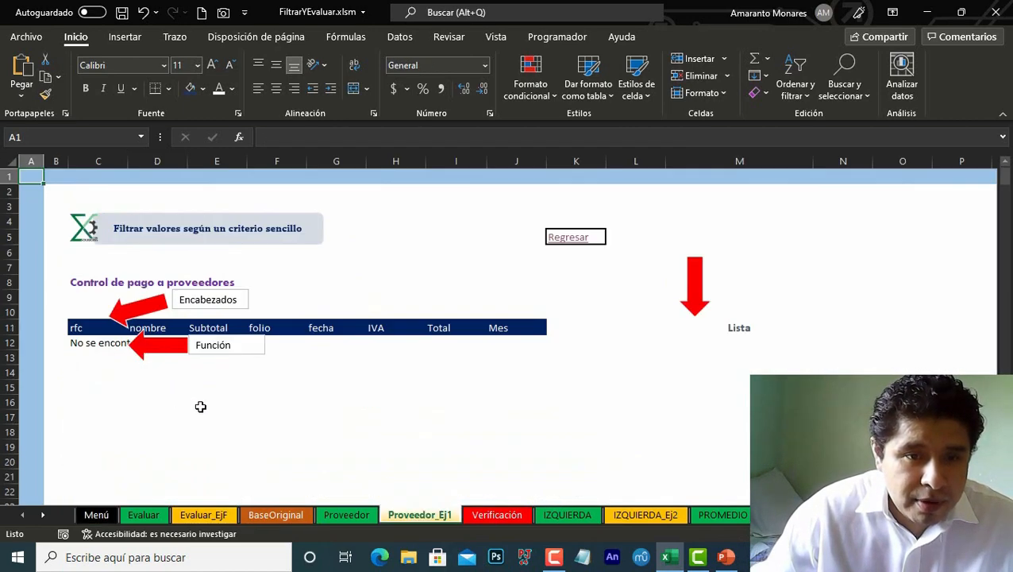
pyautogui.click(93, 343)
pyautogui.press('F2')
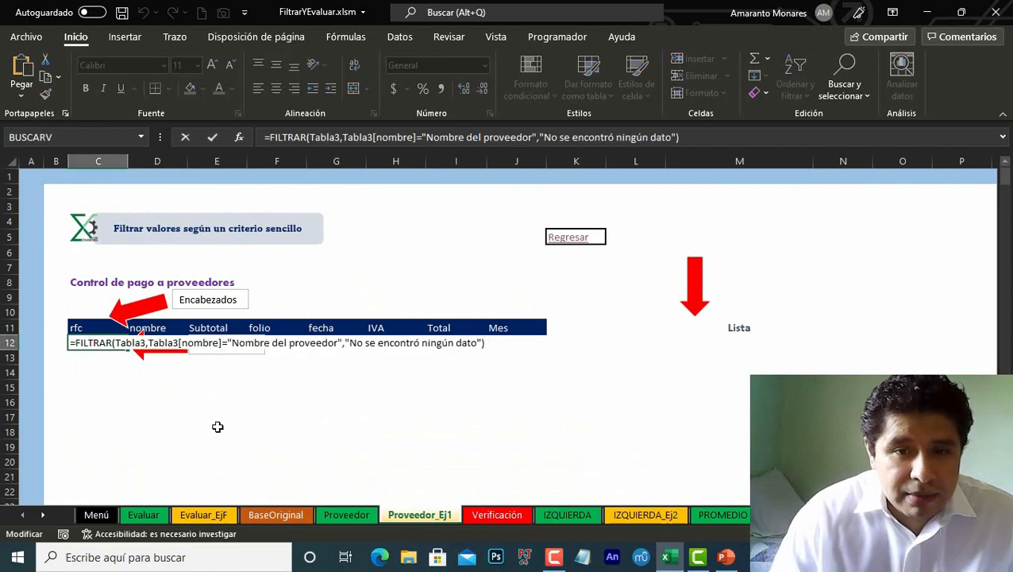
pyautogui.hotkey('ctrl', 'Left')
pyautogui.hotkey('ctrl', 'Left')
pyautogui.hotkey('ctrl', 'Left')
pyautogui.hotkey('ctrl', 'Left')
pyautogui.hotkey('ctrl', 'Left')
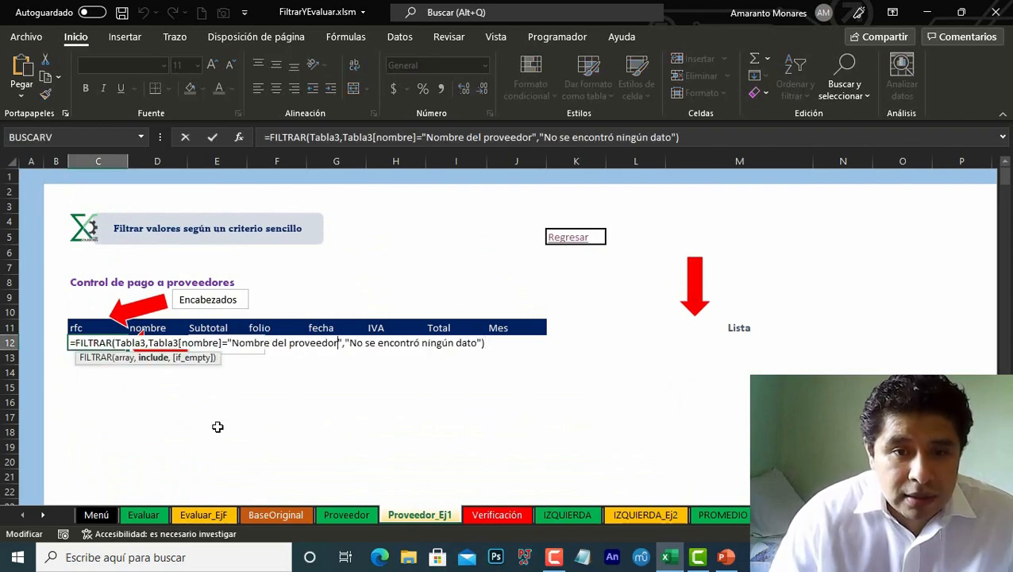
pyautogui.hotkey('ctrl', 'shift', 'Left')
pyautogui.hotkey('ctrl', 'shift', 'Left')
pyautogui.hotkey('ctrl', 'shift', 'Left')
pyautogui.hotkey('shift', 'Right')
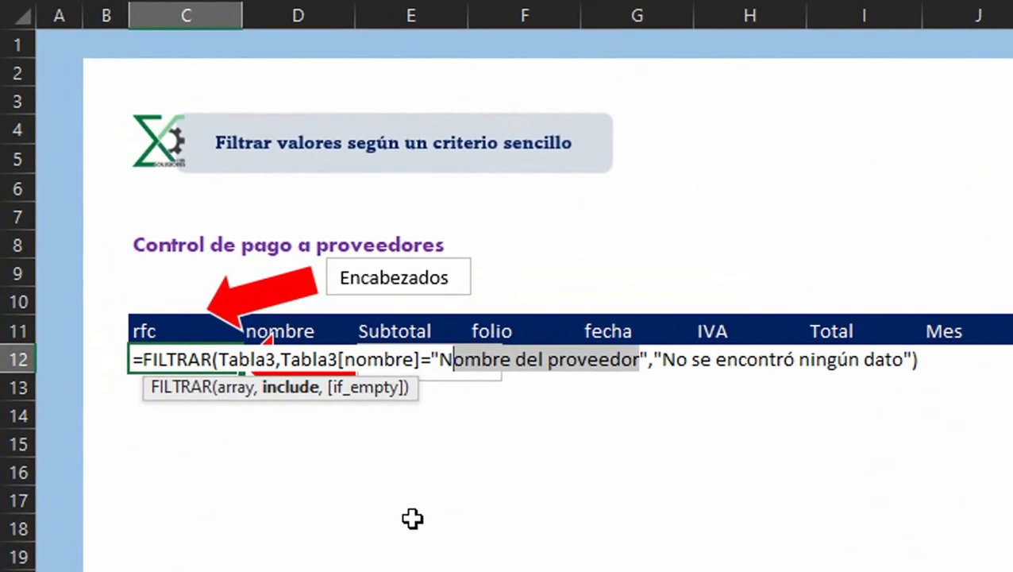
pyautogui.hotkey('shift', 'Left')
pyautogui.hotkey('ctrl', 'v')
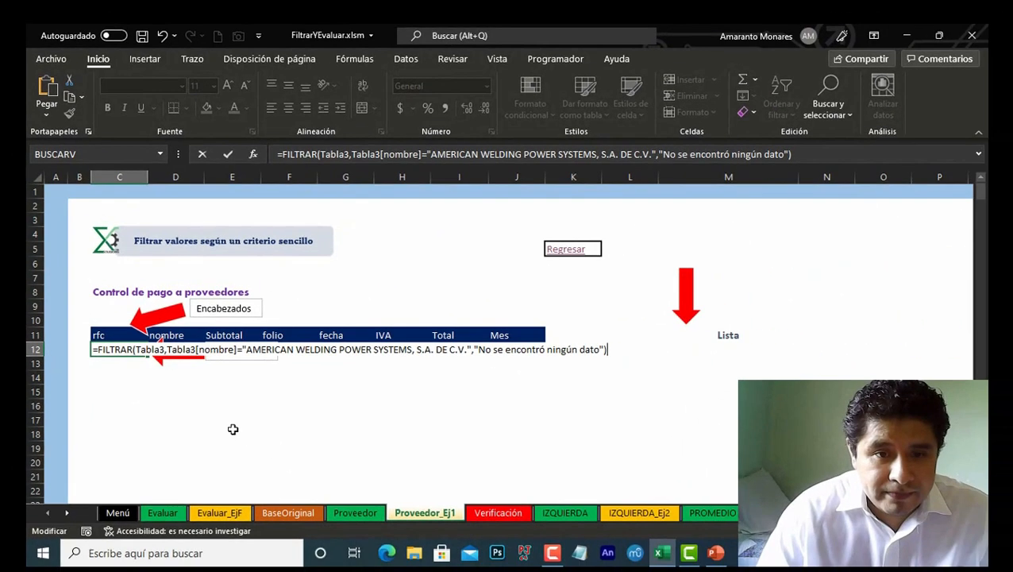
pyautogui.press('Return')
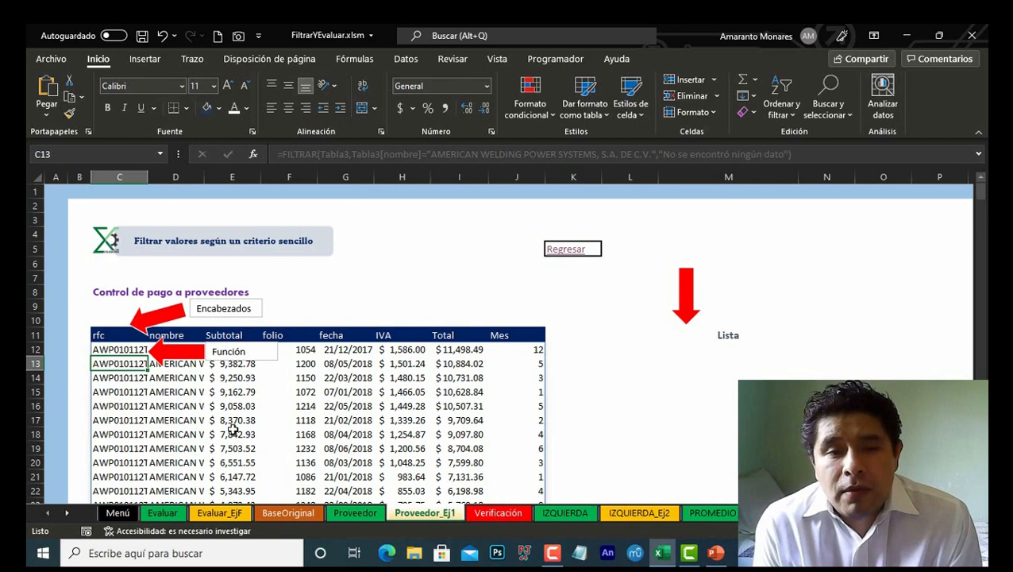
pyautogui.press('Up')
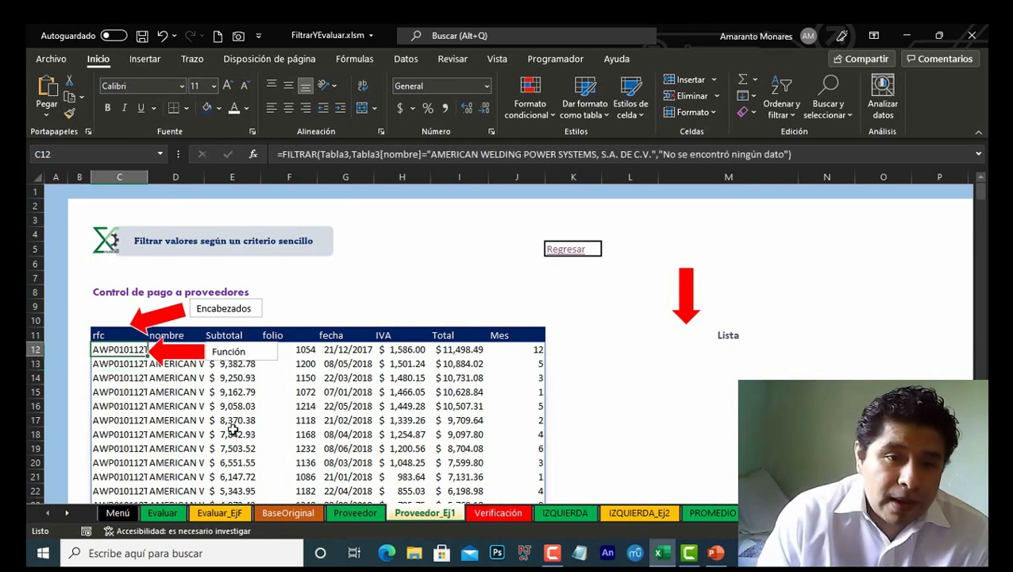
# Step: Open the Verificación sheet and examine its Argumento INCLUDE example tables
pyautogui.click(498, 513)
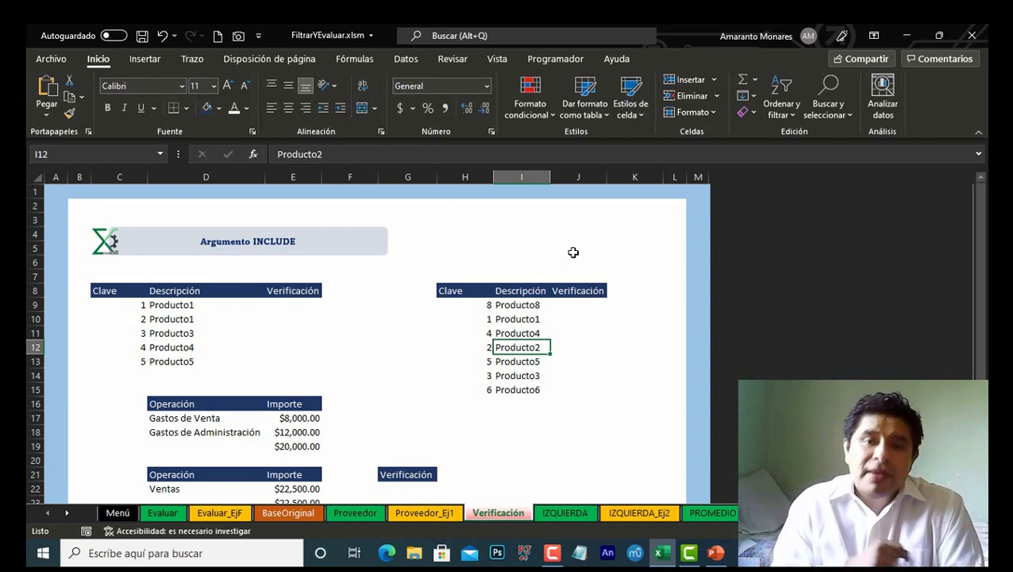
pyautogui.scroll(-3, 470, 334)
pyautogui.scroll(3, 469, 358)
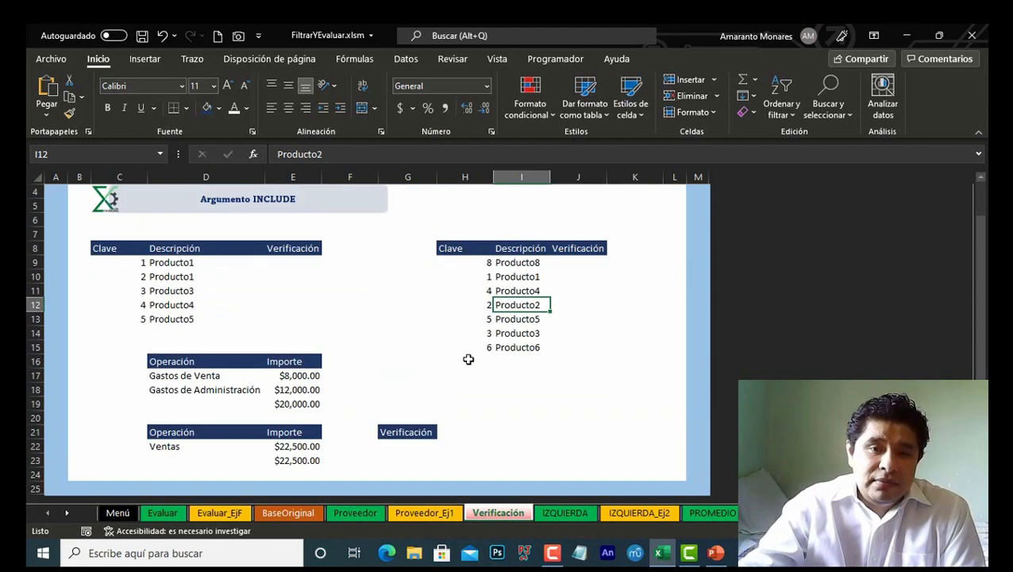
pyautogui.click(192, 308)
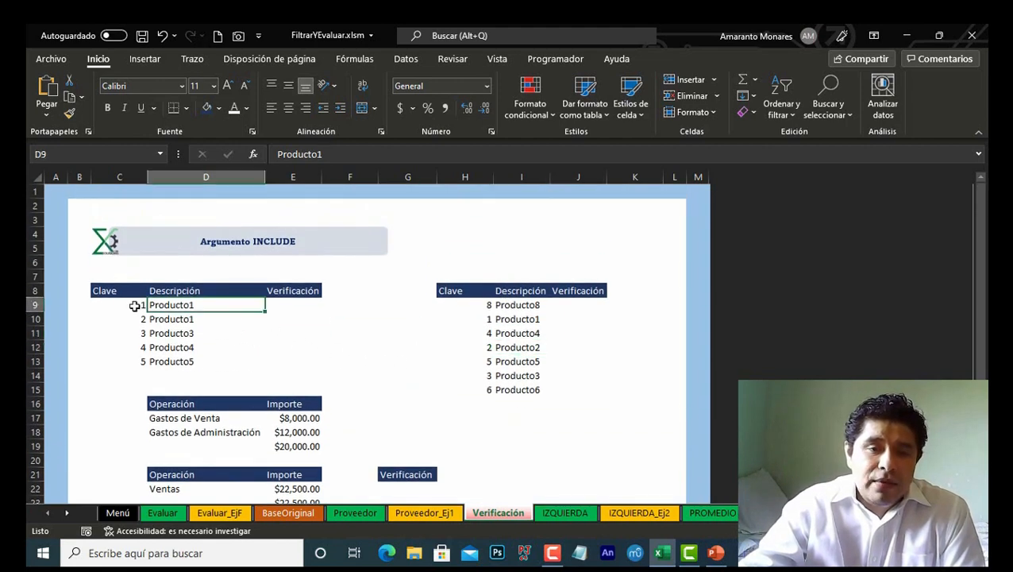
pyautogui.scroll(-1, 210, 293)
pyautogui.moveTo(101, 237); pyautogui.dragTo(631, 347)
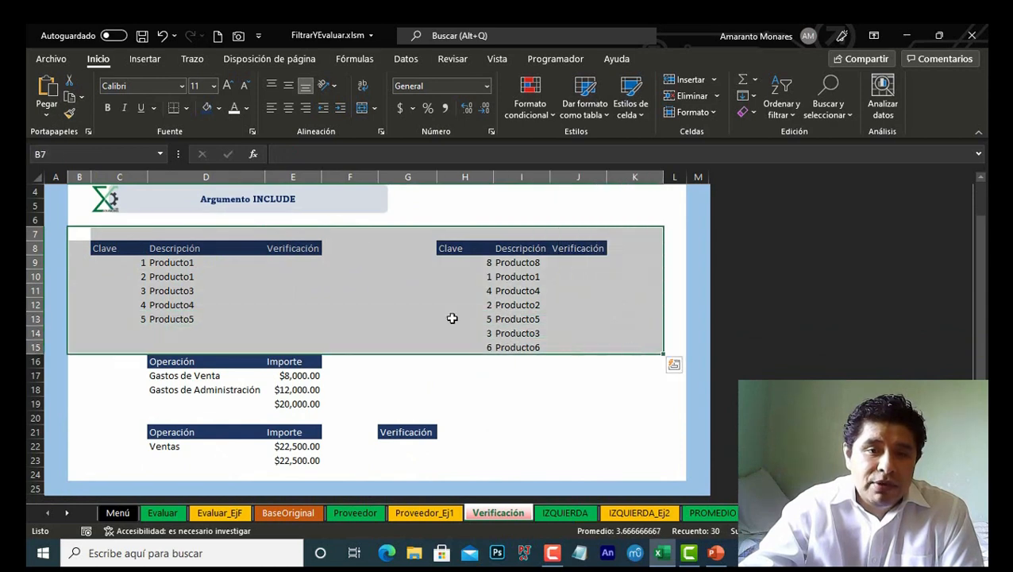
pyautogui.click(191, 262)
pyautogui.scroll(1, 274, 292)
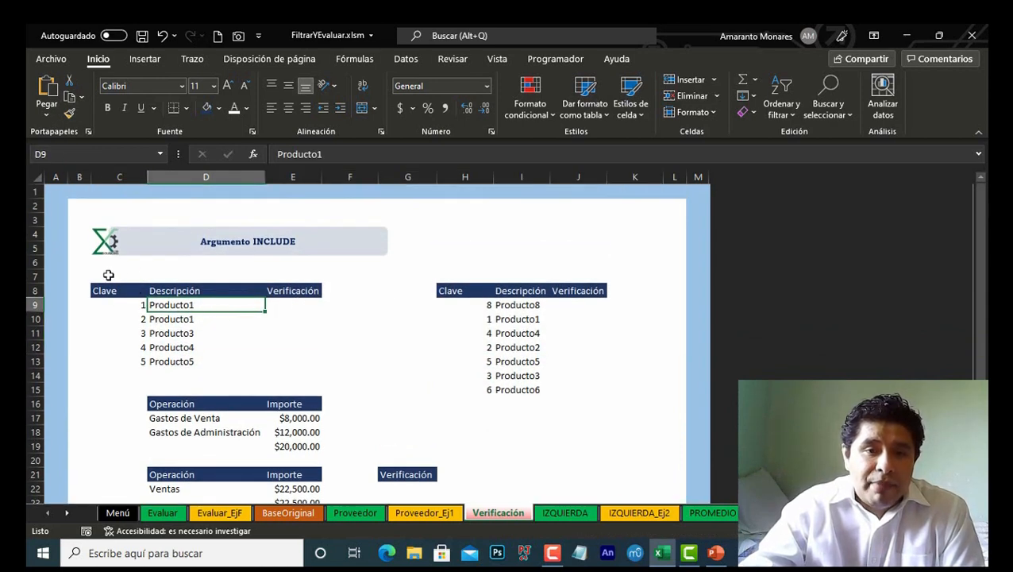
# Step: Examine the two Clave and Descripción tables on the Verificación sheet, comparing their key columns
pyautogui.scroll(-1, 399, 365)
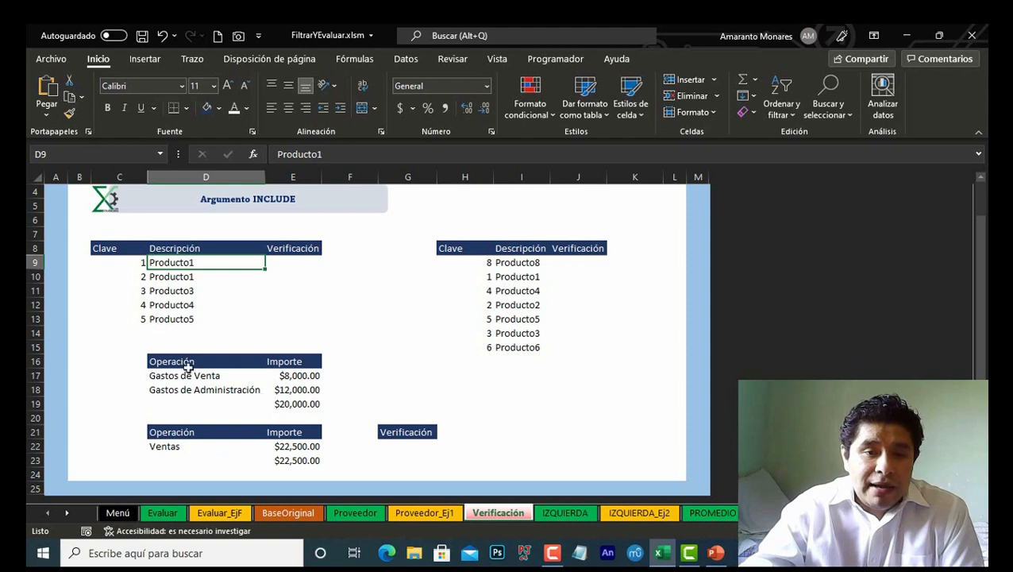
pyautogui.moveTo(138, 359); pyautogui.dragTo(450, 469)
pyautogui.scroll(1, 351, 396)
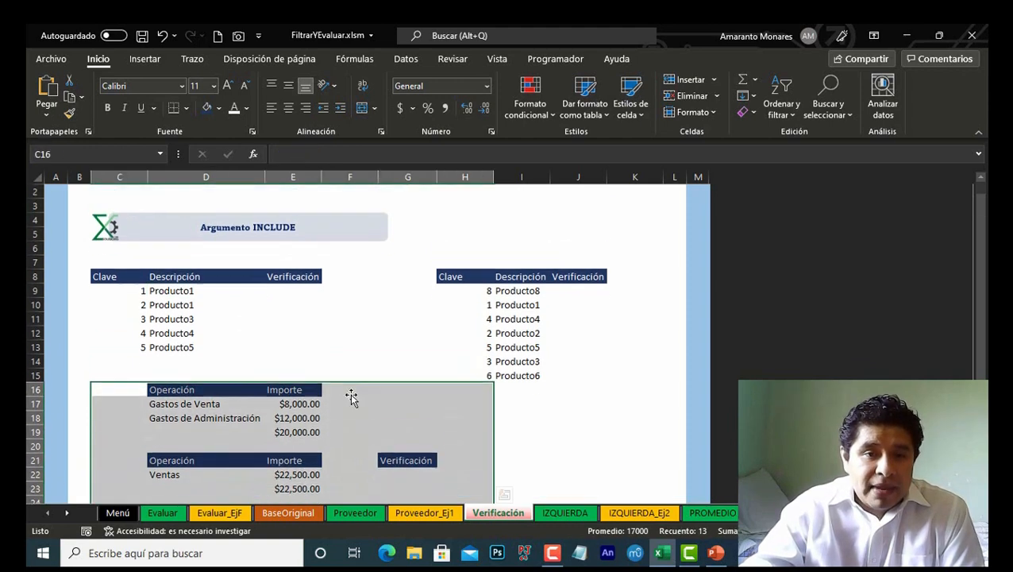
pyautogui.click(169, 307)
pyautogui.click(289, 306)
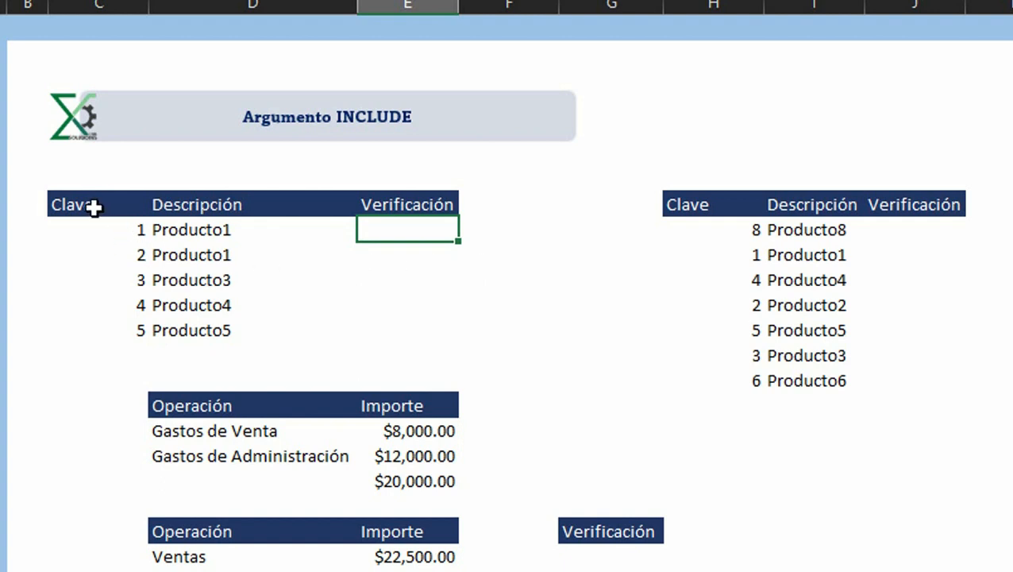
pyautogui.moveTo(93, 206); pyautogui.dragTo(197, 324)
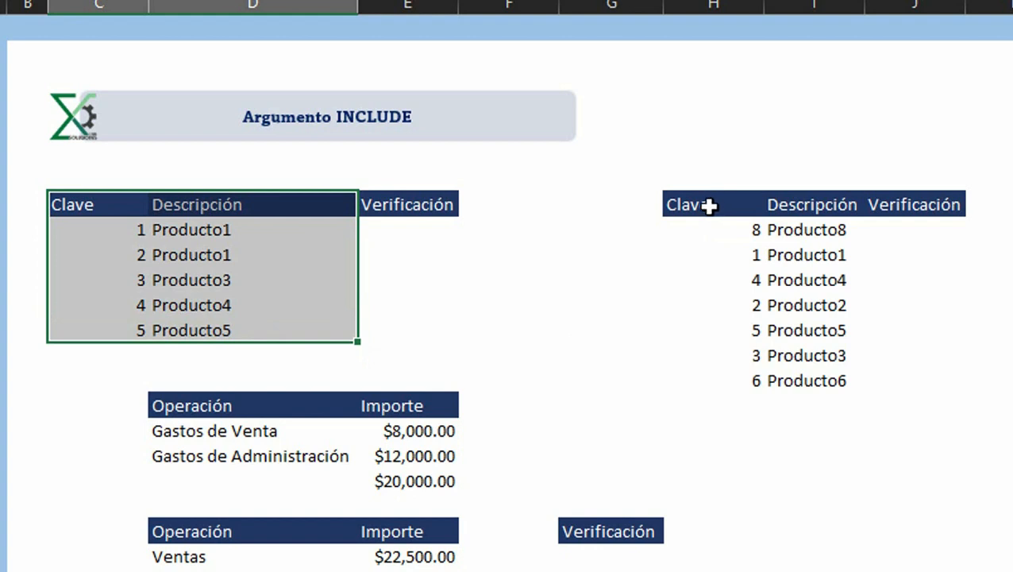
pyautogui.moveTo(709, 204); pyautogui.dragTo(816, 381)
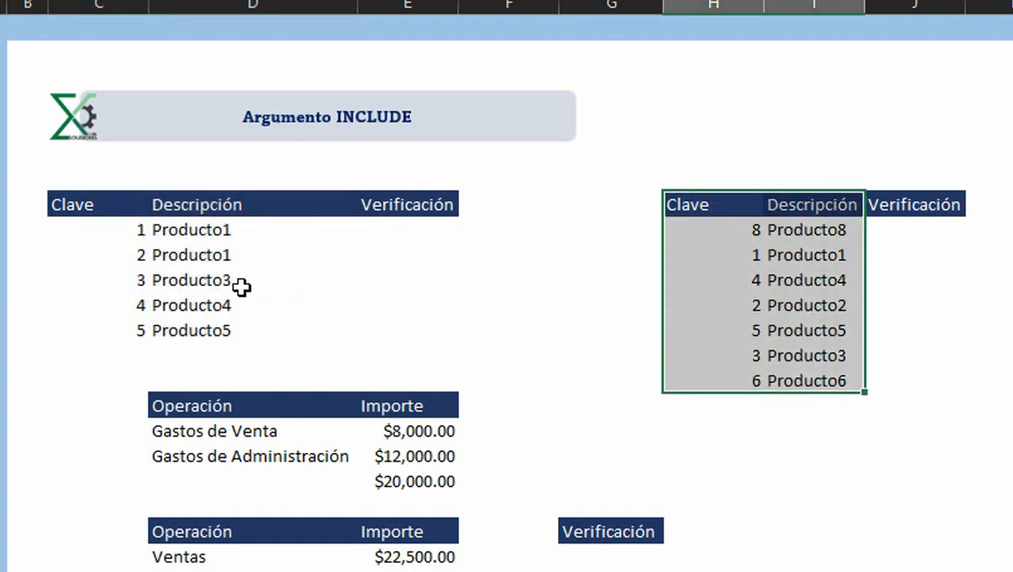
pyautogui.moveTo(141, 231); pyautogui.dragTo(143, 332)
pyautogui.moveTo(735, 237); pyautogui.dragTo(735, 381)
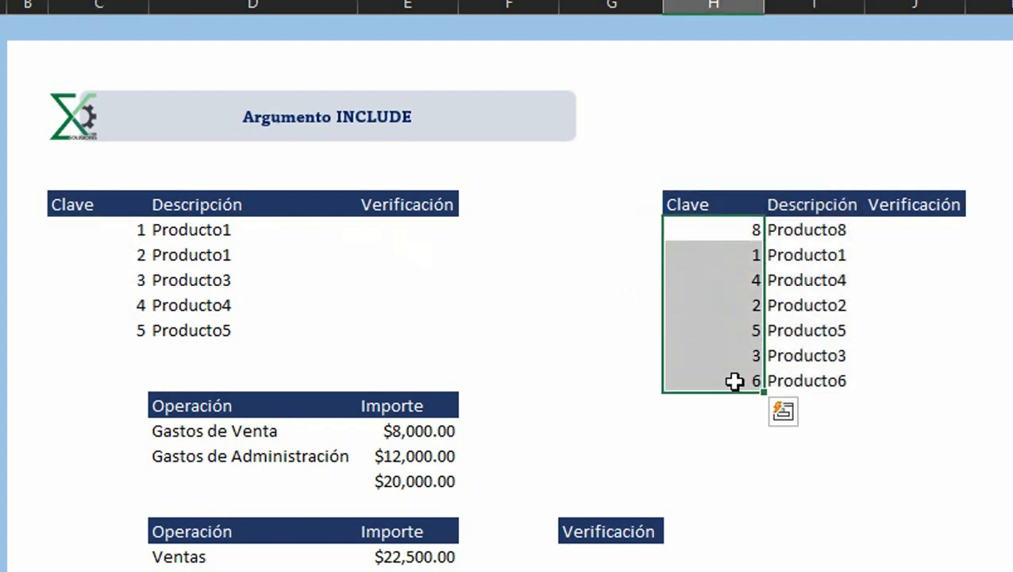
pyautogui.moveTo(137, 228); pyautogui.dragTo(145, 324)
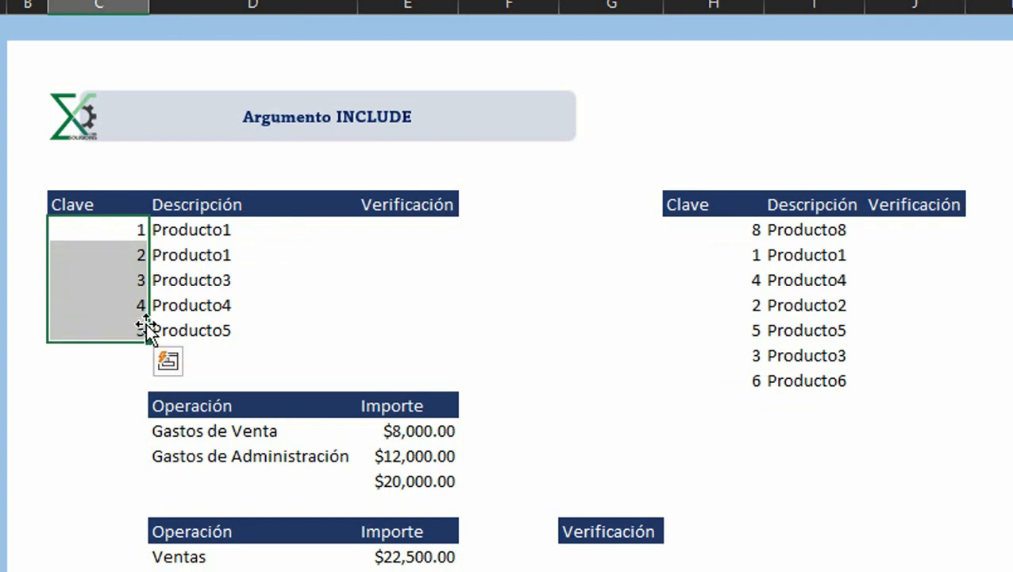
# Step: Enter the formula =C9=H9 in E9 to compare the two tables' first keys
pyautogui.click(405, 231)
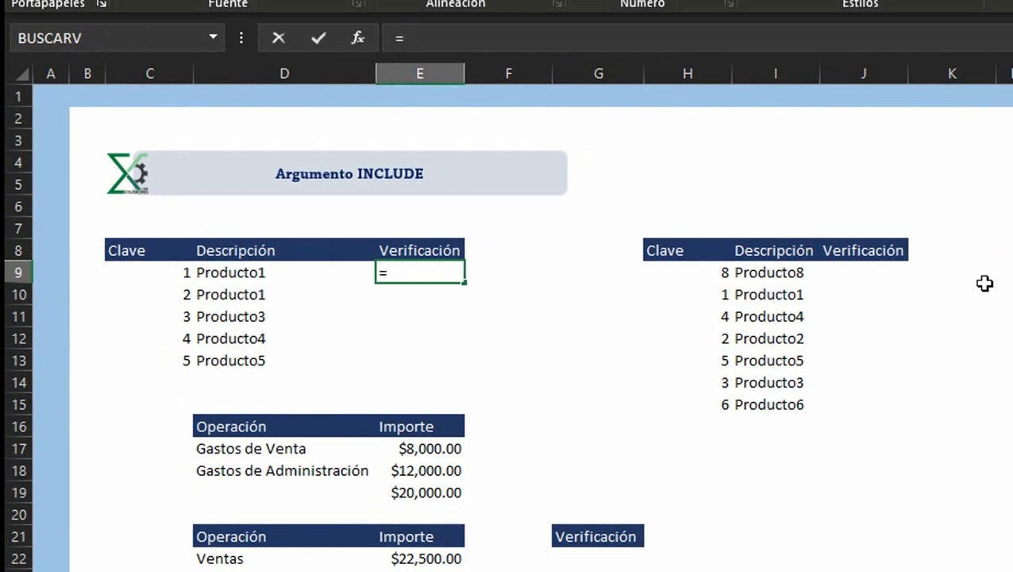
pyautogui.press('Left')
pyautogui.press('Left')
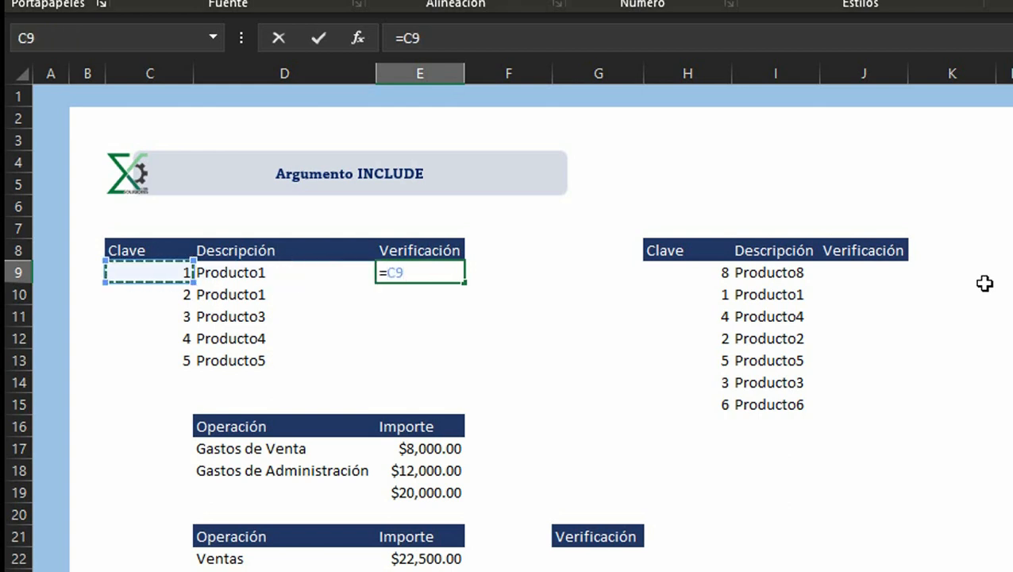
pyautogui.write('=')
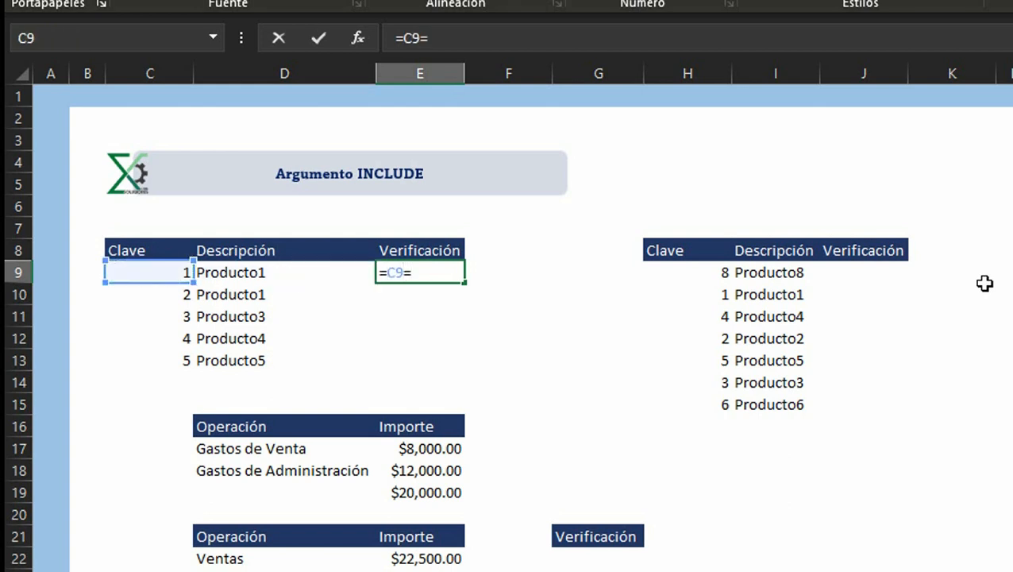
pyautogui.press('Right')
pyautogui.press('Right')
pyautogui.press('Right')
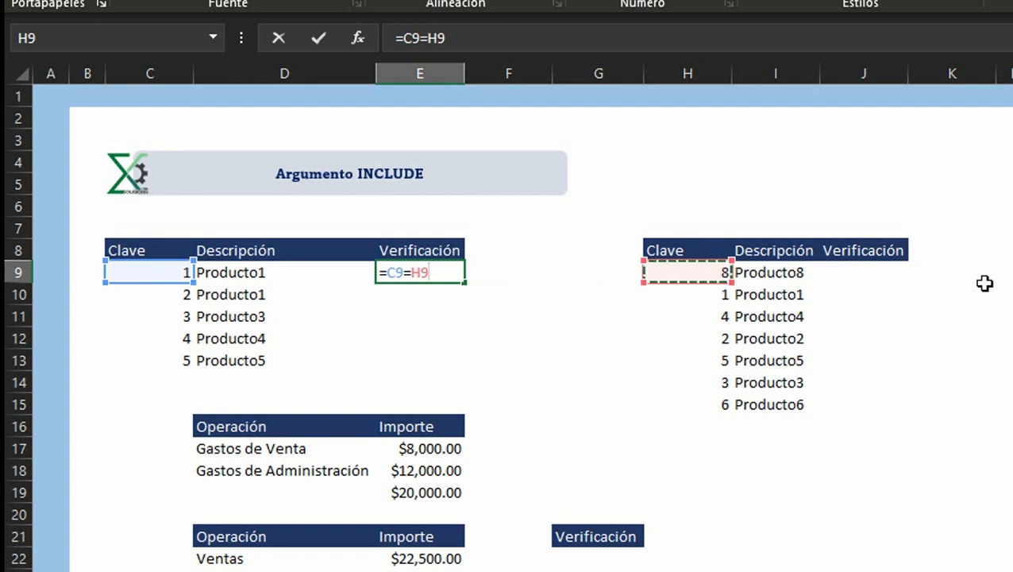
pyautogui.press('Return')
# Step: Fill the comparison formula in E9 down through E13
pyautogui.press('Up')
pyautogui.press('Left')
pyautogui.press('Left')
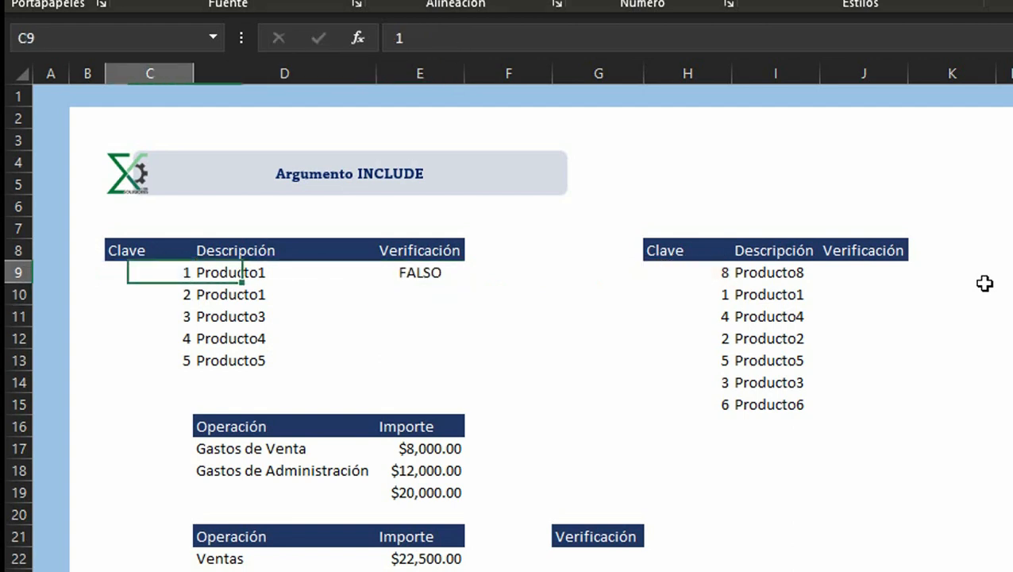
pyautogui.press('Right')
pyautogui.press('Down')
pyautogui.press('Down')
pyautogui.press('Down')
pyautogui.press('Down')
pyautogui.press('Right')
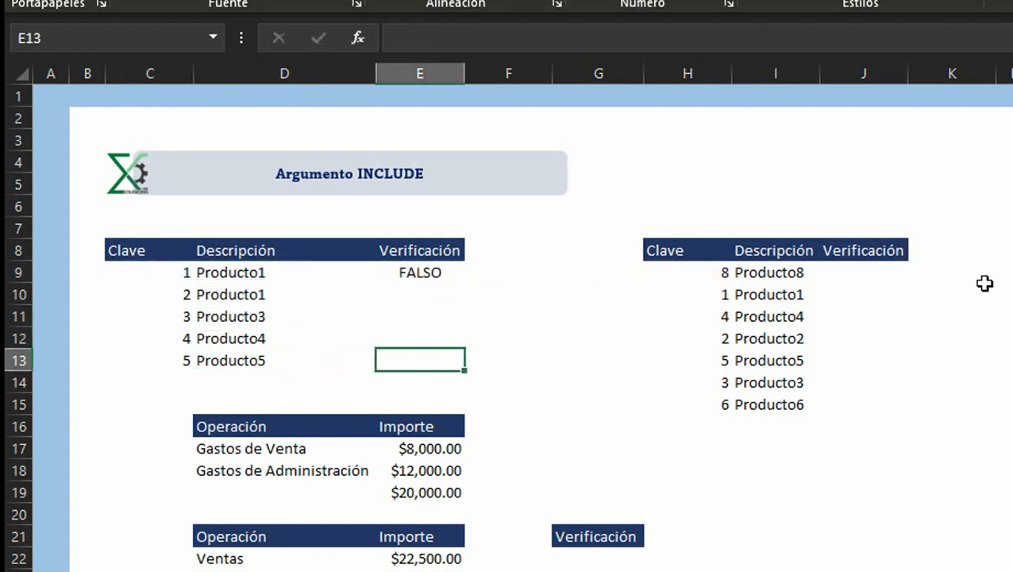
pyautogui.hotkey('ctrl', 'shift', 'Up')
pyautogui.hotkey('ctrl', 'j')
# Step: Autofit the width of column E so the comparison results fit
pyautogui.press('Up')
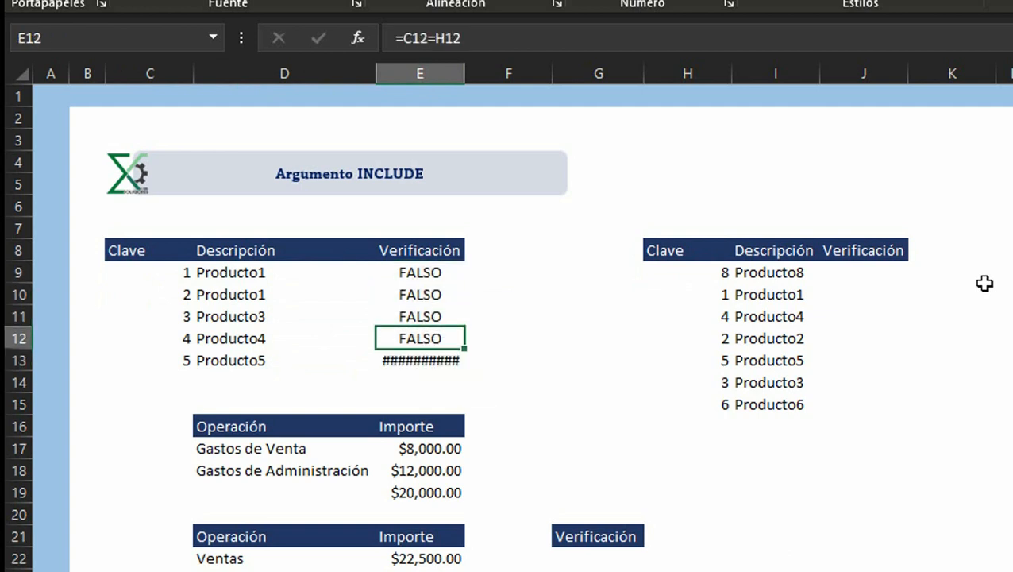
pyautogui.press('Up')
pyautogui.press('Down')
pyautogui.press('Down')
pyautogui.press('Left')
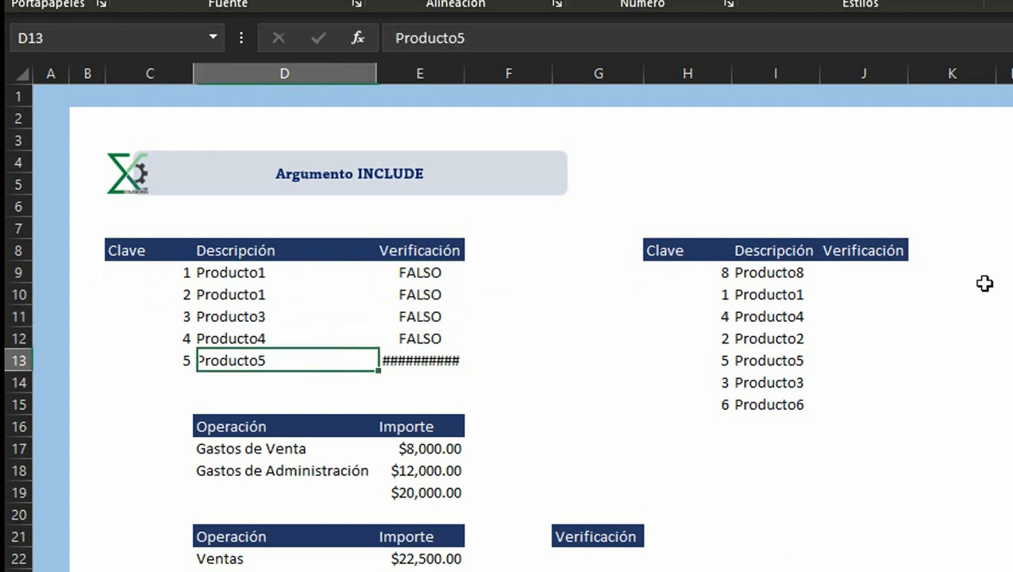
pyautogui.press('Left')
pyautogui.press('Right')
pyautogui.press('Right')
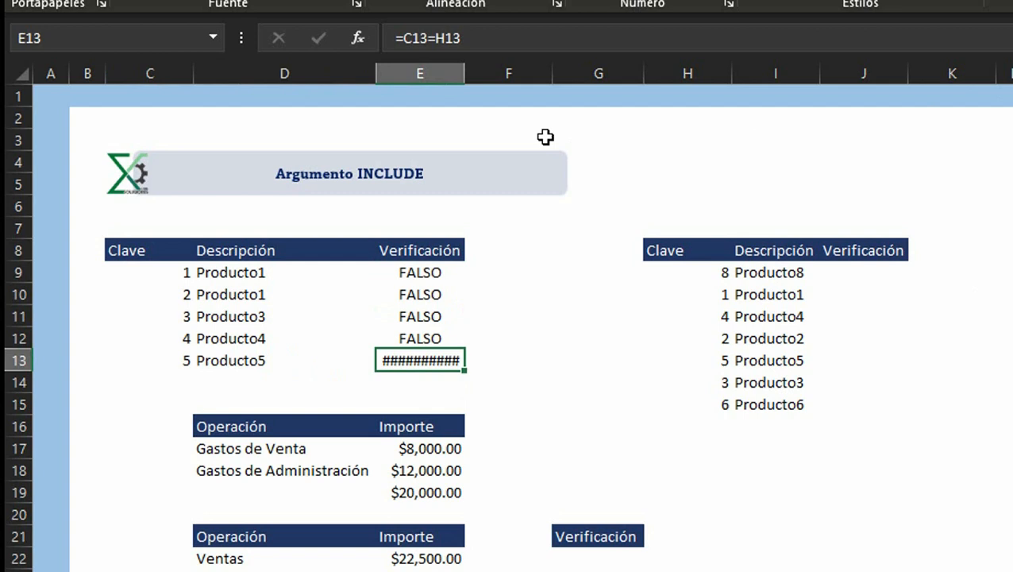
pyautogui.doubleClick(466, 73)
pyautogui.click(449, 273)
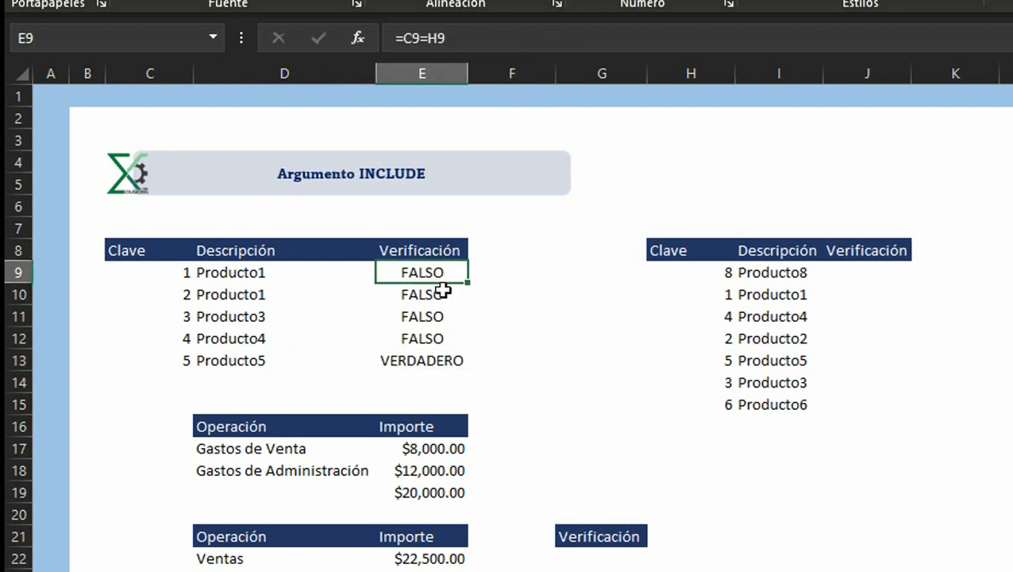
pyautogui.click(429, 366)
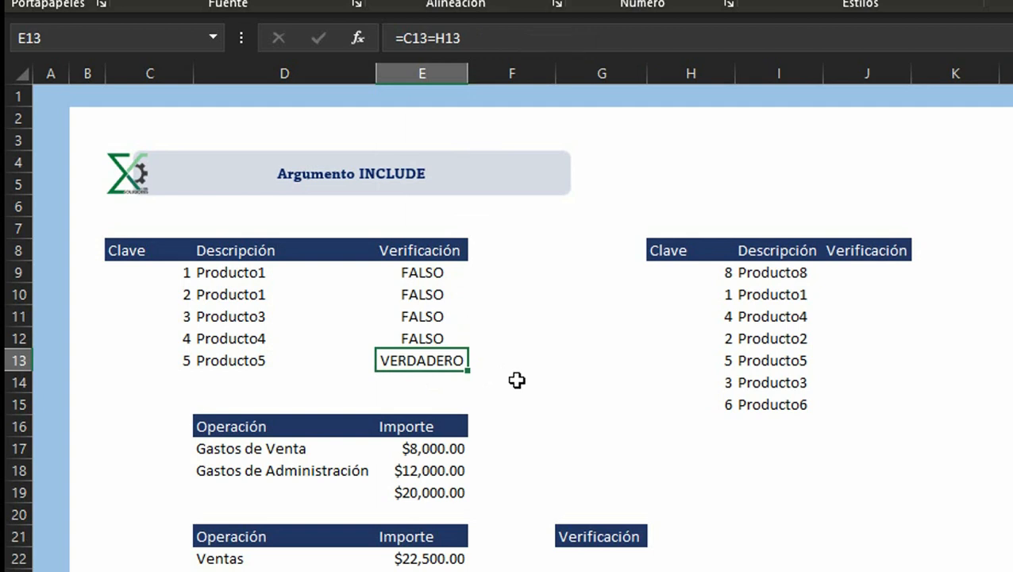
pyautogui.click(188, 364)
pyautogui.press('Right')
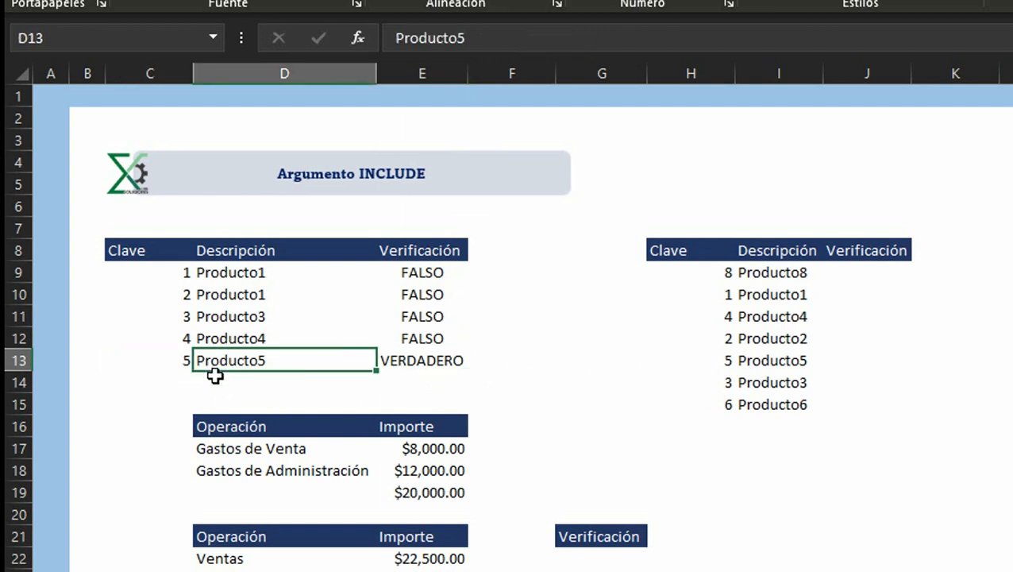
pyautogui.press('Right')
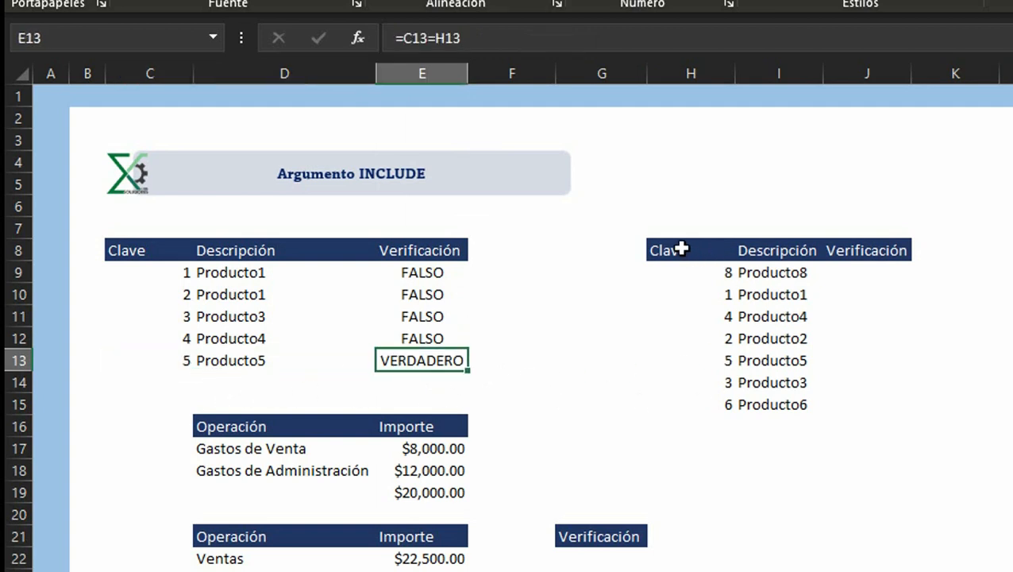
# Step: Try to sort the right-hand table H8:J15 ascending by column H, and undo that sort
pyautogui.moveTo(687, 250); pyautogui.dragTo(893, 398)
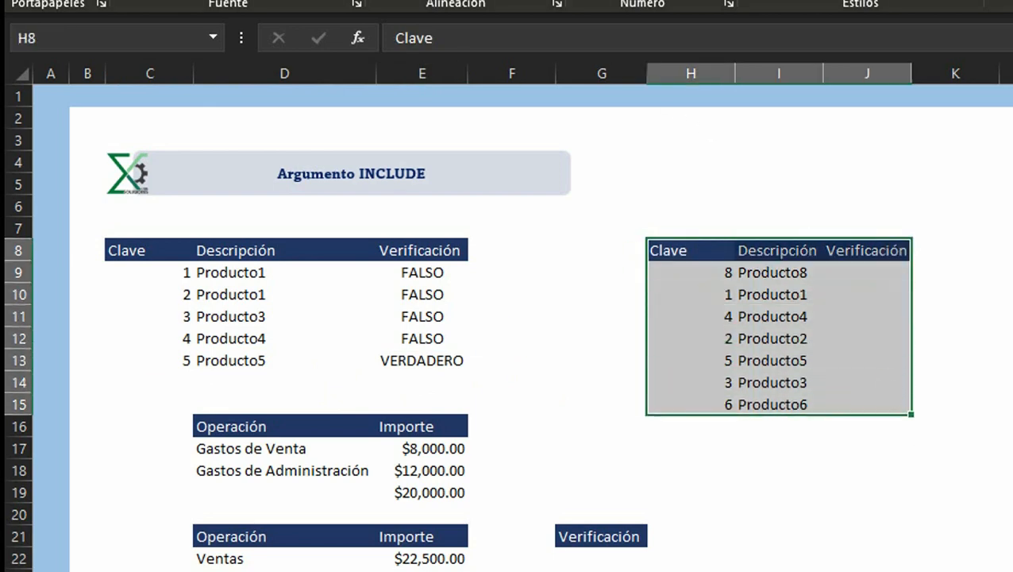
pyautogui.click(389, 1)
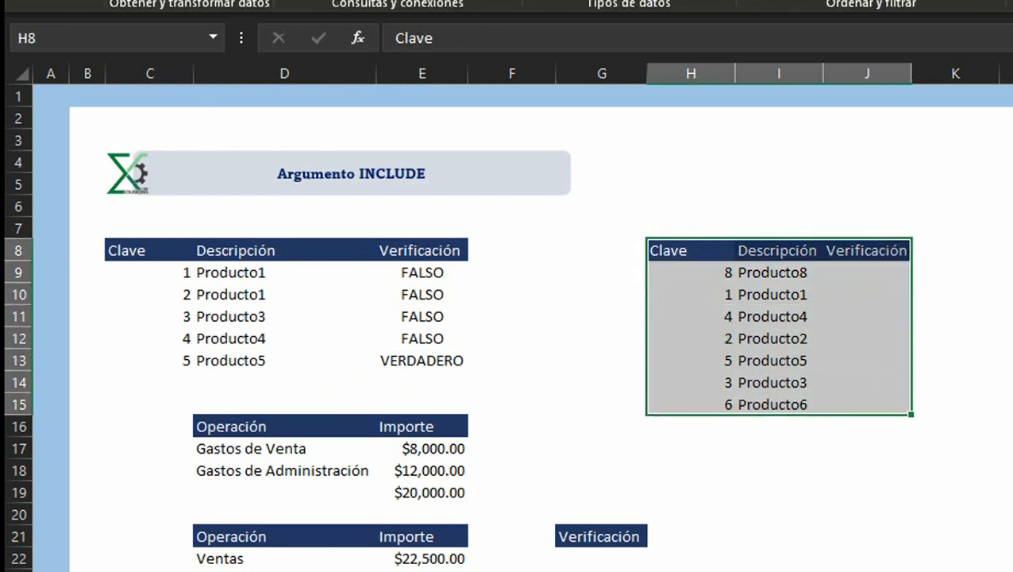
pyautogui.click(797, 1)
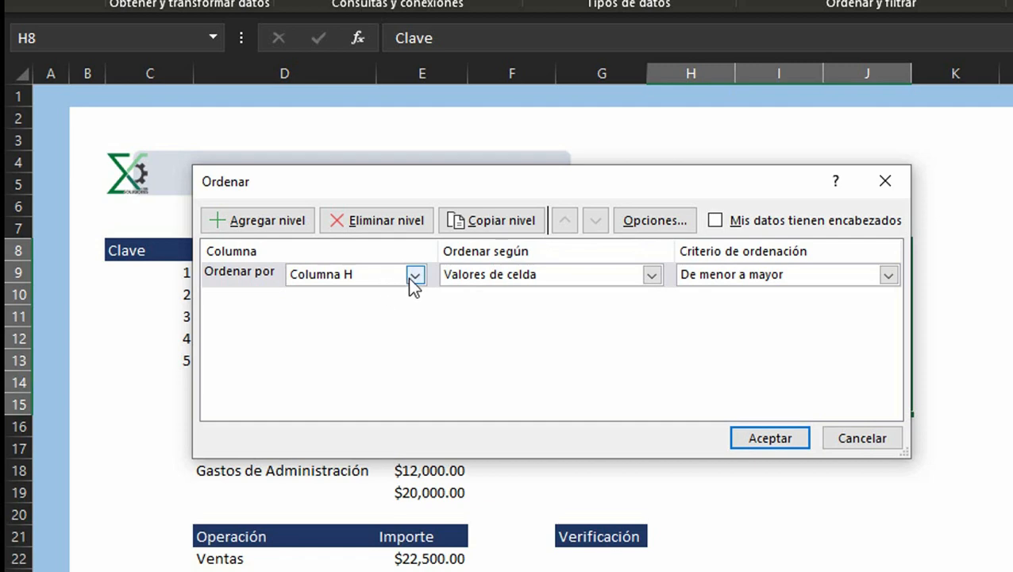
pyautogui.click(410, 279)
pyautogui.click(397, 295)
pyautogui.click(762, 438)
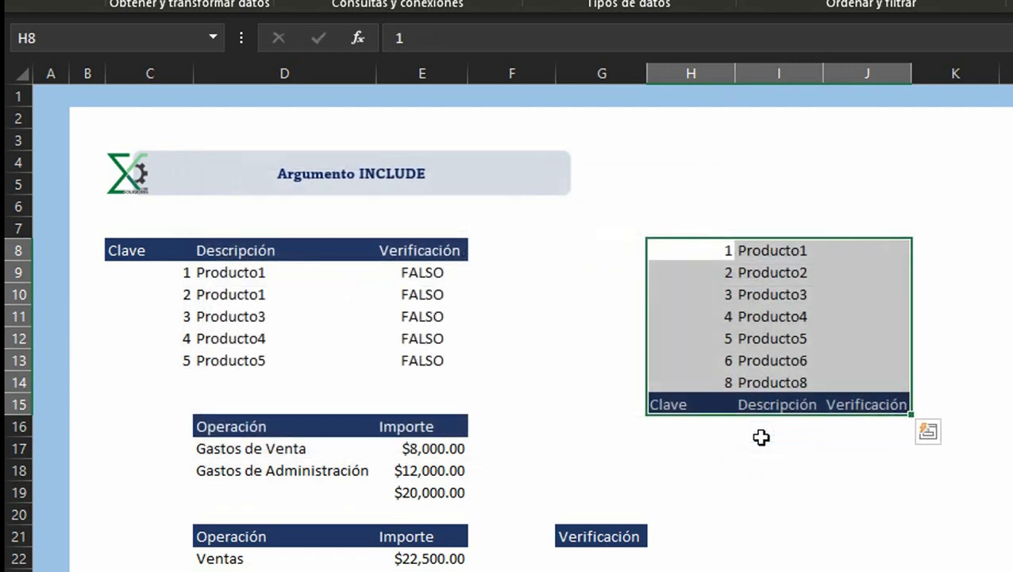
pyautogui.hotkey('ctrl', 'z')
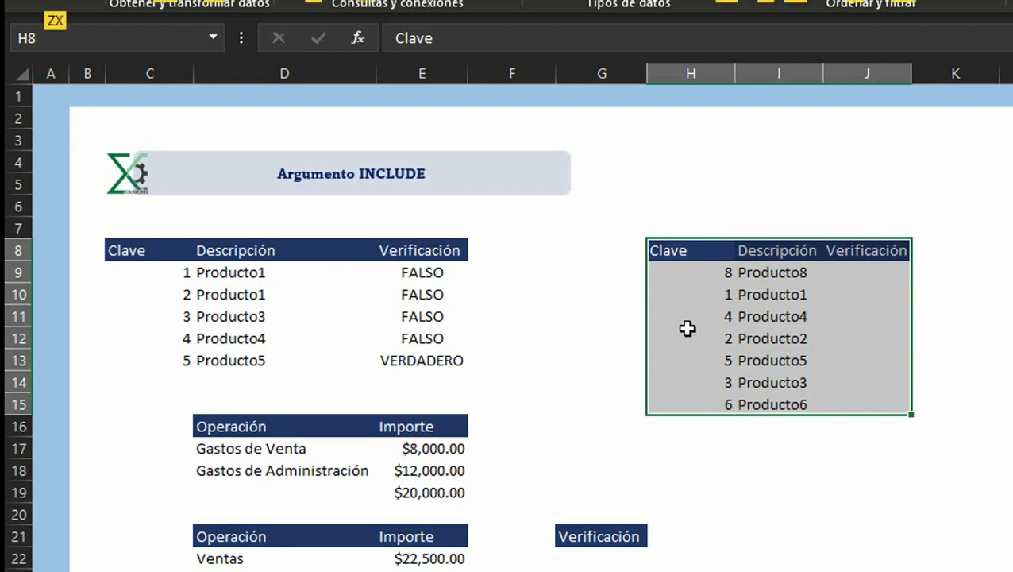
# Step: Sort the right-hand table ascending by Clave, treating its first row as headers
pyautogui.click(804, 1)
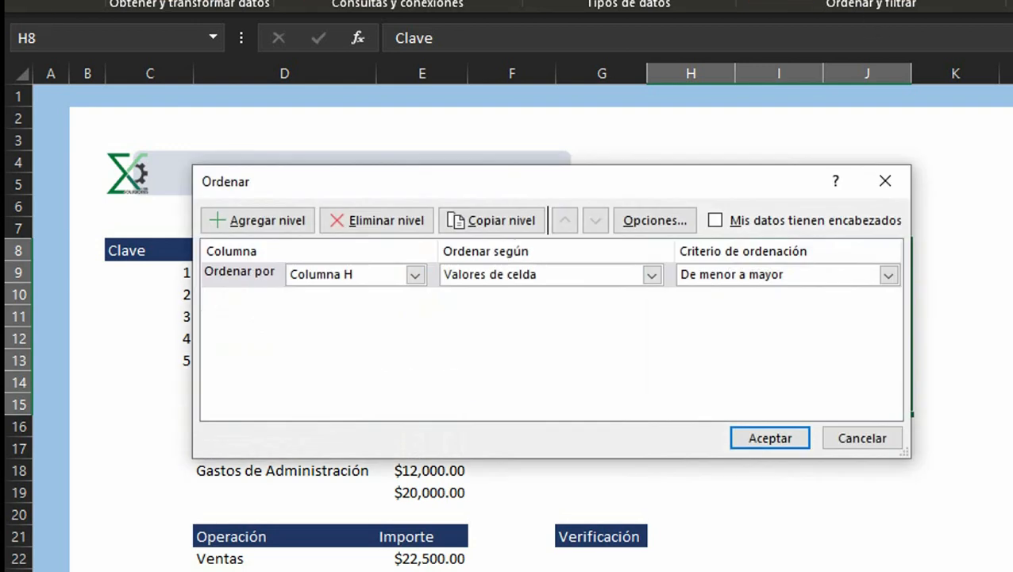
pyautogui.click(715, 221)
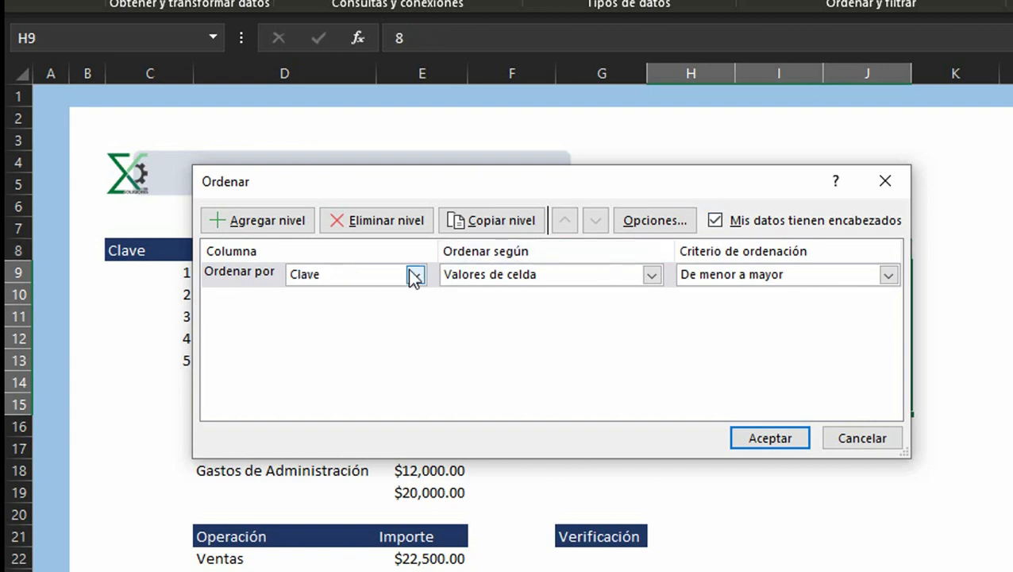
pyautogui.click(768, 439)
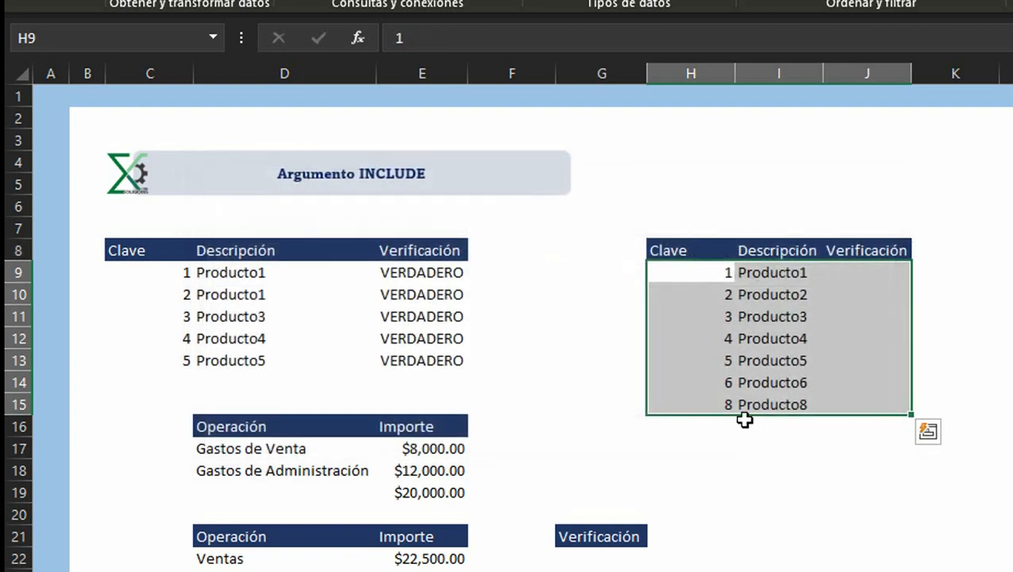
# Step: Enter the formula =H9=C9 in J9 to compare the sorted table's key with the left table's key
pyautogui.click(431, 280)
pyautogui.moveTo(431, 279); pyautogui.dragTo(445, 353)
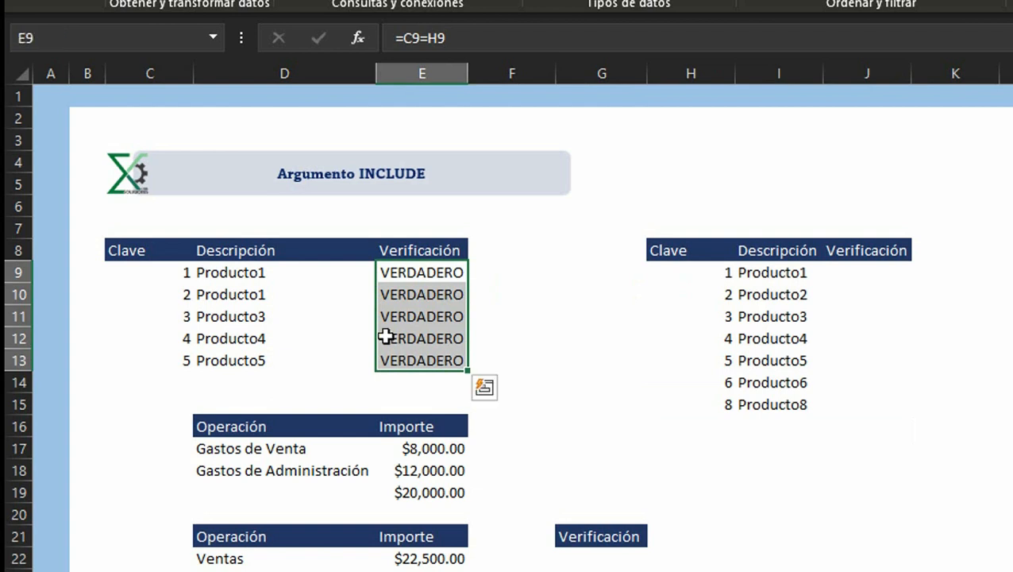
pyautogui.moveTo(147, 270); pyautogui.dragTo(174, 365)
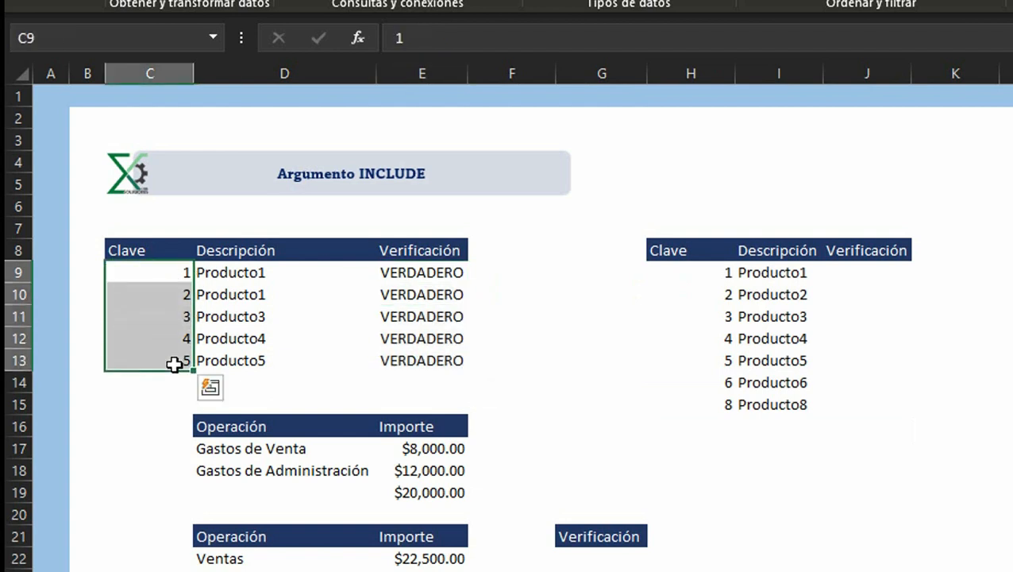
pyautogui.click(411, 287)
pyautogui.moveTo(410, 274); pyautogui.dragTo(429, 330)
pyautogui.click(430, 267)
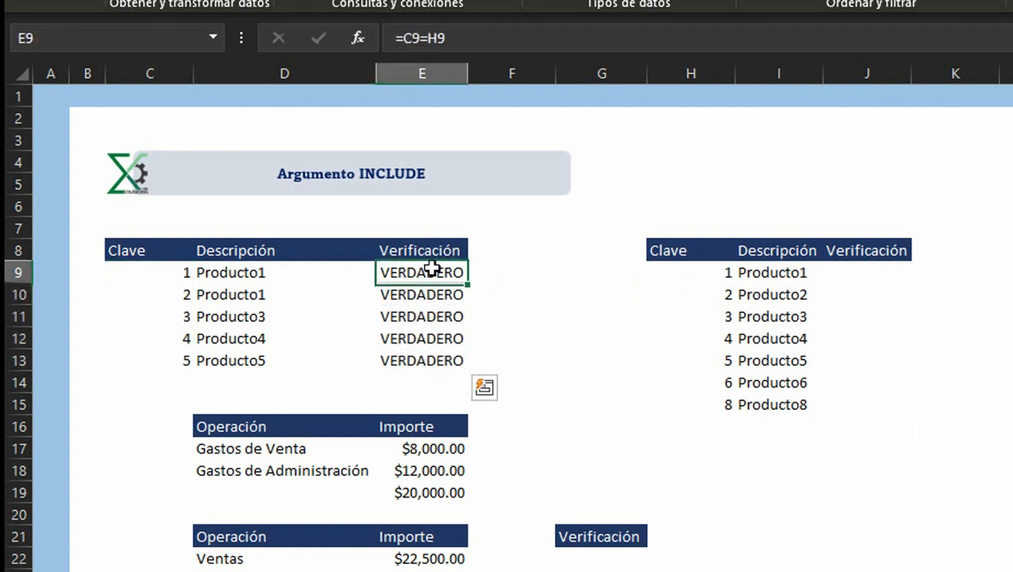
pyautogui.click(865, 276)
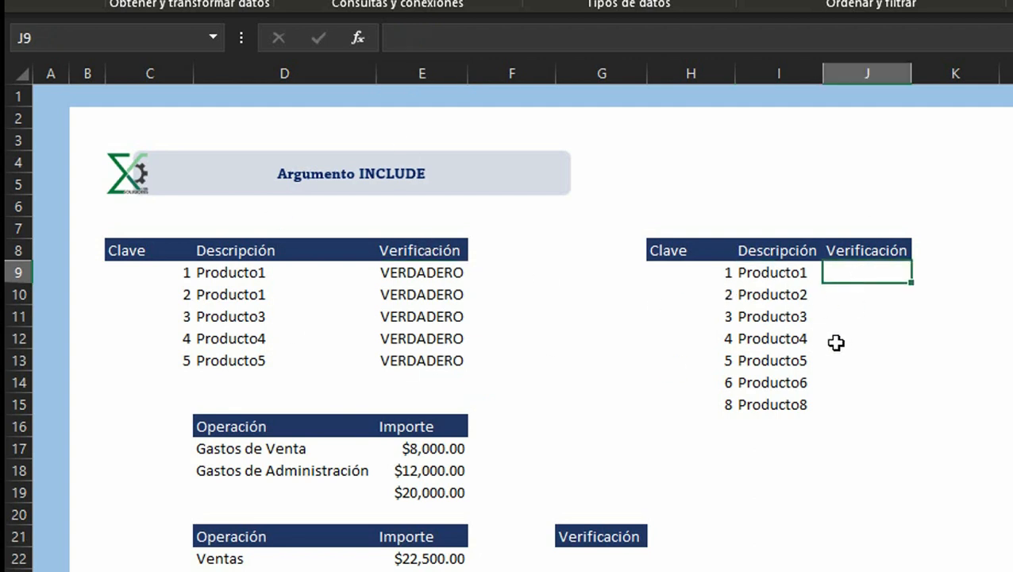
pyautogui.write('=')
pyautogui.press('Left')
pyautogui.press('Left')
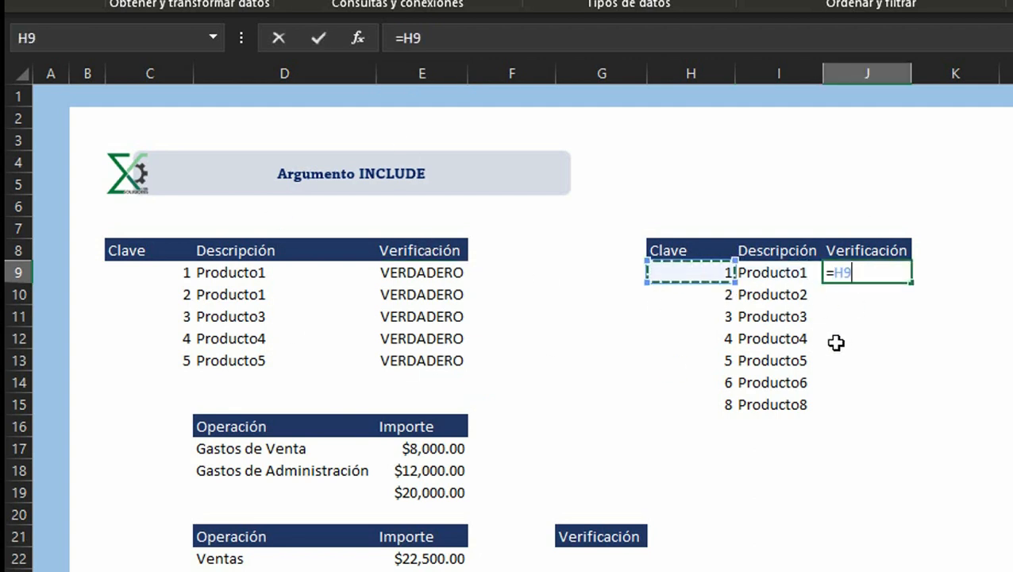
pyautogui.write('=')
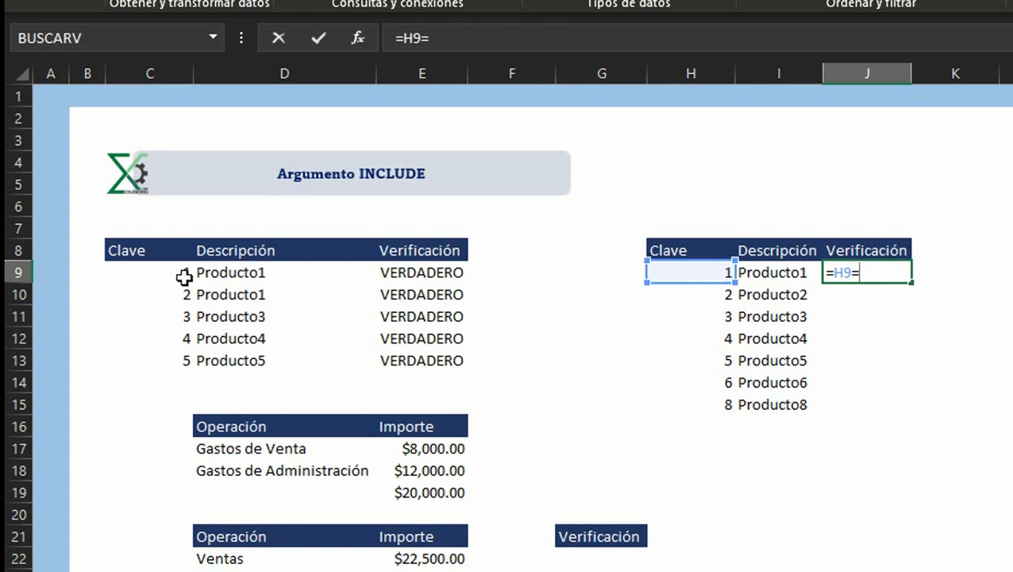
pyautogui.click(176, 272)
pyautogui.press('Return')
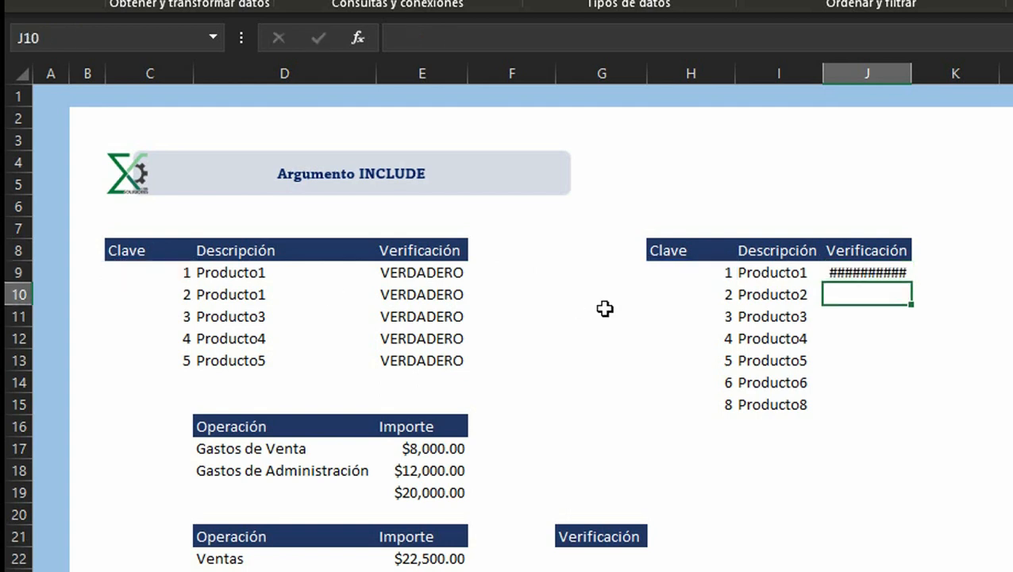
# Step: Autofit column J and fill the J9 comparison formula down through row 15 of the right-hand table
pyautogui.press('Up')
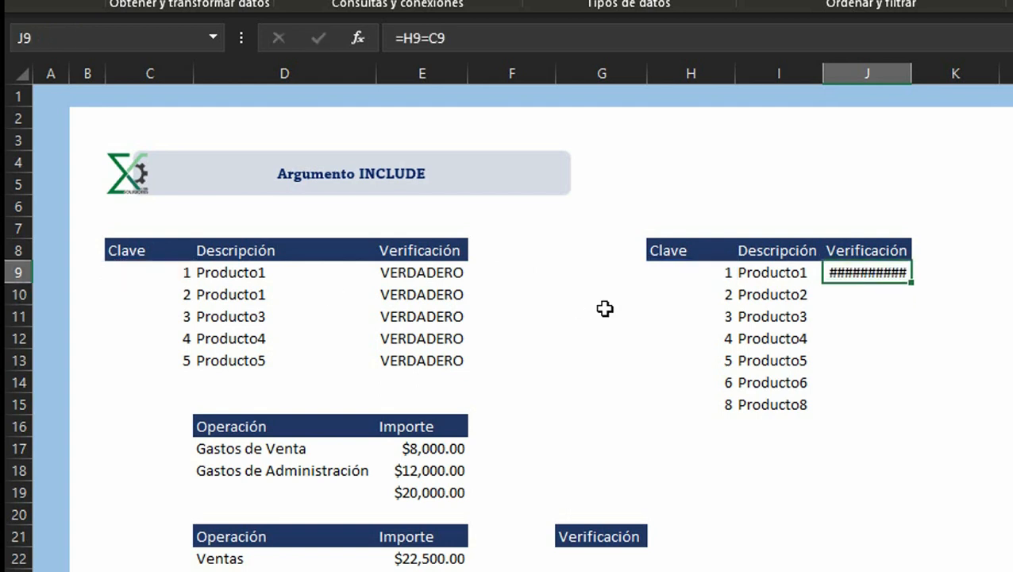
pyautogui.doubleClick(912, 73)
pyautogui.doubleClick(915, 283)
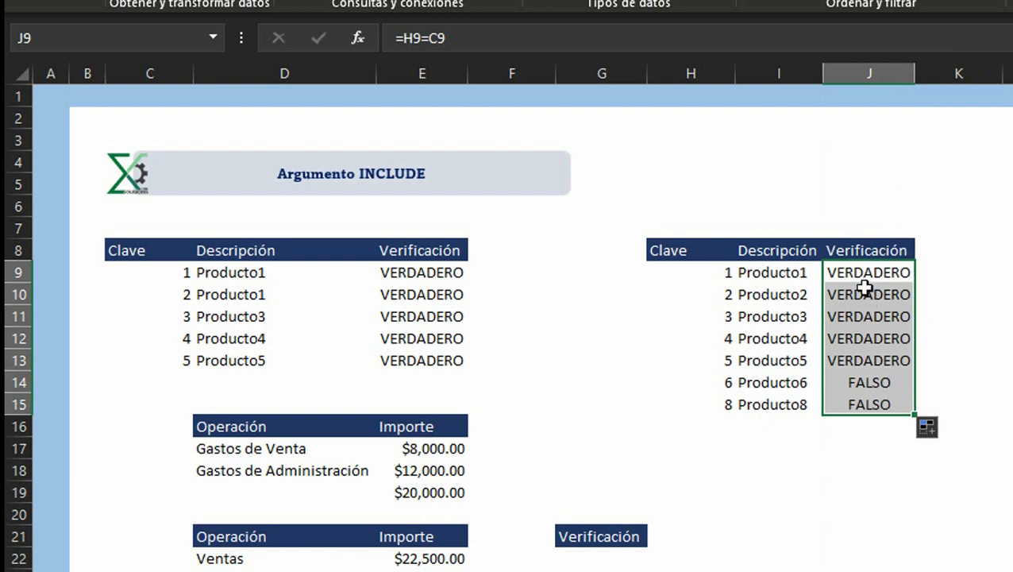
# Step: Compare the TRUE and FALSE results in both Verificación columns row by row
pyautogui.moveTo(864, 280); pyautogui.dragTo(862, 362)
pyautogui.keyDown('ctrl'); pyautogui.moveTo(415, 273); pyautogui.dragTo(430, 357); pyautogui.keyUp('ctrl')
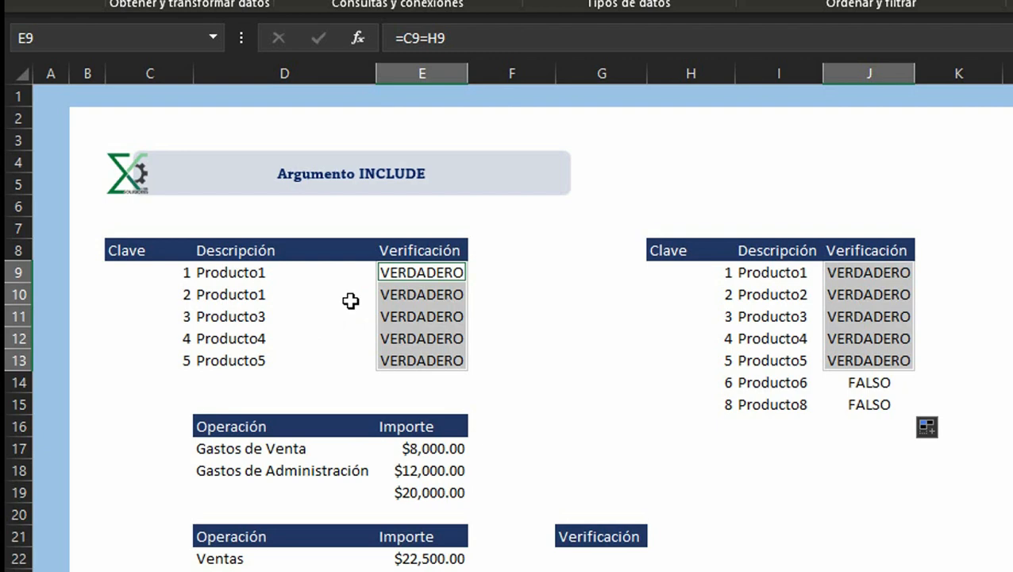
pyautogui.click(891, 385)
pyautogui.click(884, 401)
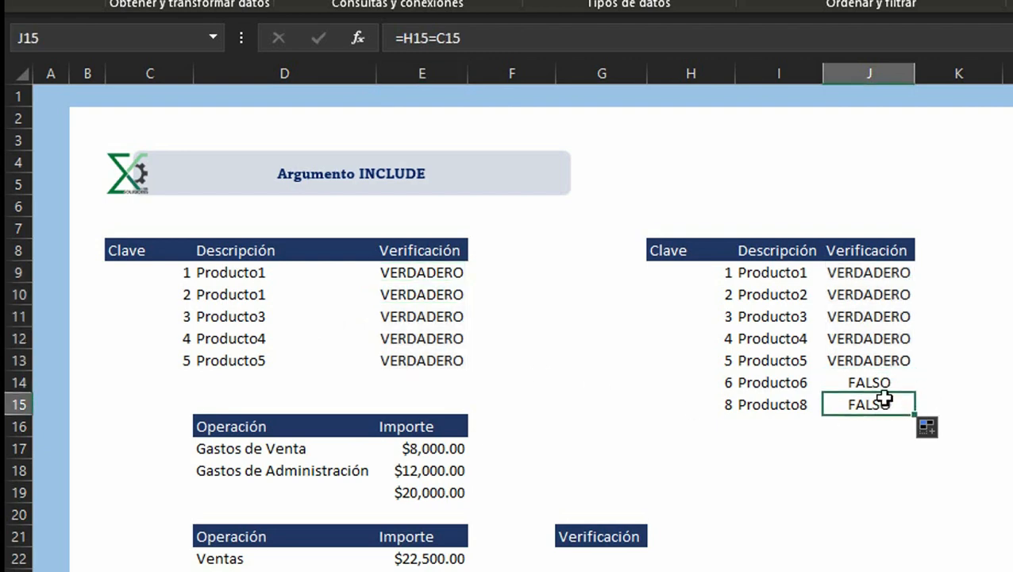
pyautogui.moveTo(884, 380); pyautogui.dragTo(881, 404)
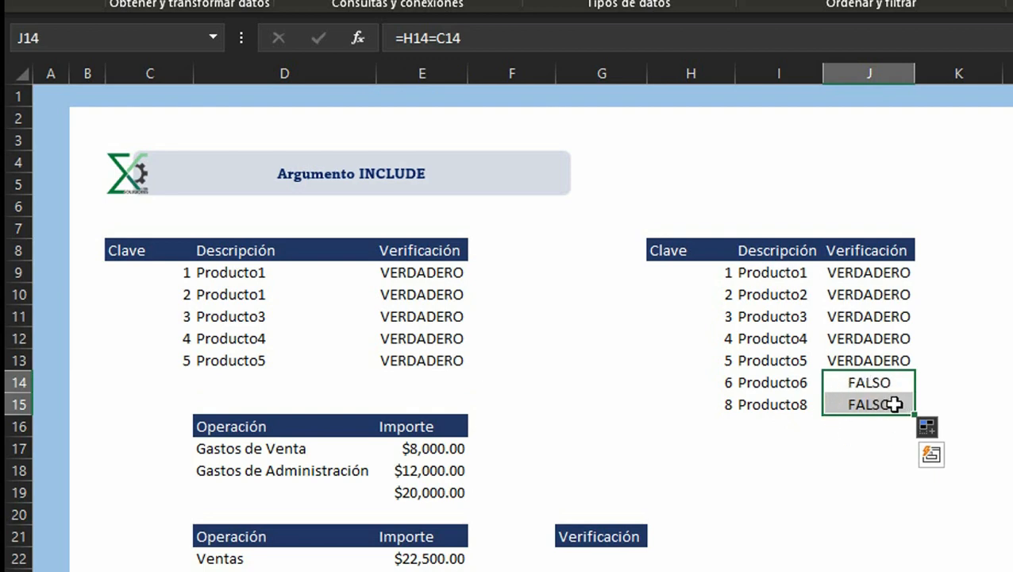
pyautogui.moveTo(878, 272); pyautogui.dragTo(874, 358)
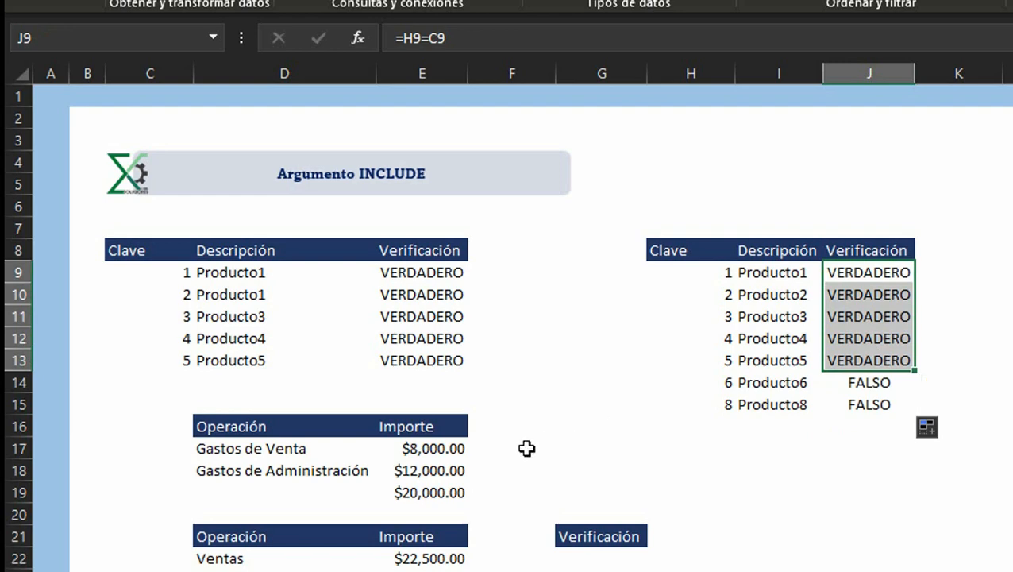
pyautogui.scroll(-2, 527, 448)
pyautogui.scroll(1, 528, 448)
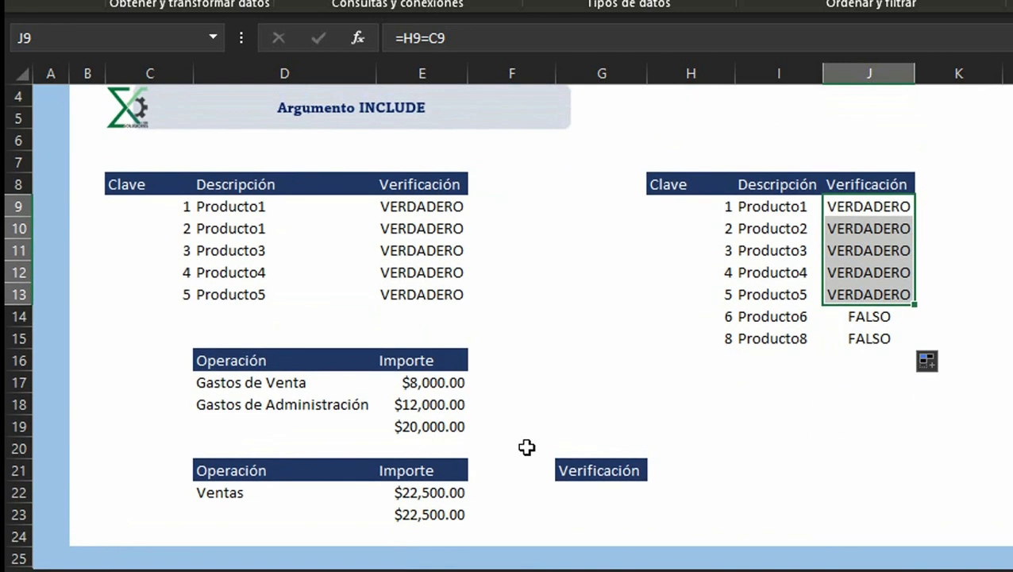
# Step: Inspect the SUMA formulas in the two Importe total cells E19 and E23
pyautogui.click(426, 427)
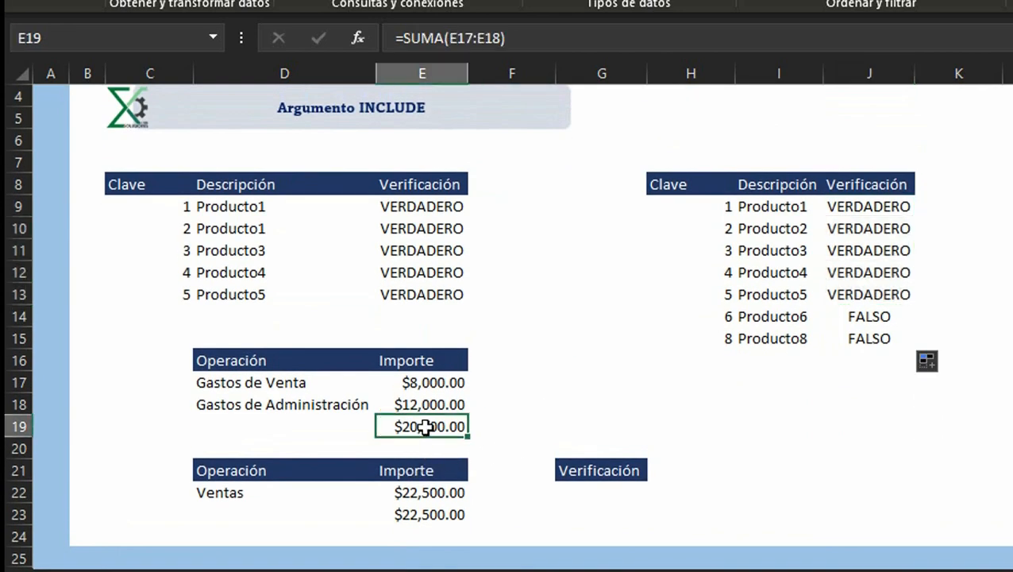
pyautogui.doubleClick(426, 427)
pyautogui.press('Escape')
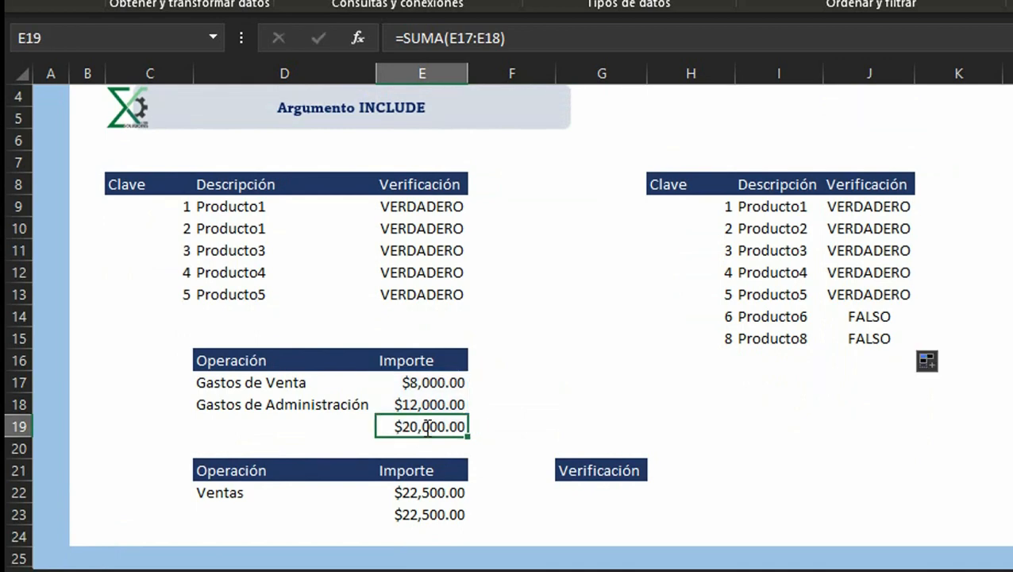
pyautogui.click(433, 512)
pyautogui.doubleClick(433, 512)
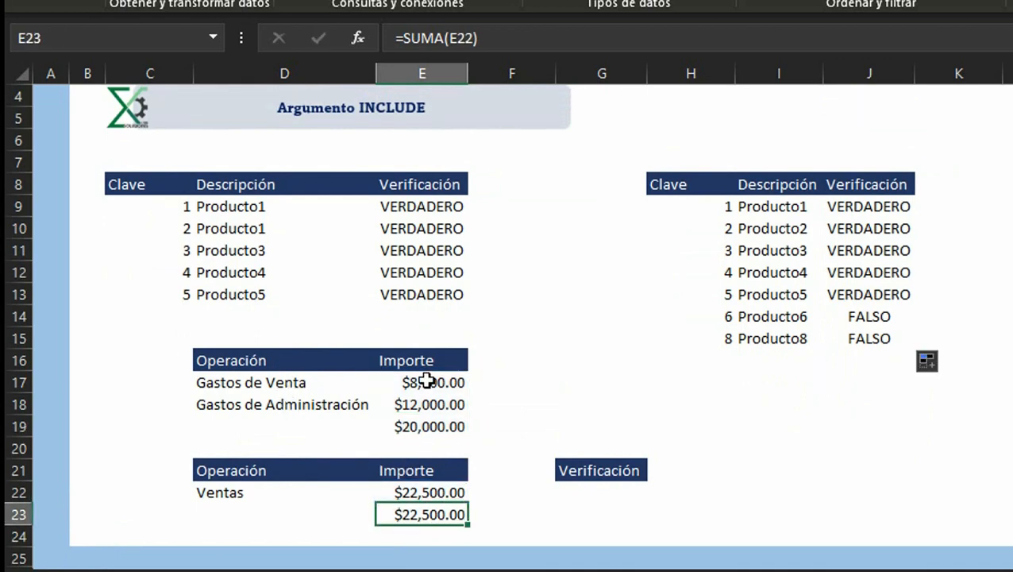
pyautogui.moveTo(430, 377); pyautogui.dragTo(430, 411)
pyautogui.click(428, 427)
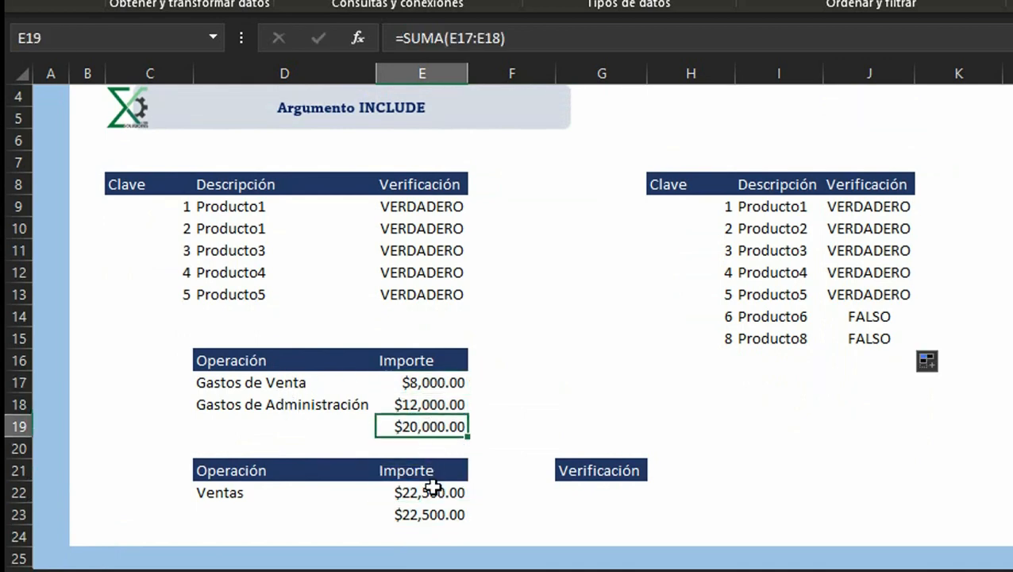
pyautogui.click(430, 511)
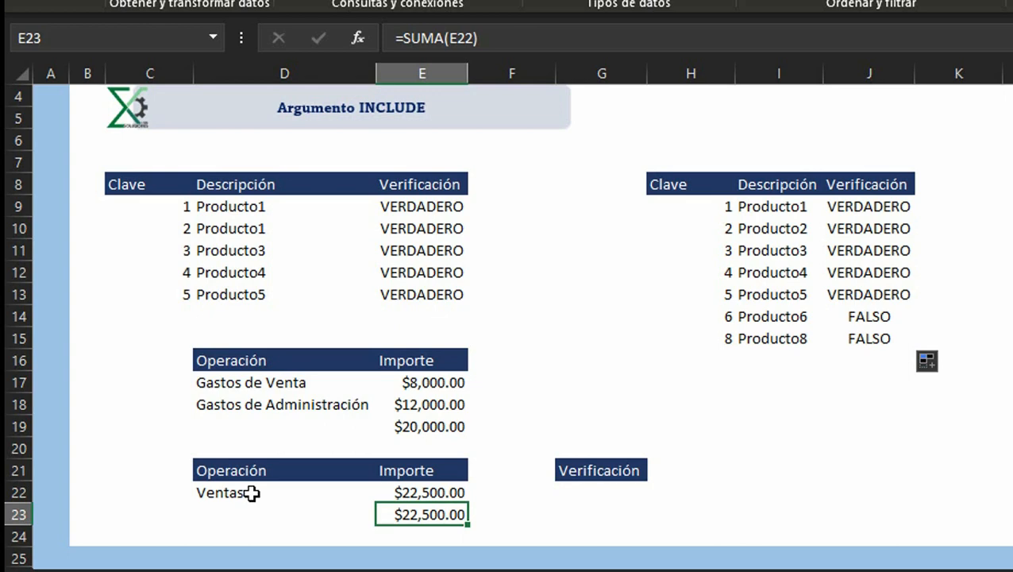
# Step: Enter the formula =E19<=E23 in G22 to check that total expenses do not exceed sales
pyautogui.press('Up')
pyautogui.press('Right')
pyautogui.press('Right')
pyautogui.write('=')
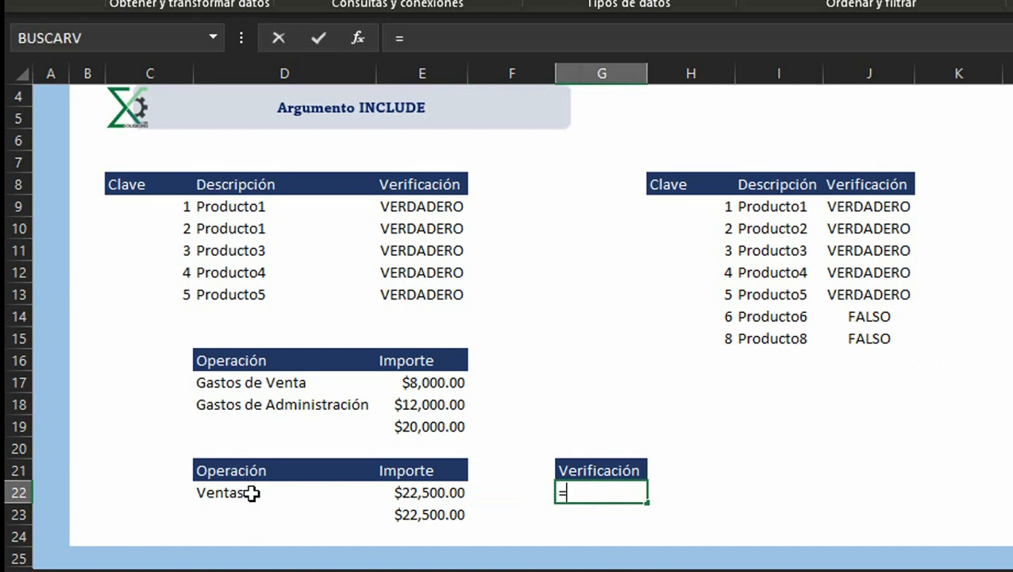
pyautogui.press('Up')
pyautogui.press('Up')
pyautogui.press('Left')
pyautogui.press('Up')
pyautogui.press('Left')
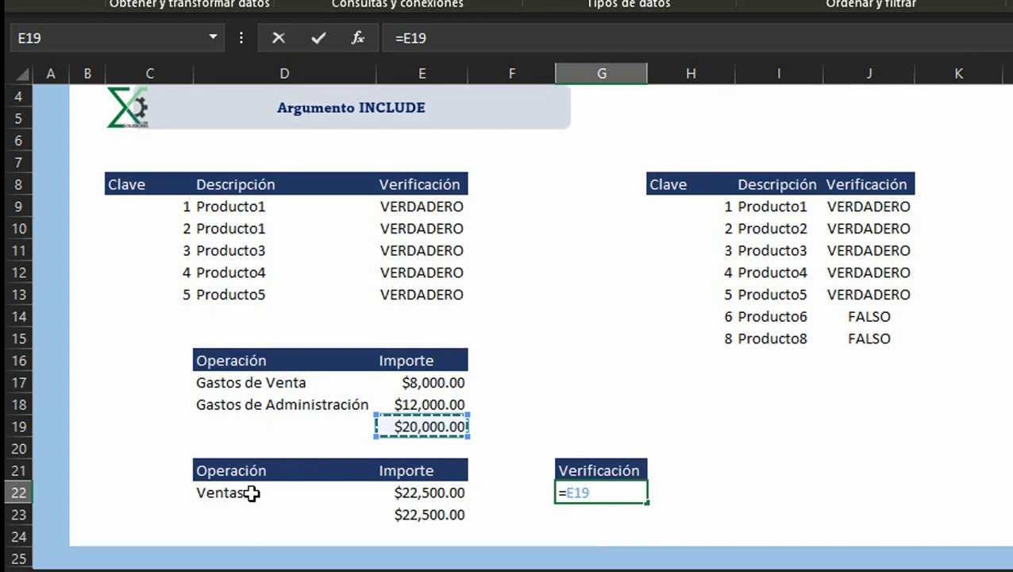
pyautogui.write('<')
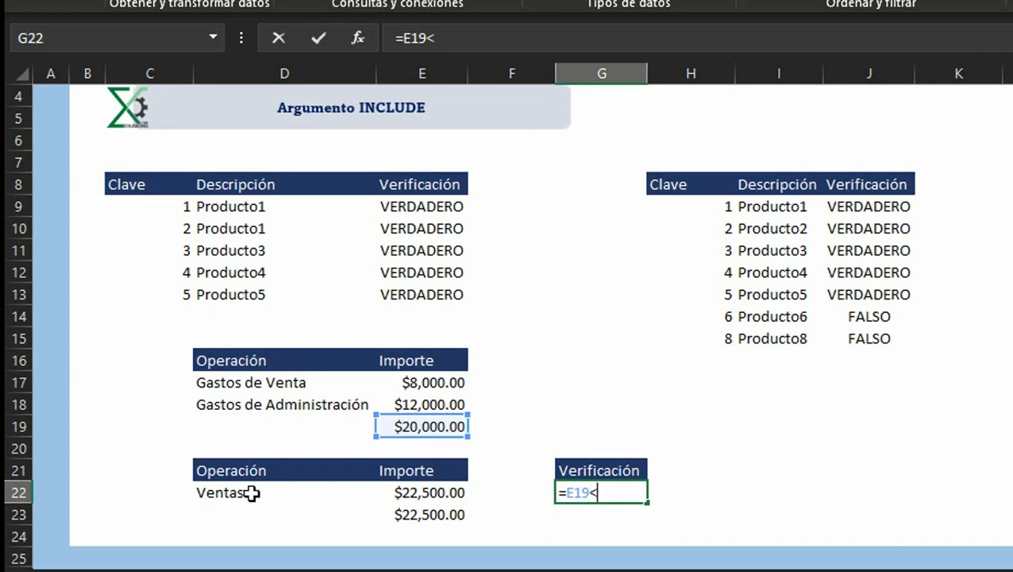
pyautogui.write('=')
pyautogui.click(439, 514)
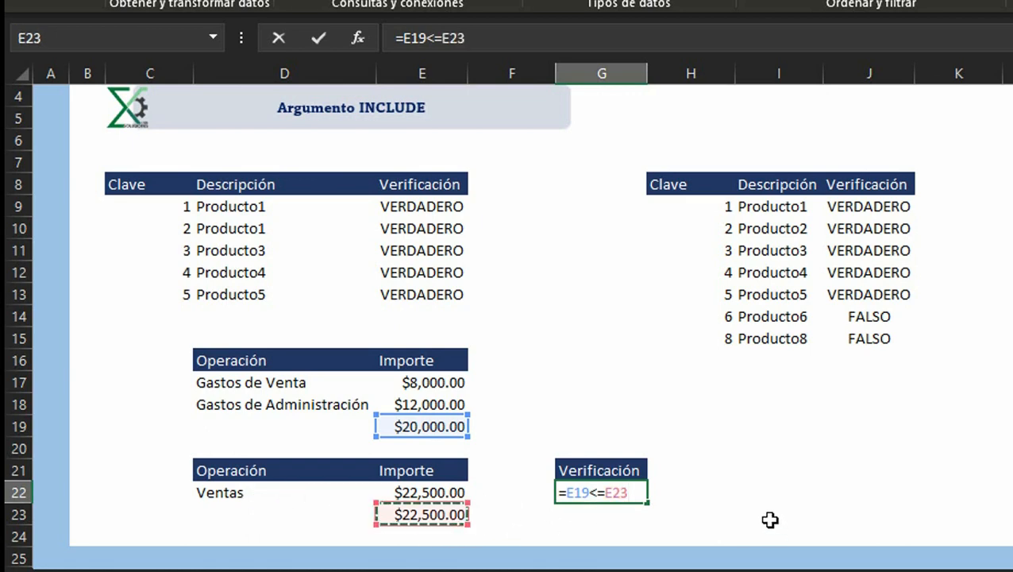
pyautogui.press('Return')
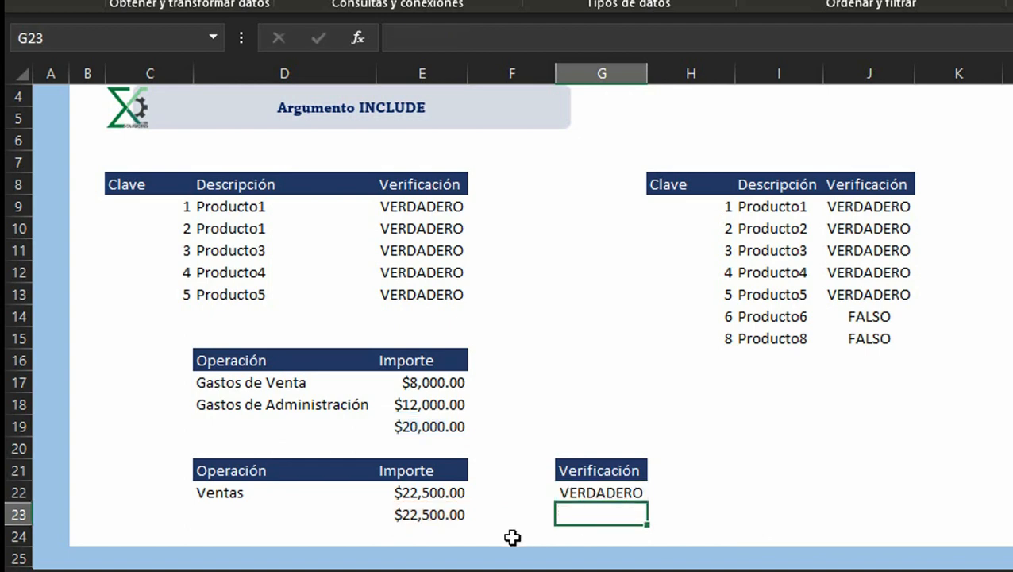
# Step: Review the G22 formula and the two Importe totals it references
pyautogui.press('Up')
pyautogui.press('F2')
pyautogui.press('Escape')
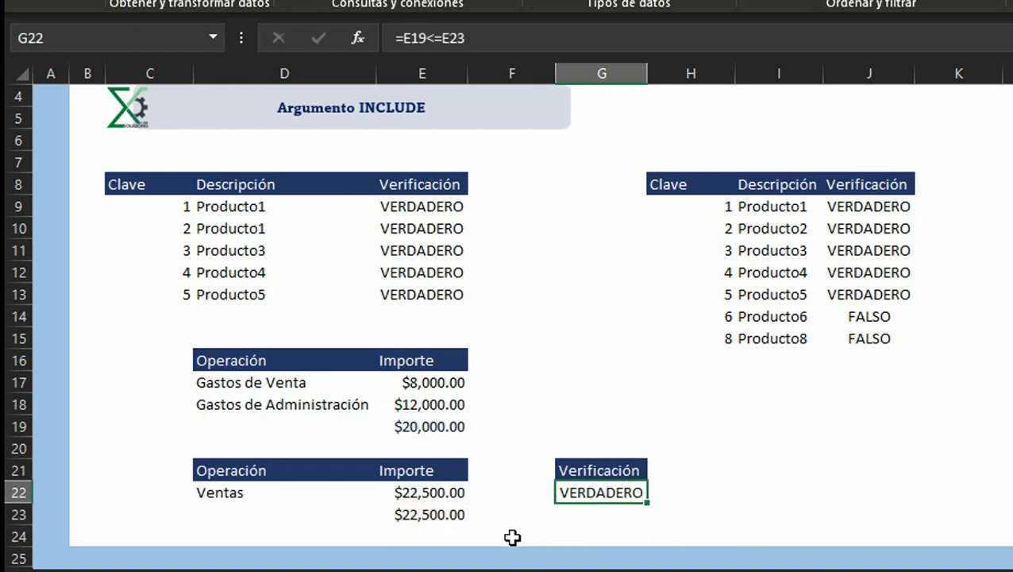
pyautogui.press('F2')
pyautogui.press('Escape')
pyautogui.press('F2')
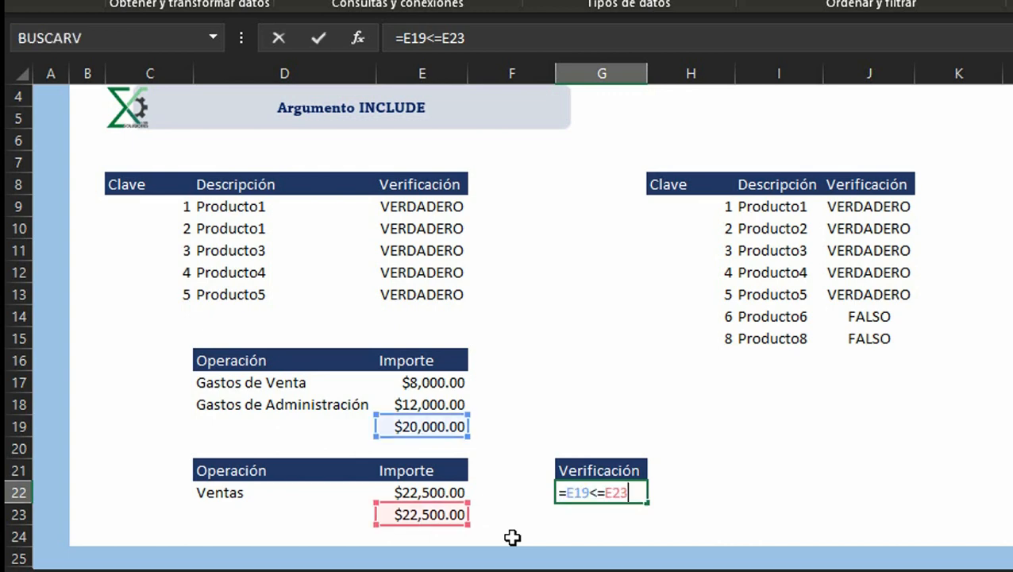
pyautogui.press('Escape')
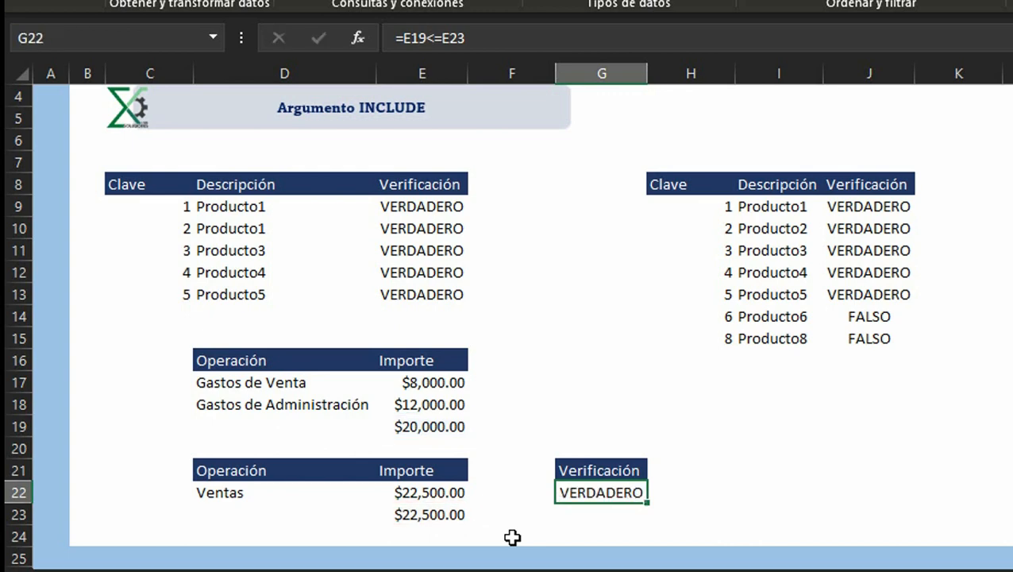
pyautogui.press('Up')
pyautogui.press('Down')
pyautogui.click(444, 429)
pyautogui.click(442, 512)
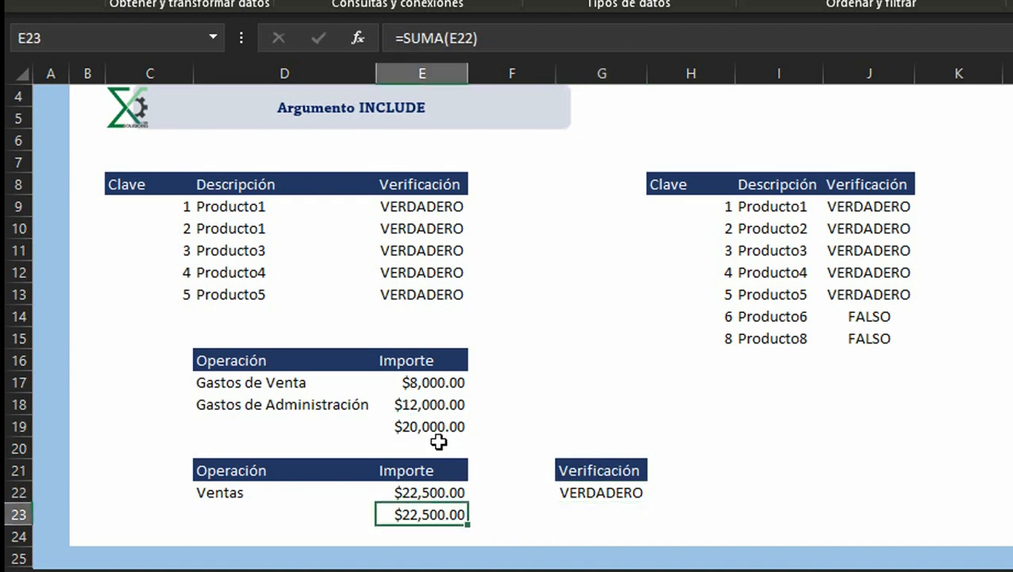
pyautogui.click(433, 421)
pyautogui.click(423, 508)
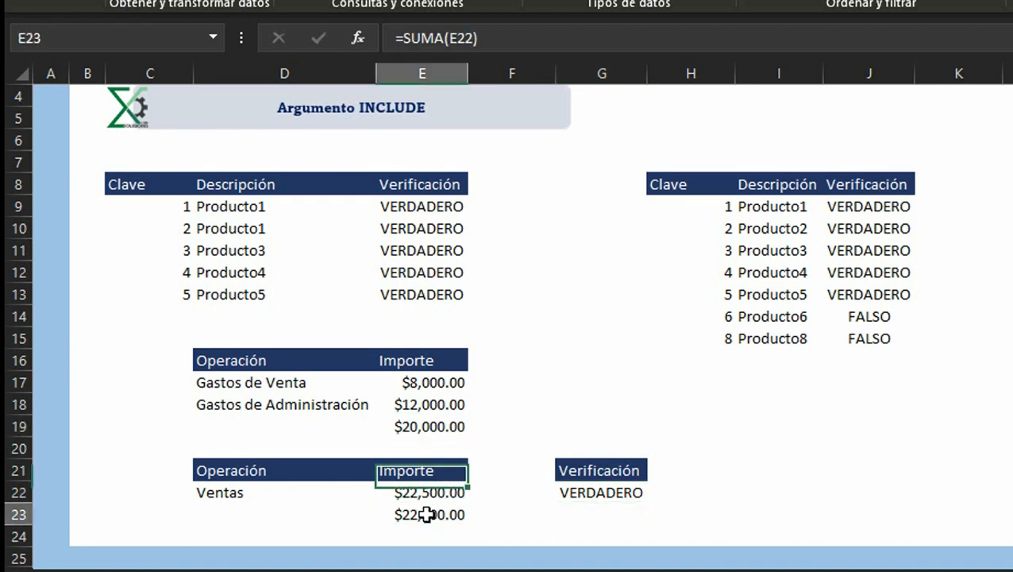
pyautogui.click(443, 426)
pyautogui.click(414, 513)
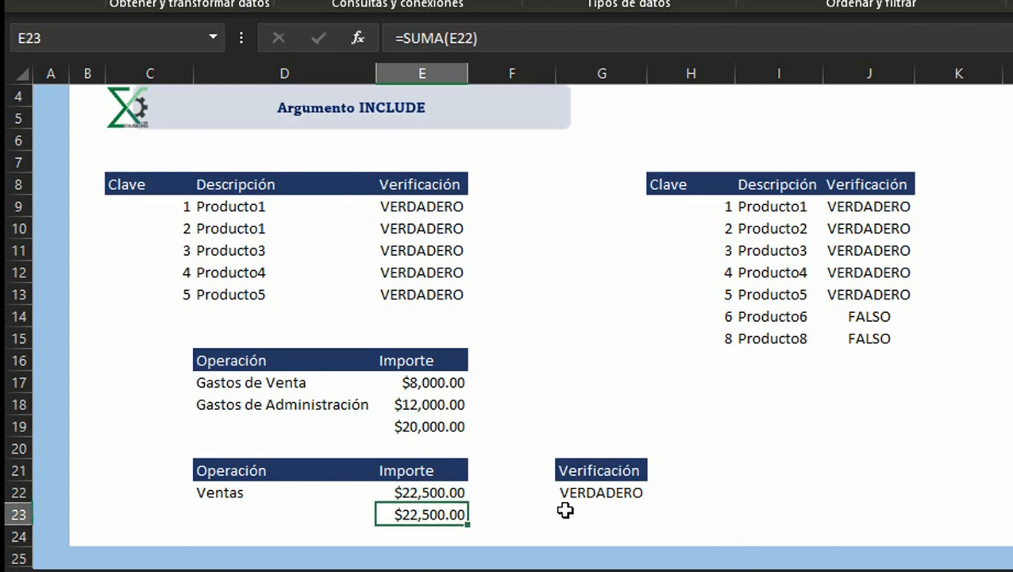
pyautogui.click(582, 490)
pyautogui.scroll(1, 549, 485)
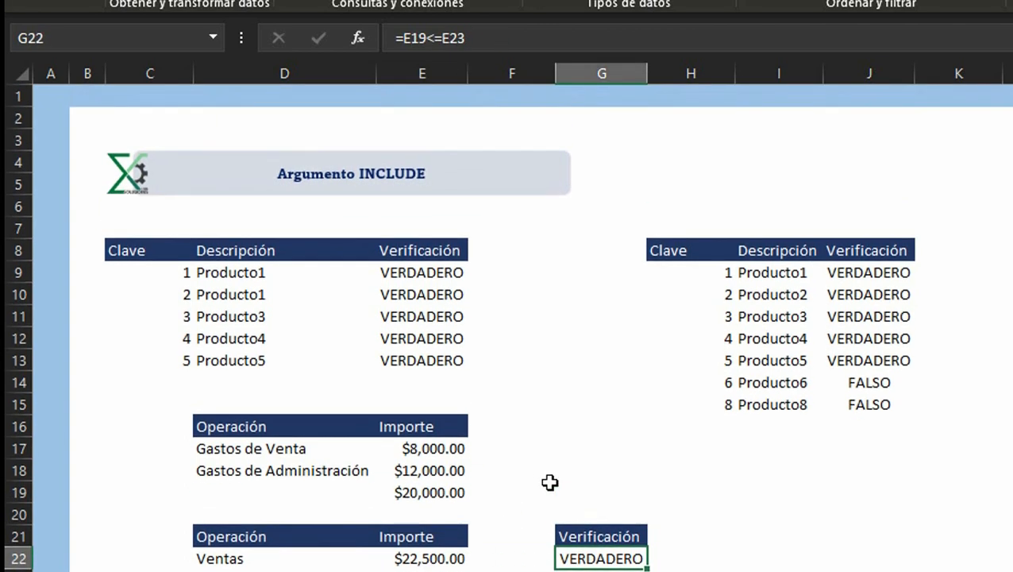
# Step: Review both Clave tables and their Verificación columns alongside the G22 check
pyautogui.scroll(-1, 550, 482)
pyautogui.moveTo(409, 204); pyautogui.dragTo(430, 287)
pyautogui.click(421, 205)
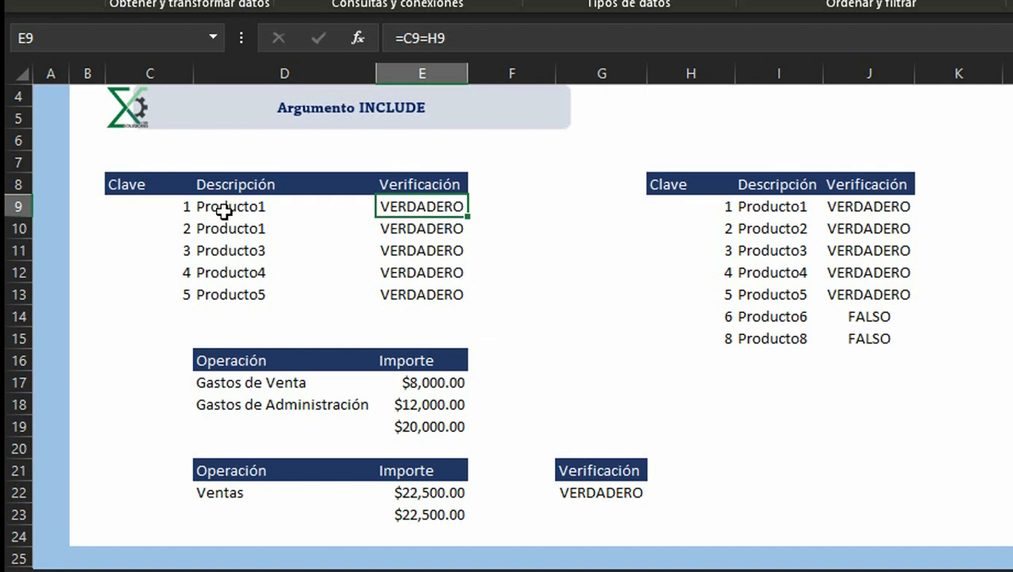
pyautogui.moveTo(170, 204); pyautogui.dragTo(439, 294)
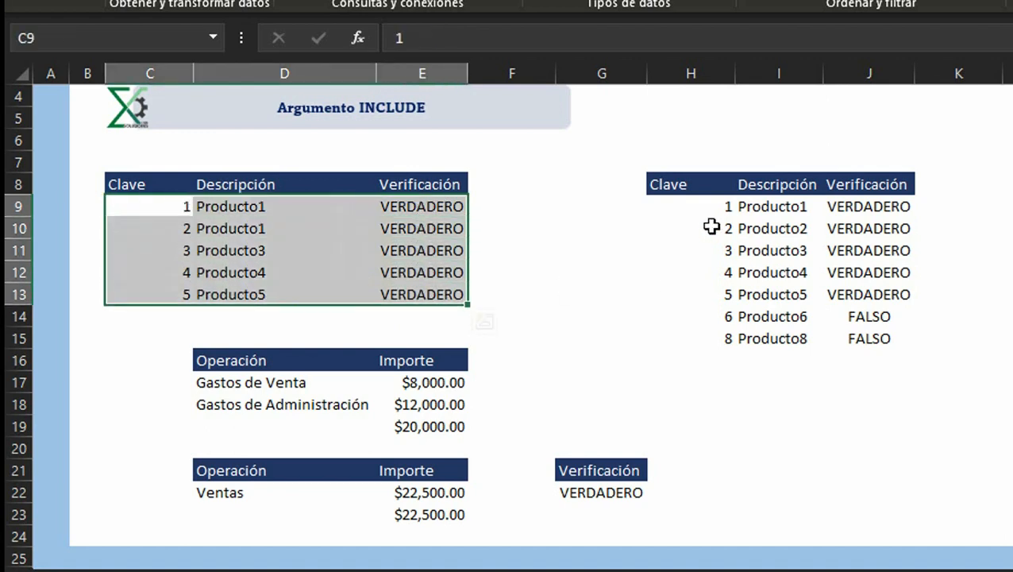
pyautogui.moveTo(705, 208); pyautogui.dragTo(866, 338)
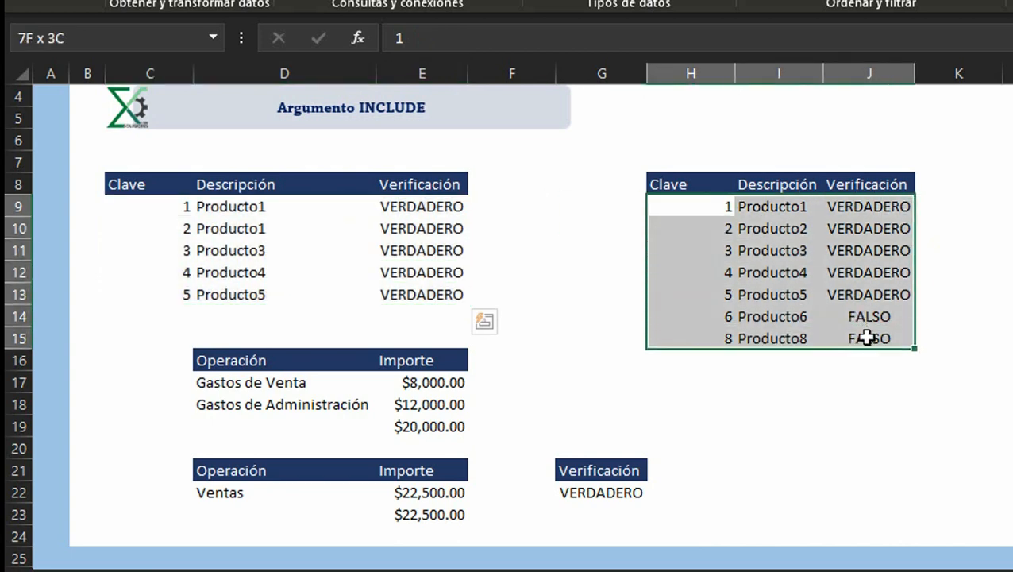
pyautogui.click(446, 207)
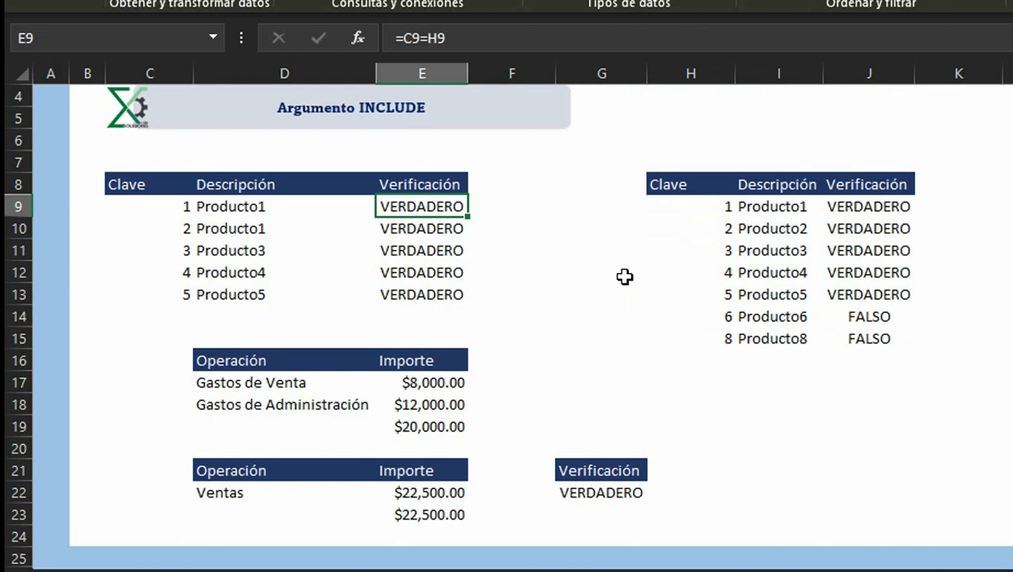
pyautogui.moveTo(889, 203); pyautogui.dragTo(895, 347)
pyautogui.moveTo(883, 208); pyautogui.dragTo(893, 294)
pyautogui.click(606, 492)
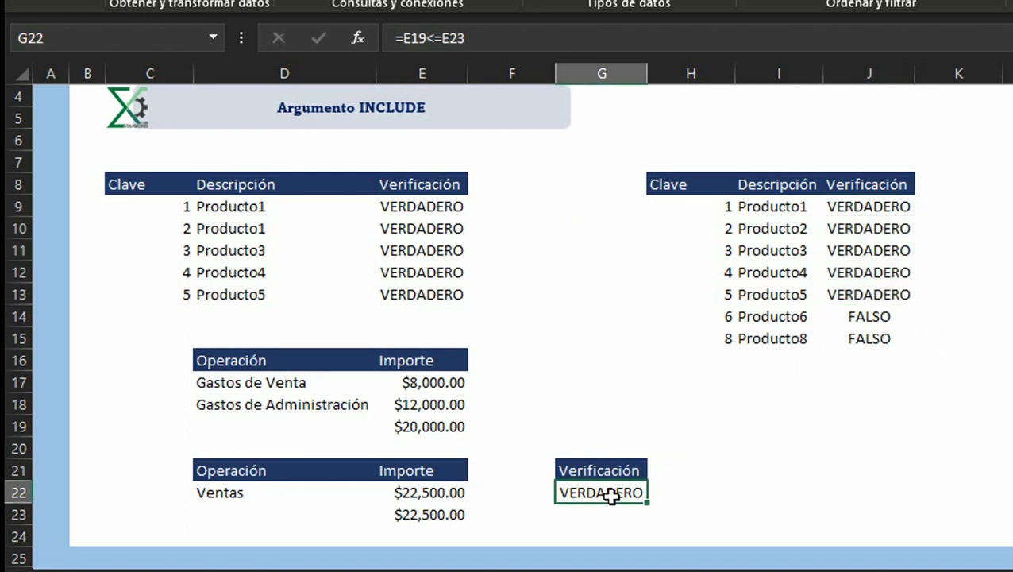
pyautogui.click(451, 512)
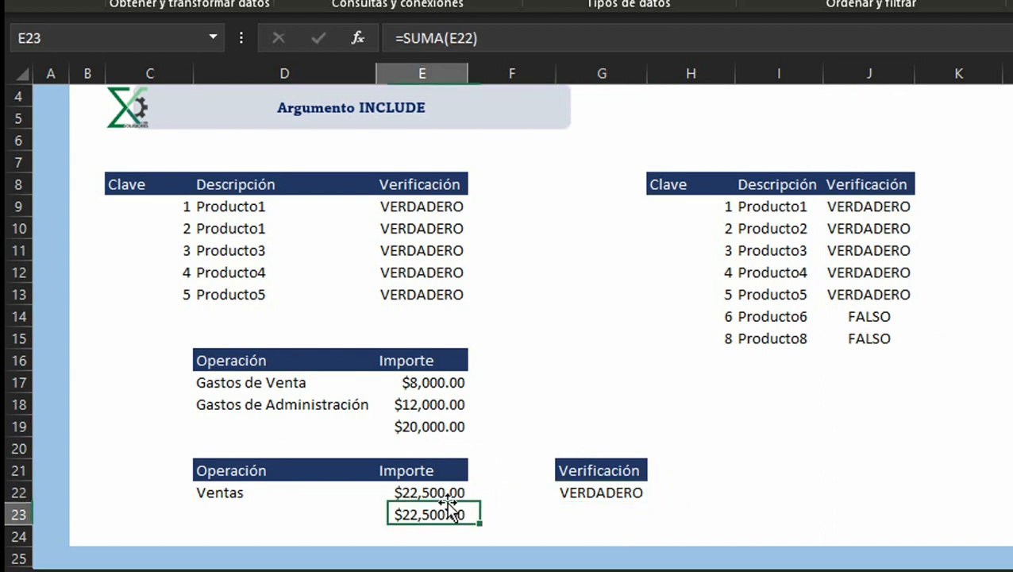
pyautogui.click(458, 425)
pyautogui.click(606, 490)
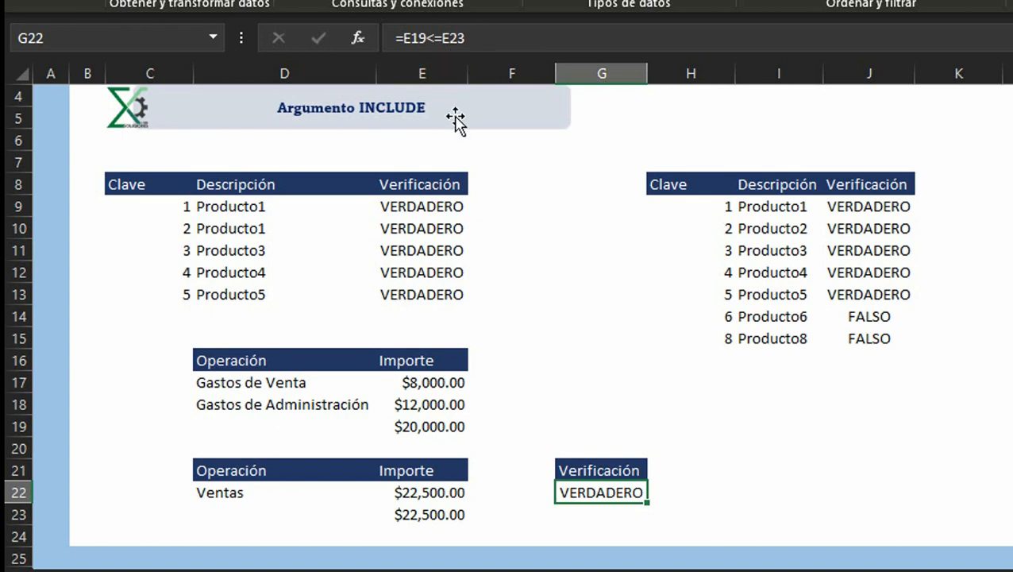
pyautogui.click(435, 38)
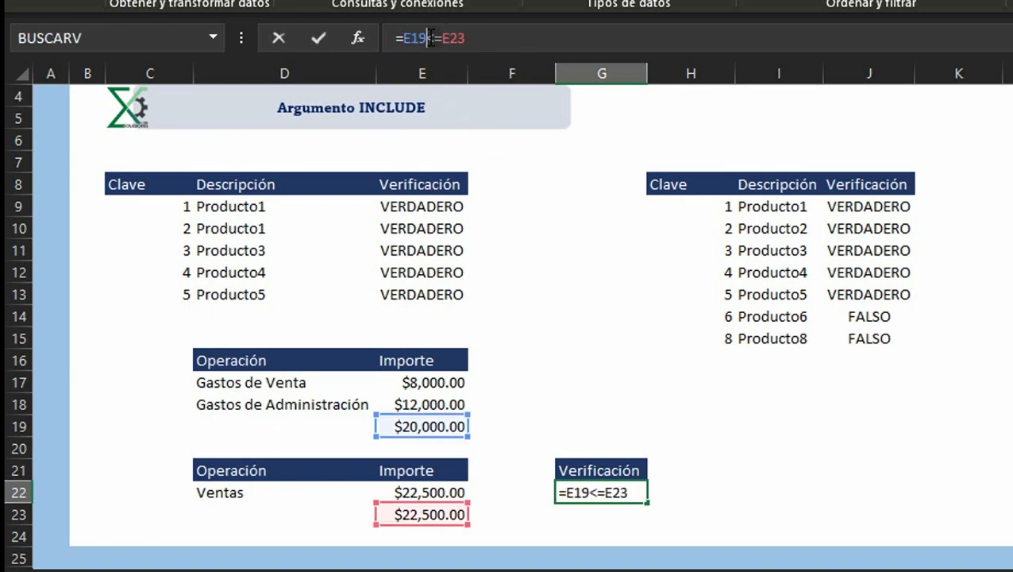
pyautogui.press('Escape')
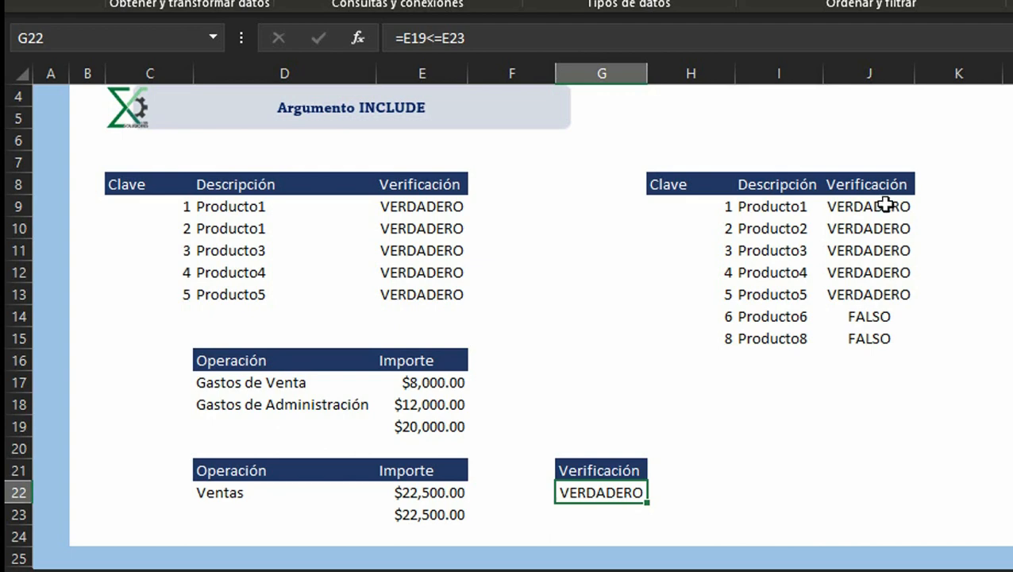
pyautogui.moveTo(881, 206); pyautogui.dragTo(886, 339)
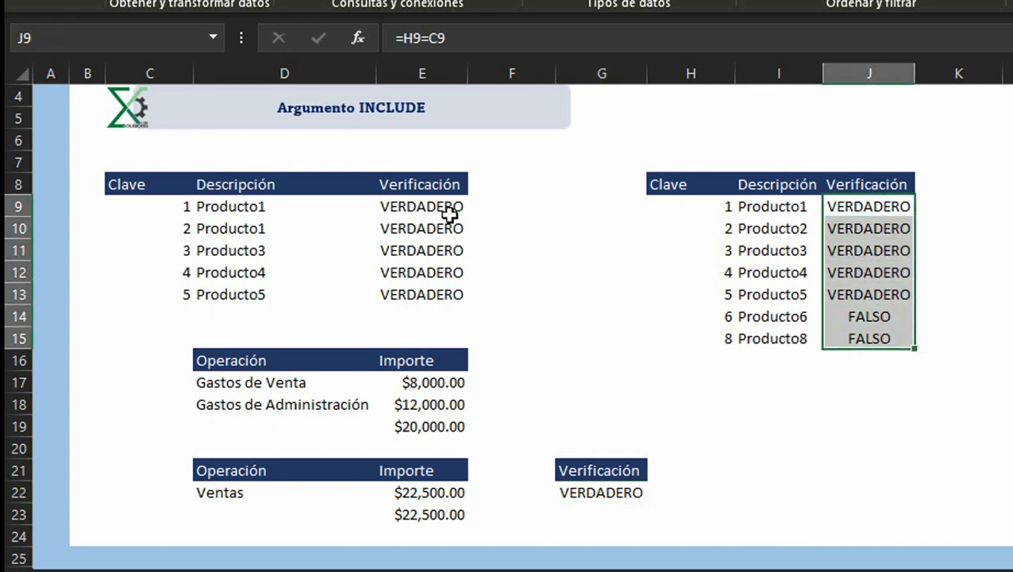
pyautogui.moveTo(451, 209); pyautogui.dragTo(429, 284)
pyautogui.click(421, 206)
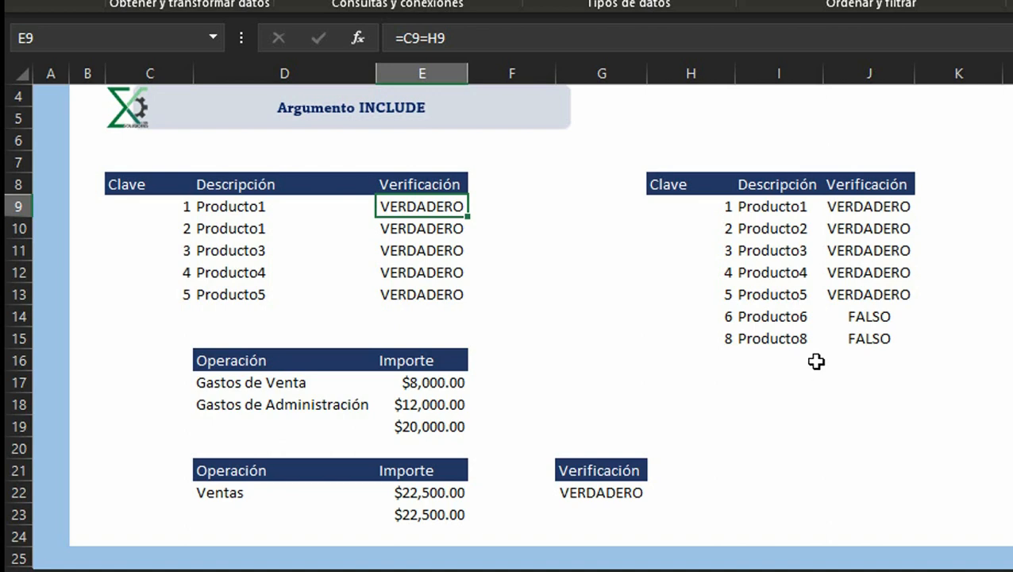
pyautogui.click(606, 493)
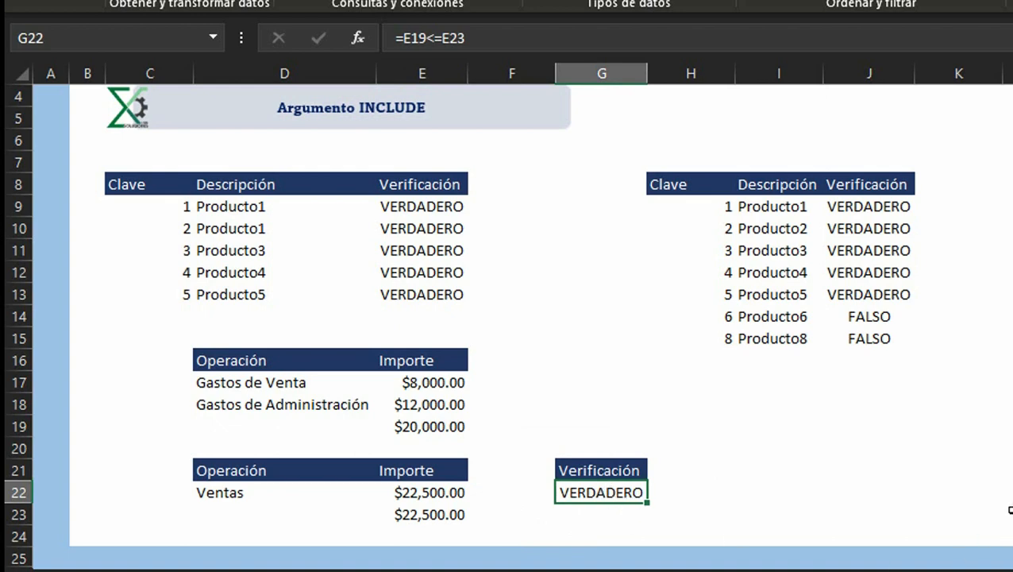
# Step: Switch to the PowerPoint presentation and select the first slide
pyautogui.moveTo(109, 163); pyautogui.dragTo(958, 521)
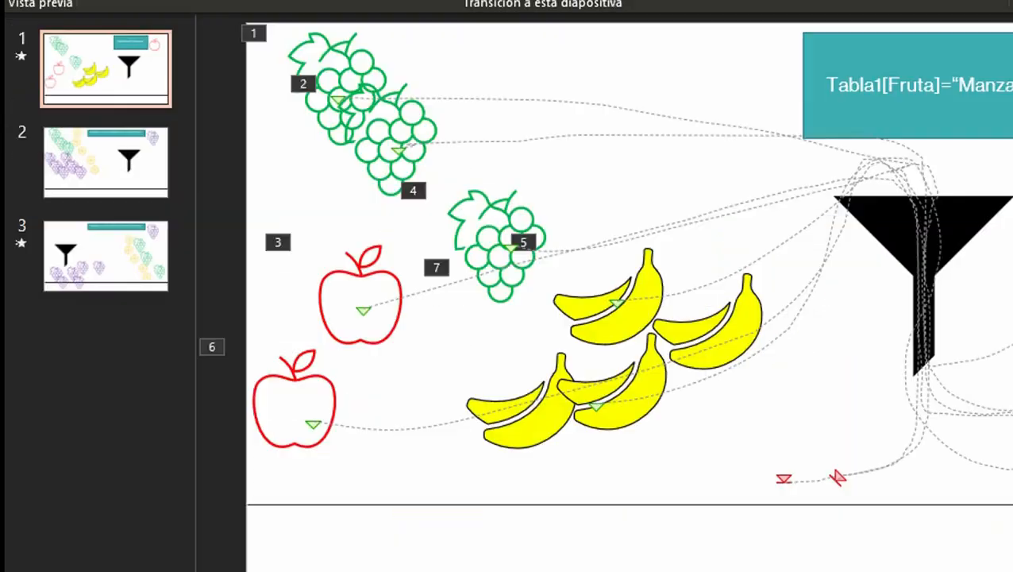
pyautogui.click(110, 429)
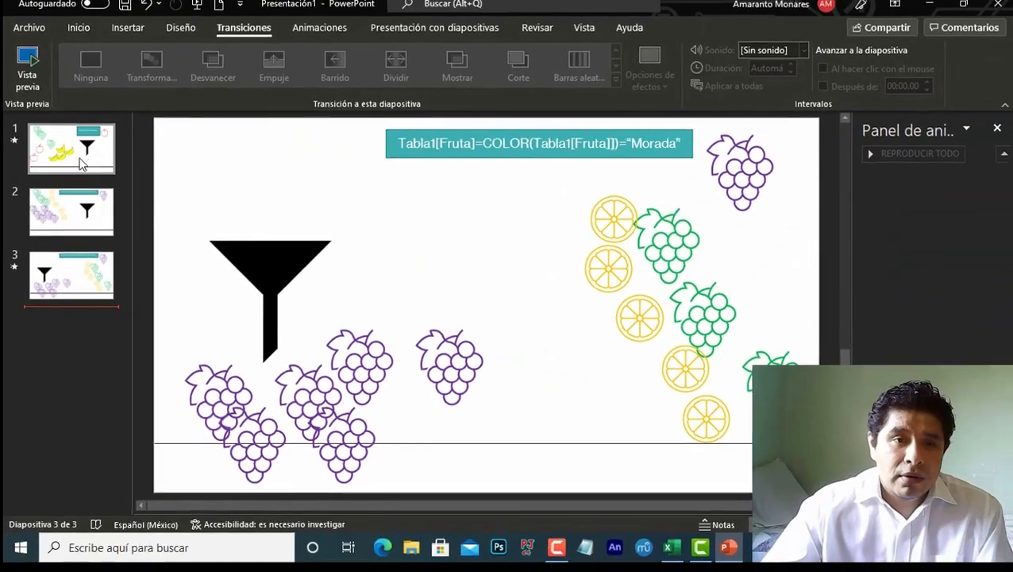
pyautogui.click(81, 163)
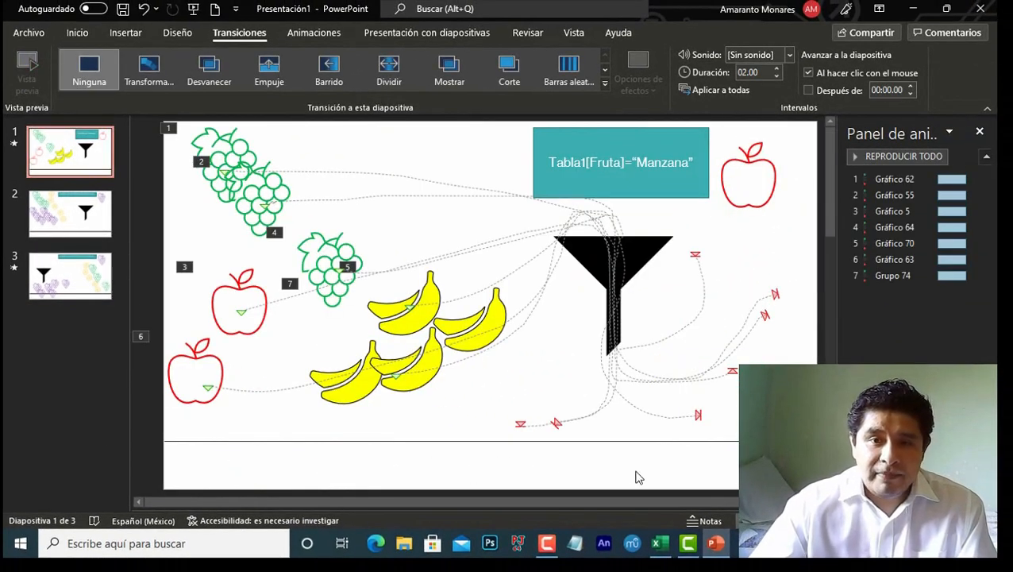
# Step: Move the Tabla1[Fruta]="Manzana" text box up to the slide's top and start the slideshow
pyautogui.click(645, 193)
pyautogui.moveTo(621, 198); pyautogui.dragTo(622, 157)
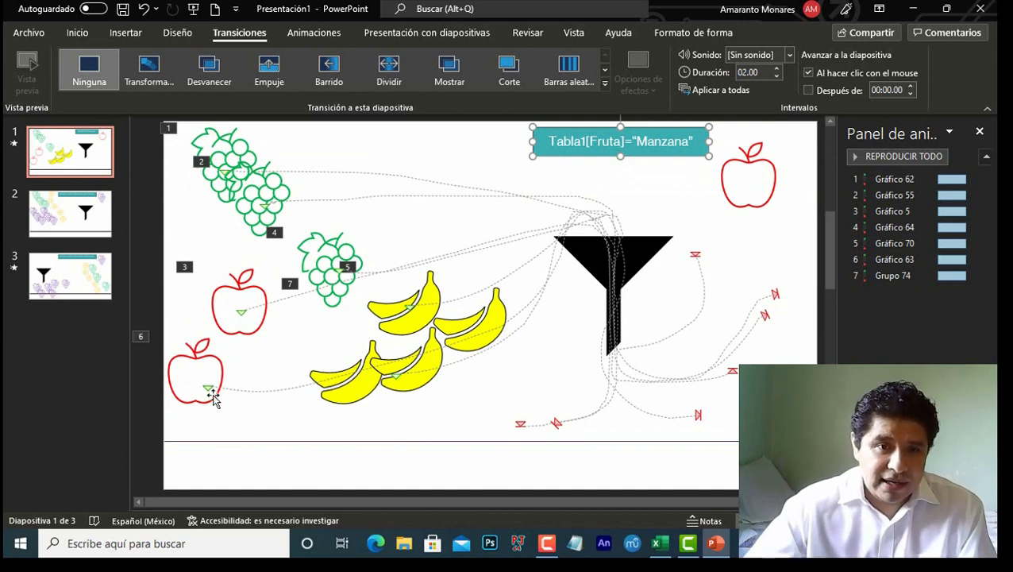
pyautogui.click(344, 467)
pyautogui.press('F5')
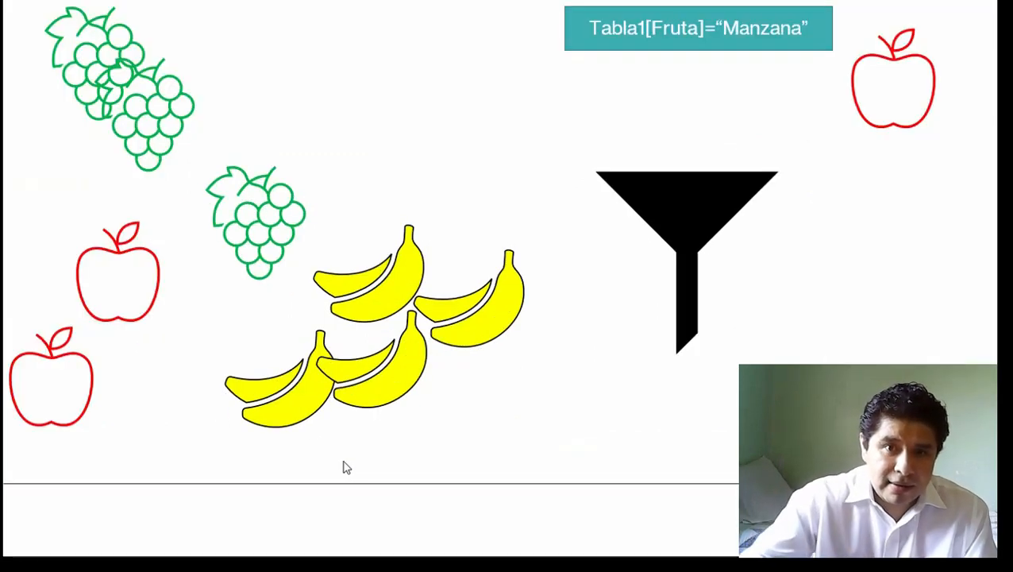
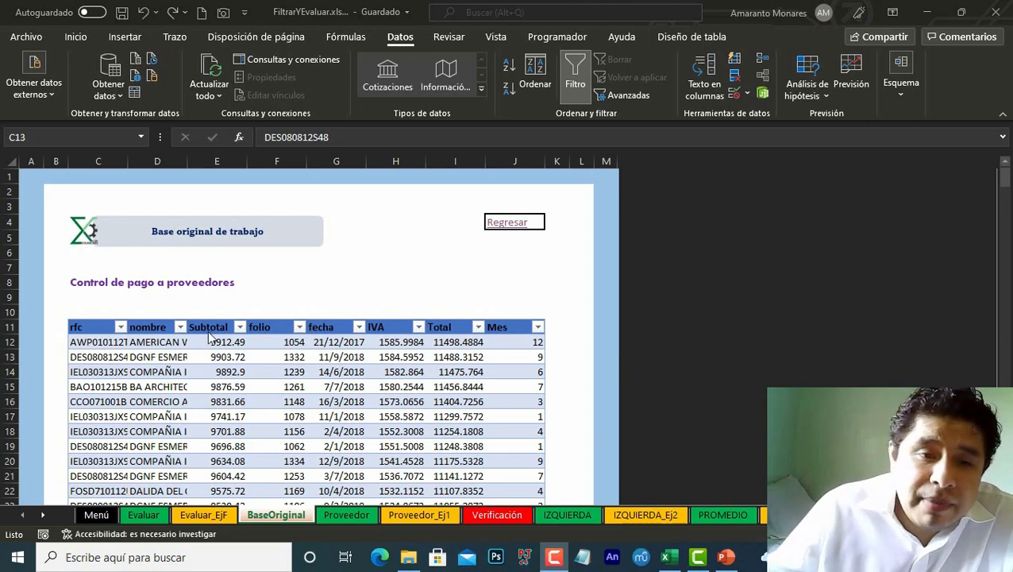
# Step: Scroll through the BaseOriginal supplier payment table to review its rows
pyautogui.click(92, 343)
pyautogui.scroll(-13, 95, 371)
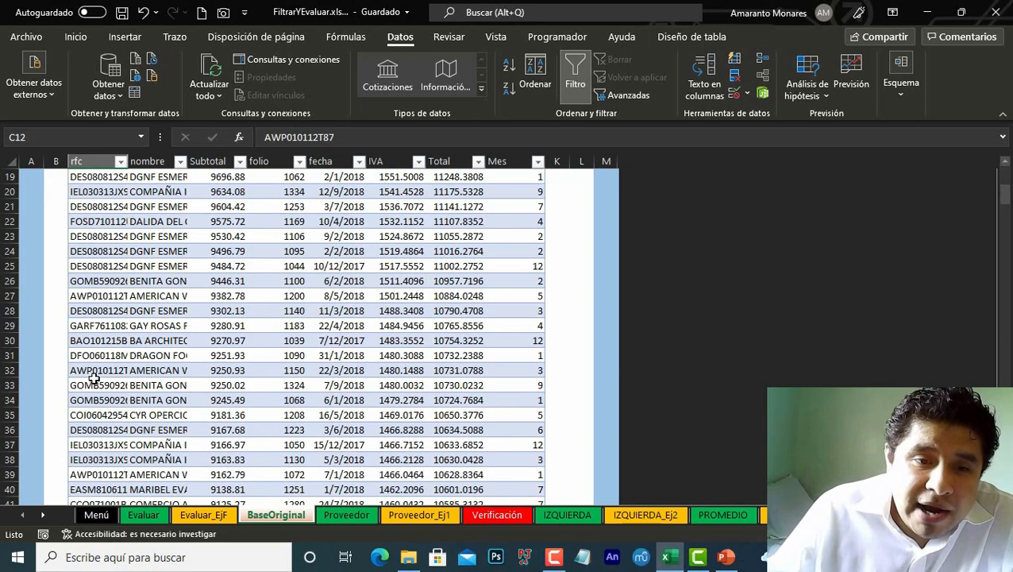
pyautogui.scroll(-6, 100, 393)
pyautogui.scroll(19, 101, 400)
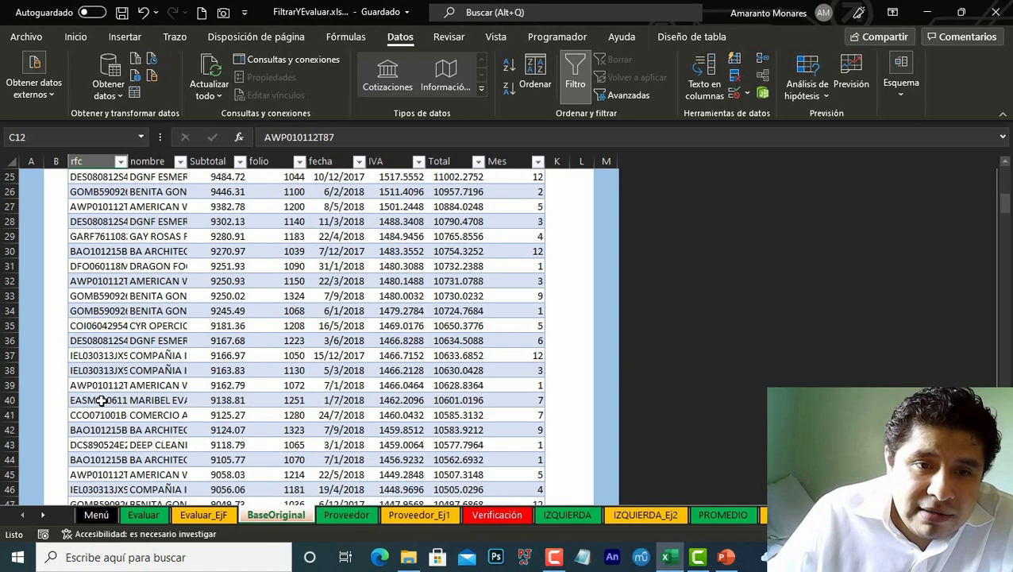
pyautogui.click(115, 361)
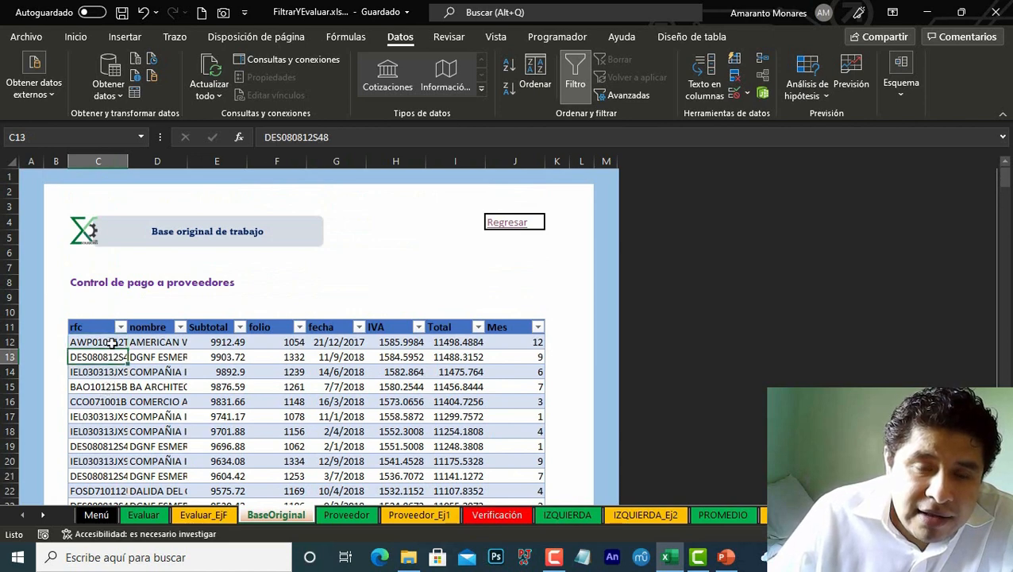
pyautogui.click(112, 343)
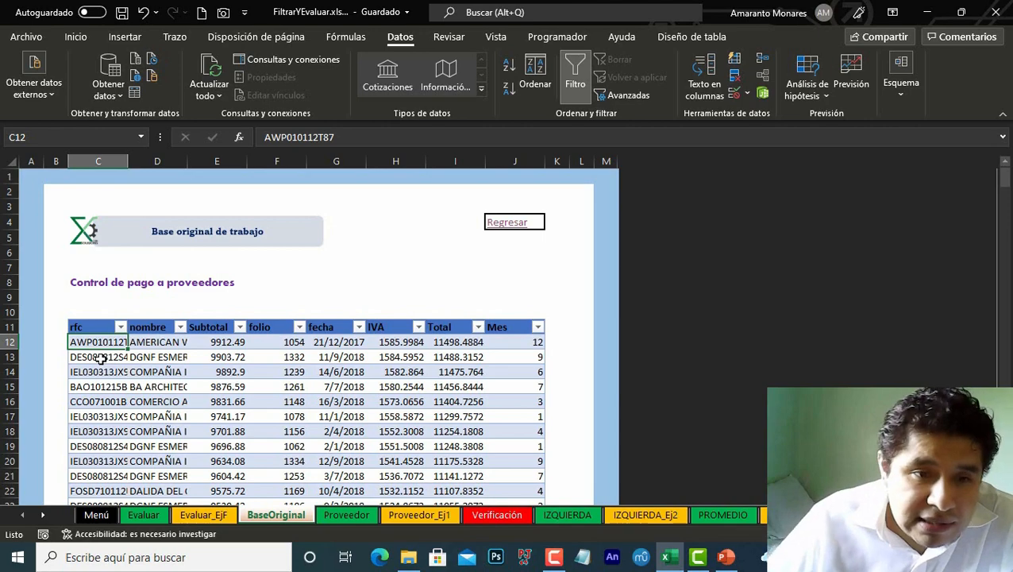
pyautogui.click(163, 343)
pyautogui.scroll(-3, 167, 337)
pyautogui.scroll(2, 167, 333)
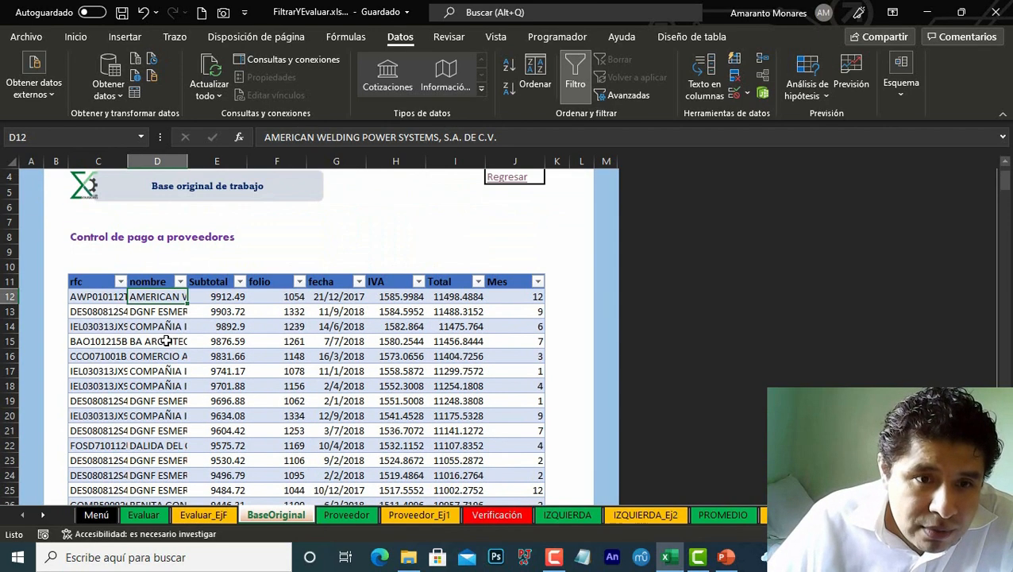
# Step: Review the supplier names in the nombre column of the BaseOriginal table
pyautogui.moveTo(162, 297); pyautogui.dragTo(155, 430)
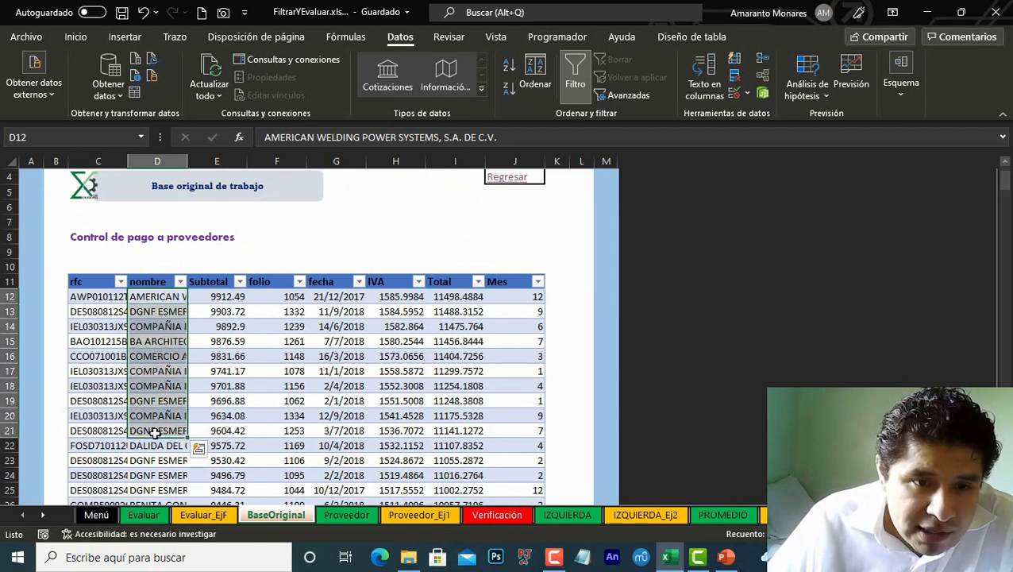
pyautogui.click(158, 296)
pyautogui.click(157, 282)
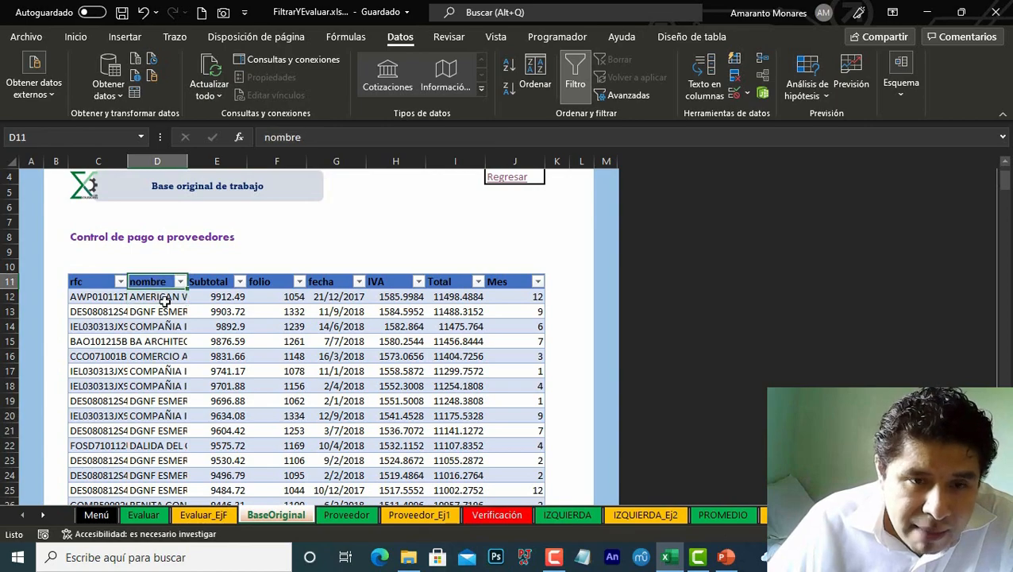
pyautogui.click(162, 299)
pyautogui.scroll(-5, 162, 298)
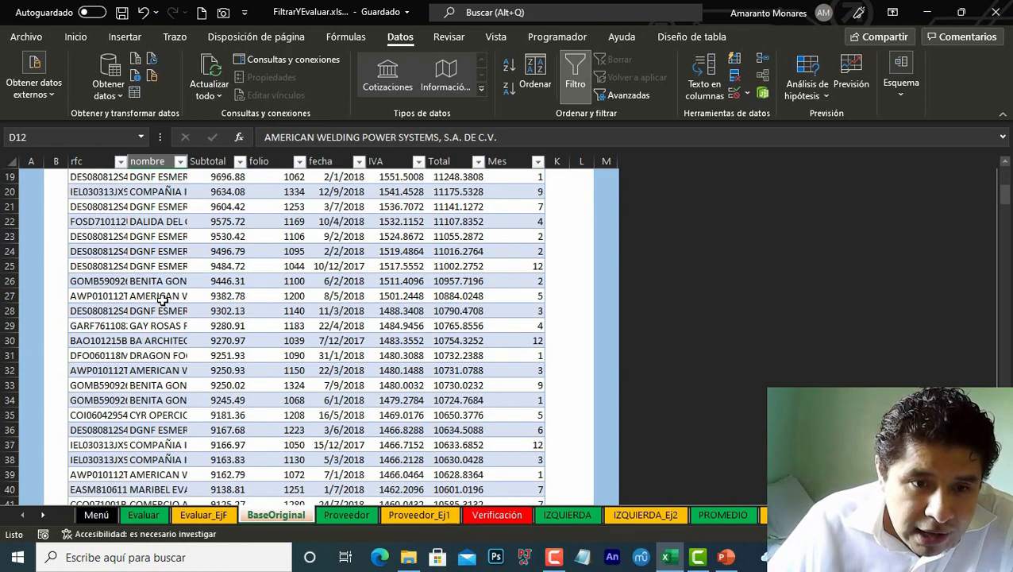
pyautogui.scroll(-17, 162, 299)
pyautogui.scroll(17, 162, 298)
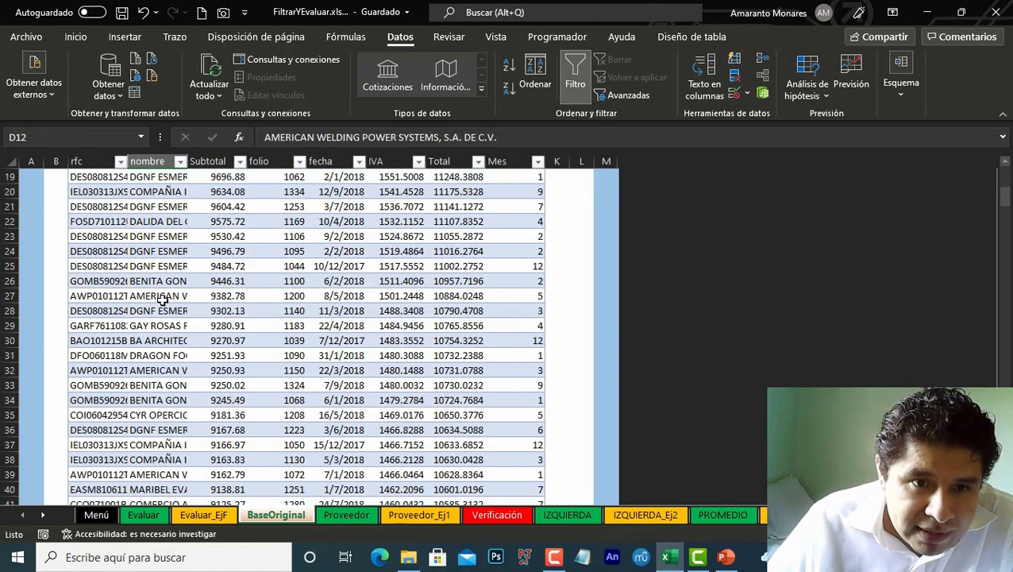
pyautogui.scroll(5, 162, 301)
# Step: Inspect the FILTRAR formula on Proveedor_Ej1 and its hard-coded supplier-name criterion without changing it
pyautogui.click(420, 516)
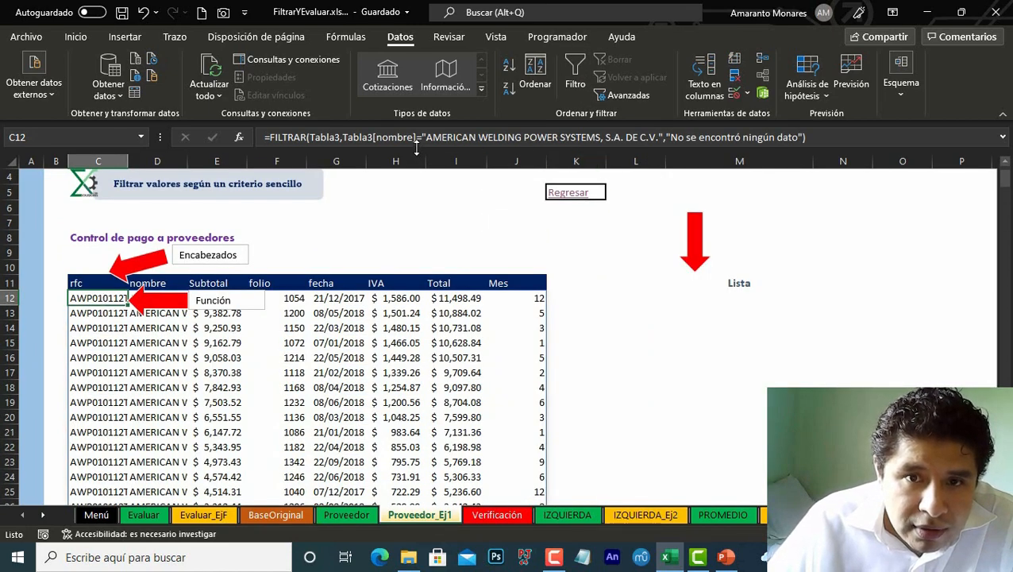
pyautogui.moveTo(423, 137); pyautogui.dragTo(642, 137)
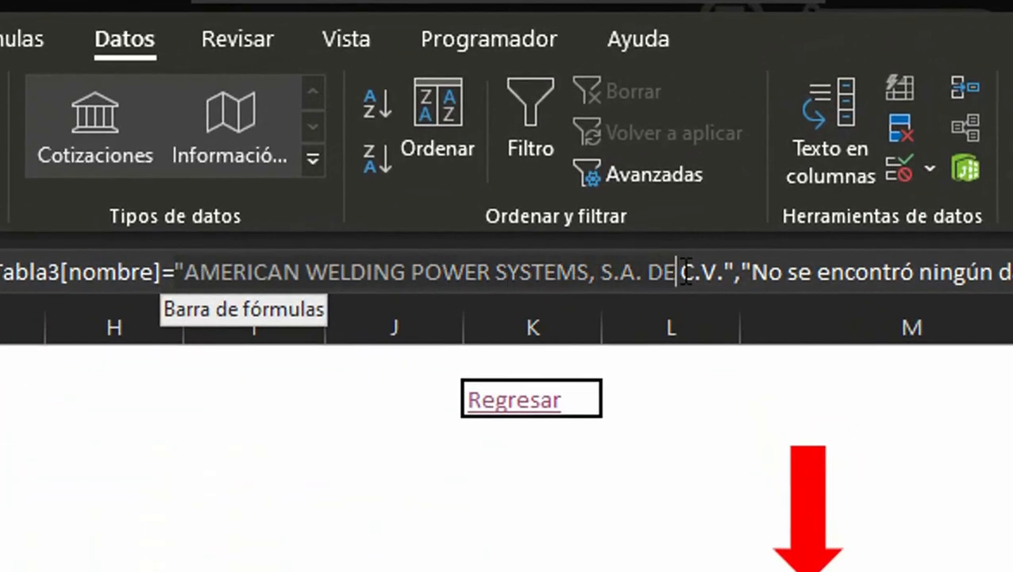
pyautogui.moveTo(685, 272); pyautogui.dragTo(733, 271)
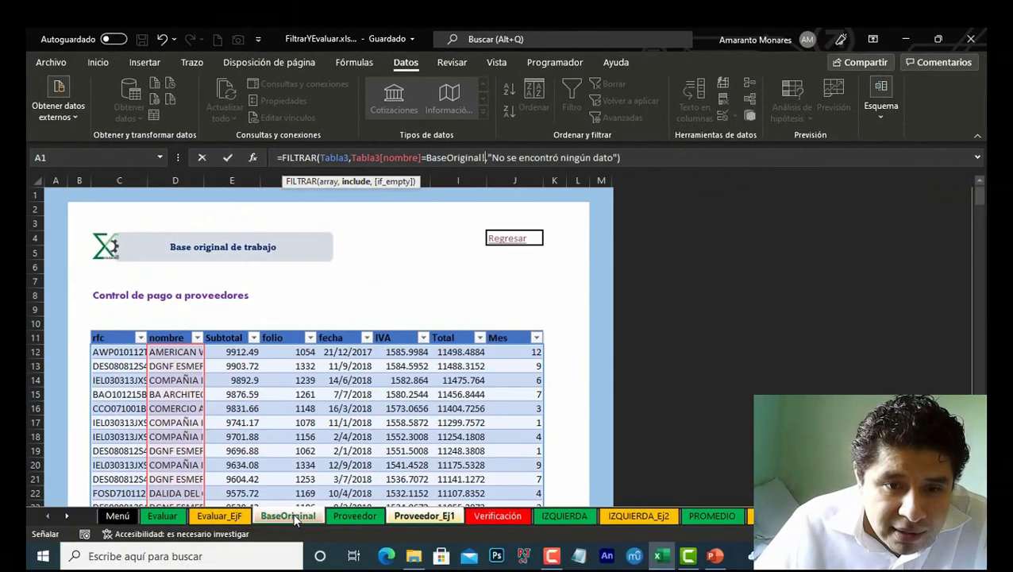
pyautogui.click(287, 517)
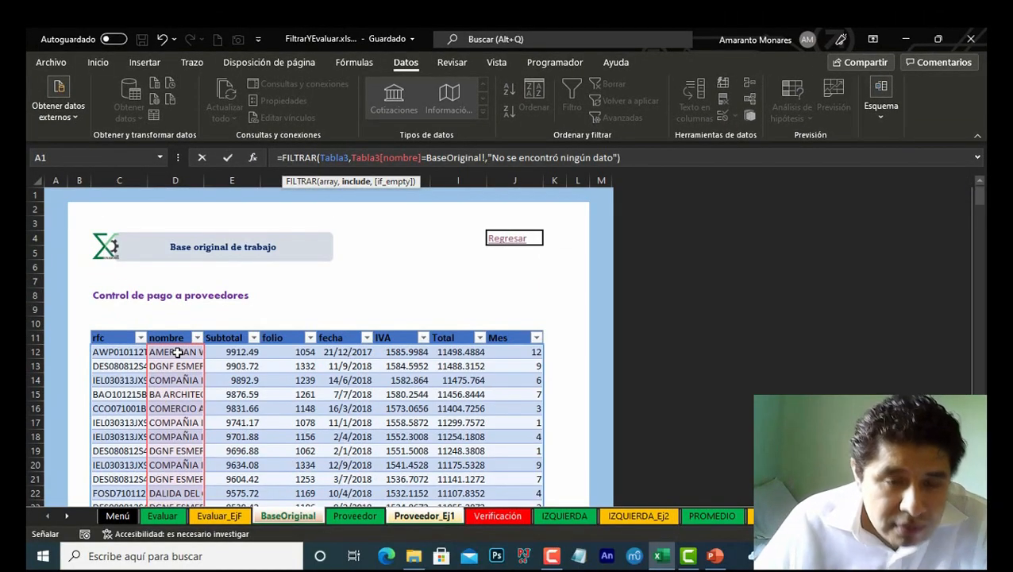
pyautogui.press('Escape')
# Step: Return to the BaseOriginal sheet and check the supplier names cell by cell down the nombre column
pyautogui.click(303, 516)
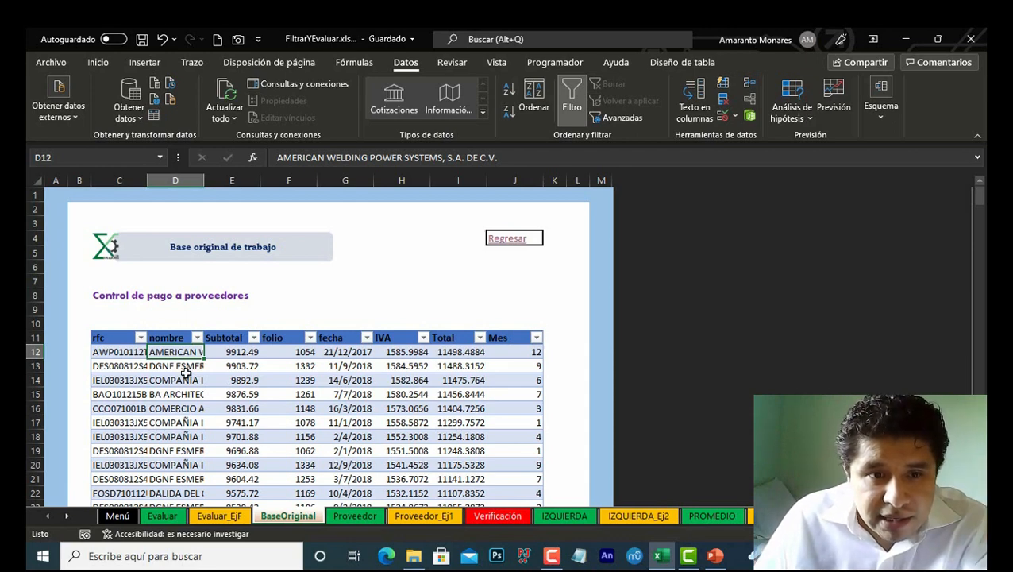
pyautogui.click(183, 368)
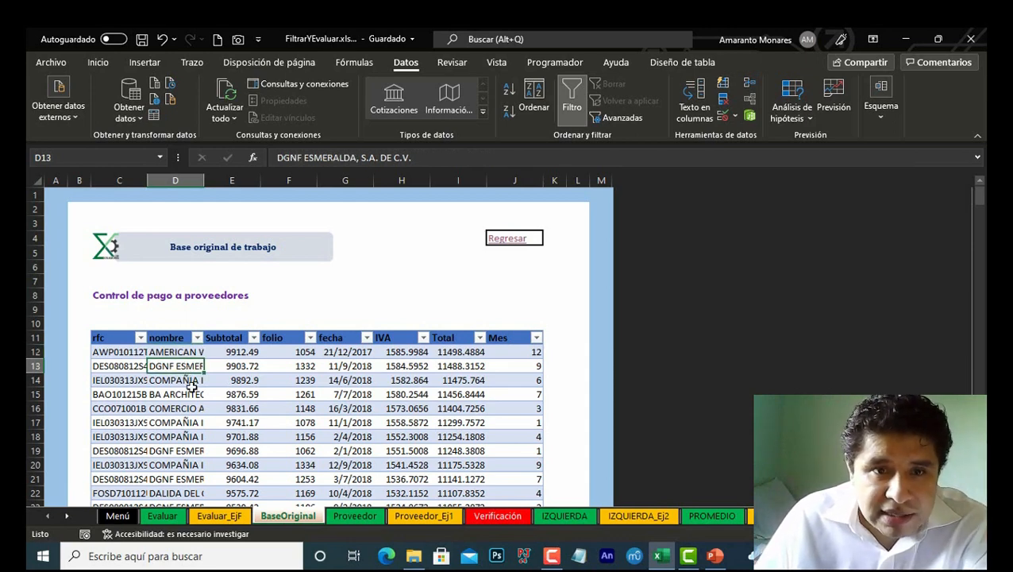
pyautogui.click(176, 380)
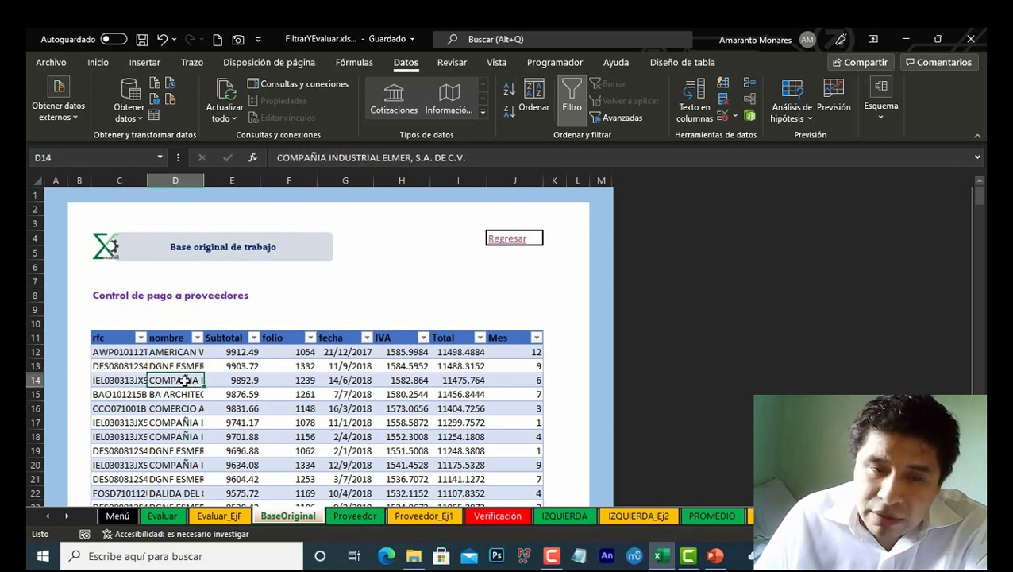
pyautogui.click(182, 398)
pyautogui.click(179, 409)
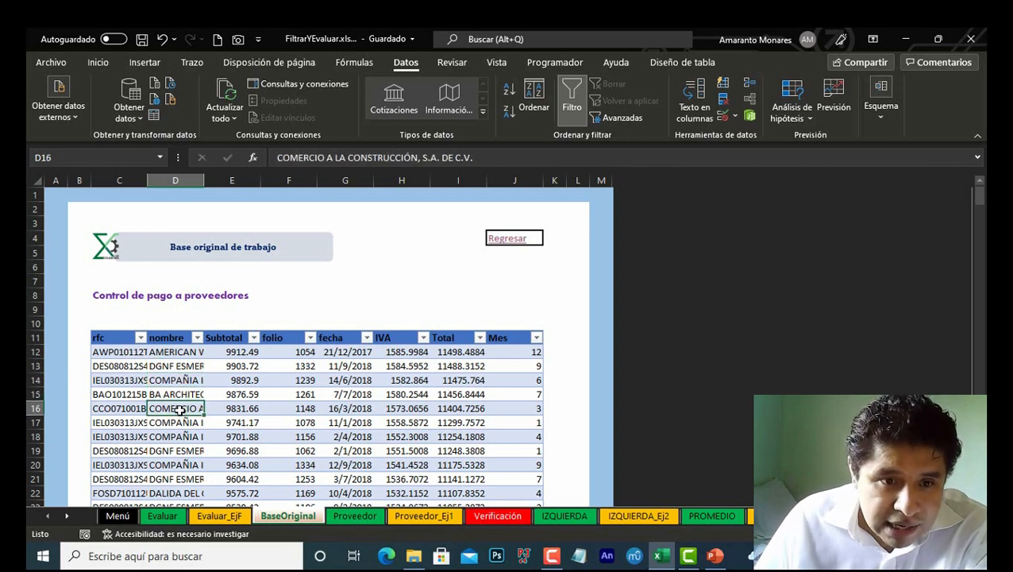
pyautogui.click(179, 423)
pyautogui.click(182, 460)
pyautogui.scroll(-6, 180, 453)
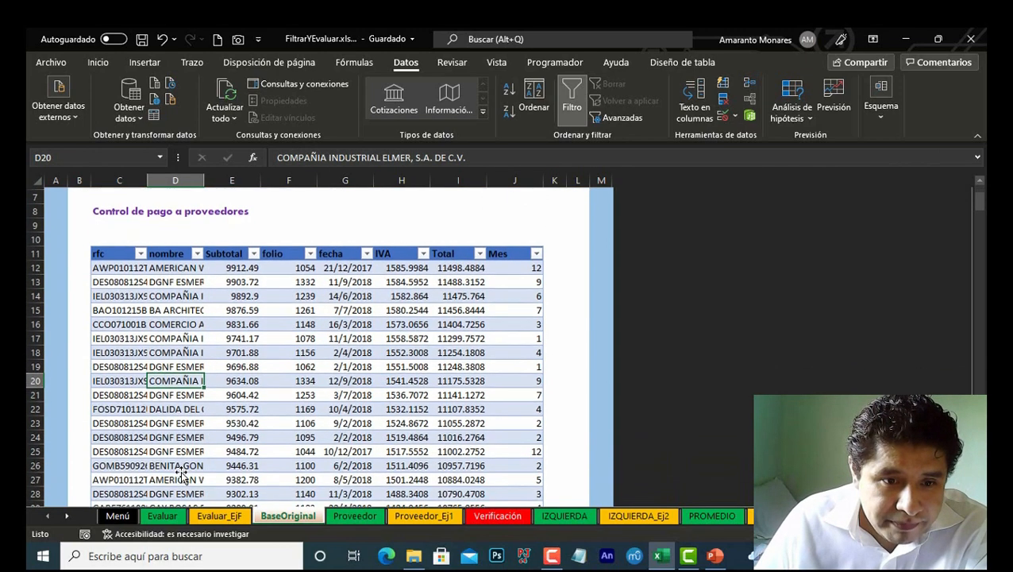
pyautogui.click(180, 378)
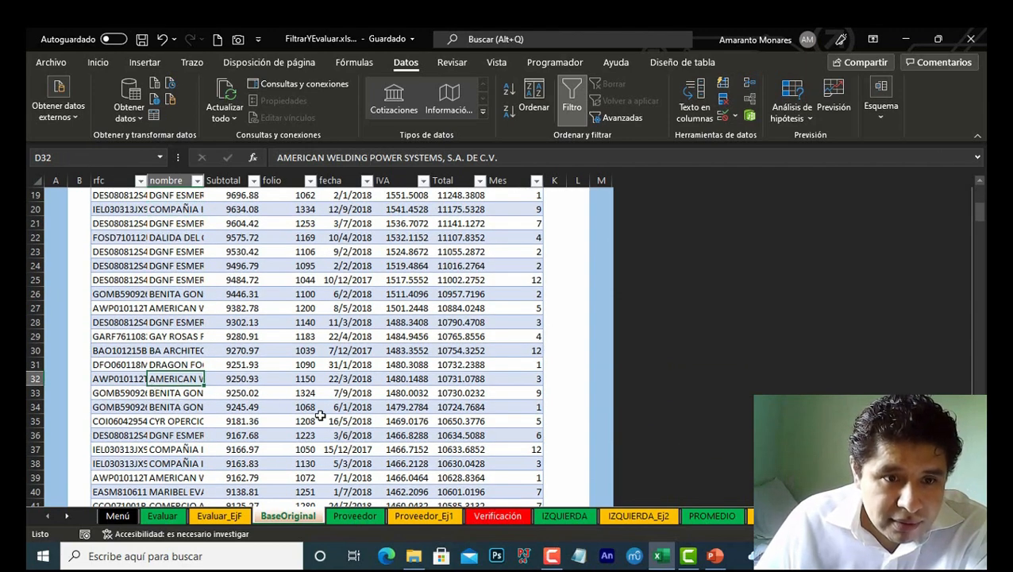
pyautogui.scroll(6, 165, 339)
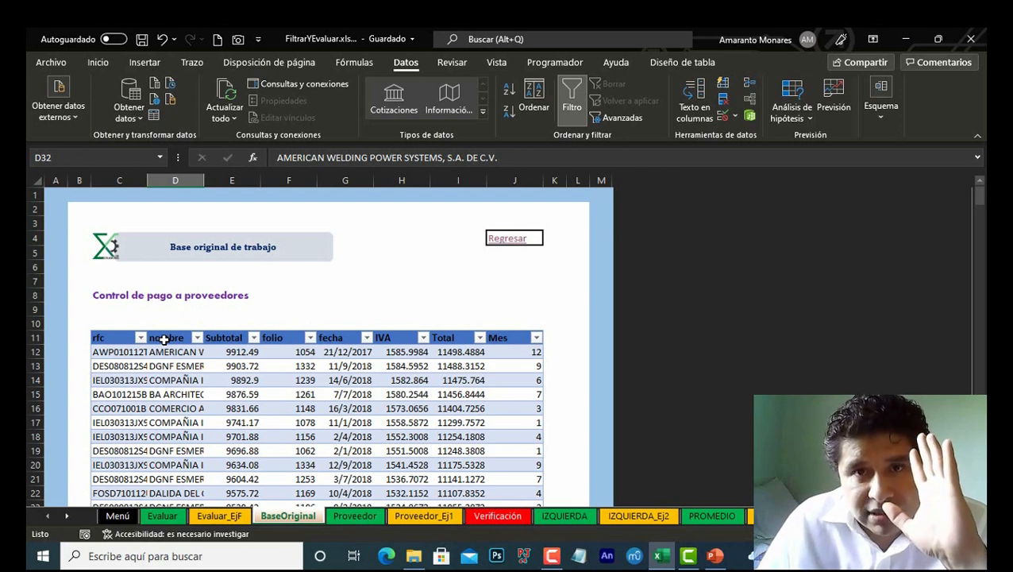
# Step: Compare the filtered supplier results on the Proveedor and Proveedor_Ej1 sheets
pyautogui.click(382, 518)
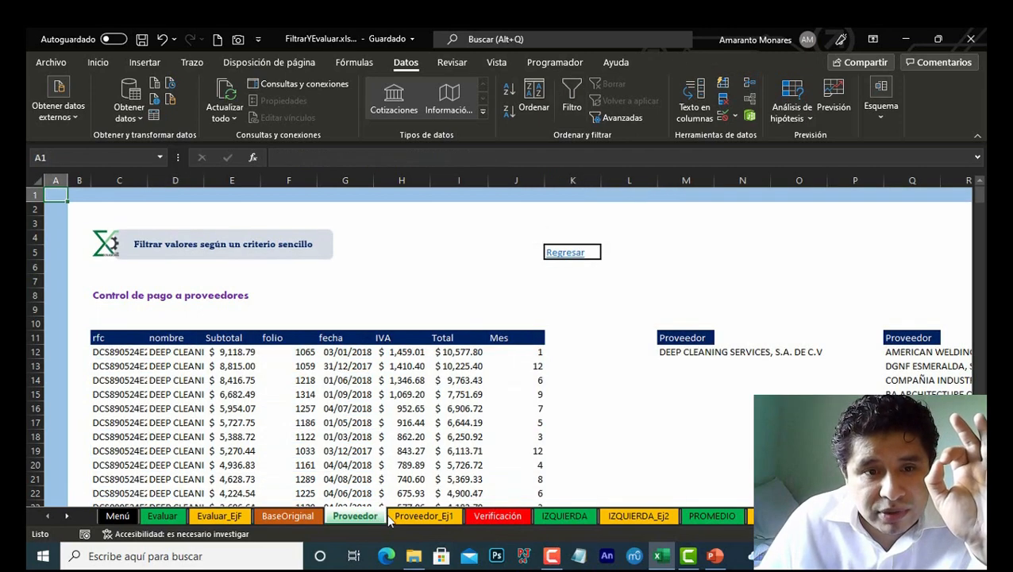
pyautogui.click(414, 518)
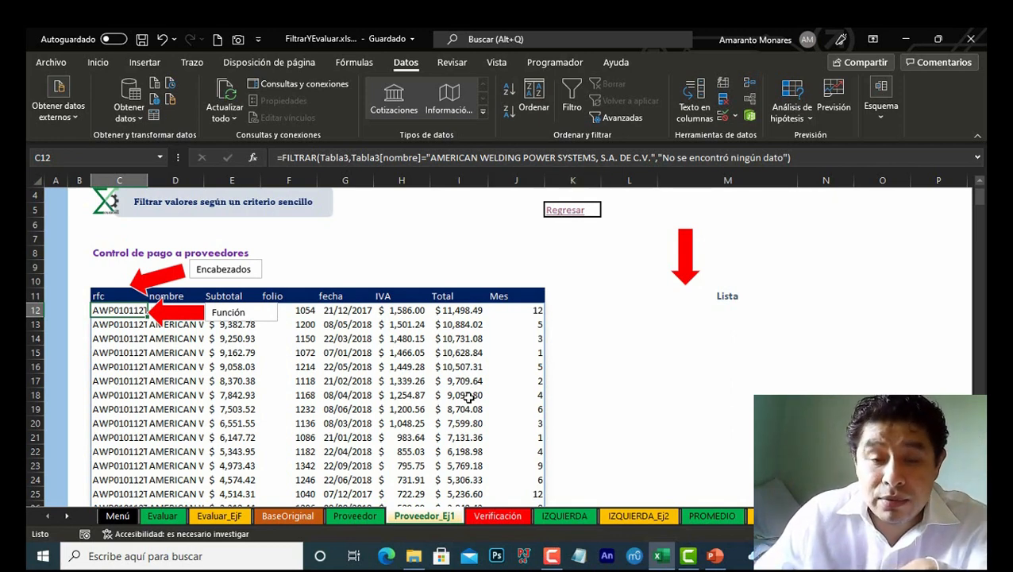
pyautogui.click(119, 353)
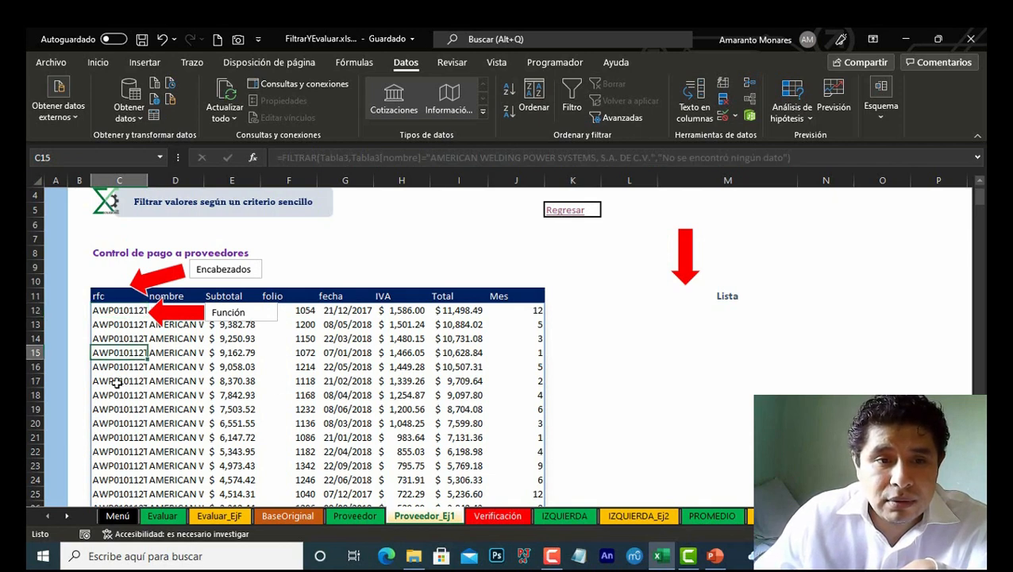
pyautogui.click(111, 425)
pyautogui.click(139, 310)
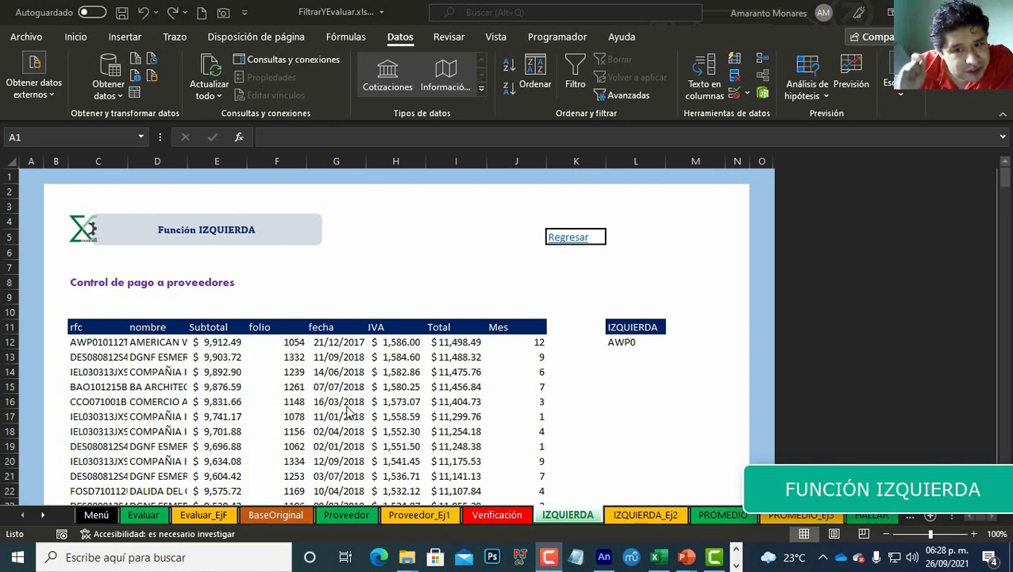
# Step: Browse the IZQUIERDA example sheet and return to the menu
pyautogui.scroll(-12, 424, 419)
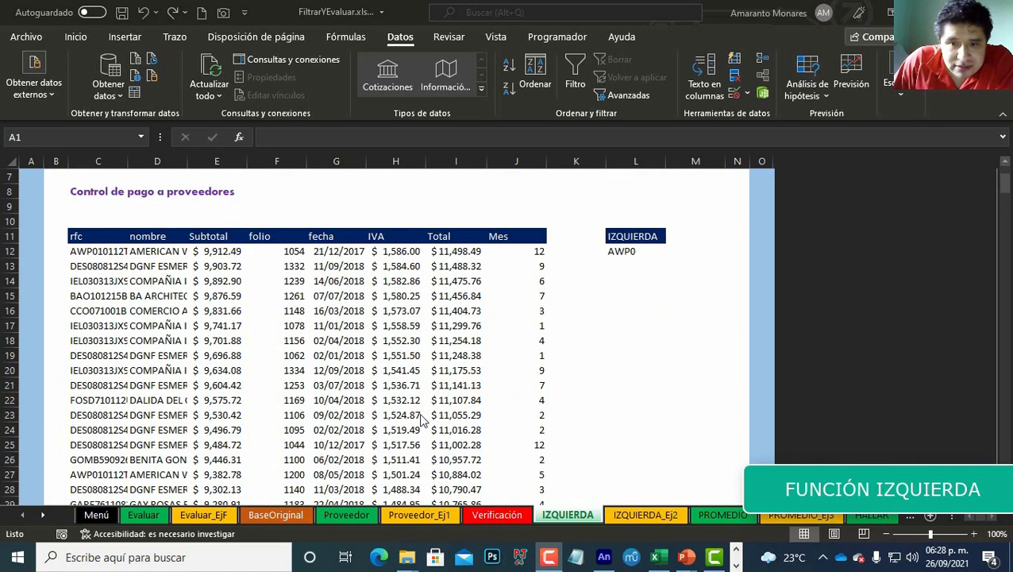
pyautogui.scroll(12, 424, 419)
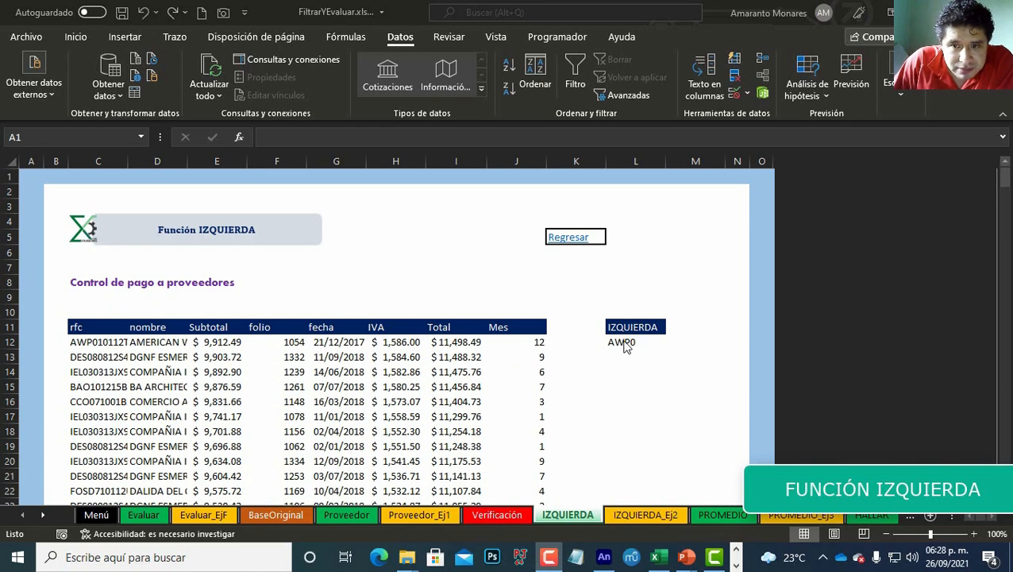
pyautogui.click(636, 514)
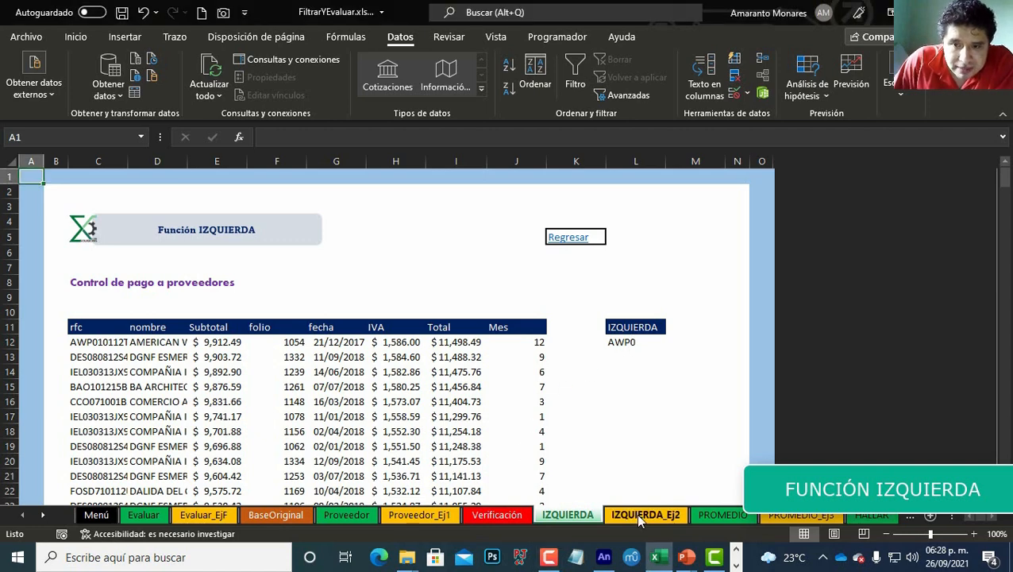
pyautogui.click(569, 238)
# Step: Open the IZQUIERDA exercise sheet from the menu's exercise links
pyautogui.scroll(-4, 165, 398)
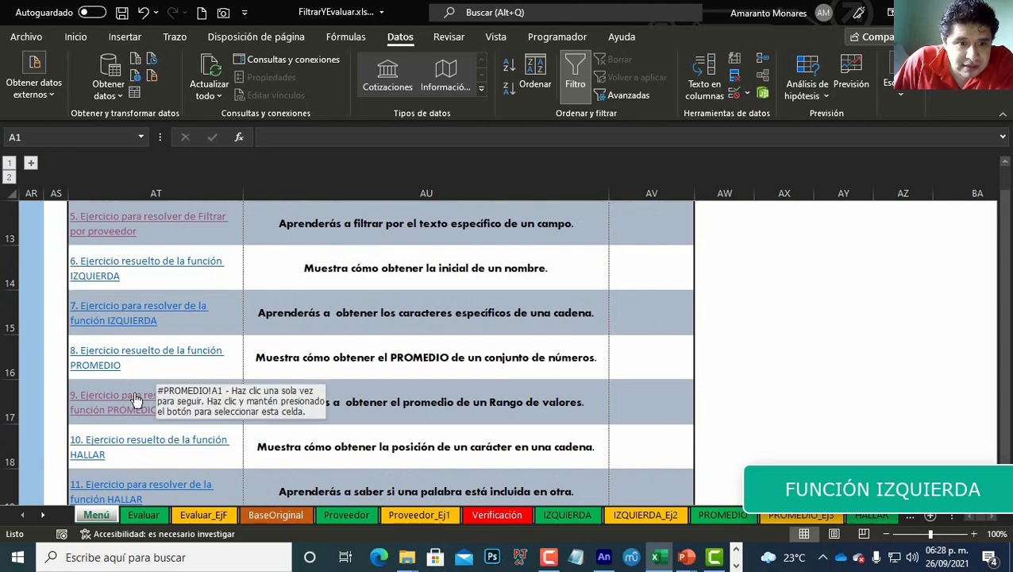
pyautogui.click(137, 408)
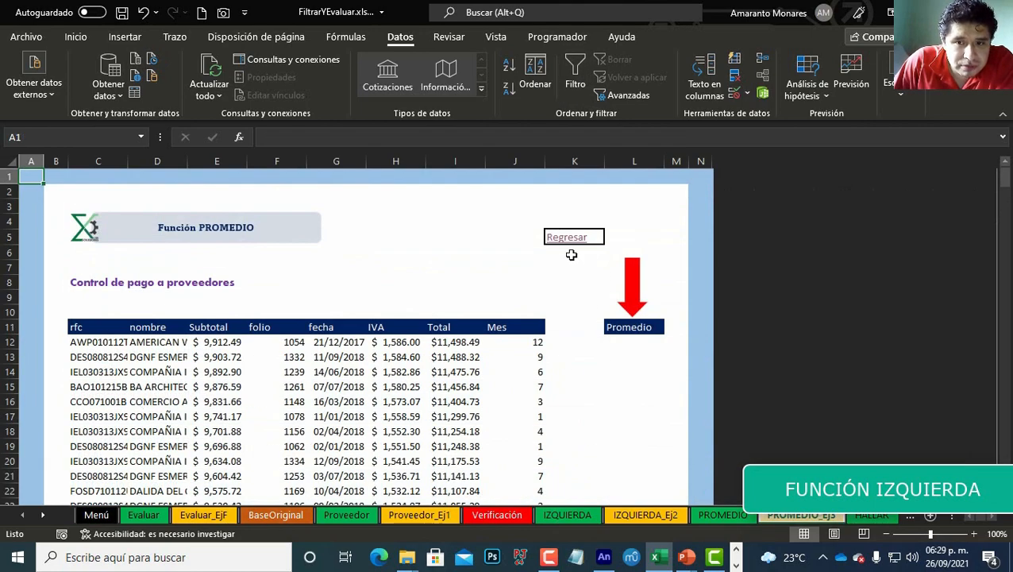
pyautogui.click(572, 243)
pyautogui.scroll(-5, 235, 393)
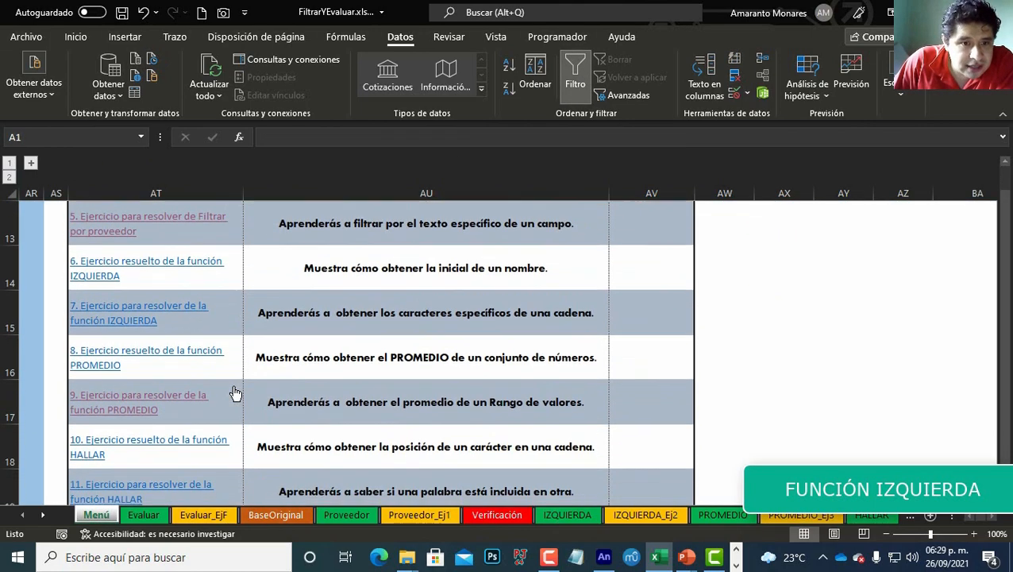
pyautogui.click(147, 316)
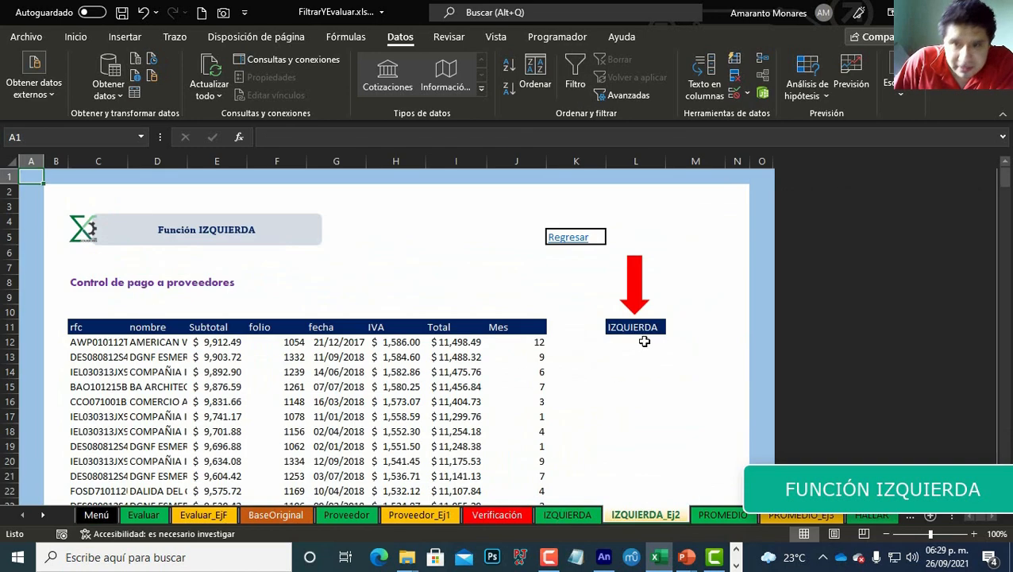
# Step: In the IZQUIERDA column's first cell, enter =IZQUIERDA(C12,1) to extract the first character of the first RFC
pyautogui.click(645, 341)
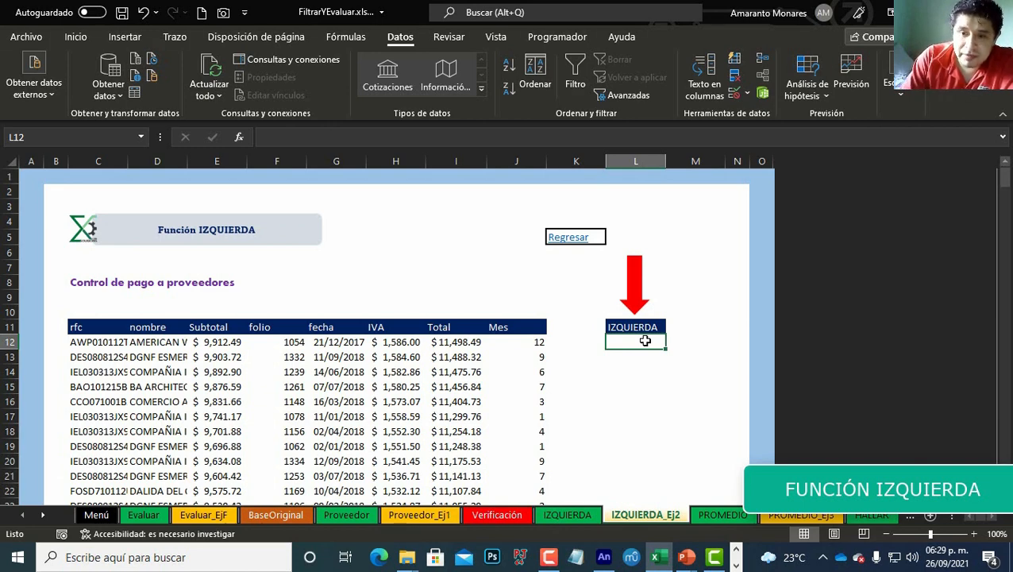
pyautogui.write('=izq')
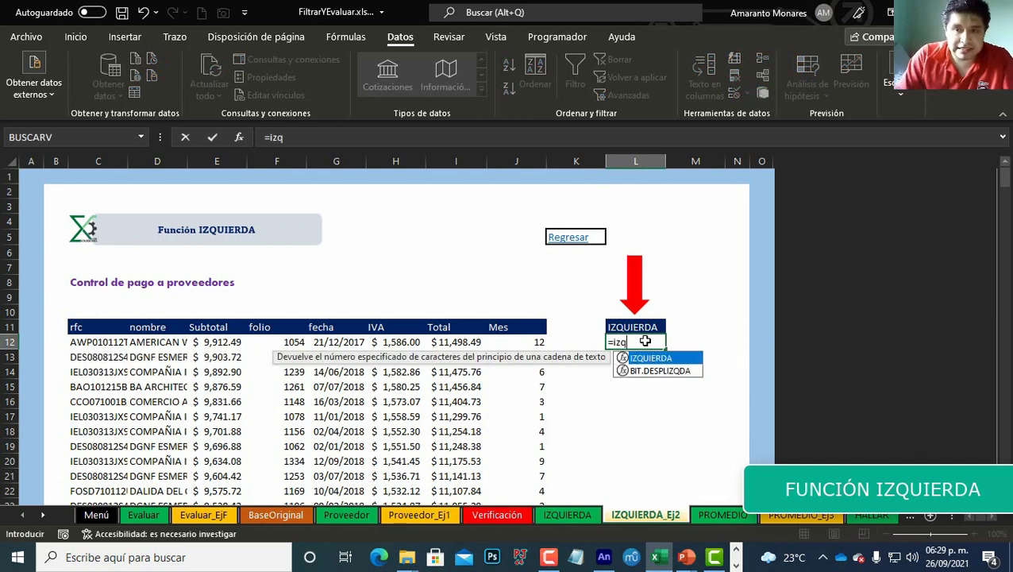
pyautogui.press('Tab')
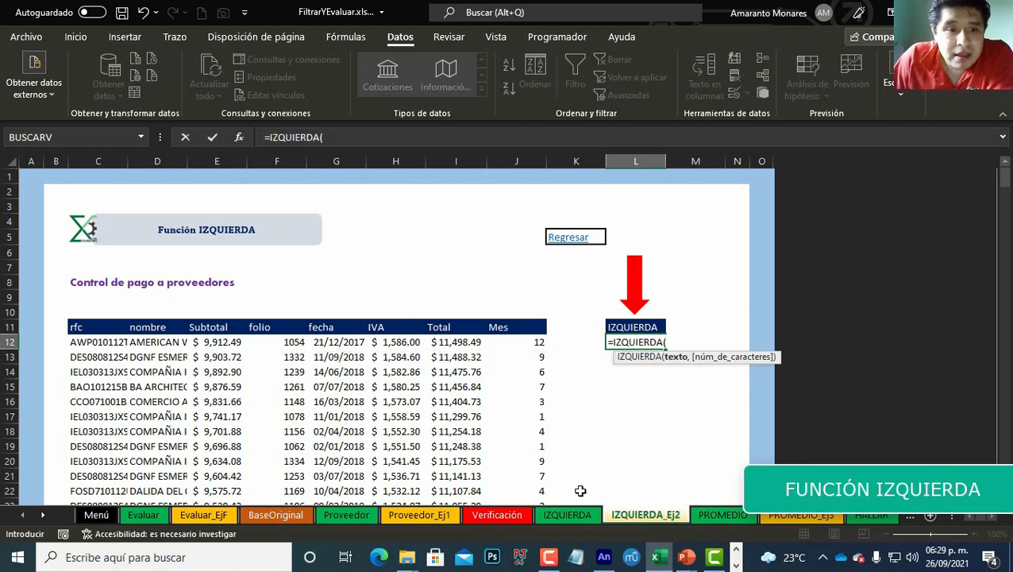
pyautogui.click(79, 340)
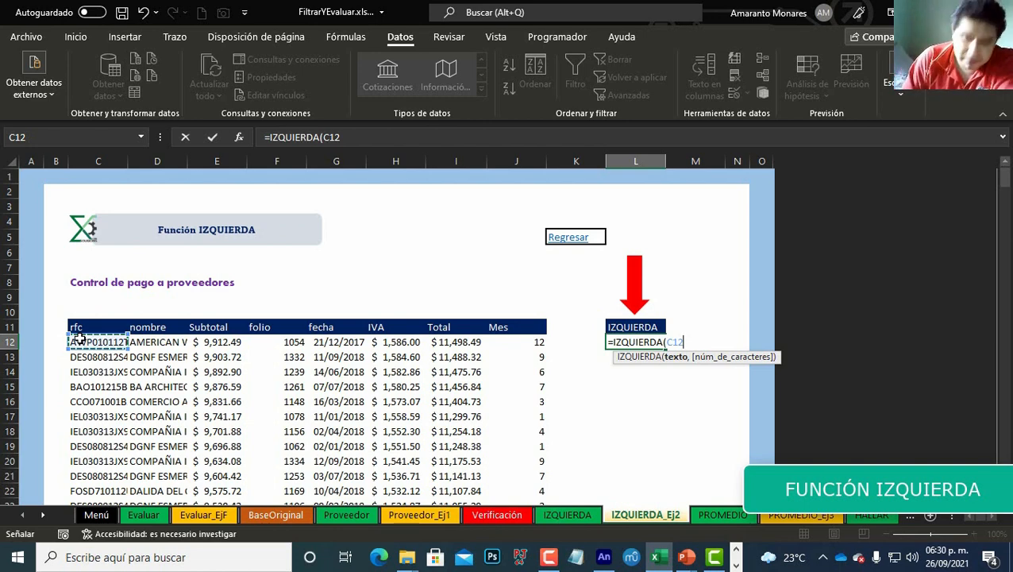
pyautogui.write(',')
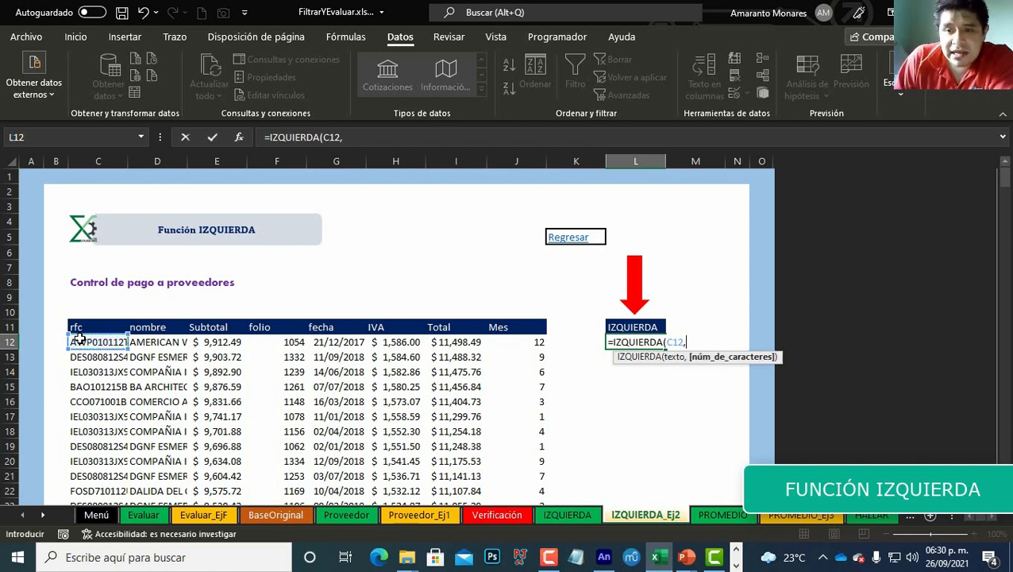
pyautogui.write('1')
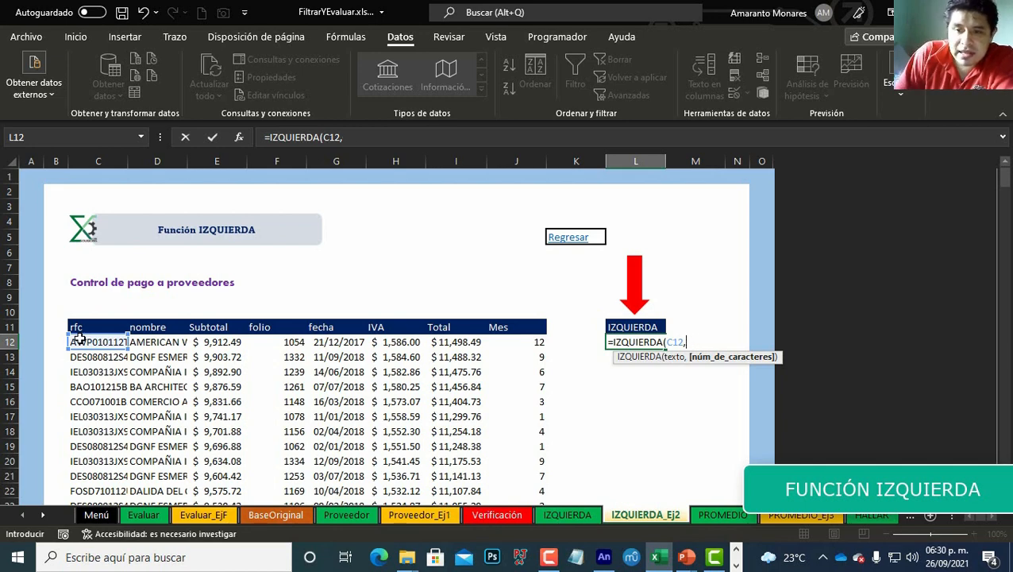
pyautogui.write(')')
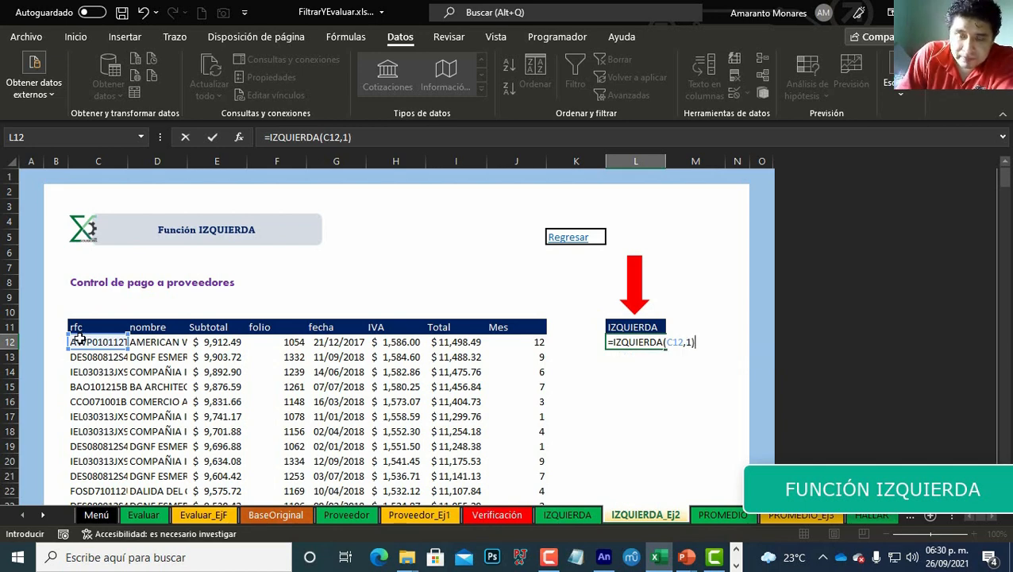
pyautogui.press('Return')
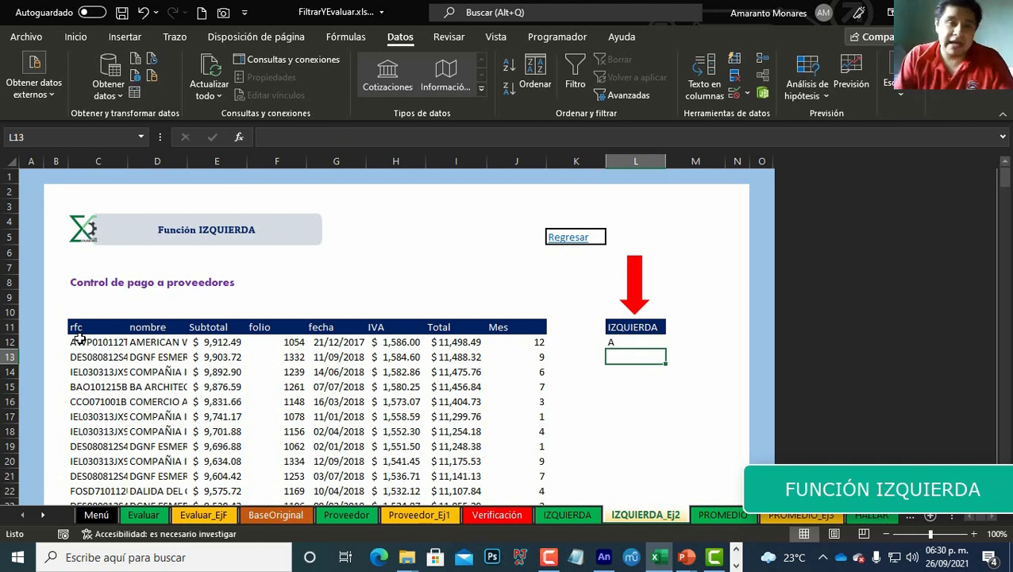
# Step: Edit the formula so its text argument points to the RFC in C17 instead of C12
pyautogui.press('Up')
pyautogui.press('F2')
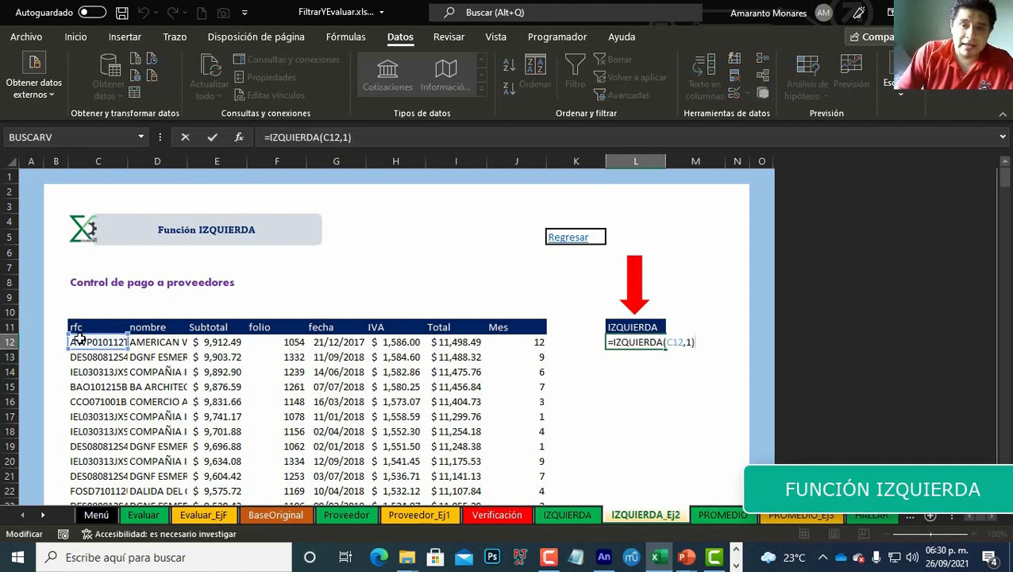
pyautogui.press('Left')
pyautogui.press('Left')
pyautogui.press('Left')
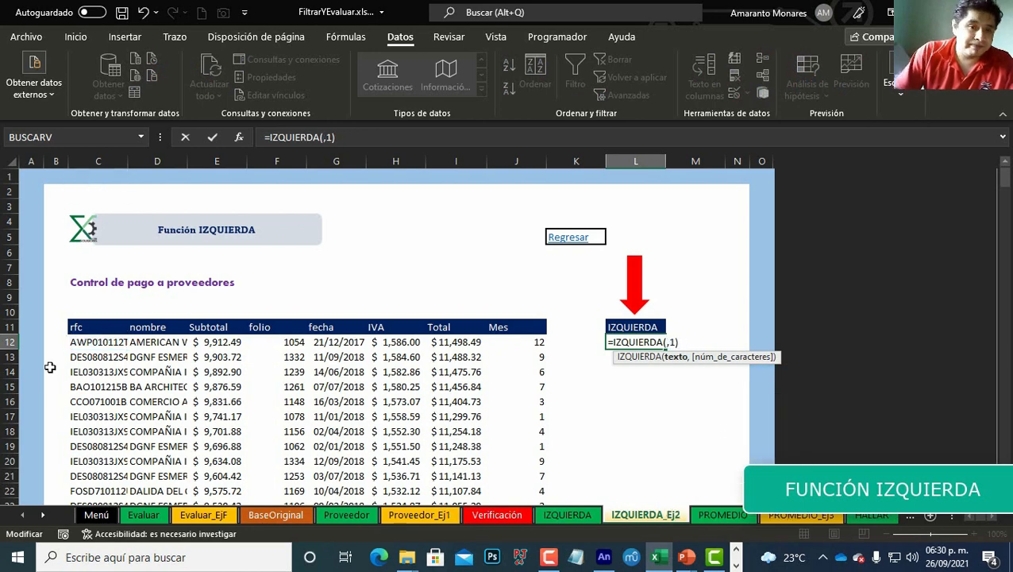
pyautogui.click(99, 415)
pyautogui.press('Return')
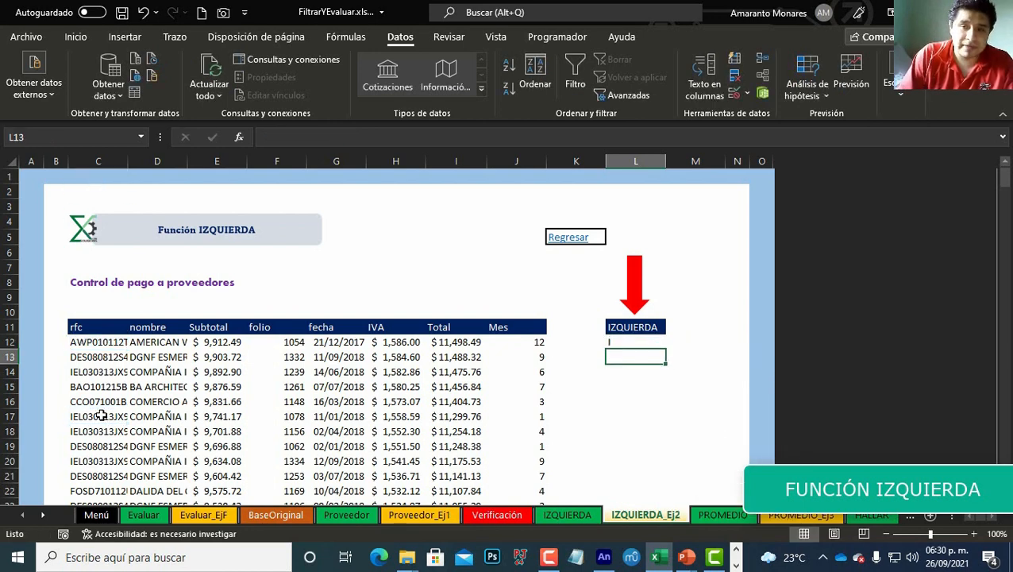
# Step: Try character counts of 5, 6, 7, 8 and 9 in the IZQUIERDA formula, re-entering it each time
pyautogui.press('Up')
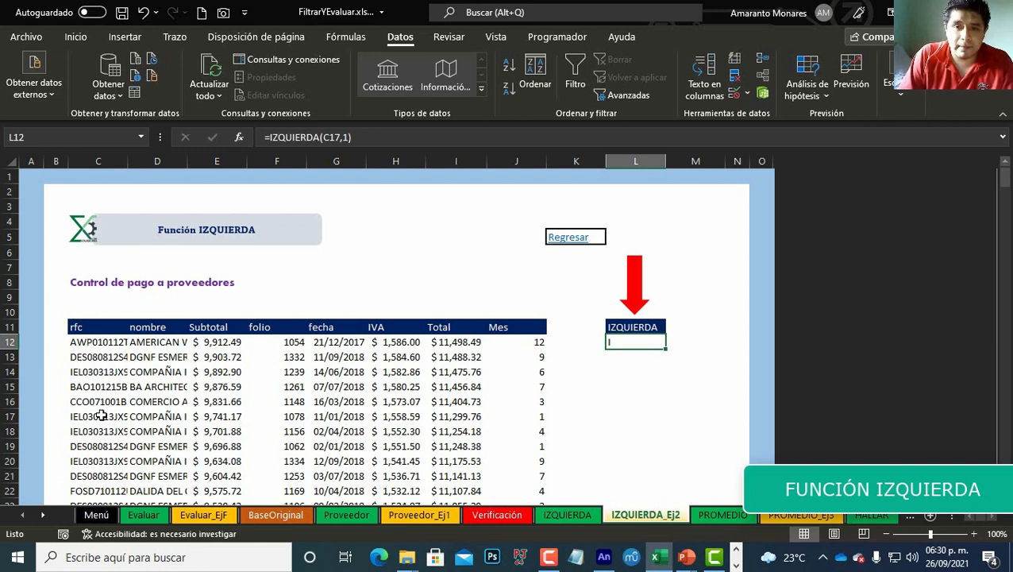
pyautogui.press('F2')
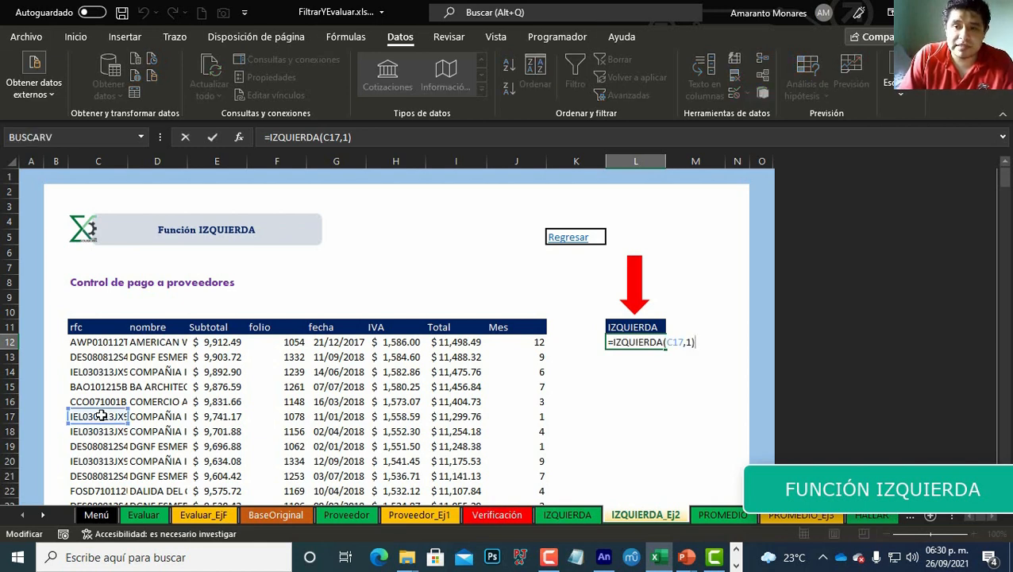
pyautogui.press('BackSpace')
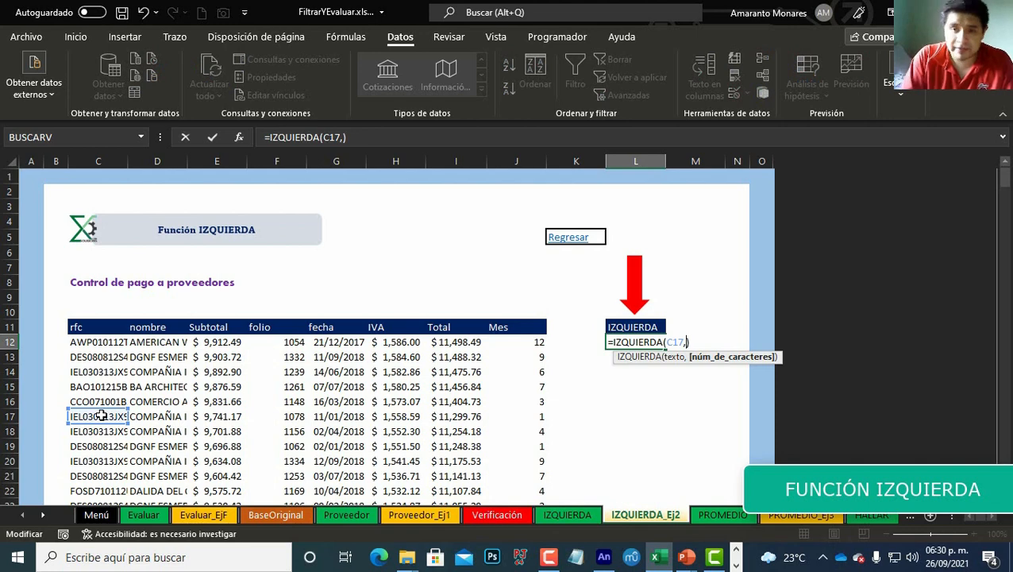
pyautogui.write('5')
pyautogui.press('Return')
pyautogui.press('Up')
pyautogui.press('F2')
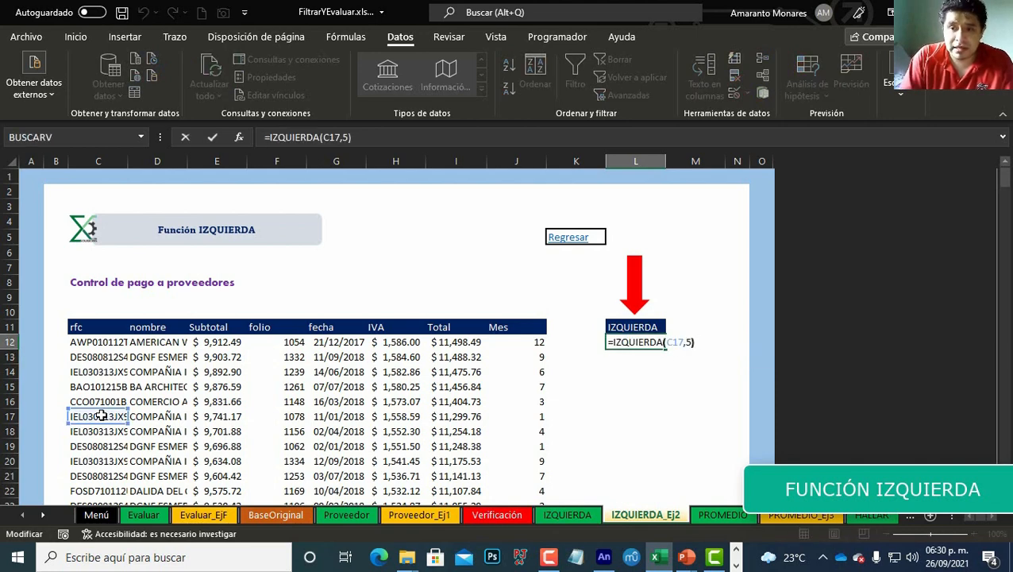
pyautogui.press('BackSpace')
pyautogui.write('6')
pyautogui.press('Return')
pyautogui.press('Up')
pyautogui.press('F2')
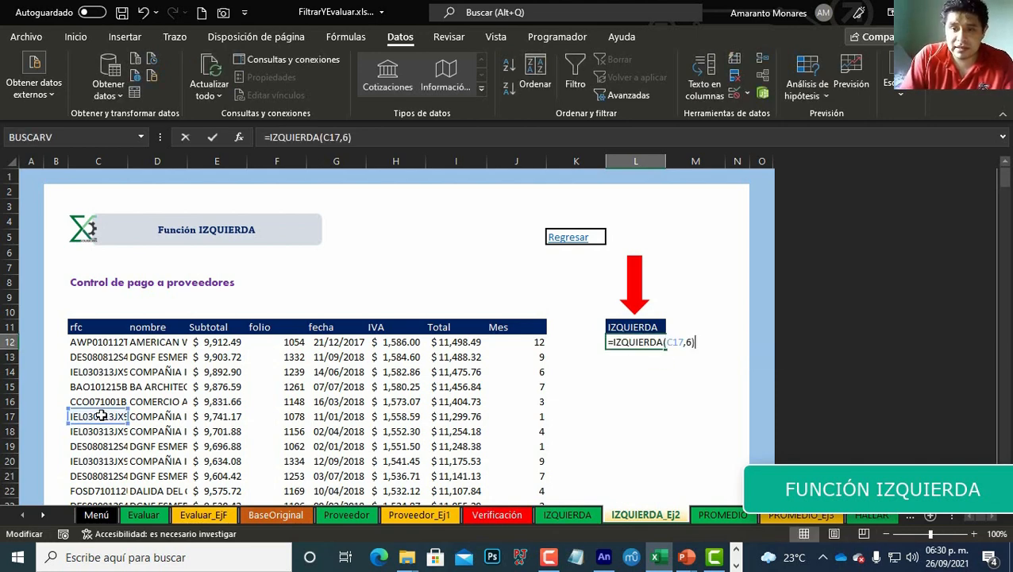
pyautogui.press('BackSpace')
pyautogui.write('7')
pyautogui.press('Return')
pyautogui.press('Up')
pyautogui.press('F2')
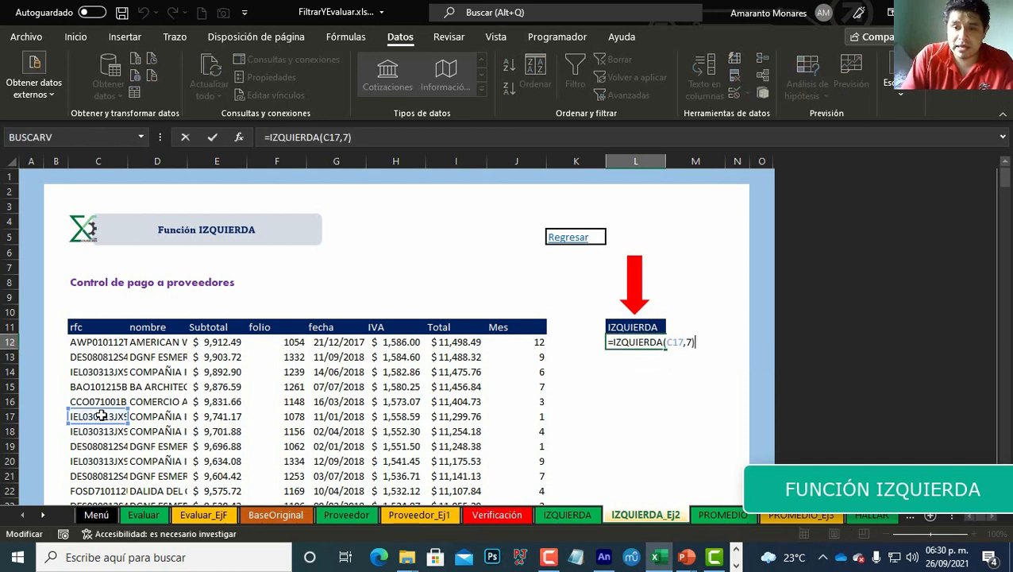
pyautogui.press('BackSpace')
pyautogui.write('8')
pyautogui.press('Return')
pyautogui.press('Up')
pyautogui.press('F2')
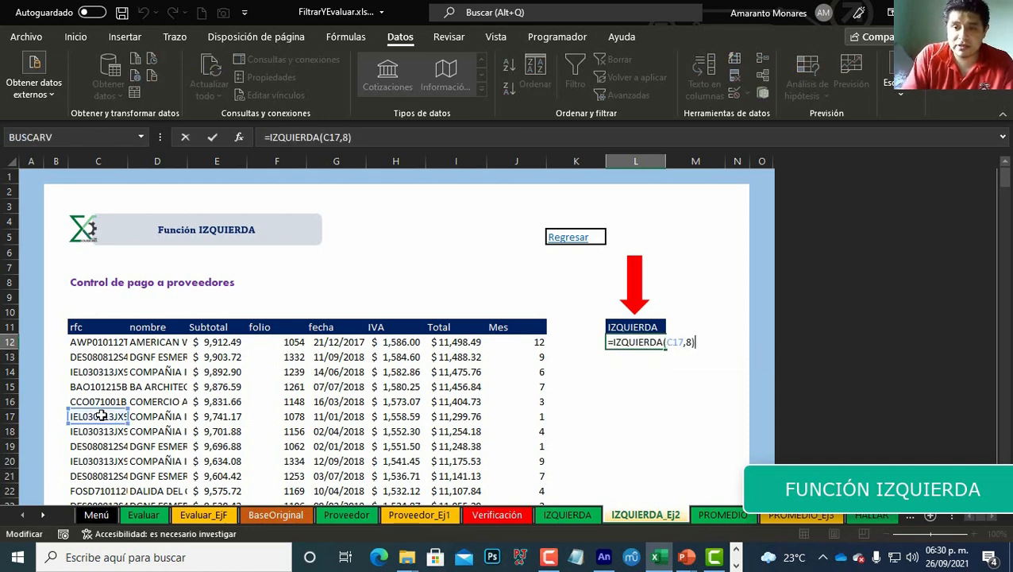
pyautogui.press('BackSpace')
pyautogui.write('9')
pyautogui.press('Return')
# Step: Raise the formula's character count to 10, then 11, and finally 12
pyautogui.press('Up')
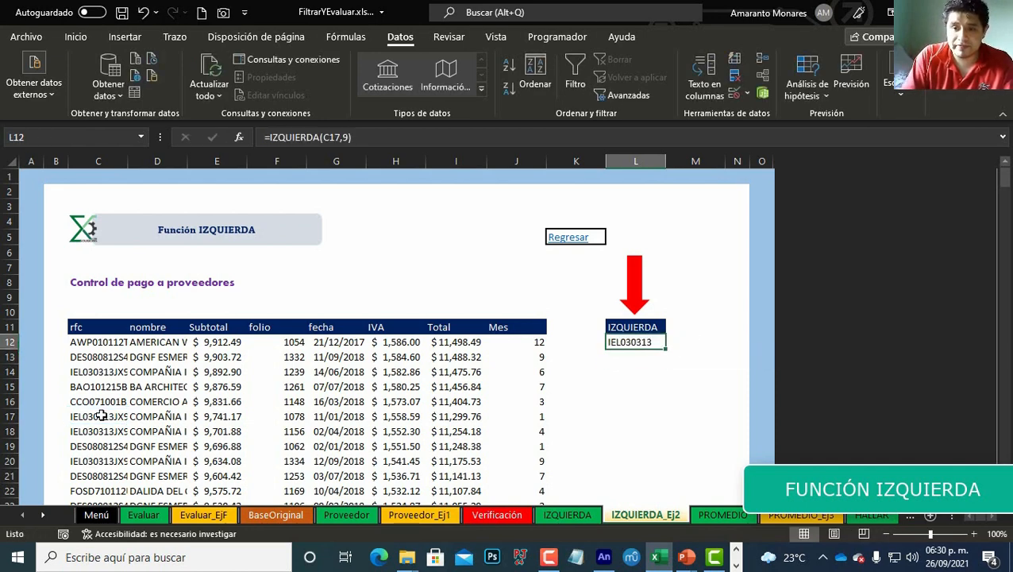
pyautogui.press('F2')
pyautogui.press('Left')
pyautogui.press('BackSpace')
pyautogui.write('10')
pyautogui.press('Return')
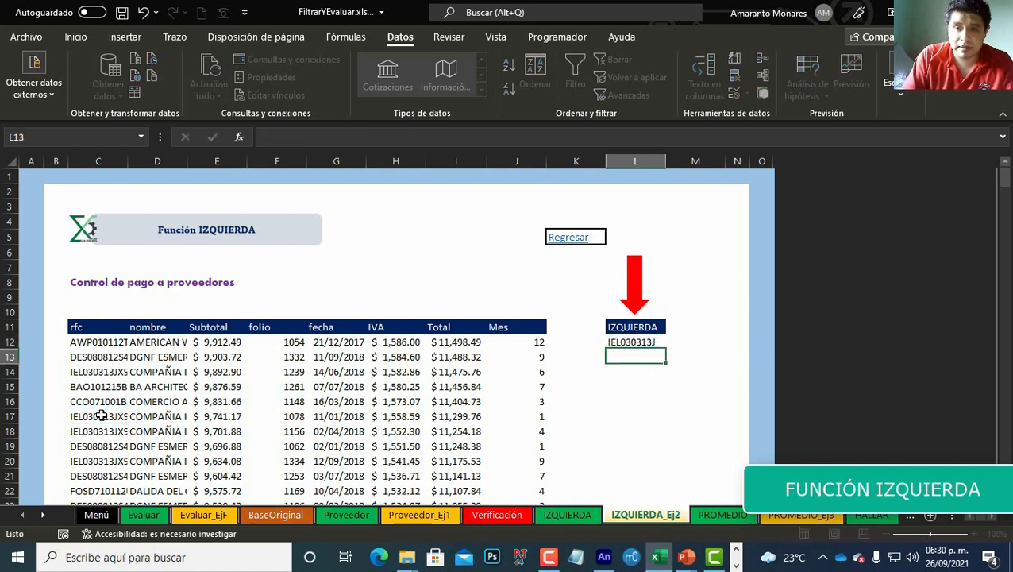
pyautogui.press('Up')
pyautogui.press('F2')
pyautogui.press('Left')
pyautogui.press('BackSpace')
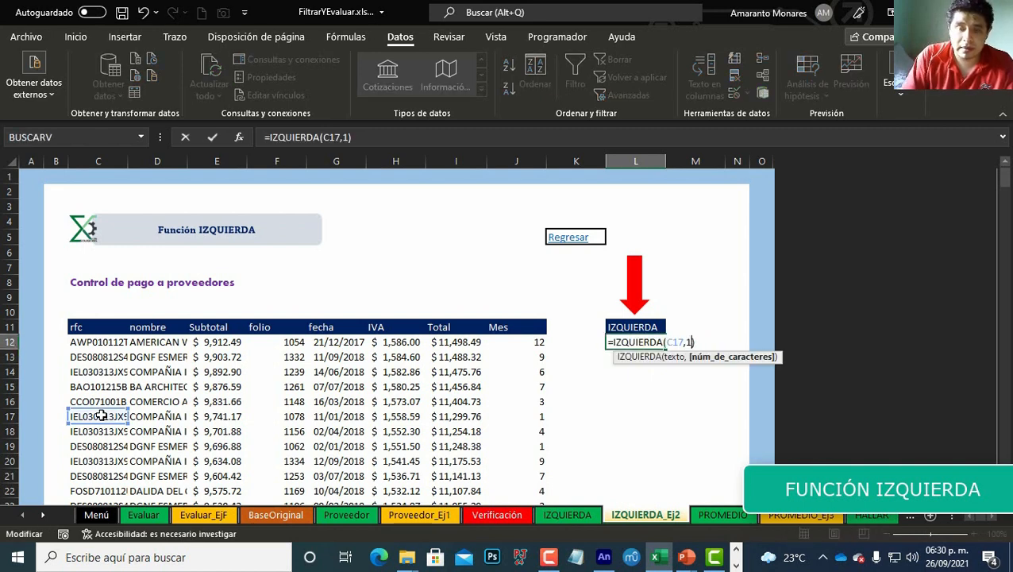
pyautogui.write('1')
pyautogui.press('Return')
pyautogui.press('Up')
pyautogui.press('F2')
pyautogui.press('Left')
pyautogui.press('BackSpace')
pyautogui.write('2')
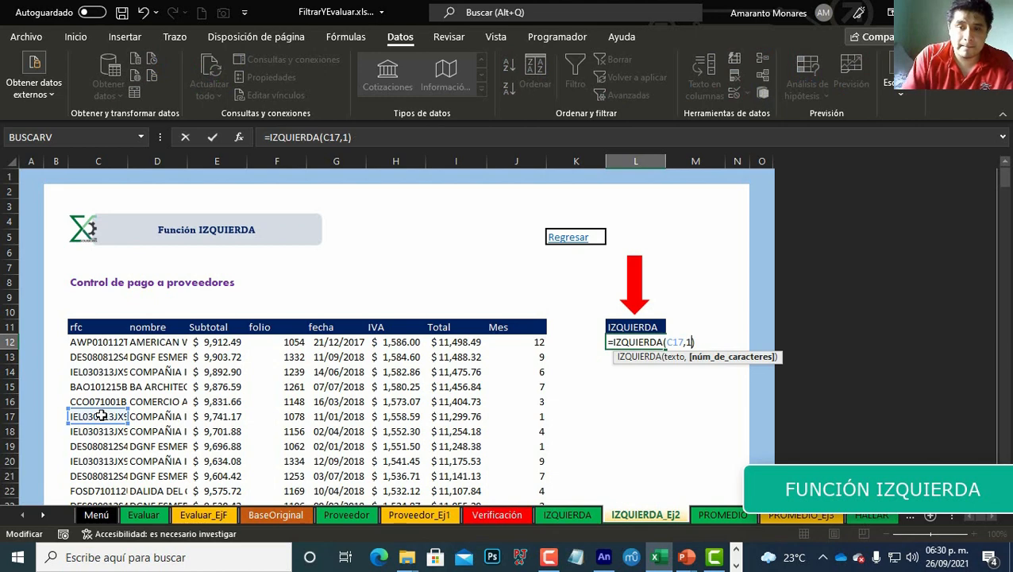
pyautogui.press('Return')
pyautogui.press('Up')
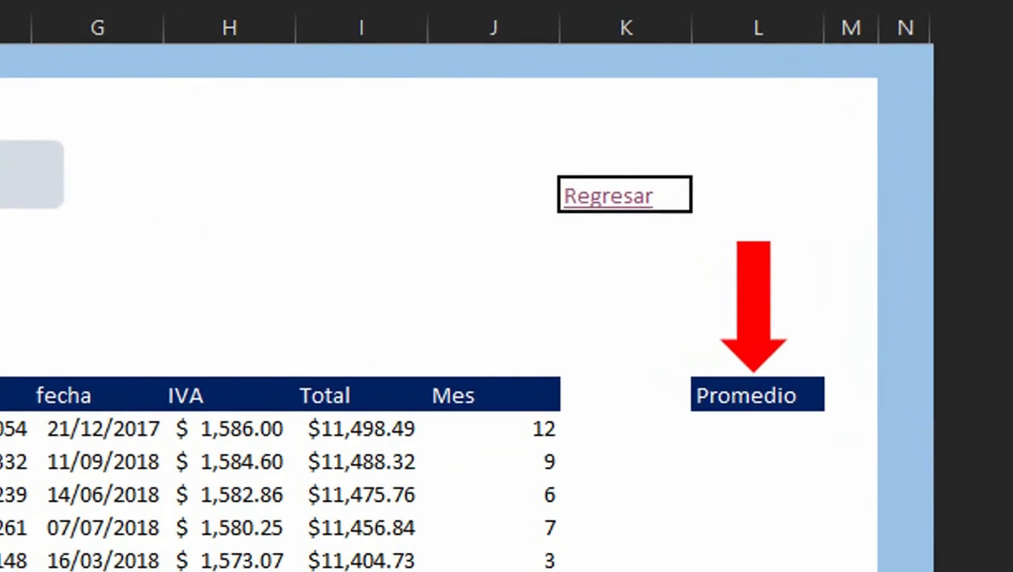
# Step: On the PROMEDIO sheet, enter a PROMEDIO formula averaging the Subtotal column from E12 to the end of the data
pyautogui.click(776, 427)
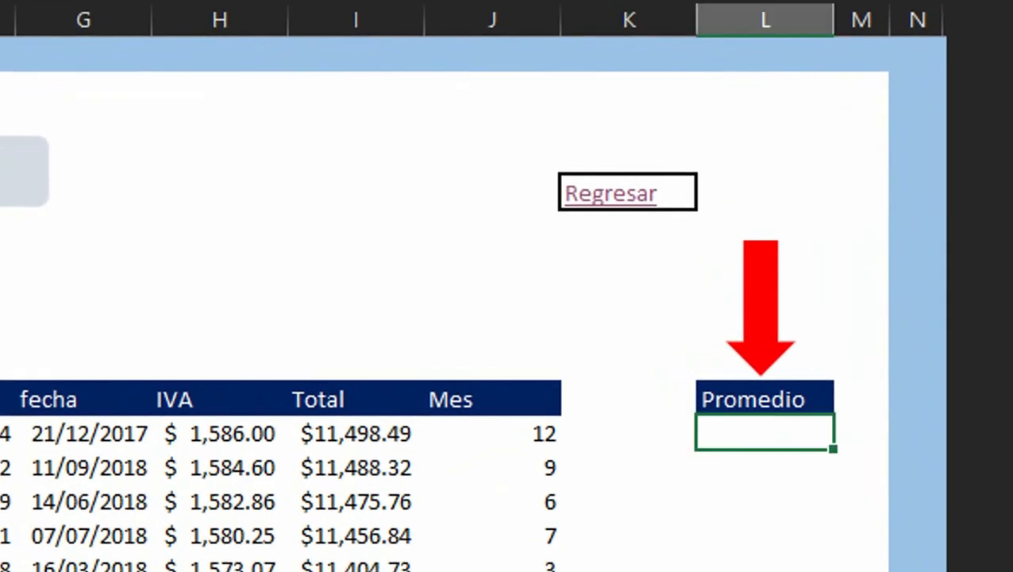
pyautogui.write('=promedio(')
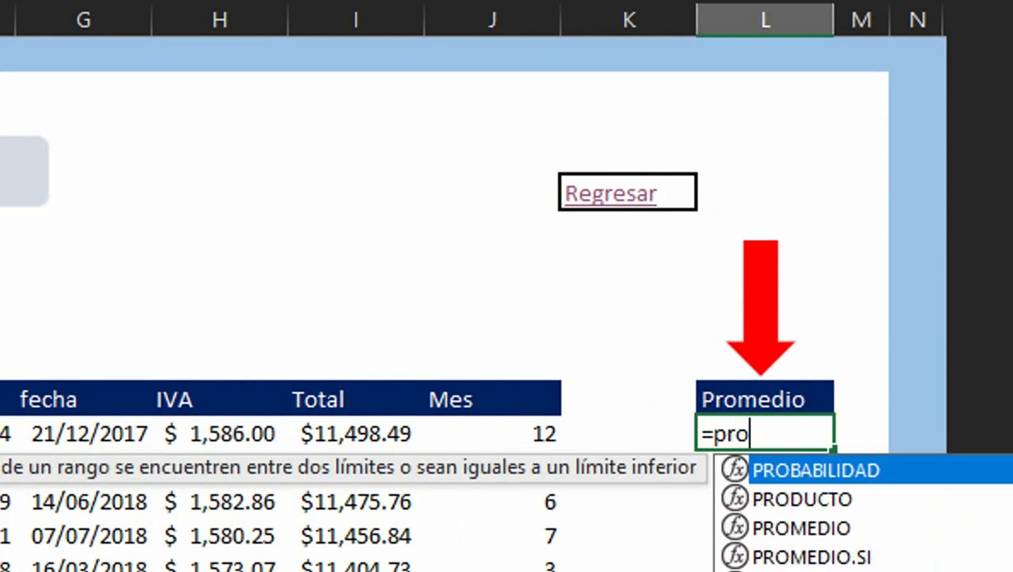
pyautogui.press('Left')
pyautogui.press('Left')
pyautogui.press('Left')
pyautogui.press('Left')
pyautogui.press('Left')
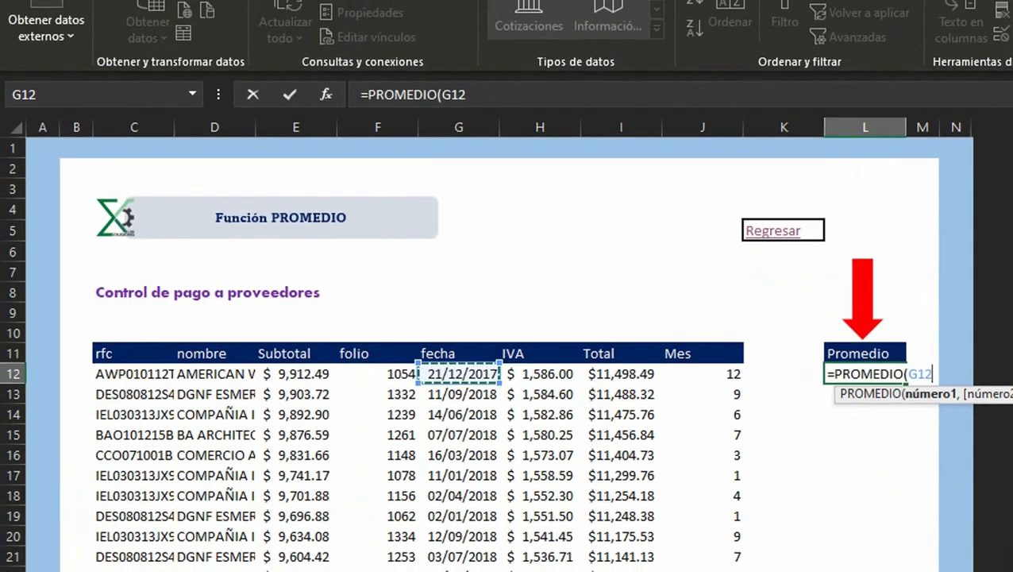
pyautogui.press('Left')
pyautogui.press('Left')
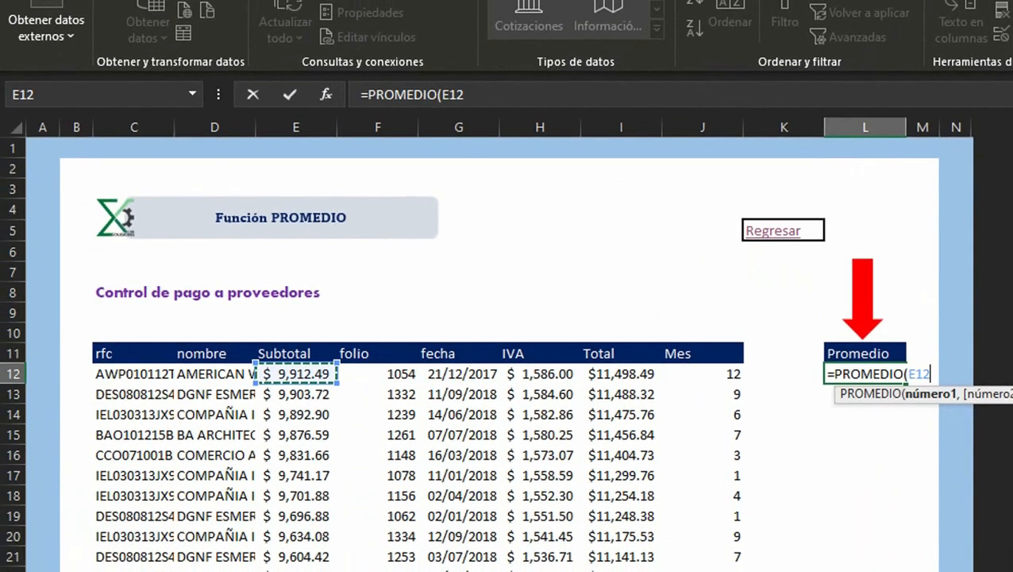
pyautogui.hotkey('ctrl', 'shift', 'Down')
pyautogui.press('Return')
# Step: In a cell below the average, enter a SUMA formula totaling the Subtotal column from E13 down to the end
pyautogui.press('Up')
pyautogui.press('Up')
pyautogui.press('Up')
pyautogui.press('Up')
pyautogui.press('Up')
pyautogui.press('Up')
pyautogui.press('Up')
pyautogui.press('Up')
pyautogui.press('Up')
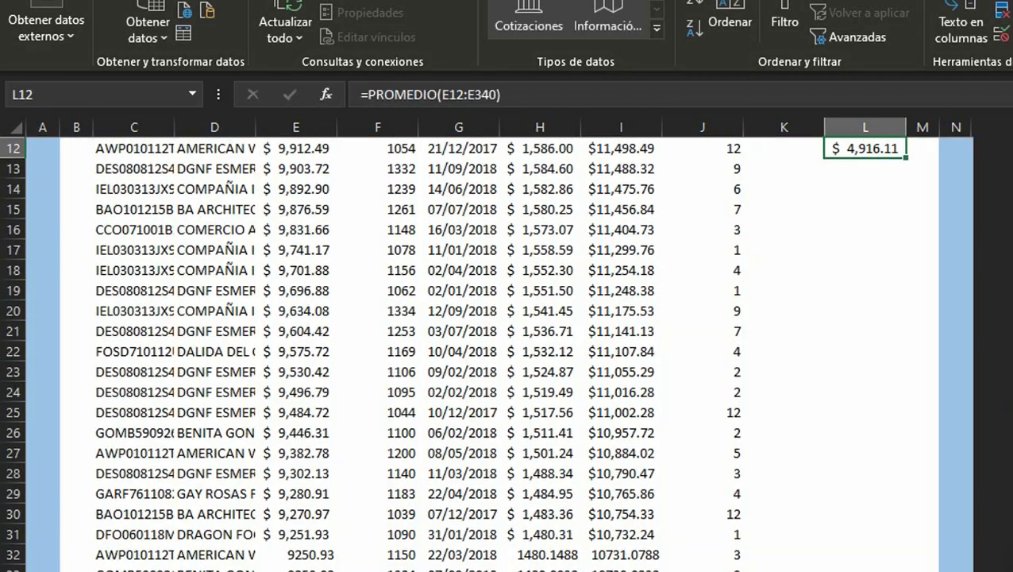
pyautogui.press('Down')
pyautogui.press('Down')
pyautogui.press('Down')
pyautogui.press('Down')
pyautogui.press('Down')
pyautogui.press('Down')
pyautogui.press('Down')
pyautogui.press('Down')
pyautogui.press('Down')
pyautogui.press('Down')
pyautogui.press('Down')
pyautogui.press('Down')
pyautogui.press('Down')
pyautogui.press('Down')
pyautogui.press('Down')
pyautogui.press('Up')
pyautogui.press('Up')
pyautogui.press('Up')
pyautogui.press('Up')
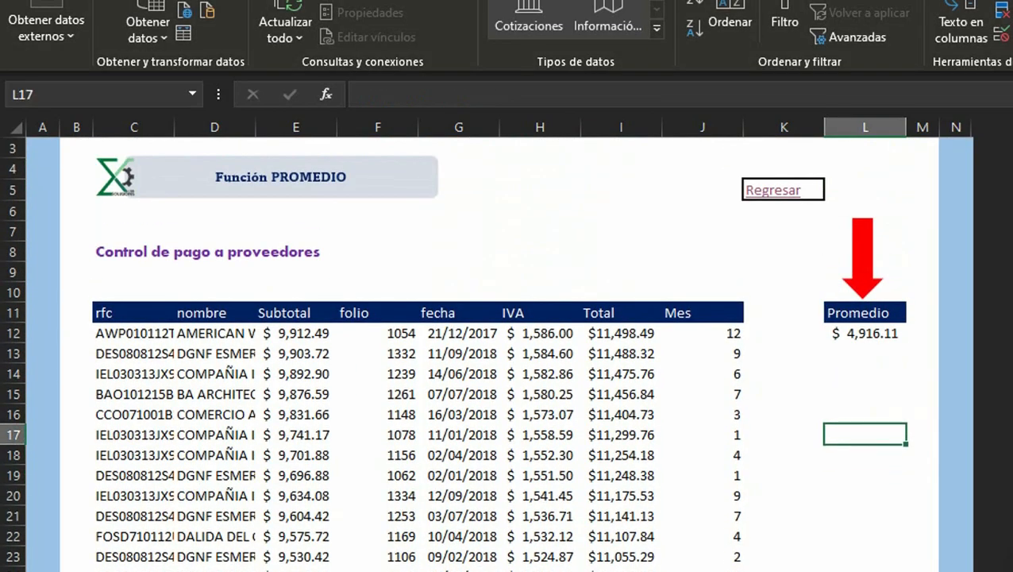
pyautogui.write('=sum')
pyautogui.press('Tab')
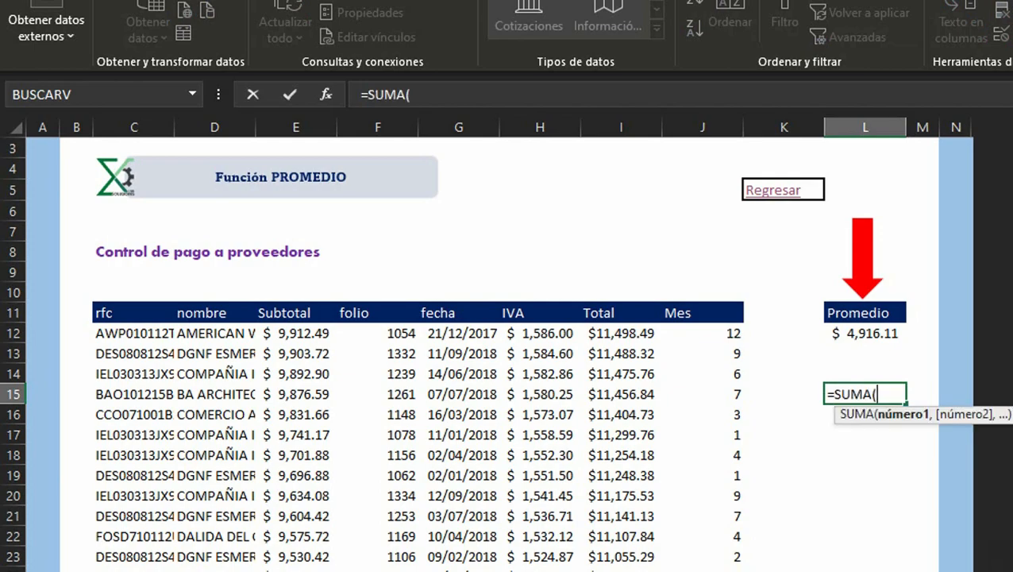
pyautogui.press('Left')
pyautogui.press('Left')
pyautogui.press('Left')
pyautogui.press('Left')
pyautogui.press('Left')
pyautogui.press('Left')
pyautogui.press('Left')
pyautogui.press('Up')
pyautogui.press('Up')
pyautogui.press('Up')
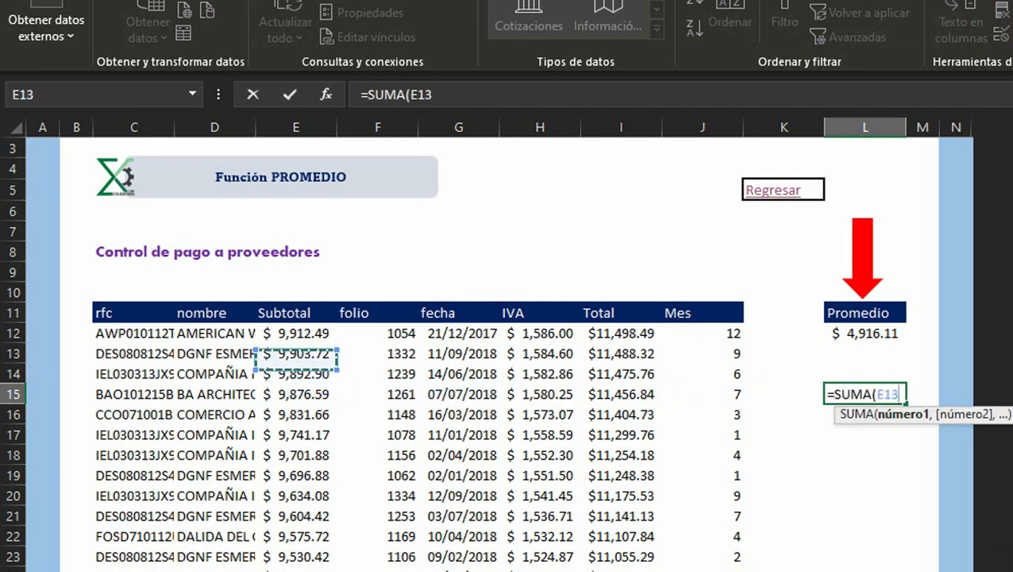
pyautogui.hotkey('ctrl', 'shift', 'Down')
pyautogui.press('Return')
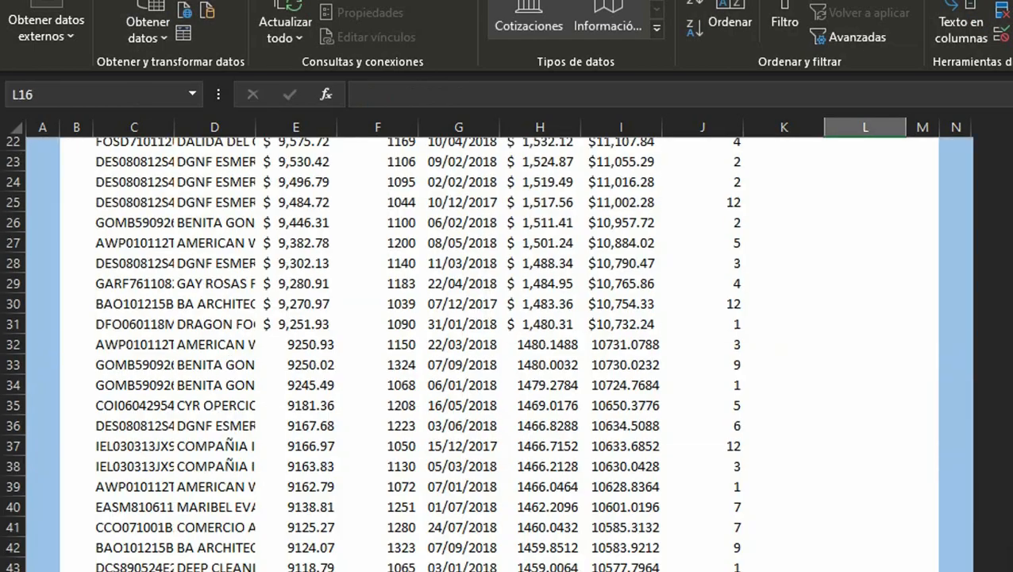
# Step: Below the sum, enter a CONTAR formula counting the Subtotal column from E12 to the end of the data
pyautogui.press('Up')
pyautogui.press('Up')
pyautogui.press('Up')
pyautogui.press('Up')
pyautogui.press('Up')
pyautogui.press('Up')
pyautogui.press('Down')
pyautogui.press('Down')
pyautogui.press('Down')
pyautogui.press('Down')
pyautogui.press('Down')
pyautogui.press('Down')
pyautogui.press('Down')
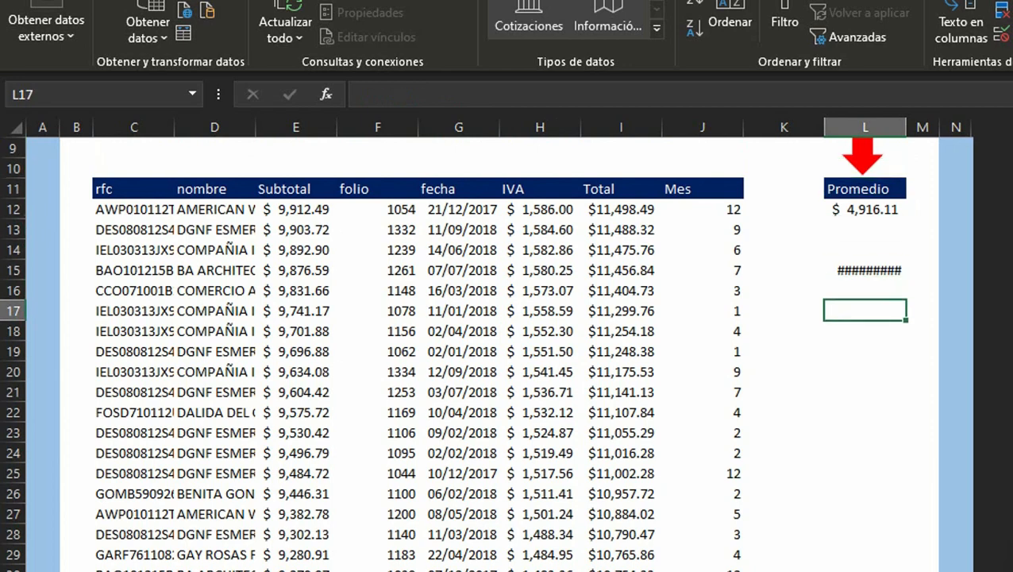
pyautogui.press('Up')
pyautogui.write('=cont')
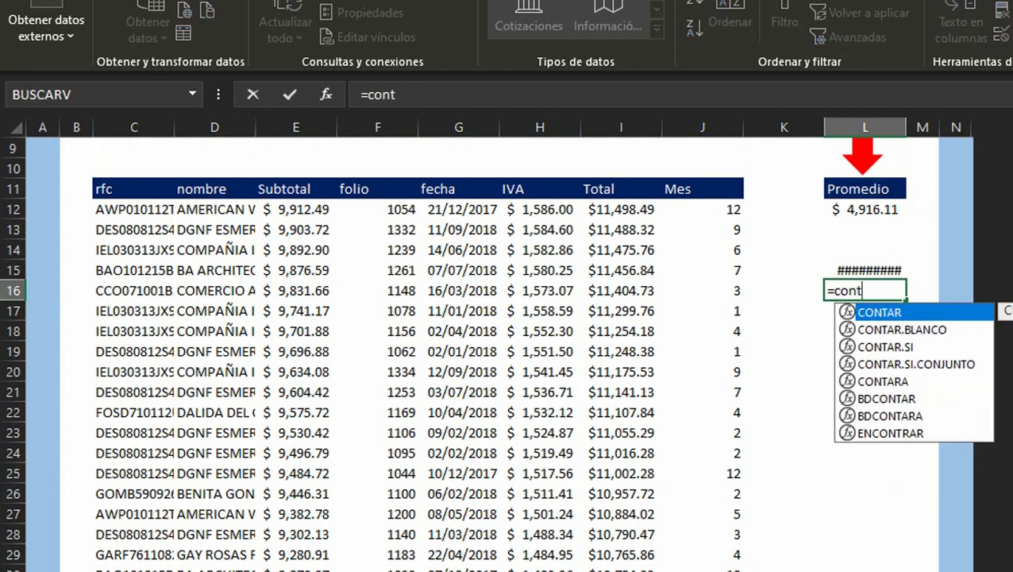
pyautogui.press('Down')
pyautogui.press('Up')
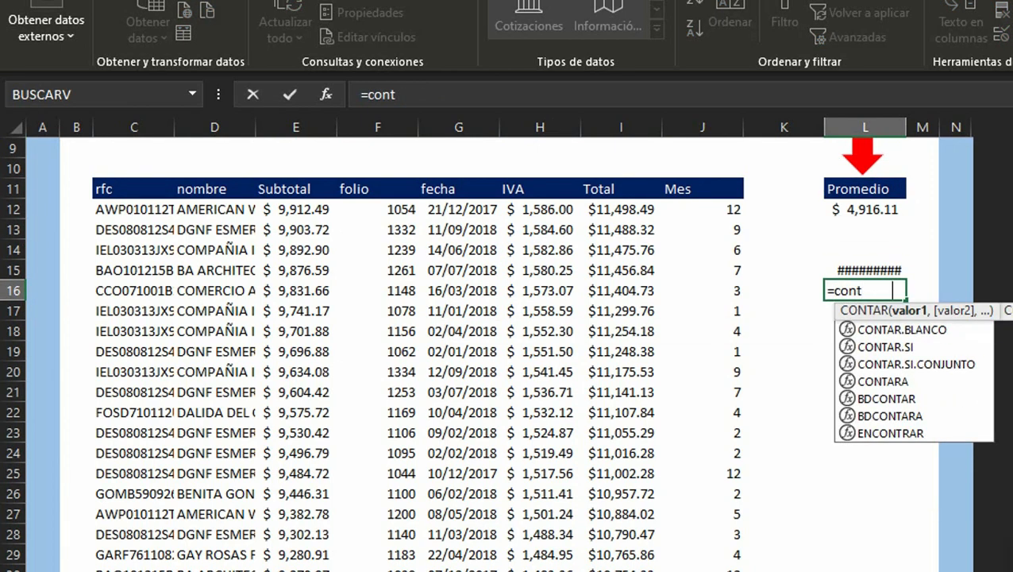
pyautogui.press('Tab')
pyautogui.press('Left')
pyautogui.press('Left')
pyautogui.press('Left')
pyautogui.press('Left')
pyautogui.press('Left')
pyautogui.press('Left')
pyautogui.press('Left')
pyautogui.press('Up')
pyautogui.press('Up')
pyautogui.press('Up')
pyautogui.press('Left')
pyautogui.press('Right')
pyautogui.press('Up')
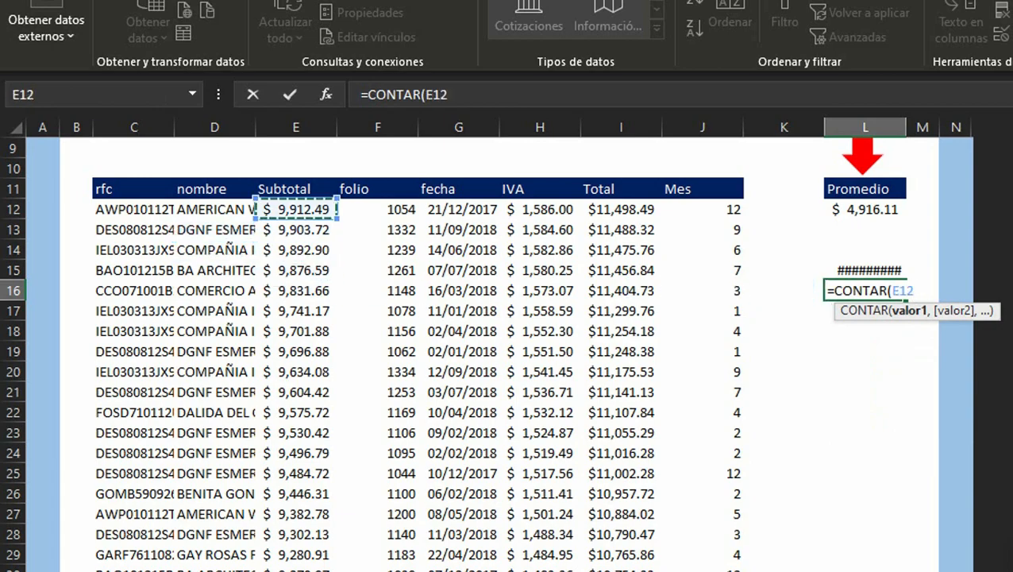
pyautogui.hotkey('ctrl', 'shift', 'Down')
pyautogui.press('Return')
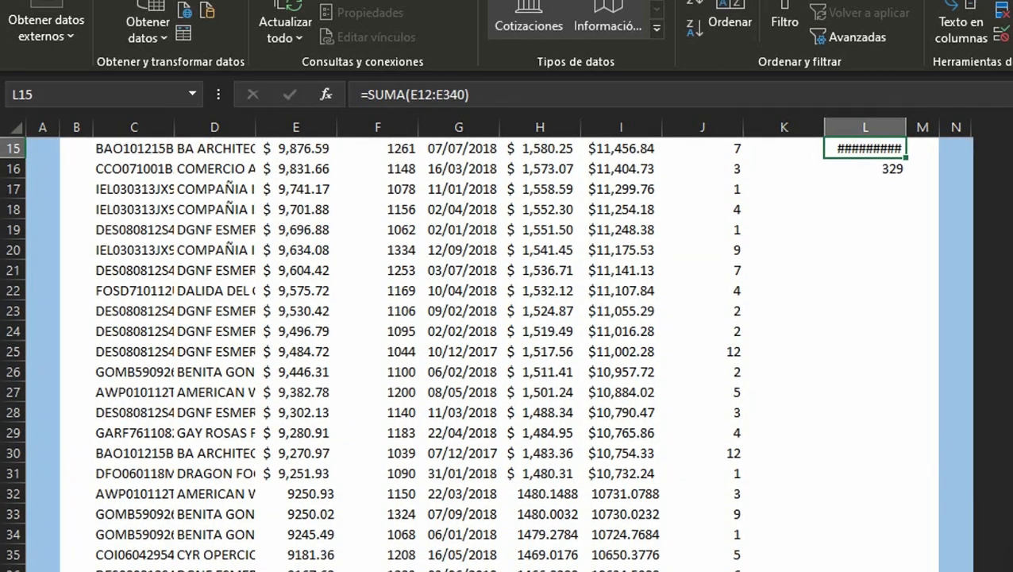
# Step: In the next cell down, divide the sum cell L15 by the count cell L16 to compute the average
pyautogui.write('=')
pyautogui.press('Up')
pyautogui.press('Up')
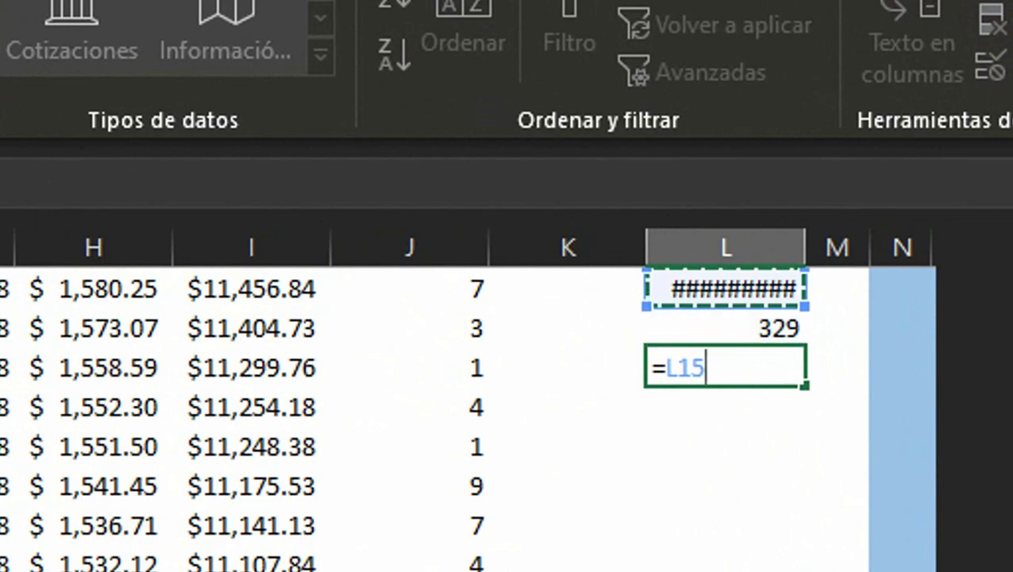
pyautogui.write('+L1')
pyautogui.press('BackSpace')
pyautogui.press('BackSpace')
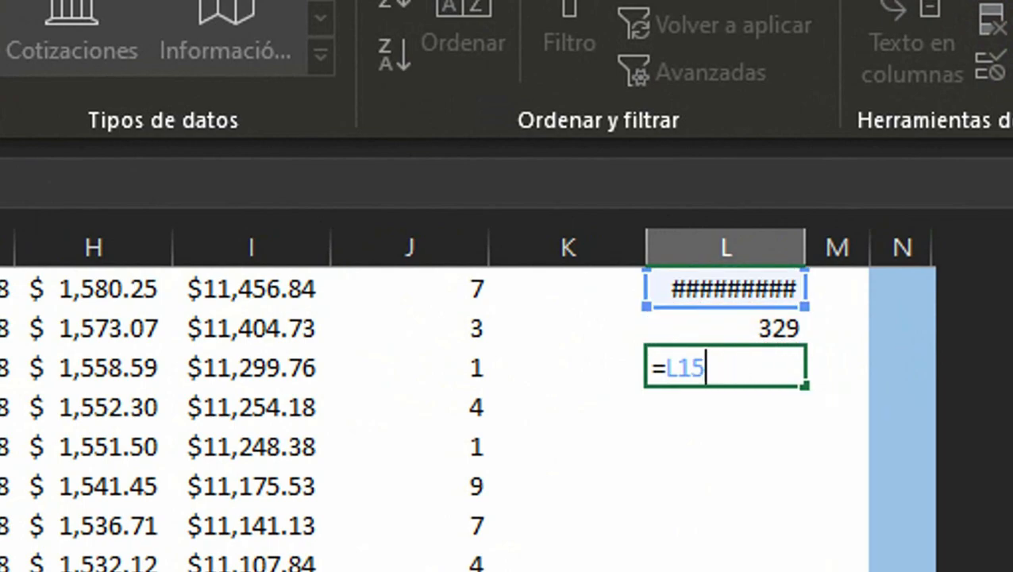
pyautogui.write('/')
pyautogui.press('Up')
pyautogui.press('Return')
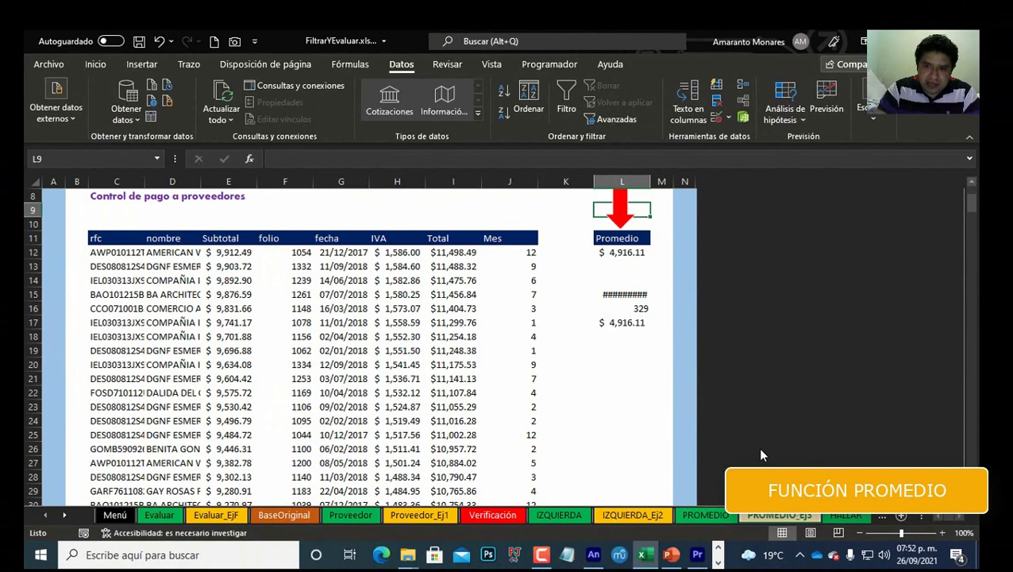
# Step: Open the HALLAR exercise sheet from the menu's hyperlink and select the first cell under the HALLAR header
pyautogui.press('Down')
pyautogui.press('Down')
pyautogui.press('Down')
pyautogui.press('Down')
pyautogui.press('Down')
pyautogui.press('Down')
pyautogui.press('Down')
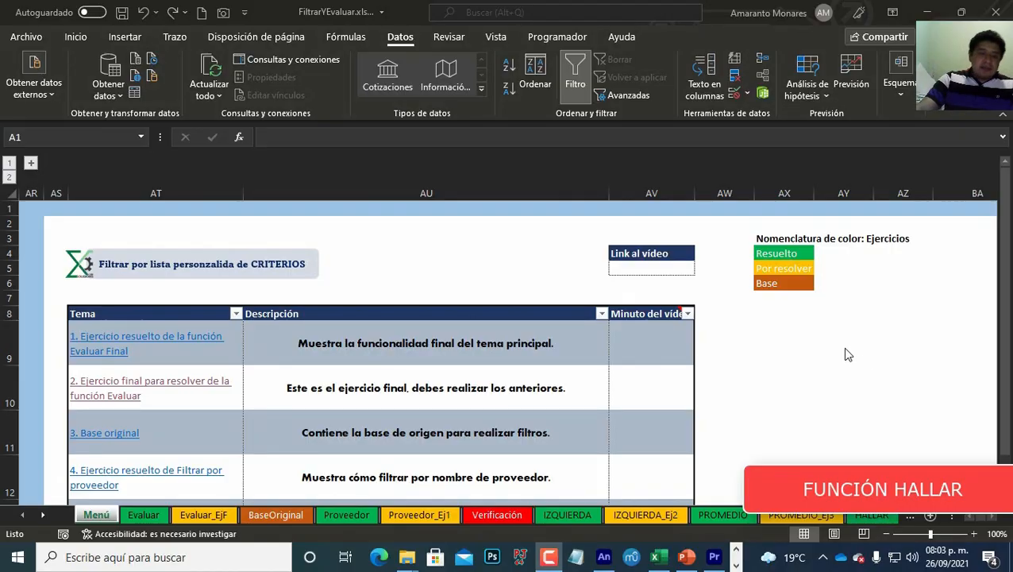
pyautogui.scroll(-4, 846, 353)
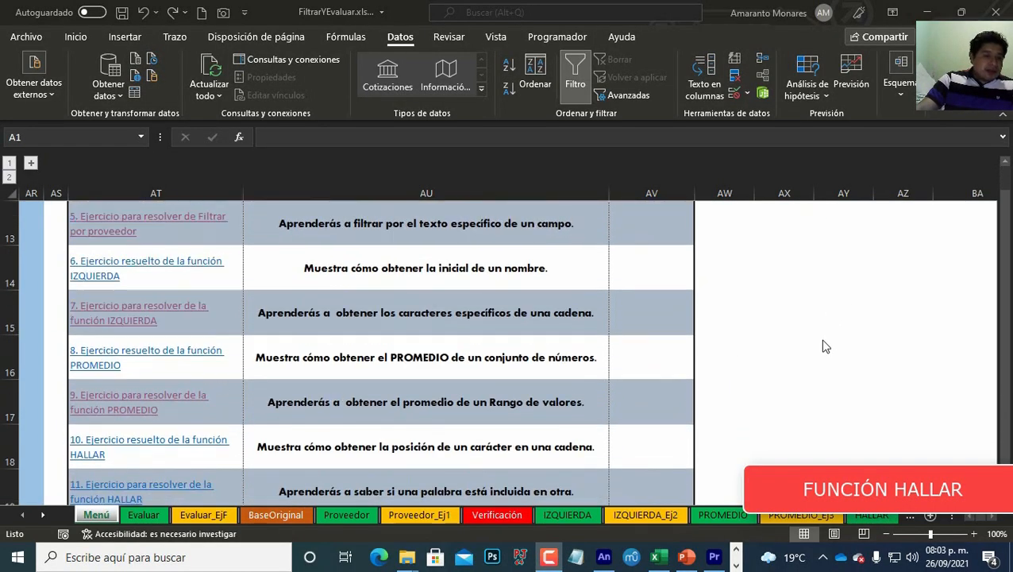
pyautogui.scroll(4, 826, 347)
pyautogui.scroll(-5, 826, 347)
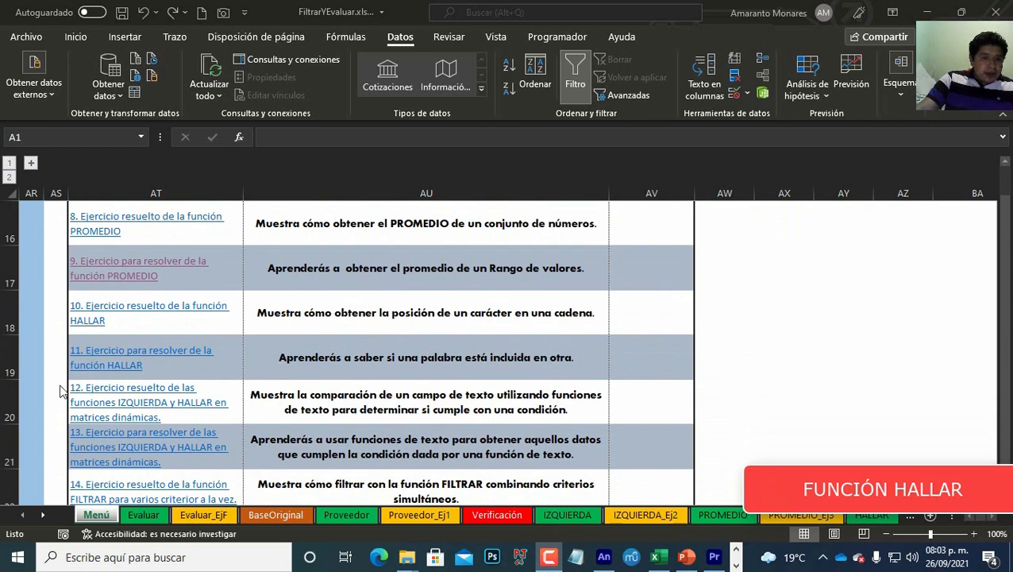
pyautogui.click(129, 360)
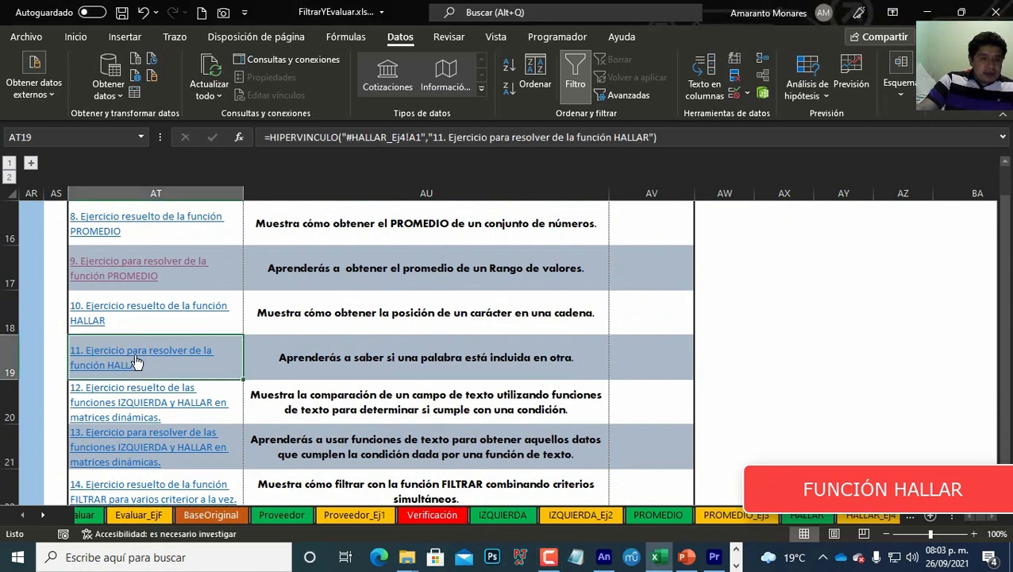
pyautogui.click(827, 343)
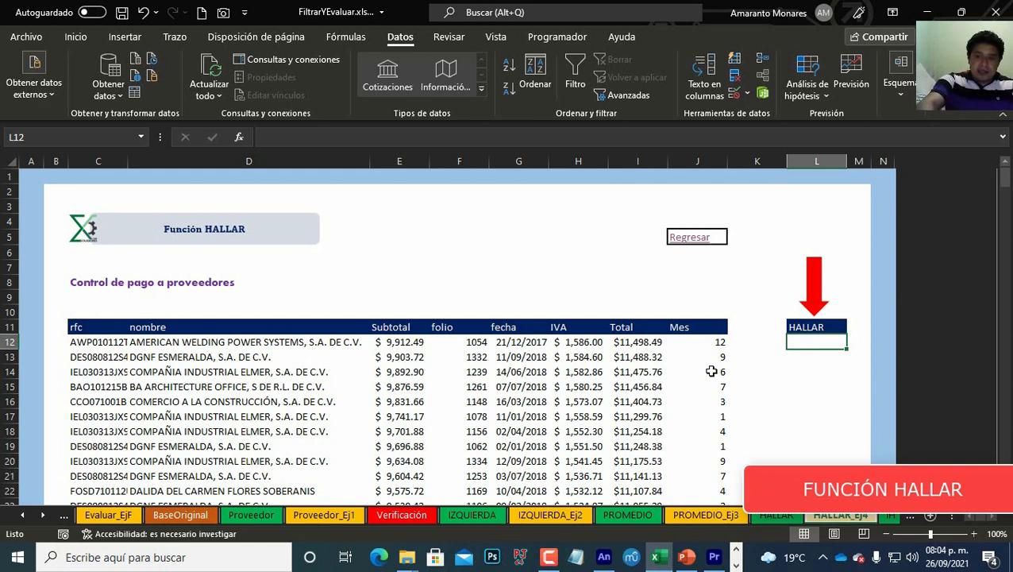
# Step: Enter =HALLAR("S.A. de C.V.",D12,1) to locate that text within the first supplier name
pyautogui.write('=HAL')
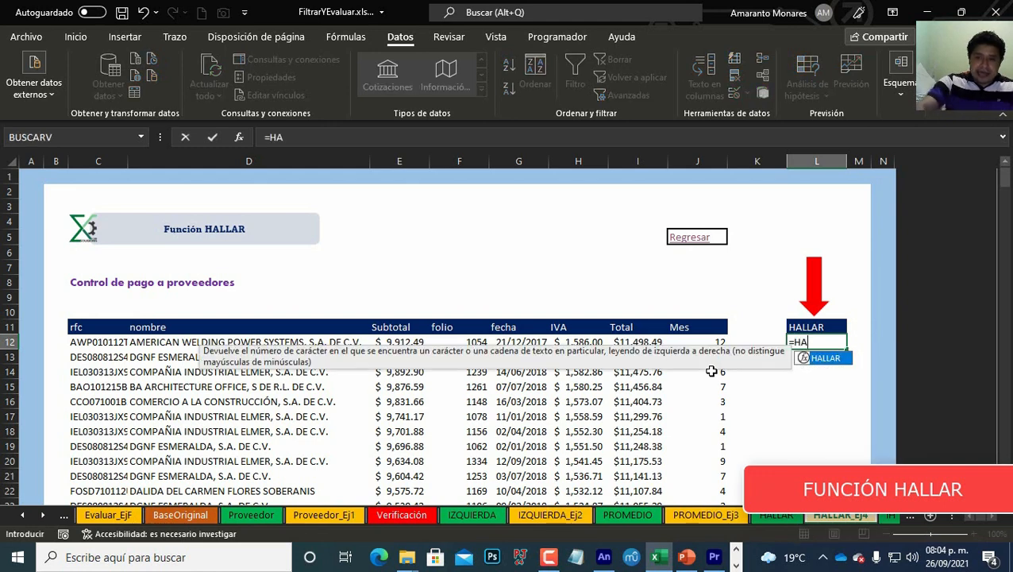
pyautogui.press('Tab')
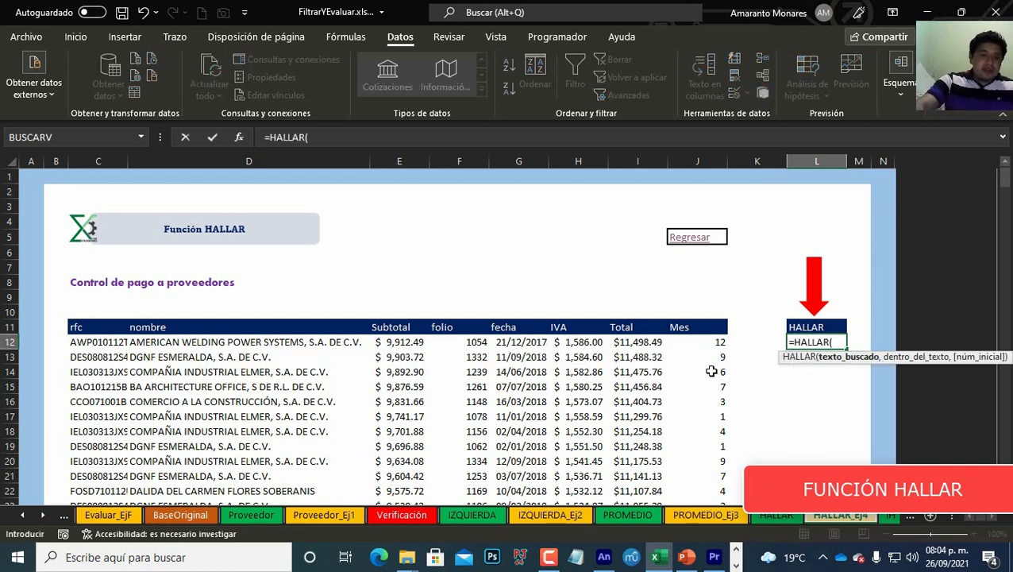
pyautogui.write('"s')
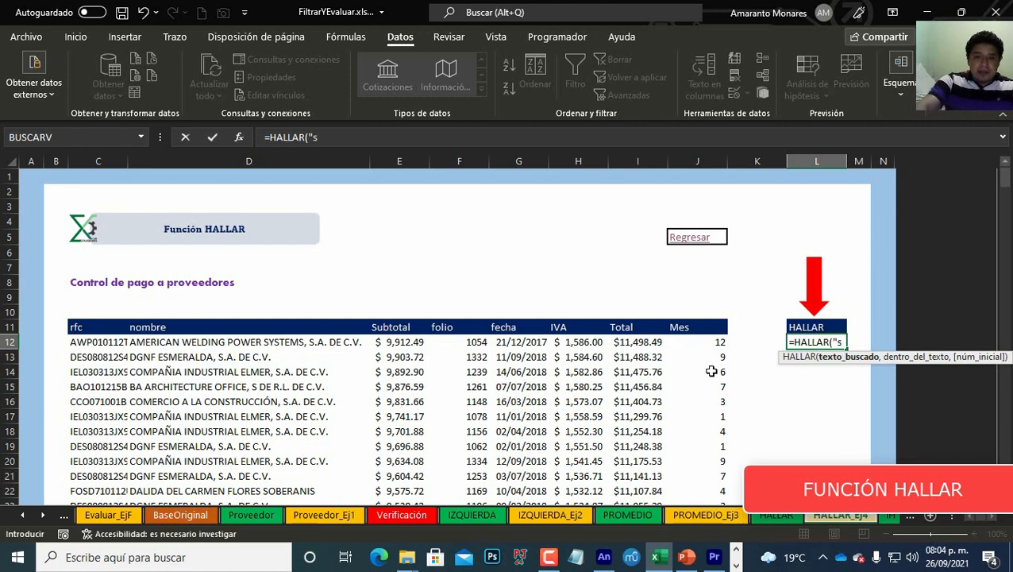
pyautogui.press('BackSpace')
pyautogui.write('S')
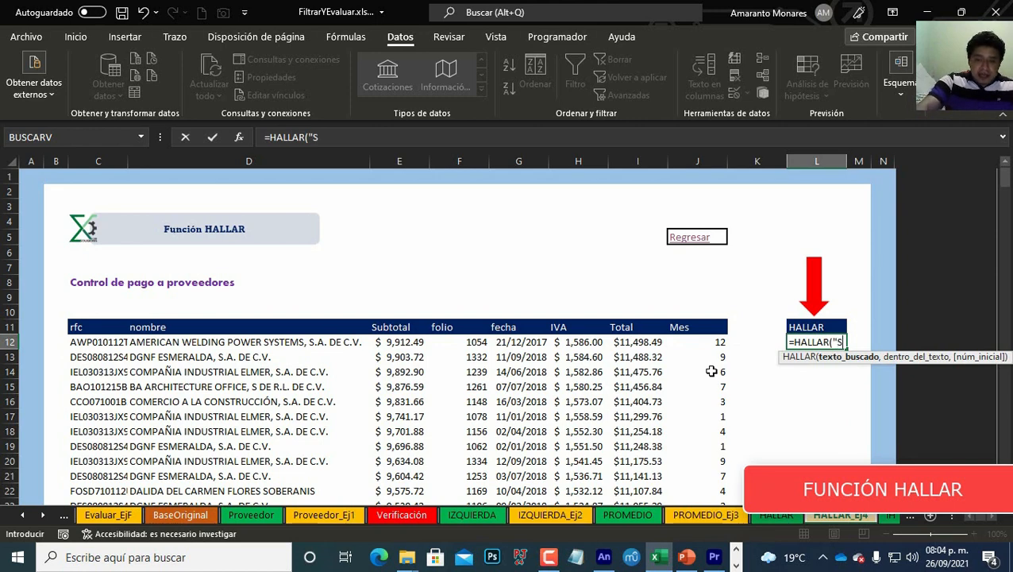
pyautogui.write('.A.')
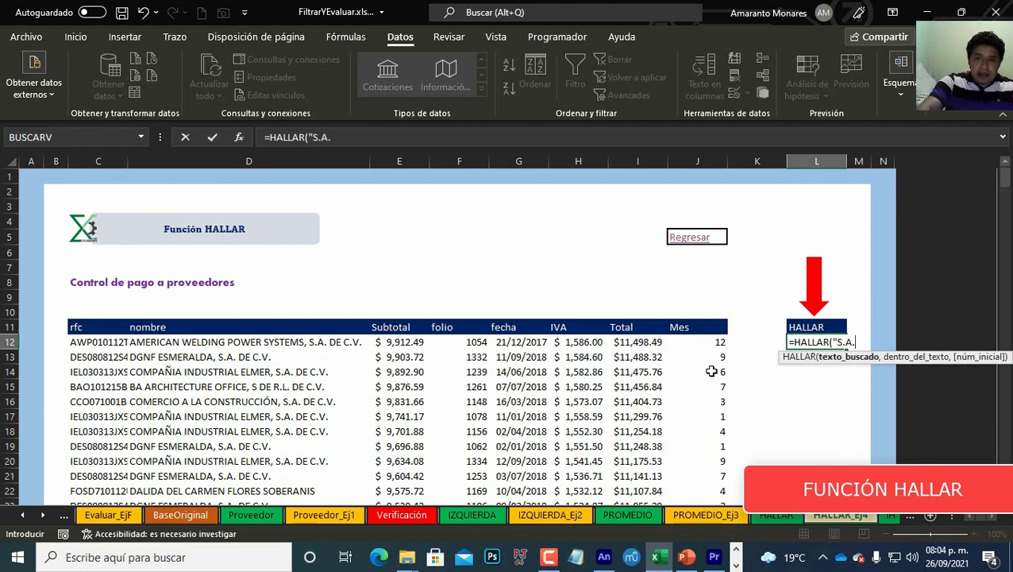
pyautogui.write(' de C')
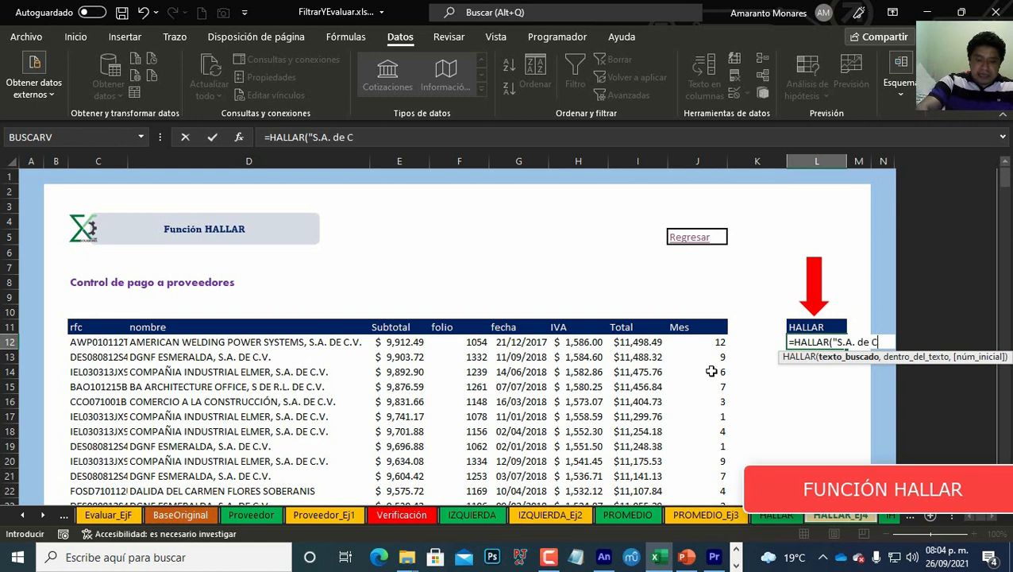
pyautogui.write('.V.')
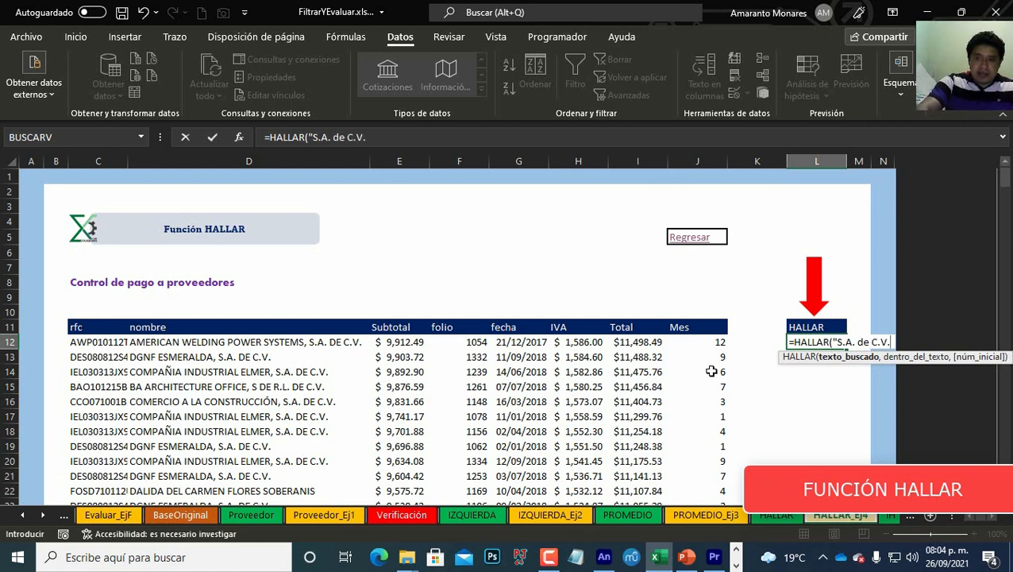
pyautogui.write('"')
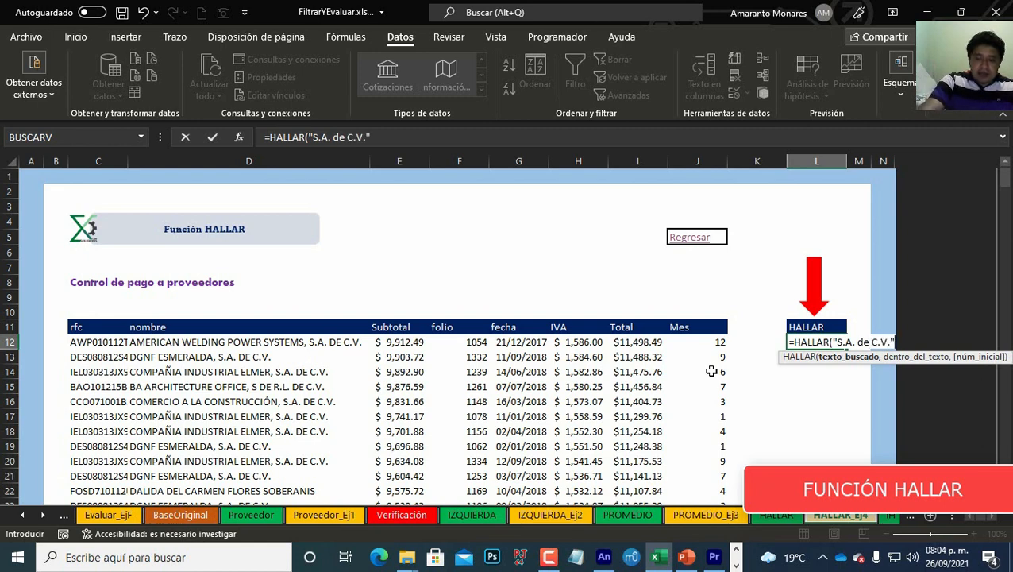
pyautogui.write(',')
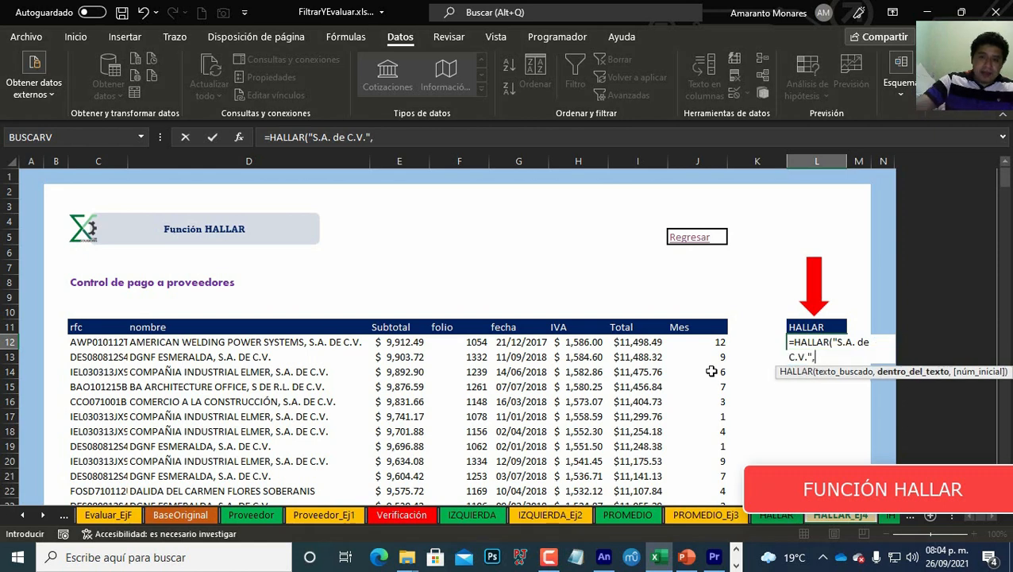
pyautogui.click(260, 343)
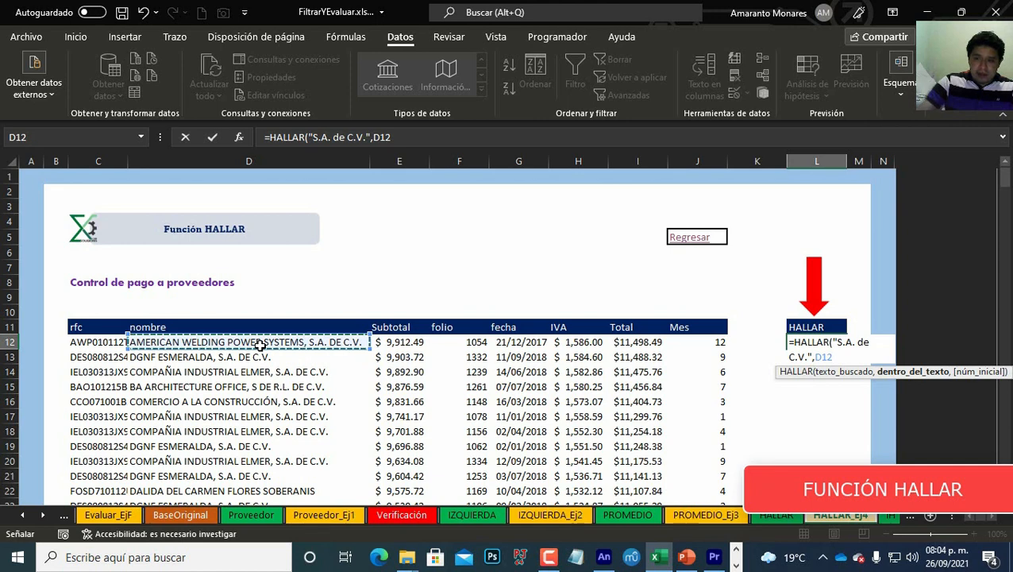
pyautogui.write(',')
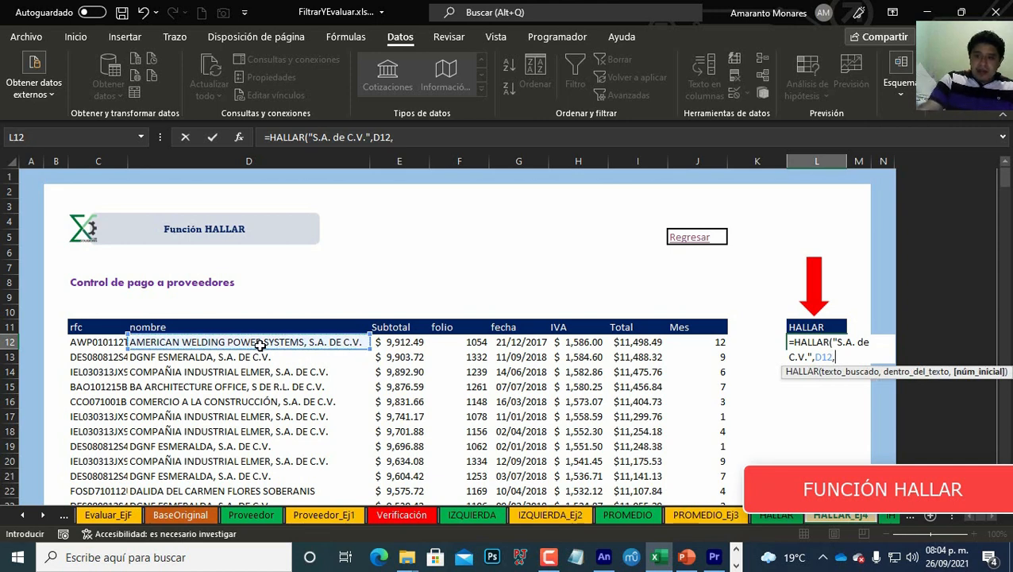
pyautogui.write('1')
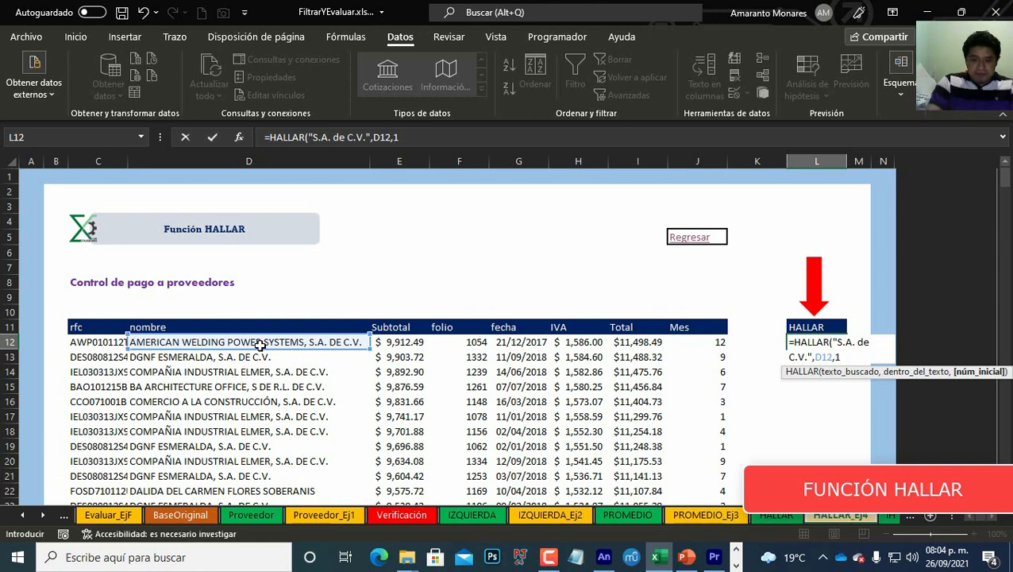
pyautogui.write(')')
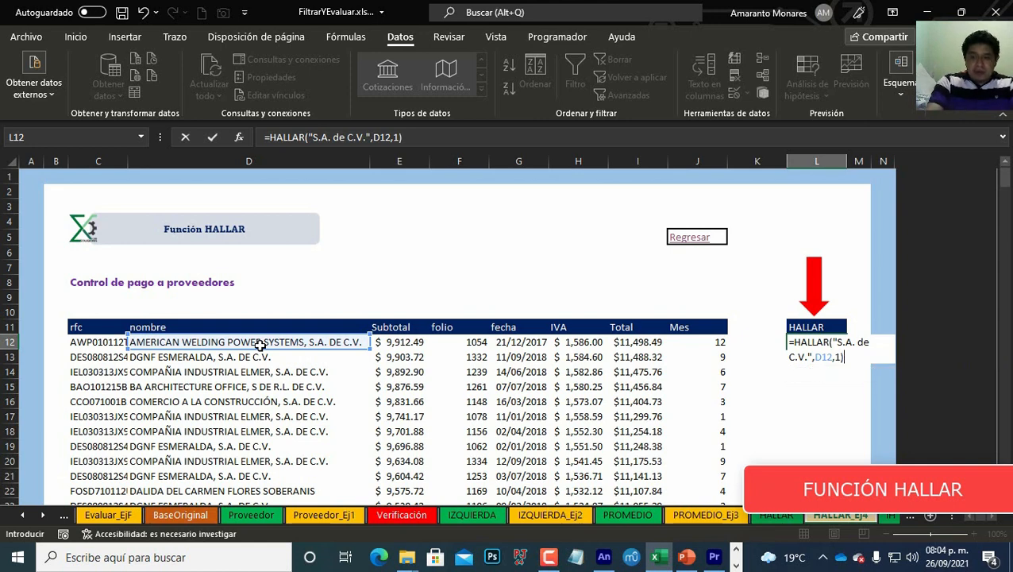
pyautogui.press('Return')
pyautogui.press('Up')
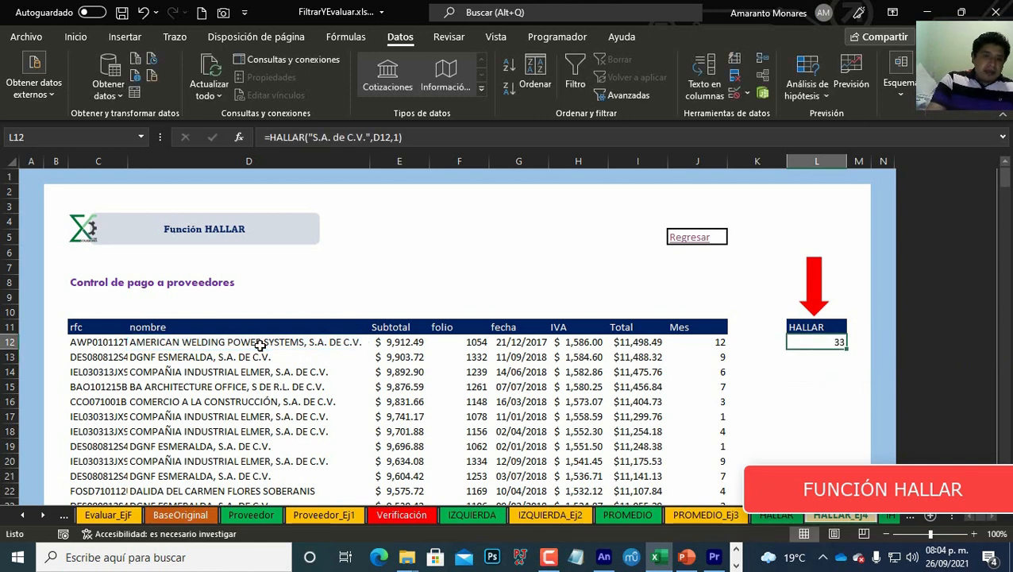
# Step: Edit the HALLAR formula so it searches the supplier name in D14 instead of D12
pyautogui.press('Left')
pyautogui.press('Left')
pyautogui.press('Left')
pyautogui.press('Left')
pyautogui.press('Left')
pyautogui.press('Left')
pyautogui.press('Left')
pyautogui.press('Left')
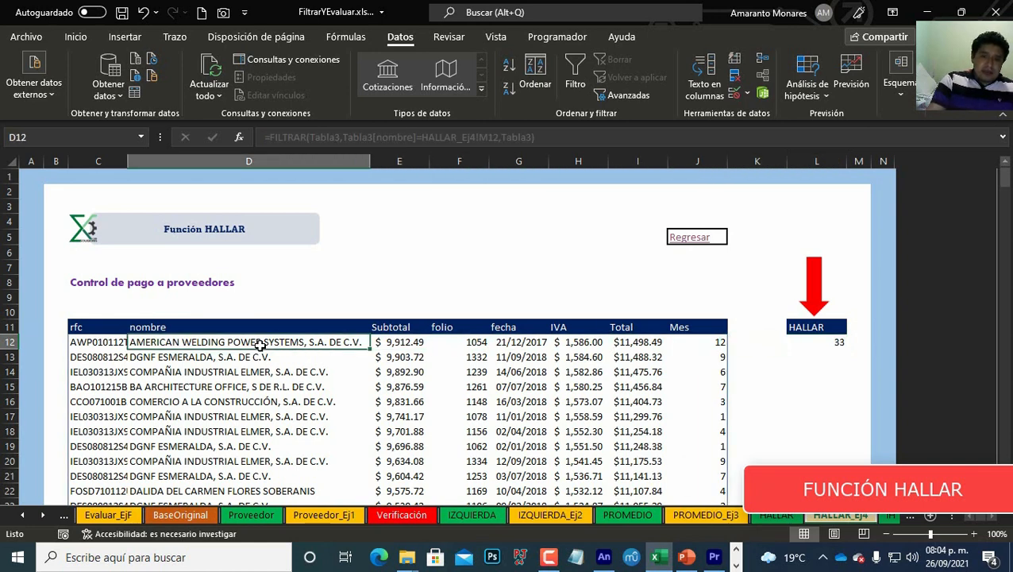
pyautogui.press('Right')
pyautogui.press('Right')
pyautogui.press('Right')
pyautogui.press('Right')
pyautogui.press('Right')
pyautogui.press('Right')
pyautogui.press('Right')
pyautogui.press('Right')
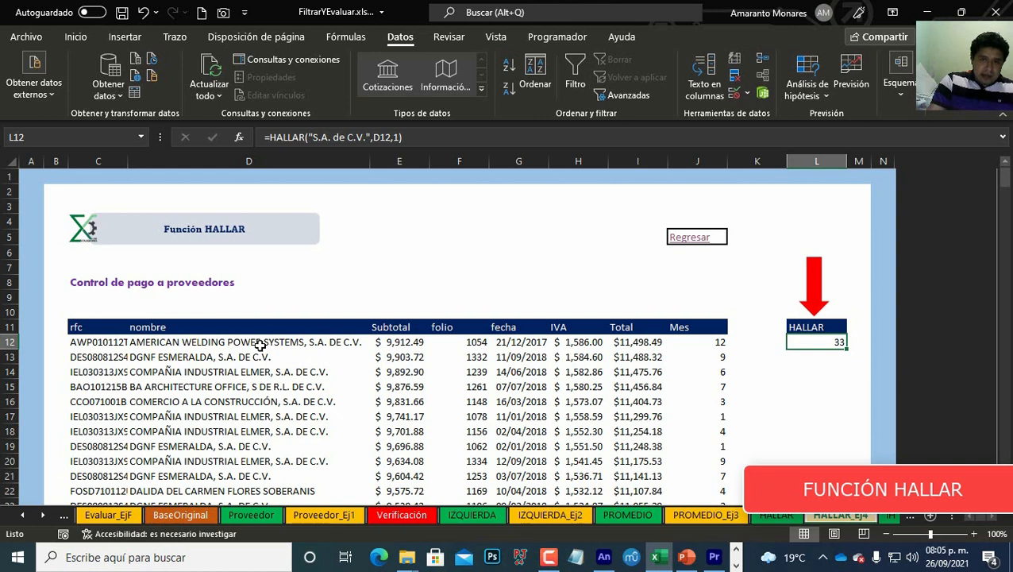
pyautogui.press('Down')
pyautogui.press('Down')
pyautogui.press('Up')
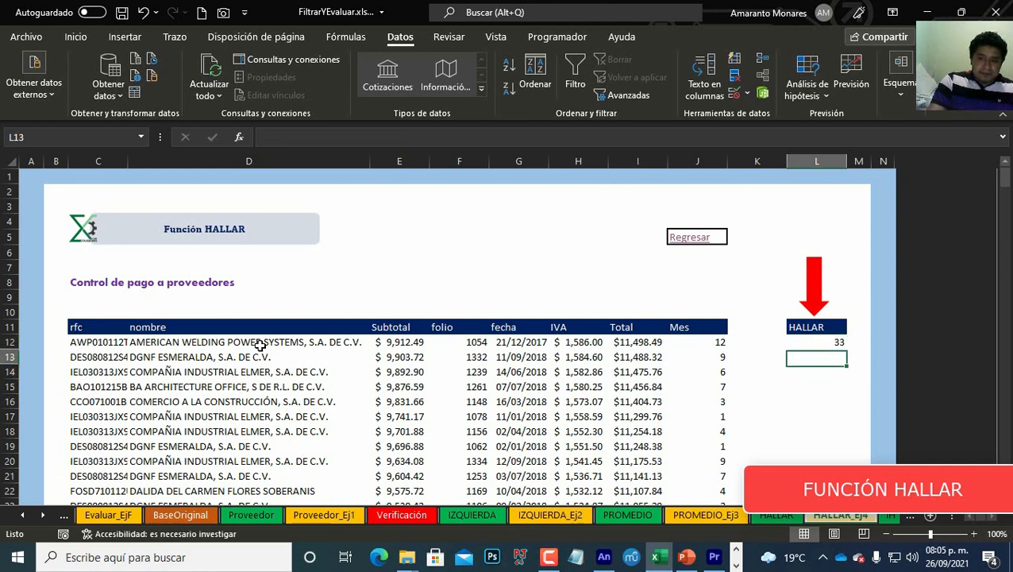
pyautogui.press('Up')
pyautogui.press('F2')
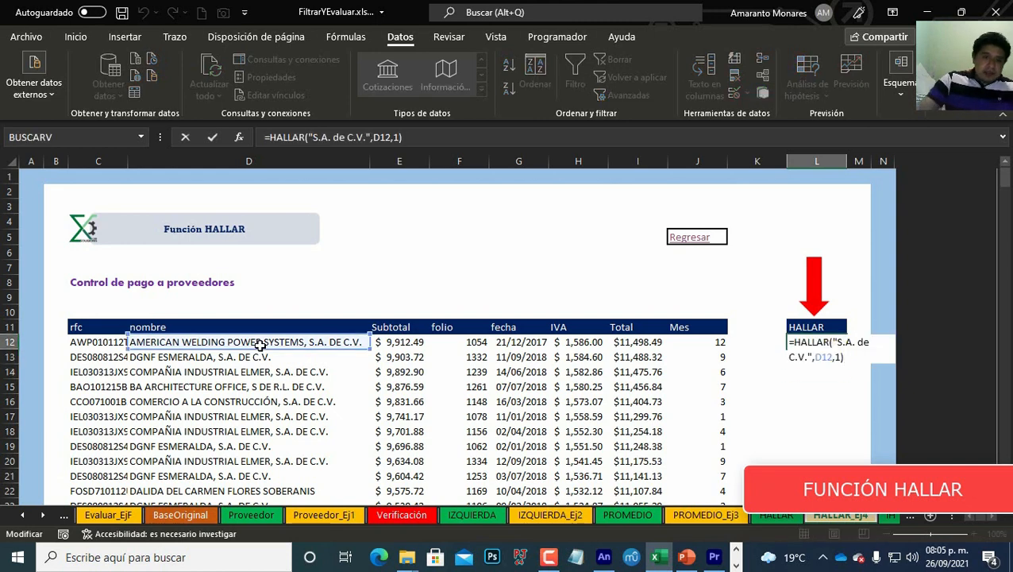
pyautogui.moveTo(267, 347); pyautogui.dragTo(312, 381)
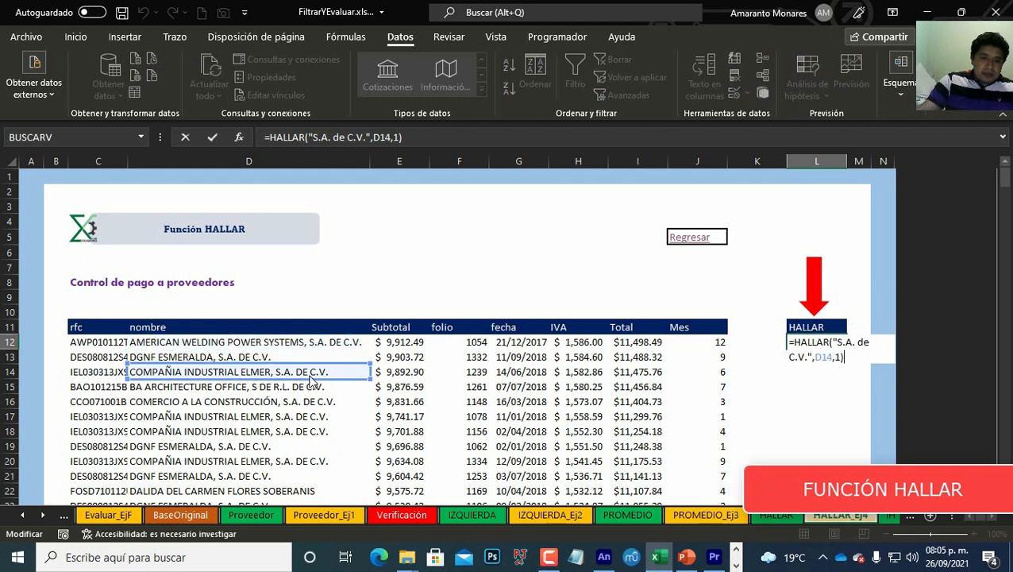
pyautogui.press('Return')
pyautogui.press('Up')
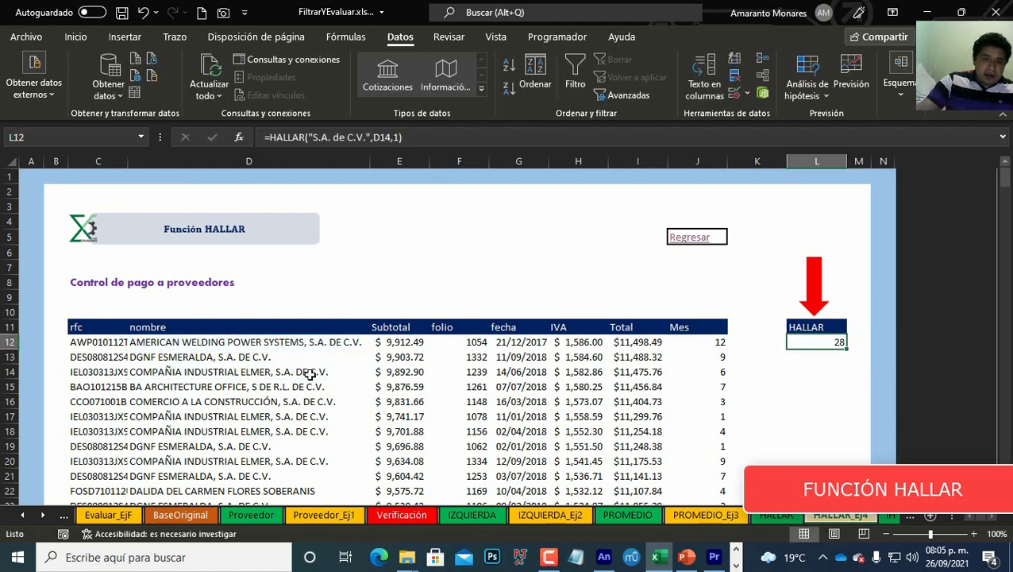
# Step: Edit the HALLAR formula in L12 so it searches the supplier name in D30 instead of D14
pyautogui.press('F2')
pyautogui.moveTo(310, 381); pyautogui.dragTo(313, 428)
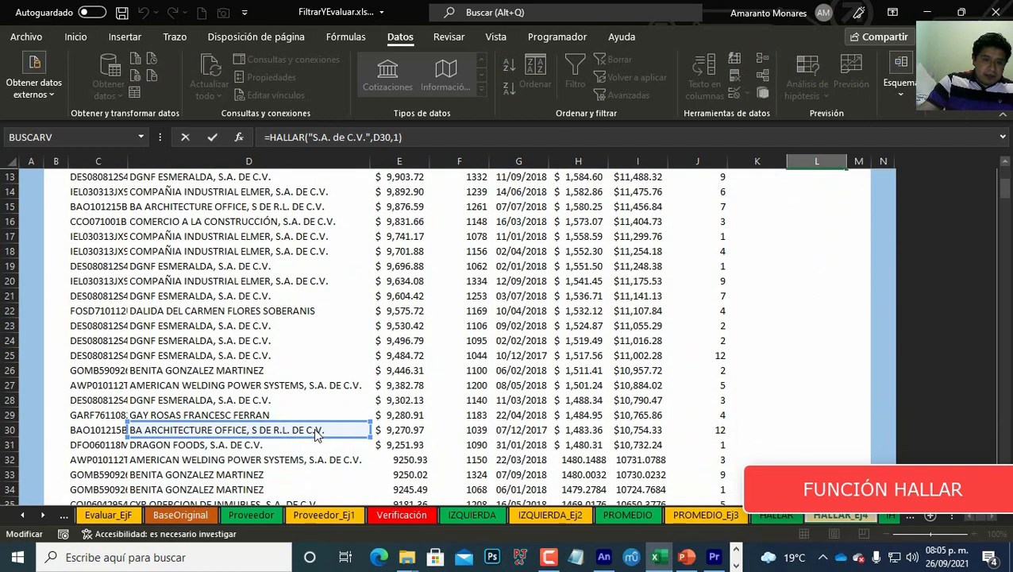
pyautogui.scroll(4, 660, 429)
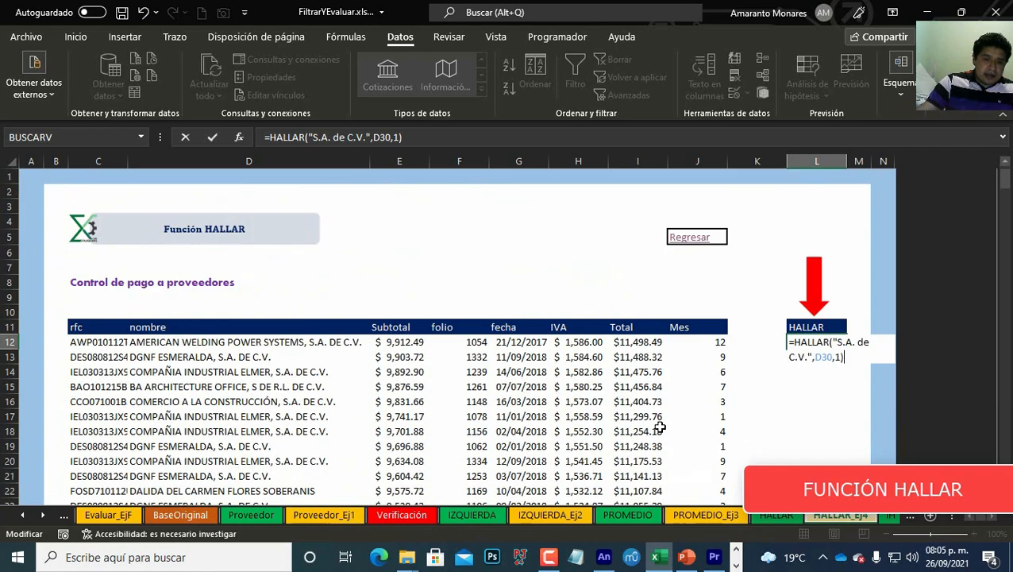
pyautogui.scroll(-3, 660, 427)
pyautogui.scroll(3, 657, 426)
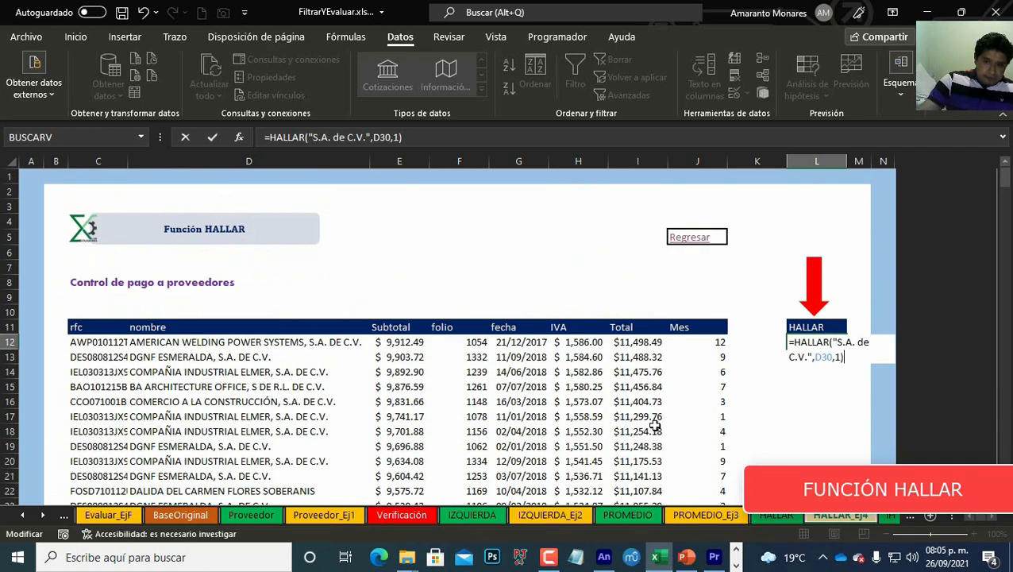
pyautogui.hotkey('ctrl', 'Return')
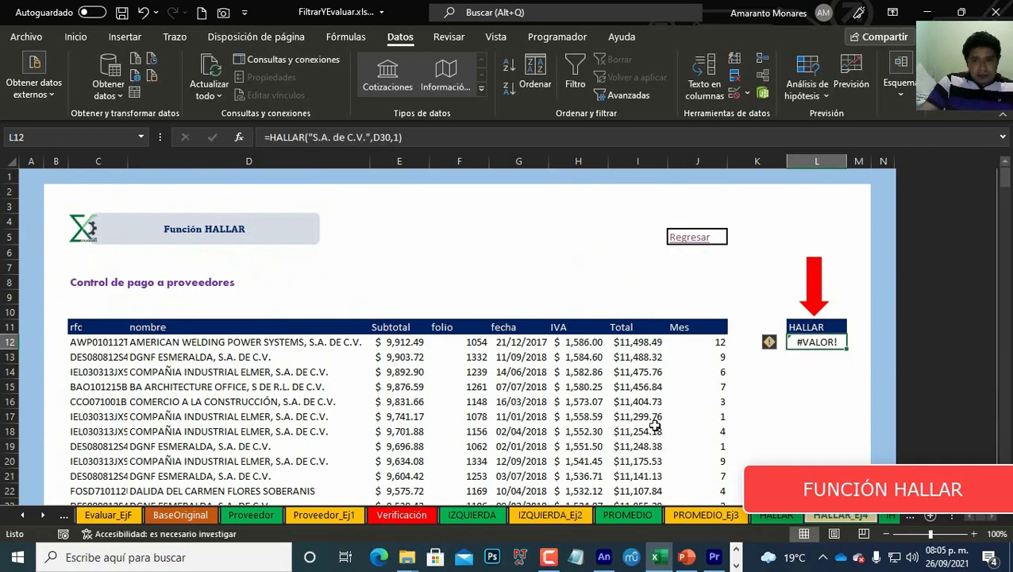
pyautogui.scroll(-4, 823, 414)
pyautogui.scroll(4, 824, 416)
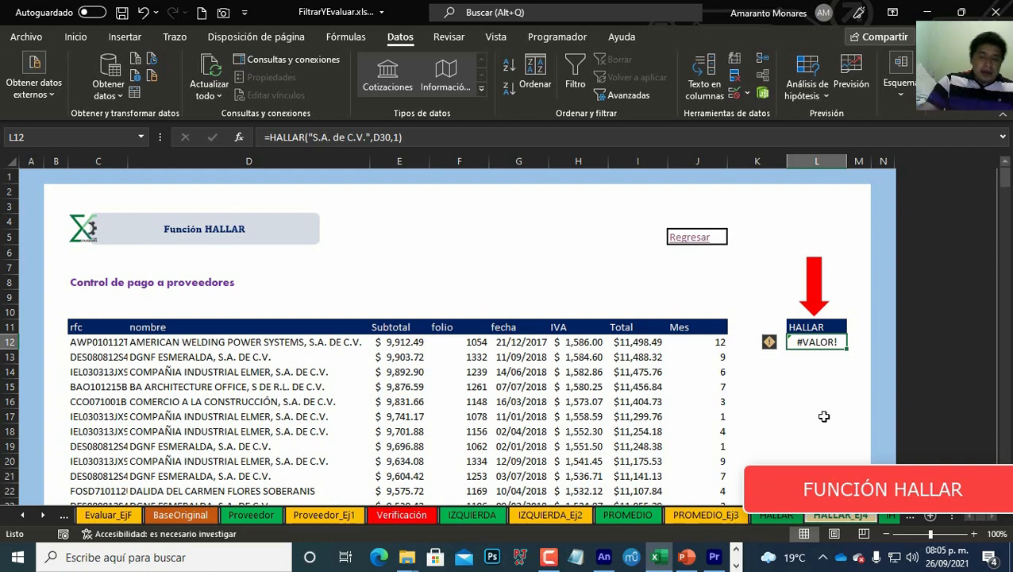
pyautogui.scroll(-4, 803, 398)
pyautogui.scroll(4, 804, 400)
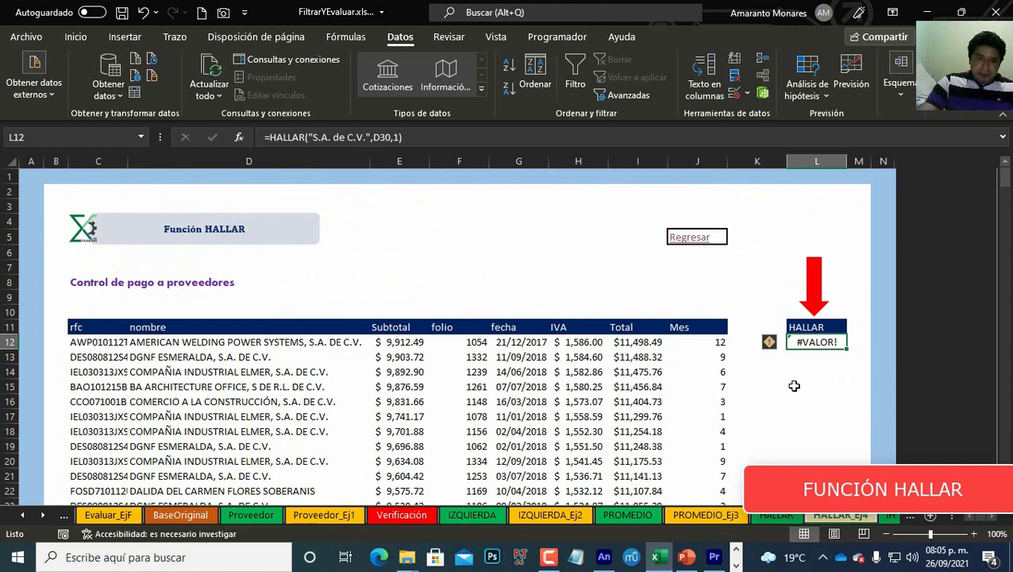
# Step: Open the IZQUIERDA and HALLAR dynamic-array exercise from the menu and select the first cell under the IZQUIERDA header
pyautogui.click(266, 342)
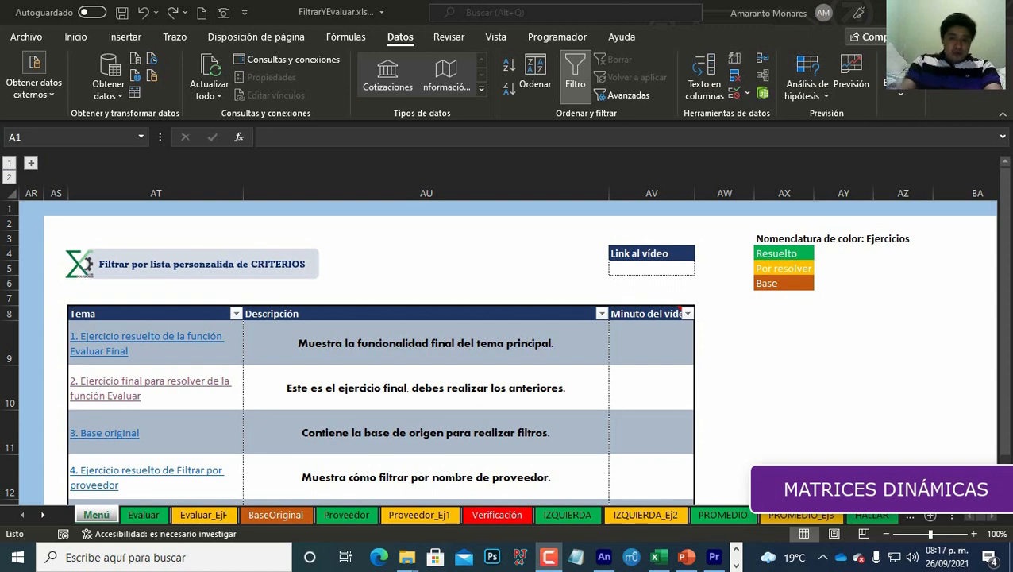
pyautogui.scroll(-6, 78, 435)
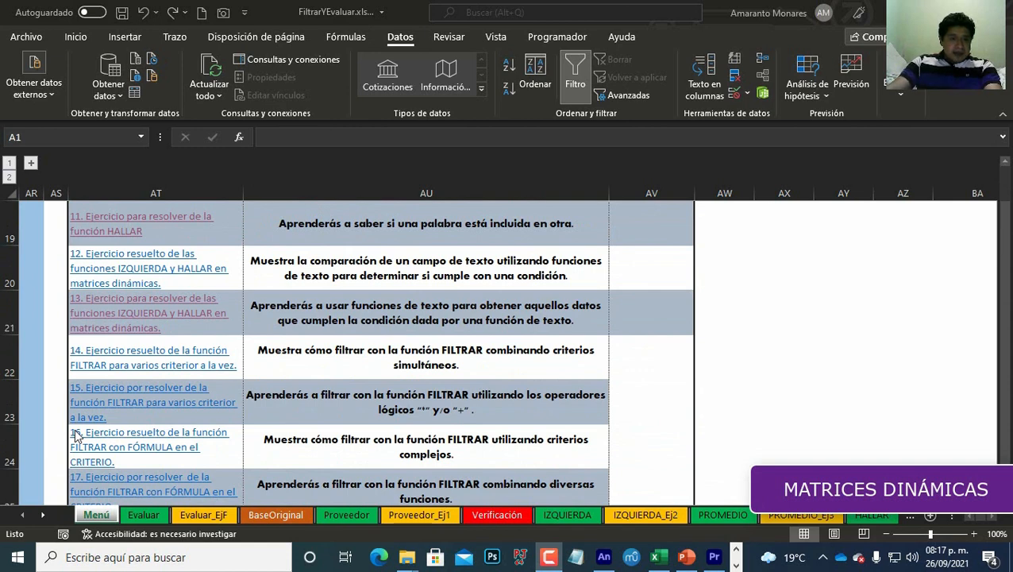
pyautogui.click(151, 317)
pyautogui.click(765, 341)
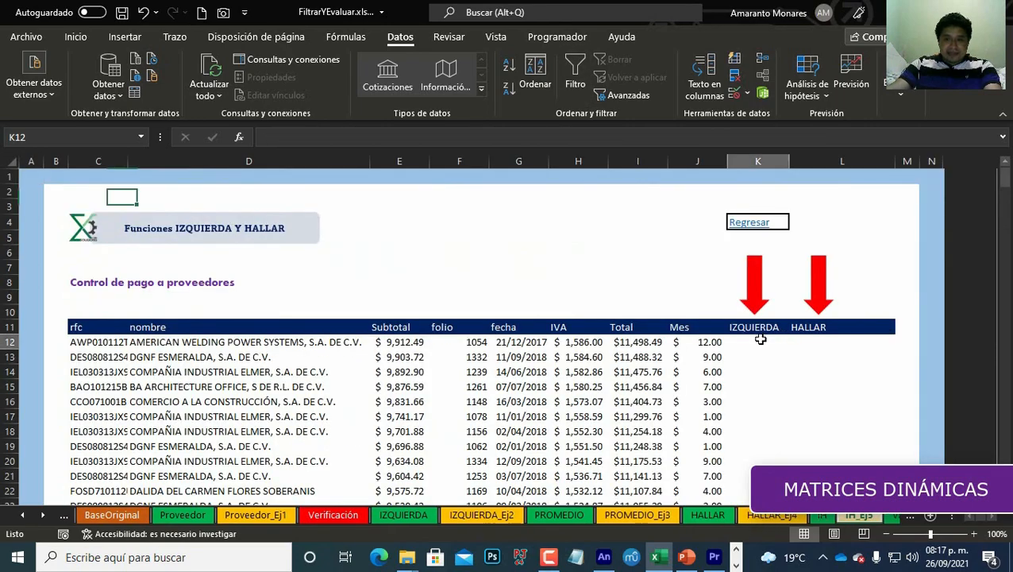
# Step: Enter =IZQUIERDA(C12,1)="A" to test whether the first RFC starts with the letter A
pyautogui.scroll(-5, 787, 397)
pyautogui.scroll(-20, 787, 398)
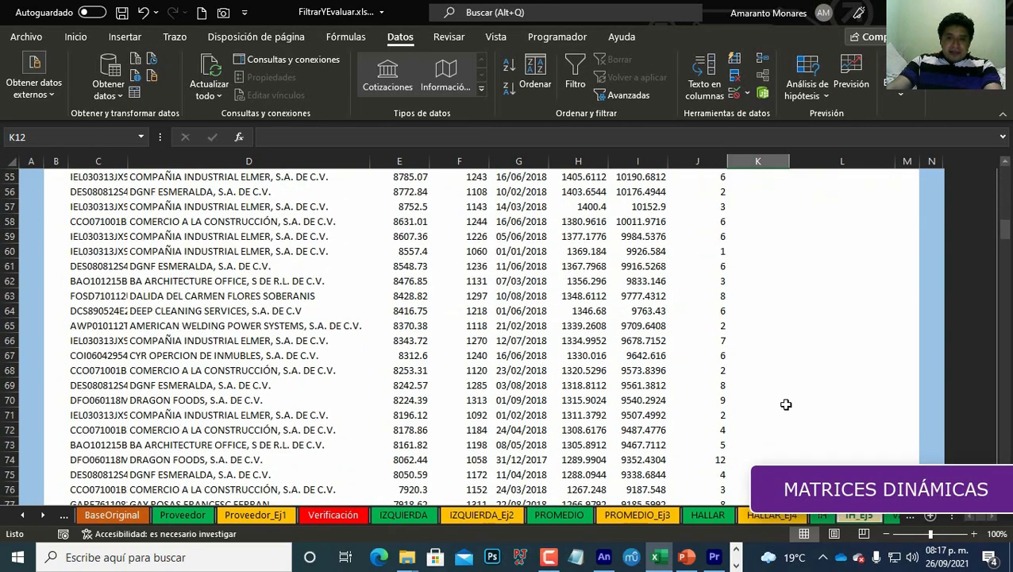
pyautogui.scroll(17, 785, 407)
pyautogui.scroll(8, 785, 406)
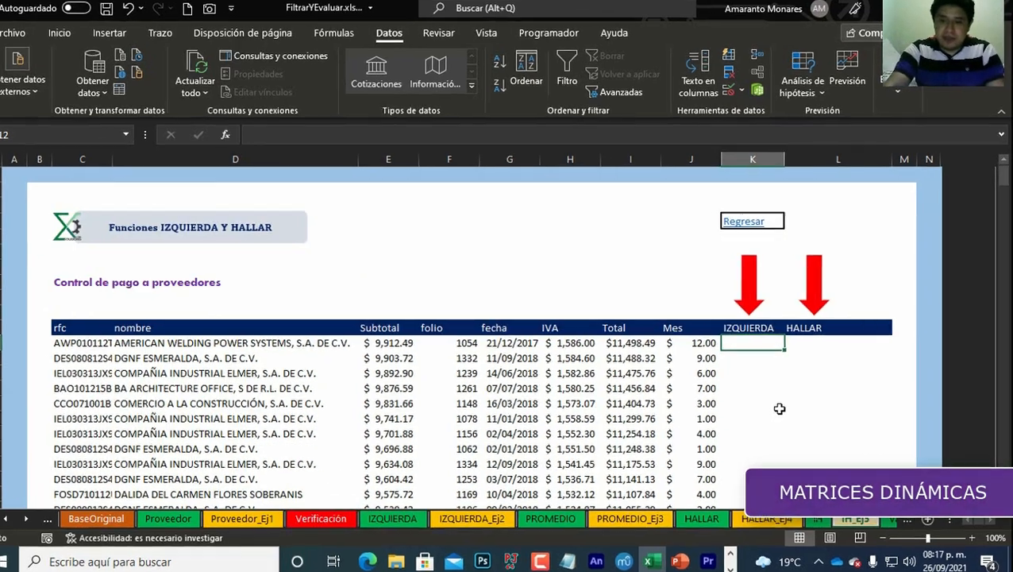
pyautogui.write('=')
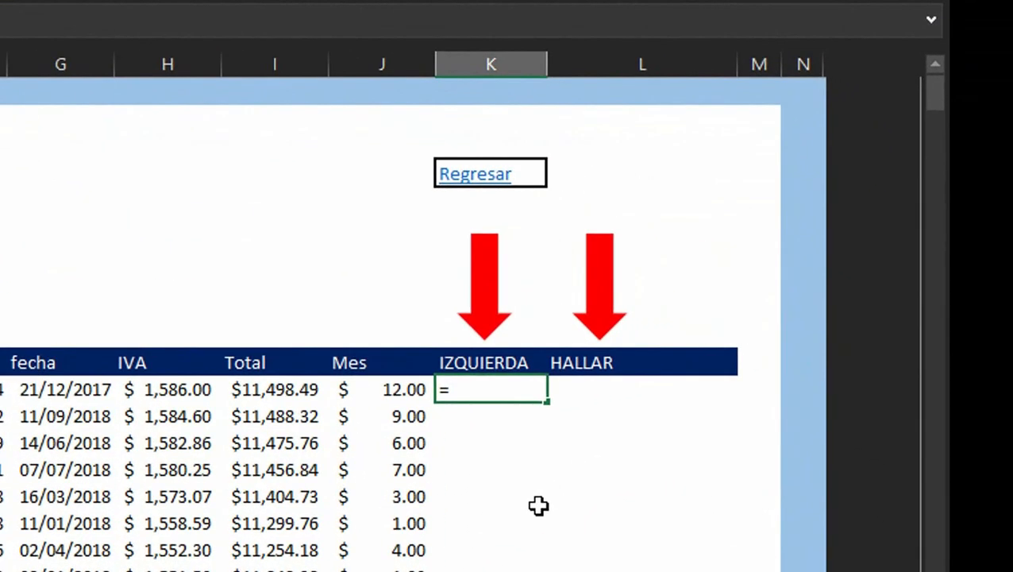
pyautogui.write('IZQUIERDA(')
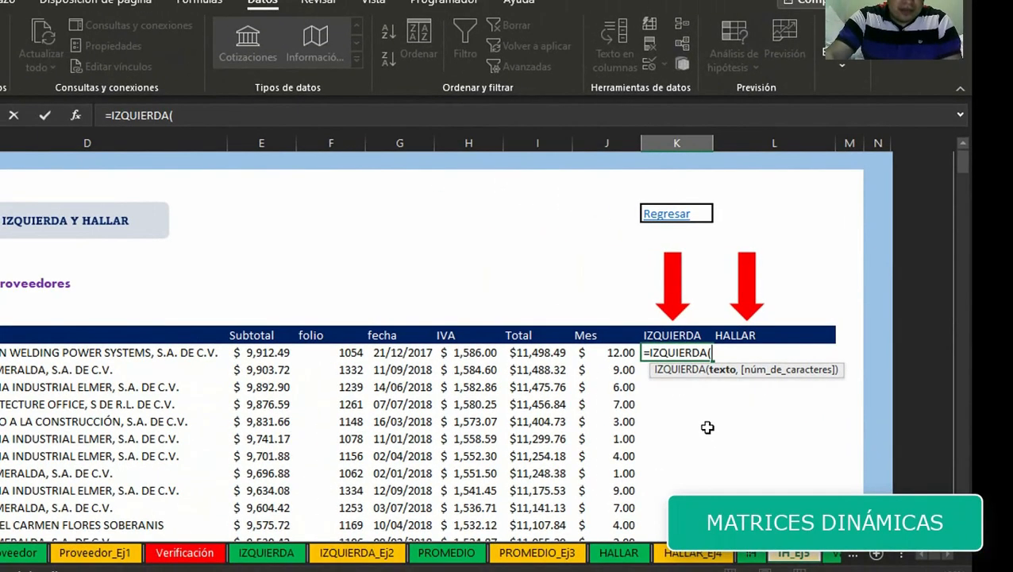
pyautogui.press('Left')
pyautogui.press('Left')
pyautogui.press('Left')
pyautogui.press('Left')
pyautogui.press('Left')
pyautogui.press('Left')
pyautogui.press('Left')
pyautogui.press('Left')
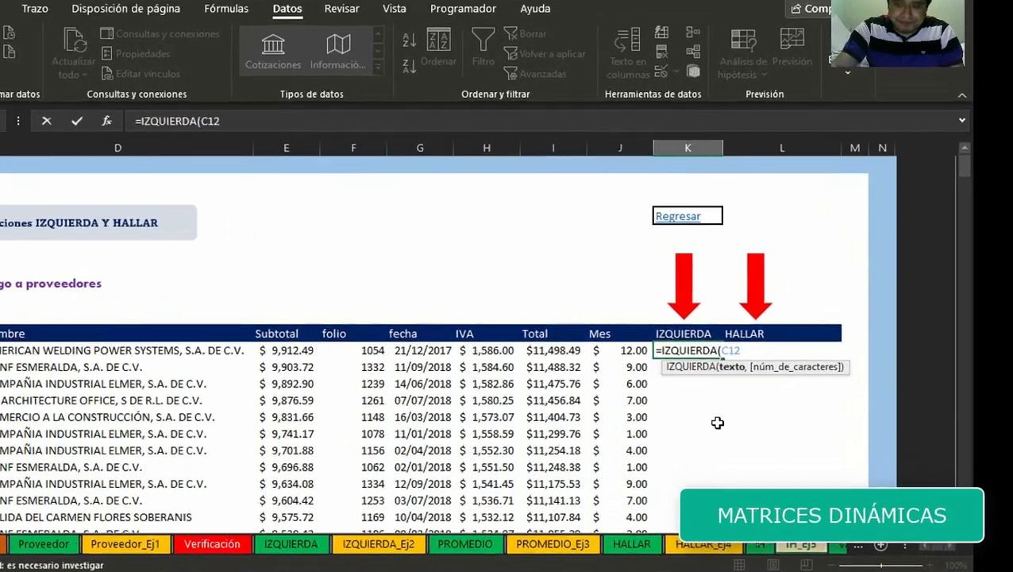
pyautogui.write(',1')
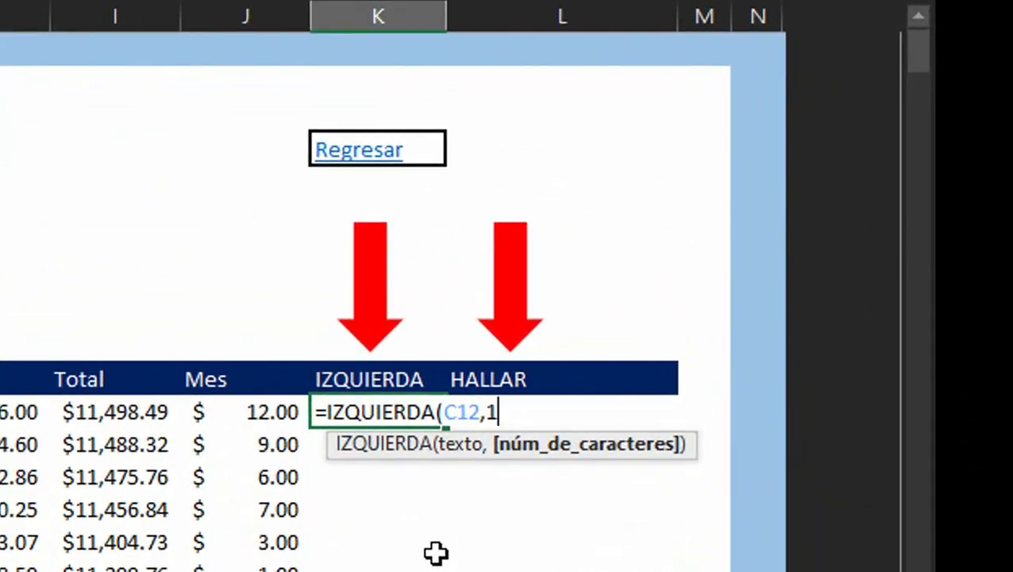
pyautogui.write(')')
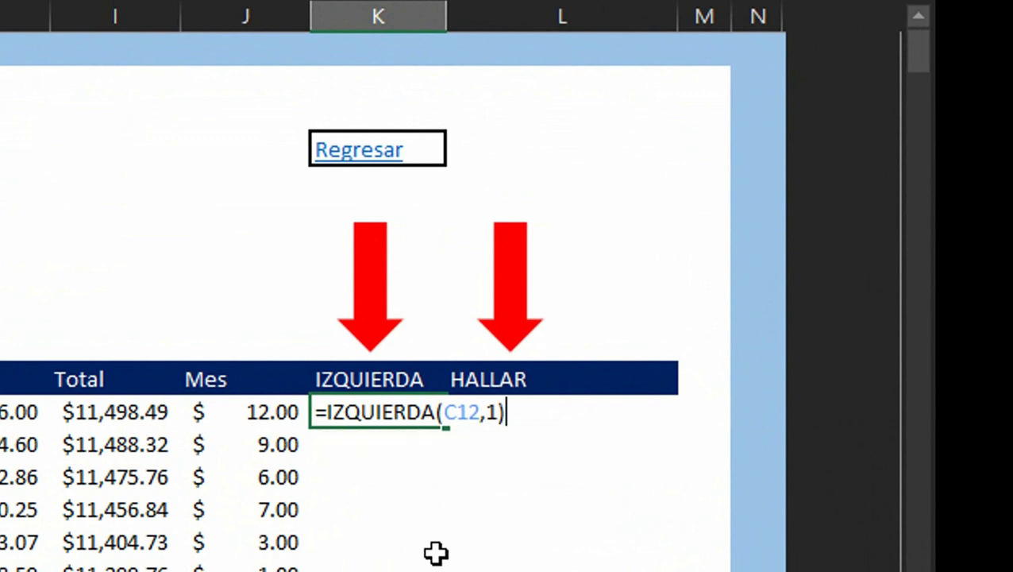
pyautogui.write('="a')
pyautogui.press('BackSpace')
pyautogui.write('a')
pyautogui.press('BackSpace')
pyautogui.write('A"')
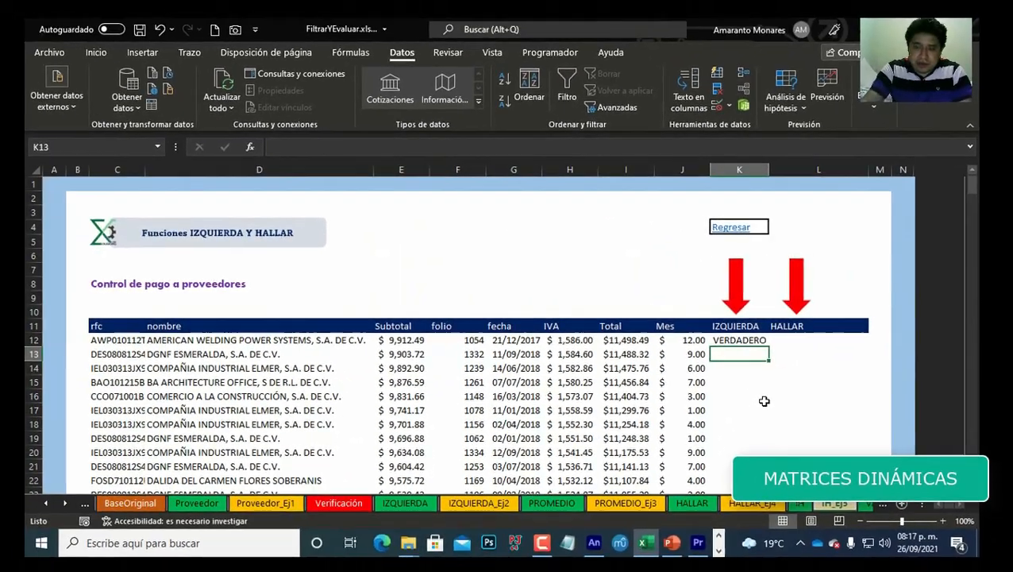
pyautogui.hotkey('ctrl', 'Return')
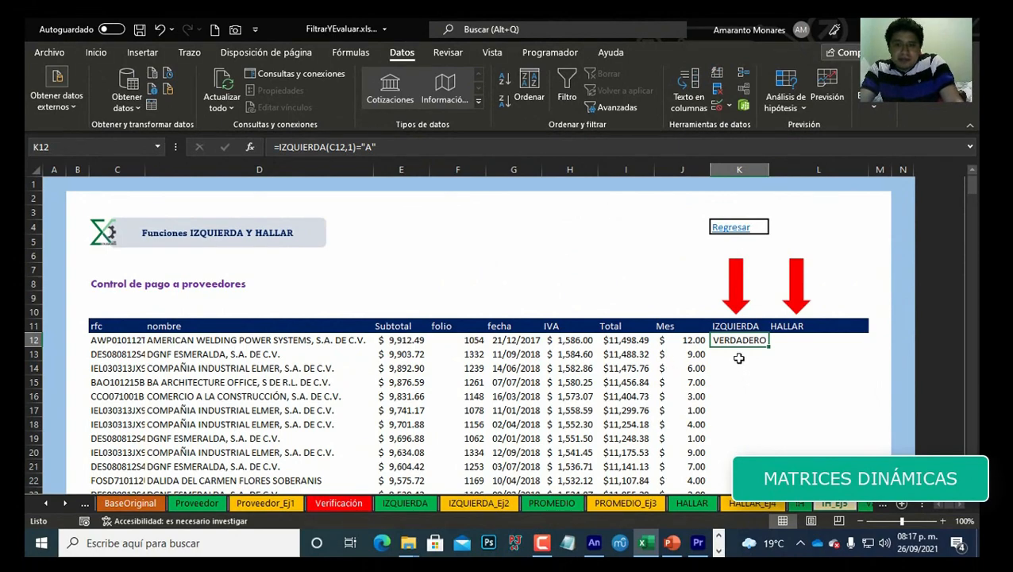
# Step: Change the IZQUIERDA formula's text reference to the range C12:C340 so it spills down the whole column
pyautogui.scroll(-5, 738, 359)
pyautogui.scroll(5, 737, 356)
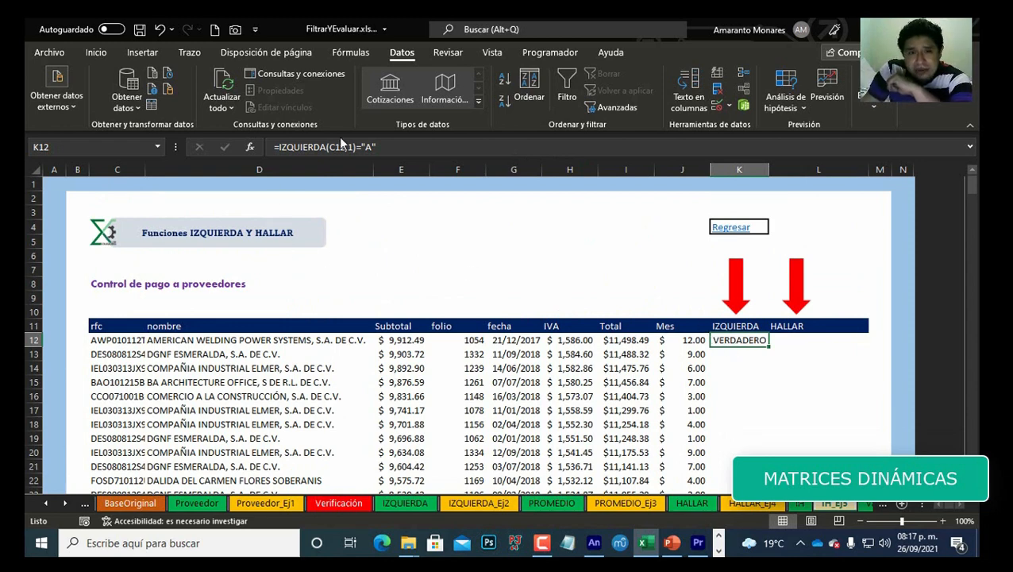
pyautogui.click(345, 147)
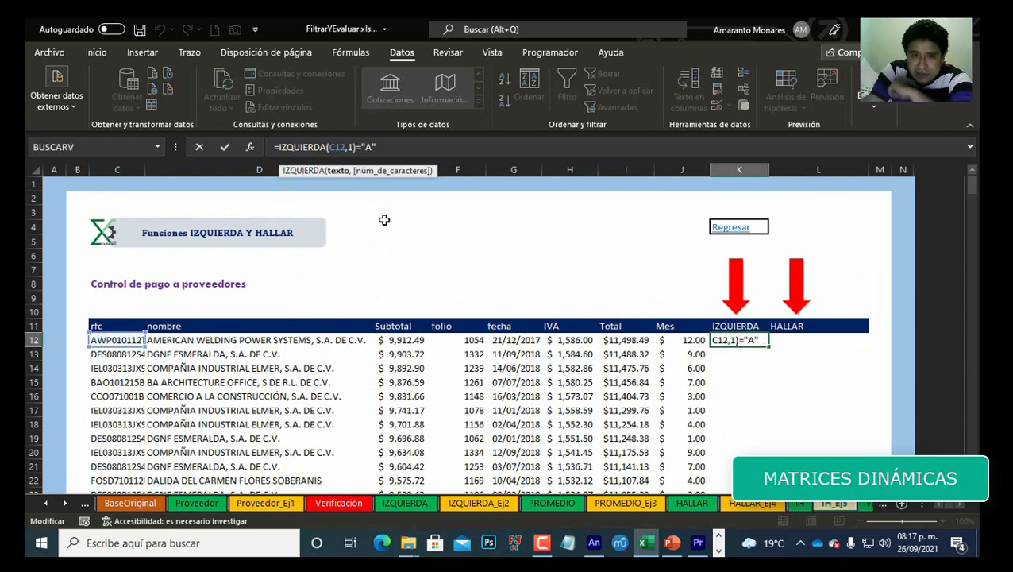
pyautogui.press('BackSpace')
pyautogui.press('BackSpace')
pyautogui.press('BackSpace')
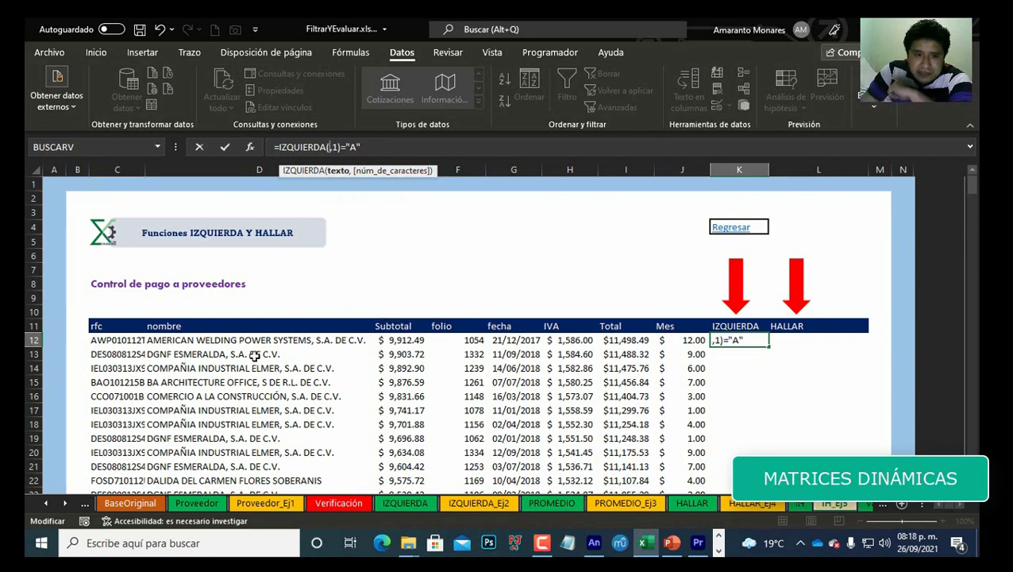
pyautogui.click(147, 340)
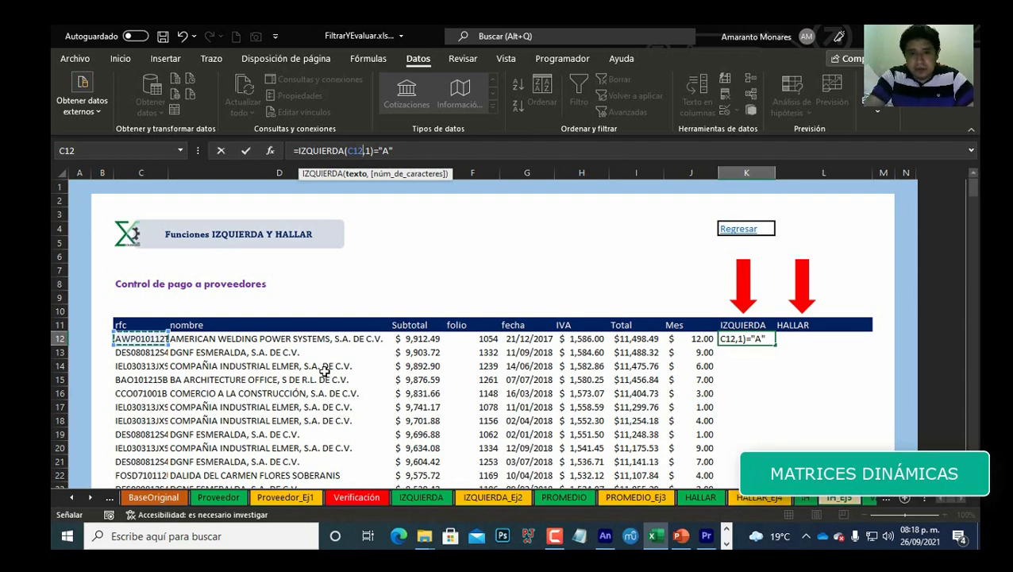
pyautogui.hotkey('ctrl', 'shift', 'Down')
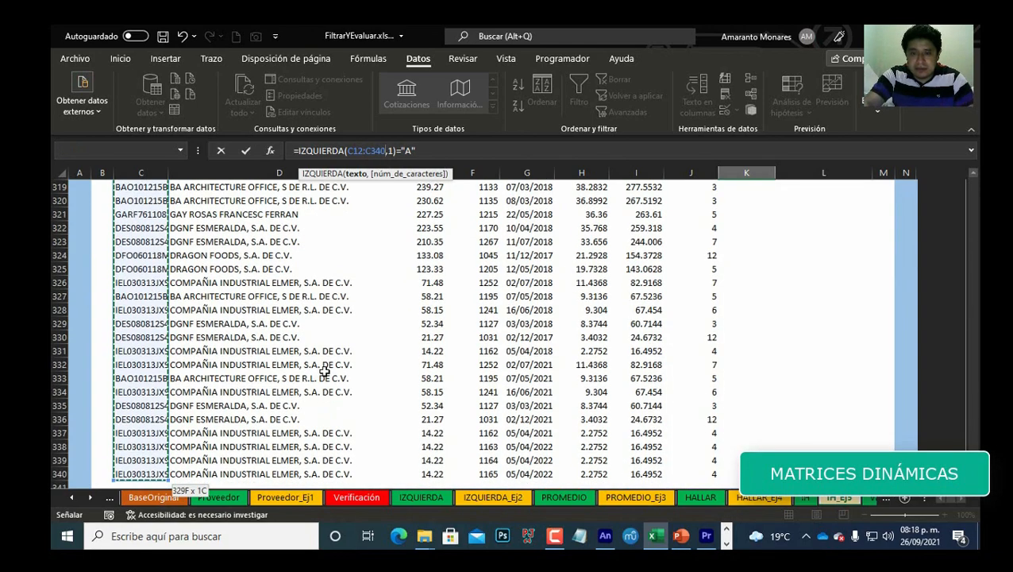
pyautogui.press('Return')
# Step: Browse the spilled IZQUIERDA results down column K against the RFC values
pyautogui.press('Up')
pyautogui.press('Up')
pyautogui.press('Down')
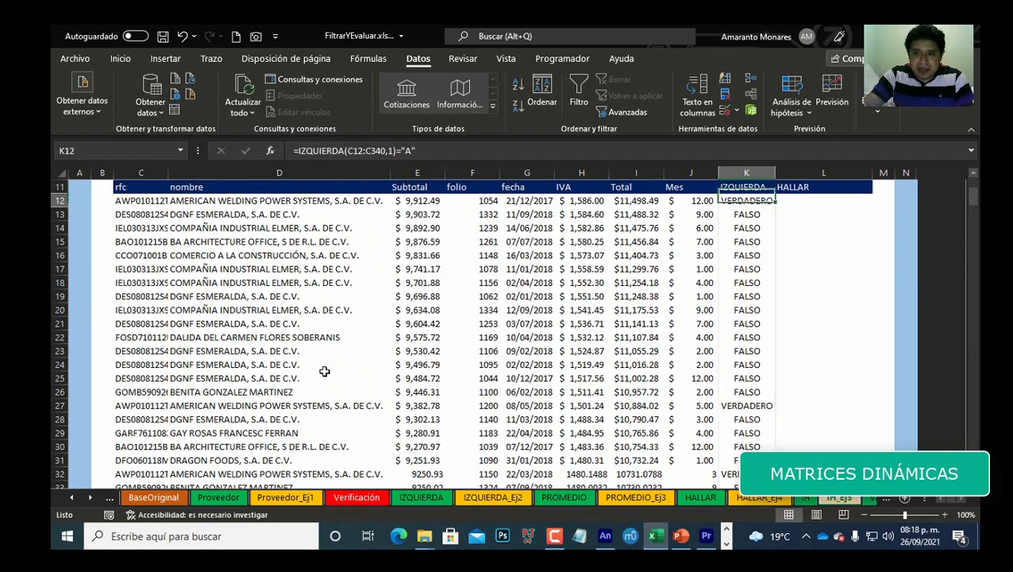
pyautogui.hotkey('ctrl', 'Down')
pyautogui.press('Down')
pyautogui.hotkey('ctrl', 'Up')
pyautogui.hotkey('ctrl', 'Up')
pyautogui.press('Down')
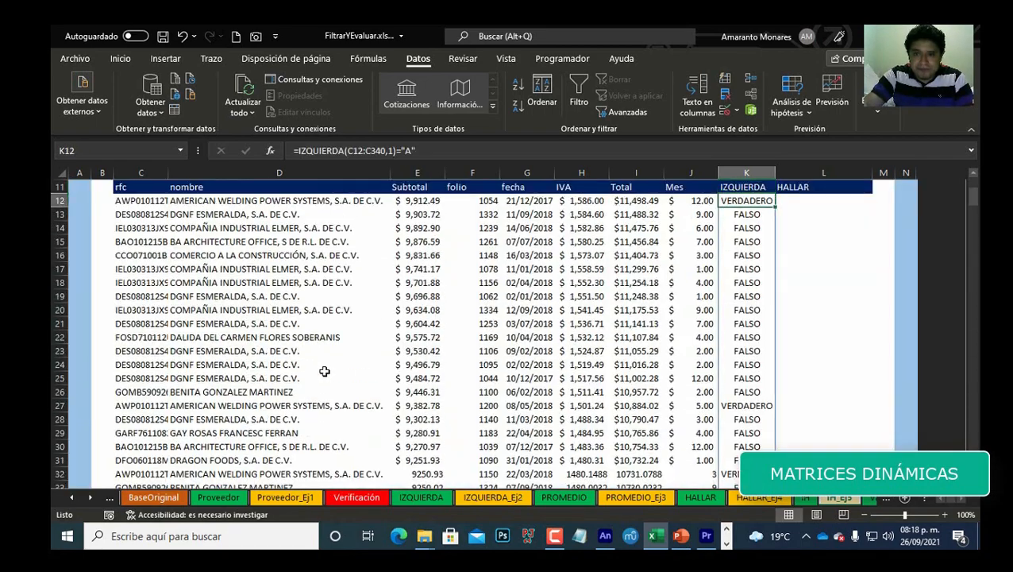
pyautogui.hotkey('ctrl', 'Down')
pyautogui.hotkey('ctrl', 'Up')
pyautogui.press('Down')
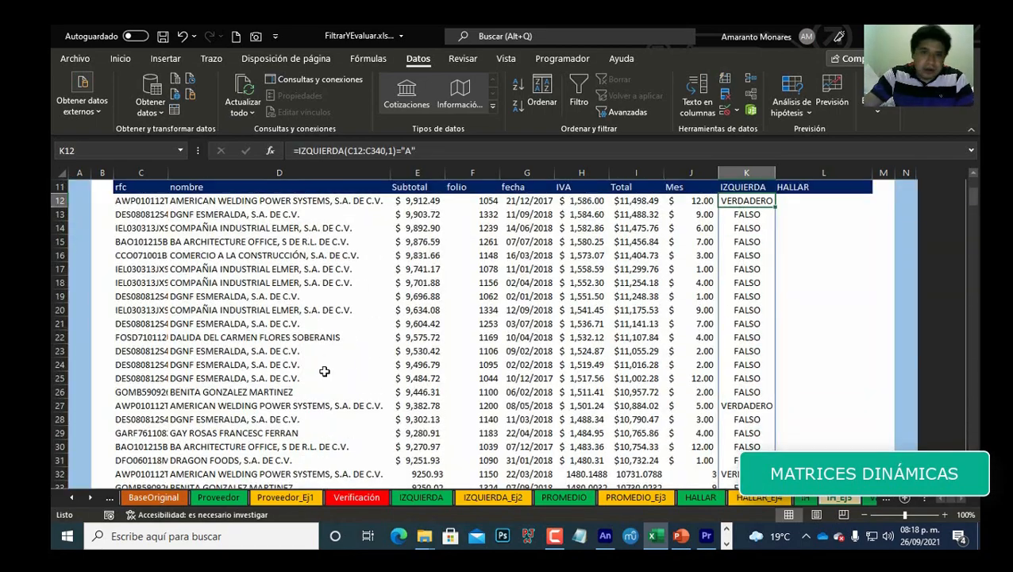
pyautogui.scroll(3, 621, 316)
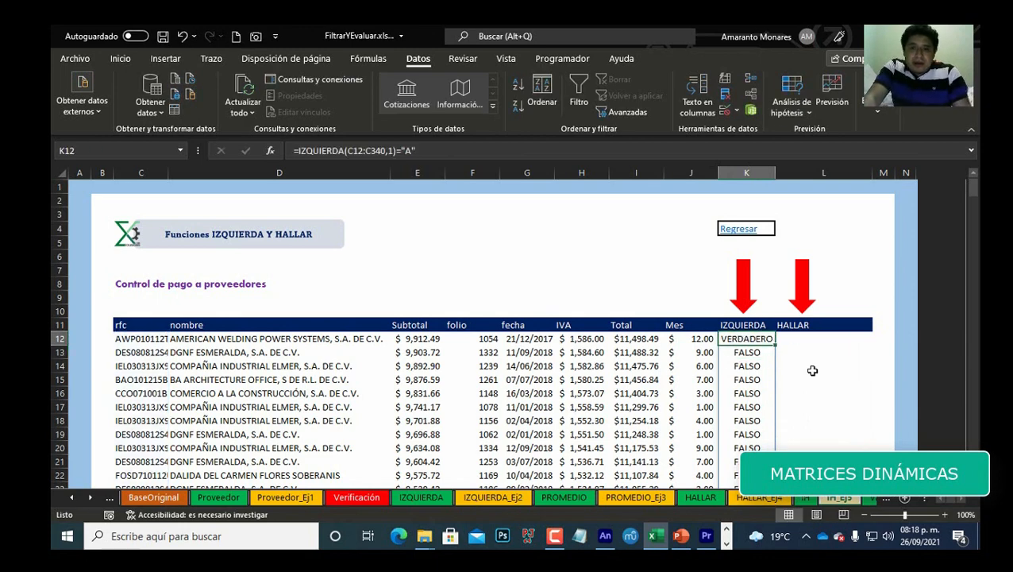
pyautogui.press('Left')
pyautogui.press('Left')
pyautogui.press('Left')
pyautogui.press('Left')
pyautogui.press('Left')
pyautogui.press('Left')
pyautogui.press('Left')
pyautogui.press('Left')
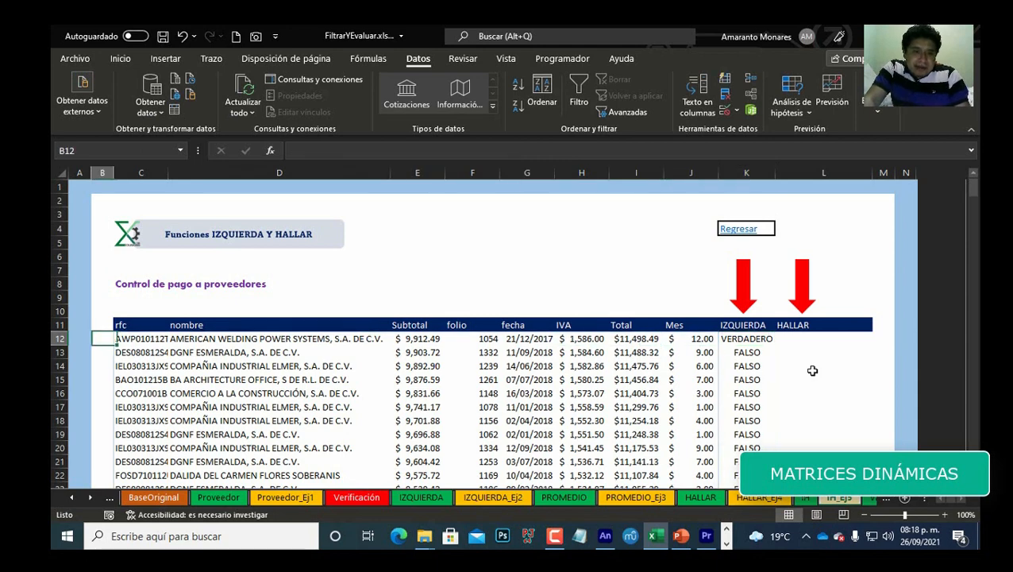
pyautogui.press('Right')
pyautogui.press('Right')
pyautogui.press('Right')
pyautogui.press('Right')
pyautogui.press('Right')
pyautogui.press('Right')
pyautogui.press('Right')
pyautogui.press('Right')
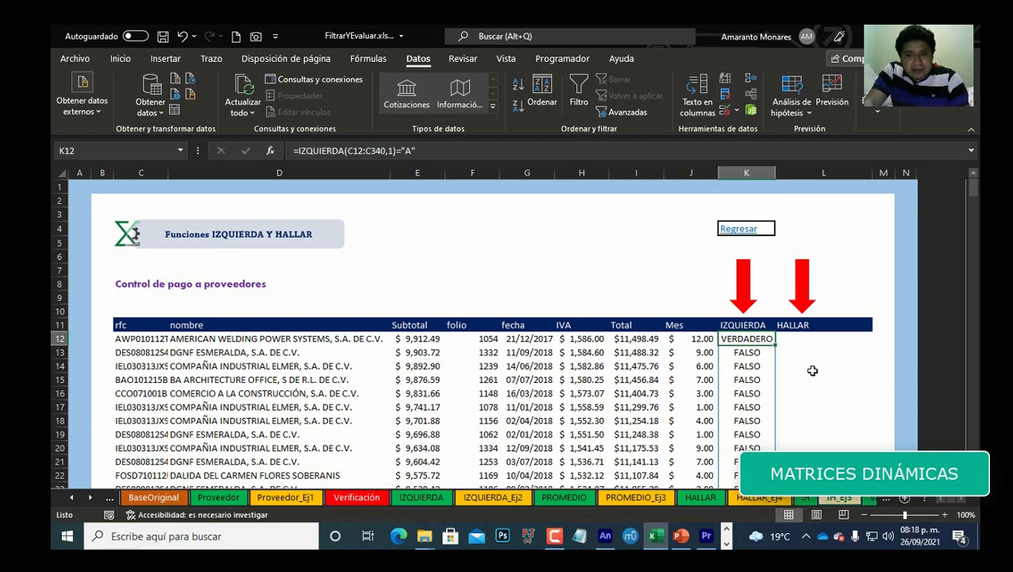
pyautogui.press('Down')
pyautogui.press('Down')
pyautogui.press('Down')
pyautogui.press('Down')
pyautogui.press('Down')
pyautogui.press('Down')
pyautogui.press('Down')
pyautogui.press('Down')
pyautogui.press('Down')
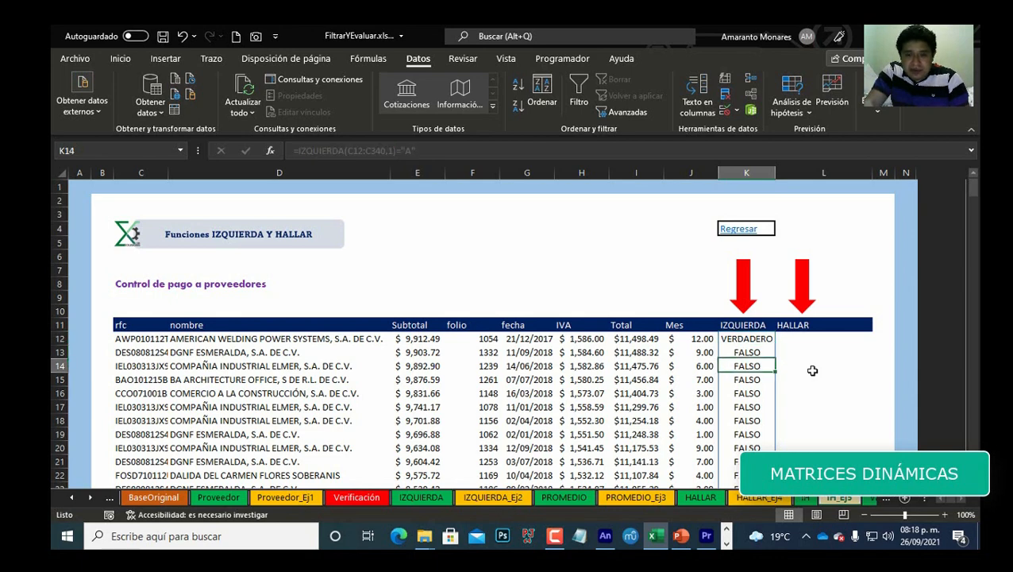
pyautogui.press('Down')
pyautogui.press('Down')
pyautogui.press('Down')
pyautogui.press('Down')
pyautogui.press('Down')
pyautogui.press('Down')
pyautogui.press('Down')
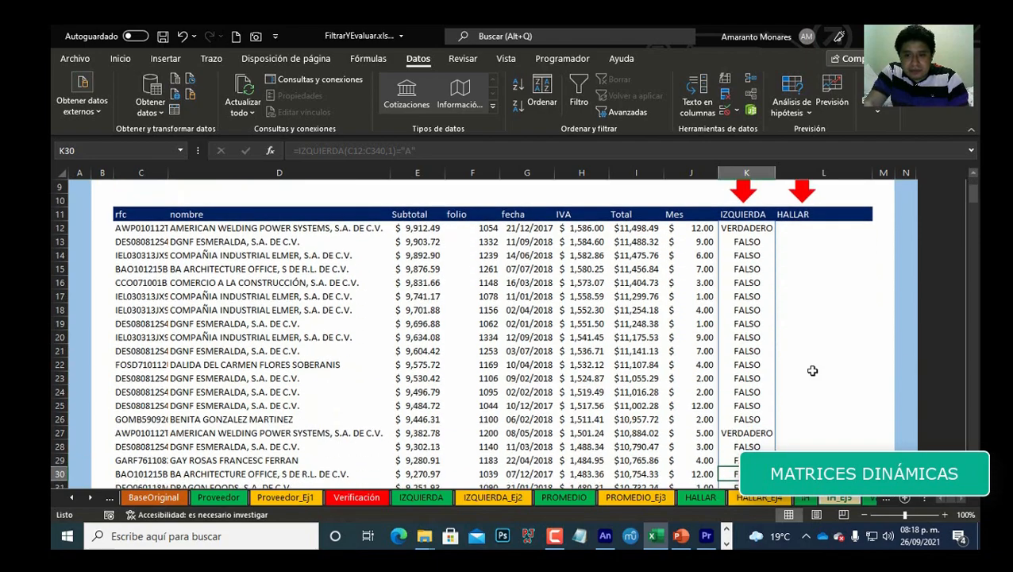
pyautogui.hotkey('ctrl', 'Down')
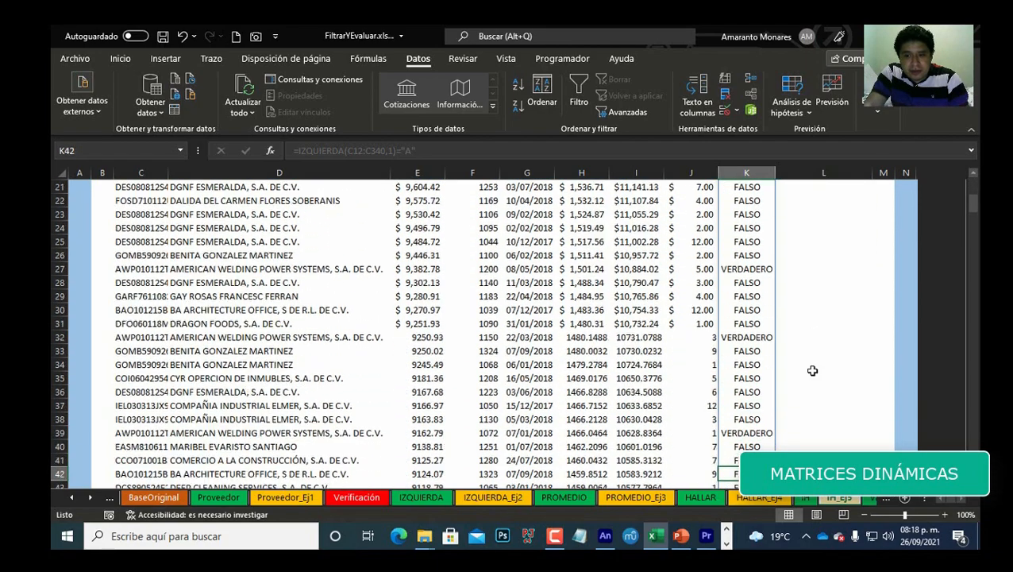
pyautogui.hotkey('ctrl', 'Up')
pyautogui.press('Down')
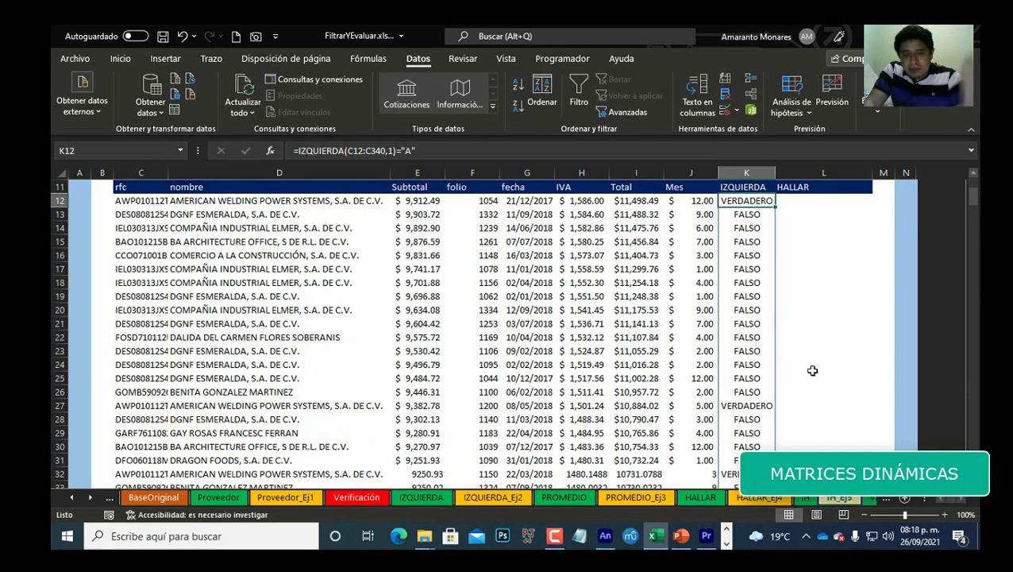
pyautogui.press('Up')
pyautogui.press('Down')
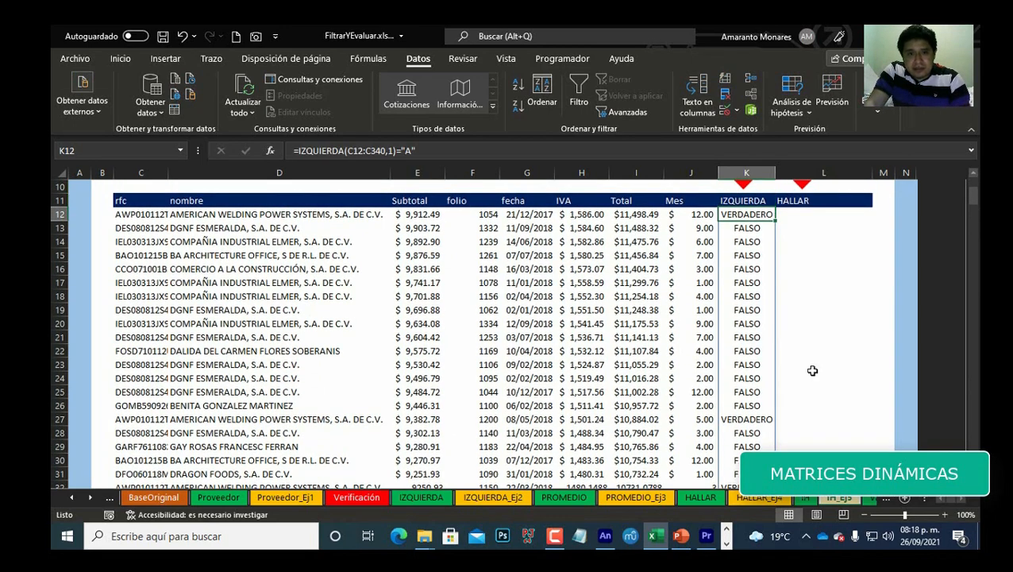
pyautogui.scroll(2, 782, 368)
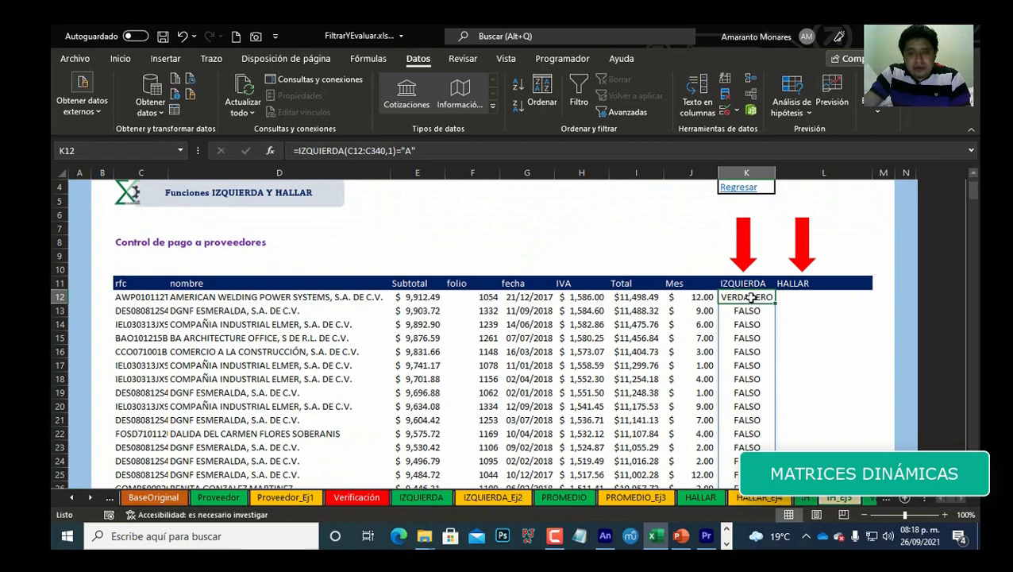
# Step: Scroll to the end of the IZQUIERDA spill range in column K and return to the first result cell
pyautogui.scroll(-14, 753, 306)
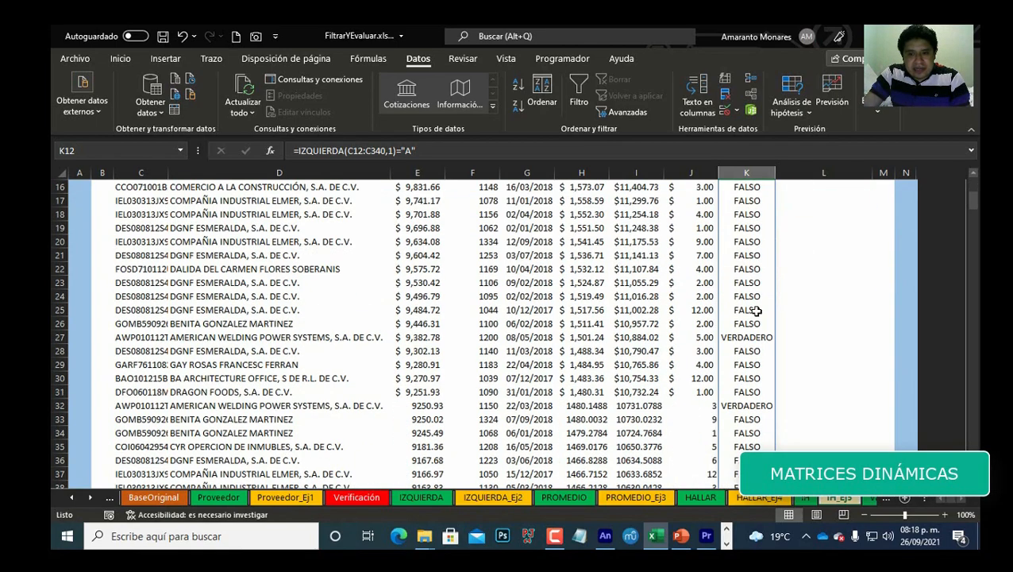
pyautogui.scroll(-20, 756, 311)
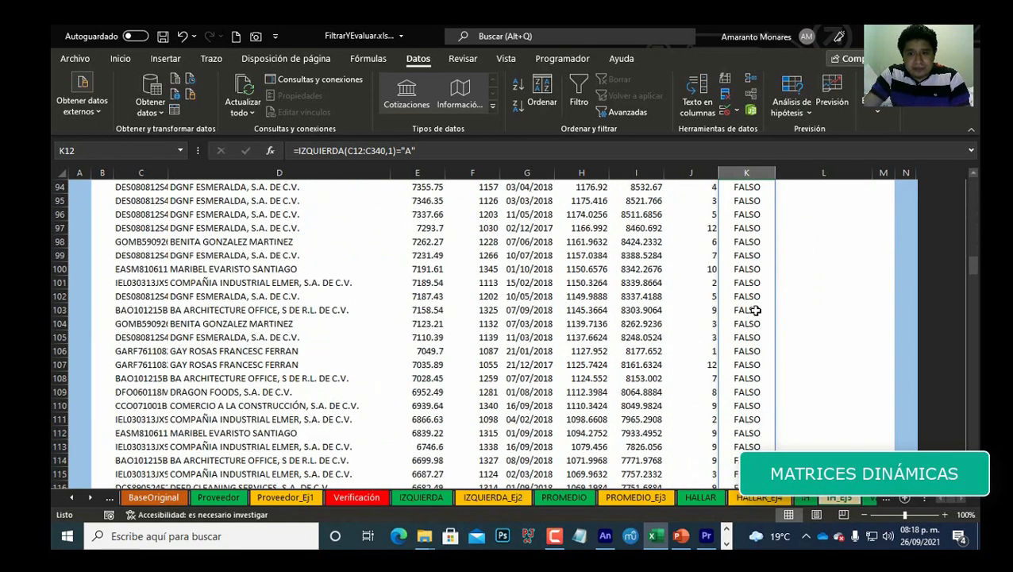
pyautogui.scroll(-20, 757, 311)
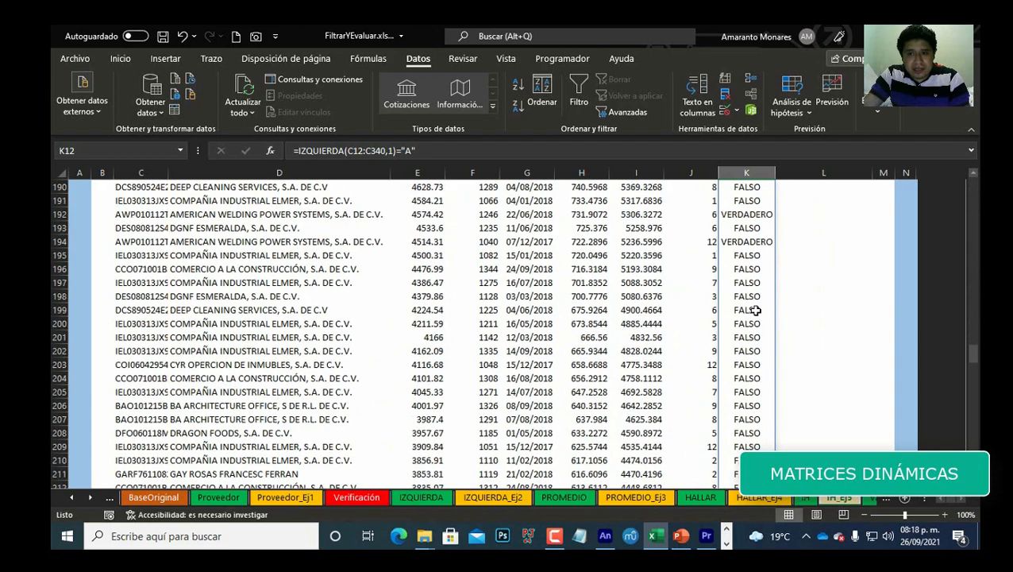
pyautogui.scroll(-10, 756, 311)
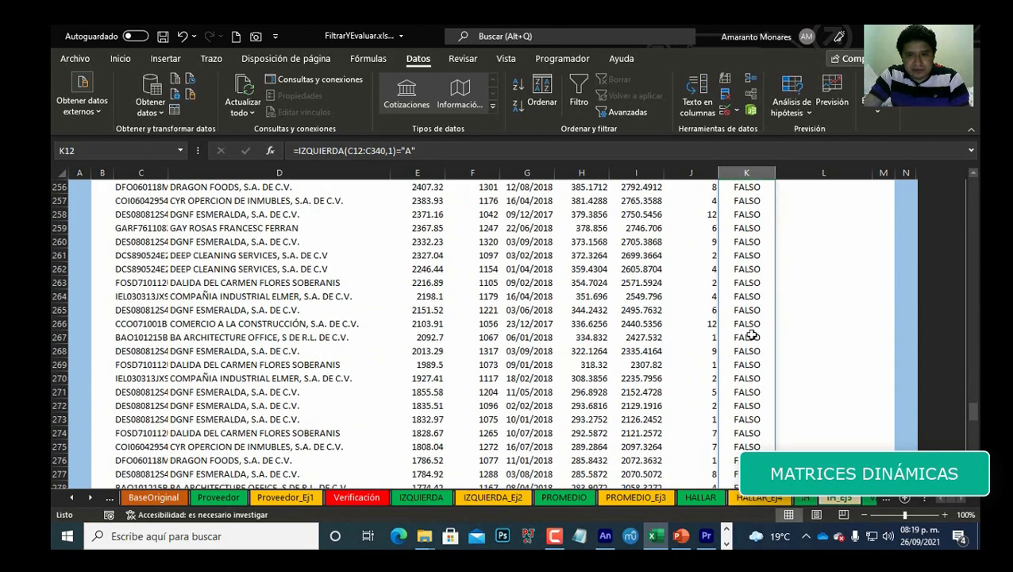
pyautogui.click(752, 340)
pyautogui.scroll(-5, 755, 349)
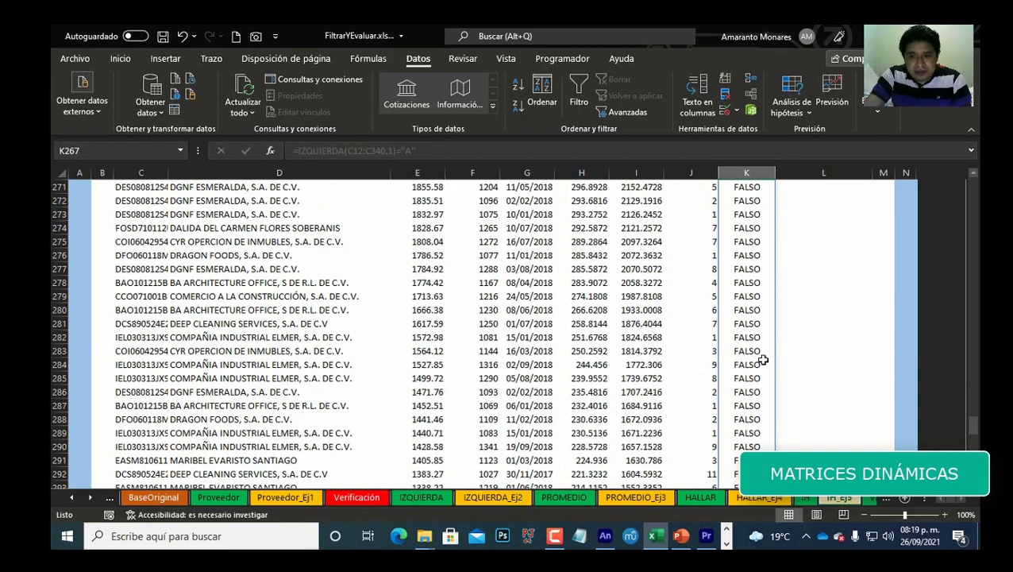
pyautogui.hotkey('ctrl', 'Down')
pyautogui.press('Down')
pyautogui.press('Up')
pyautogui.hotkey('ctrl', 'Up')
pyautogui.press('Down')
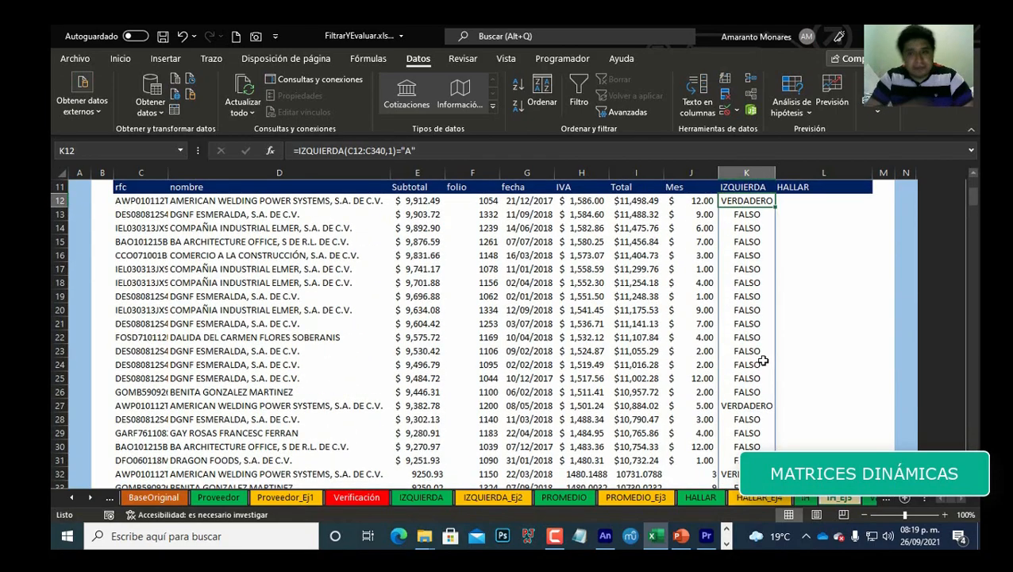
pyautogui.scroll(2, 833, 357)
# Step: Enter =HALLAR("S.A. de C.V.",D12,1) in the first cell under the HALLAR header to locate the text in the first supplier name
pyautogui.click(826, 284)
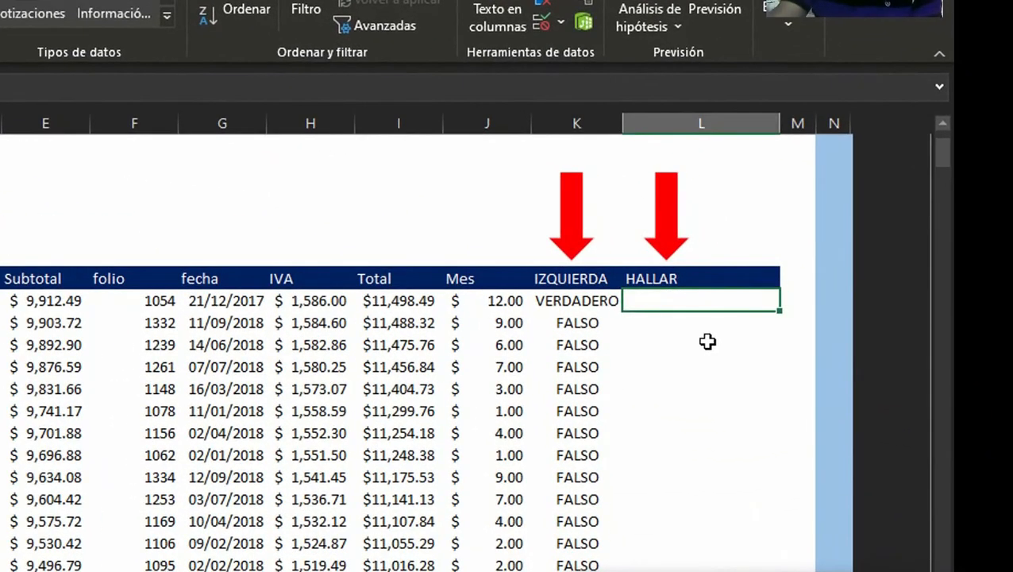
pyautogui.write('=ha')
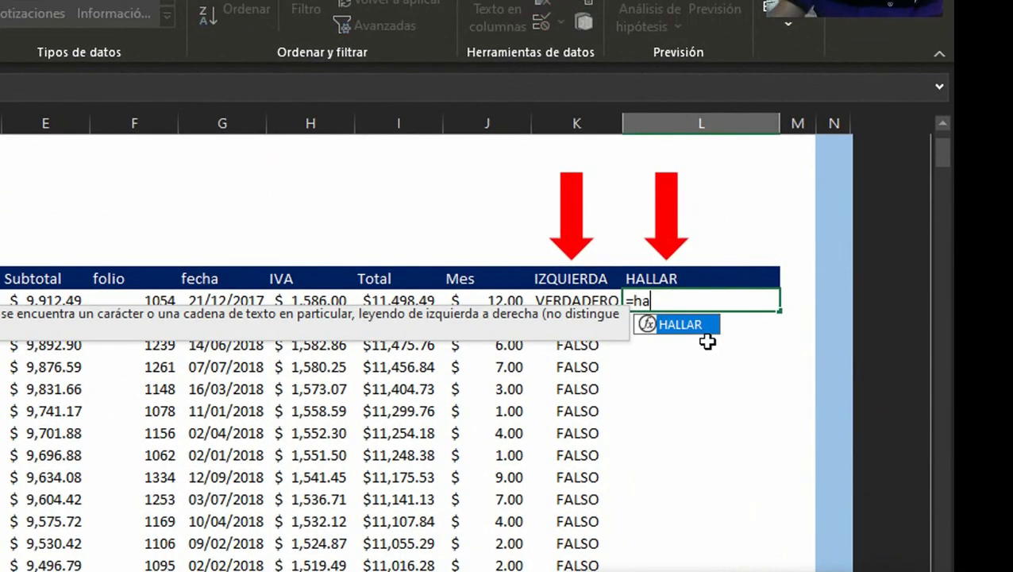
pyautogui.press('Tab')
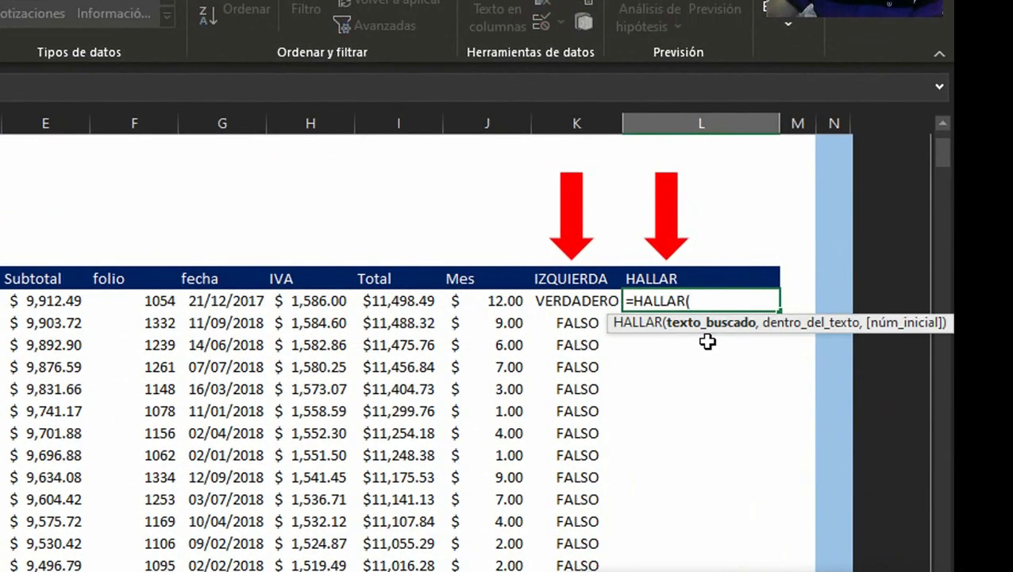
pyautogui.write('"')
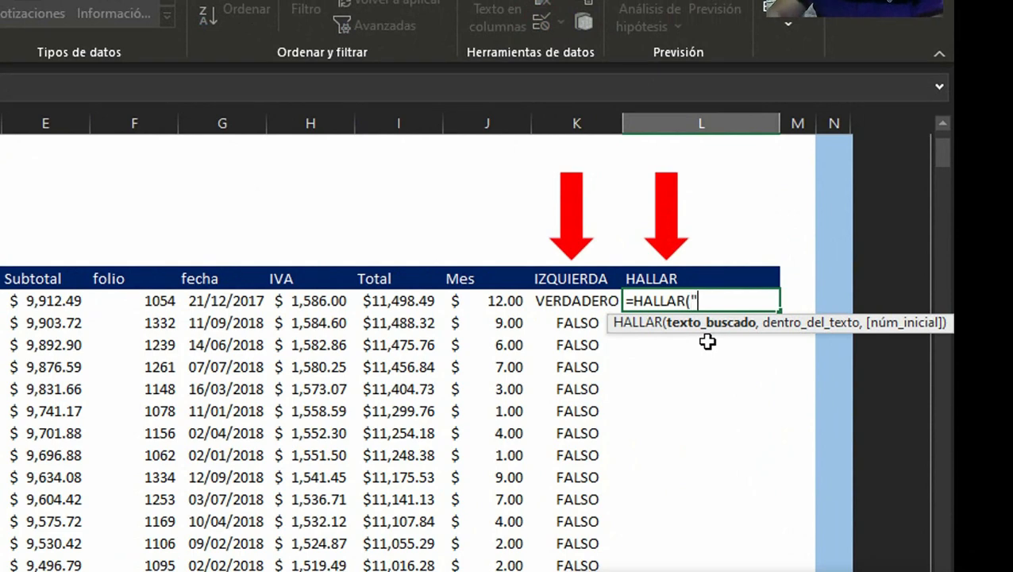
pyautogui.write('S.a')
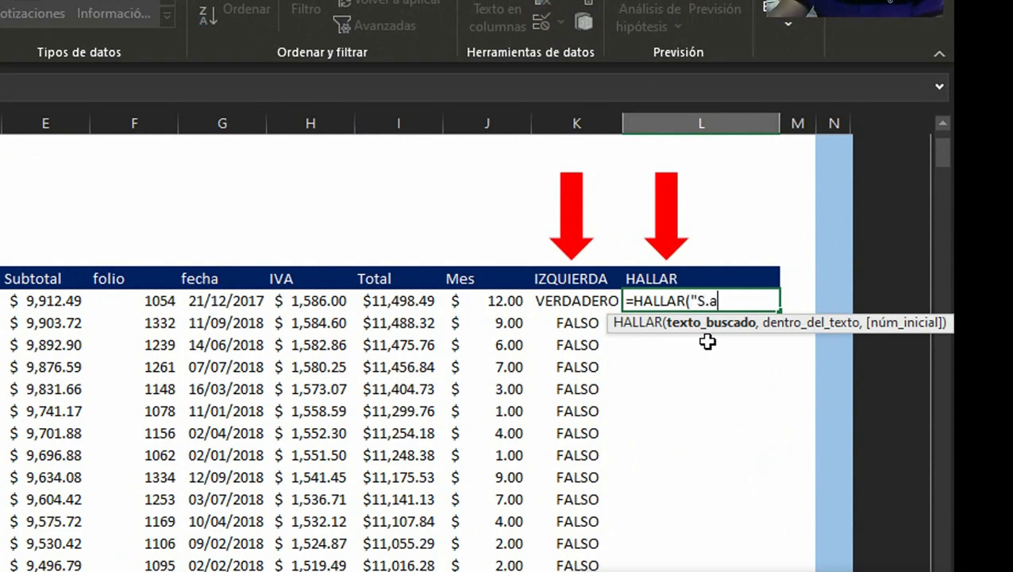
pyautogui.press('BackSpace')
pyautogui.write('aA')
pyautogui.press('BackSpace')
pyautogui.press('BackSpace')
pyautogui.write('A. DE')
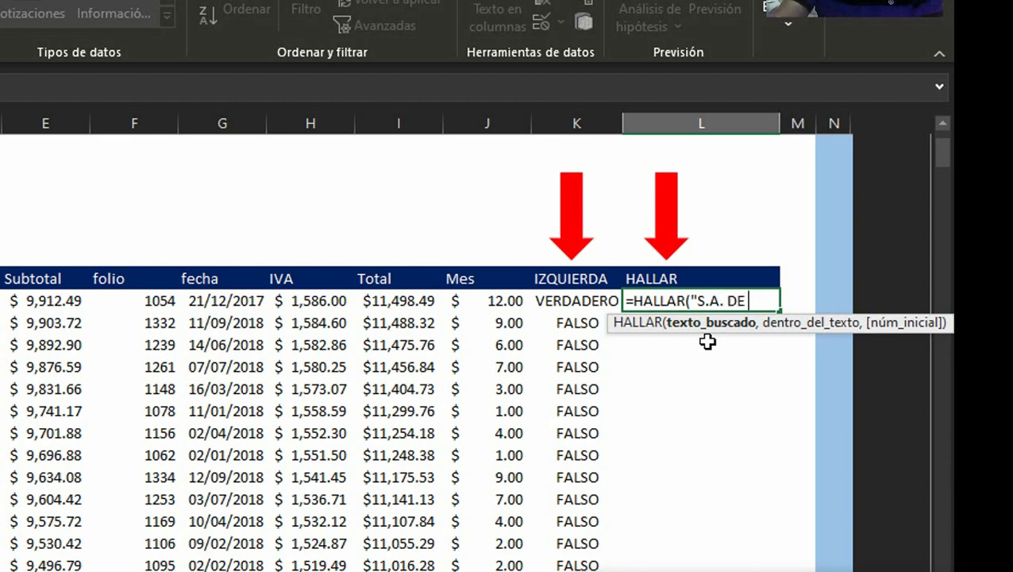
pyautogui.press('BackSpace')
pyautogui.press('BackSpace')
pyautogui.write('de C.V.')
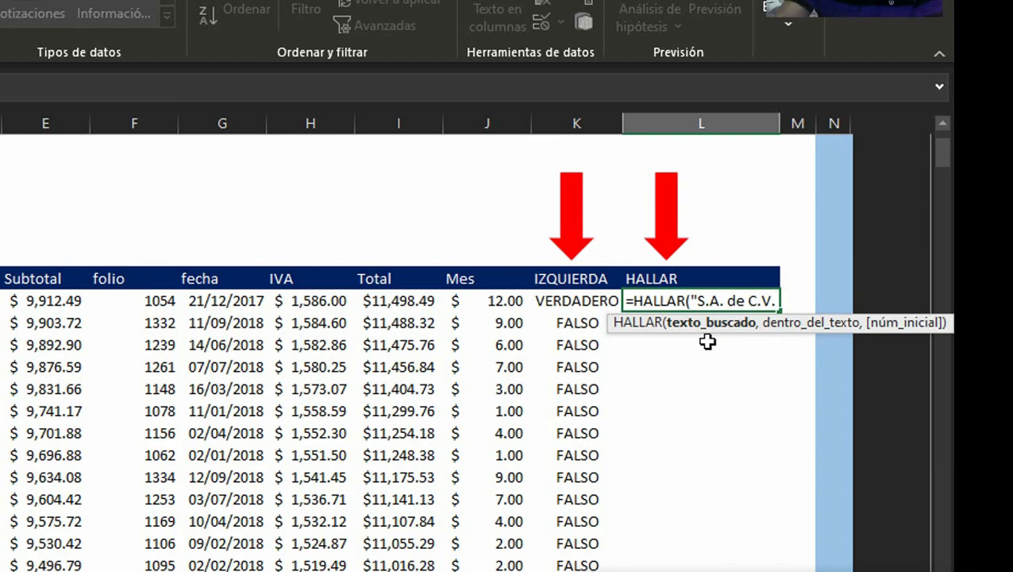
pyautogui.write('",')
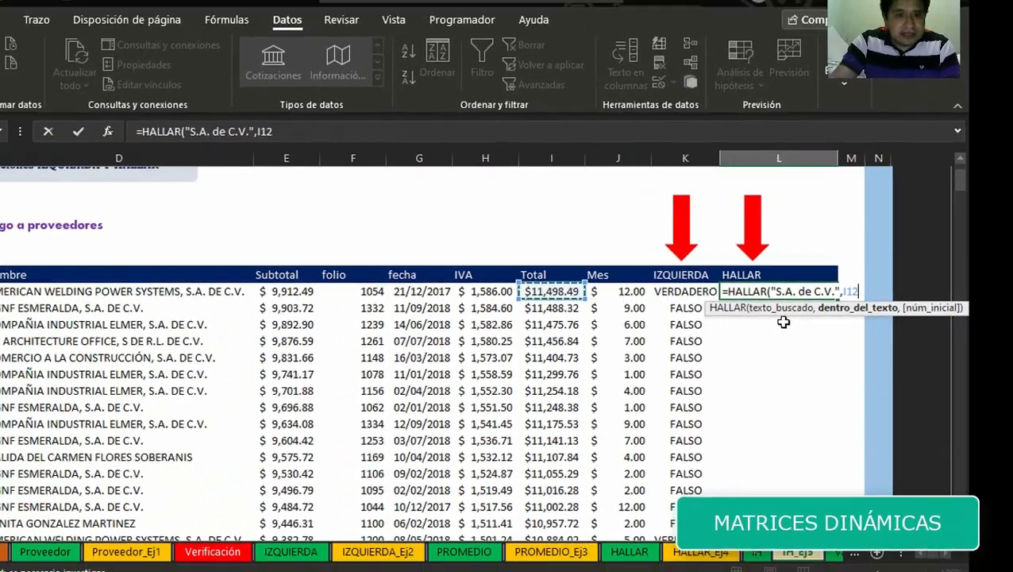
pyautogui.press('Left')
pyautogui.press('Left')
pyautogui.press('Left')
pyautogui.press('Left')
pyautogui.press('Left')
pyautogui.press('Left')
pyautogui.press('Left')
pyautogui.press('Left')
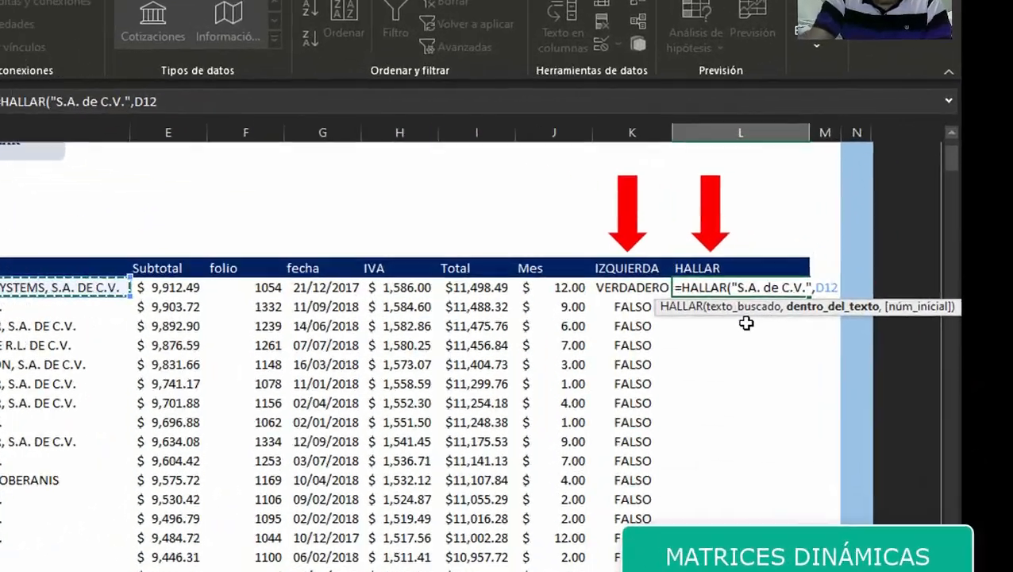
pyautogui.write(',')
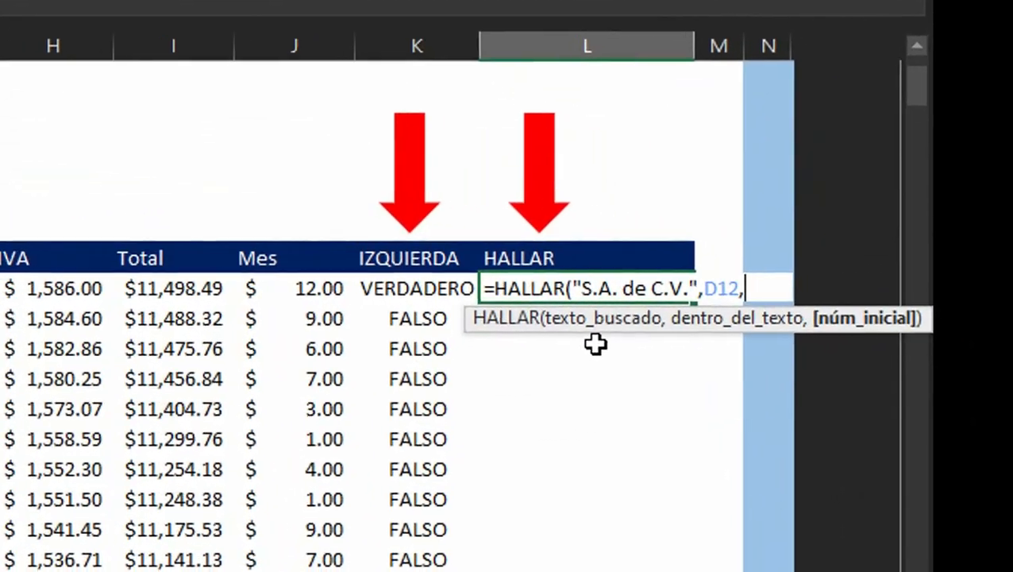
pyautogui.write('1')
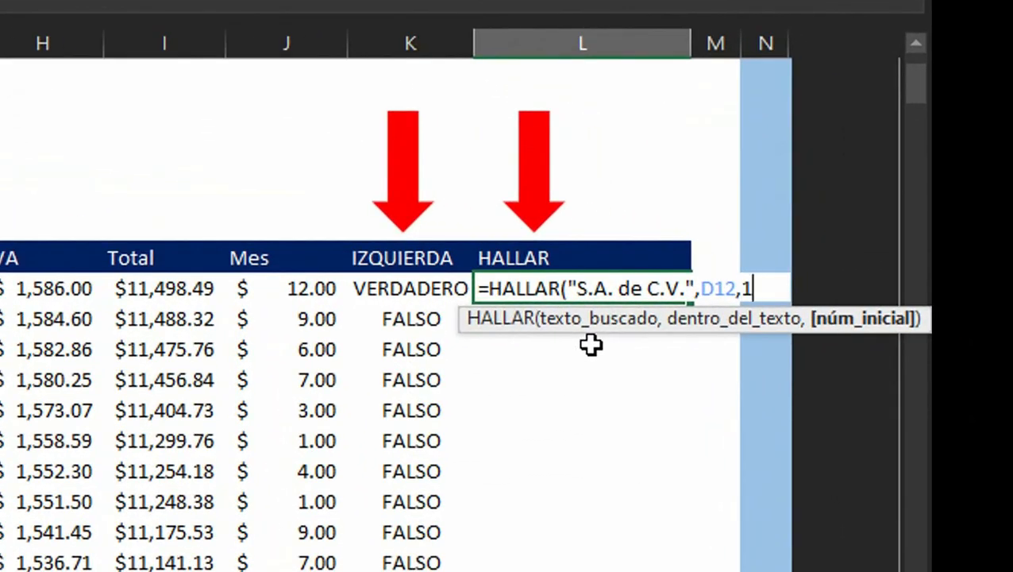
pyautogui.write(')')
pyautogui.hotkey('ctrl', 'Return')
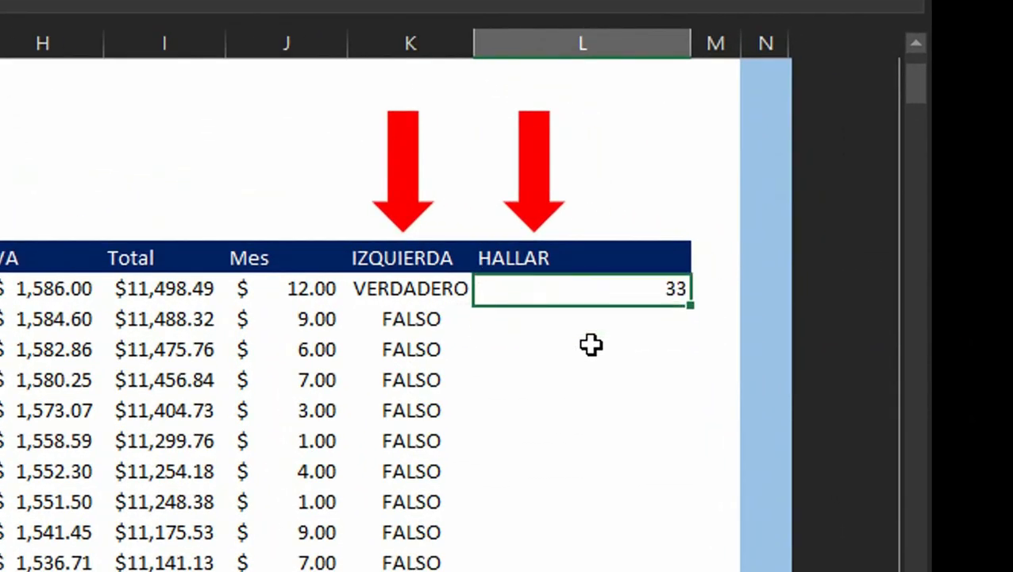
# Step: Inspect the HALLAR formula and move through the table to its last row and back to the HALLAR cell
pyautogui.press('F2')
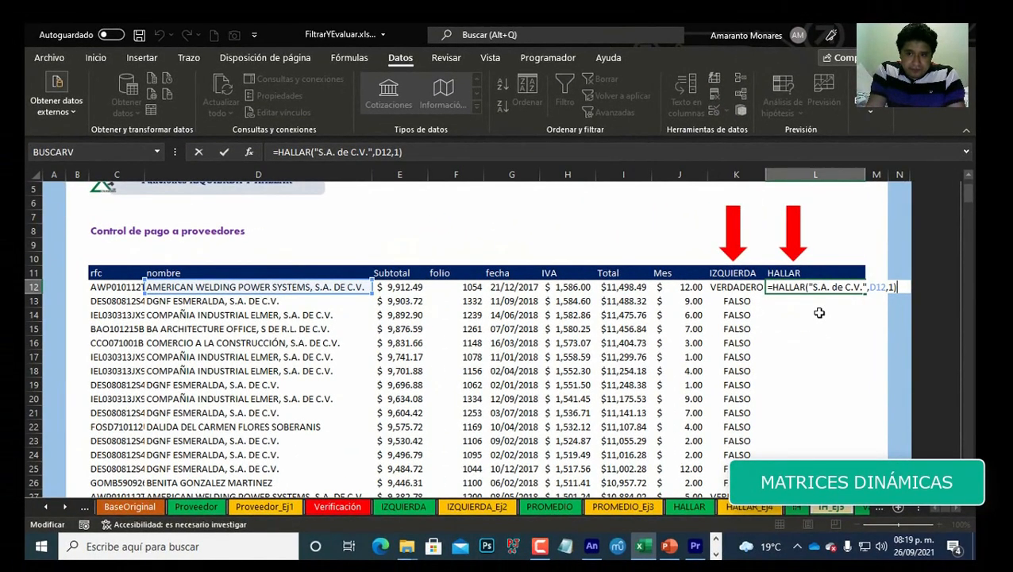
pyautogui.press('Escape')
pyautogui.press('Left')
pyautogui.press('Left')
pyautogui.press('Left')
pyautogui.press('Left')
pyautogui.press('Left')
pyautogui.press('Left')
pyautogui.press('Left')
pyautogui.press('Left')
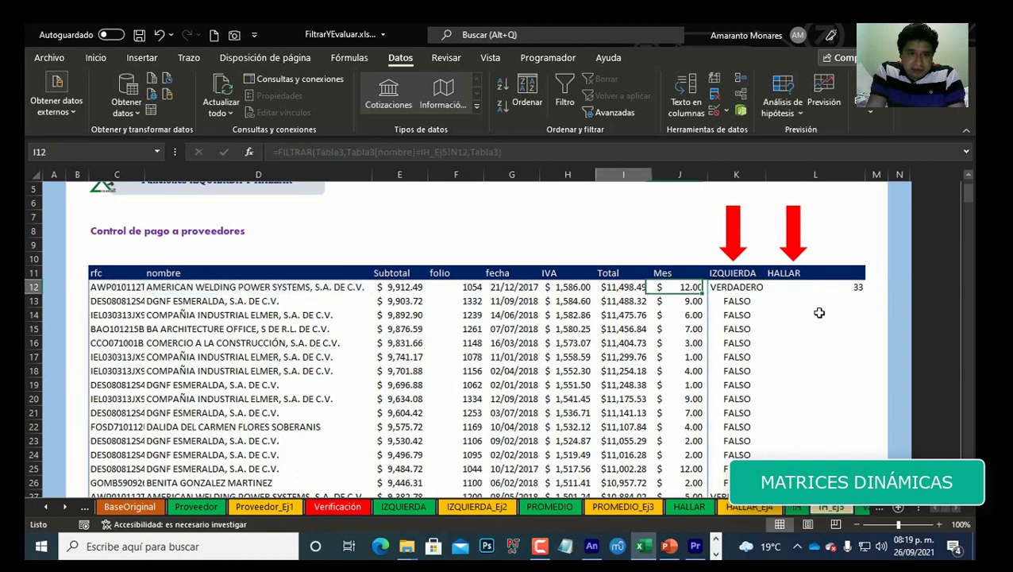
pyautogui.hotkey('ctrl', 'Down')
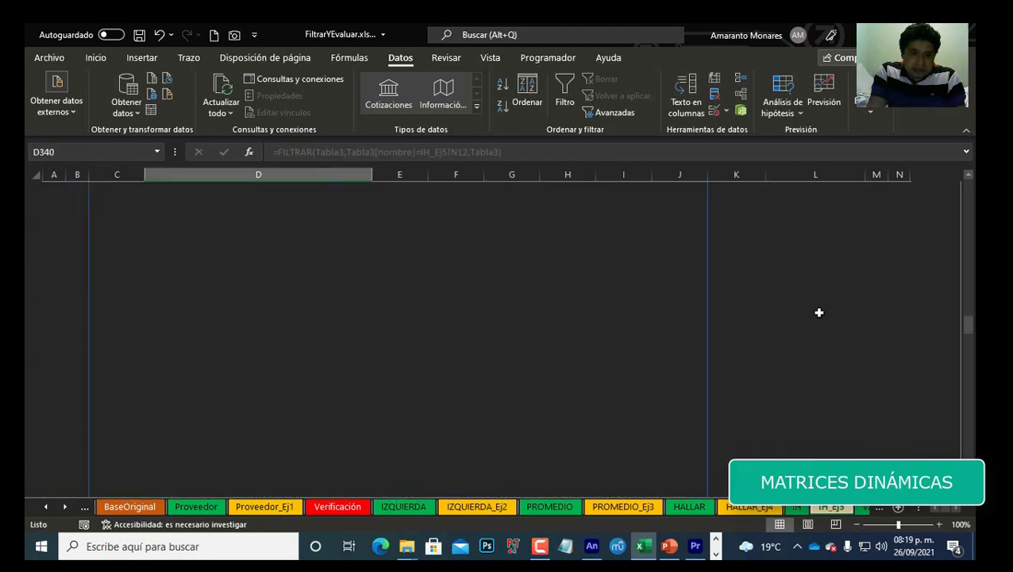
pyautogui.hotkey('ctrl', 'Up')
pyautogui.press('Down')
pyautogui.press('Right')
pyautogui.press('Right')
pyautogui.press('Right')
pyautogui.press('Right')
pyautogui.press('Right')
pyautogui.press('Right')
pyautogui.press('Right')
pyautogui.press('Right')
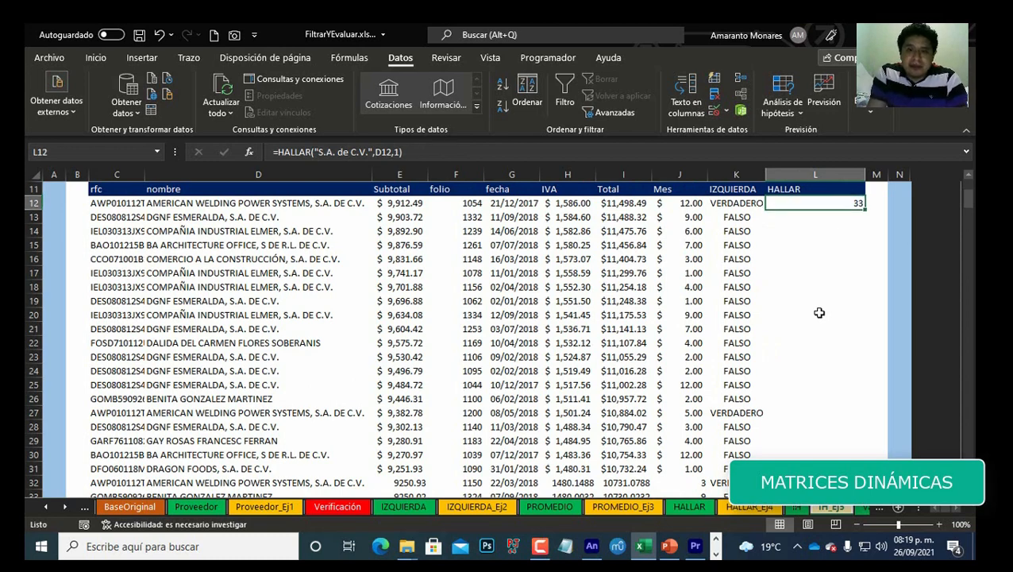
pyautogui.scroll(3, 897, 330)
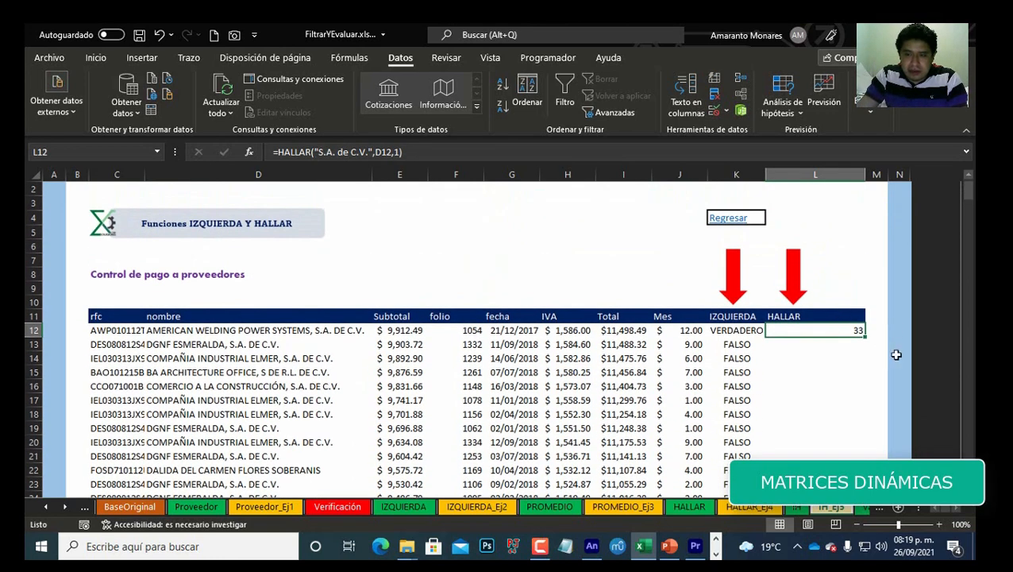
# Step: Change the HALLAR formula's searched text reference to the range D12:D340 so it spills down the whole column
pyautogui.press('F2')
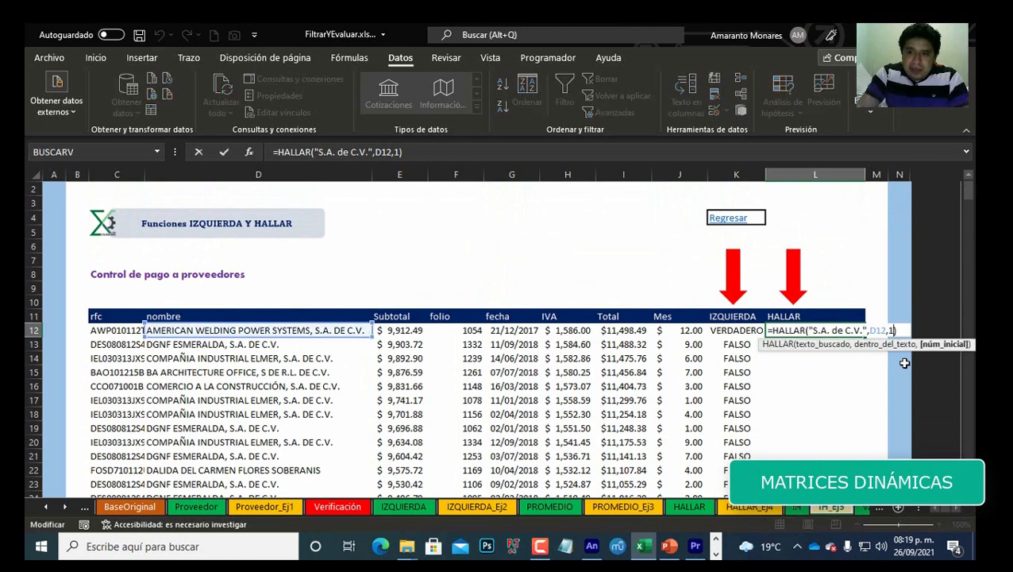
pyautogui.press('Left')
pyautogui.press('Left')
pyautogui.press('Left')
pyautogui.press('BackSpace')
pyautogui.press('BackSpace')
pyautogui.press('BackSpace')
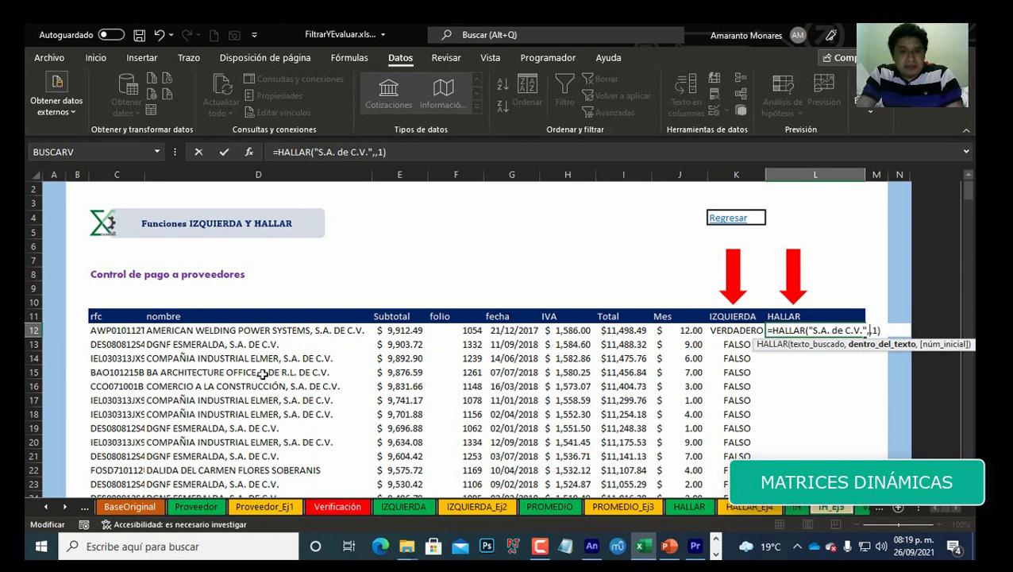
pyautogui.click(268, 333)
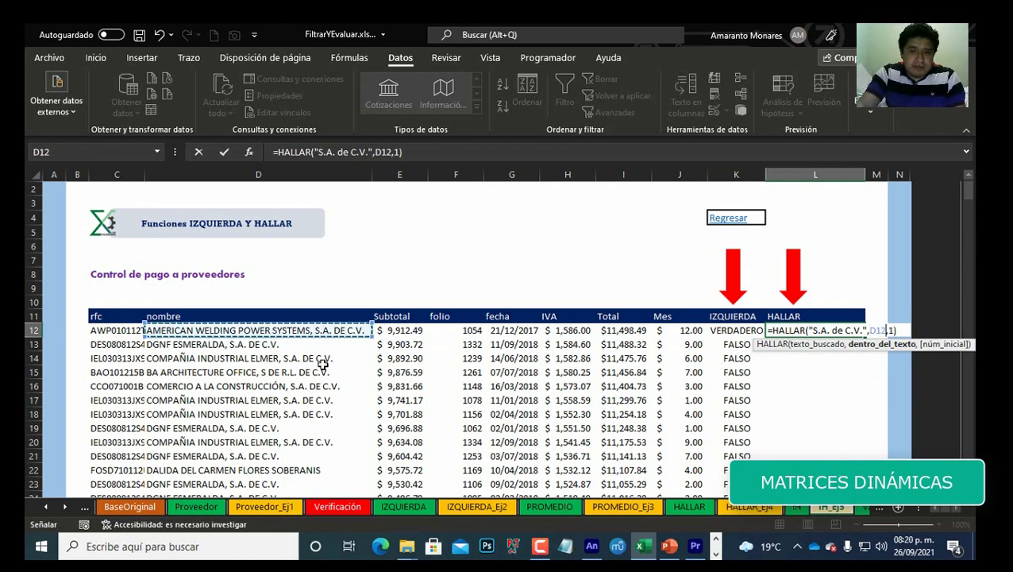
pyautogui.hotkey('ctrl', 'shift', 'Down')
pyautogui.press('Return')
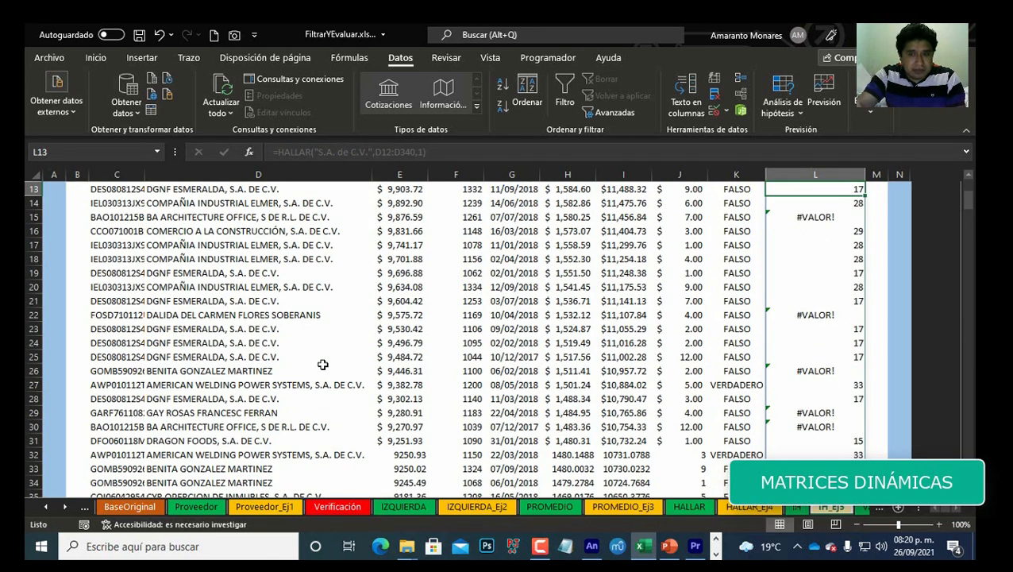
# Step: Examine the spilled HALLAR results against the supplier names down to the last row, then reopen both formulas for review
pyautogui.scroll(1, 324, 365)
pyautogui.press('Down')
pyautogui.press('Down')
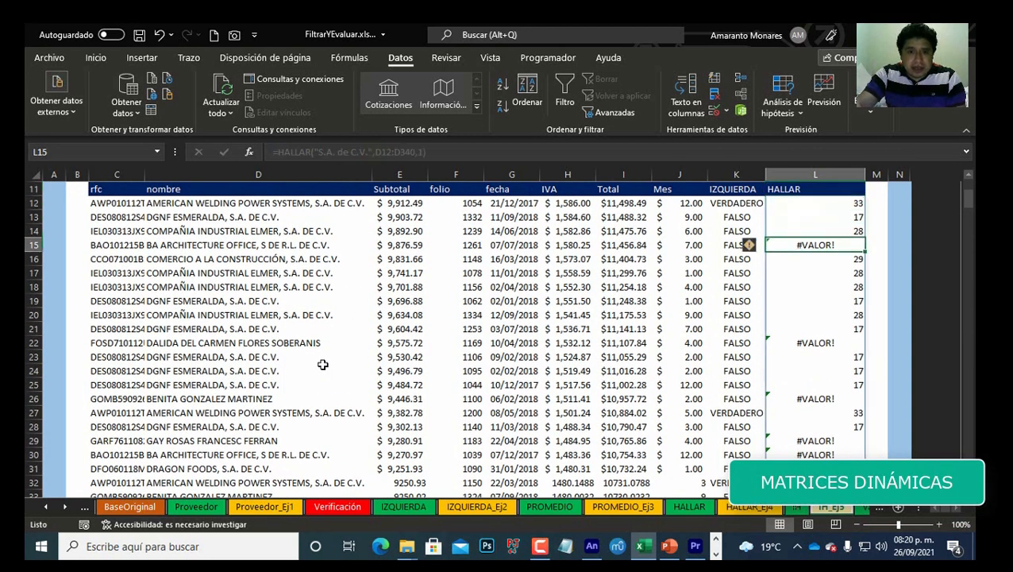
pyautogui.press('Left')
pyautogui.press('Left')
pyautogui.press('Left')
pyautogui.press('Left')
pyautogui.press('Left')
pyautogui.press('Left')
pyautogui.press('Left')
pyautogui.press('Left')
pyautogui.press('Left')
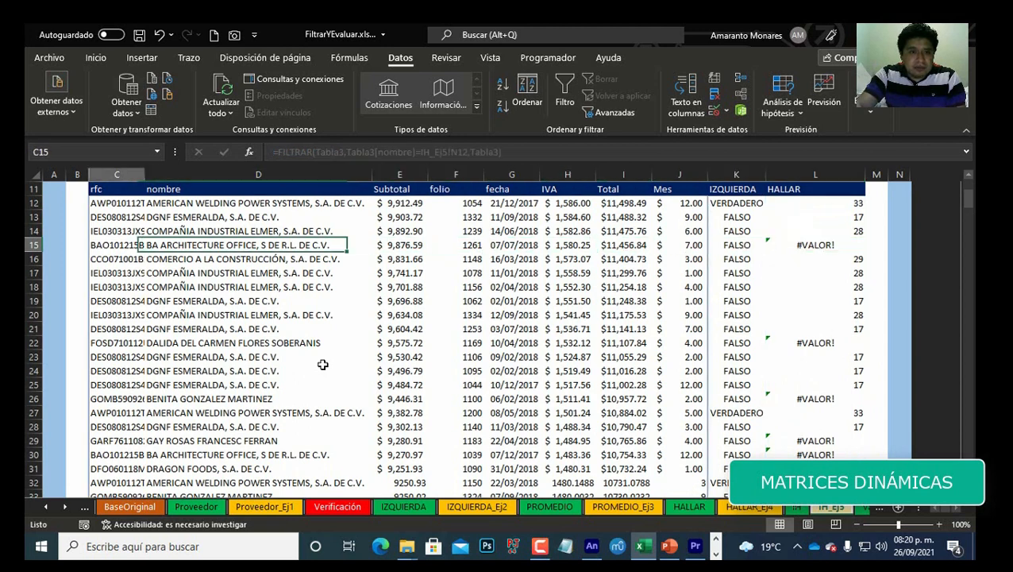
pyautogui.press('Right')
pyautogui.press('Right')
pyautogui.press('Left')
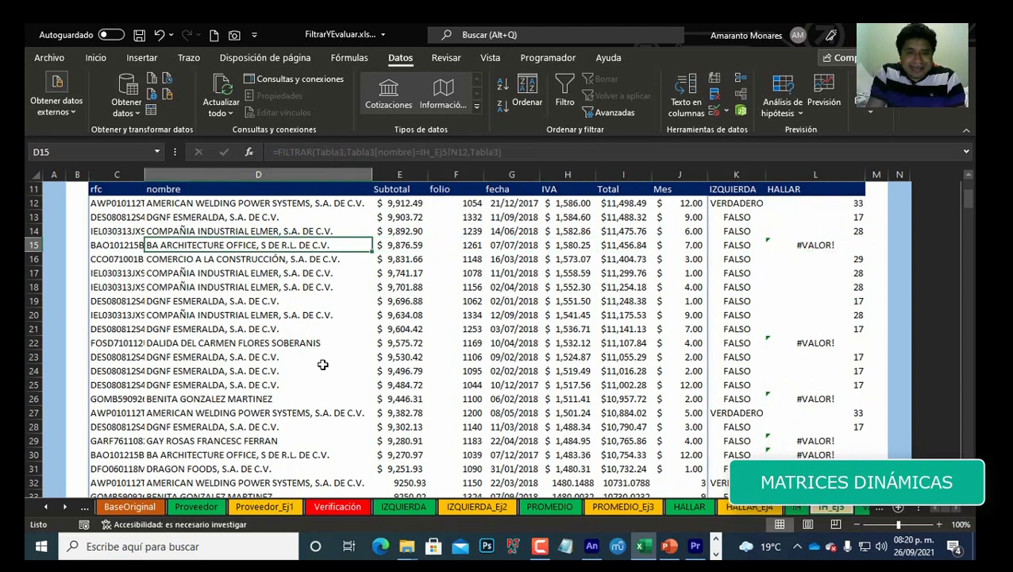
pyautogui.press('Right')
pyautogui.press('Right')
pyautogui.press('Right')
pyautogui.press('Right')
pyautogui.press('Right')
pyautogui.press('Right')
pyautogui.press('Right')
pyautogui.press('Right')
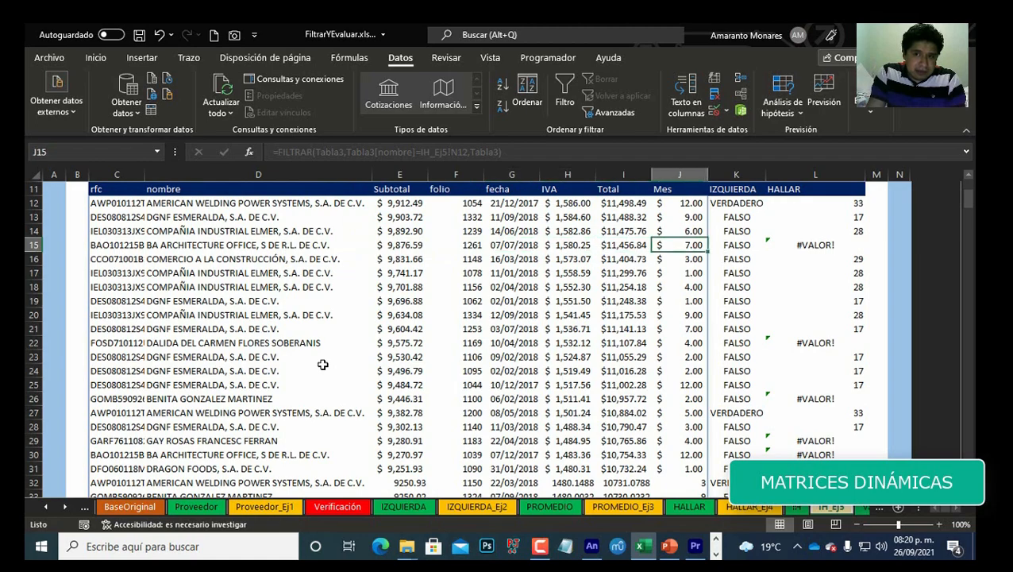
pyautogui.hotkey('ctrl', 'Down')
pyautogui.press('Down')
pyautogui.press('Up')
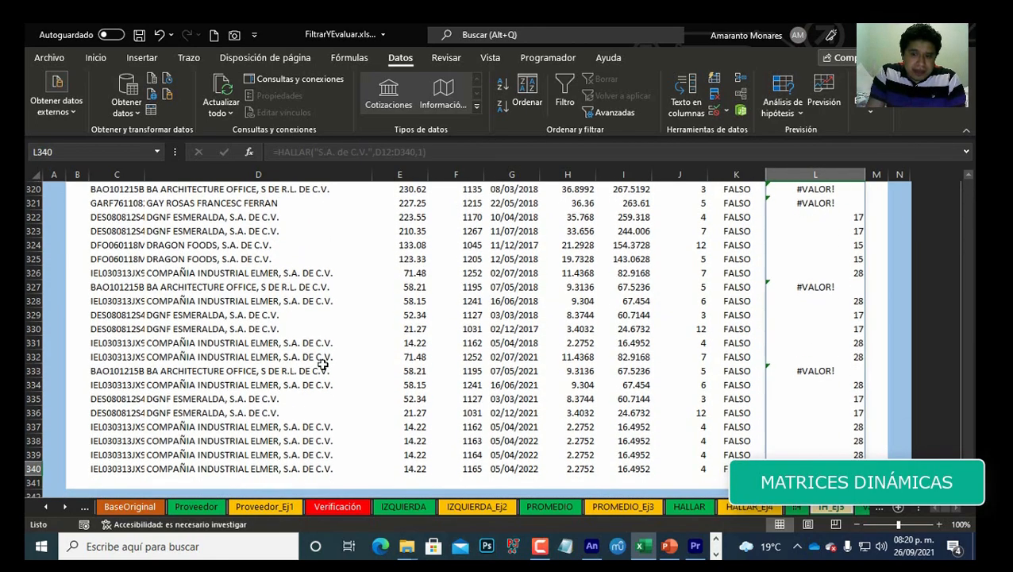
pyautogui.hotkey('ctrl', 'Up')
pyautogui.press('Down')
pyautogui.press('Left')
pyautogui.press('Right')
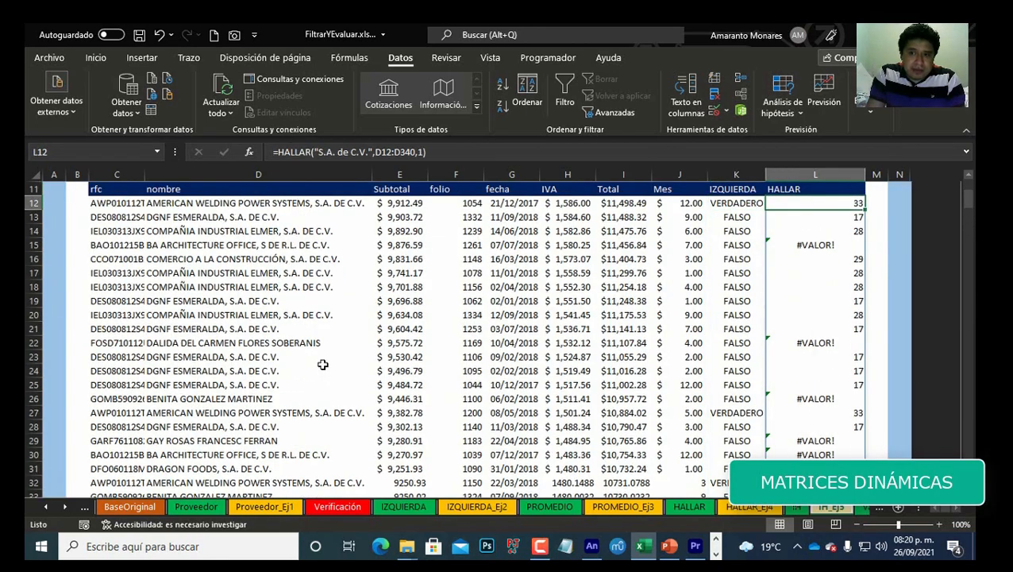
pyautogui.press('Left')
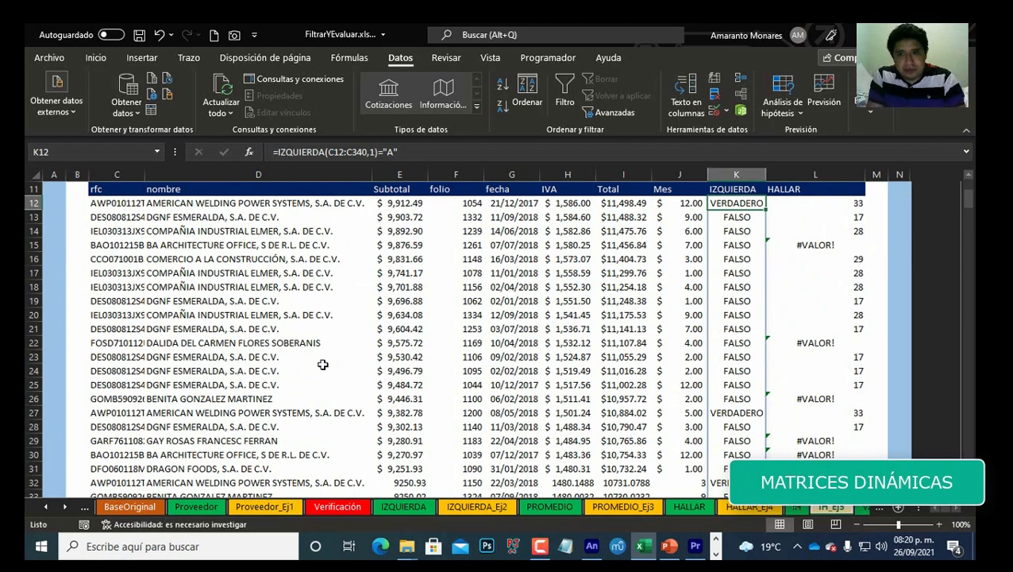
pyautogui.press('Right')
pyautogui.press('F2')
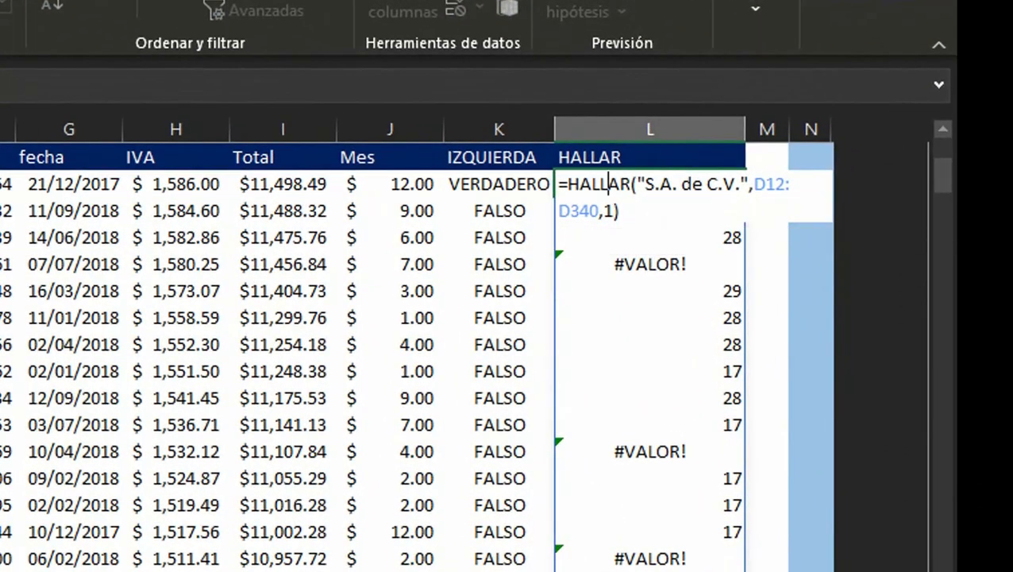
# Step: Wrap the HALLAR formula in ESNUMERO so it returns =ESNUMERO(HALLAR("S.A. de C.V.",D12:D340,1))
pyautogui.press('Home')
pyautogui.press('Right')
pyautogui.write('esn')
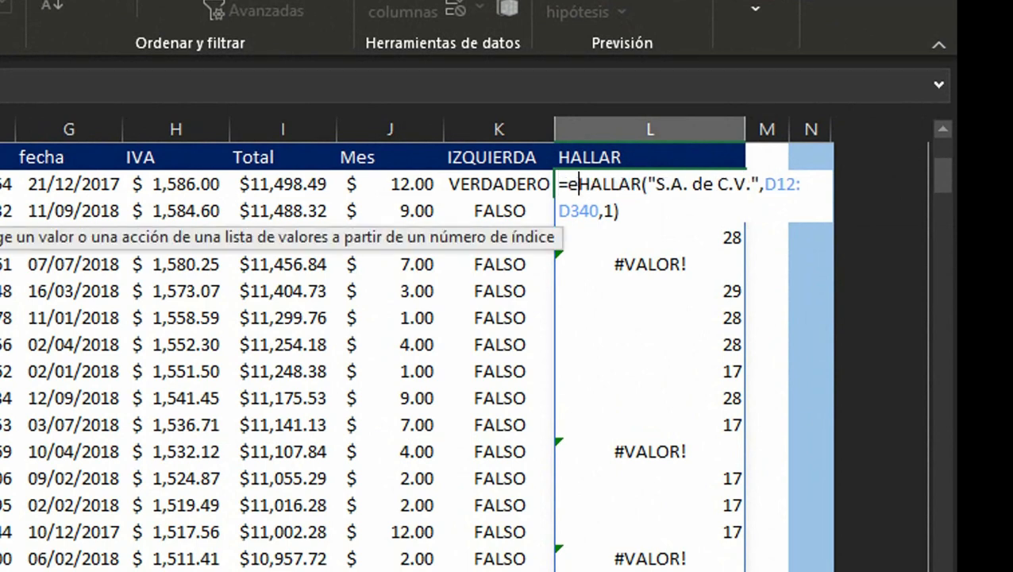
pyautogui.write('um')
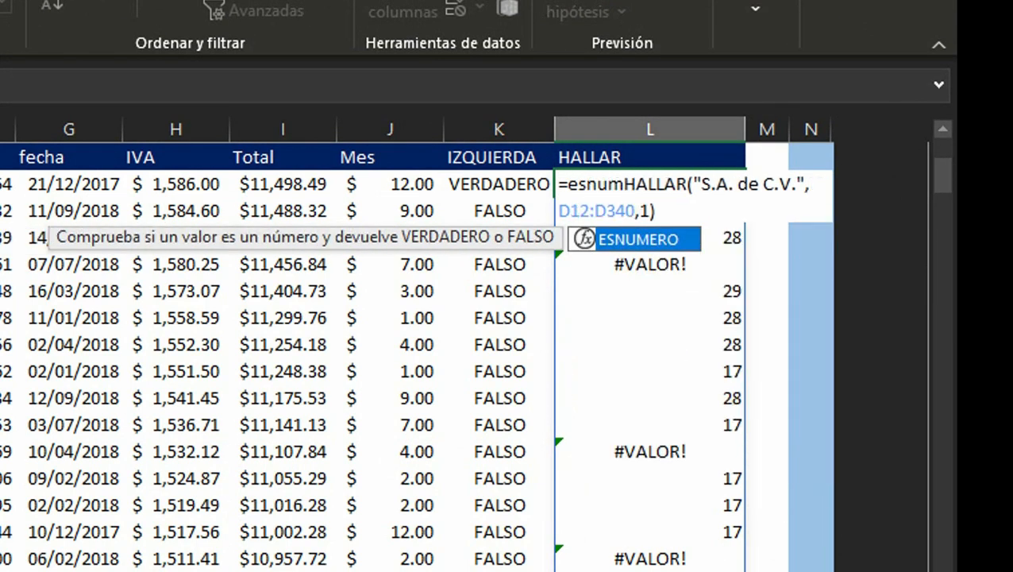
pyautogui.press('Tab')
pyautogui.press('End')
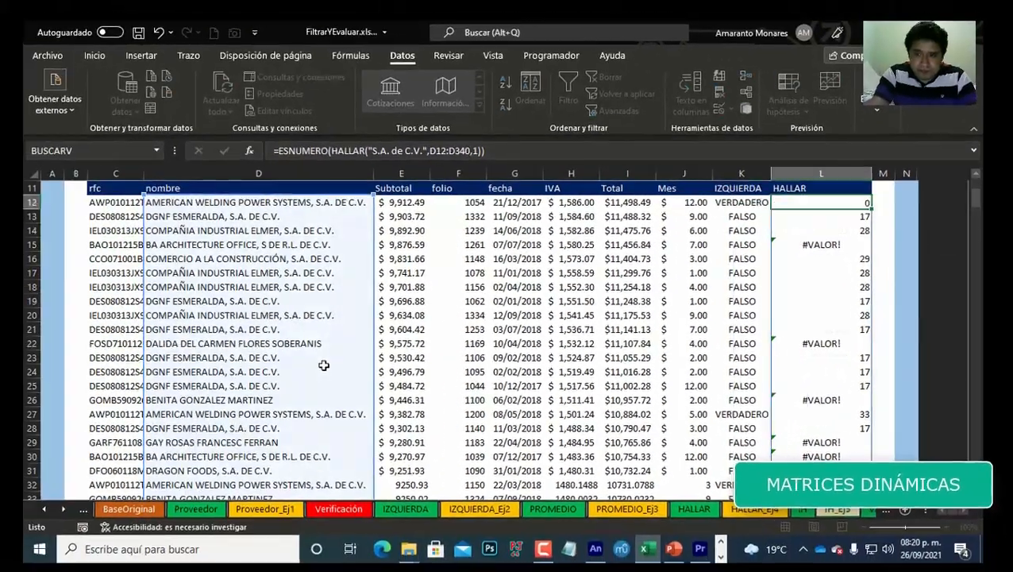
pyautogui.press('Return')
# Step: Inspect the ESNUMERO results and compare the formulas in neighbouring cells of the same row
pyautogui.press('Right')
pyautogui.press('Up')
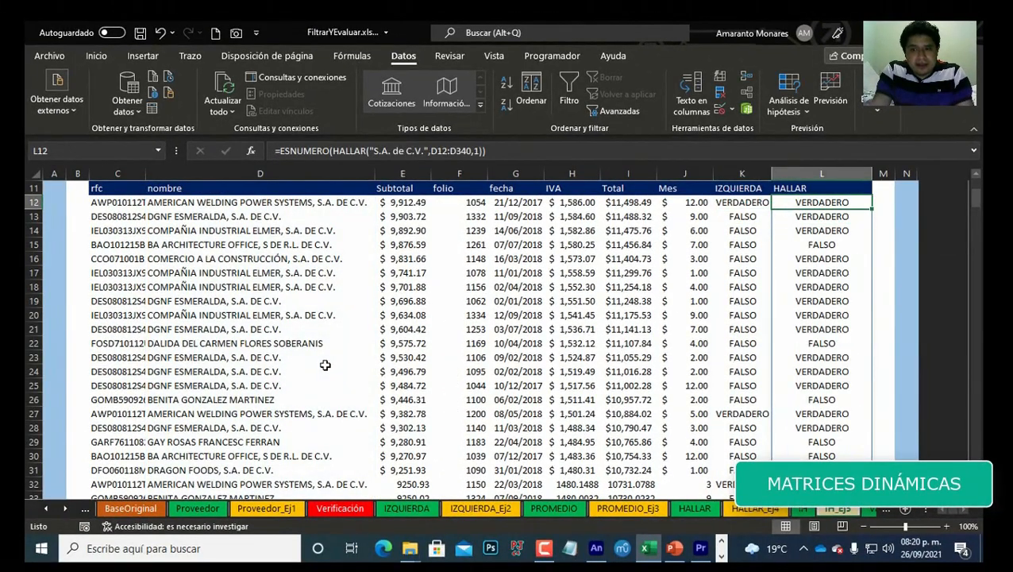
pyautogui.hotkey('ctrl', 'Down')
pyautogui.hotkey('ctrl', 'Up')
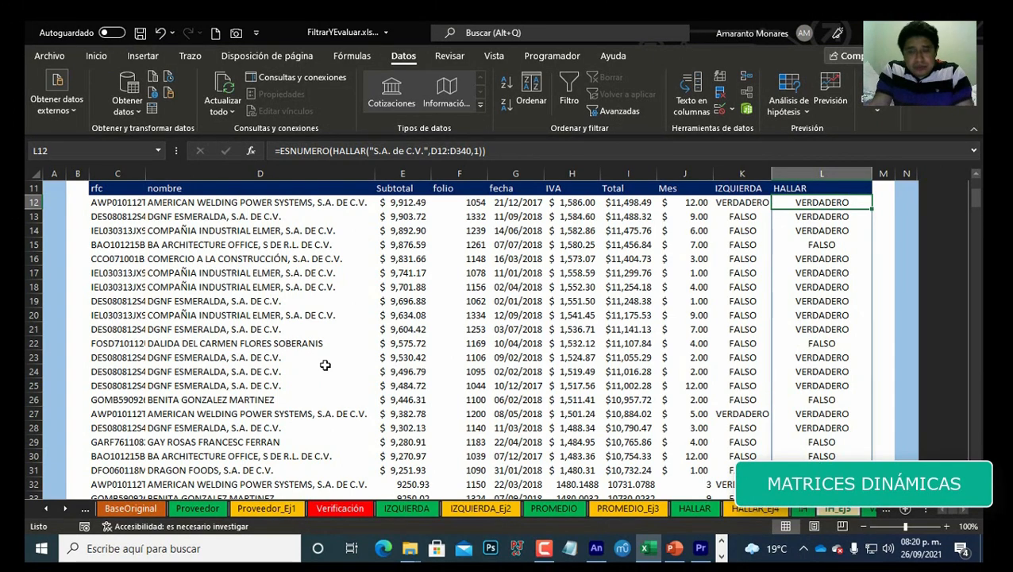
pyautogui.press('Down')
pyautogui.press('Down')
pyautogui.press('Left')
pyautogui.press('Left')
pyautogui.press('Left')
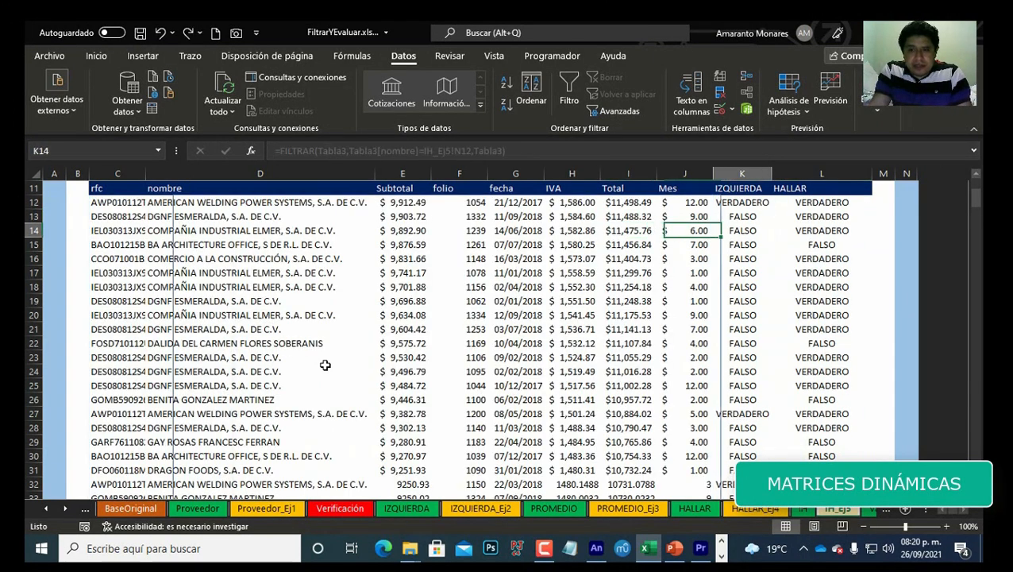
pyautogui.press('Right')
pyautogui.press('Right')
pyautogui.press('Right')
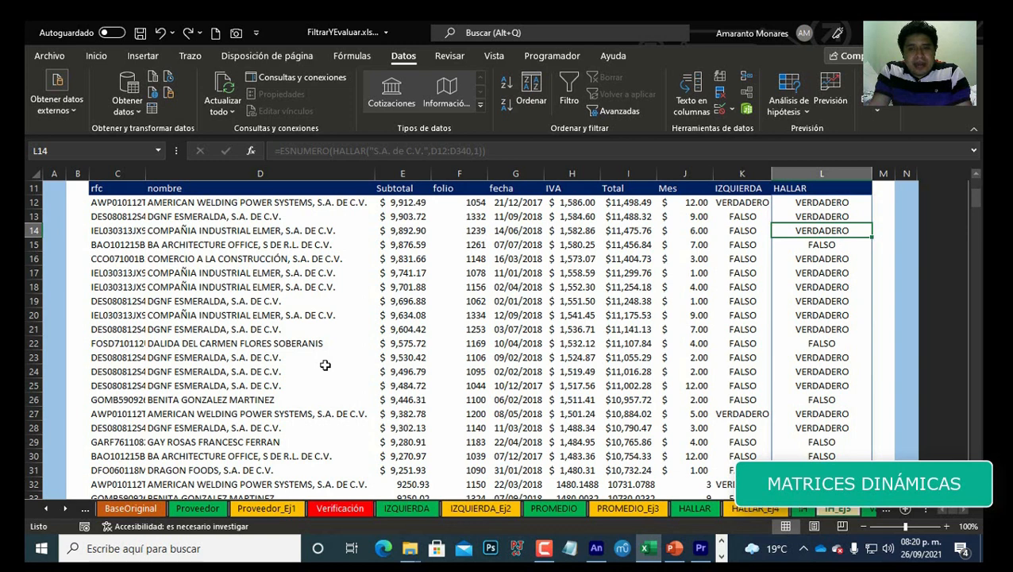
pyautogui.press('Left')
pyautogui.press('Left')
pyautogui.press('Left')
pyautogui.press('Left')
pyautogui.press('Left')
pyautogui.press('Left')
pyautogui.press('Left')
pyautogui.press('Left')
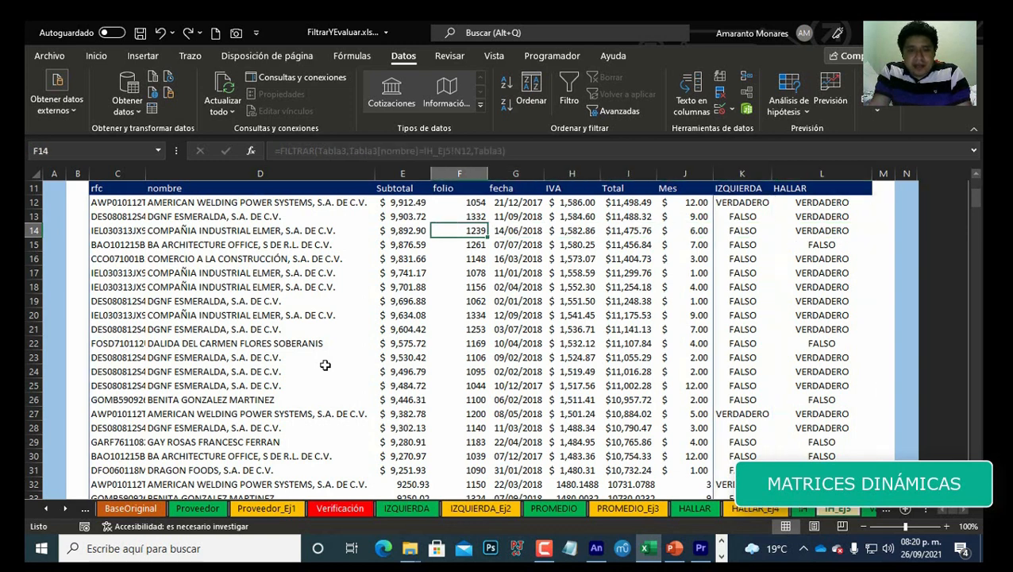
pyautogui.press('Right')
pyautogui.press('Right')
pyautogui.press('Right')
pyautogui.press('Right')
pyautogui.press('Right')
pyautogui.press('Right')
pyautogui.press('Right')
pyautogui.press('Right')
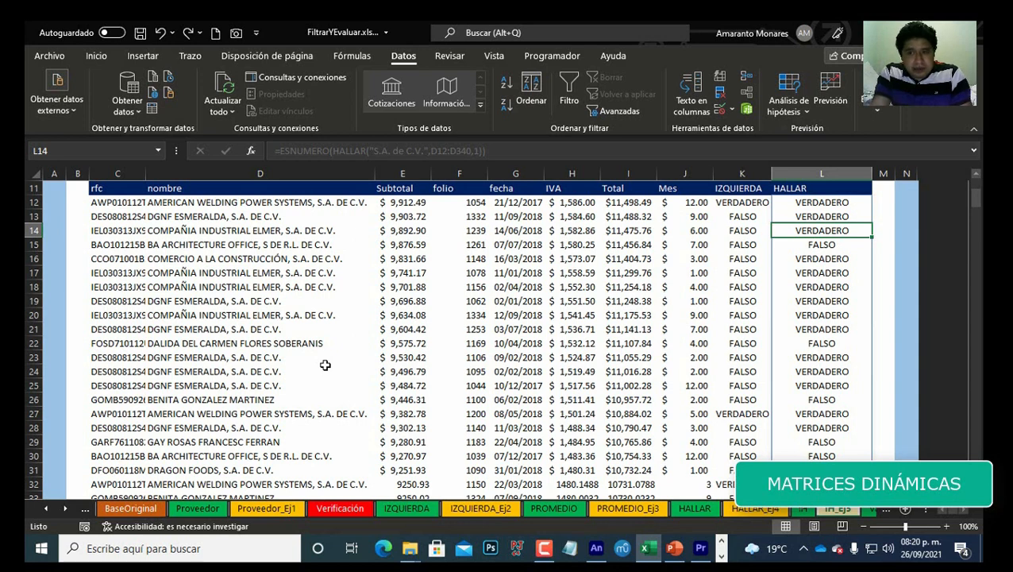
# Step: Examine the TRUE/FALSE results down the HALLAR column to the last row and back to the top
pyautogui.press('Up')
pyautogui.press('Up')
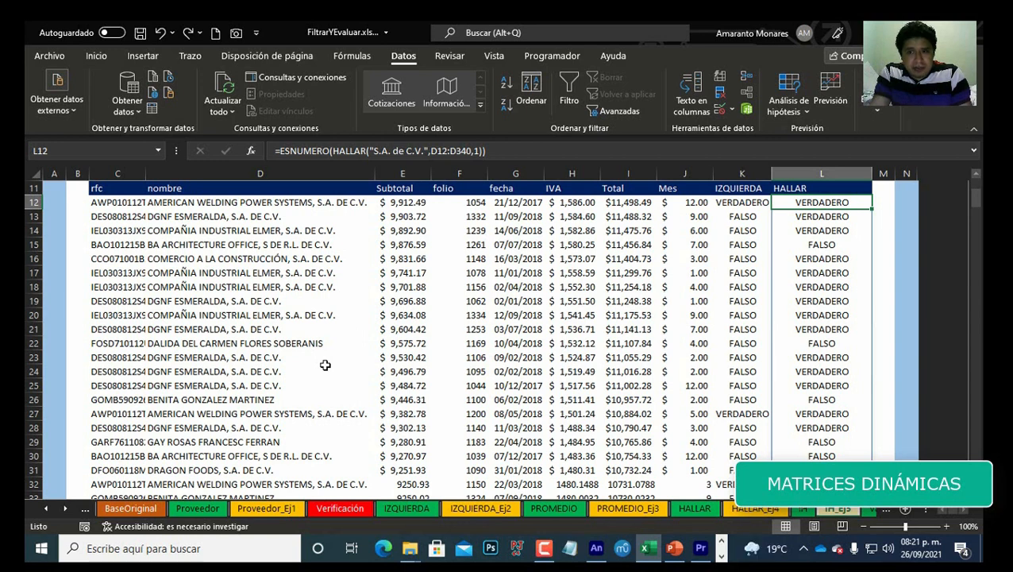
pyautogui.press('Down')
pyautogui.press('Down')
pyautogui.press('Down')
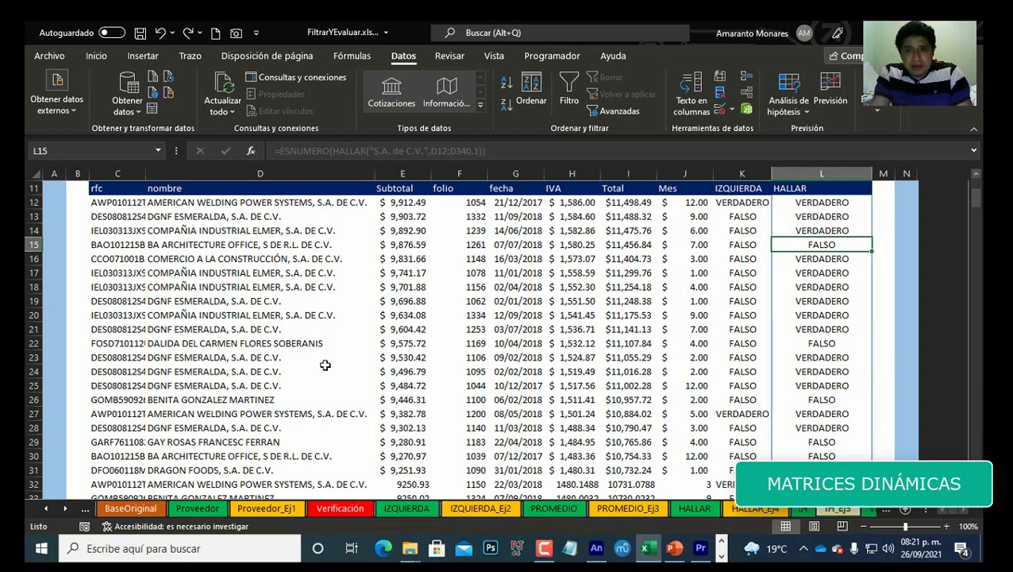
pyautogui.hotkey('ctrl', 'Down')
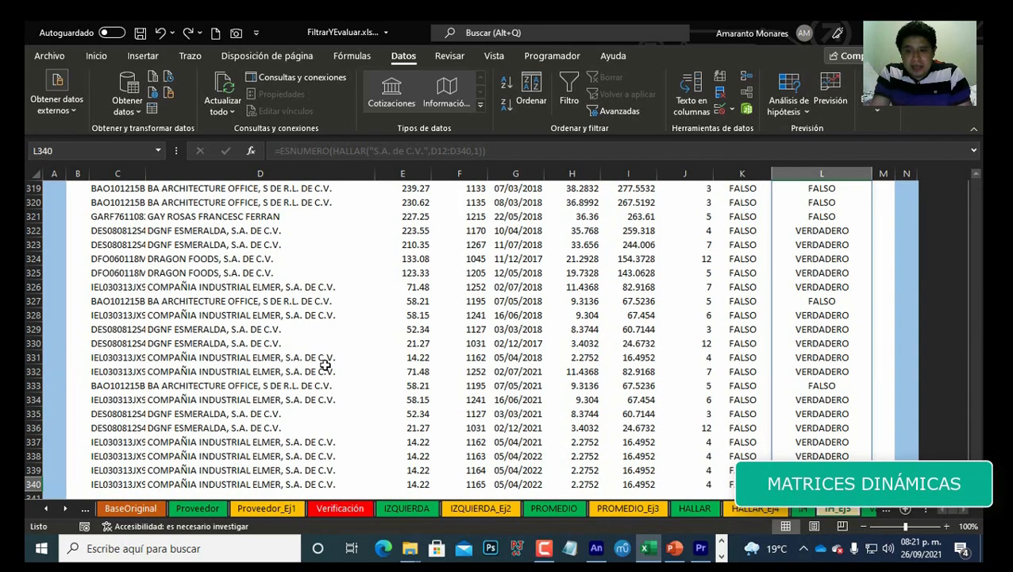
pyautogui.hotkey('ctrl', 'Up')
pyautogui.press('Down')
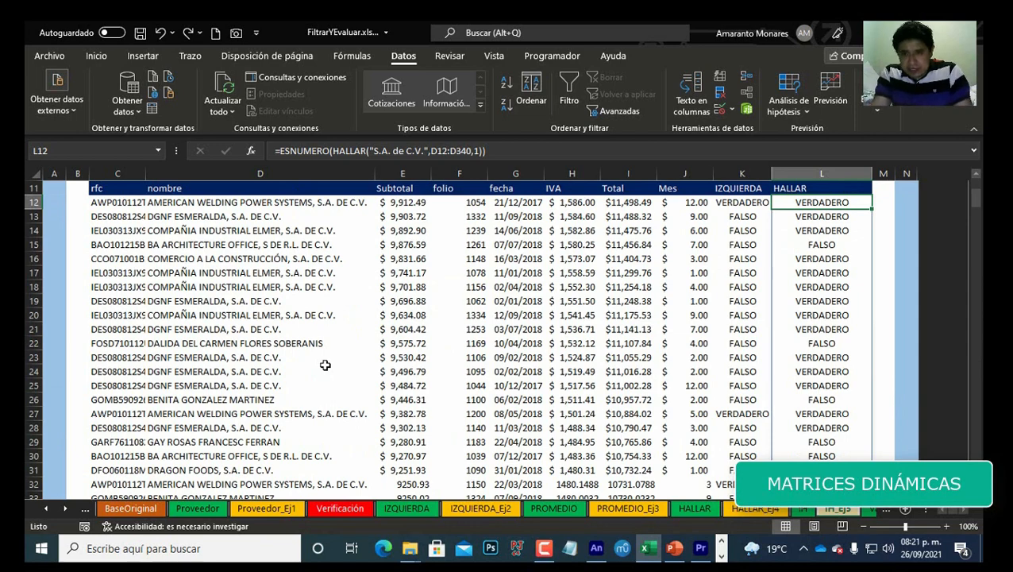
pyautogui.press('Down')
pyautogui.press('Down')
pyautogui.press('Up')
pyautogui.press('Up')
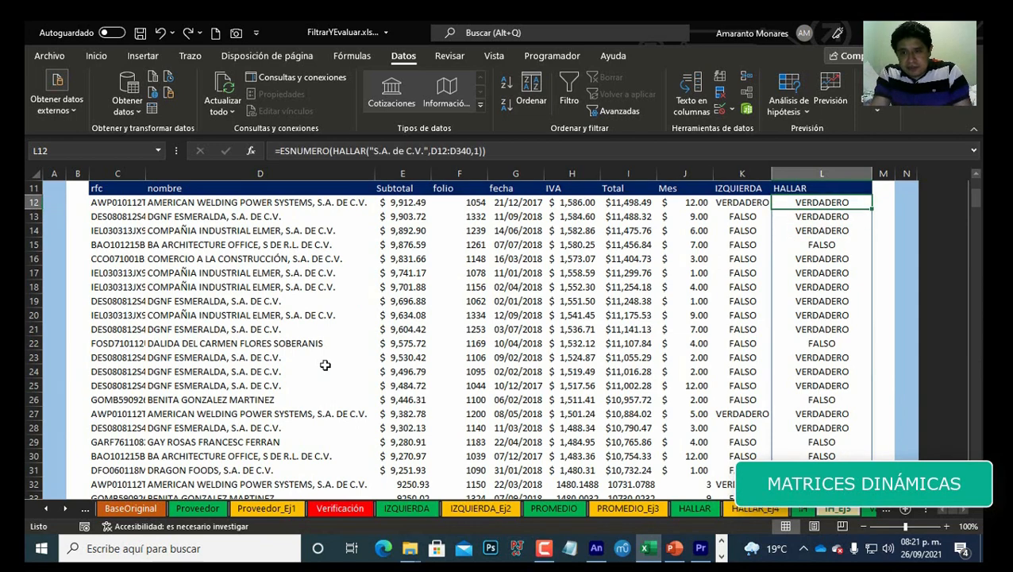
pyautogui.hotkey('ctrl', 'Down')
pyautogui.hotkey('ctrl', 'Up')
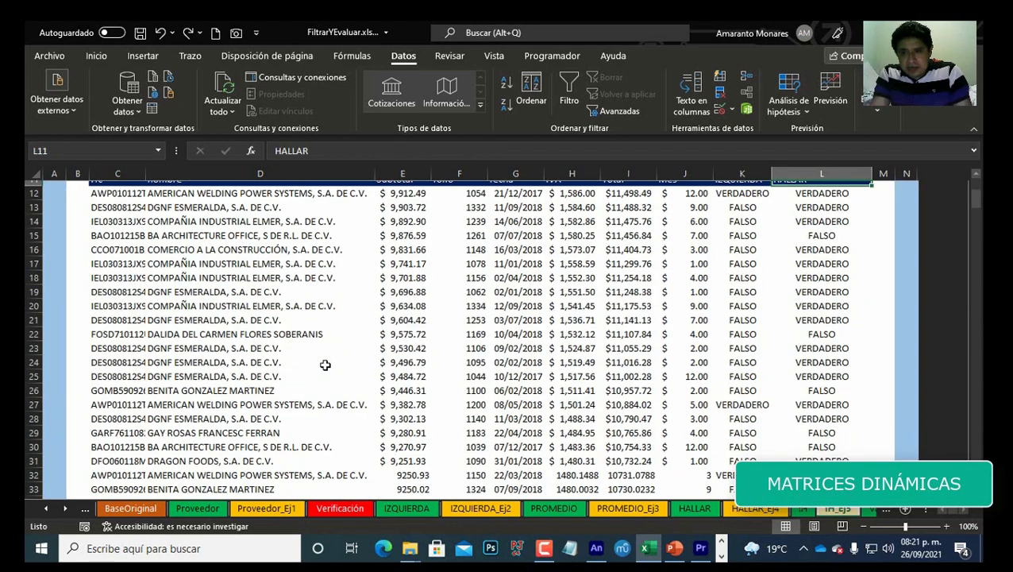
pyautogui.press('Down')
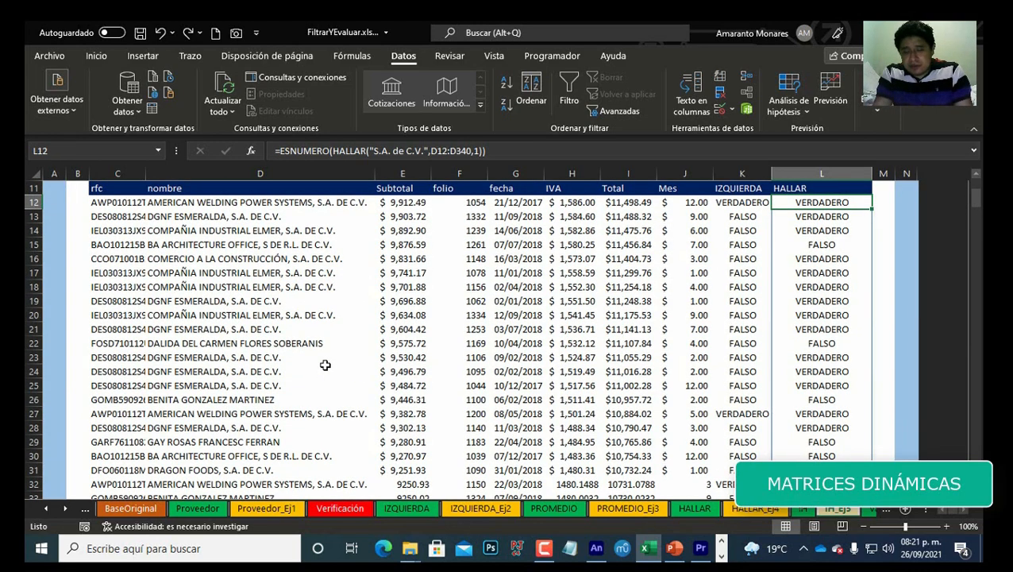
pyautogui.press('Down')
pyautogui.press('Down')
pyautogui.press('Up')
pyautogui.press('Up')
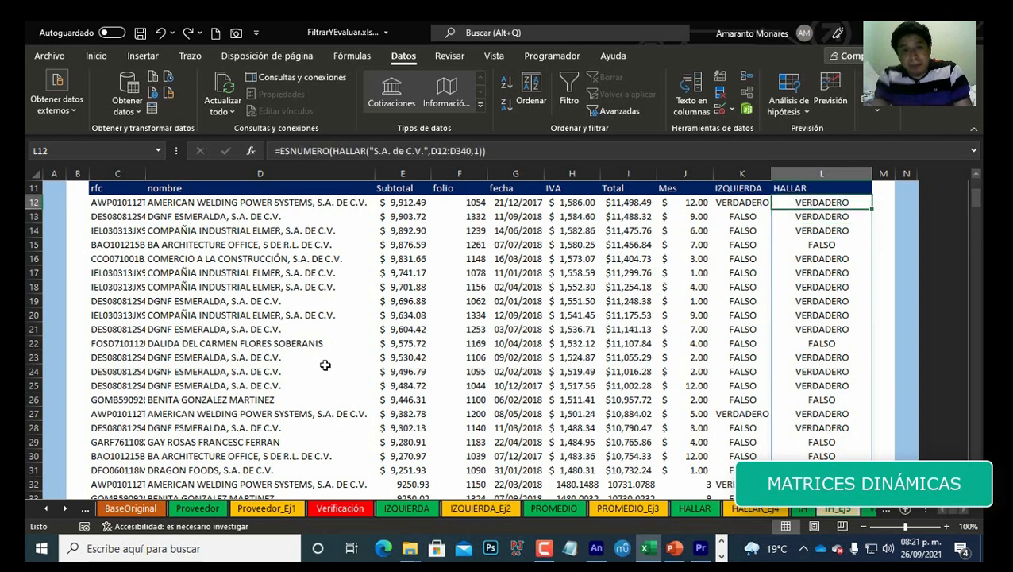
pyautogui.press('Down')
pyautogui.press('Down')
pyautogui.press('Down')
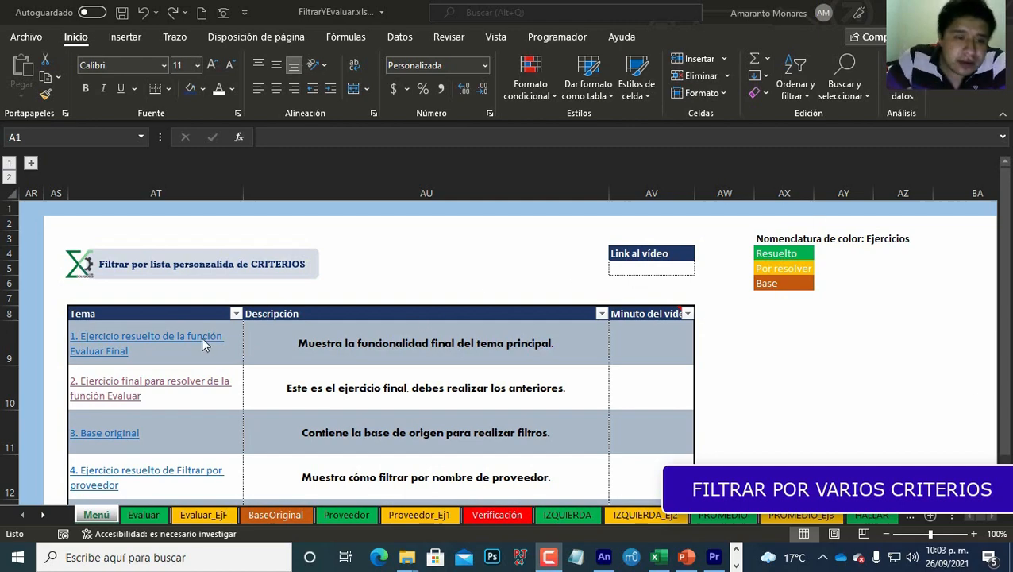
# Step: Open the exercise to solve FILTRAR with several criteria from the menu and look over its empty table
pyautogui.scroll(-3, 200, 342)
pyautogui.scroll(-3, 79, 346)
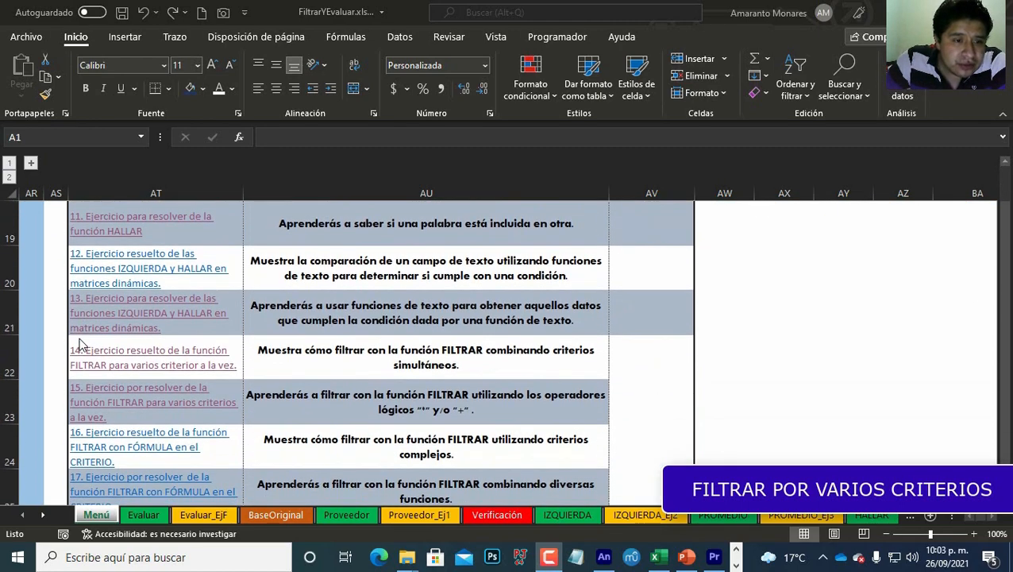
pyautogui.scroll(-1, 143, 362)
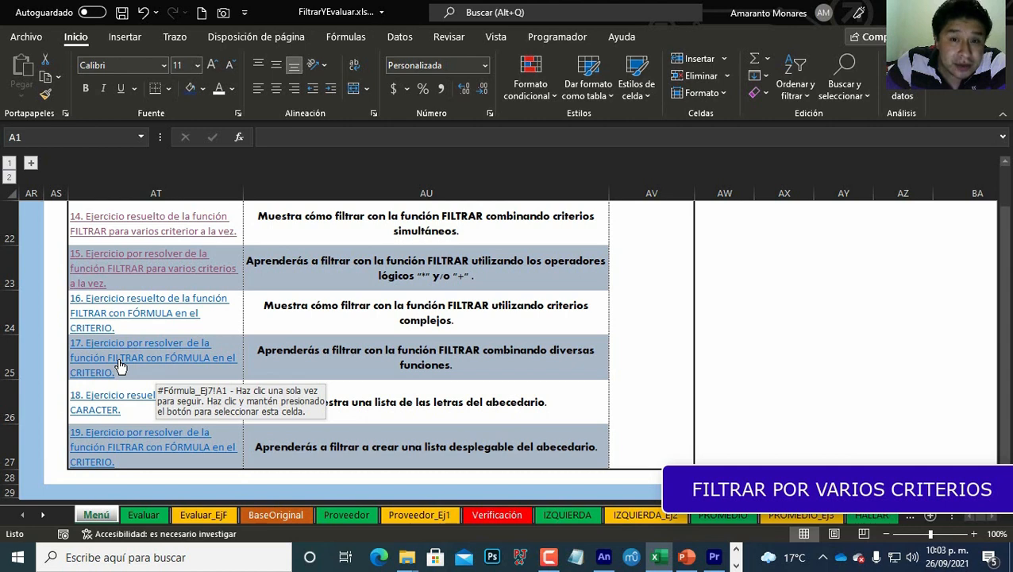
pyautogui.click(162, 273)
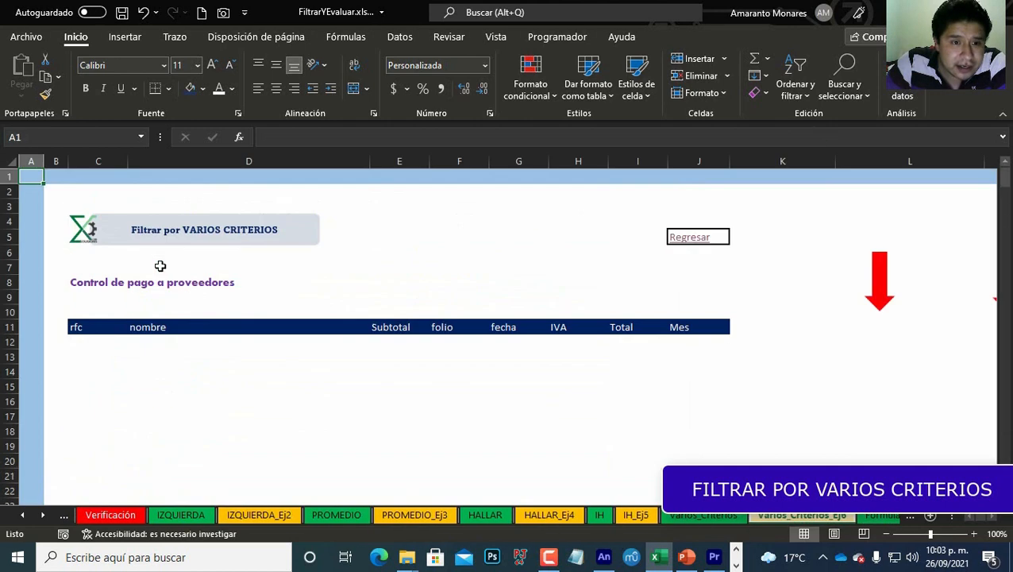
pyautogui.click(97, 343)
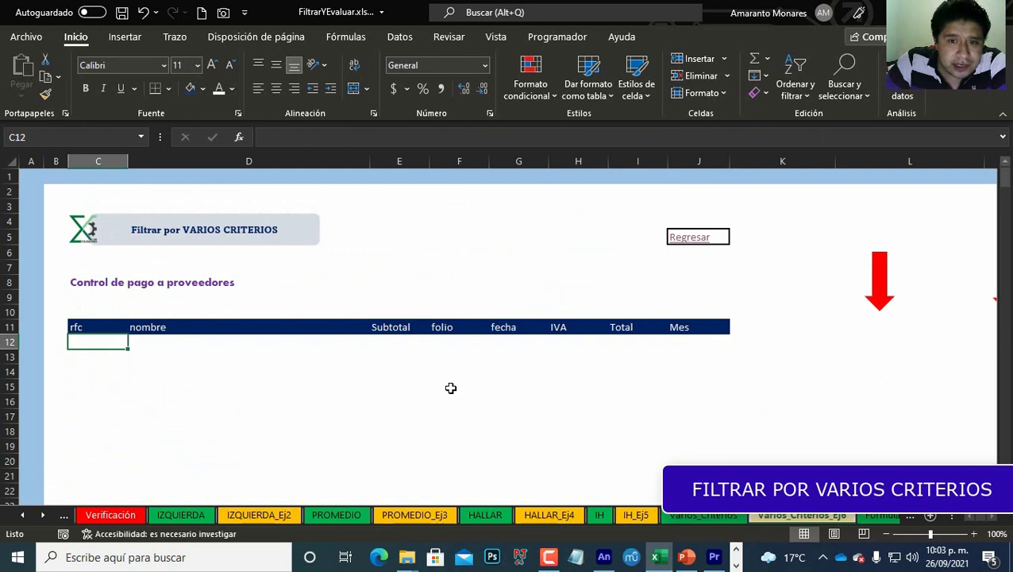
pyautogui.scroll(-1, 181, 387)
pyautogui.scroll(1, 181, 387)
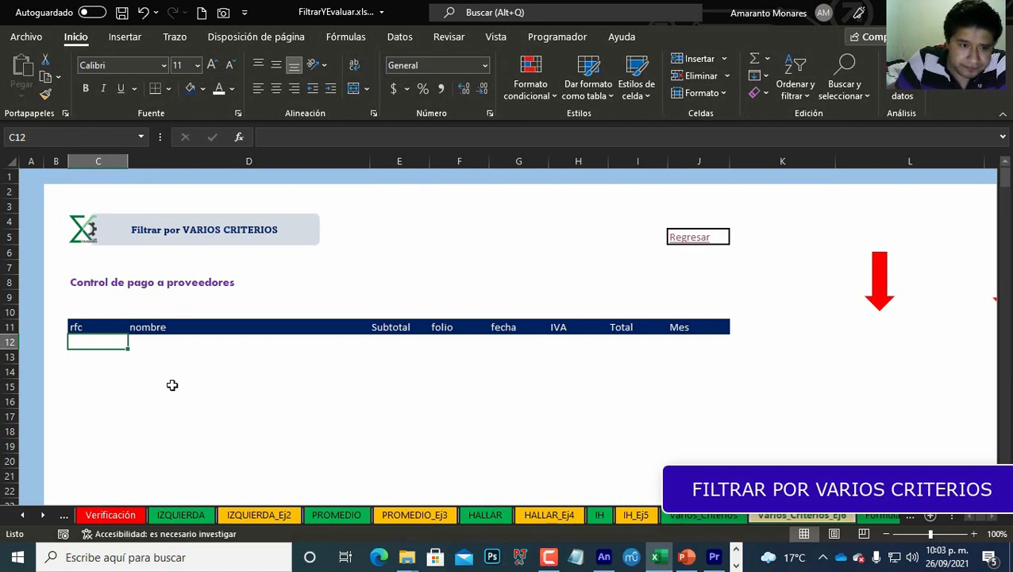
pyautogui.press('Right')
pyautogui.press('Right')
pyautogui.press('Right')
pyautogui.press('Right')
pyautogui.press('Right')
pyautogui.press('Right')
pyautogui.press('Right')
pyautogui.press('Right')
pyautogui.press('Right')
pyautogui.press('Right')
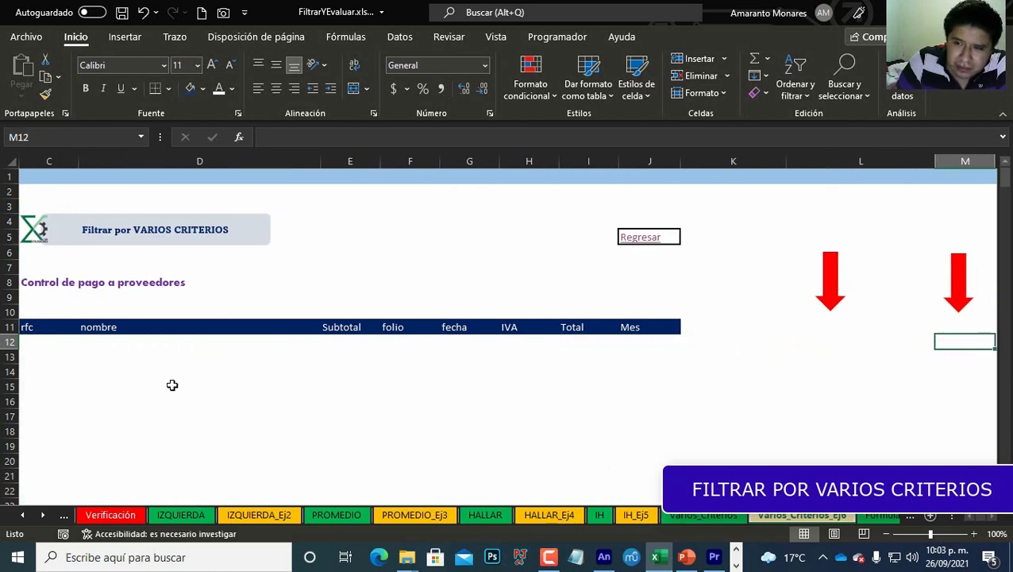
pyautogui.press('Left')
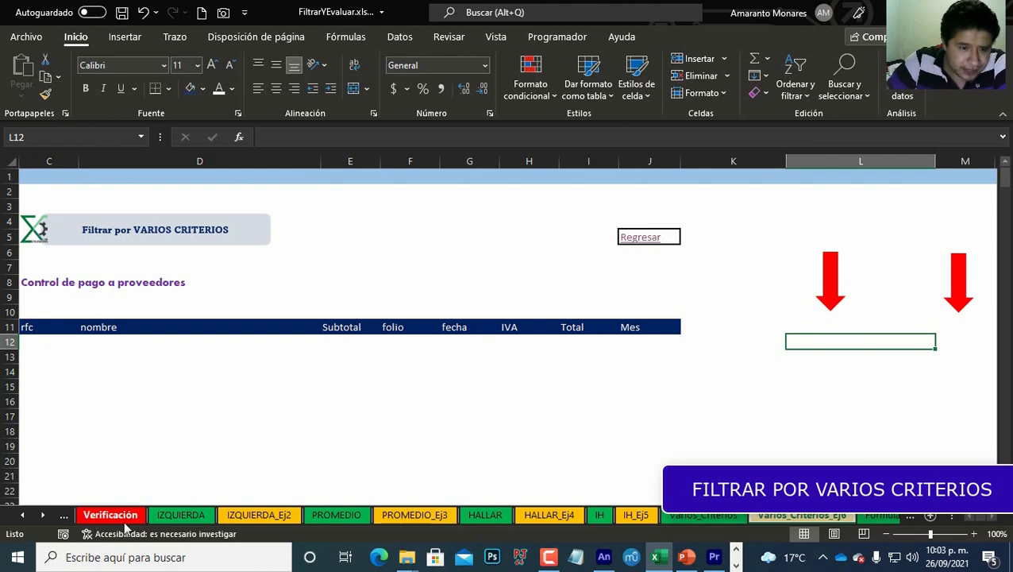
# Step: Copy the supplier drop-down cell under the Proveedor header on the Proveedor sheet
pyautogui.click(22, 516)
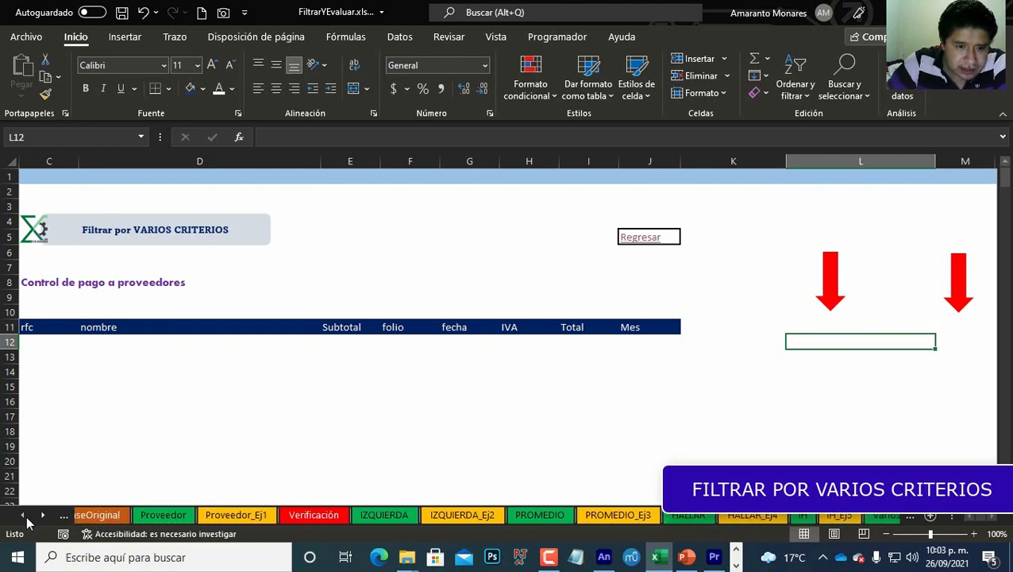
pyautogui.click(22, 516)
pyautogui.click(246, 518)
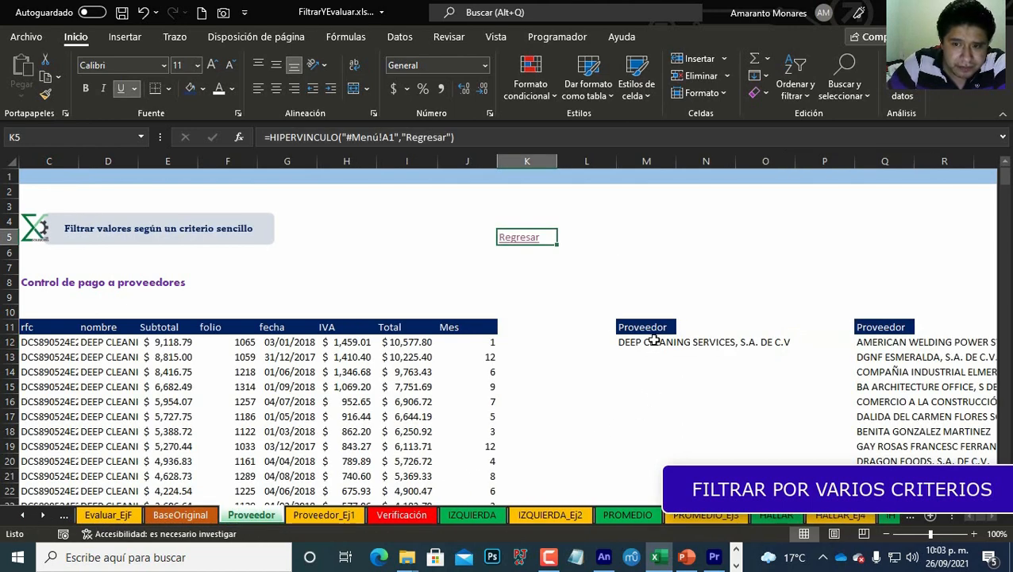
pyautogui.click(651, 341)
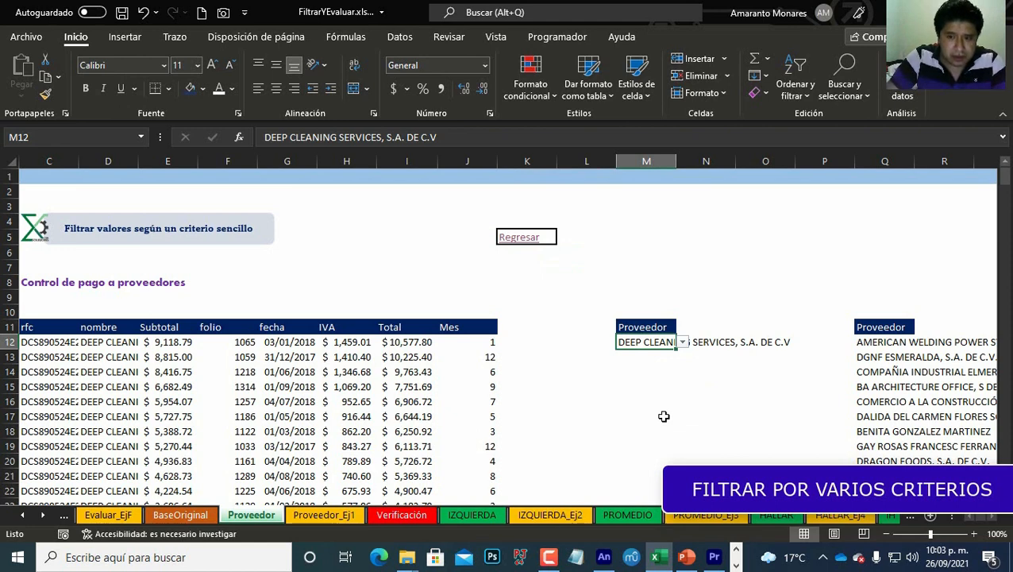
pyautogui.hotkey('ctrl', 'c')
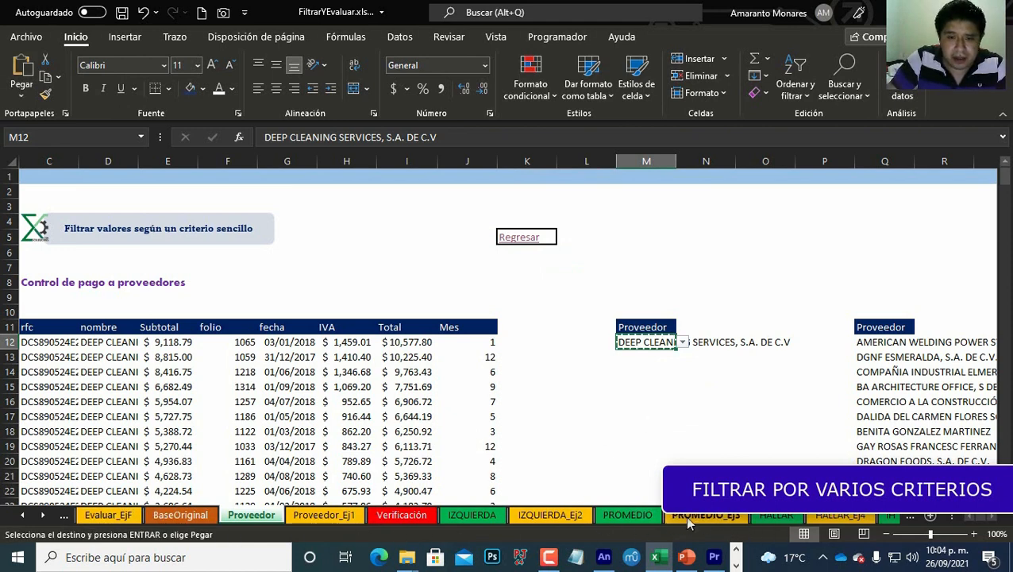
# Step: Return to the menu, open the multi-criteria FILTRAR exercise sheet, and paste only the validation into the first criteria cell
pyautogui.click(527, 238)
pyautogui.scroll(-3, 103, 397)
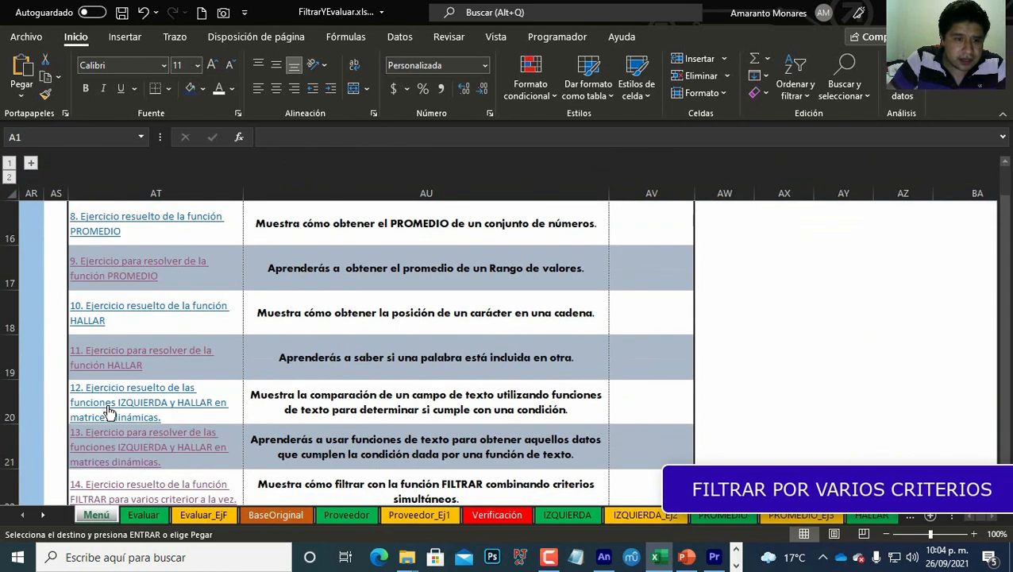
pyautogui.scroll(-2, 110, 411)
pyautogui.click(116, 264)
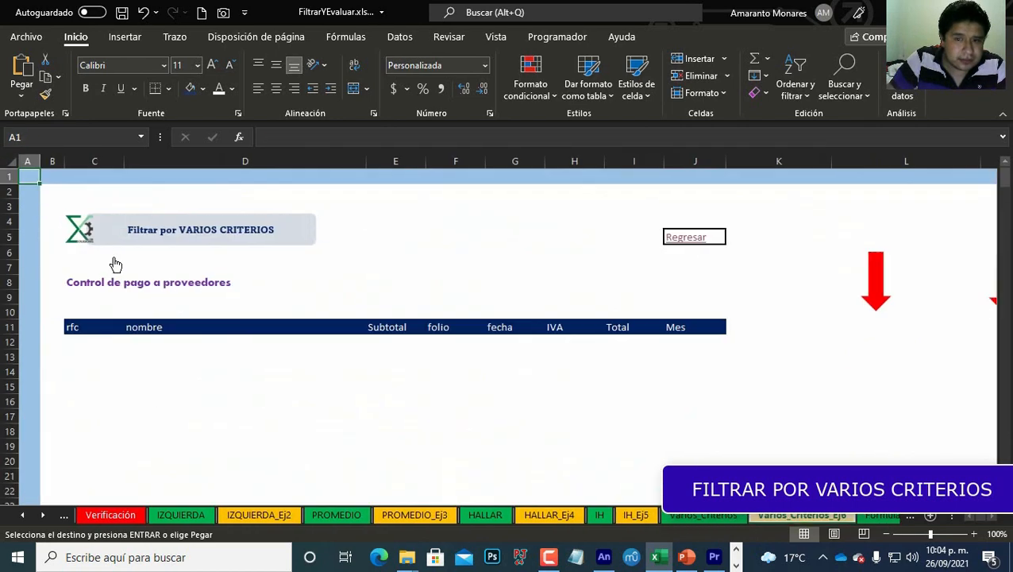
pyautogui.click(862, 340)
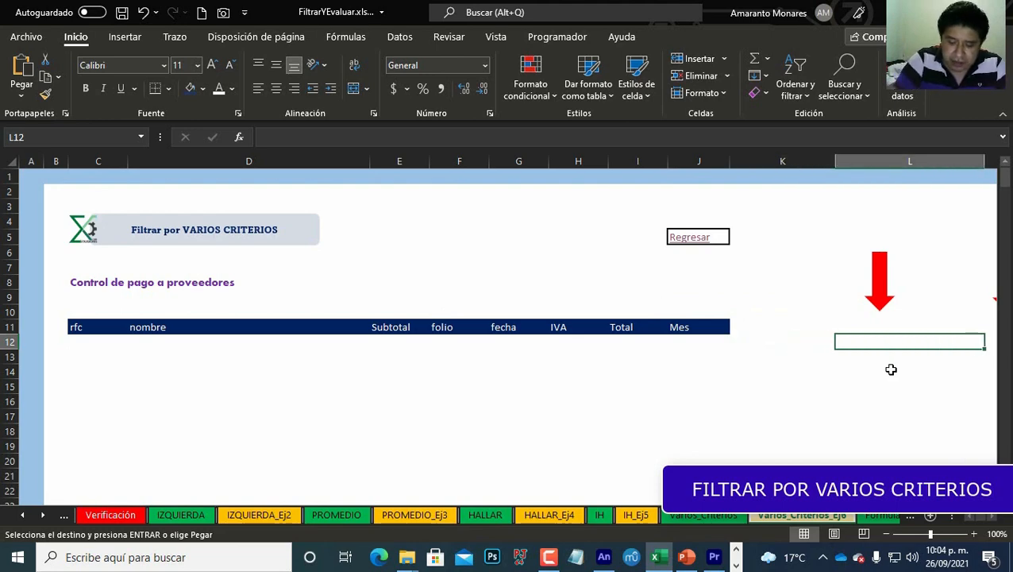
pyautogui.hotkey('ctrl', 'alt', 'v')
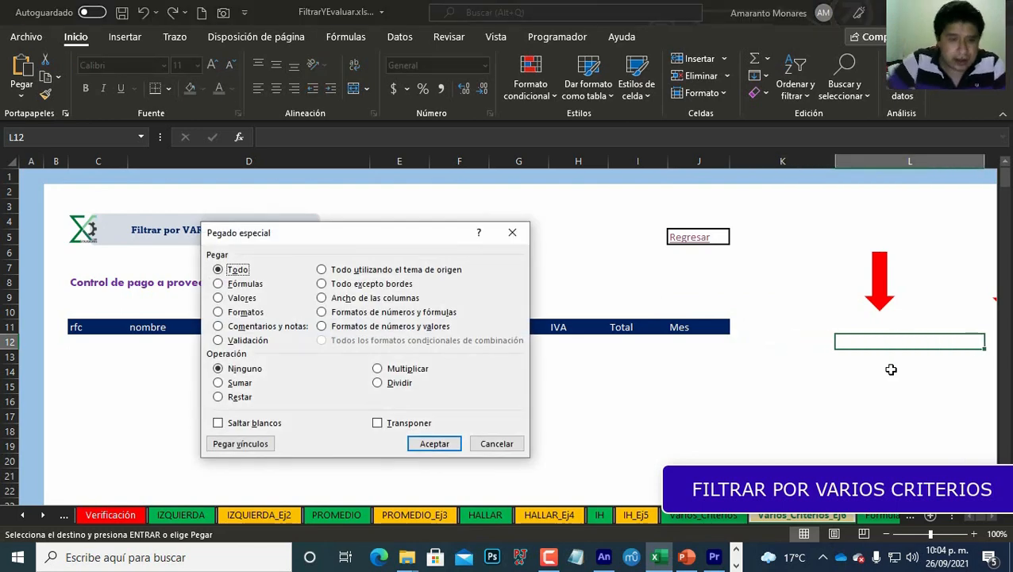
pyautogui.hotkey('alt', 'n')
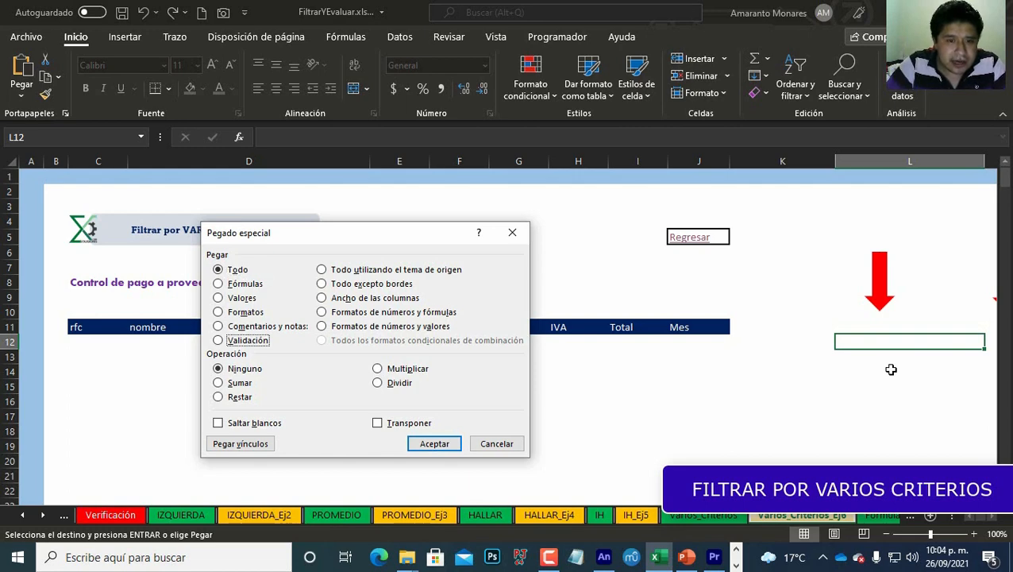
pyautogui.press('space')
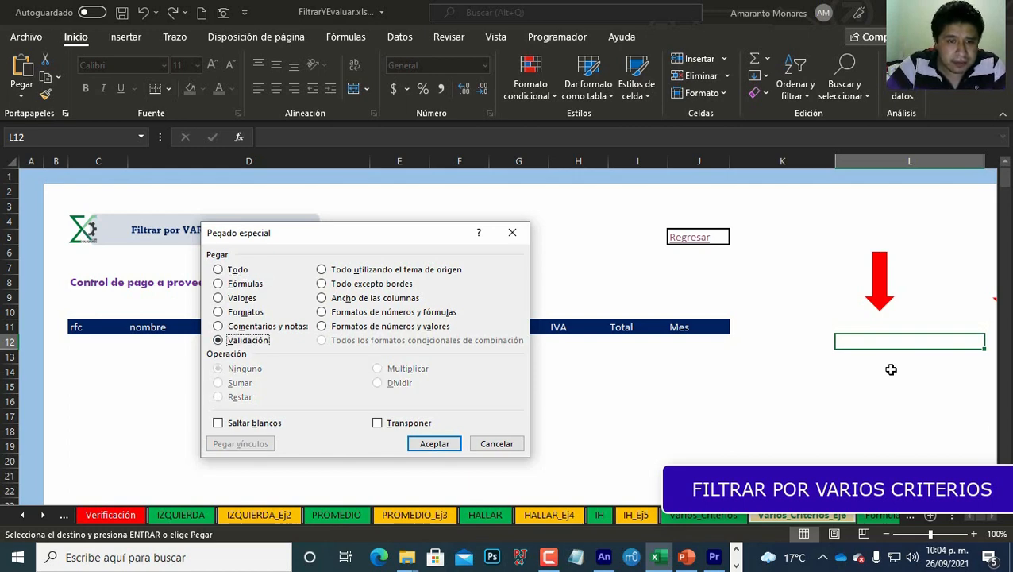
pyautogui.press('Return')
# Step: Compare the empty criteria cells with the solved FILTRAR example and its formula to the right
pyautogui.press('Right')
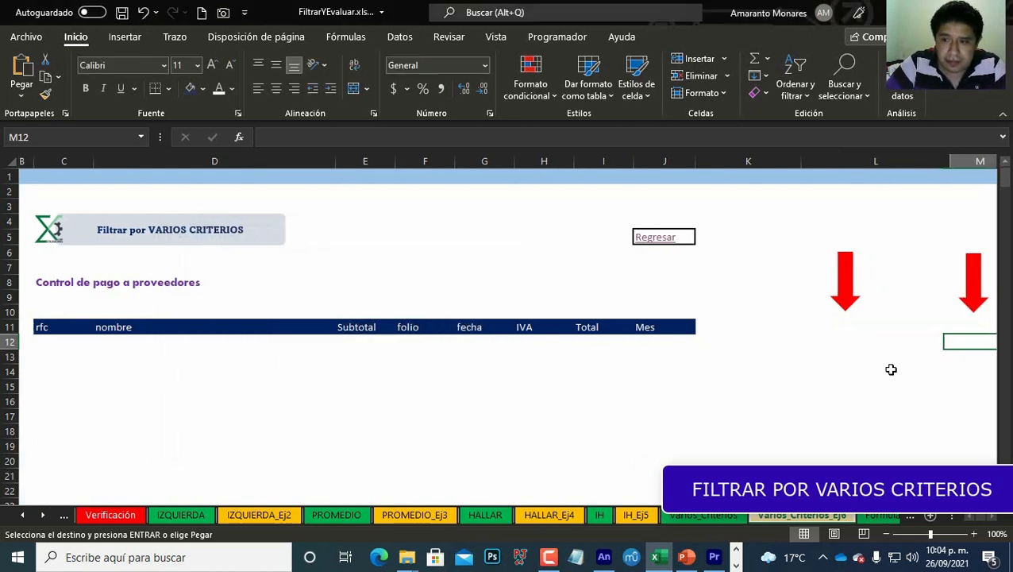
pyautogui.press('Left')
pyautogui.press('Escape')
pyautogui.press('Right')
pyautogui.press('Right')
pyautogui.press('Right')
pyautogui.press('Right')
pyautogui.press('Right')
pyautogui.press('Right')
pyautogui.press('Right')
pyautogui.press('Right')
pyautogui.press('Right')
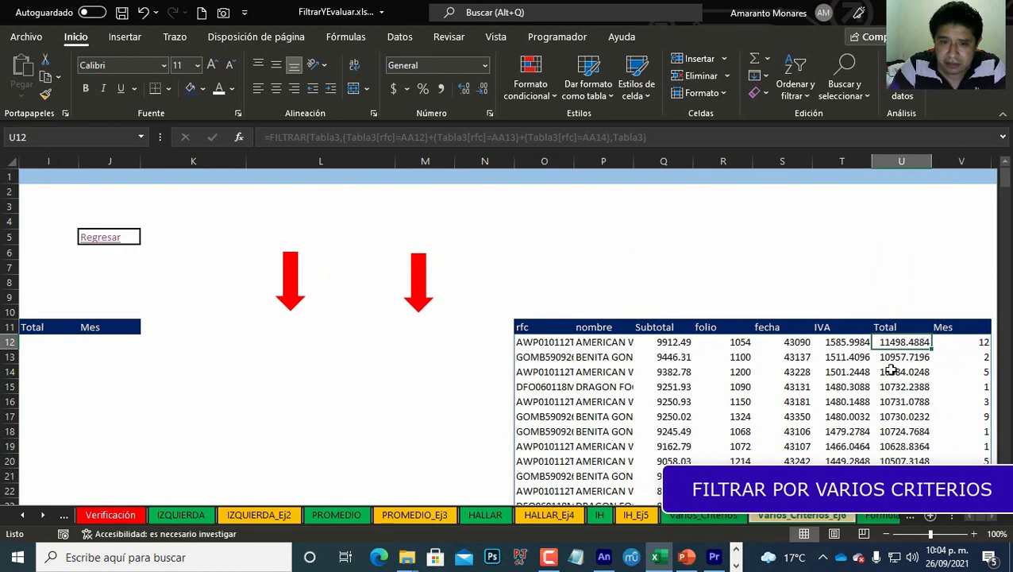
pyautogui.press('Left')
pyautogui.press('Left')
pyautogui.press('Left')
pyautogui.press('Left')
pyautogui.press('Left')
pyautogui.press('Left')
pyautogui.press('Left')
pyautogui.press('Left')
pyautogui.press('Left')
pyautogui.press('Left')
pyautogui.press('Right')
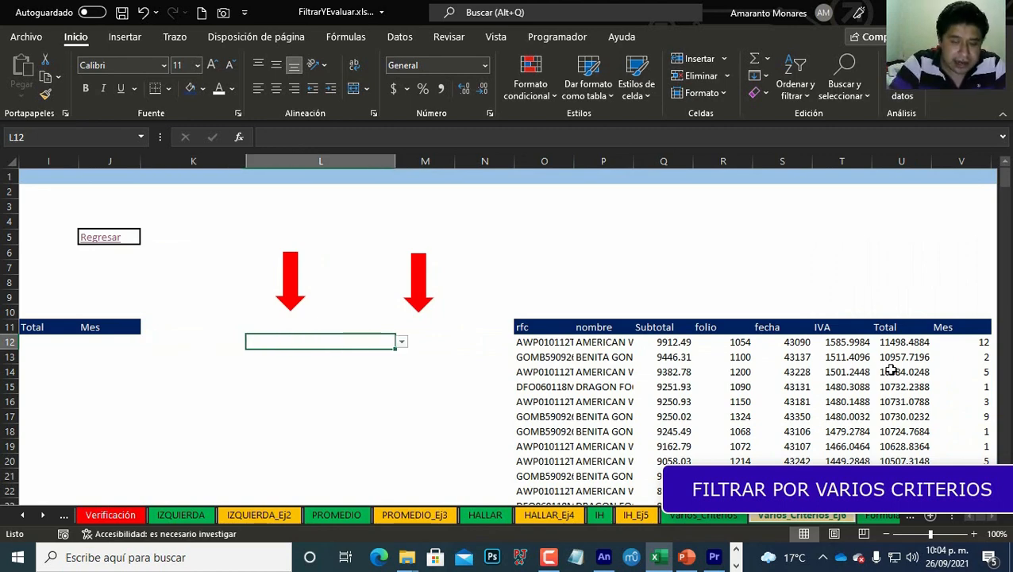
# Step: Change the criteria cell's list validation source to =Proveedor!$Q$12#
pyautogui.hotkey('alt', 'd')
pyautogui.press('v')
pyautogui.press('v')
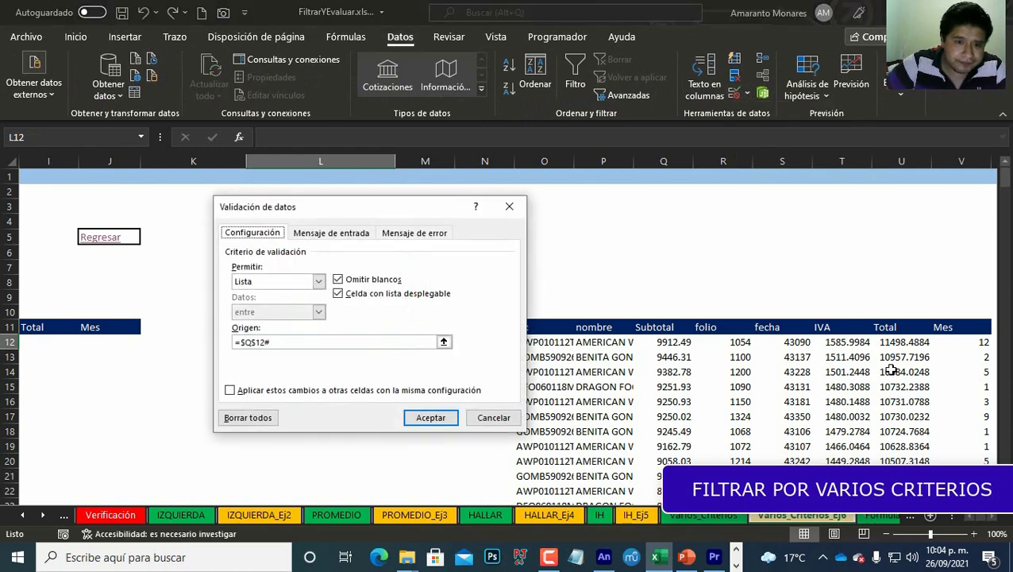
pyautogui.press('Tab')
pyautogui.press('Tab')
pyautogui.press('Tab')
pyautogui.press('Tab')
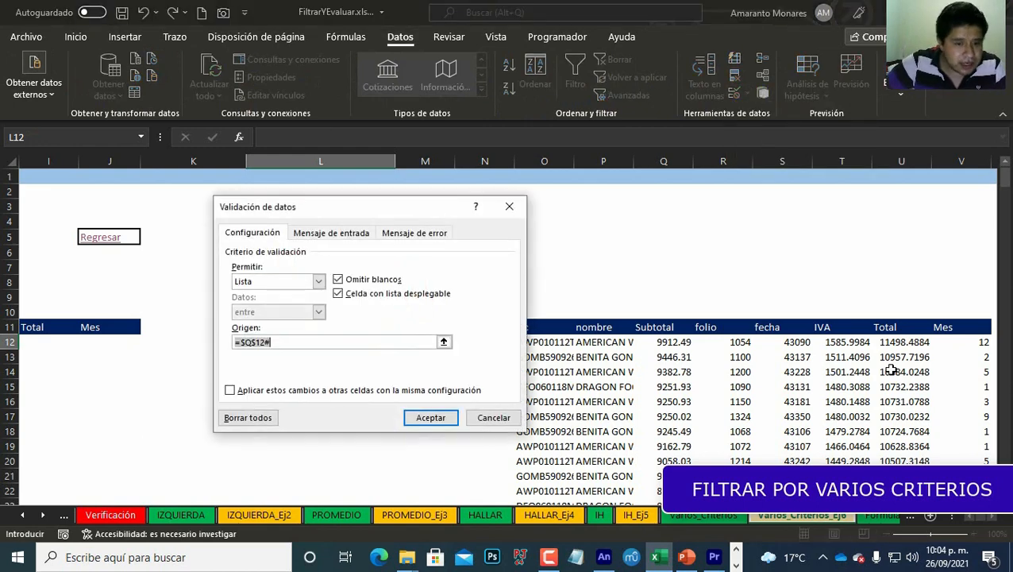
pyautogui.click(27, 515)
pyautogui.click(27, 515)
pyautogui.click(27, 516)
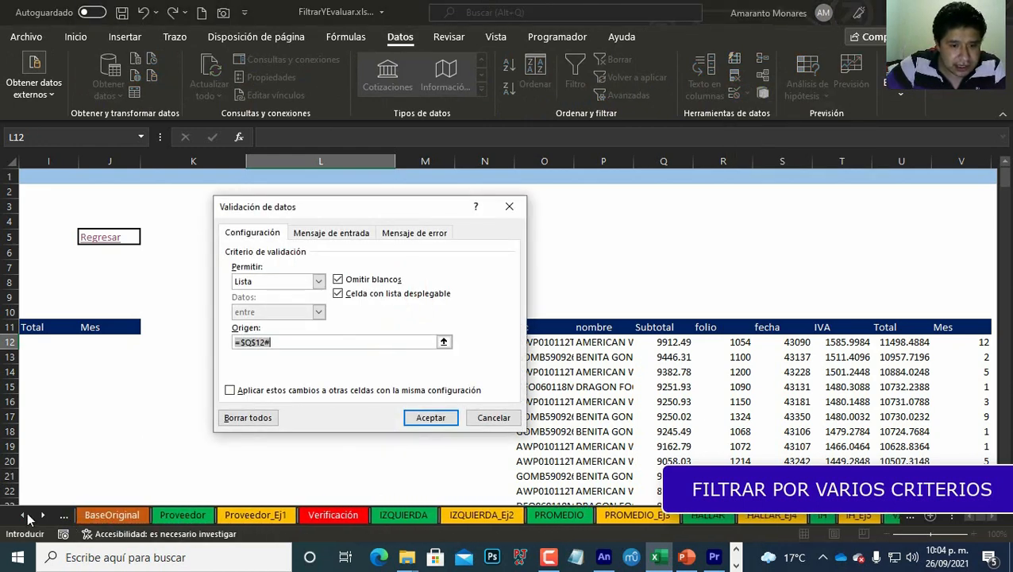
pyautogui.click(27, 516)
pyautogui.click(270, 515)
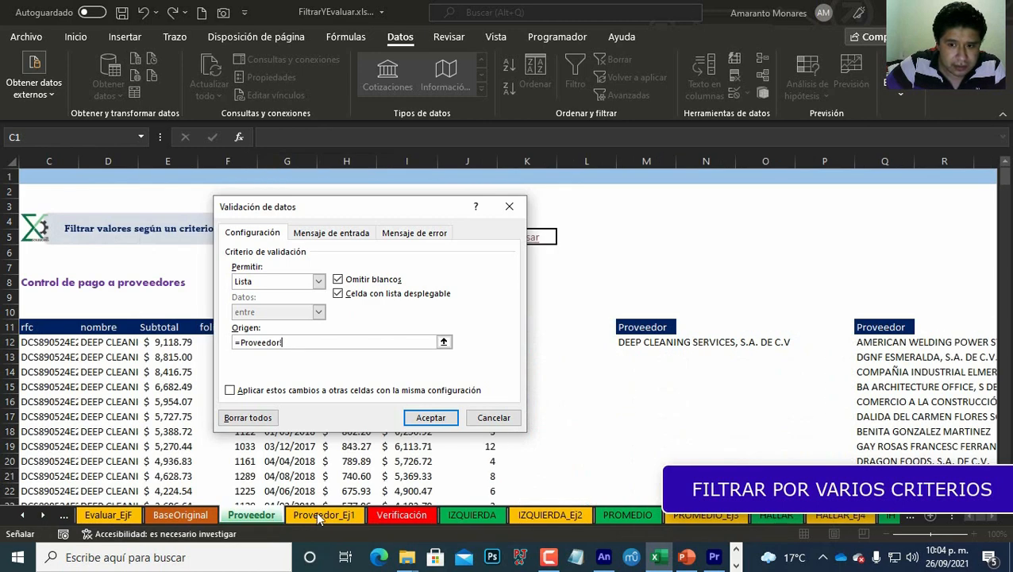
pyautogui.click(895, 343)
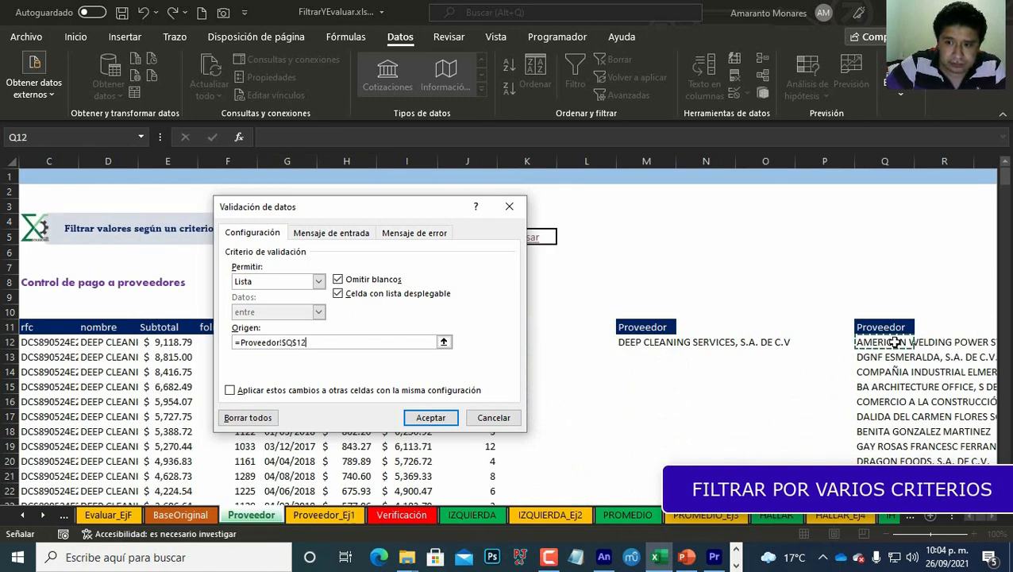
pyautogui.press('Right')
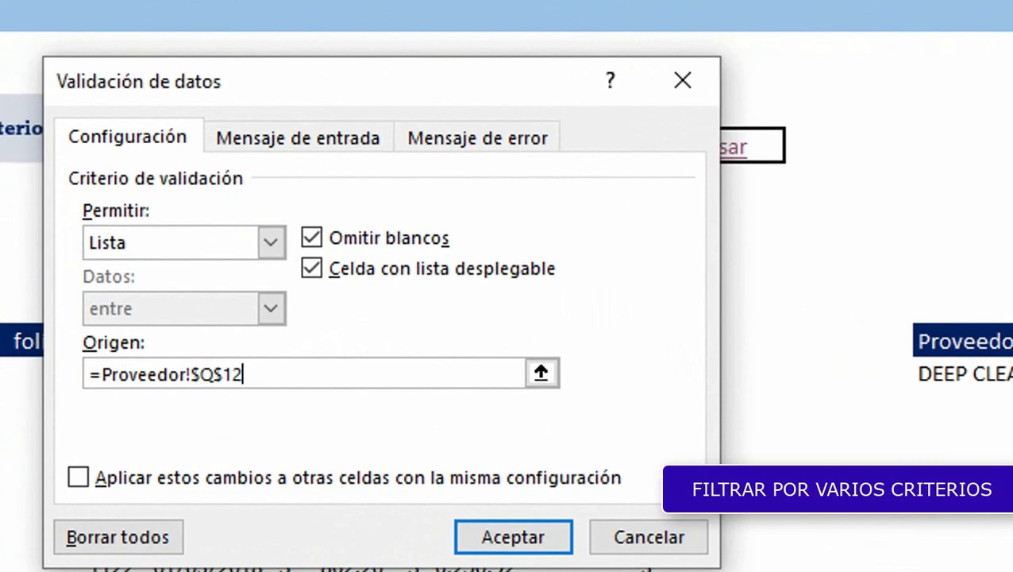
pyautogui.write('#')
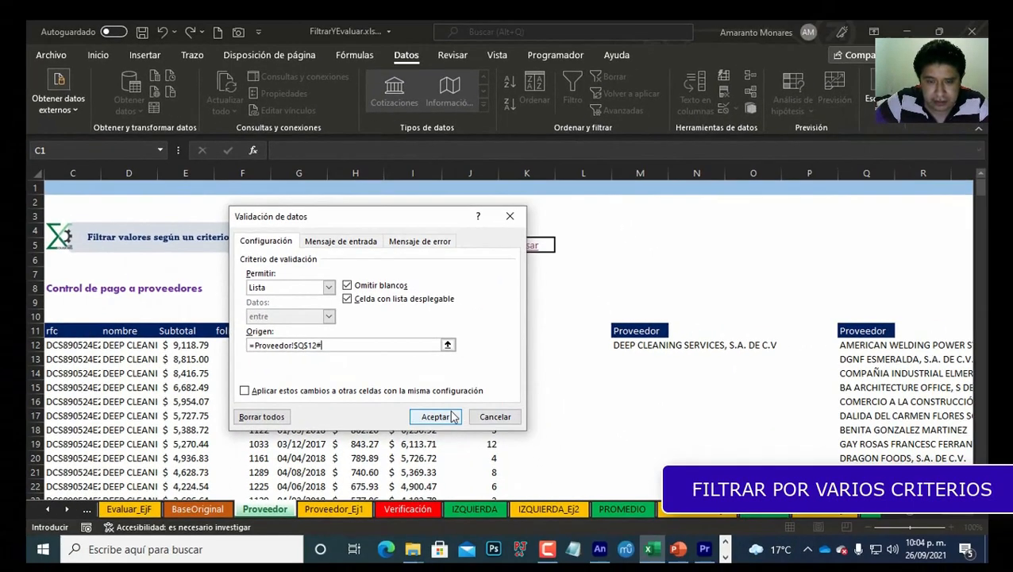
pyautogui.click(516, 537)
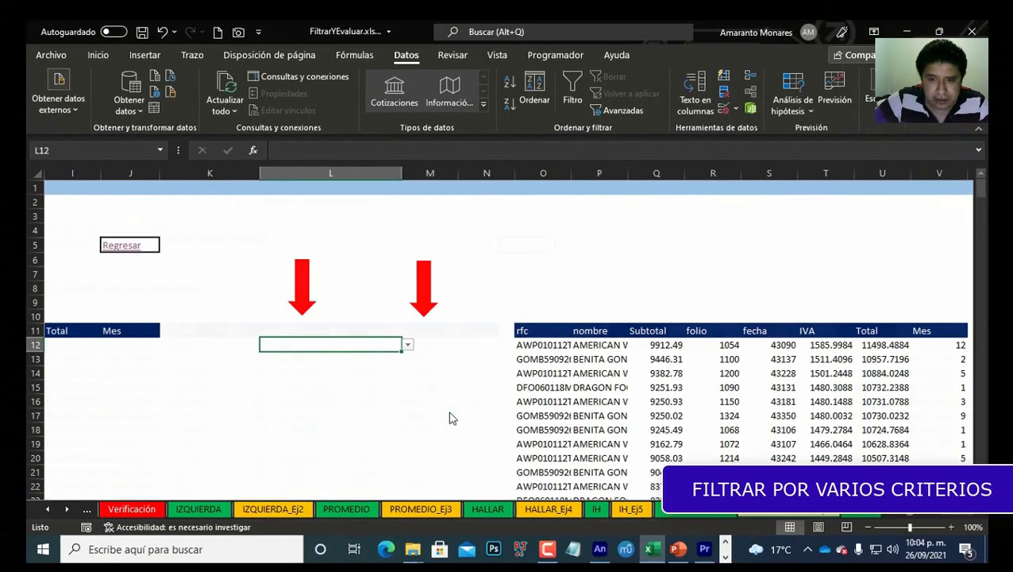
# Step: Choose DGNF ESMERALDA, S.A. DE C.V. from the criteria cell's drop-down list
pyautogui.hotkey('alt', 'Down')
pyautogui.press('Down')
pyautogui.press('Down')
pyautogui.press('Down')
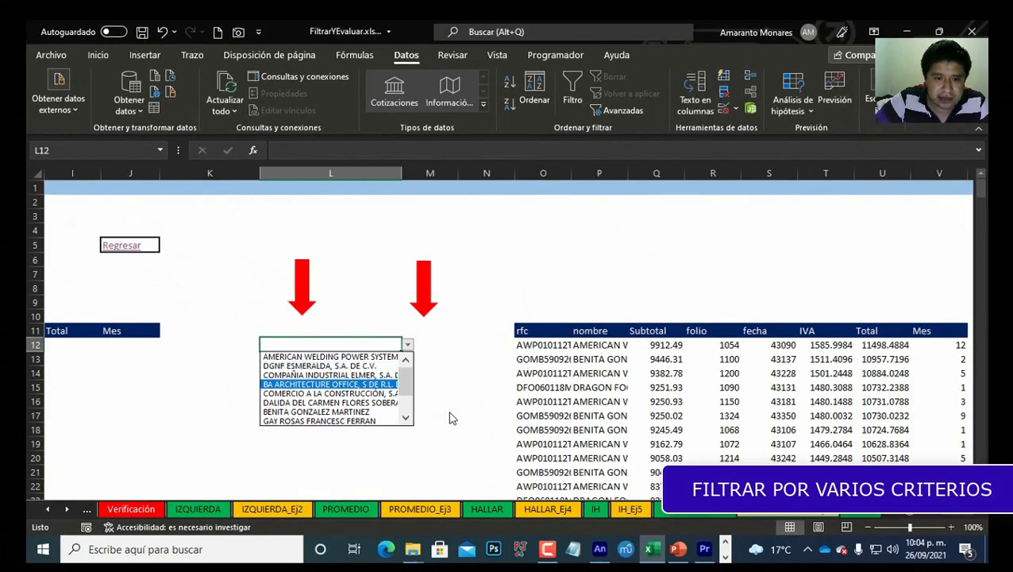
pyautogui.press('Up')
pyautogui.press('Up')
pyautogui.press('Return')
# Step: Enter =FILTRAR(Tabla3,Tabla3[nombre]=L12) under the rfc header to list that supplier's payments
pyautogui.press('Home')
pyautogui.press('Right')
pyautogui.press('Right')
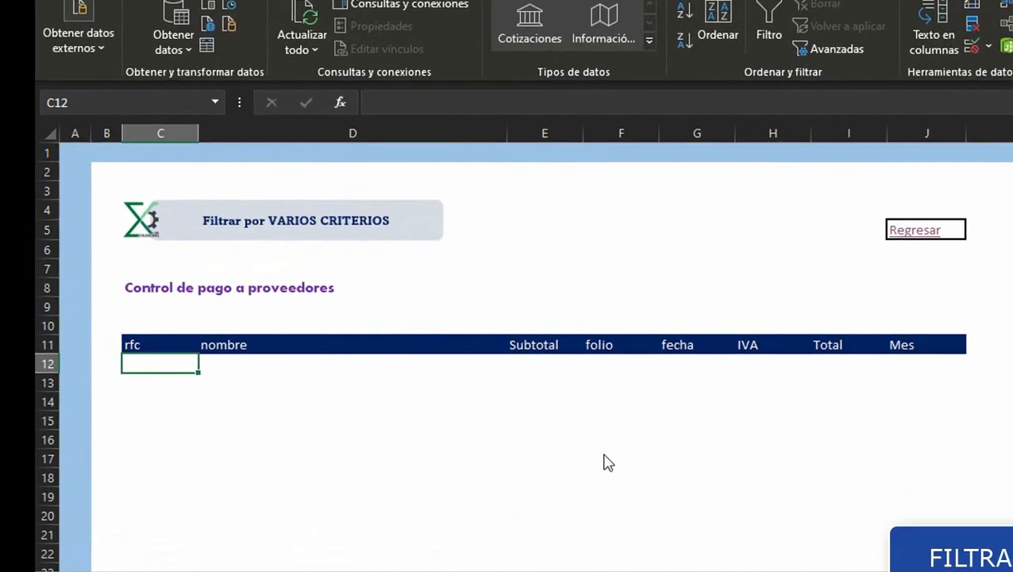
pyautogui.write('=')
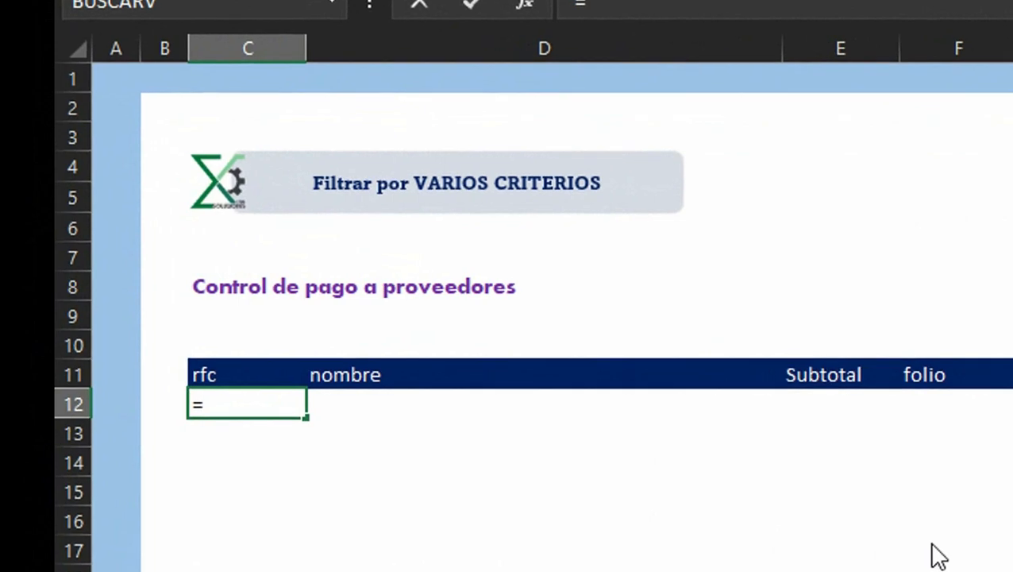
pyautogui.write('filtr')
pyautogui.press('Tab')
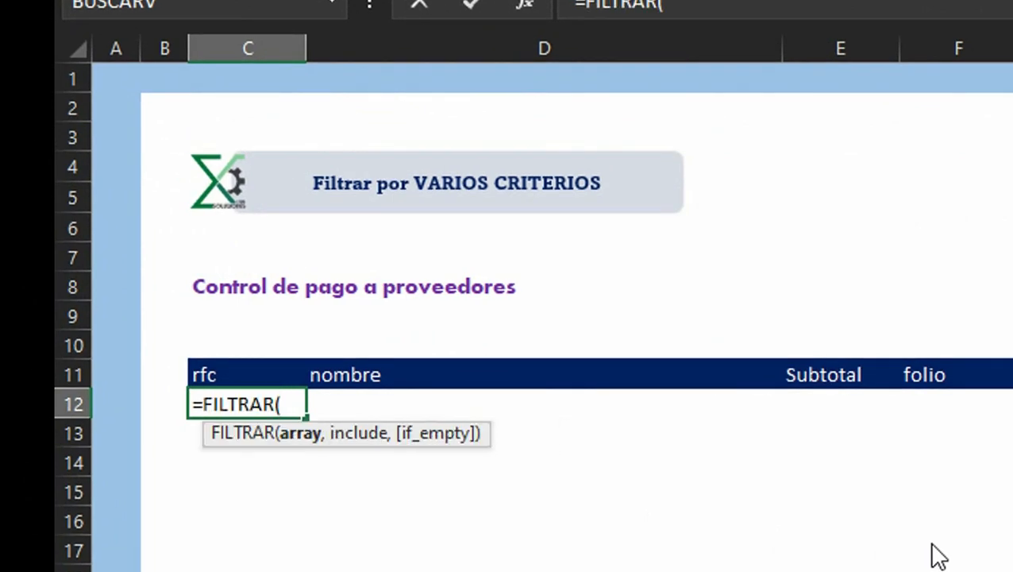
pyautogui.write('ta')
pyautogui.press('Tab')
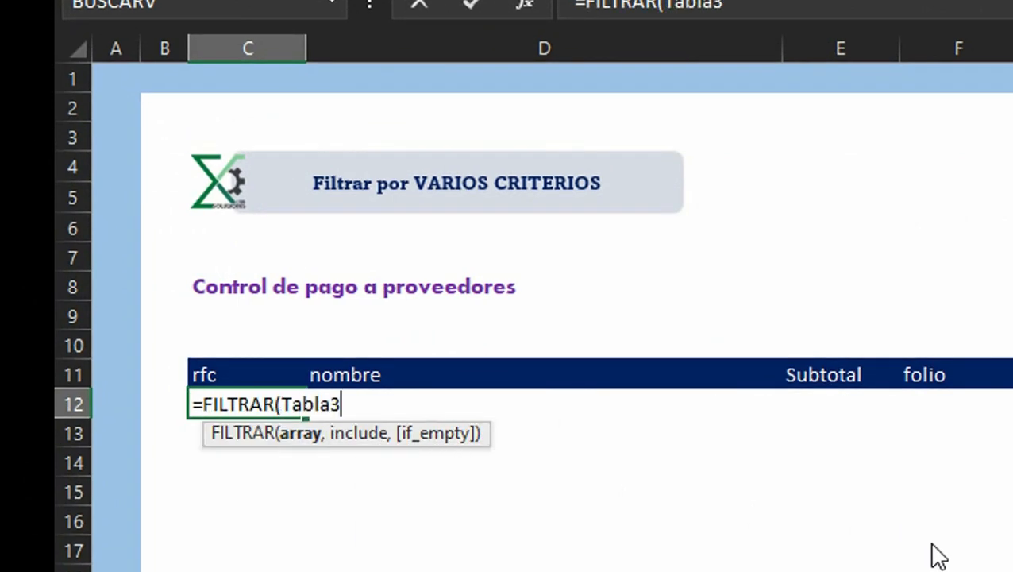
pyautogui.write(',')
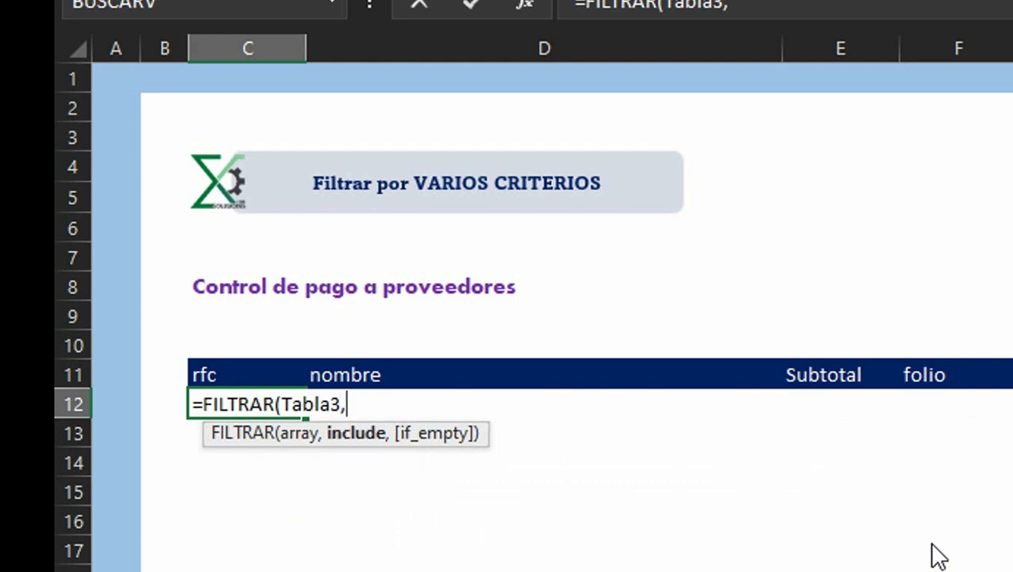
pyautogui.write('tb')
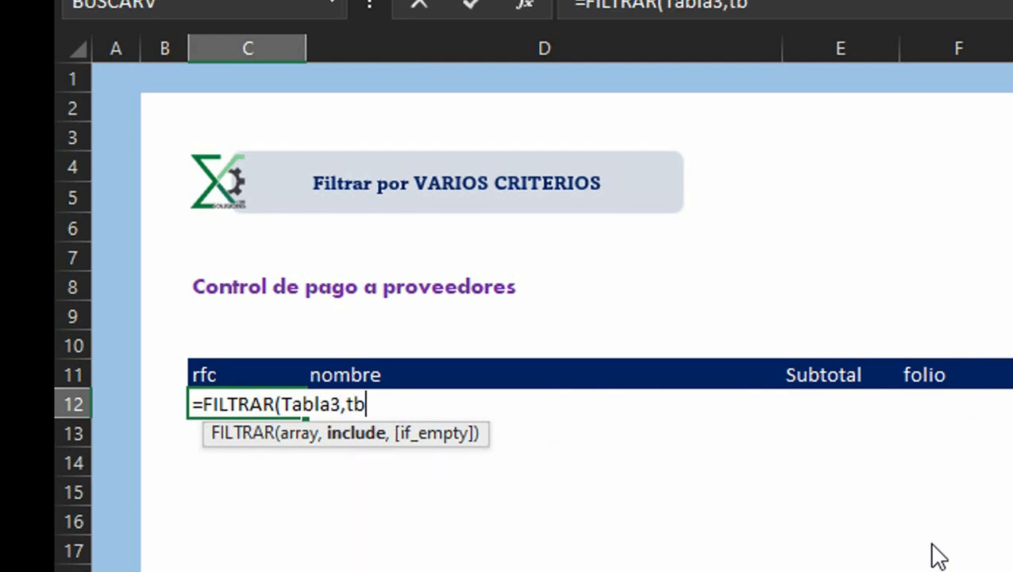
pyautogui.press('BackSpace')
pyautogui.write('a')
pyautogui.press('Tab')
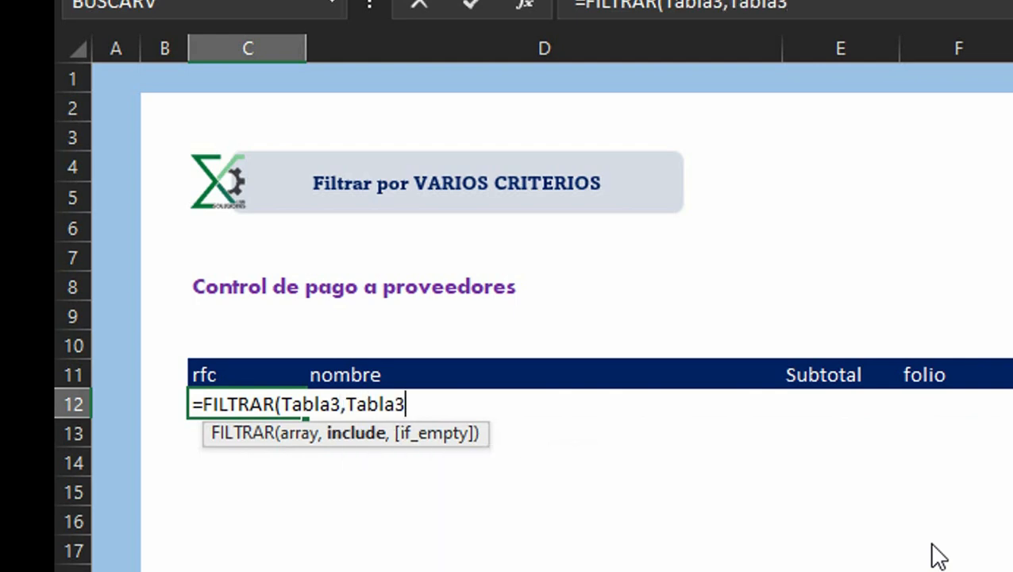
pyautogui.write('[')
pyautogui.press('Down')
pyautogui.press('Down')
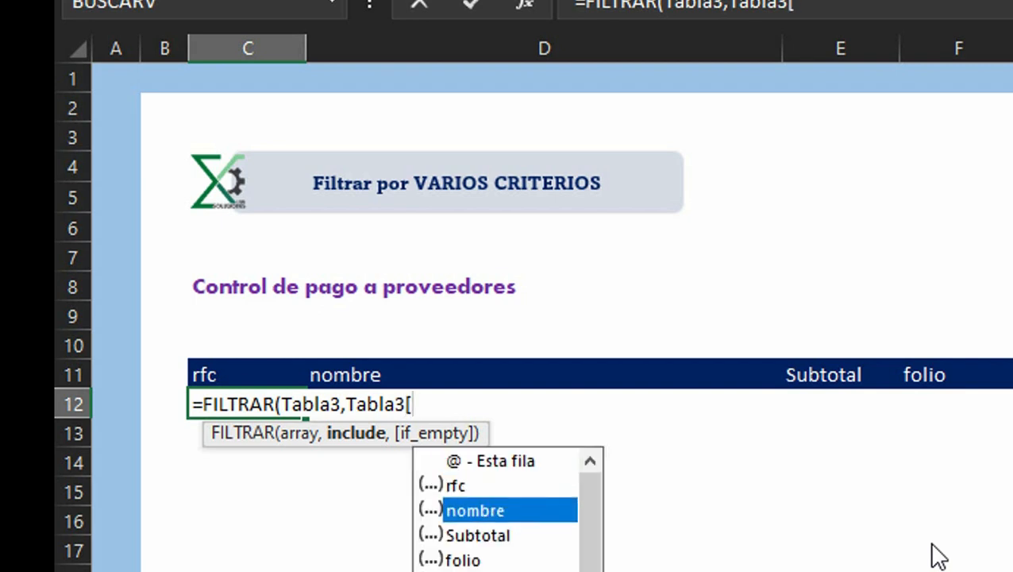
pyautogui.press('Tab')
pyautogui.write(']=')
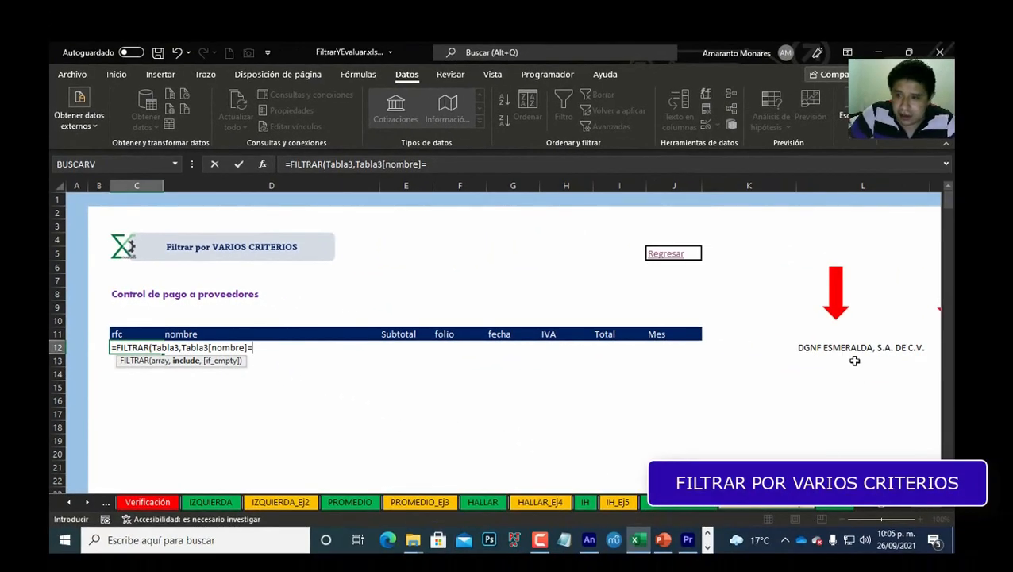
pyautogui.click(983, 355)
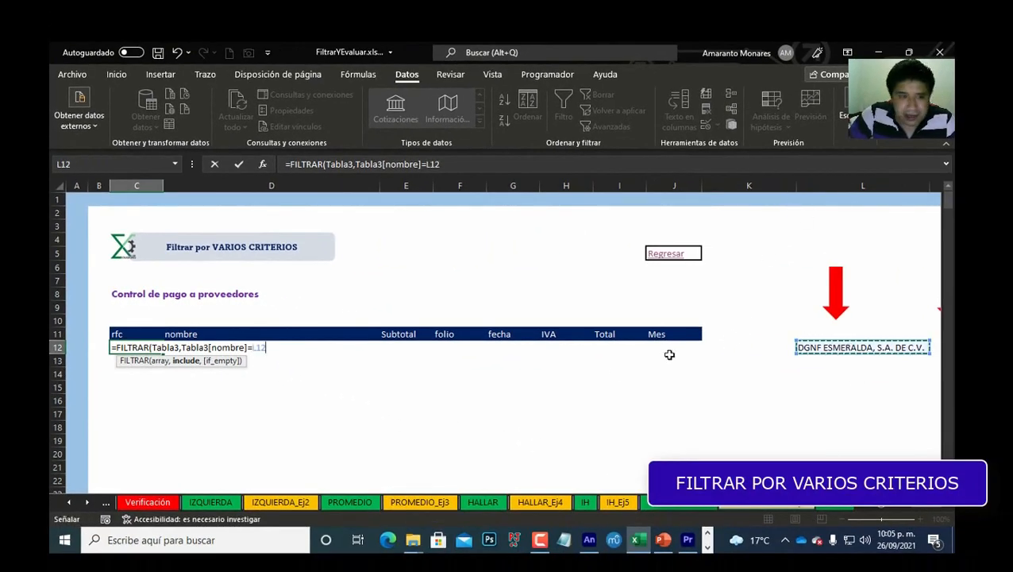
pyautogui.press('Return')
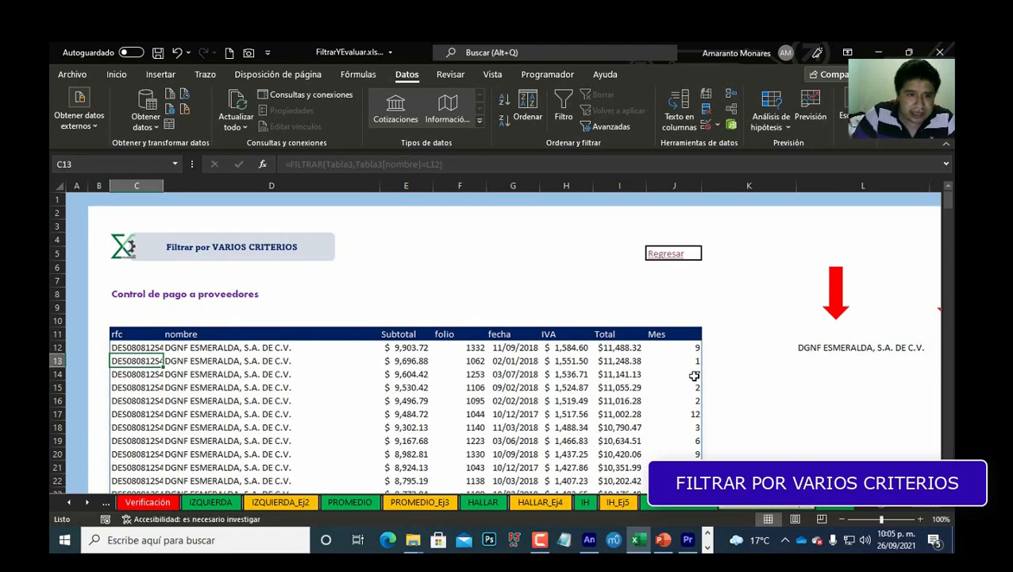
# Step: Browse the filtered results to the last row and back, and compare with the solved example
pyautogui.hotkey('ctrl', 'Down')
pyautogui.press('Down')
pyautogui.hotkey('ctrl', 'Up')
pyautogui.hotkey('ctrl', 'Up')
pyautogui.hotkey('ctrl', 'Up')
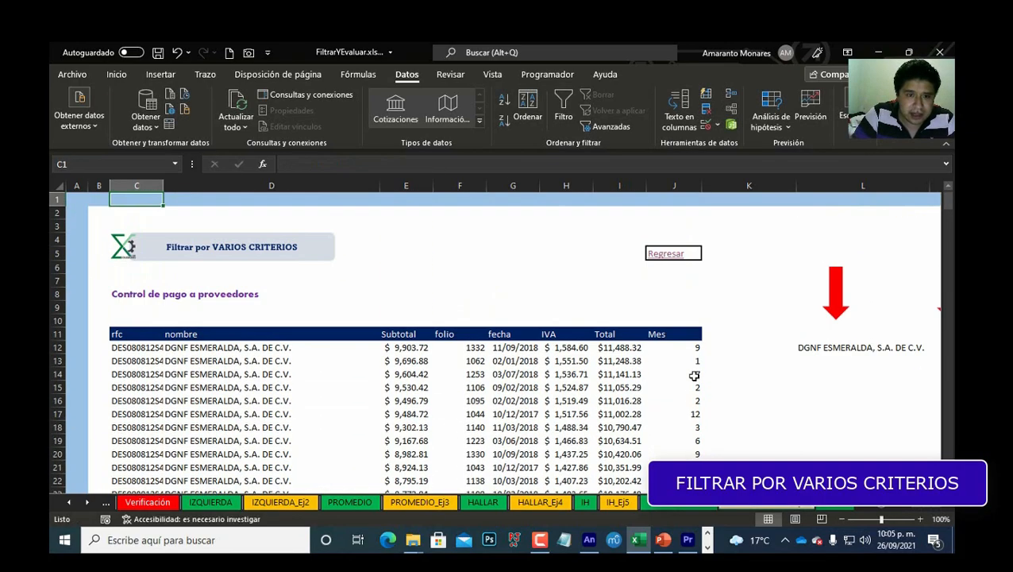
pyautogui.press('Down')
pyautogui.press('Down')
pyautogui.press('Down')
pyautogui.press('Down')
pyautogui.press('Right')
pyautogui.press('Right')
pyautogui.press('Right')
pyautogui.press('Right')
pyautogui.press('Right')
pyautogui.press('Right')
pyautogui.press('Right')
pyautogui.press('Right')
pyautogui.press('Right')
pyautogui.press('Right')
pyautogui.press('Right')
pyautogui.press('Right')
pyautogui.press('Right')
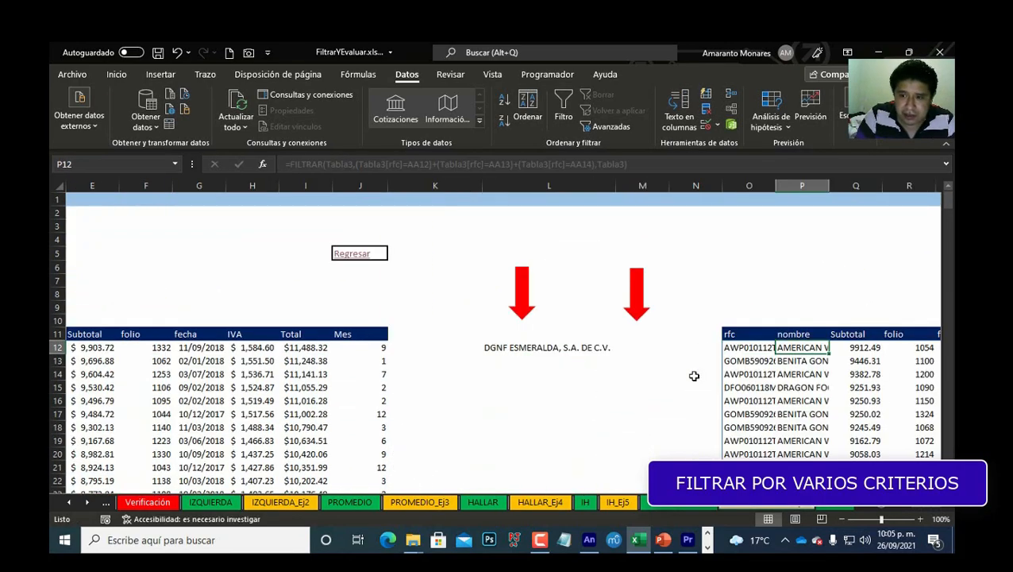
pyautogui.press('Left')
pyautogui.press('Left')
pyautogui.press('Left')
pyautogui.press('Left')
pyautogui.press('Left')
pyautogui.press('Left')
pyautogui.press('Left')
pyautogui.press('Left')
pyautogui.press('Left')
pyautogui.press('Left')
pyautogui.press('Left')
pyautogui.press('Left')
pyautogui.press('Left')
pyautogui.press('Left')
pyautogui.press('Left')
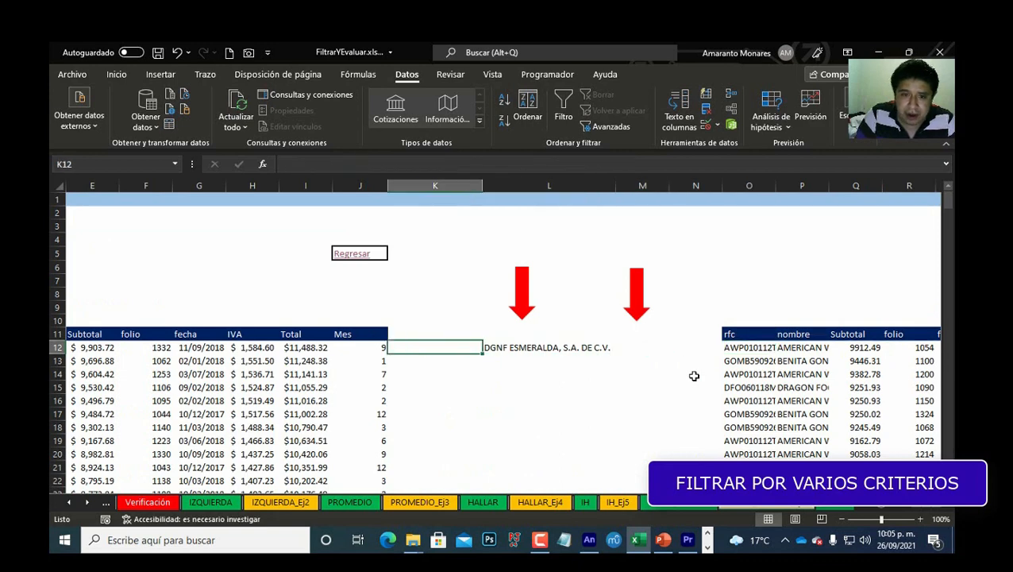
pyautogui.press('Right')
pyautogui.press('Right')
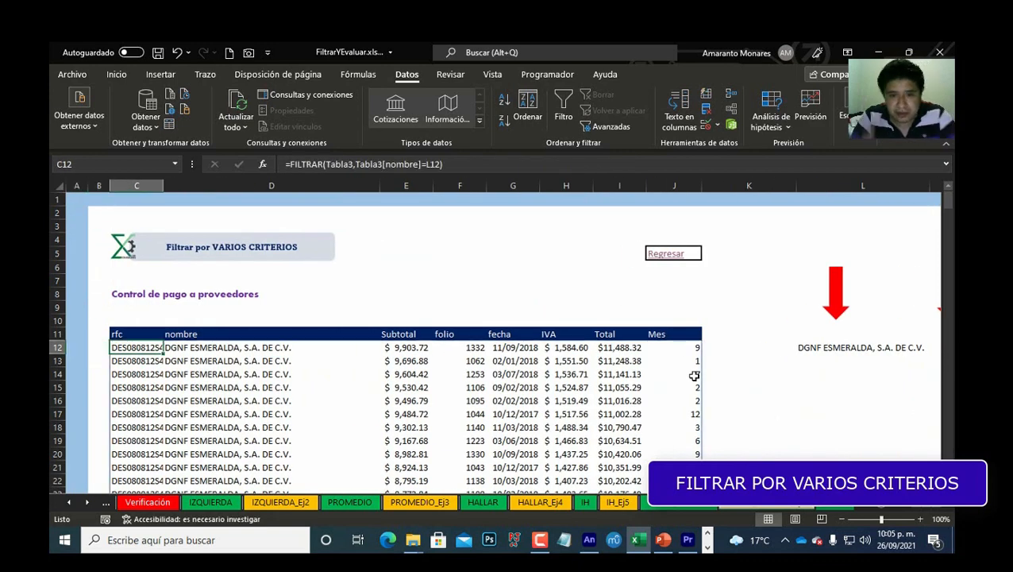
# Step: Edit the FILTRAR formula to wrap the nombre criterion in parentheses
pyautogui.press('F2')
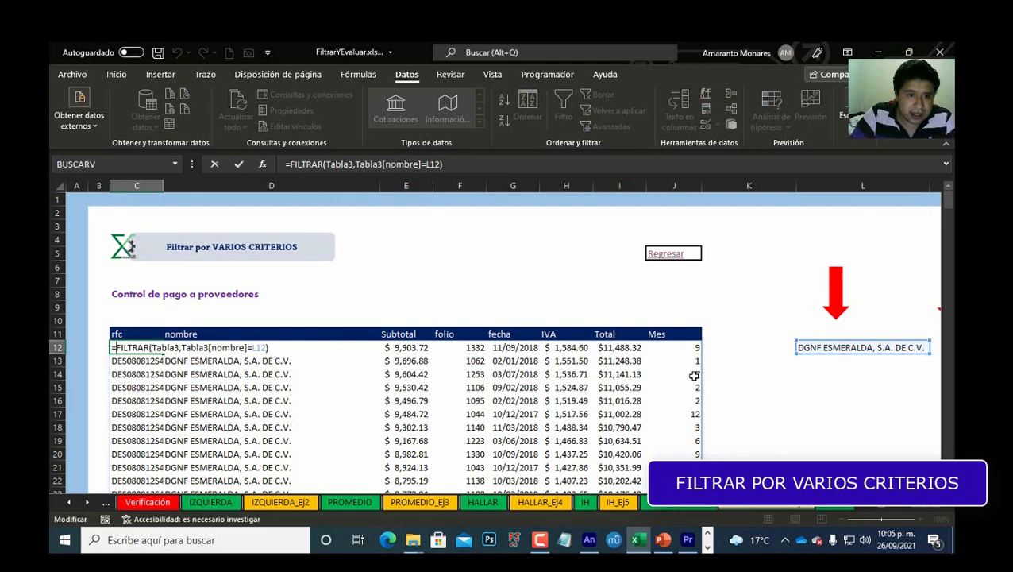
pyautogui.press('Right')
pyautogui.press('Right')
pyautogui.press('Right')
pyautogui.press('Right')
pyautogui.press('Right')
pyautogui.press('Right')
pyautogui.press('Right')
pyautogui.press('Right')
pyautogui.press('Right')
pyautogui.press('Right')
pyautogui.press('Right')
pyautogui.press('Right')
pyautogui.press('Right')
pyautogui.press('Right')
pyautogui.press('Right')
pyautogui.press('Right')
pyautogui.press('Right')
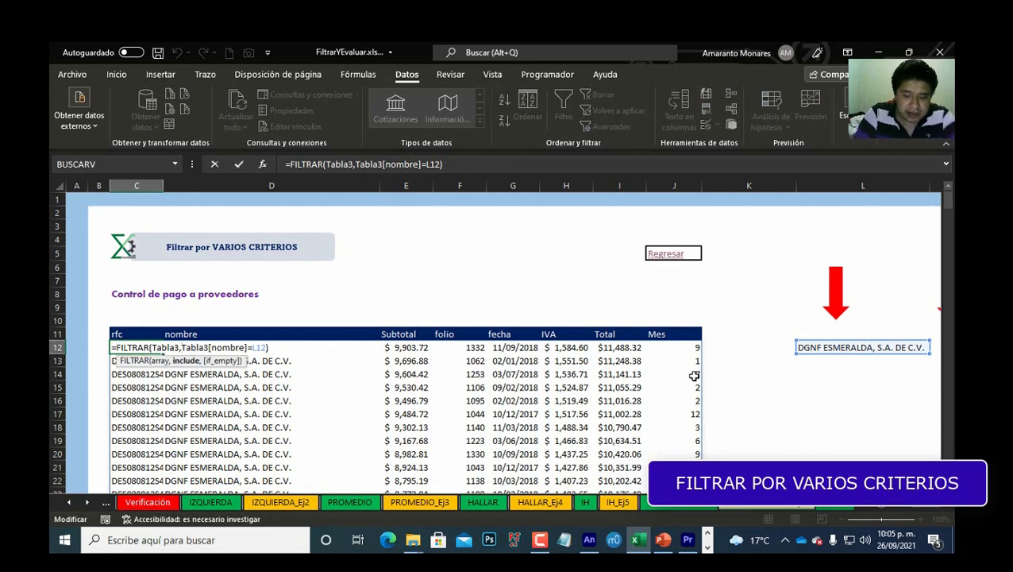
pyautogui.write('(')
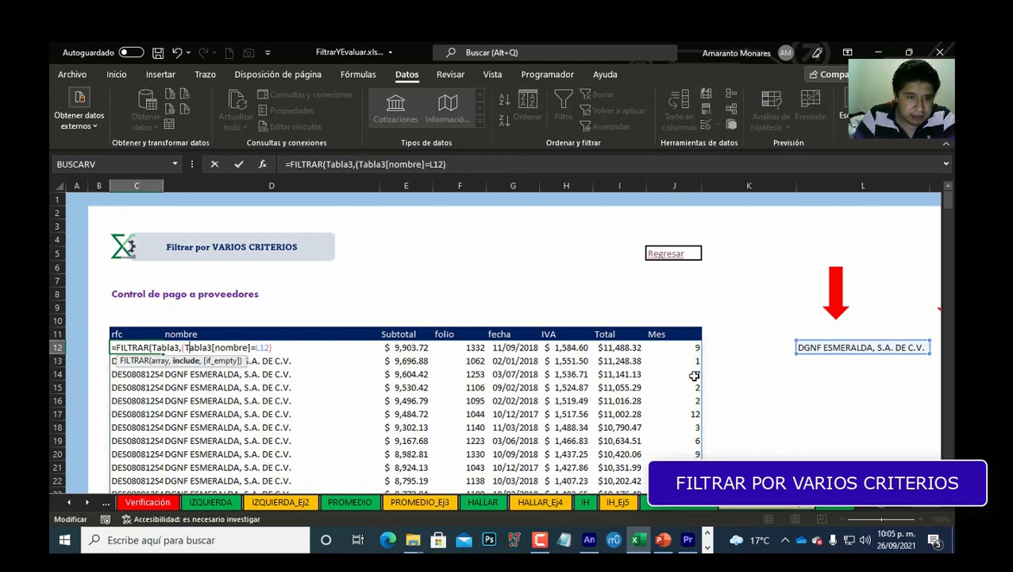
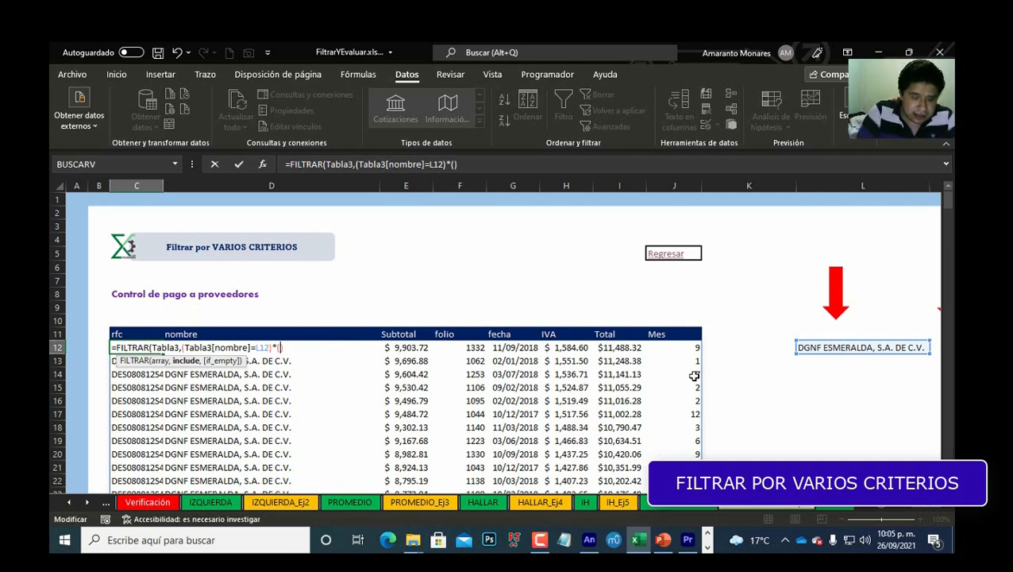
# Step: Extend the FILTRAR formula with a second criterion, multiplying by (Tabla3[Mes]=M12), and confirm it
pyautogui.write('Tabla3')
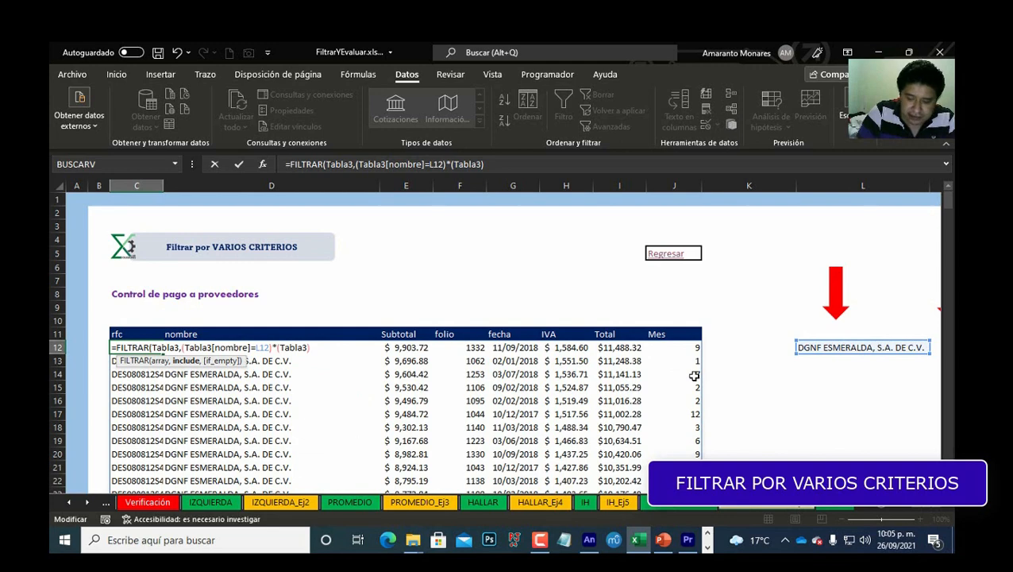
pyautogui.write('[')
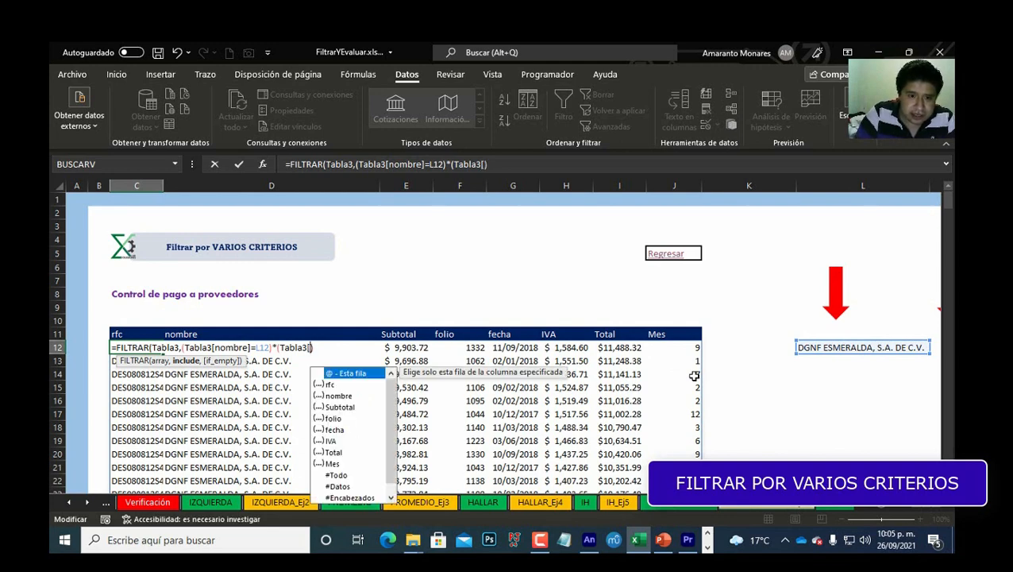
pyautogui.press('Down')
pyautogui.press('Down')
pyautogui.press('Down')
pyautogui.press('Down')
pyautogui.press('Down')
pyautogui.press('Down')
pyautogui.press('Down')
pyautogui.press('Down')
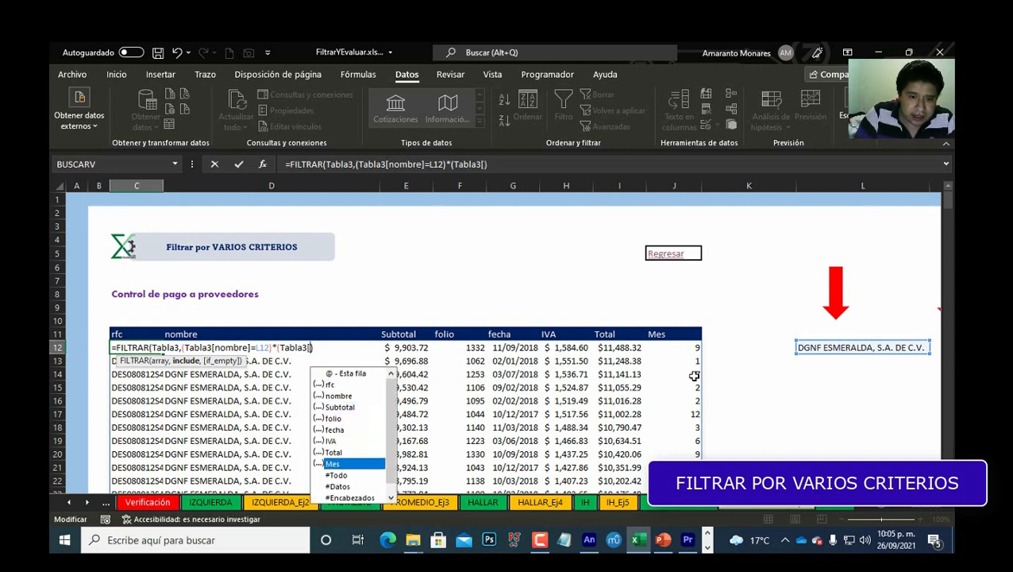
pyautogui.press('Tab')
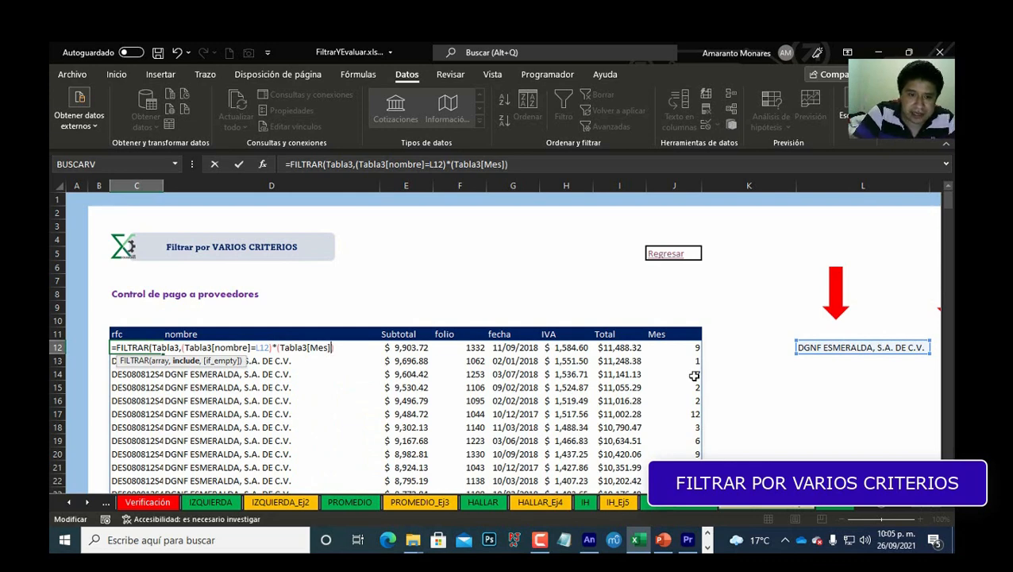
pyautogui.click(841, 380)
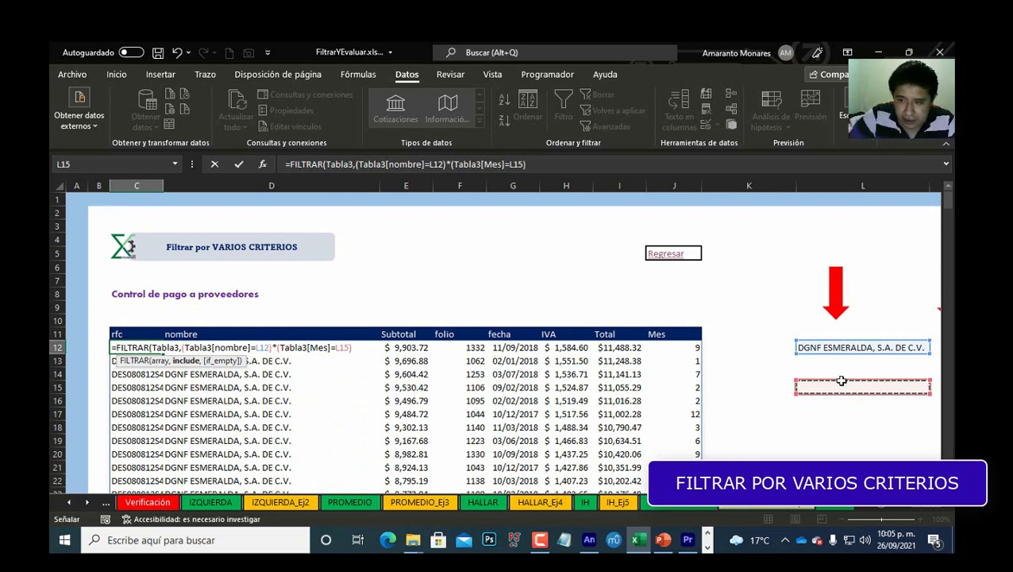
pyautogui.press('Right')
pyautogui.press('Up')
pyautogui.press('Up')
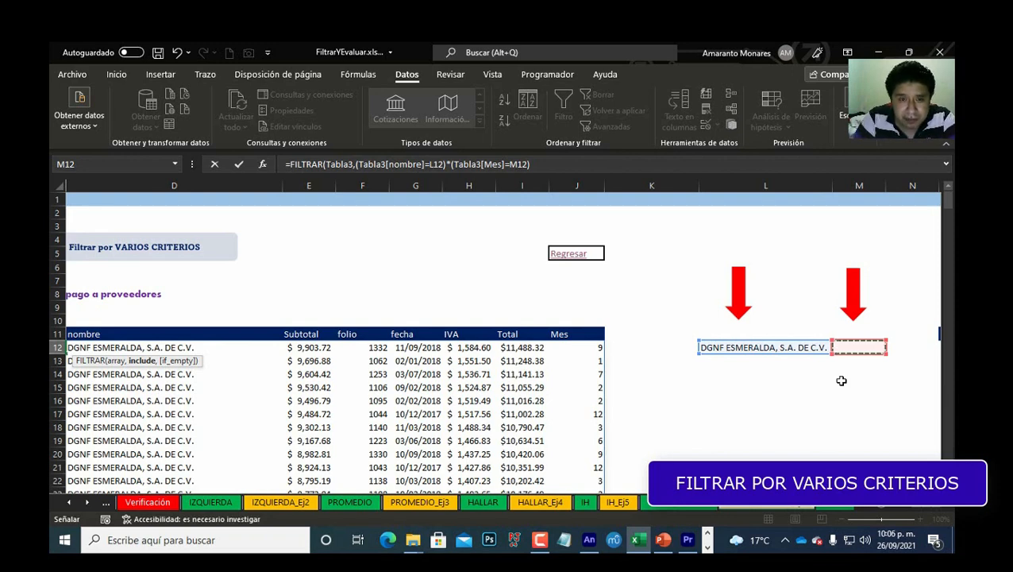
pyautogui.write(')')
pyautogui.hotkey('ctrl', 'Return')
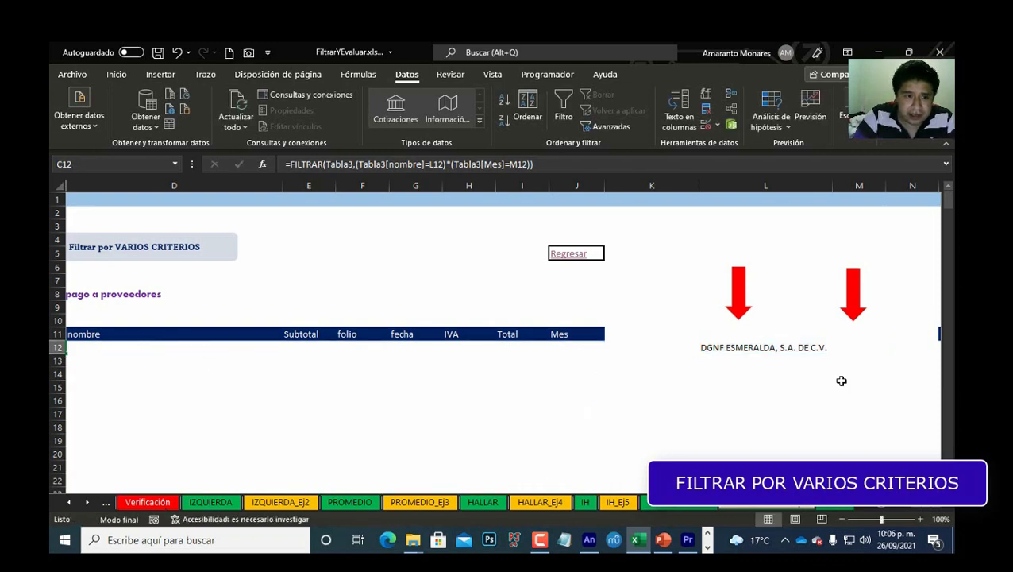
# Step: Enter 1 as the month criterion beside the supplier name
pyautogui.hotkey('ctrl', 'Right')
pyautogui.hotkey('ctrl', 'Right')
pyautogui.hotkey('ctrl', 'Right')
pyautogui.hotkey('ctrl', 'Right')
pyautogui.hotkey('ctrl', 'Right')
pyautogui.hotkey('ctrl', 'Left')
pyautogui.hotkey('ctrl', 'Left')
pyautogui.hotkey('ctrl', 'Left')
pyautogui.hotkey('ctrl', 'Left')
pyautogui.hotkey('ctrl', 'Left')
pyautogui.hotkey('ctrl', 'Left')
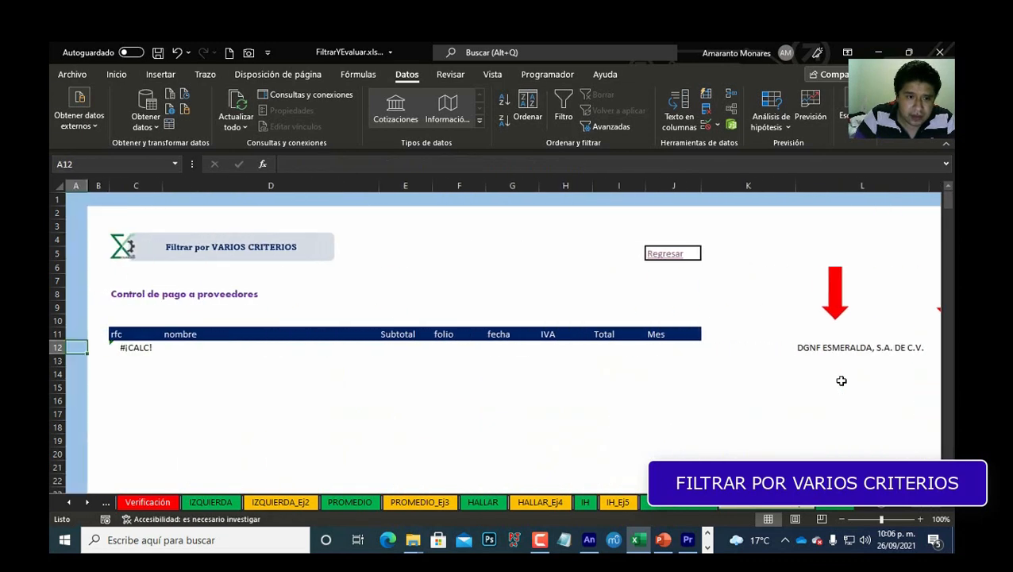
pyautogui.press('Right')
pyautogui.press('Right')
pyautogui.press('Right')
pyautogui.press('Right')
pyautogui.press('Right')
pyautogui.press('Right')
pyautogui.press('Right')
pyautogui.press('Right')
pyautogui.press('Right')
pyautogui.press('Right')
pyautogui.press('Right')
pyautogui.press('Right')
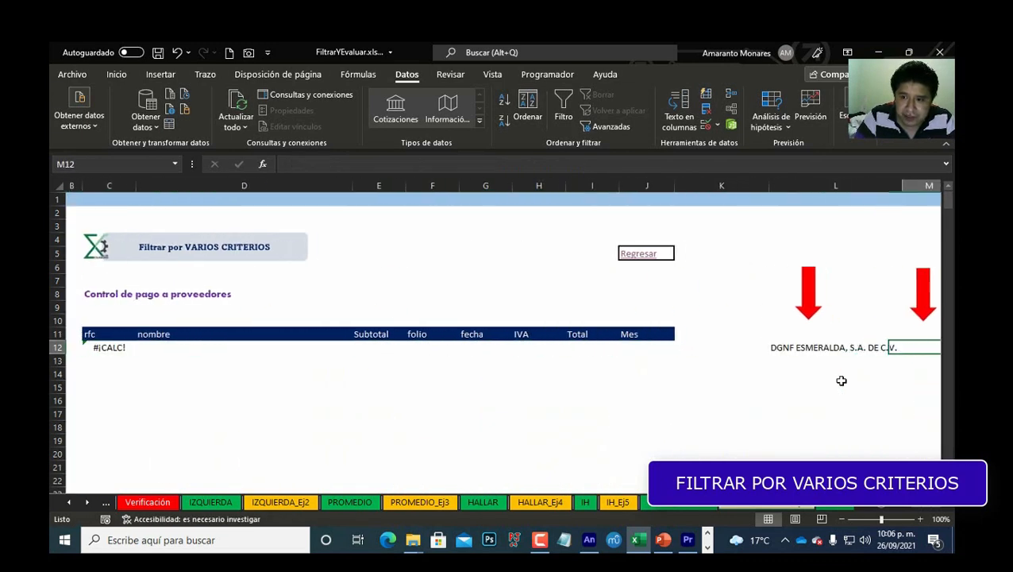
pyautogui.write('1')
pyautogui.press('Return')
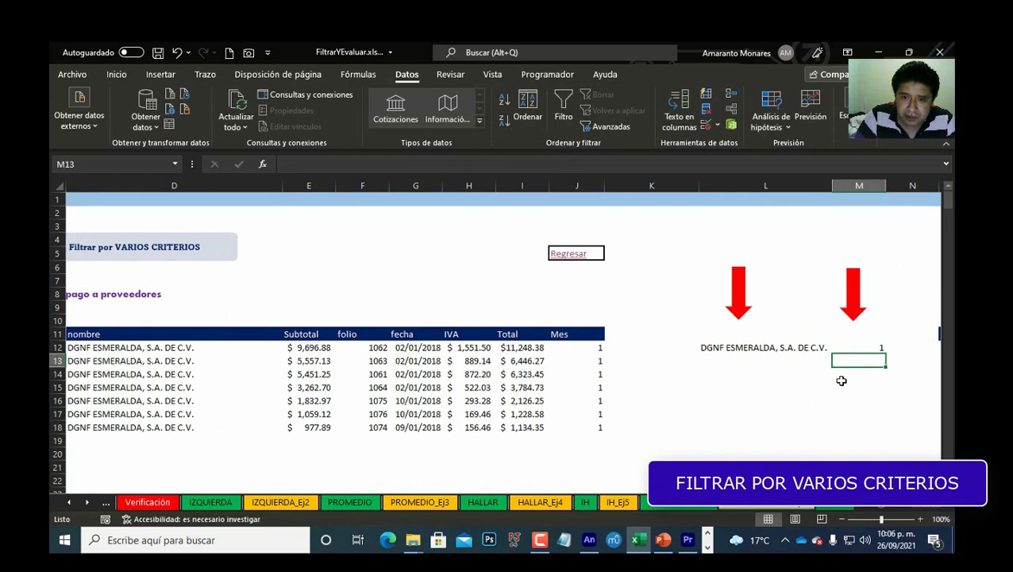
# Step: Change the month criterion to 2
pyautogui.press('Up')
pyautogui.press('Left')
pyautogui.hotkey('ctrl', 'Left')
pyautogui.hotkey('ctrl', 'Left')
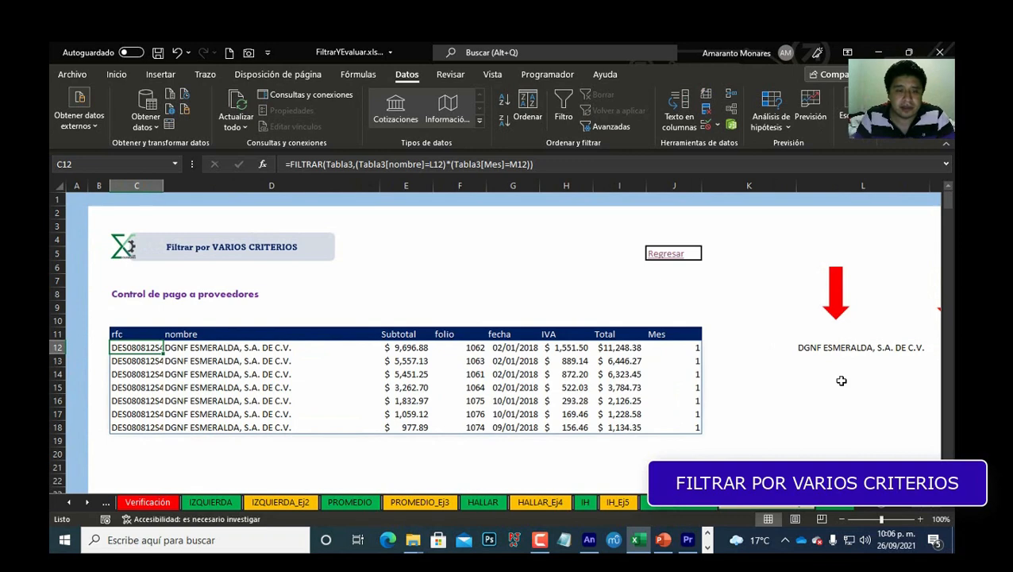
pyautogui.press('Right')
pyautogui.press('Right')
pyautogui.press('Right')
pyautogui.press('Right')
pyautogui.press('Right')
pyautogui.press('Right')
pyautogui.press('Right')
pyautogui.press('Right')
pyautogui.press('Right')
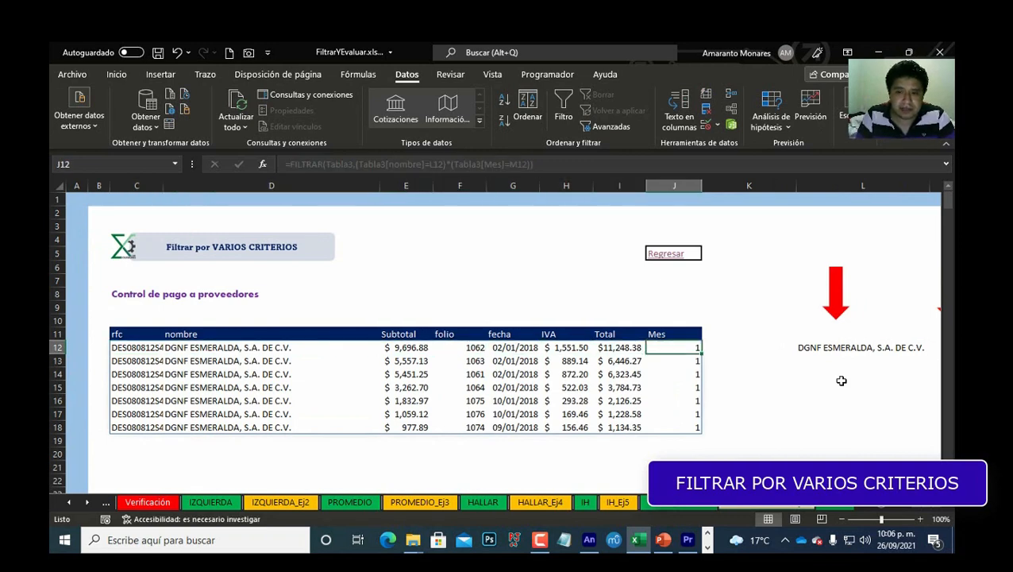
pyautogui.press('Right')
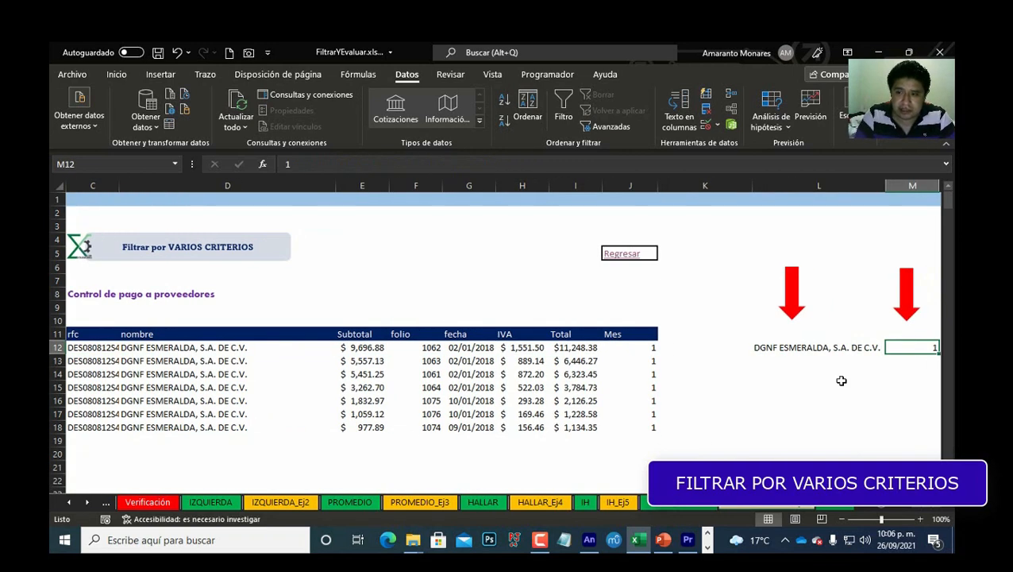
pyautogui.write('2')
pyautogui.press('Return')
pyautogui.hotkey('ctrl', 'Left')
pyautogui.hotkey('ctrl', 'Left')
pyautogui.press('Up')
pyautogui.press('Left')
pyautogui.press('Right')
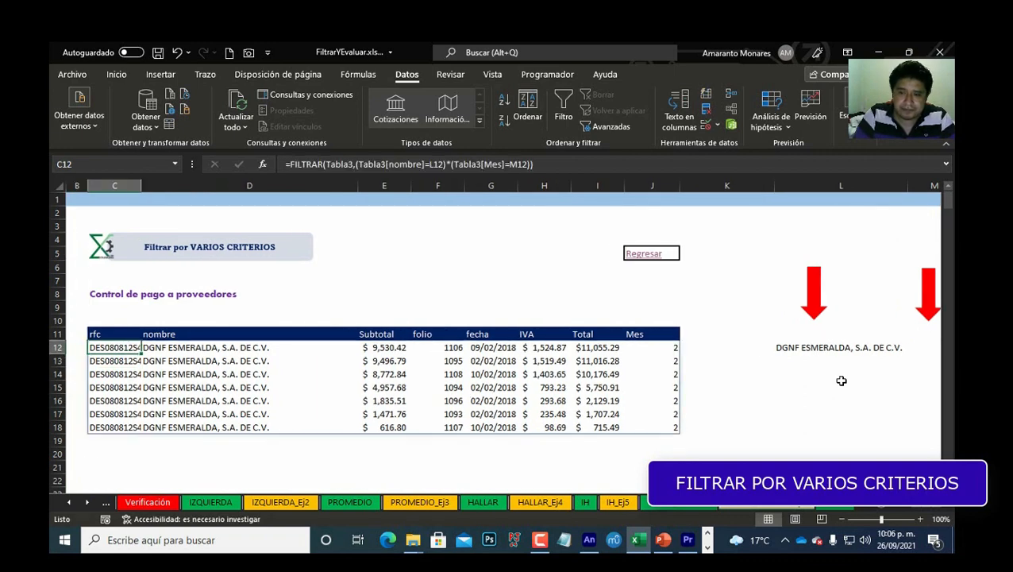
pyautogui.hotkey('ctrl', 'Right')
pyautogui.hotkey('ctrl', 'Right')
pyautogui.hotkey('alt', 'Down')
pyautogui.press('Down')
pyautogui.press('Down')
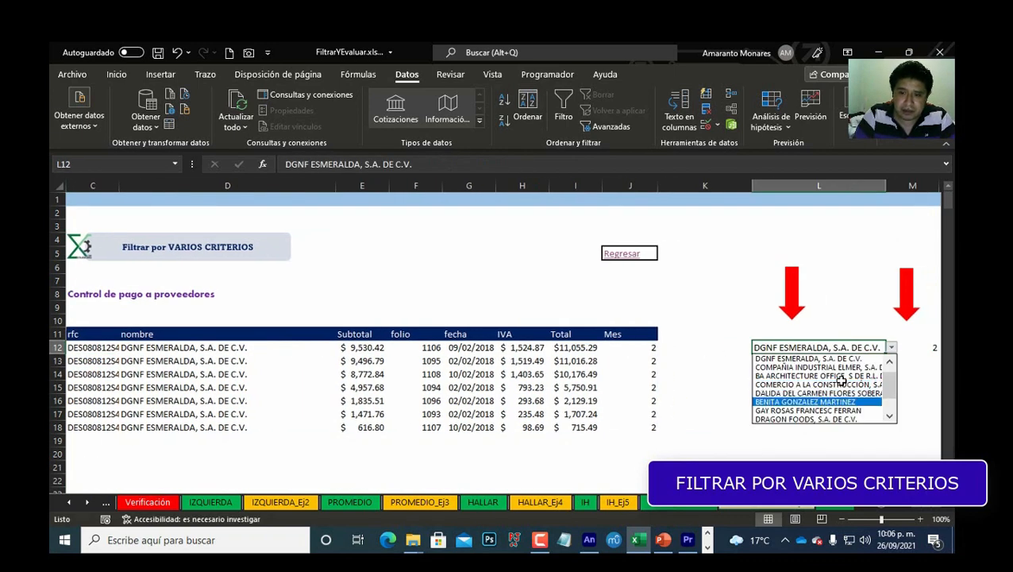
pyautogui.press('Return')
pyautogui.press('Right')
pyautogui.press('Left')
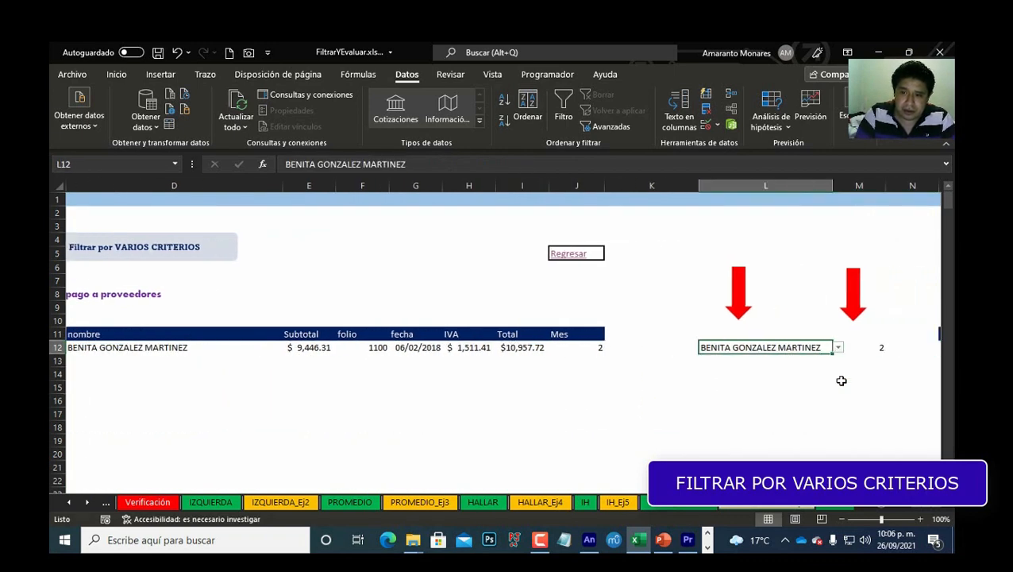
# Step: Choose CYR OPERCION DE INMUBLES, S.A. DE C.V. as the supplier criterion
pyautogui.hotkey('alt', 'Down')
pyautogui.press('Down')
pyautogui.press('Down')
pyautogui.press('Down')
pyautogui.press('Return')
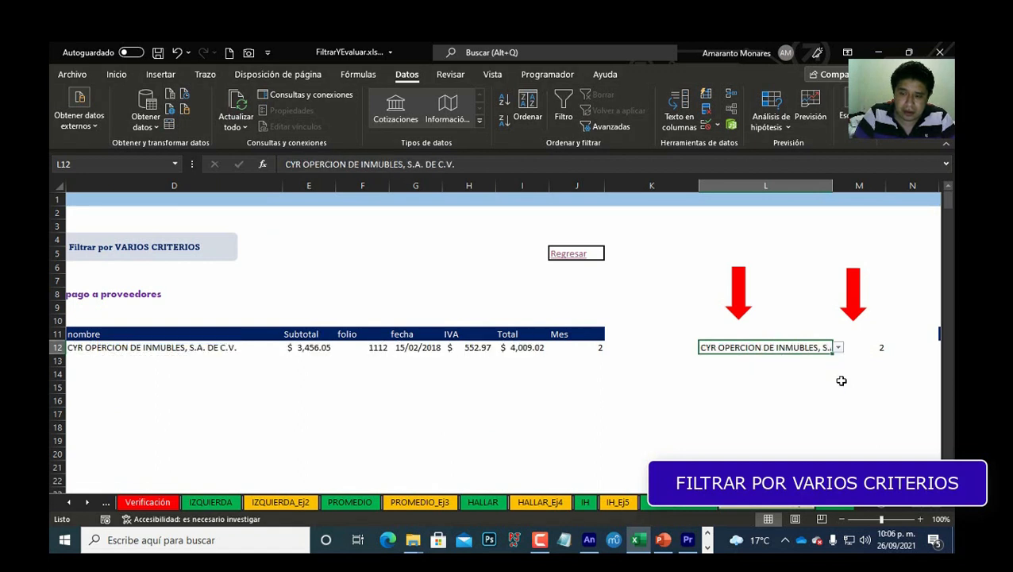
# Step: Choose AMERICAN WELDING POWER SYSTEMS, S.A. DE C.V. as the supplier criterion
pyautogui.hotkey('alt', 'Down')
pyautogui.press('Up')
pyautogui.press('Up')
pyautogui.press('Up')
pyautogui.press('Return')
# Step: Set the month criterion to 4
pyautogui.press('Right')
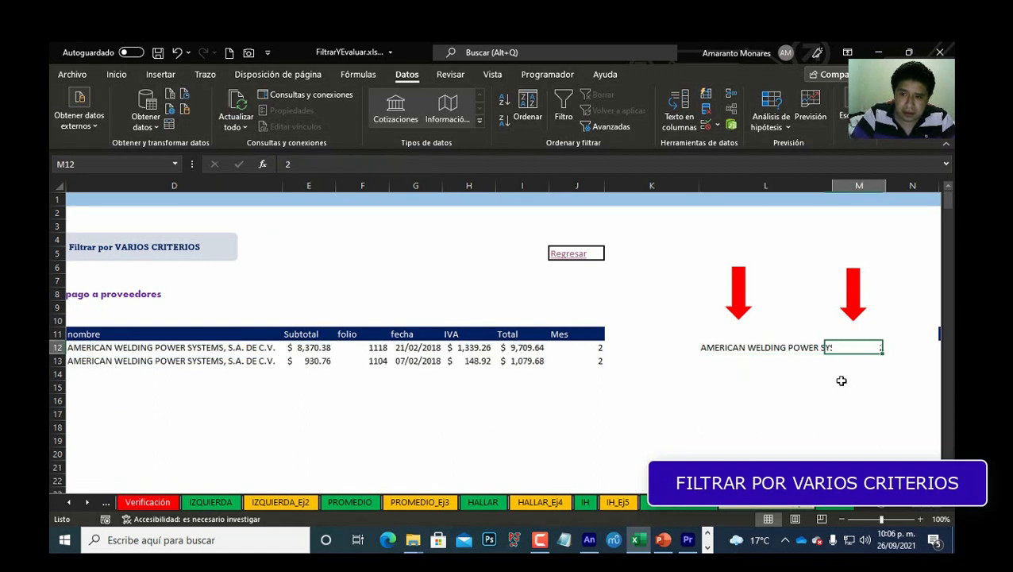
pyautogui.write('4')
pyautogui.press('Return')
# Step: Choose DEEP CLEANING SERVICES, S.A. DE C.V. as the supplier criterion from the drop-down list
pyautogui.press('Up')
pyautogui.press('Left')
pyautogui.hotkey('alt', 'Down')
pyautogui.press('Down')
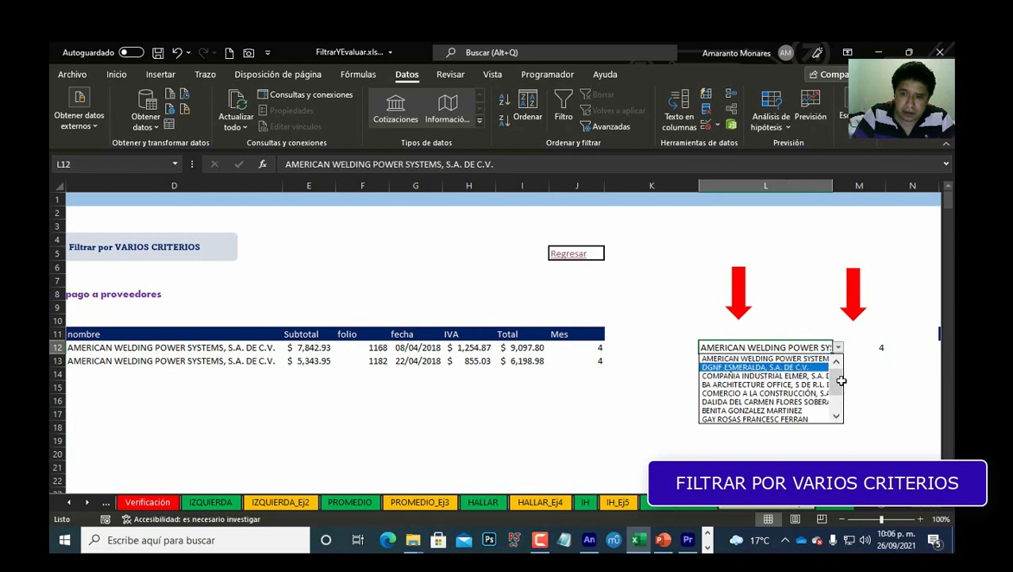
pyautogui.press('Down')
pyautogui.press('Down')
pyautogui.press('Down')
pyautogui.press('Down')
pyautogui.press('Down')
pyautogui.press('Down')
pyautogui.press('Down')
pyautogui.press('Down')
pyautogui.press('Return')
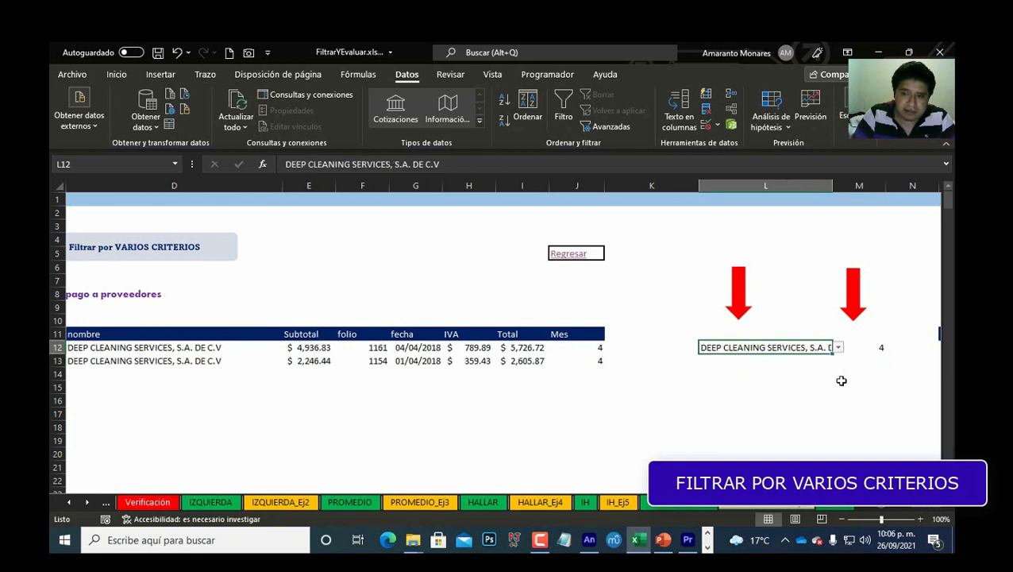
# Step: Compare the filtered results with the solved example table and its formula further right
pyautogui.press('Left')
pyautogui.press('Left')
pyautogui.press('Left')
pyautogui.press('Left')
pyautogui.press('Left')
pyautogui.press('Left')
pyautogui.press('Left')
pyautogui.press('Left')
pyautogui.press('Left')
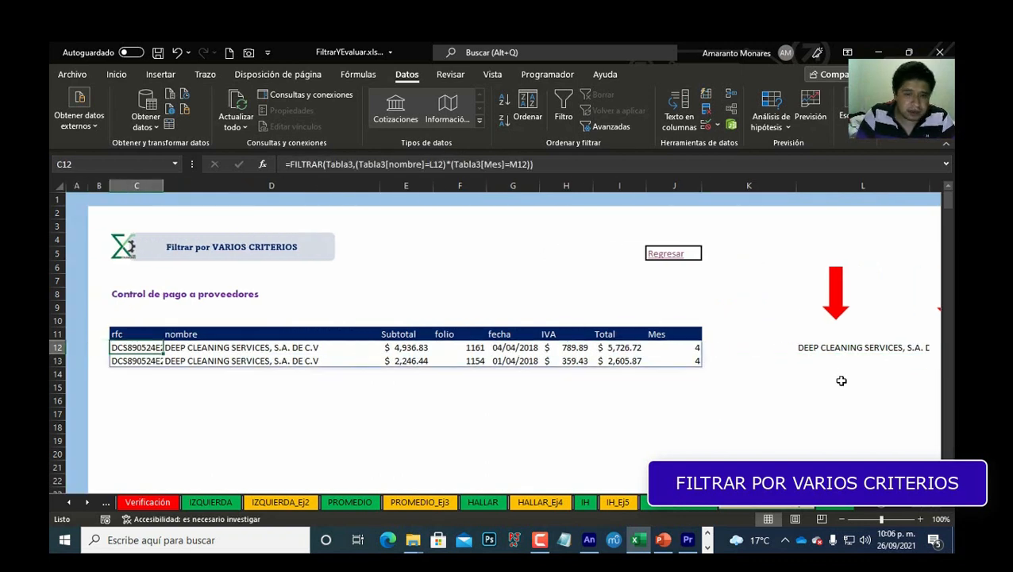
pyautogui.press('Right')
pyautogui.press('Right')
pyautogui.press('Right')
pyautogui.press('Right')
pyautogui.press('Right')
pyautogui.press('Right')
pyautogui.press('Right')
pyautogui.press('Right')
pyautogui.press('Right')
pyautogui.press('Right')
pyautogui.press('Right')
pyautogui.press('Right')
pyautogui.press('Right')
pyautogui.press('Right')
pyautogui.press('Right')
pyautogui.press('Right')
pyautogui.press('Right')
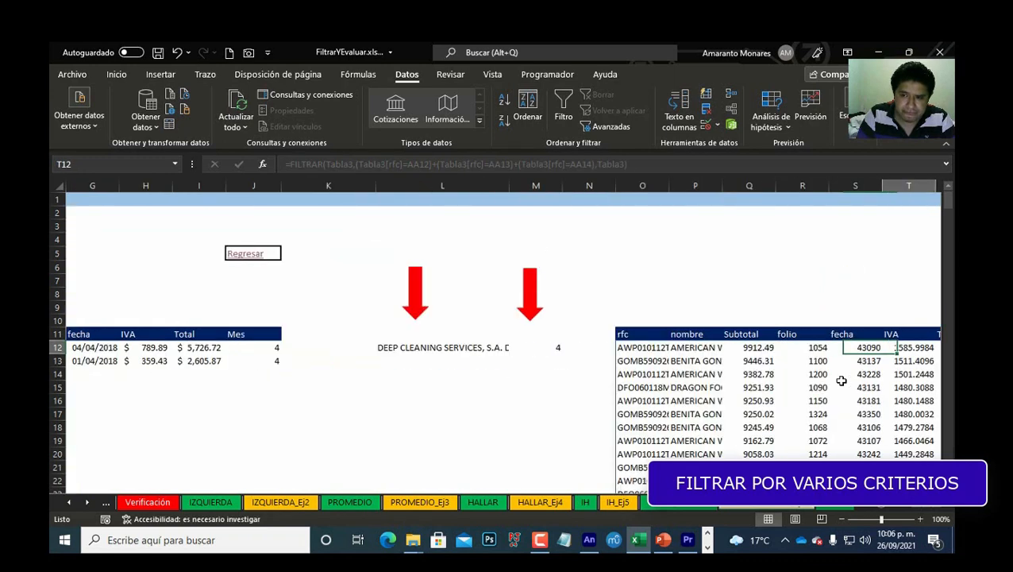
pyautogui.press('Left')
pyautogui.press('Left')
pyautogui.press('Left')
pyautogui.press('Left')
pyautogui.press('Left')
pyautogui.press('Left')
pyautogui.press('Left')
pyautogui.press('Left')
pyautogui.press('Left')
pyautogui.press('Left')
pyautogui.press('Left')
pyautogui.press('Left')
pyautogui.press('Left')
pyautogui.press('Left')
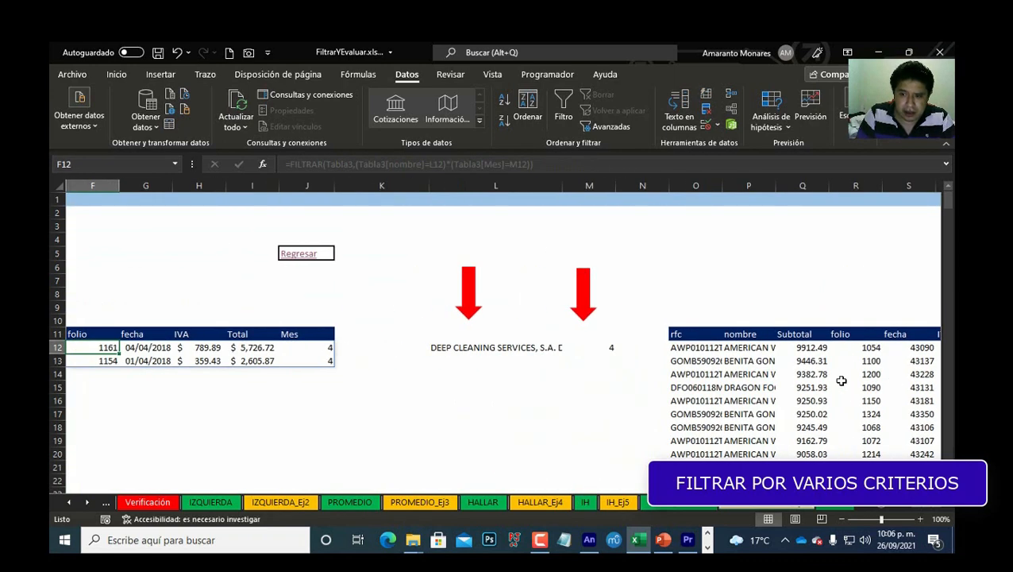
pyautogui.press('Right')
pyautogui.press('Right')
pyautogui.press('Right')
pyautogui.press('Right')
pyautogui.press('Right')
pyautogui.press('Right')
pyautogui.press('Right')
pyautogui.press('Right')
pyautogui.press('Right')
pyautogui.press('Right')
pyautogui.press('Right')
pyautogui.press('Right')
pyautogui.press('Right')
pyautogui.press('Right')
pyautogui.press('Right')
pyautogui.press('Right')
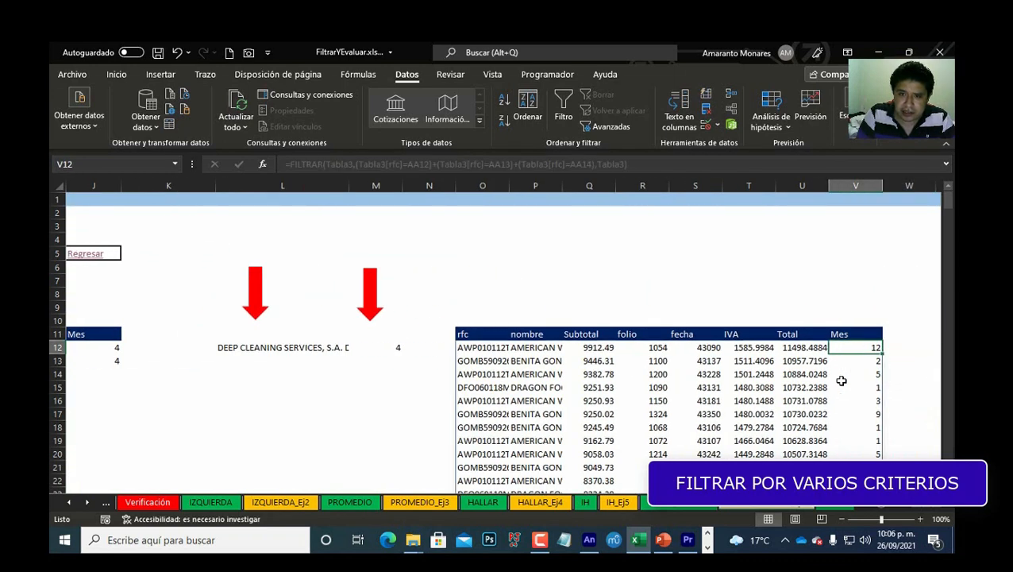
pyautogui.press('Left')
pyautogui.press('Left')
pyautogui.press('Left')
pyautogui.press('Left')
pyautogui.press('Left')
pyautogui.press('Left')
pyautogui.press('Left')
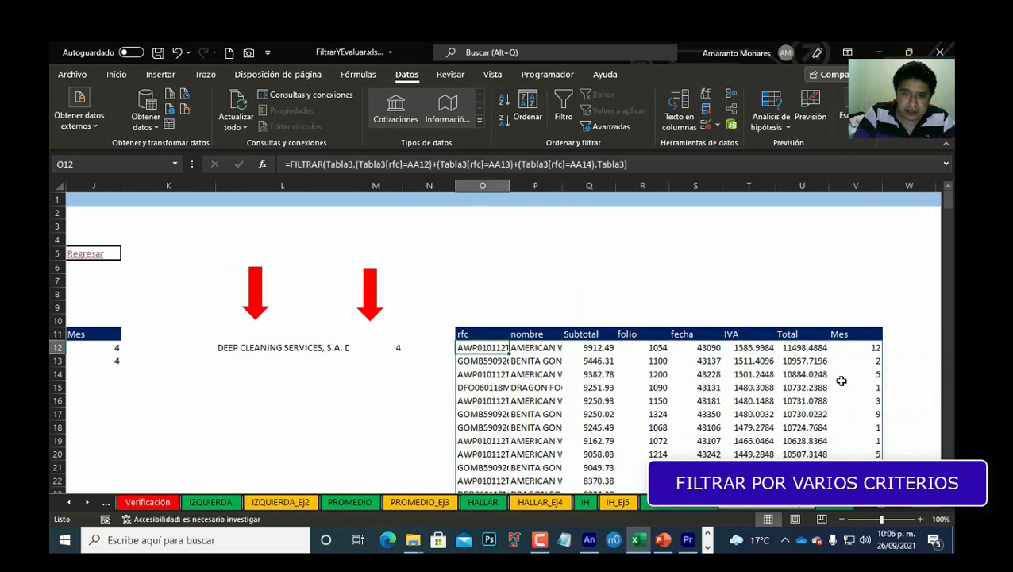
# Step: Clear the solved example's formula under the second rfc header and review the rfc criteria list beside it
pyautogui.press('Delete')
pyautogui.hscroll(5, 817, 388)
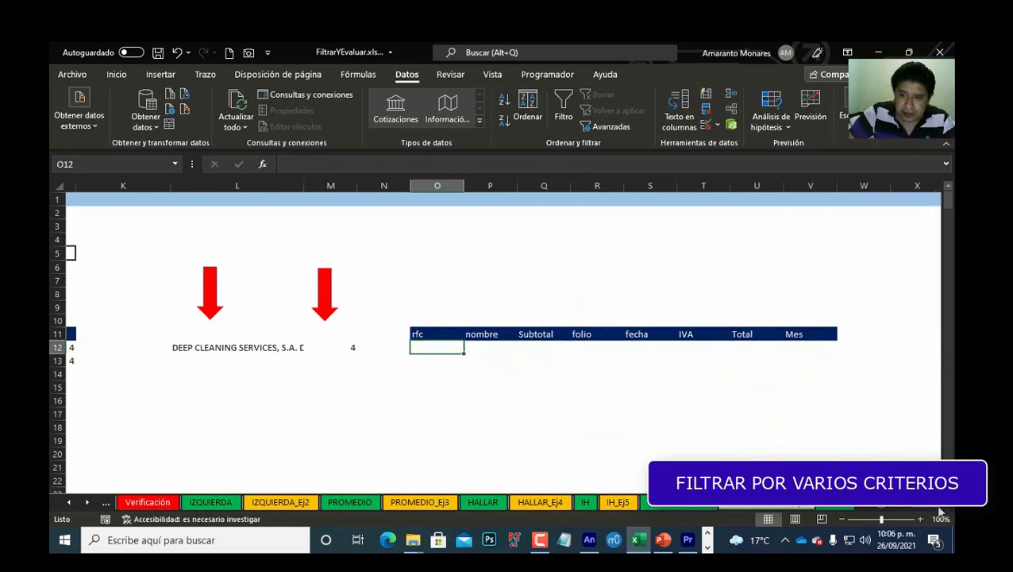
pyautogui.click(768, 347)
pyautogui.moveTo(768, 348); pyautogui.dragTo(769, 368)
pyautogui.click(145, 347)
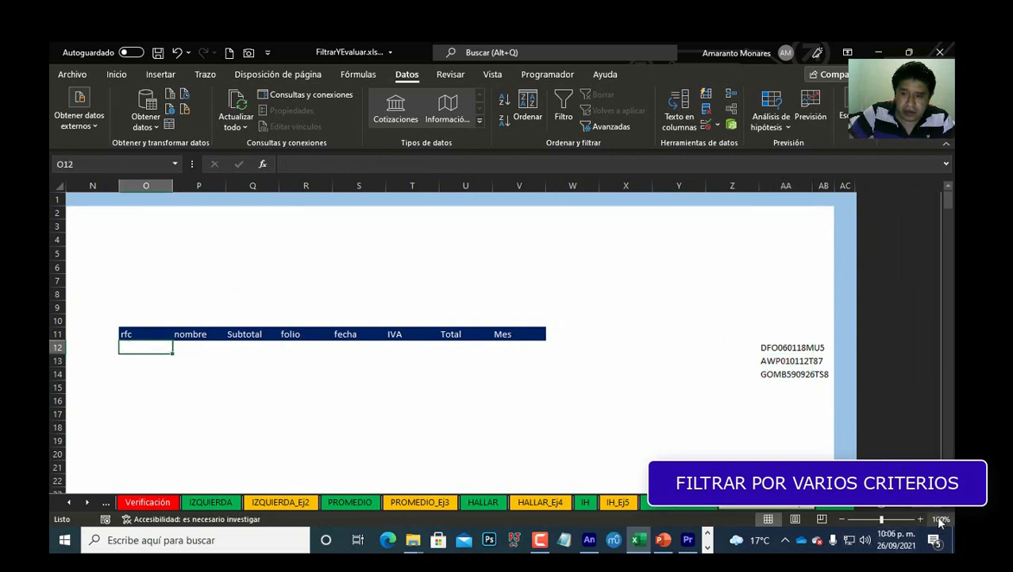
pyautogui.hscroll(-8, 920, 509)
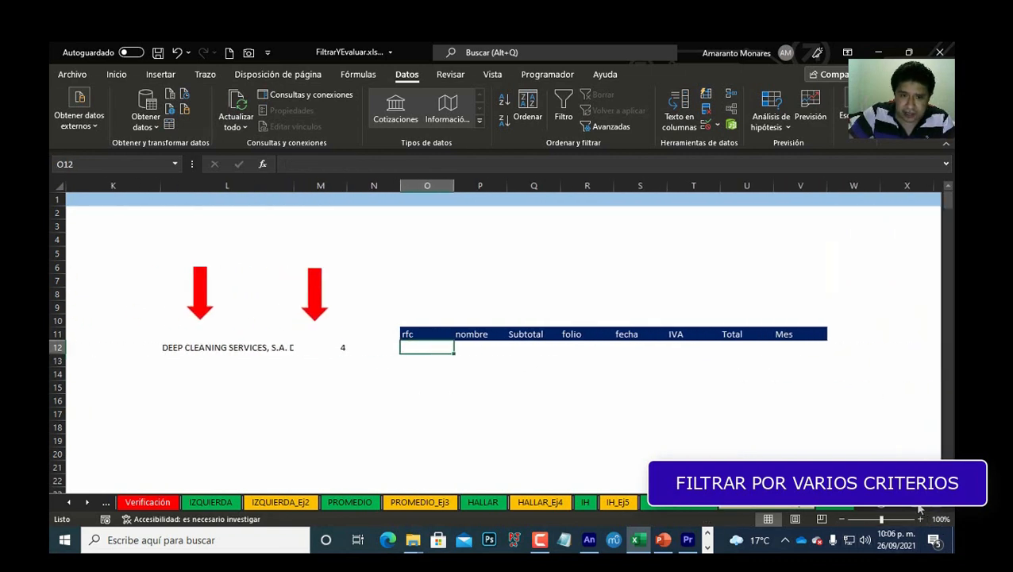
pyautogui.hscroll(-4, 920, 509)
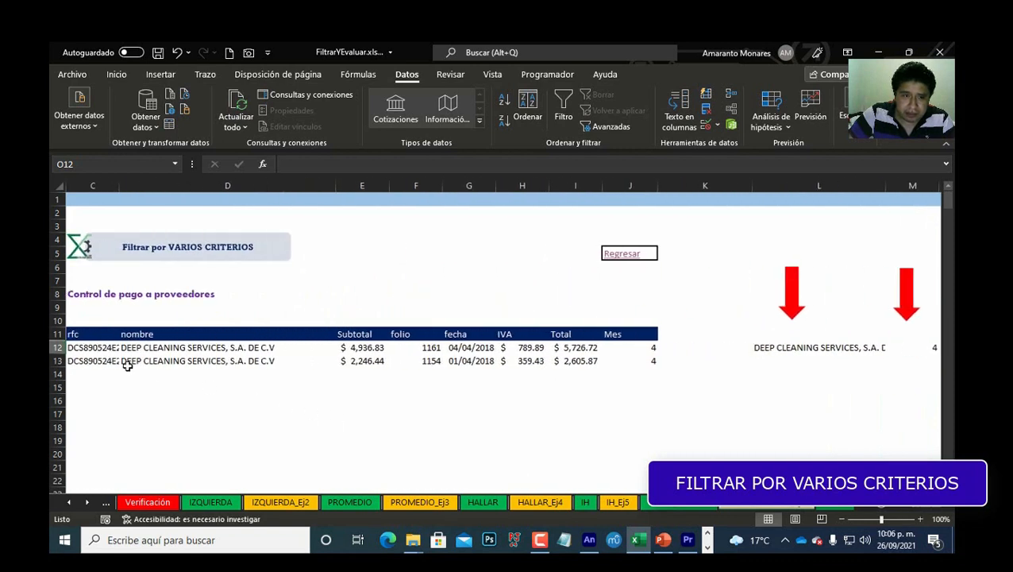
# Step: In the empty cell under the second rfc header, enter a FILTRAR formula returning Tabla3 rows whose rfc equals AA12
pyautogui.click(106, 349)
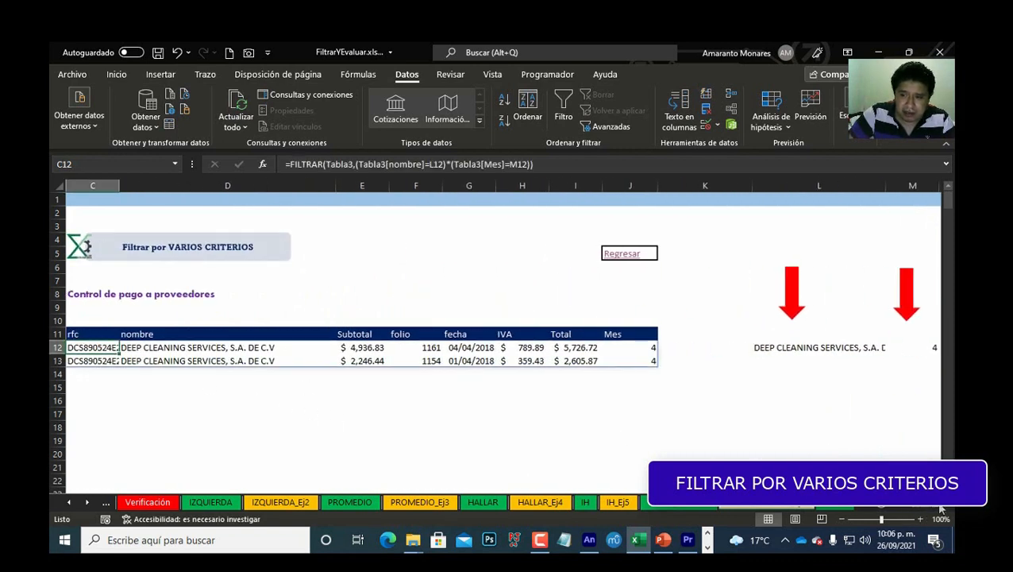
pyautogui.hscroll(6, 941, 509)
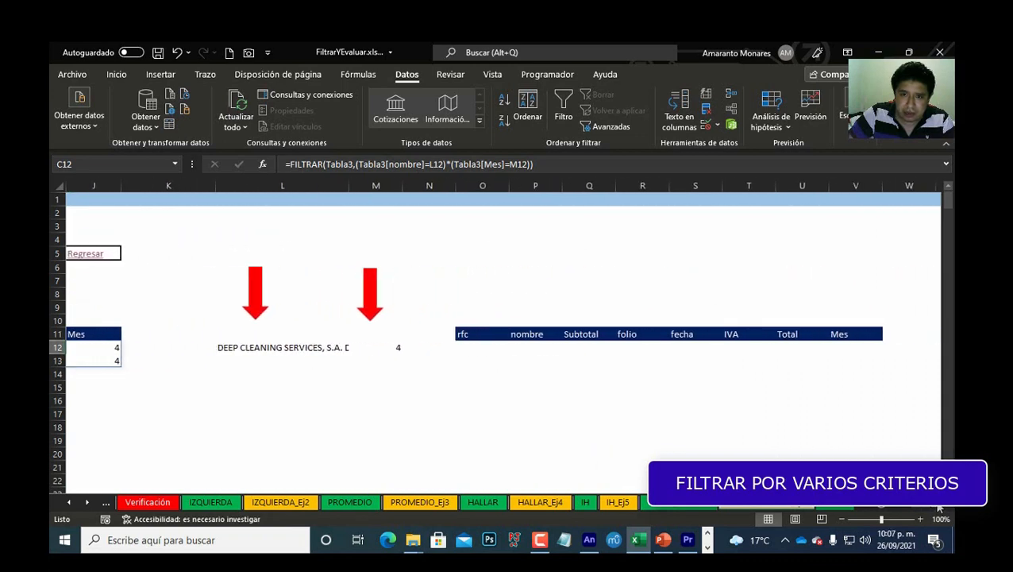
pyautogui.click(482, 346)
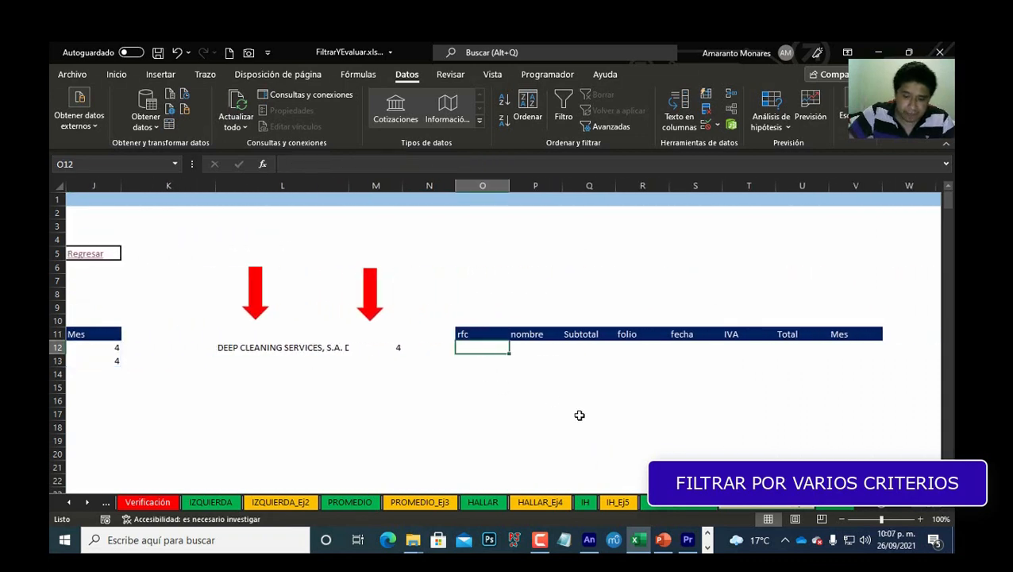
pyautogui.write('=fi')
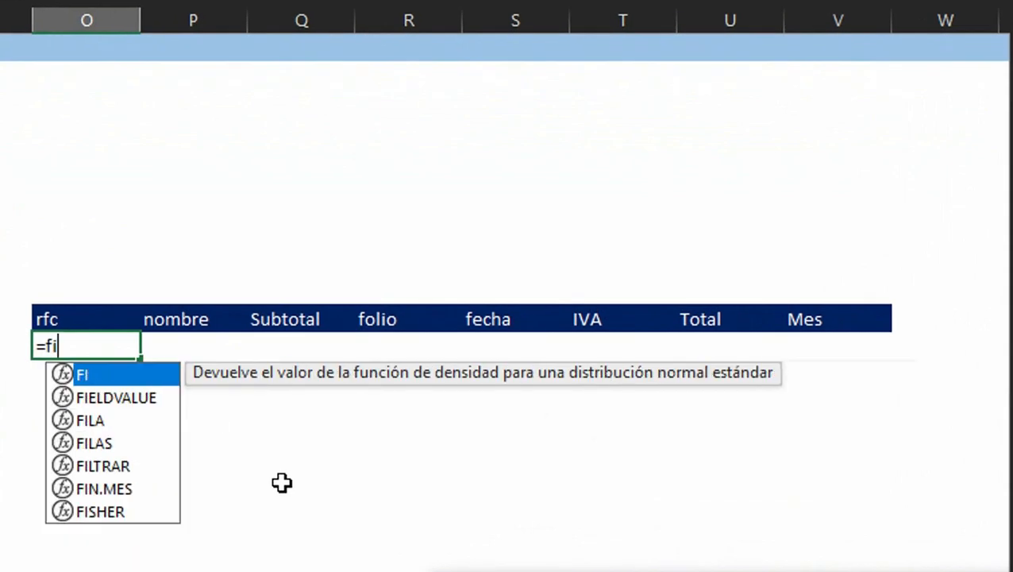
pyautogui.write('ltr')
pyautogui.press('Tab')
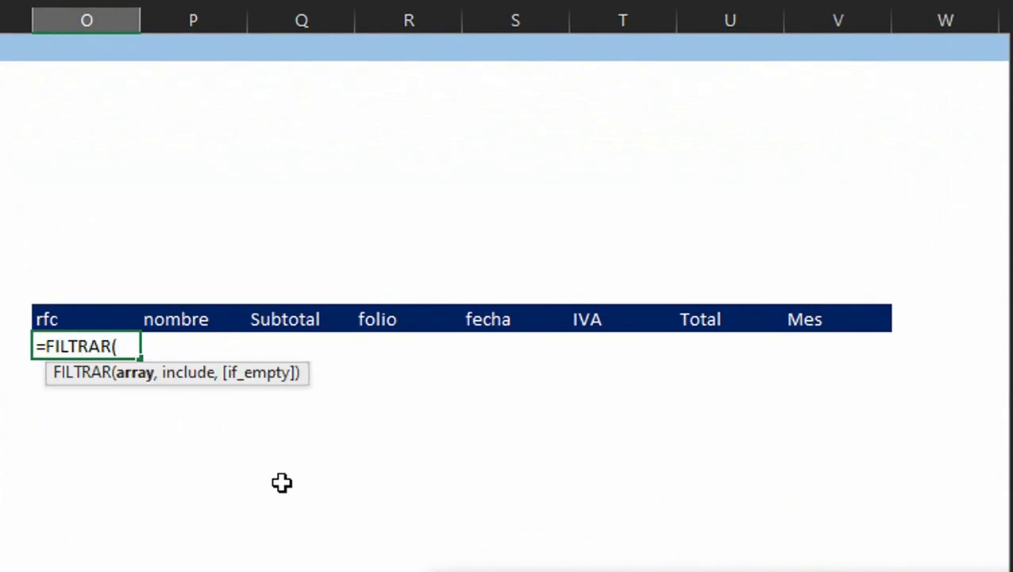
pyautogui.write('tab')
pyautogui.press('Tab')
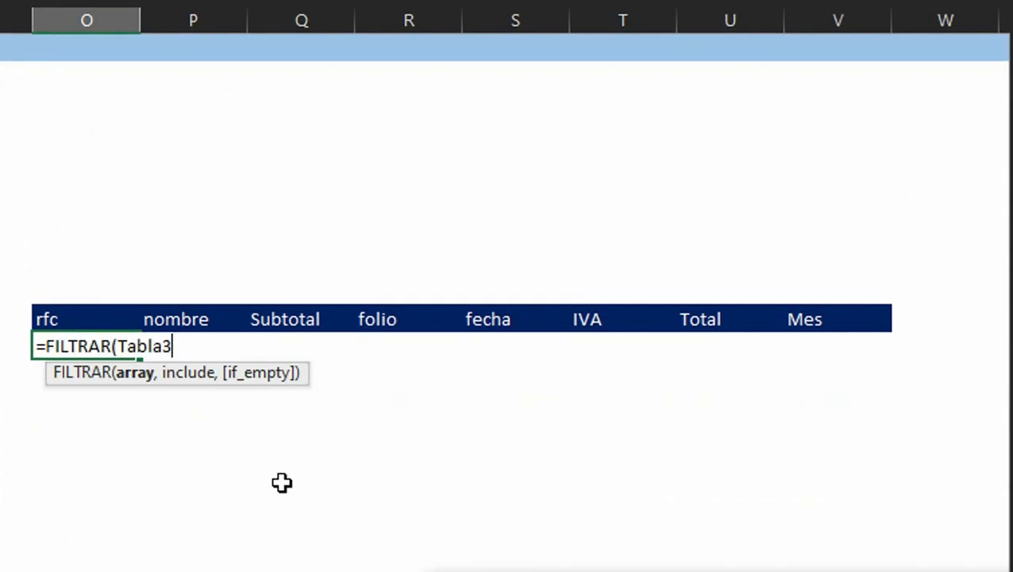
pyautogui.write(',')
pyautogui.write('ta')
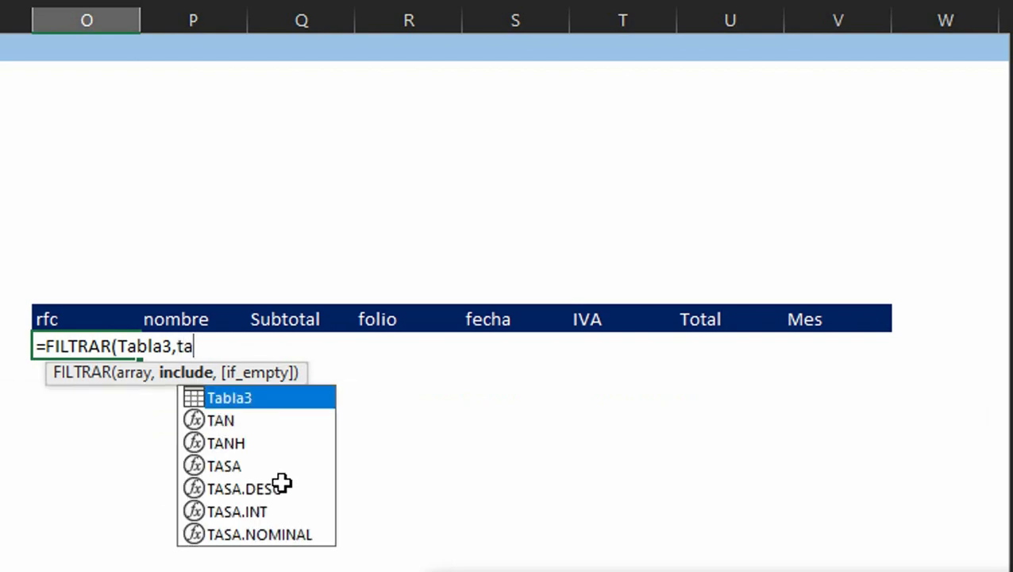
pyautogui.press('Tab')
pyautogui.write('[')
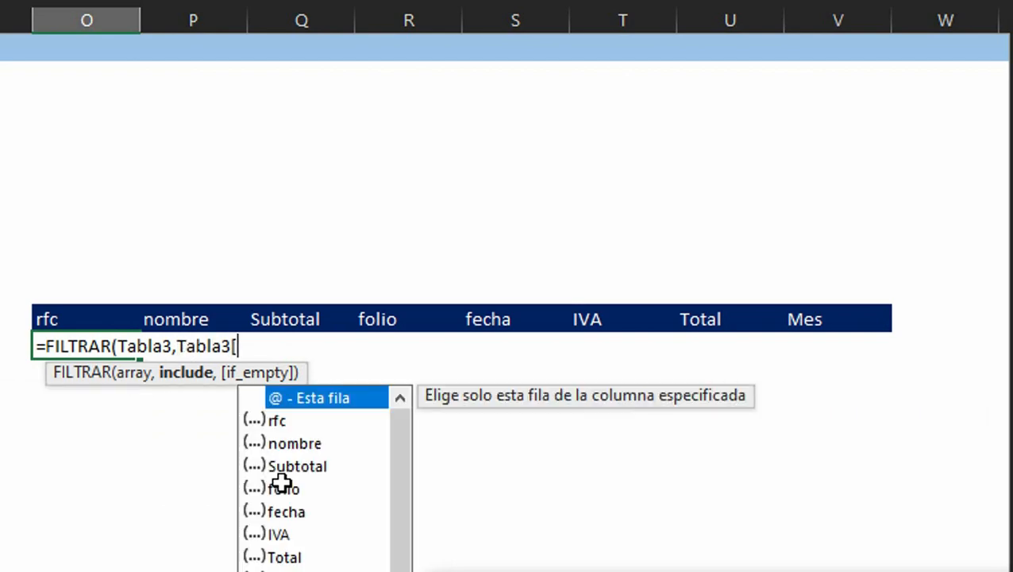
pyautogui.press('Down')
pyautogui.press('Down')
pyautogui.press('Tab')
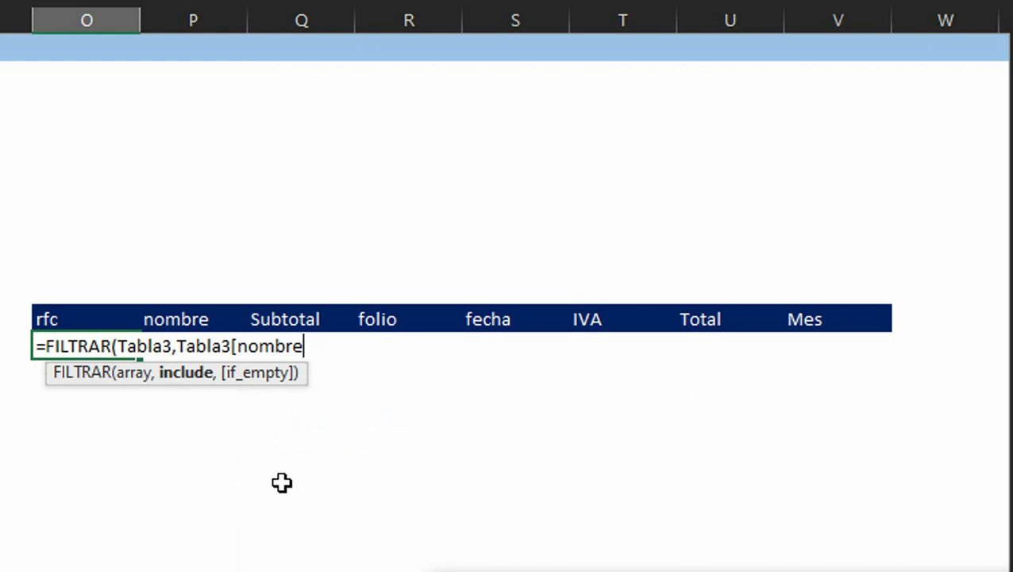
pyautogui.write(']')
pyautogui.press('Right')
pyautogui.press('Right')
pyautogui.press('Right')
pyautogui.press('Right')
pyautogui.press('Right')
pyautogui.press('Right')
pyautogui.press('Right')
pyautogui.press('Right')
pyautogui.press('Right')
pyautogui.press('Right')
pyautogui.press('Right')
pyautogui.press('Right')
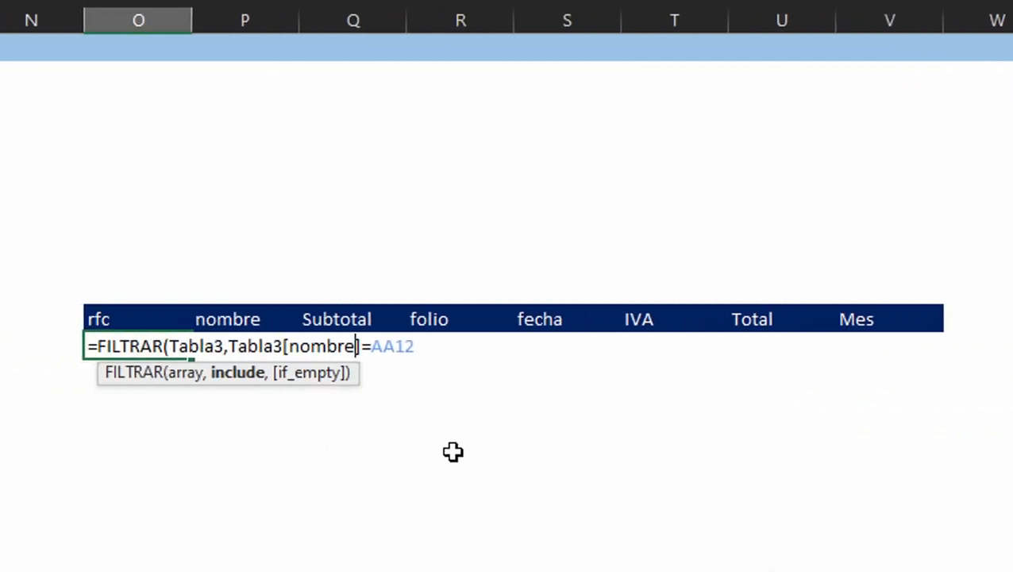
pyautogui.press('BackSpace')
pyautogui.press('BackSpace')
pyautogui.press('BackSpace')
pyautogui.press('BackSpace')
pyautogui.press('BackSpace')
pyautogui.press('BackSpace')
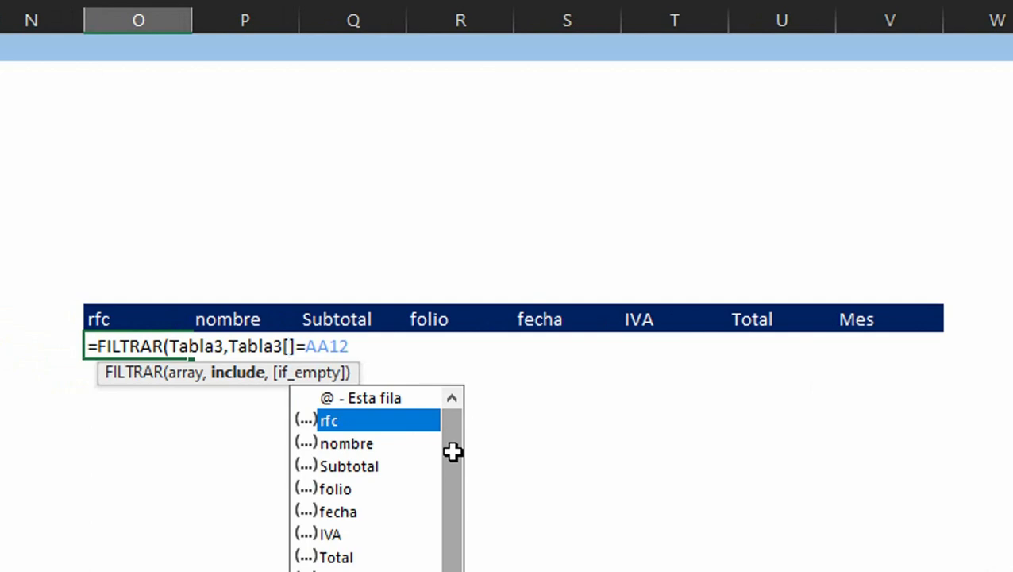
pyautogui.press('Tab')
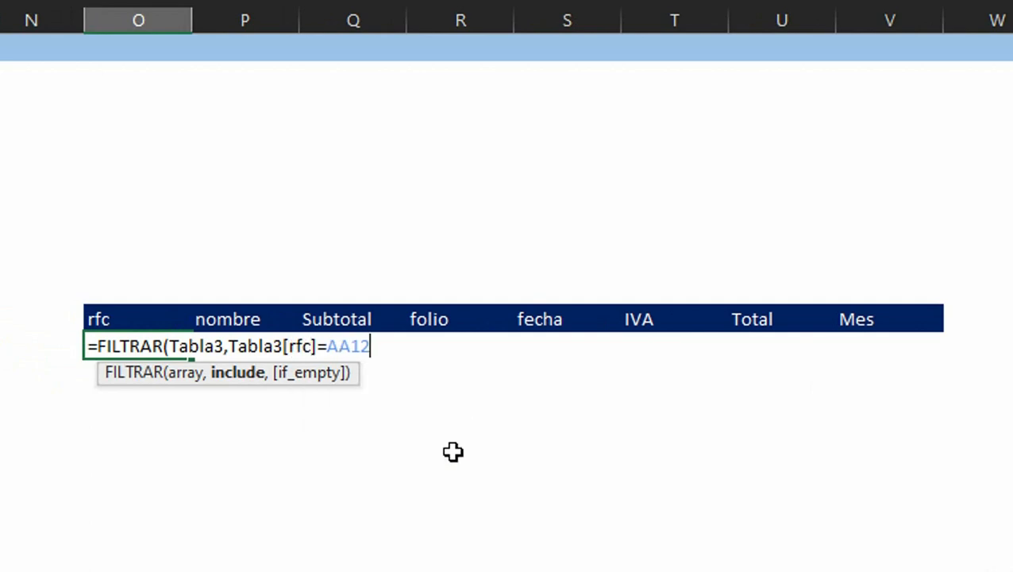
pyautogui.write('=AA12')
pyautogui.press('Return')
pyautogui.press('Up')
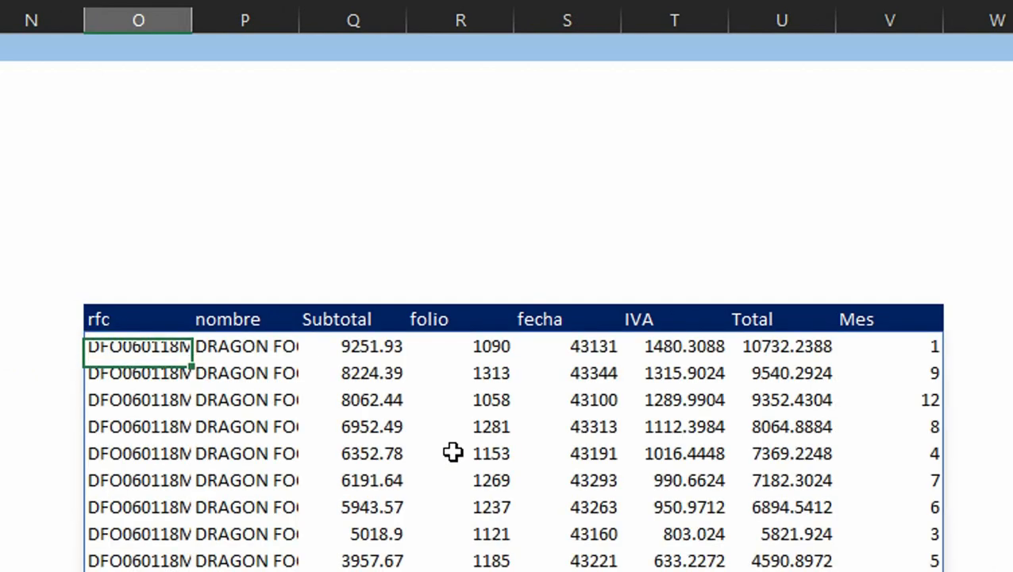
# Step: Wrap the rfc condition in parentheses and add a second copy of it joined with a plus sign
pyautogui.scroll(-3, 453, 452)
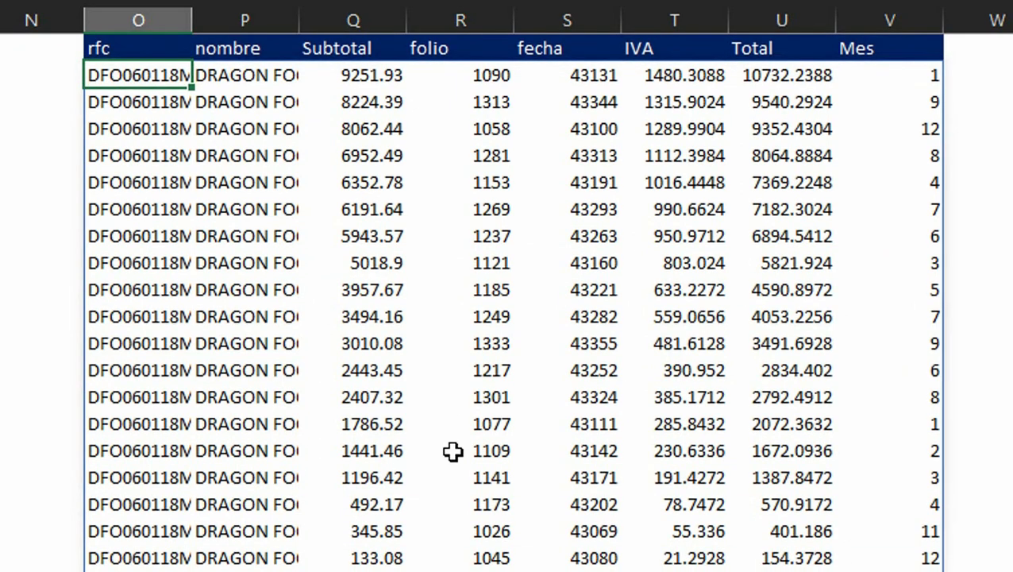
pyautogui.scroll(2, 508, 302)
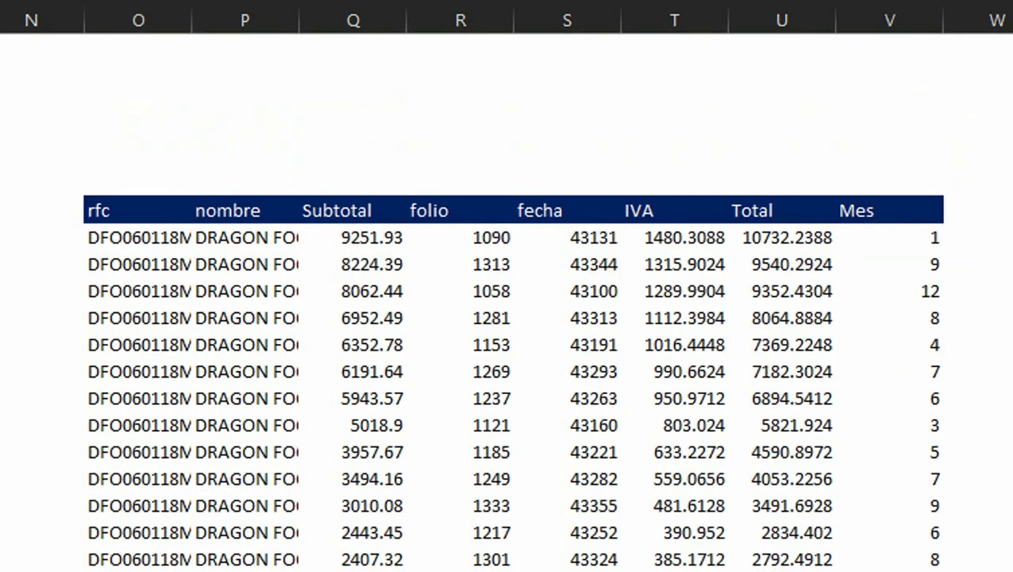
pyautogui.click(147, 228)
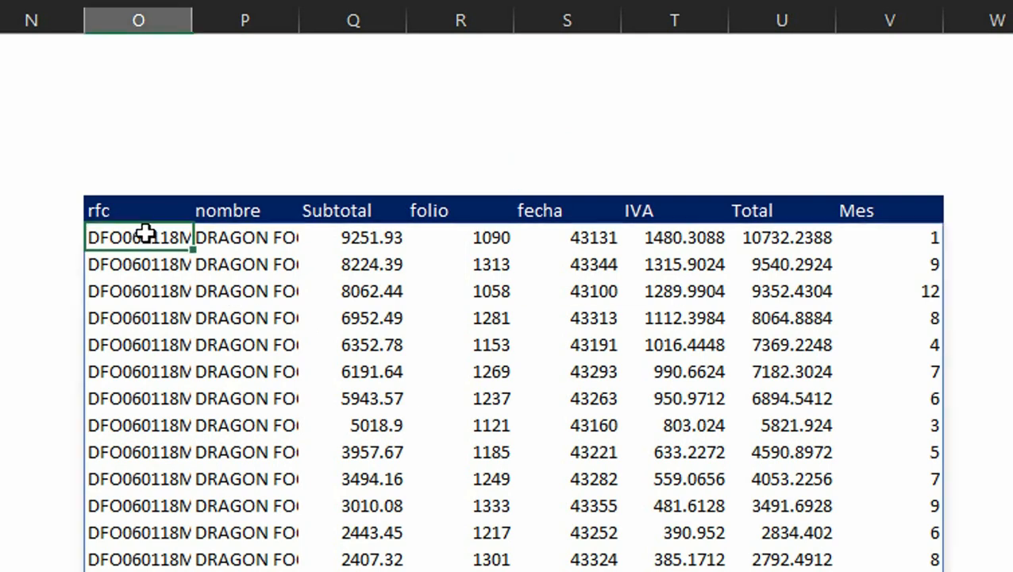
pyautogui.write('=FILTRAR(Tabla3,Tabla3[rfc]=AA12)')
pyautogui.press('Left')
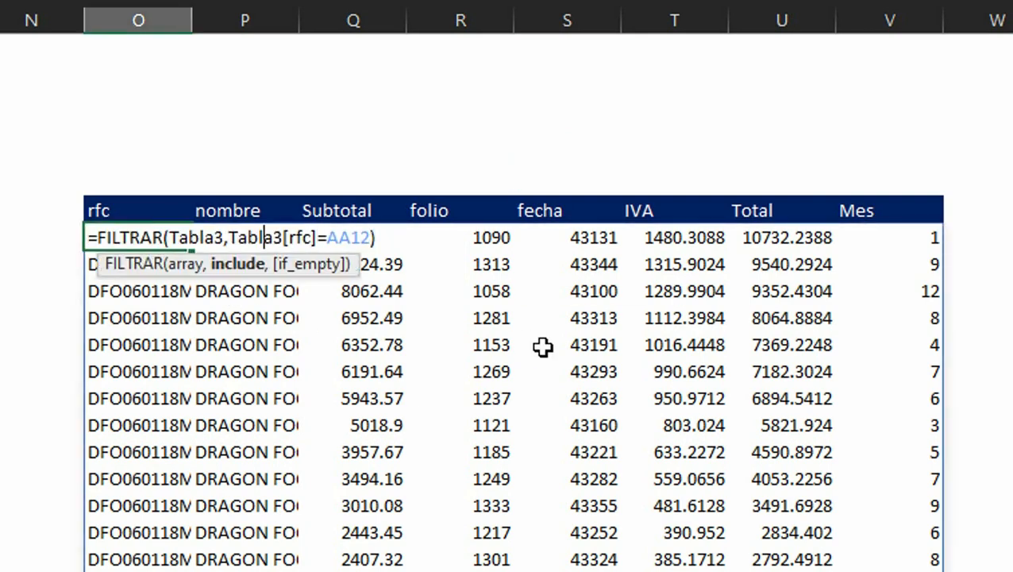
pyautogui.hotkey('ctrl', 'Left')
pyautogui.hotkey('ctrl', 'Left')
pyautogui.hotkey('ctrl', 'Left')
pyautogui.hotkey('shift', 'End')
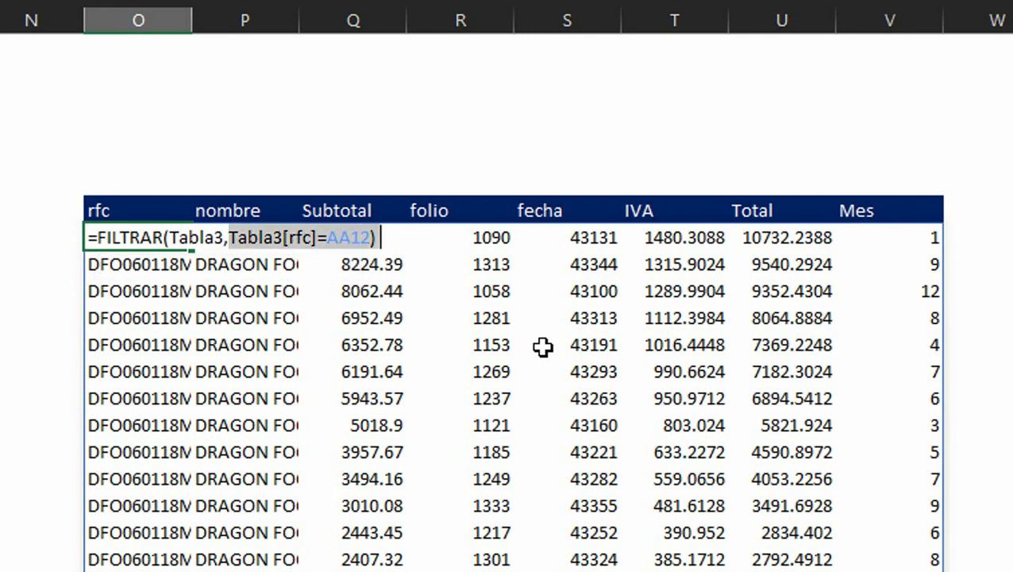
pyautogui.hotkey('shift', 'Left')
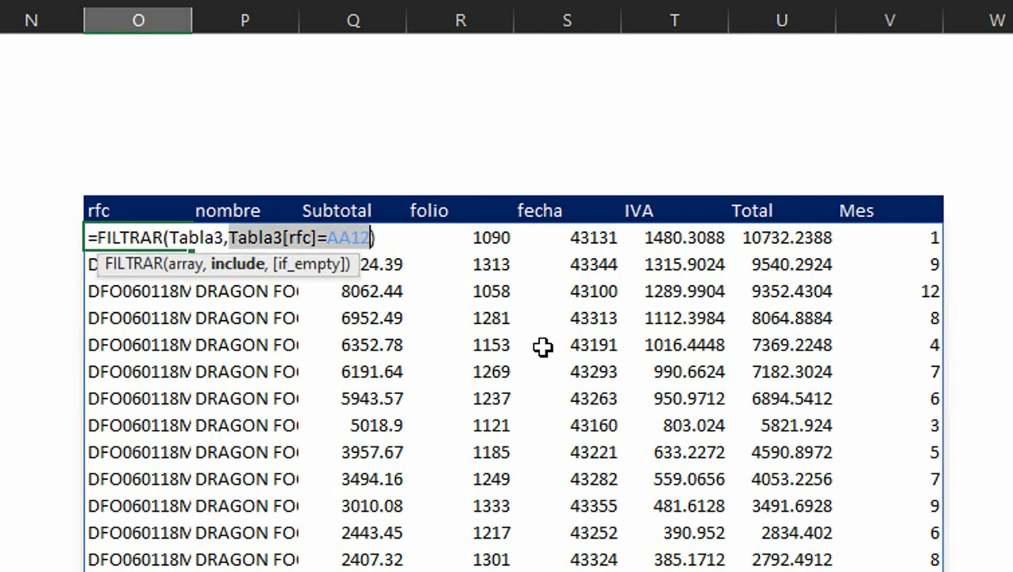
pyautogui.press('Left')
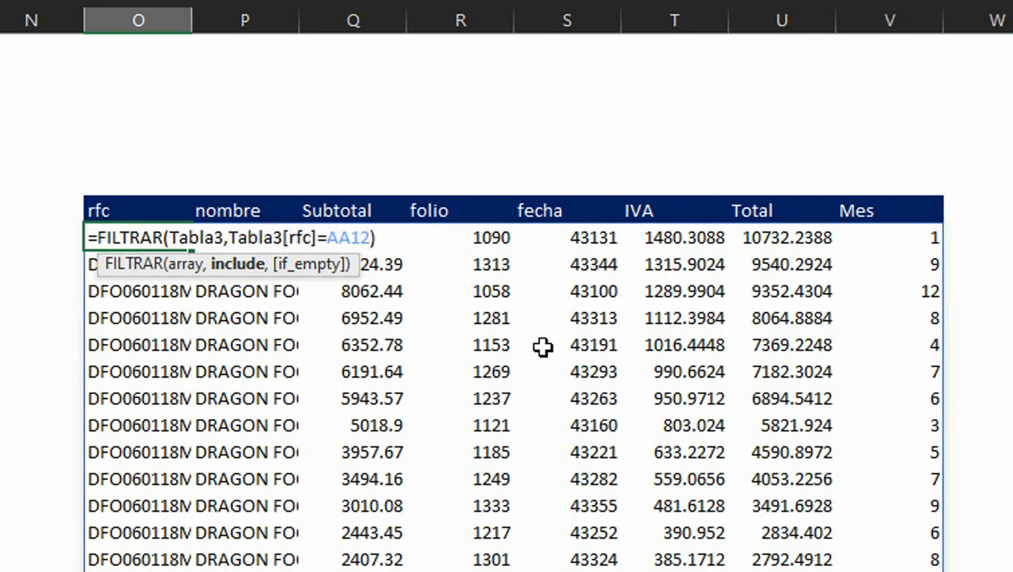
pyautogui.write('(')
pyautogui.write(')')
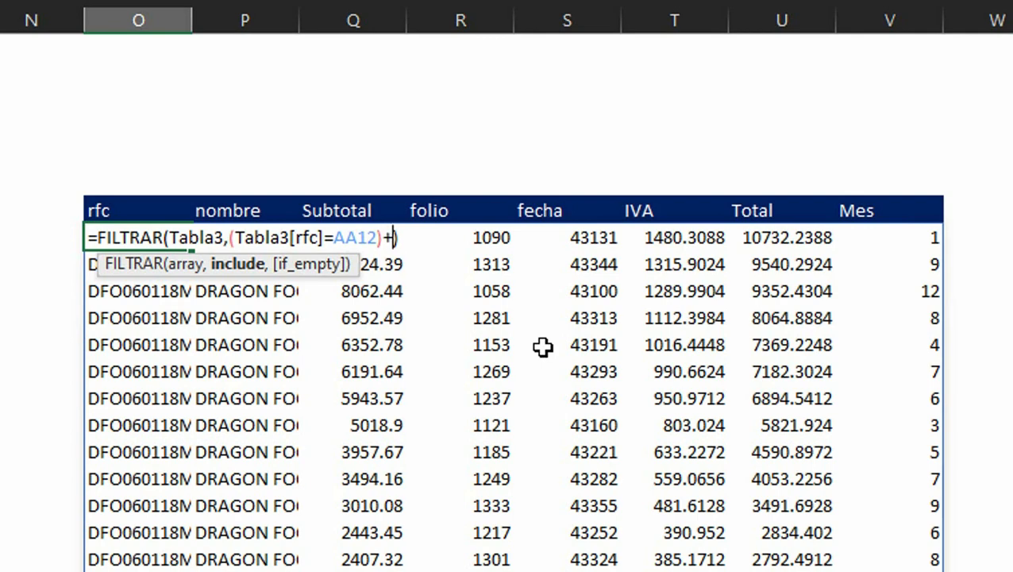
pyautogui.hotkey('ctrl', 'v')
pyautogui.press('BackSpace')
pyautogui.press('BackSpace')
pyautogui.press('BackSpace')
pyautogui.press('BackSpace')
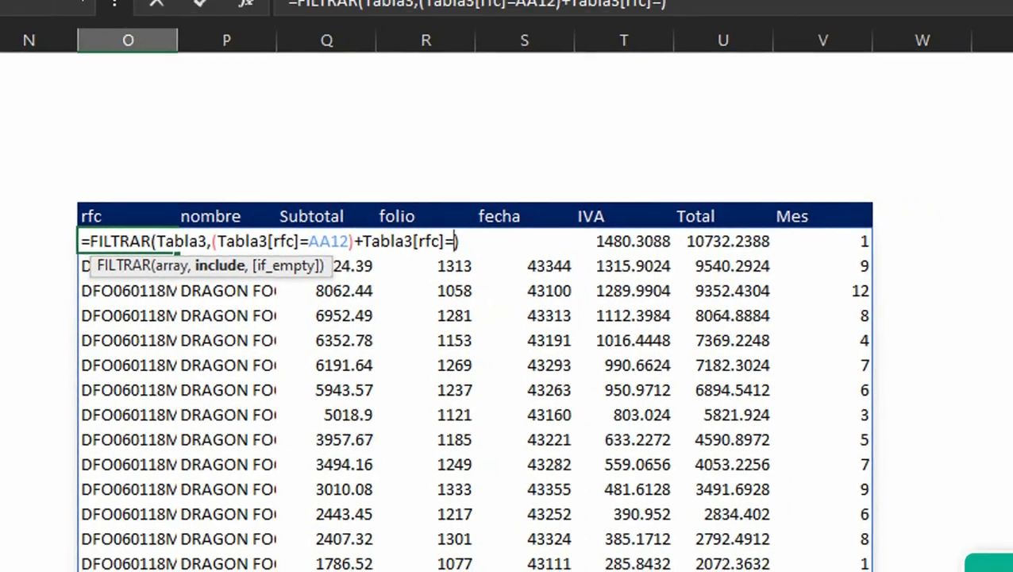
# Step: Point the second rfc condition to AA13, enclose it in parentheses, and add another plus sign
pyautogui.click(977, 269)
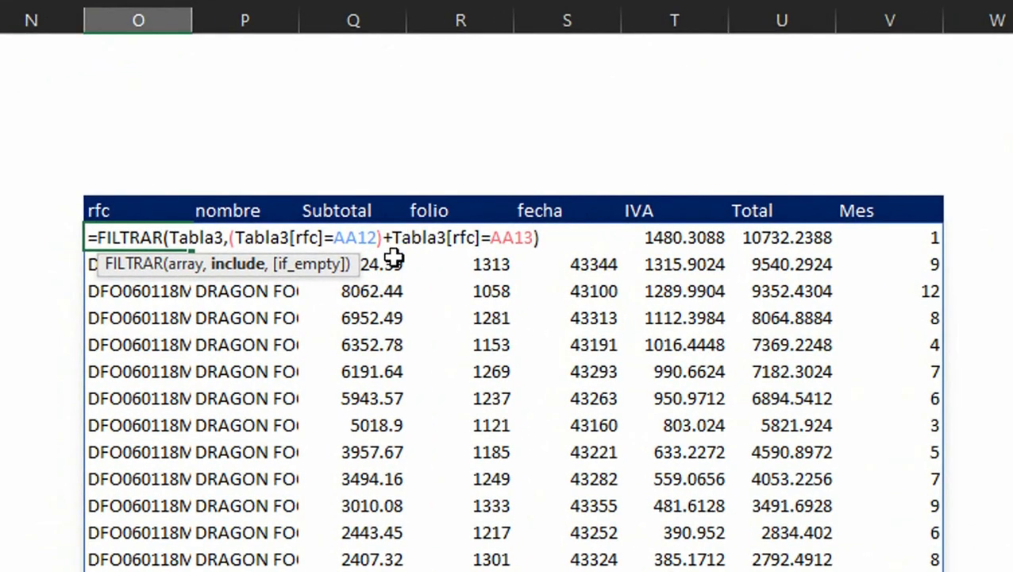
pyautogui.click(392, 237)
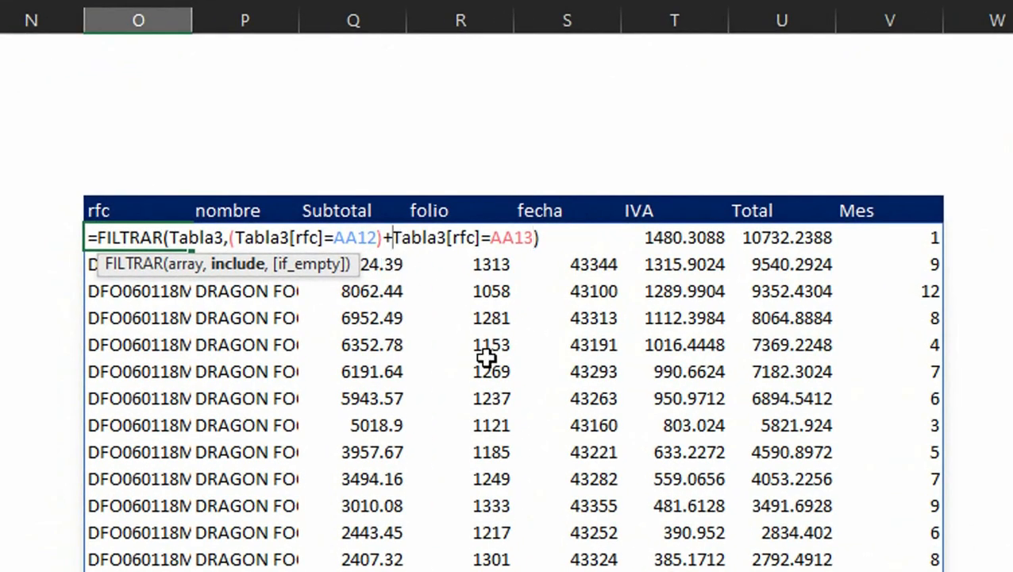
pyautogui.write('(')
pyautogui.click(544, 237)
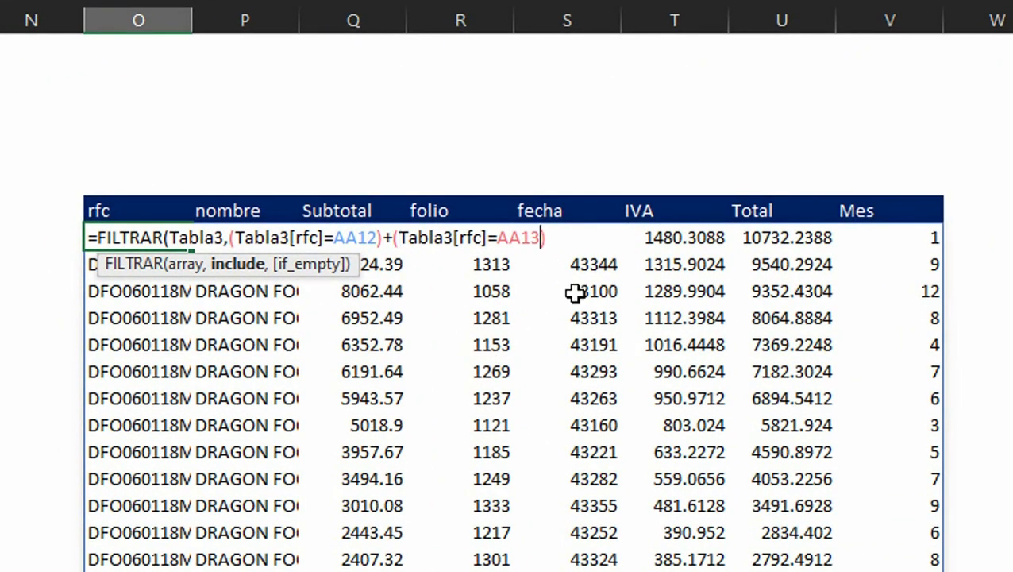
pyautogui.write(')+')
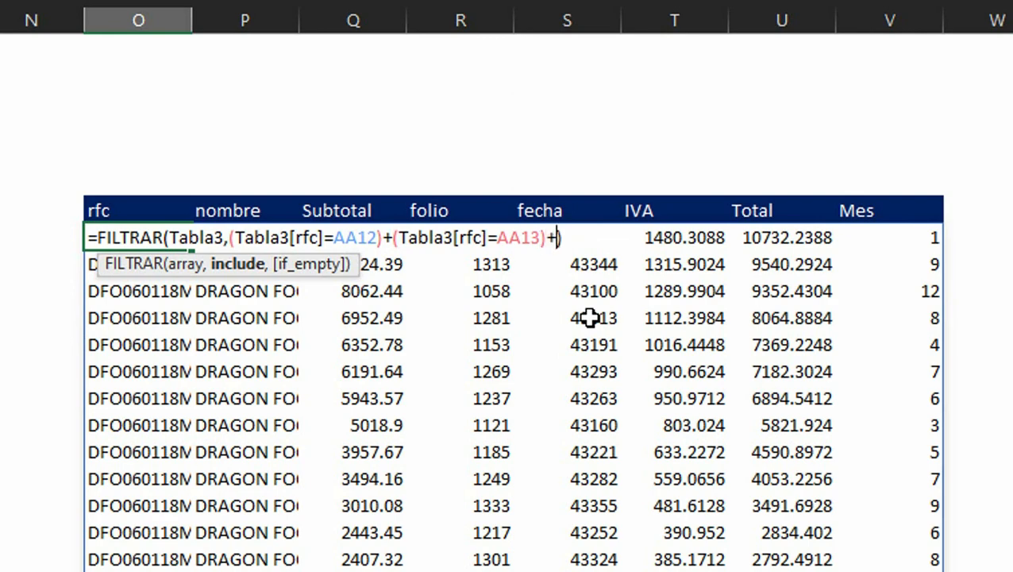
# Step: Add a third parenthesised rfc condition pointing to AA14 and confirm the formula
pyautogui.hotkey('ctrl', 'v')
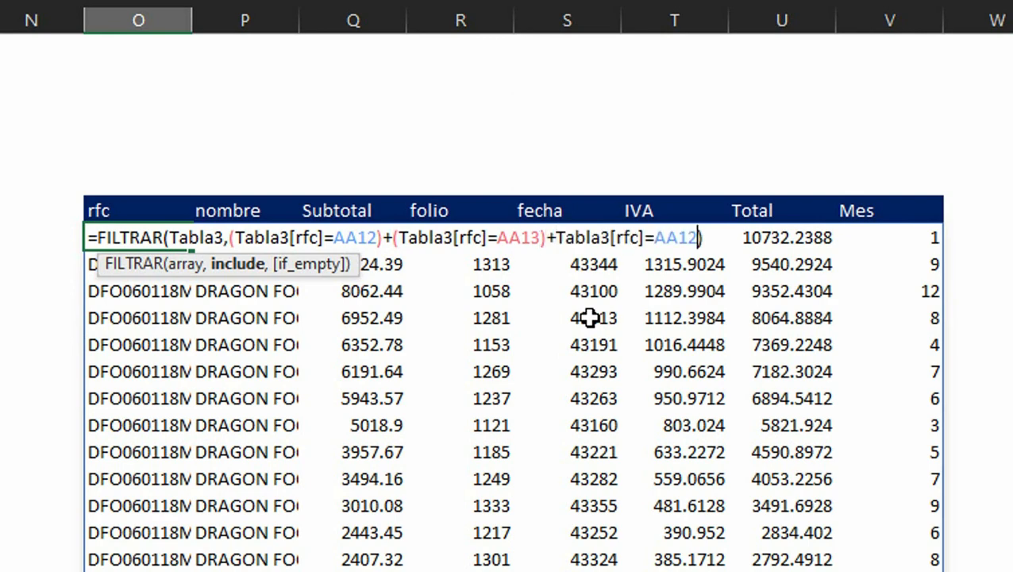
pyautogui.click(555, 238)
pyautogui.write('(')
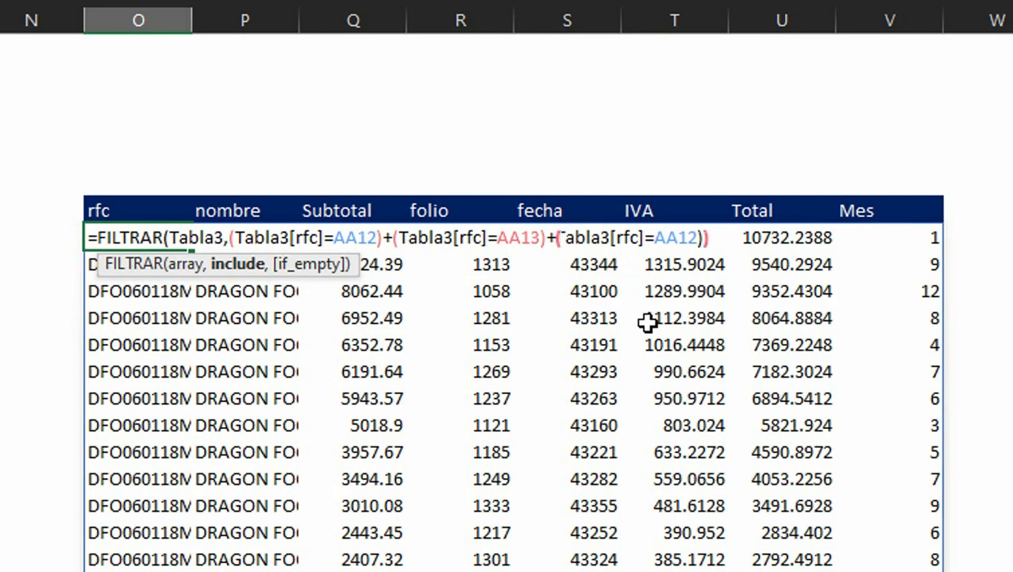
pyautogui.click(704, 241)
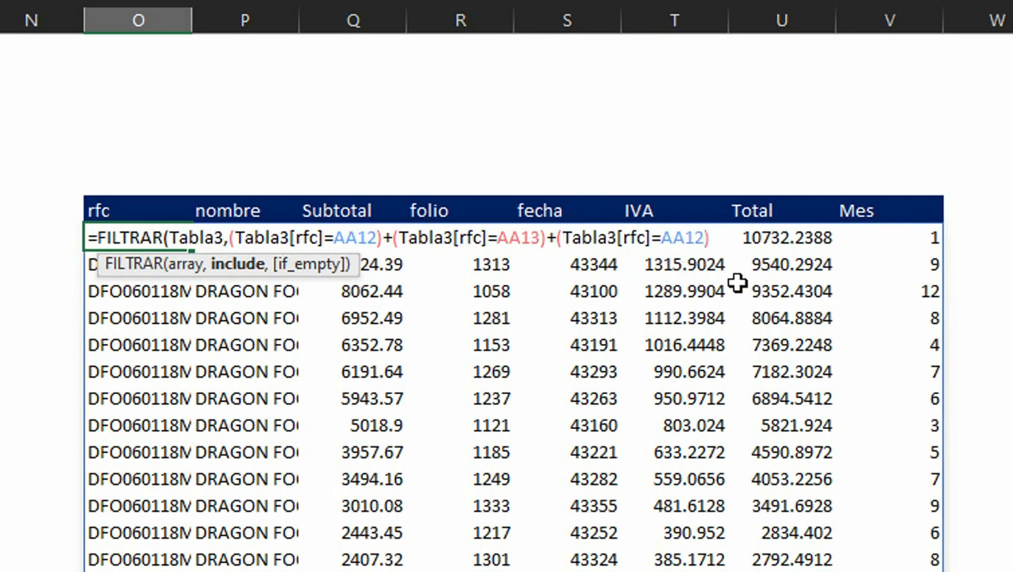
pyautogui.write(')')
pyautogui.press('Left')
pyautogui.press('BackSpace')
pyautogui.press('BackSpace')
pyautogui.press('BackSpace')
pyautogui.press('BackSpace')
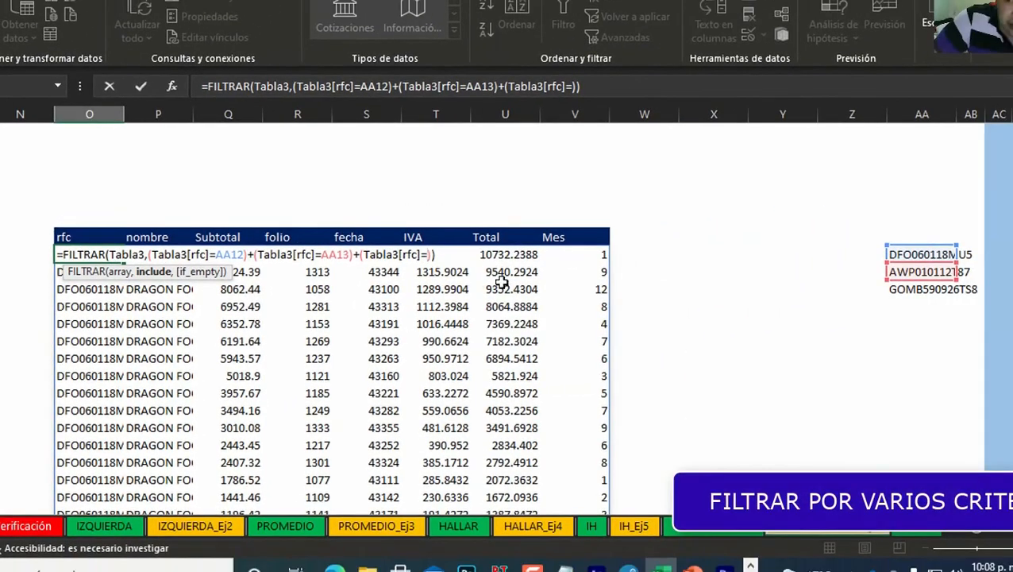
pyautogui.click(902, 290)
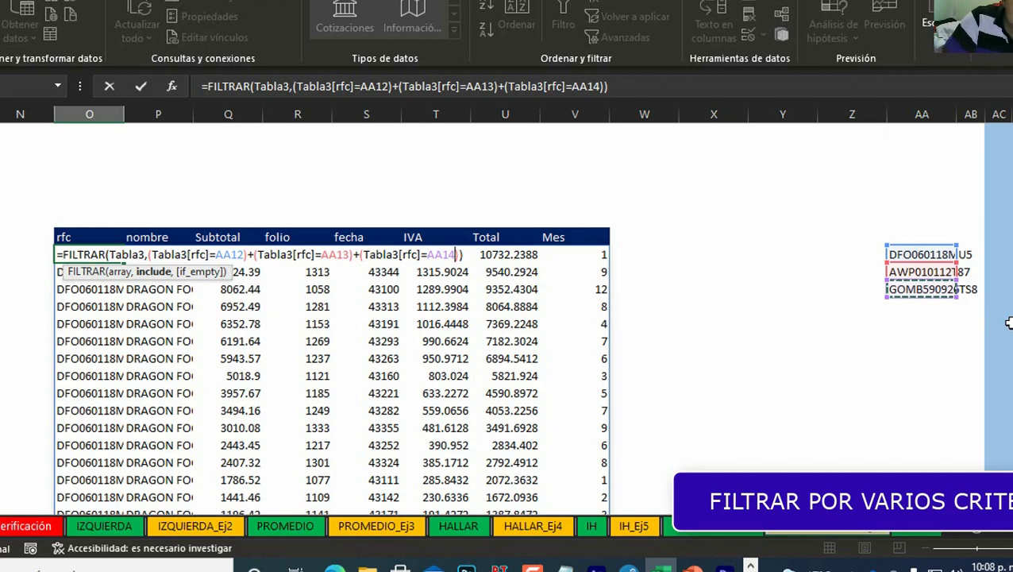
pyautogui.press('Return')
# Step: Add "No hay registros" as the if-empty argument of the rfc FILTRAR formula and confirm it
pyautogui.hotkey('ctrl', 'Down')
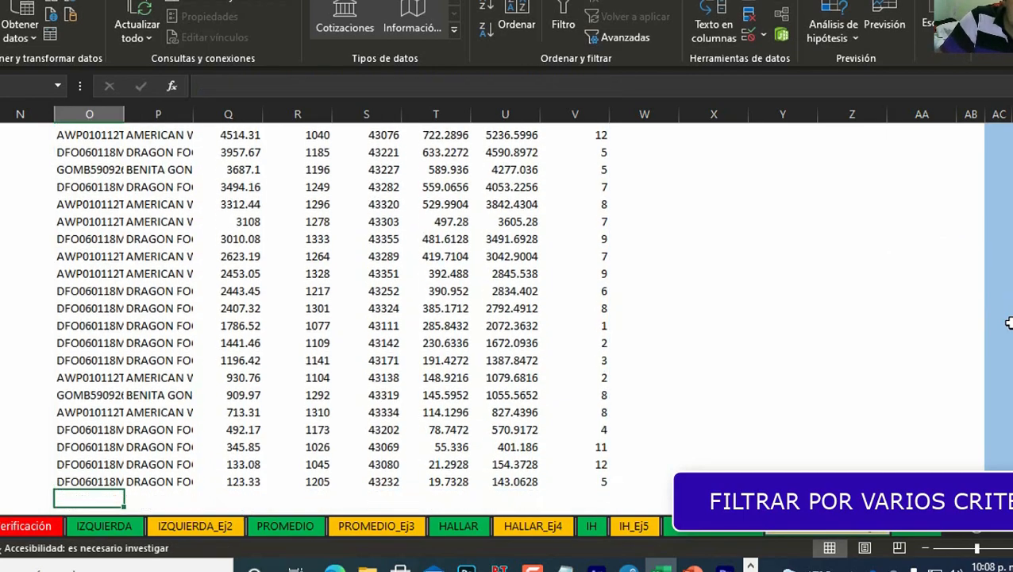
pyautogui.hotkey('ctrl', 'Up')
pyautogui.hotkey('ctrl', 'Up')
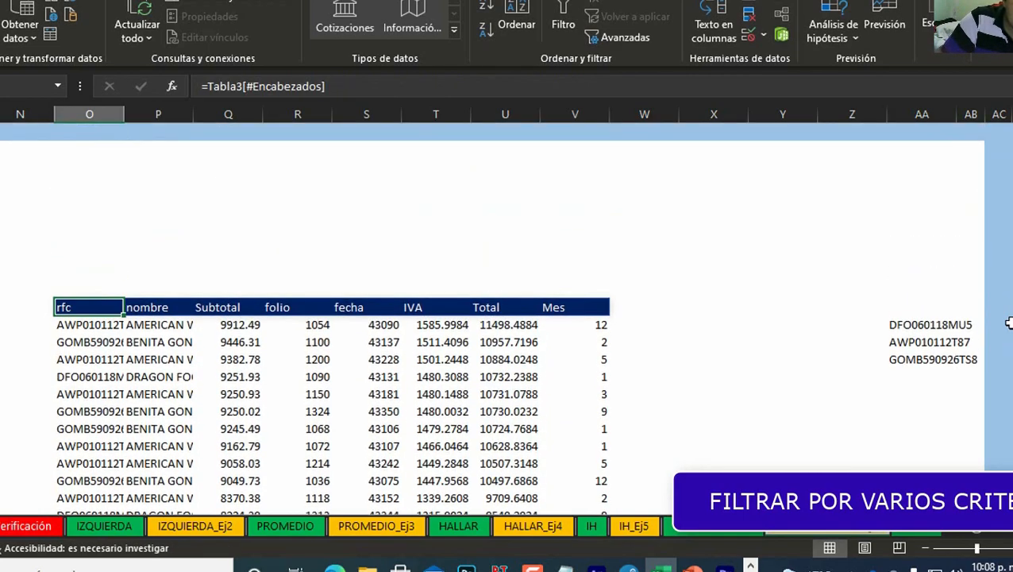
pyautogui.press('Down')
pyautogui.press('F2')
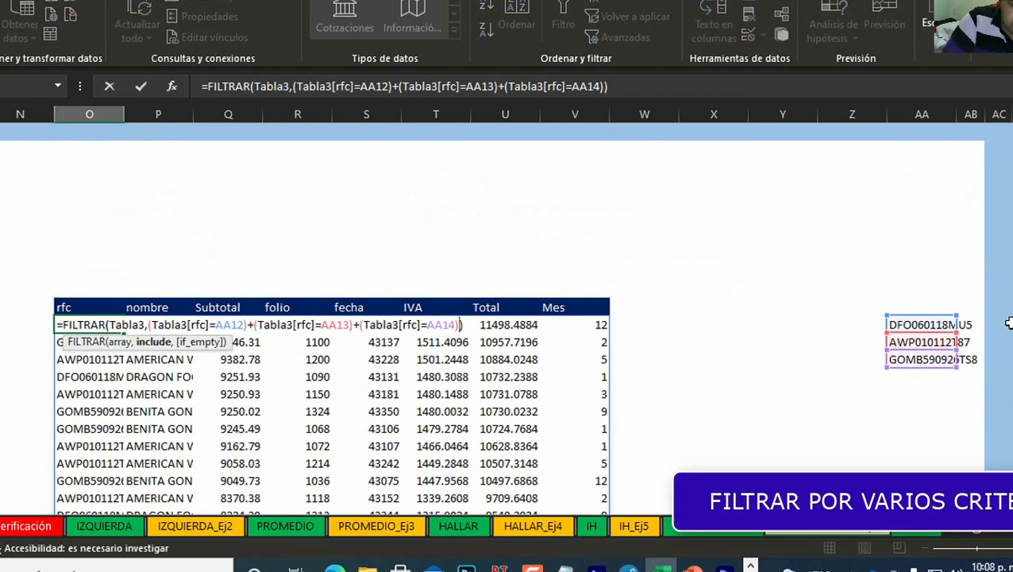
pyautogui.write(',"')
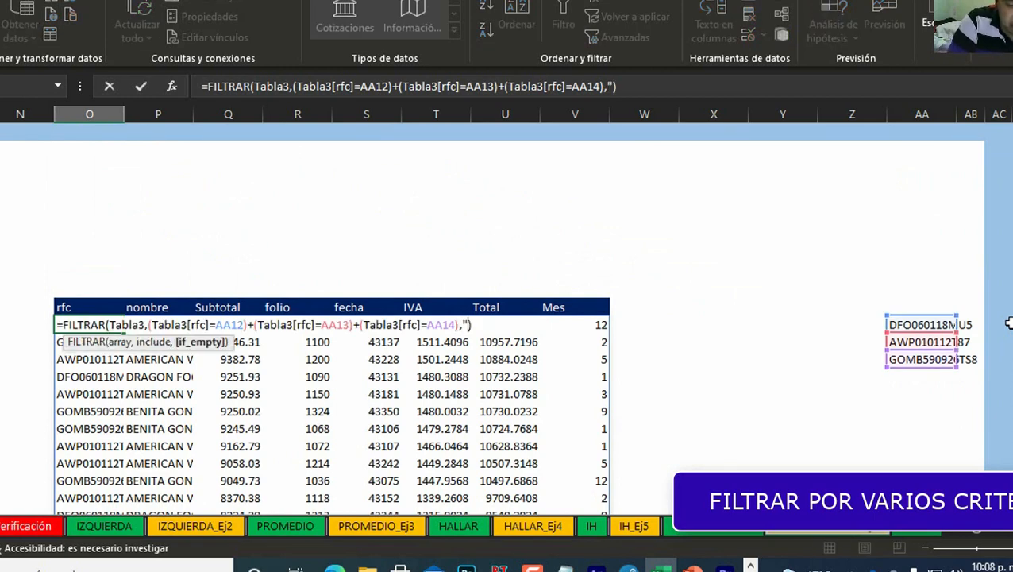
pyautogui.write('No ')
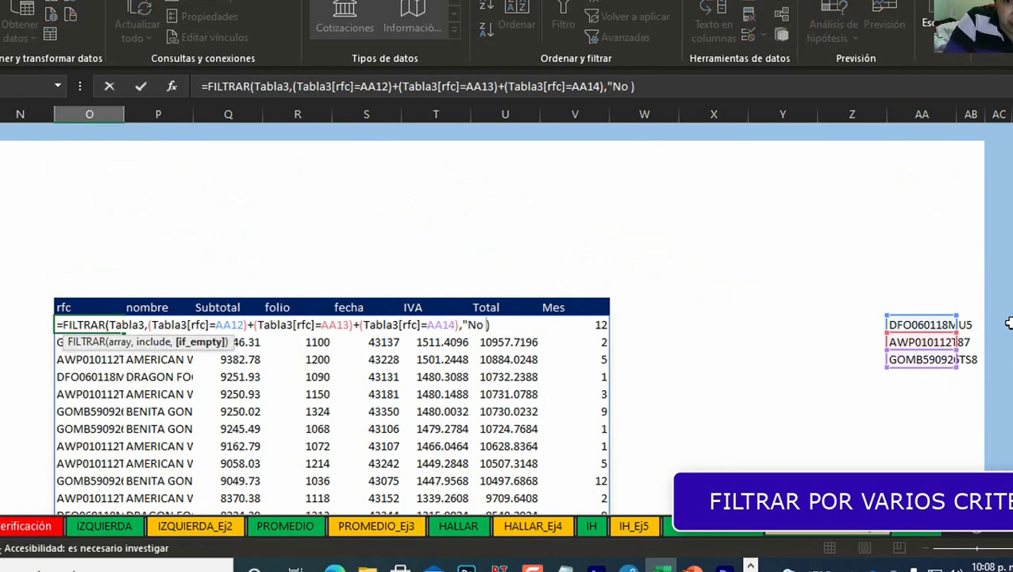
pyautogui.write('hay re')
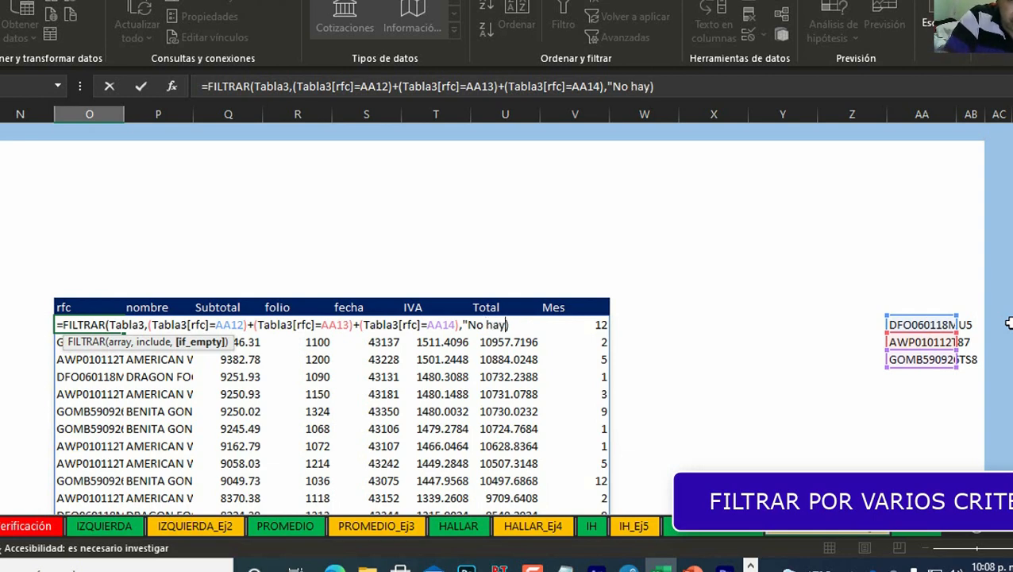
pyautogui.write('gistros"')
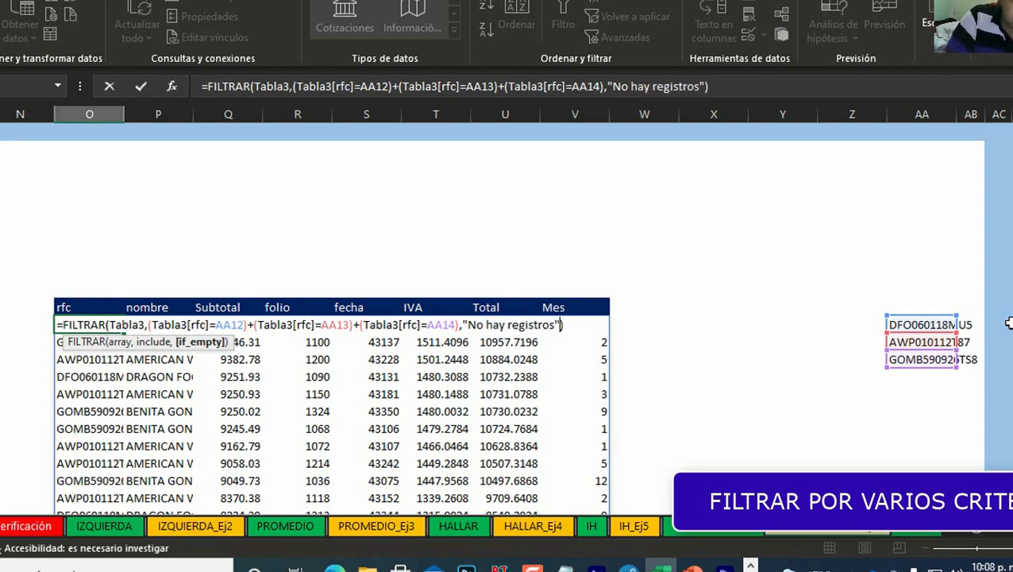
pyautogui.press('Return')
# Step: Clear the three rfc criteria cells AA12 to AA14
pyautogui.press('Up')
pyautogui.press('Right')
pyautogui.press('Right')
pyautogui.press('Right')
pyautogui.press('Right')
pyautogui.press('Right')
pyautogui.press('Right')
pyautogui.press('Right')
pyautogui.press('Right')
pyautogui.press('Right')
pyautogui.press('Right')
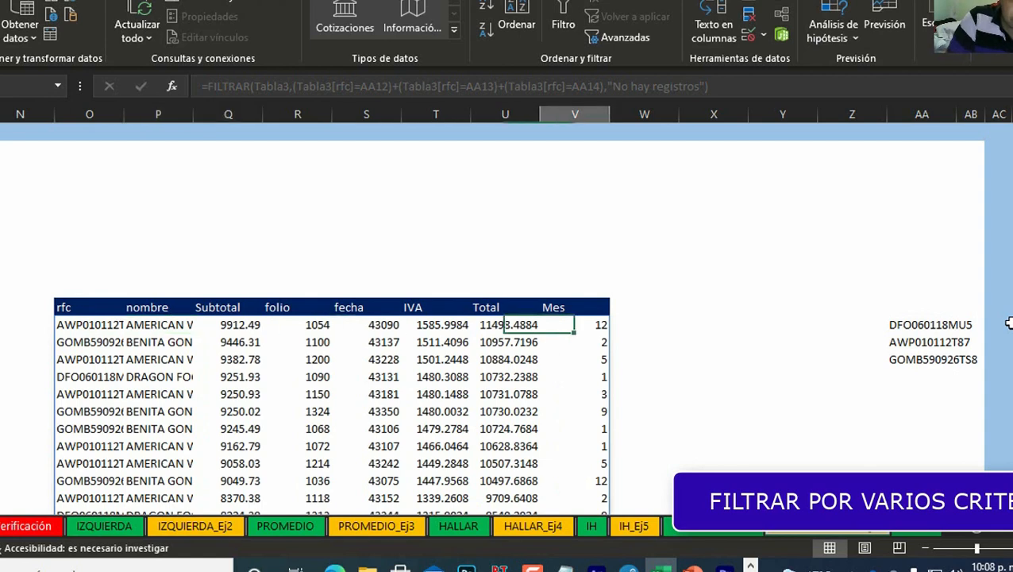
pyautogui.press('Right')
pyautogui.press('Right')
pyautogui.press('Delete')
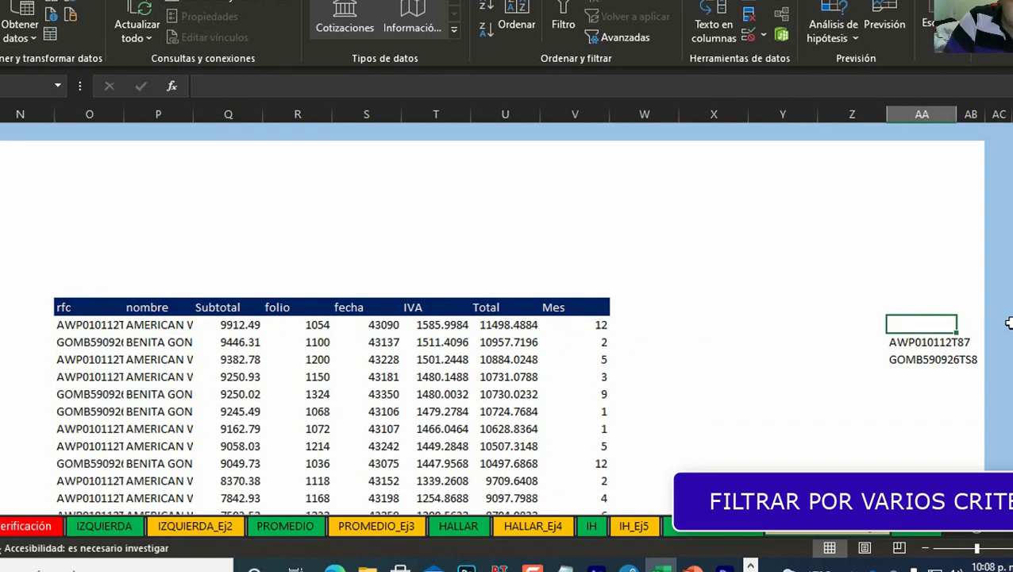
pyautogui.press('Down')
pyautogui.press('Delete')
pyautogui.press('Down')
pyautogui.press('Delete')
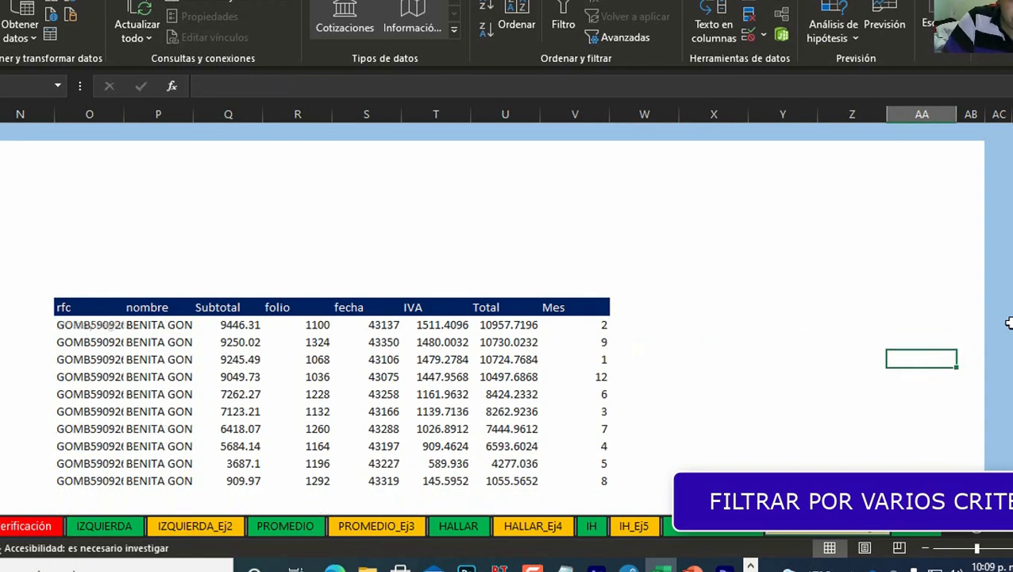
# Step: Undo the three deletions of the rfc criteria cells
pyautogui.hotkey('ctrl', 'z')
pyautogui.hotkey('ctrl', 'z')
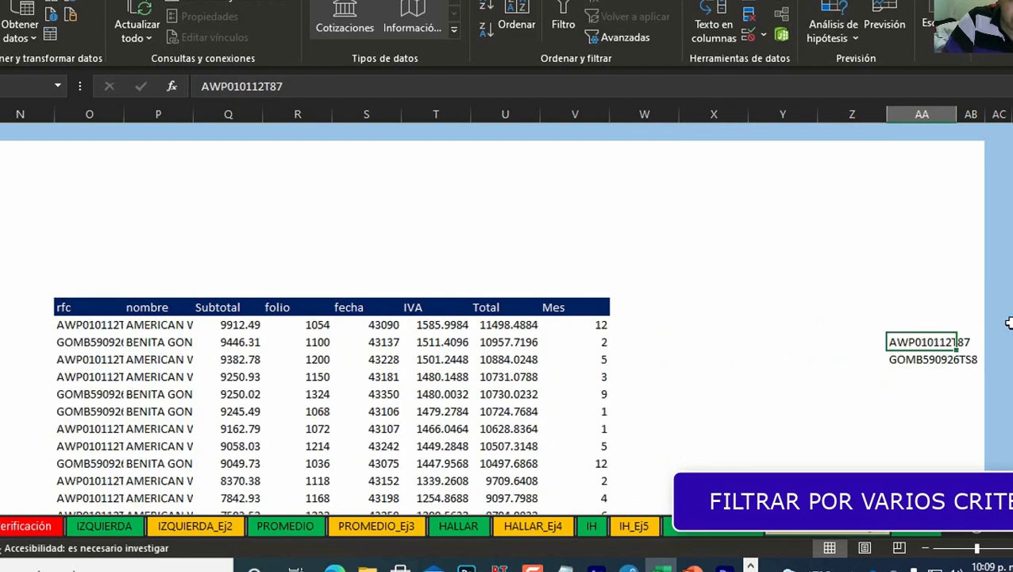
pyautogui.hotkey('ctrl', 'z')
pyautogui.press('Left')
pyautogui.press('Left')
pyautogui.press('Left')
pyautogui.press('Left')
pyautogui.press('Left')
pyautogui.press('Left')
pyautogui.press('Left')
pyautogui.press('Left')
pyautogui.press('Left')
pyautogui.press('Left')
pyautogui.press('Left')
pyautogui.press('Left')
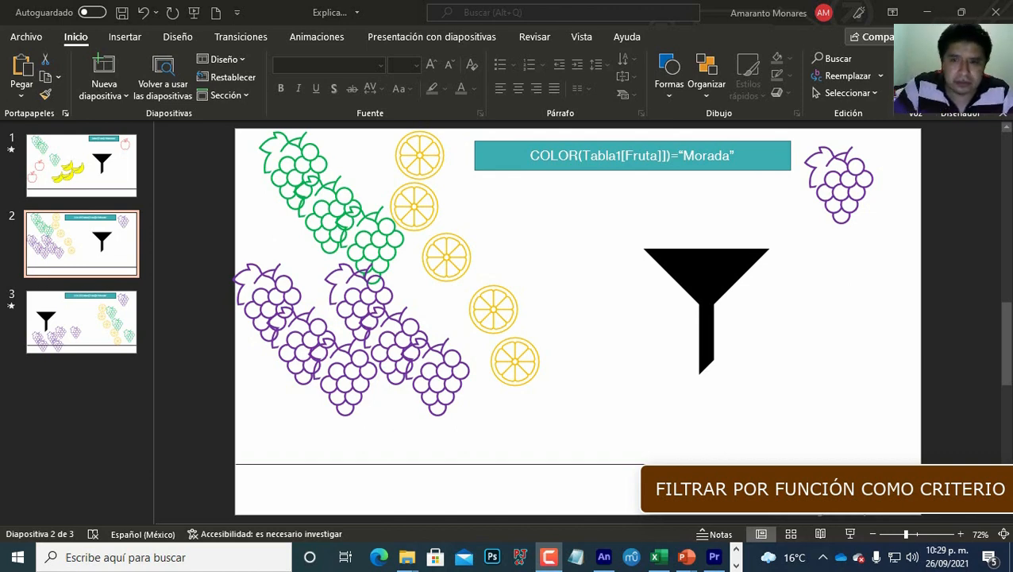
# Step: Run the slideshow from the current slide illustrating filtering by a function as criterion, then exit it
pyautogui.hotkey('shift', 'F5')
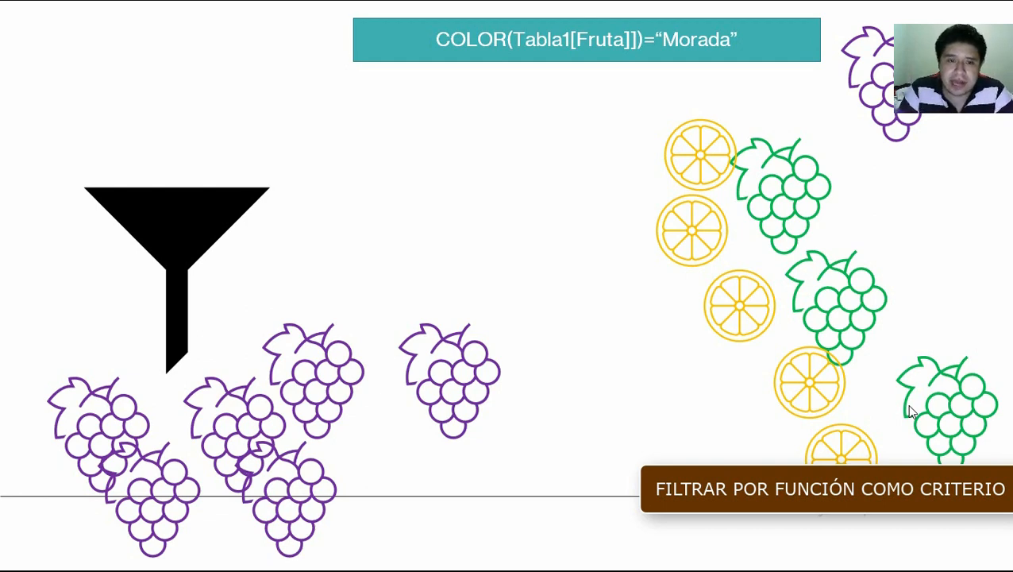
pyautogui.press('Escape')
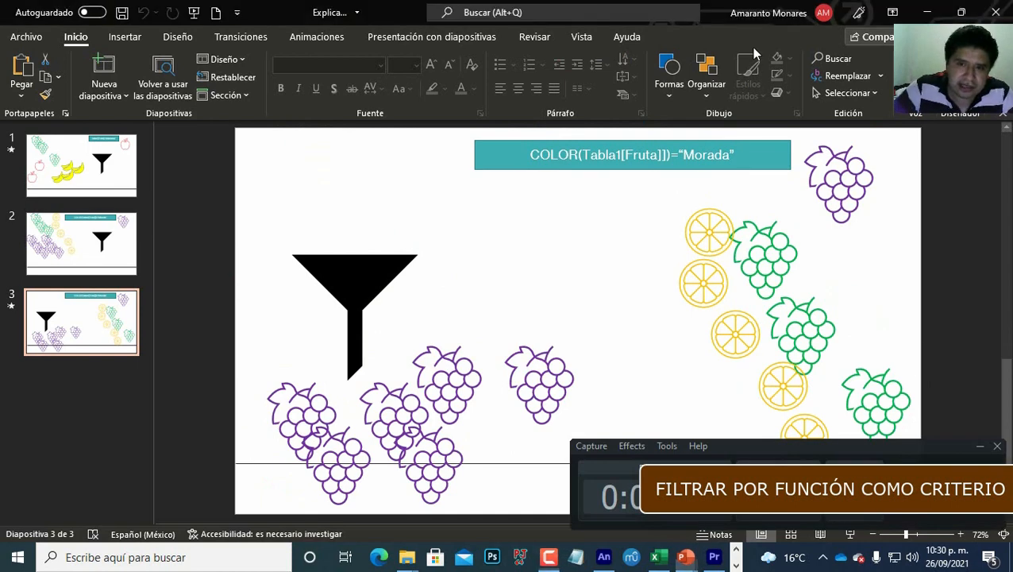
pyautogui.click(980, 447)
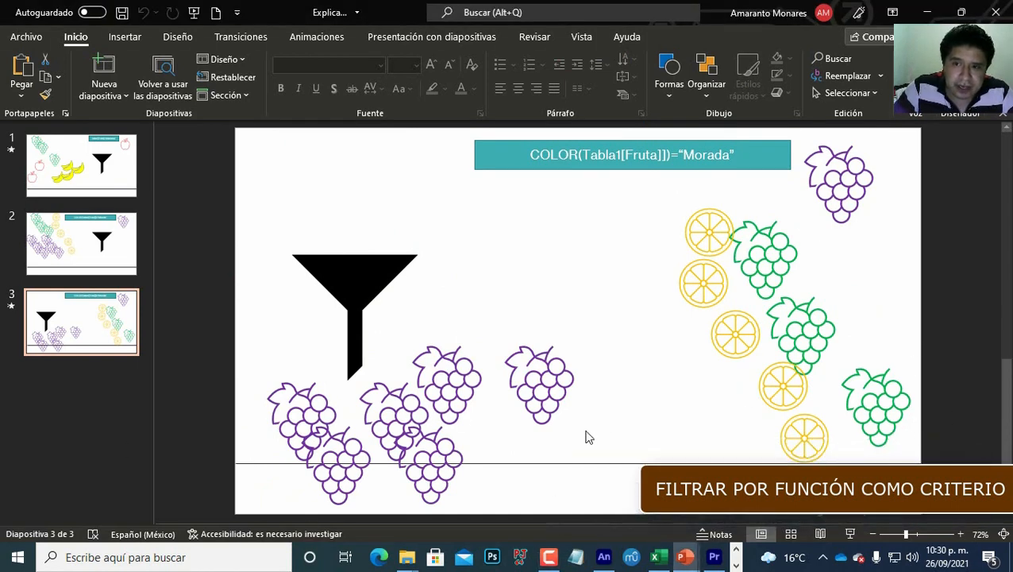
# Step: Switch to Excel and start a FILTRAR formula under the rfc header with Tabla3 as the array
pyautogui.click(661, 559)
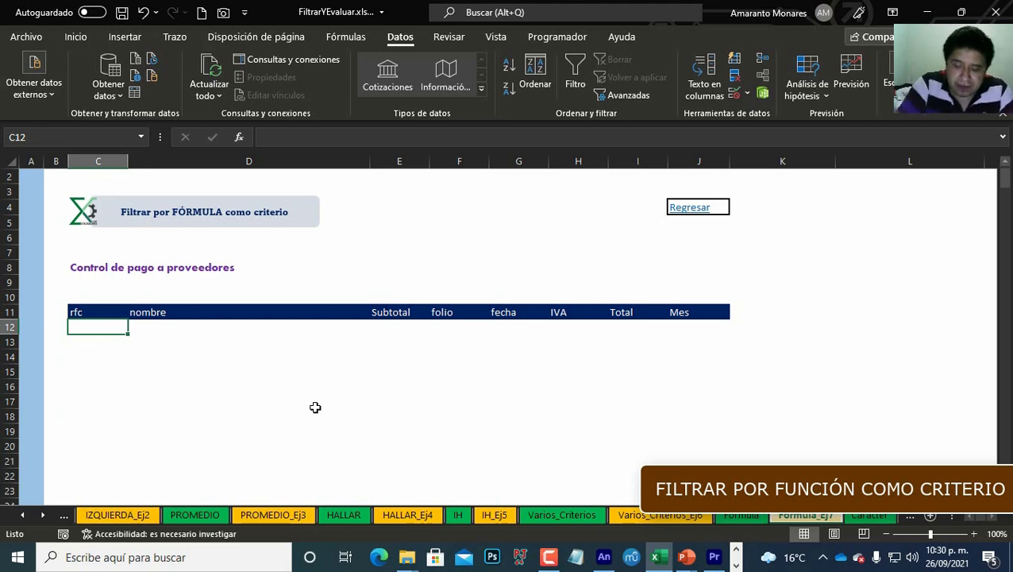
pyautogui.write('=fil')
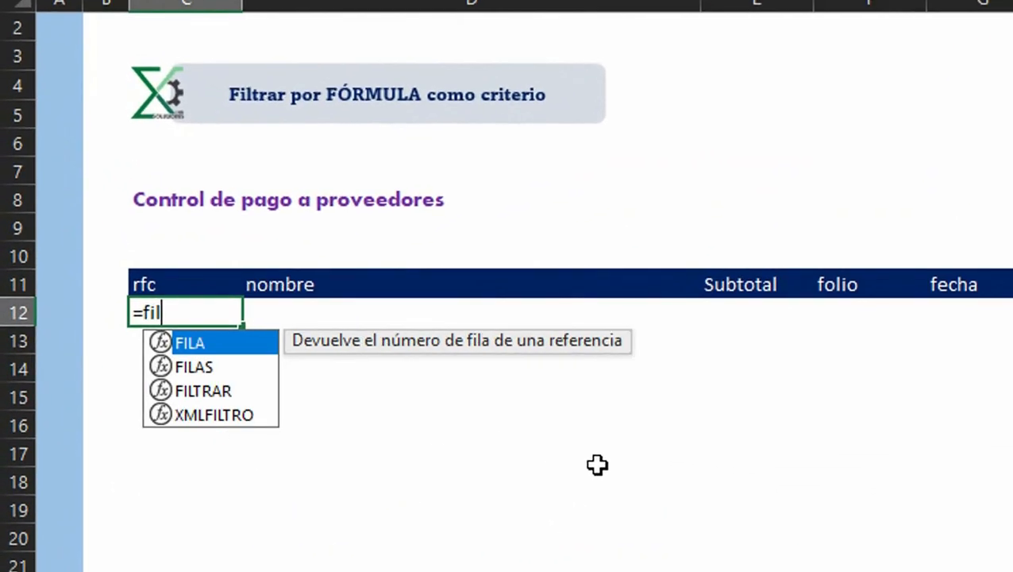
pyautogui.press('Down')
pyautogui.press('Down')
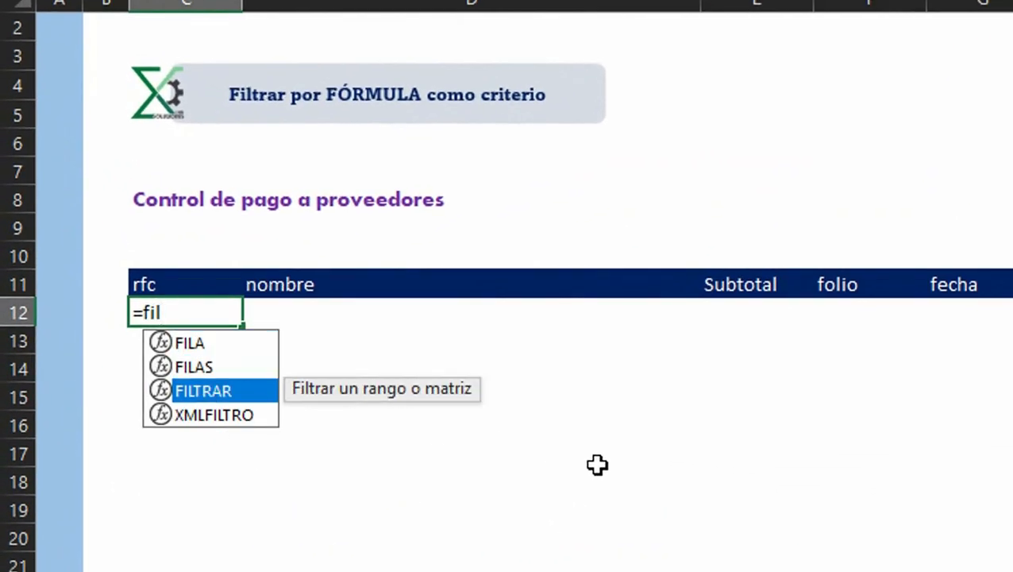
pyautogui.press('Tab')
pyautogui.write('t')
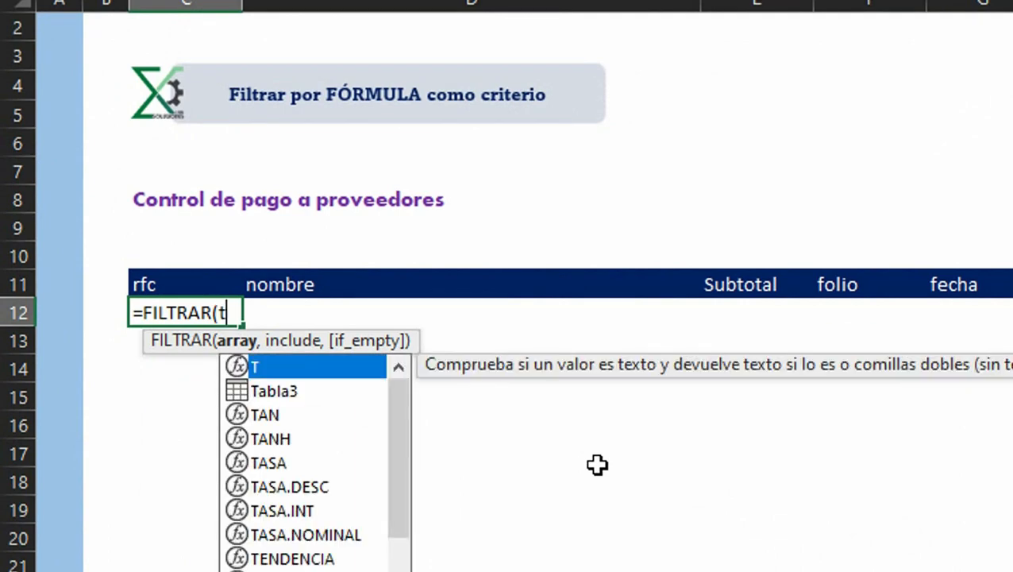
pyautogui.press('Down')
pyautogui.press('Tab')
pyautogui.write(',fil')
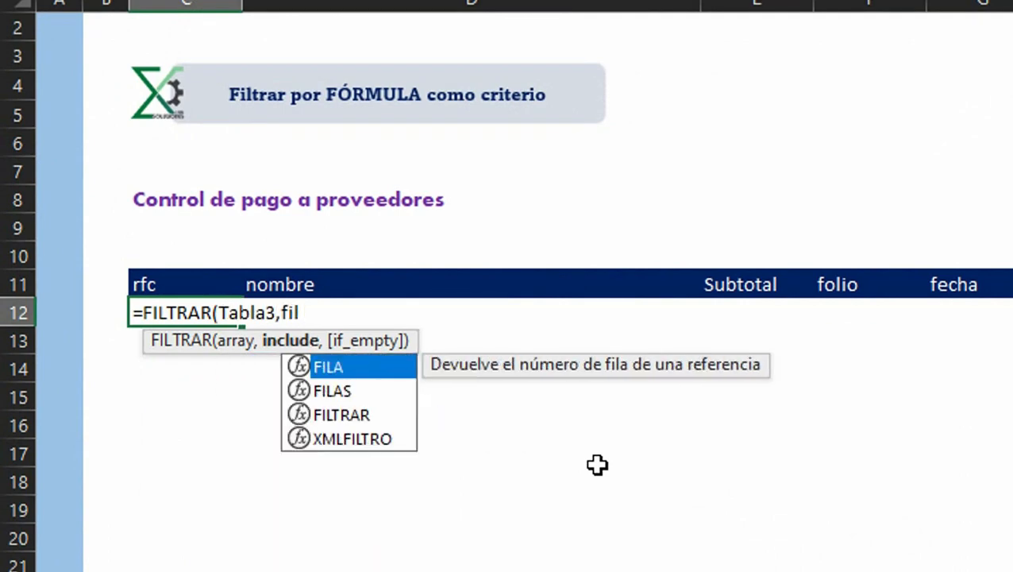
# Step: Set the include argument to the Tabla3[rfc] column
pyautogui.press('Down')
pyautogui.press('BackSpace')
pyautogui.press('BackSpace')
pyautogui.press('BackSpace')
pyautogui.write('t')
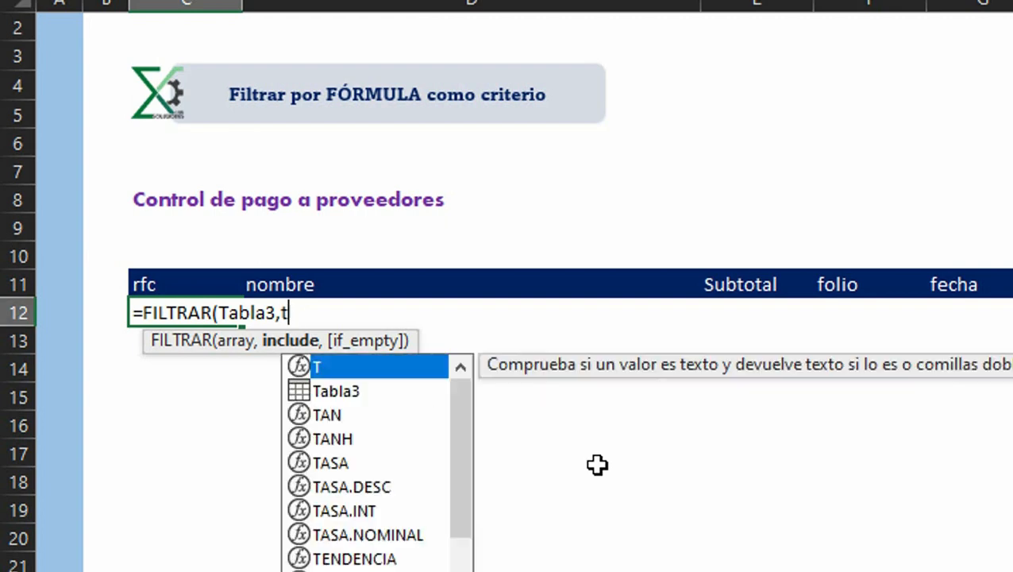
pyautogui.press('Down')
pyautogui.press('Tab')
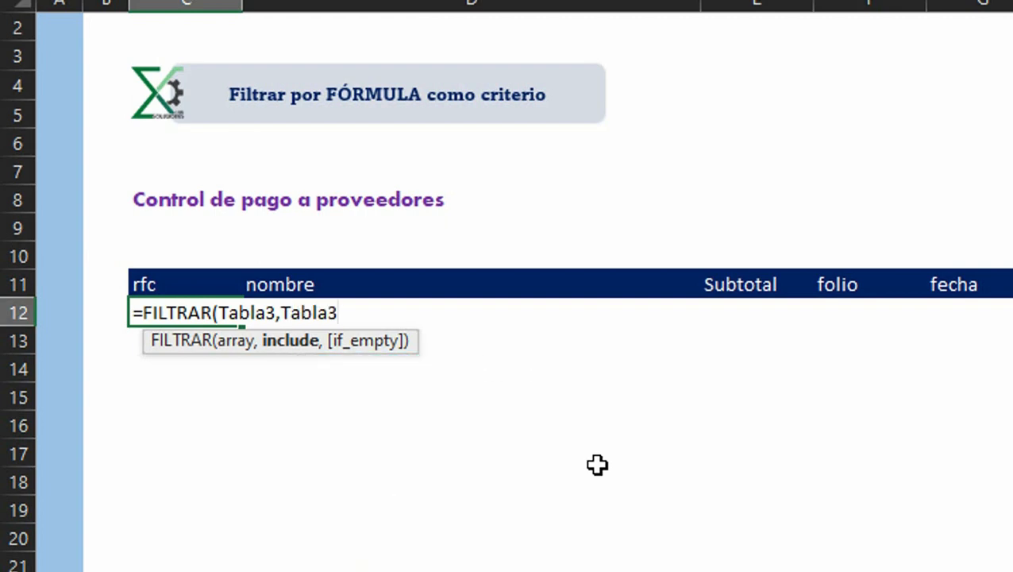
pyautogui.write('[')
pyautogui.press('Down')
pyautogui.press('Down')
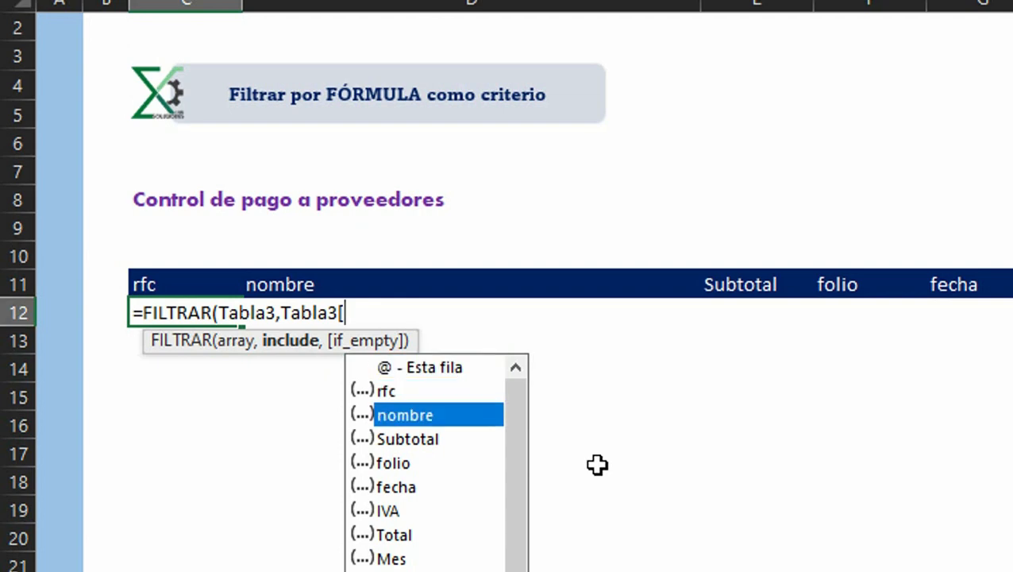
pyautogui.press('Up')
pyautogui.press('Tab')
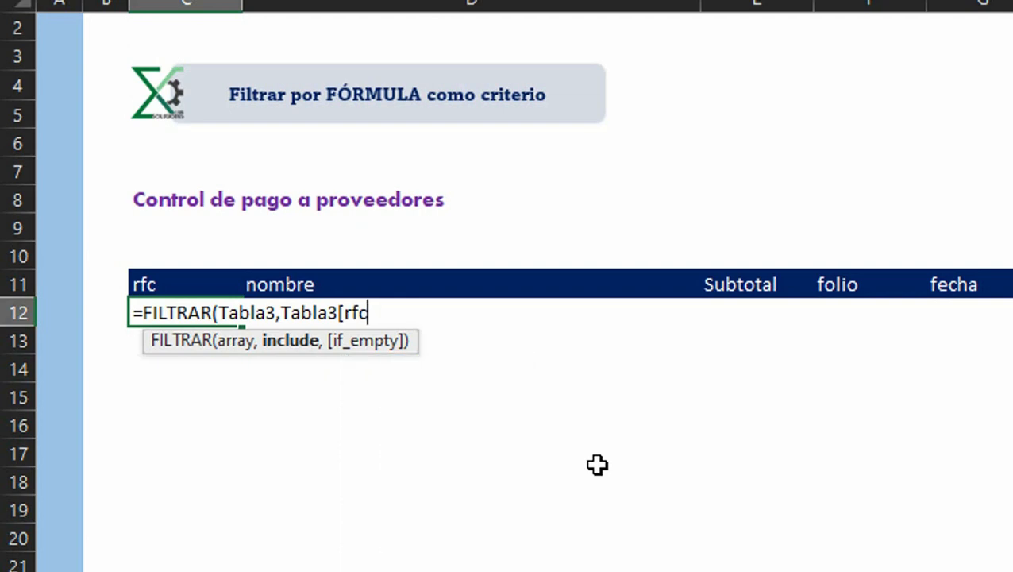
pyautogui.write(']')
# Step: Wrap the rfc column in IZQUIERDA taking 1 character, compare it to "A", and confirm the formula
pyautogui.click(286, 315)
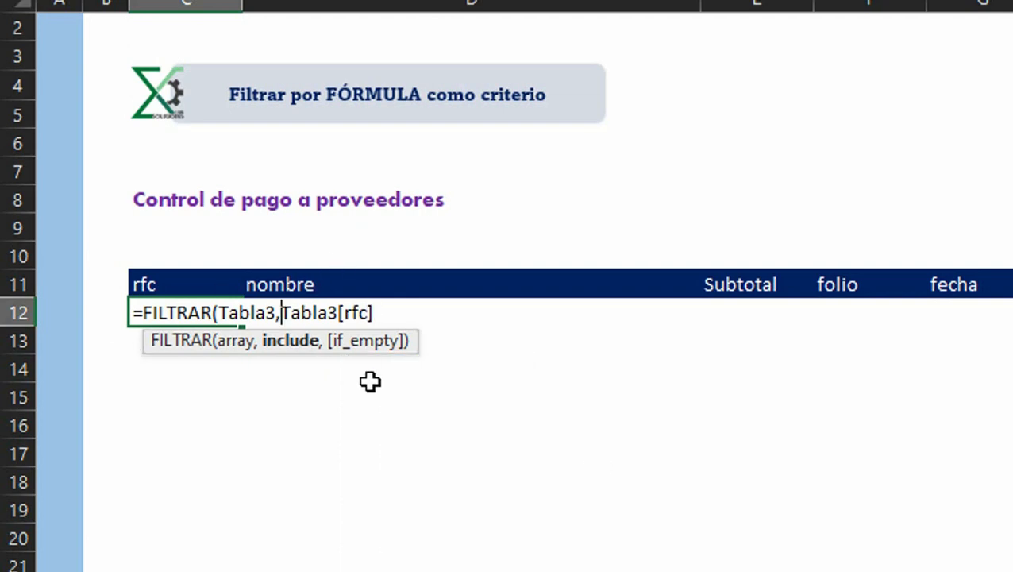
pyautogui.write('iz')
pyautogui.press('Tab')
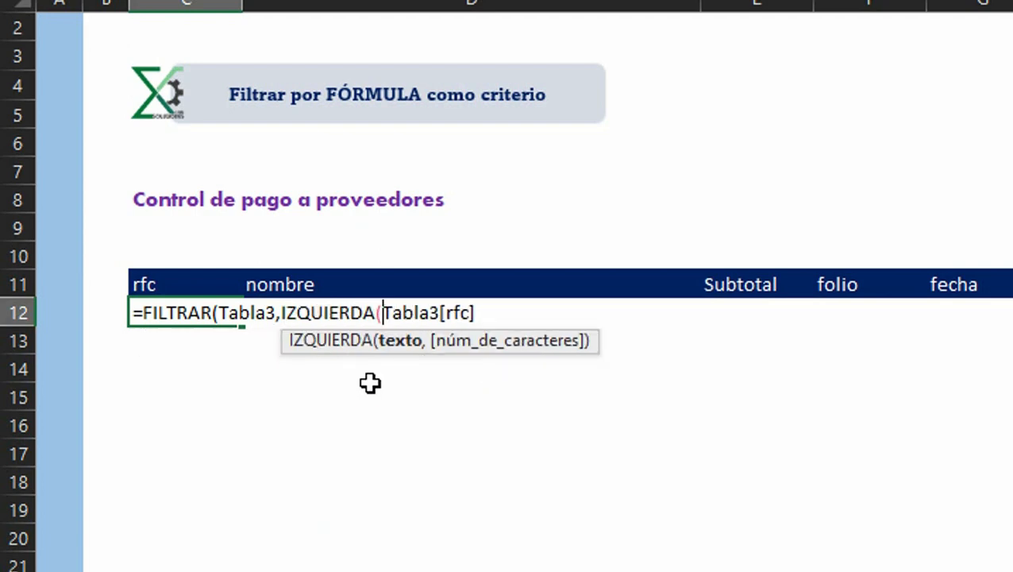
pyautogui.press('End')
pyautogui.write(',1)')
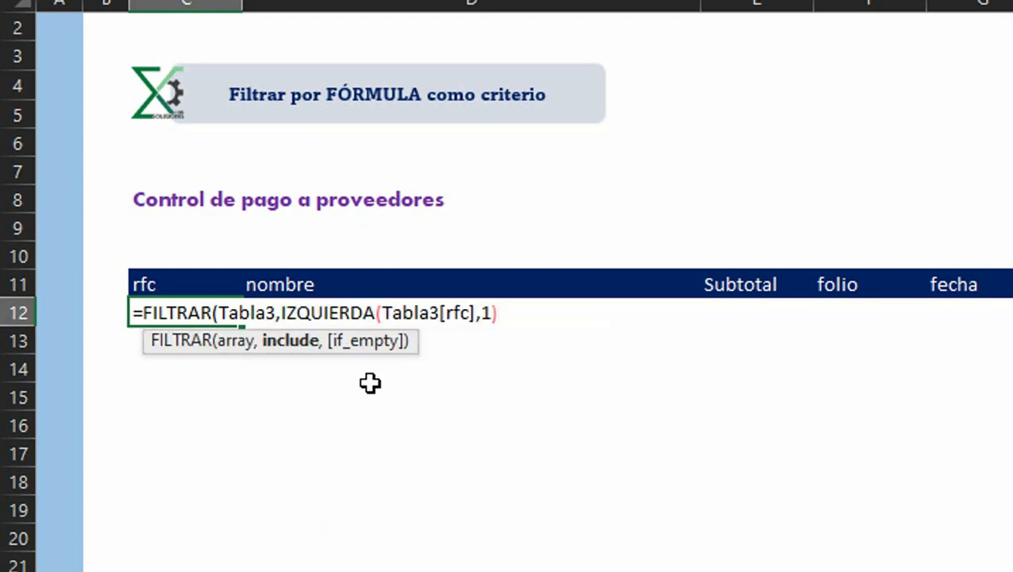
pyautogui.write('="A")')
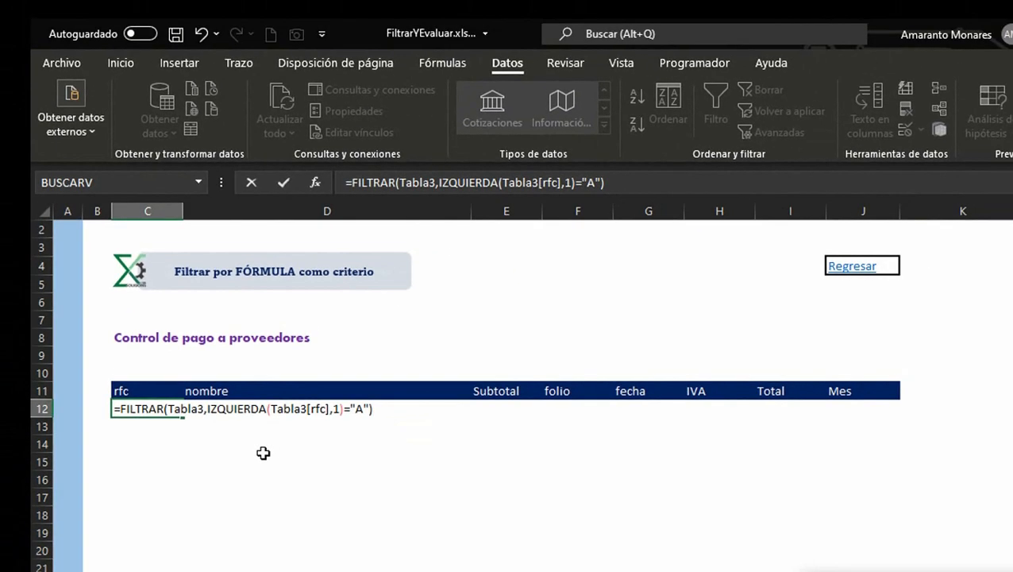
pyautogui.press('Return')
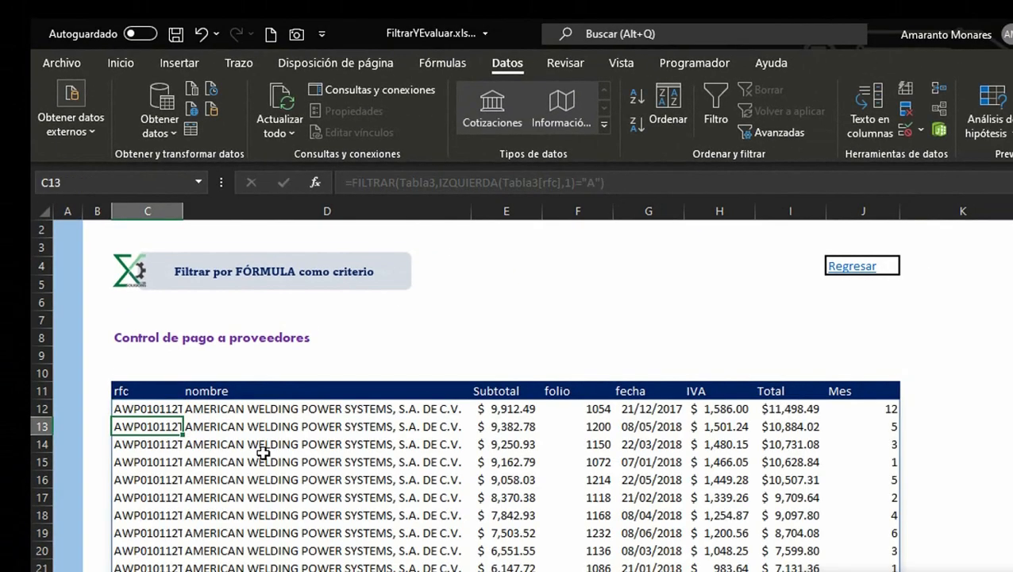
# Step: Browse the filtered results to the end of the spill range and back to the top
pyautogui.press('Up')
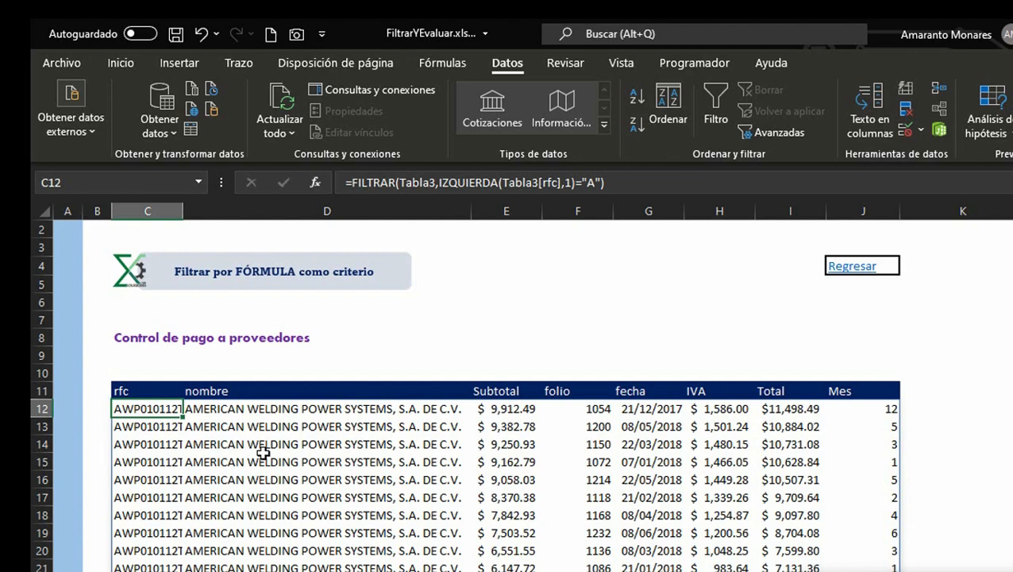
pyautogui.hotkey('ctrl', 'Down')
pyautogui.press('Down')
pyautogui.press('Down')
pyautogui.hotkey('ctrl', 'Up')
pyautogui.hotkey('ctrl', 'Up')
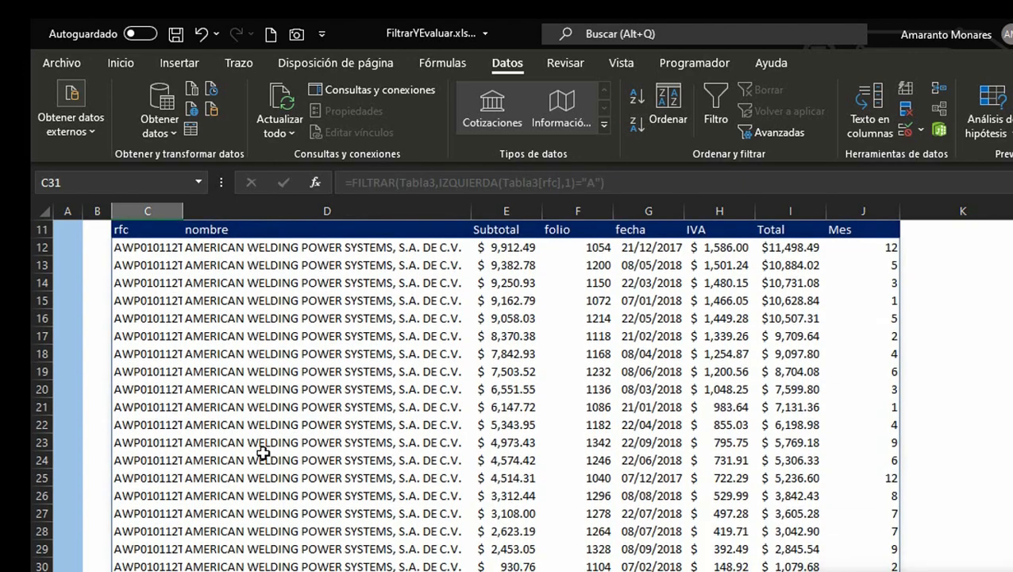
pyautogui.press('Down')
pyautogui.scroll(3, 263, 453)
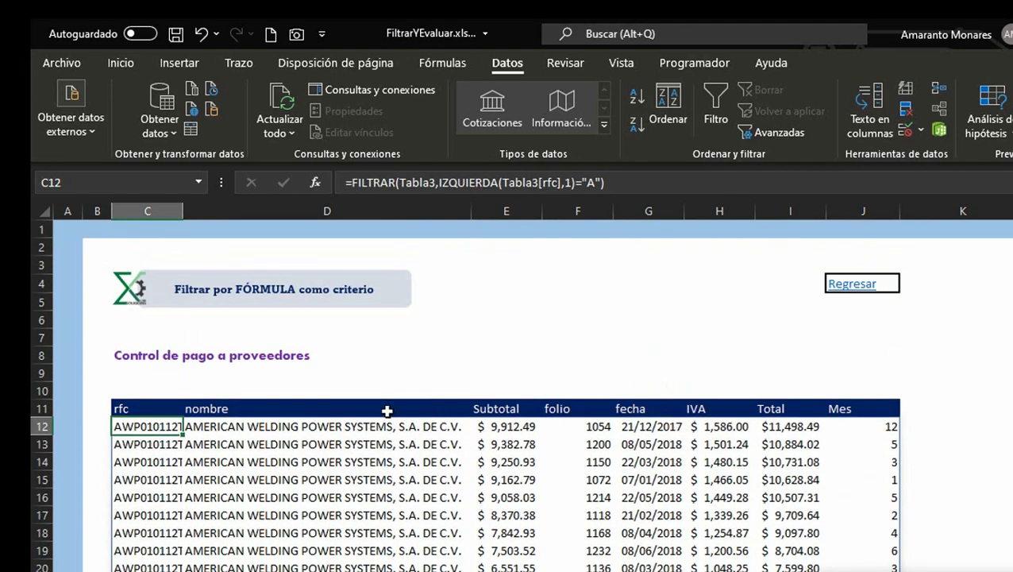
# Step: Change the compared first letter in the IZQUIERDA criterion to "C"
pyautogui.press('F2')
pyautogui.press('Left')
pyautogui.press('Left')
pyautogui.press('BackSpace')
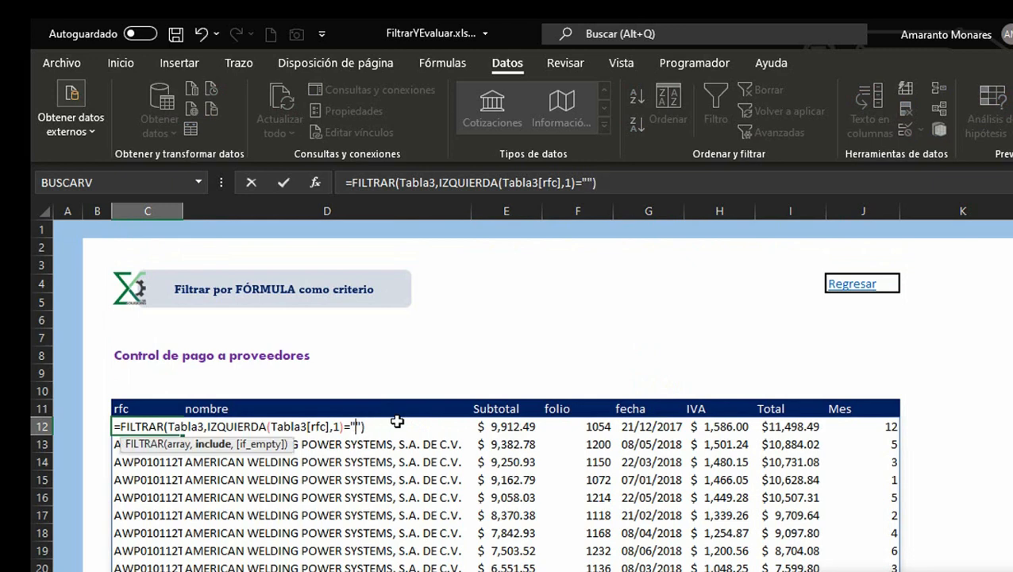
pyautogui.write('C')
pyautogui.press('End')
pyautogui.press('Return')
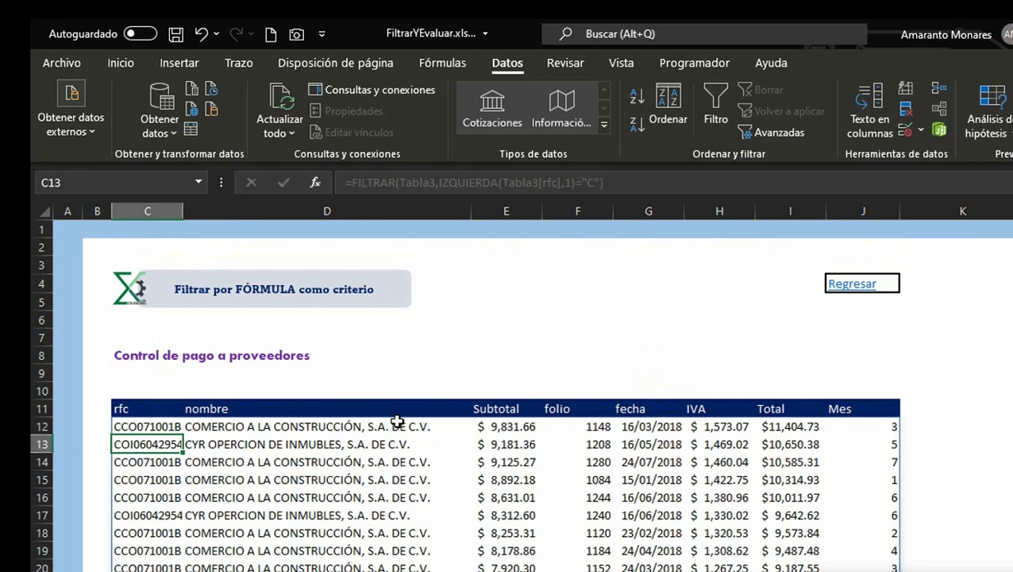
pyautogui.press('Up')
pyautogui.press('F2')
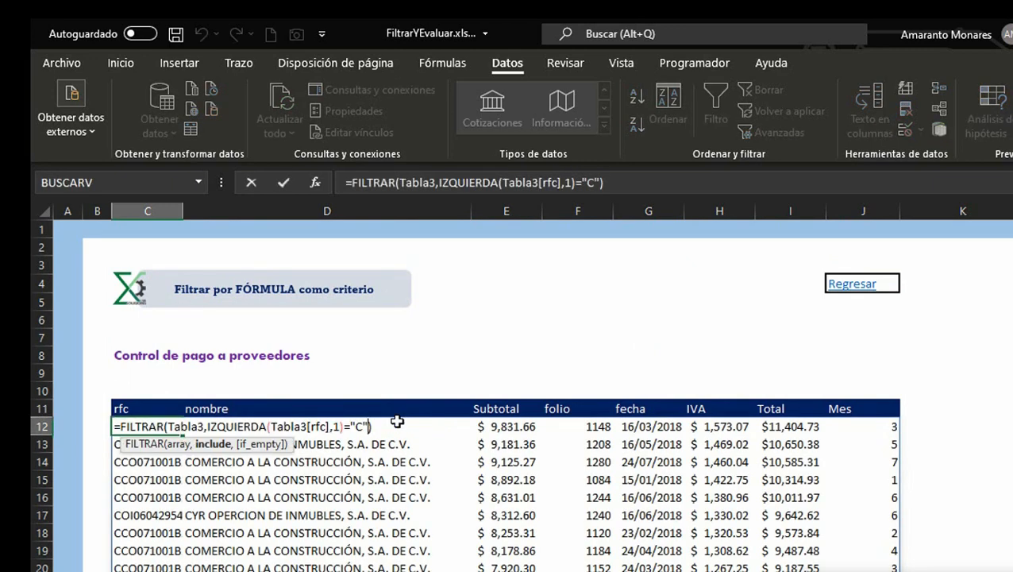
pyautogui.press('Escape')
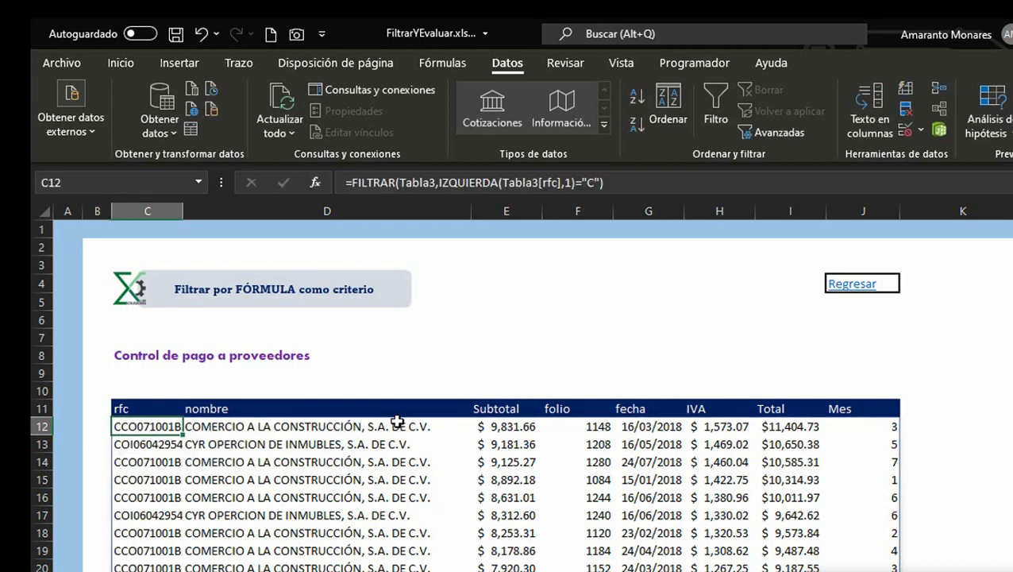
pyautogui.press('F2')
pyautogui.press('Escape')
pyautogui.press('Right')
pyautogui.write('0')
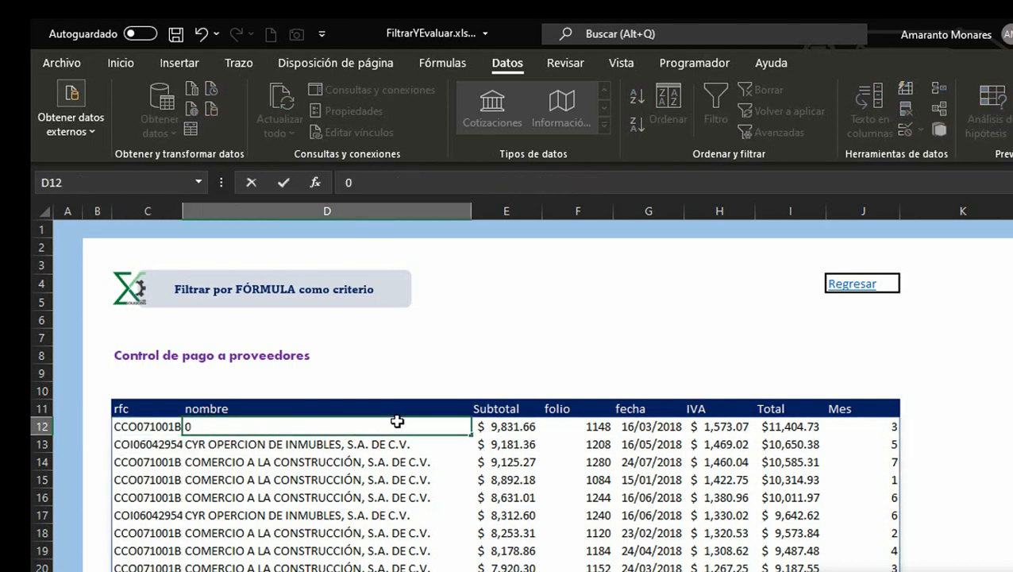
pyautogui.press('Right')
pyautogui.press('Left')
pyautogui.press('Delete')
# Step: In the first cell under the empty results table's rfc header, start a FILTRAR formula with Tabla3 as the array
pyautogui.press('Right')
pyautogui.press('Right')
pyautogui.press('Right')
pyautogui.press('Right')
pyautogui.press('Right')
pyautogui.press('Right')
pyautogui.press('Right')
pyautogui.press('Right')
pyautogui.press('Right')
pyautogui.press('Right')
pyautogui.press('Right')
pyautogui.press('Right')
pyautogui.press('Right')
pyautogui.press('Right')
pyautogui.press('Right')
pyautogui.press('Right')
pyautogui.press('Right')
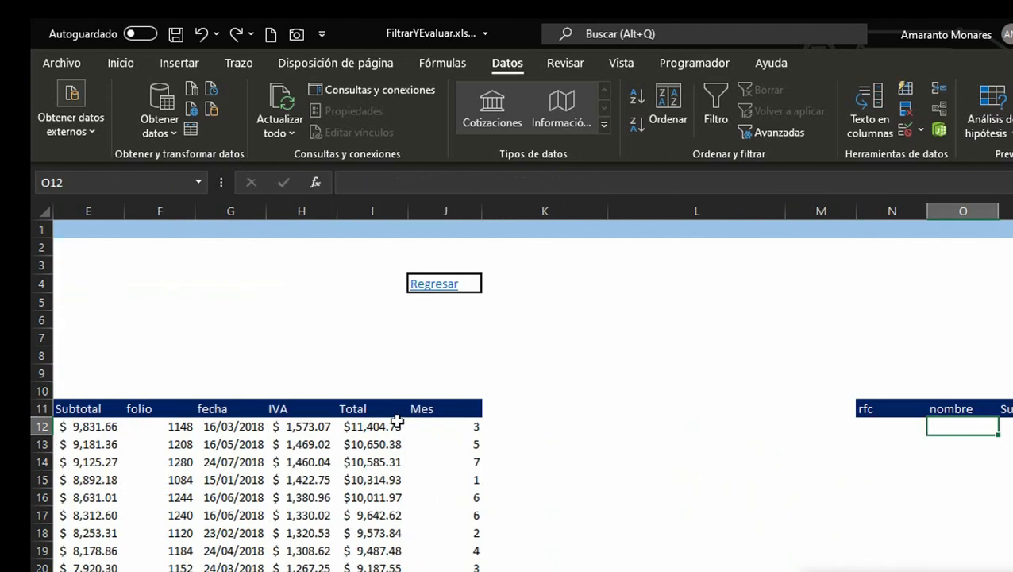
pyautogui.press('Left')
pyautogui.press('Left')
pyautogui.press('Left')
pyautogui.press('Left')
pyautogui.press('Left')
pyautogui.press('Left')
pyautogui.press('Left')
pyautogui.press('Left')
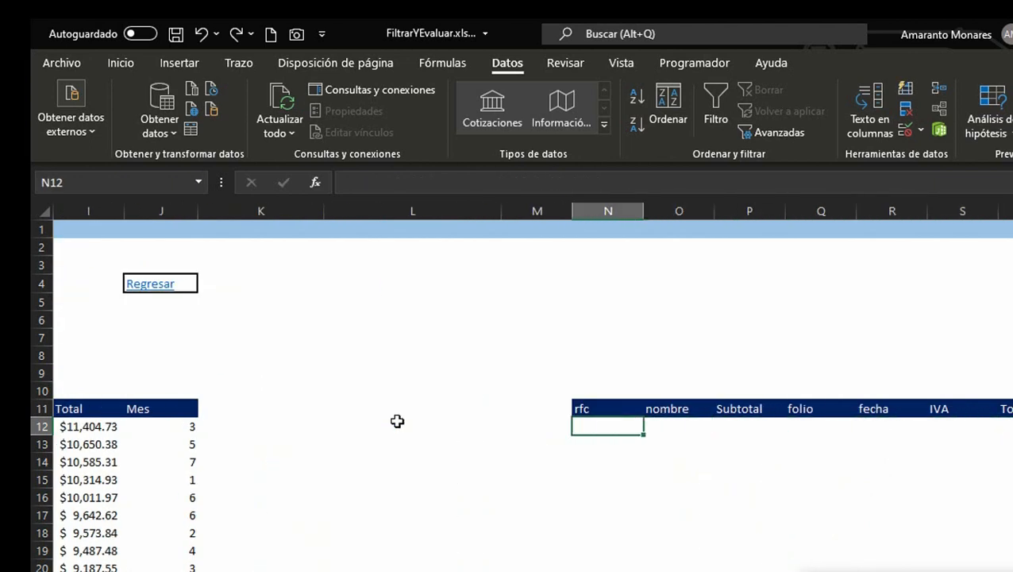
pyautogui.press('Right')
pyautogui.press('Right')
pyautogui.press('Right')
pyautogui.press('Right')
pyautogui.press('Right')
pyautogui.press('Right')
pyautogui.press('Right')
pyautogui.press('Right')
pyautogui.press('Right')
pyautogui.press('Right')
pyautogui.press('Right')
pyautogui.press('Right')
pyautogui.press('Right')
pyautogui.press('Right')
pyautogui.press('Left')
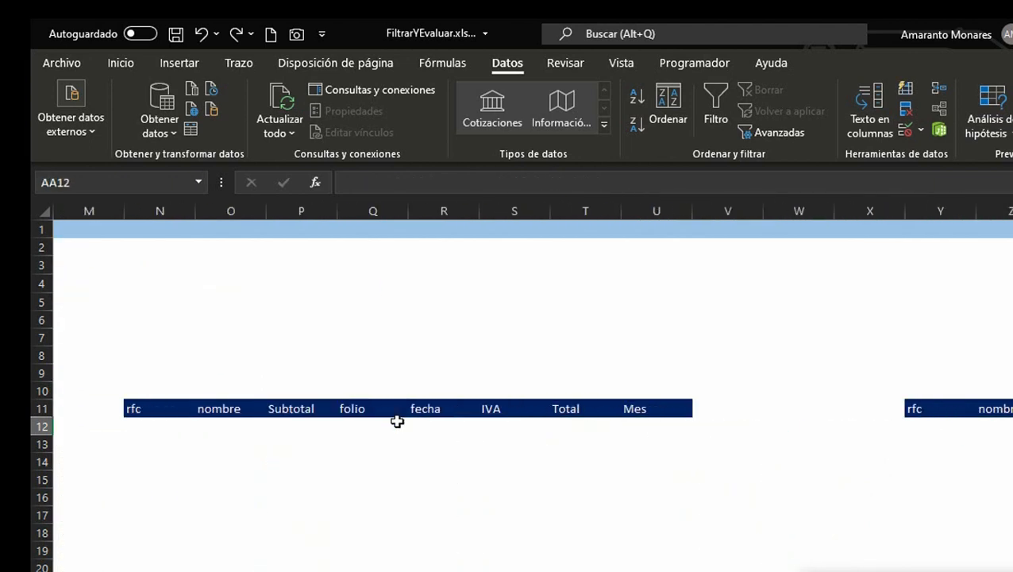
pyautogui.click(397, 421)
pyautogui.press('Left')
pyautogui.press('Left')
pyautogui.press('Left')
pyautogui.press('Left')
pyautogui.press('Right')
pyautogui.press('Right')
pyautogui.press('Right')
pyautogui.press('Right')
pyautogui.press('Right')
pyautogui.press('Right')
pyautogui.press('Right')
pyautogui.press('Right')
pyautogui.press('Right')
pyautogui.press('Right')
pyautogui.press('Right')
pyautogui.press('Right')
pyautogui.press('Right')
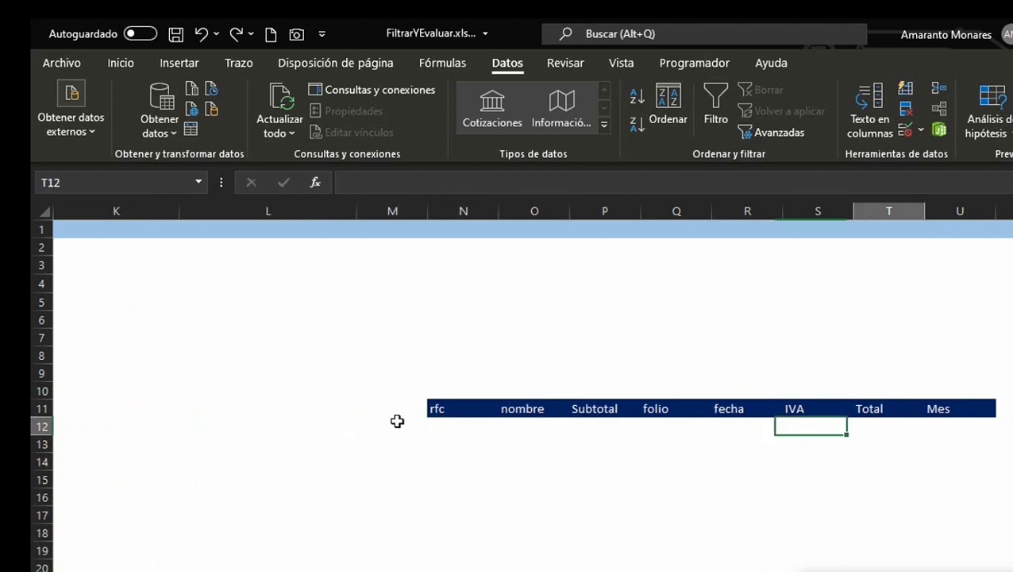
pyautogui.press('Left')
pyautogui.press('Left')
pyautogui.press('Left')
pyautogui.press('Left')
pyautogui.press('Left')
pyautogui.press('Left')
pyautogui.press('Left')
pyautogui.press('Left')
pyautogui.press('Left')
pyautogui.press('Left')
pyautogui.press('Left')
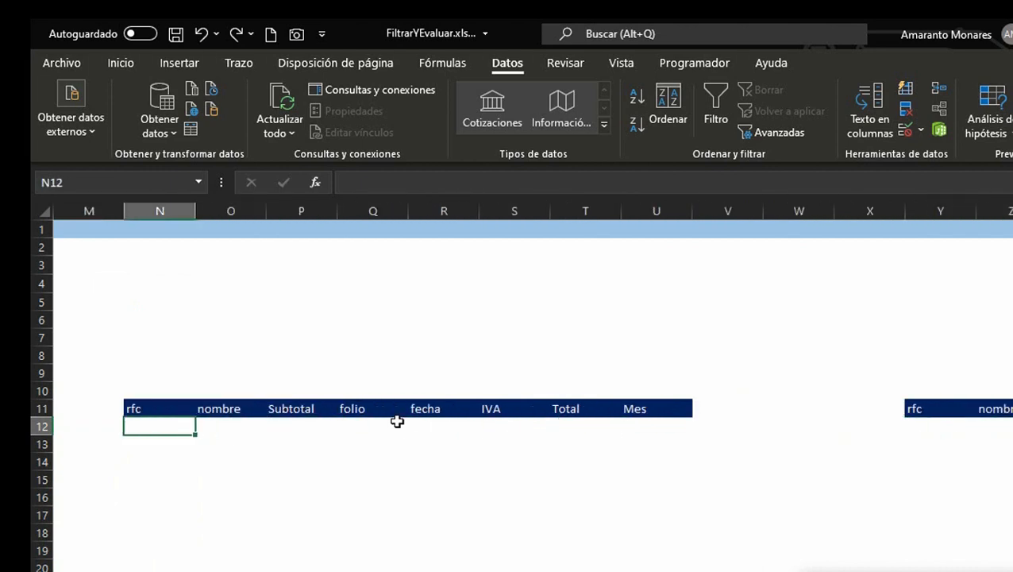
pyautogui.press('Left')
pyautogui.press('Right')
pyautogui.press('Left')
pyautogui.press('Right')
pyautogui.press('Right')
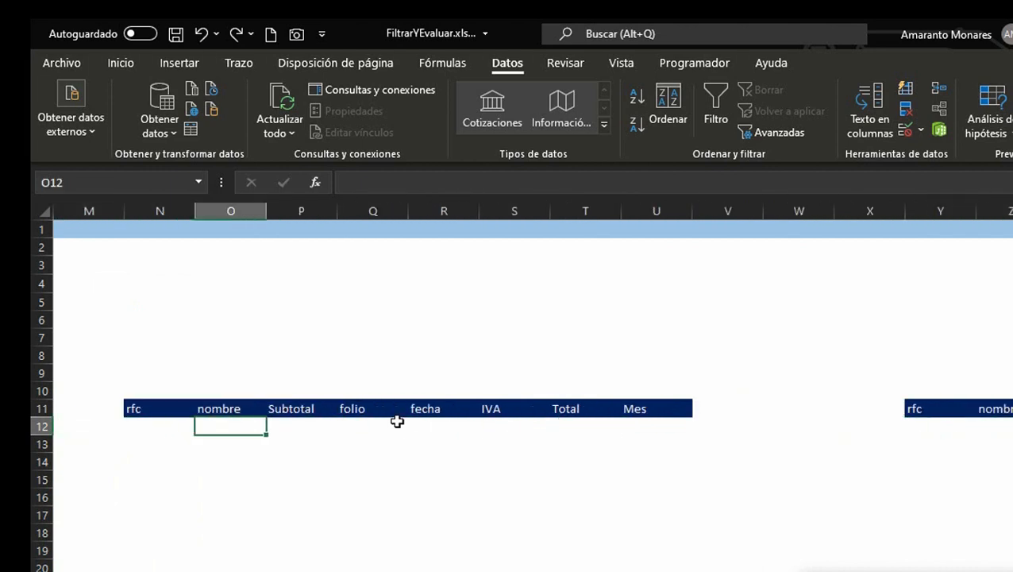
pyautogui.press('Left')
pyautogui.write('=')
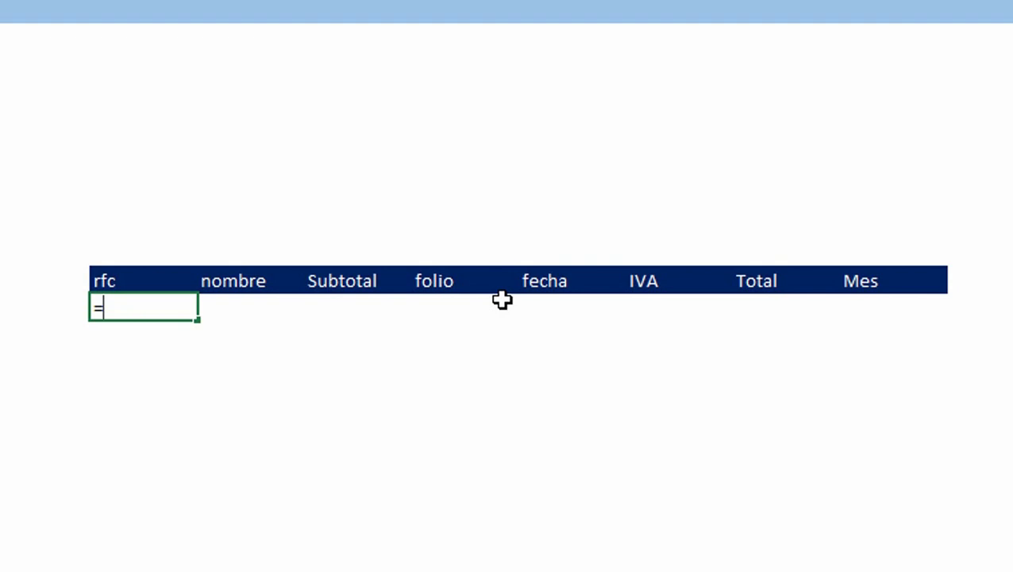
pyautogui.write('fil')
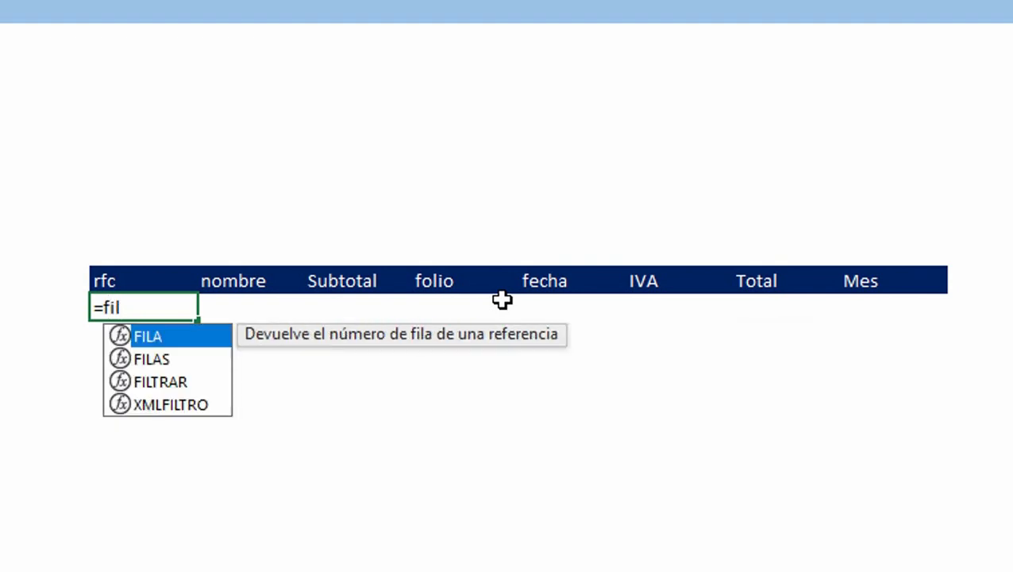
pyautogui.press('Down')
pyautogui.press('Down')
pyautogui.press('Tab')
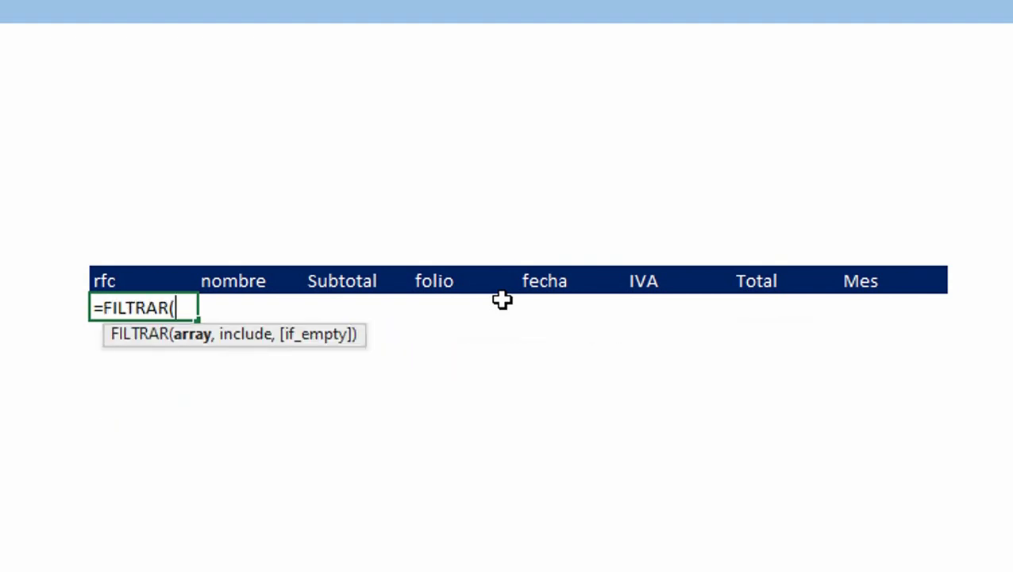
pyautogui.write('t')
pyautogui.press('Down')
pyautogui.press('Tab')
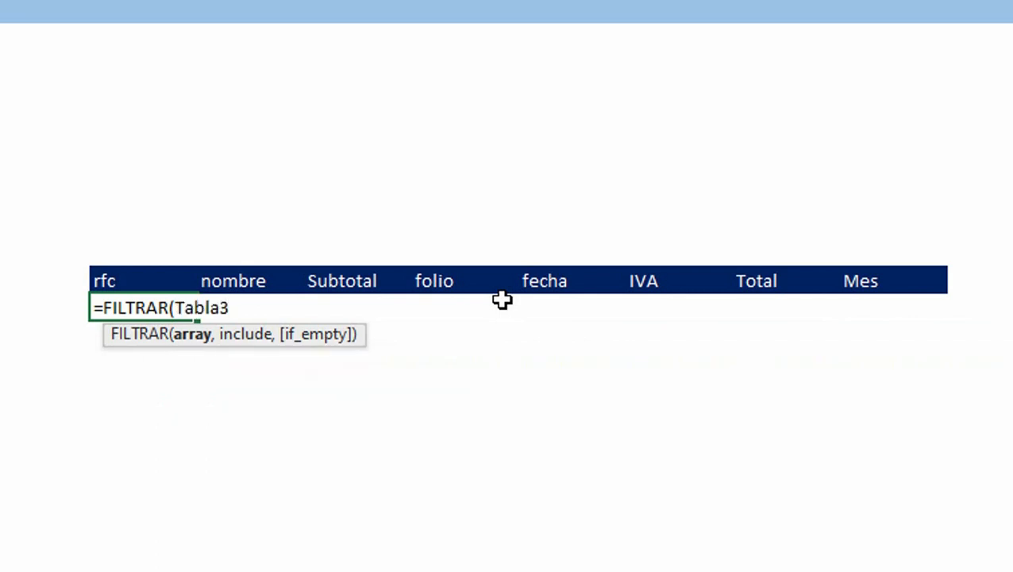
# Step: Set the include argument to HALLAR searching for "S.A. de C.V." within the Tabla3[nombre] column
pyautogui.write(',t')
pyautogui.press('BackSpace')
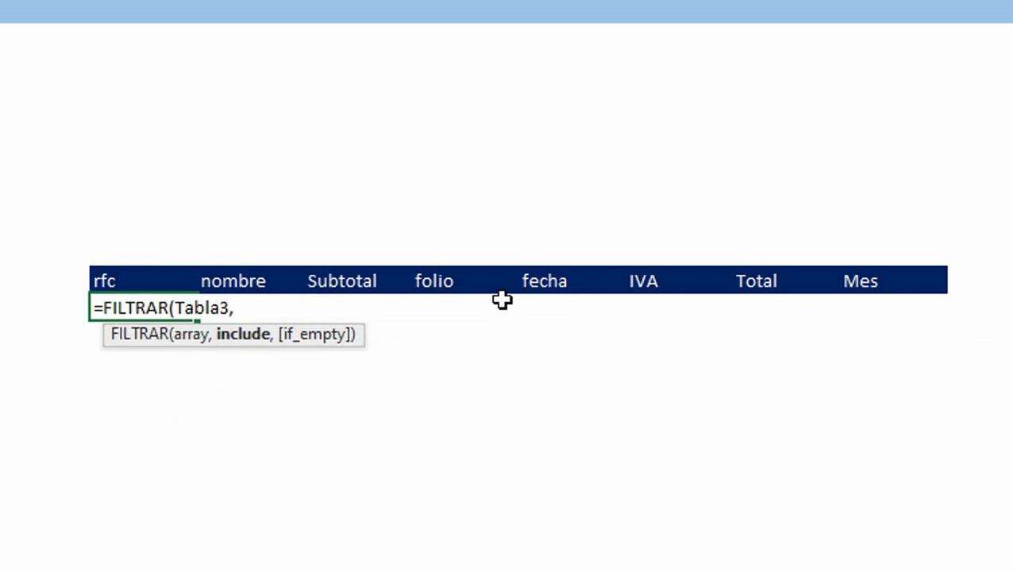
pyautogui.write('ha')
pyautogui.press('Tab')
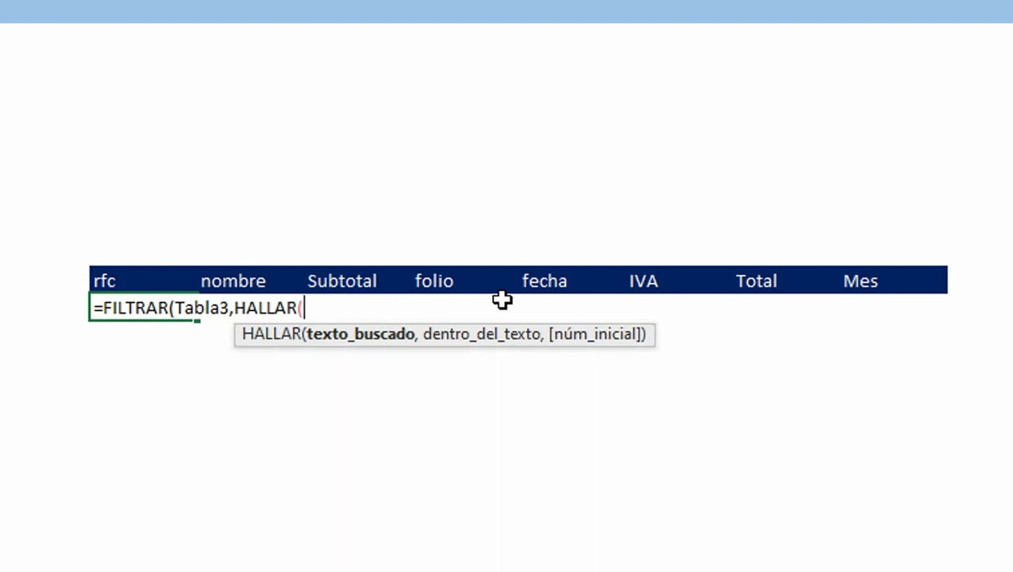
pyautogui.write('t')
pyautogui.press('Down')
pyautogui.press('Tab')
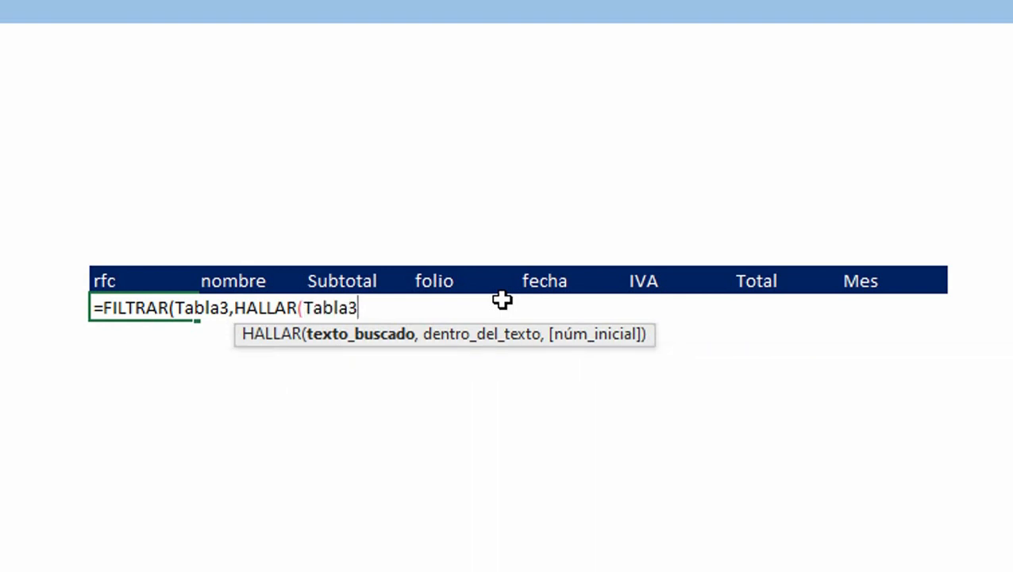
pyautogui.write('[')
pyautogui.press('Down')
pyautogui.press('Down')
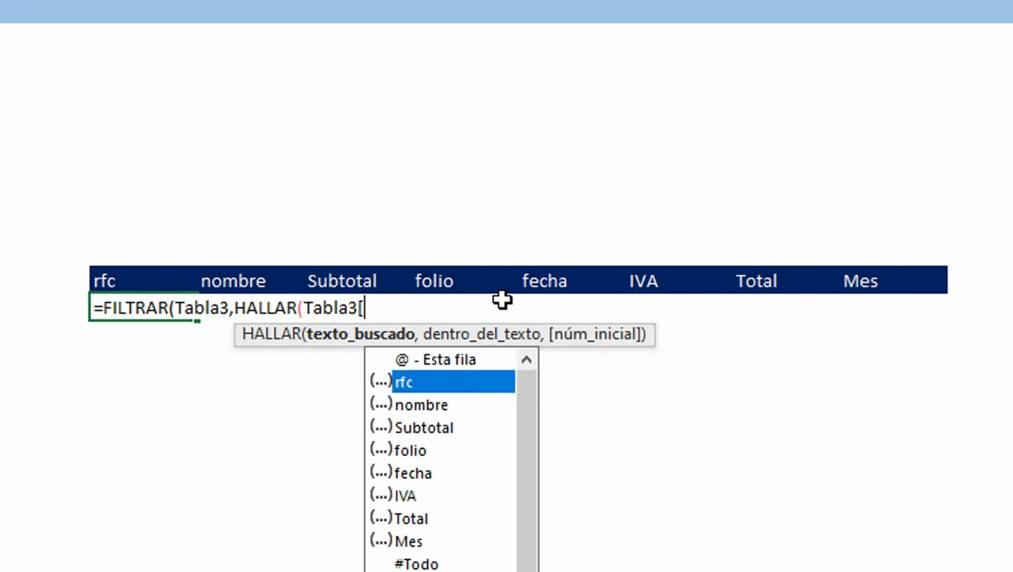
pyautogui.press('Tab')
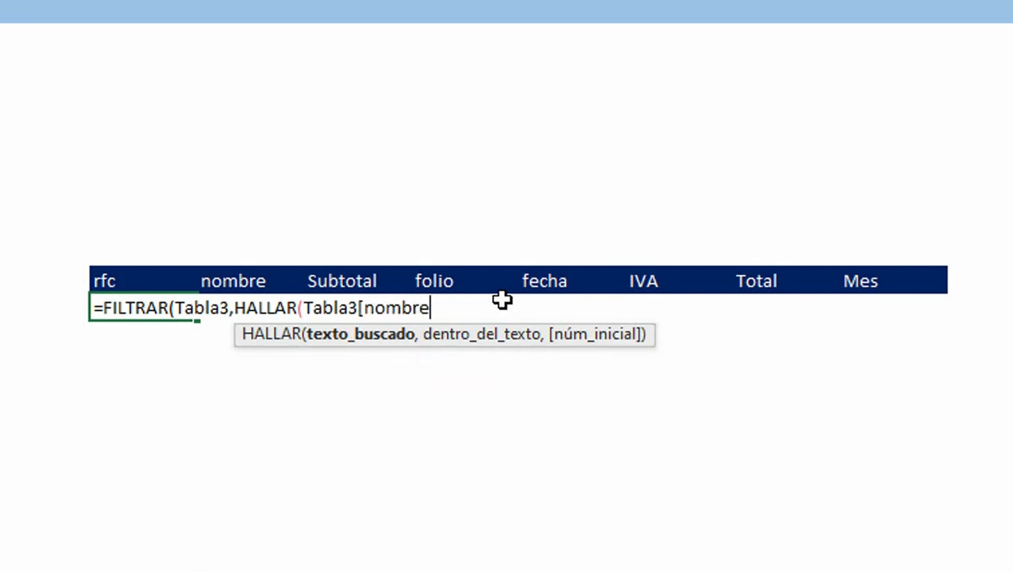
pyautogui.write(']')
pyautogui.click(304, 308)
pyautogui.write('"S.a')
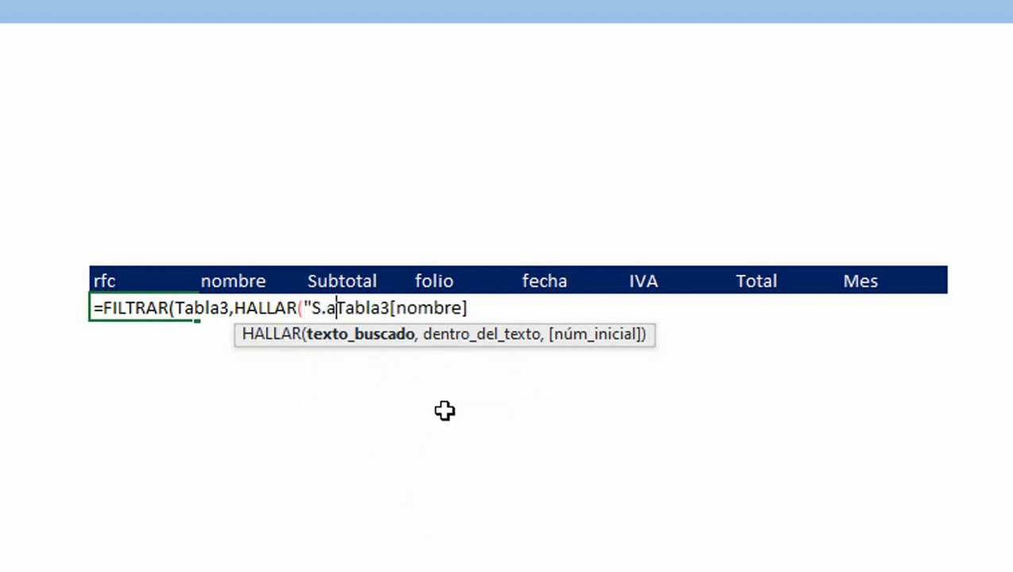
pyautogui.press('BackSpace')
pyautogui.write('A. de')
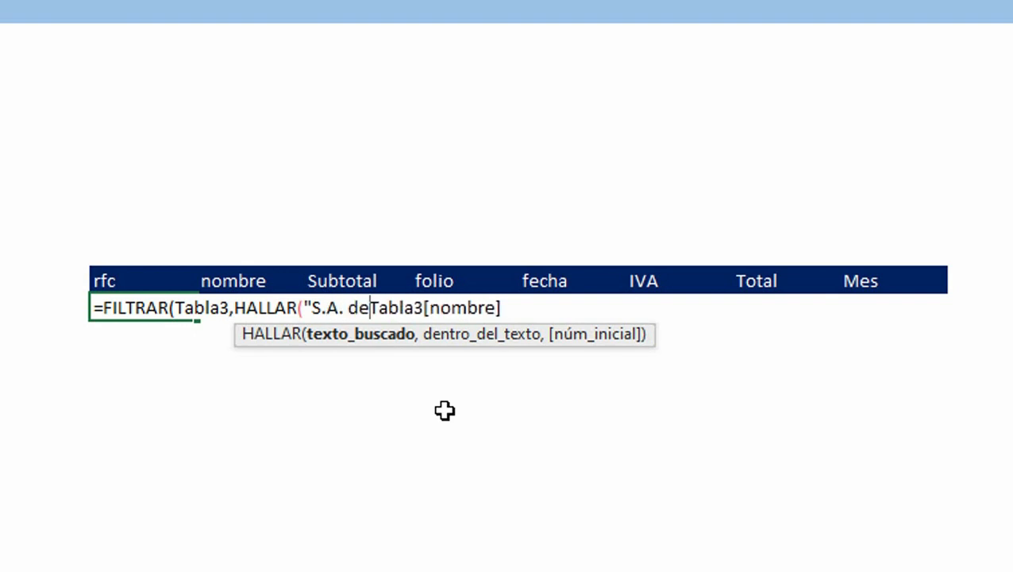
pyautogui.write(' C.V')
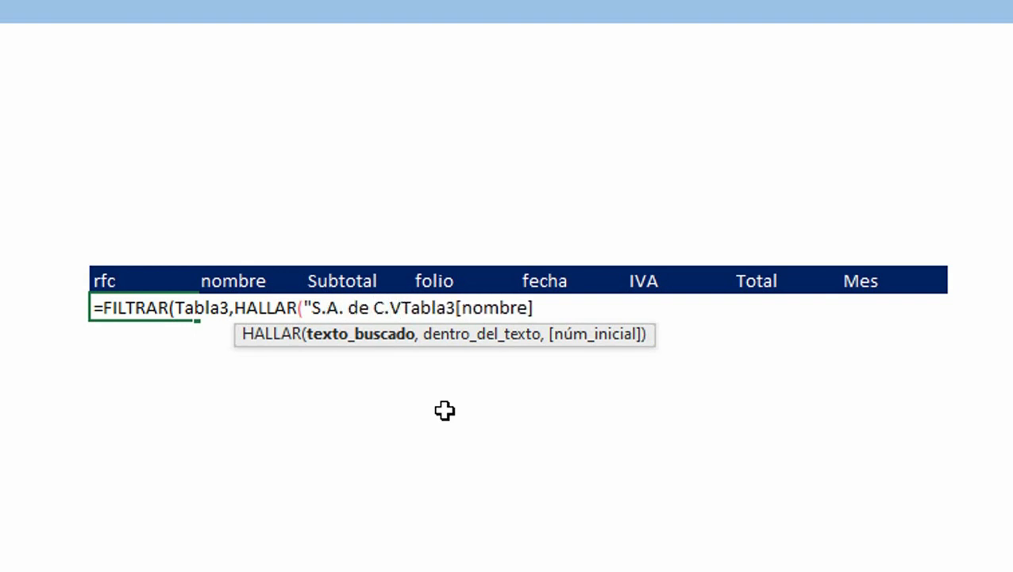
pyautogui.write('."')
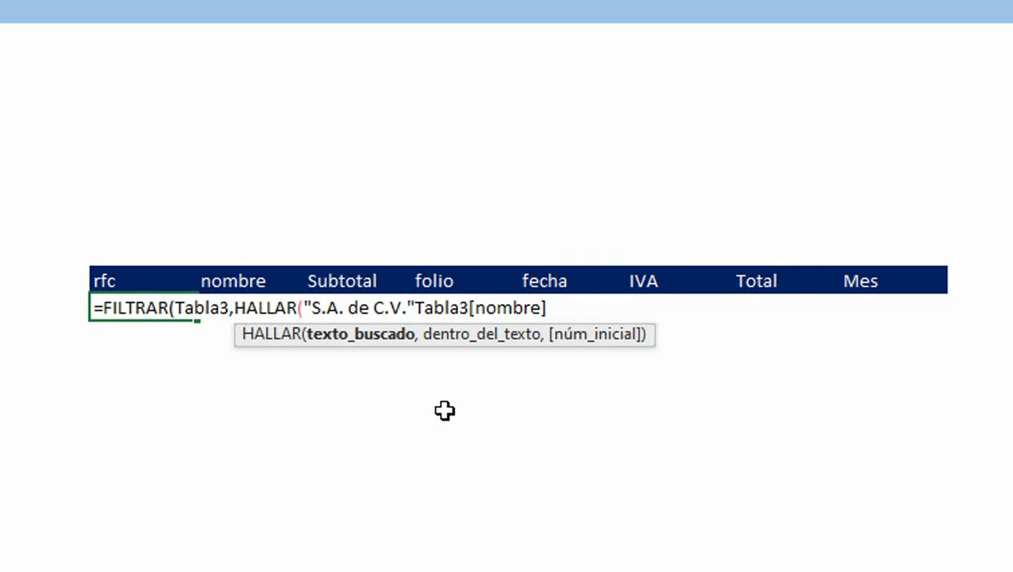
pyautogui.write(',')
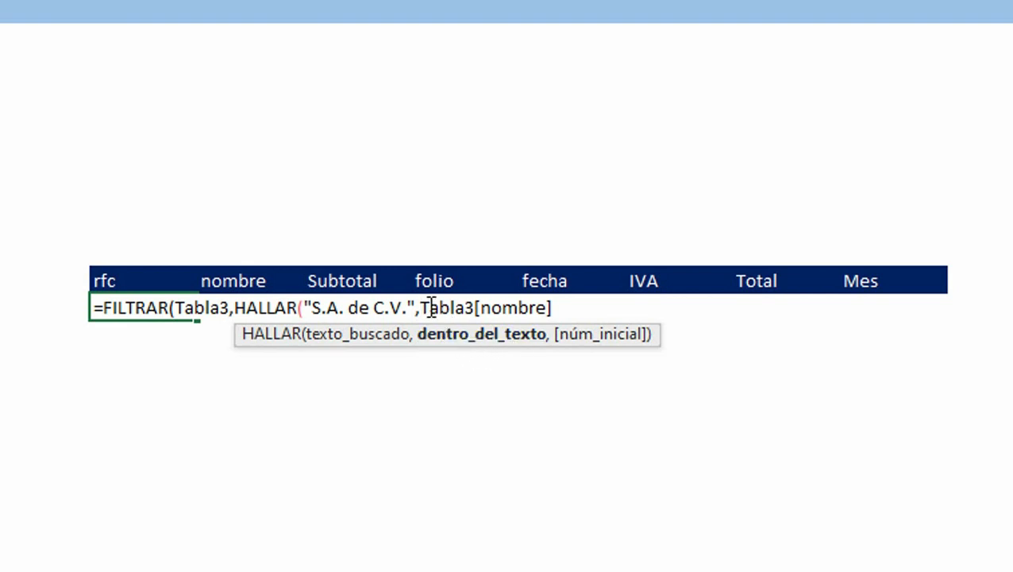
# Step: Give HALLAR a start position of 1, close the formula, and accept the suggested parenthesis correction
pyautogui.write(',')
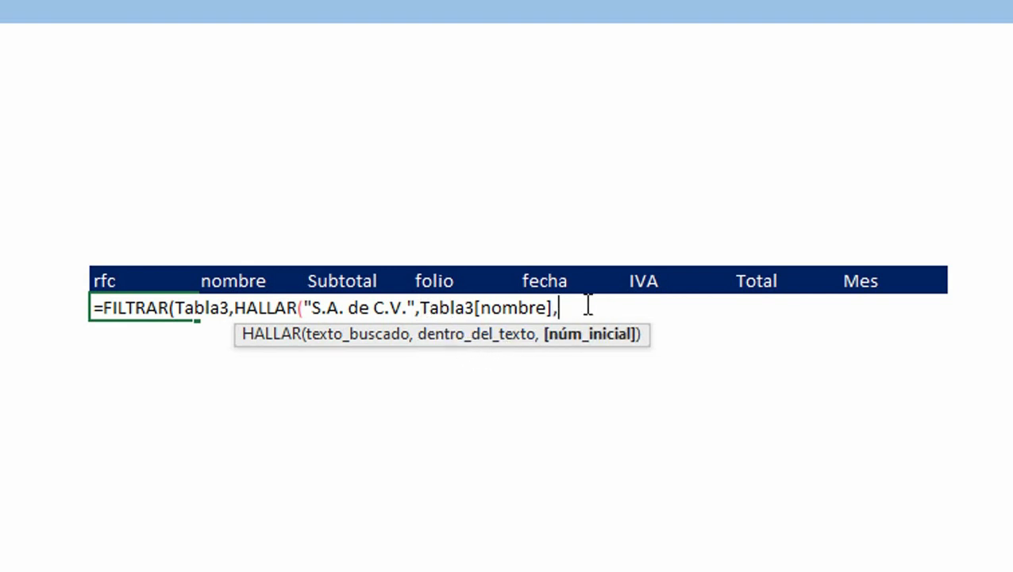
pyautogui.write('1)')
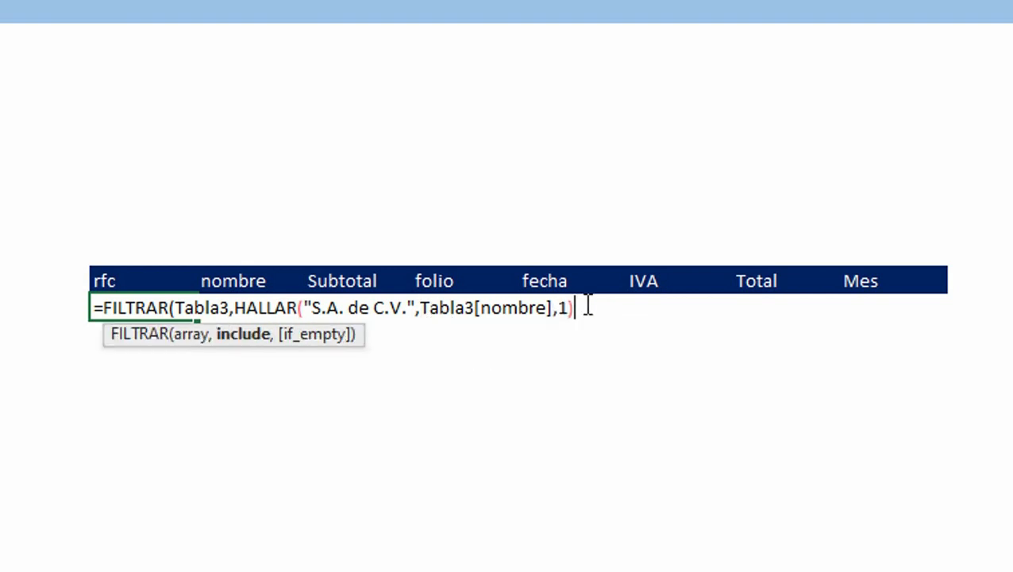
pyautogui.press('Return')
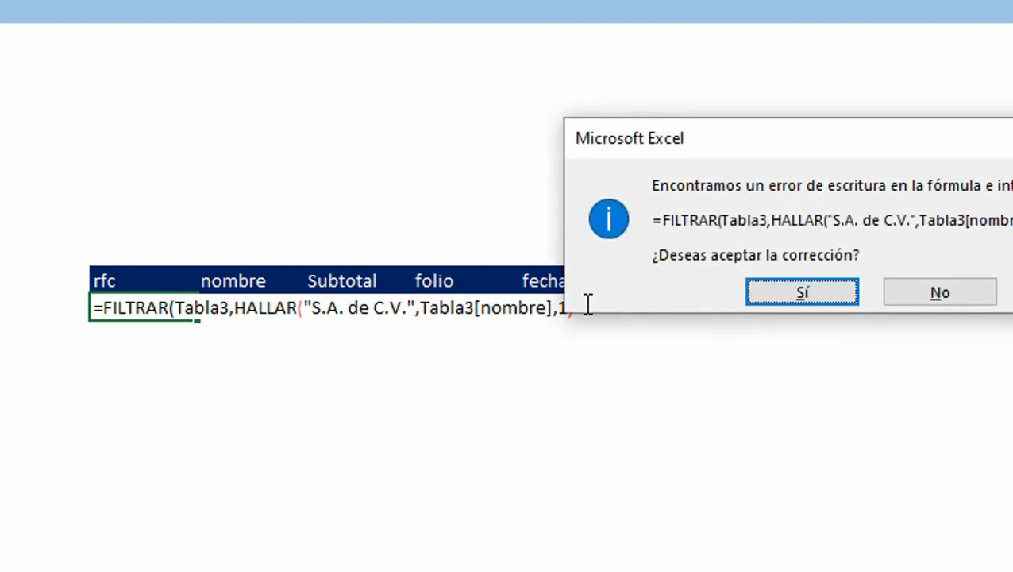
pyautogui.press('Return')
pyautogui.press('Return')
pyautogui.press('Up')
pyautogui.press('F2')
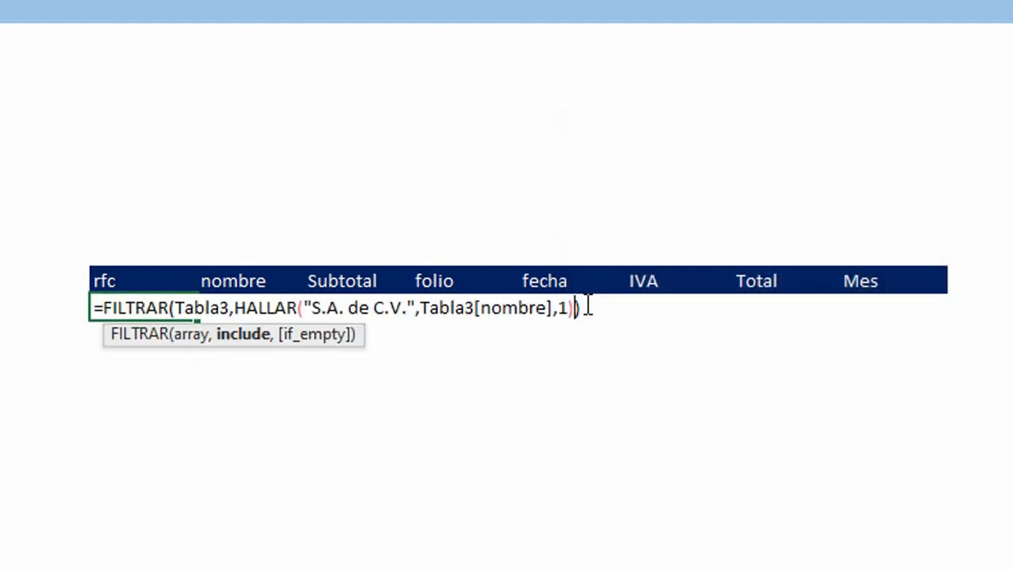
pyautogui.press('Left')
pyautogui.press('Left')
pyautogui.press('Left')
pyautogui.press('Left')
pyautogui.press('Left')
pyautogui.press('Left')
pyautogui.press('Left')
pyautogui.press('Left')
pyautogui.press('Left')
pyautogui.press('Left')
pyautogui.press('Left')
pyautogui.press('Left')
pyautogui.press('Left')
pyautogui.press('Left')
pyautogui.press('Left')
pyautogui.press('Left')
pyautogui.press('Left')
pyautogui.press('Left')
pyautogui.press('Left')
pyautogui.press('Left')
pyautogui.press('Left')
pyautogui.press('Left')
pyautogui.press('Left')
pyautogui.press('Left')
pyautogui.press('Left')
pyautogui.press('Left')
pyautogui.press('Left')
pyautogui.press('Left')
pyautogui.press('Left')
pyautogui.press('Left')
pyautogui.press('Left')
pyautogui.press('Left')
pyautogui.press('Left')
pyautogui.press('Left')
pyautogui.press('Left')
pyautogui.press('Left')
pyautogui.press('Left')
pyautogui.press('Left')
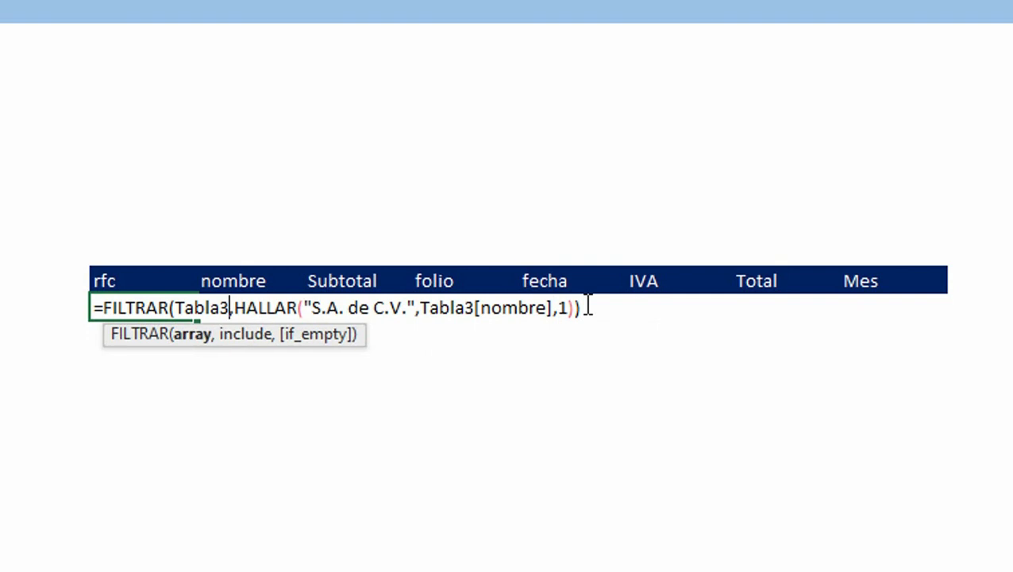
pyautogui.press('Right')
pyautogui.write('RE')
pyautogui.press('Escape')
pyautogui.press('Escape')
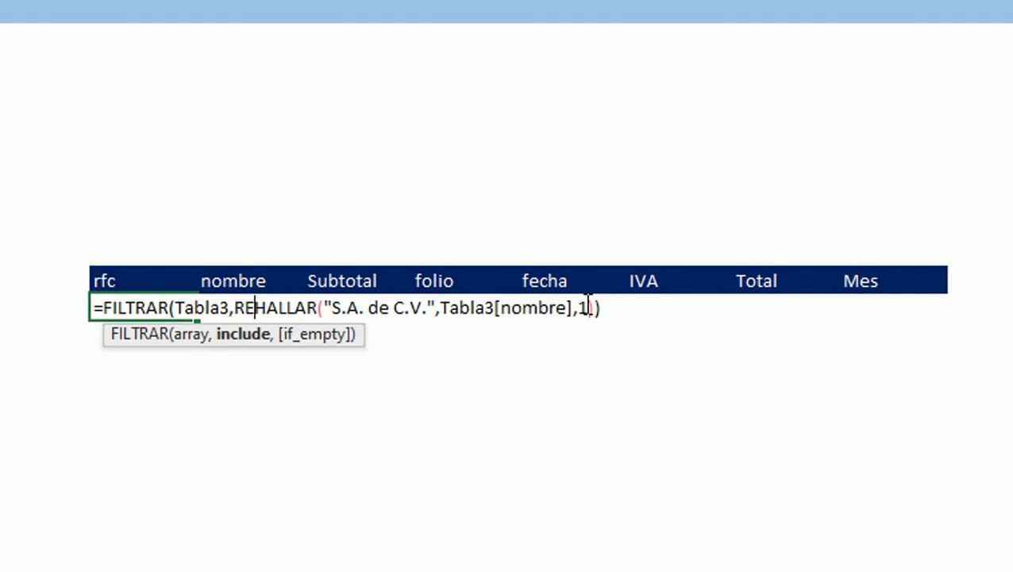
# Step: Wrap the HALLAR criterion in ESNUMERO and confirm the formula
pyautogui.press('F2')
pyautogui.press('Left')
pyautogui.press('Left')
pyautogui.press('Left')
pyautogui.press('Left')
pyautogui.press('Left')
pyautogui.press('Left')
pyautogui.press('Left')
pyautogui.press('Left')
pyautogui.press('Left')
pyautogui.press('Left')
pyautogui.press('Left')
pyautogui.press('Left')
pyautogui.press('Left')
pyautogui.press('Left')
pyautogui.press('Left')
pyautogui.press('Left')
pyautogui.press('Left')
pyautogui.press('Left')
pyautogui.press('Left')
pyautogui.press('Left')
pyautogui.press('Left')
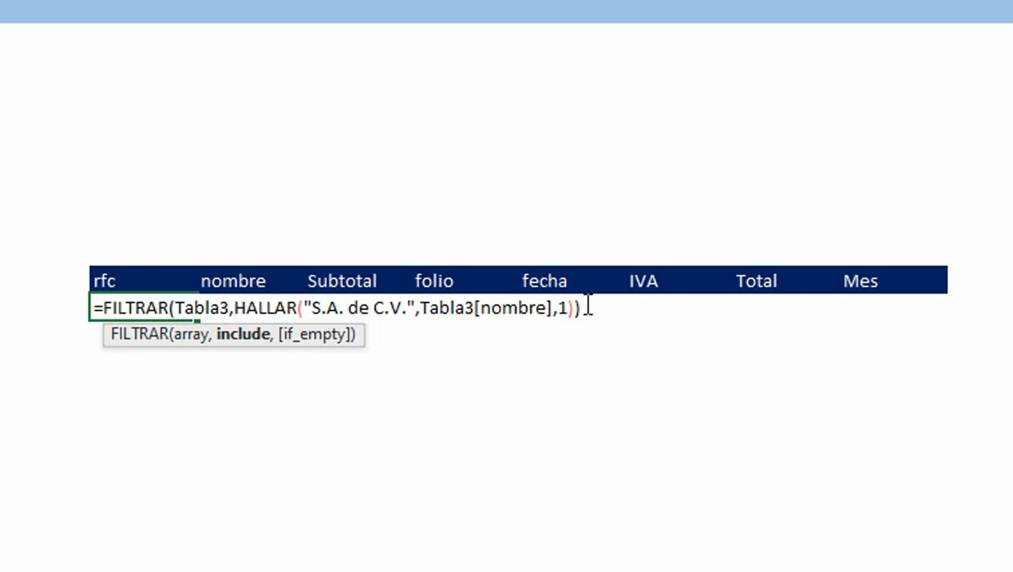
pyautogui.write('ESN')
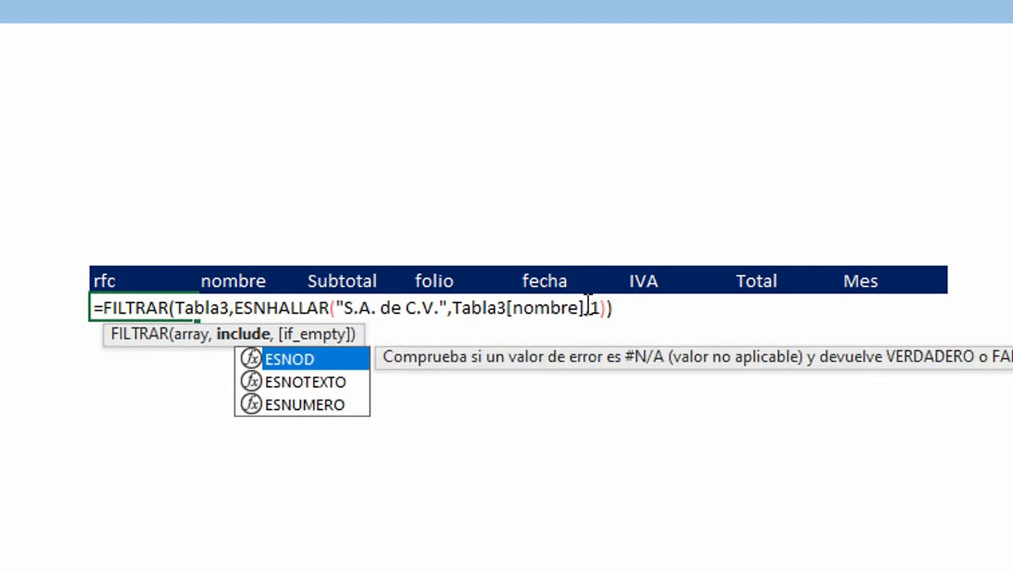
pyautogui.press('Down')
pyautogui.press('Down')
pyautogui.press('Tab')
pyautogui.press('End')
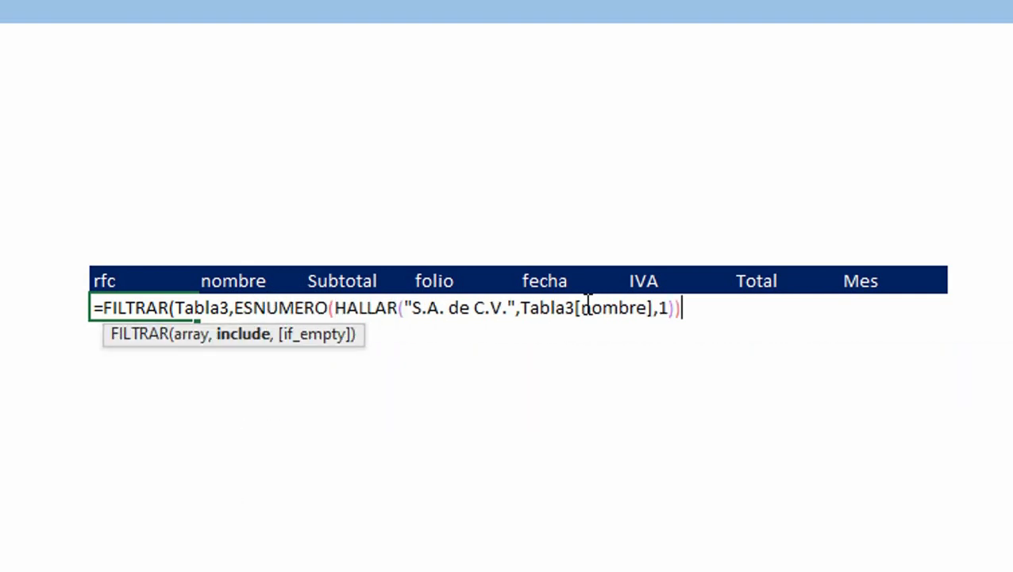
pyautogui.press('Return')
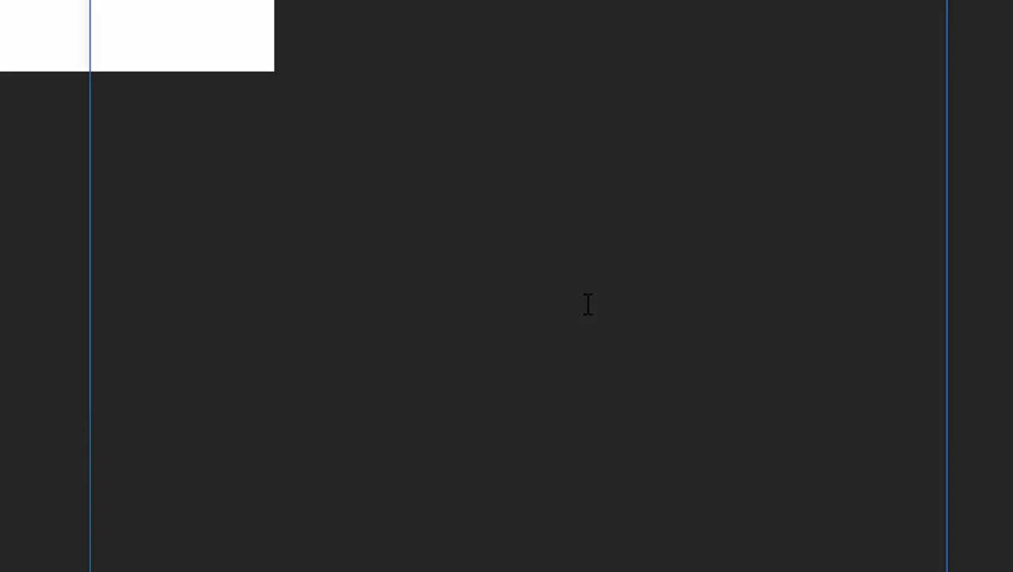
# Step: Widen the results' nombre column to fit its contents and browse the filtered results to the end and back
pyautogui.press('Down')
pyautogui.hotkey('ctrl', 'Up')
pyautogui.hotkey('ctrl', 'Up')
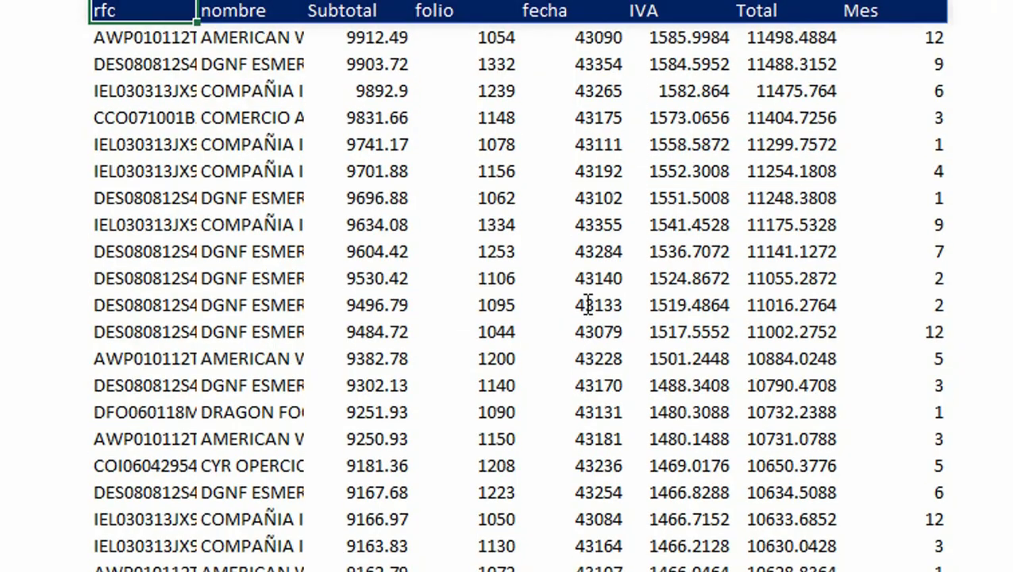
pyautogui.press('Down')
pyautogui.press('Right')
pyautogui.scroll(3, 210, 224)
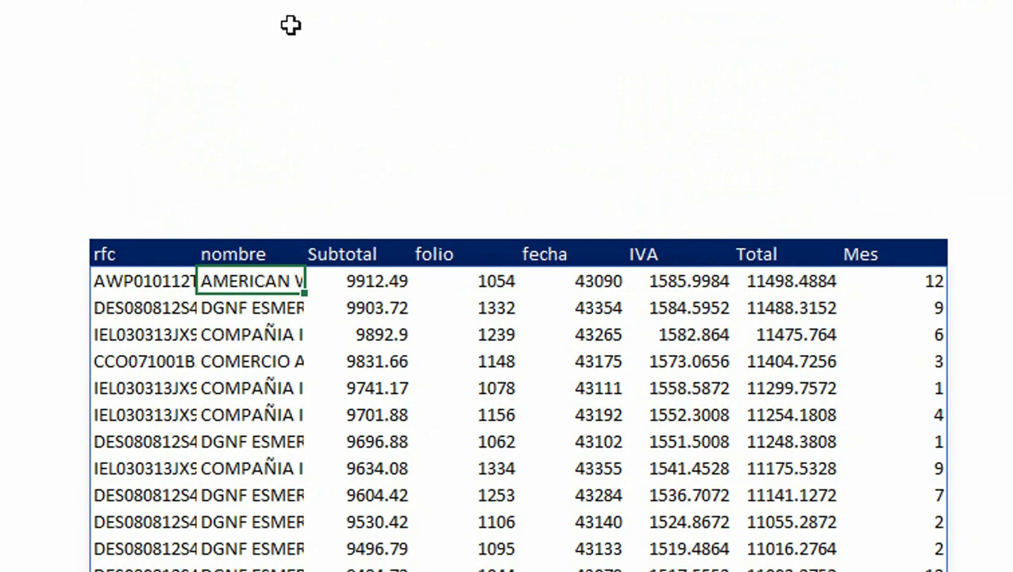
pyautogui.doubleClick(305, 3)
pyautogui.hotkey('ctrl', 'Down')
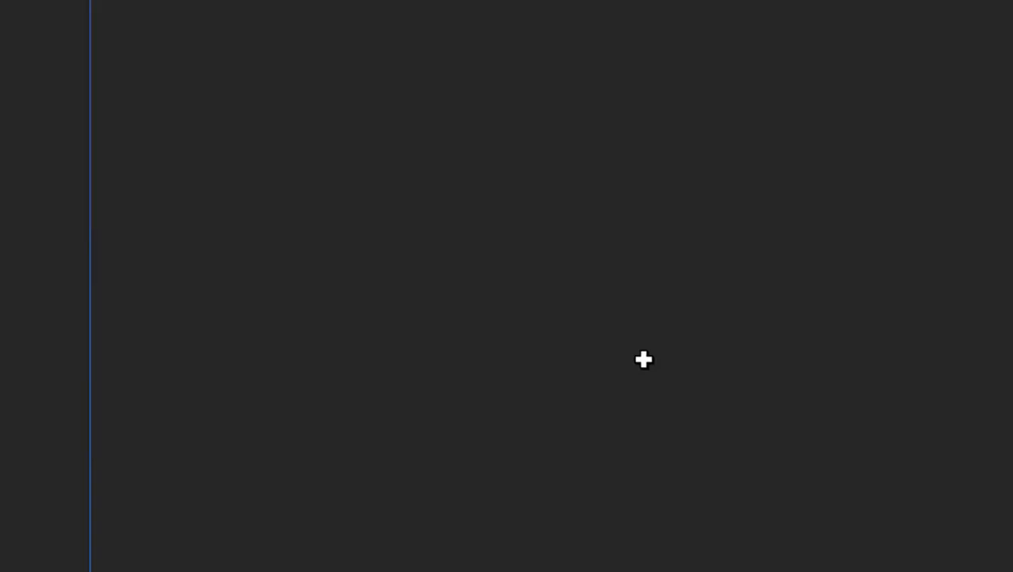
pyautogui.press('Down')
pyautogui.hotkey('ctrl', 'Up')
pyautogui.hotkey('ctrl', 'Up')
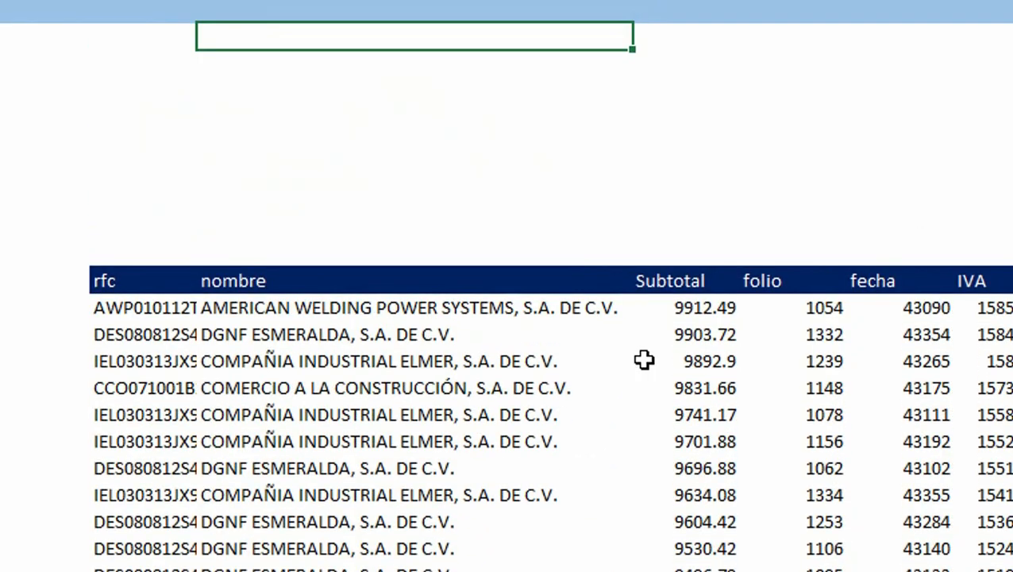
# Step: Edit the result formula so HALLAR searches for "S de R.L. de C.V." instead, and confirm it
pyautogui.press('Down')
pyautogui.press('Down')
pyautogui.press('Down')
pyautogui.hotkey('ctrl', 'Down')
pyautogui.press('Down')
pyautogui.press('Left')
pyautogui.press('F2')
pyautogui.press('Left')
pyautogui.press('Left')
pyautogui.press('Left')
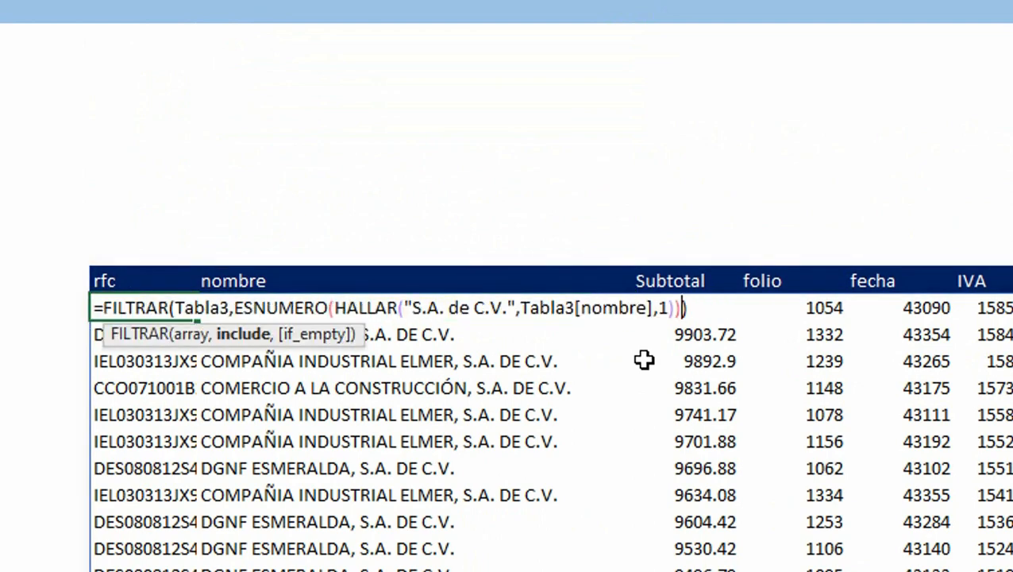
pyautogui.press('Left')
pyautogui.press('Left')
pyautogui.press('Left')
pyautogui.press('Left')
pyautogui.press('Left')
pyautogui.press('Left')
pyautogui.press('Left')
pyautogui.press('Left')
pyautogui.press('Left')
pyautogui.press('Left')
pyautogui.press('Left')
pyautogui.press('Left')
pyautogui.press('Left')
pyautogui.press('Left')
pyautogui.press('Left')
pyautogui.press('Left')
pyautogui.press('Left')
pyautogui.press('Left')
pyautogui.press('Left')
pyautogui.press('Left')
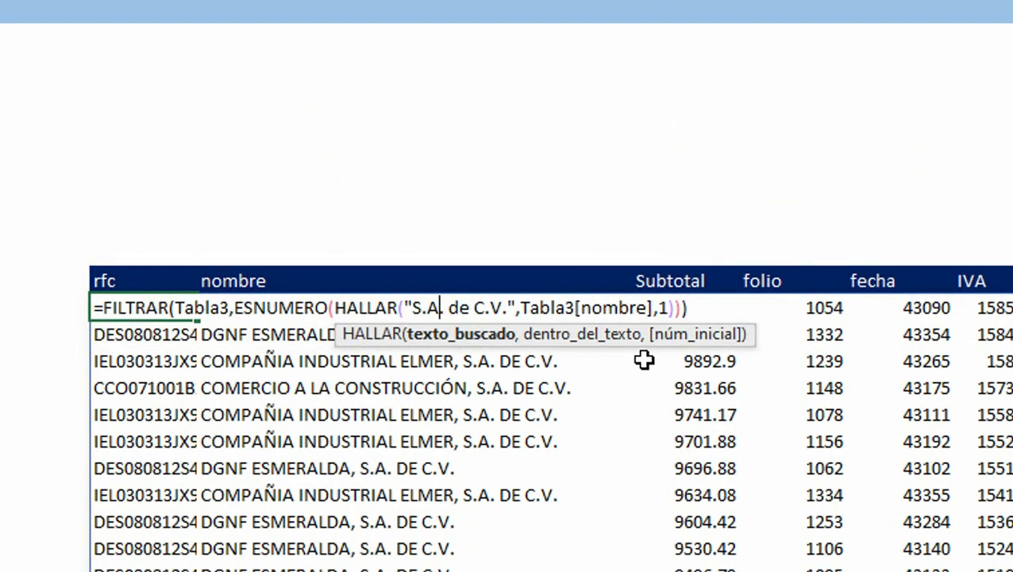
pyautogui.press('BackSpace')
pyautogui.press('BackSpace')
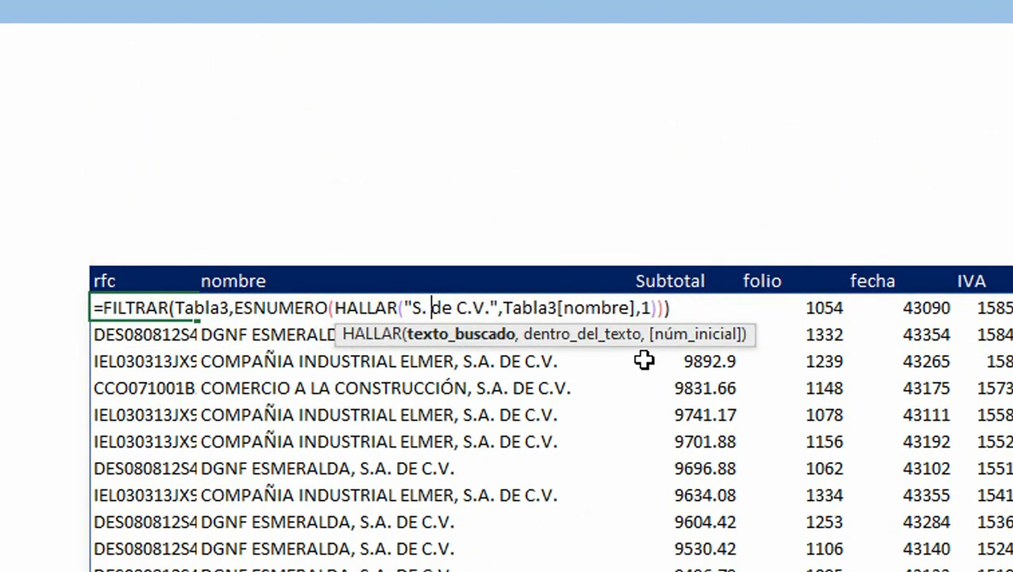
pyautogui.press('Right')
pyautogui.press('Right')
pyautogui.press('Right')
pyautogui.press('Right')
pyautogui.press('Left')
pyautogui.press('Left')
pyautogui.press('Left')
pyautogui.press('BackSpace')
pyautogui.press('Right')
pyautogui.press('Right')
pyautogui.press('Right')
pyautogui.press('Right')
pyautogui.press('Right')
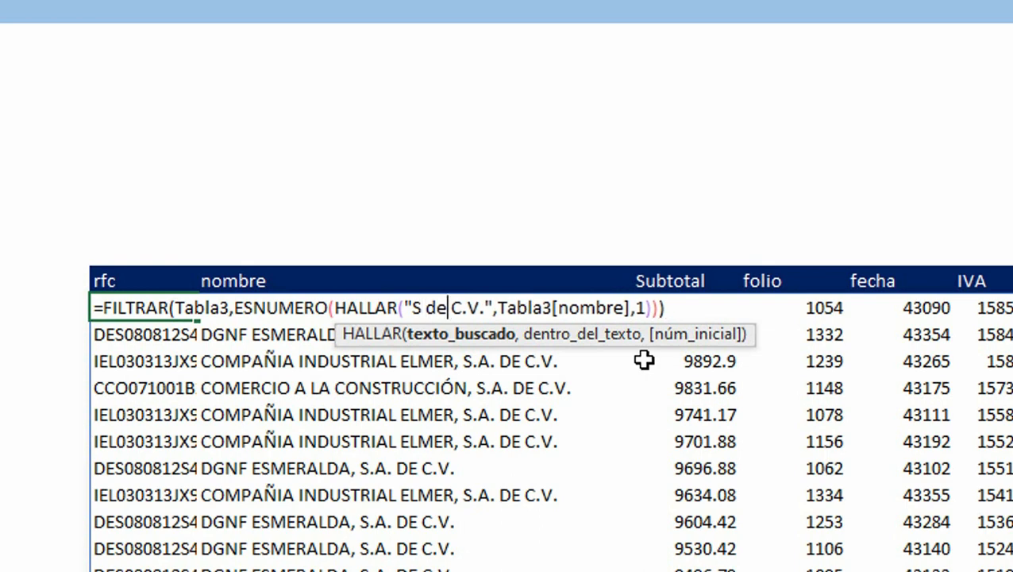
pyautogui.press('BackSpace')
pyautogui.write('c')
pyautogui.press('BackSpace')
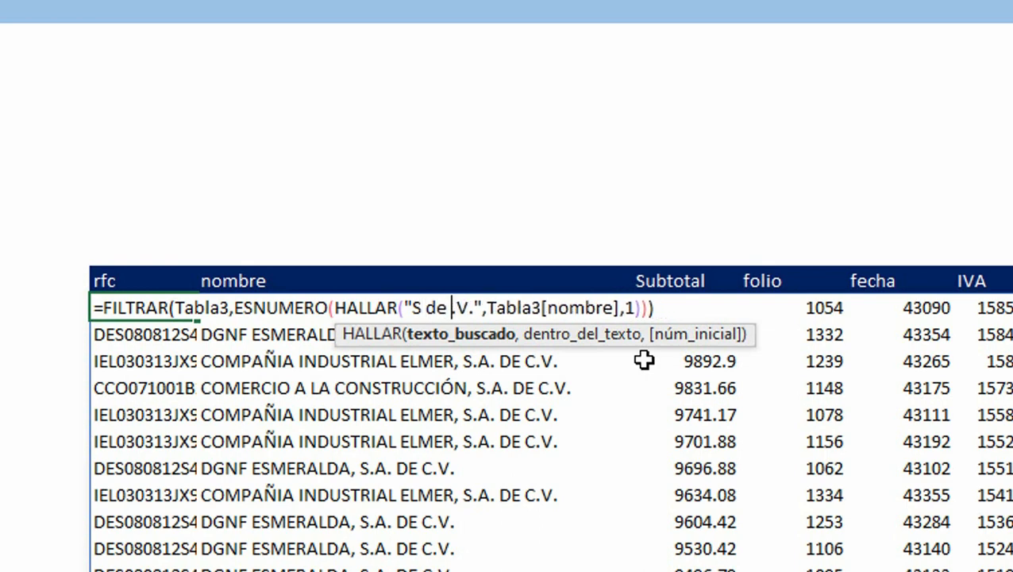
pyautogui.write('R')
pyautogui.press('Right')
pyautogui.press('Right')
pyautogui.press('BackSpace')
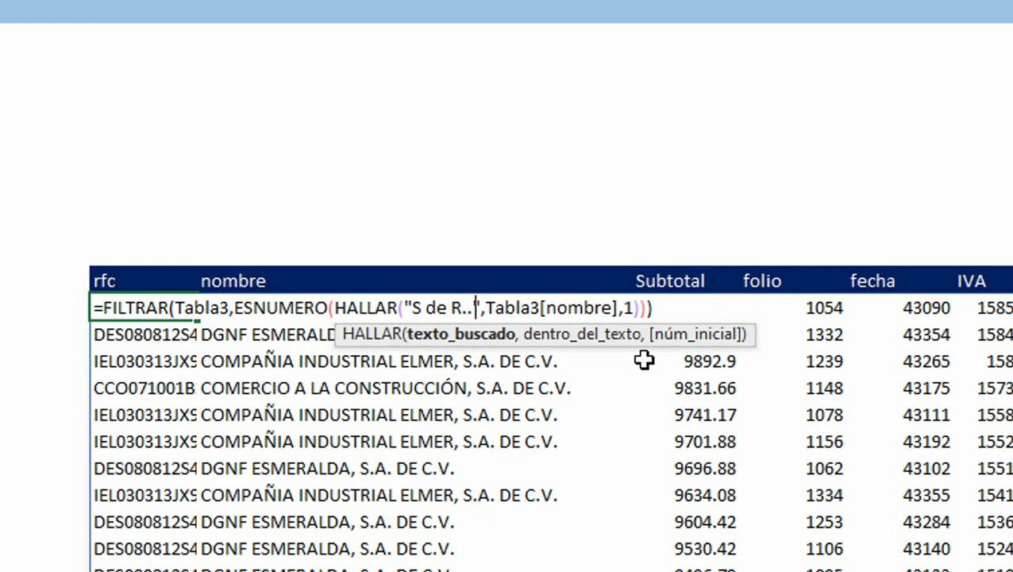
pyautogui.write('L')
pyautogui.write(' DE')
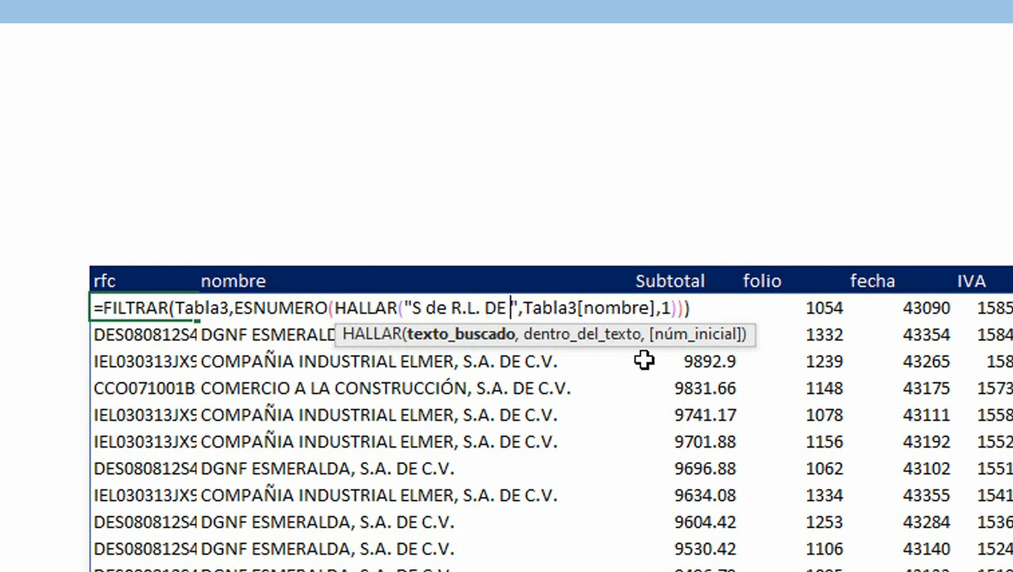
pyautogui.press('BackSpace')
pyautogui.press('BackSpace')
pyautogui.write('de ')
pyautogui.write('c.')
pyautogui.press('BackSpace')
pyautogui.press('BackSpace')
pyautogui.write('CX')
pyautogui.press('BackSpace')
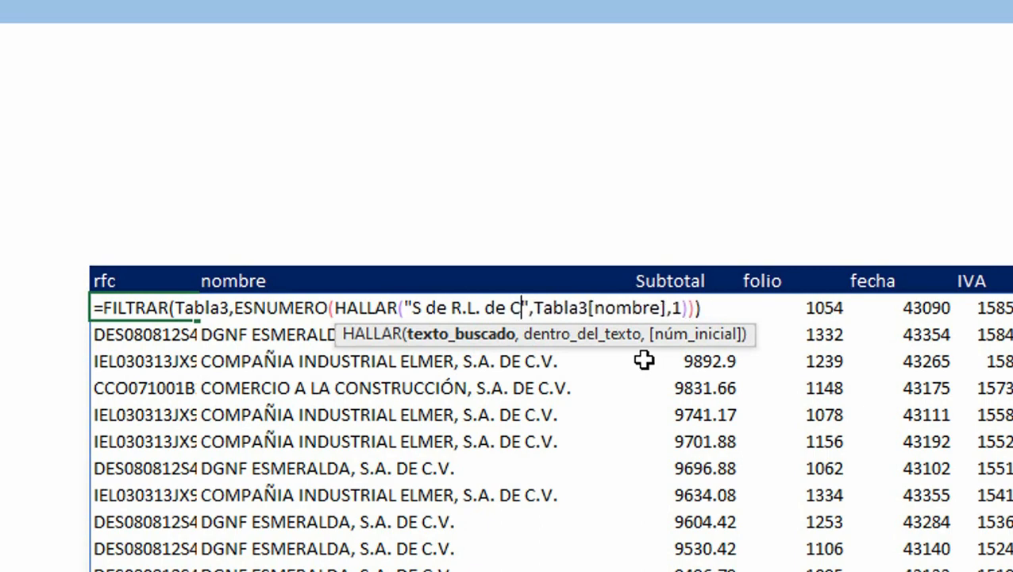
pyautogui.write('.V.')
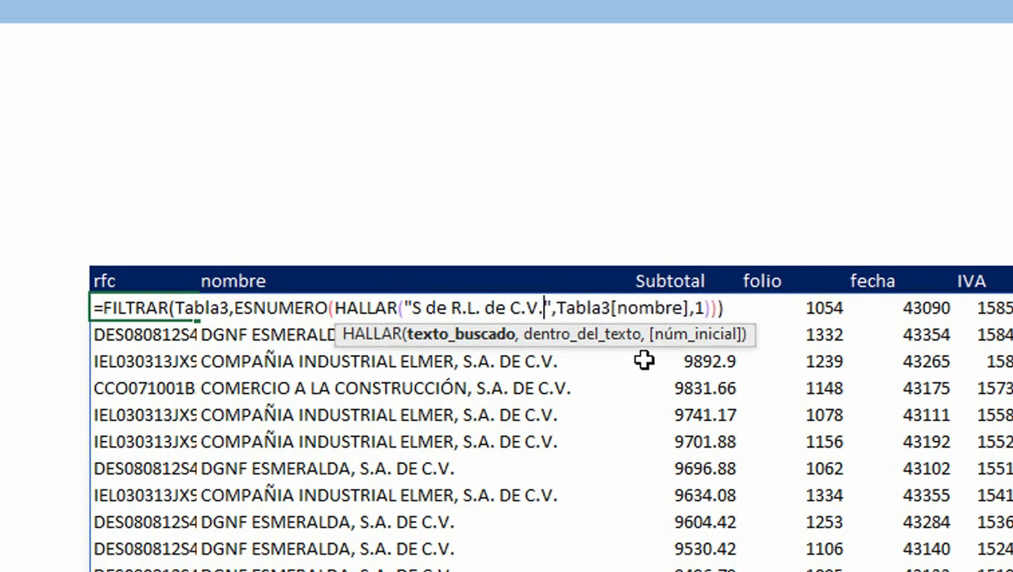
pyautogui.hotkey('ctrl', 'Return')
# Step: Browse the filtered results down to the last row and back to the header
pyautogui.hotkey('ctrl', 'Down')
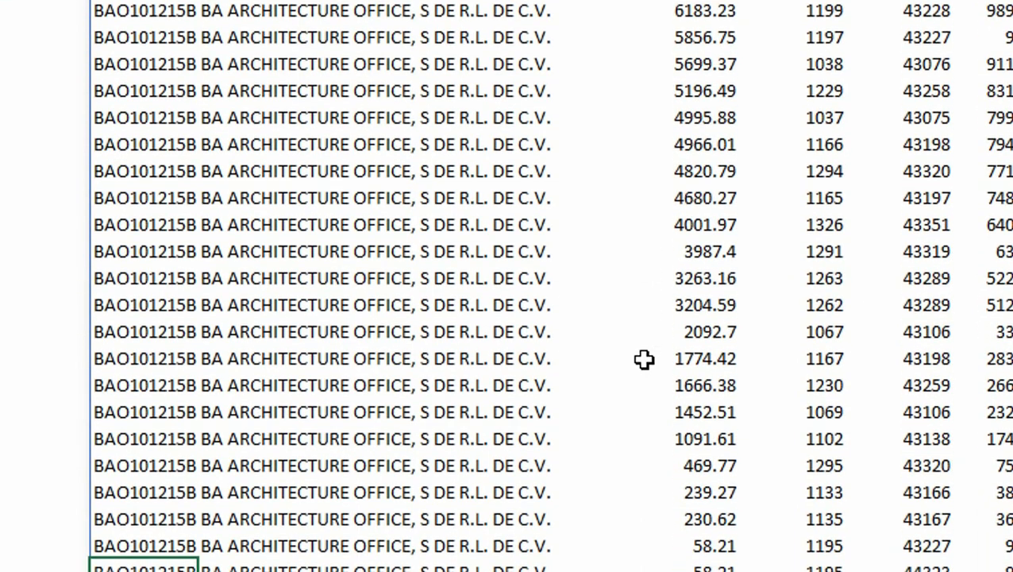
pyautogui.press('Right')
pyautogui.hotkey('ctrl', 'Up')
pyautogui.press('Left')
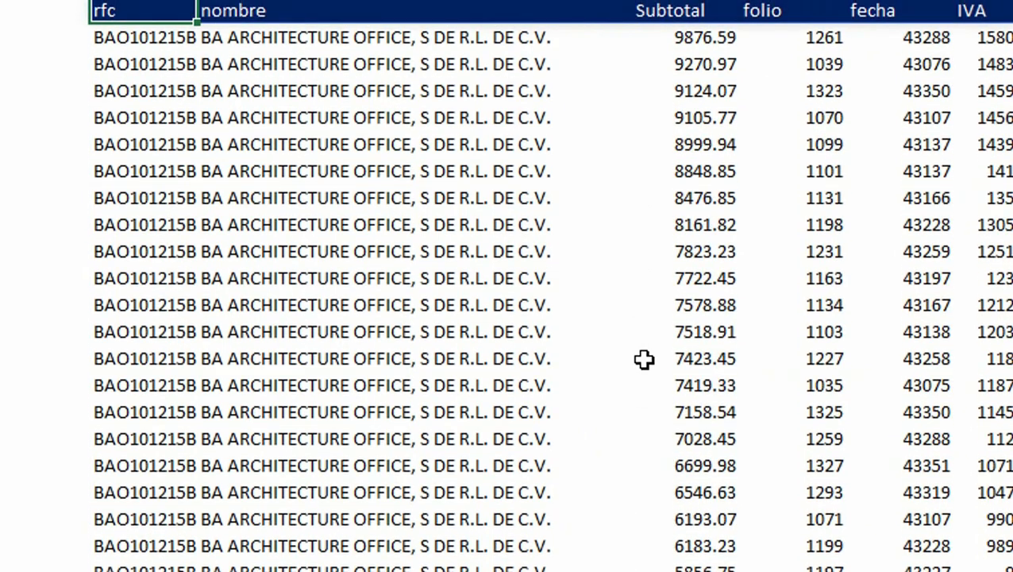
pyautogui.scroll(3, 644, 359)
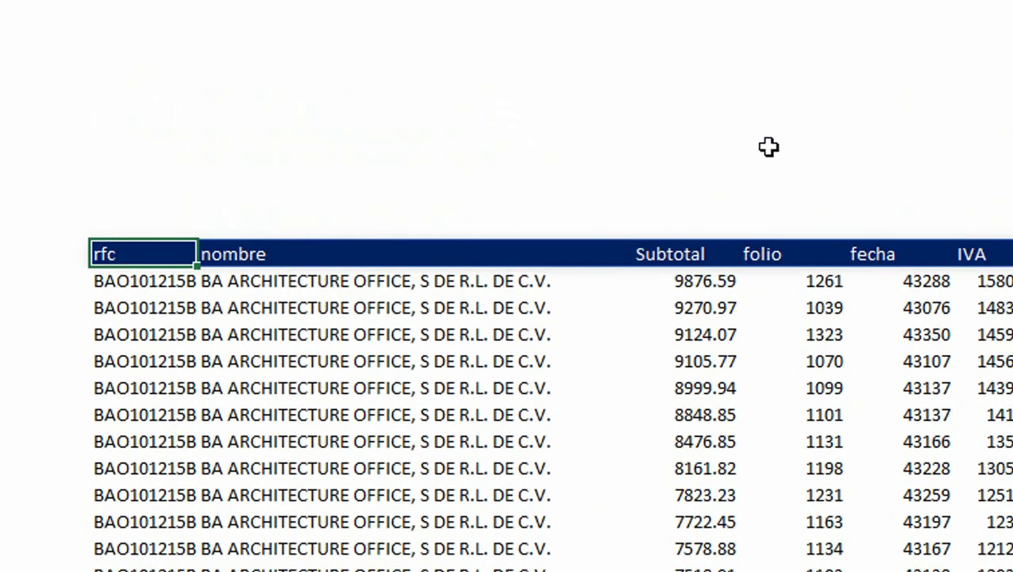
pyautogui.press('Right')
pyautogui.press('Right')
pyautogui.press('Right')
pyautogui.press('Right')
pyautogui.press('Right')
pyautogui.press('Right')
pyautogui.press('Right')
pyautogui.press('Right')
pyautogui.press('Right')
pyautogui.press('Right')
pyautogui.press('Right')
pyautogui.press('Right')
pyautogui.press('Right')
pyautogui.press('Right')
pyautogui.press('Right')
pyautogui.press('Right')
pyautogui.press('Right')
pyautogui.press('Right')
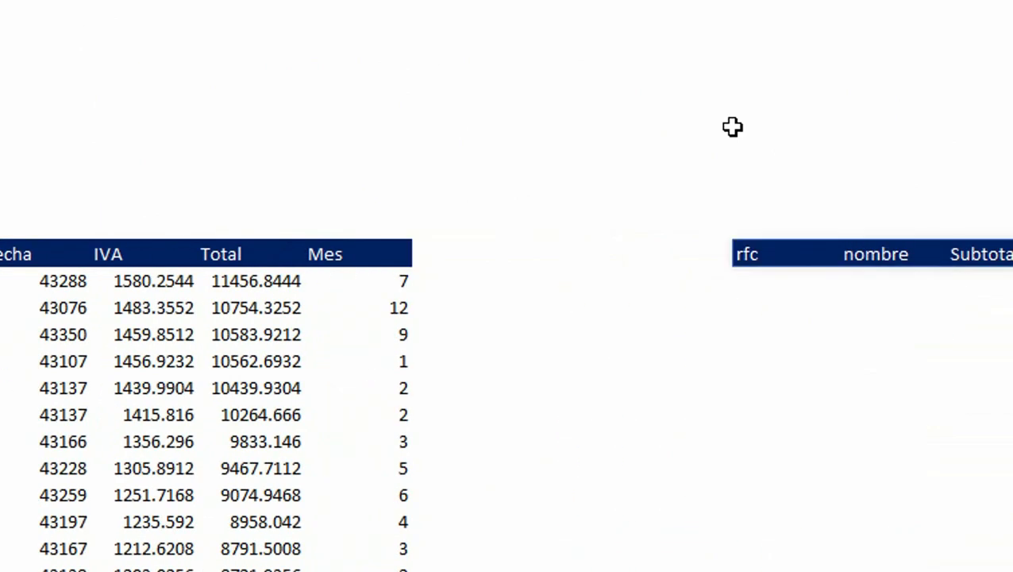
# Step: Start a FILTRAR formula under the empty results header with Tabla3 as array and Tabla3[Subtotal] as include
pyautogui.hotkey('ctrl', 'Left')
pyautogui.press('Down')
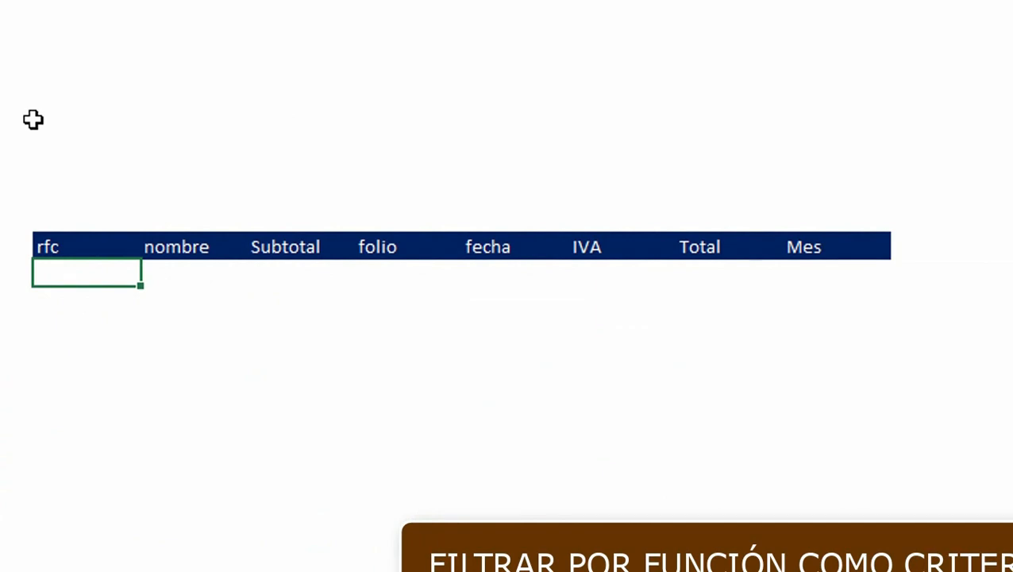
pyautogui.write('=fil')
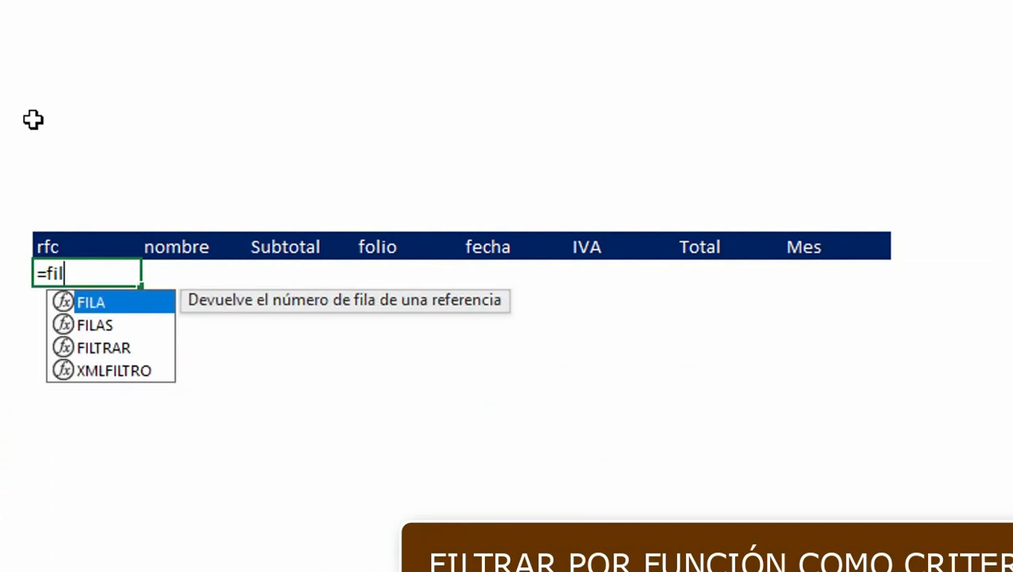
pyautogui.press('Down')
pyautogui.press('Down')
pyautogui.press('Tab')
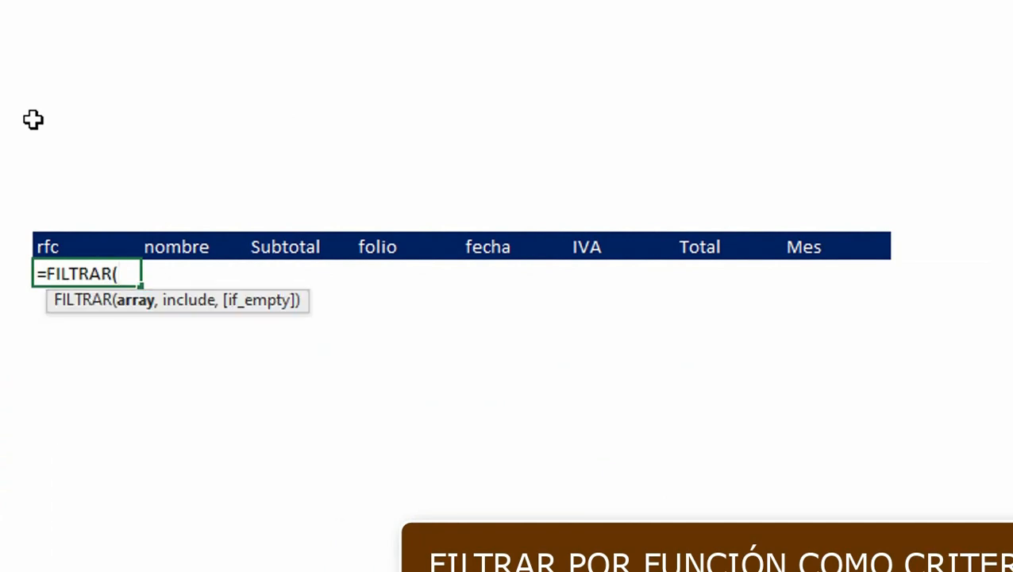
pyautogui.write('t')
pyautogui.press('Down')
pyautogui.press('Tab')
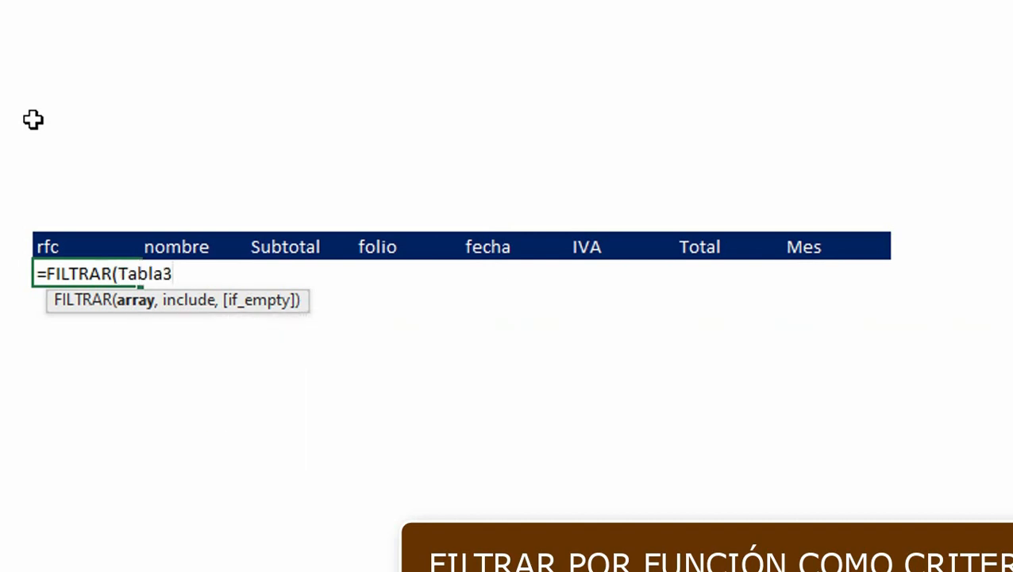
pyautogui.write(',')
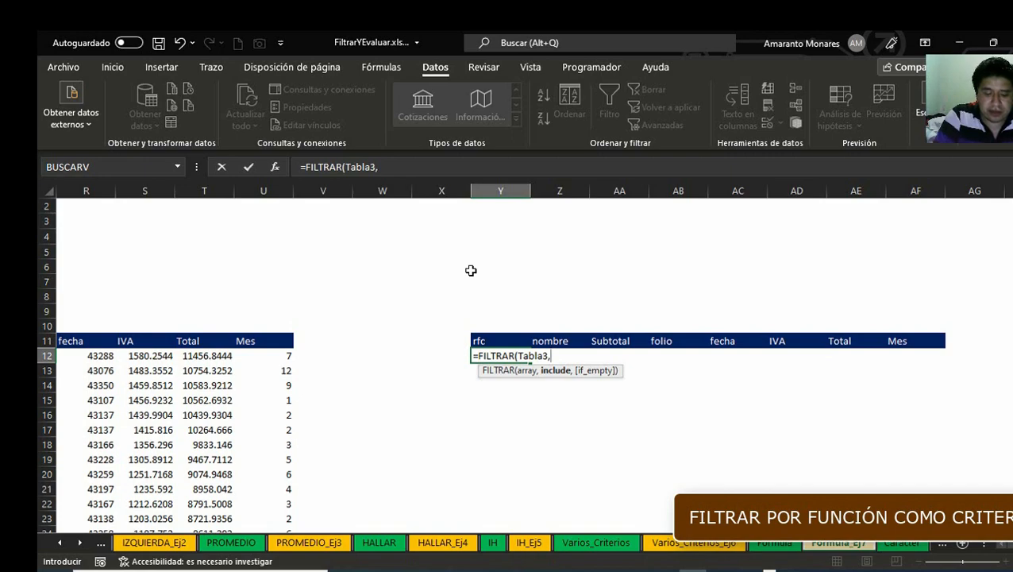
pyautogui.write('T')
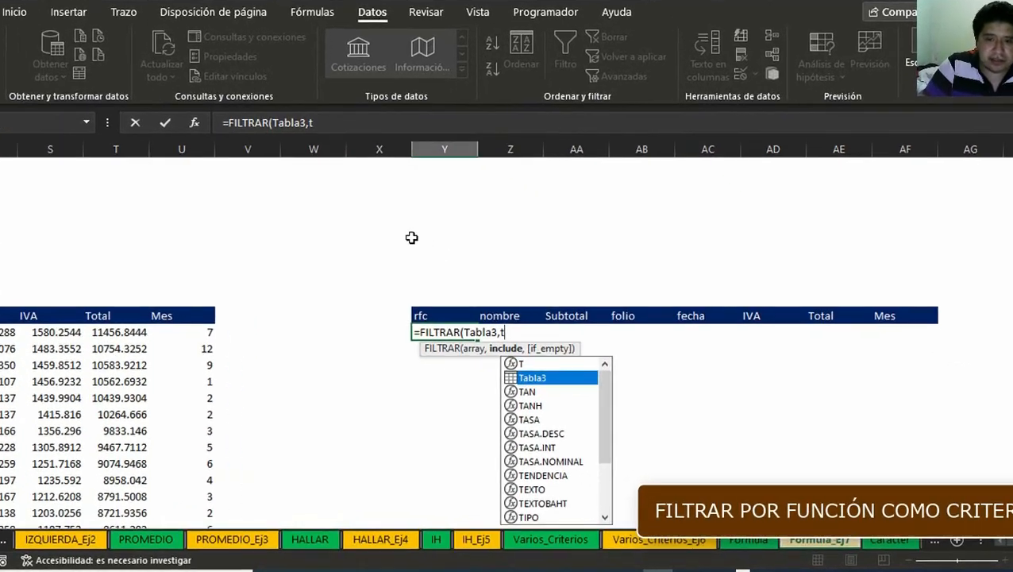
pyautogui.press('Tab')
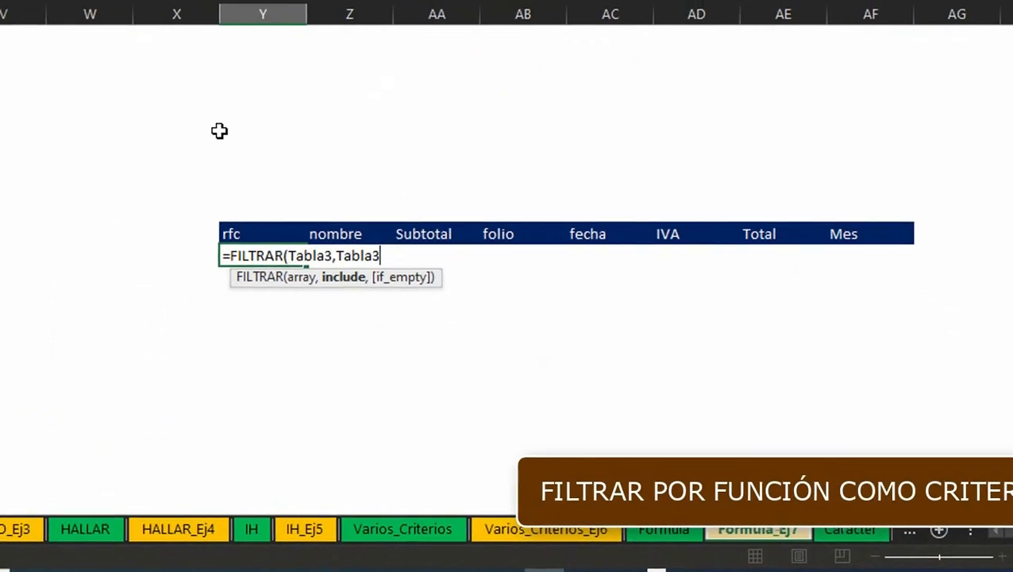
pyautogui.write('[')
pyautogui.press('Down')
pyautogui.press('Down')
pyautogui.press('Down')
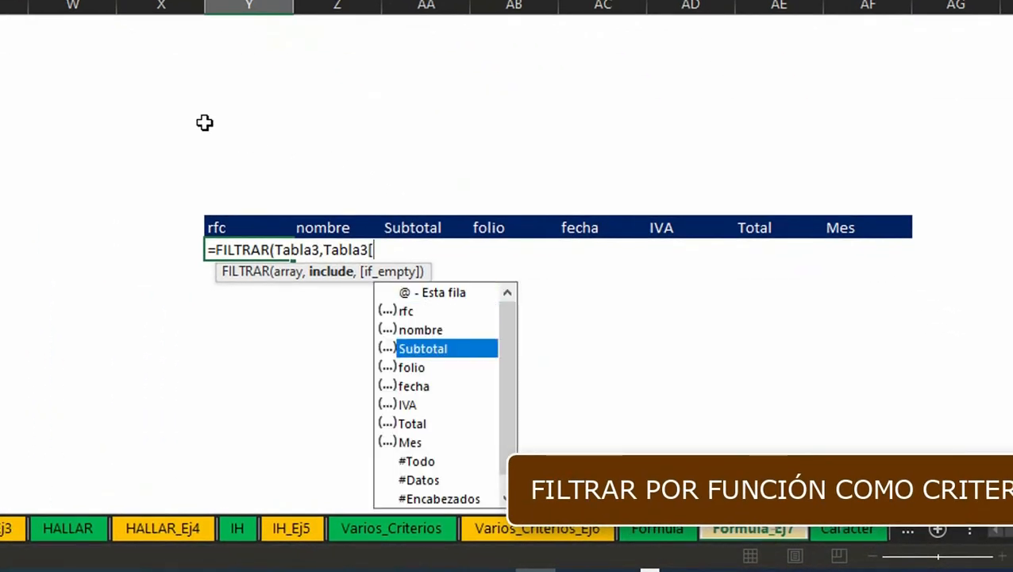
pyautogui.press('Tab')
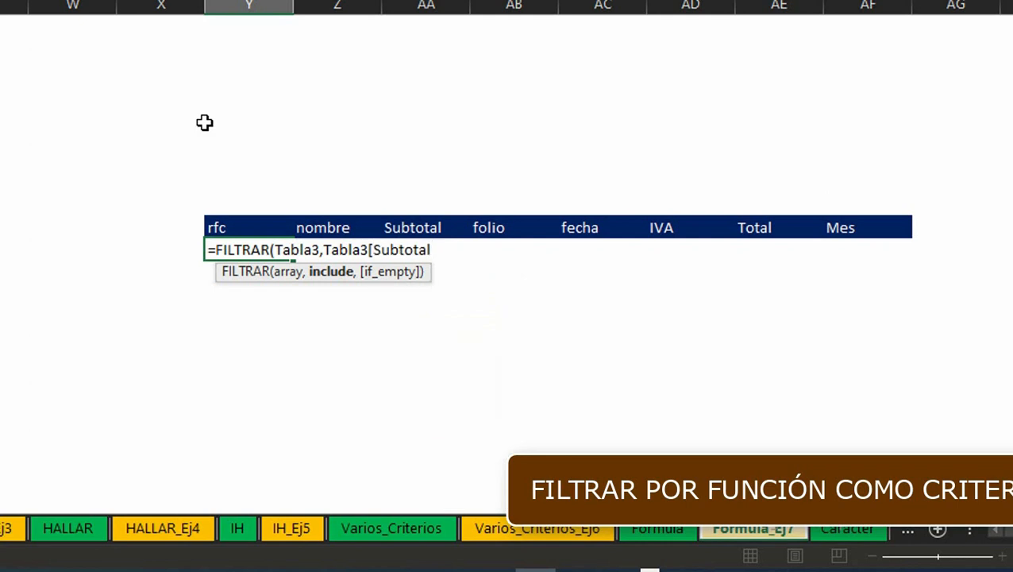
# Step: Complete the criterion as Subtotal greater than PROMEDIO(Tabla3[Subtotal]) and confirm the formula
pyautogui.write(']>prom')
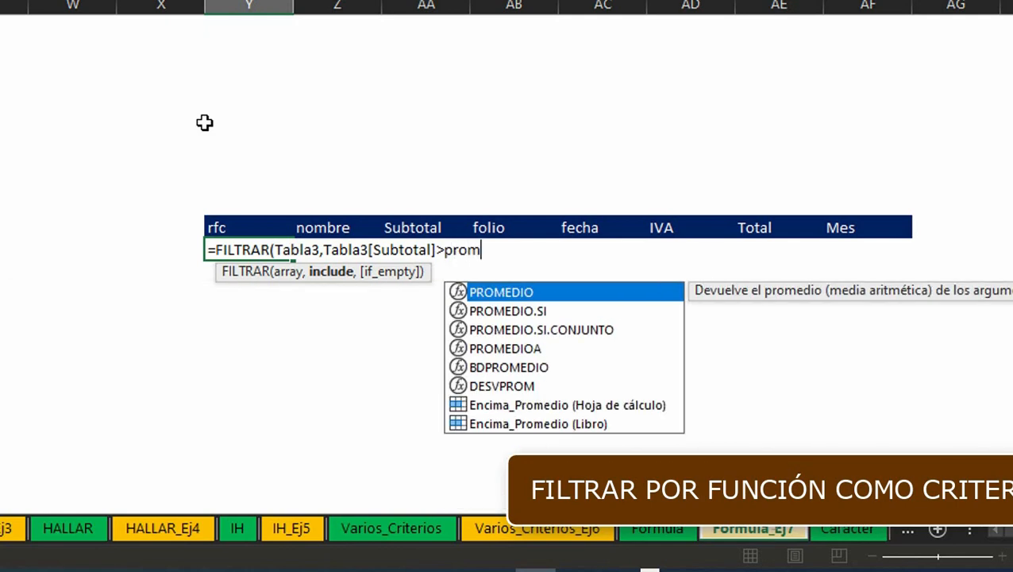
pyautogui.press('Tab')
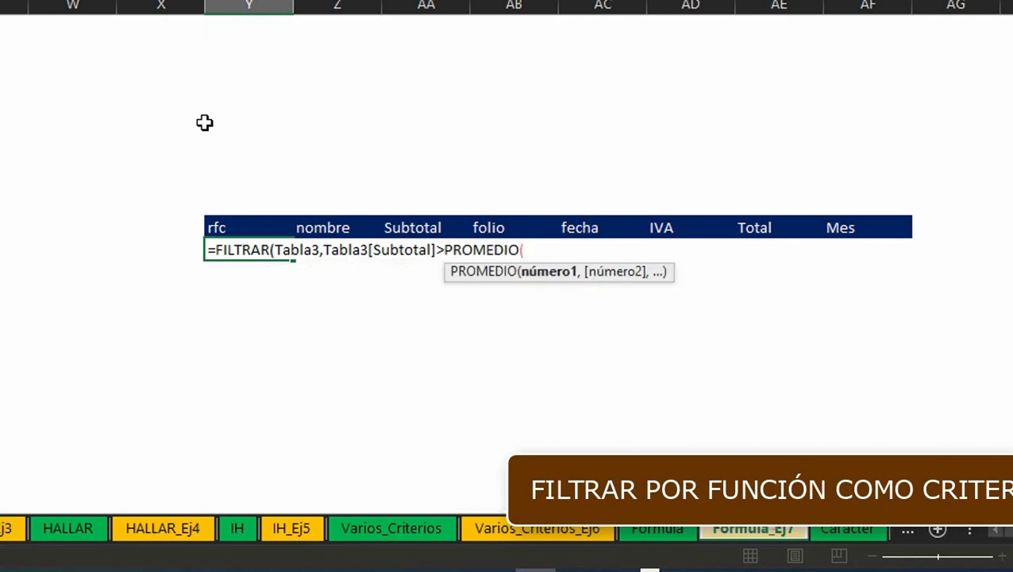
pyautogui.write('tt')
pyautogui.press('BackSpace')
pyautogui.write('a')
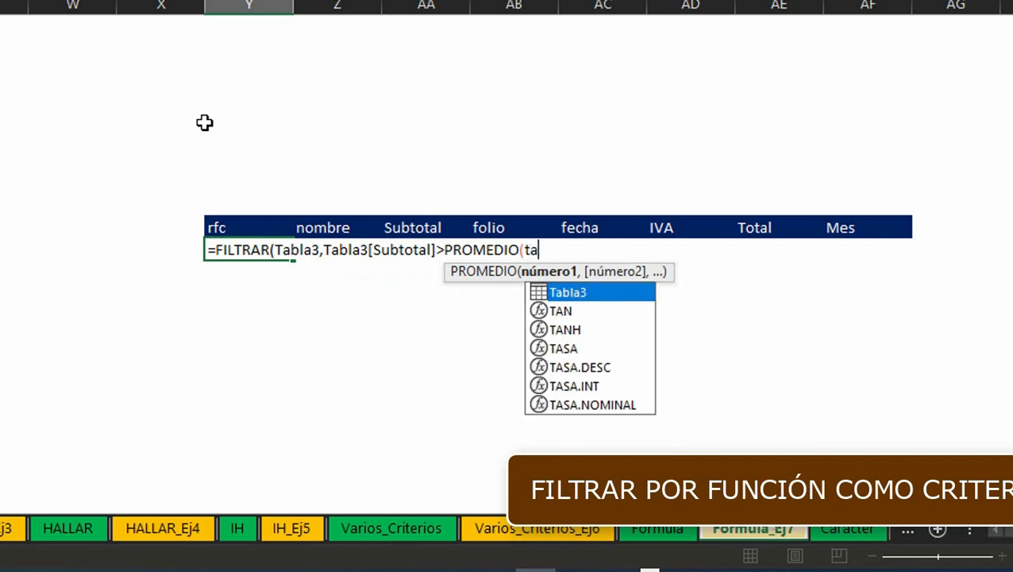
pyautogui.press('Tab')
pyautogui.write('[')
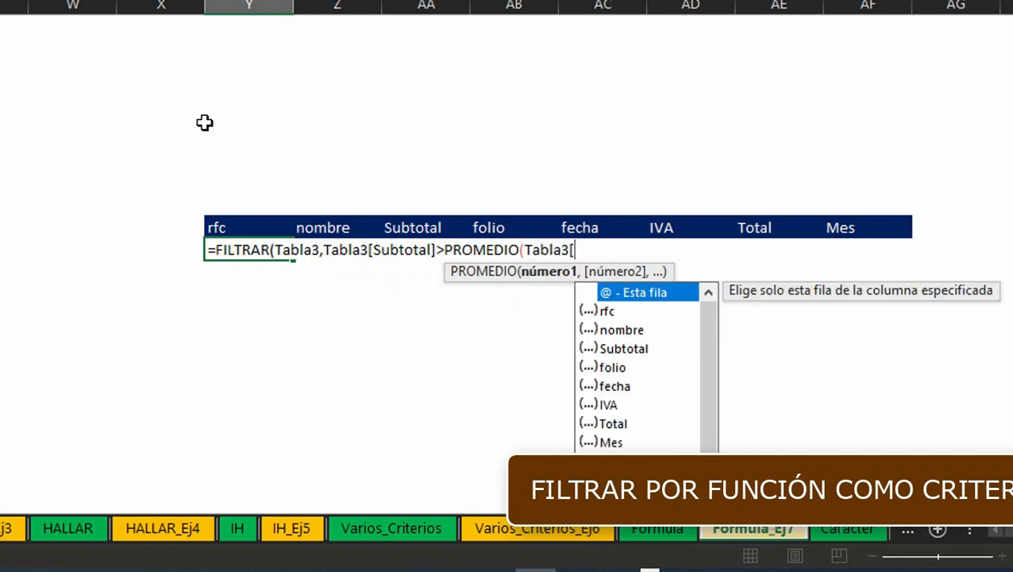
pyautogui.press('Down')
pyautogui.press('Down')
pyautogui.press('Down')
pyautogui.press('Tab')
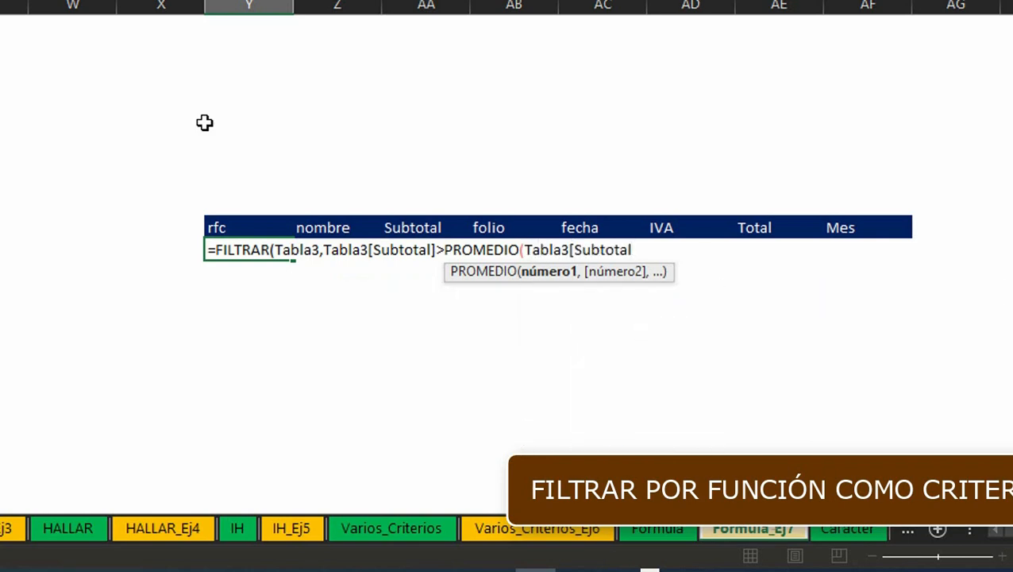
pyautogui.write(')')
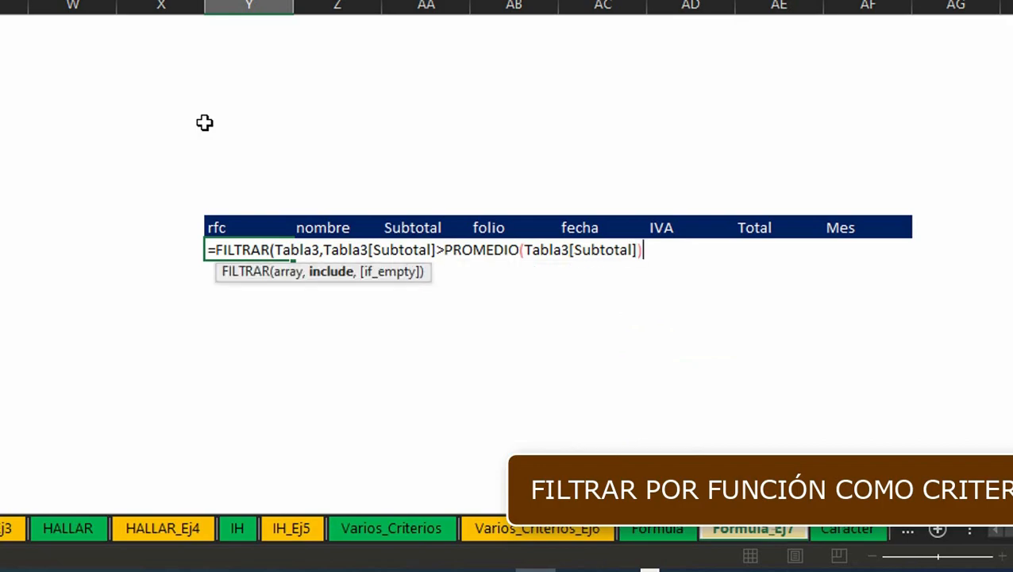
pyautogui.press('Return')
pyautogui.press('Return')
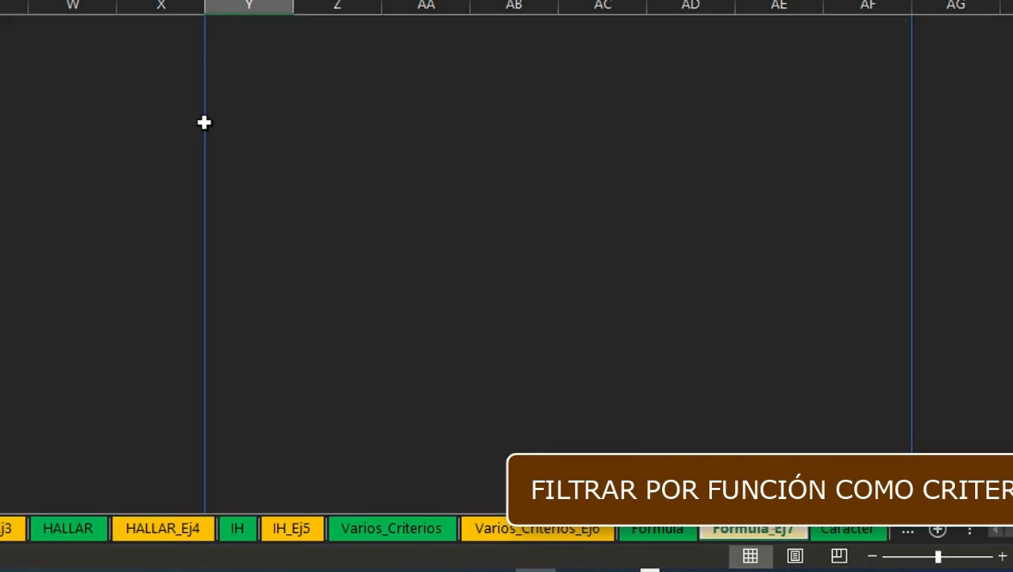
# Step: Change the criterion's comparison to less than or equal to the average subtotal and confirm
pyautogui.scroll(-10, 205, 123)
pyautogui.scroll(5, 205, 123)
pyautogui.press('Right')
pyautogui.press('Right')
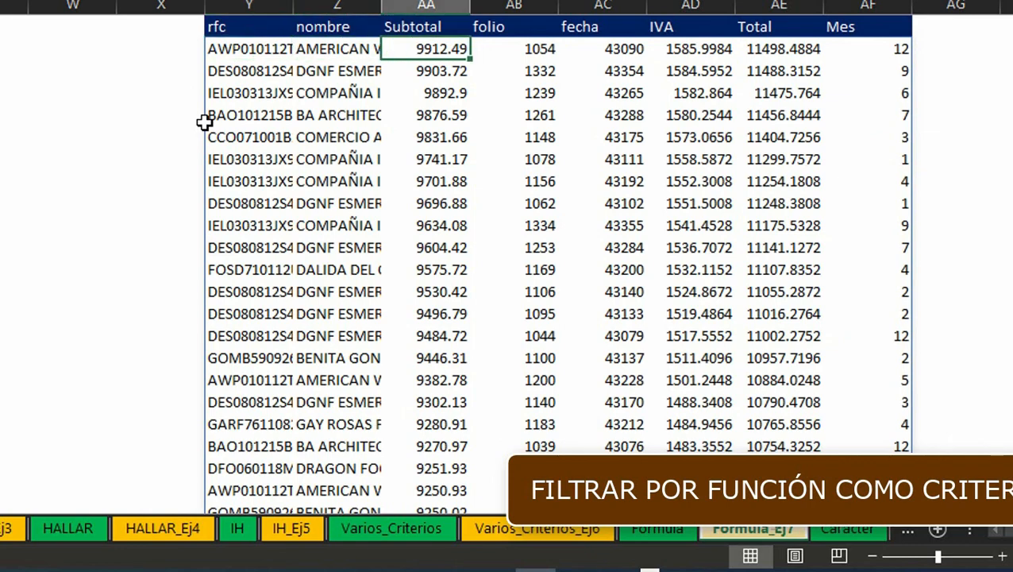
pyautogui.scroll(2, 204, 123)
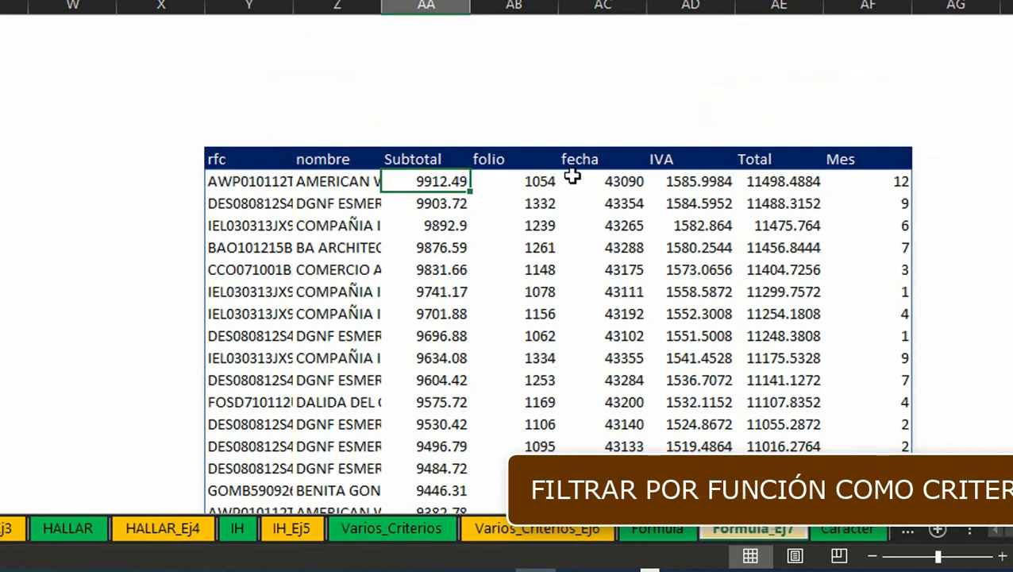
pyautogui.press('Left')
pyautogui.press('Left')
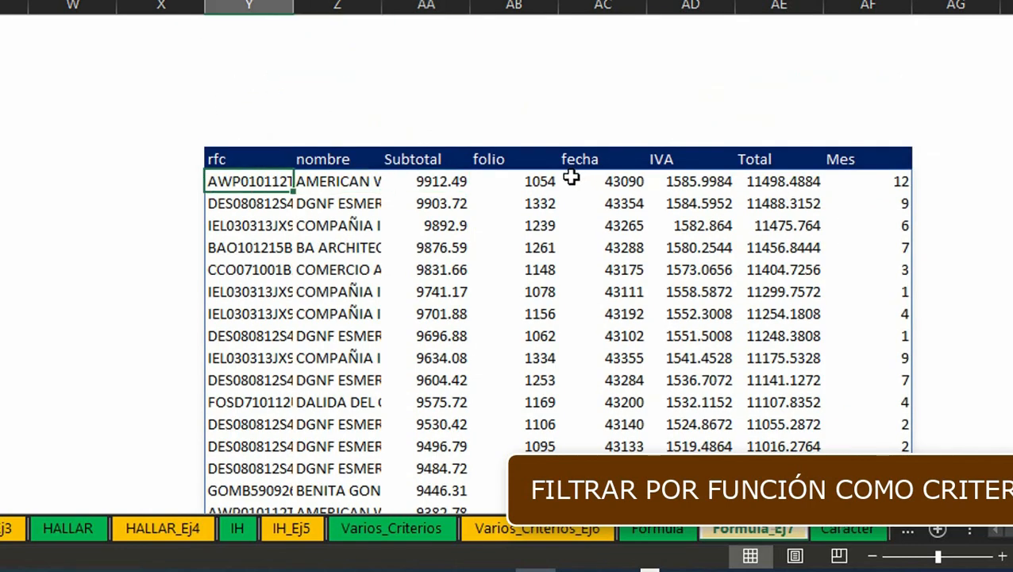
pyautogui.press('F2')
pyautogui.press('Left')
pyautogui.press('Left')
pyautogui.press('Left')
pyautogui.press('Left')
pyautogui.press('Left')
pyautogui.press('Left')
pyautogui.press('Left')
pyautogui.press('Left')
pyautogui.press('Left')
pyautogui.press('Left')
pyautogui.press('Left')
pyautogui.press('Left')
pyautogui.press('Left')
pyautogui.press('Left')
pyautogui.press('Left')
pyautogui.press('Left')
pyautogui.press('Left')
pyautogui.press('Left')
pyautogui.press('Left')
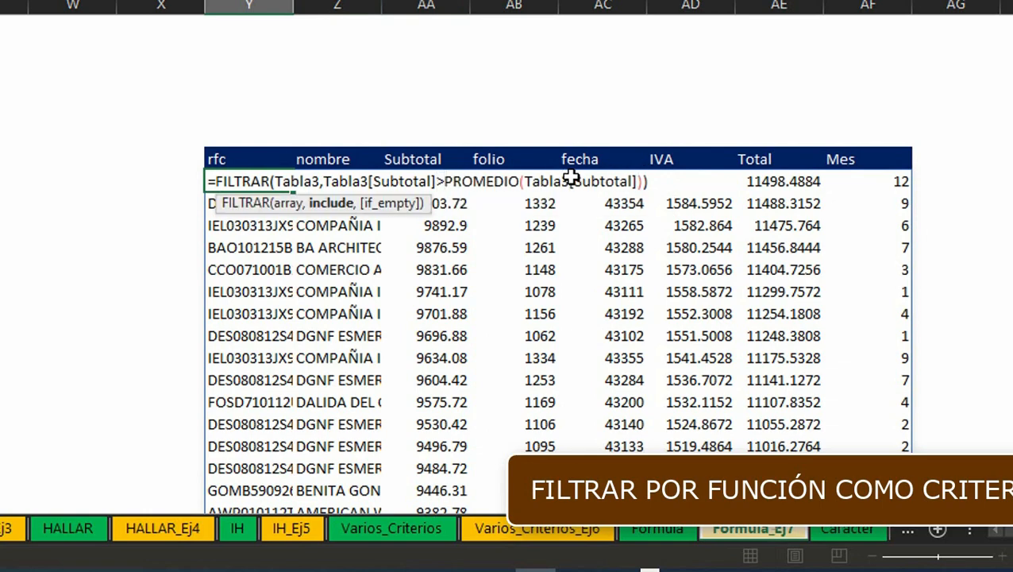
pyautogui.press('BackSpace')
pyautogui.write('<=')
pyautogui.press('Return')
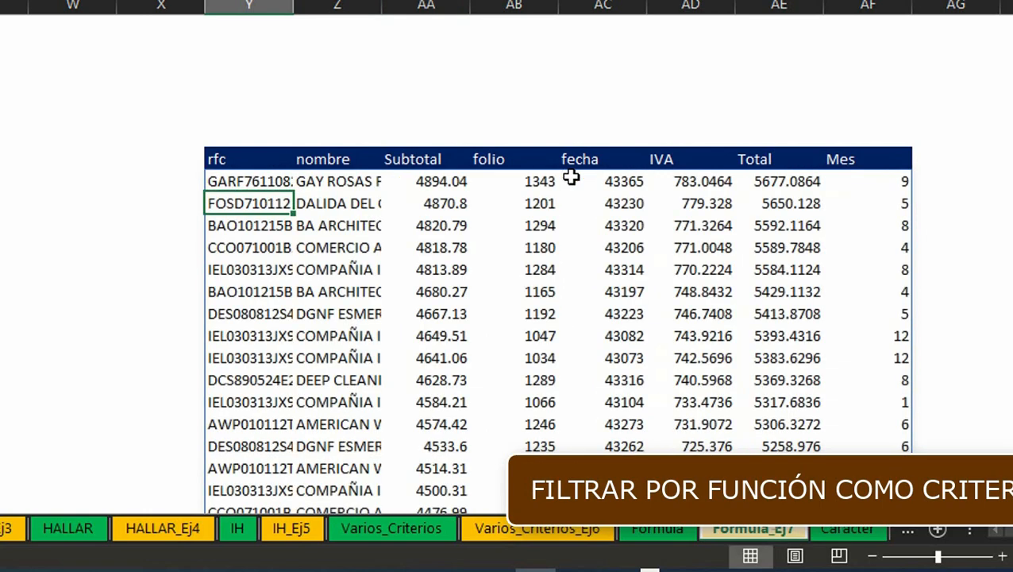
# Step: Browse across the columns of the new filtered results and return to the sheet's start
pyautogui.press('Up')
pyautogui.hotkey('ctrl', 'Right')
pyautogui.hotkey('ctrl', 'Right')
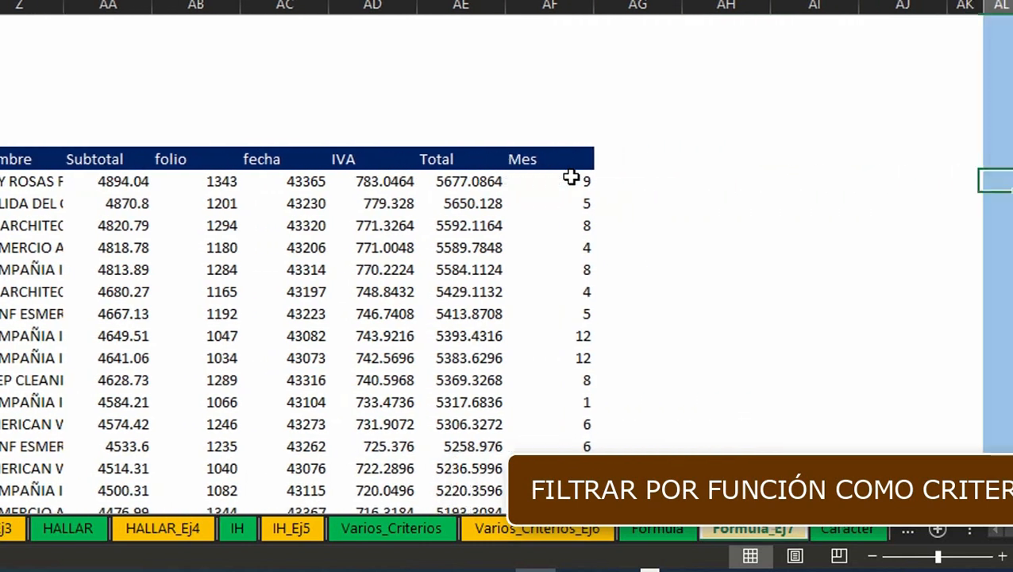
pyautogui.hotkey('ctrl', 'Left')
pyautogui.hotkey('ctrl', 'Left')
pyautogui.hotkey('ctrl', 'Home')
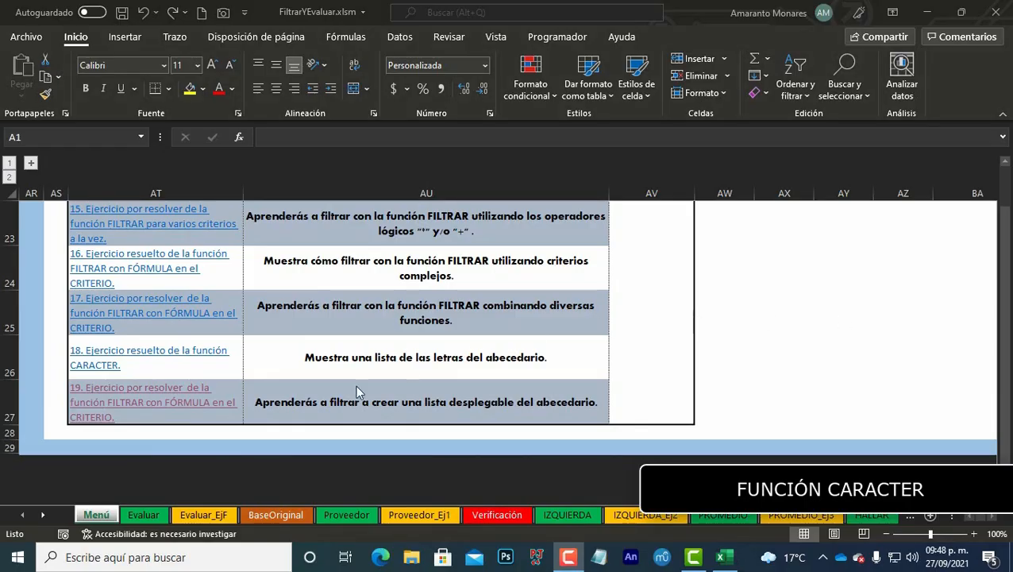
# Step: Open exercise 19's CARACTER sheet and fill the Código column with the codes 65 through 78
pyautogui.click(146, 400)
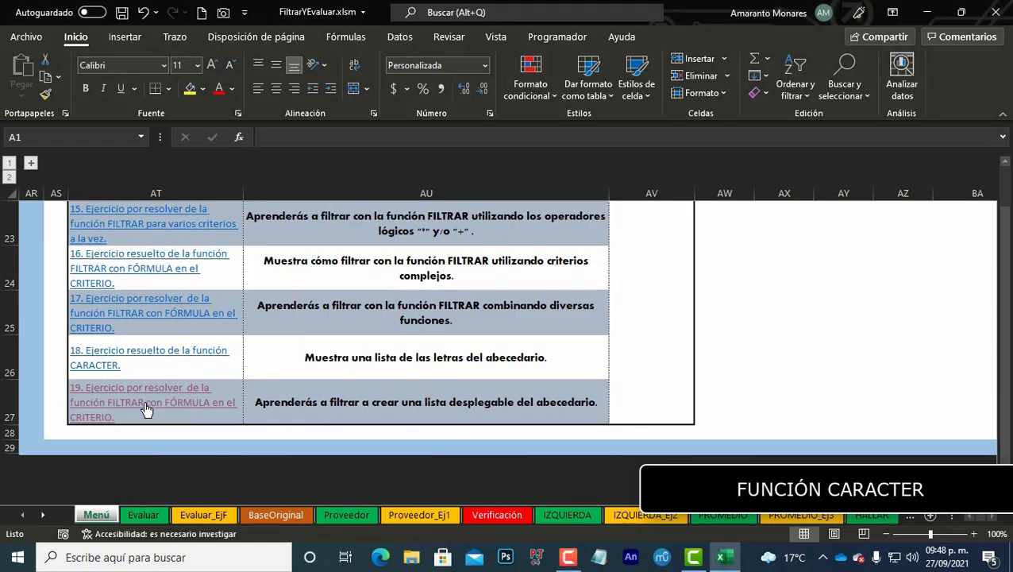
pyautogui.click(88, 341)
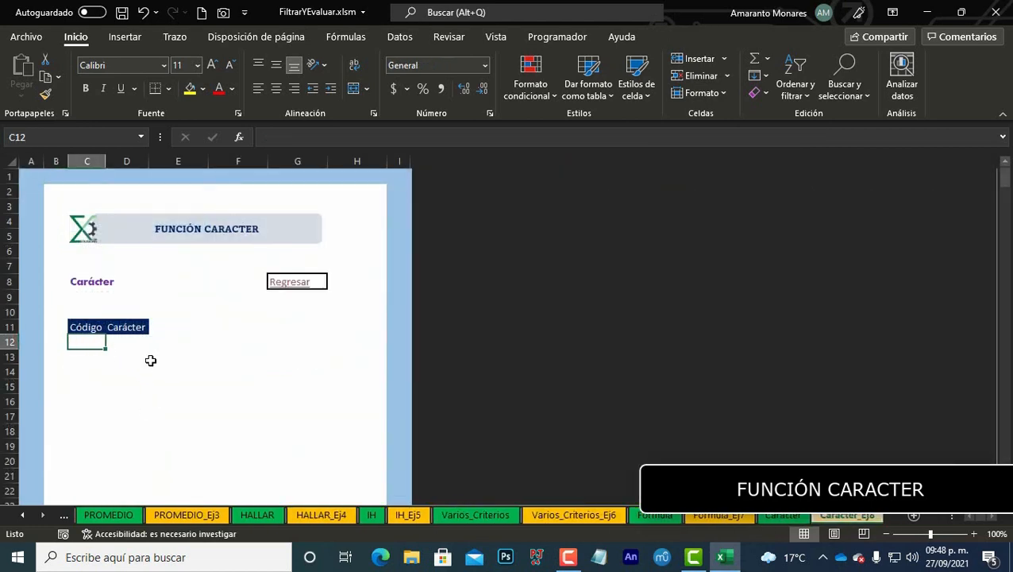
pyautogui.write('65')
pyautogui.press('Return')
pyautogui.write('66')
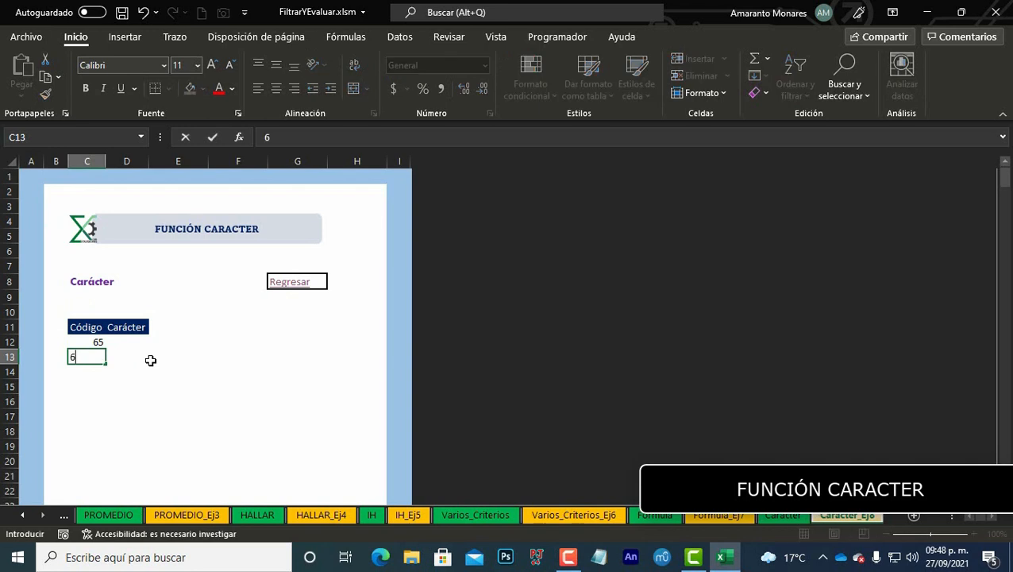
pyautogui.press('Return')
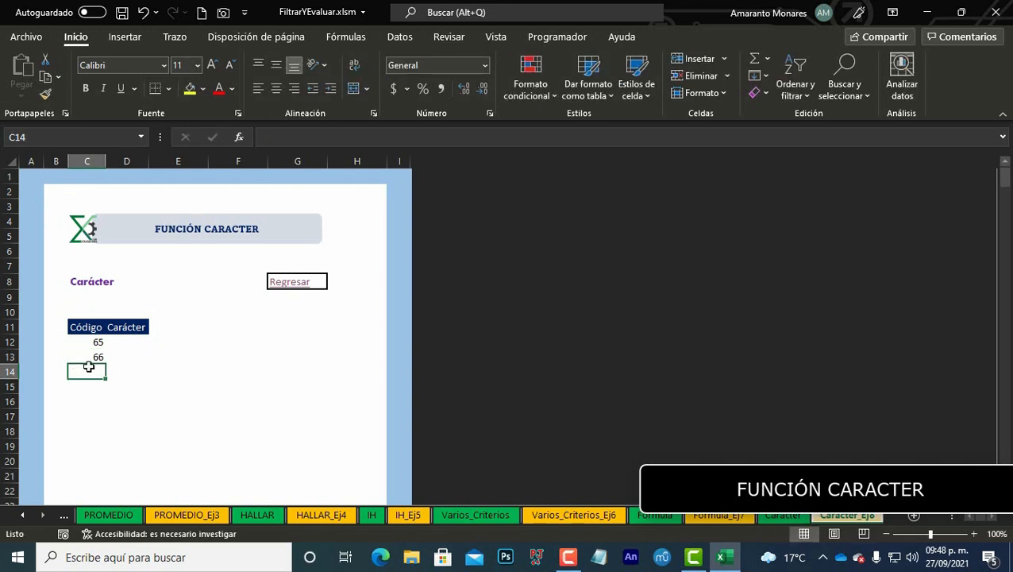
pyautogui.moveTo(83, 342); pyautogui.dragTo(95, 480)
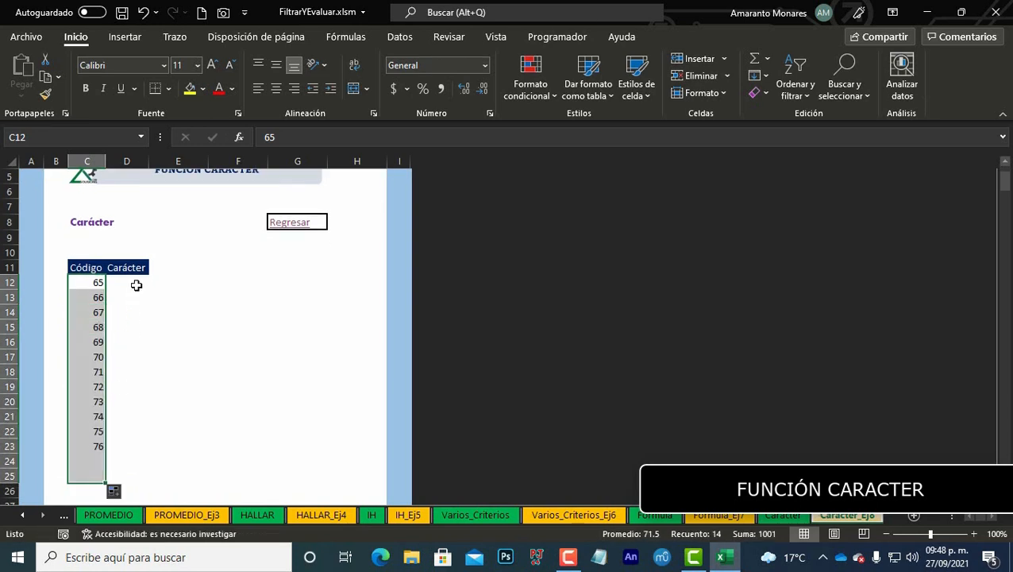
# Step: Enter =CARACTER(C12) in the first Carácter cell and fill it down beside the codes
pyautogui.click(137, 284)
pyautogui.write('=')
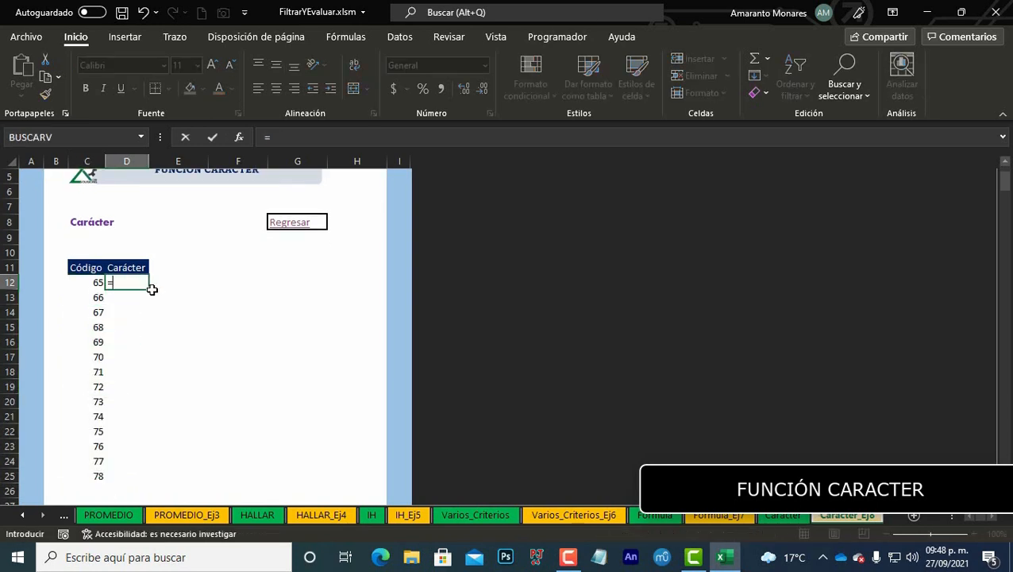
pyautogui.write('car')
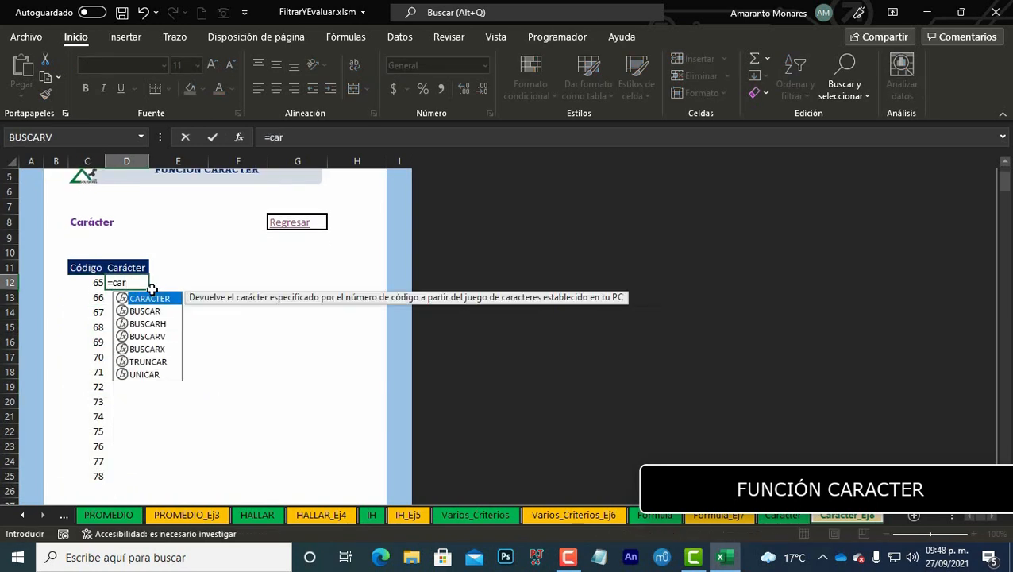
pyautogui.press('Tab')
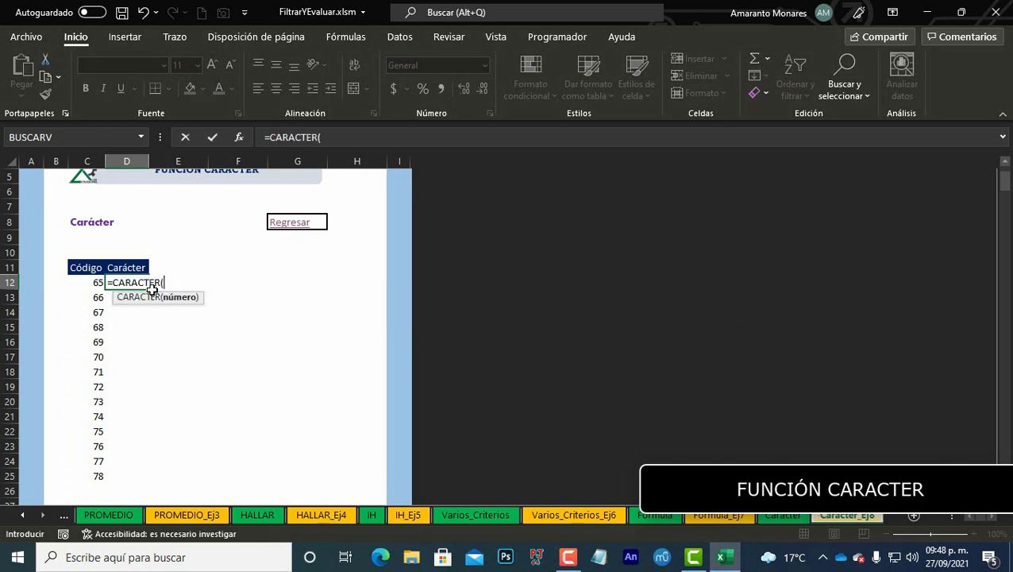
pyautogui.press('Left')
pyautogui.write(')')
pyautogui.hotkey('ctrl', 'Return')
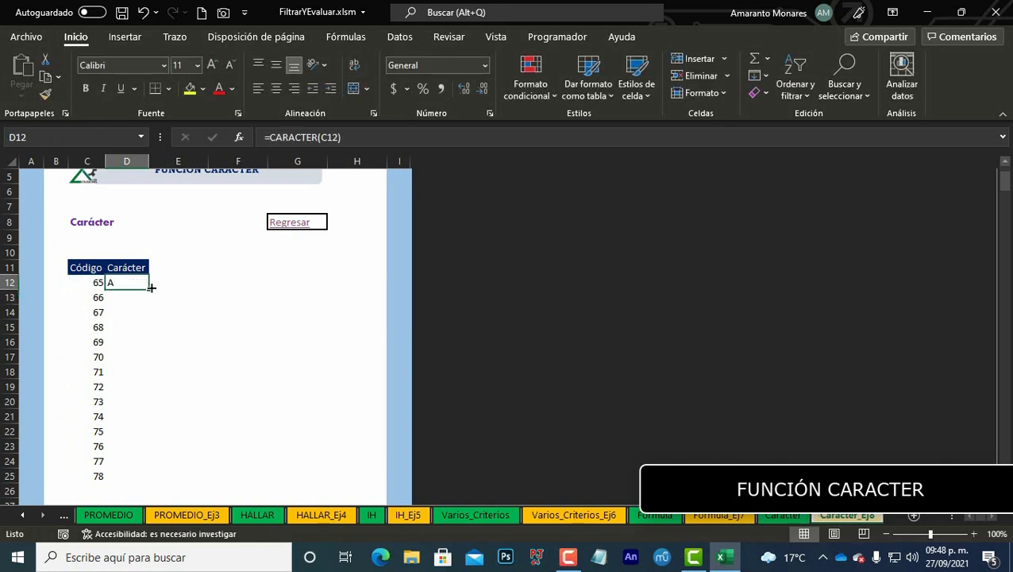
pyautogui.doubleClick(150, 287)
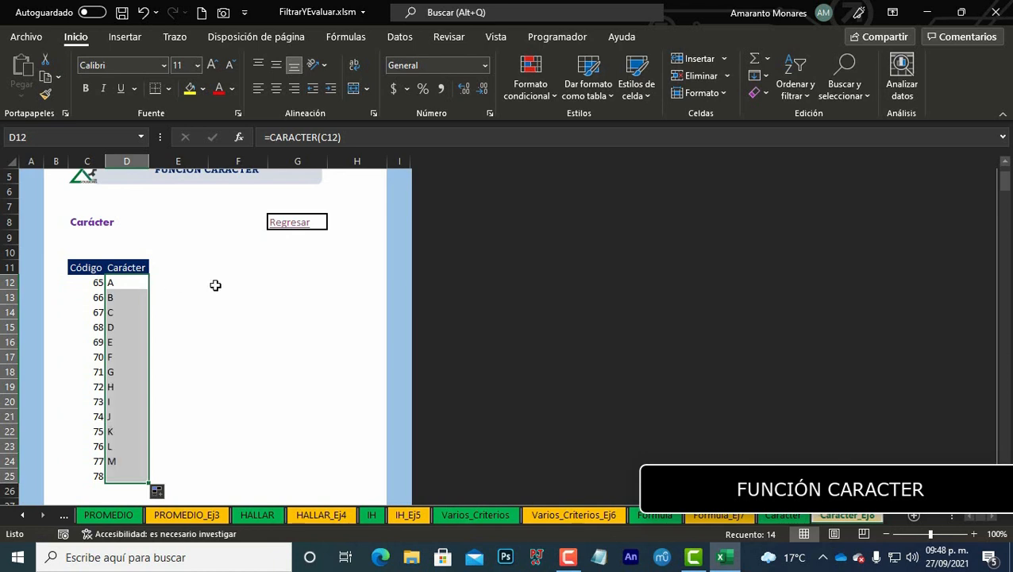
pyautogui.click(262, 286)
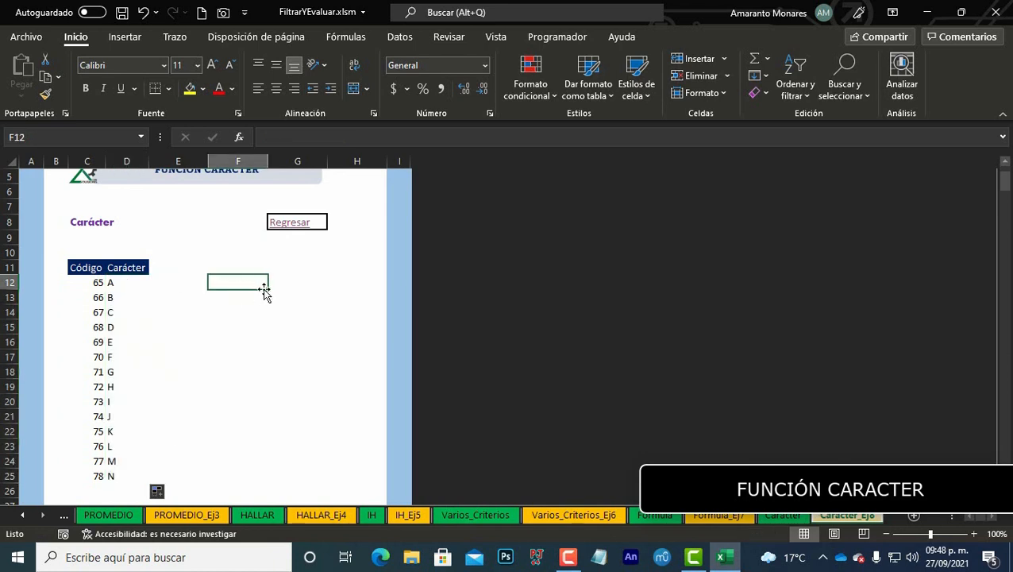
pyautogui.write('A')
pyautogui.press('Return')
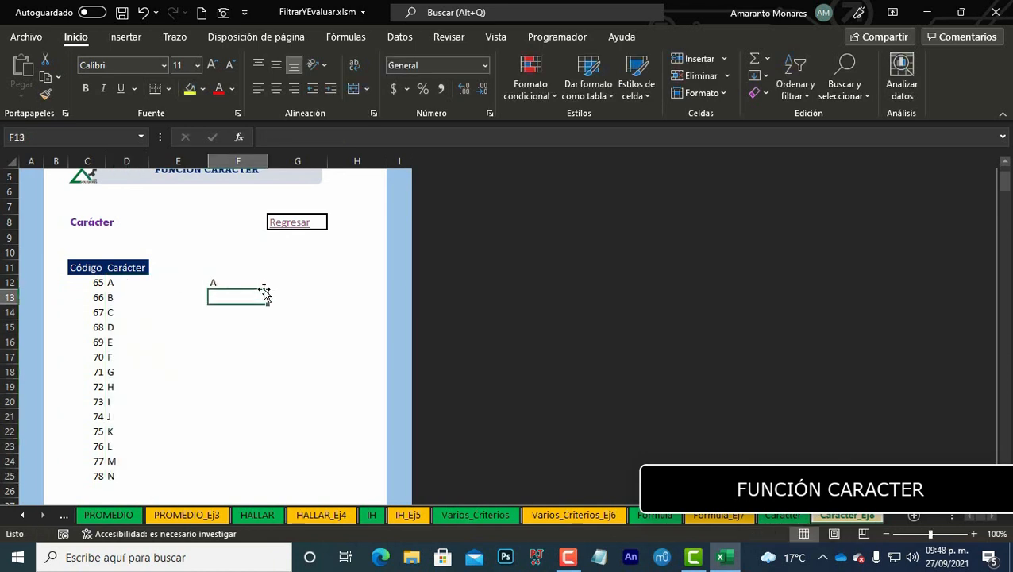
pyautogui.write('B')
pyautogui.press('Return')
pyautogui.moveTo(264, 284); pyautogui.dragTo(258, 488)
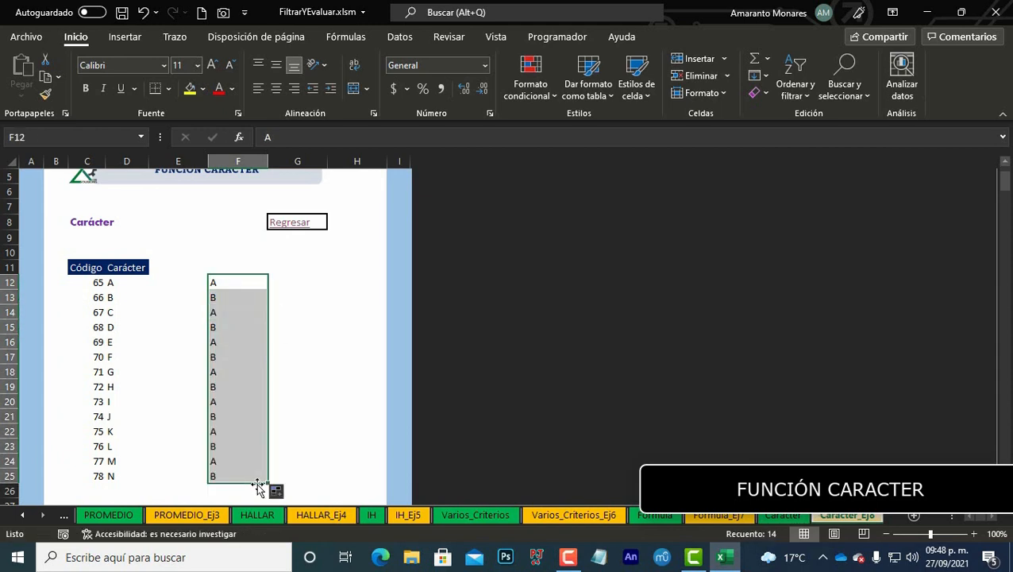
pyautogui.press('Delete')
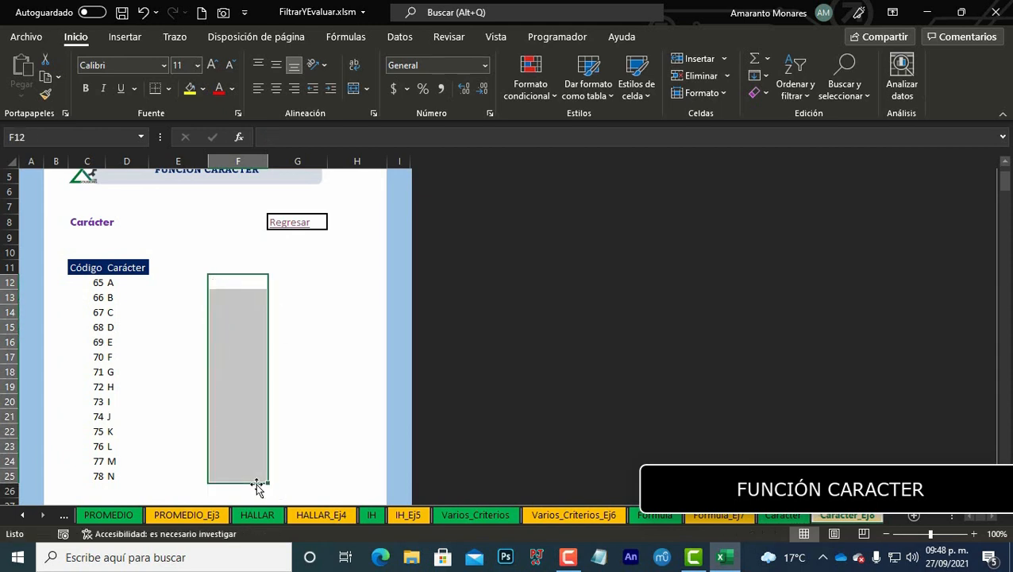
# Step: Extend the code series down to 88 and fill the CARACTER formula alongside the new codes
pyautogui.press('Left')
pyautogui.press('Left')
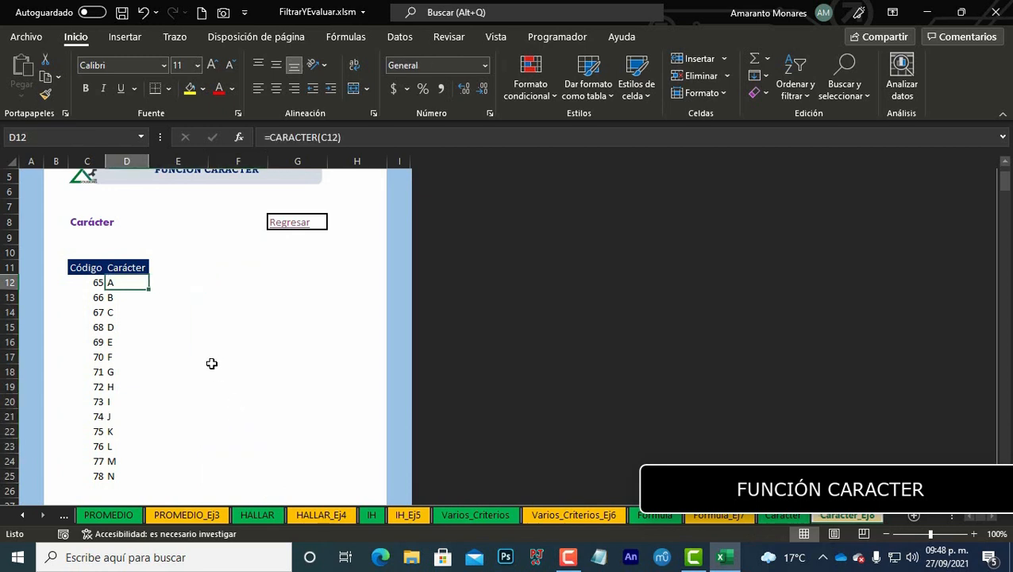
pyautogui.scroll(-2, 145, 315)
pyautogui.scroll(1, 111, 310)
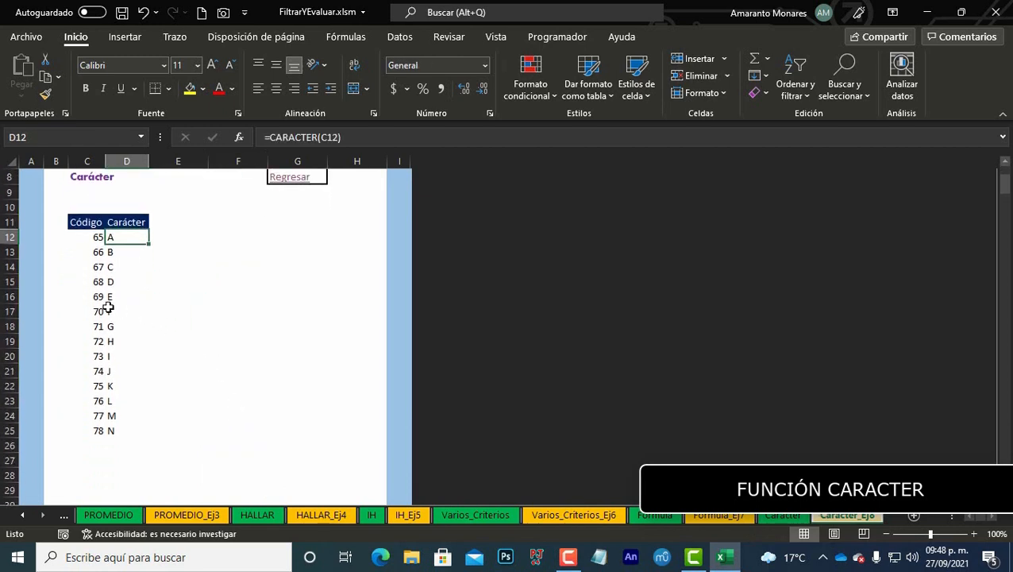
pyautogui.scroll(-2, 99, 353)
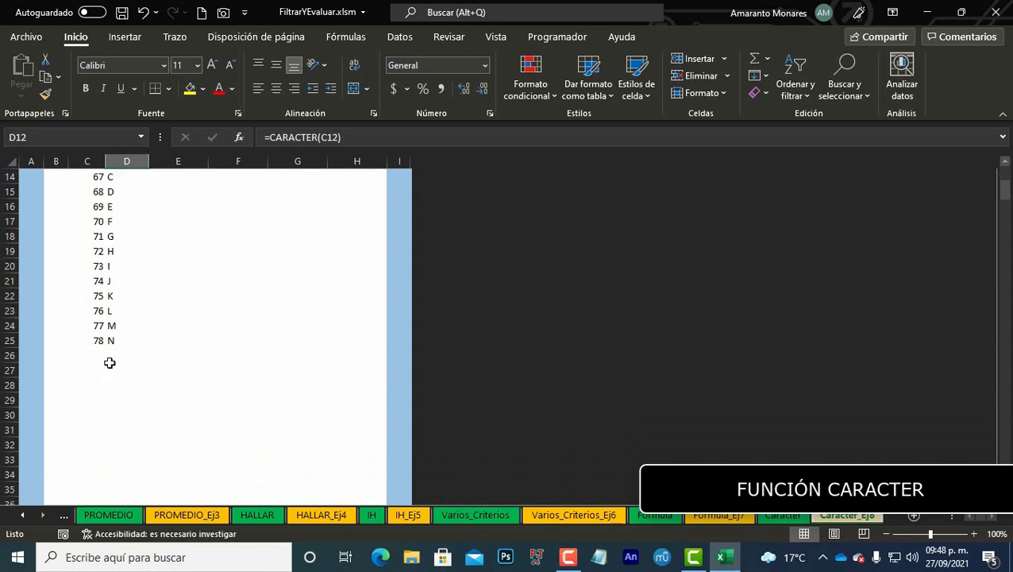
pyautogui.click(103, 340)
pyautogui.moveTo(105, 347); pyautogui.dragTo(101, 494)
pyautogui.scroll(-2, 163, 379)
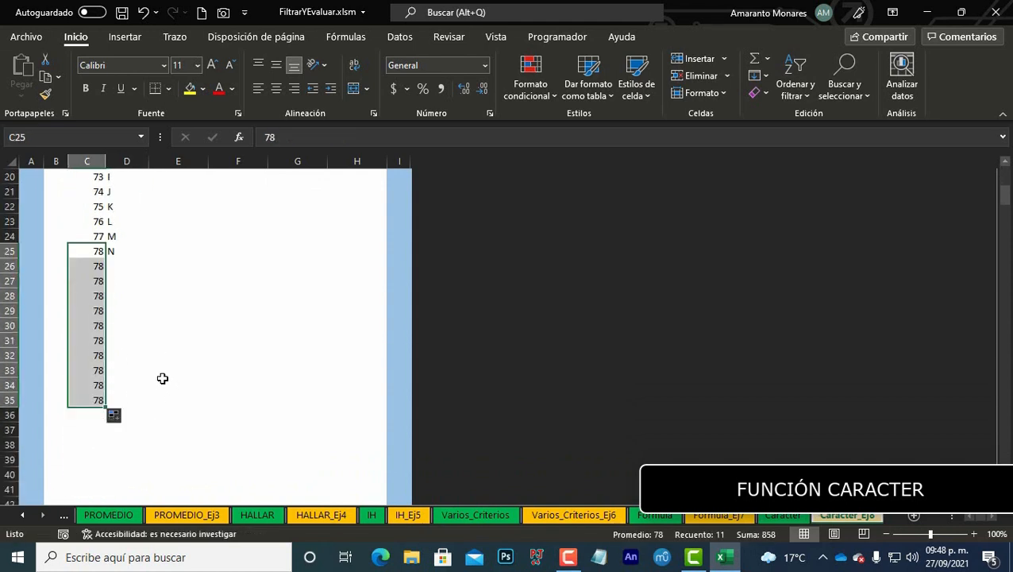
pyautogui.click(97, 237)
pyautogui.moveTo(97, 237); pyautogui.dragTo(100, 251)
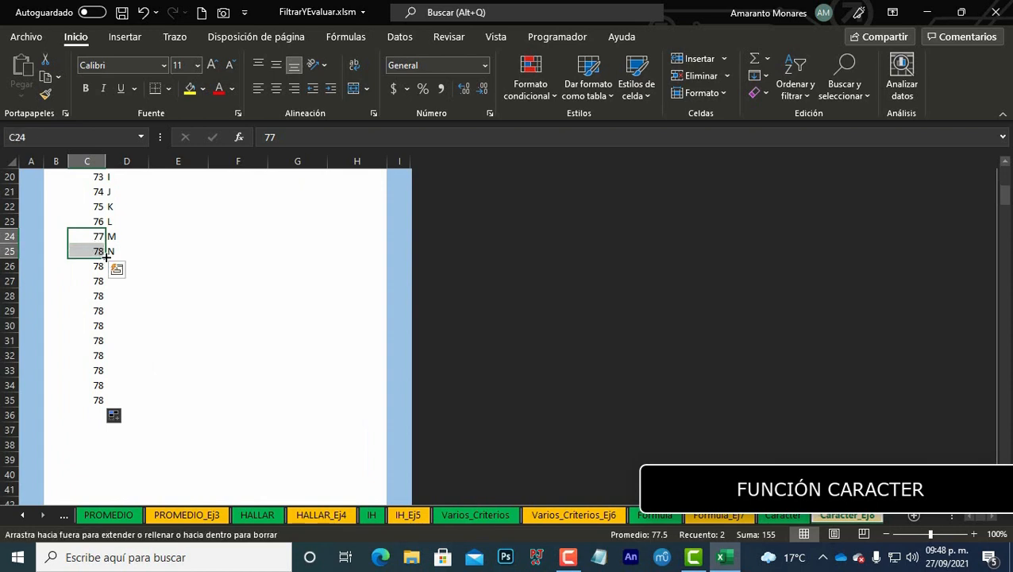
pyautogui.doubleClick(105, 258)
pyautogui.click(124, 251)
pyautogui.doubleClick(148, 258)
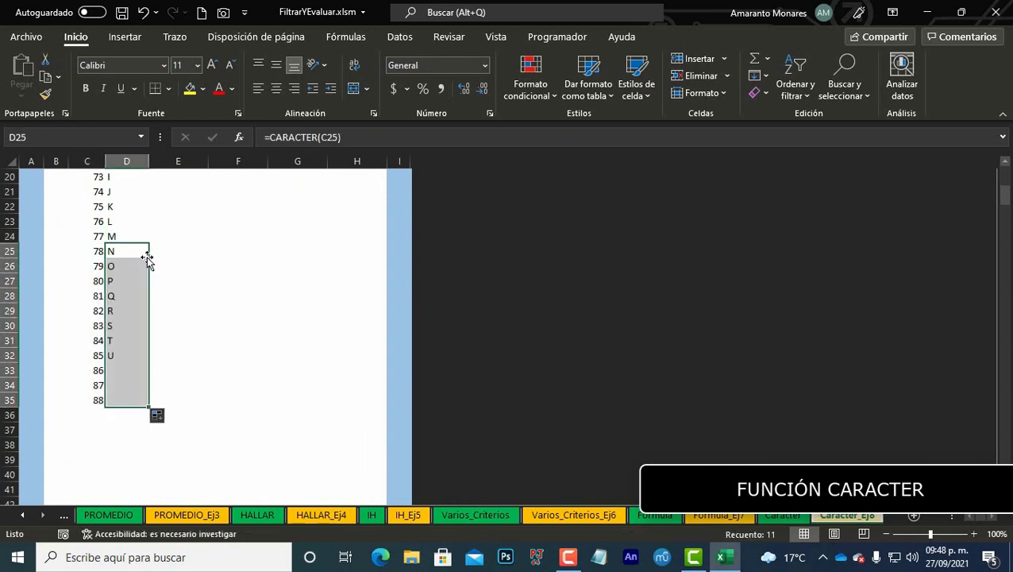
# Step: Extend the codes and characters down to 90 (Z), clearing the extra rows after it, and return to the top
pyautogui.scroll(-1, 155, 369)
pyautogui.scroll(-2, 155, 370)
pyautogui.moveTo(96, 310); pyautogui.dragTo(118, 300)
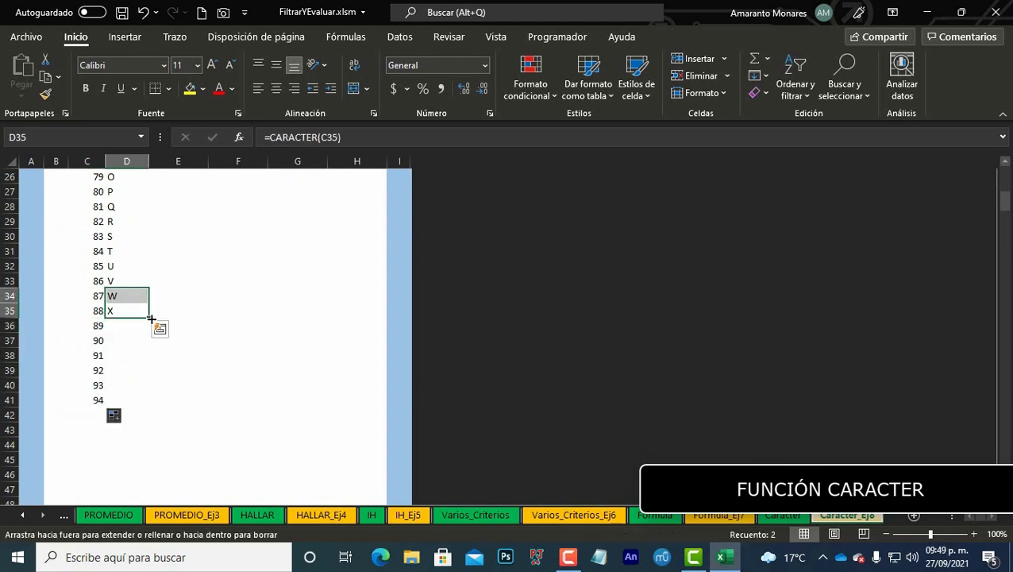
pyautogui.doubleClick(148, 318)
pyautogui.click(100, 355)
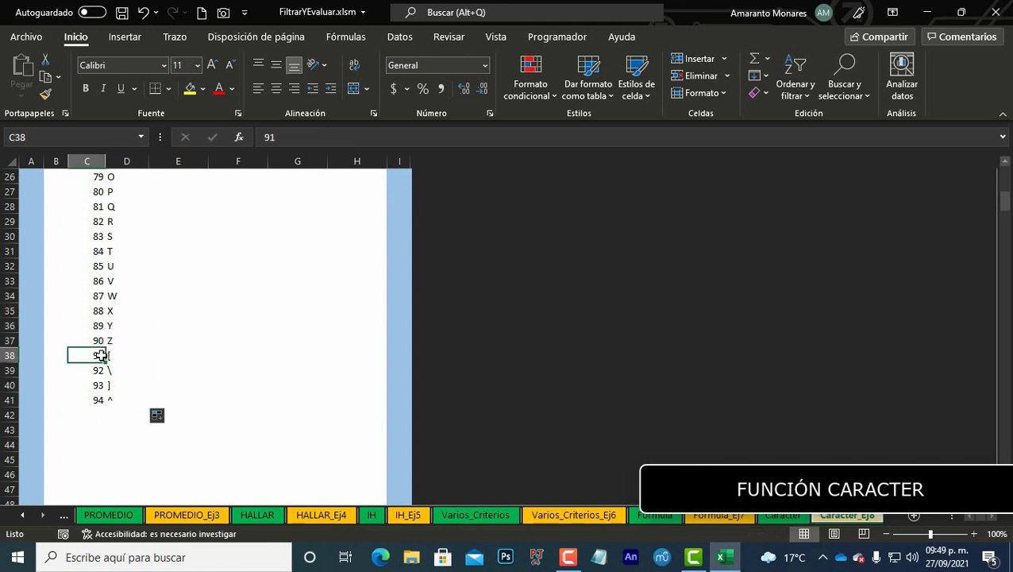
pyautogui.hotkey('ctrl', 'shift', 'Right')
pyautogui.hotkey('ctrl', 'shift', 'Down')
pyautogui.press('Delete')
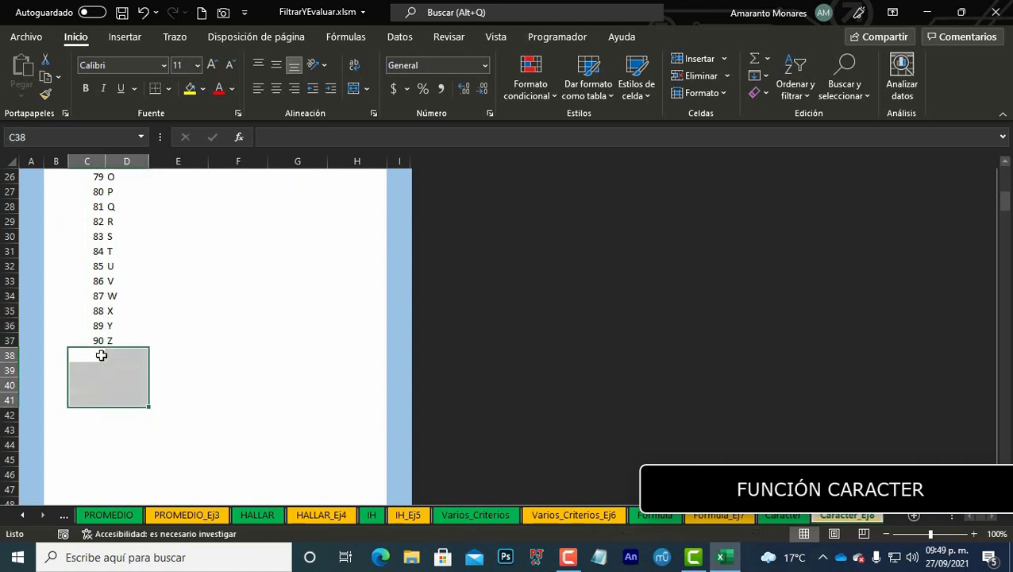
pyautogui.hotkey('ctrl', 'Up')
pyautogui.hotkey('ctrl', 'Up')
pyautogui.press('Up')
pyautogui.hotkey('ctrl', 'Up')
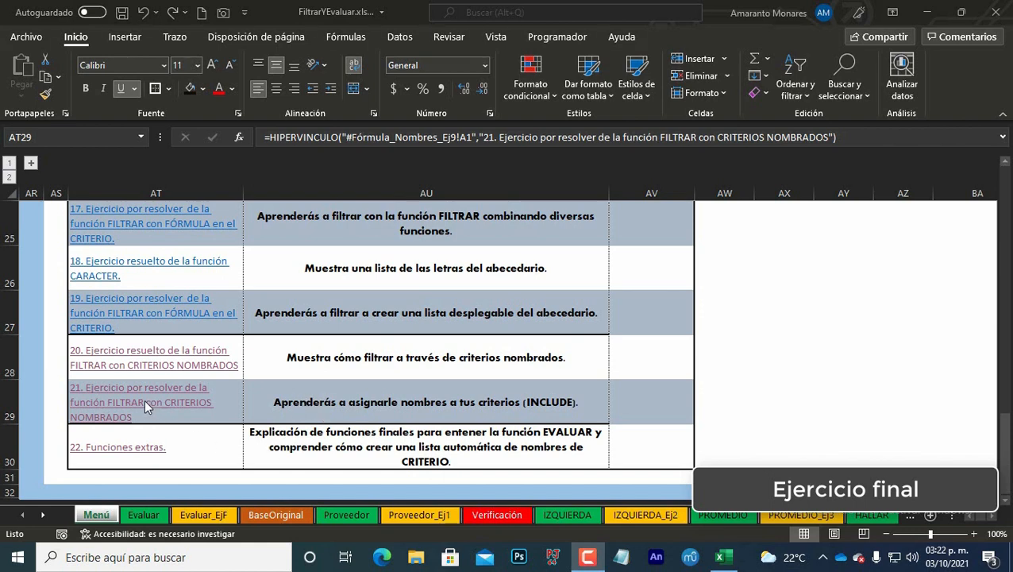
# Step: Open exercise 21's sheet and browse the supplier table and the filtered results beside it
pyautogui.click(125, 409)
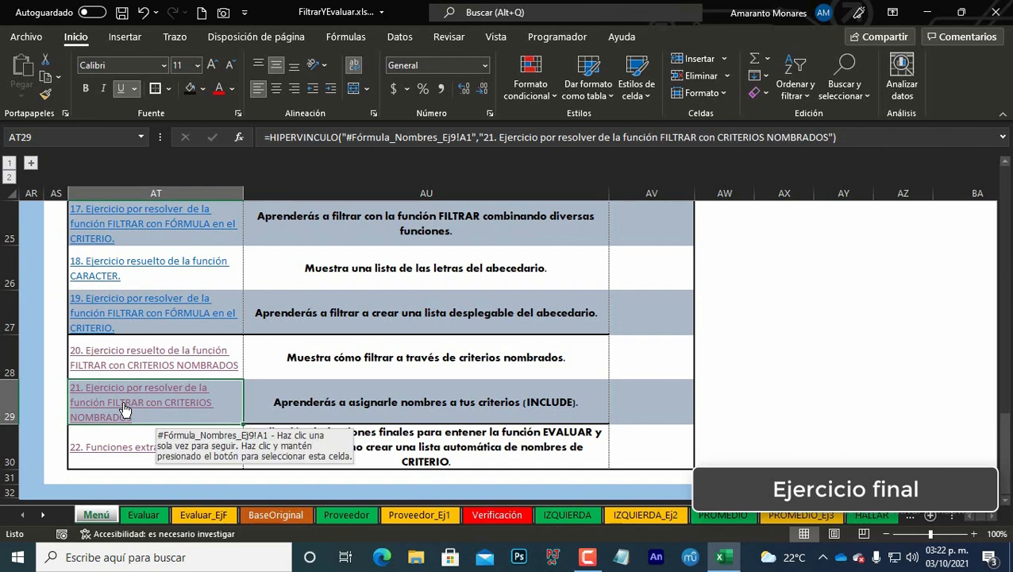
pyautogui.click(124, 409)
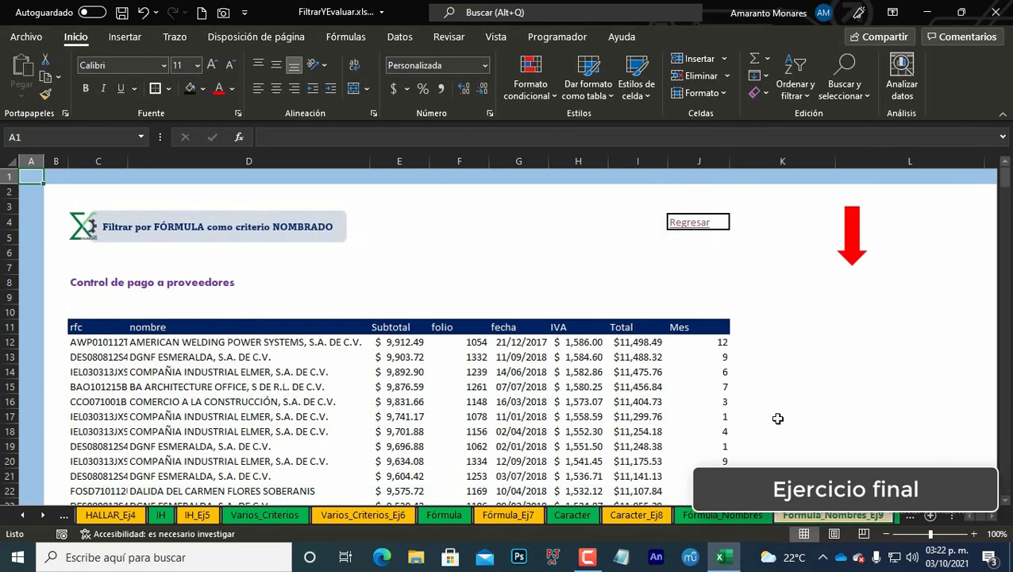
pyautogui.click(99, 353)
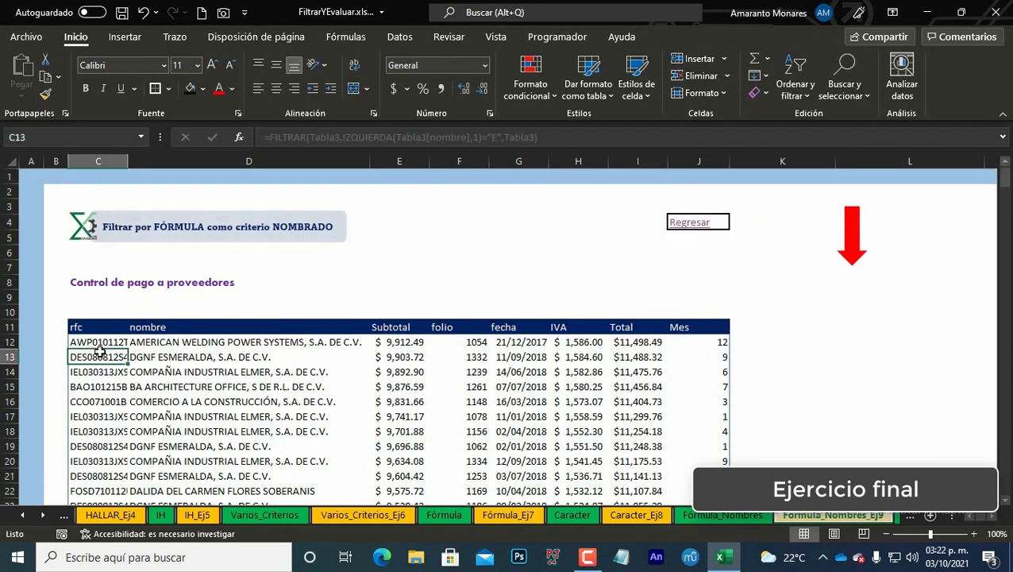
pyautogui.press('Up')
pyautogui.press('Right')
pyautogui.press('Right')
pyautogui.press('Right')
pyautogui.press('Right')
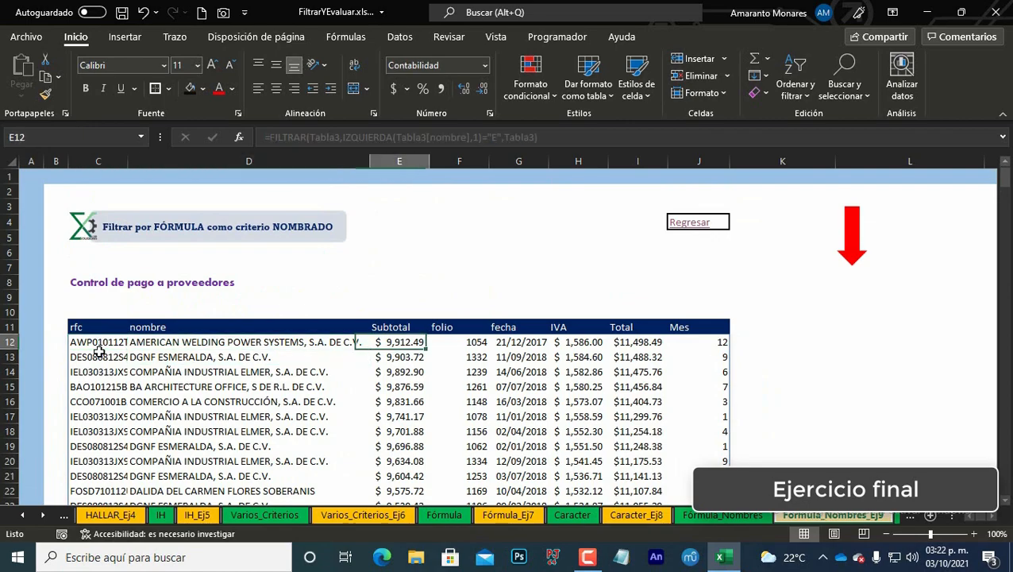
pyautogui.press('Right')
pyautogui.press('Right')
pyautogui.press('Right')
pyautogui.press('Right')
pyautogui.press('Right')
pyautogui.press('Right')
pyautogui.press('Right')
pyautogui.press('Right')
pyautogui.press('Right')
pyautogui.press('Right')
pyautogui.press('Right')
pyautogui.press('Right')
pyautogui.press('Right')
pyautogui.press('Right')
pyautogui.press('Right')
pyautogui.press('Right')
pyautogui.press('Right')
pyautogui.press('Right')
pyautogui.press('Right')
pyautogui.press('Right')
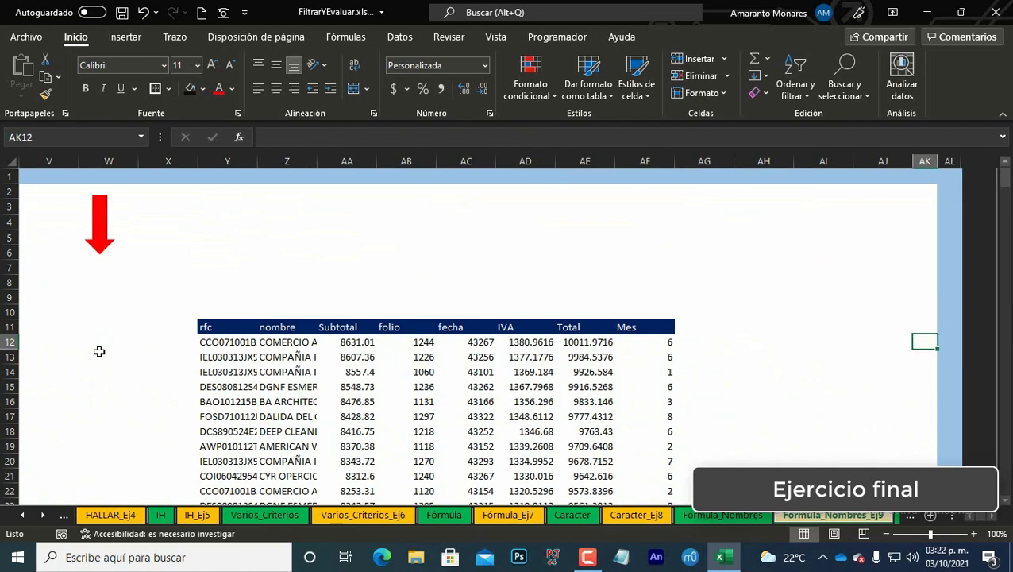
pyautogui.press('Left')
pyautogui.press('Left')
pyautogui.press('Left')
pyautogui.press('Left')
pyautogui.press('Left')
pyautogui.press('Left')
pyautogui.press('Left')
pyautogui.press('Left')
pyautogui.press('Left')
pyautogui.press('Left')
pyautogui.press('Left')
pyautogui.press('Left')
pyautogui.press('Left')
pyautogui.press('Left')
pyautogui.press('Left')
pyautogui.press('Left')
pyautogui.press('Left')
pyautogui.press('Left')
pyautogui.press('Left')
pyautogui.press('Left')
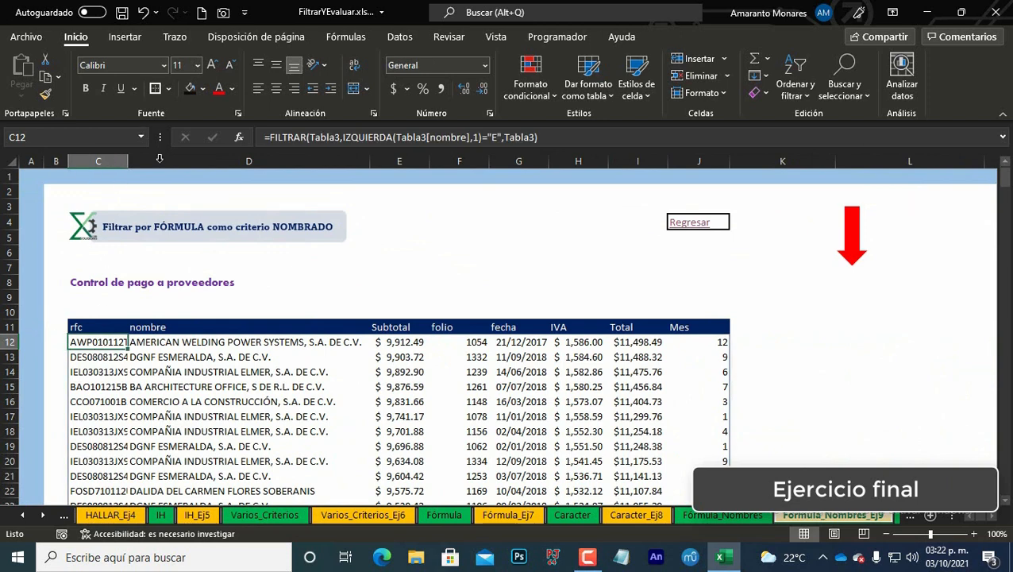
# Step: Replace the FILTRAR criterion with the text "A" and accept the suggested formula correction
pyautogui.click(343, 138)
pyautogui.press('Right')
pyautogui.press('Right')
pyautogui.press('Right')
pyautogui.press('Right')
pyautogui.press('Right')
pyautogui.press('Right')
pyautogui.press('Right')
pyautogui.press('Right')
pyautogui.press('Right')
pyautogui.press('Right')
pyautogui.press('Right')
pyautogui.press('Right')
pyautogui.press('Right')
pyautogui.press('Right')
pyautogui.press('Right')
pyautogui.press('Right')
pyautogui.press('Right')
pyautogui.press('Right')
pyautogui.press('Right')
pyautogui.press('Right')
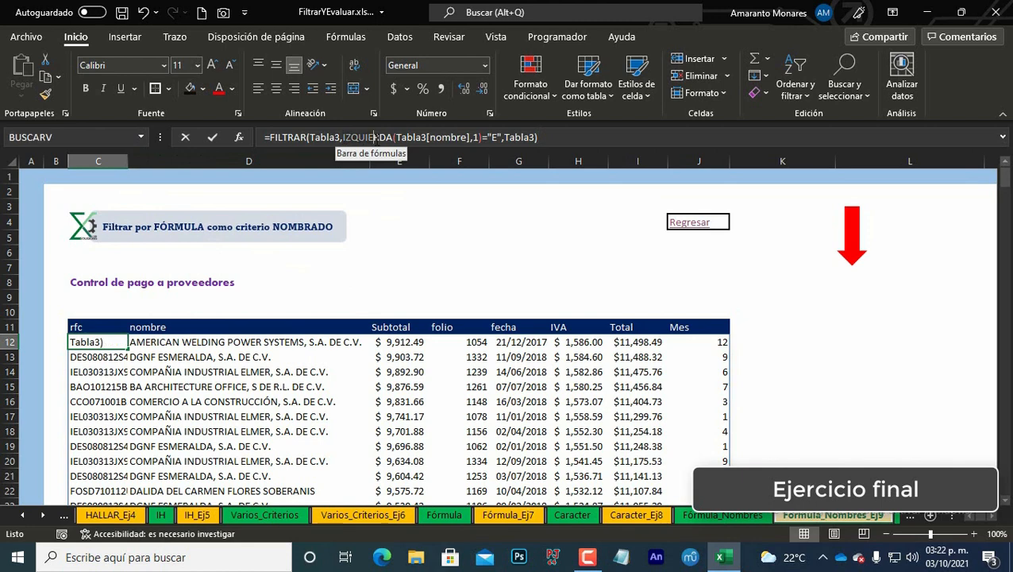
pyautogui.click(499, 136)
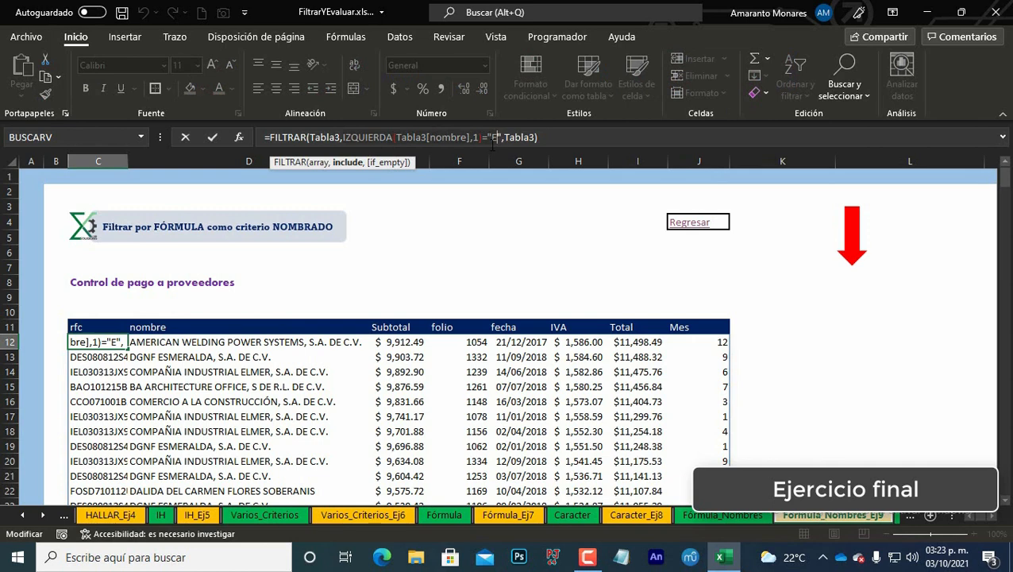
pyautogui.press('BackSpace')
pyautogui.press('BackSpace')
pyautogui.press('BackSpace')
pyautogui.press('BackSpace')
pyautogui.press('BackSpace')
pyautogui.press('BackSpace')
pyautogui.press('BackSpace')
pyautogui.press('BackSpace')
pyautogui.press('BackSpace')
pyautogui.press('BackSpace')
pyautogui.press('BackSpace')
pyautogui.press('BackSpace')
pyautogui.press('BackSpace')
pyautogui.press('BackSpace')
pyautogui.press('BackSpace')
pyautogui.press('BackSpace')
pyautogui.press('BackSpace')
pyautogui.press('BackSpace')
pyautogui.press('BackSpace')
pyautogui.press('BackSpace')
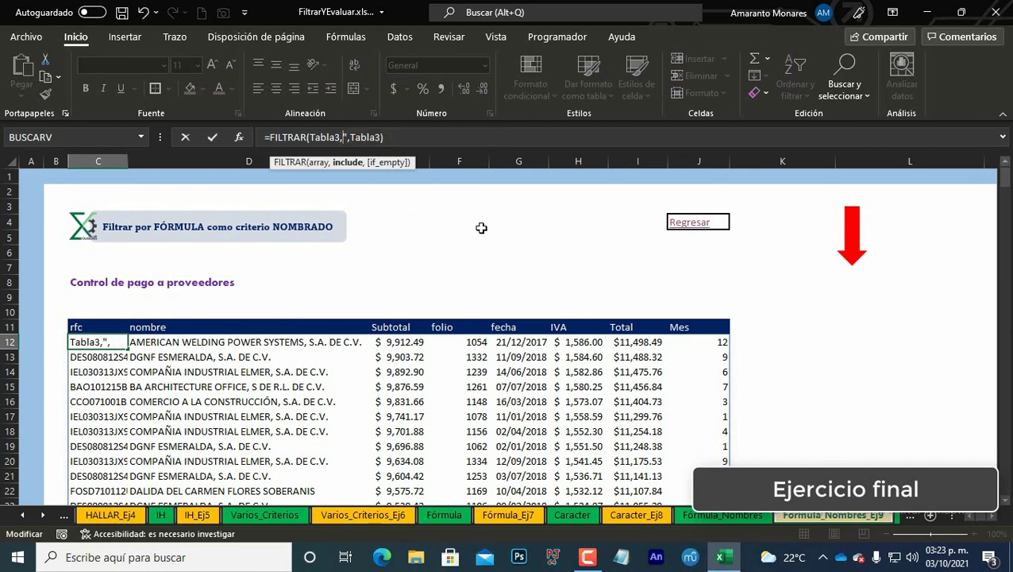
pyautogui.write('A')
pyautogui.press('Return')
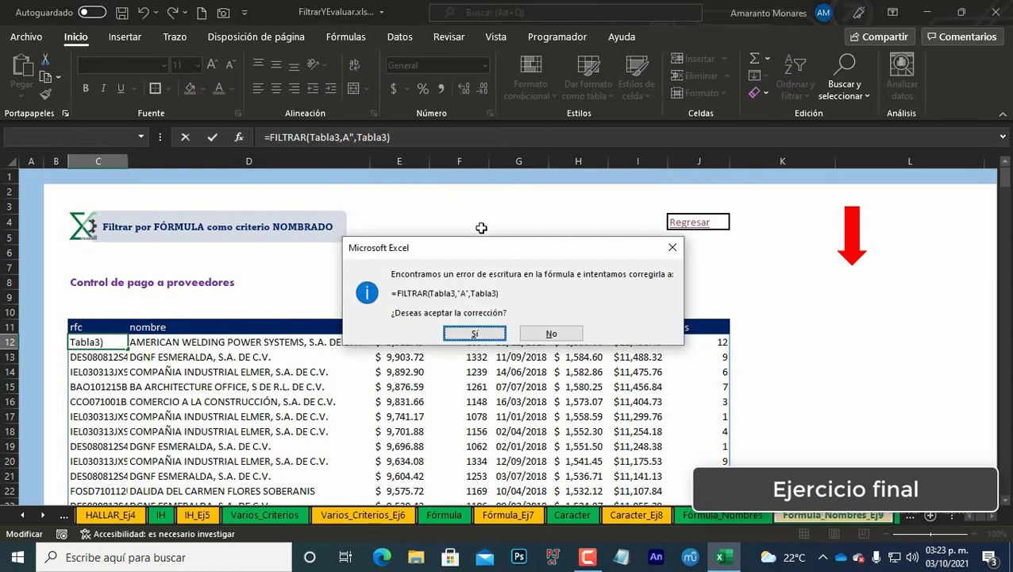
pyautogui.press('Return')
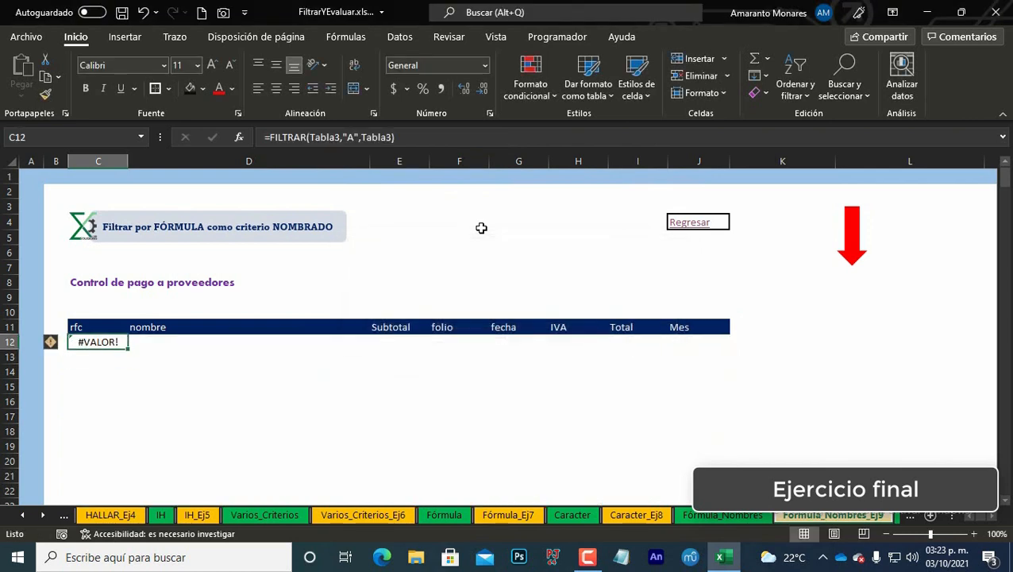
# Step: Undo the last change and set the IZQUIERDA criterion letter in the FILTRAR formula to "A"
pyautogui.hotkey('ctrl', 'z')
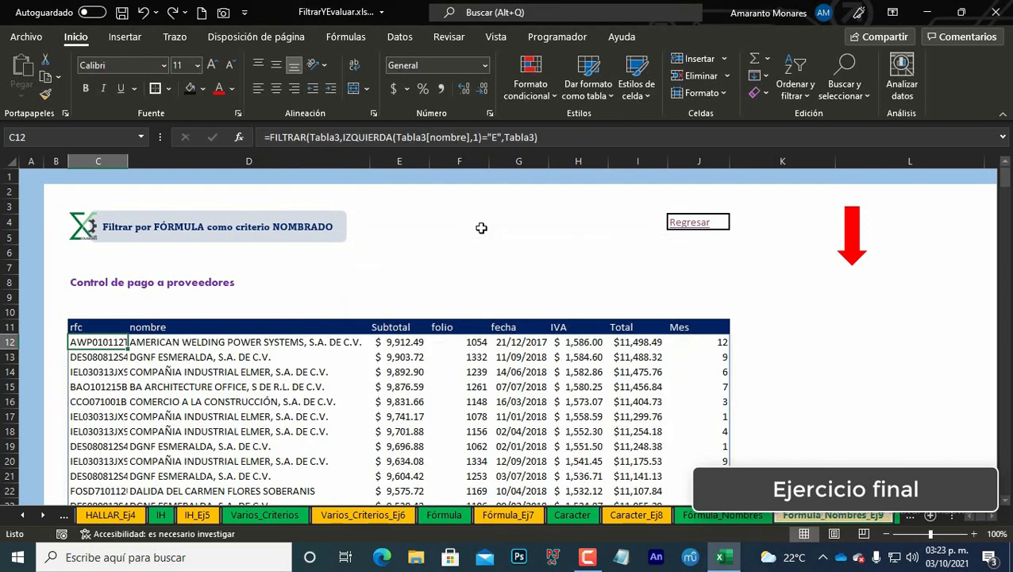
pyautogui.click(501, 137)
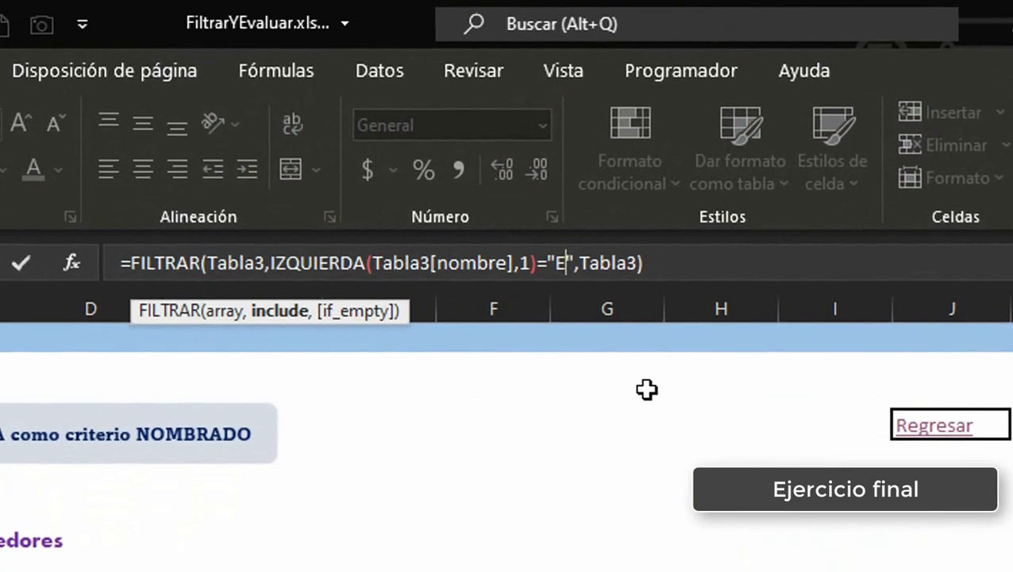
pyautogui.press('BackSpace')
pyautogui.write('A')
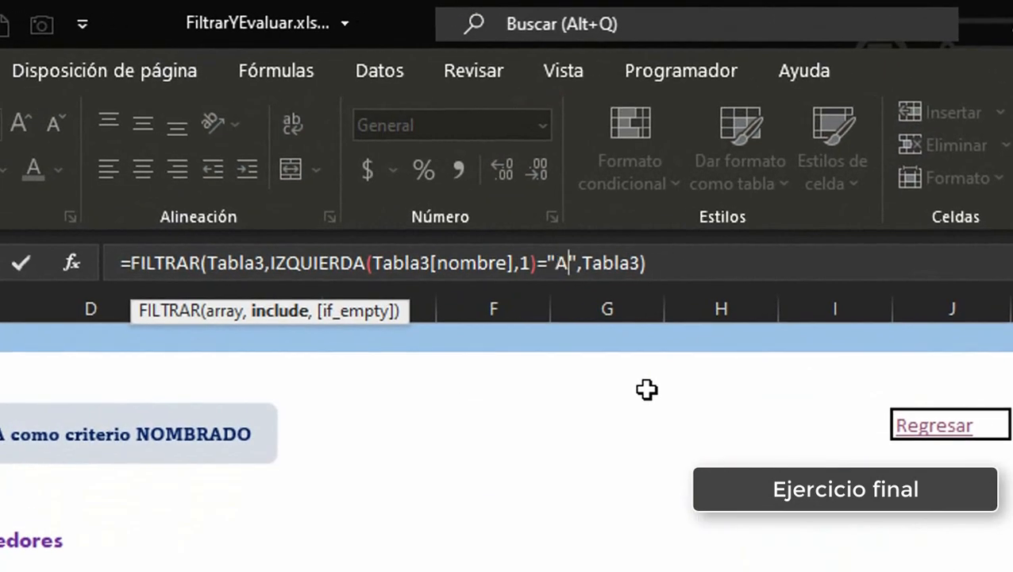
pyautogui.press('Return')
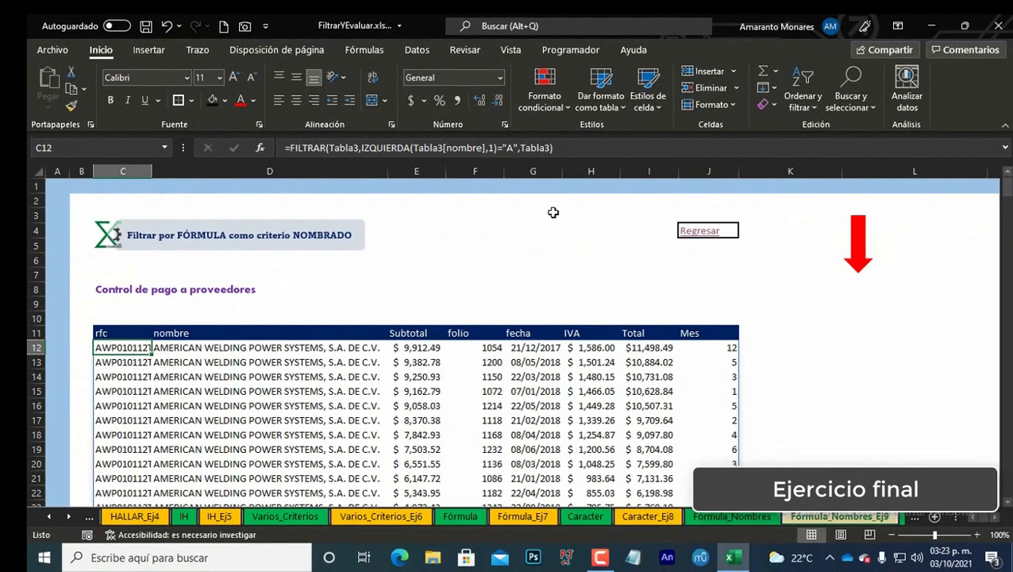
# Step: Change the FILTRAR formula's first-letter criterion to lowercase "b"
pyautogui.click(510, 147)
pyautogui.press('BackSpace')
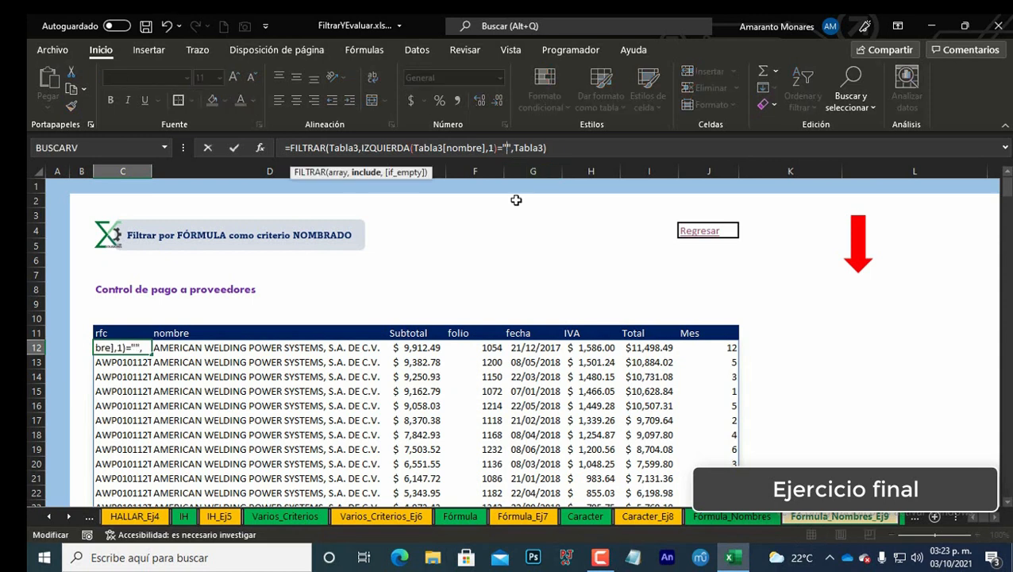
pyautogui.write('b')
pyautogui.press('Return')
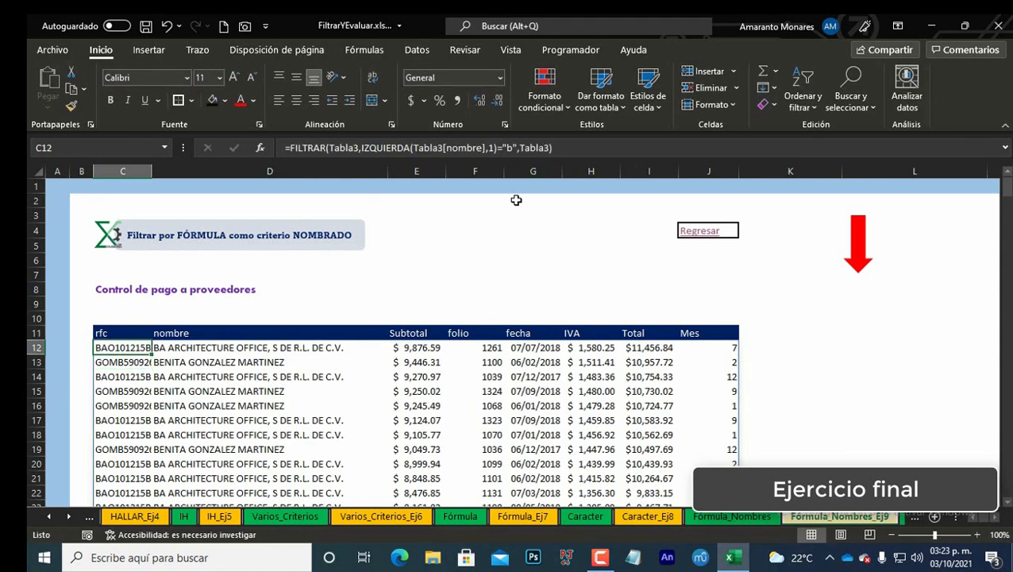
pyautogui.click(512, 147)
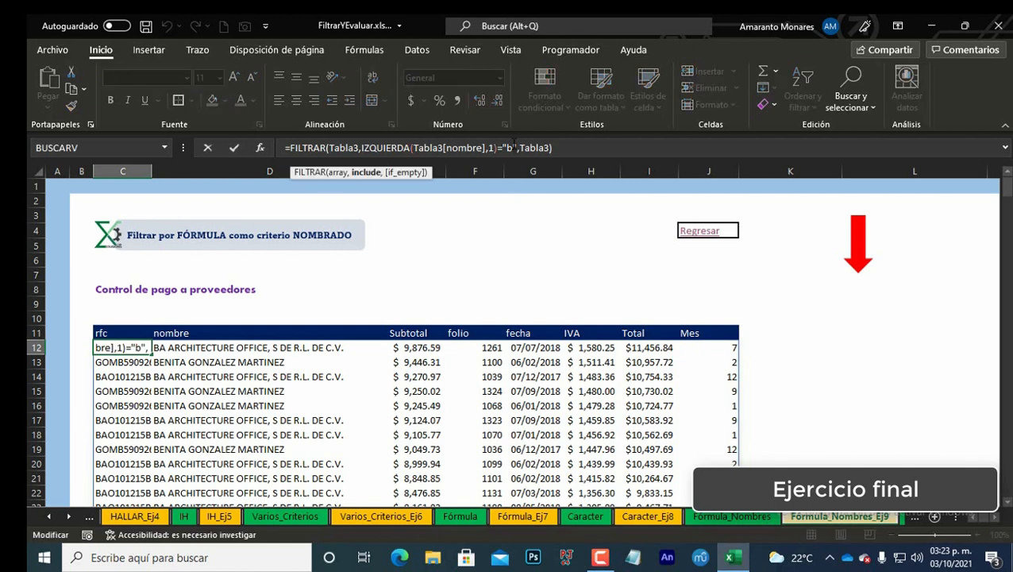
pyautogui.press('Delete')
pyautogui.press('Delete')
pyautogui.press('Delete')
pyautogui.press('Delete')
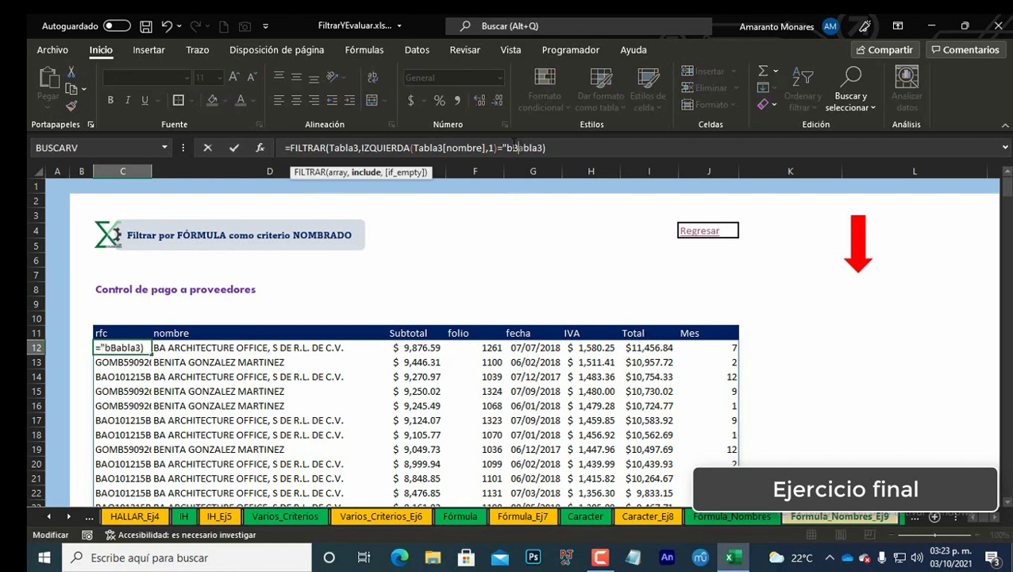
pyautogui.press('Escape')
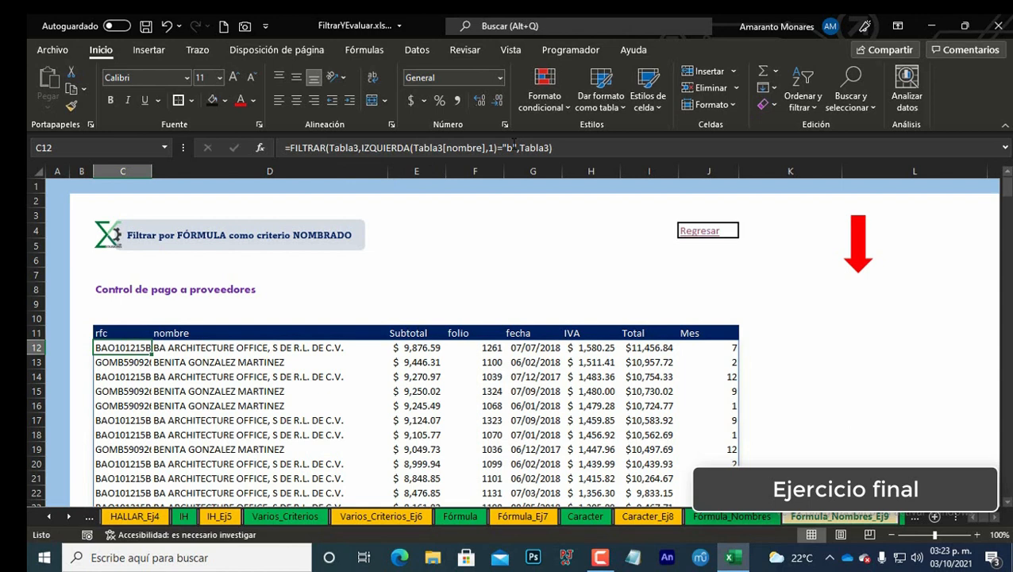
# Step: Change the FILTRAR formula's first-letter criterion to uppercase "B"
pyautogui.click(514, 142)
pyautogui.press('BackSpace')
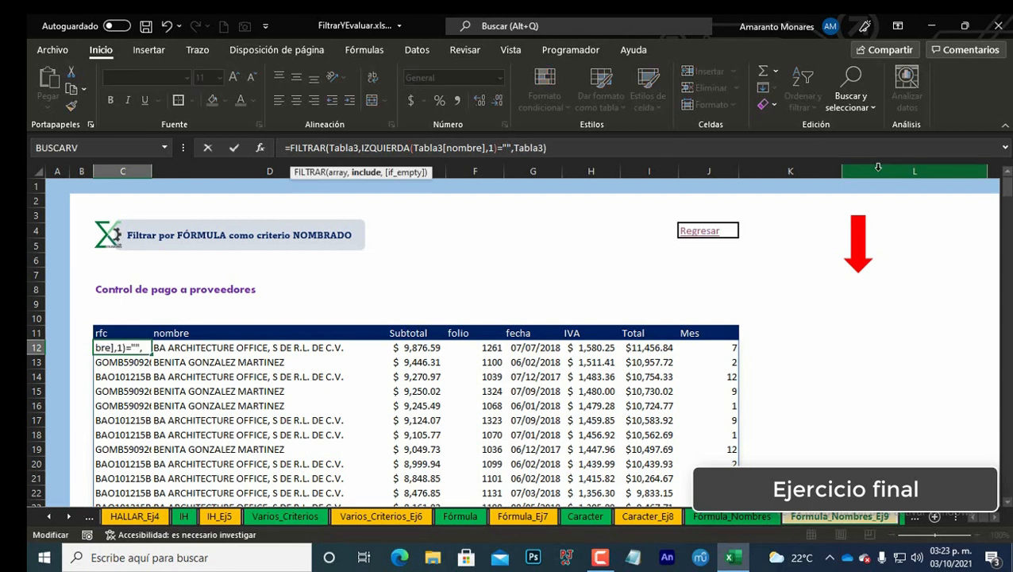
pyautogui.write('B')
pyautogui.hotkey('ctrl', 'Return')
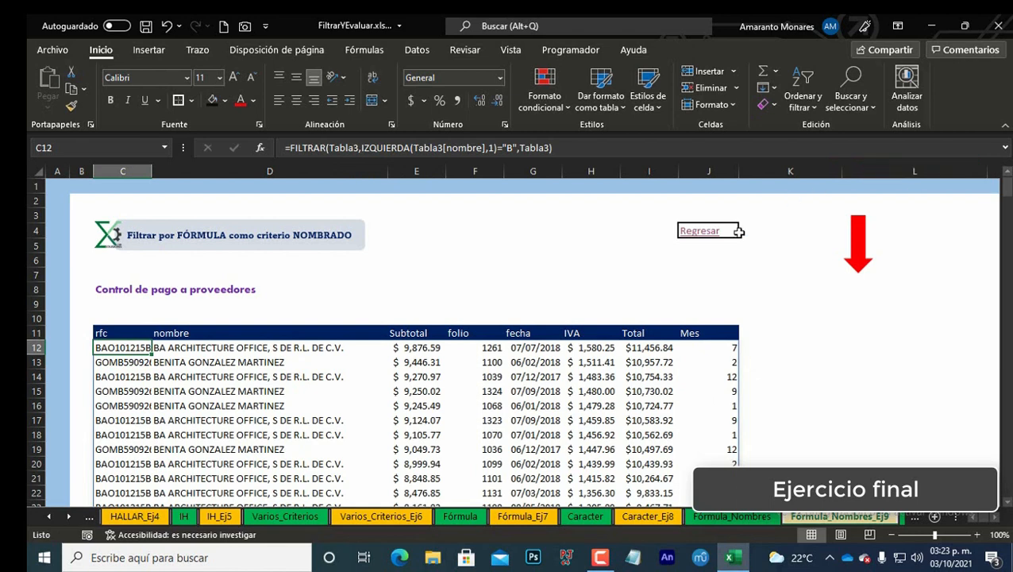
# Step: Change the FILTRAR formula's first-letter criterion to "C"
pyautogui.click(514, 148)
pyautogui.press('BackSpace')
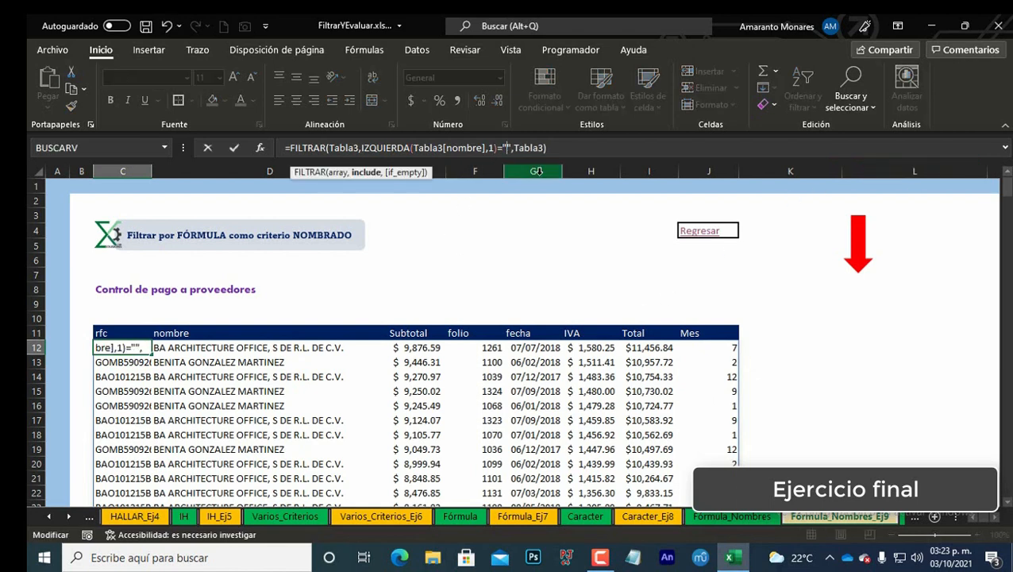
pyautogui.write('C')
pyautogui.hotkey('ctrl', 'Return')
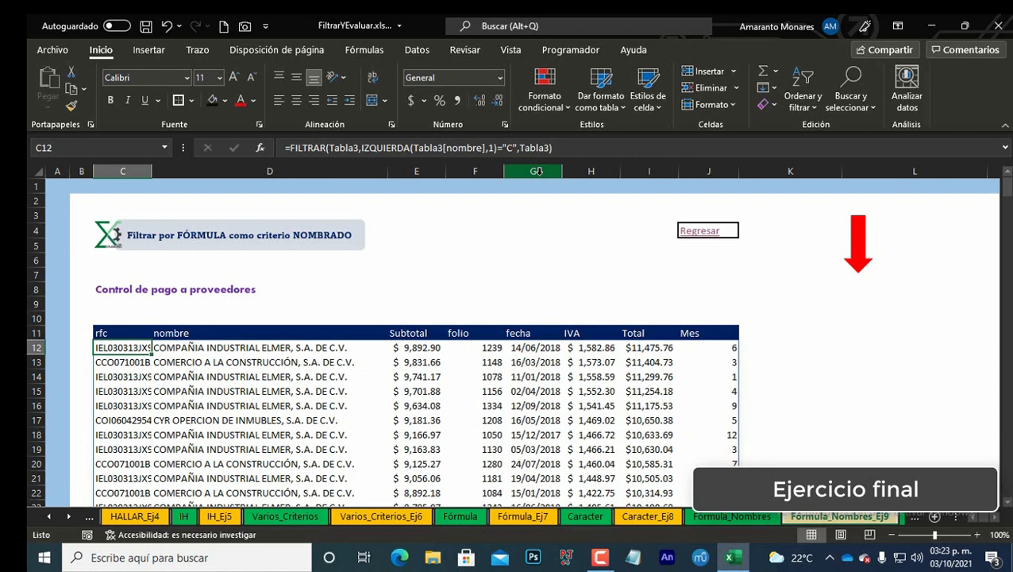
# Step: Examine the criterion part of the FILTRAR formula in the formula bar without changing it
pyautogui.click(386, 147)
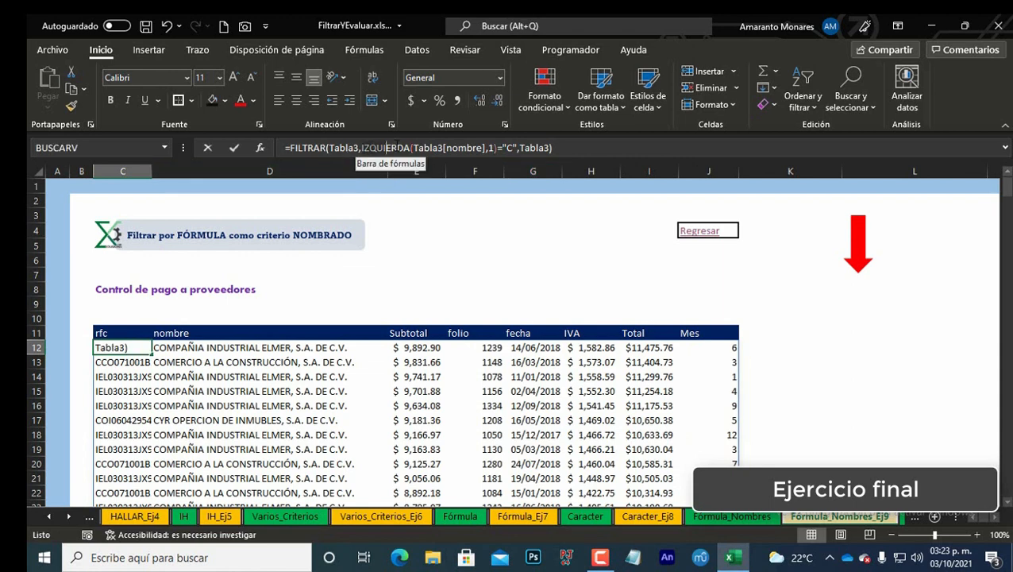
pyautogui.click(521, 147)
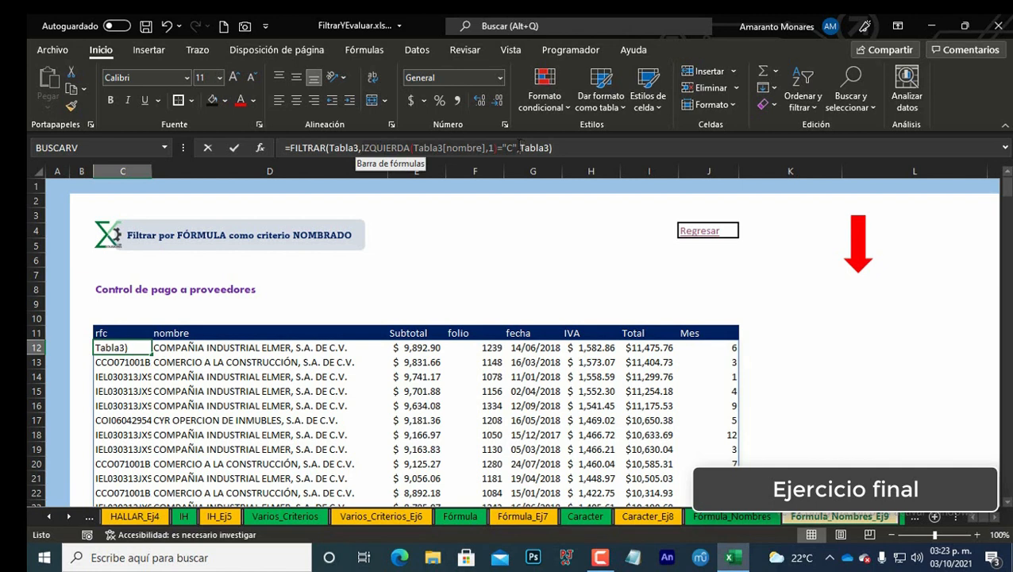
pyautogui.click(518, 147)
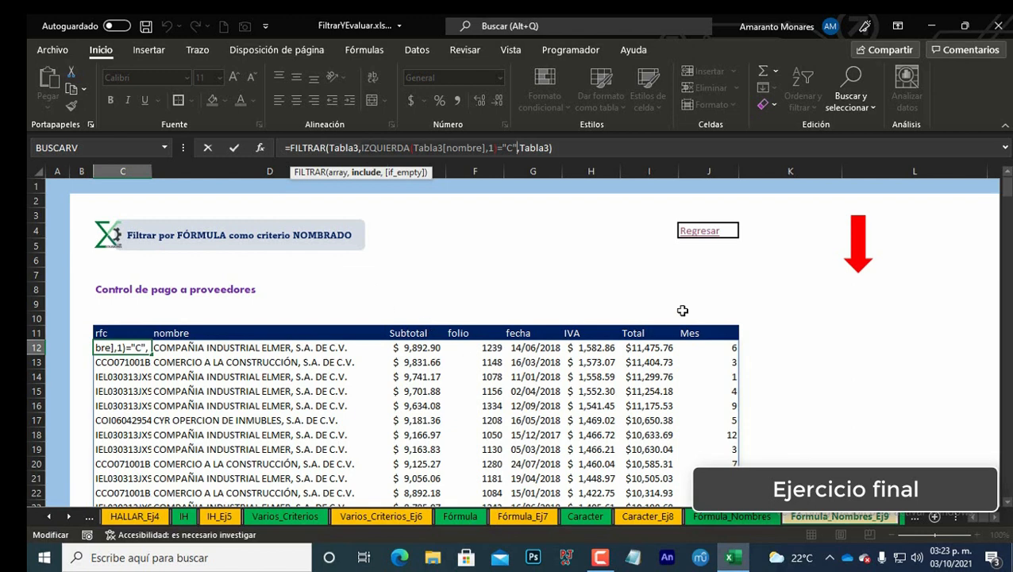
pyautogui.press('Escape')
pyautogui.press('F2')
pyautogui.press('Escape')
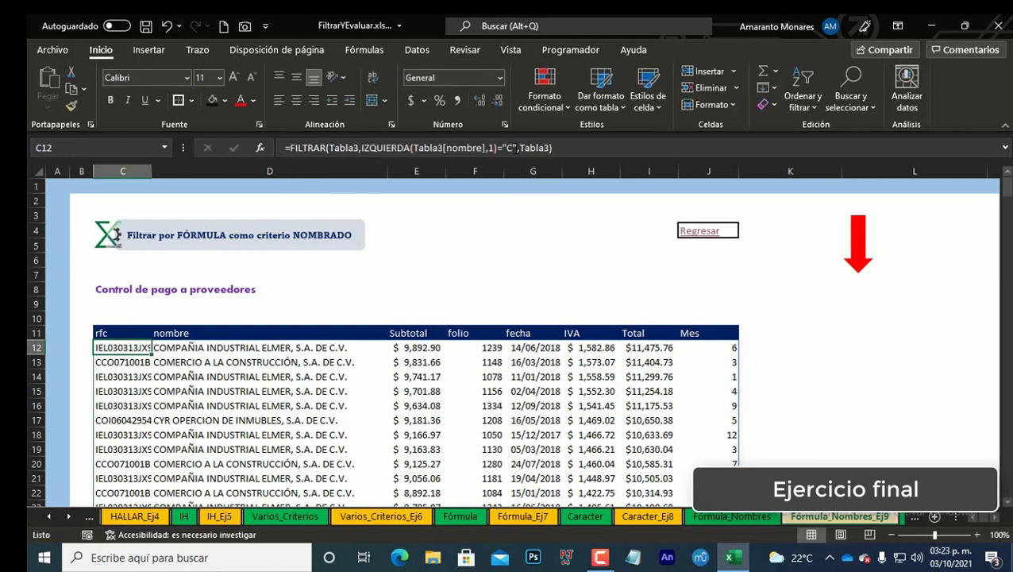
pyautogui.click(507, 147)
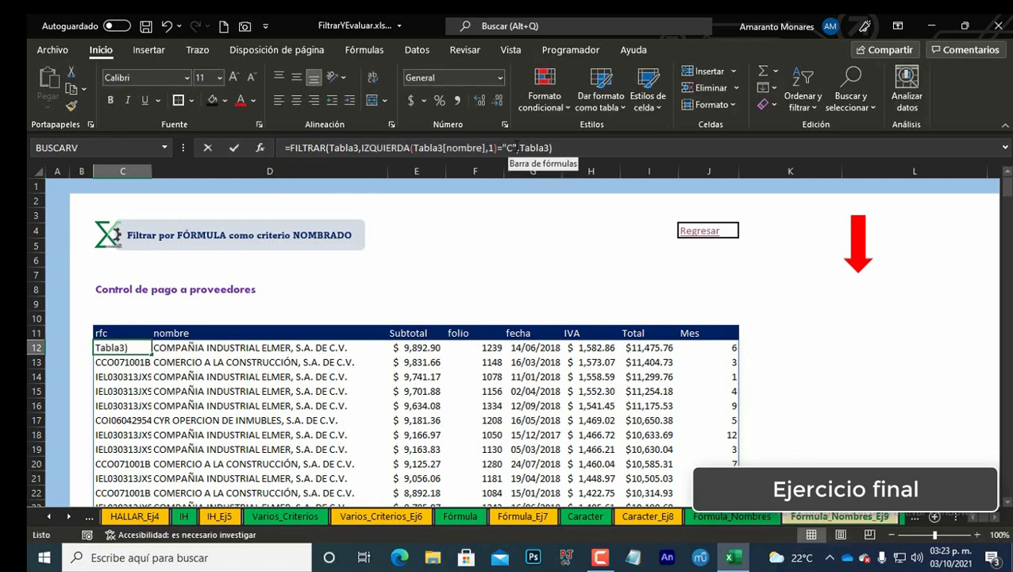
pyautogui.click(504, 148)
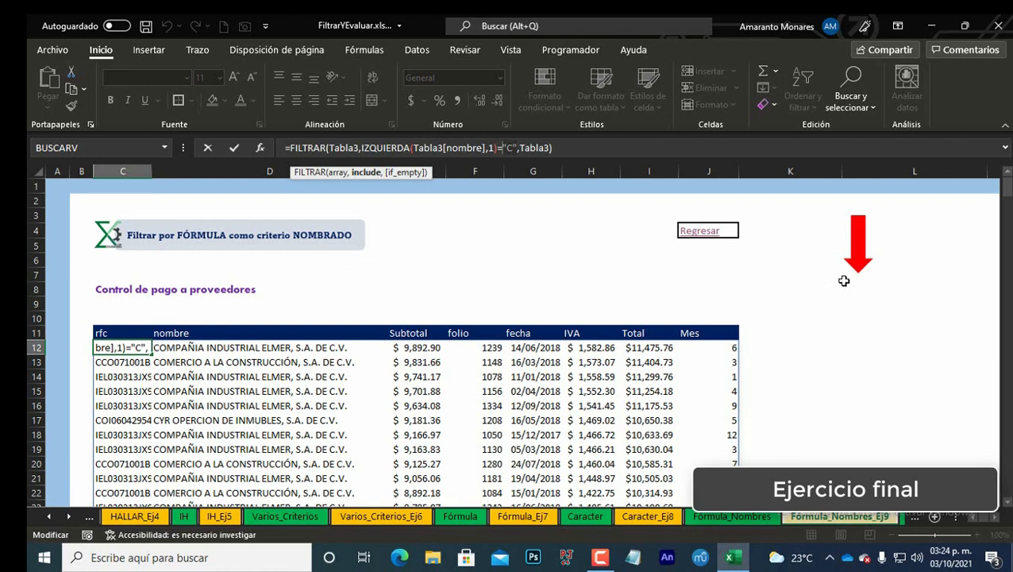
pyautogui.press('Escape')
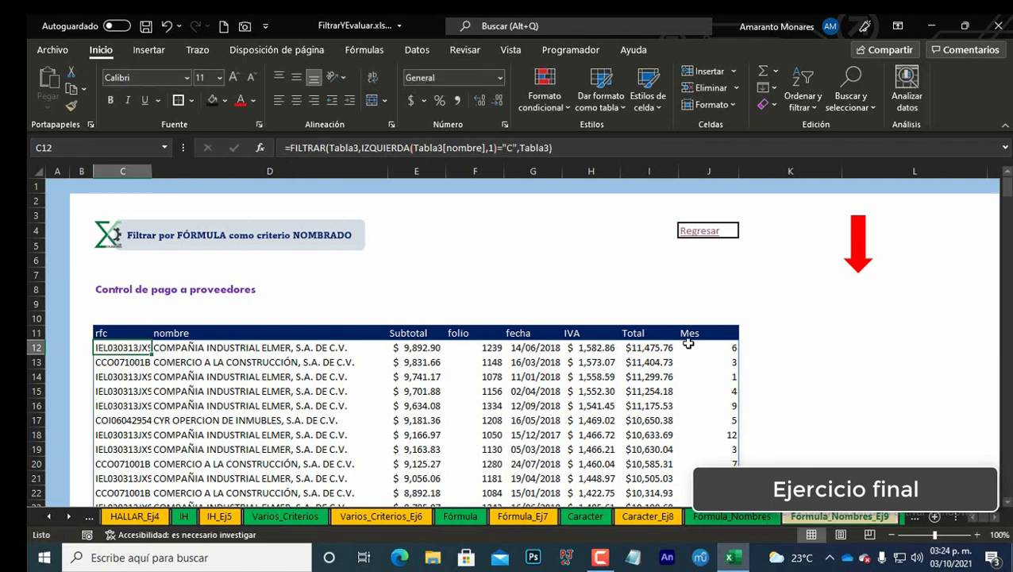
# Step: Open data validation for cell L8 and choose Lista as the allowed type
pyautogui.click(865, 295)
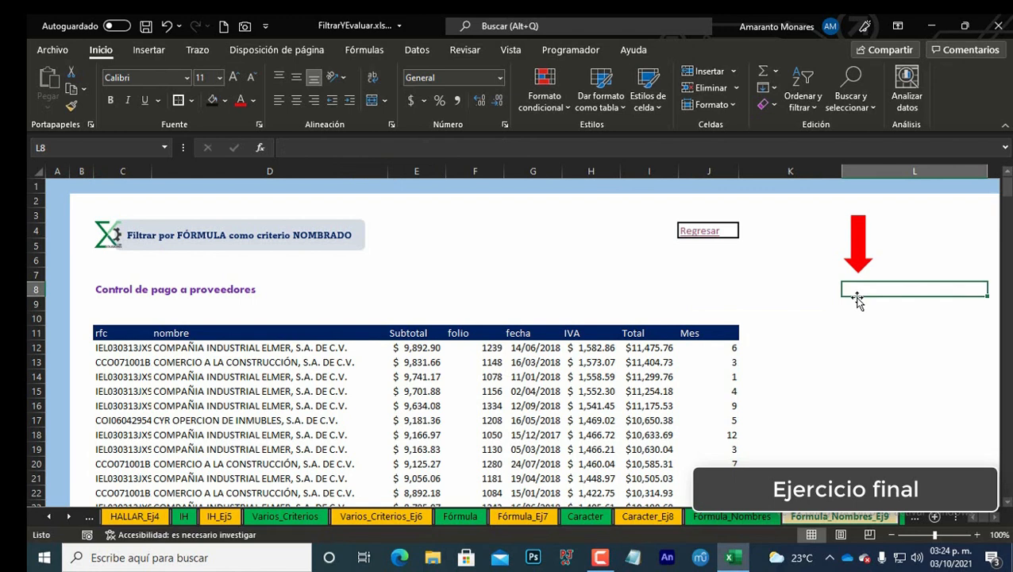
pyautogui.click(419, 53)
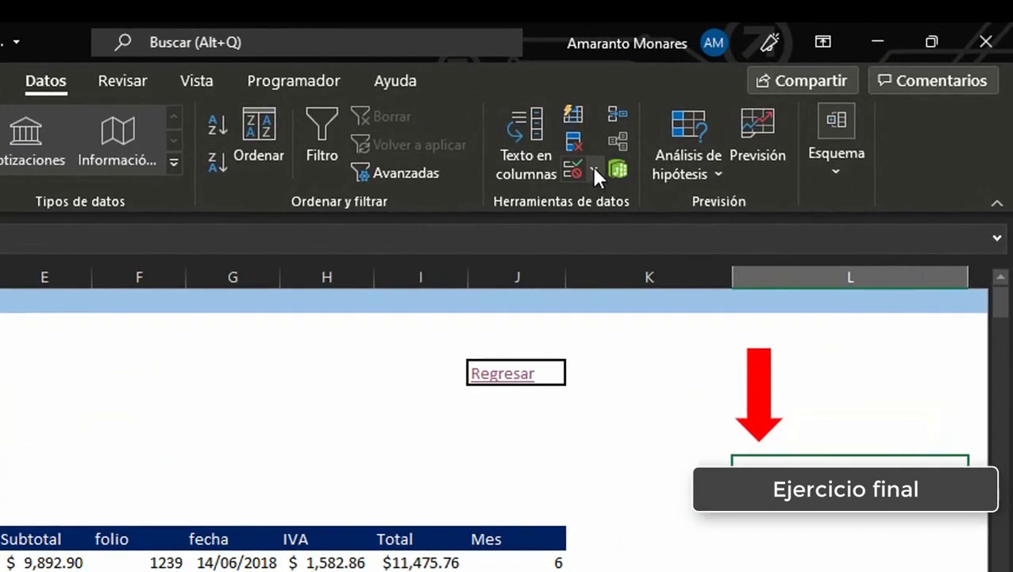
pyautogui.click(664, 140)
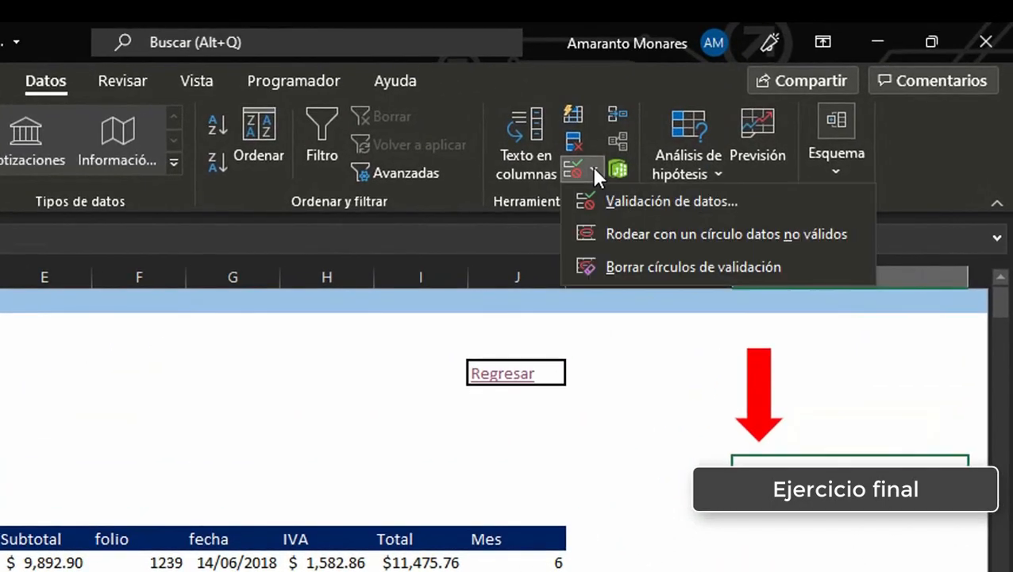
pyautogui.click(615, 204)
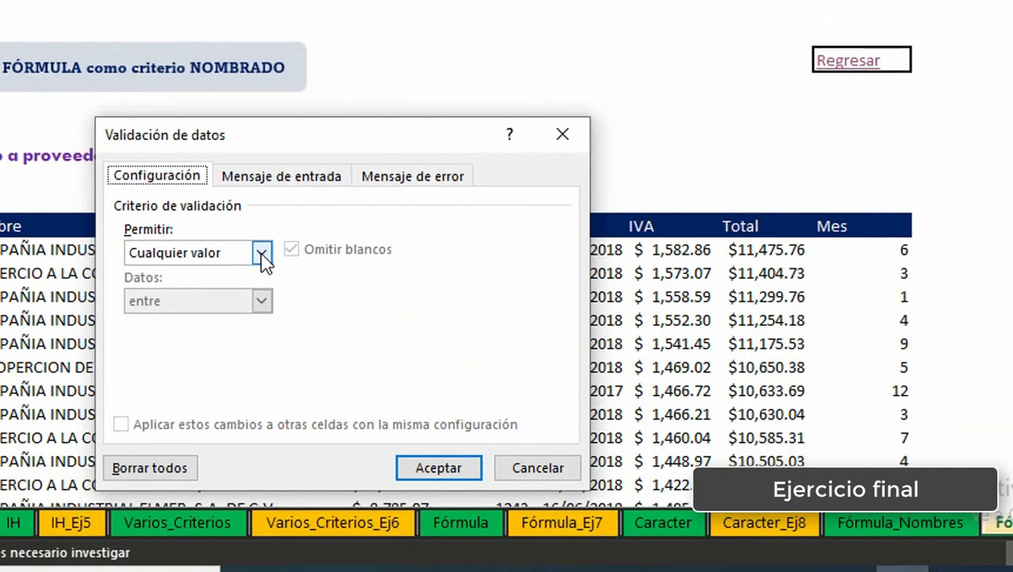
pyautogui.click(262, 252)
pyautogui.click(188, 321)
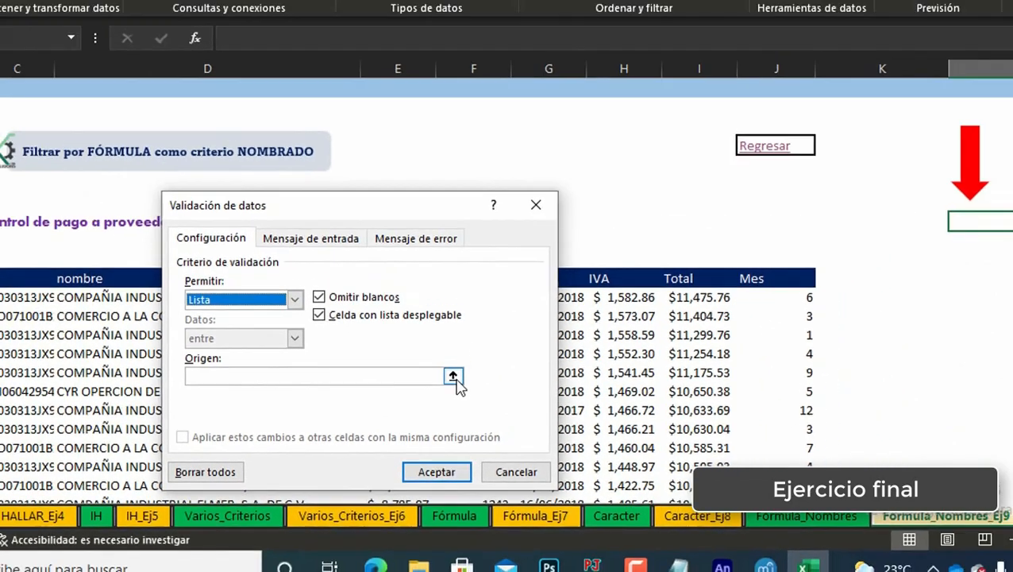
pyautogui.click(459, 348)
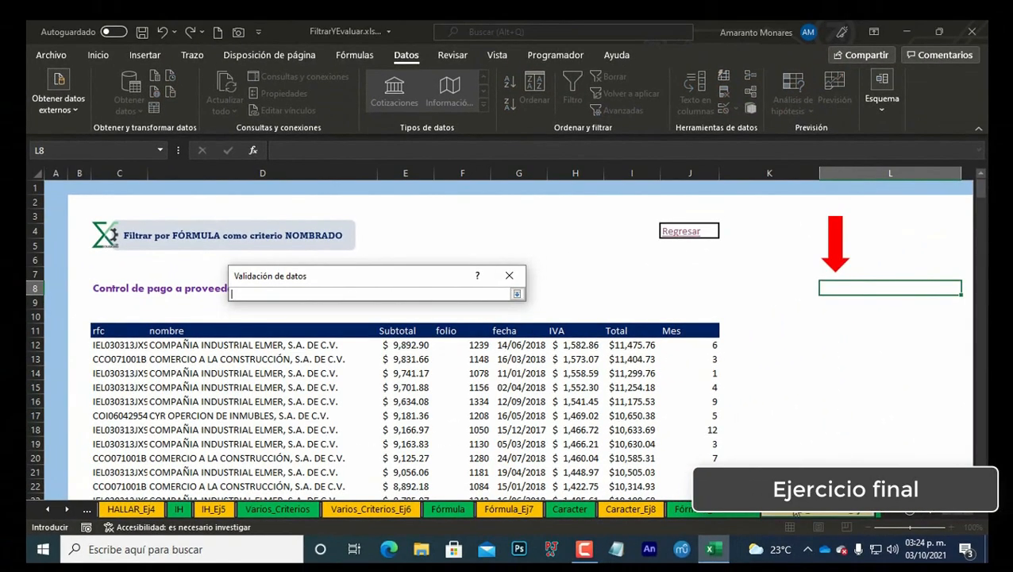
# Step: Set the list source to the letters on the Caracter sheet, =Caracter!$D$12:$D$37, and accept the validation
pyautogui.hotkey('ctrl', 'pageup')
pyautogui.hotkey('ctrl', 'pageup')
pyautogui.hotkey('ctrl', 'pageup')
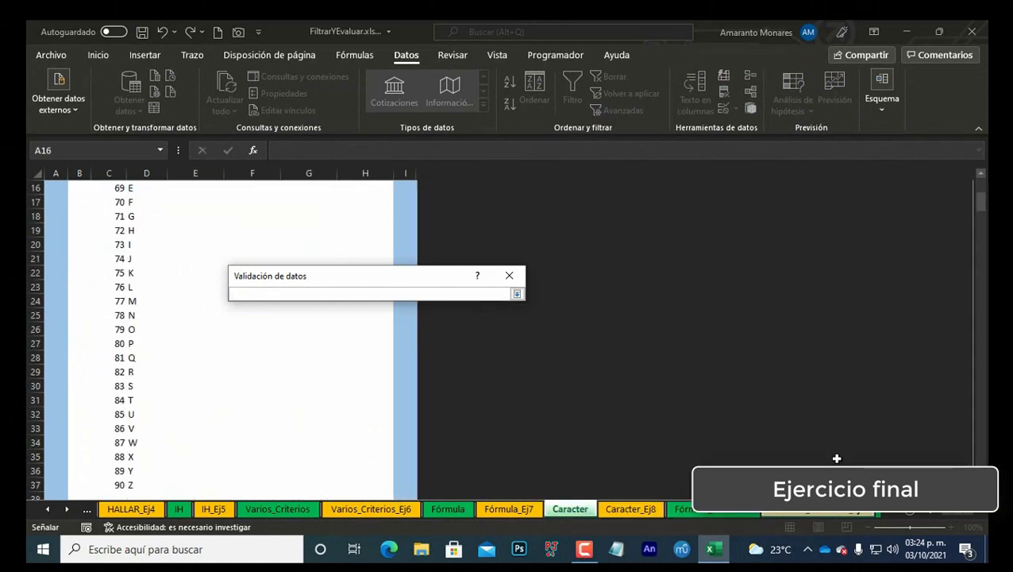
pyautogui.scroll(5, 266, 443)
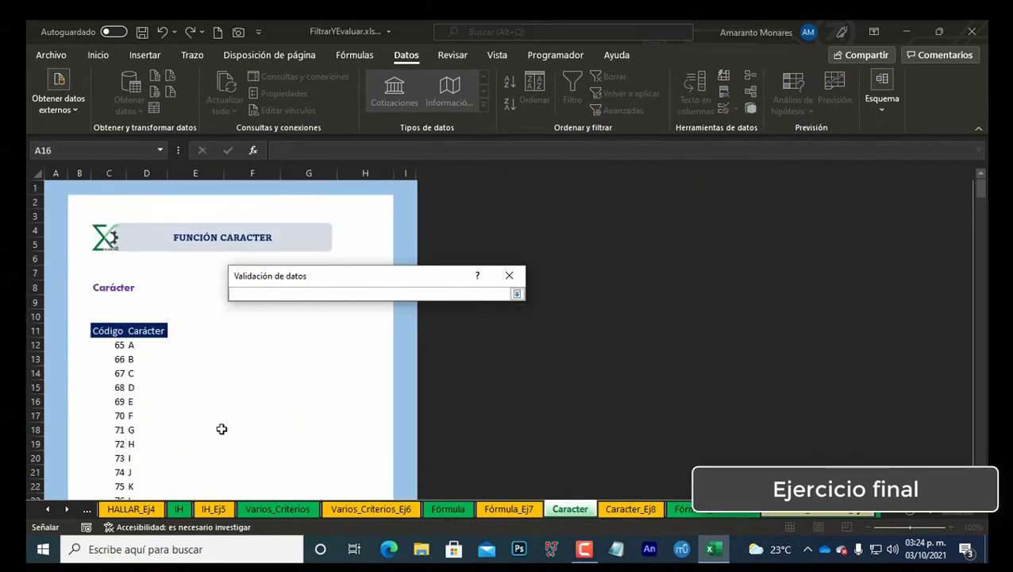
pyautogui.click(136, 346)
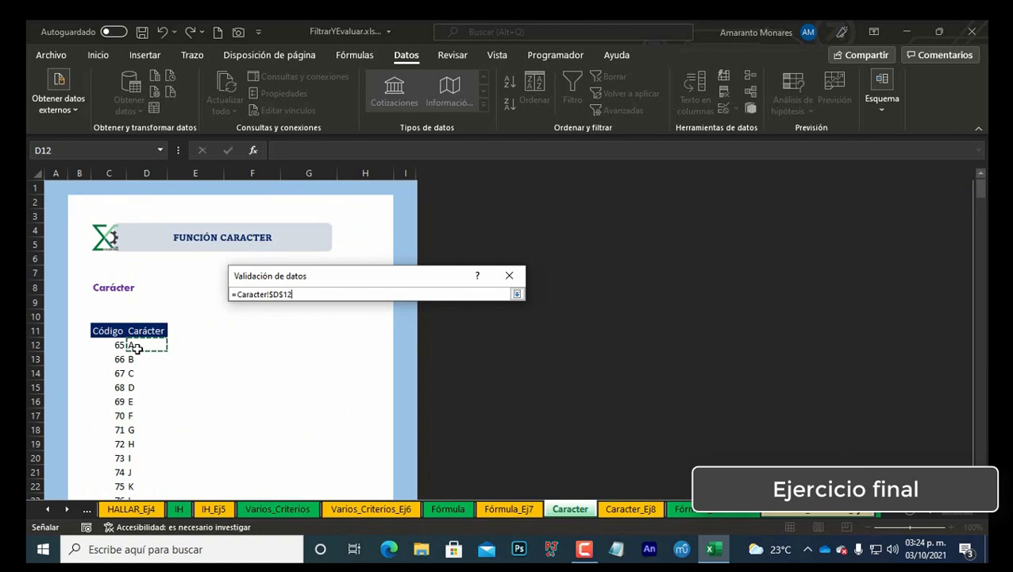
pyautogui.hotkey('ctrl', 'shift', 'Down')
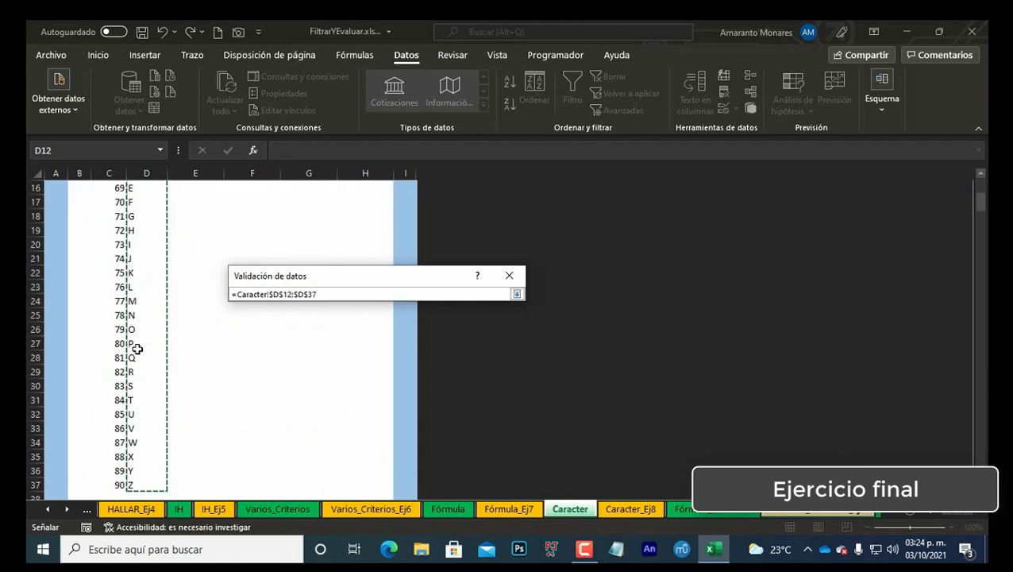
pyautogui.press('Return')
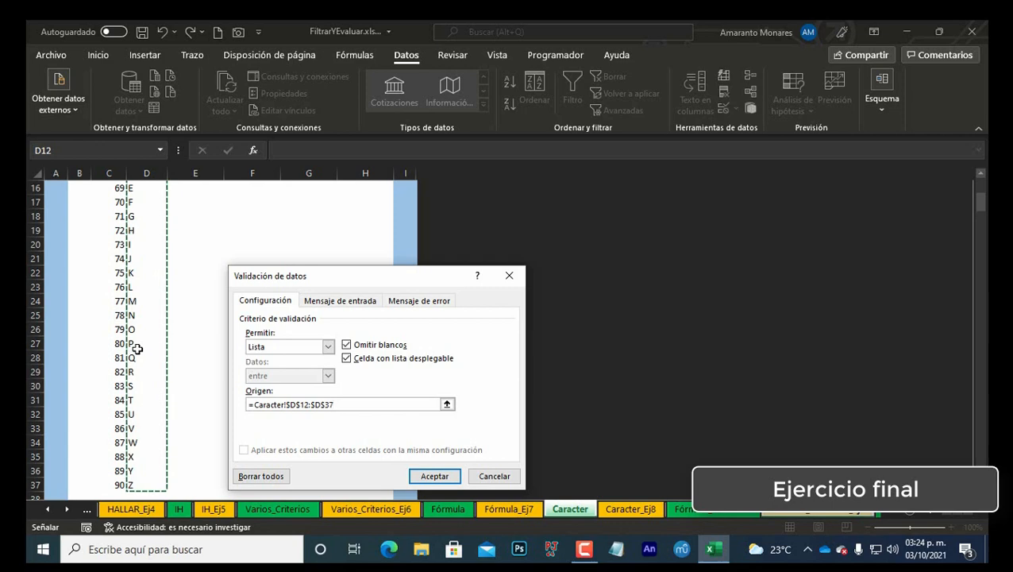
pyautogui.click(435, 476)
# Step: Pick the letter A from the new dropdown list in cell L8
pyautogui.hotkey('alt', 'Down')
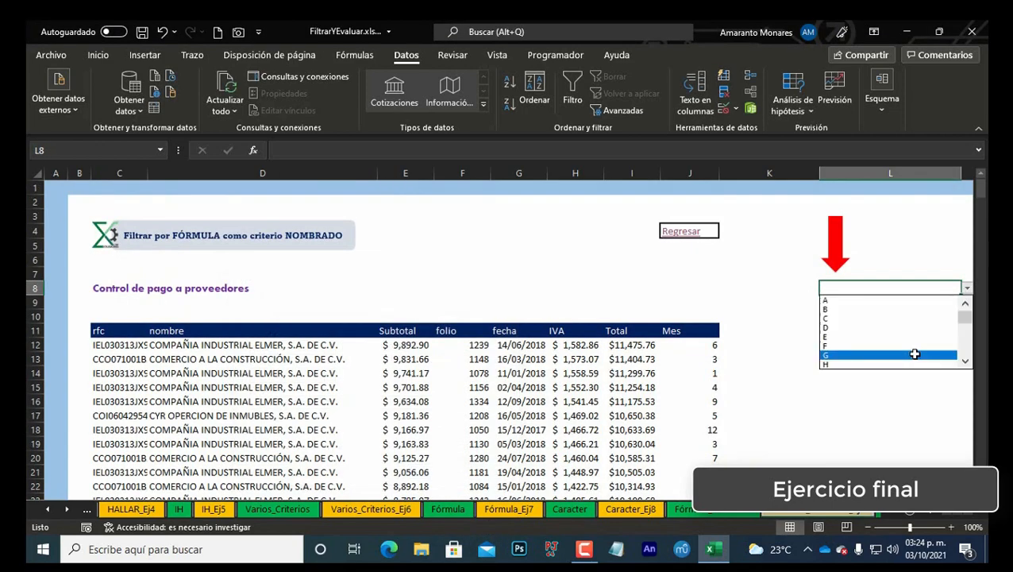
pyautogui.press('Up')
pyautogui.press('Return')
pyautogui.hotkey('alt', 'Down')
pyautogui.press('Down')
pyautogui.press('Down')
pyautogui.press('Down')
pyautogui.press('Down')
pyautogui.press('Down')
pyautogui.press('Up')
pyautogui.press('Up')
pyautogui.press('Up')
pyautogui.press('Up')
pyautogui.press('Up')
pyautogui.press('Up')
pyautogui.press('Up')
pyautogui.press('Up')
pyautogui.press('Return')
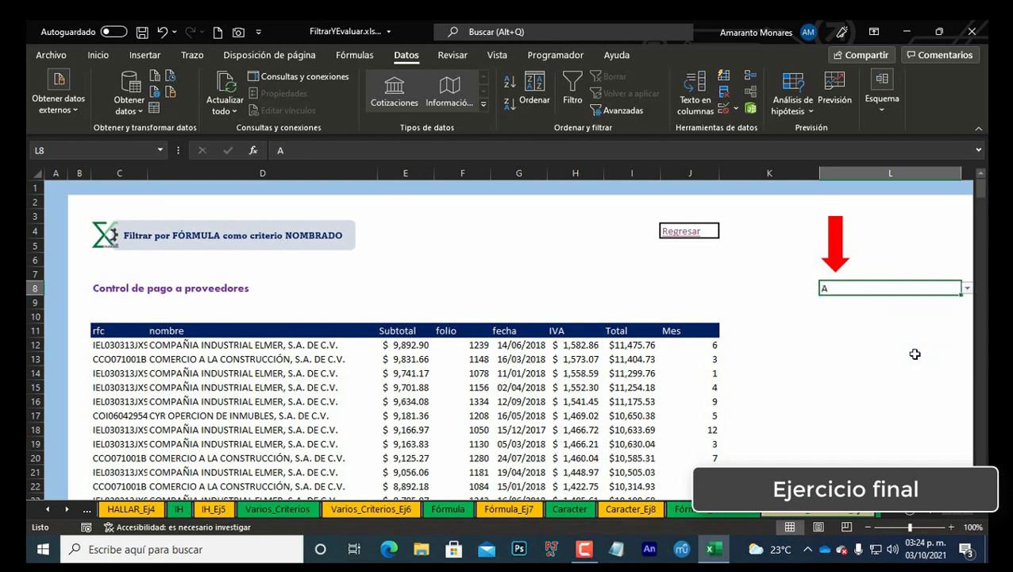
# Step: Replace the hard-coded "C" in the C12 FILTRAR criterion with a reference to cell L8
pyautogui.click(119, 344)
pyautogui.click(508, 145)
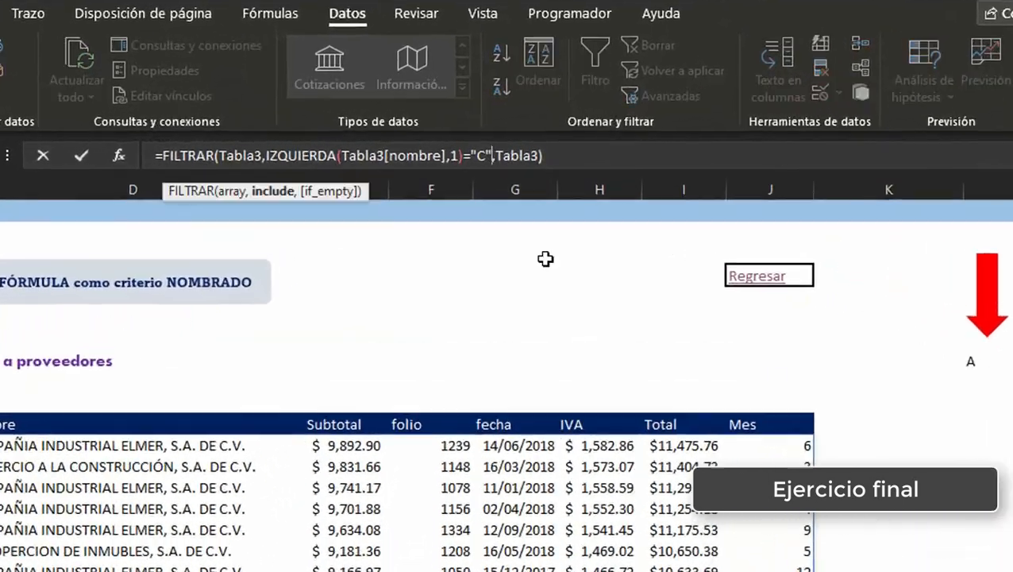
pyautogui.press('BackSpace')
pyautogui.press('BackSpace')
pyautogui.press('BackSpace')
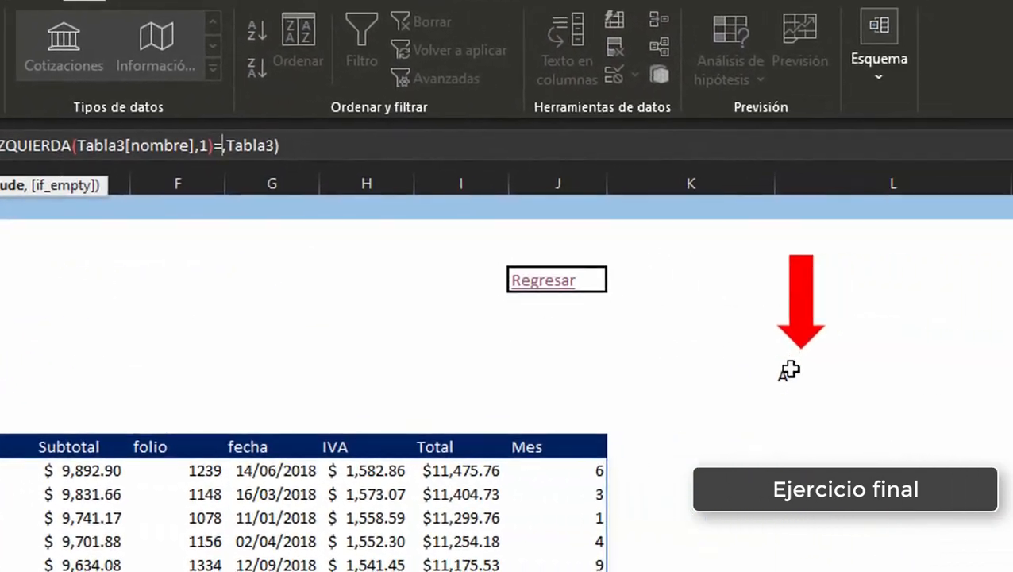
pyautogui.click(983, 381)
pyautogui.press('Return')
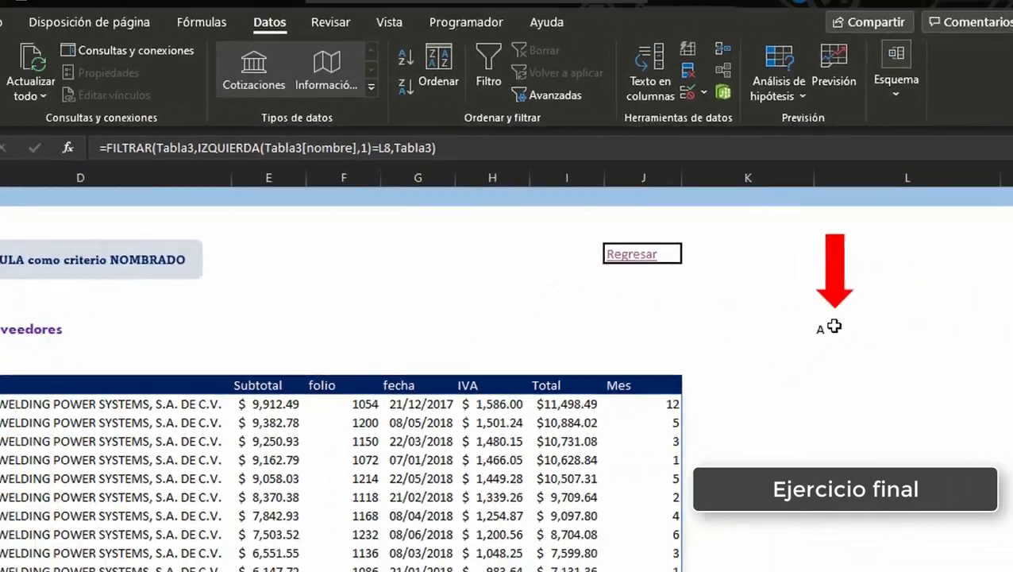
# Step: Test the filter by picking several letters in turn from the L8 dropdown, finishing with A
pyautogui.click(786, 370)
pyautogui.hotkey('alt', 'Down')
pyautogui.press('Down')
pyautogui.press('Return')
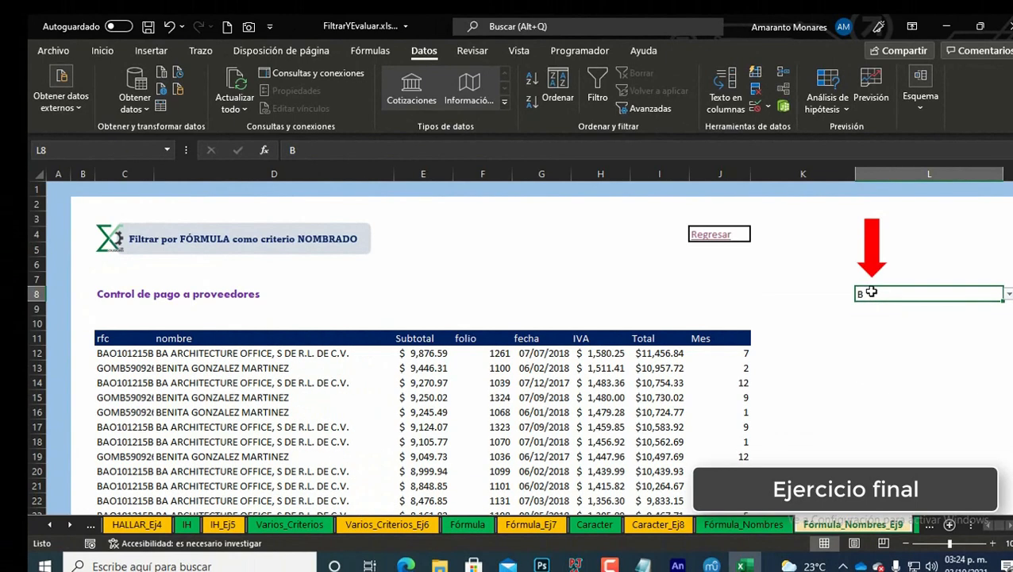
pyautogui.hotkey('alt', 'Down')
pyautogui.press('Down')
pyautogui.press('Return')
pyautogui.hotkey('alt', 'Down')
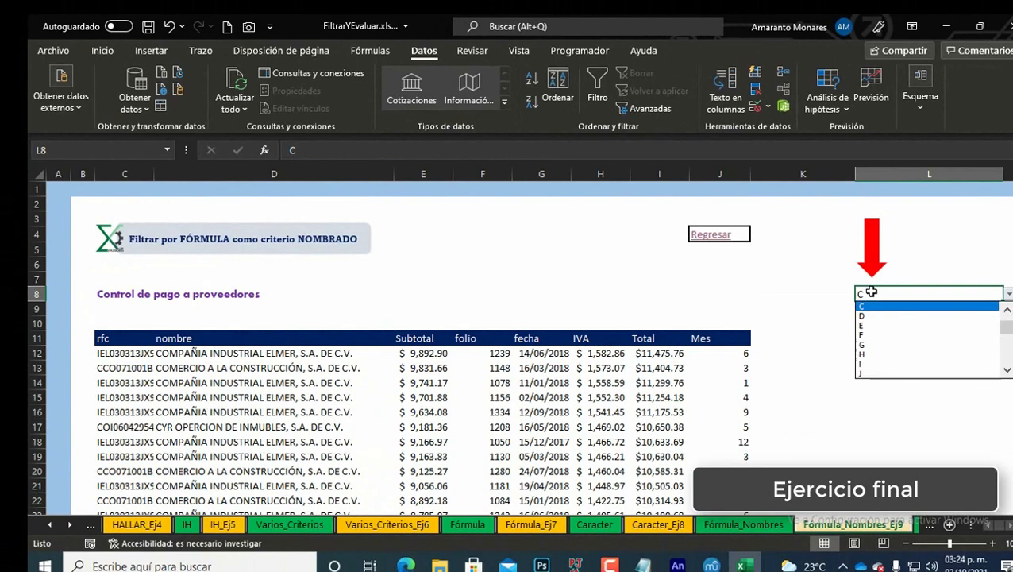
pyautogui.press('Down')
pyautogui.press('Return')
pyautogui.hotkey('alt', 'Down')
pyautogui.press('Down')
pyautogui.press('Down')
pyautogui.press('Return')
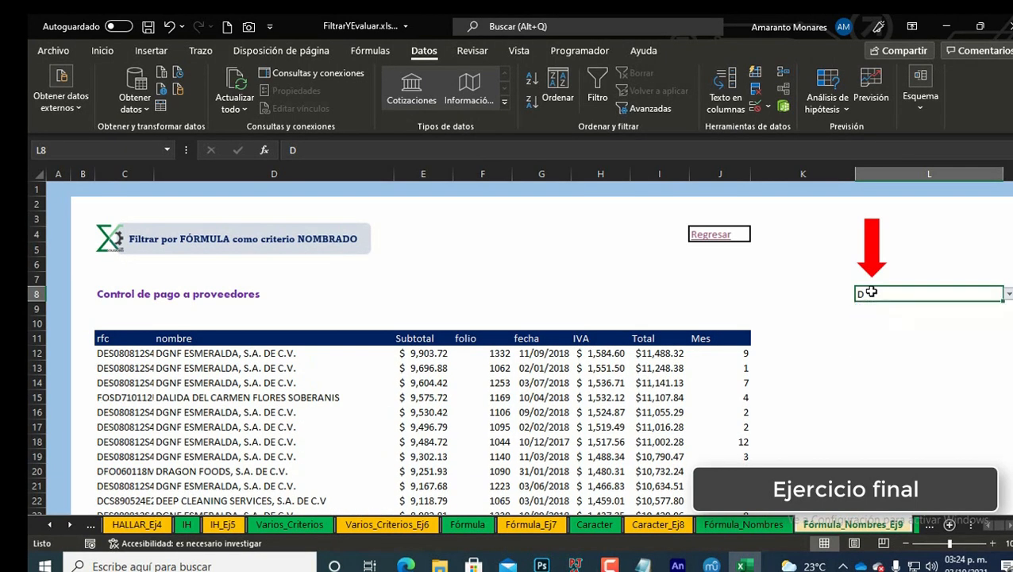
pyautogui.hotkey('alt', 'Down')
pyautogui.press('Down')
pyautogui.press('Down')
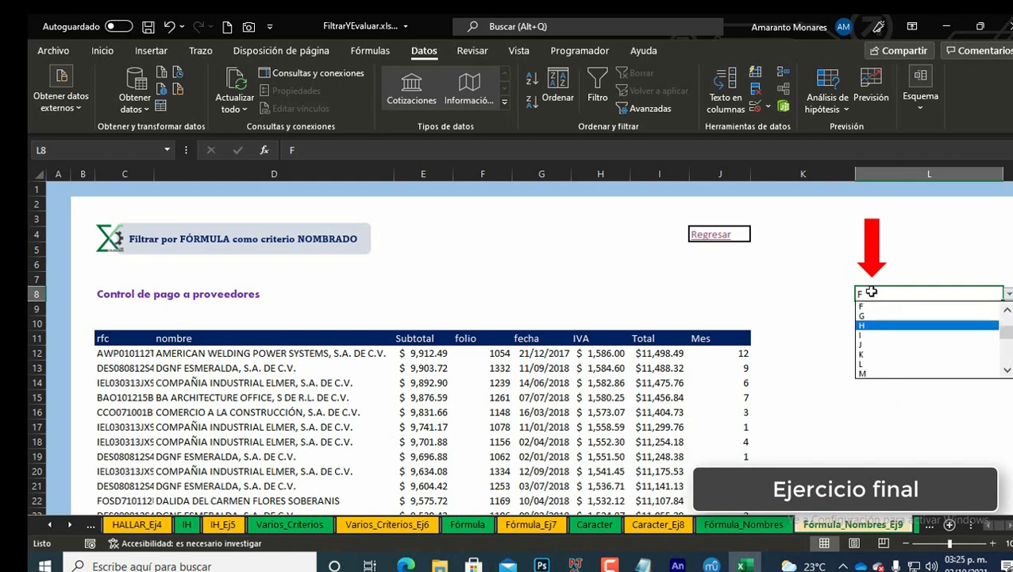
pyautogui.press('Return')
pyautogui.hotkey('alt', 'Down')
pyautogui.press('Down')
pyautogui.press('Down')
pyautogui.press('Down')
pyautogui.press('Return')
pyautogui.hotkey('alt', 'Down')
pyautogui.press('Down')
pyautogui.press('Down')
pyautogui.press('Down')
pyautogui.press('Down')
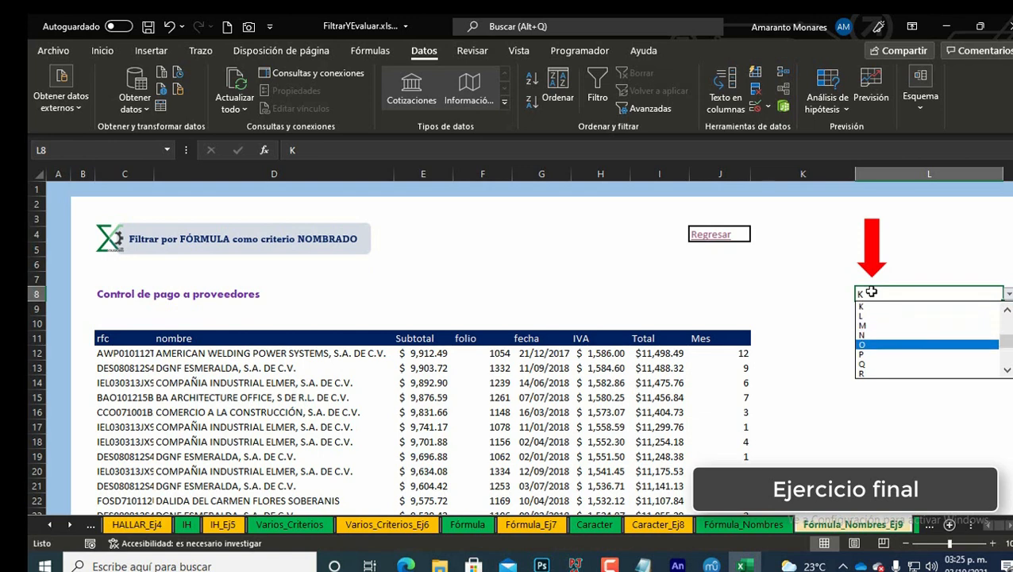
pyautogui.press('Return')
pyautogui.hotkey('alt', 'Down')
pyautogui.press('Home')
pyautogui.press('Return')
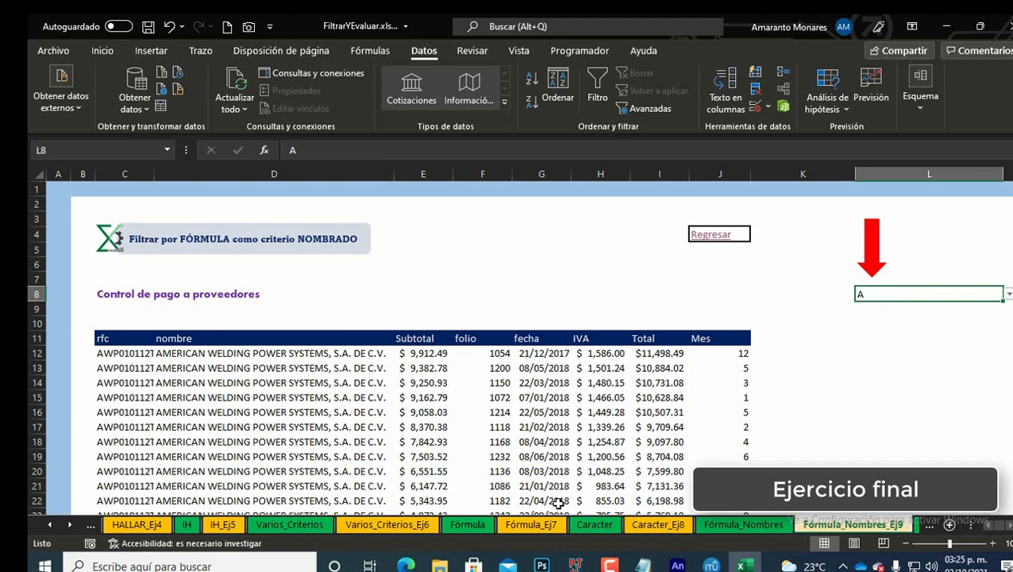
# Step: Make the L8 reference absolute in the C12 formula and copy the criterion IZQUIERDA(Tabla3[nombre],1)=$L$8, leaving the cell unchanged
pyautogui.press('Down')
pyautogui.press('Down')
pyautogui.press('Down')
pyautogui.press('Down')
pyautogui.press('Left')
pyautogui.press('Left')
pyautogui.press('Left')
pyautogui.press('Left')
pyautogui.press('Left')
pyautogui.press('Left')
pyautogui.press('Left')
pyautogui.press('Left')
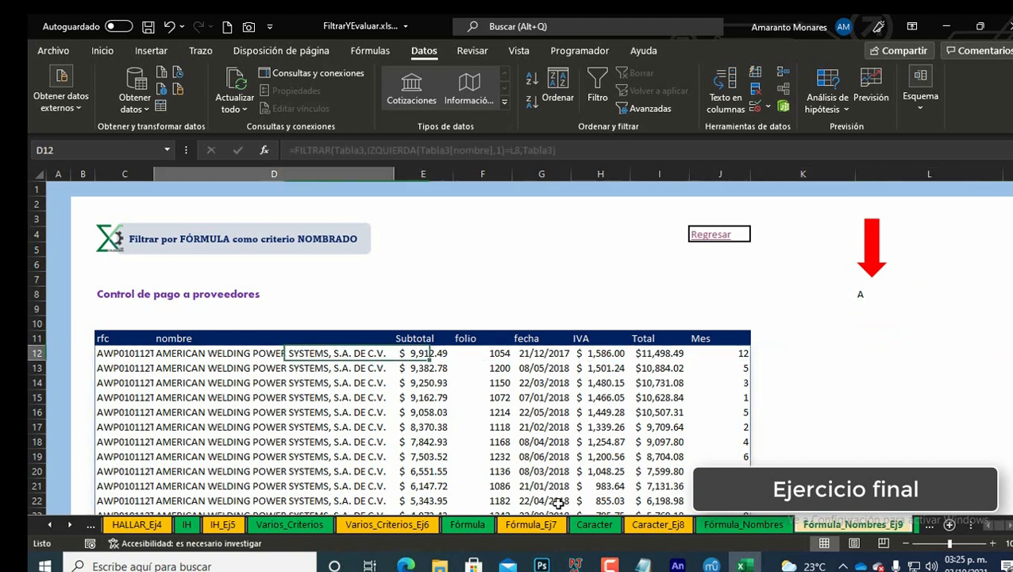
pyautogui.press('Left')
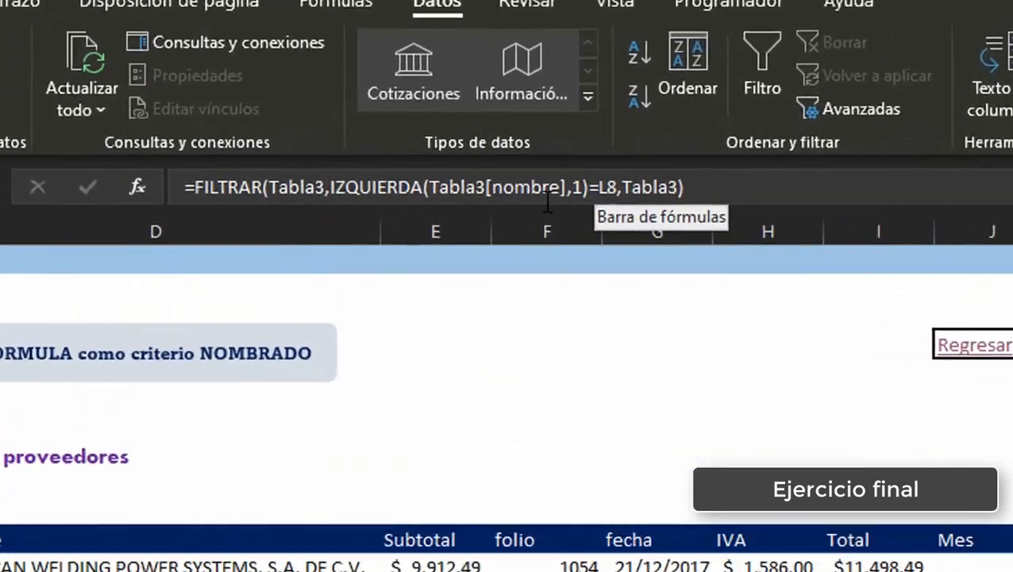
pyautogui.click(601, 186)
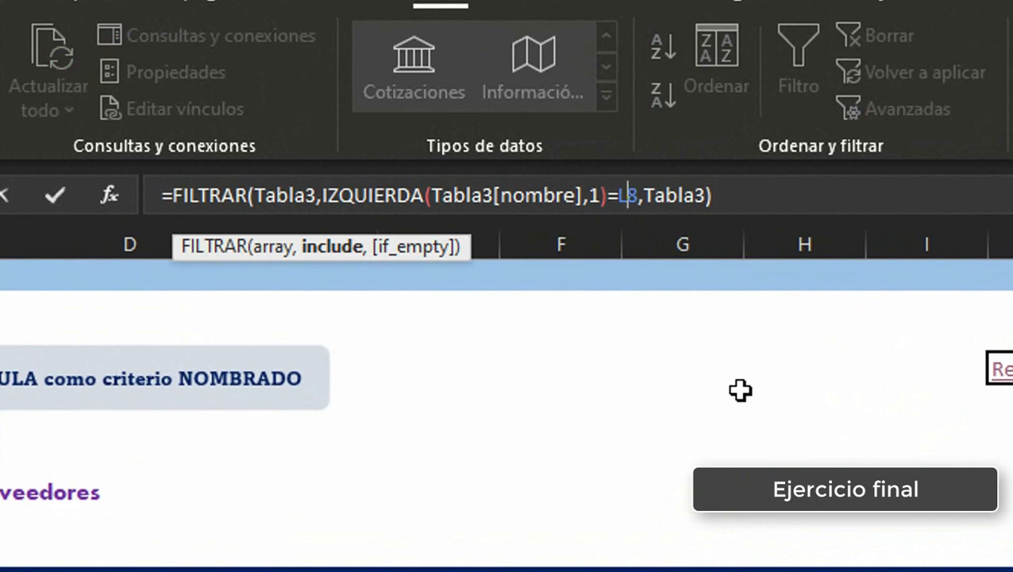
pyautogui.press('F4')
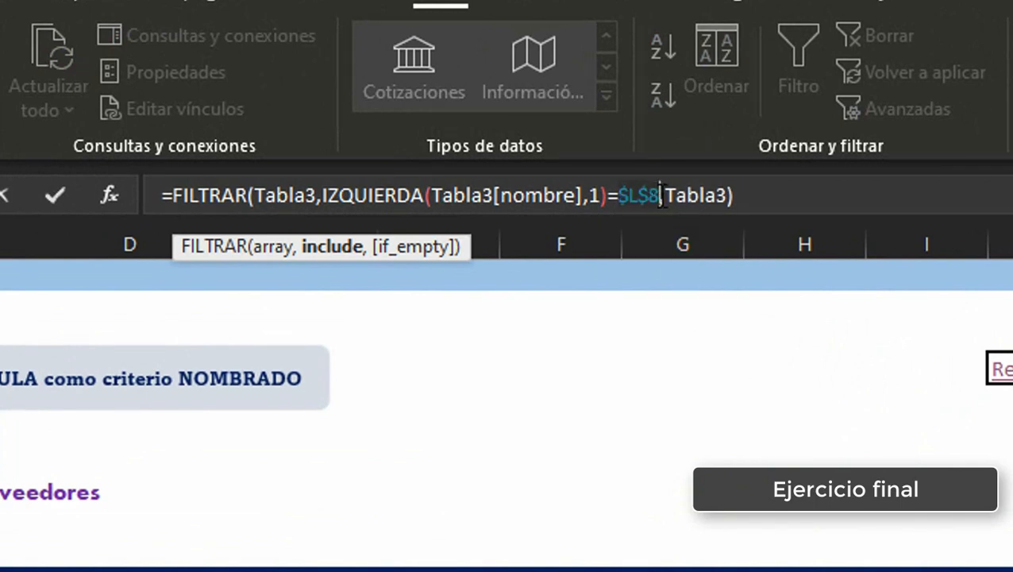
pyautogui.moveTo(660, 195); pyautogui.dragTo(604, 196)
pyautogui.click(355, 195)
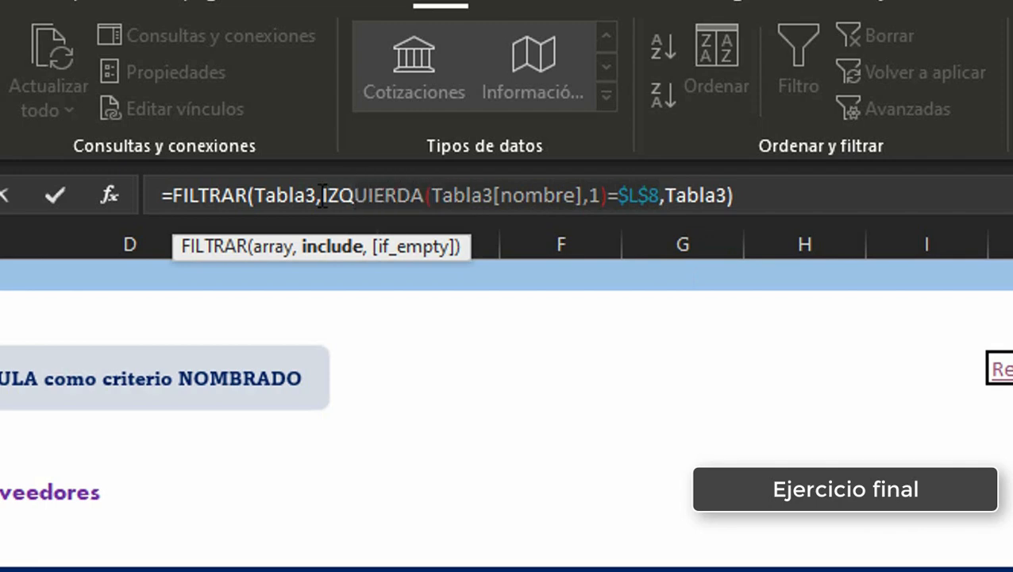
pyautogui.moveTo(323, 194); pyautogui.dragTo(616, 193)
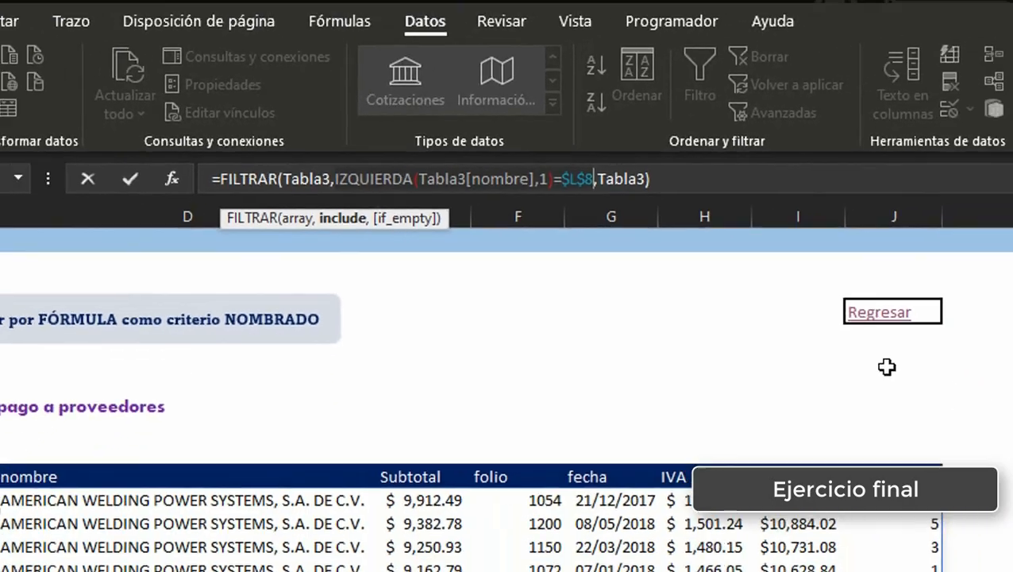
pyautogui.press('Escape')
# Step: Define a new workbook name INICIAL_1 that refers to the pasted criterion =IZQUIERDA(Tabla3[nombre],1)=$L$8
pyautogui.hotkey('ctrl', 'F3')
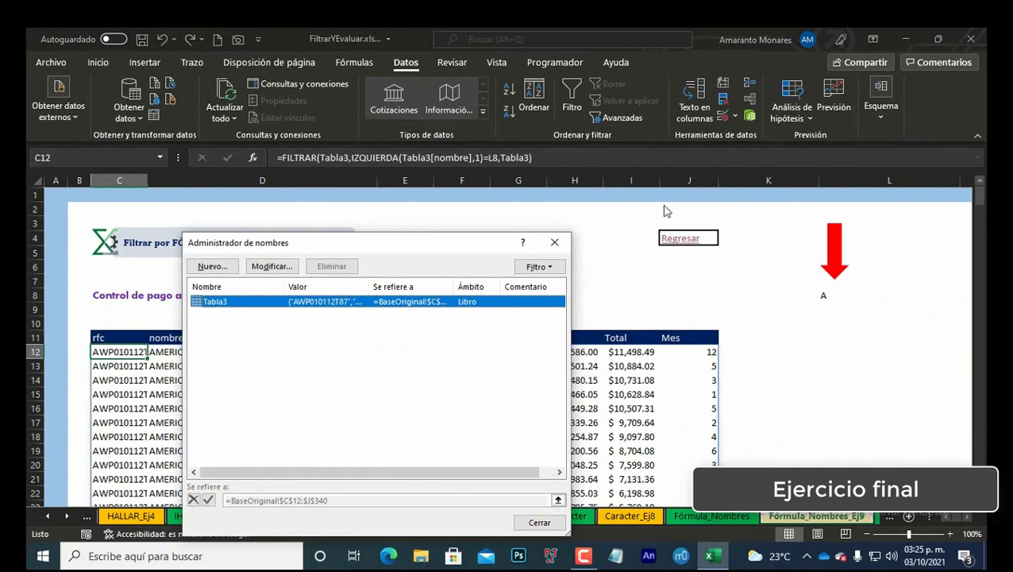
pyautogui.click(554, 242)
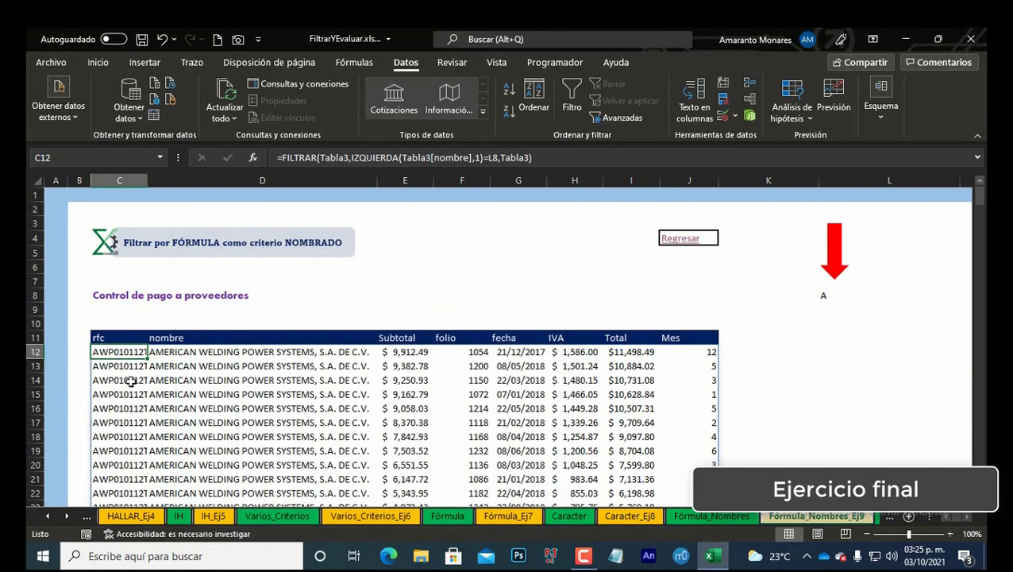
pyautogui.hotkey('ctrl', 'F3')
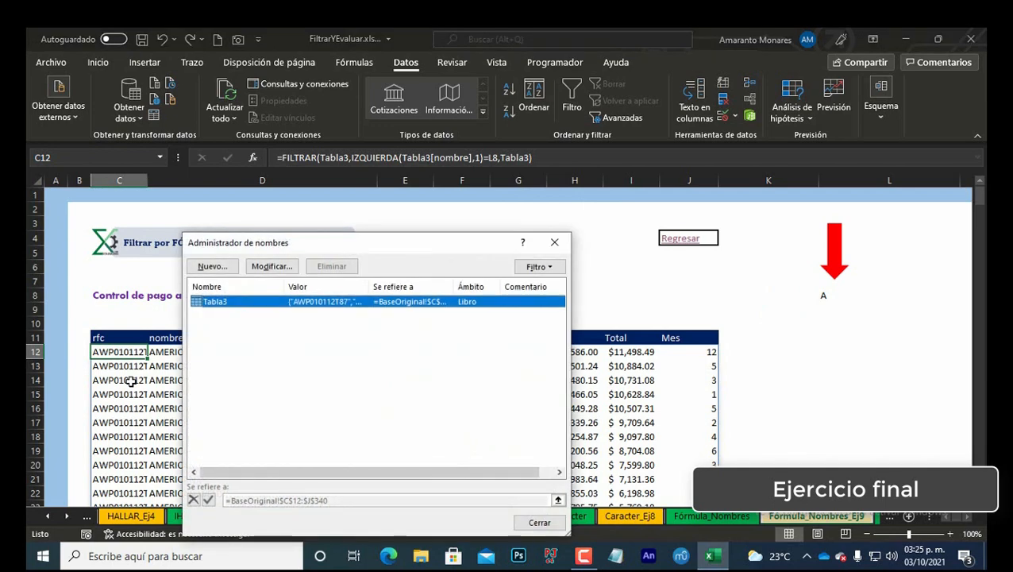
pyautogui.hotkey('alt', 'n')
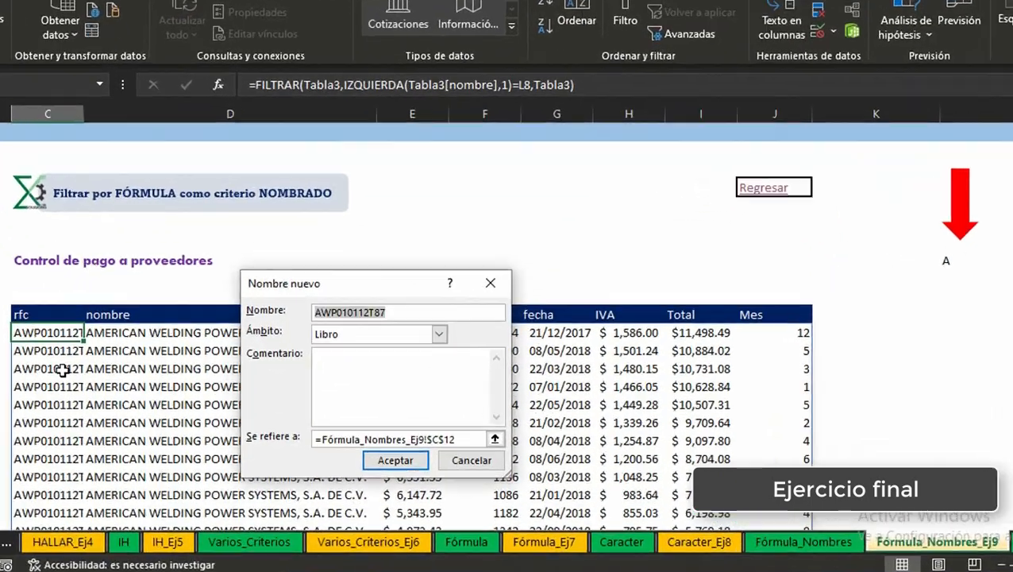
pyautogui.write('INI')
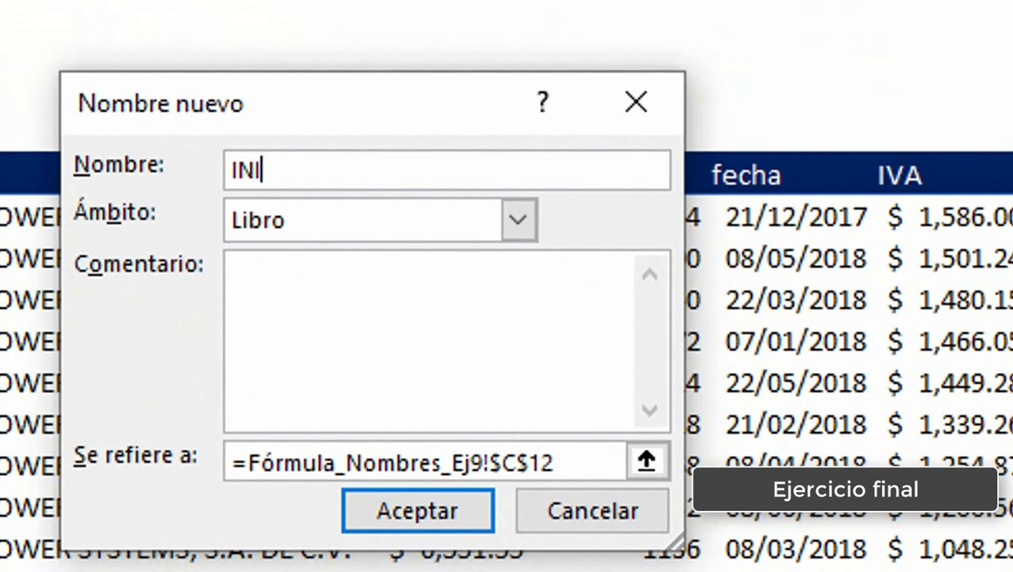
pyautogui.write('CIAL_')
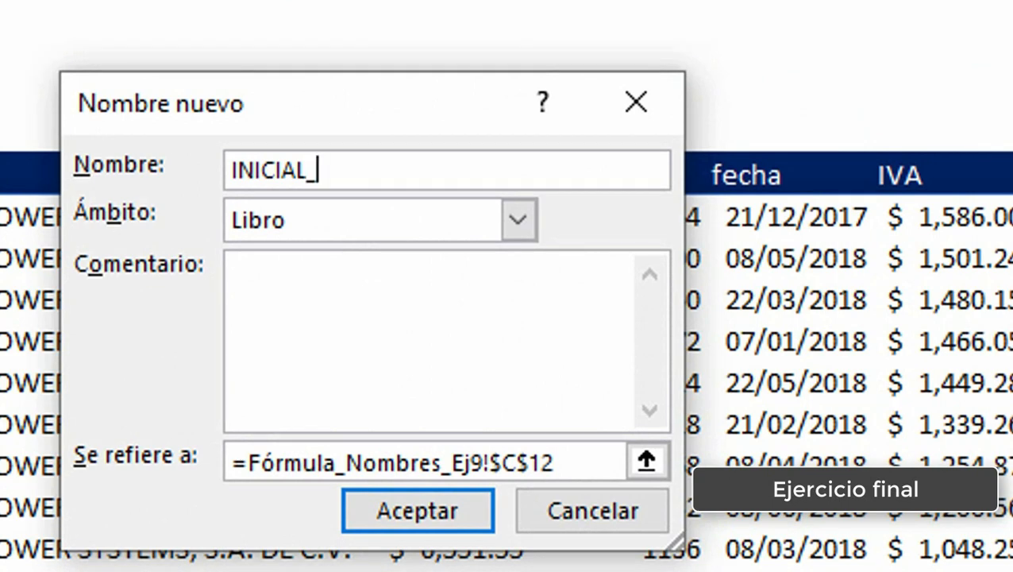
pyautogui.write('1')
pyautogui.click(602, 463)
pyautogui.hotkey('shift', 'Home')
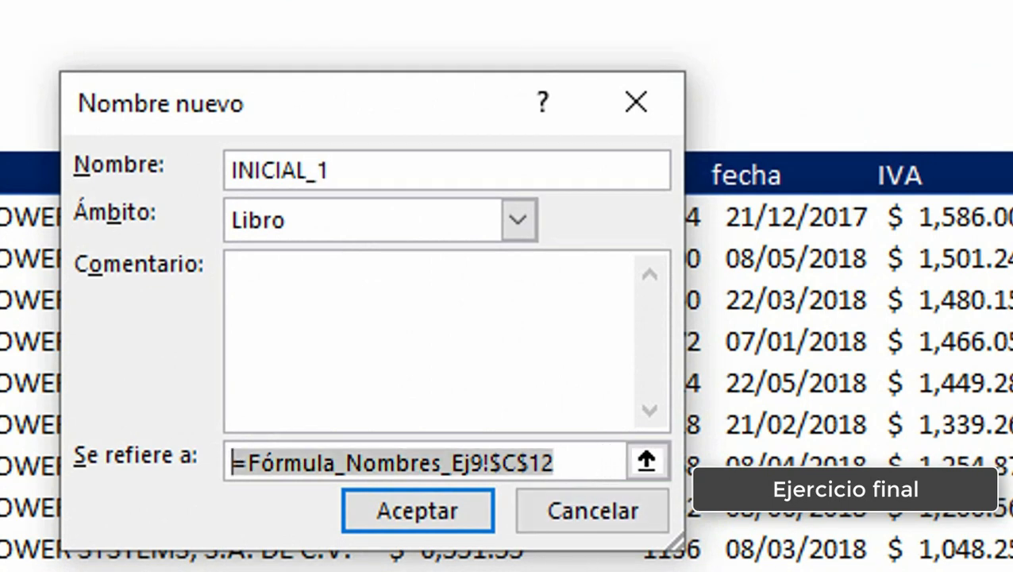
pyautogui.write('=')
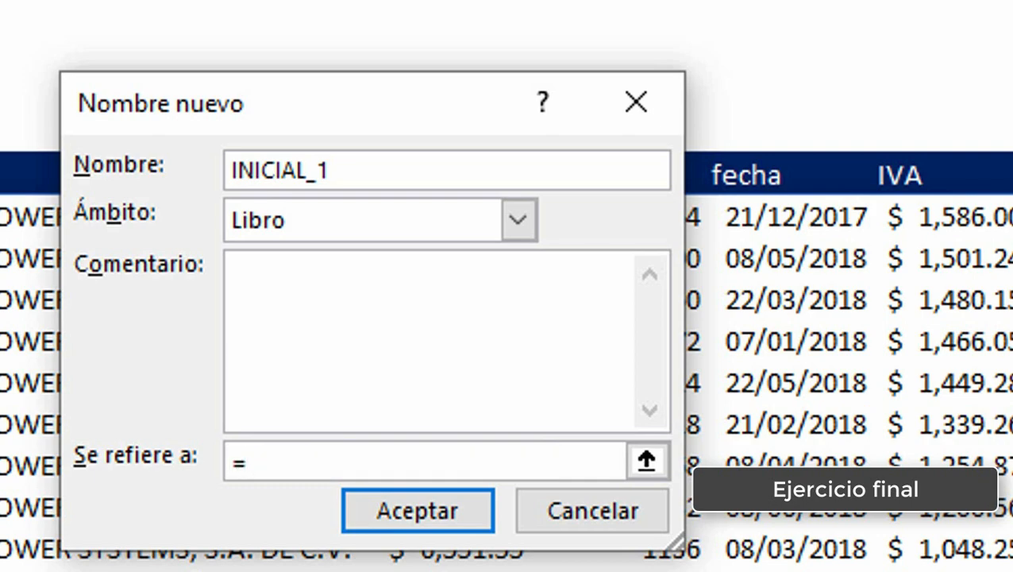
pyautogui.hotkey('ctrl', 'v')
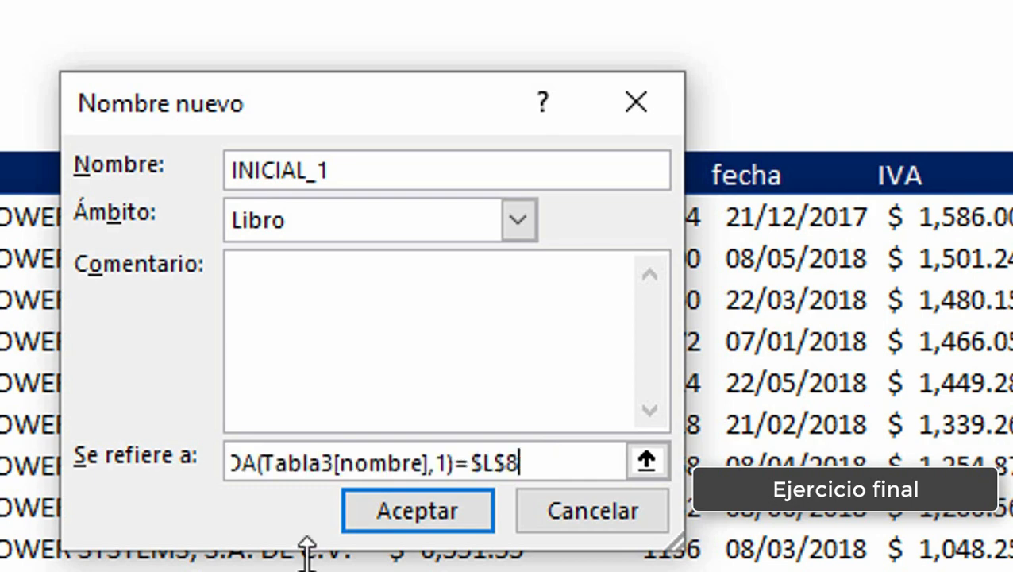
pyautogui.click(412, 513)
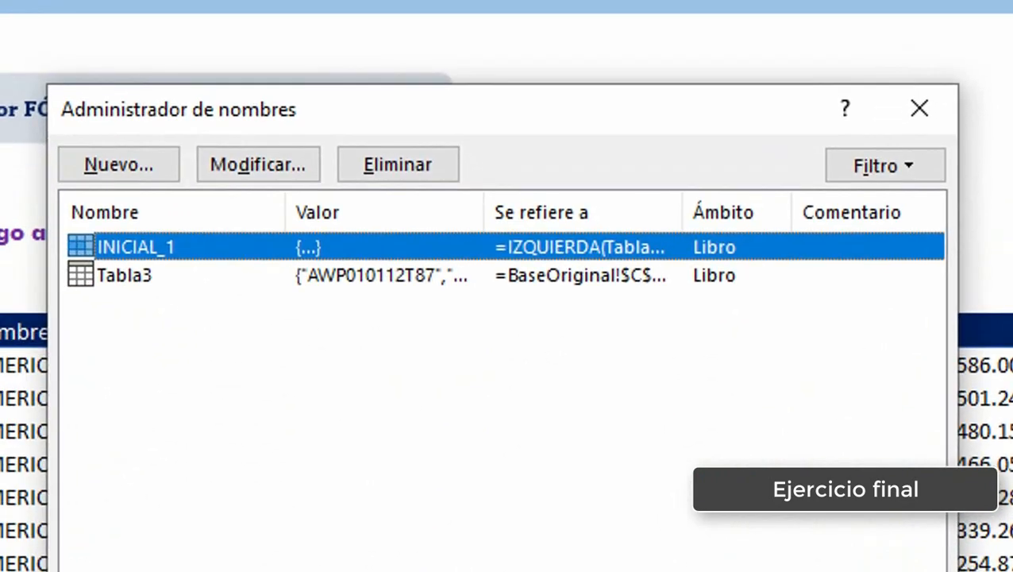
pyautogui.click(531, 521)
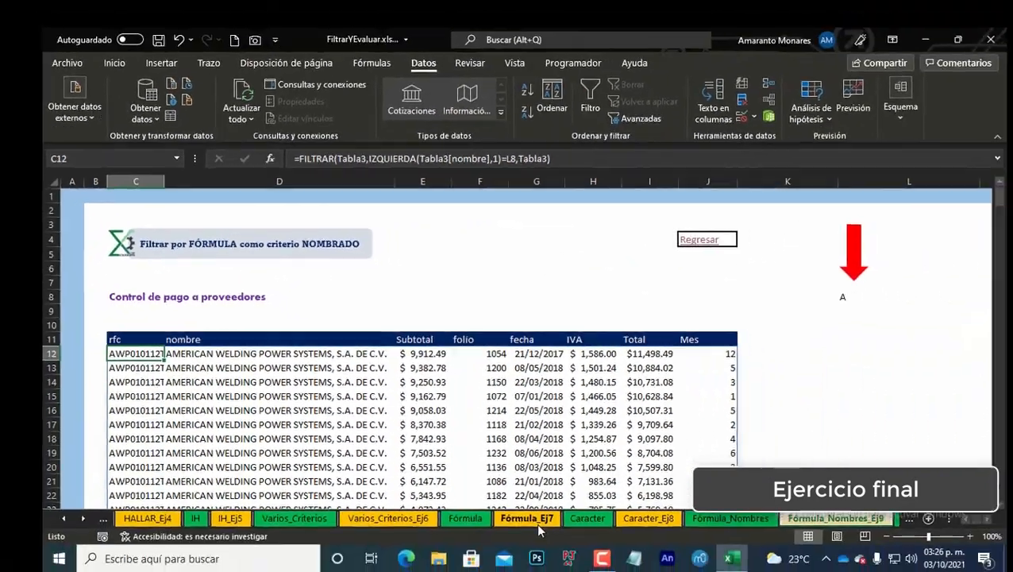
# Step: Replace the criterion in the C12 FILTRAR formula with the name INICIAL_1, giving =FILTRAR(Tabla3,INICIAL_1,Tabla3)
pyautogui.press('F2')
pyautogui.press('Left')
pyautogui.press('Left')
pyautogui.press('Left')
pyautogui.press('Left')
pyautogui.press('Left')
pyautogui.press('Left')
pyautogui.press('Left')
pyautogui.press('Left')
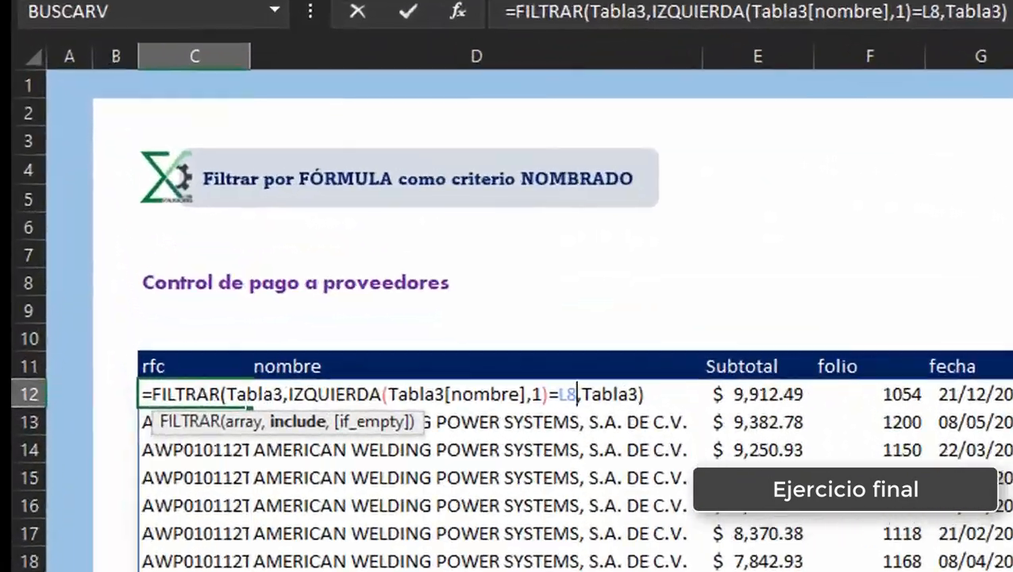
pyautogui.hotkey('shift', 'Left')
pyautogui.hotkey('shift', 'Left')
pyautogui.hotkey('shift', 'Left')
pyautogui.hotkey('shift', 'Left')
pyautogui.hotkey('shift', 'Left')
pyautogui.hotkey('shift', 'Left')
pyautogui.hotkey('shift', 'Left')
pyautogui.hotkey('shift', 'Left')
pyautogui.hotkey('shift', 'Left')
pyautogui.hotkey('shift', 'Left')
pyautogui.hotkey('shift', 'Left')
pyautogui.hotkey('shift', 'Left')
pyautogui.hotkey('shift', 'Left')
pyautogui.hotkey('shift', 'Left')
pyautogui.hotkey('shift', 'Left')
pyautogui.hotkey('shift', 'Left')
pyautogui.hotkey('shift', 'Left')
pyautogui.hotkey('shift', 'Left')
pyautogui.hotkey('shift', 'Left')
pyautogui.hotkey('shift', 'Left')
pyautogui.hotkey('shift', 'Left')
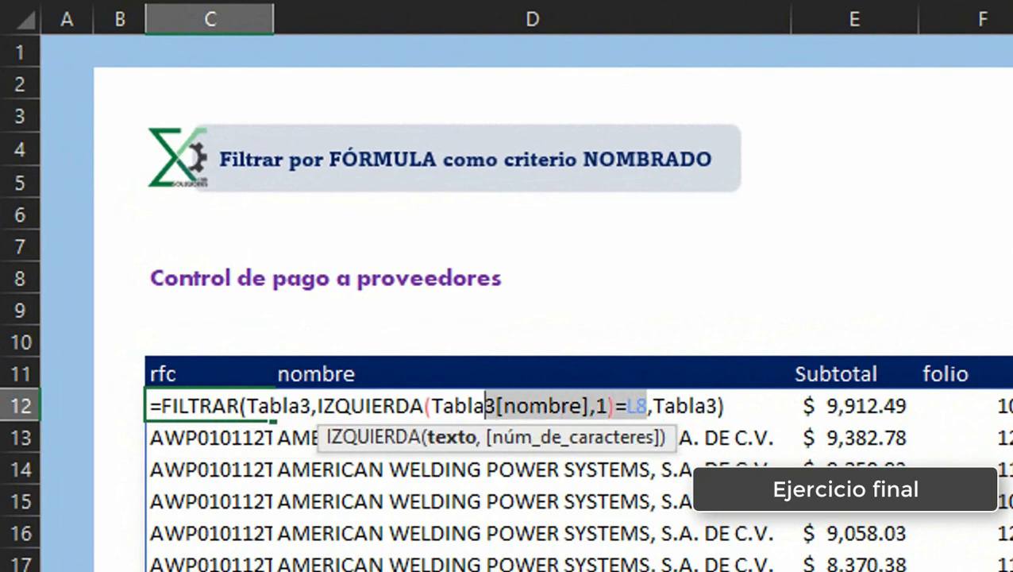
pyautogui.press('Delete')
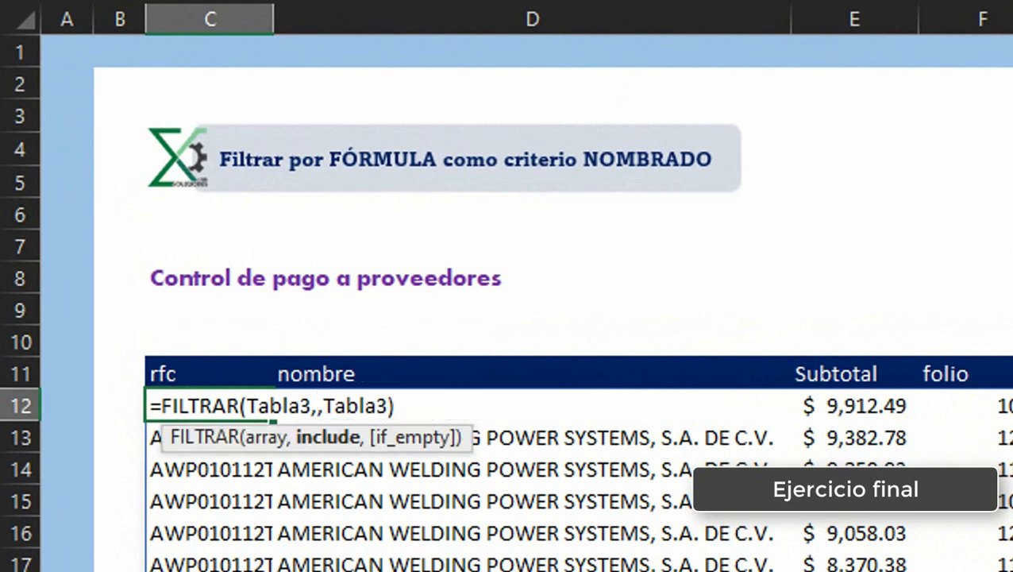
pyautogui.press('F3')
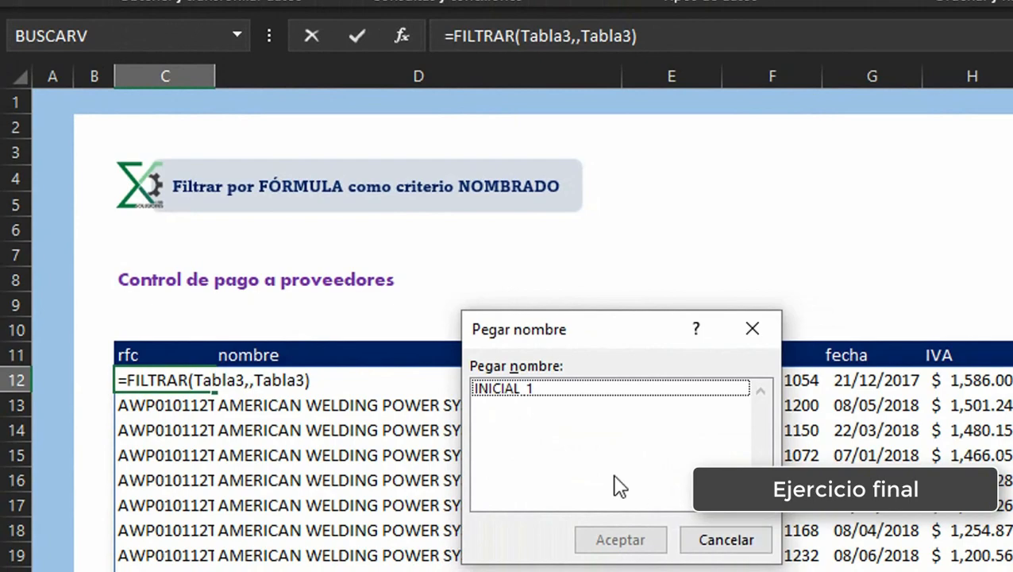
pyautogui.click(513, 389)
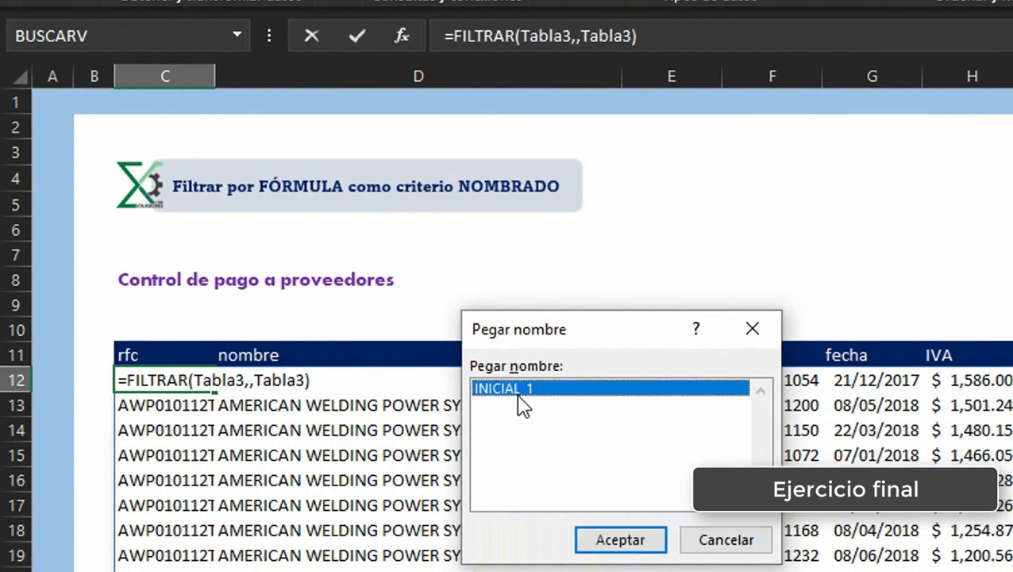
pyautogui.click(633, 539)
pyautogui.press('End')
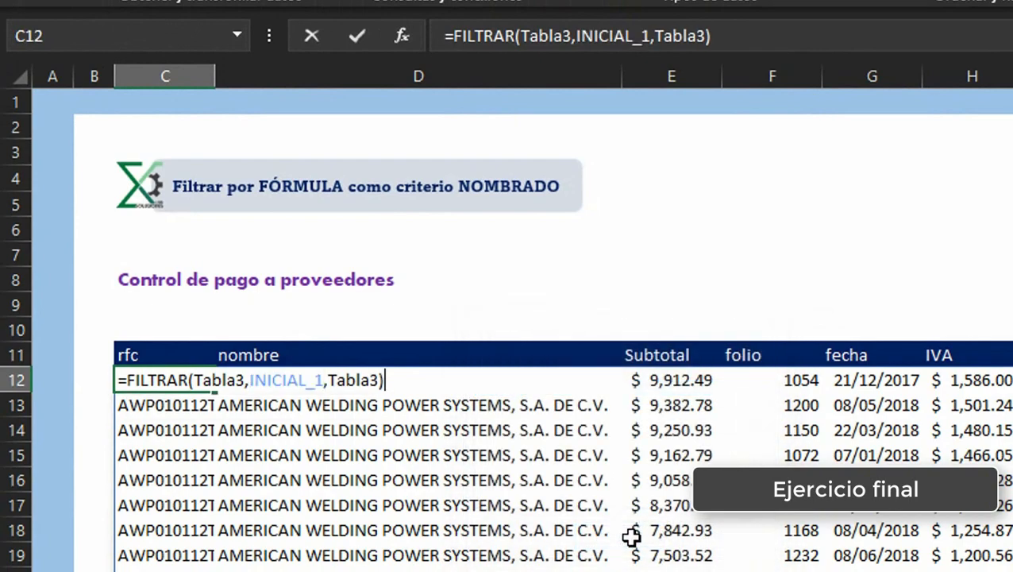
pyautogui.press('Return')
pyautogui.press('Up')
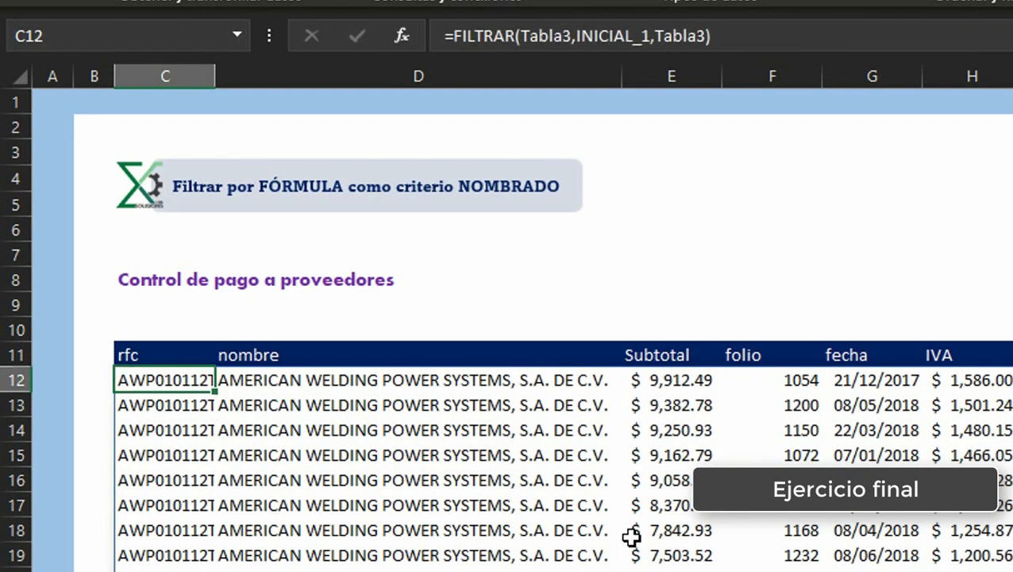
# Step: Test the named criterion by choosing letters from the L8 dropdown, ending with B
pyautogui.press('Right')
pyautogui.press('Right')
pyautogui.press('Right')
pyautogui.press('Right')
pyautogui.press('Right')
pyautogui.press('Right')
pyautogui.press('Right')
pyautogui.press('Right')
pyautogui.press('Right')
pyautogui.press('Up')
pyautogui.press('Up')
pyautogui.press('Up')
pyautogui.press('Up')
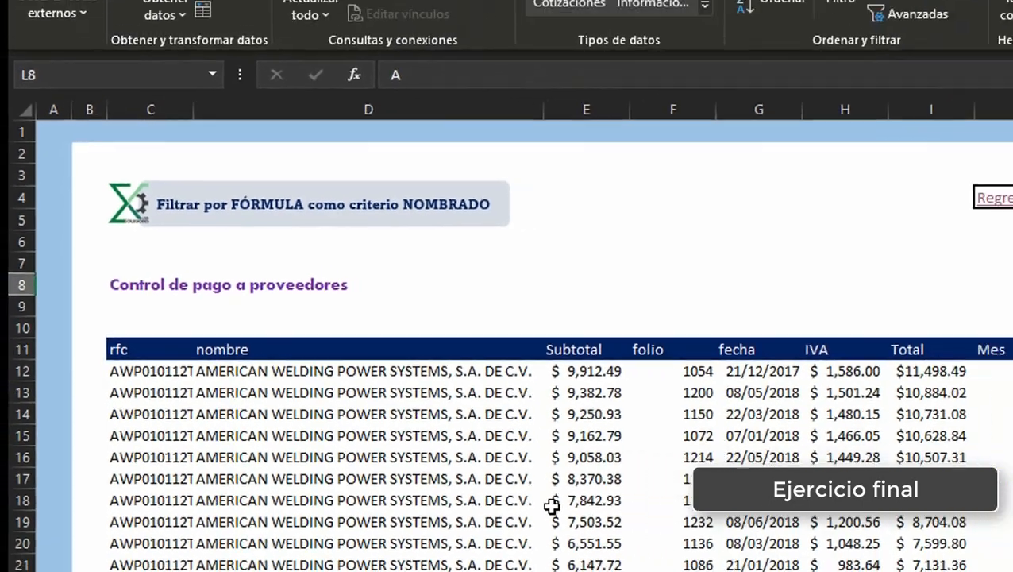
pyautogui.hotkey('alt', 'Down')
pyautogui.press('Down')
pyautogui.press('Return')
pyautogui.hotkey('alt', 'Down')
pyautogui.press('Down')
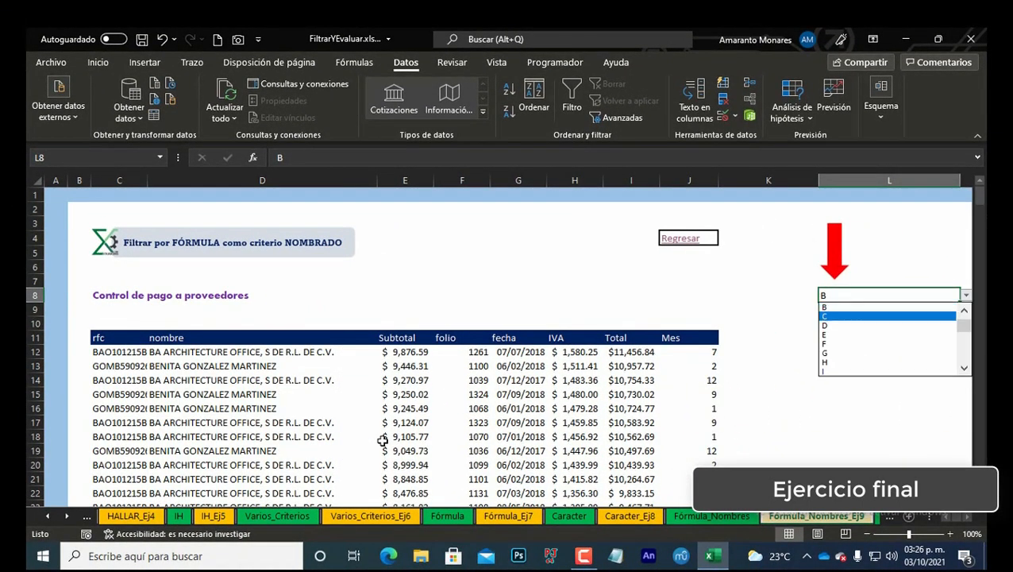
pyautogui.press('Return')
pyautogui.hotkey('alt', 'Down')
pyautogui.press('Down')
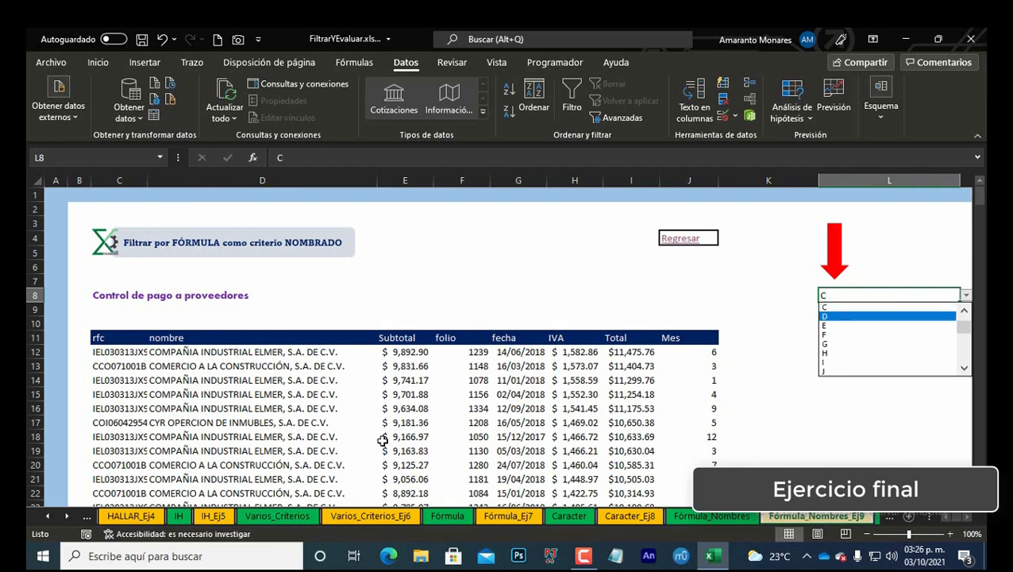
pyautogui.press('Return')
pyautogui.hotkey('alt', 'Down')
pyautogui.press('Up')
pyautogui.press('Up')
pyautogui.press('Return')
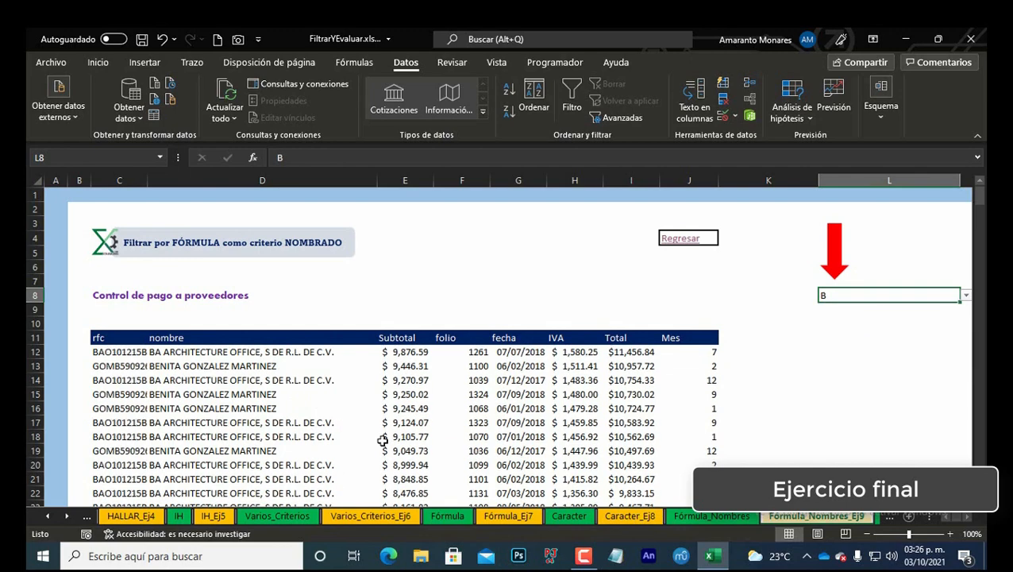
pyautogui.press('Left')
pyautogui.press('Left')
pyautogui.press('Left')
pyautogui.press('Left')
pyautogui.press('Left')
pyautogui.press('Left')
pyautogui.press('Left')
pyautogui.press('Left')
pyautogui.press('Left')
pyautogui.press('Left')
pyautogui.press('Left')
pyautogui.press('Down')
pyautogui.press('Down')
pyautogui.press('Down')
pyautogui.press('Down')
pyautogui.press('Right')
pyautogui.press('Right')
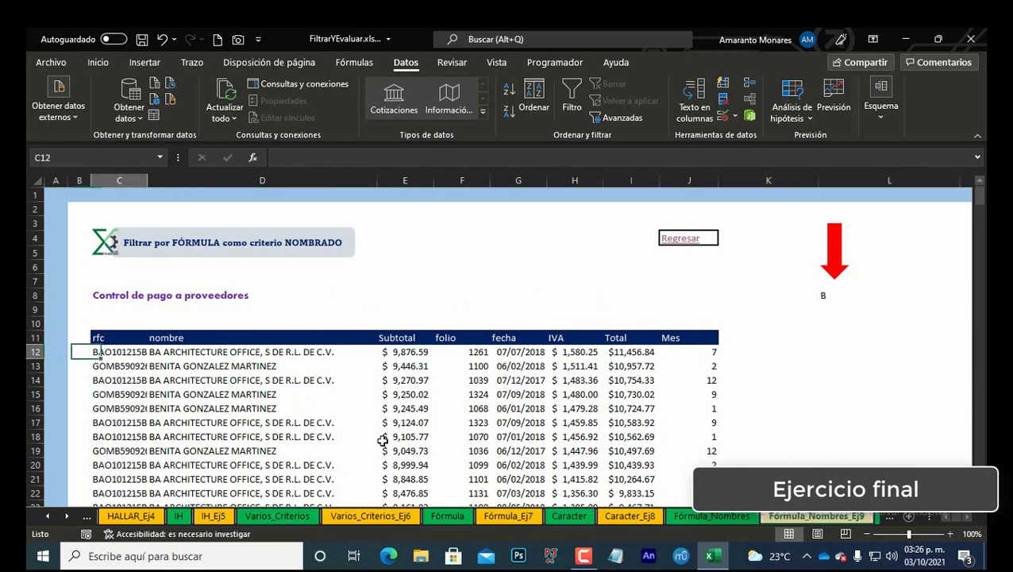
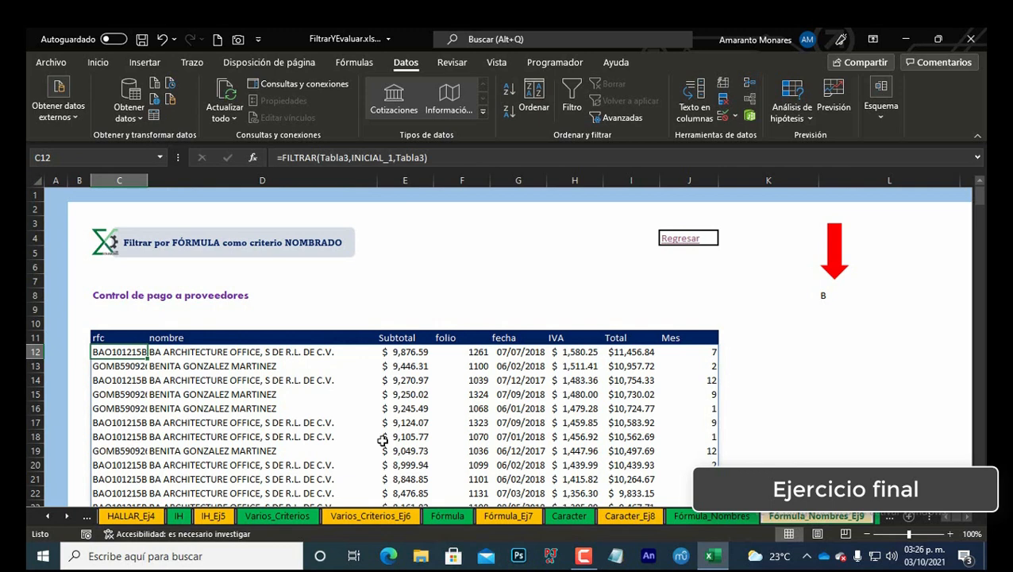
# Step: Examine the FILTRAR formula with the HALLAR criterion in N12 of the neighbouring exercise
pyautogui.press('Right')
pyautogui.press('Right')
pyautogui.press('Right')
pyautogui.press('Right')
pyautogui.press('Right')
pyautogui.press('Right')
pyautogui.press('Right')
pyautogui.press('Right')
pyautogui.press('Right')
pyautogui.press('Right')
pyautogui.press('Right')
pyautogui.press('Right')
pyautogui.press('Right')
pyautogui.press('Right')
pyautogui.press('Right')
pyautogui.press('Right')
pyautogui.press('Right')
pyautogui.press('Right')
pyautogui.press('Right')
pyautogui.press('Right')
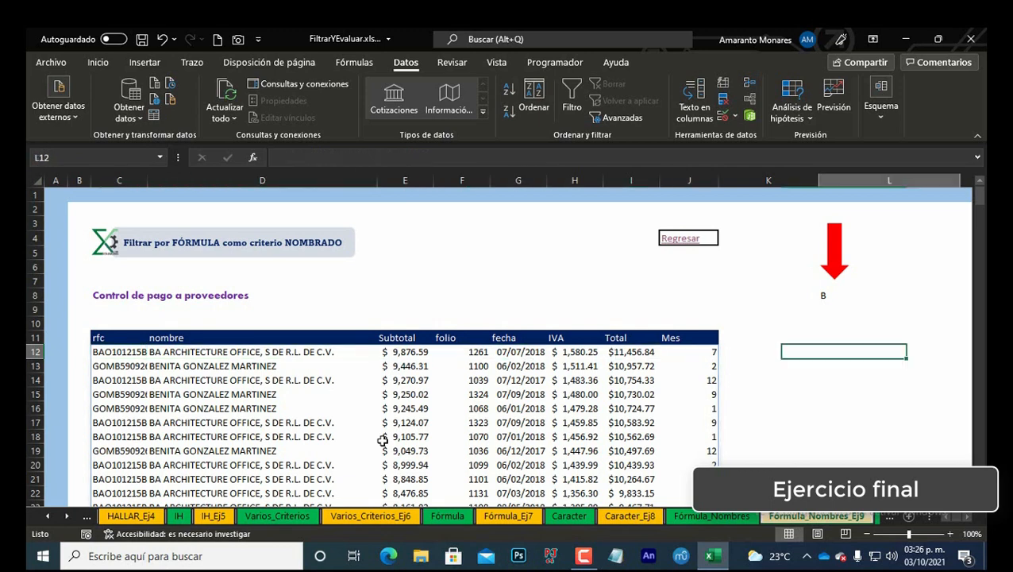
pyautogui.press('Left')
pyautogui.press('Left')
pyautogui.press('Left')
pyautogui.press('Left')
pyautogui.press('Left')
pyautogui.press('Left')
pyautogui.press('Left')
pyautogui.press('Left')
pyautogui.press('Left')
pyautogui.press('Left')
pyautogui.press('Left')
pyautogui.press('Left')
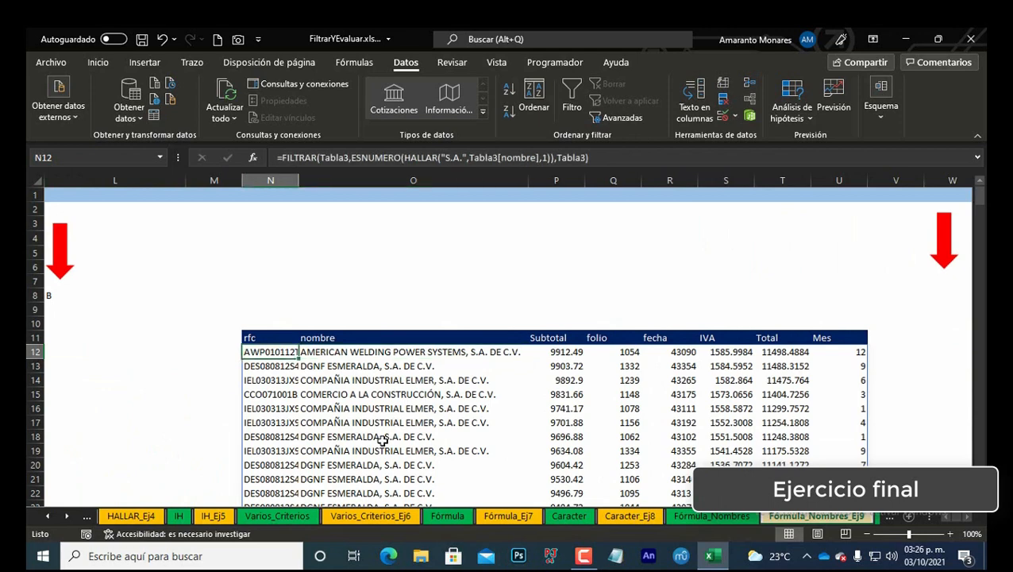
pyautogui.press('F2')
pyautogui.press('Escape')
# Step: Enter the search text S de R.L. in cell W7 below the arrow
pyautogui.press('Right')
pyautogui.press('Right')
pyautogui.press('Right')
pyautogui.press('Right')
pyautogui.press('Up')
pyautogui.press('Right')
pyautogui.press('Up')
pyautogui.press('Right')
pyautogui.press('Up')
pyautogui.press('Right')
pyautogui.press('Up')
pyautogui.press('Right')
pyautogui.press('Up')
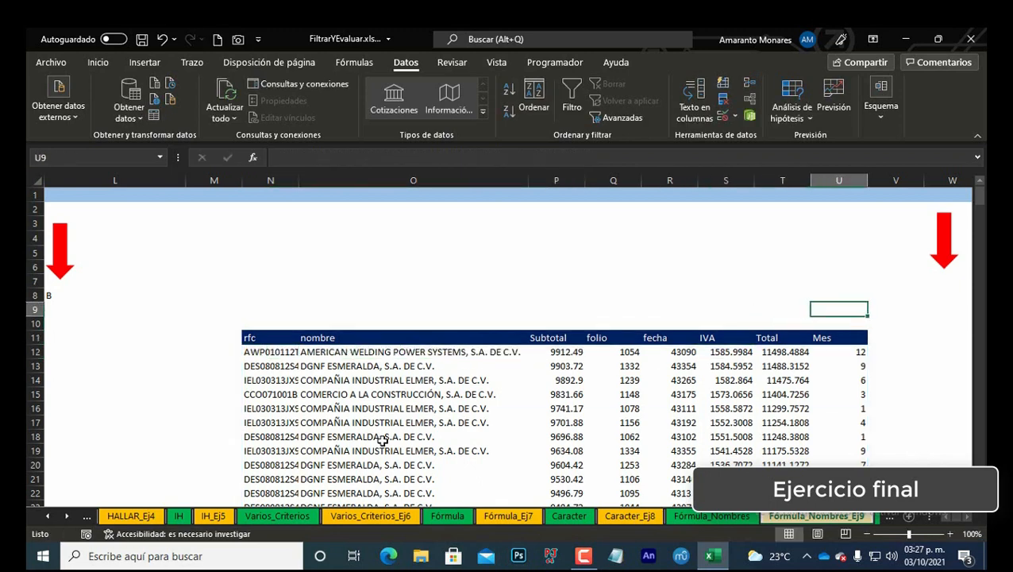
pyautogui.press('Right')
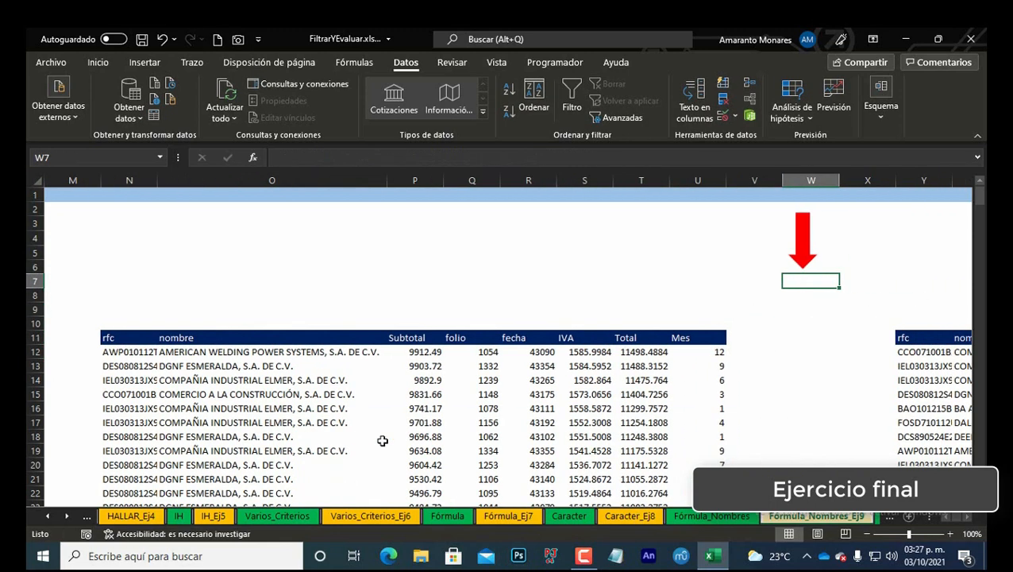
pyautogui.write('ss')
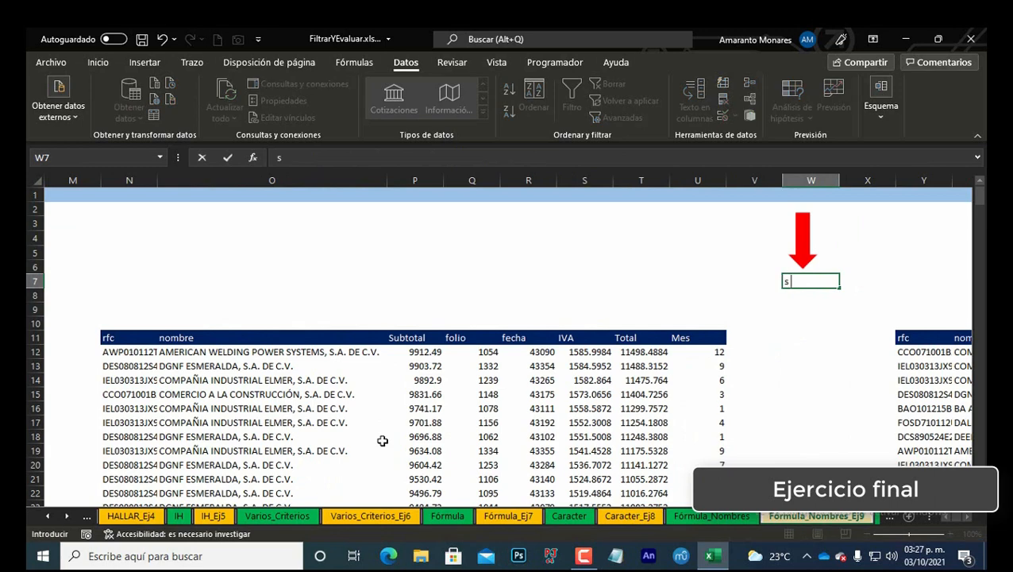
pyautogui.press('BackSpace')
pyautogui.write('S de')
pyautogui.press('BackSpace')
pyautogui.press('BackSpace')
pyautogui.press('BackSpace')
pyautogui.write('de R.L.')
pyautogui.hotkey('ctrl', 'Return')
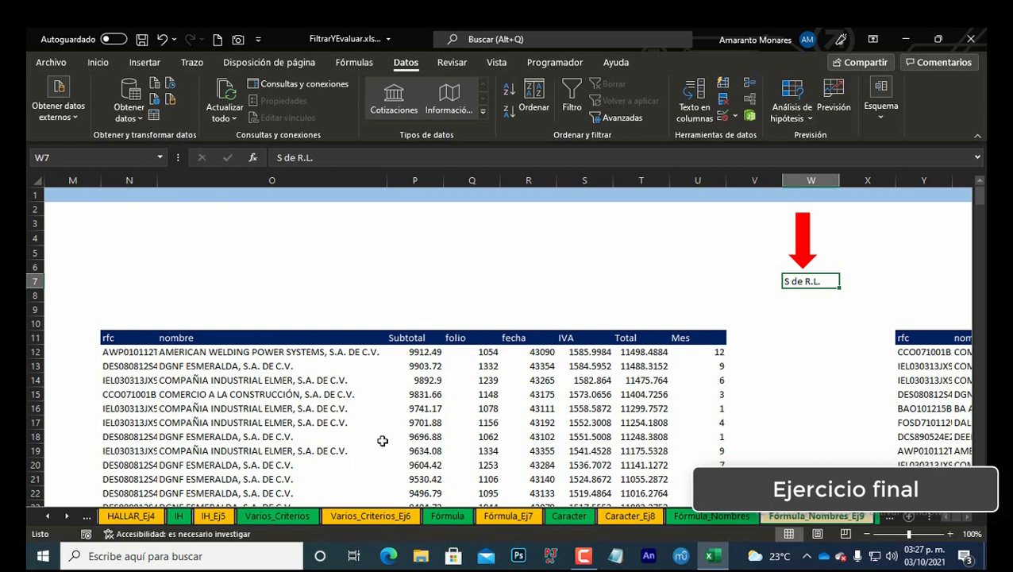
# Step: Replace the "S.A." text in the N12 HALLAR criterion with an absolute reference to $W$7
pyautogui.click(139, 351)
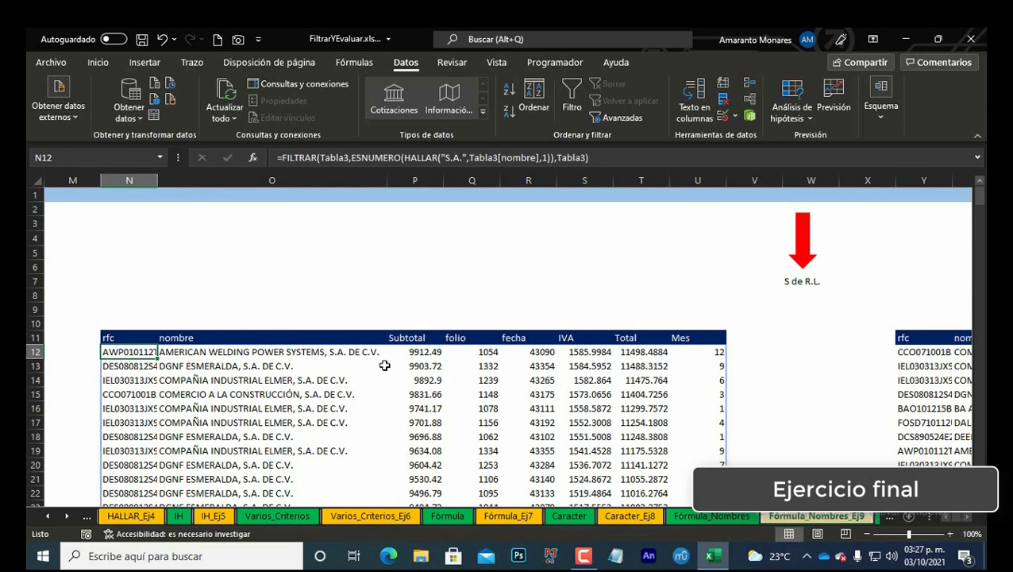
pyautogui.click(463, 157)
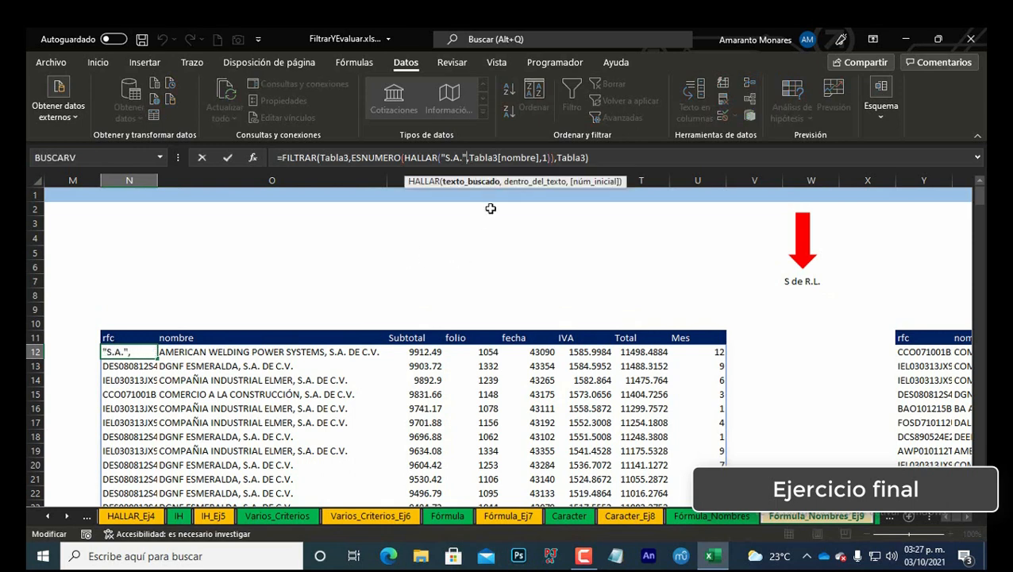
pyautogui.press('BackSpace')
pyautogui.press('BackSpace')
pyautogui.press('BackSpace')
pyautogui.press('BackSpace')
pyautogui.press('BackSpace')
pyautogui.press('BackSpace')
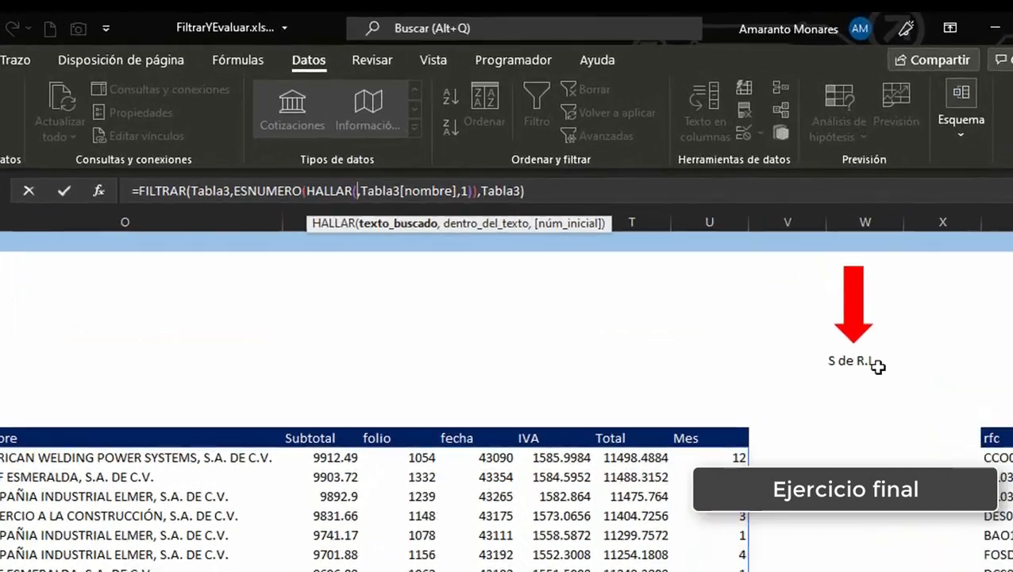
pyautogui.click(803, 281)
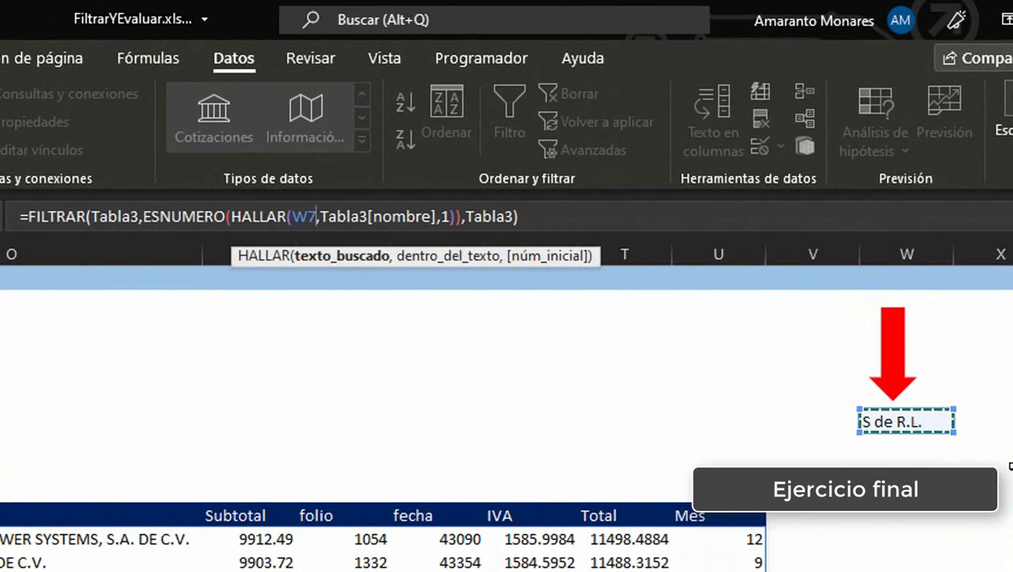
pyautogui.press('Return')
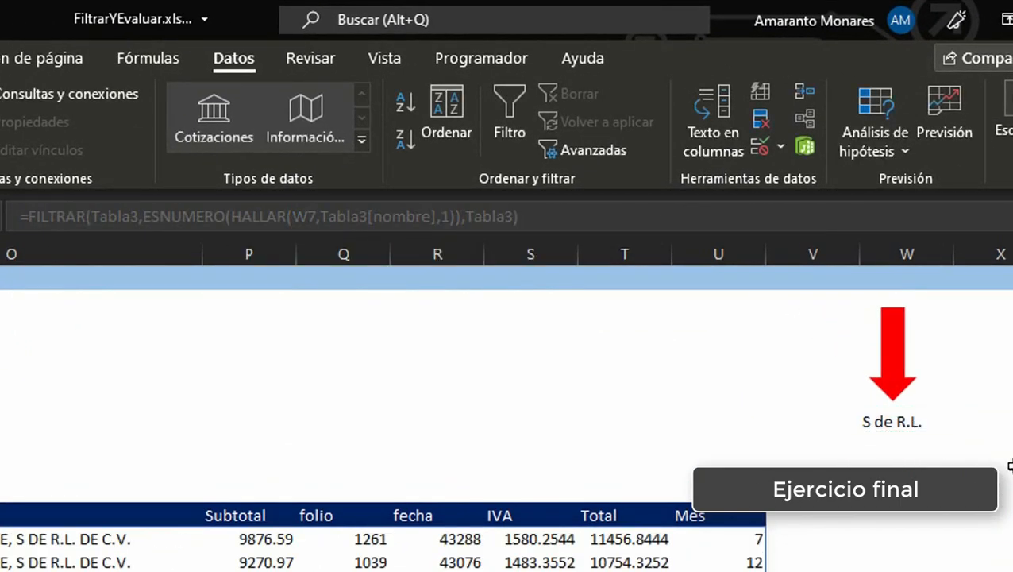
pyautogui.click(309, 214)
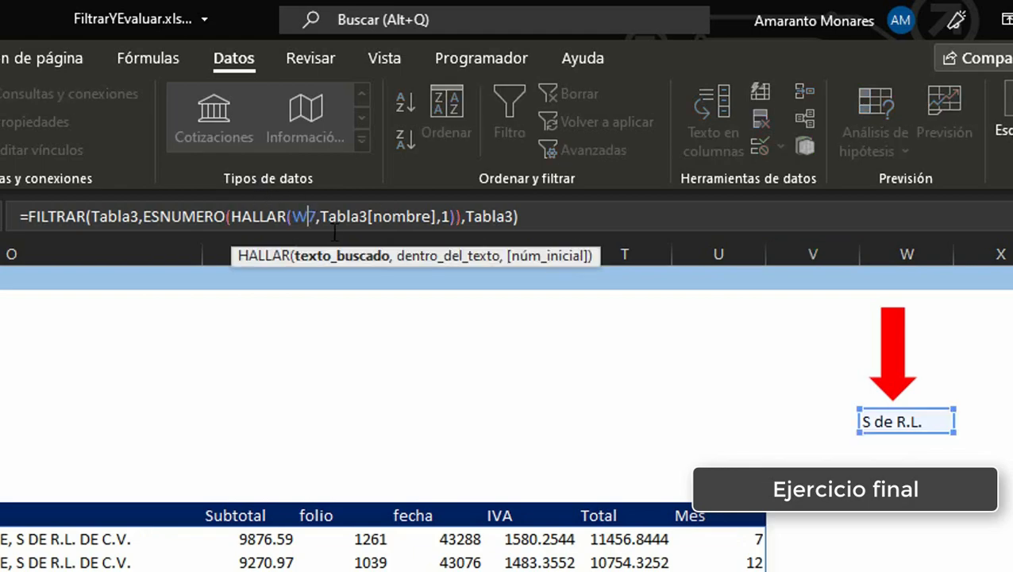
pyautogui.press('F4')
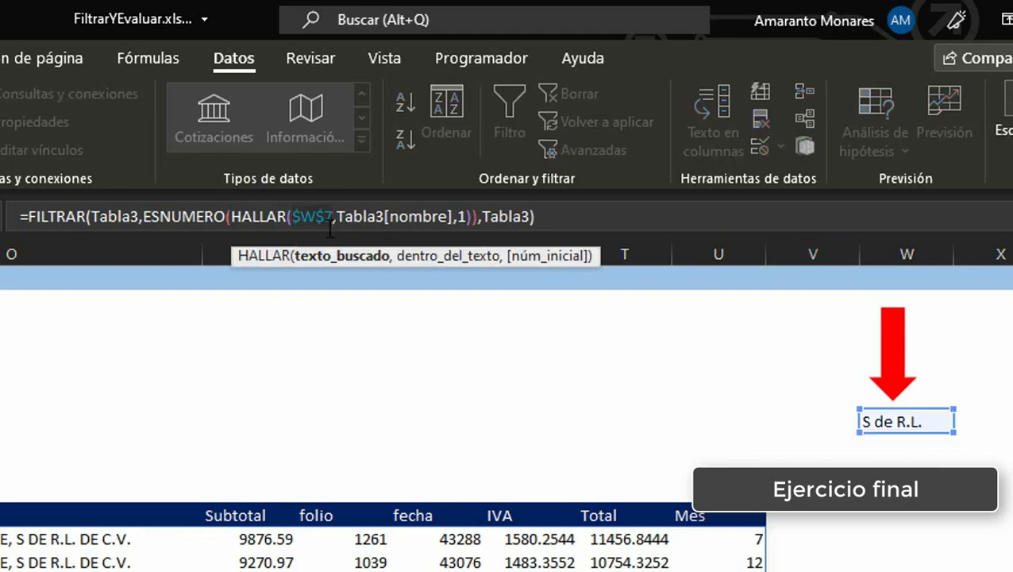
pyautogui.hotkey('ctrl', 'Return')
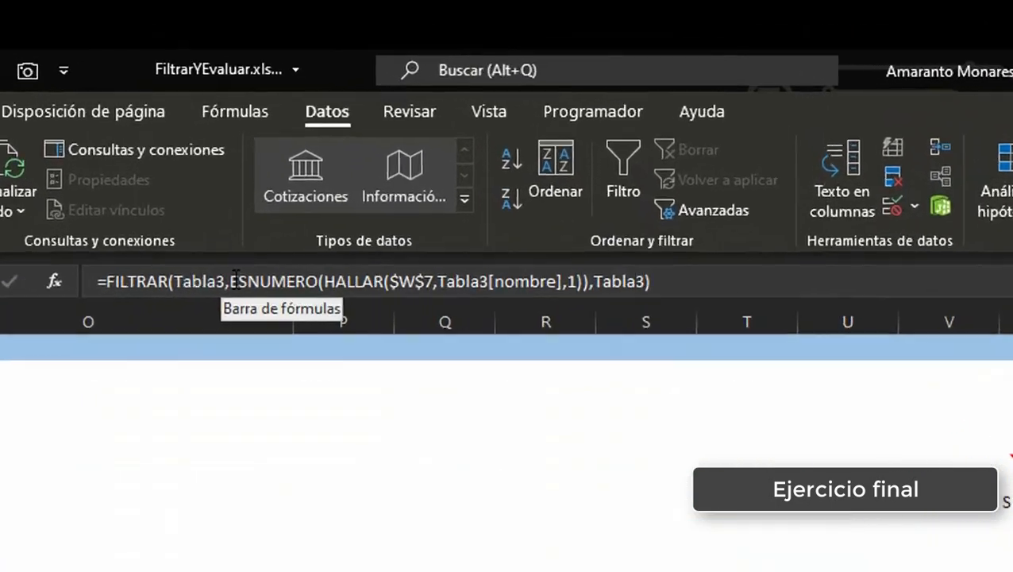
# Step: Copy the criterion ESNUMERO(HALLAR($W$7,Tabla3[nombre],1)) from the N12 formula
pyautogui.click(370, 157)
pyautogui.moveTo(218, 339); pyautogui.dragTo(611, 350)
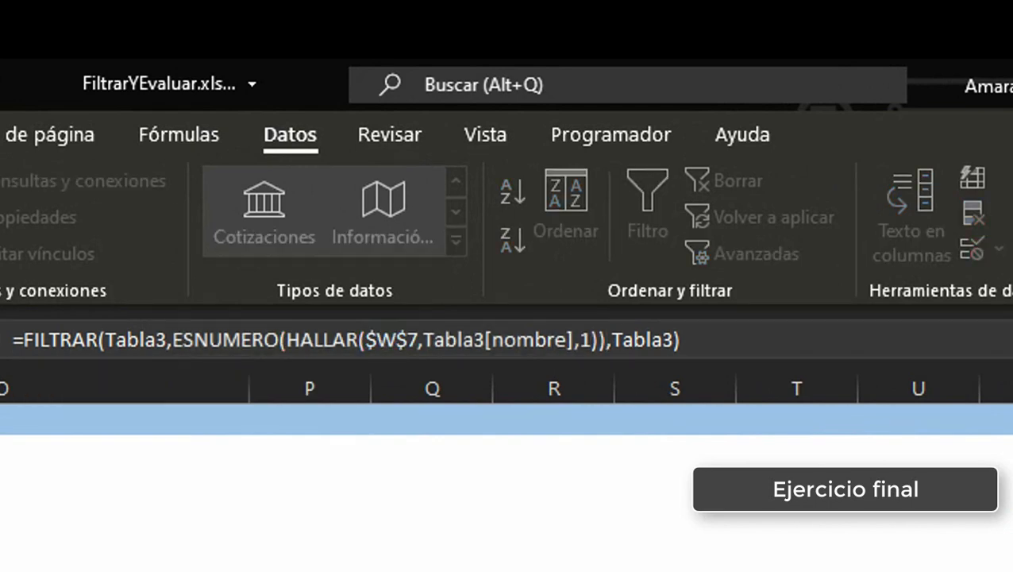
pyautogui.press('Escape')
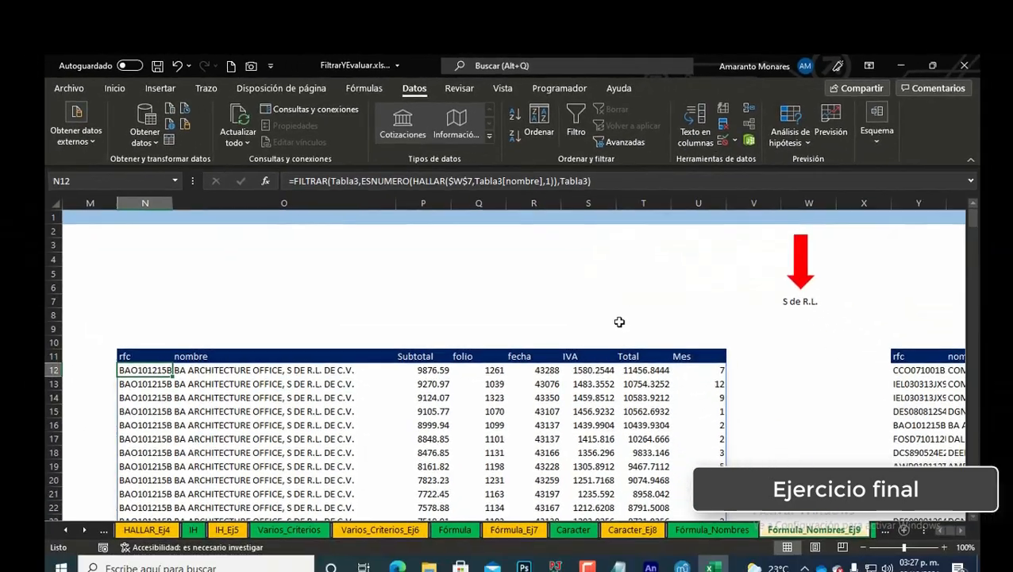
# Step: Define a new workbook name Razon1 that refers to the pasted criterion =ESNUMERO(HALLAR($W$7,Tabla3[nombre],1))
pyautogui.hotkey('ctrl', 'F3')
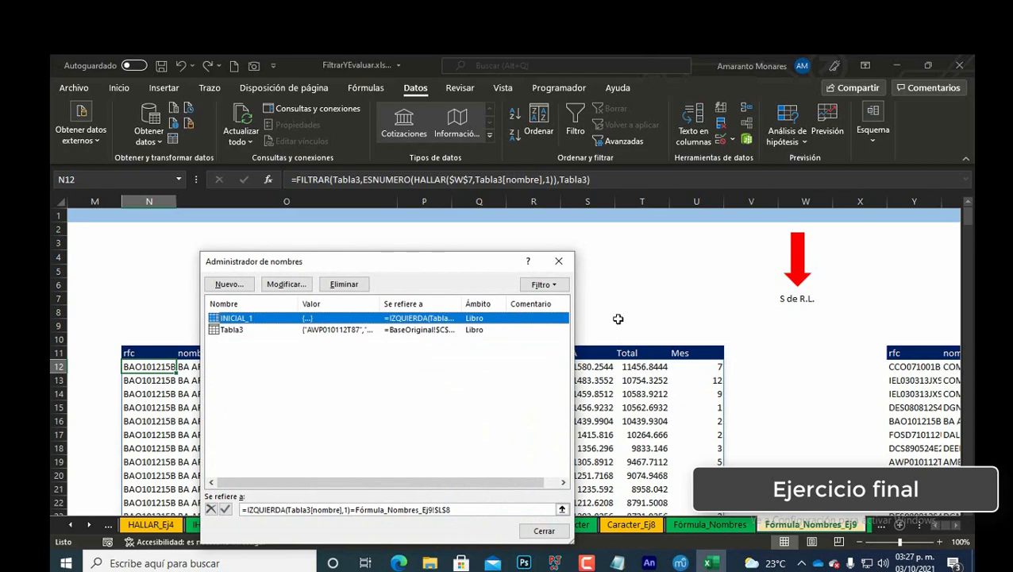
pyautogui.hotkey('alt', 'n')
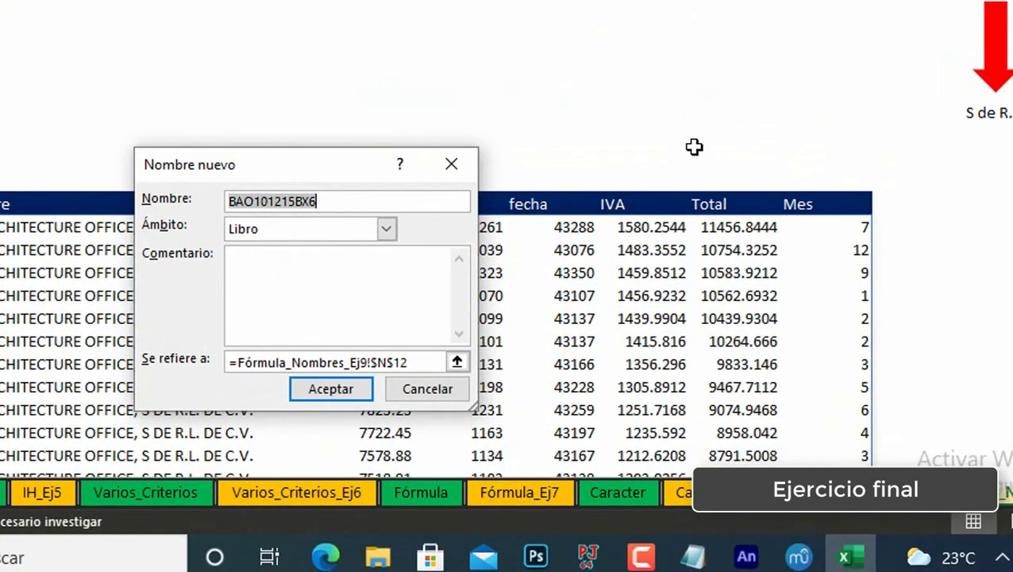
pyautogui.write('ra')
pyautogui.press('BackSpace')
pyautogui.press('BackSpace')
pyautogui.write('RAZ')
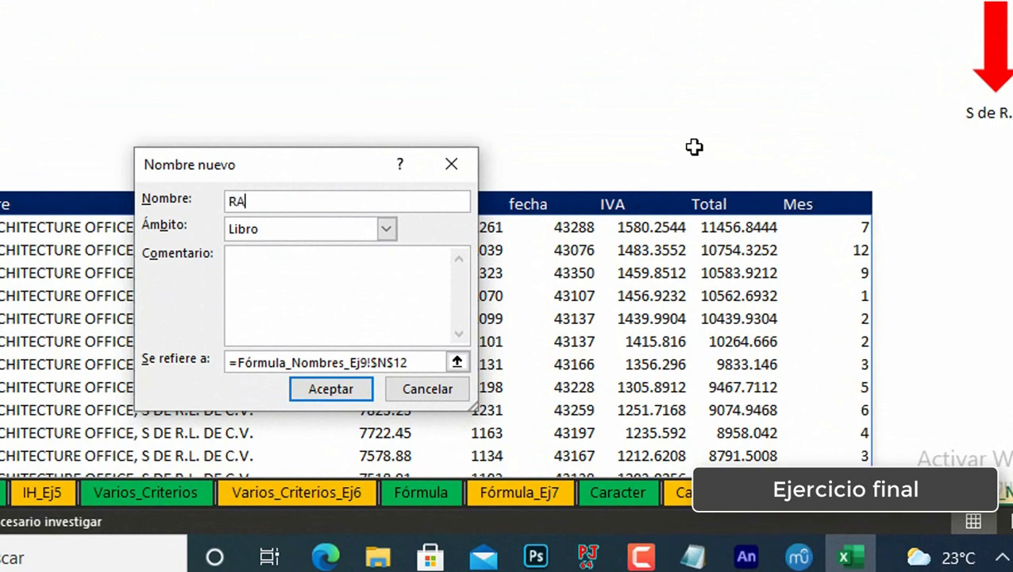
pyautogui.press('BackSpace')
pyautogui.press('BackSpace')
pyautogui.press('BackSpace')
pyautogui.write('azon1')
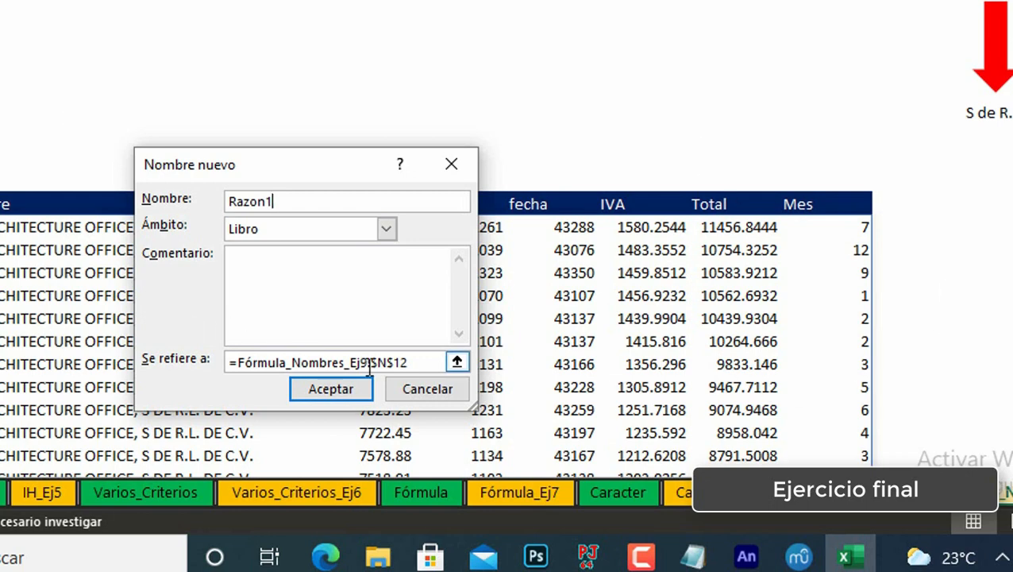
pyautogui.moveTo(430, 362); pyautogui.dragTo(137, 359)
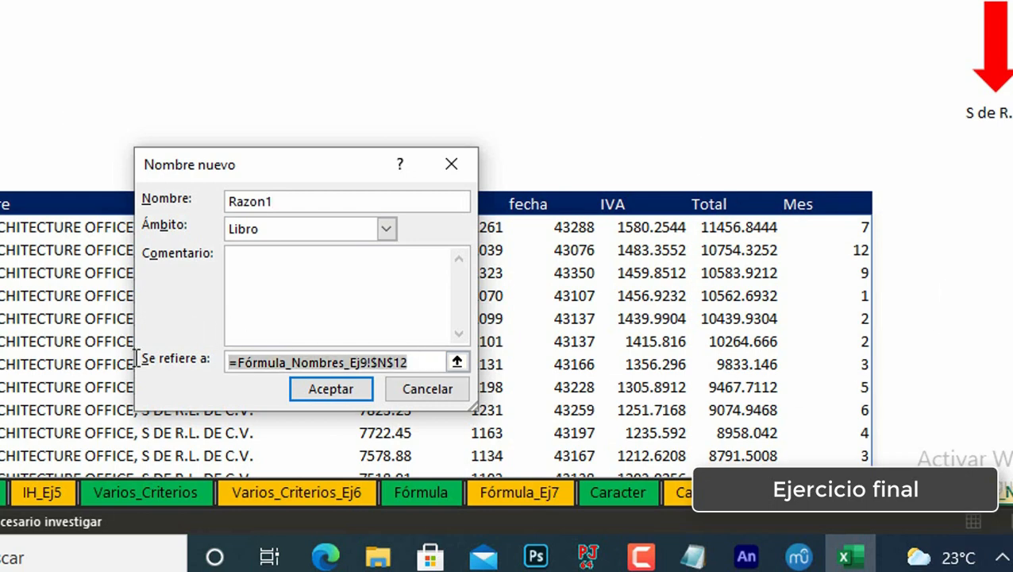
pyautogui.write('=')
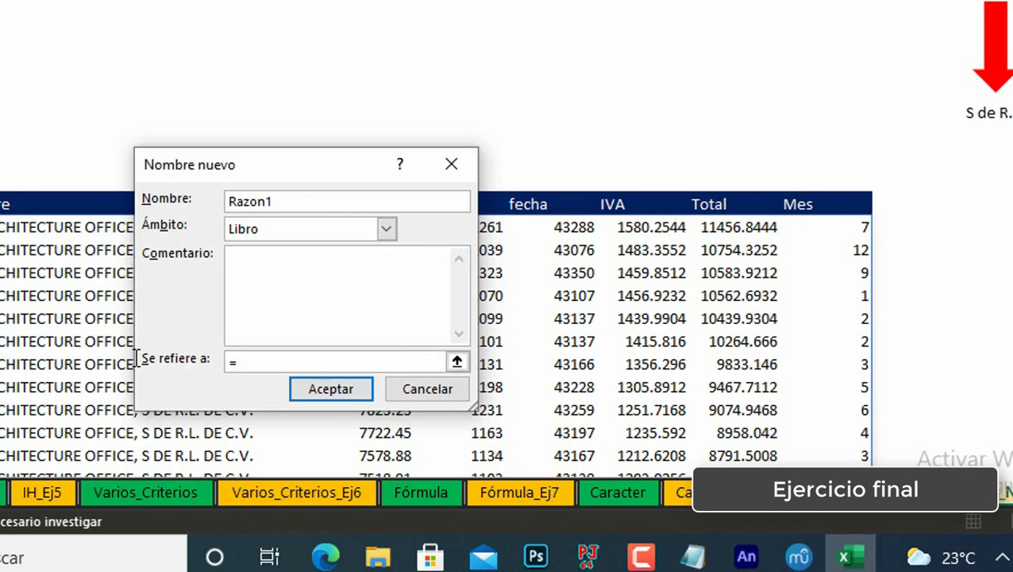
pyautogui.hotkey('ctrl', 'v')
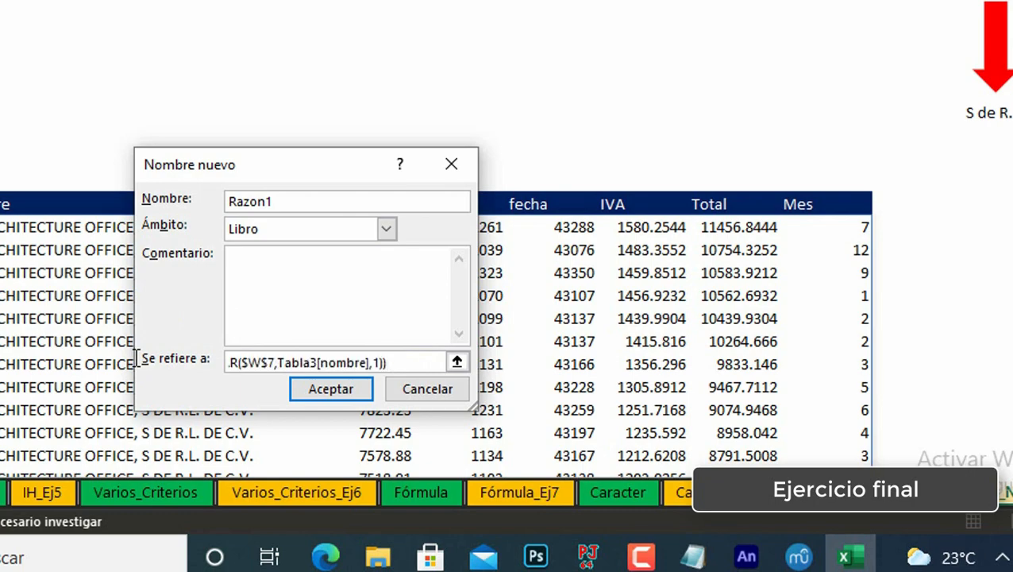
pyautogui.click(352, 394)
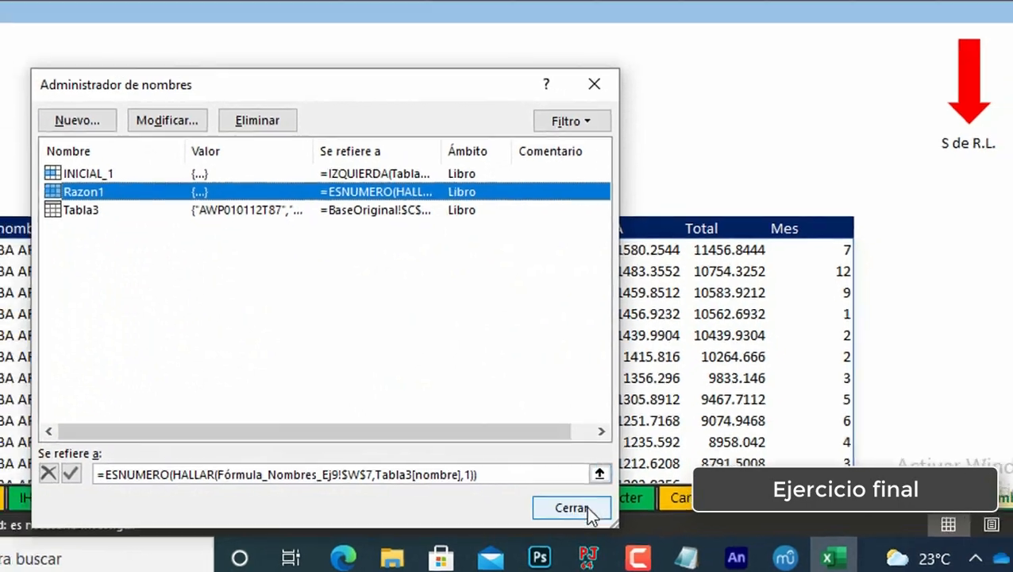
pyautogui.click(570, 502)
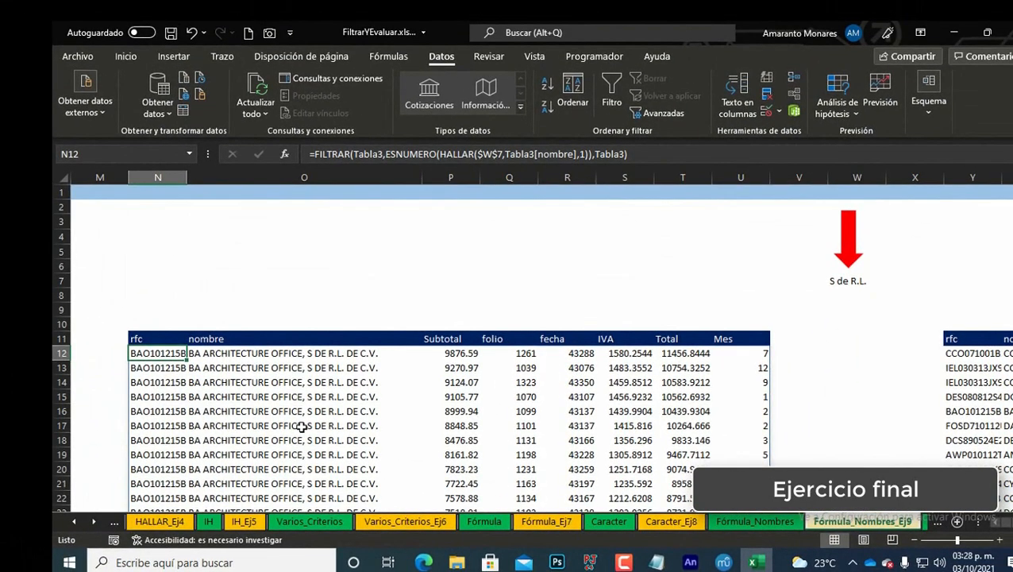
# Step: Replace the criterion in the N12 FILTRAR formula with the pasted name INICIAL_1
pyautogui.press('F2')
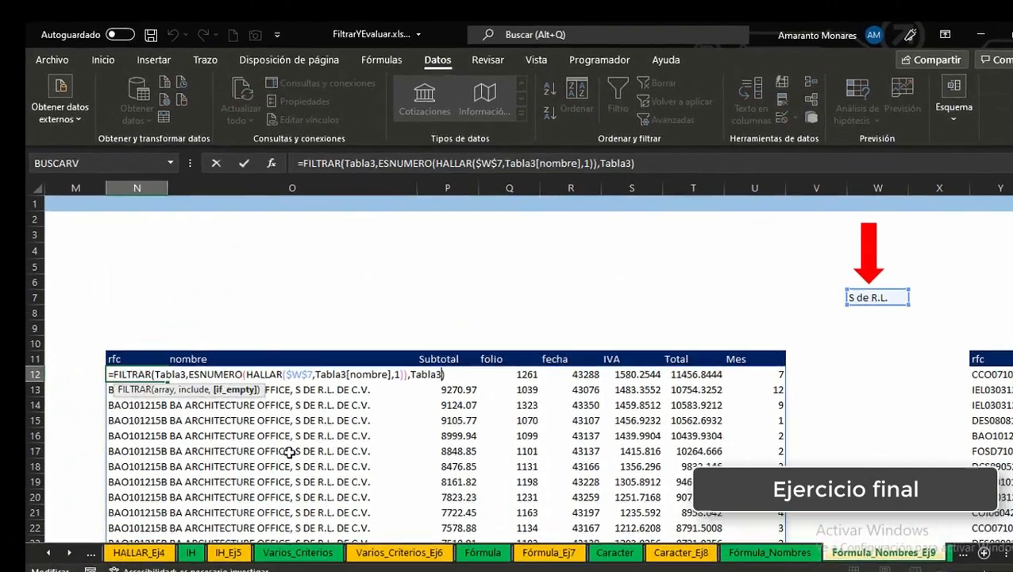
pyautogui.hotkey('shift', 'Left')
pyautogui.hotkey('shift', 'Left')
pyautogui.hotkey('shift', 'Left')
pyautogui.hotkey('shift', 'Left')
pyautogui.hotkey('shift', 'Left')
pyautogui.hotkey('shift', 'Left')
pyautogui.hotkey('shift', 'Left')
pyautogui.hotkey('shift', 'Left')
pyautogui.hotkey('shift', 'Left')
pyautogui.hotkey('shift', 'Left')
pyautogui.hotkey('shift', 'Left')
pyautogui.hotkey('shift', 'Left')
pyautogui.hotkey('shift', 'Left')
pyautogui.hotkey('shift', 'Left')
pyautogui.hotkey('shift', 'Left')
pyautogui.hotkey('shift', 'Left')
pyautogui.hotkey('shift', 'Left')
pyautogui.hotkey('shift', 'Left')
pyautogui.hotkey('shift', 'Left')
pyautogui.hotkey('shift', 'Left')
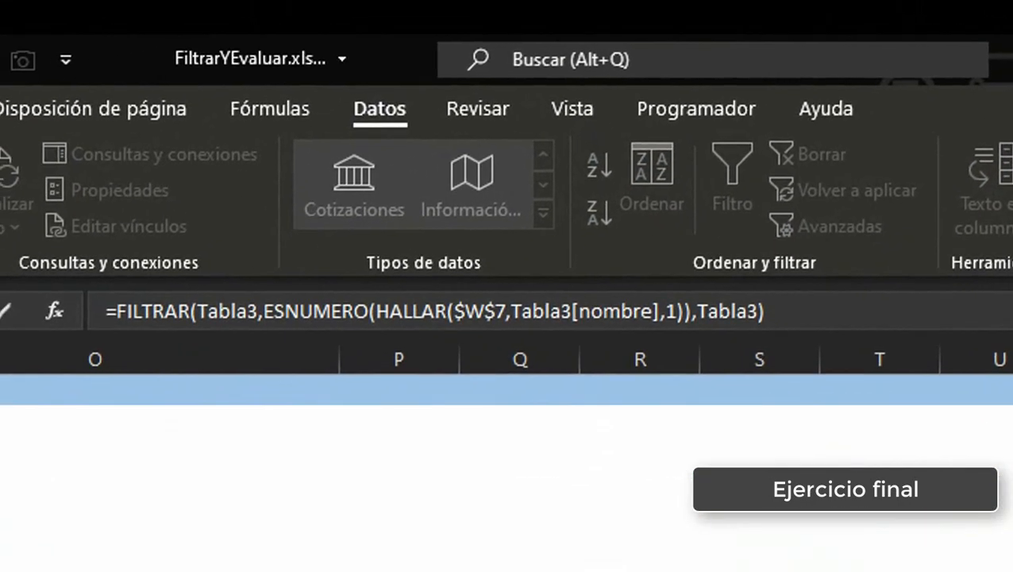
pyautogui.press('Delete')
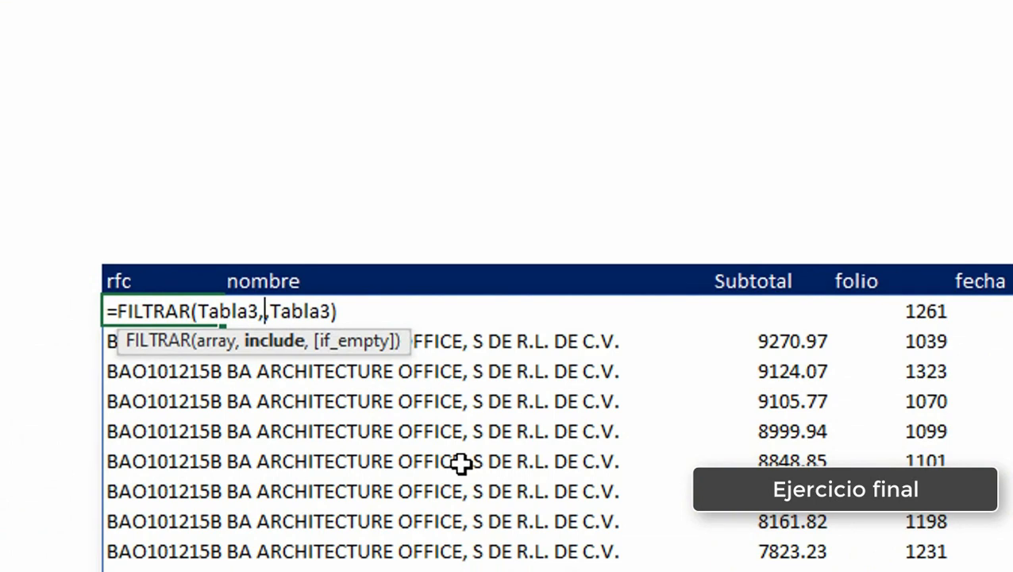
pyautogui.press('F3')
pyautogui.press('Down')
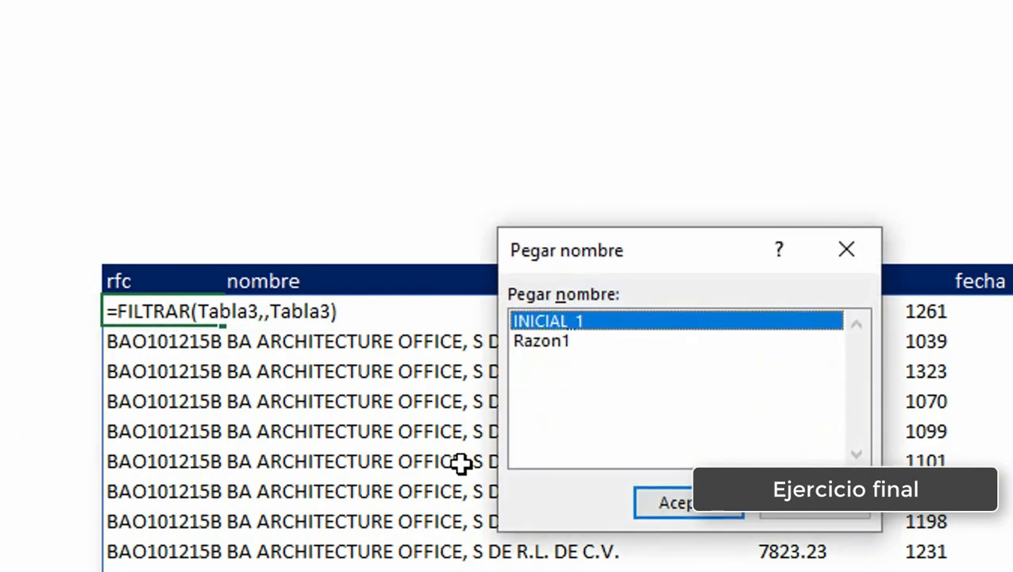
pyautogui.press('Return')
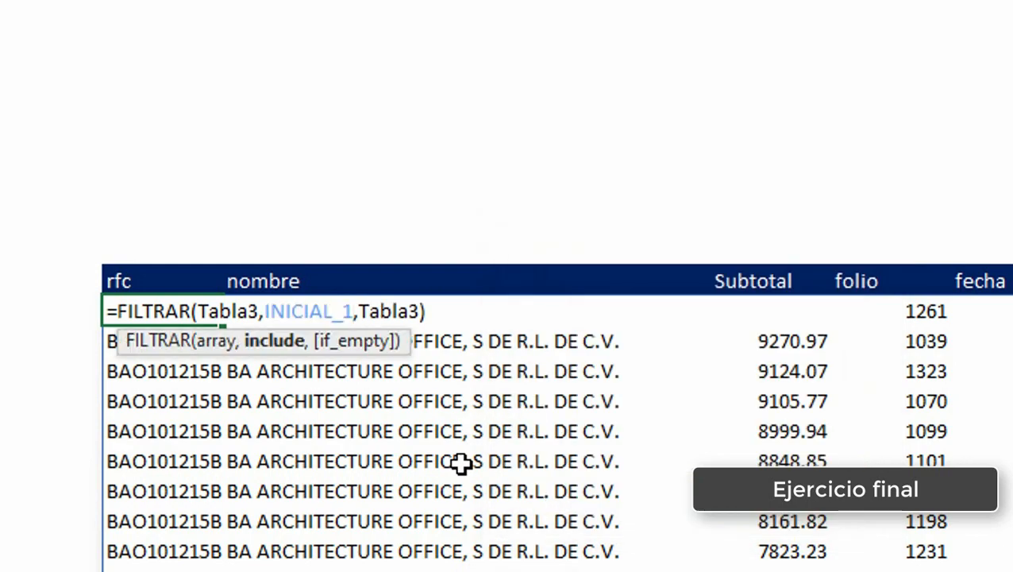
pyautogui.press('Return')
pyautogui.press('Up')
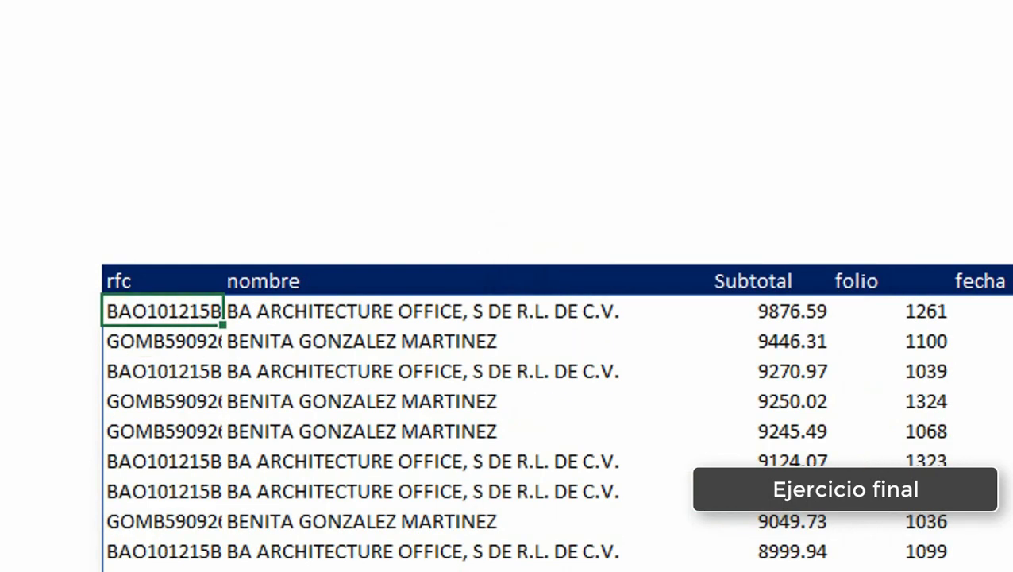
# Step: Change the search text in W7 to S.A. and reselect N12
pyautogui.click(1012, 190)
pyautogui.write('S')
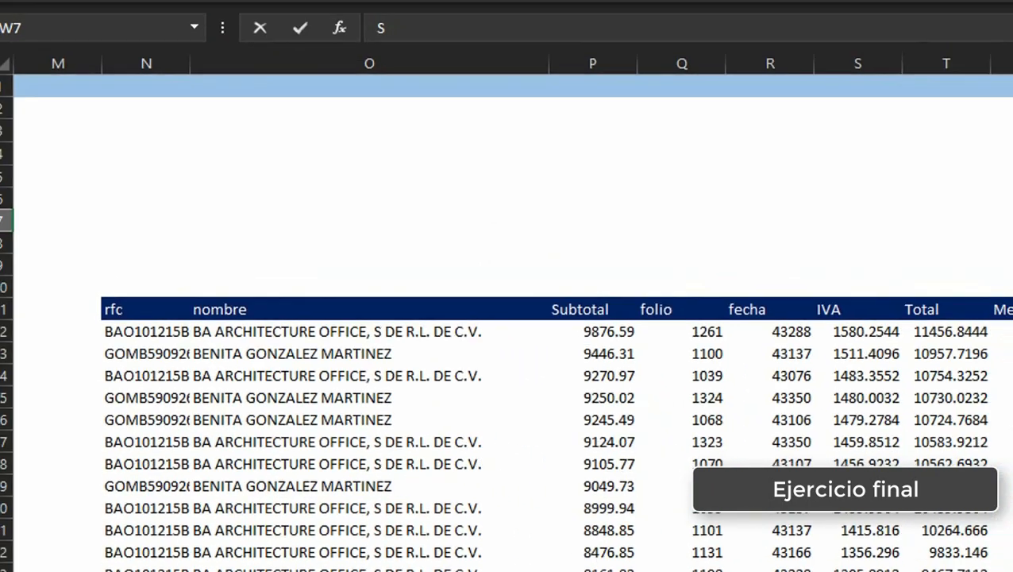
pyautogui.write('.')
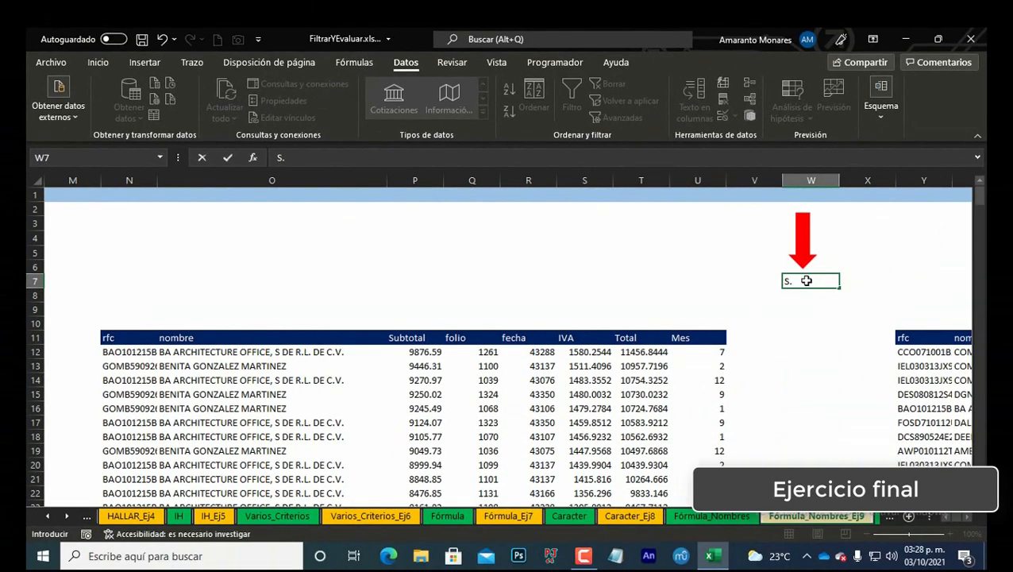
pyautogui.write('A.')
pyautogui.press('Return')
pyautogui.click(806, 281)
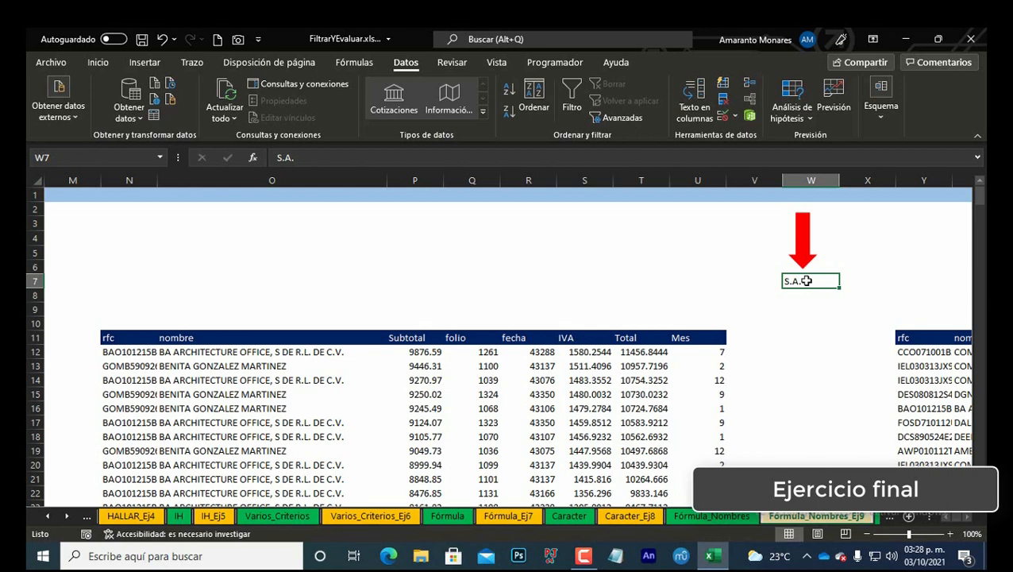
pyautogui.click(125, 354)
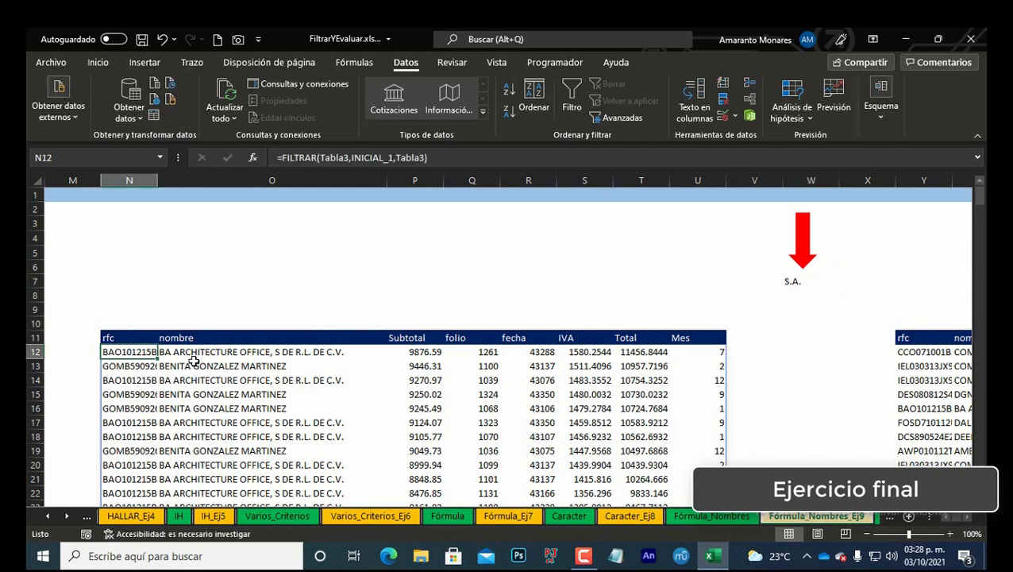
# Step: Change the search text in W7 to S.A. de C.V
pyautogui.hotkey('ctrl', 'F3')
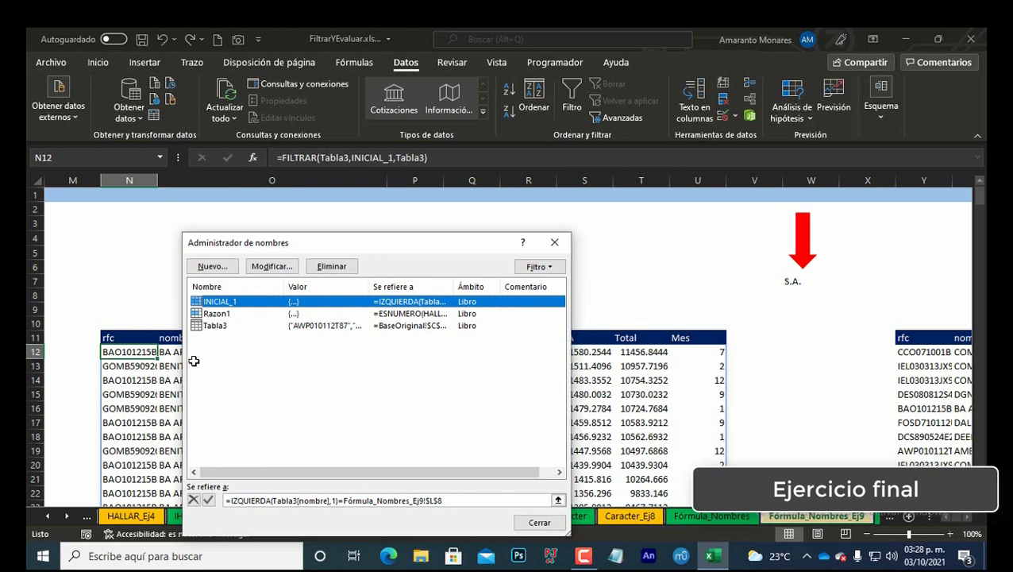
pyautogui.press('Escape')
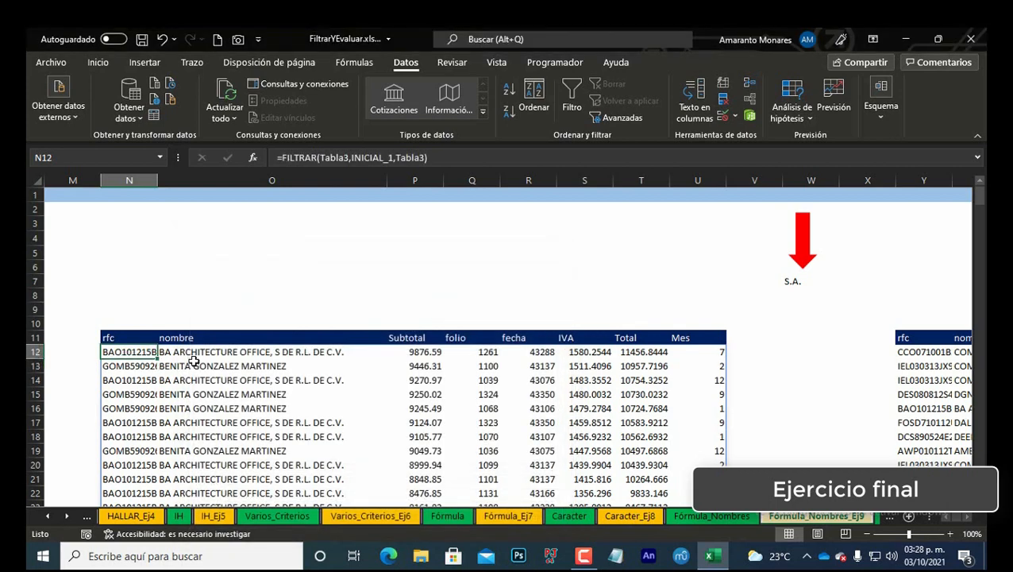
pyautogui.doubleClick(810, 282)
pyautogui.press('BackSpace')
pyautogui.press('BackSpace')
pyautogui.press('BackSpace')
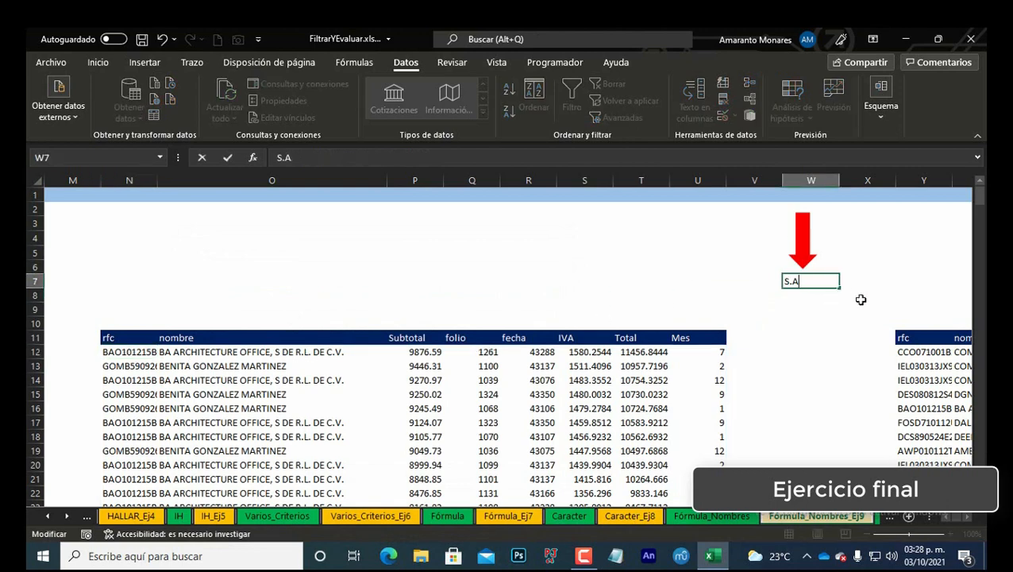
pyautogui.press('Return')
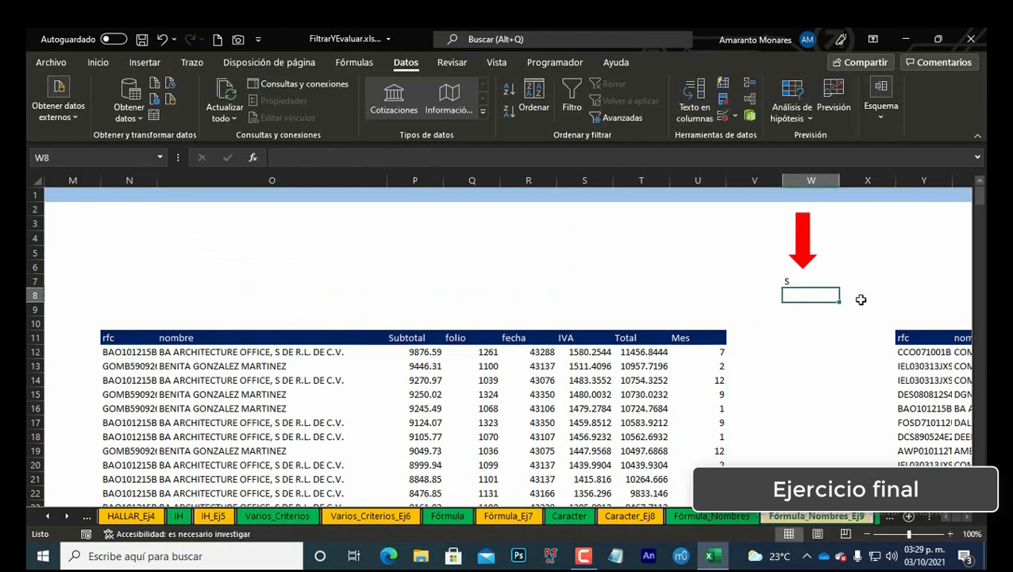
pyautogui.press('Up')
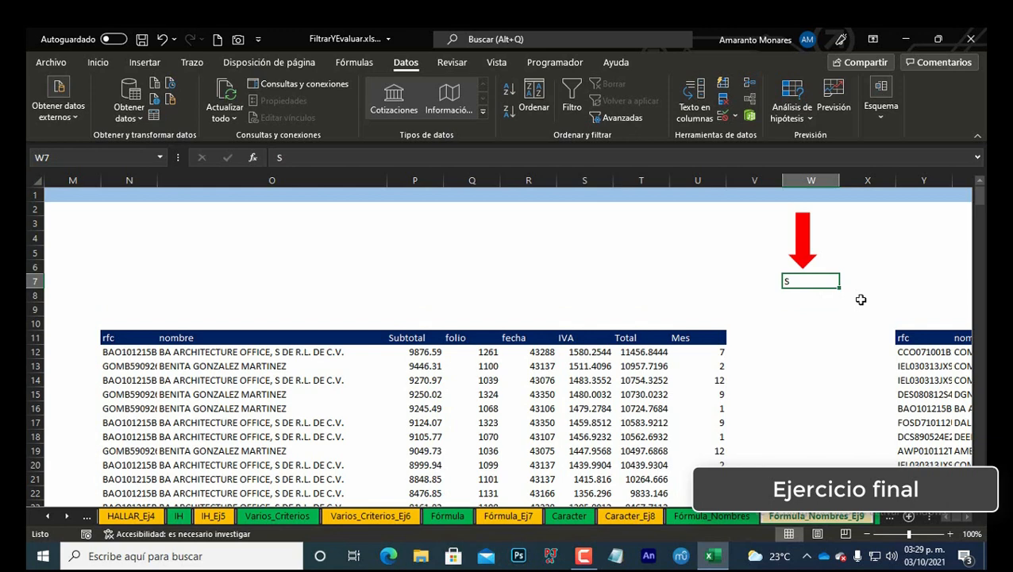
pyautogui.press('F2')
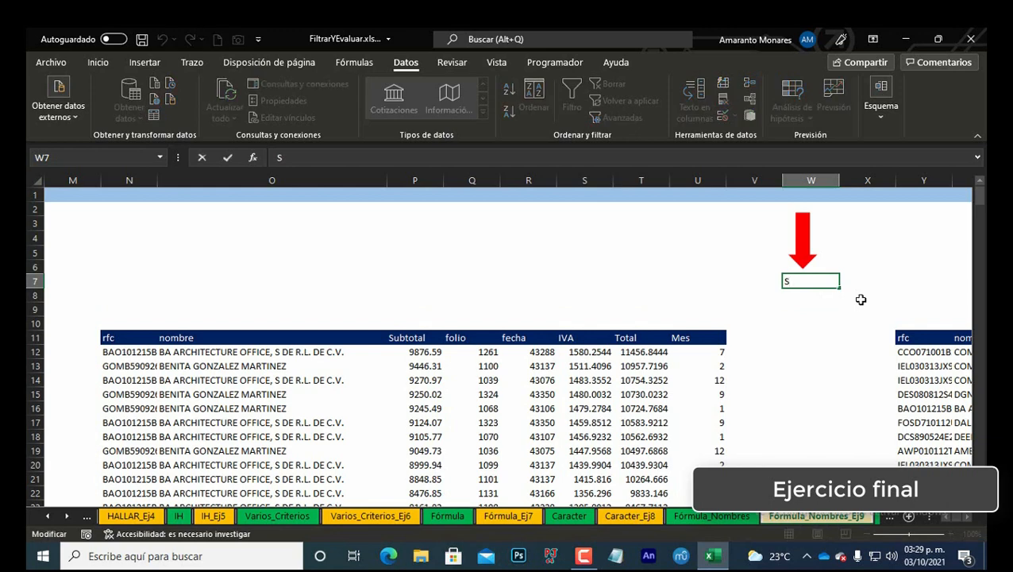
pyautogui.write('.A. de C.V.')
pyautogui.press('Return')
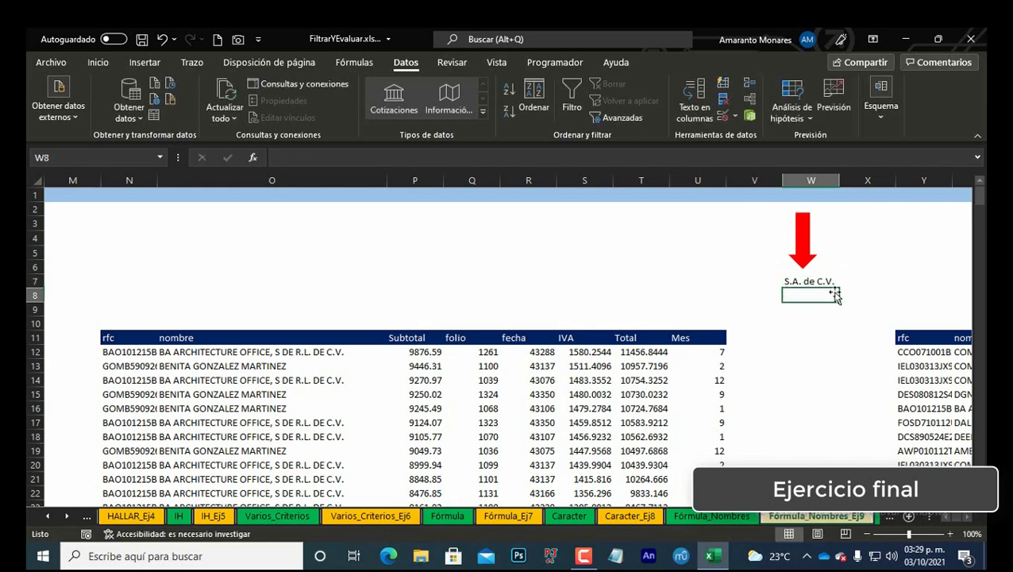
# Step: Replace the INICIAL_1 criterion in the N12 FILTRAR formula with the name Razon1
pyautogui.click(143, 352)
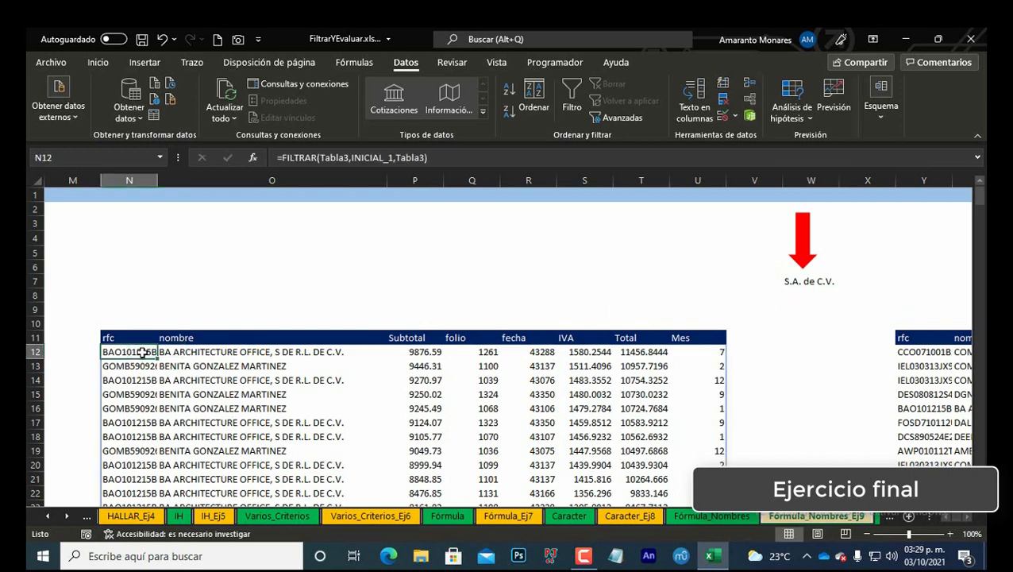
pyautogui.hotkey('ctrl', 'F3')
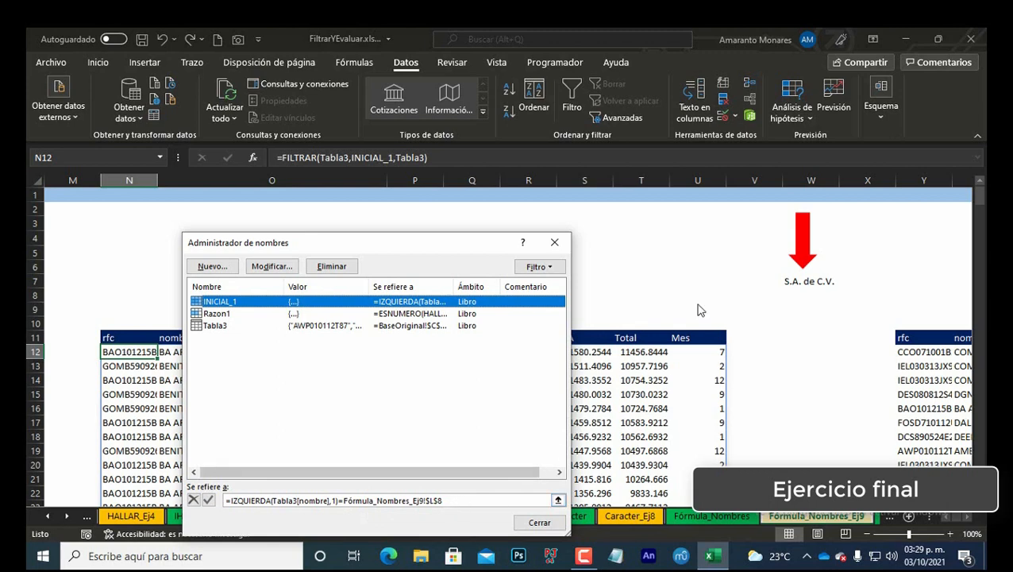
pyautogui.moveTo(456, 500); pyautogui.dragTo(343, 500)
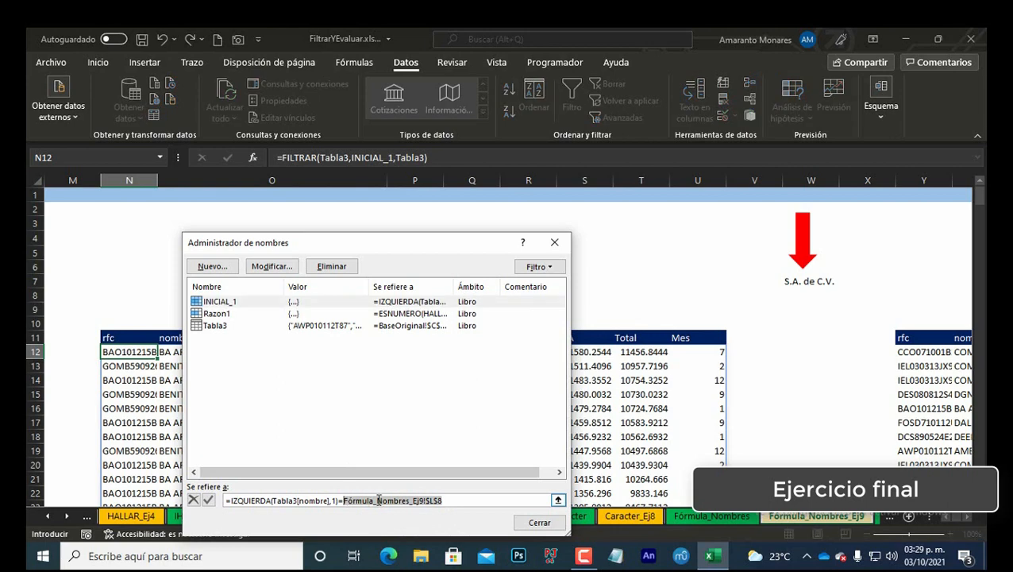
pyautogui.press('End')
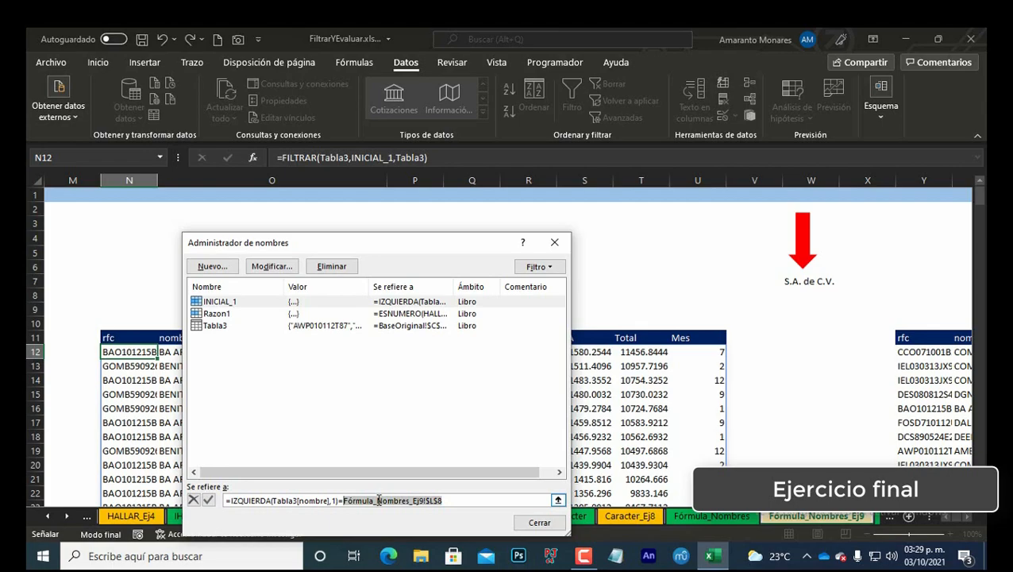
pyautogui.press('Escape')
pyautogui.press('Escape')
pyautogui.doubleClick(151, 355)
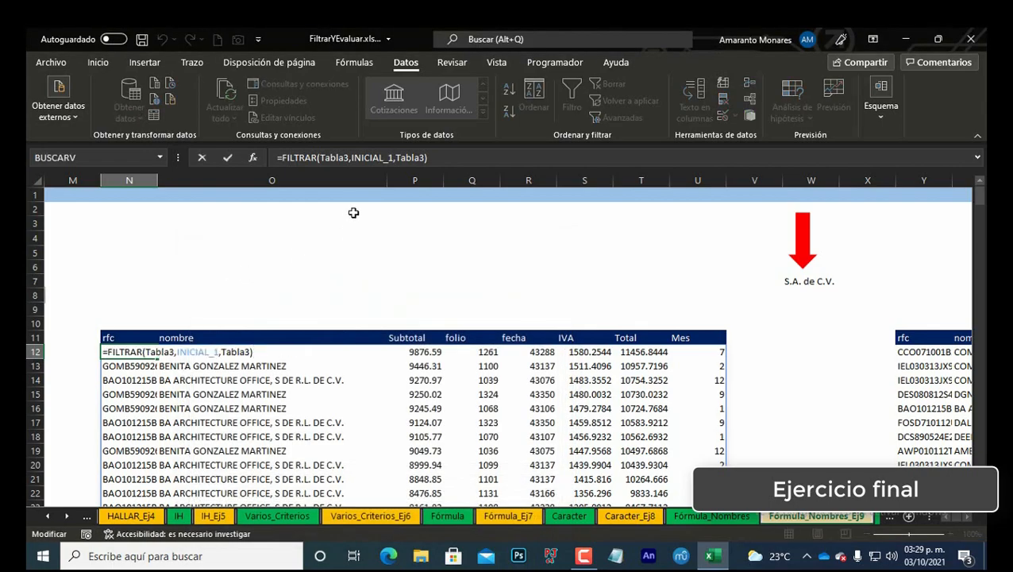
pyautogui.click(393, 157)
pyautogui.press('BackSpace')
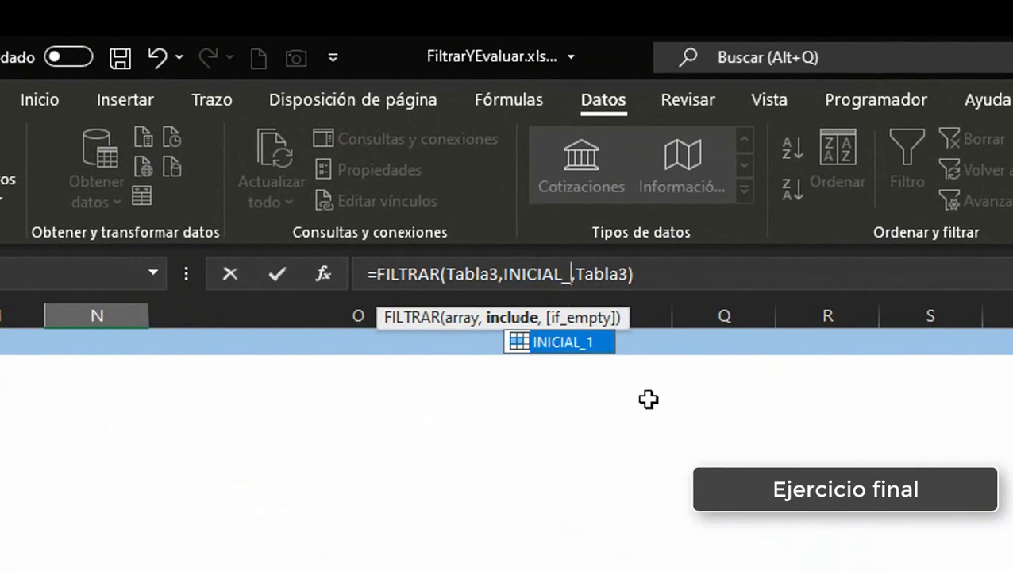
pyautogui.press('BackSpace')
pyautogui.press('BackSpace')
pyautogui.press('BackSpace')
pyautogui.press('BackSpace')
pyautogui.press('BackSpace')
pyautogui.press('BackSpace')
pyautogui.press('BackSpace')
pyautogui.press('BackSpace')
pyautogui.write('R')
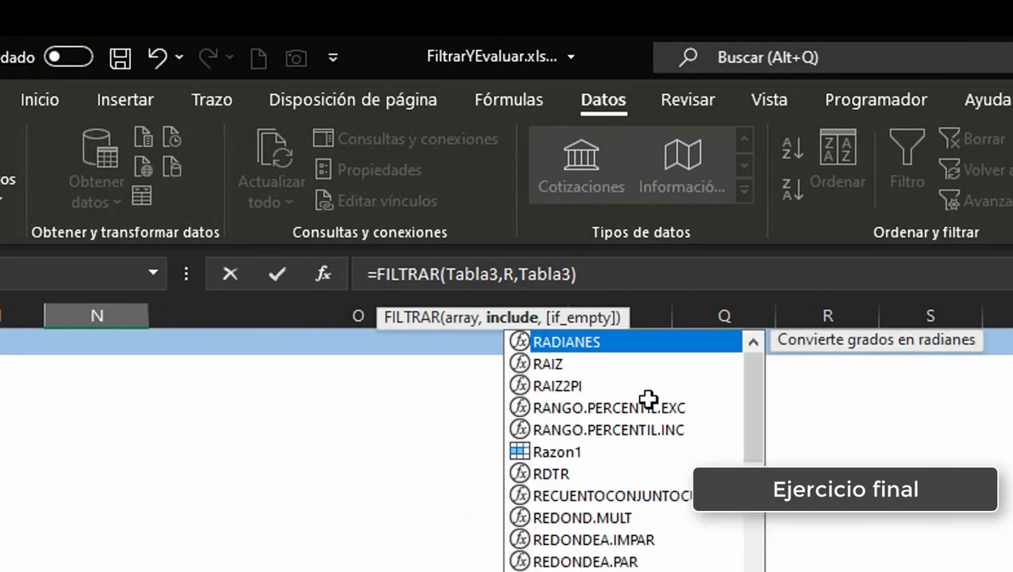
pyautogui.press('Down')
pyautogui.press('Down')
pyautogui.press('Down')
pyautogui.press('Down')
pyautogui.press('Down')
pyautogui.press('Tab')
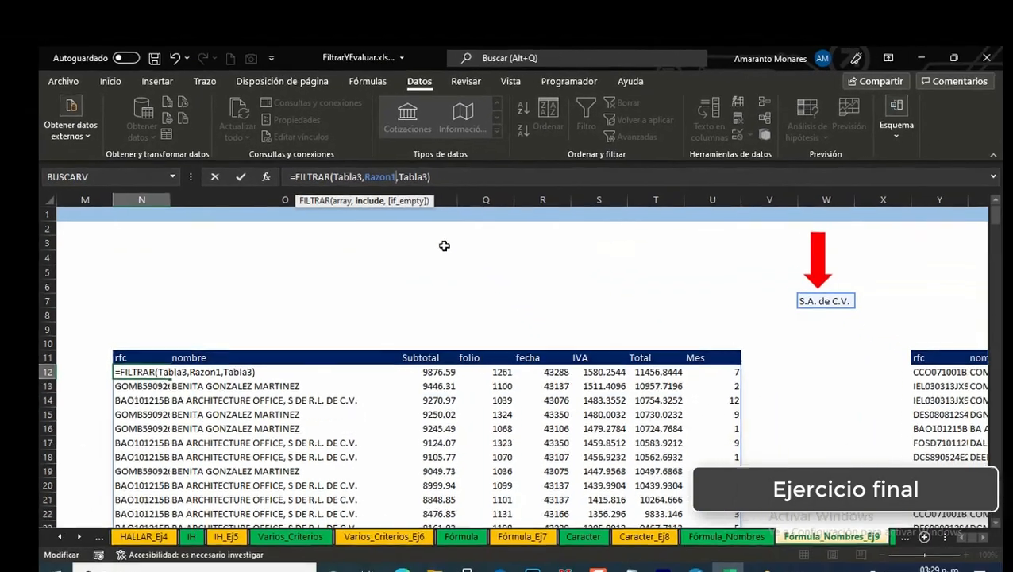
pyautogui.press('Return')
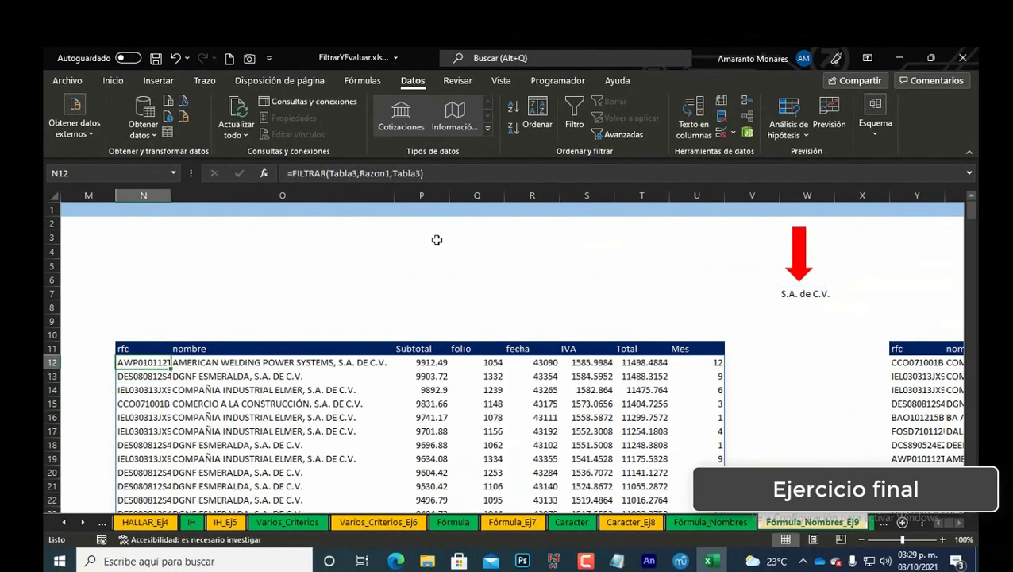
# Step: Reinsert Razon1 as the N12 formula's criterion using the Paste Name dialog
pyautogui.press('F2')
pyautogui.press('BackSpace')
pyautogui.press('BackSpace')
pyautogui.press('BackSpace')
pyautogui.press('BackSpace')
pyautogui.press('BackSpace')
pyautogui.press('BackSpace')
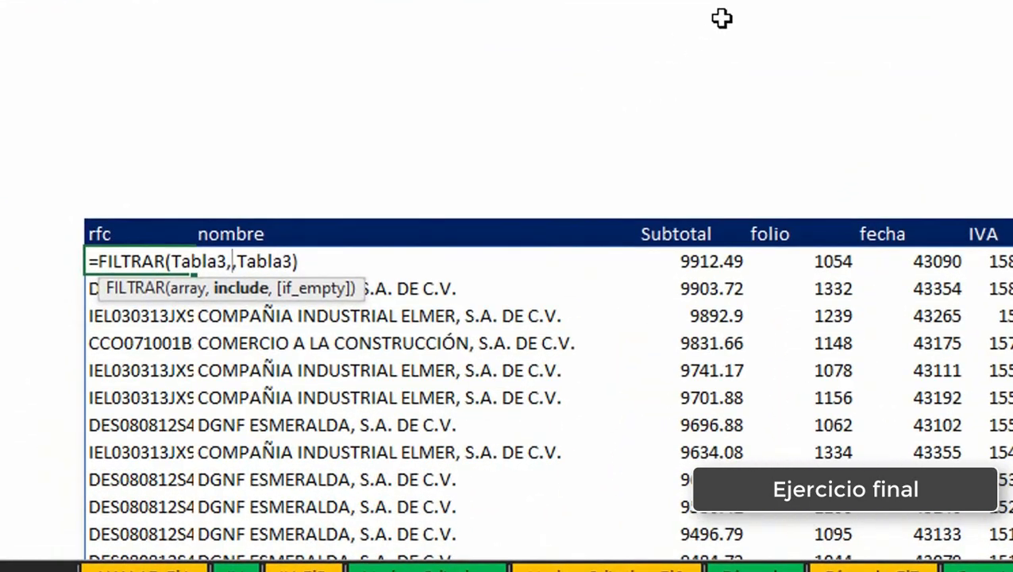
pyautogui.press('F3')
pyautogui.press('Down')
pyautogui.press('Down')
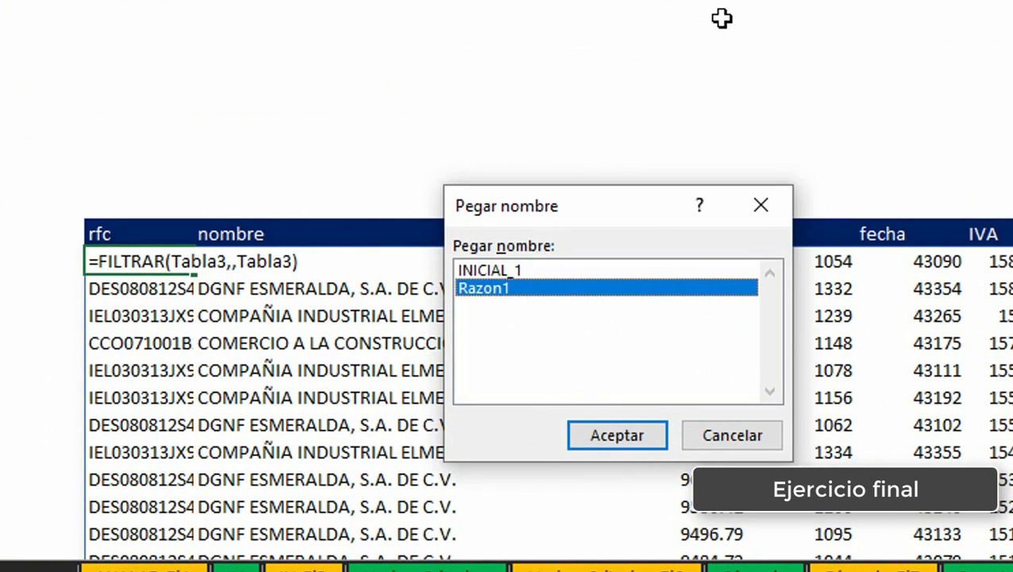
pyautogui.click(628, 436)
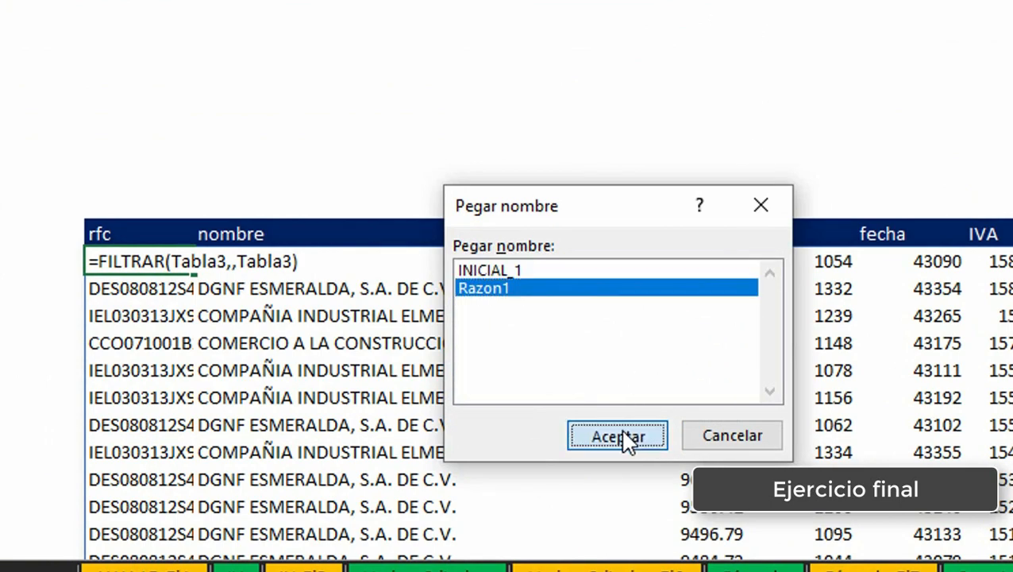
pyautogui.press('End')
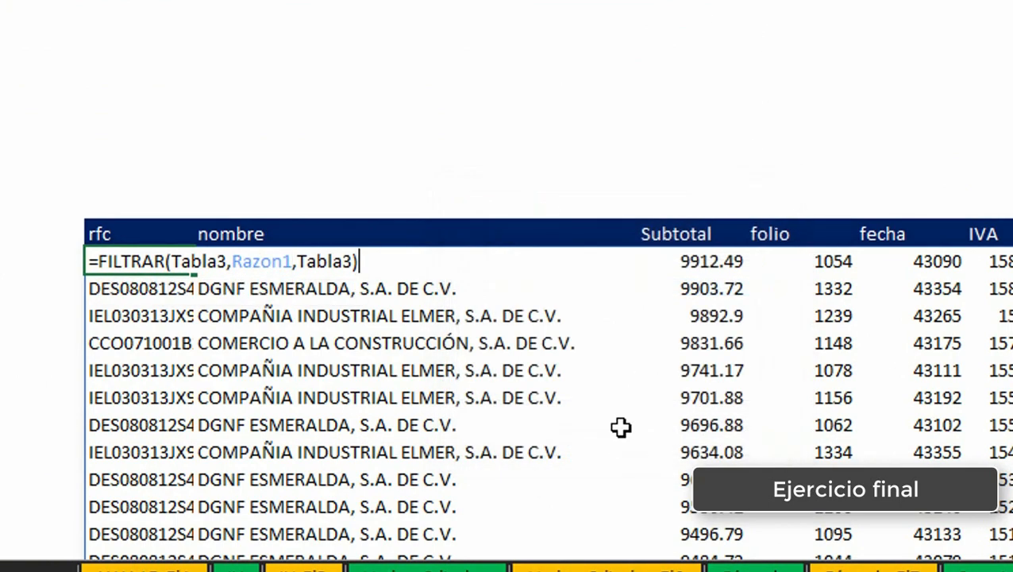
pyautogui.press('Return')
# Step: Change the search text in W7 to S de R.L
pyautogui.press('Up')
pyautogui.press('Right')
pyautogui.press('Right')
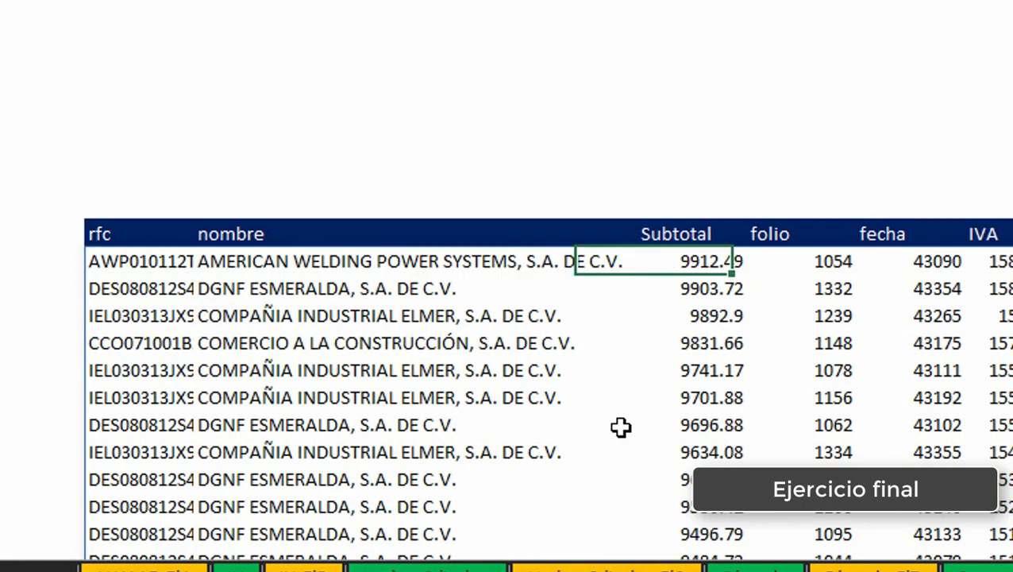
pyautogui.press('Up')
pyautogui.press('Up')
pyautogui.press('Right')
pyautogui.press('Right')
pyautogui.write('S')
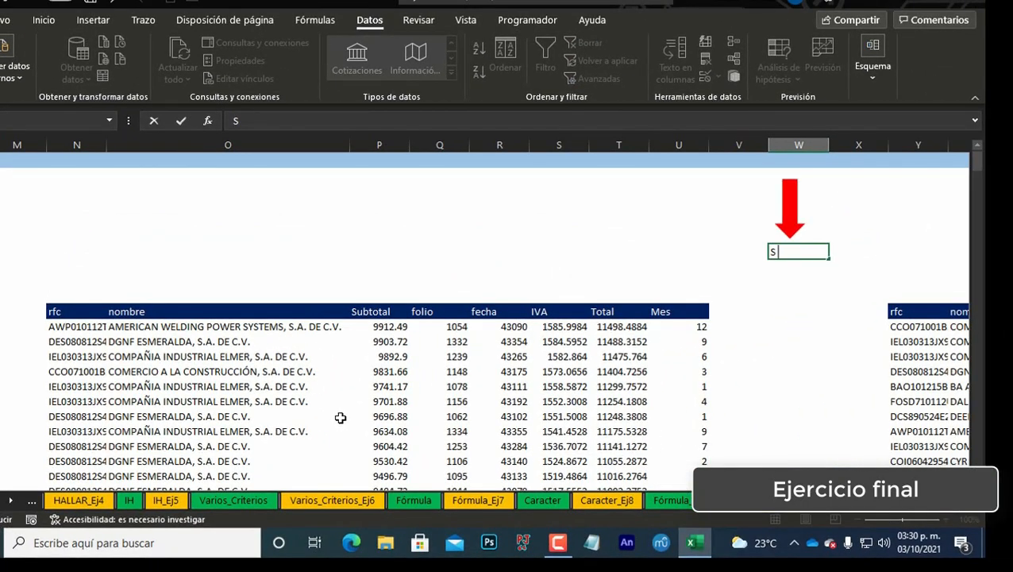
pyautogui.write(' de R.L.')
pyautogui.press('Return')
pyautogui.press('Up')
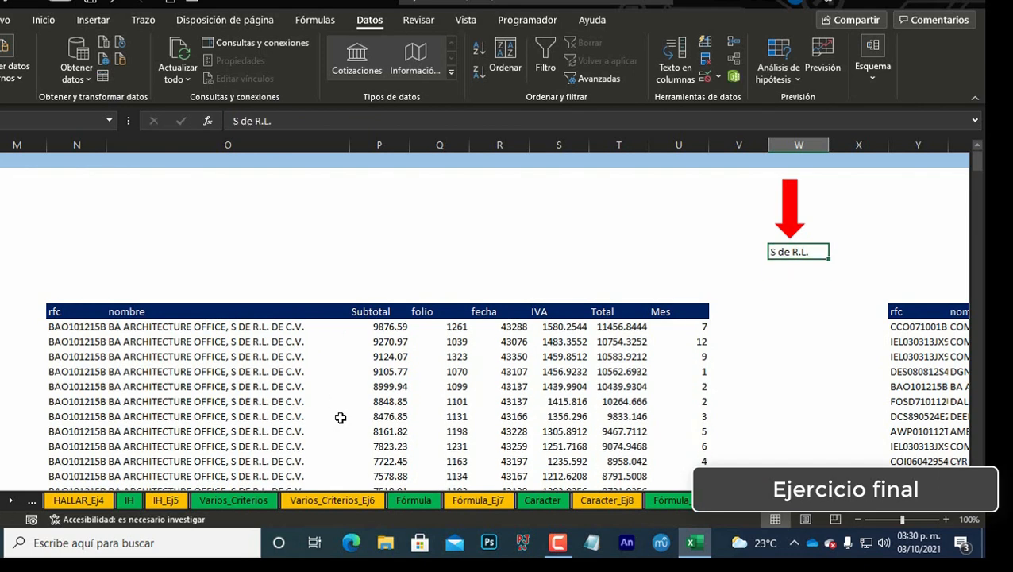
# Step: Copy the criterion Tabla3[Subtotal]<PROMEDIO(Tabla3[Subtotal]) from the FILTRAR formula in Y12
pyautogui.press('Down')
pyautogui.press('Down')
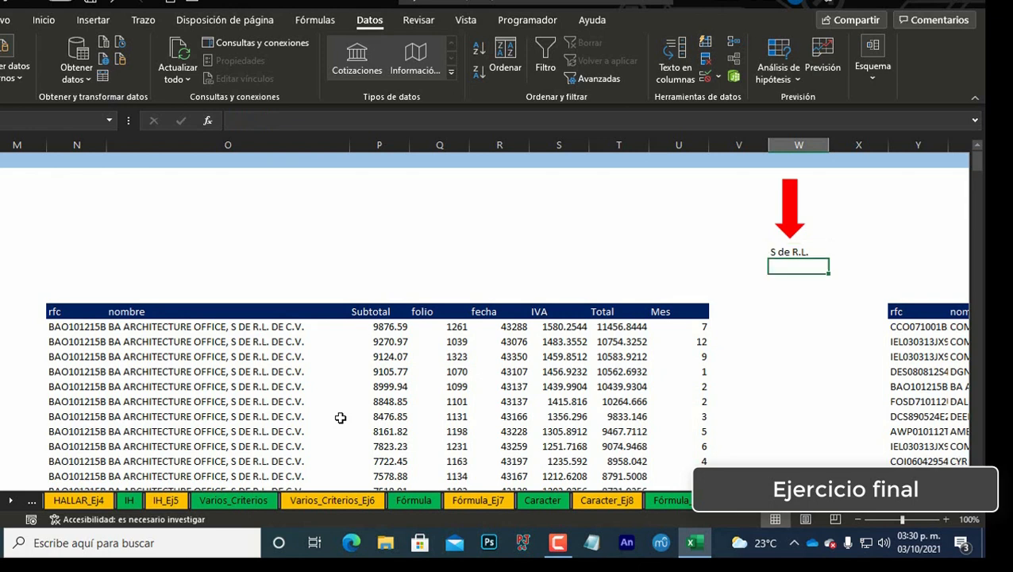
pyautogui.press('Right')
pyautogui.press('Down')
pyautogui.press('Down')
pyautogui.press('Right')
pyautogui.press('Right')
pyautogui.press('Down')
pyautogui.press('Down')
pyautogui.press('Down')
pyautogui.press('Up')
pyautogui.press('Up')
pyautogui.press('Right')
pyautogui.press('Right')
pyautogui.press('Right')
pyautogui.press('Right')
pyautogui.press('Right')
pyautogui.press('Right')
pyautogui.press('Right')
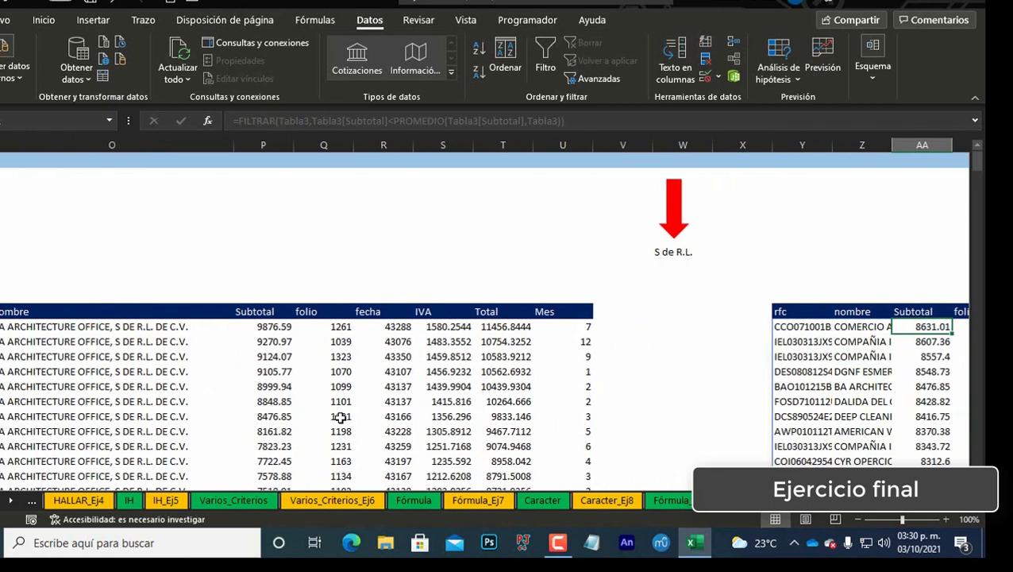
pyautogui.hotkey('ctrl', 'Left')
pyautogui.hotkey('ctrl', 'Left')
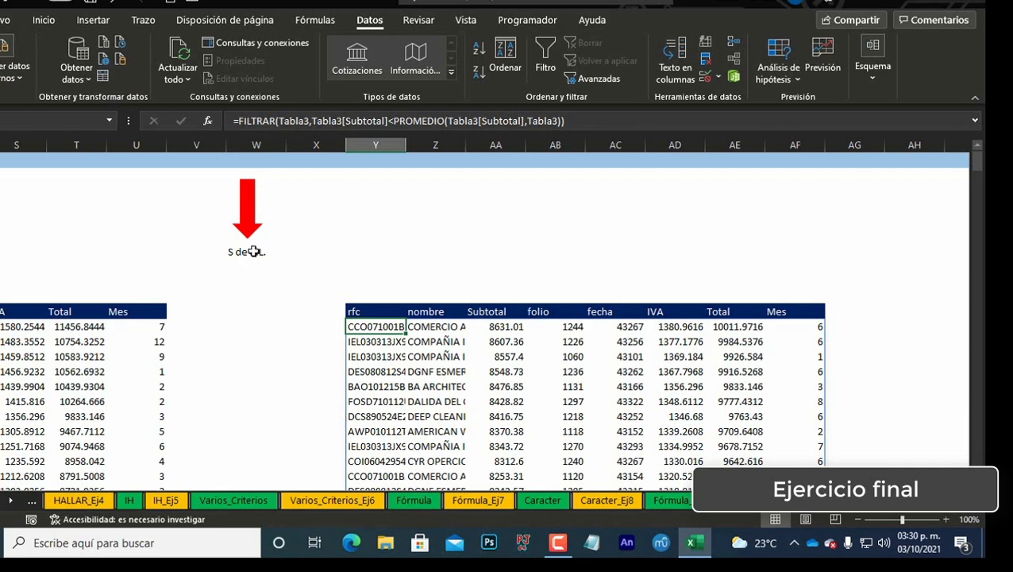
pyautogui.click(351, 122)
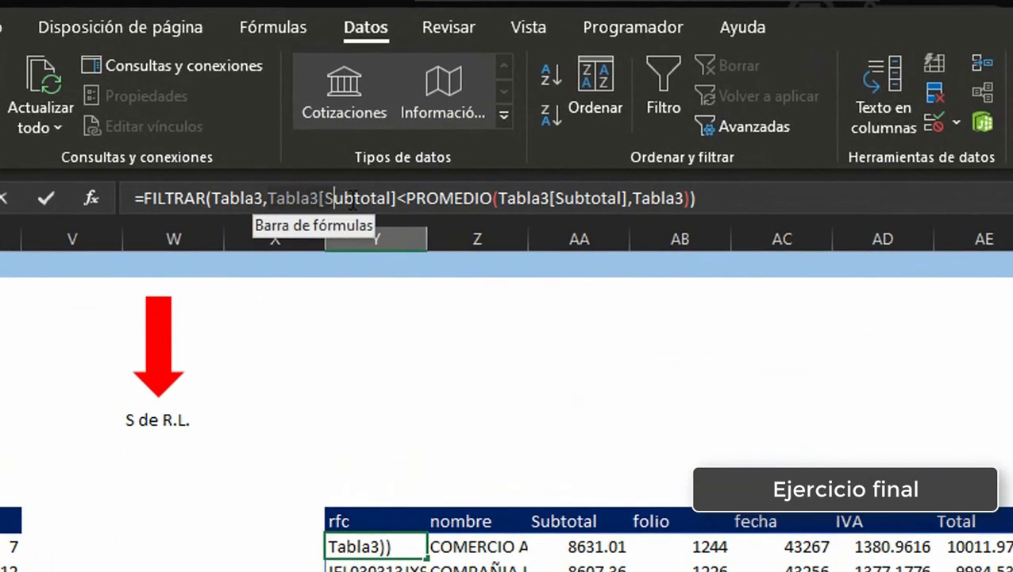
pyautogui.moveTo(352, 203); pyautogui.dragTo(631, 170)
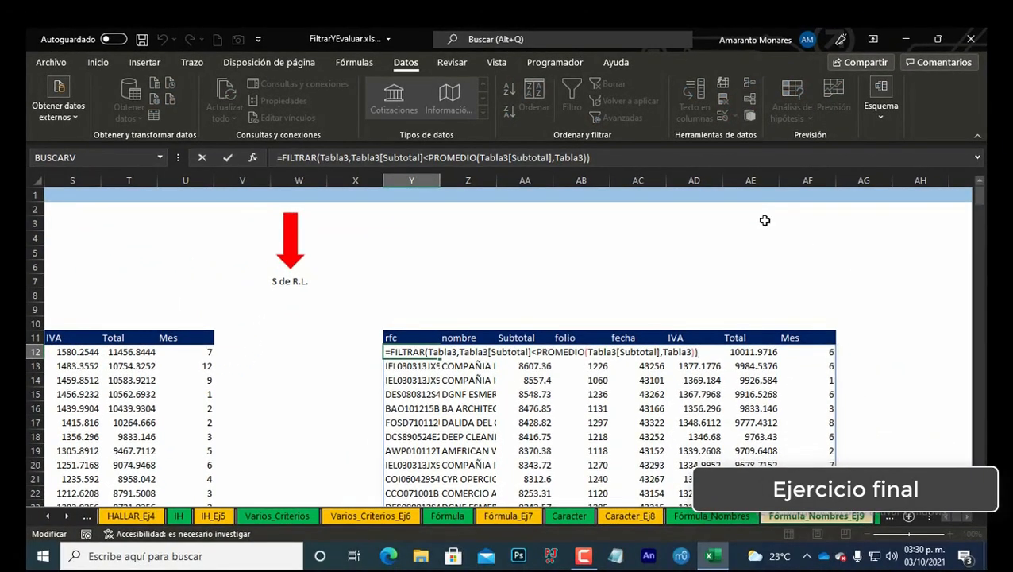
pyautogui.press('Return')
# Step: Define a new workbook name Debajo_promedio referring to =Tabla3[Subtotal]<PROMEDIO(Tabla3[Subtotal])
pyautogui.hotkey('ctrl', 'F3')
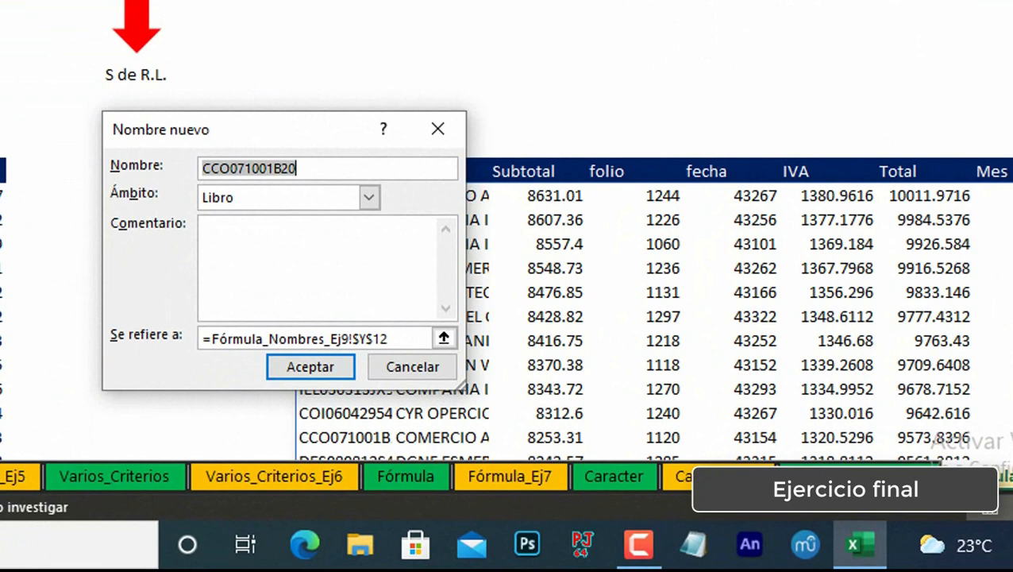
pyautogui.write('d')
pyautogui.press('BackSpace')
pyautogui.write('De')
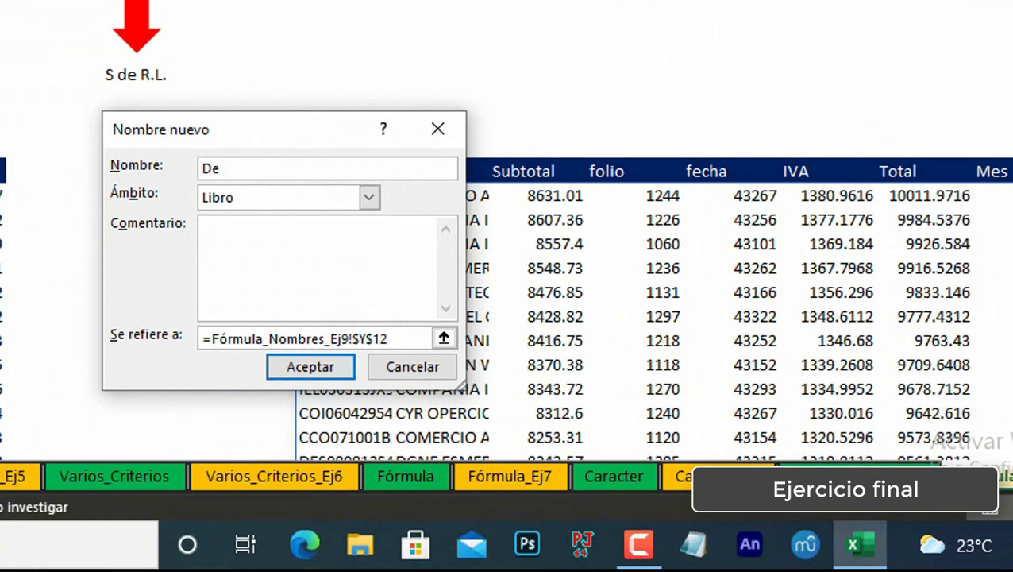
pyautogui.write('bajo_promedio')
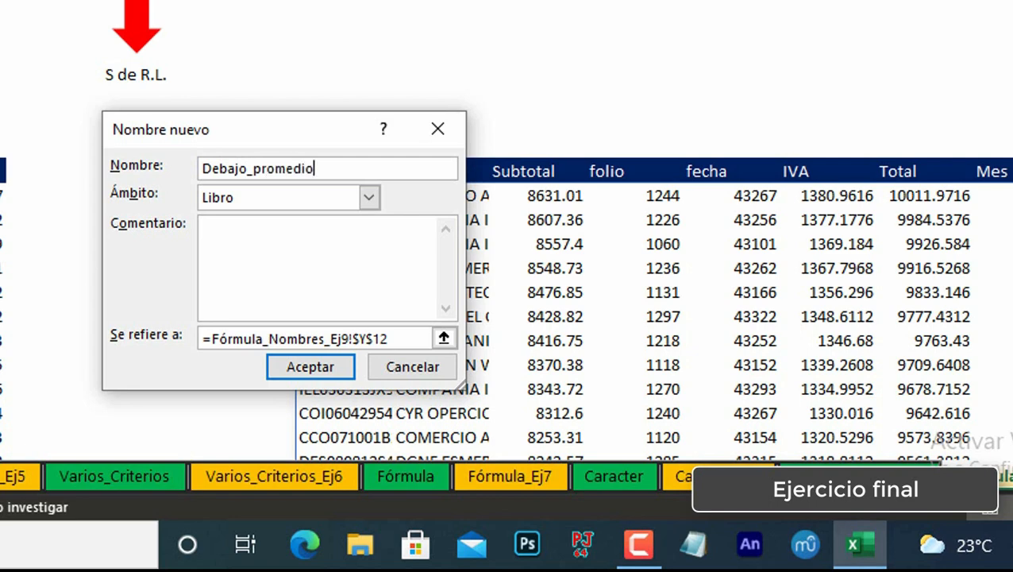
pyautogui.doubleClick(409, 337)
pyautogui.press('BackSpace')
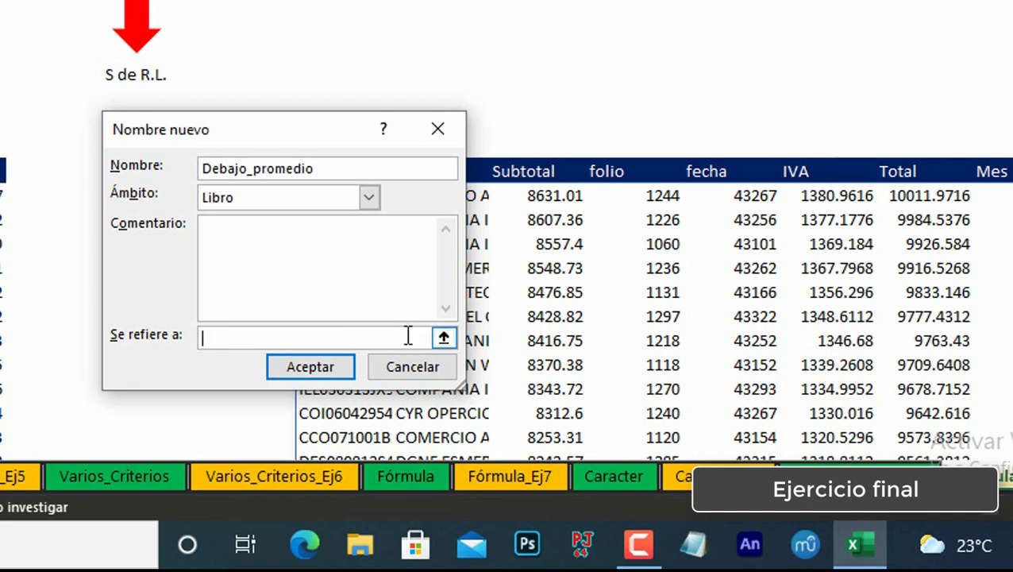
pyautogui.write('=')
pyautogui.write('PROMEDIO(Tabla3[Subtotal]')
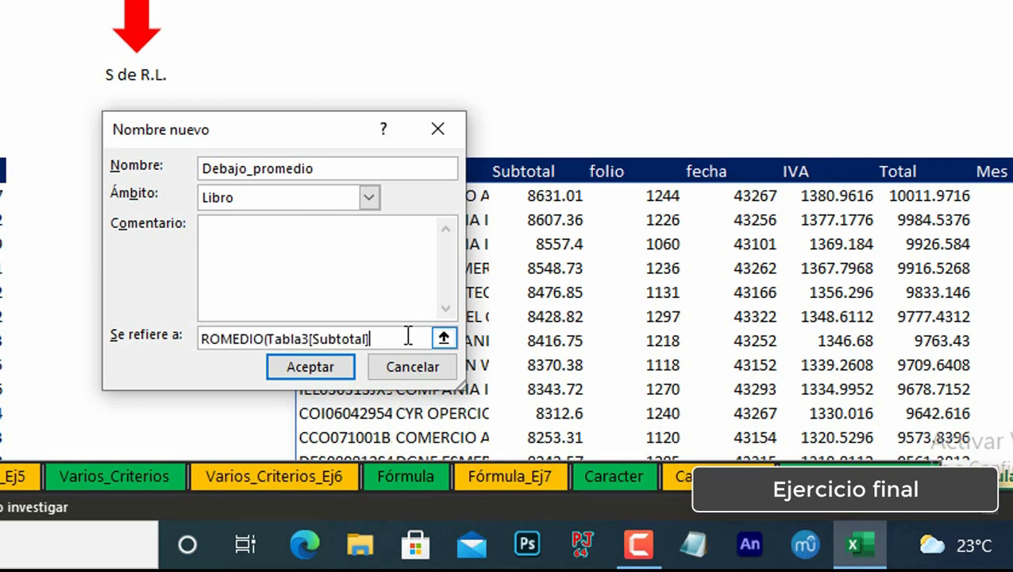
pyautogui.write(')')
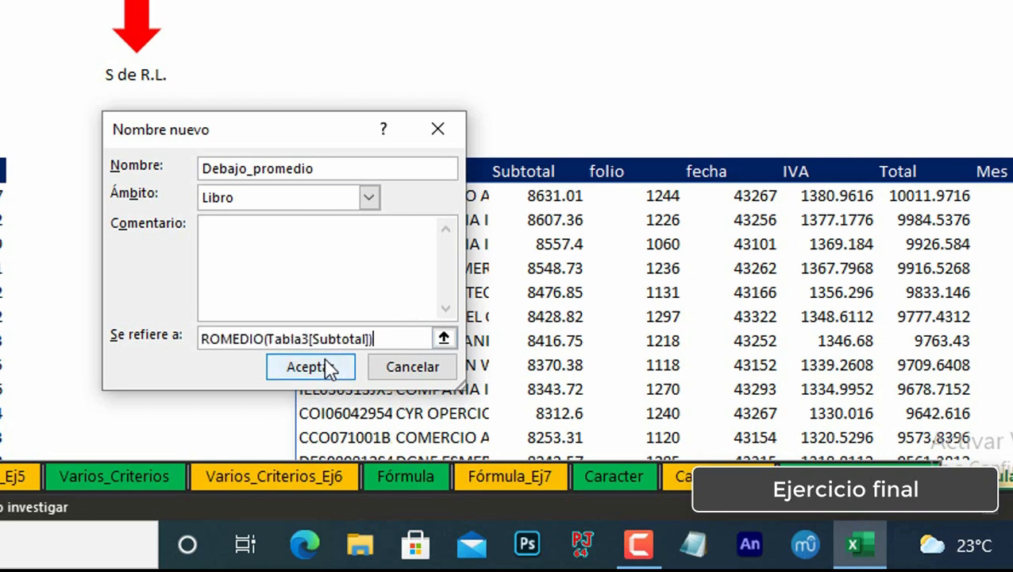
pyautogui.click(328, 368)
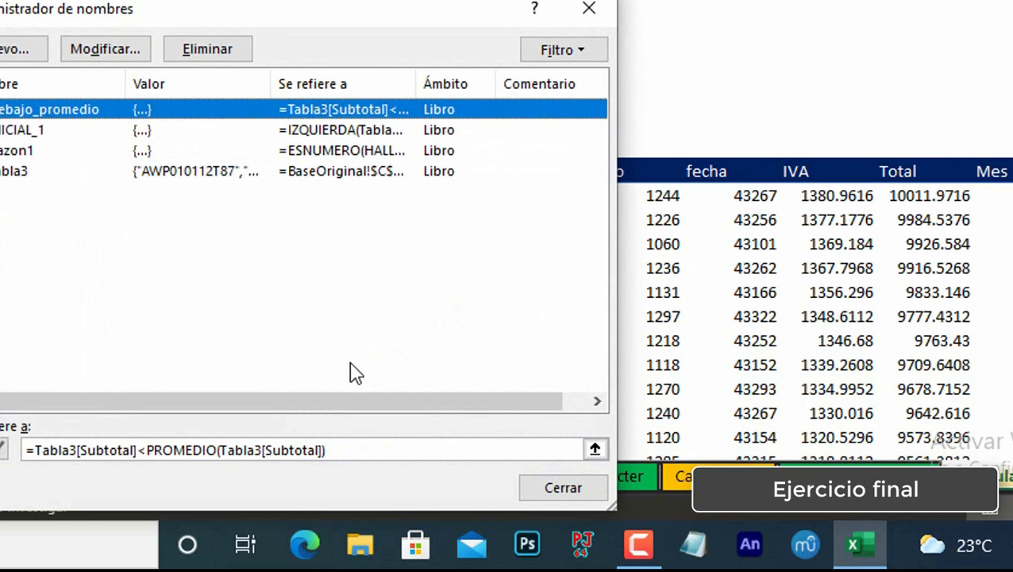
# Step: Replace the criterion in the Y12 FILTRAR formula with the name Debajo_promedio and accept Excel's formula correction
pyautogui.click(578, 488)
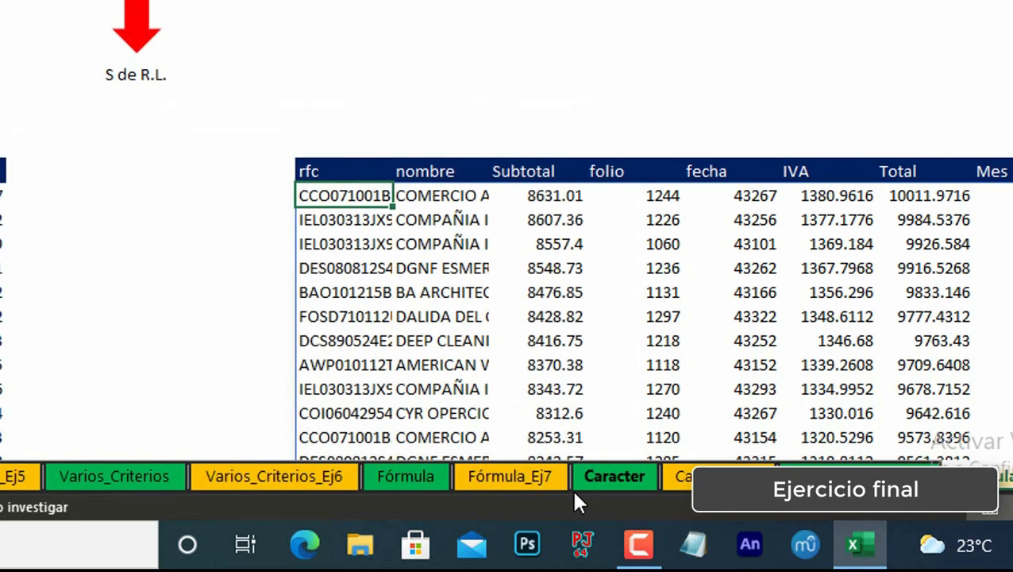
pyautogui.press('F2')
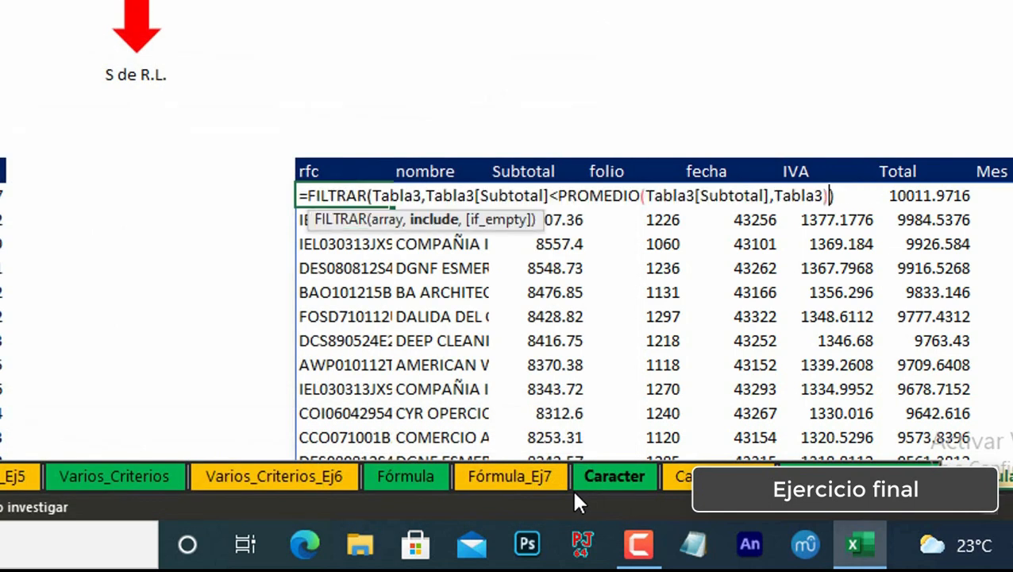
pyautogui.press('Left')
pyautogui.press('Left')
pyautogui.press('Left')
pyautogui.press('Left')
pyautogui.press('Left')
pyautogui.press('Left')
pyautogui.press('Left')
pyautogui.press('Left')
pyautogui.press('Left')
pyautogui.press('Left')
pyautogui.hotkey('shift', 'Left')
pyautogui.hotkey('shift', 'Left')
pyautogui.hotkey('shift', 'Left')
pyautogui.hotkey('shift', 'Left')
pyautogui.hotkey('shift', 'Left')
pyautogui.hotkey('shift', 'Left')
pyautogui.hotkey('shift', 'Left')
pyautogui.hotkey('shift', 'Left')
pyautogui.hotkey('shift', 'Left')
pyautogui.hotkey('shift', 'Left')
pyautogui.hotkey('shift', 'Left')
pyautogui.hotkey('shift', 'Left')
pyautogui.hotkey('shift', 'Left')
pyautogui.hotkey('shift', 'Left')
pyautogui.hotkey('shift', 'Left')
pyautogui.hotkey('shift', 'Left')
pyautogui.hotkey('shift', 'Left')
pyautogui.hotkey('shift', 'Left')
pyautogui.hotkey('shift', 'Left')
pyautogui.hotkey('shift', 'Left')
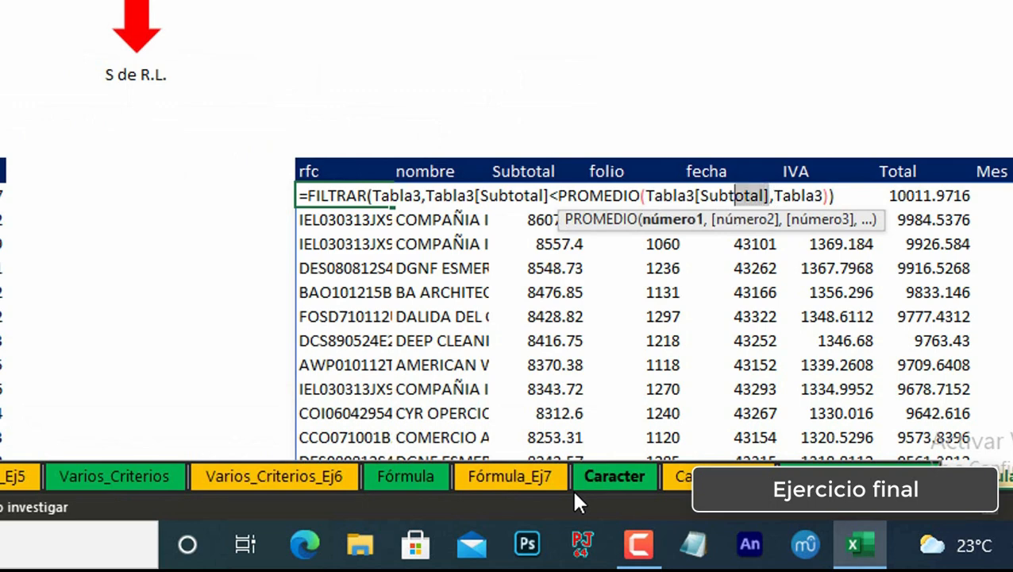
pyautogui.press('Delete')
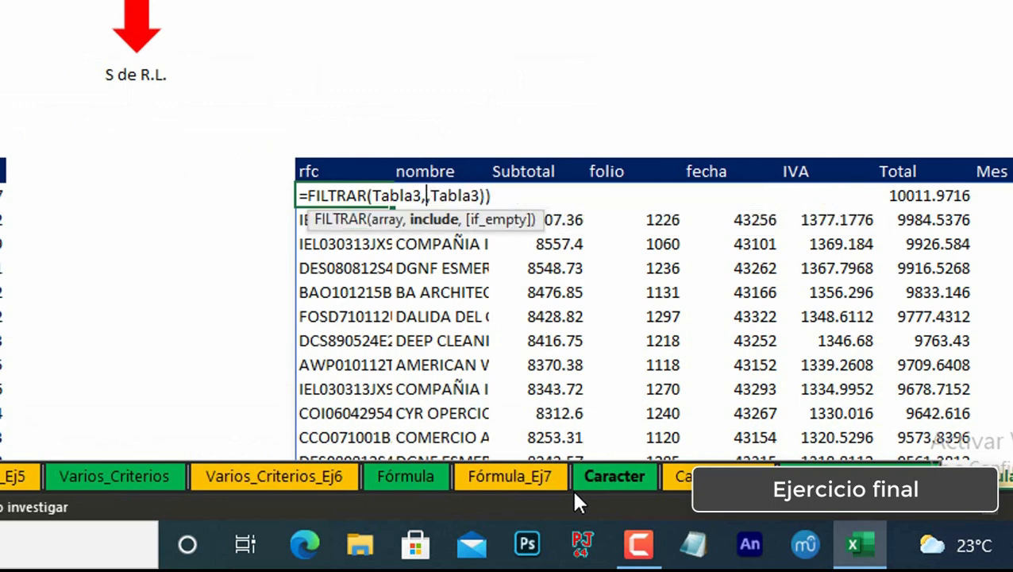
pyautogui.press('F3')
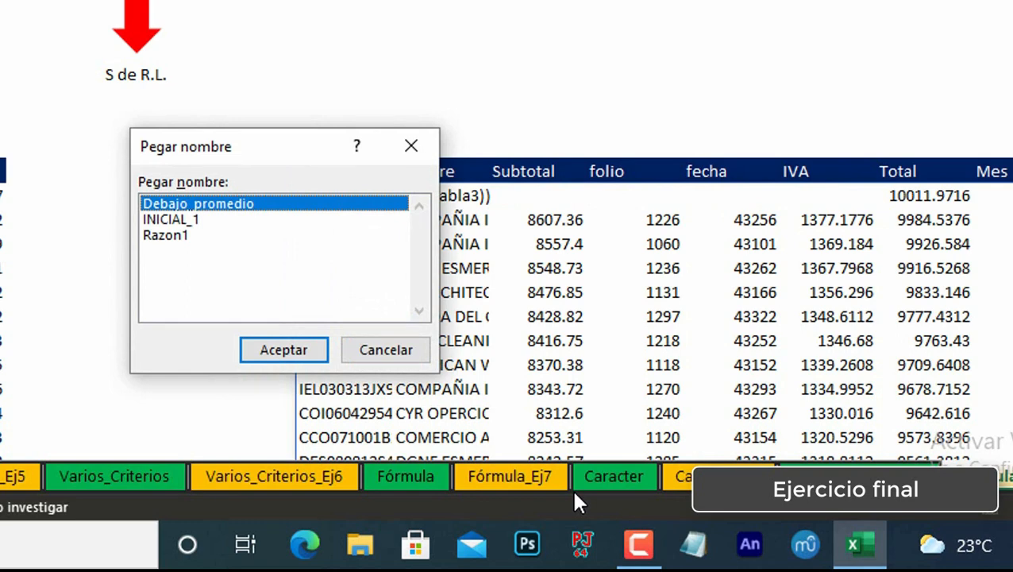
pyautogui.press('Return')
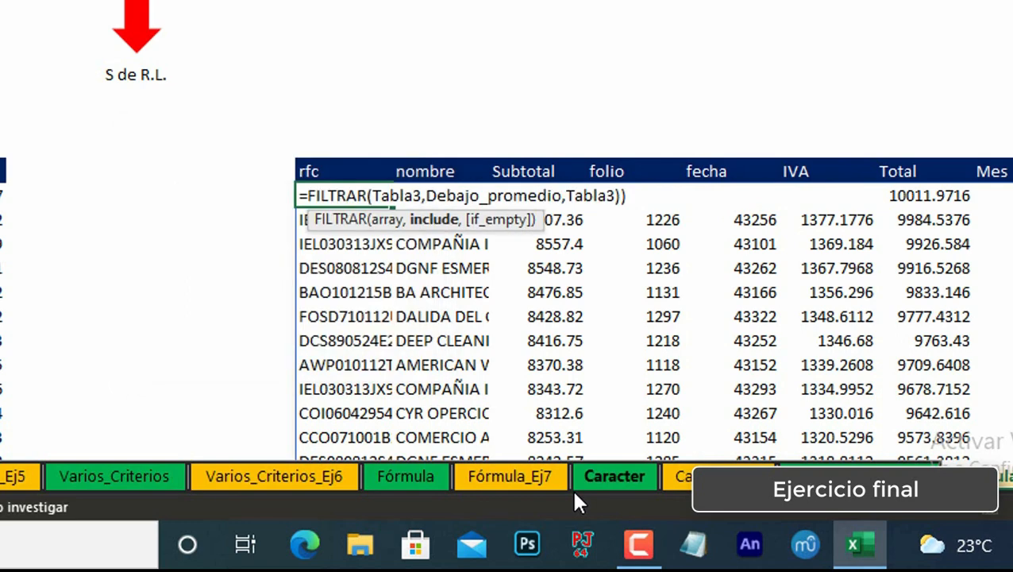
pyautogui.press('Return')
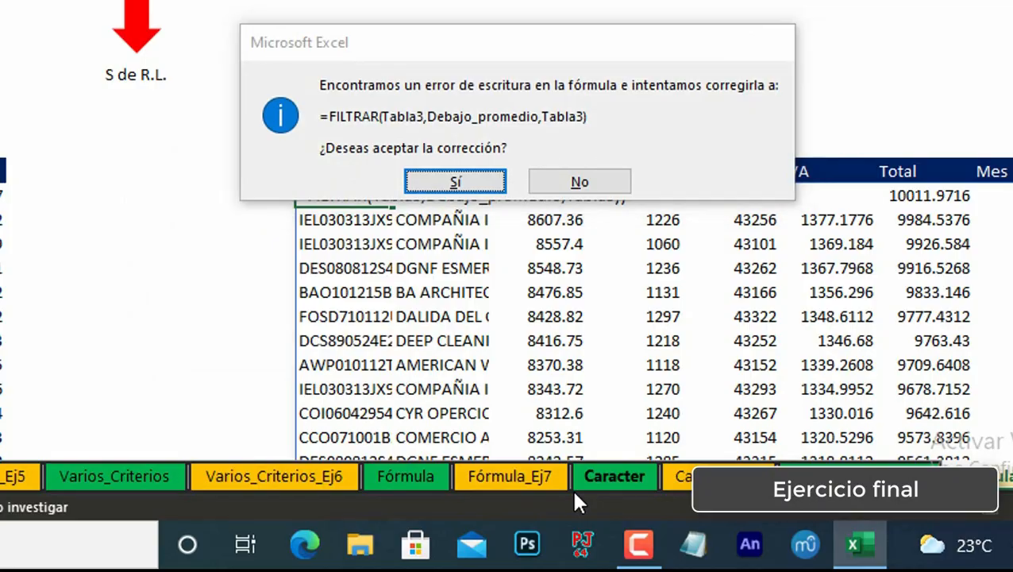
pyautogui.press('Return')
# Step: Review the filtered below-average results and the Y12 formula in the formula bar
pyautogui.press('Up')
pyautogui.hotkey('ctrl', 'Down')
pyautogui.press('Down')
pyautogui.hotkey('ctrl', 'Up')
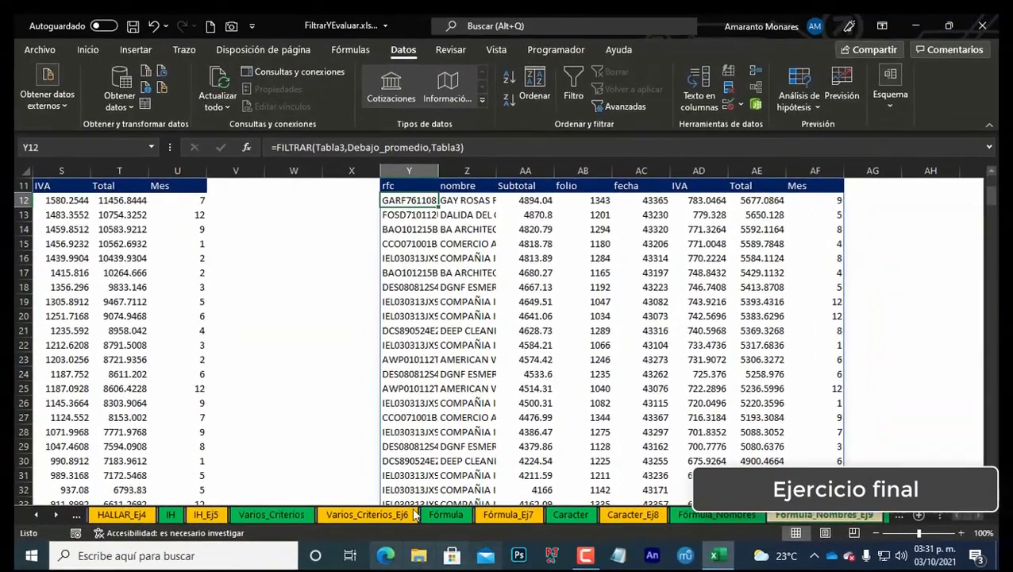
pyautogui.scroll(2, 495, 360)
pyautogui.press('Right')
pyautogui.press('Right')
pyautogui.press('Right')
pyautogui.press('Right')
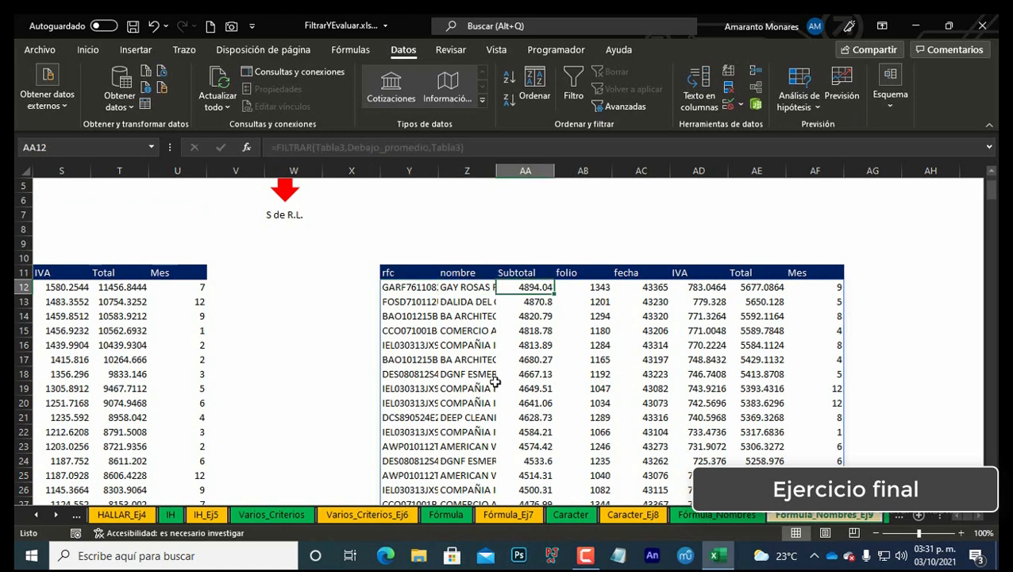
pyautogui.press('Left')
pyautogui.press('Left')
pyautogui.press('Left')
pyautogui.press('Left')
pyautogui.scroll(2, 500, 373)
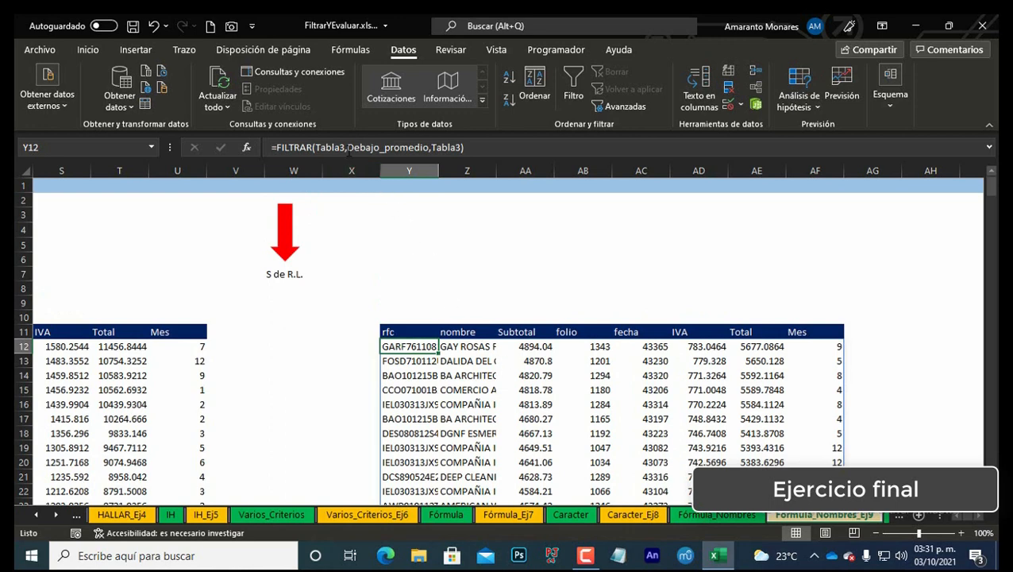
pyautogui.click(350, 147)
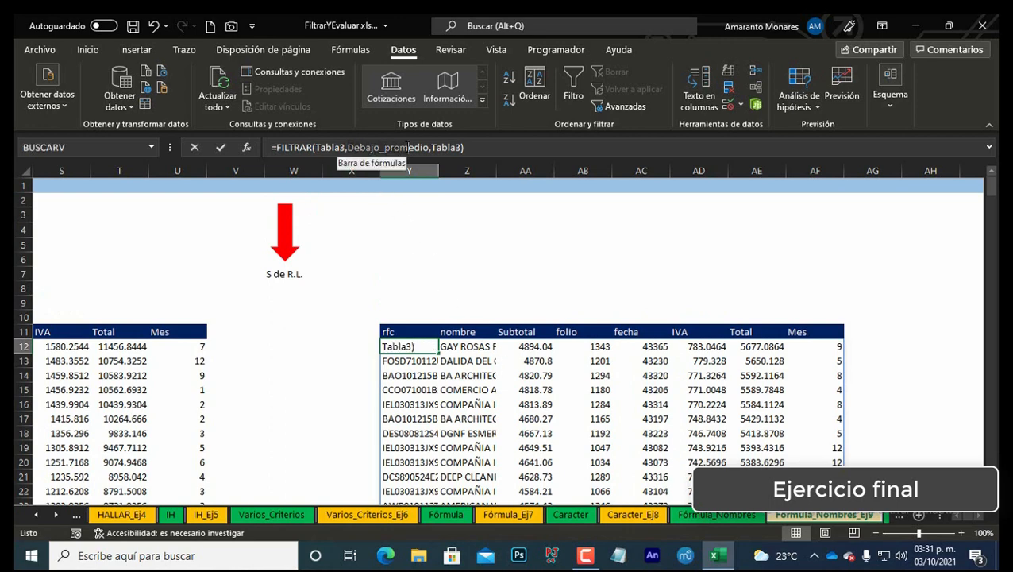
pyautogui.click(430, 147)
pyautogui.press('Escape')
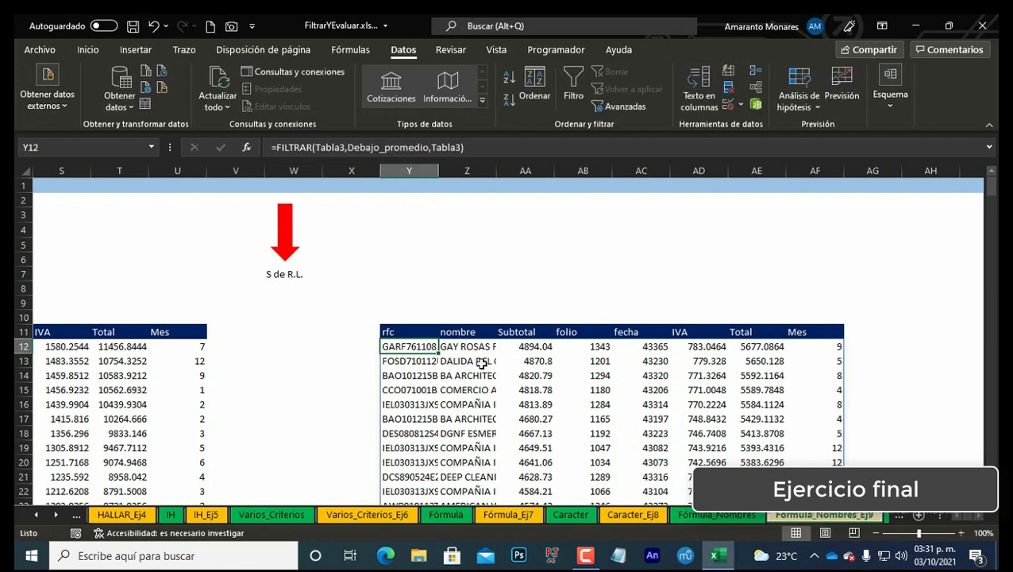
# Step: Move to the FuncionesExtra sheet and examine the table explaining VALOR, INDIRECTO, EVALUAR and NOMBRES
pyautogui.press('Right')
pyautogui.press('Right')
pyautogui.press('Right')
pyautogui.press('Right')
pyautogui.press('Right')
pyautogui.press('Right')
pyautogui.press('Right')
pyautogui.press('Right')
pyautogui.press('Right')
pyautogui.press('Right')
pyautogui.press('Right')
pyautogui.press('Right')
pyautogui.press('Right')
pyautogui.hotkey('ctrl', 'Home')
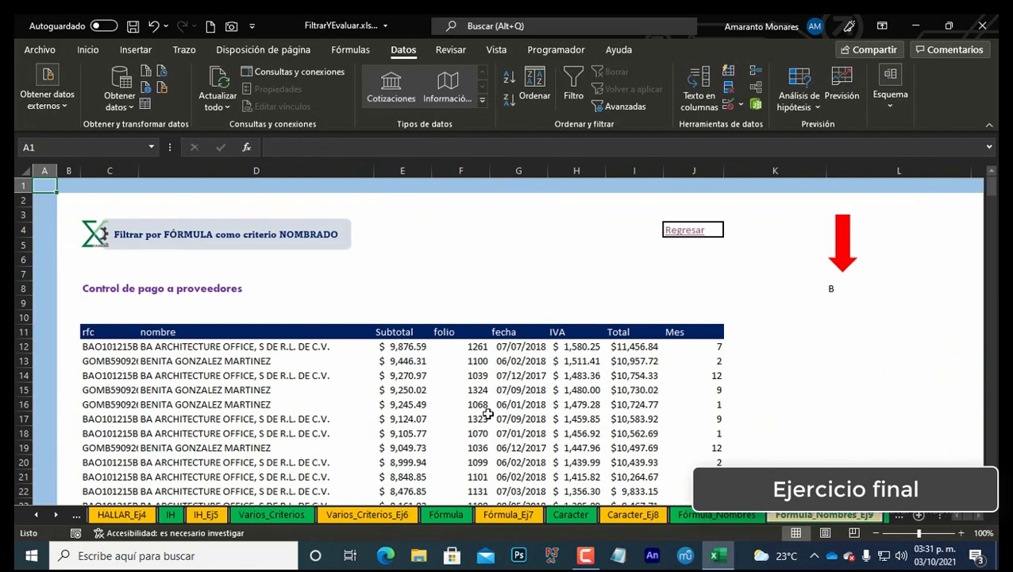
pyautogui.hotkey('ctrl', 'pagedown')
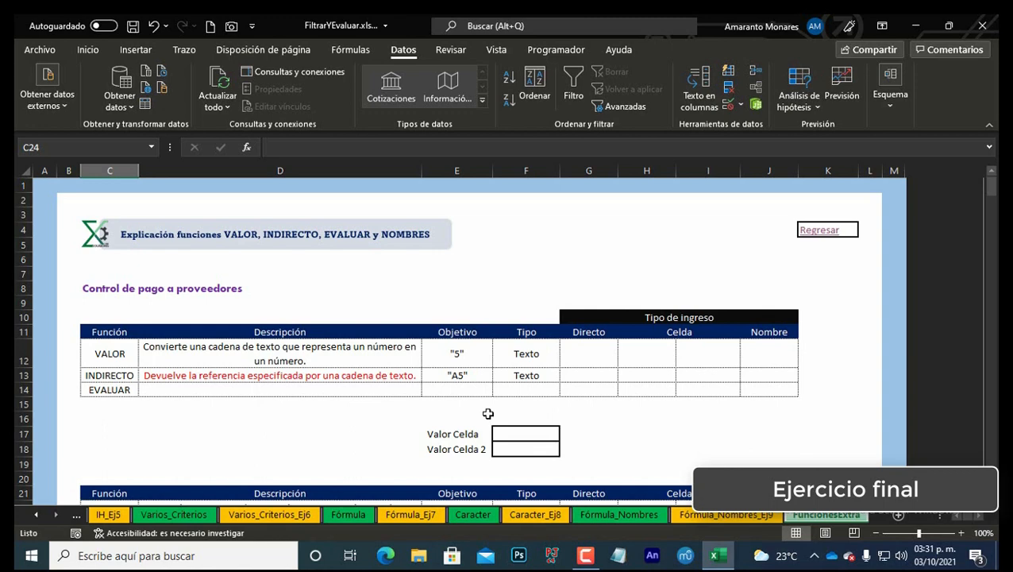
pyautogui.scroll(-2, 110, 381)
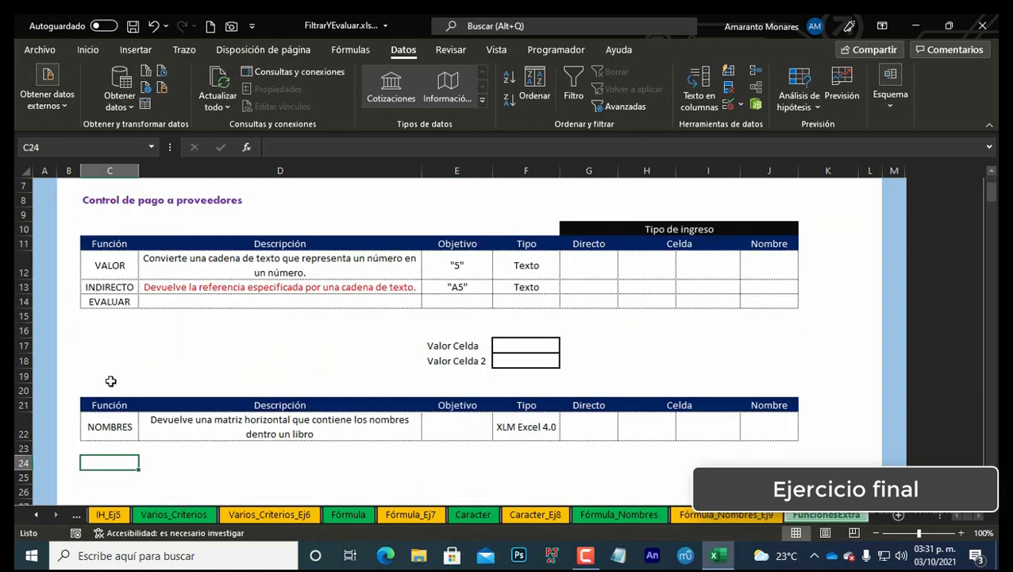
pyautogui.click(116, 427)
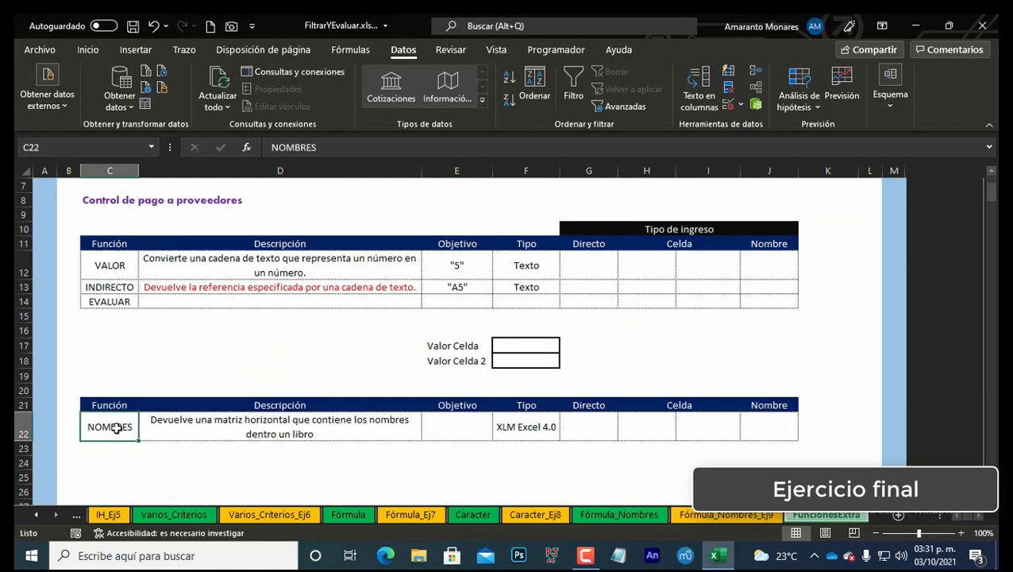
pyautogui.scroll(2, 117, 427)
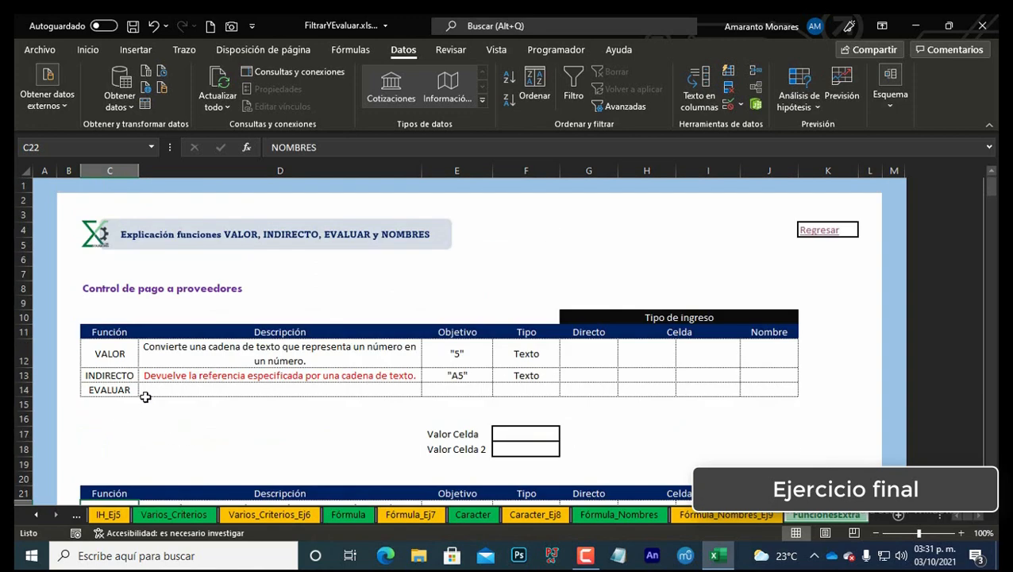
pyautogui.click(123, 360)
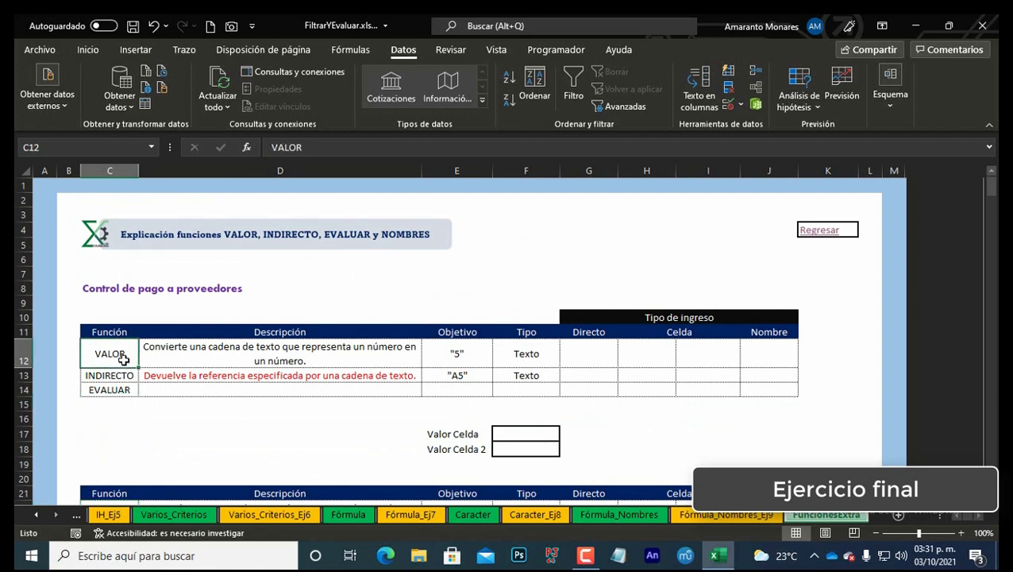
pyautogui.press('Right')
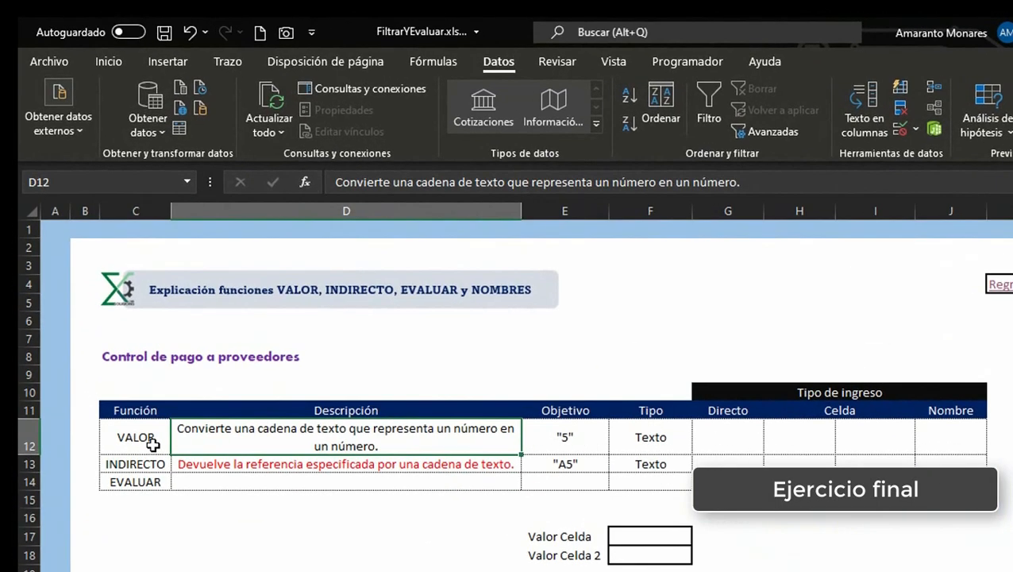
pyautogui.press('Right')
pyautogui.press('Right')
pyautogui.press('Right')
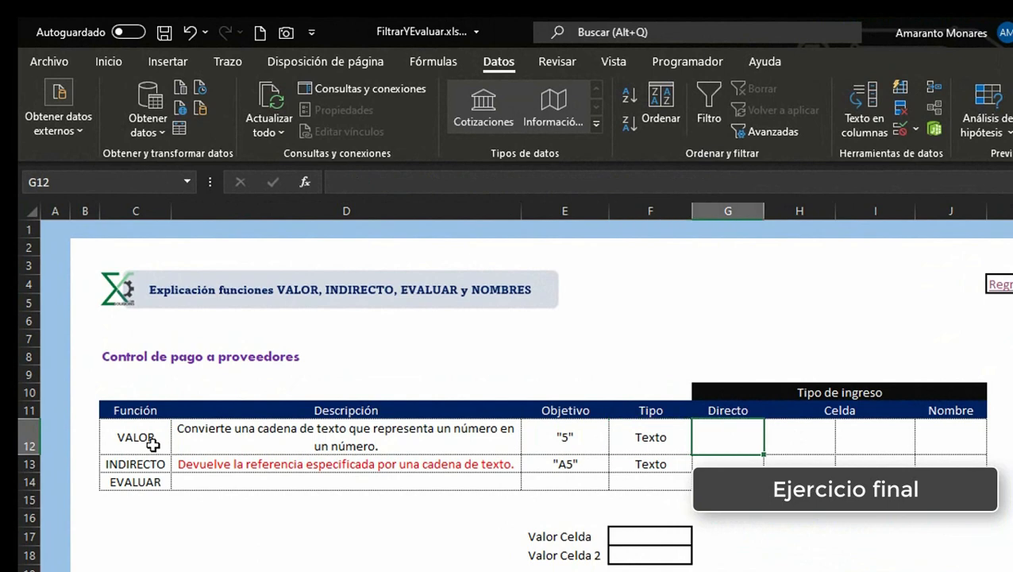
pyautogui.press('Up')
pyautogui.hotkey('ctrl', 'shift', 'Right')
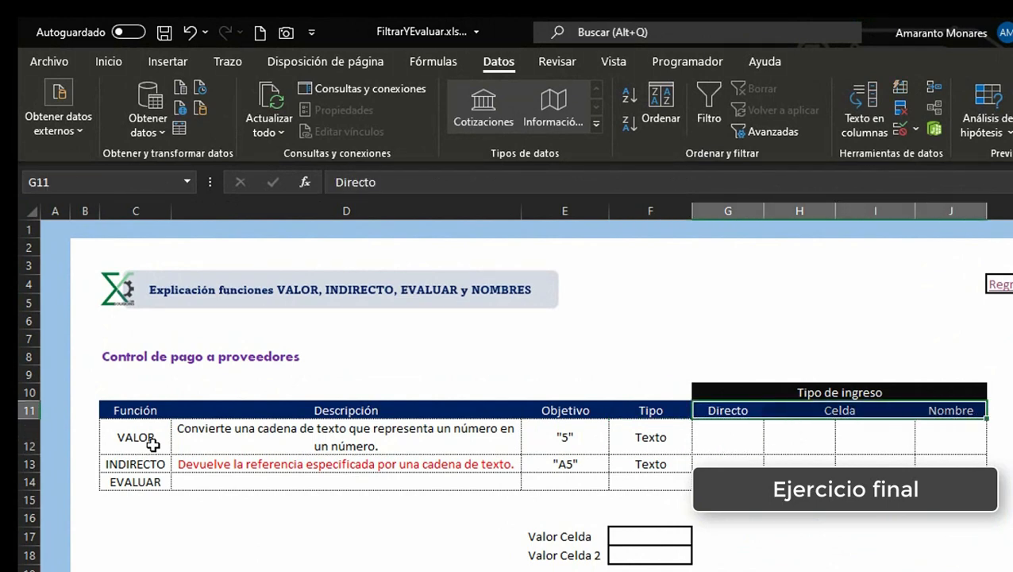
pyautogui.press('Down')
pyautogui.press('Up')
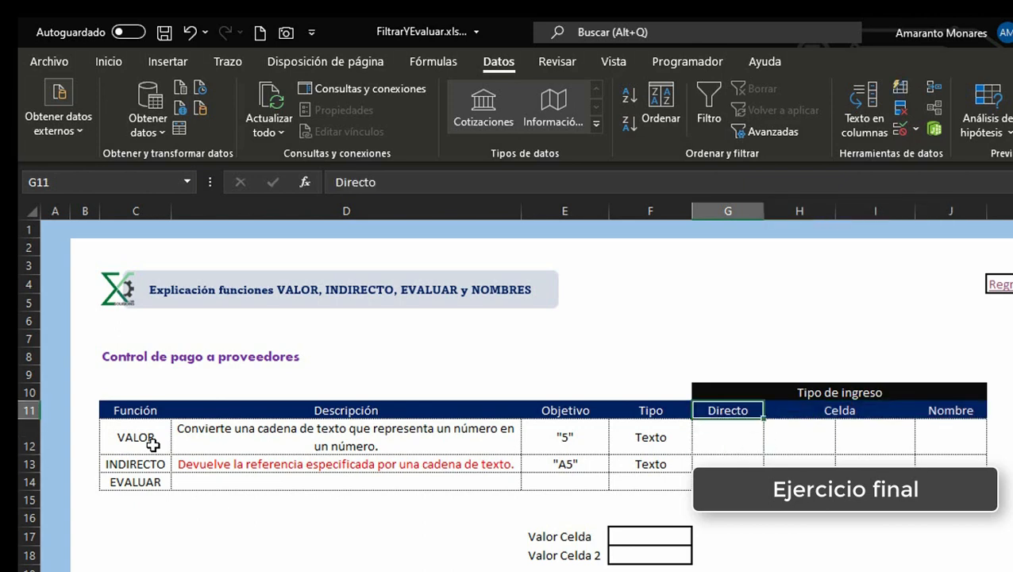
pyautogui.press('Right')
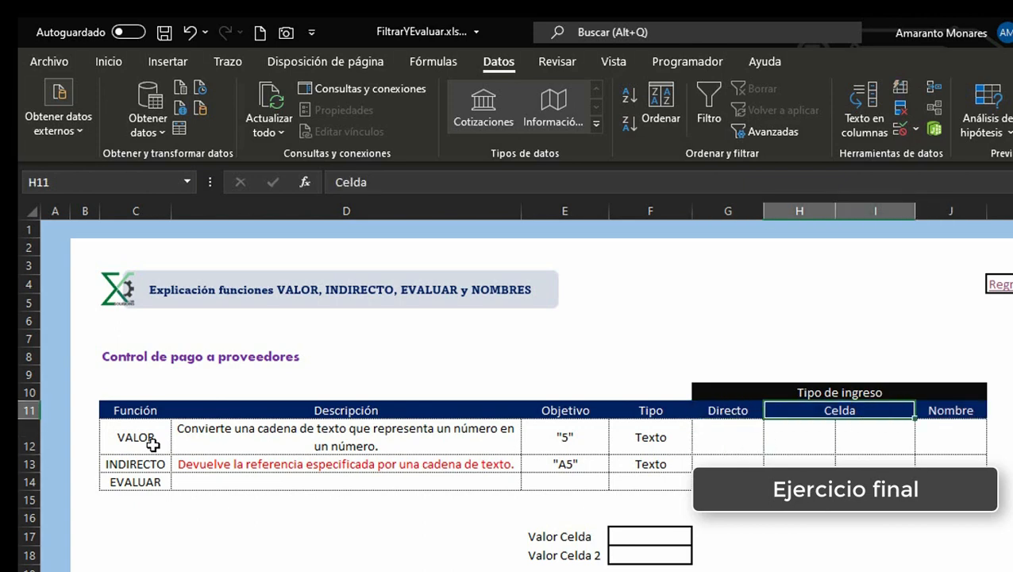
pyautogui.press('Right')
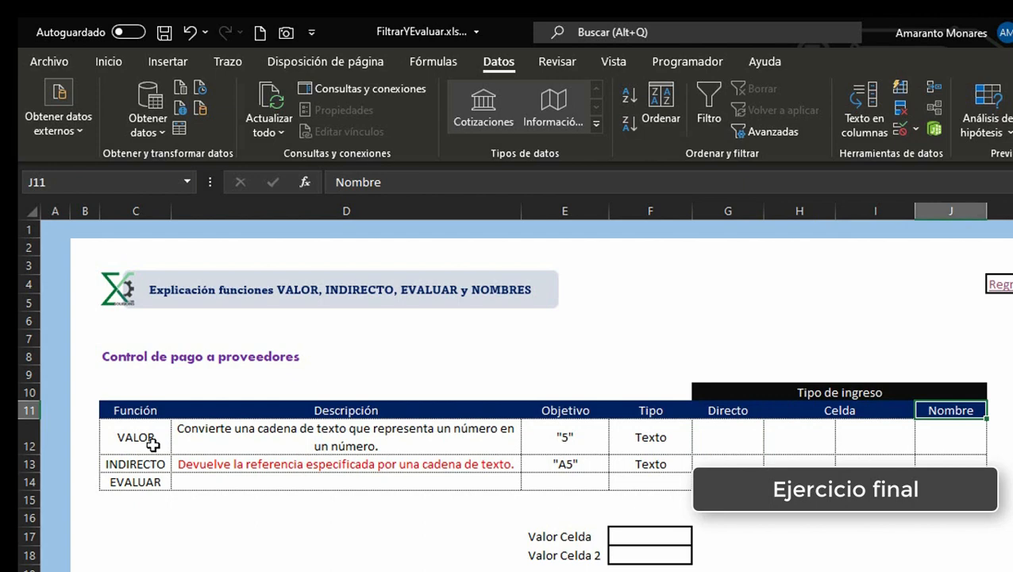
pyautogui.press('Down')
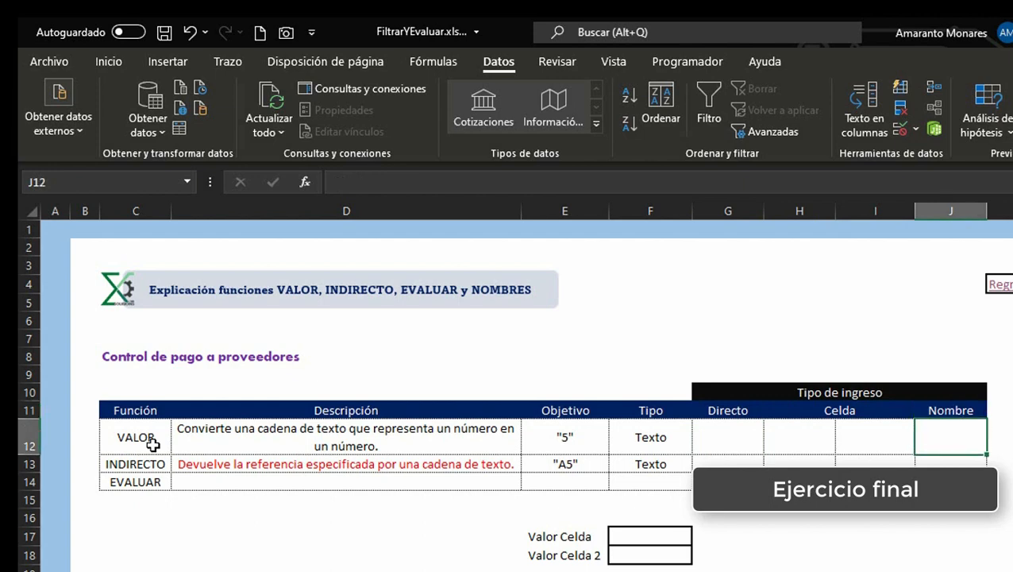
# Step: Enter =VALOR("5") in G12 under Directo for the VALOR row
pyautogui.press('Left')
pyautogui.press('Left')
pyautogui.press('Left')
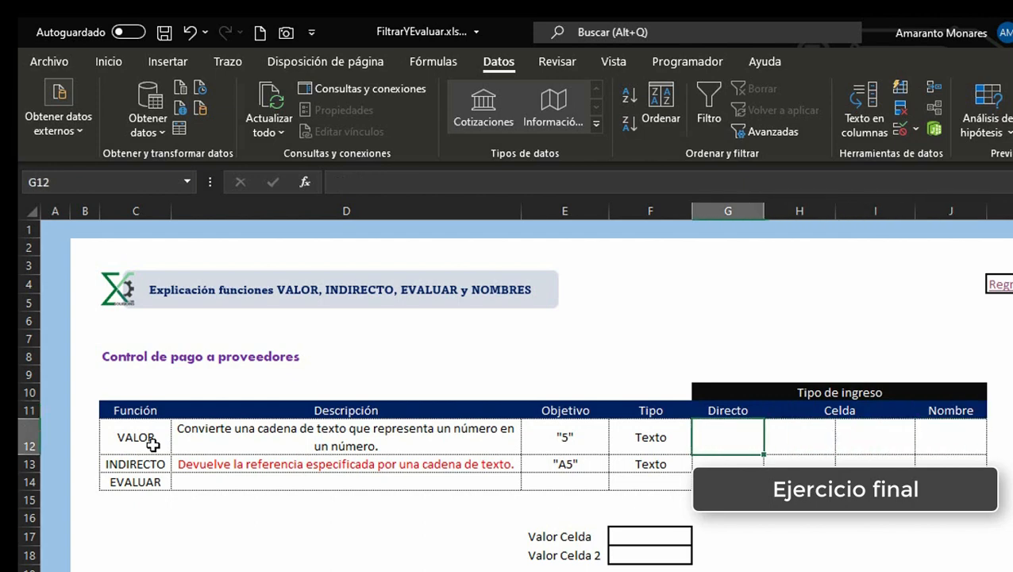
pyautogui.write('=')
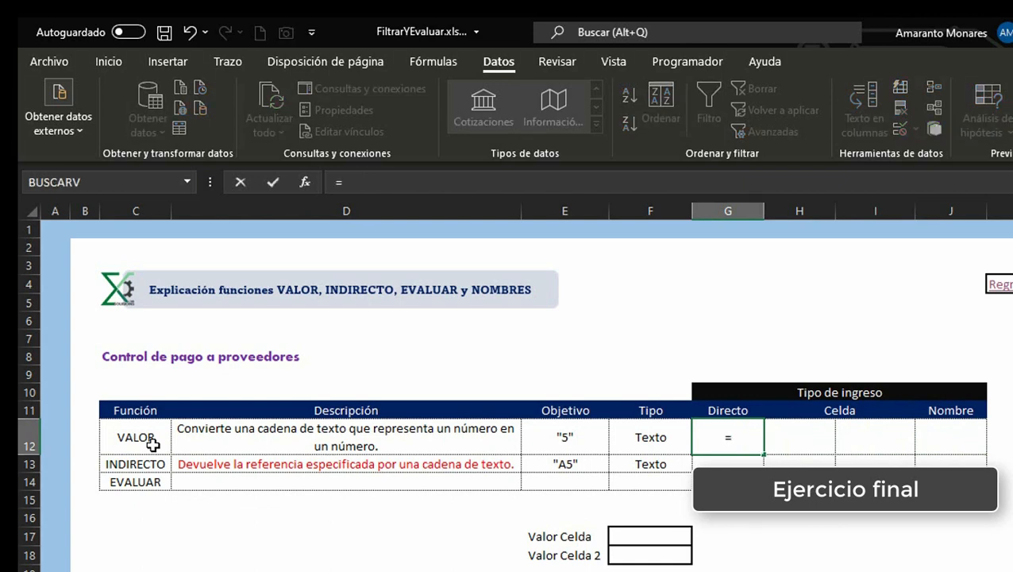
pyautogui.write('val')
pyautogui.press('Tab')
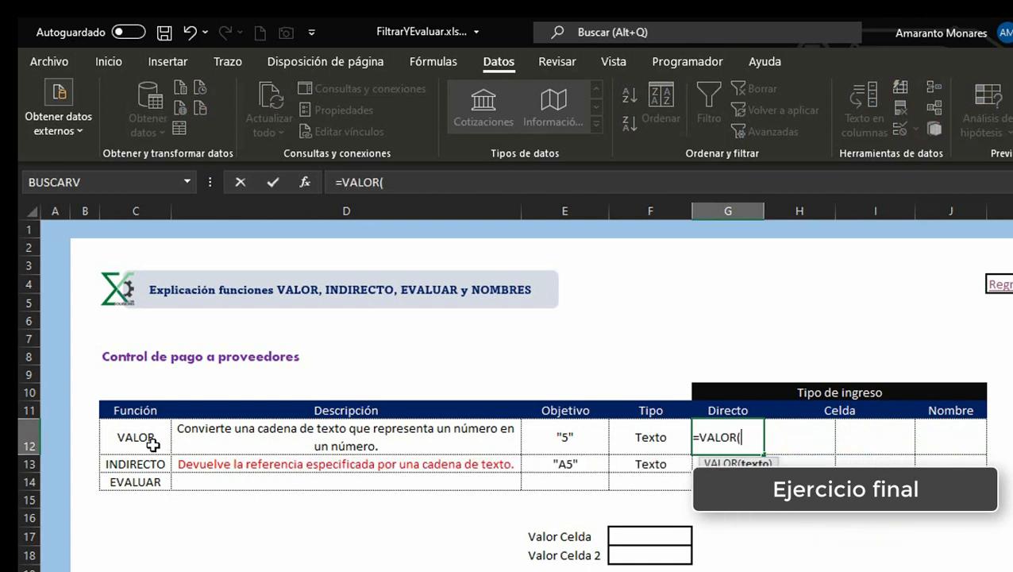
pyautogui.write('"5")')
pyautogui.press('Return')
pyautogui.press('Up')
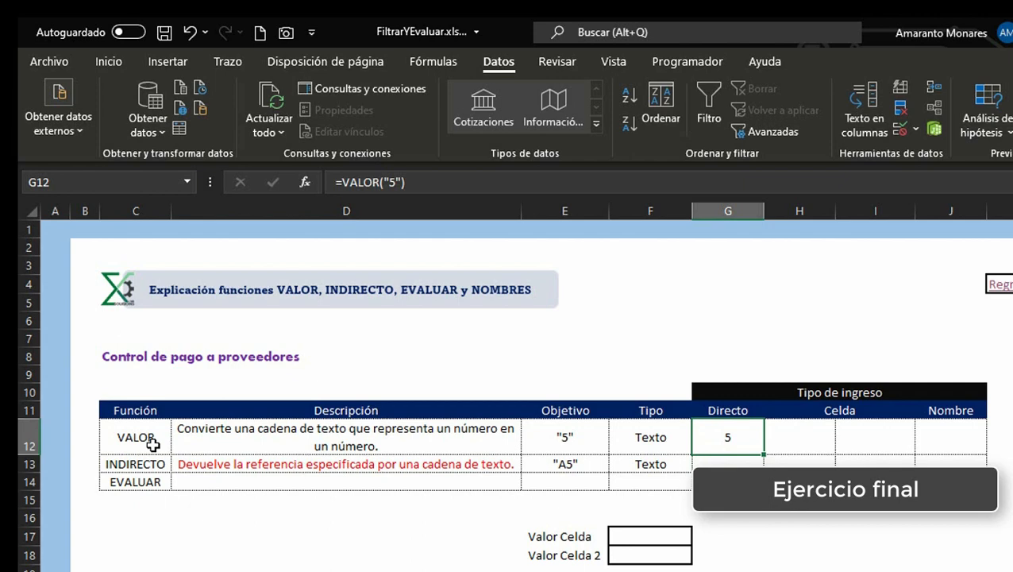
# Step: Extend the G12 formula to =VALOR("5")*0.16
pyautogui.press('Left')
pyautogui.press('Right')
pyautogui.press('F2')
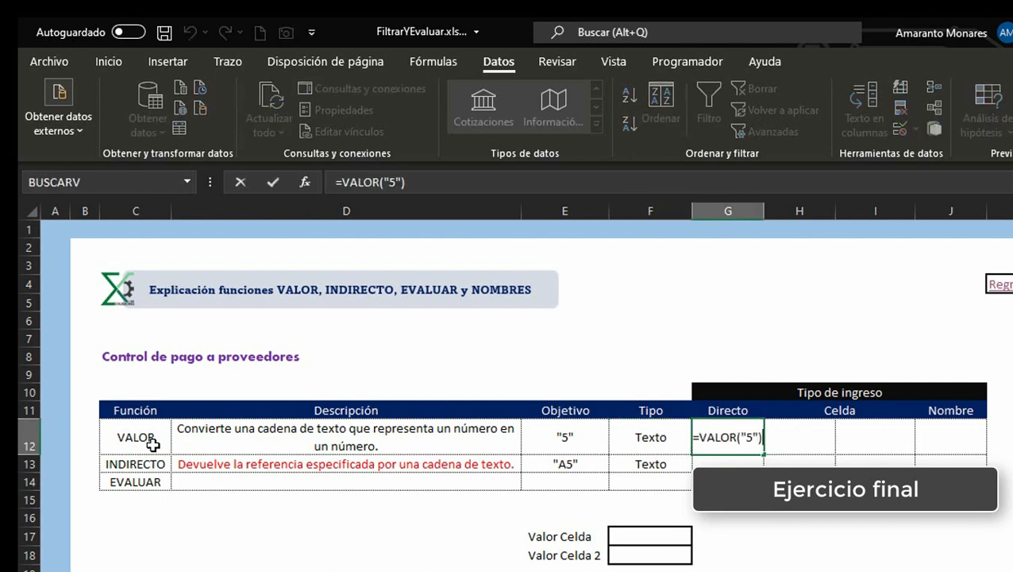
pyautogui.write('*')
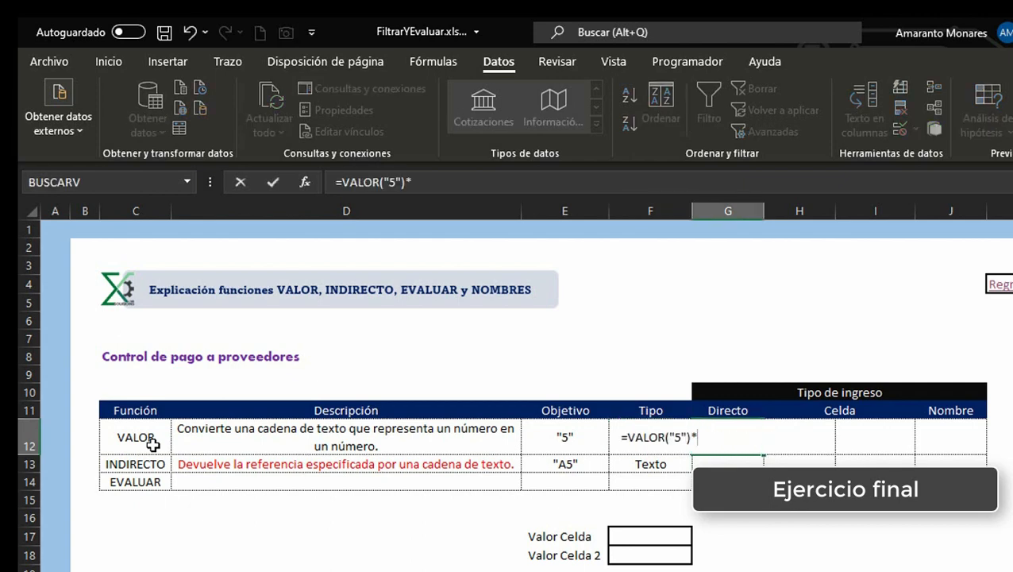
pyautogui.write('0.16')
pyautogui.press('Return')
pyautogui.press('Up')
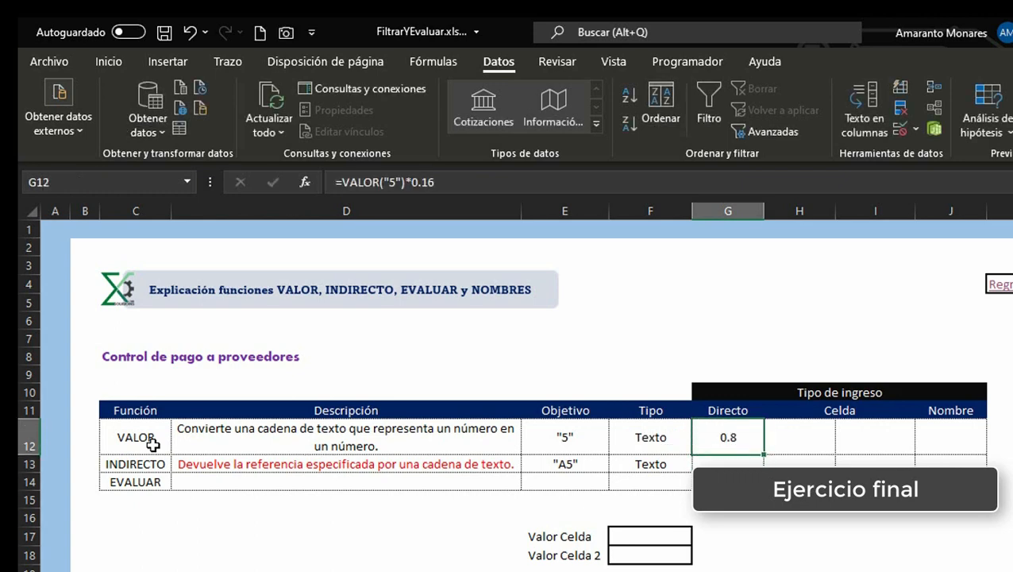
# Step: Enter 05 as text in H12 under Celda, using a leading apostrophe
pyautogui.press('Right')
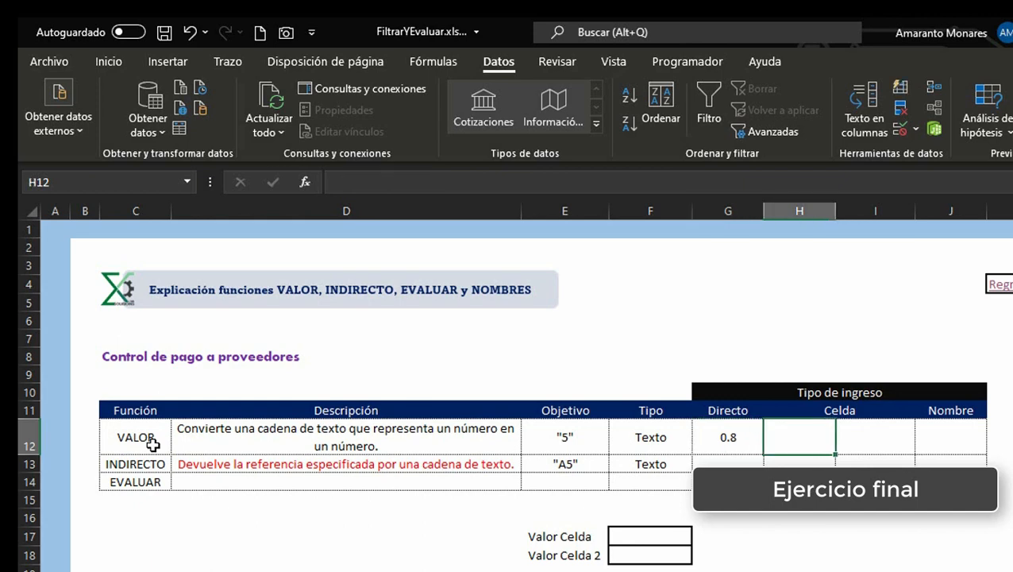
pyautogui.write("'")
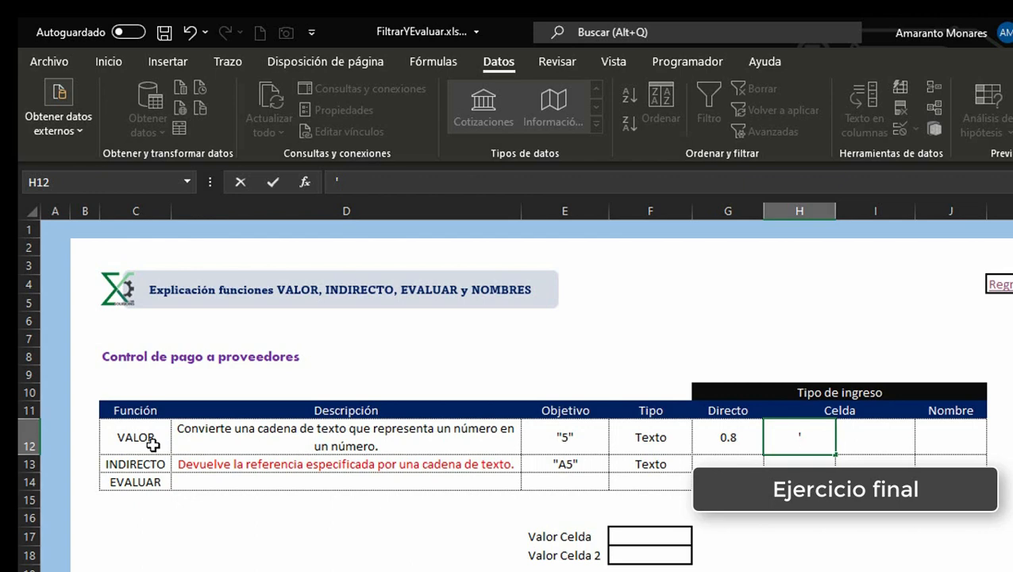
pyautogui.write('05')
pyautogui.press('Return')
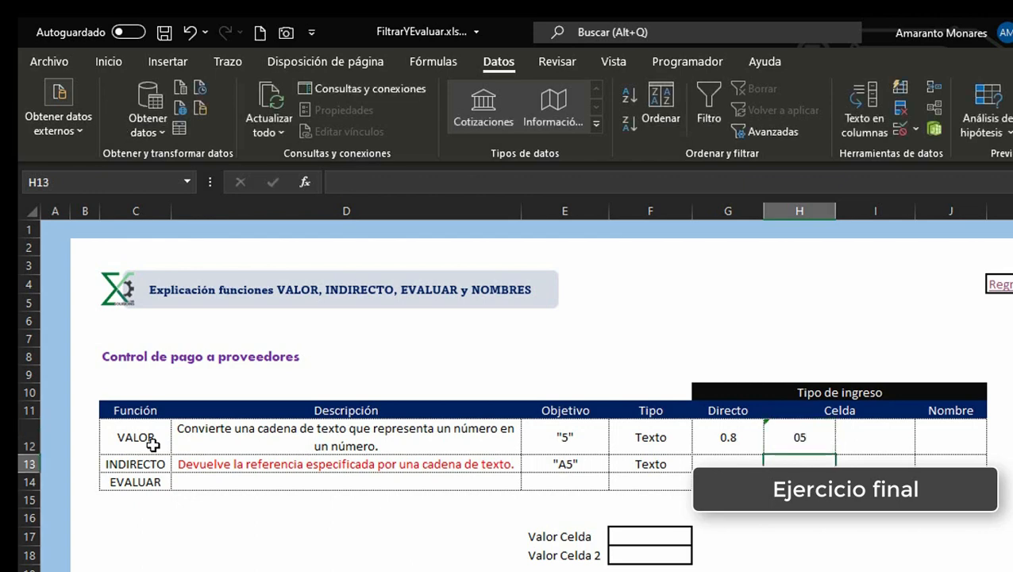
# Step: Inspect the number-stored-as-text warning on cell H12
pyautogui.press('Up')
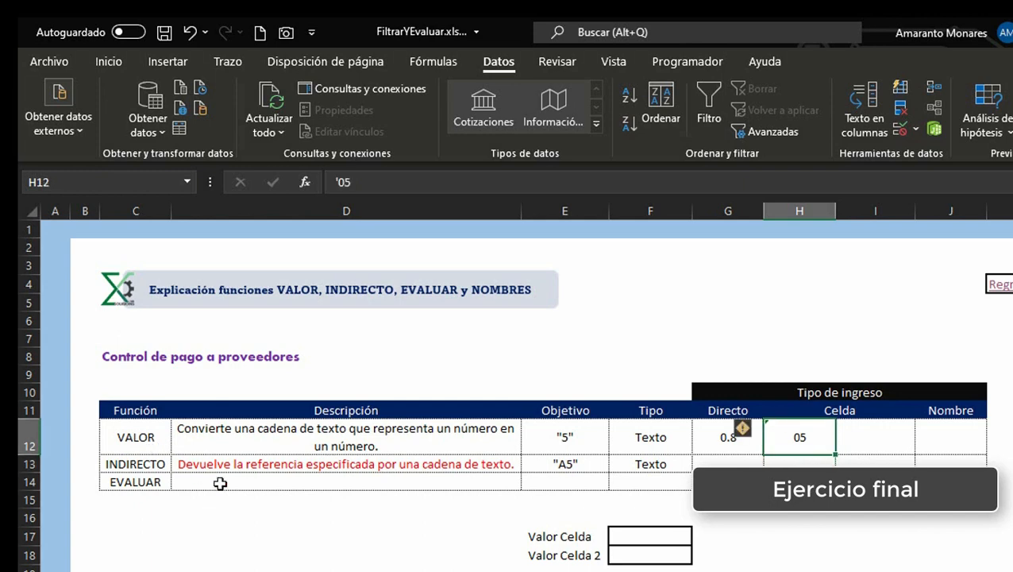
pyautogui.click(757, 433)
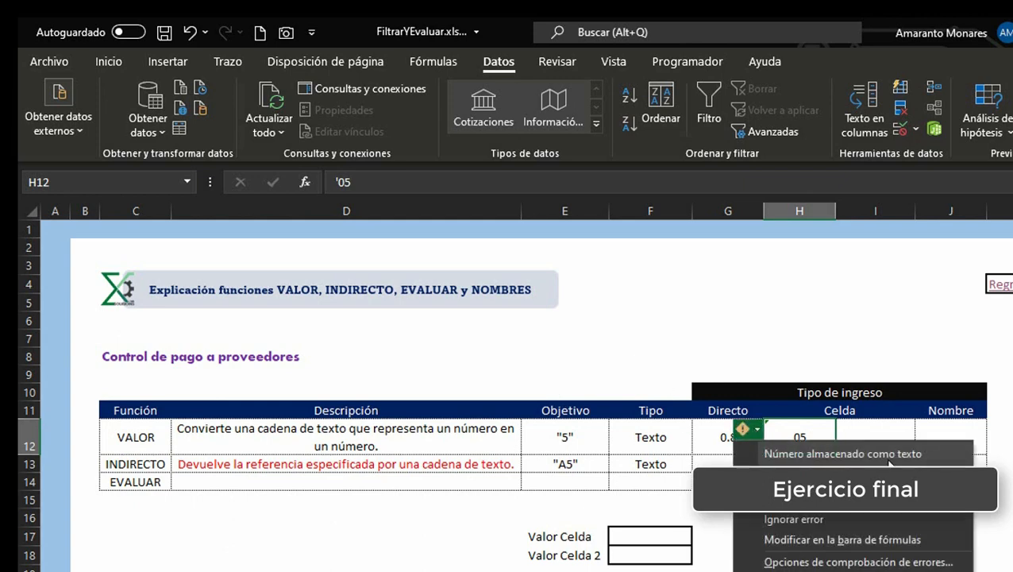
pyautogui.press('Escape')
# Step: Enter =VALOR(H12) in I12 under Celda for the VALOR row
pyautogui.click(912, 451)
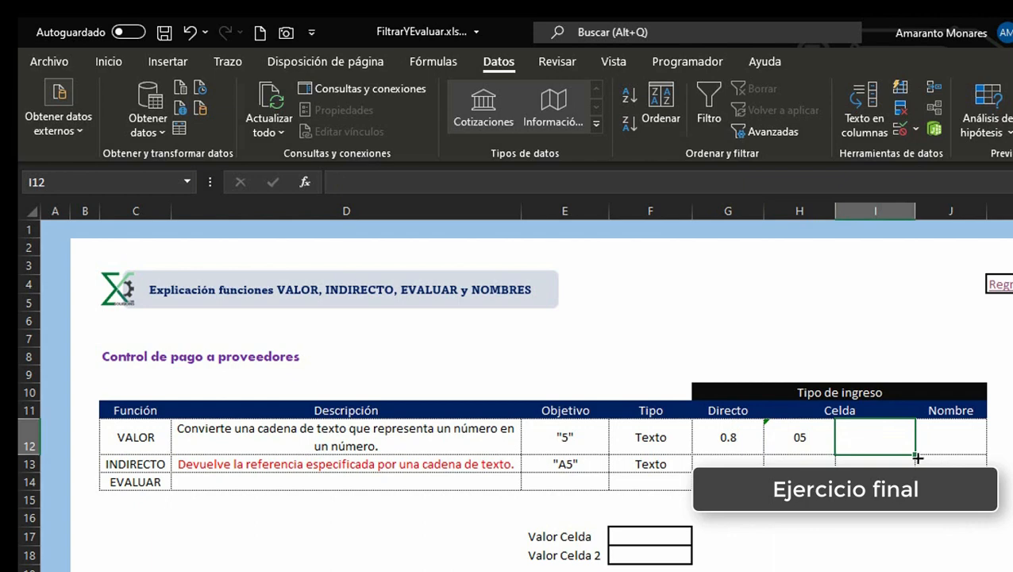
pyautogui.write('=valo')
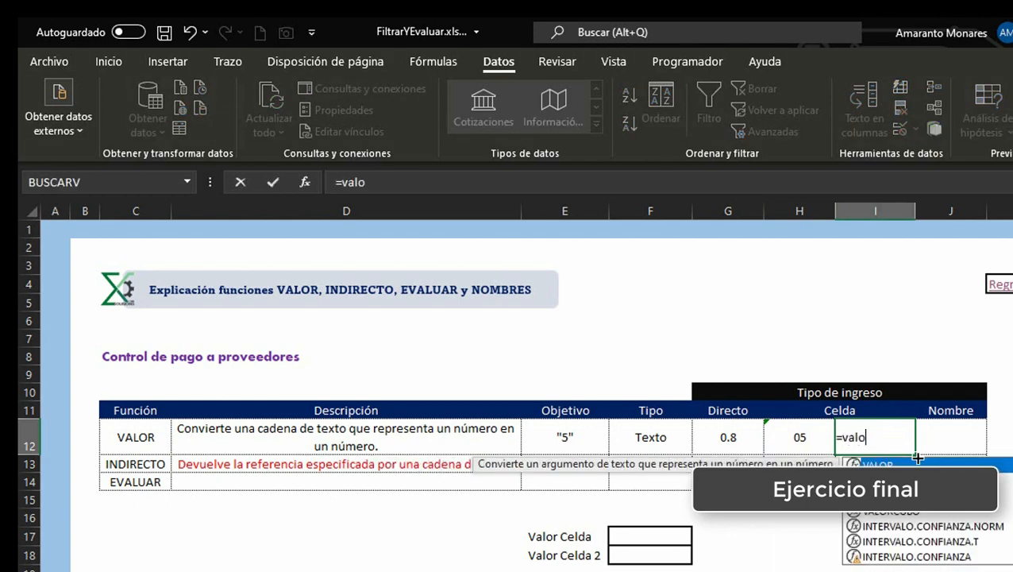
pyautogui.press('Tab')
pyautogui.press('Left')
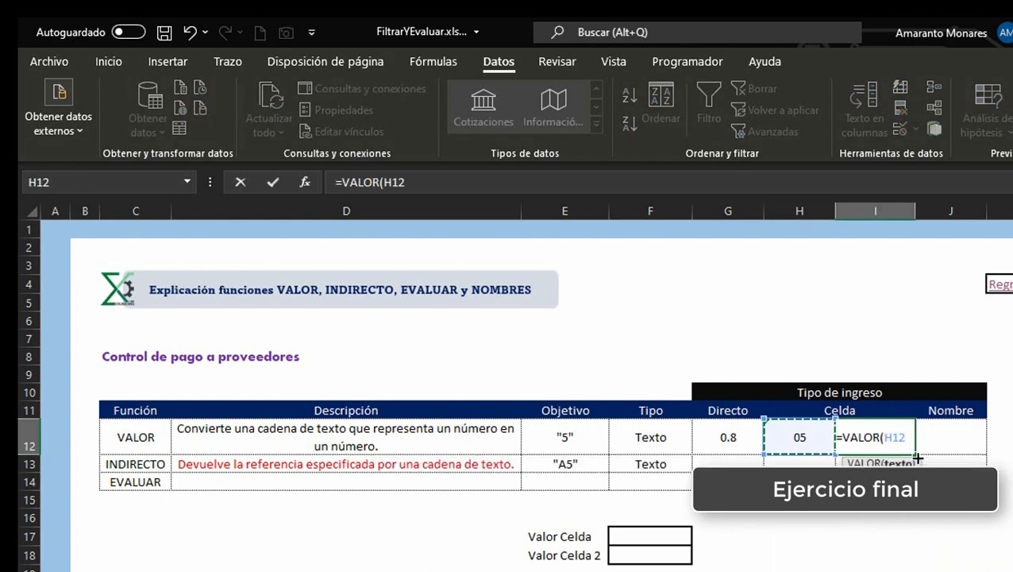
pyautogui.press('Return')
# Step: Extend the I12 formula to =VALOR(H12)*0.16
pyautogui.press('Left')
pyautogui.press('Up')
pyautogui.press('Right')
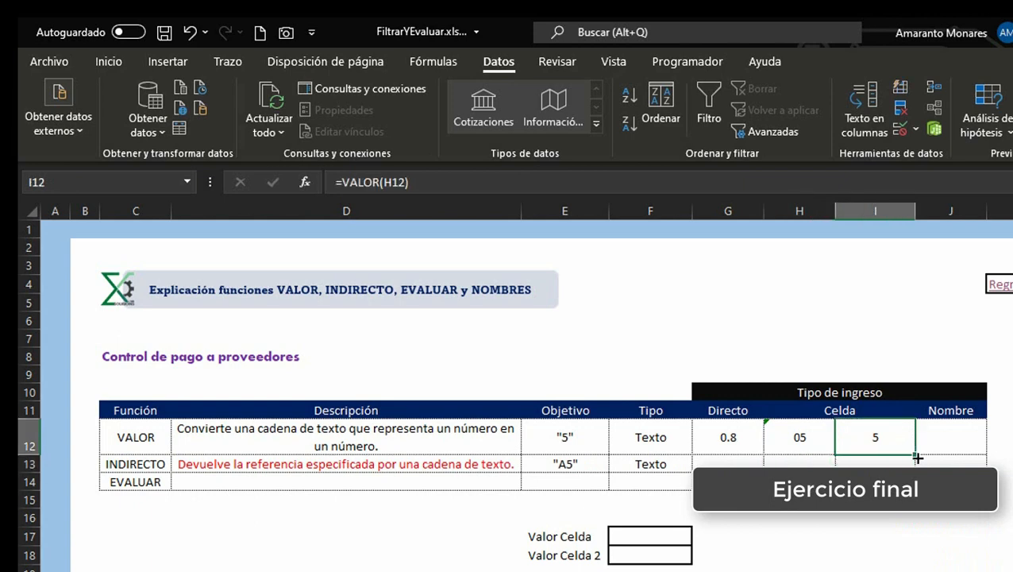
pyautogui.press('Left')
pyautogui.press('Right')
pyautogui.press('F2')
pyautogui.write('*')
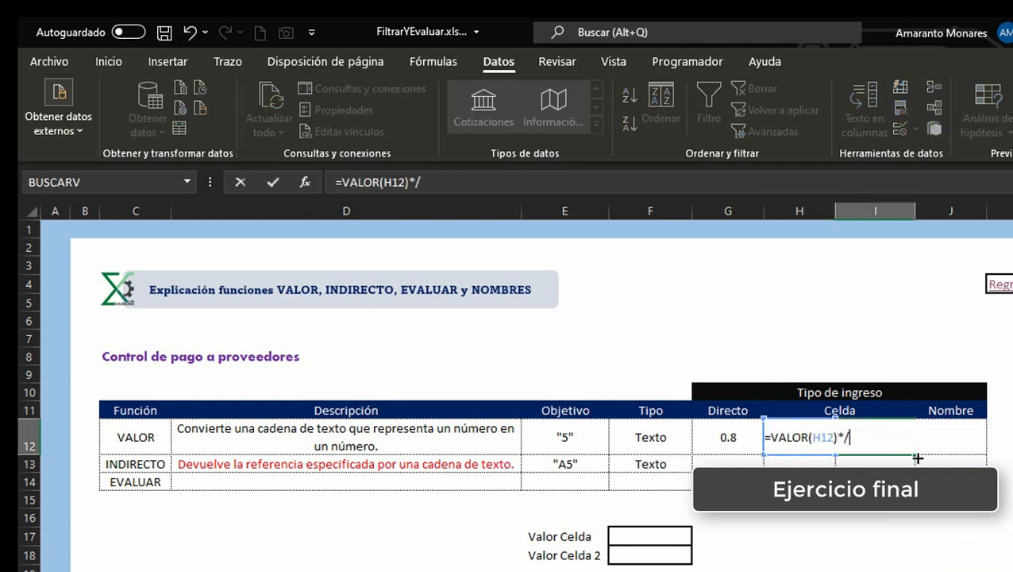
pyautogui.write('0.16')
pyautogui.press('Return')
# Step: Make the H12 reference in the I12 formula absolute, giving =VALOR($H$12)*0.16
pyautogui.press('Up')
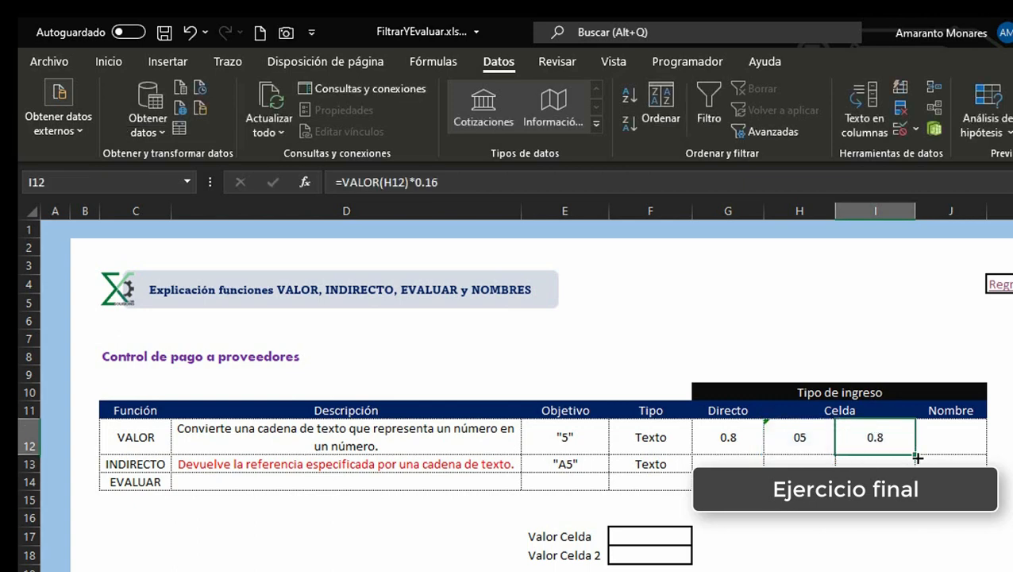
pyautogui.press('Right')
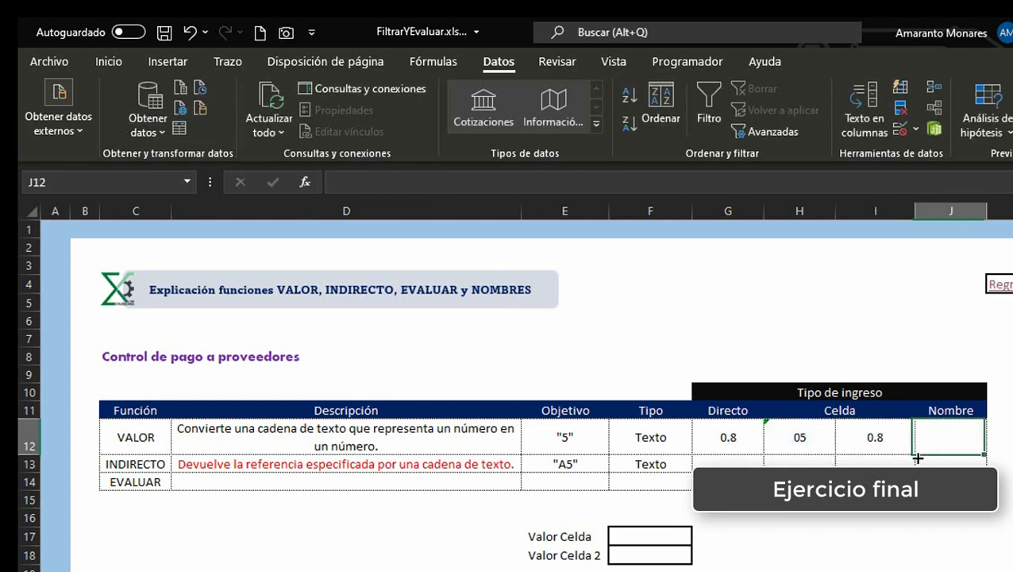
pyautogui.press('Left')
pyautogui.press('F2')
pyautogui.press('Left')
pyautogui.press('Left')
pyautogui.press('Left')
pyautogui.press('Left')
pyautogui.press('Left')
pyautogui.press('Left')
pyautogui.press('Left')
pyautogui.press('Left')
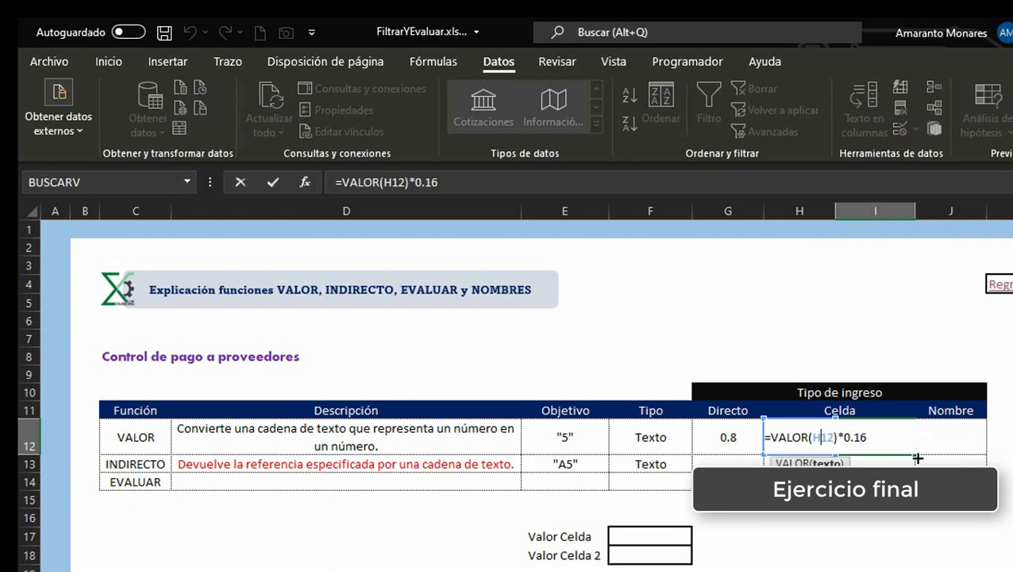
pyautogui.press('F4')
pyautogui.press('End')
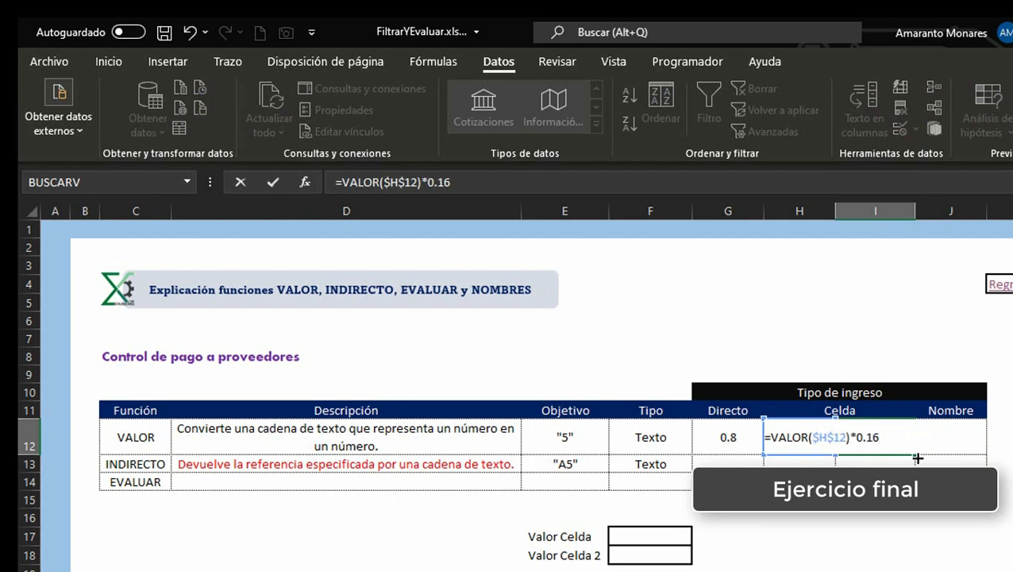
pyautogui.hotkey('ctrl', 'Return')
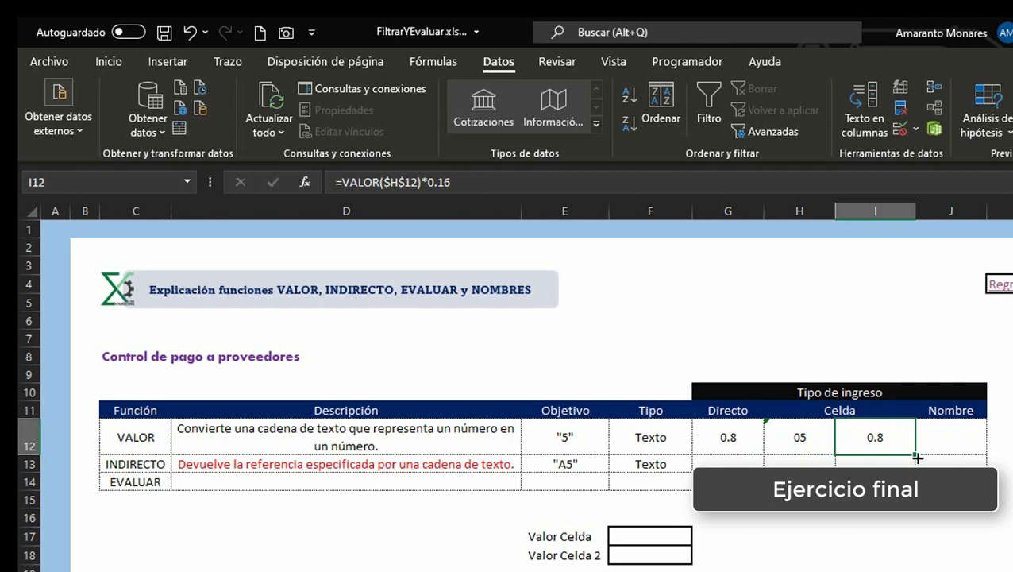
# Step: Copy the full formula text from cell I12
pyautogui.press('F2')
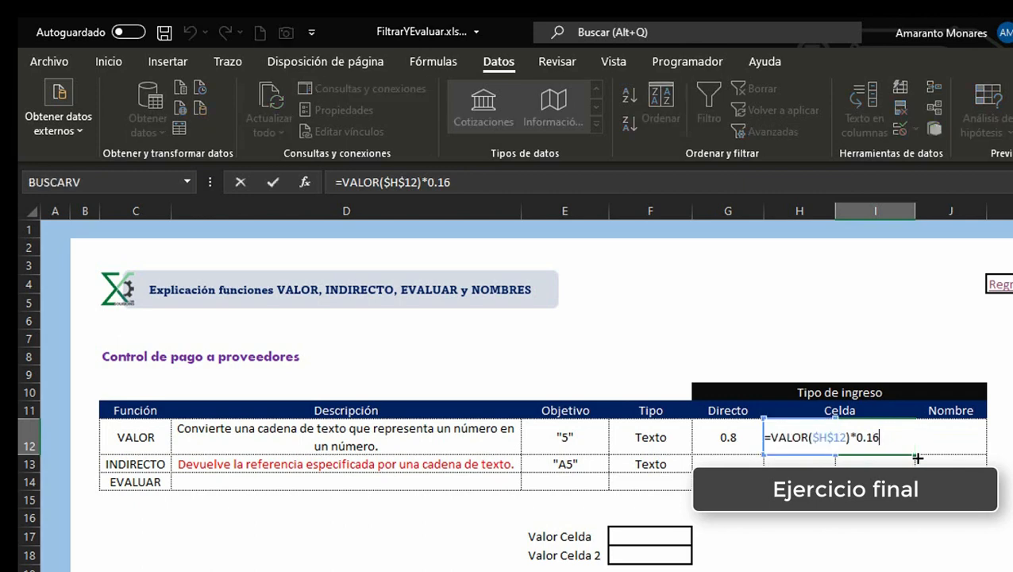
pyautogui.hotkey('shift', 'Home')
pyautogui.hotkey('ctrl', 'c')
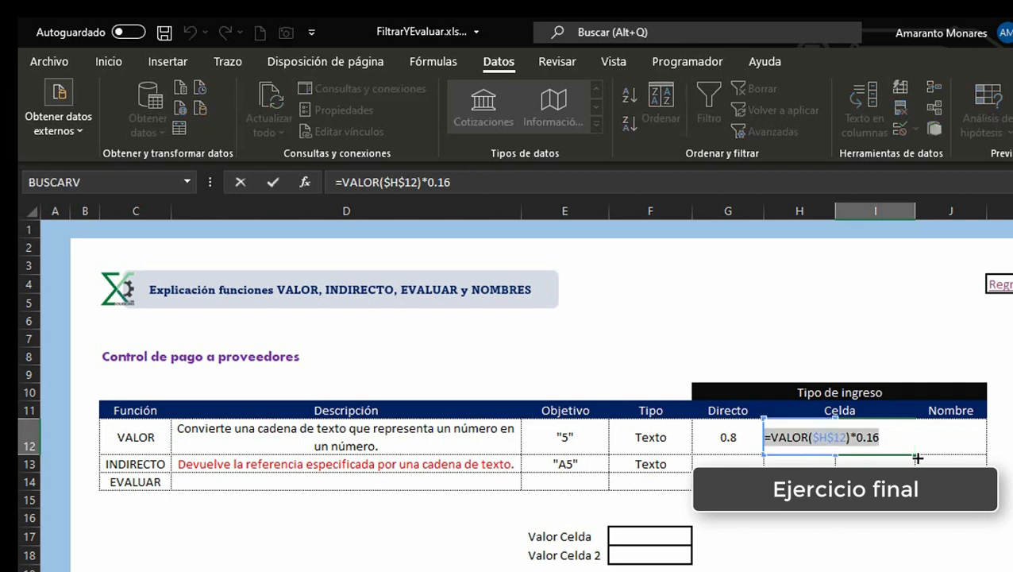
pyautogui.press('Escape')
# Step: Define a workbook name Convertir_en_numero that refers to =VALOR($H$12)*0.16 and close the Name Manager
pyautogui.press('Right')
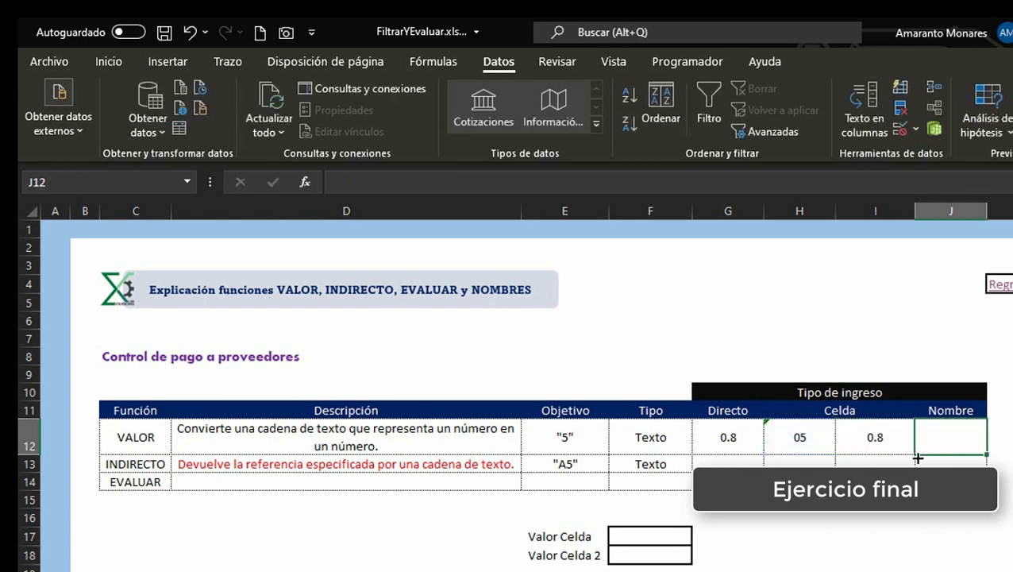
pyautogui.press('Down')
pyautogui.press('Down')
pyautogui.press('Down')
pyautogui.press('Down')
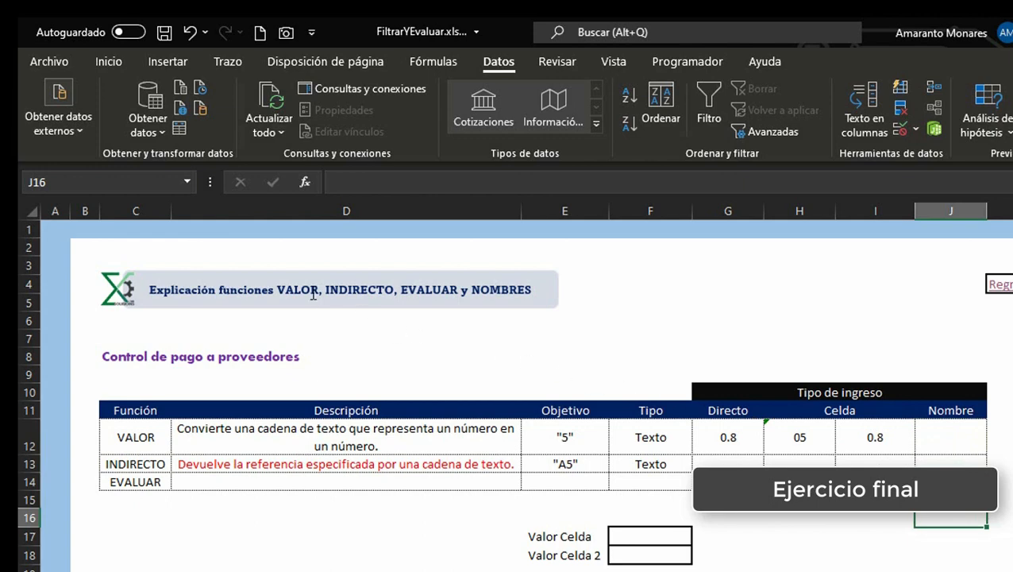
pyautogui.click(281, 251)
pyautogui.click(205, 542)
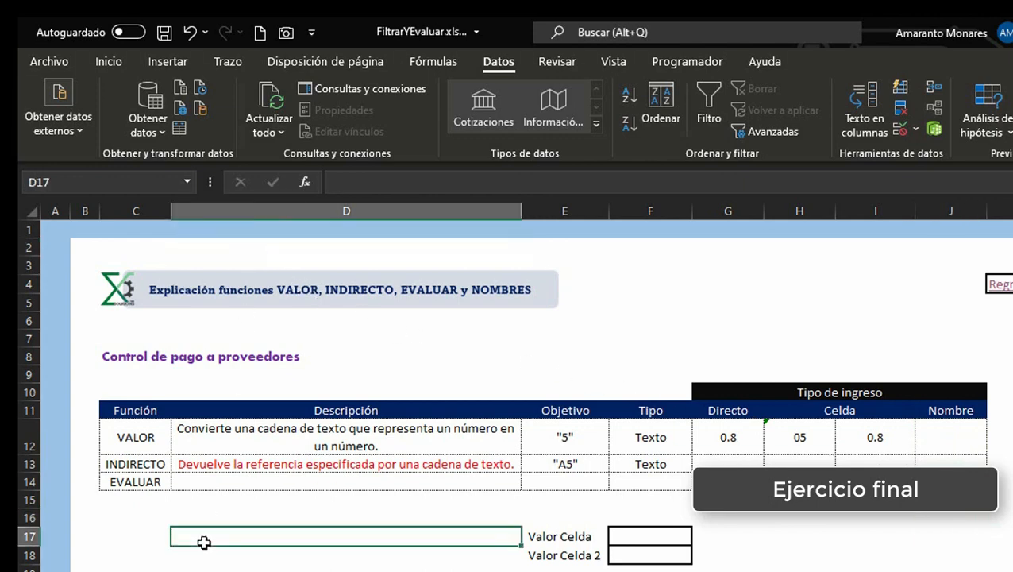
pyautogui.hotkey('ctrl', 'F3')
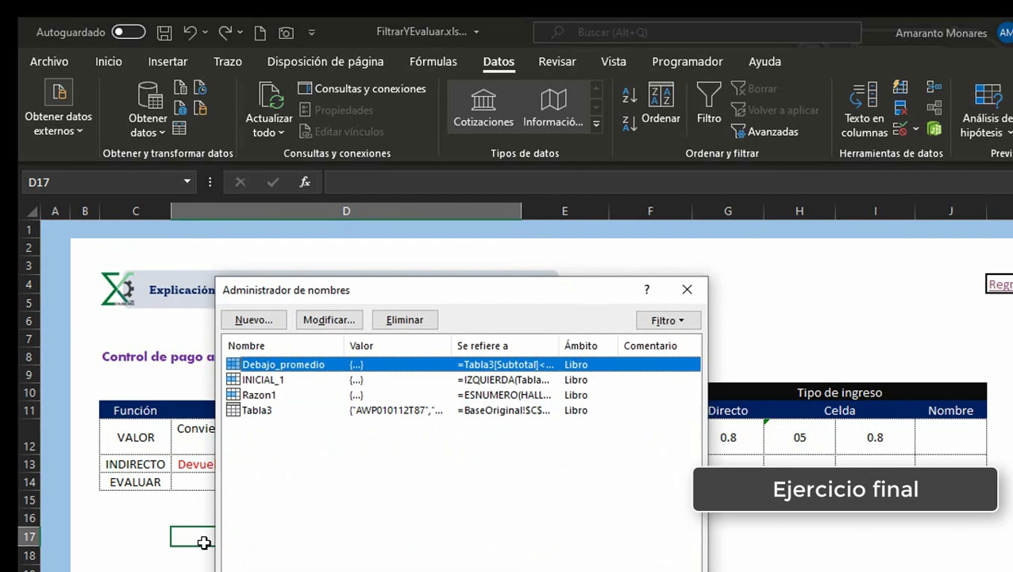
pyautogui.hotkey('alt', 'n')
pyautogui.write('C')
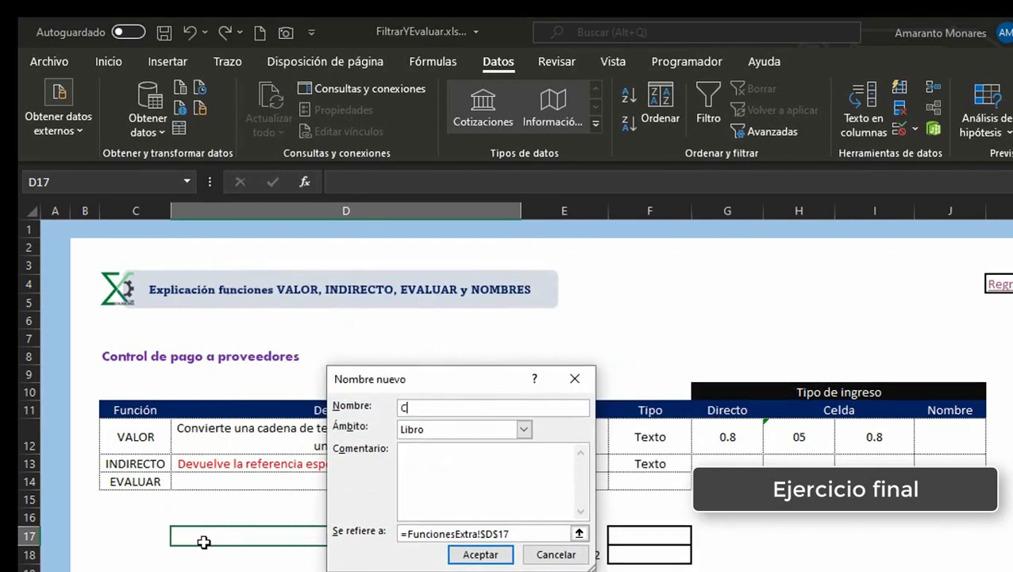
pyautogui.write('onv')
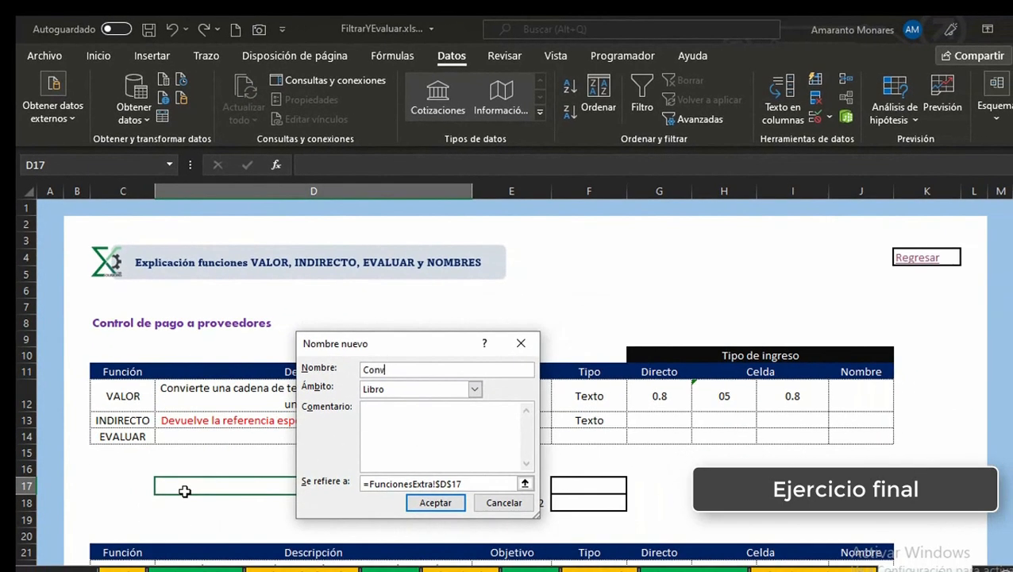
pyautogui.write('ertir_en_numero')
pyautogui.click(476, 483)
pyautogui.press('BackSpace')
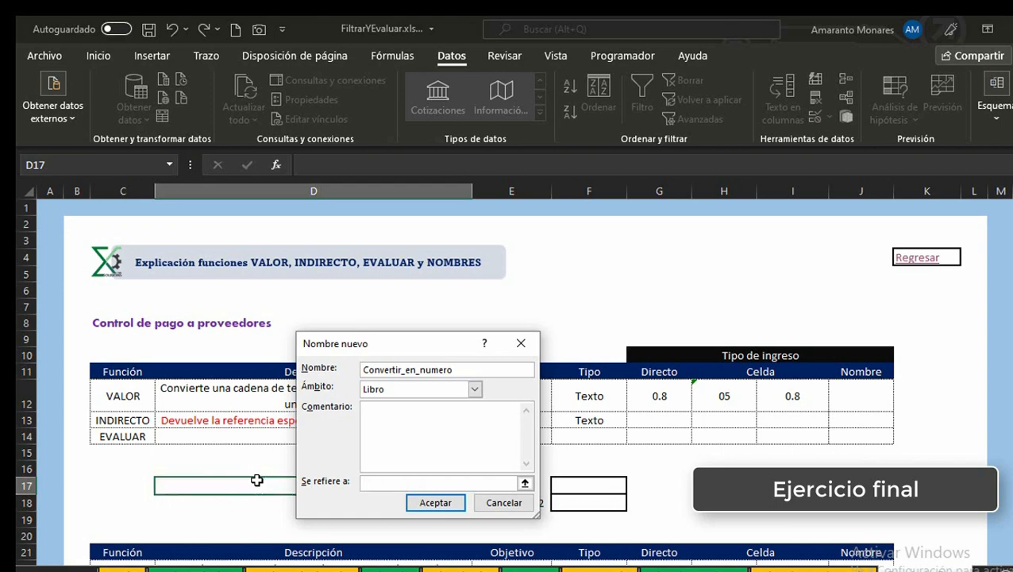
pyautogui.hotkey('ctrl', 'v')
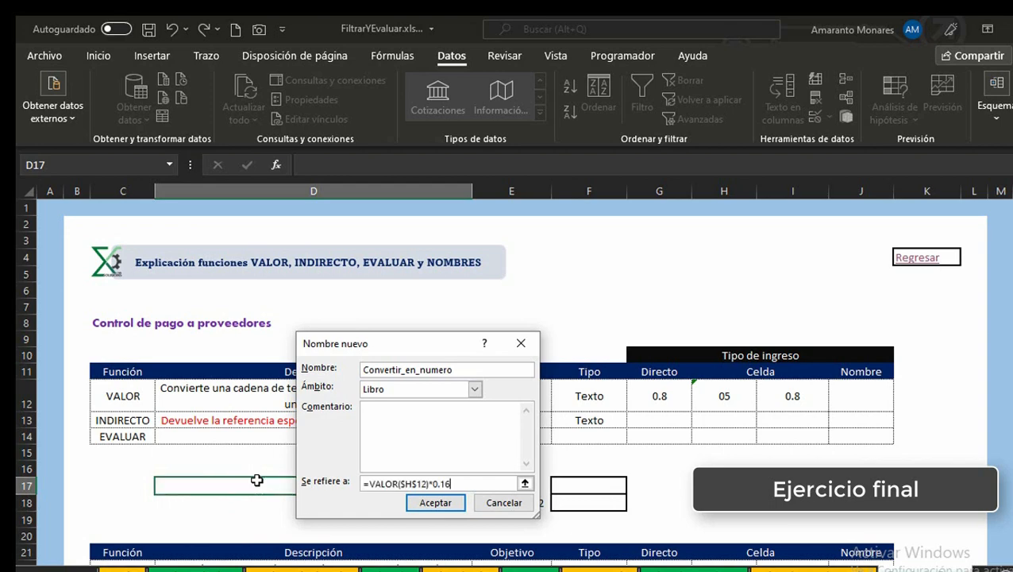
pyautogui.click(436, 504)
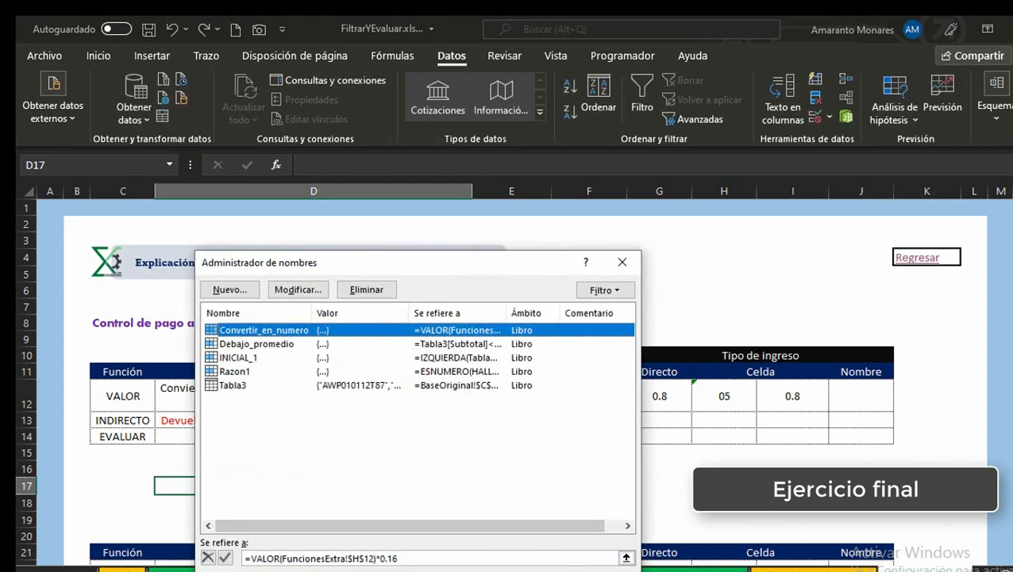
pyautogui.click(608, 570)
# Step: Enter =Convertir_en_numero in J12 under Nombre by pasting the defined name
pyautogui.click(879, 391)
pyautogui.click(869, 469)
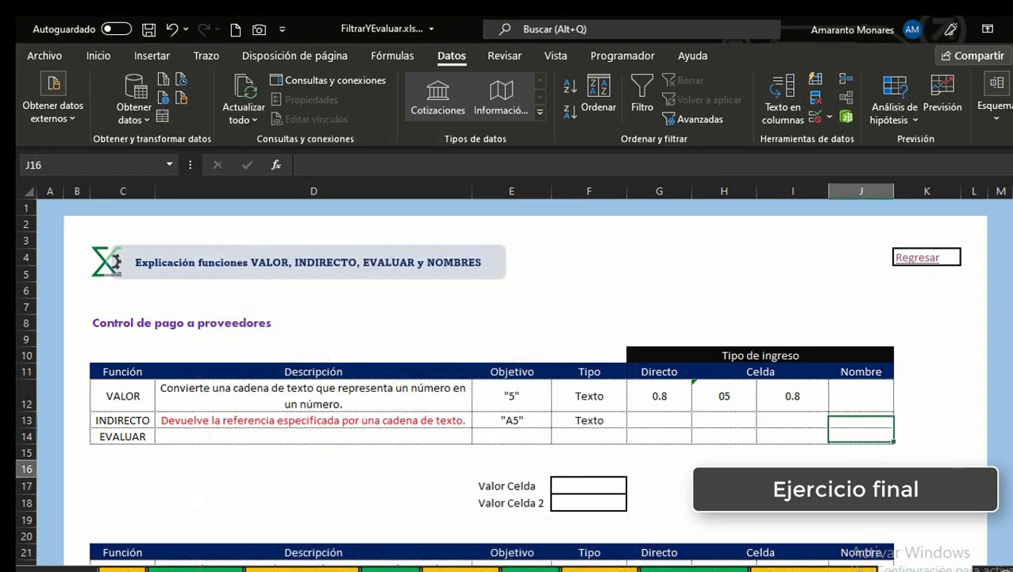
pyautogui.click(860, 401)
pyautogui.write('=')
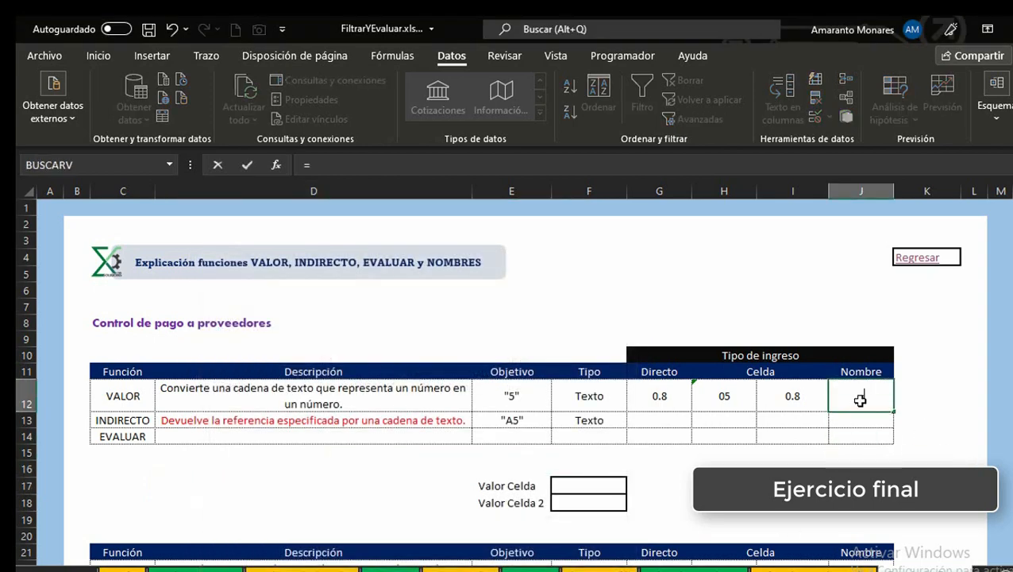
pyautogui.press('F3')
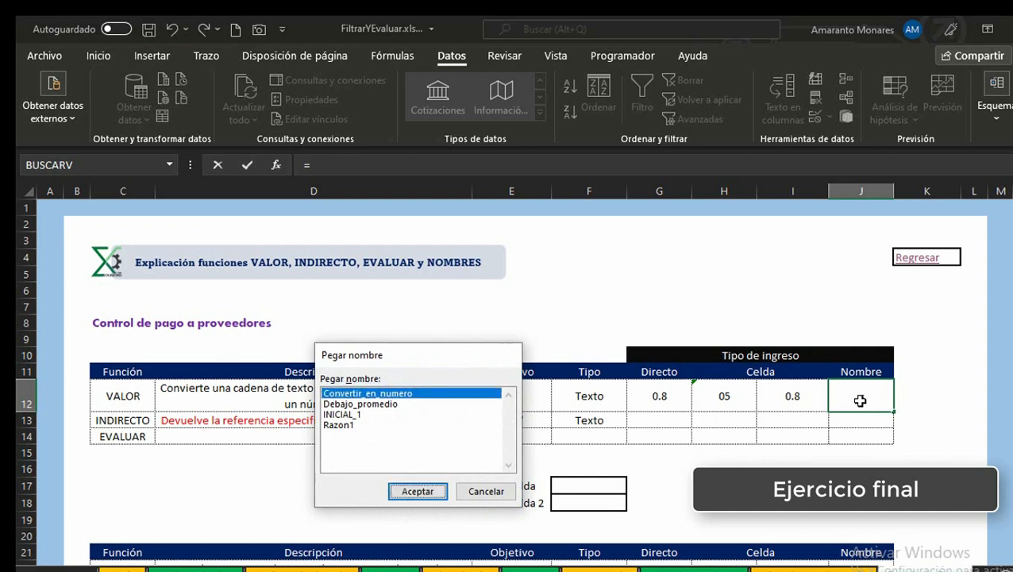
pyautogui.press('Return')
pyautogui.press('Return')
# Step: Compare the contents and formulas of cells G12 through J12 in the VALOR row
pyautogui.click(862, 398)
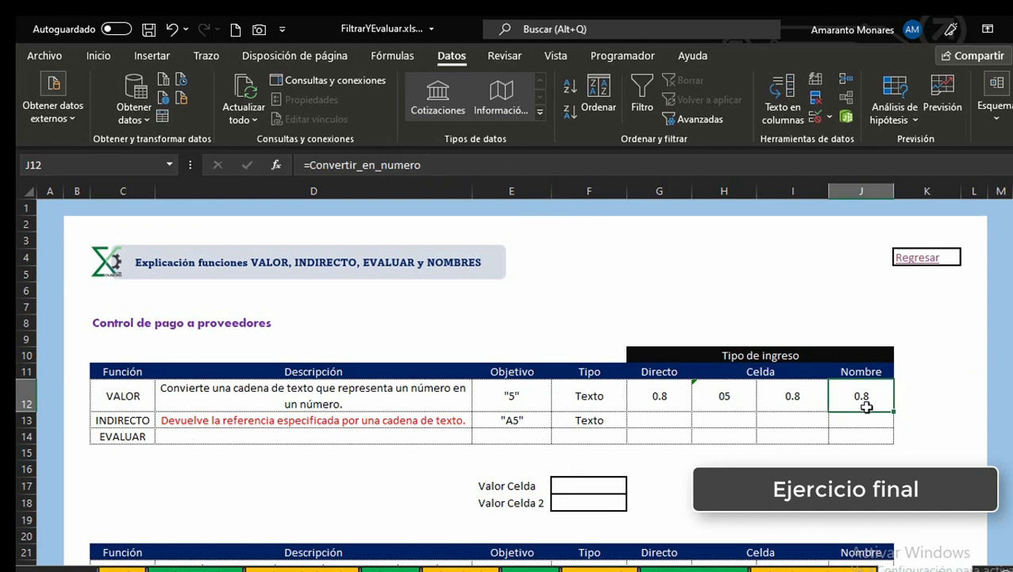
pyautogui.click(763, 389)
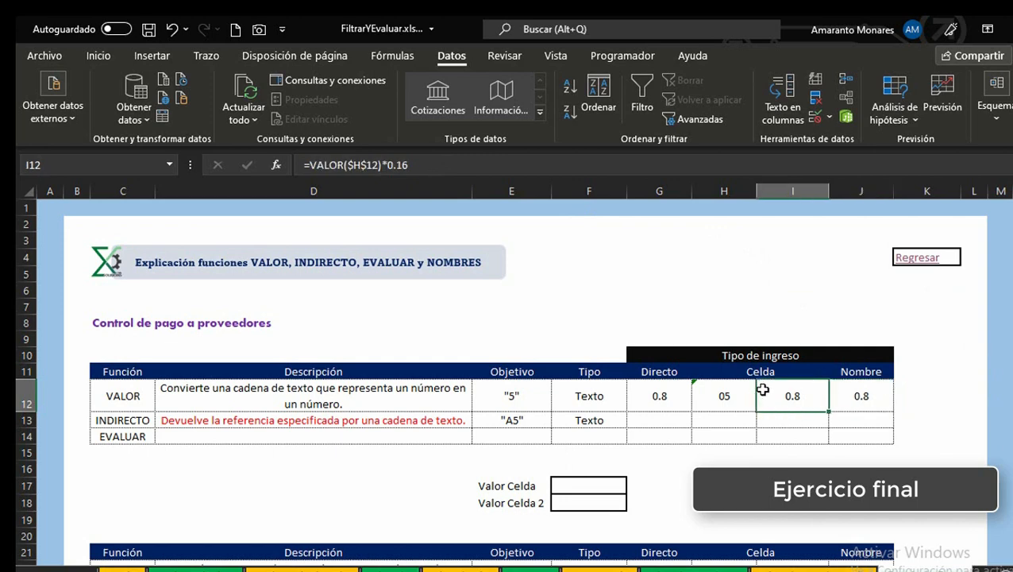
pyautogui.click(732, 389)
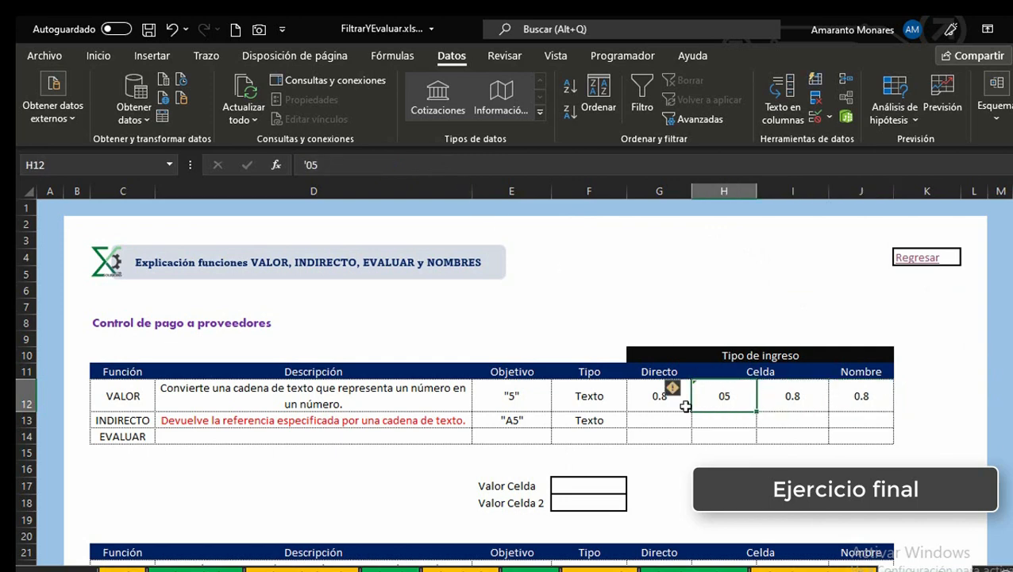
pyautogui.click(660, 403)
pyautogui.click(878, 395)
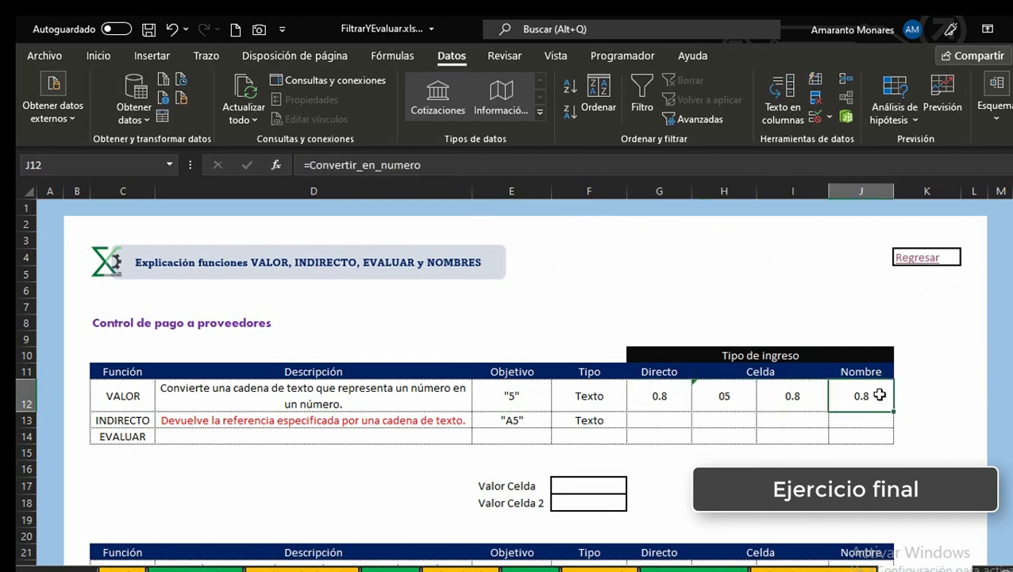
pyautogui.click(459, 167)
pyautogui.click(310, 165)
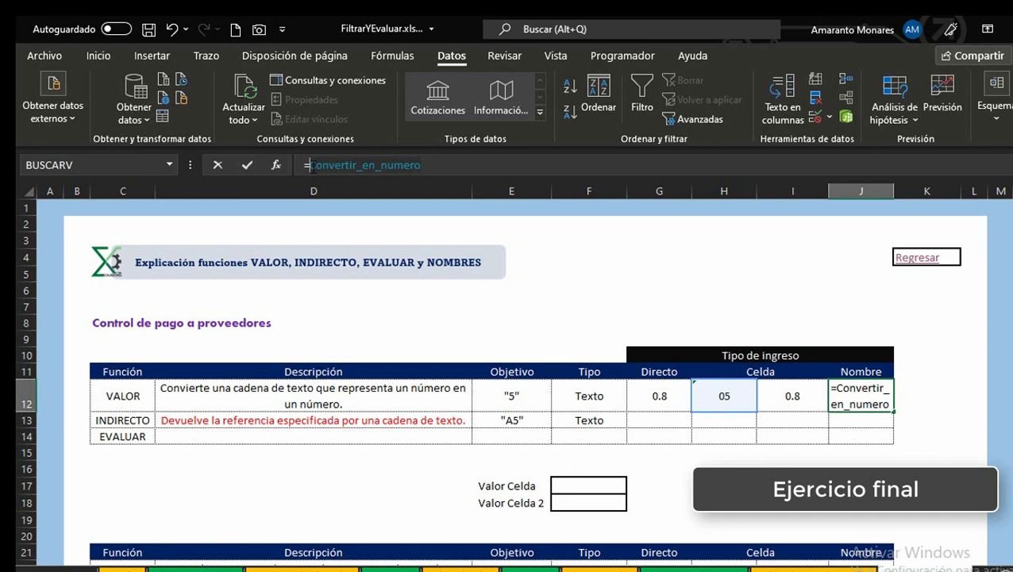
pyautogui.press('Return')
pyautogui.press('Up')
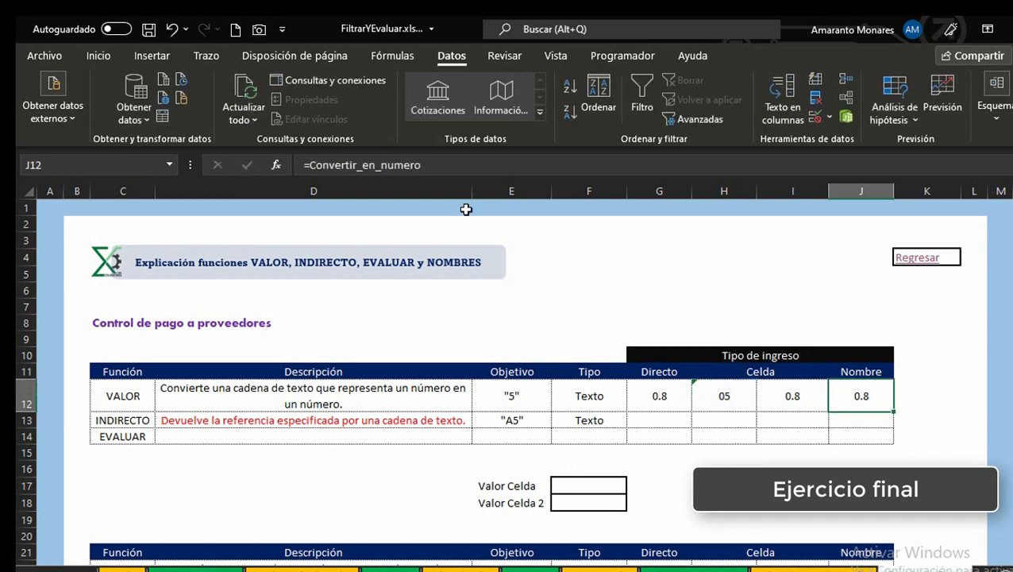
pyautogui.press('Down')
pyautogui.press('Up')
pyautogui.press('Left')
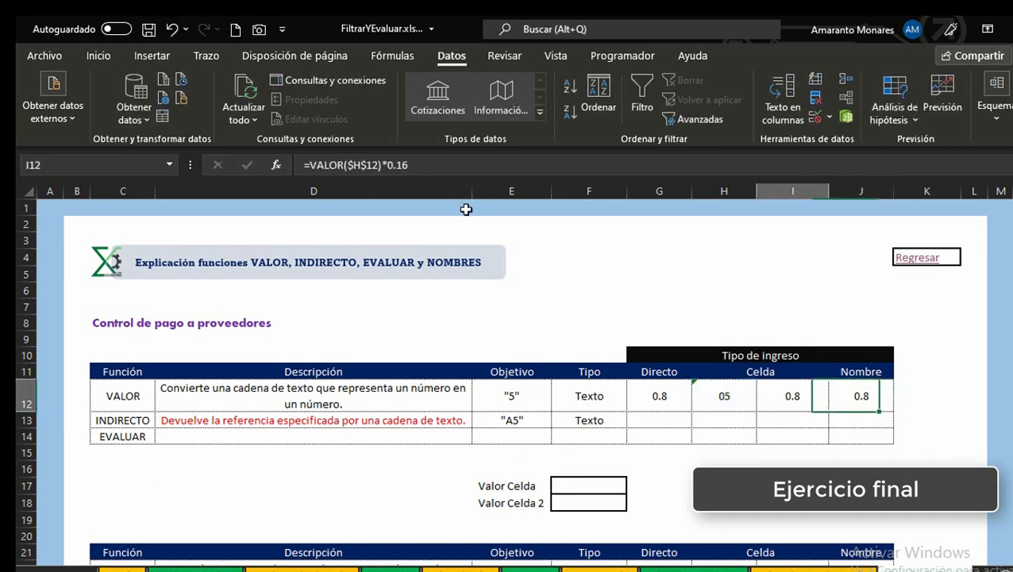
pyautogui.press('Left')
pyautogui.press('Left')
# Step: Replace the INDIRECTO description in D13 with "Convierte una cadena de texto que representa una referencia en una referencia"
pyautogui.press('Left')
pyautogui.press('Down')
pyautogui.press('Right')
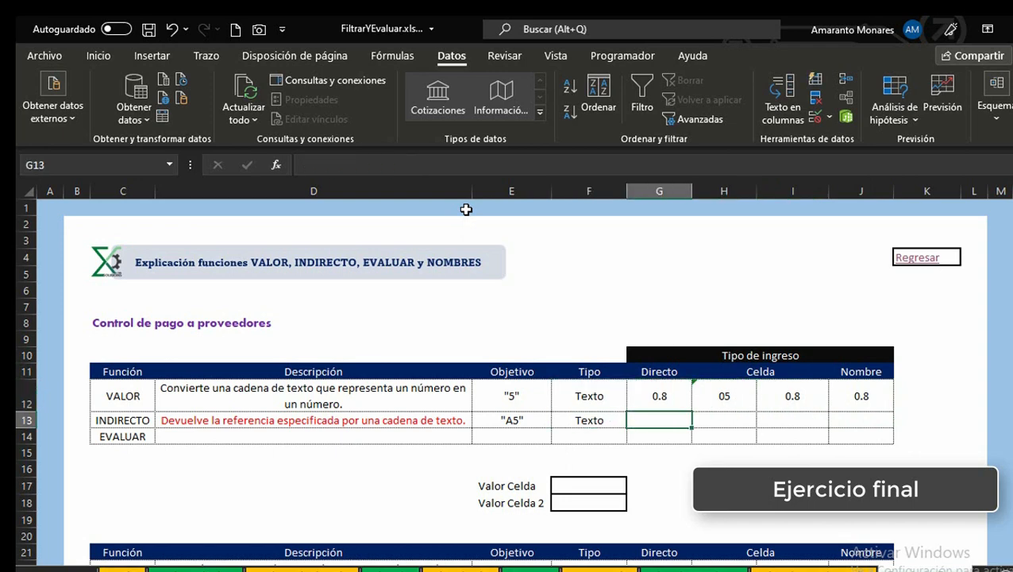
pyautogui.press('Left')
pyautogui.press('Left')
pyautogui.press('Left')
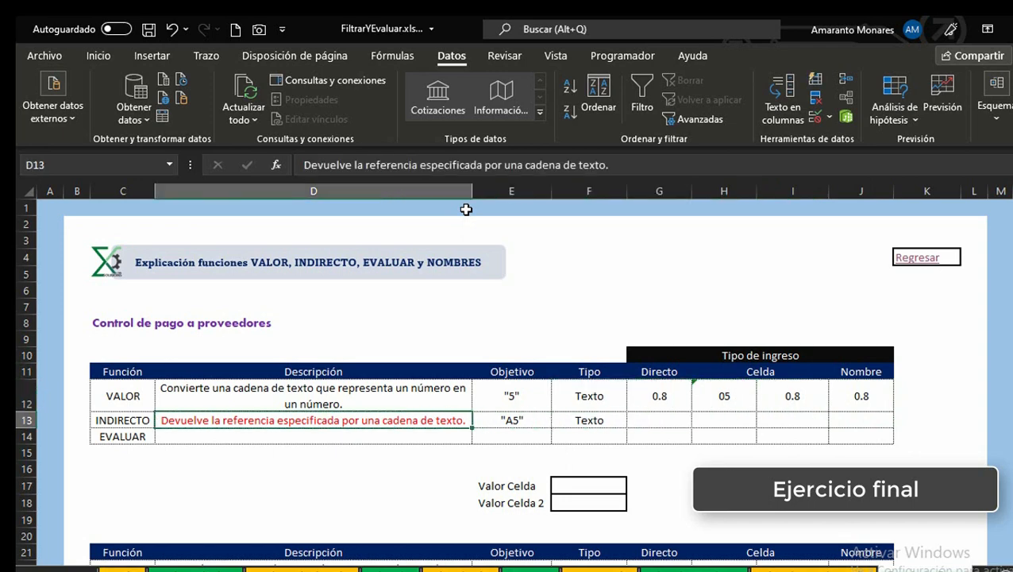
pyautogui.press('Left')
pyautogui.press('Right')
pyautogui.press('Up')
pyautogui.press('Down')
pyautogui.write('Conm')
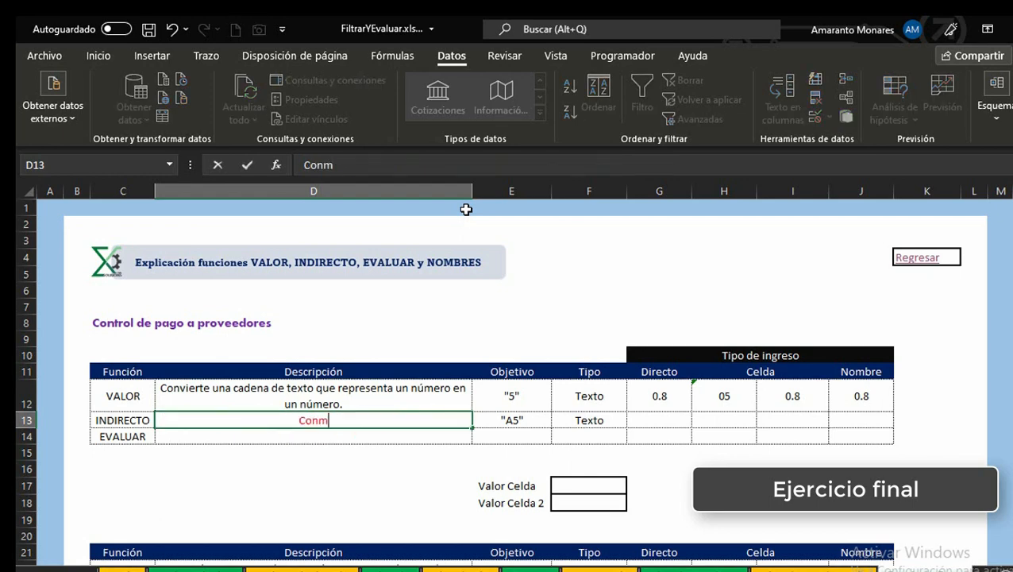
pyautogui.press('Escape')
pyautogui.write('Convie')
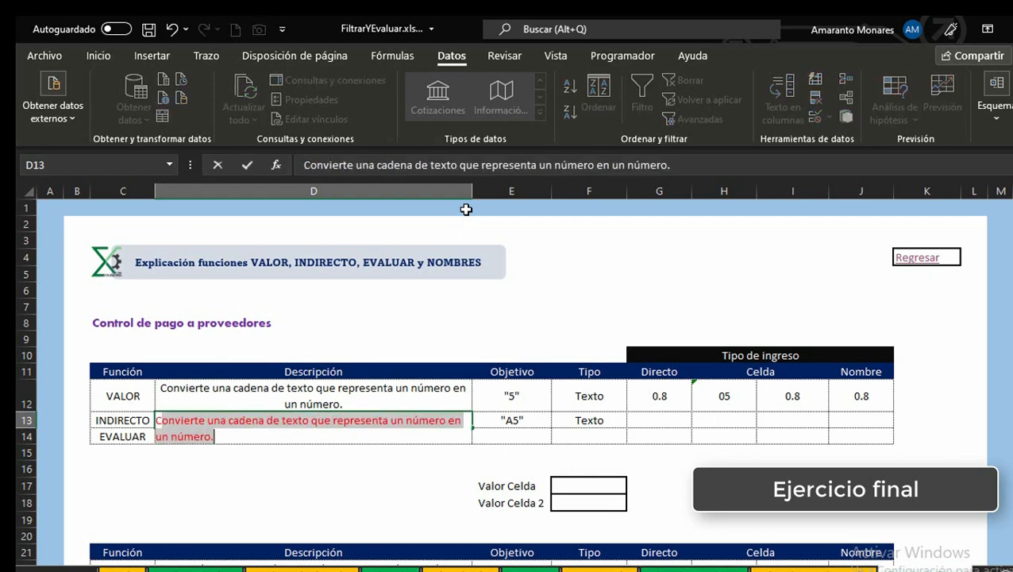
pyautogui.write('rte ')
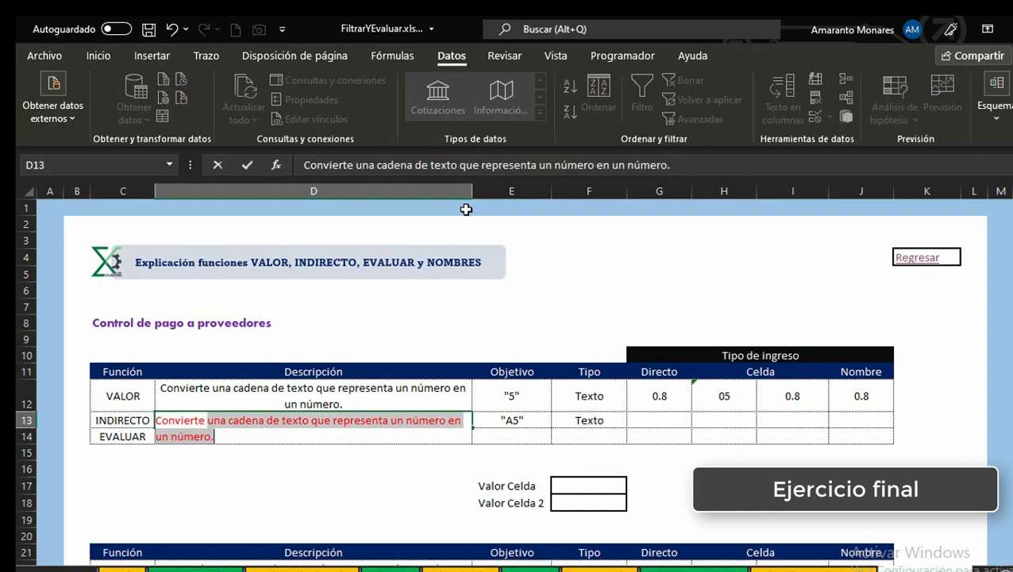
pyautogui.write('una cadena de texto')
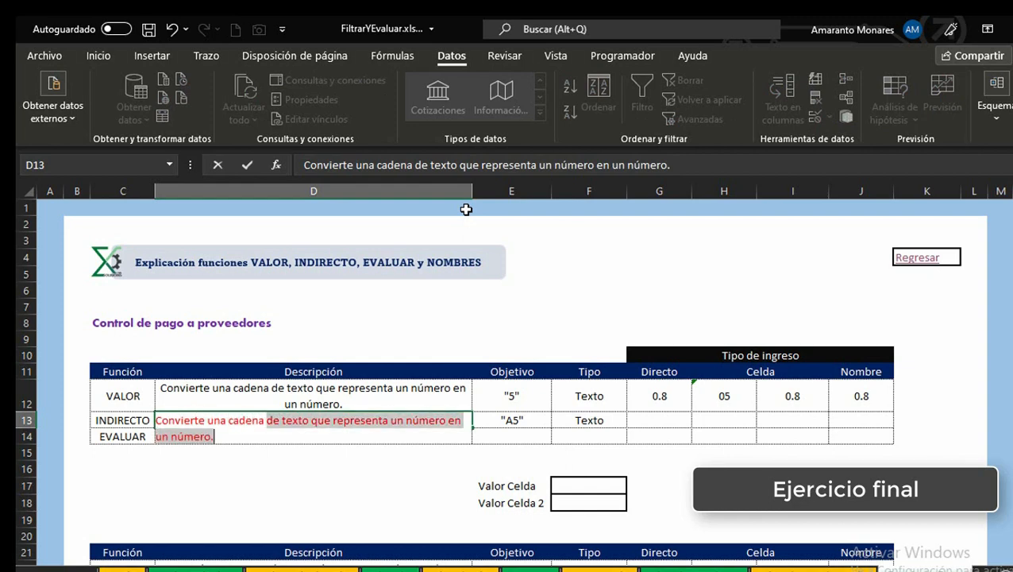
pyautogui.write(' que repres')
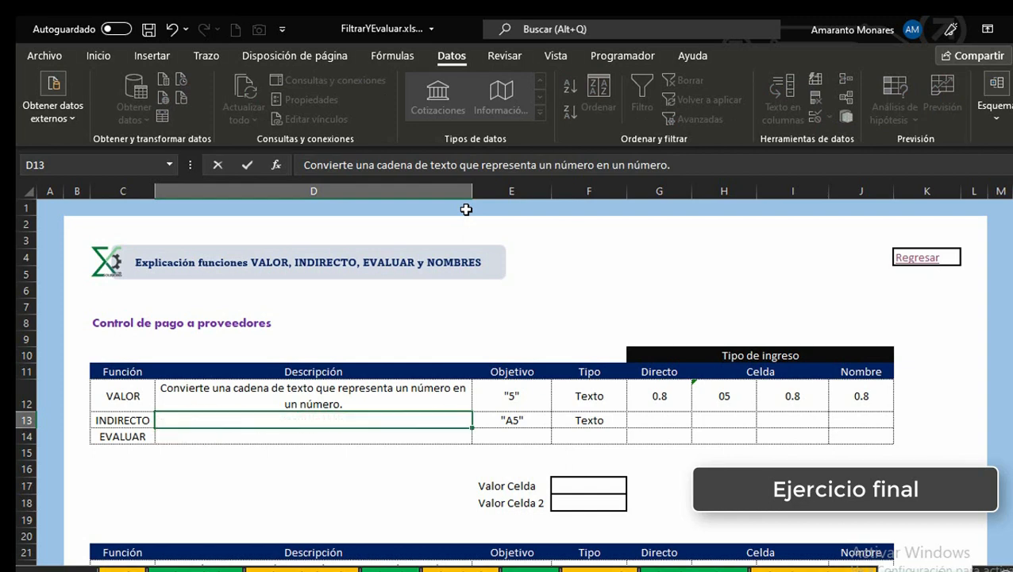
pyautogui.write('enta una')
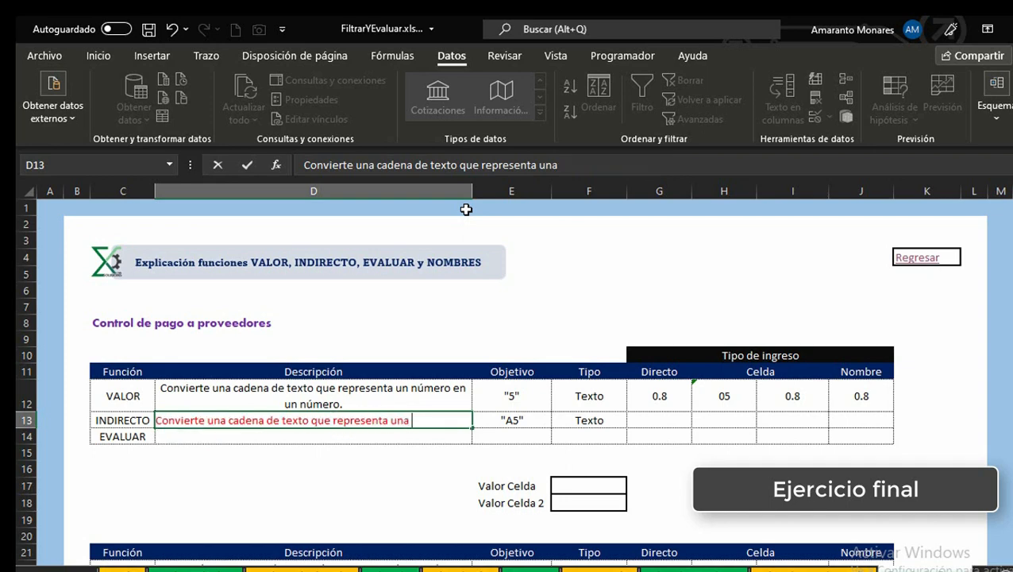
pyautogui.write(' referencia en u')
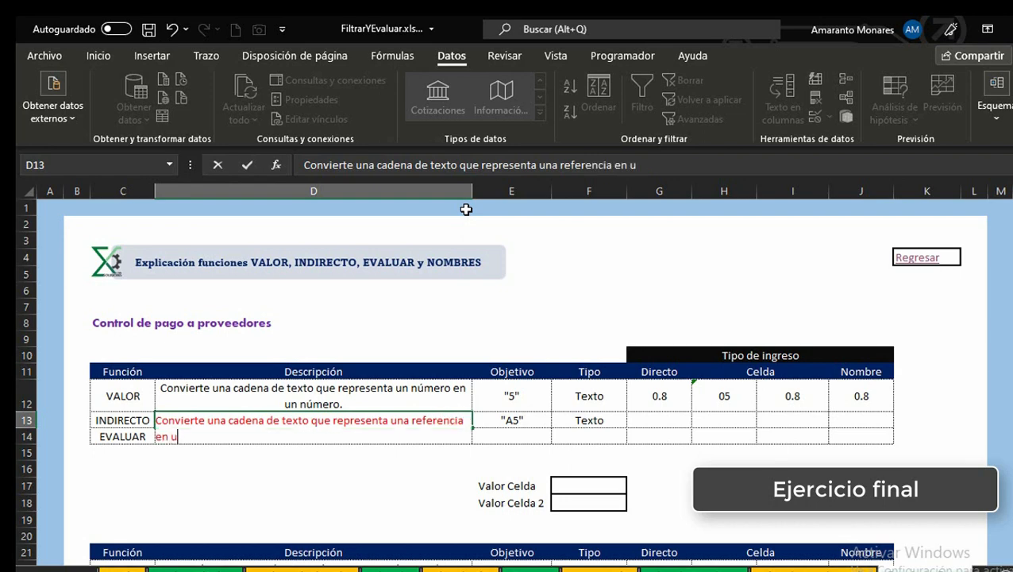
pyautogui.write('na referencuia')
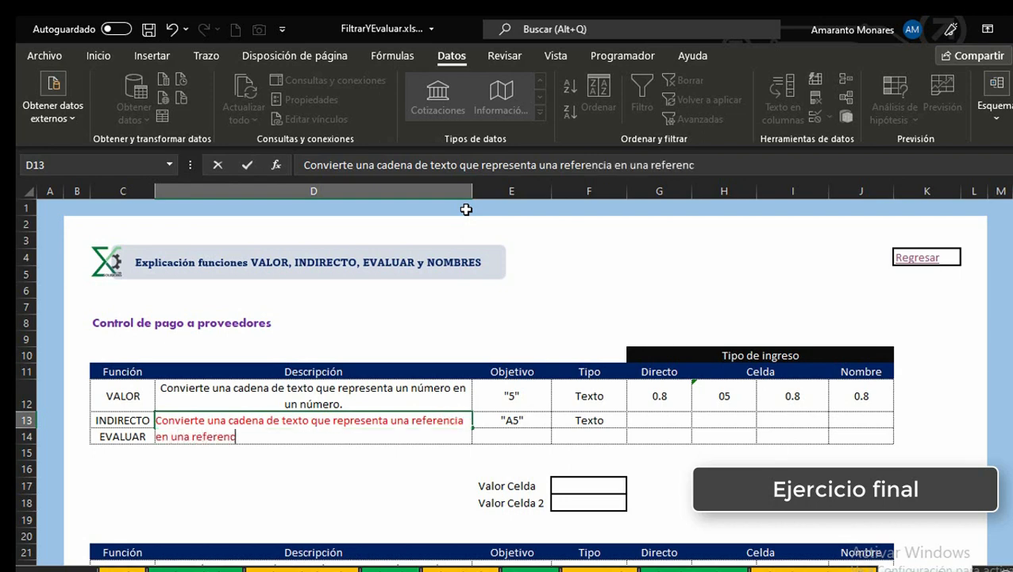
pyautogui.press('BackSpace')
pyautogui.press('BackSpace')
pyautogui.press('BackSpace')
pyautogui.press('BackSpace')
pyautogui.write('cia')
pyautogui.press('Return')
pyautogui.press('Up')
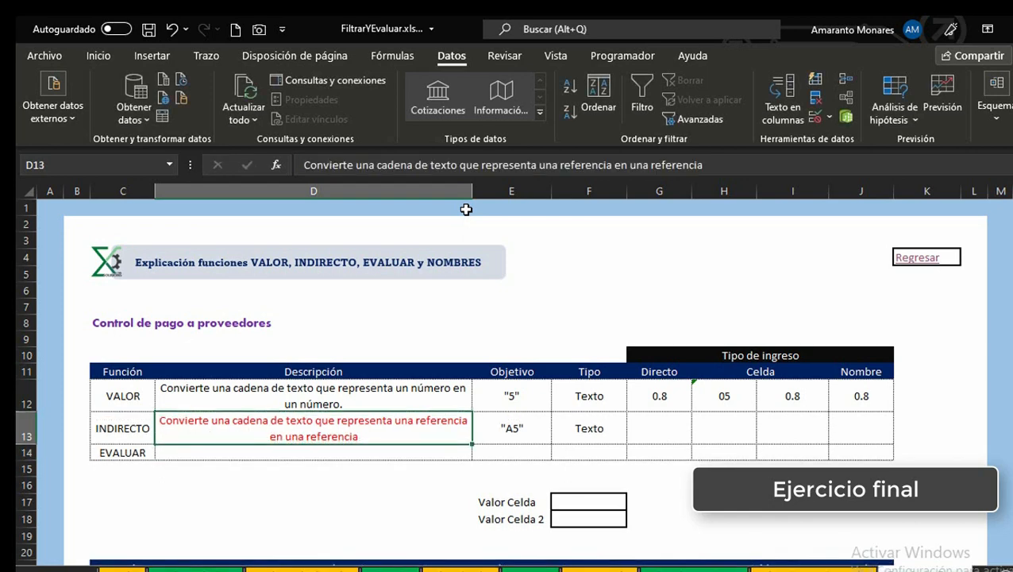
pyautogui.press('Right')
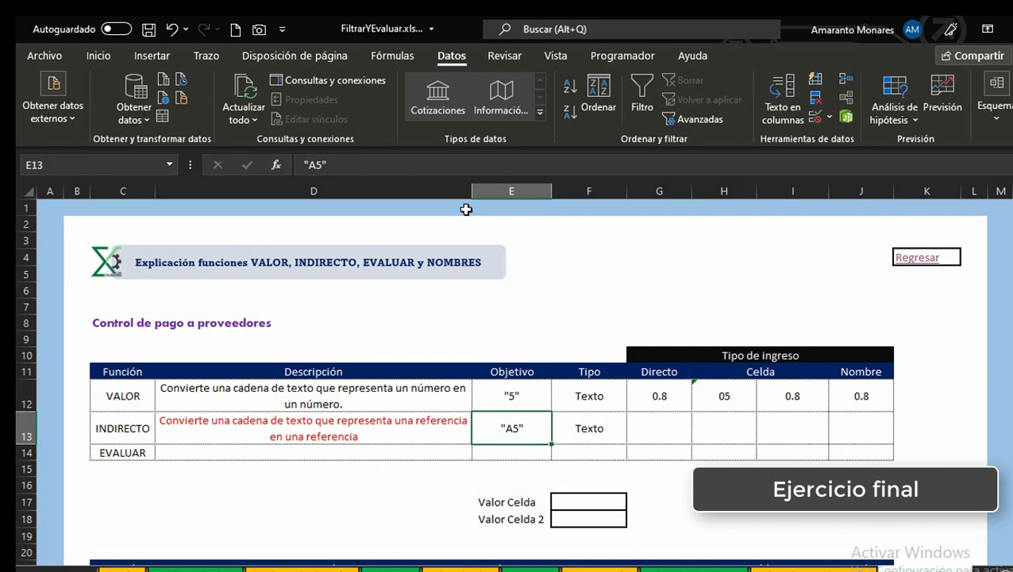
pyautogui.press('Left')
pyautogui.press('Right')
pyautogui.press('Down')
pyautogui.press('Up')
pyautogui.press('Right')
pyautogui.press('Right')
pyautogui.press('Left')
pyautogui.press('Left')
pyautogui.press('Left')
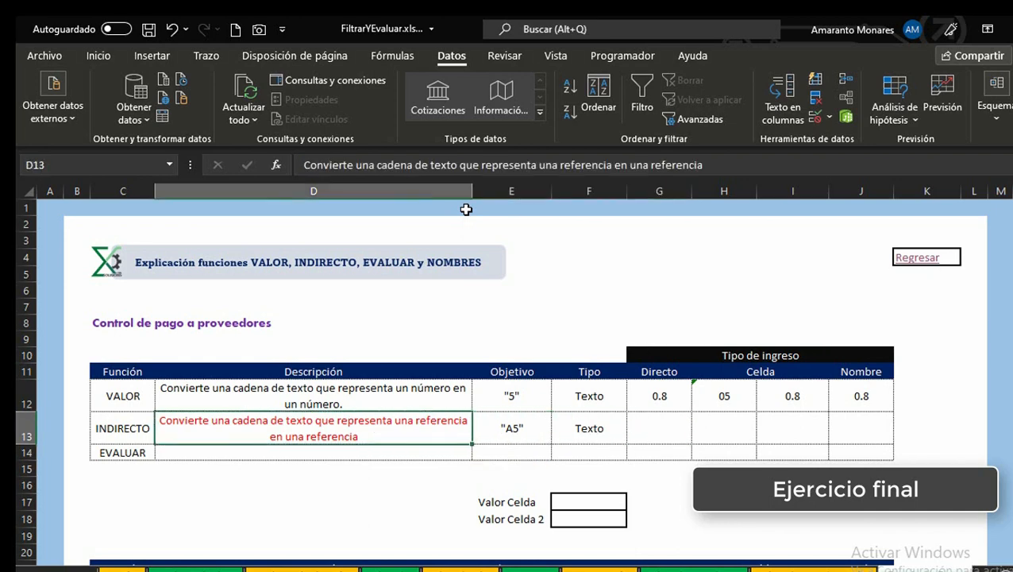
pyautogui.press('Right')
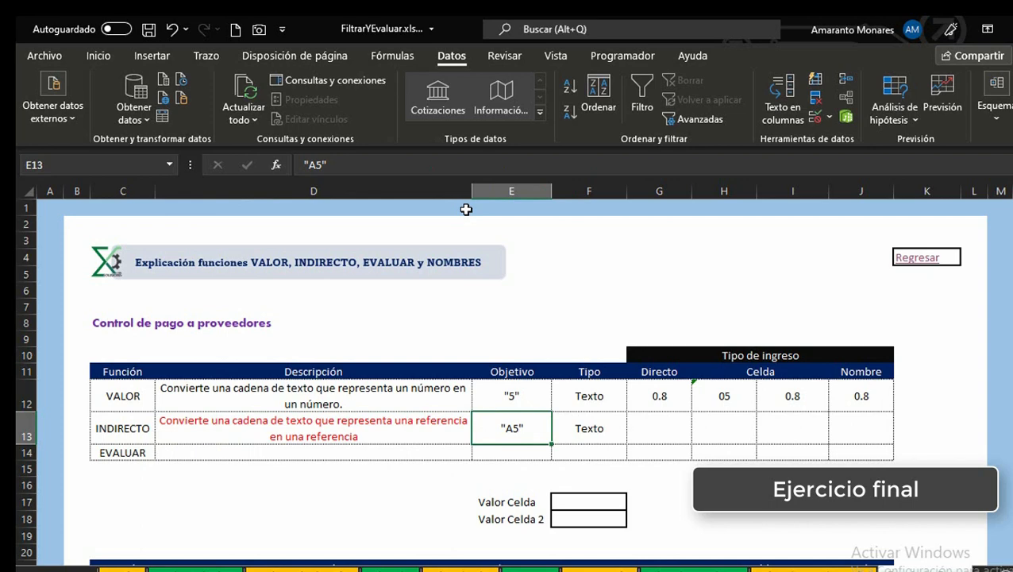
pyautogui.press('Left')
pyautogui.press('Right')
pyautogui.press('Right')
pyautogui.press('Right')
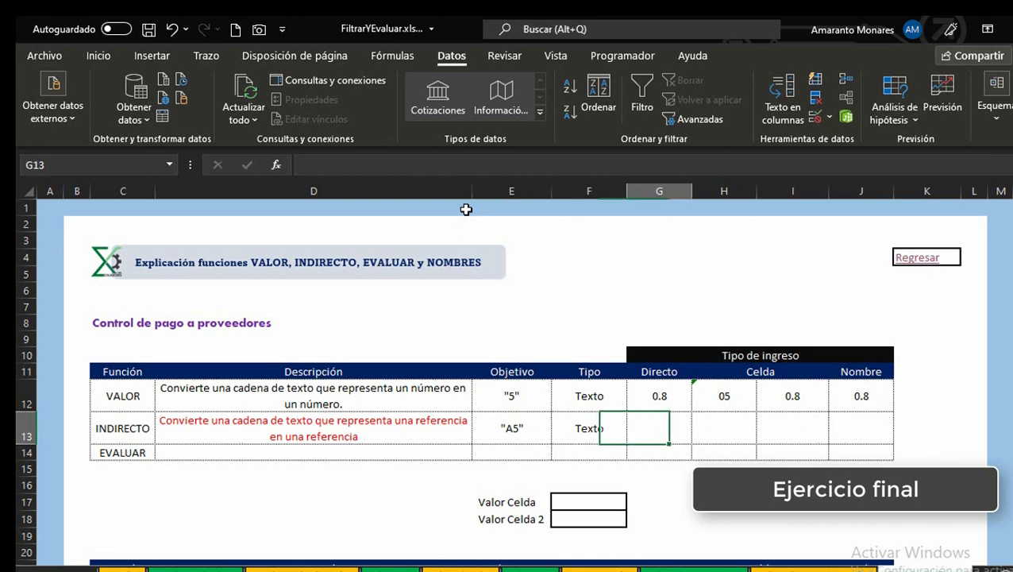
# Step: Enter 80 in the Valor Celda cell F17
pyautogui.press('Down')
pyautogui.press('Down')
pyautogui.press('Down')
pyautogui.press('Down')
pyautogui.press('Left')
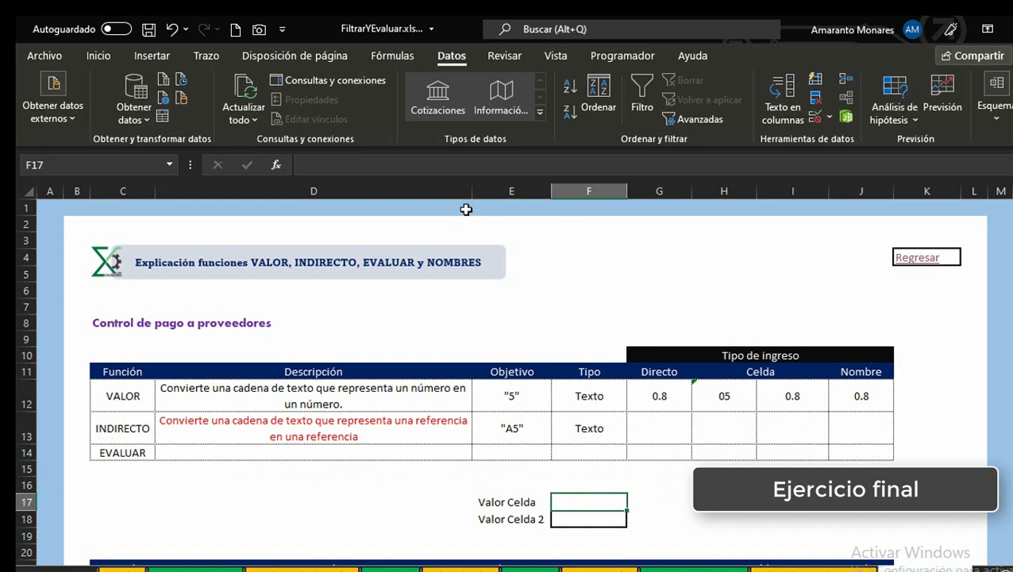
pyautogui.write('80')
pyautogui.press('Return')
# Step: Enter =INDIRECTO("F17") in G13 under Directo in the INDIRECTO row
pyautogui.press('Up')
pyautogui.press('Up')
pyautogui.press('Up')
pyautogui.press('Down')
pyautogui.press('Down')
pyautogui.click(659, 423)
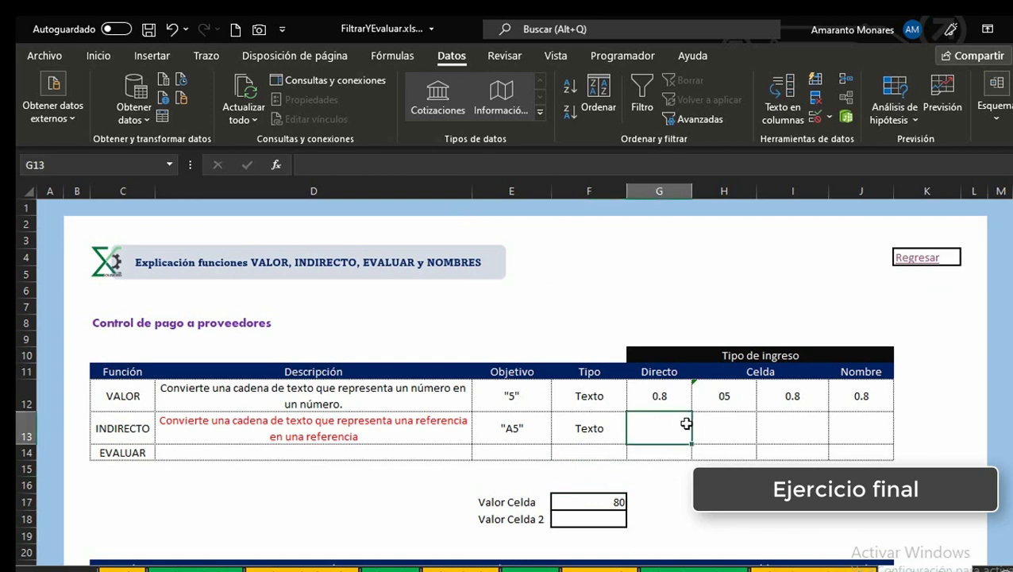
pyautogui.write('=indi')
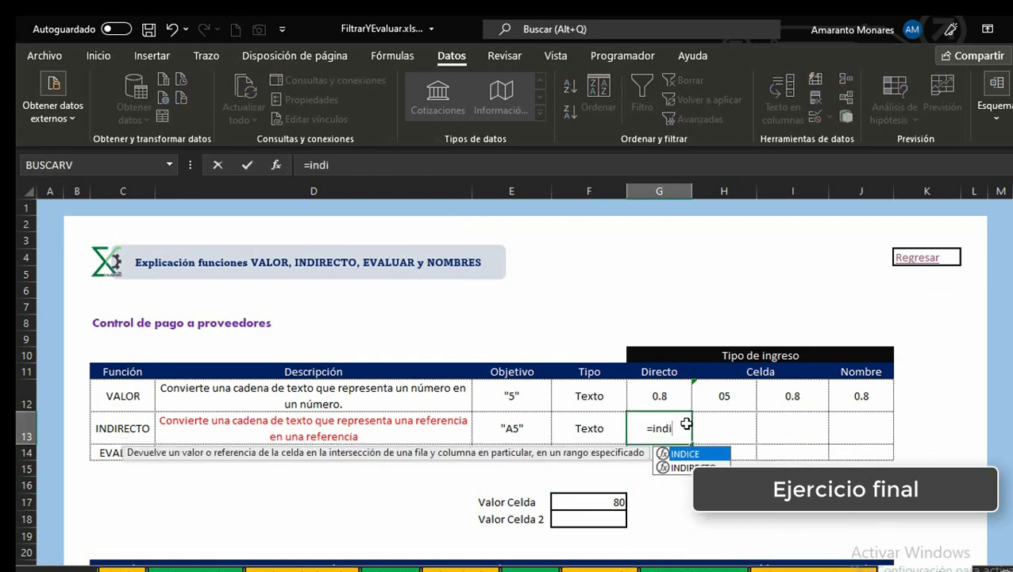
pyautogui.press('Tab')
pyautogui.write('"')
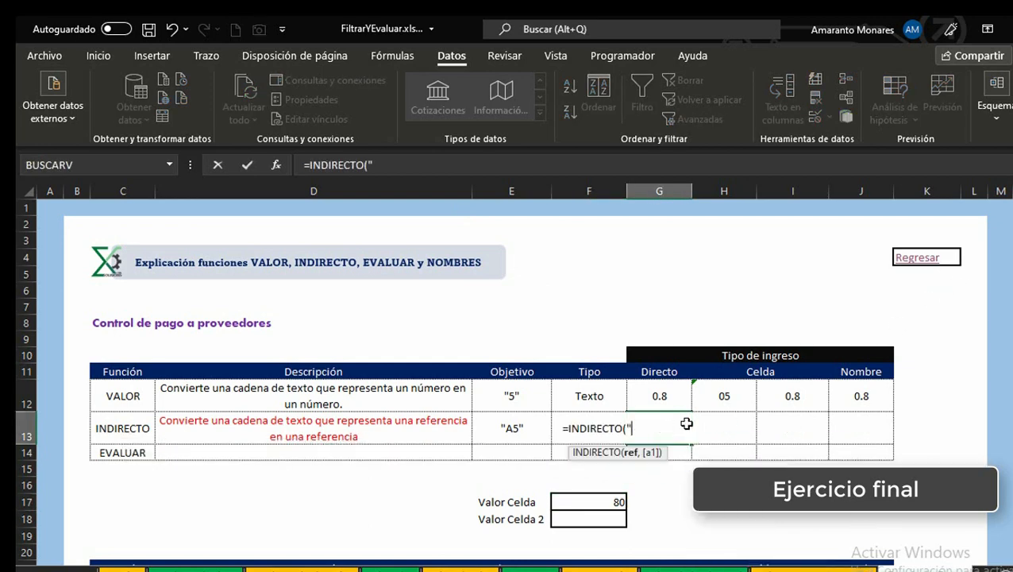
pyautogui.write('F17")')
pyautogui.press('Return')
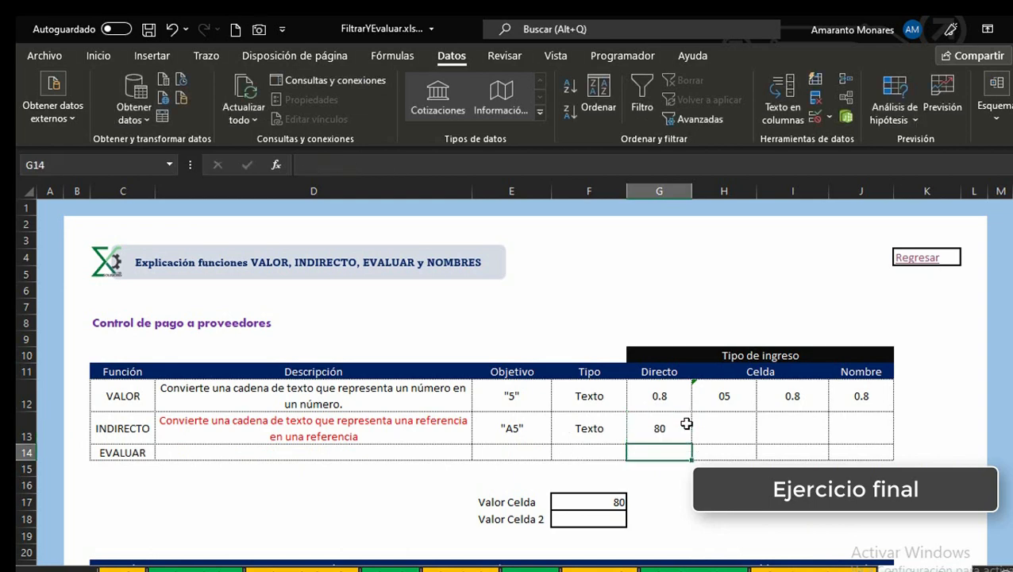
# Step: Compare the formulas and values of G12, G13 and F17 in the function table
pyautogui.click(686, 424)
pyautogui.click(612, 502)
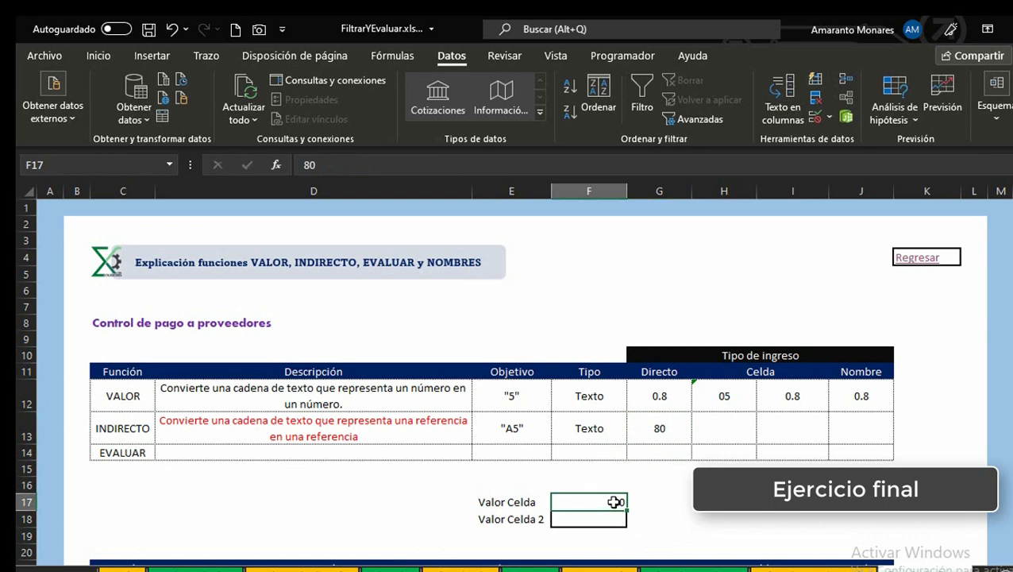
pyautogui.click(675, 432)
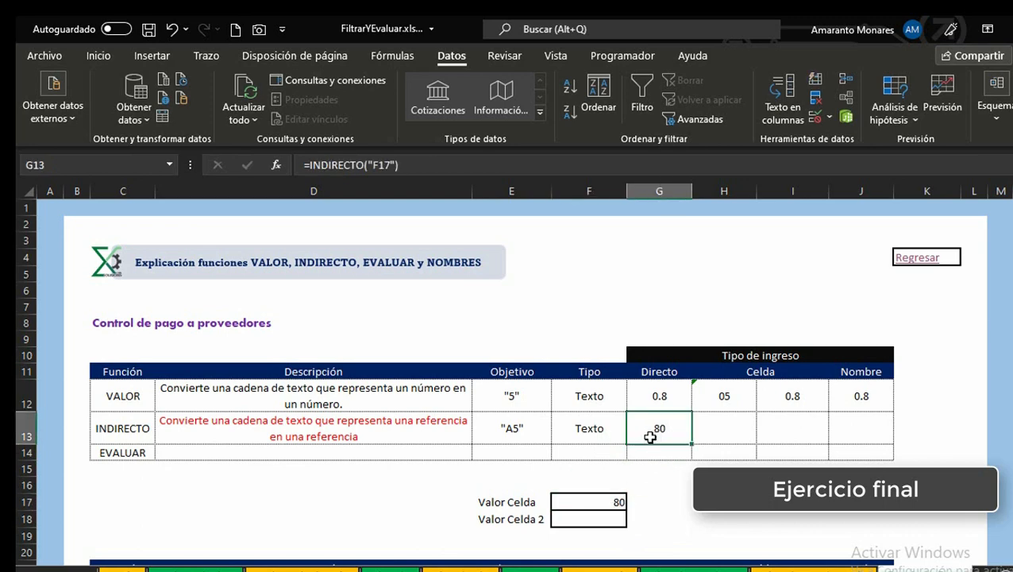
pyautogui.doubleClick(647, 438)
pyautogui.press('Escape')
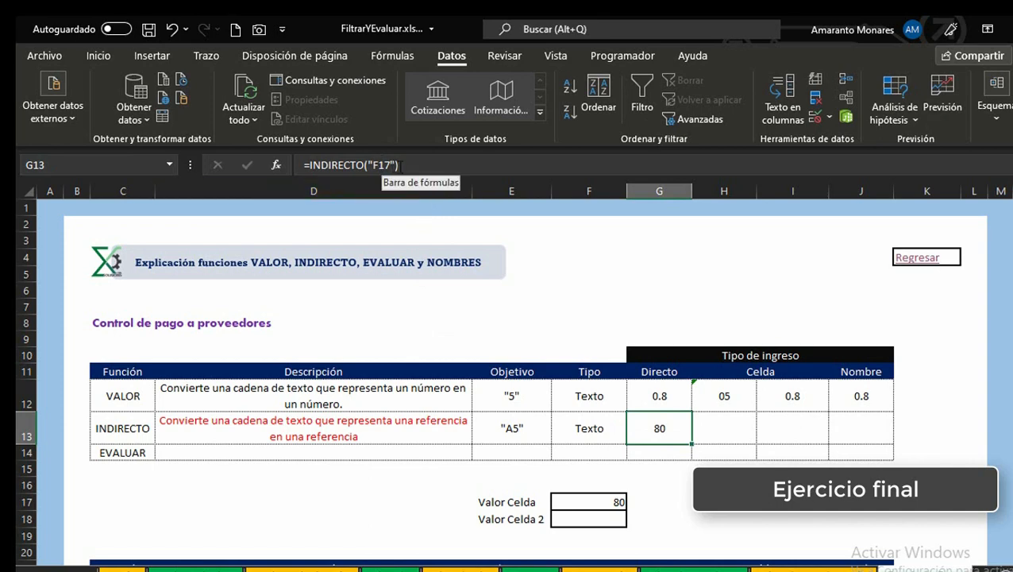
pyautogui.click(594, 502)
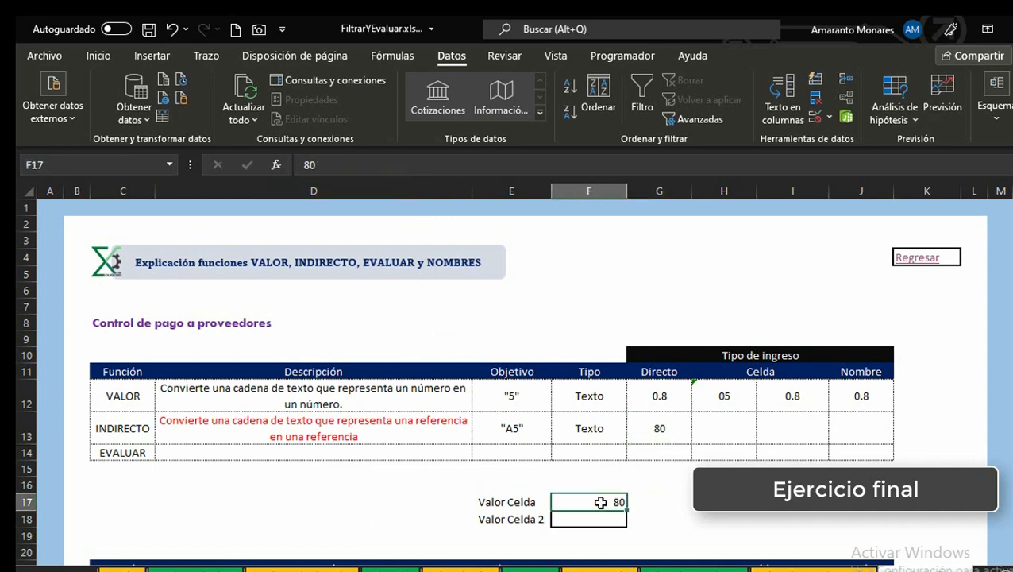
pyautogui.click(654, 431)
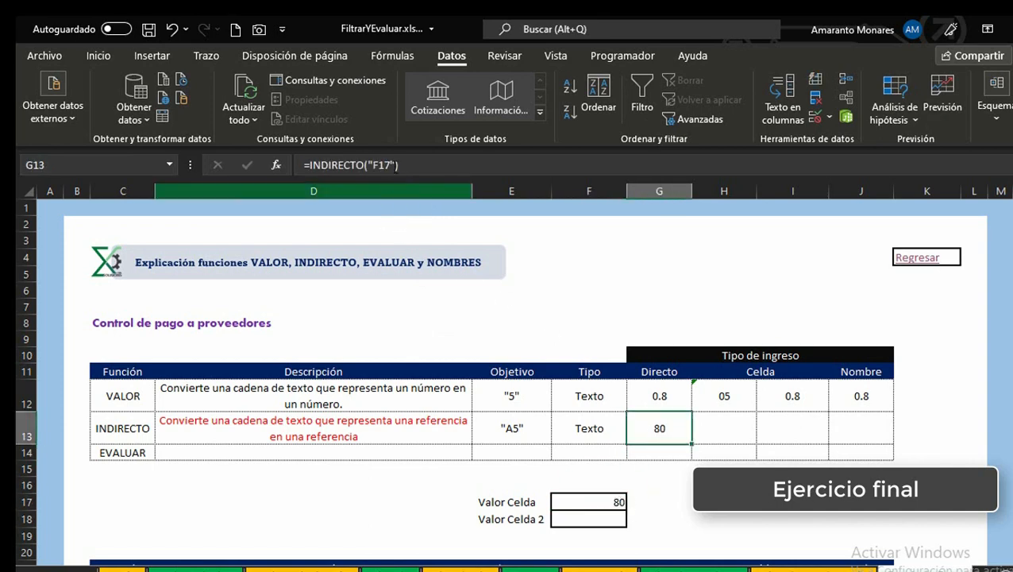
pyautogui.click(730, 425)
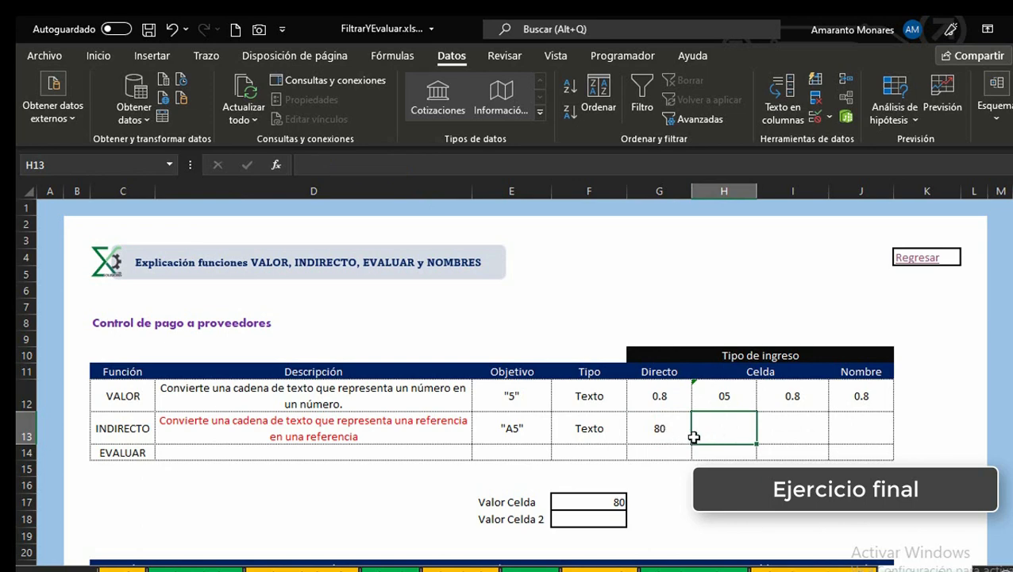
pyautogui.click(656, 186)
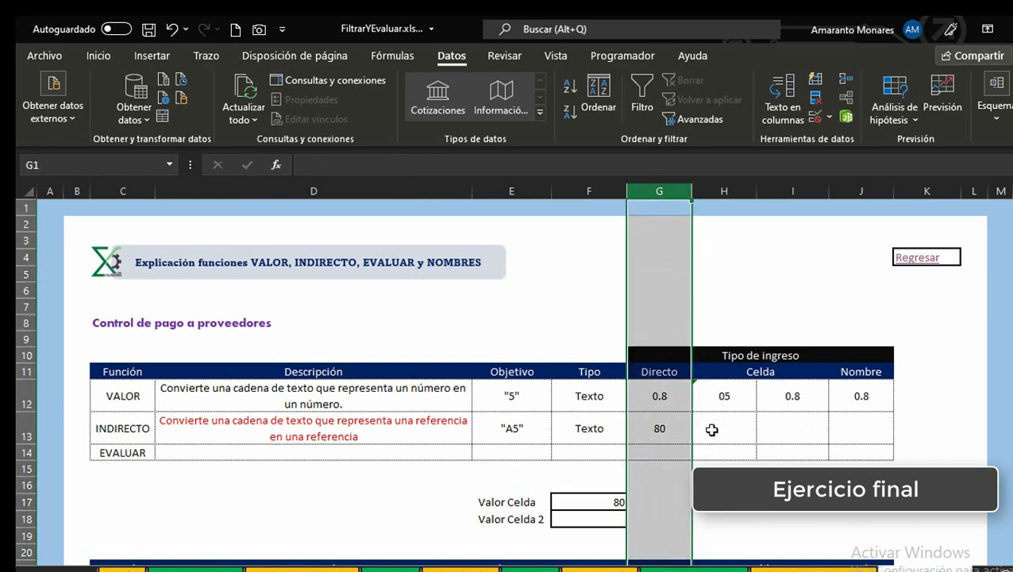
pyautogui.click(666, 397)
pyautogui.click(661, 423)
pyautogui.click(664, 403)
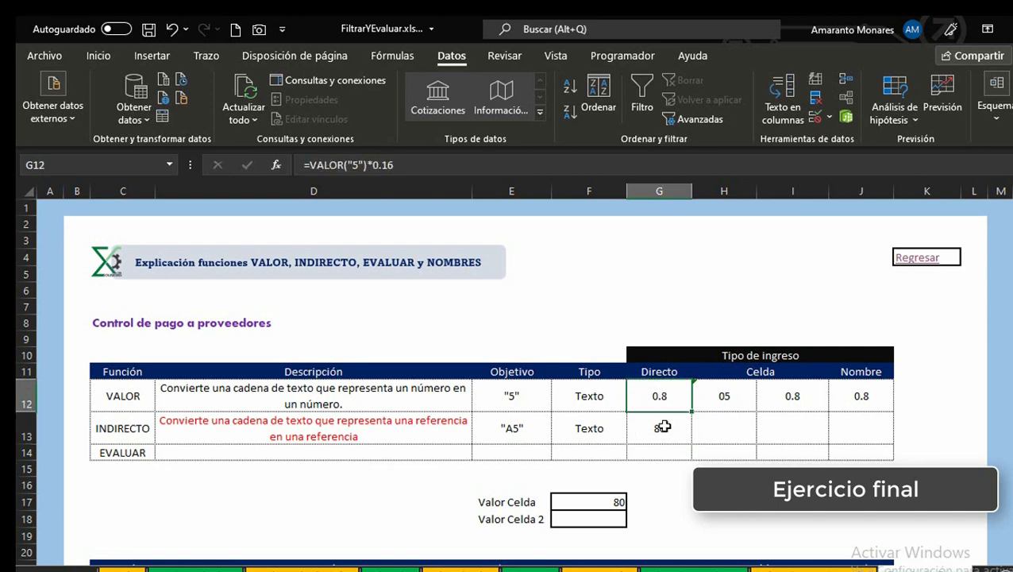
pyautogui.click(662, 425)
pyautogui.click(662, 399)
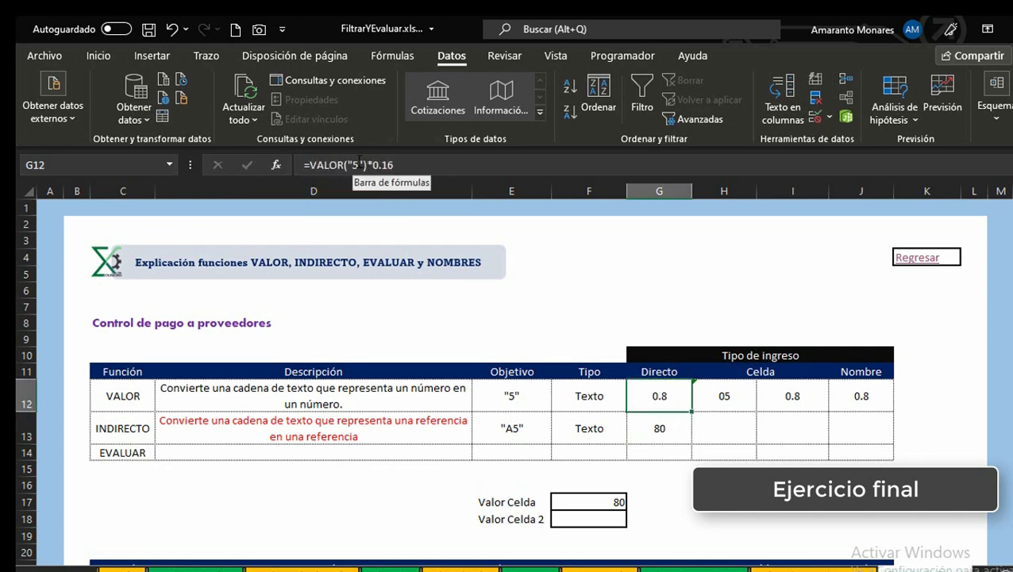
pyautogui.click(641, 428)
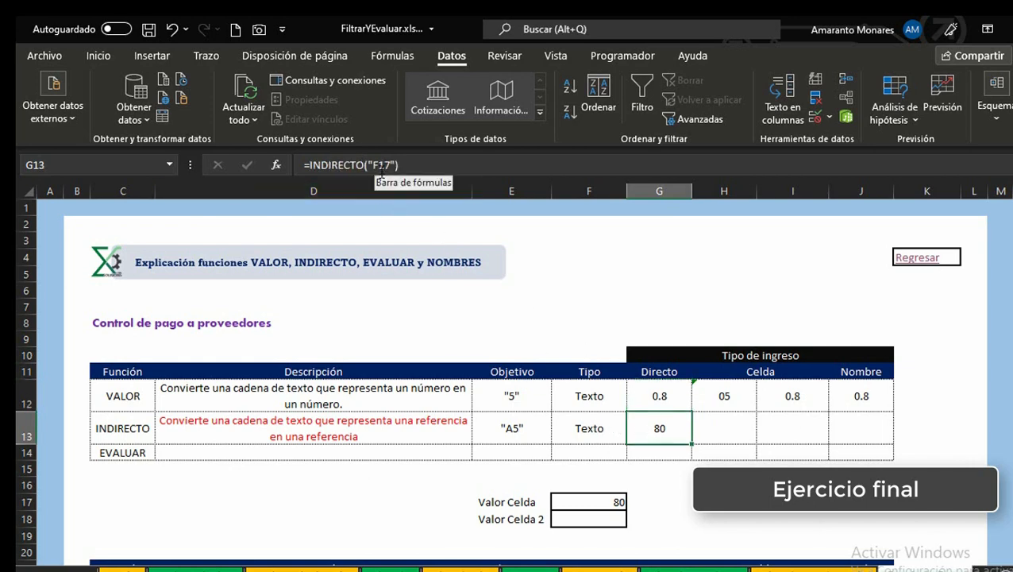
pyautogui.click(717, 430)
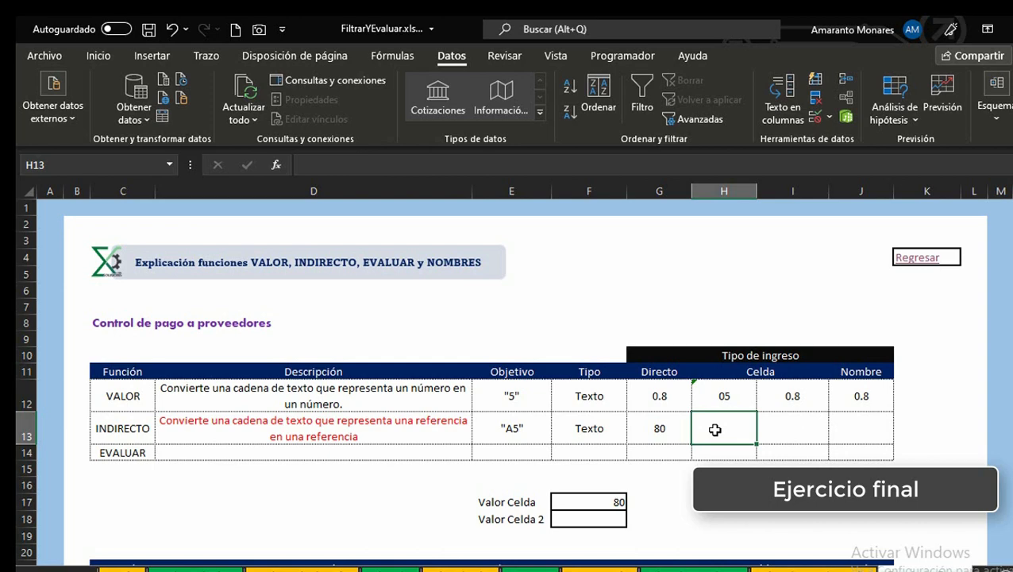
# Step: Enter the text f17 in H13 under Celda in the INDIRECTO row
pyautogui.press('Left')
pyautogui.press('Up')
pyautogui.press('Down')
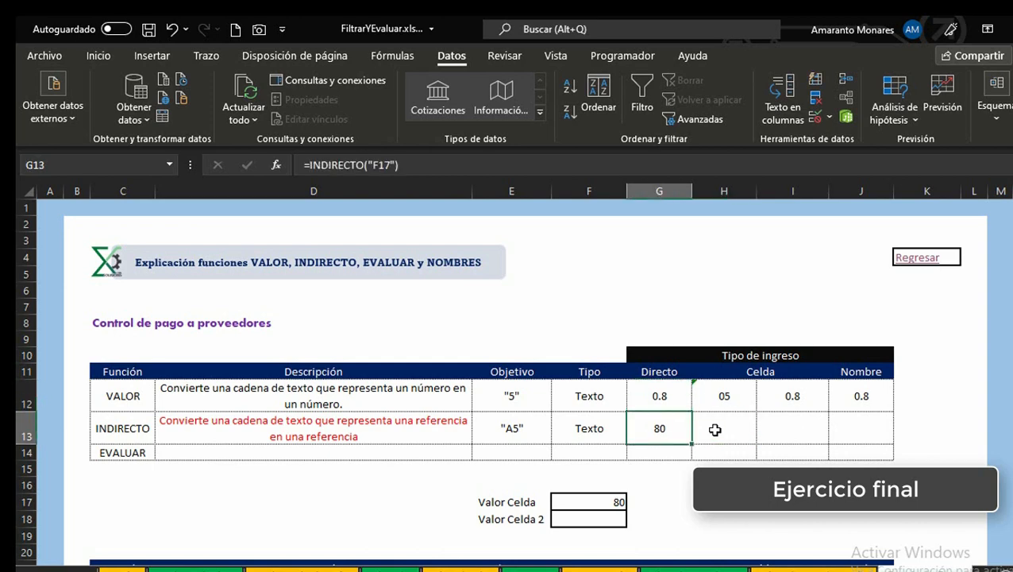
pyautogui.click(715, 430)
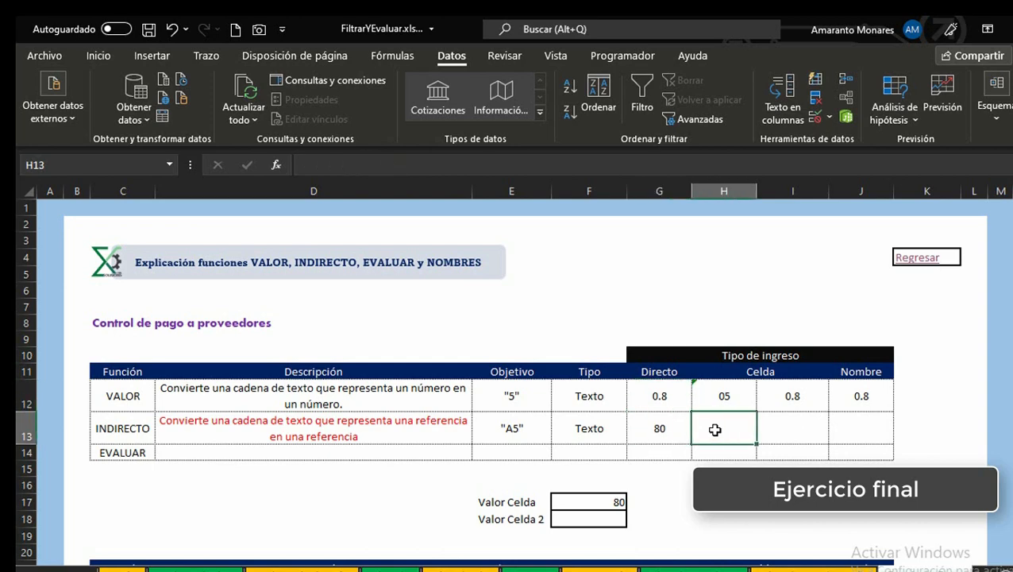
pyautogui.press('Left')
pyautogui.click(715, 430)
pyautogui.write('f')
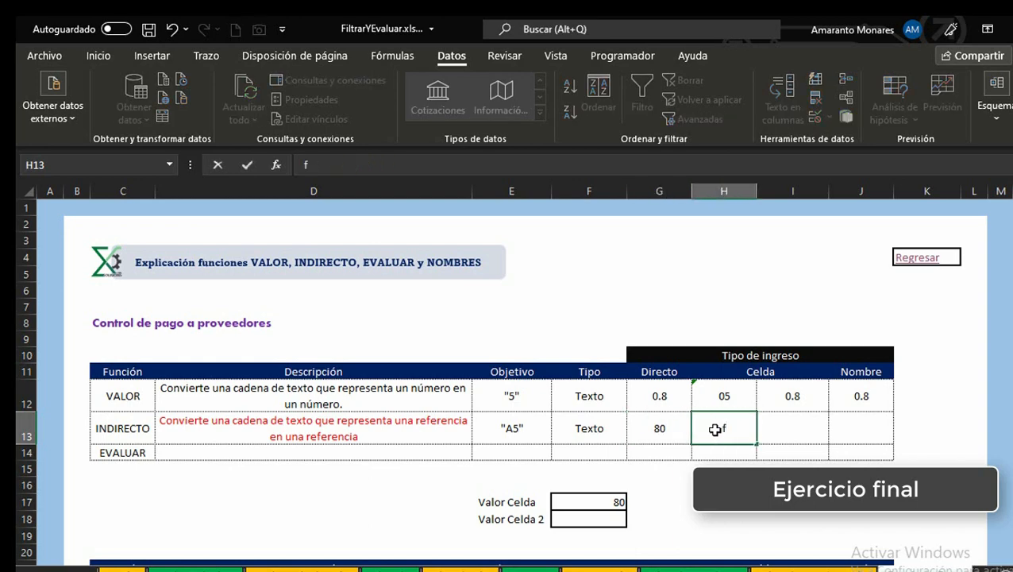
pyautogui.write('17')
pyautogui.press('Return')
pyautogui.press('Up')
pyautogui.press('Right')
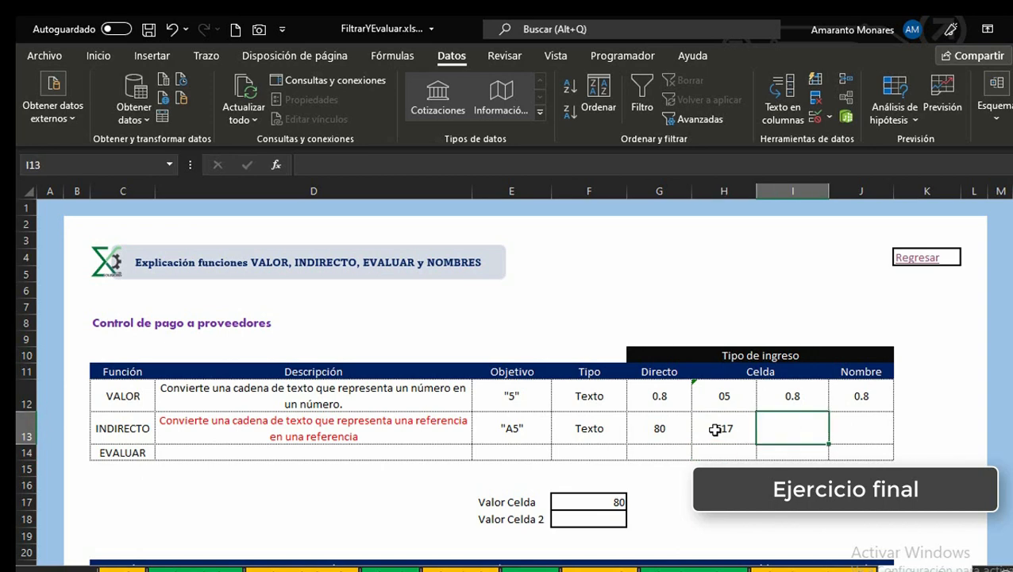
# Step: Enter =INDIRECTO(H13) in I13 under Celda in the INDIRECTO row
pyautogui.write('=INDIRECTO(')
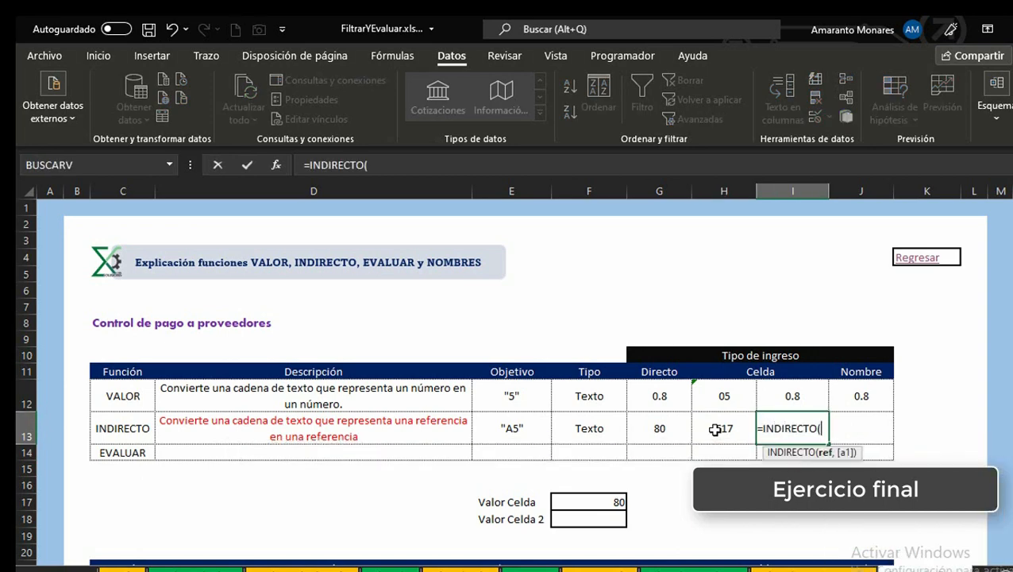
pyautogui.click(716, 429)
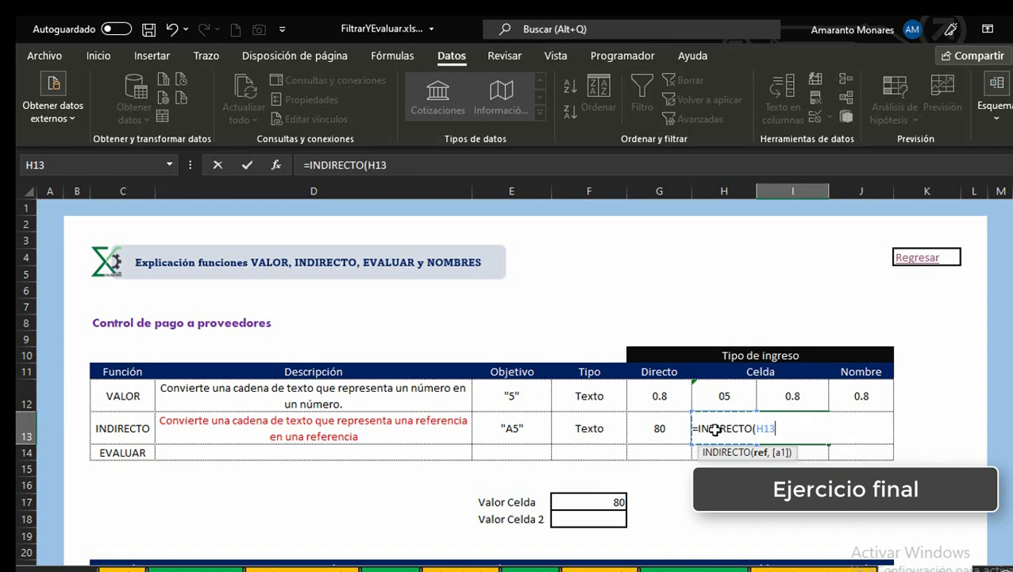
pyautogui.hotkey('ctrl', 'Return')
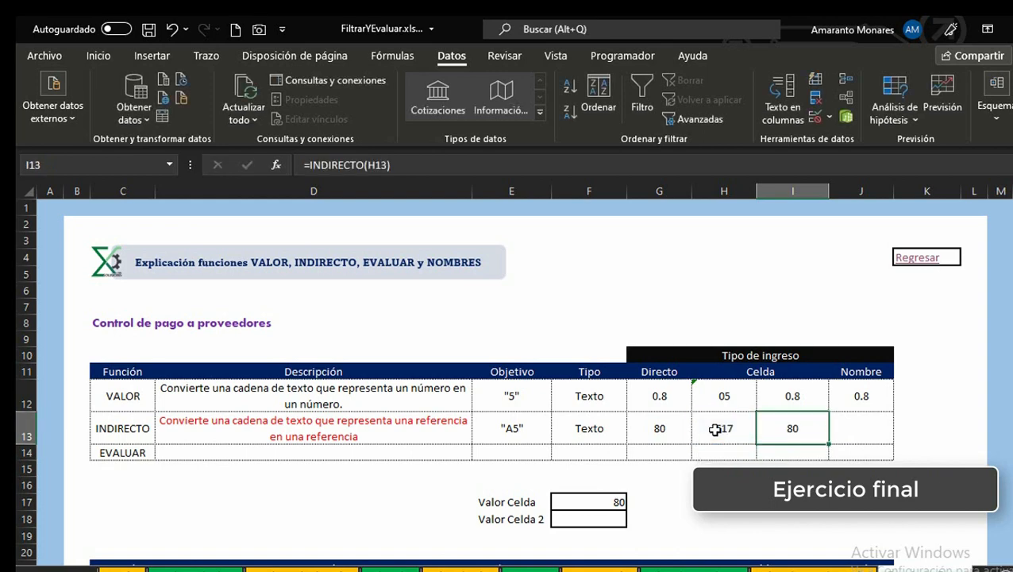
# Step: Compare the INDIRECTO formulas in G13 and I13 with the F17 text in H13
pyautogui.click(716, 430)
pyautogui.press('Left')
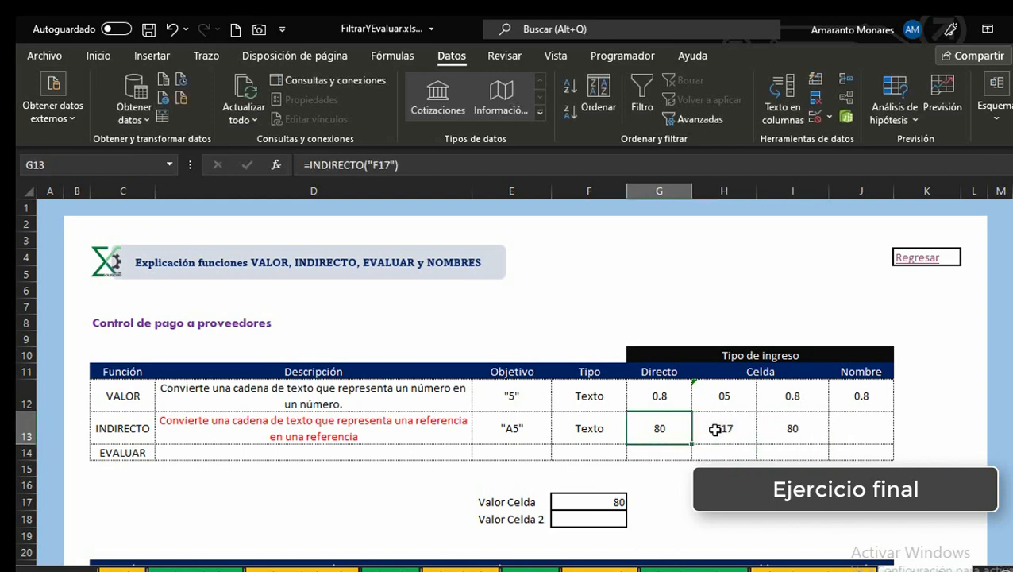
pyautogui.click(563, 503)
pyautogui.click(786, 423)
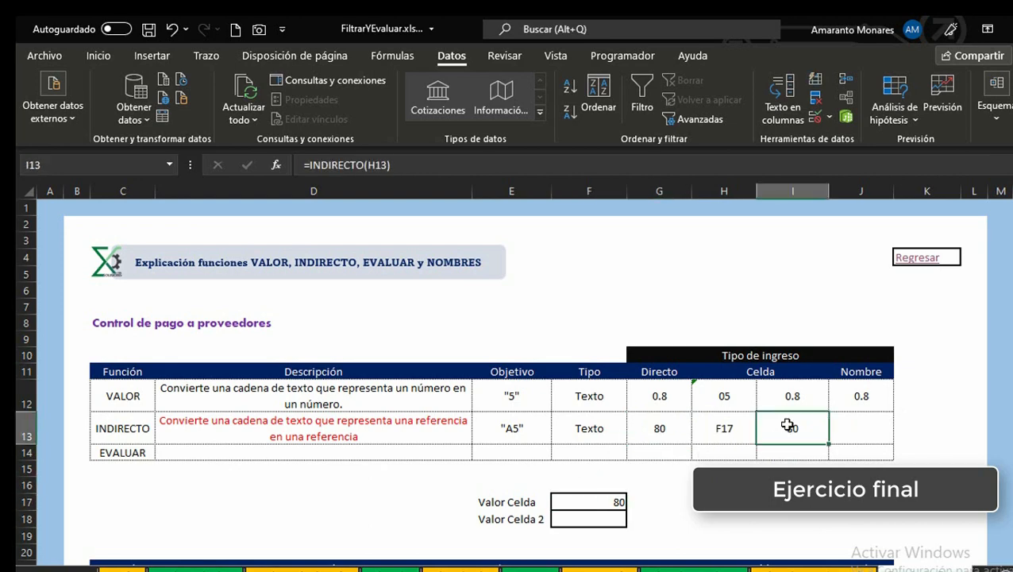
pyautogui.click(722, 429)
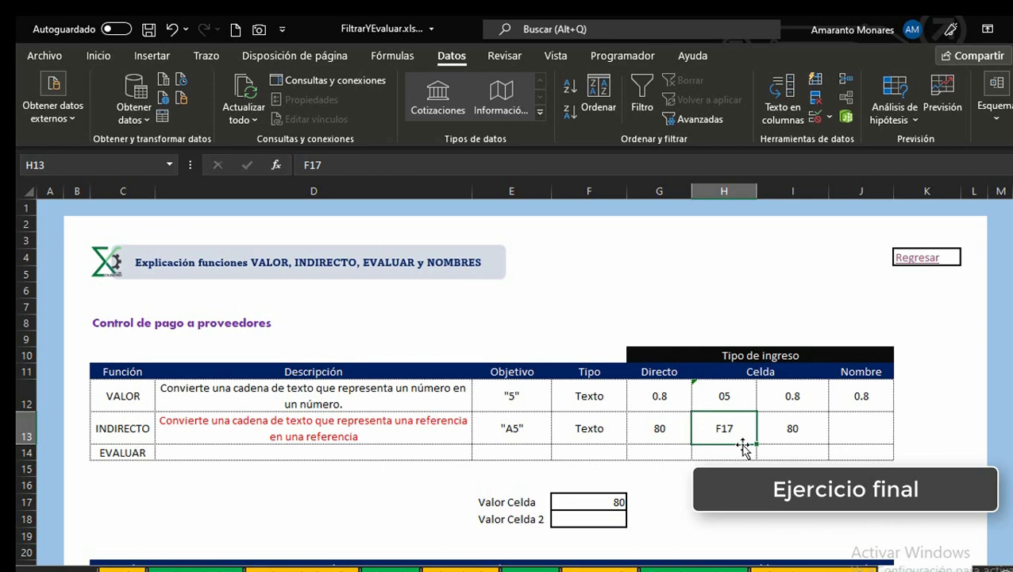
pyautogui.press('Right')
pyautogui.click(721, 426)
pyautogui.click(761, 441)
pyautogui.press('Left')
pyautogui.click(763, 443)
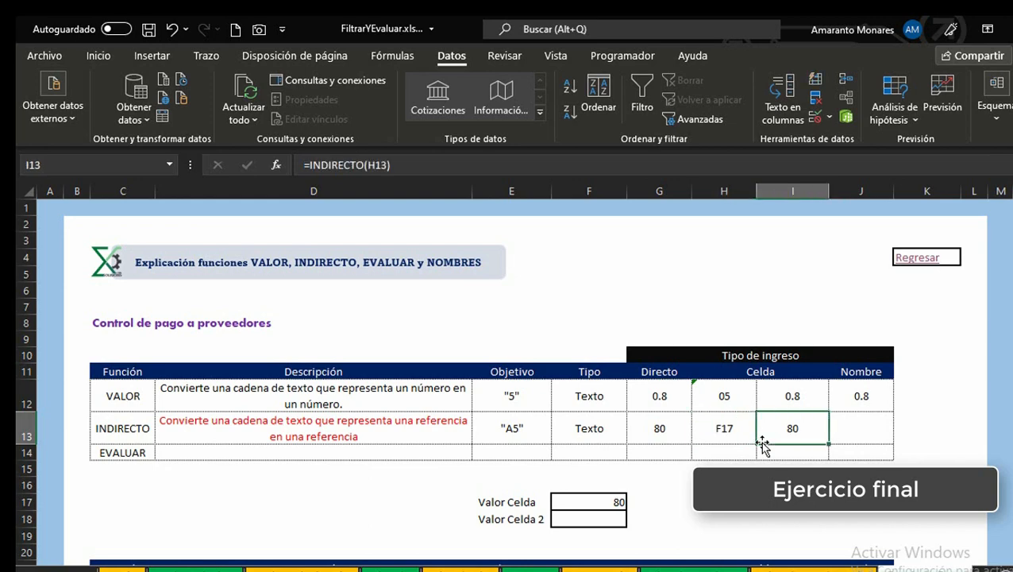
pyautogui.click(738, 431)
pyautogui.press('Right')
pyautogui.click(305, 165)
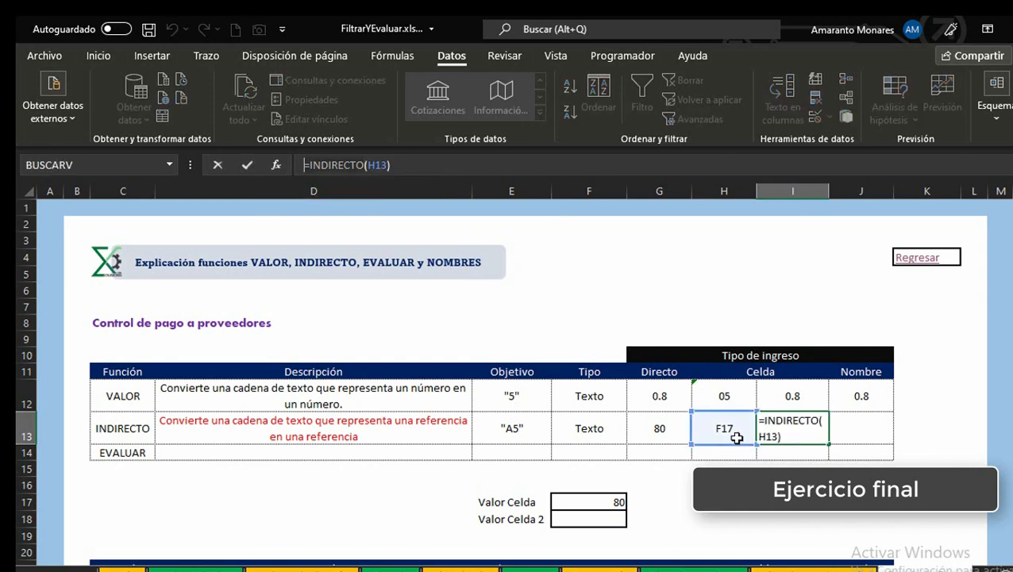
pyautogui.hotkey('ctrl', 'Return')
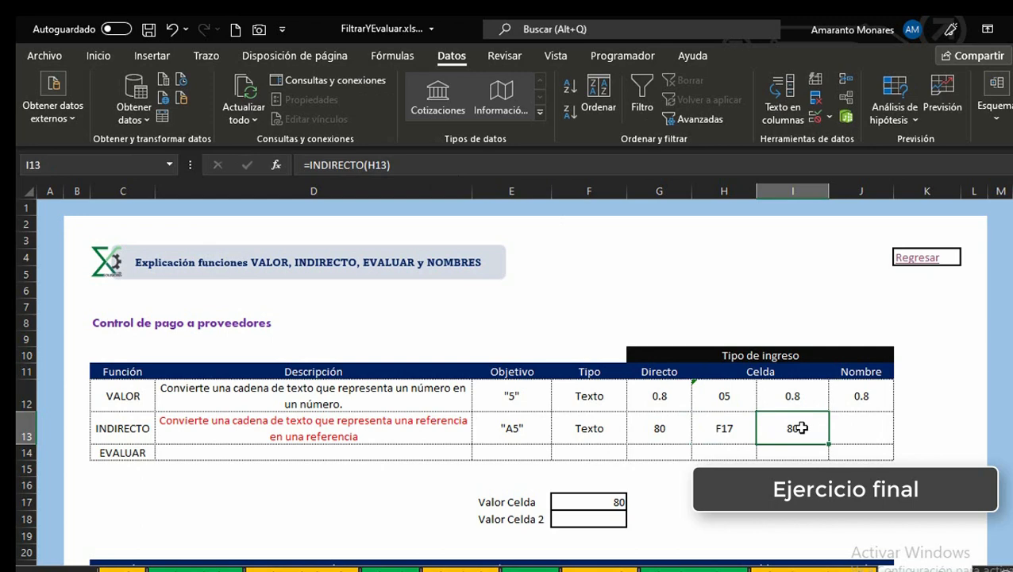
# Step: Review the Celda entries in H12, H13 and I13 of the VALOR and INDIRECTO rows
pyautogui.click(747, 429)
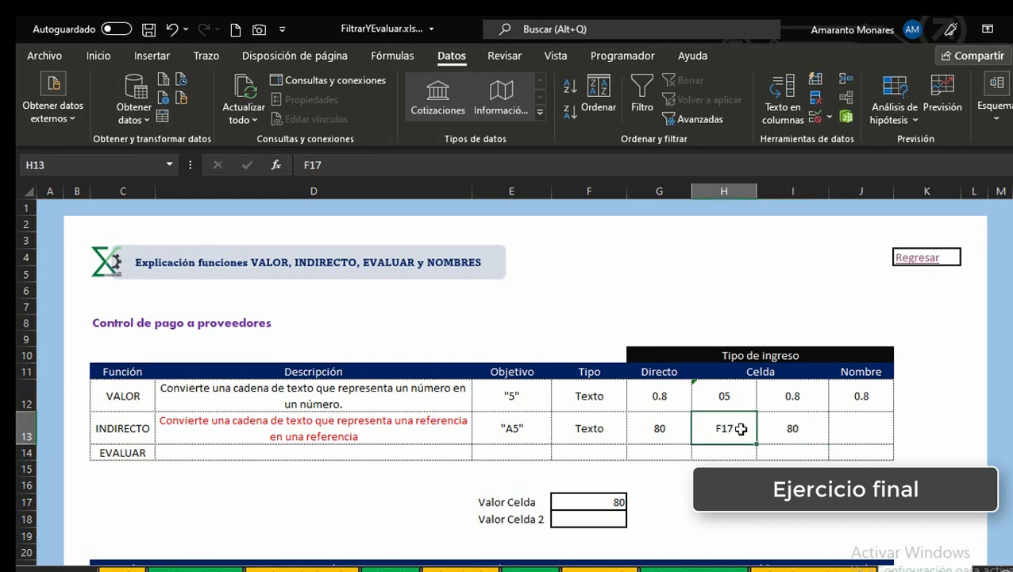
pyautogui.click(795, 429)
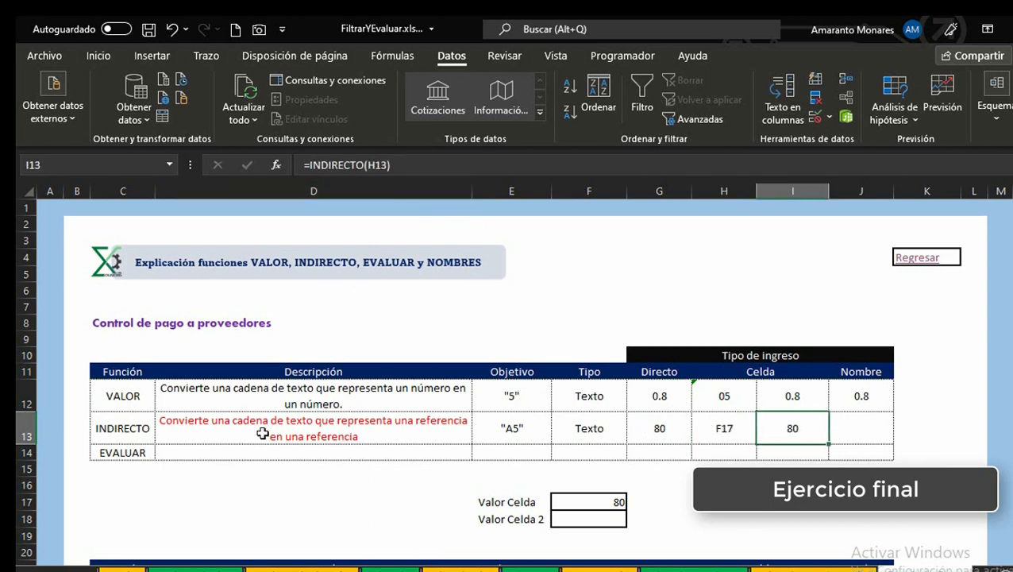
pyautogui.click(734, 428)
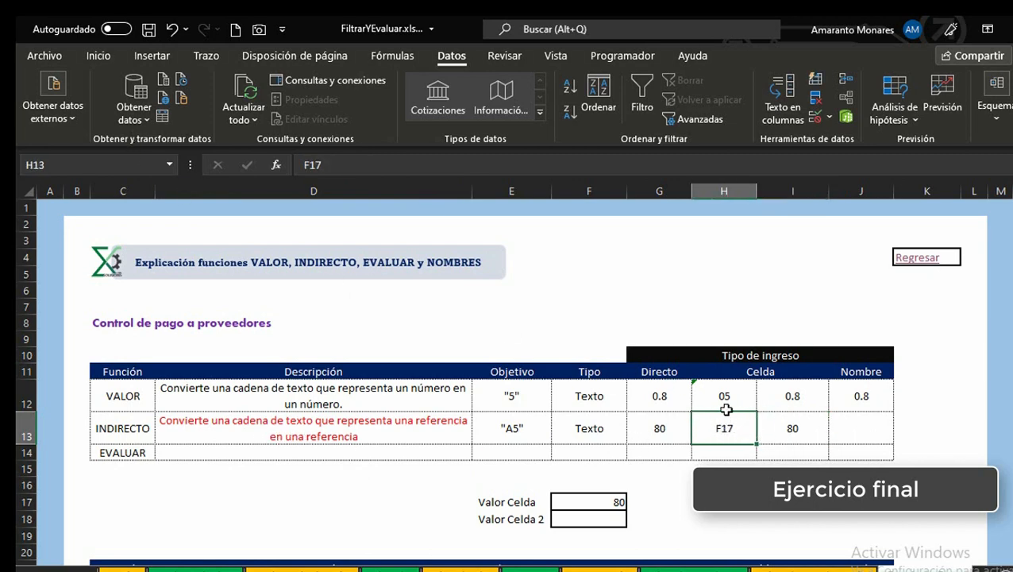
pyautogui.click(786, 428)
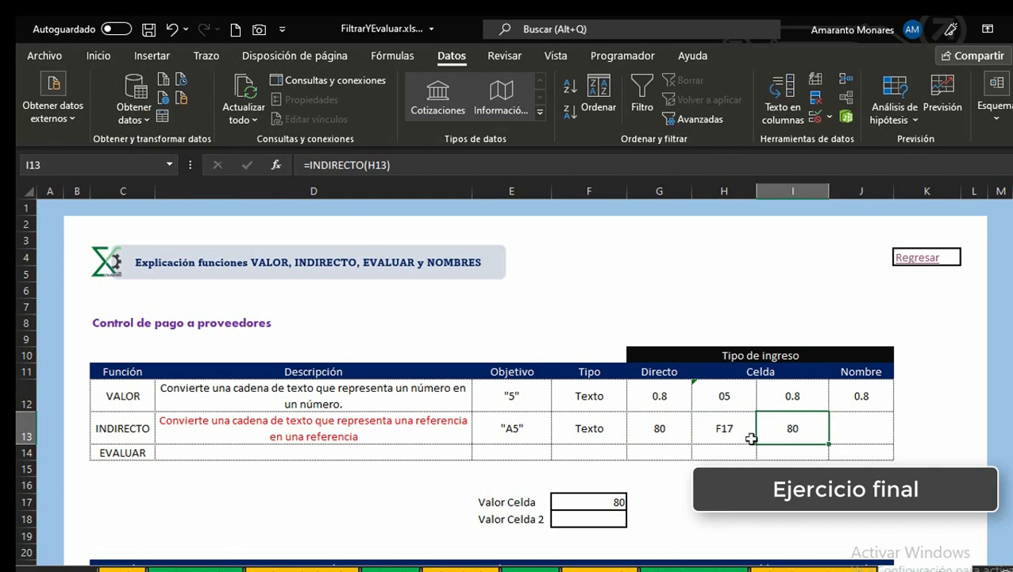
pyautogui.click(721, 421)
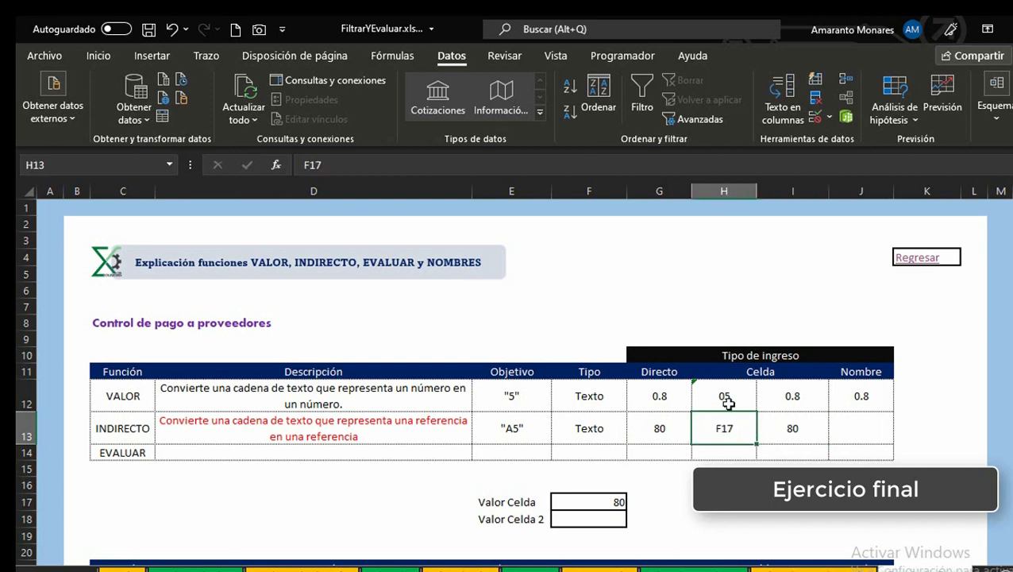
pyautogui.click(727, 395)
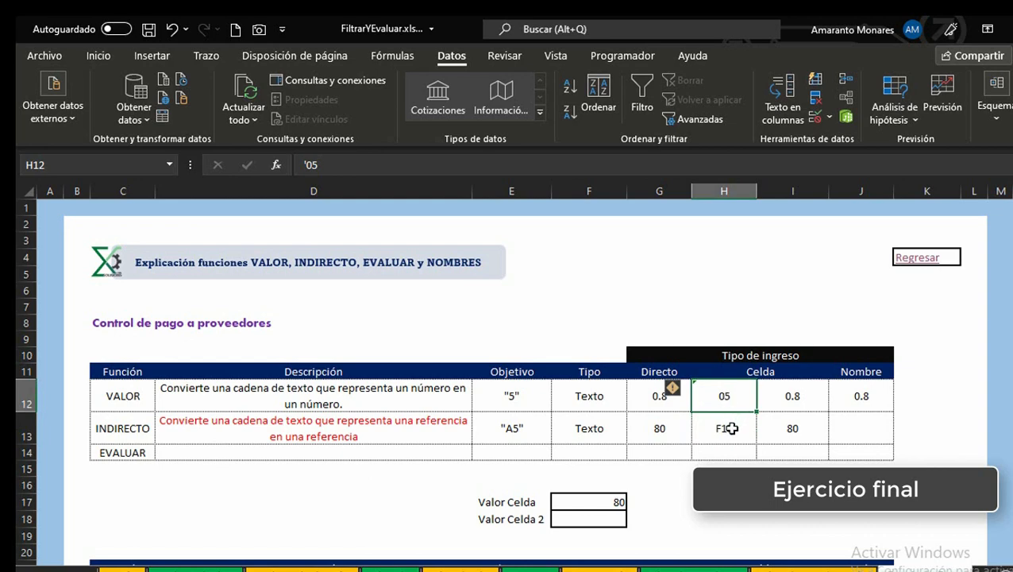
pyautogui.click(731, 428)
pyautogui.click(779, 429)
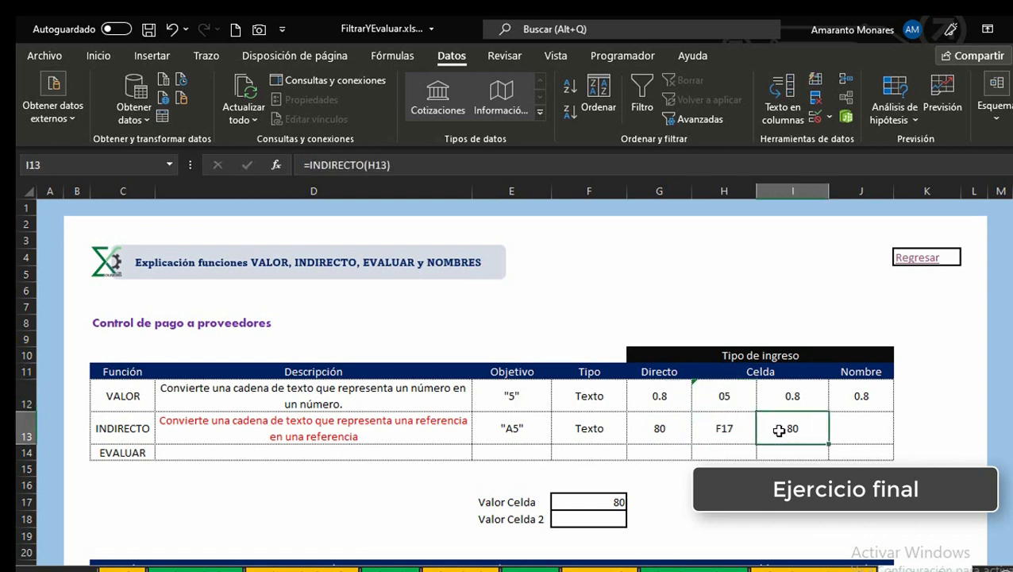
pyautogui.doubleClick(779, 430)
pyautogui.click(734, 429)
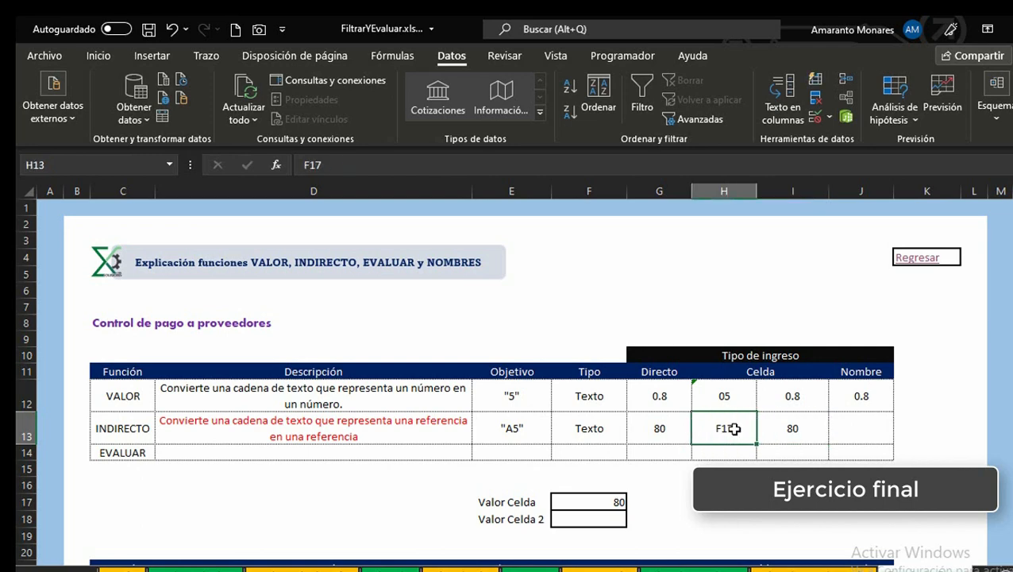
pyautogui.click(792, 427)
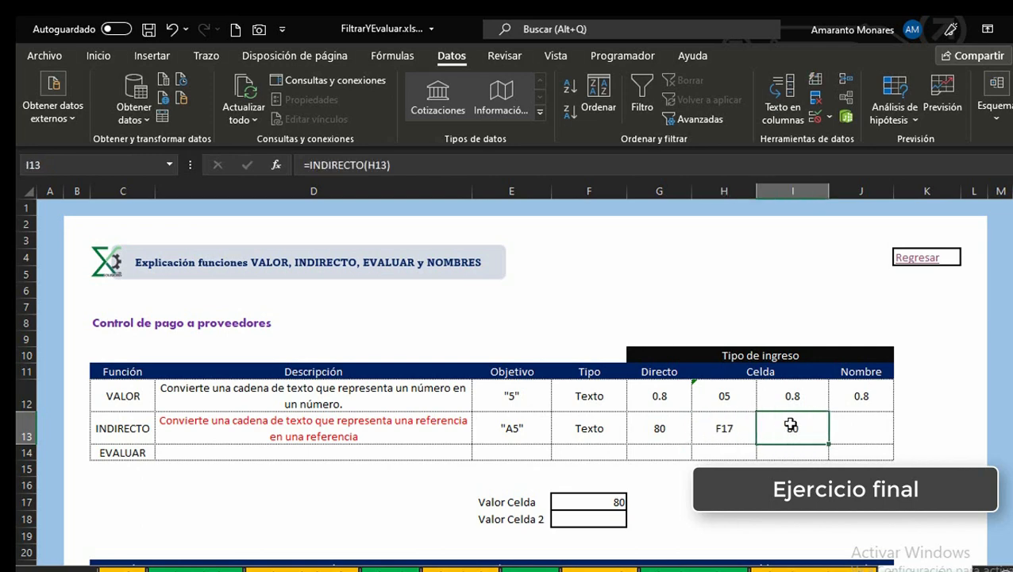
pyautogui.press('Right')
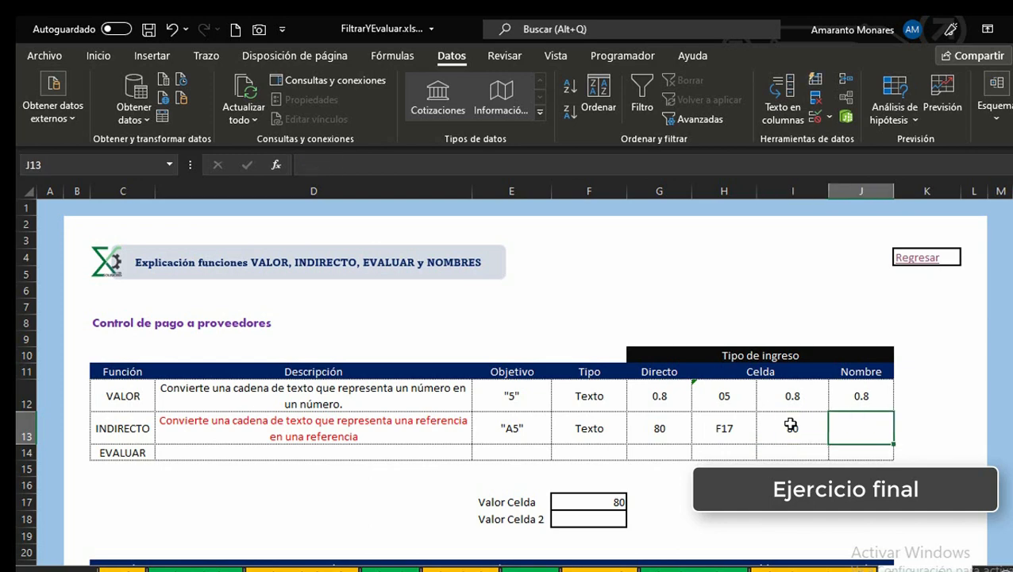
pyautogui.click(792, 427)
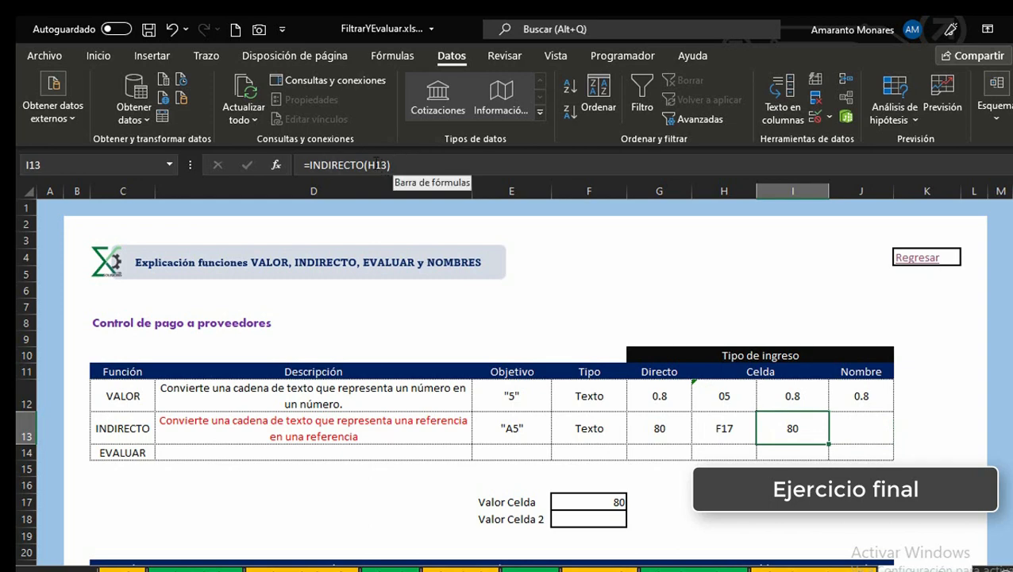
# Step: Make the reference in I13's INDIRECTO formula absolute as $H$13
pyautogui.click(375, 165)
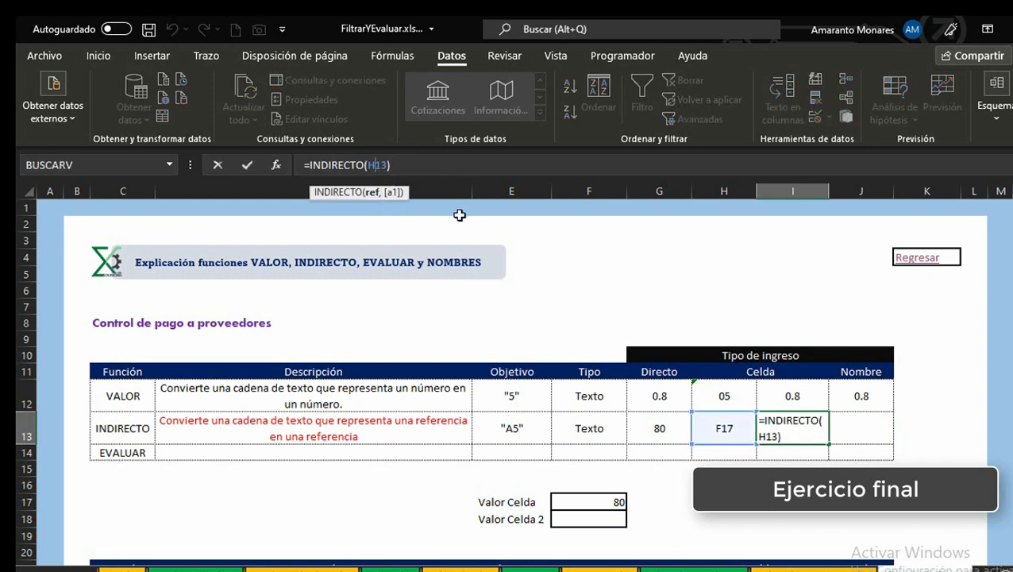
pyautogui.press('F4')
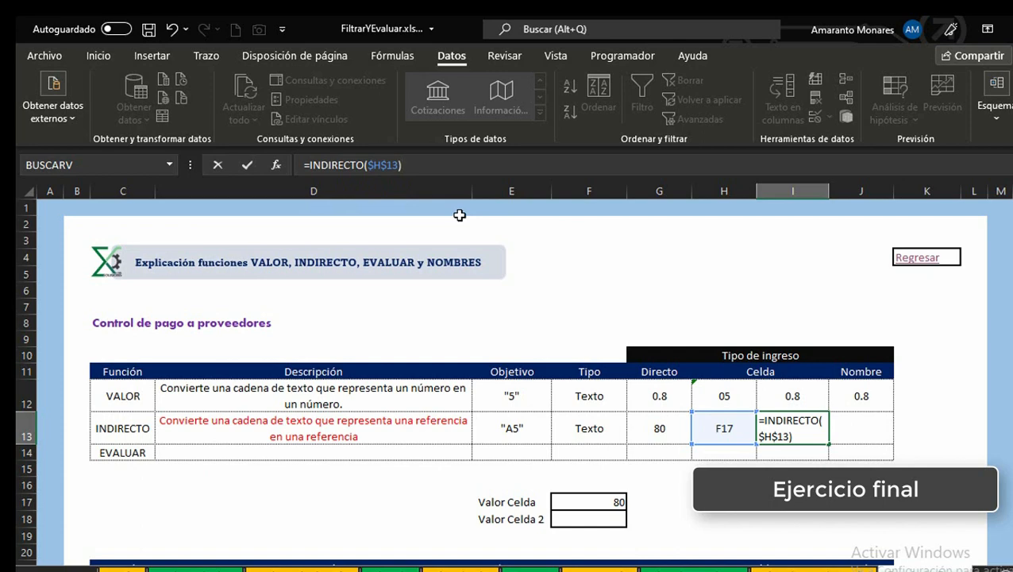
pyautogui.hotkey('ctrl', 'Return')
# Step: Copy the formula text =INDIRECTO($H$13) from cell I13
pyautogui.press('Right')
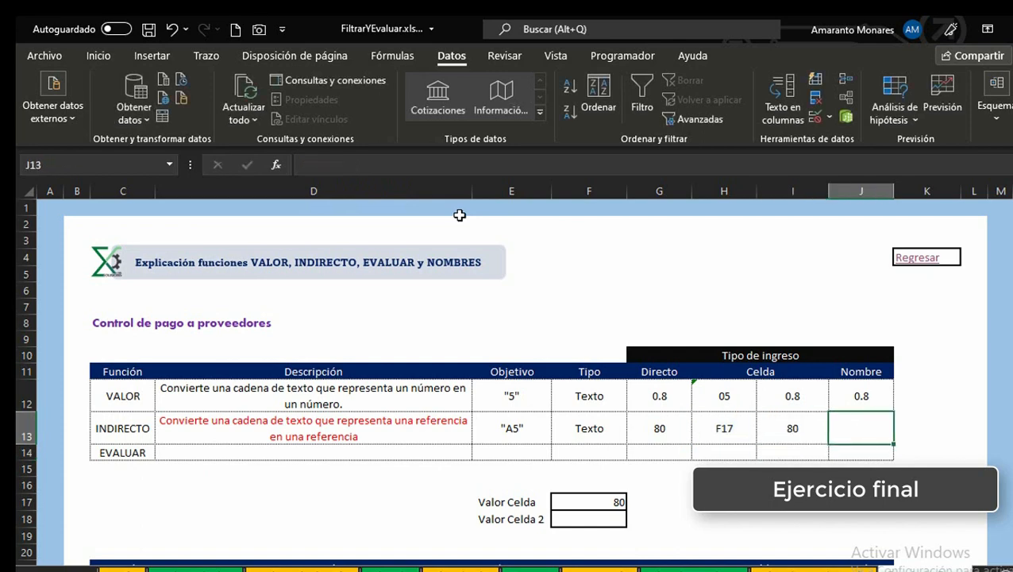
pyautogui.press('Left')
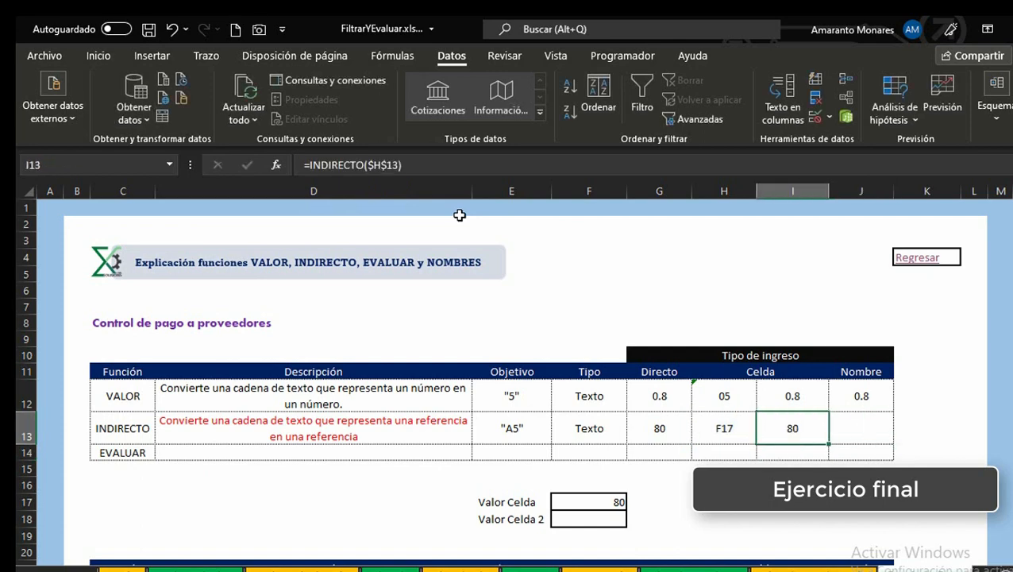
pyautogui.press('F2')
pyautogui.hotkey('shift', 'Home')
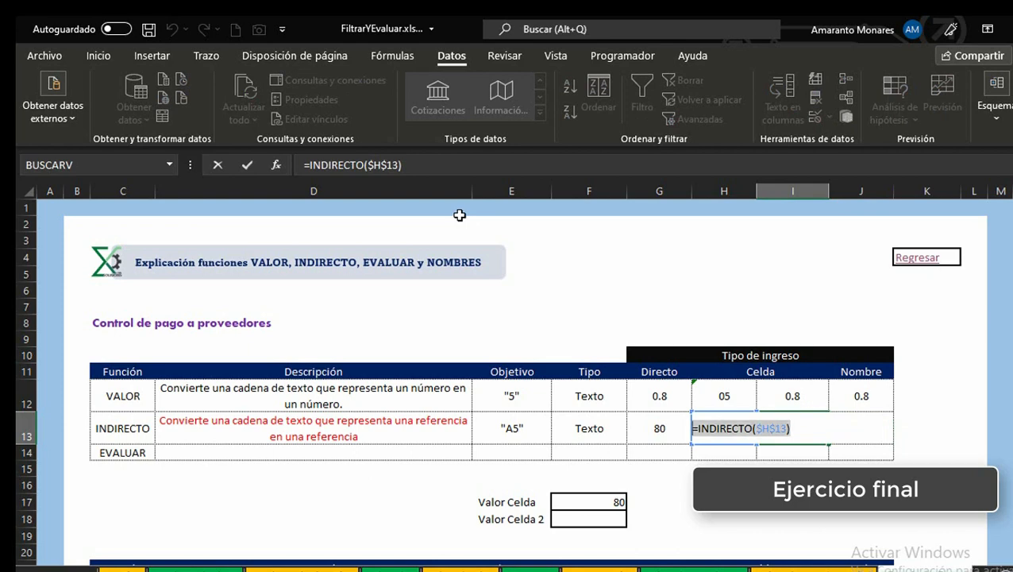
pyautogui.press('Escape')
pyautogui.press('F2')
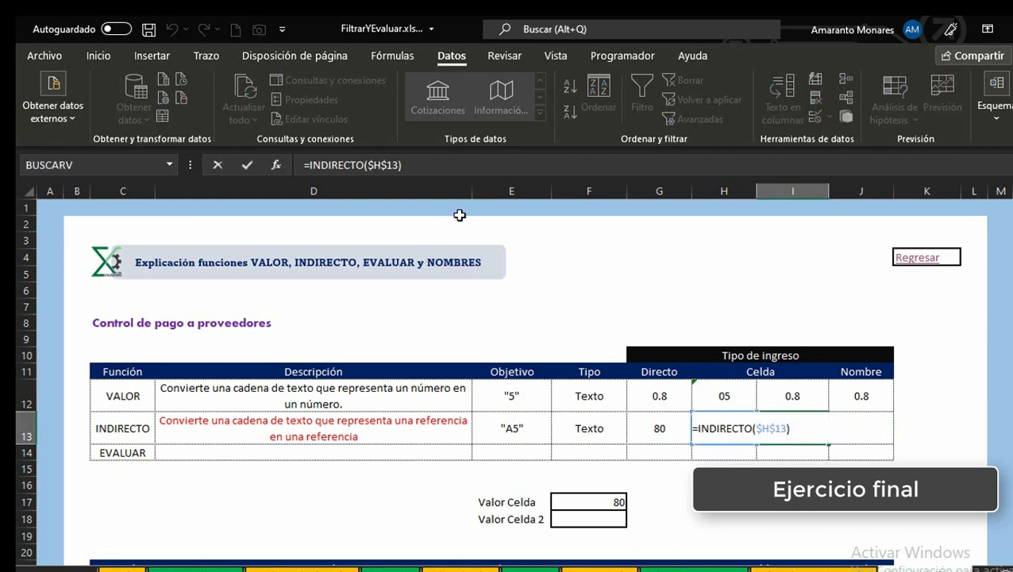
pyautogui.hotkey('shift', 'Home')
pyautogui.hotkey('ctrl', 'c')
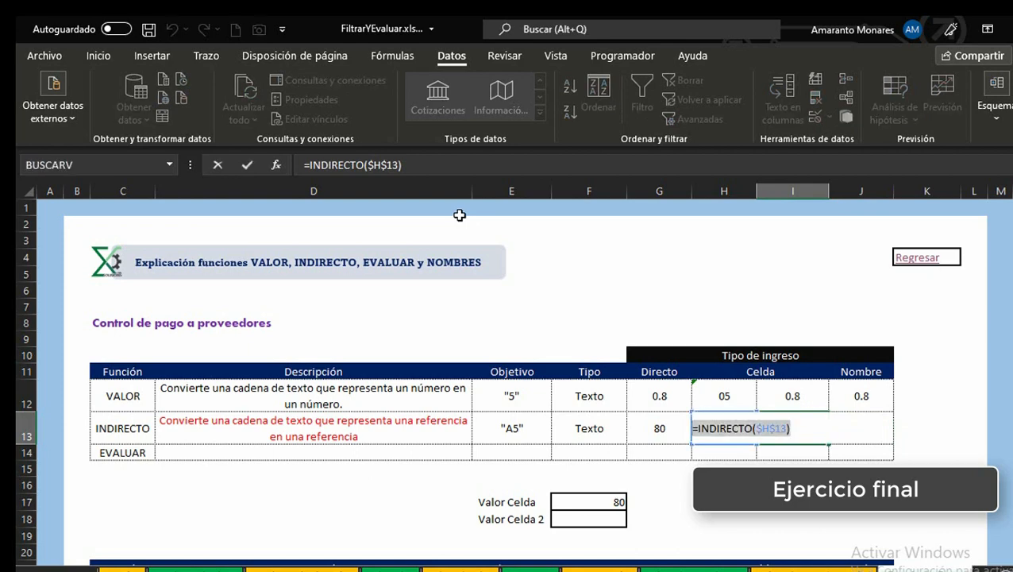
pyautogui.press('Tab')
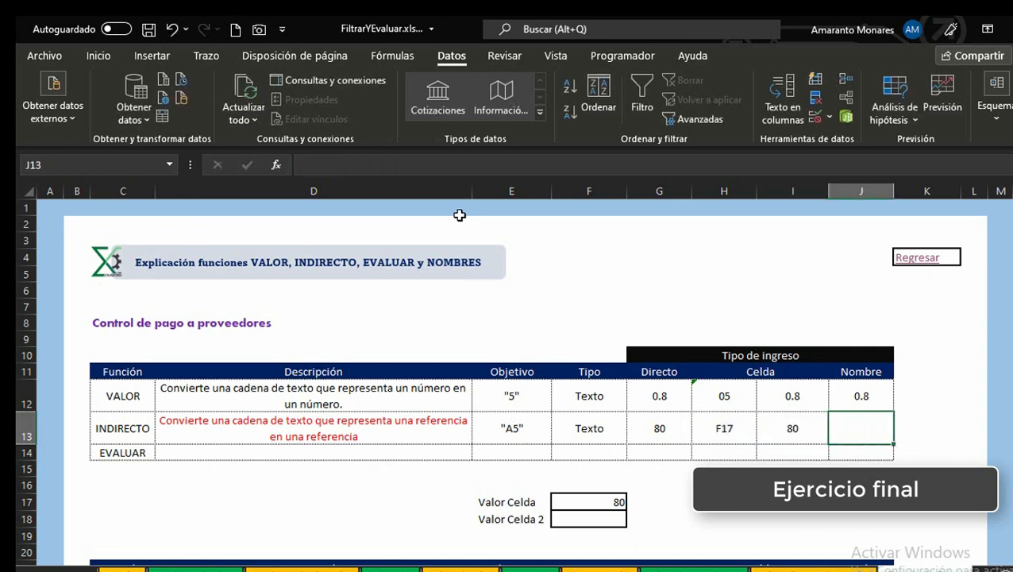
pyautogui.click(860, 484)
pyautogui.scroll(-2, 513, 449)
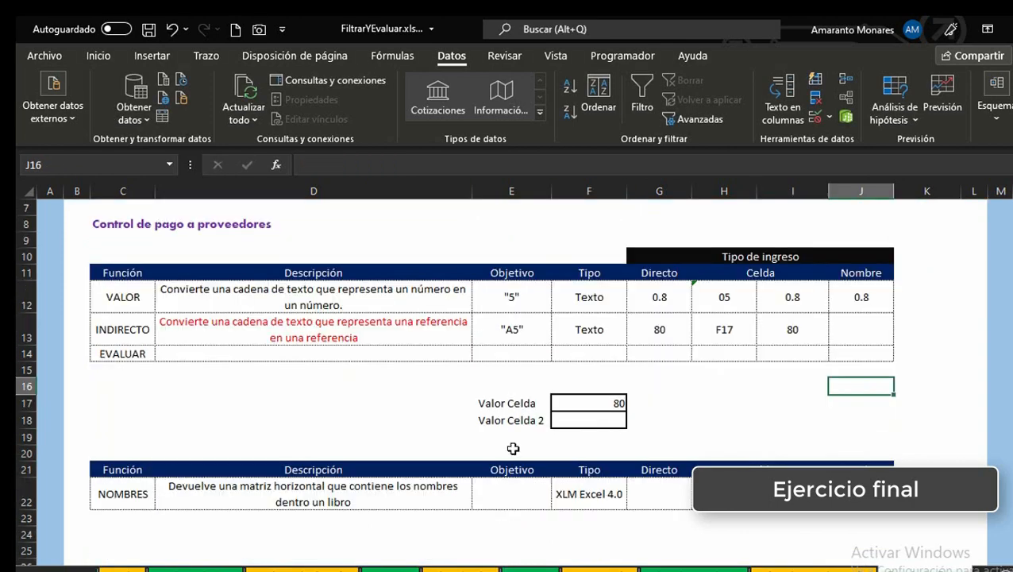
pyautogui.click(408, 418)
pyautogui.scroll(1, 405, 357)
pyautogui.click(367, 282)
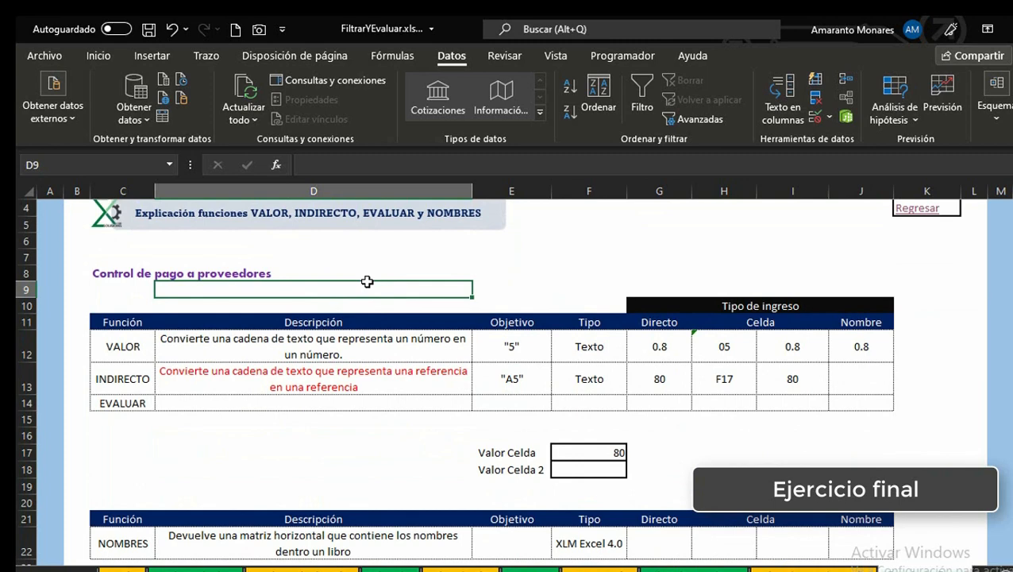
# Step: Open the Name Manager and start a new name called Convertir_en_referencia
pyautogui.hotkey('ctrl', 'F3')
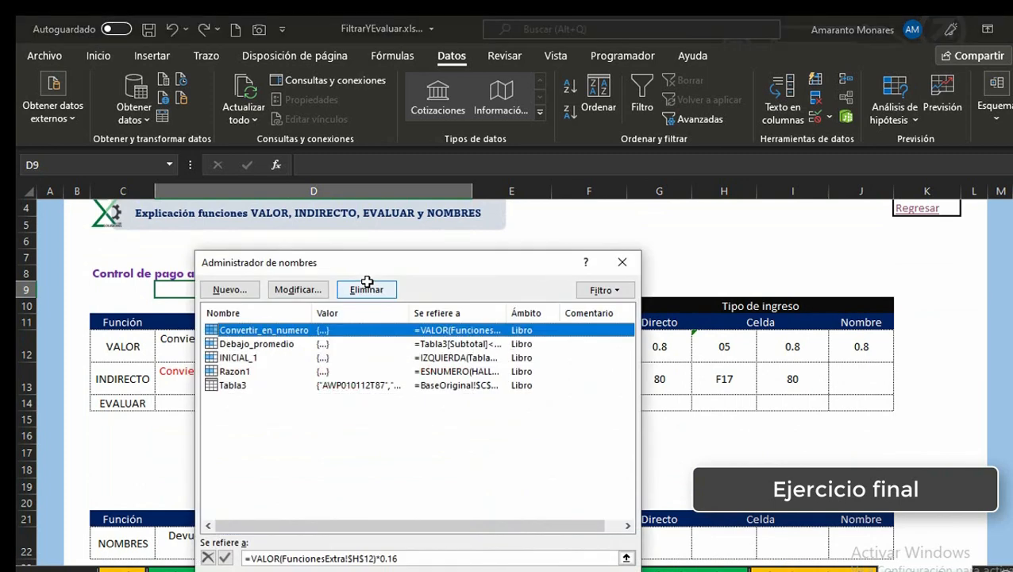
pyautogui.hotkey('alt', 'n')
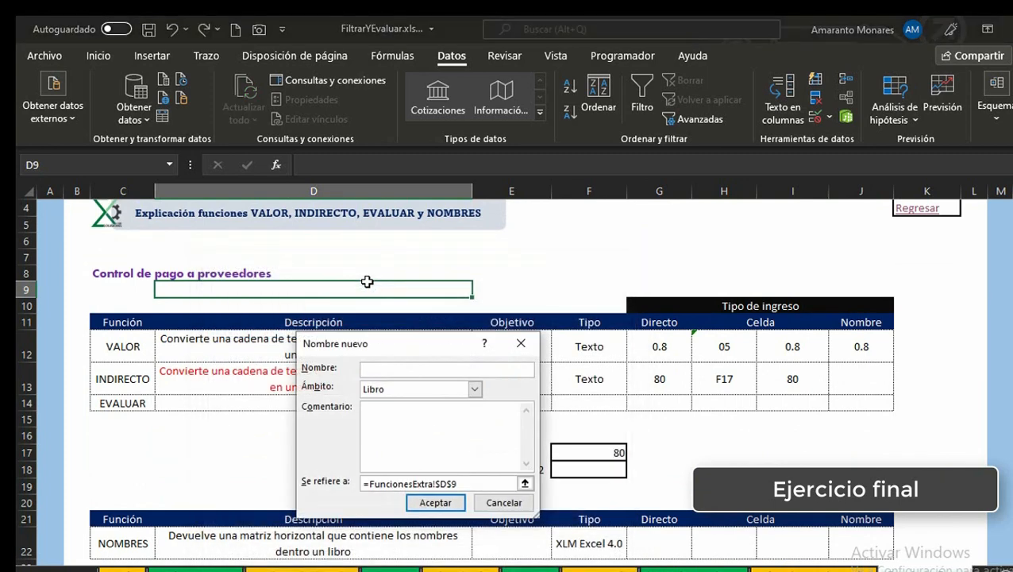
pyautogui.write('Convertir_en_referencia')
# Step: Set the new name Convertir_en_referencia to refer to =INDIRECTO($H$13), save it and close the Name Manager
pyautogui.press('Tab')
pyautogui.press('Tab')
pyautogui.press('Tab')
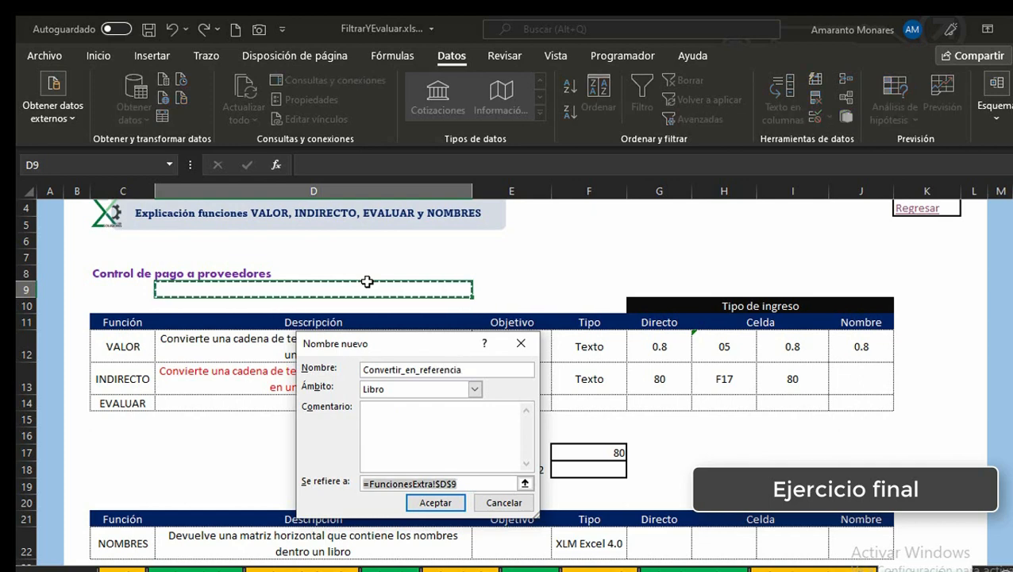
pyautogui.write('=')
pyautogui.hotkey('ctrl', 'v')
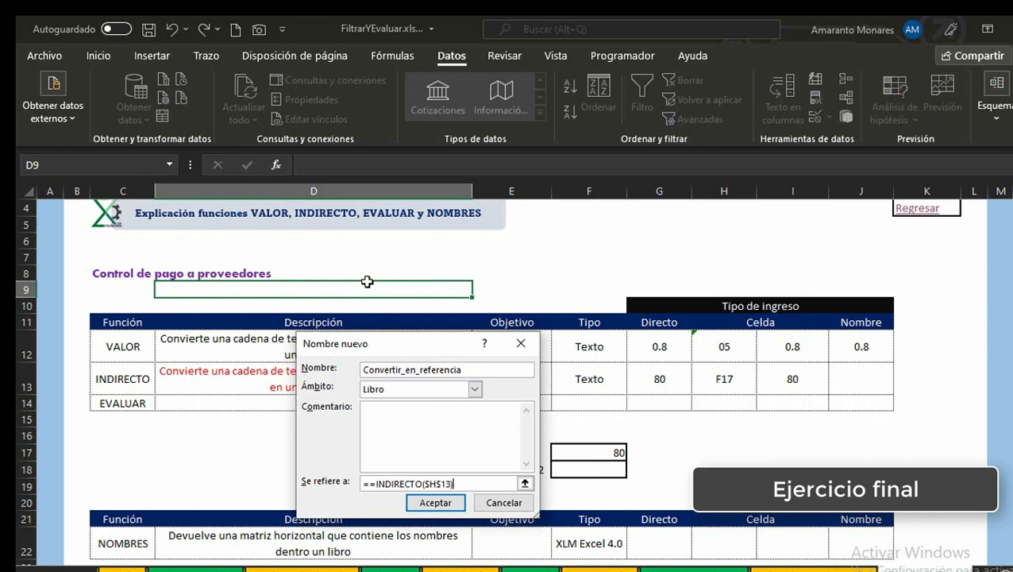
pyautogui.click(376, 485)
pyautogui.press('BackSpace')
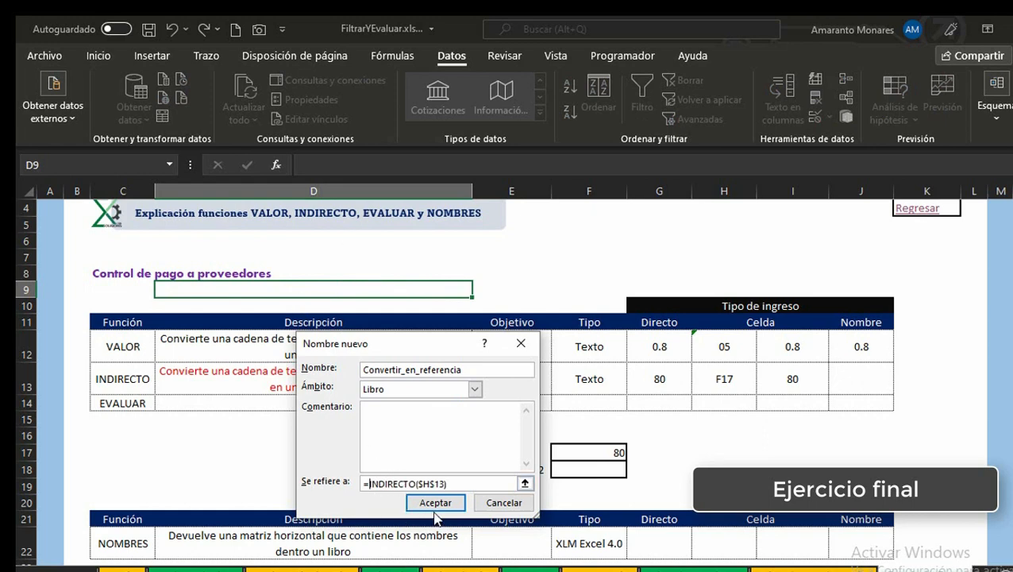
pyautogui.click(436, 505)
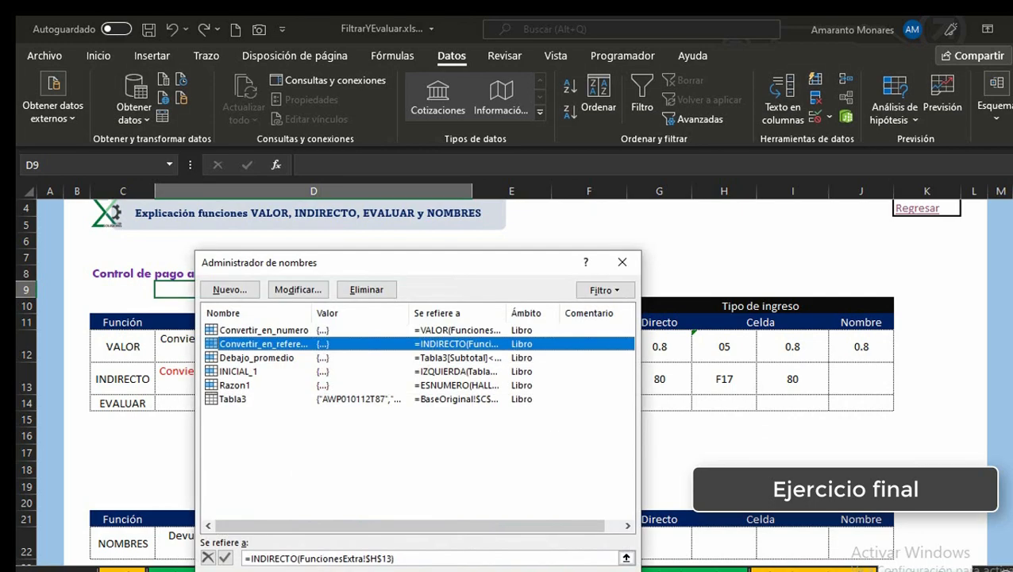
pyautogui.press('Escape')
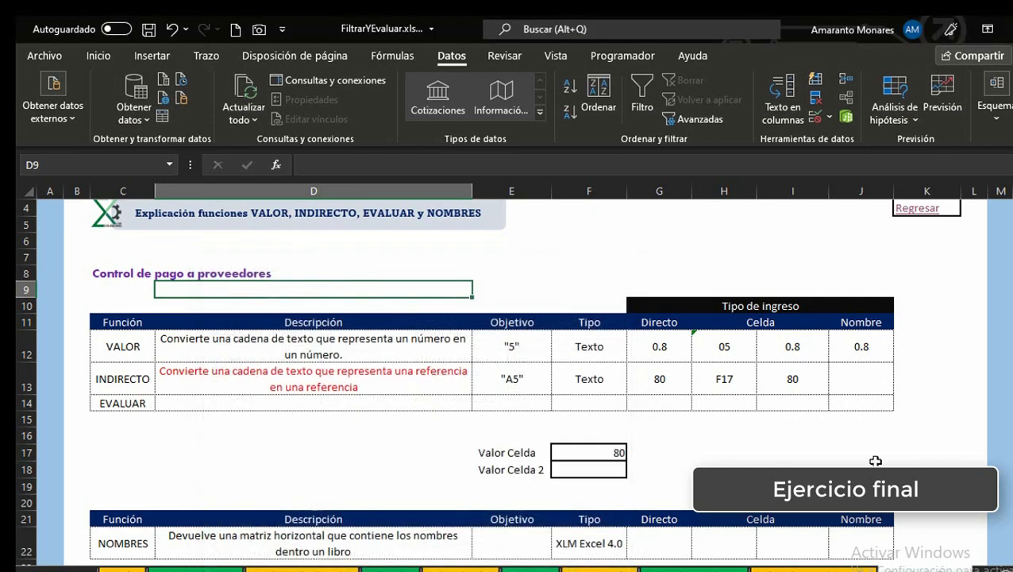
# Step: Enter a formula in J13 that pastes the named formula Convertir_en_referencia
pyautogui.click(874, 381)
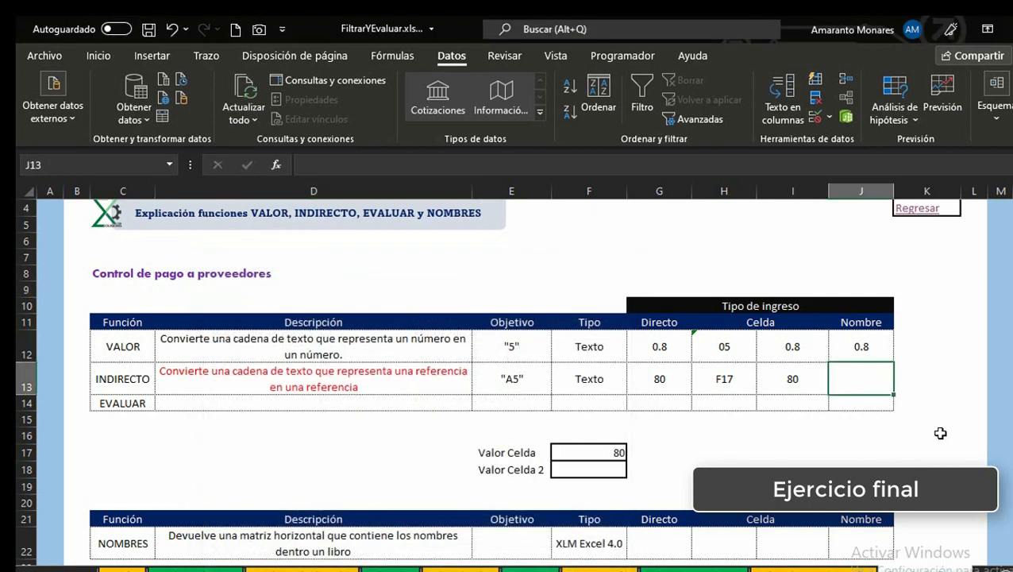
pyautogui.write('=')
pyautogui.press('F3')
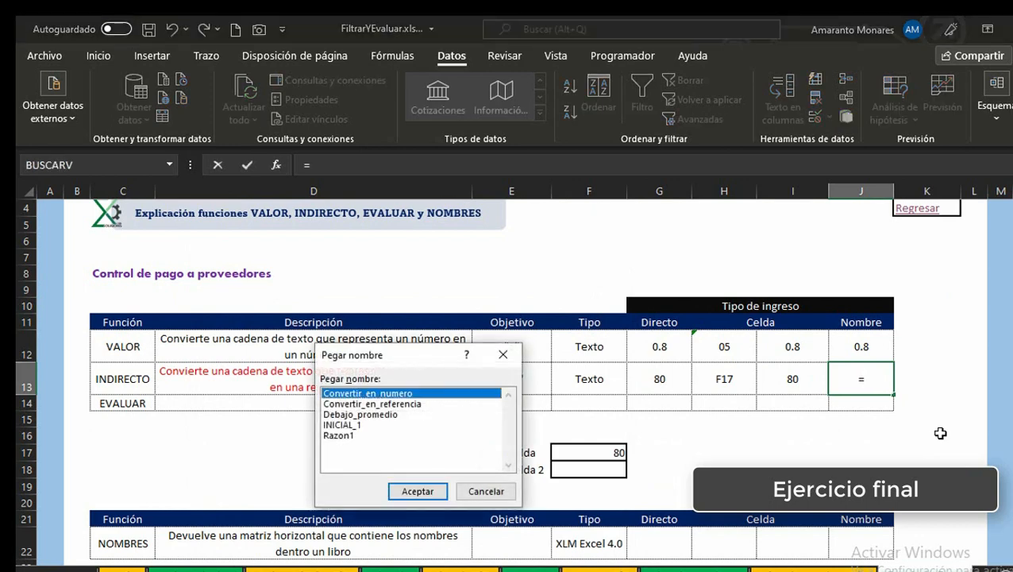
pyautogui.press('Down')
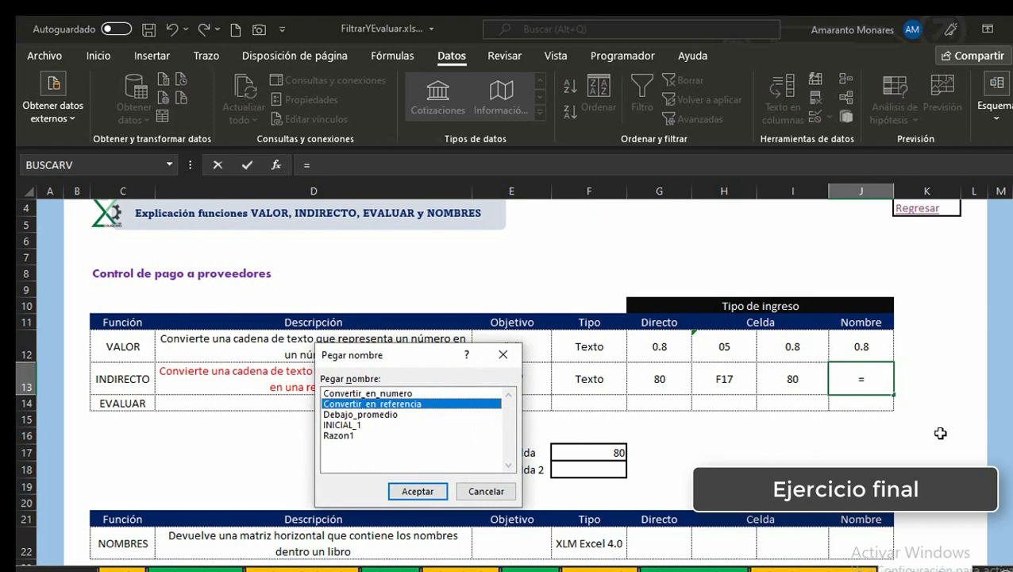
pyautogui.press('Return')
pyautogui.press('Return')
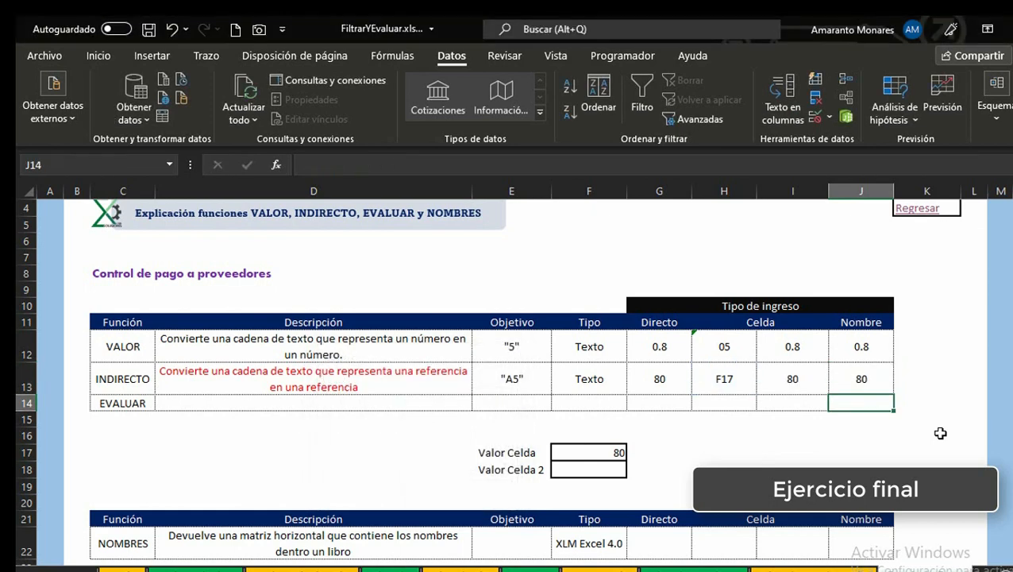
# Step: Move around the table and back to J13 to inspect its formula
pyautogui.press('Up')
pyautogui.press('Left')
pyautogui.press('Down')
pyautogui.press('Right')
pyautogui.press('Right')
pyautogui.press('Up')
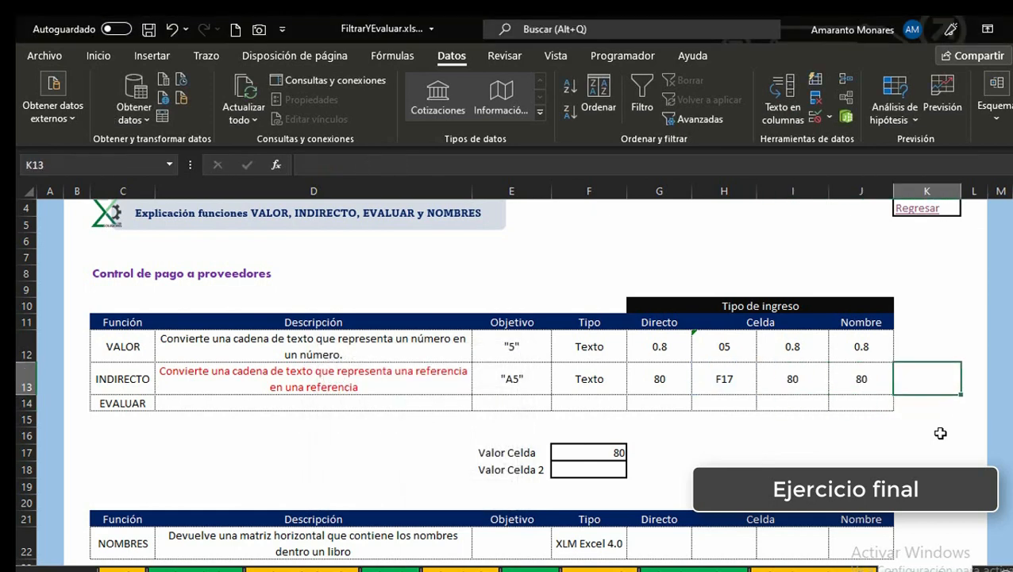
pyautogui.press('Left')
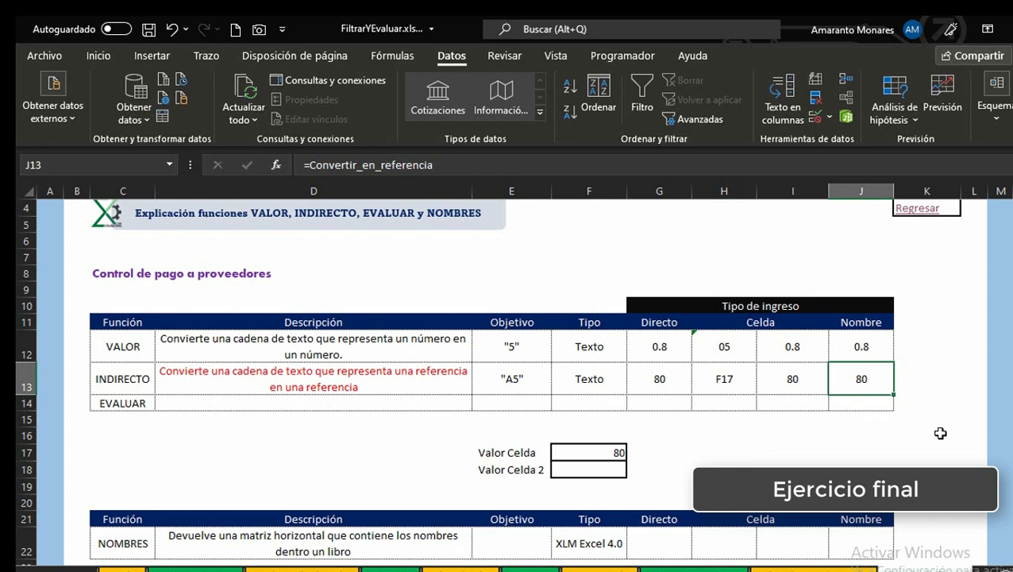
# Step: Inspect the formulas in the INDIRECTO row cells H13 to J13 and the Valor Celda cells
pyautogui.press('Left')
pyautogui.press('Left')
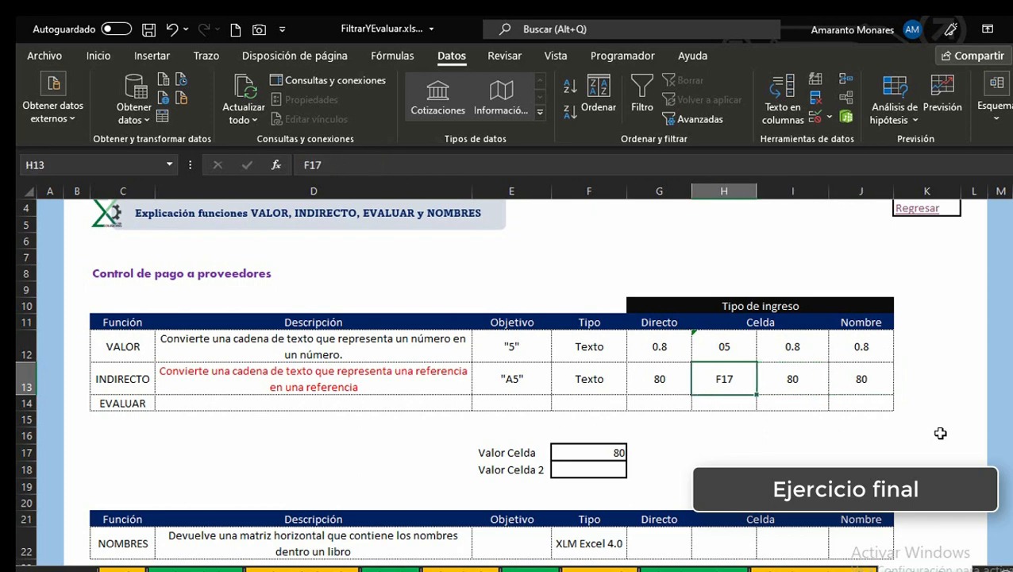
pyautogui.press('Right')
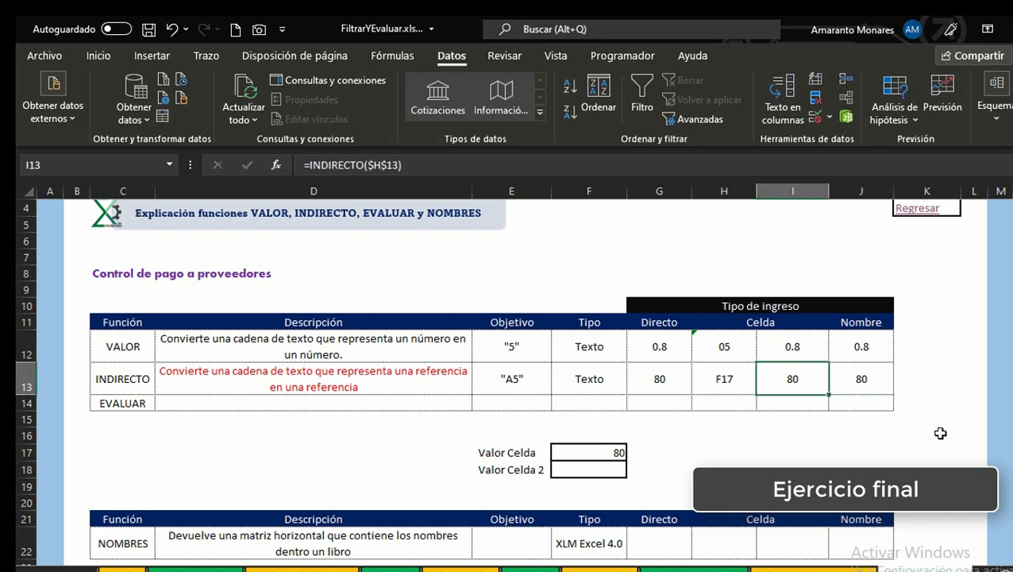
pyautogui.press('Left')
pyautogui.press('Left')
pyautogui.press('Left')
pyautogui.press('Down')
pyautogui.press('Down')
pyautogui.press('Down')
pyautogui.press('Down')
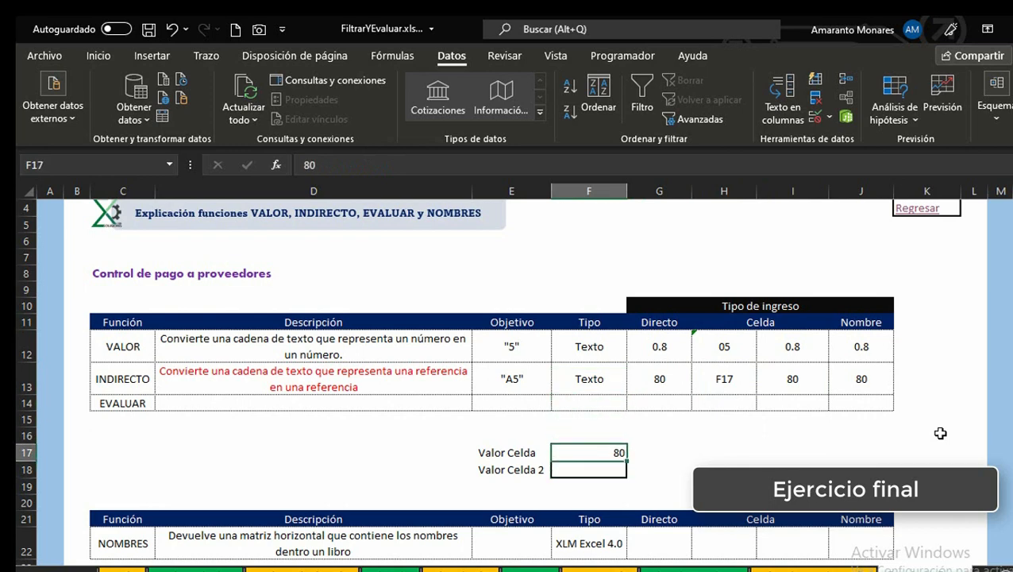
pyautogui.press('Up')
pyautogui.press('Up')
pyautogui.press('Right')
pyautogui.press('Right')
pyautogui.press('Up')
pyautogui.press('Up')
pyautogui.press('Down')
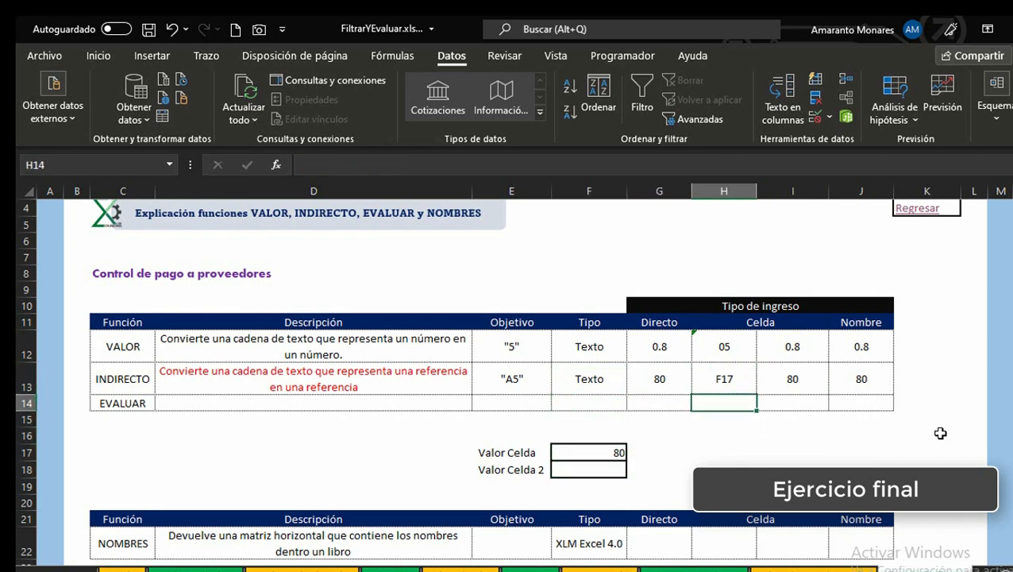
pyautogui.press('Down')
pyautogui.press('Down')
pyautogui.press('Down')
pyautogui.press('Up')
pyautogui.press('Up')
pyautogui.press('Up')
pyautogui.press('Up')
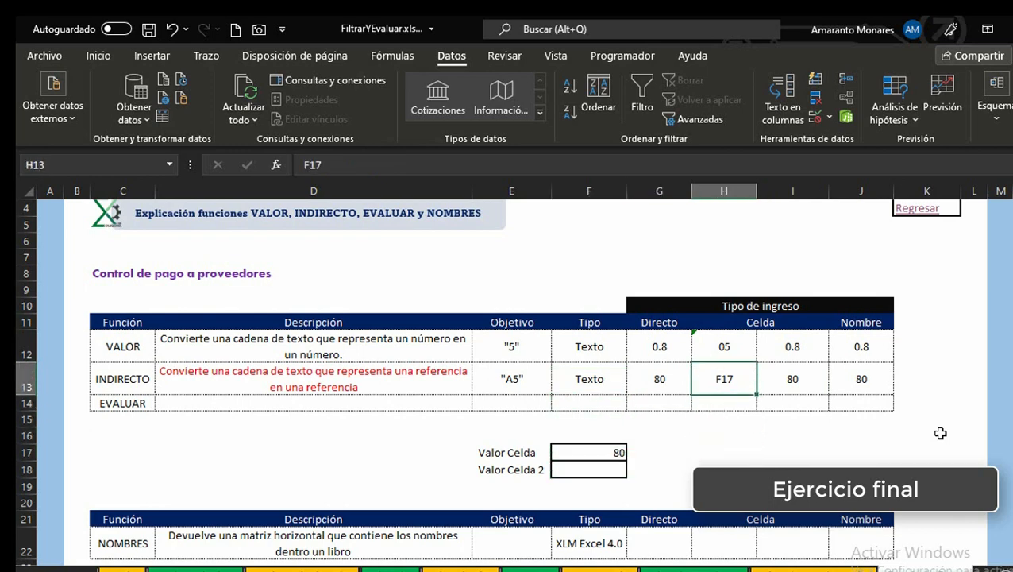
pyautogui.press('Down')
pyautogui.press('Down')
pyautogui.press('Down')
pyautogui.press('Down')
pyautogui.press('Left')
pyautogui.press('Left')
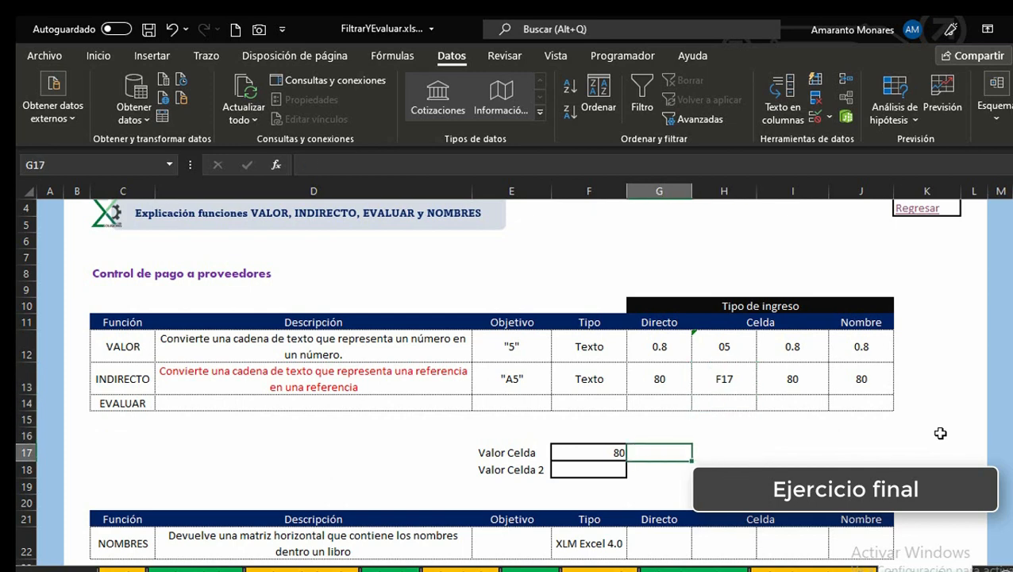
pyautogui.press('Down')
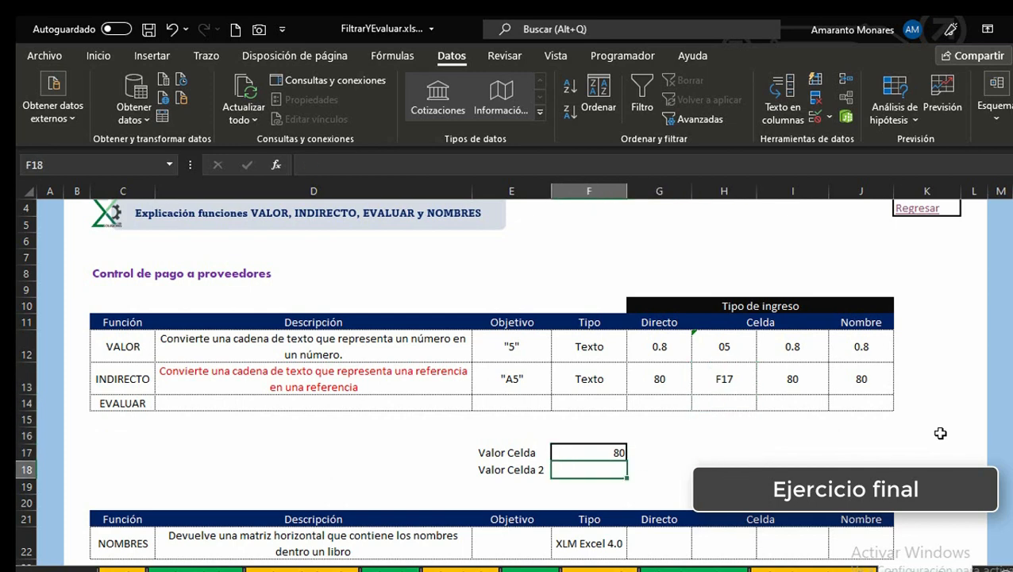
pyautogui.press('Right')
pyautogui.press('Right')
pyautogui.press('Up')
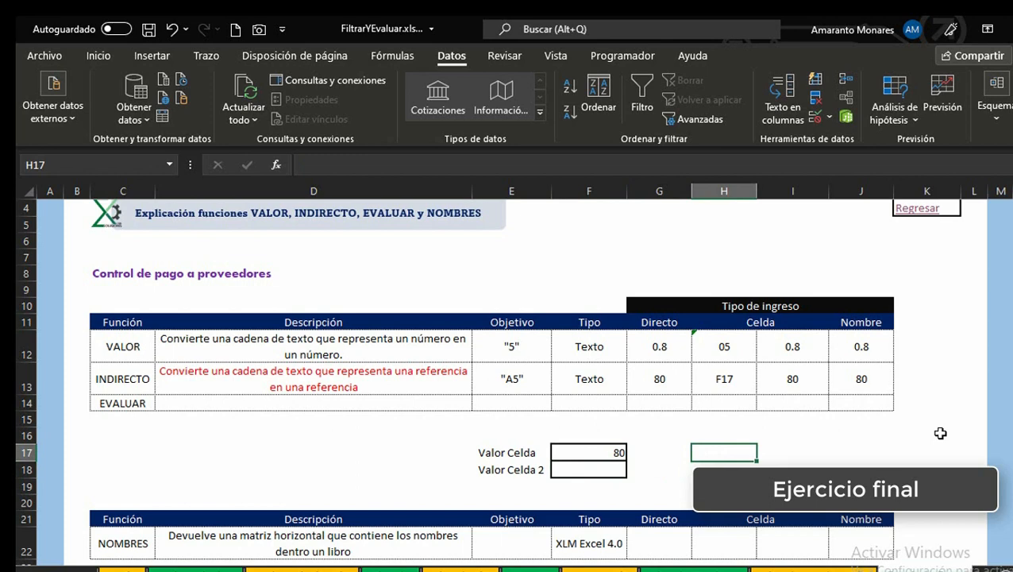
# Step: Enter the text F18 in cell H17
pyautogui.write('F')
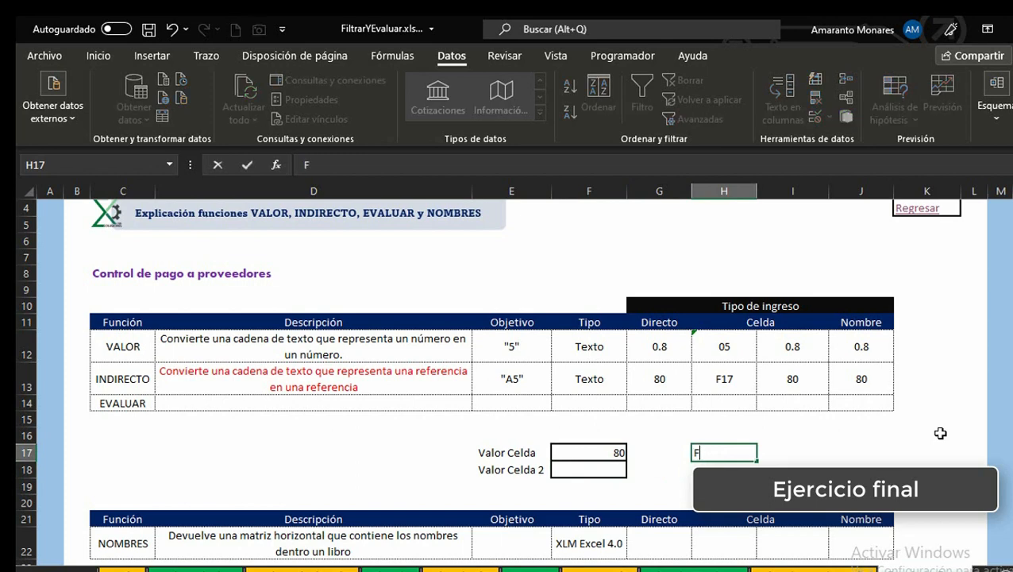
pyautogui.write('28')
pyautogui.press('Left')
pyautogui.press('BackSpace')
pyautogui.write('1')
pyautogui.hotkey('ctrl', 'Return')
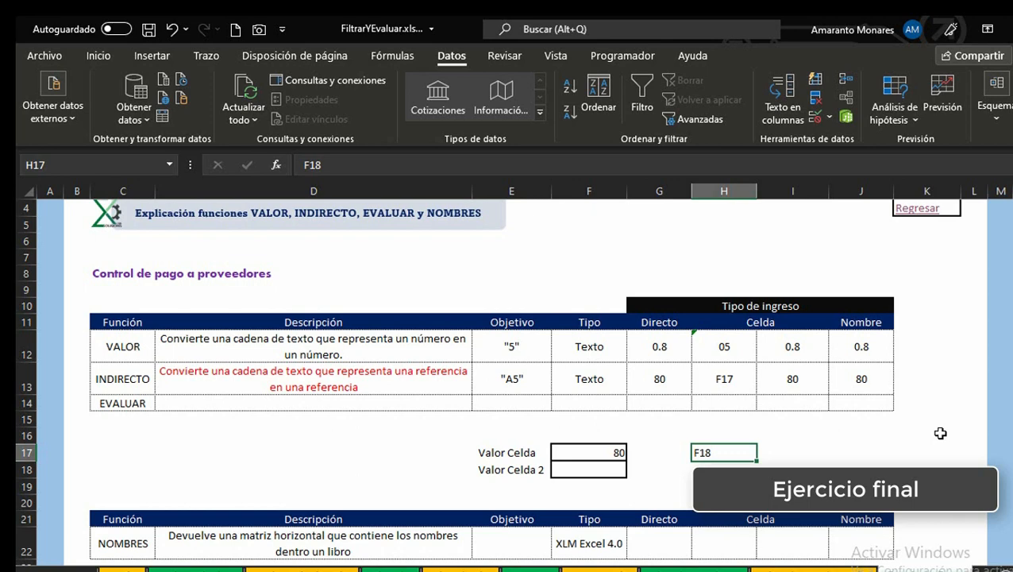
# Step: Review the formulas behind cells I13 and J13 in the INDIRECTO row
pyautogui.press('Right')
pyautogui.press('Right')
pyautogui.press('Up')
pyautogui.press('Up')
pyautogui.press('Up')
pyautogui.press('Up')
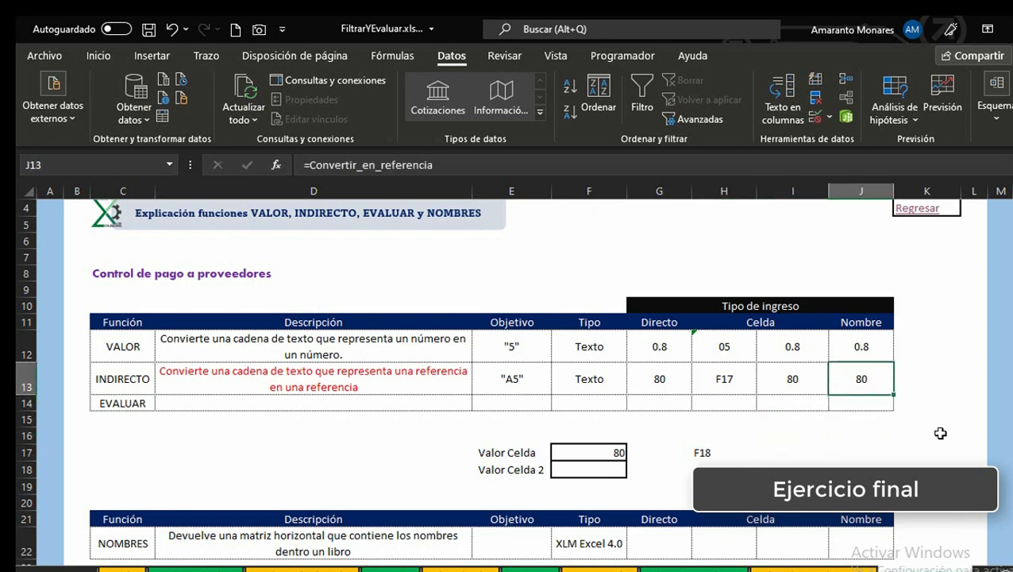
pyautogui.press('Down')
pyautogui.press('Up')
pyautogui.press('Down')
pyautogui.press('Down')
pyautogui.press('Down')
pyautogui.press('Down')
pyautogui.press('Left')
pyautogui.press('Left')
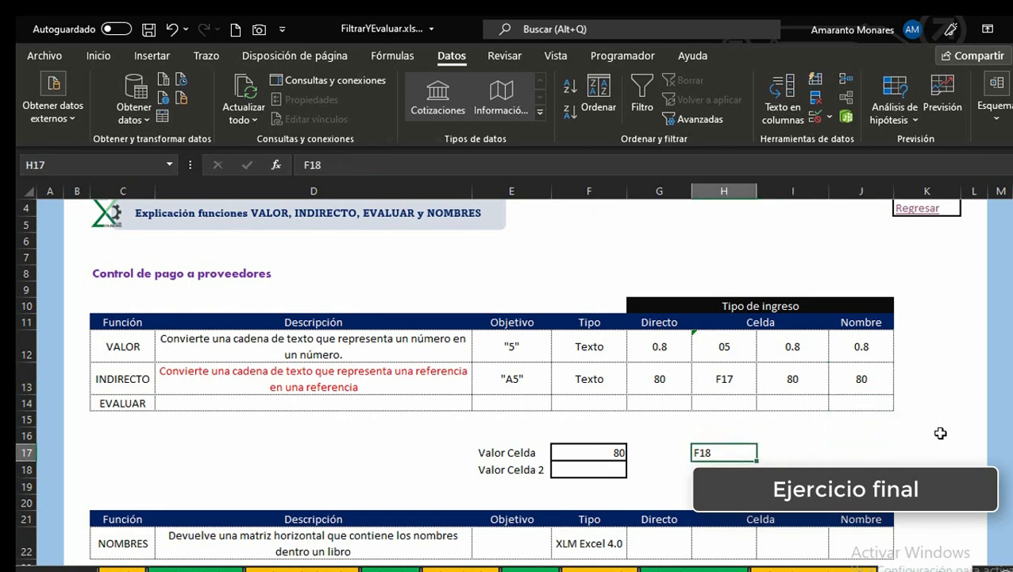
pyautogui.click(857, 374)
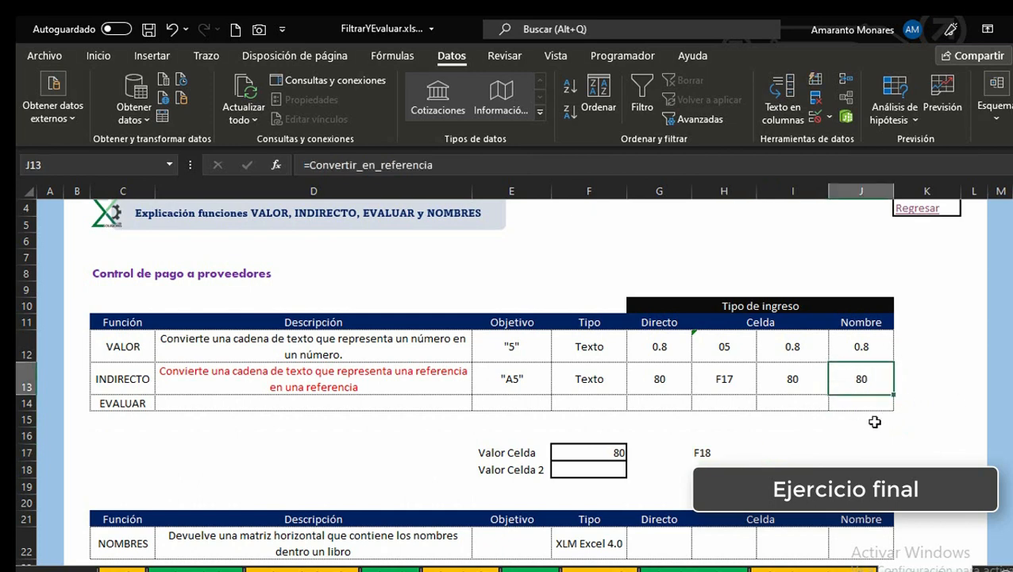
# Step: Edit the Convertir_en_referencia name so it refers to =INDIRECTO(FuncionesExtra!$H$17)
pyautogui.click(531, 237)
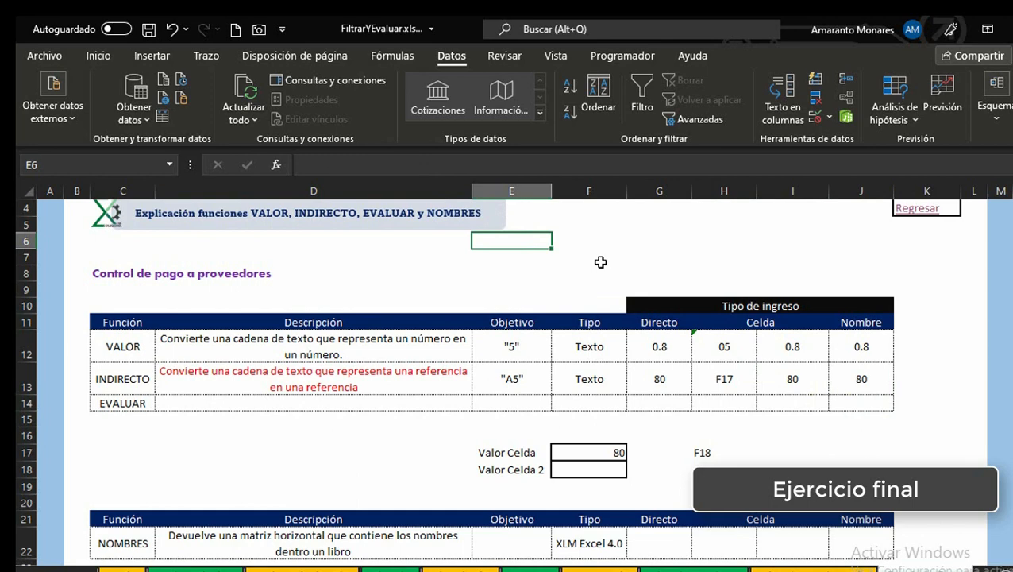
pyautogui.hotkey('ctrl', 'F3')
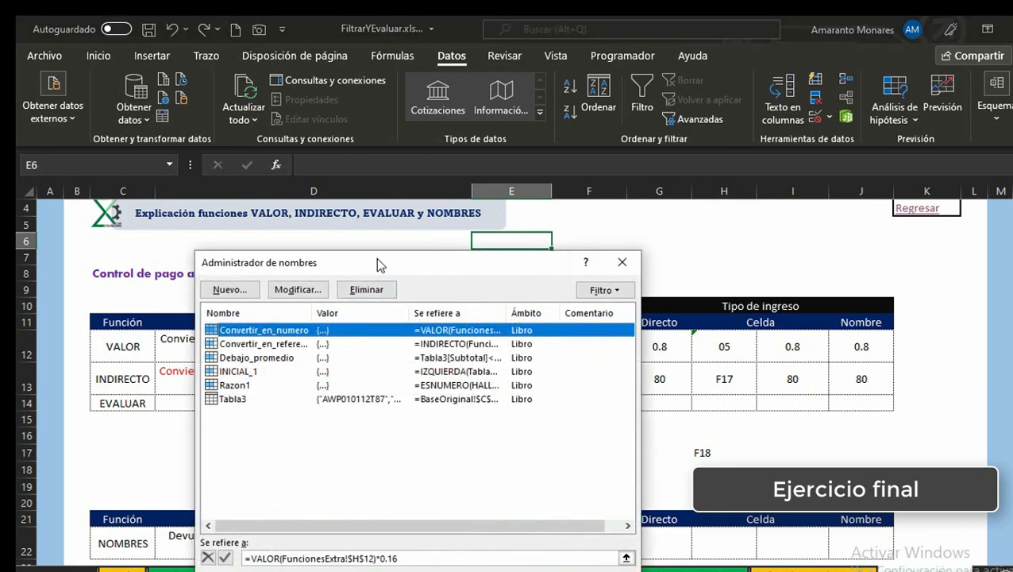
pyautogui.moveTo(377, 262); pyautogui.dragTo(475, 205)
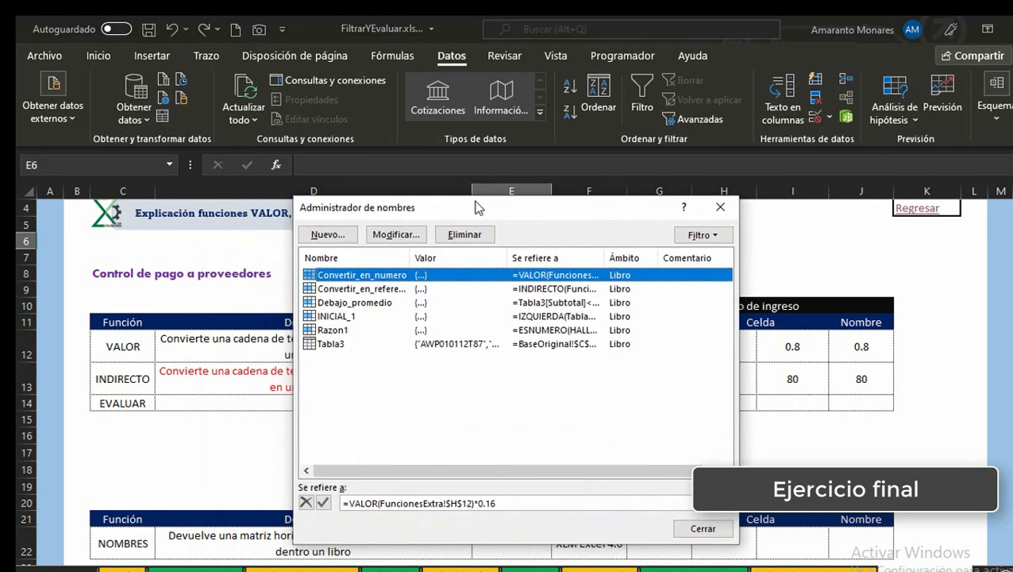
pyautogui.click(393, 287)
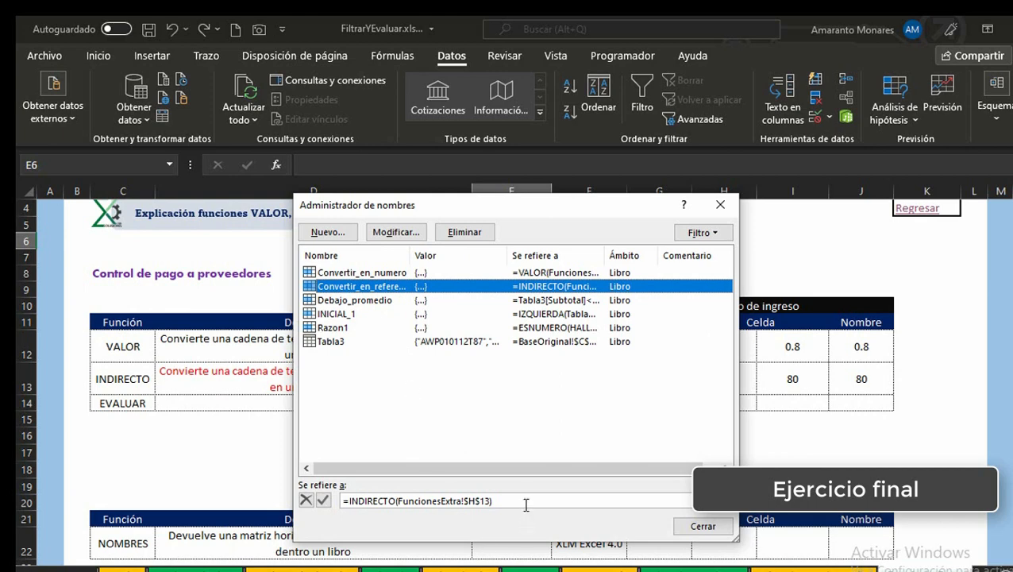
pyautogui.moveTo(516, 208); pyautogui.dragTo(394, 190)
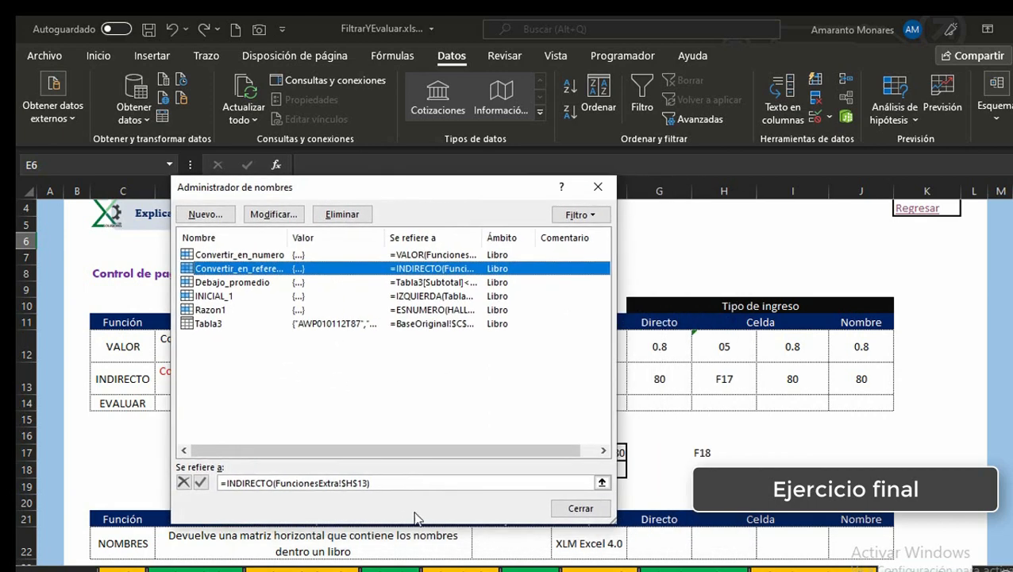
pyautogui.click(424, 484)
pyautogui.press('BackSpace')
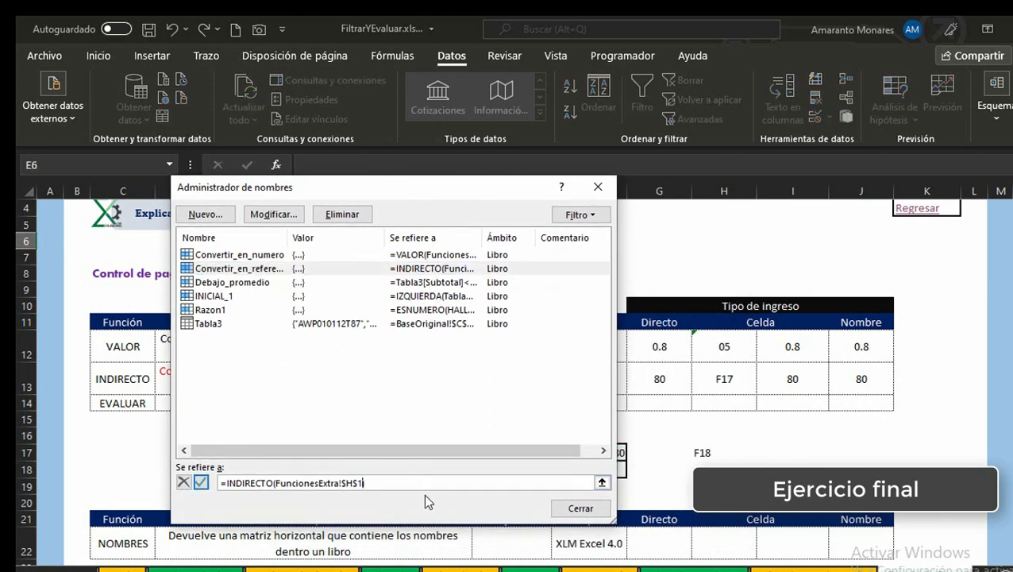
pyautogui.press('BackSpace')
pyautogui.press('BackSpace')
pyautogui.press('BackSpace')
pyautogui.press('BackSpace')
pyautogui.press('BackSpace')
pyautogui.press('BackSpace')
pyautogui.press('BackSpace')
pyautogui.press('BackSpace')
pyautogui.press('BackSpace')
pyautogui.press('BackSpace')
pyautogui.press('BackSpace')
pyautogui.press('BackSpace')
pyautogui.press('BackSpace')
pyautogui.press('BackSpace')
pyautogui.press('BackSpace')
pyautogui.press('BackSpace')
pyautogui.press('BackSpace')
pyautogui.press('BackSpace')
pyautogui.press('BackSpace')
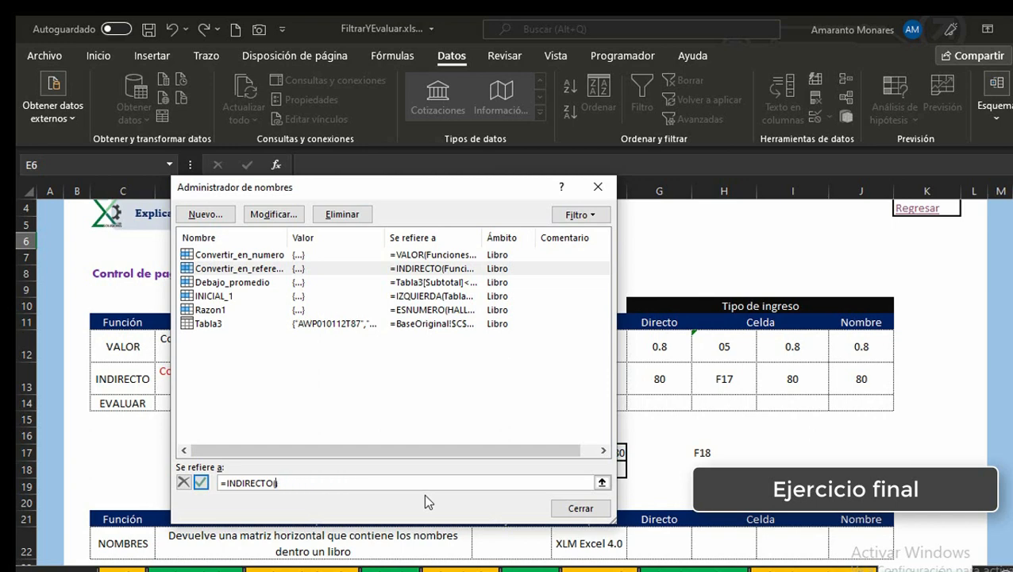
pyautogui.click(728, 452)
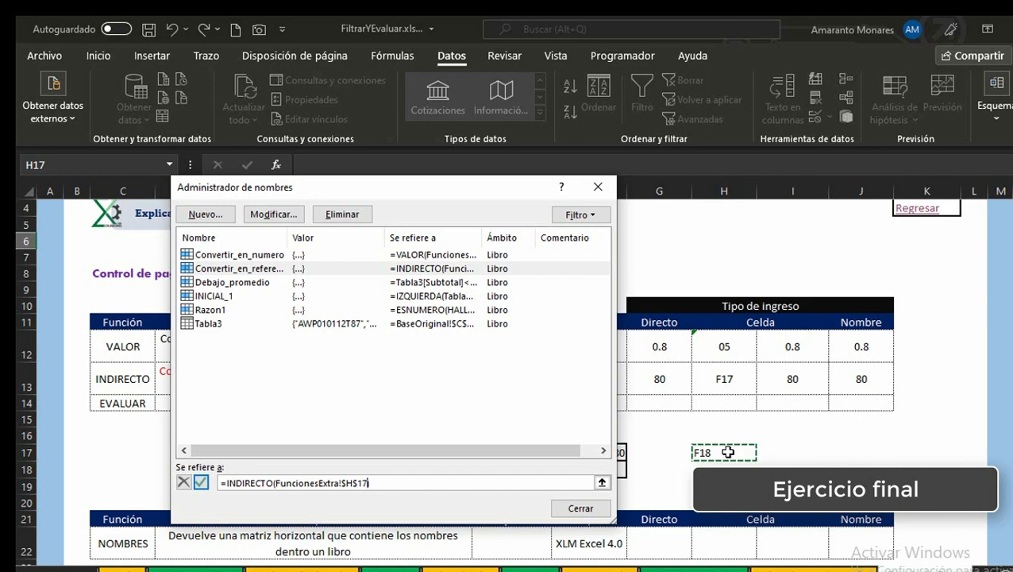
pyautogui.write(')')
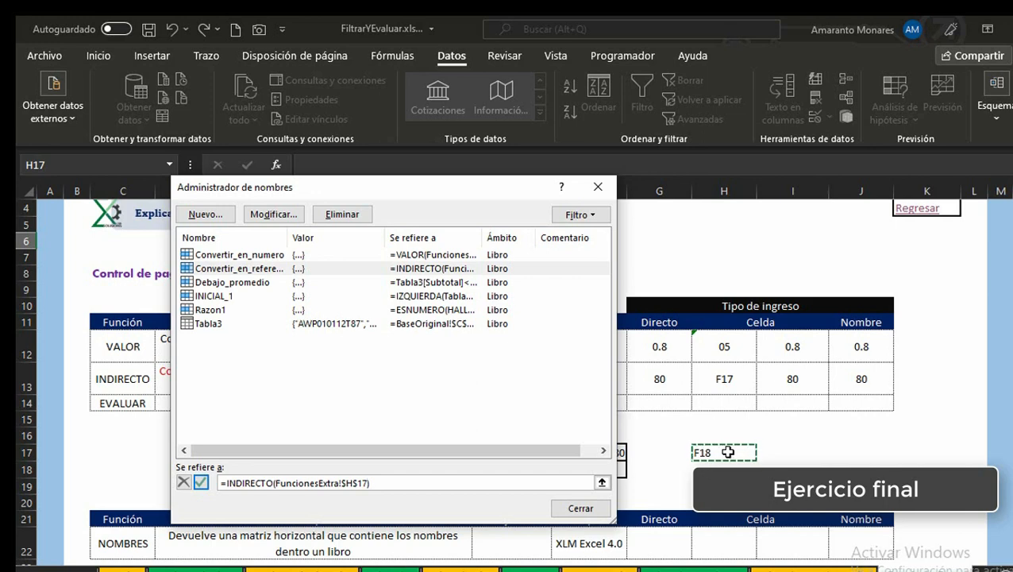
pyautogui.click(202, 481)
pyautogui.click(580, 509)
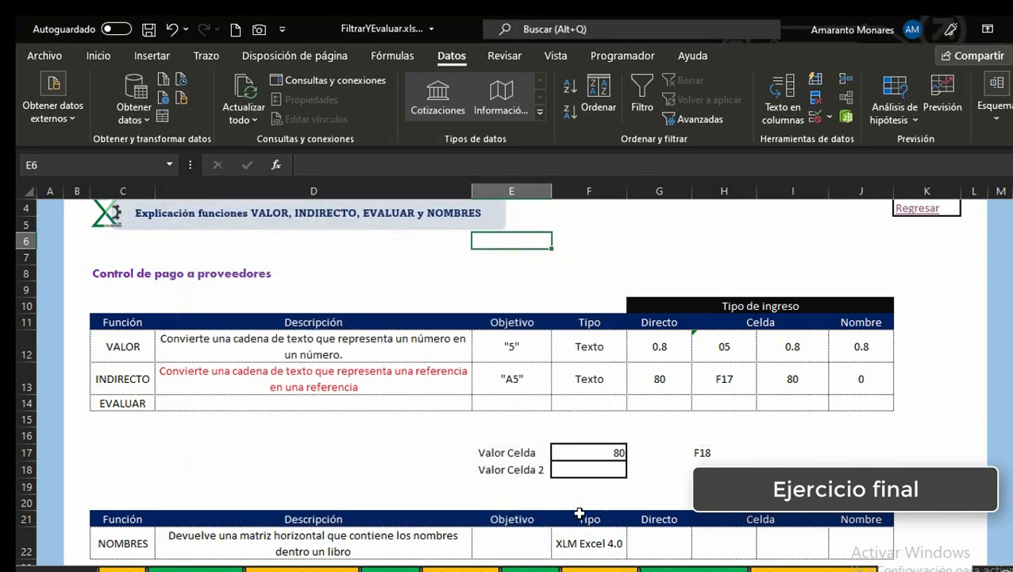
# Step: Enter 1650 in the Valor Celda 2 cell F18
pyautogui.click(858, 376)
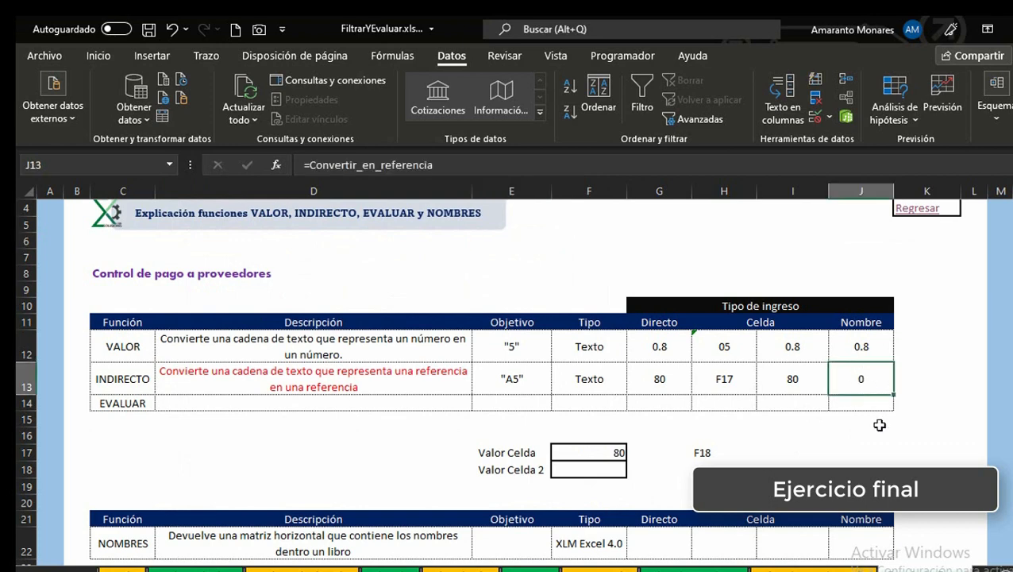
pyautogui.click(607, 470)
pyautogui.write('16')
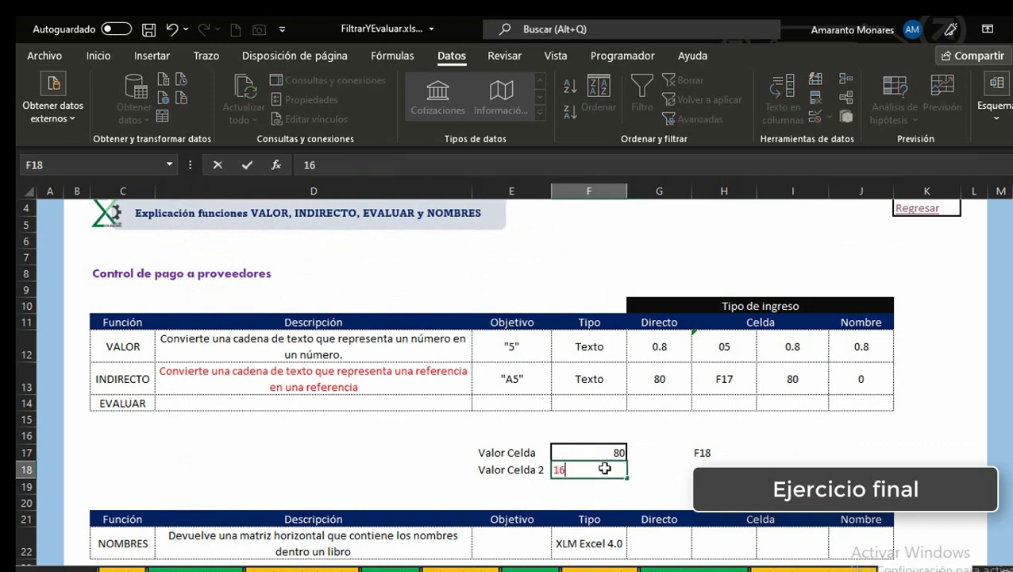
pyautogui.write('50')
pyautogui.hotkey('ctrl', 'Return')
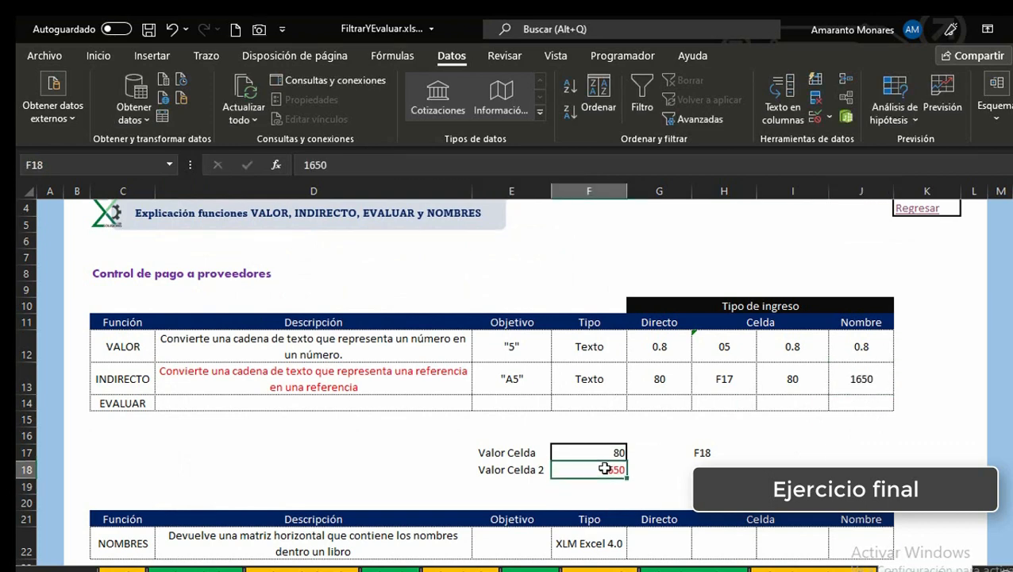
# Step: Compare the INDIRECTO results and formulas in cells I13 and J13
pyautogui.press('Up')
pyautogui.press('Right')
pyautogui.press('Right')
pyautogui.press('Up')
pyautogui.press('Up')
pyautogui.press('Right')
pyautogui.press('Right')
pyautogui.press('Up')
pyautogui.press('Up')
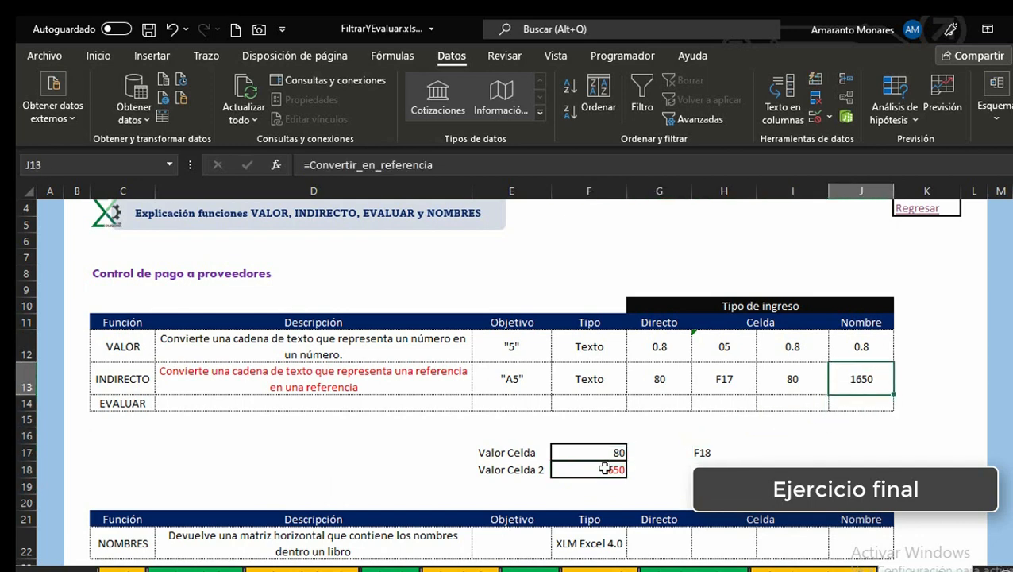
pyautogui.press('Left')
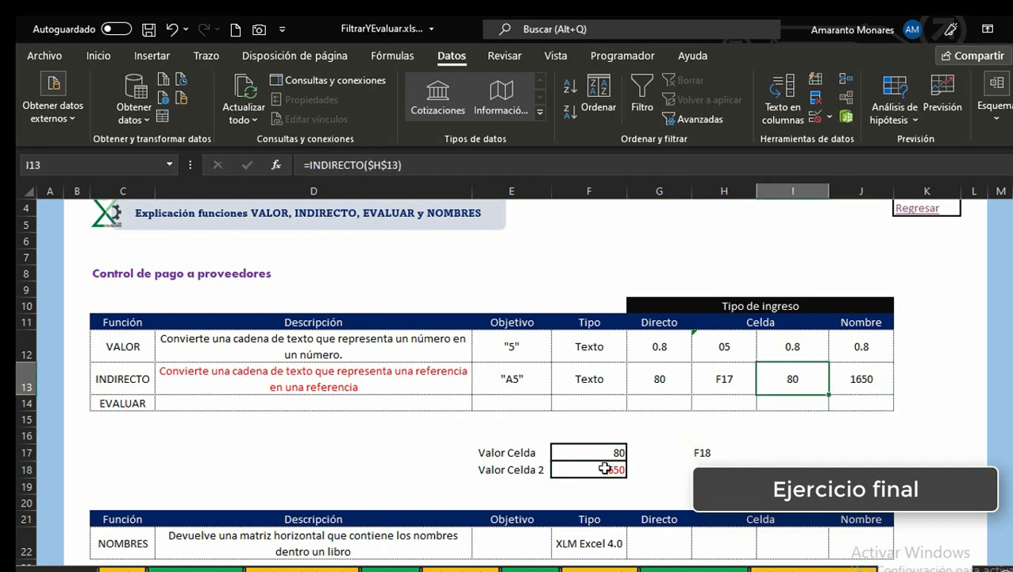
pyautogui.press('Right')
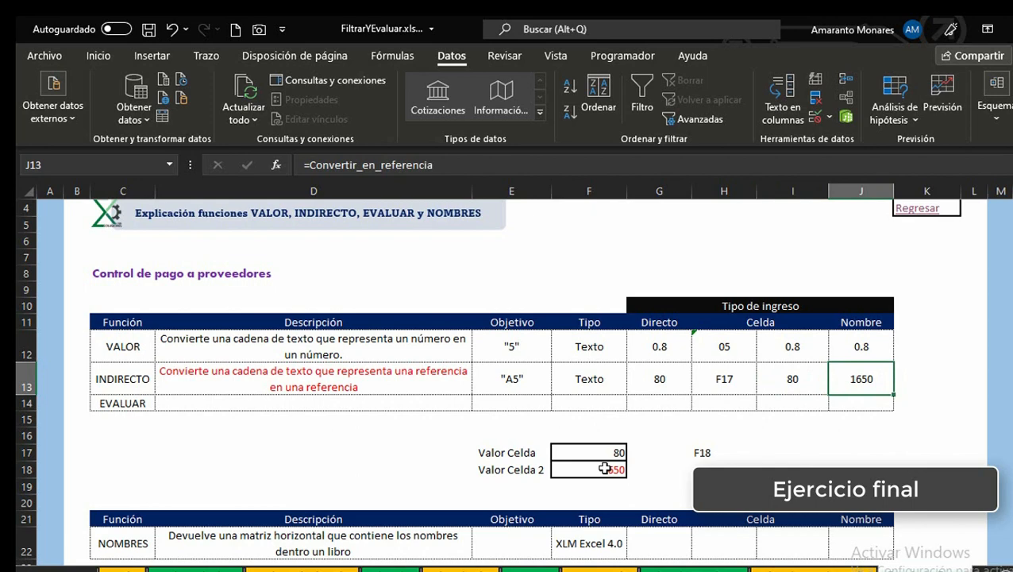
pyautogui.press('Left')
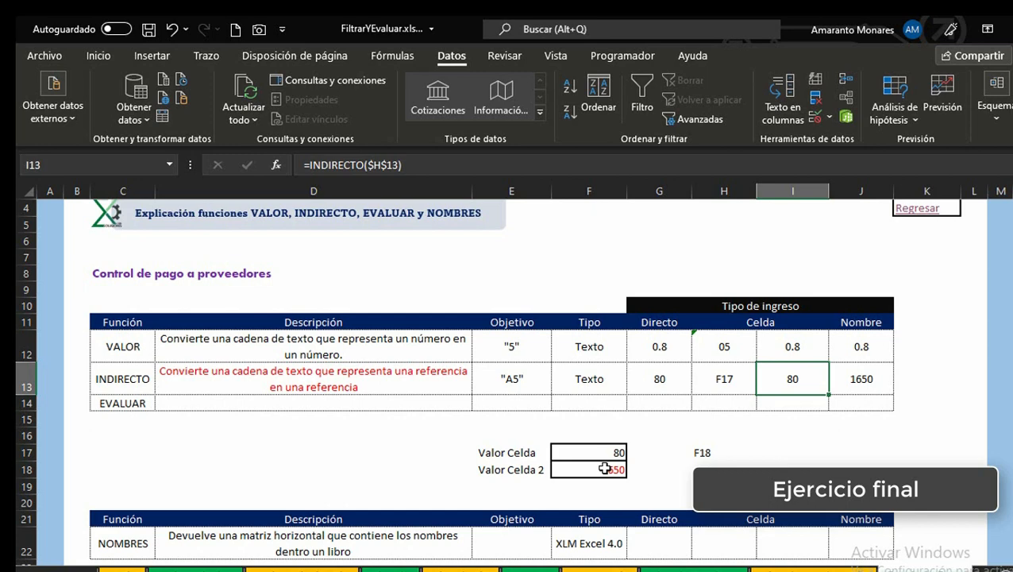
pyautogui.press('Left')
pyautogui.press('Right')
pyautogui.press('Right')
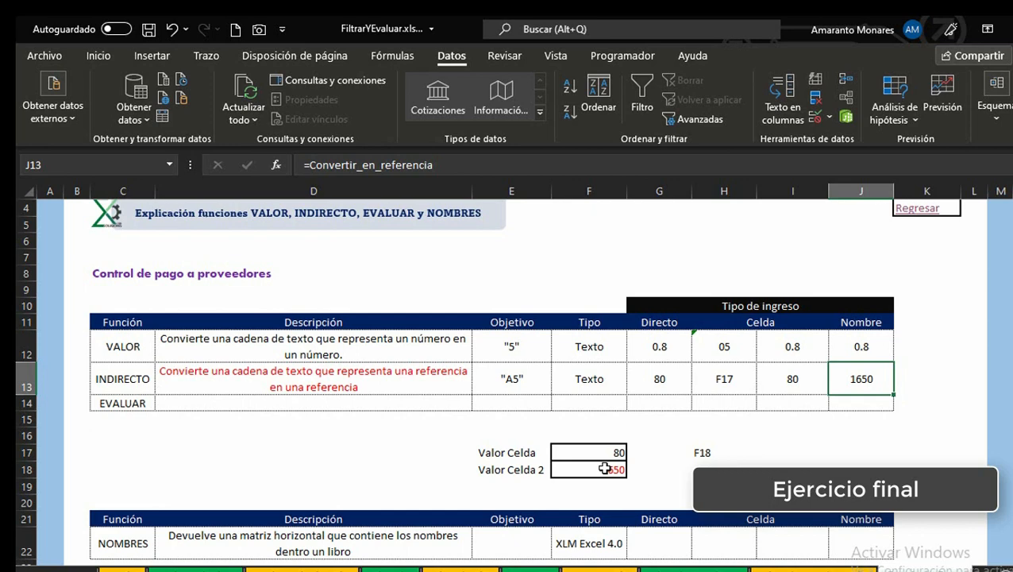
# Step: Examine the empty EVALUAR row of the functions table
pyautogui.click(440, 404)
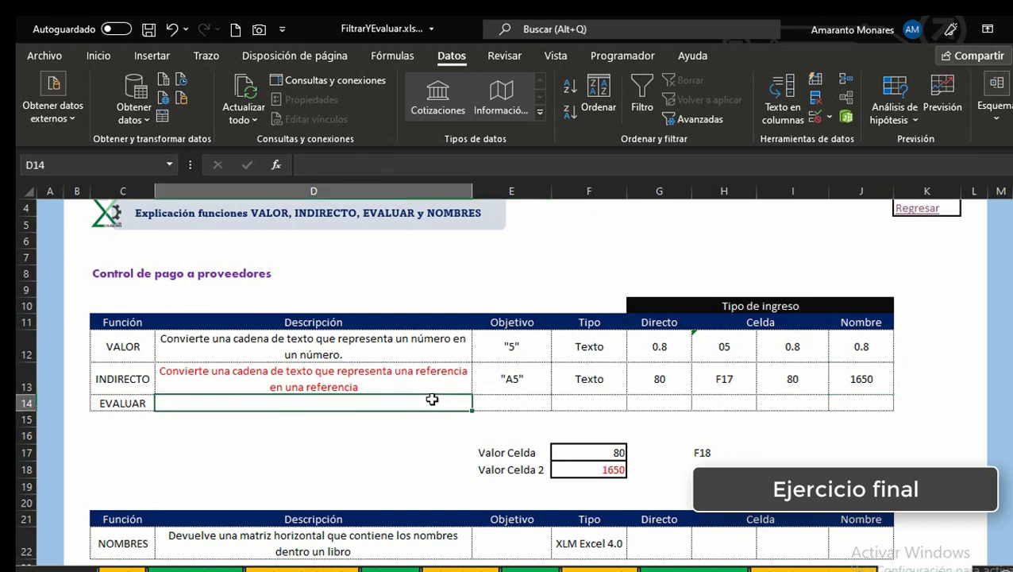
pyautogui.press('Left')
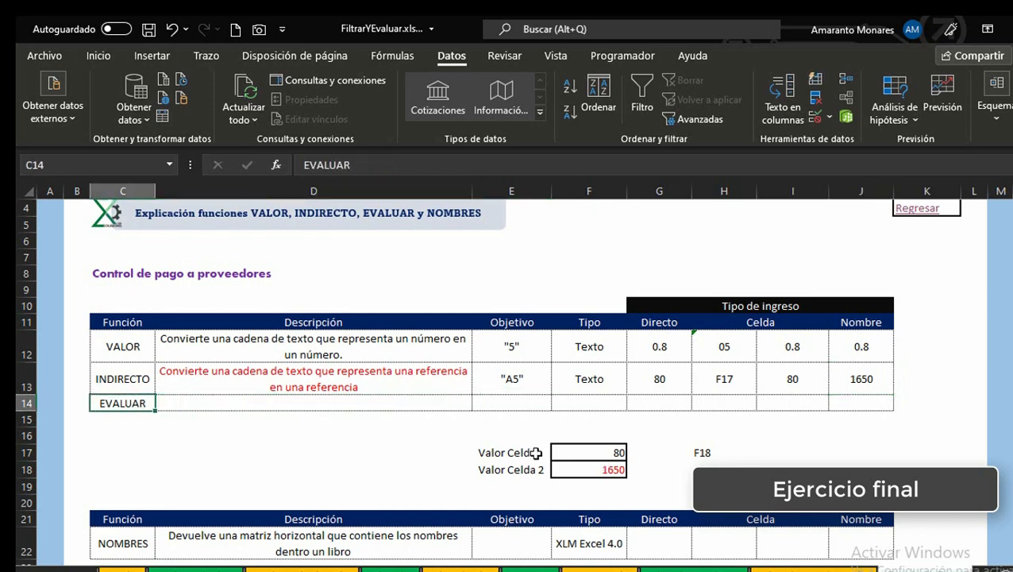
pyautogui.press('Up')
pyautogui.press('Up')
pyautogui.press('Up')
pyautogui.press('Down')
pyautogui.press('Down')
pyautogui.press('Down')
pyautogui.press('Right')
pyautogui.press('Down')
pyautogui.press('Down')
pyautogui.press('Right')
pyautogui.press('Left')
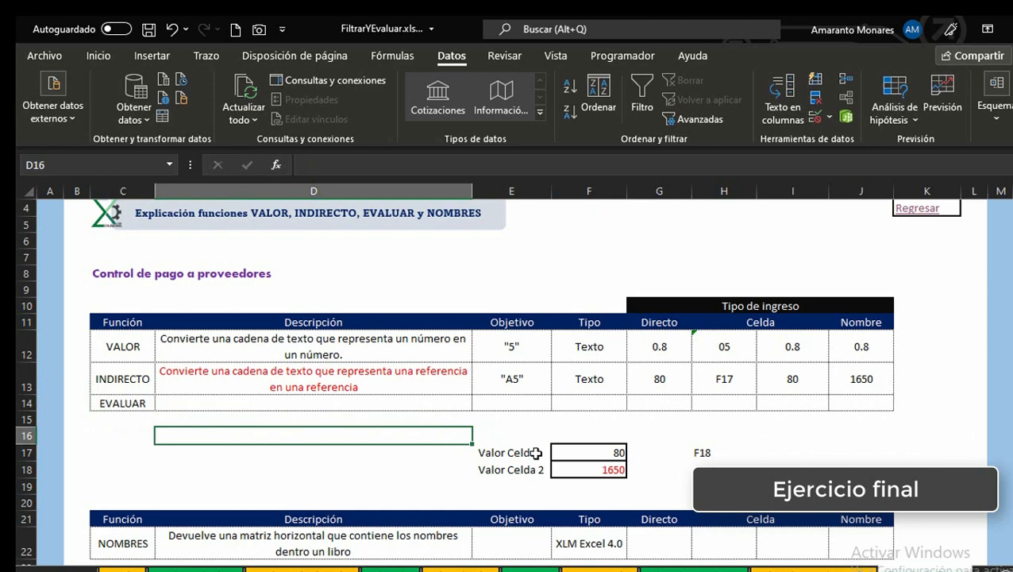
pyautogui.press('Left')
pyautogui.press('Up')
pyautogui.press('Up')
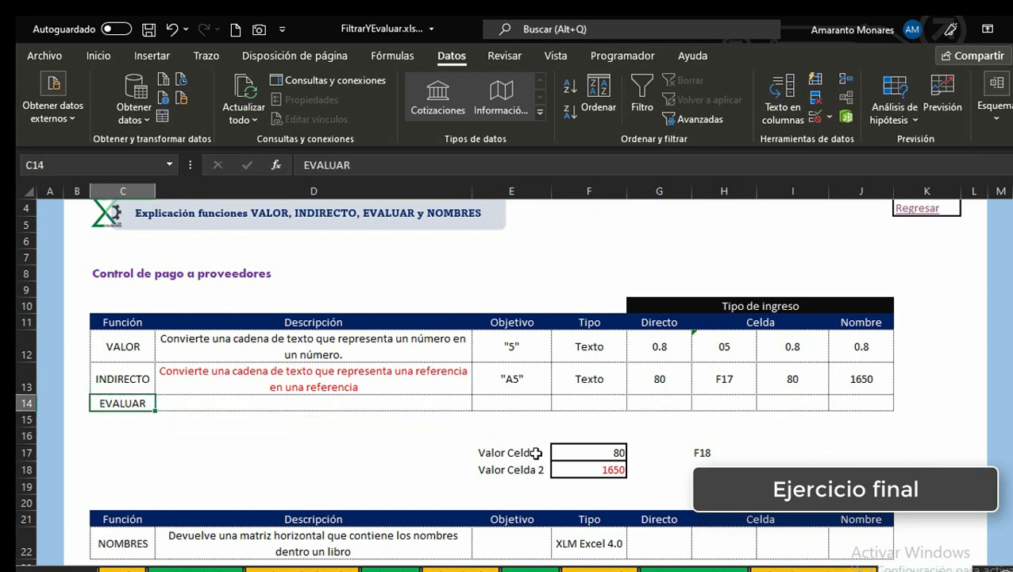
pyautogui.press('Down')
pyautogui.press('Down')
pyautogui.press('Down')
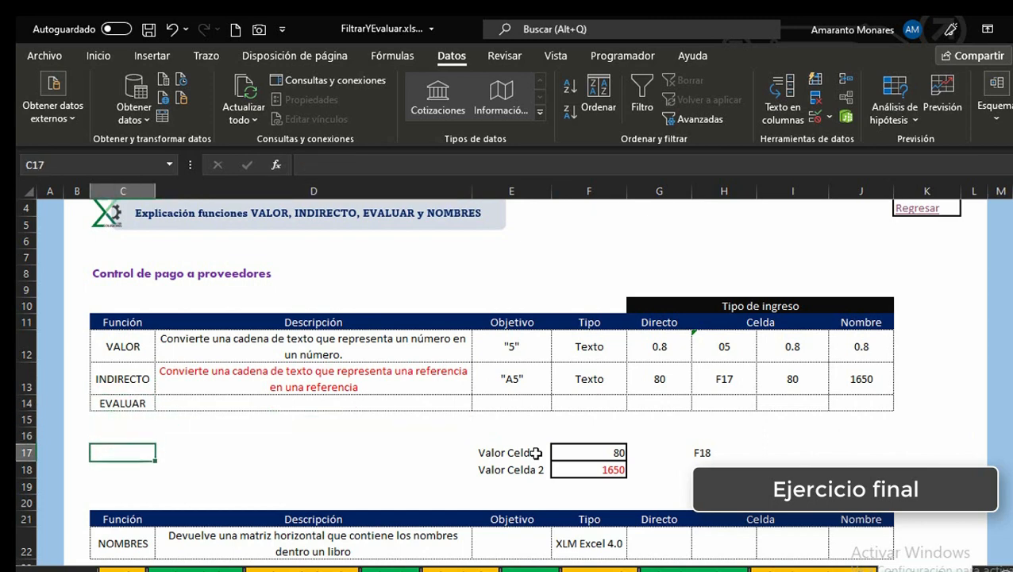
pyautogui.press('Right')
pyautogui.write('=')
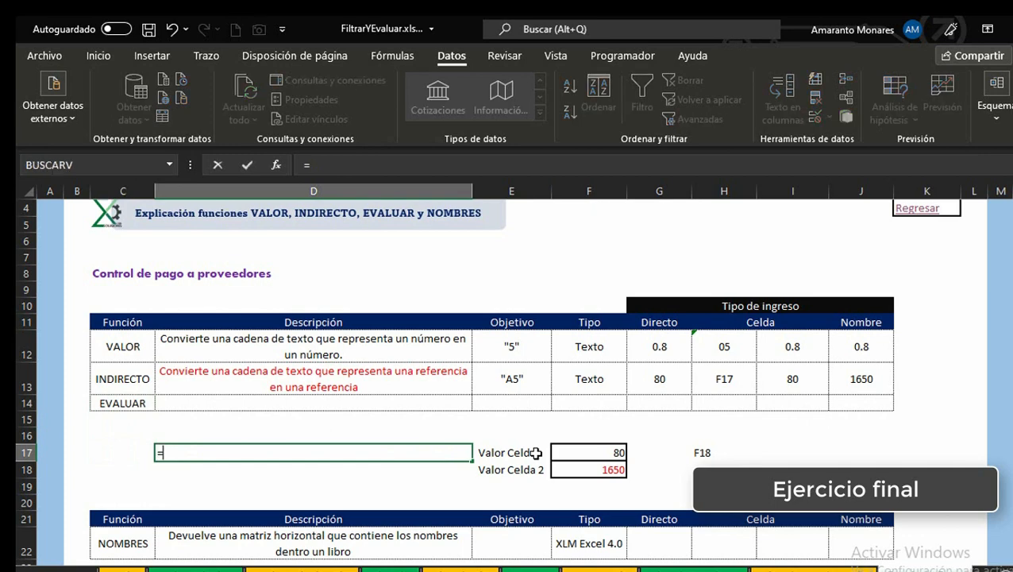
pyautogui.write('EVALUA')
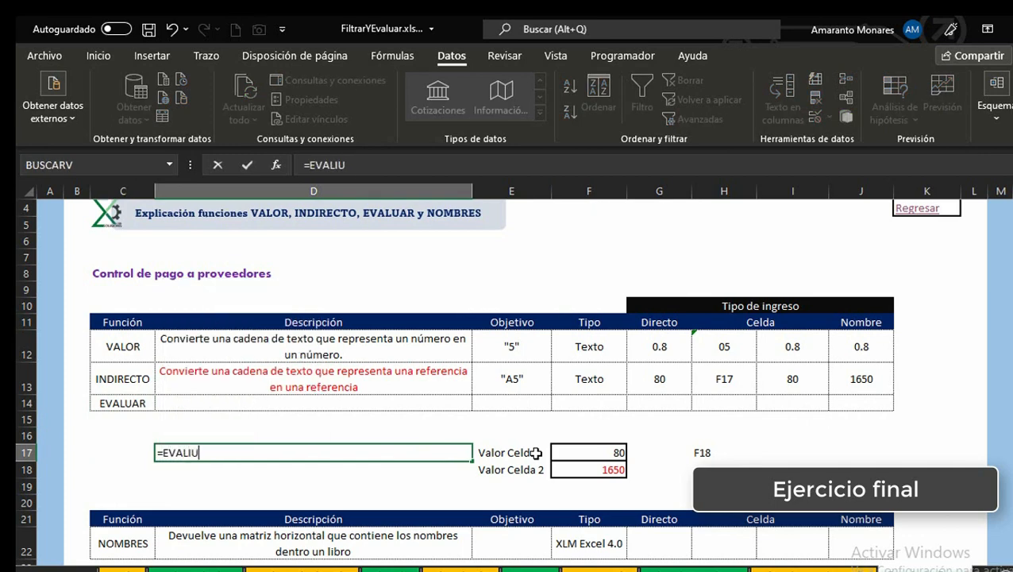
pyautogui.press('BackSpace')
pyautogui.press('BackSpace')
pyautogui.write('UAR(')
pyautogui.press('Escape')
# Step: Enter XLM Excel 4.0. as the Tipo for the EVALUAR row in cell F14
pyautogui.press('Up')
pyautogui.press('Up')
pyautogui.press('Left')
pyautogui.press('Up')
pyautogui.press('Right')
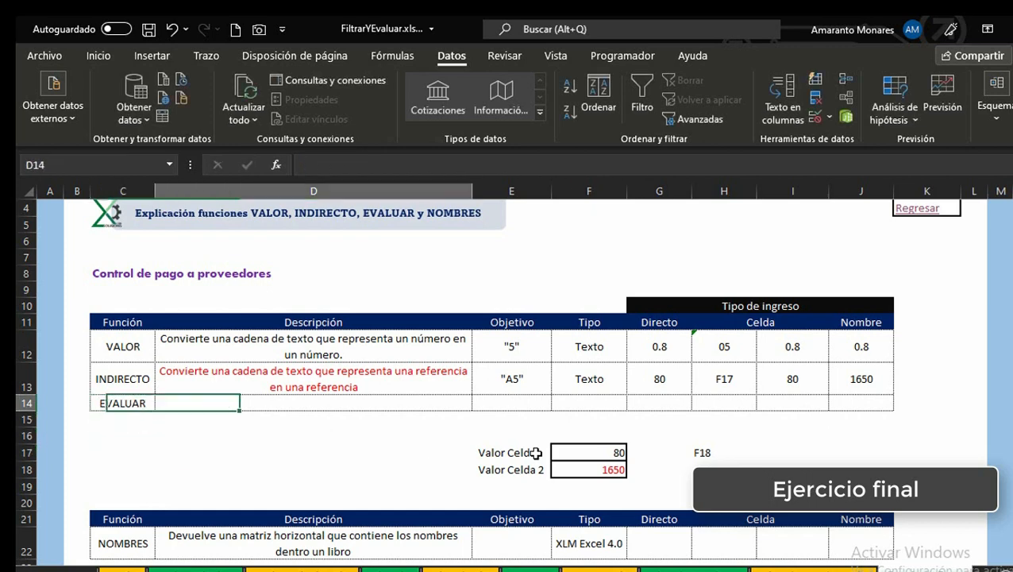
pyautogui.press('Right')
pyautogui.press('Right')
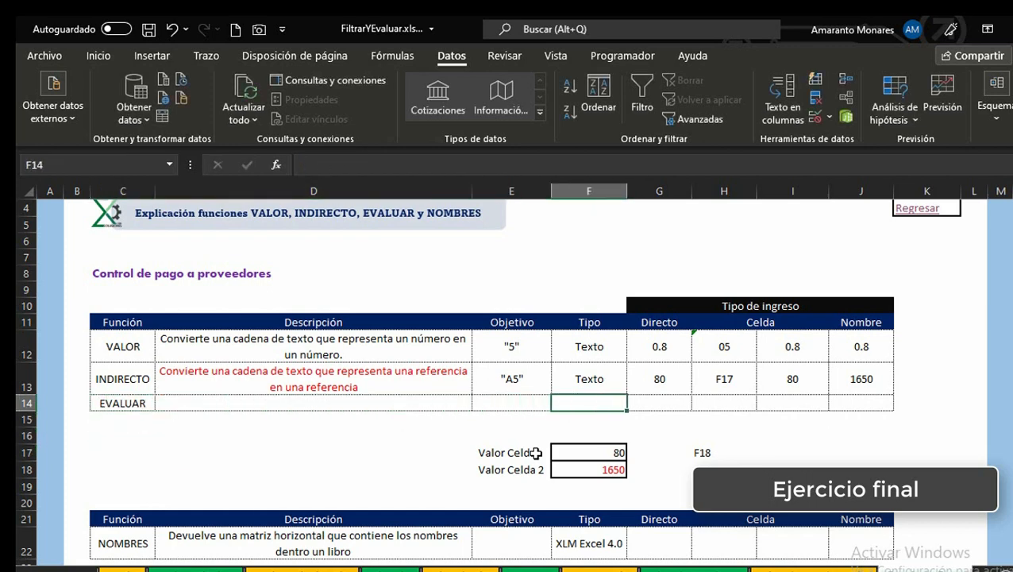
pyautogui.write('X')
pyautogui.press('BackSpace')
pyautogui.write('XM')
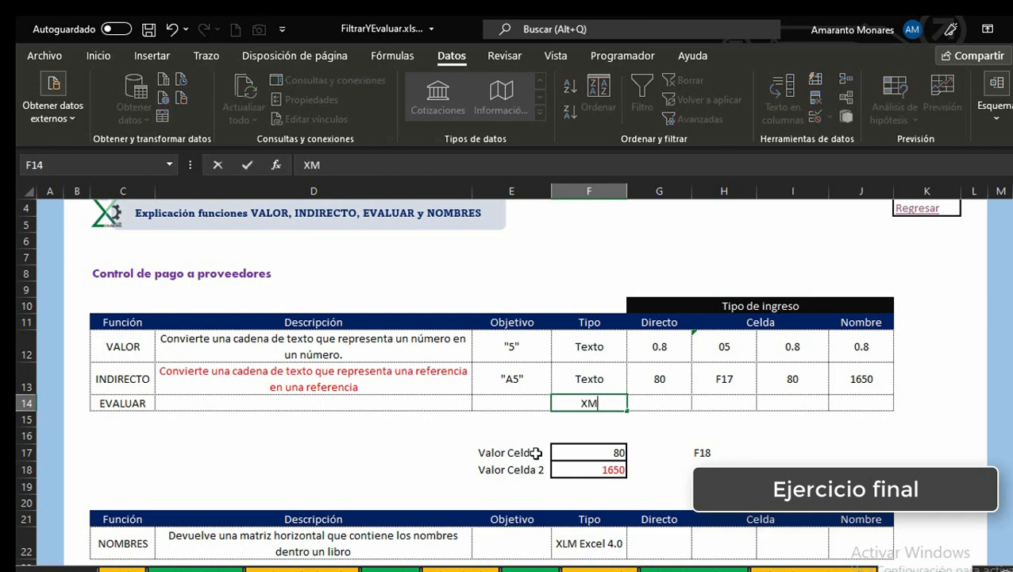
pyautogui.press('BackSpace')
pyautogui.write('LM 4')
pyautogui.press('BackSpace')
pyautogui.write('Excel 4.0')
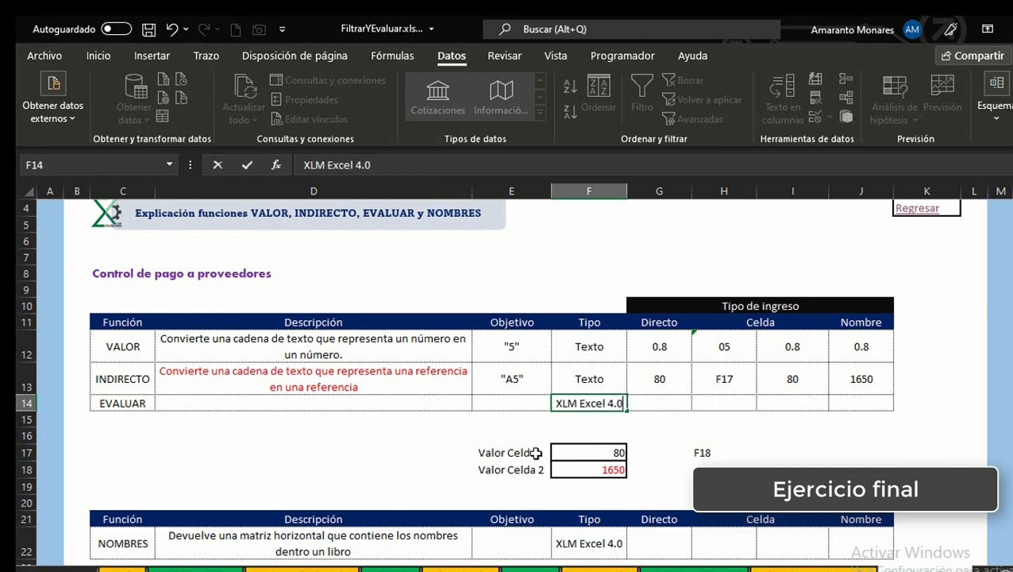
pyautogui.write('.')
pyautogui.press('Return')
# Step: Review the entries and descriptions of the VALOR and INDIRECTO rows in the functions table
pyautogui.press('Down')
pyautogui.press('Left')
pyautogui.press('Left')
pyautogui.press('Left')
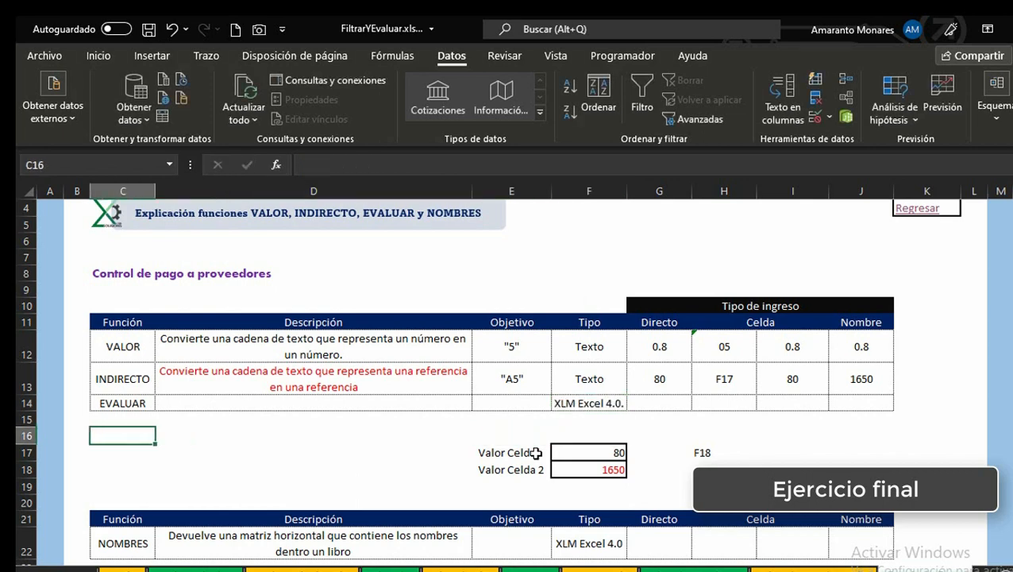
pyautogui.press('Right')
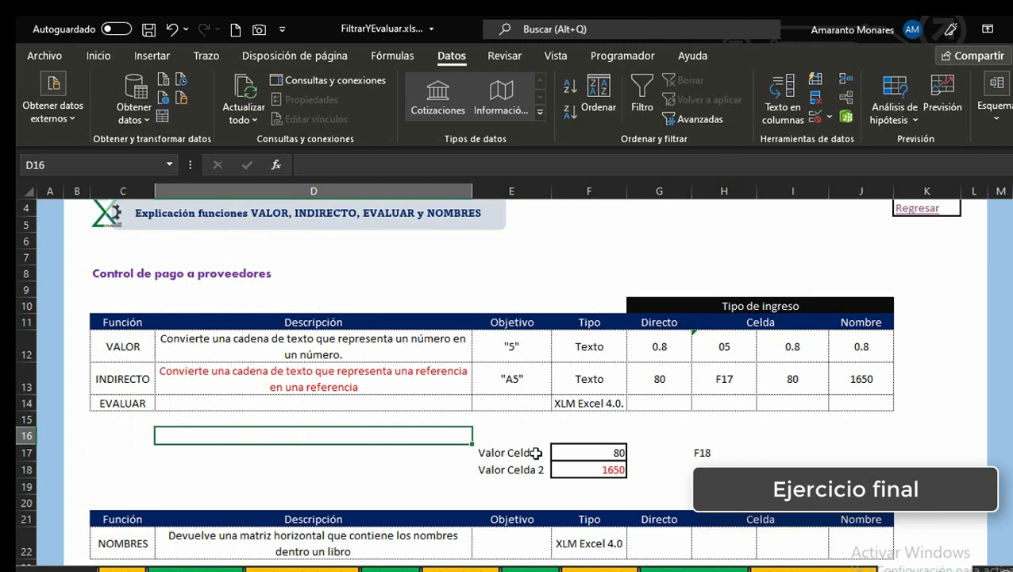
pyautogui.press('Left')
pyautogui.press('Up')
pyautogui.press('Up')
pyautogui.press('Right')
pyautogui.press('Right')
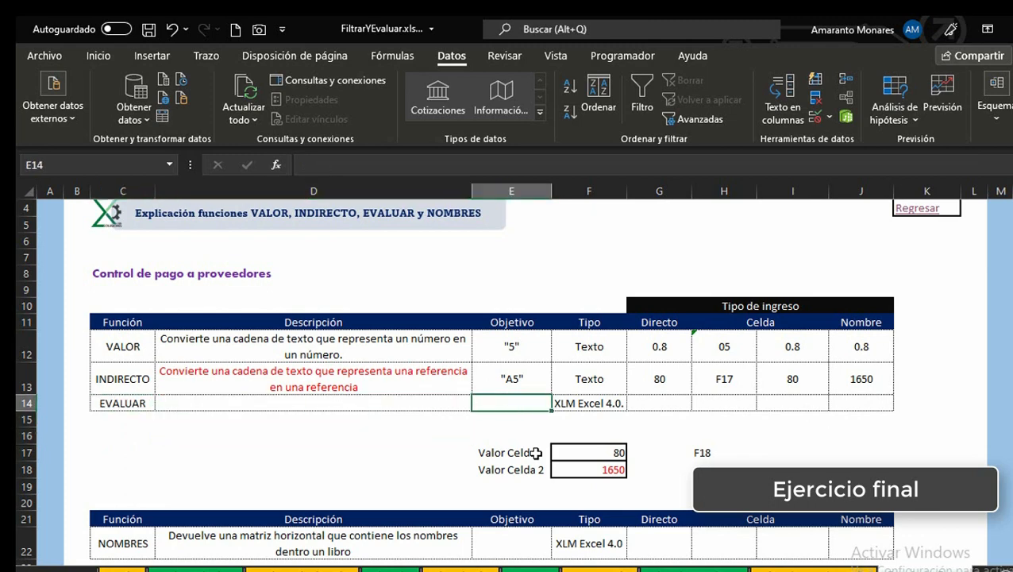
pyautogui.press('Right')
pyautogui.press('Left')
pyautogui.press('Left')
pyautogui.press('Left')
pyautogui.press('Right')
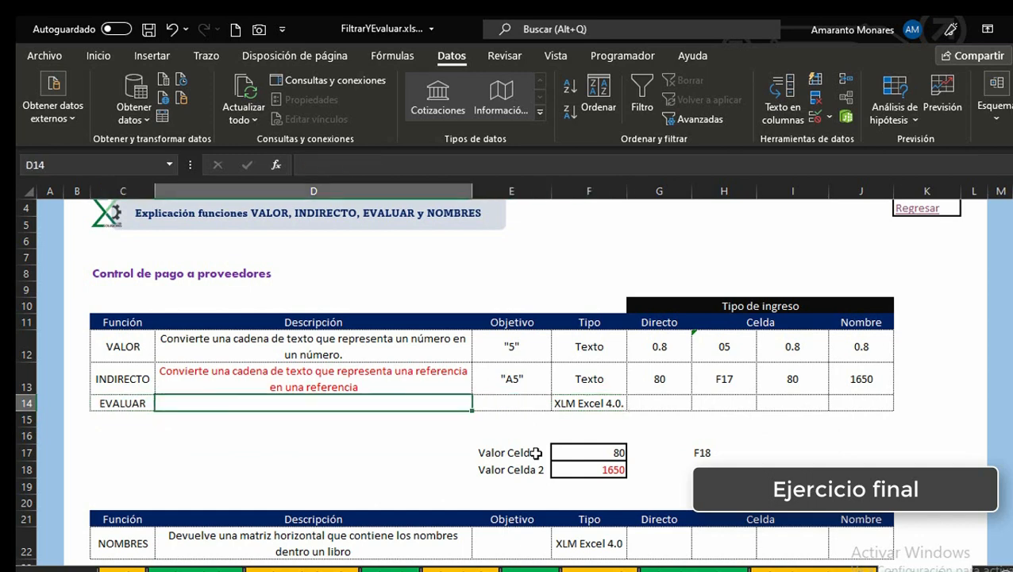
pyautogui.press('Right')
pyautogui.press('Right')
pyautogui.press('Right')
pyautogui.press('Up')
pyautogui.press('Right')
pyautogui.press('Right')
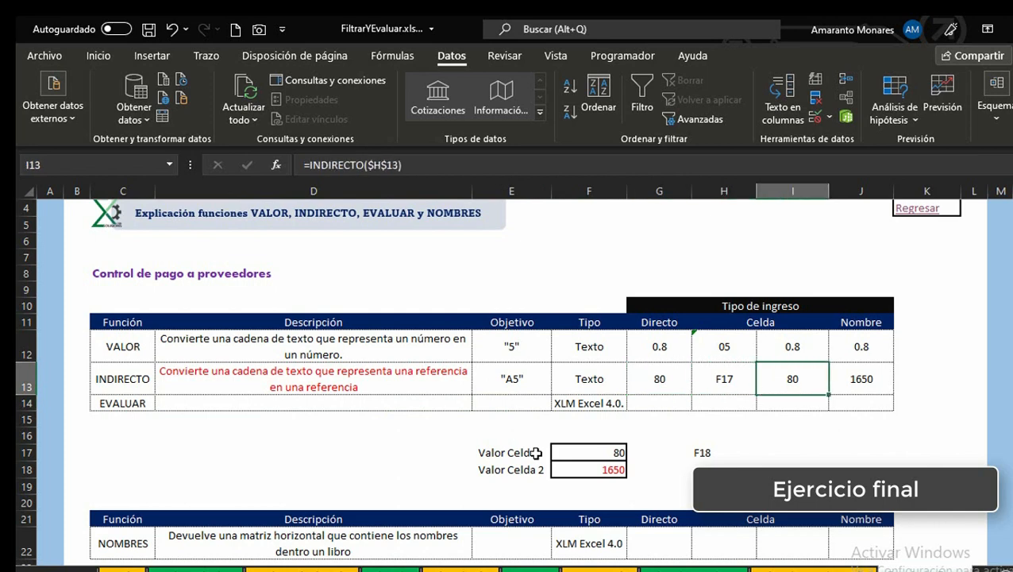
pyautogui.press('Right')
pyautogui.press('Up')
pyautogui.press('Left')
pyautogui.press('Left')
pyautogui.press('Left')
pyautogui.press('Down')
pyautogui.press('Left')
pyautogui.press('Left')
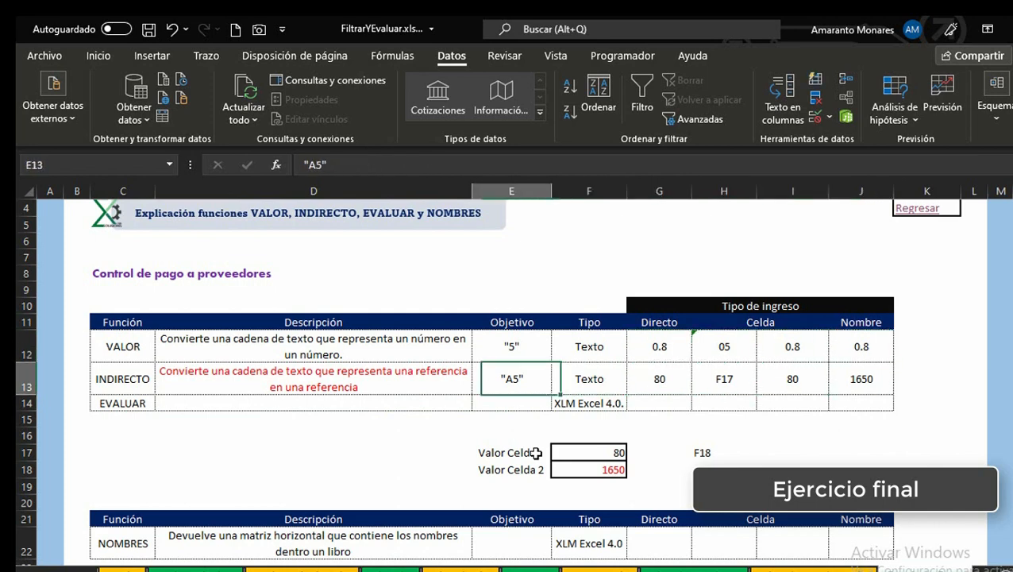
pyautogui.press('Left')
pyautogui.press('Left')
pyautogui.press('Right')
pyautogui.press('Down')
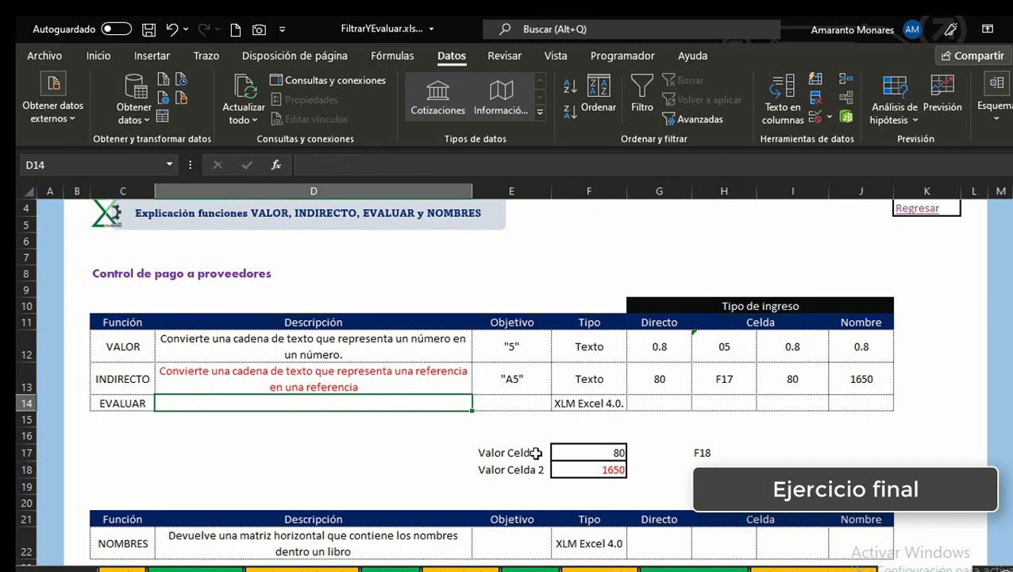
pyautogui.press('Up')
pyautogui.press('Up')
pyautogui.hotkey('shift', 'Down')
pyautogui.hotkey('shift', 'Down')
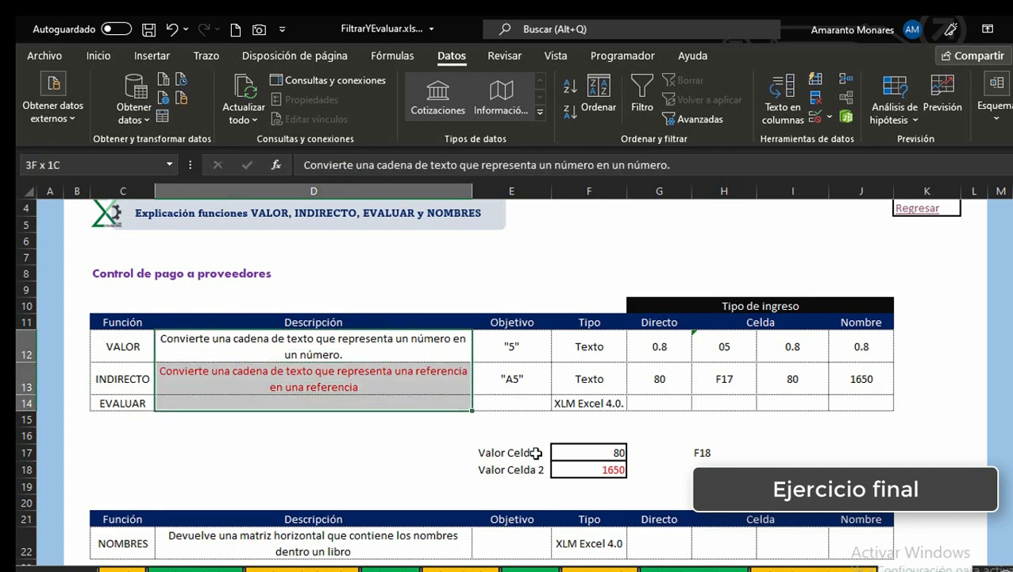
pyautogui.press('Left')
pyautogui.press('Down')
pyautogui.press('Right')
pyautogui.press('Up')
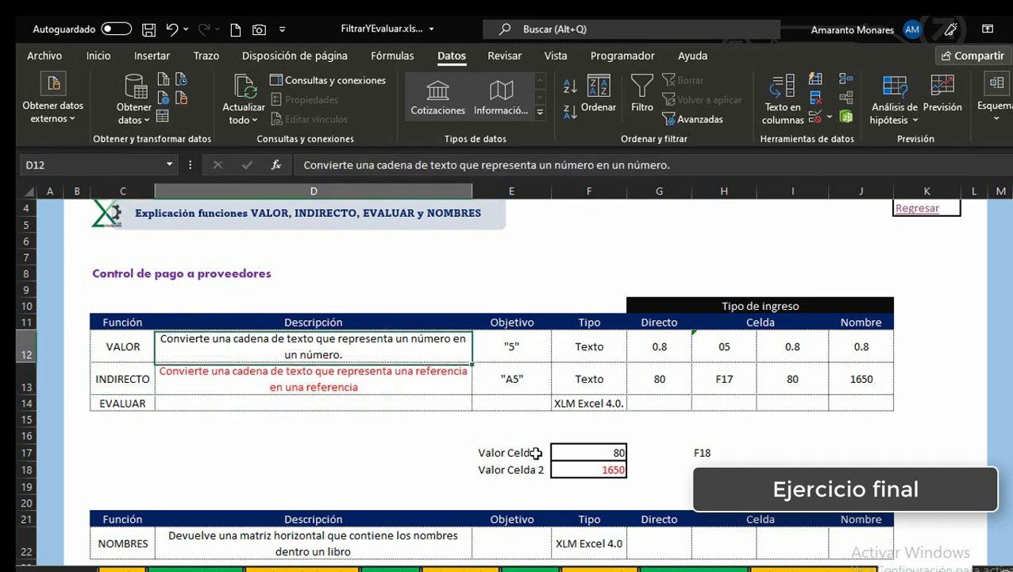
pyautogui.press('Down')
pyautogui.press('Left')
pyautogui.press('Down')
# Step: Enter the EVALUAR description in D14: Convierte una cadena de texto que representa una operación o una función en una operación o en una función
pyautogui.press('Right')
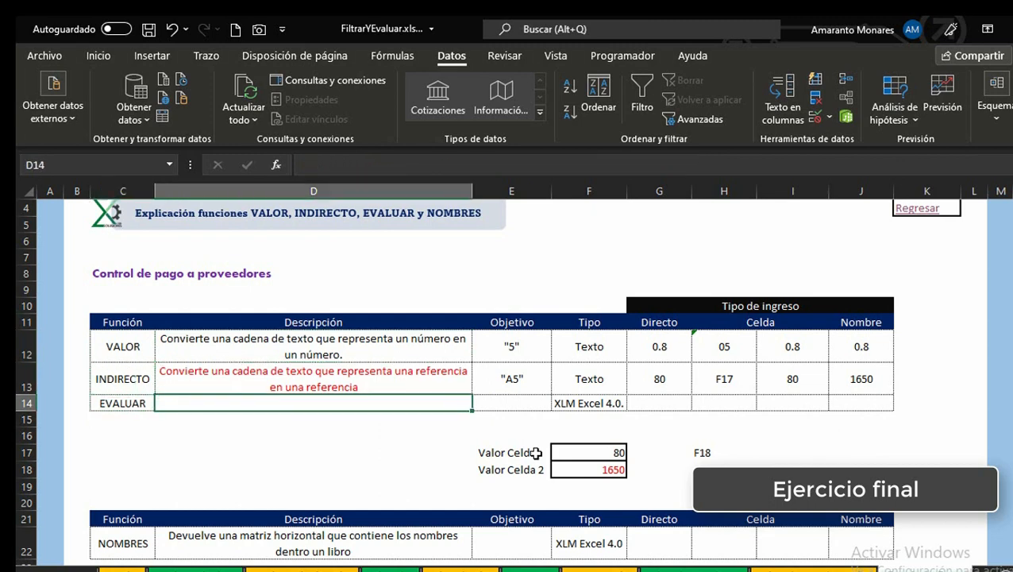
pyautogui.write('Co')
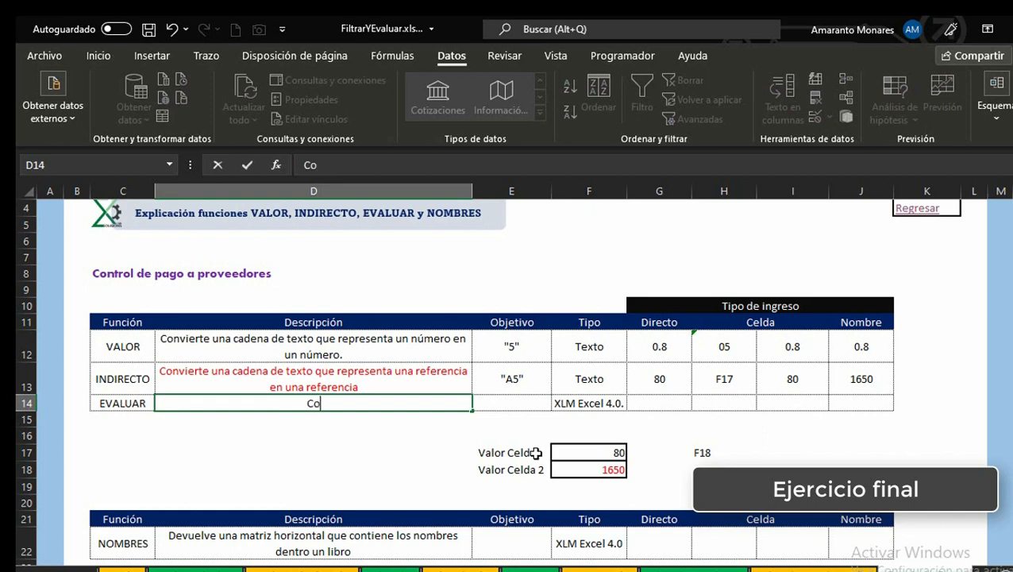
pyautogui.write('nvierte ')
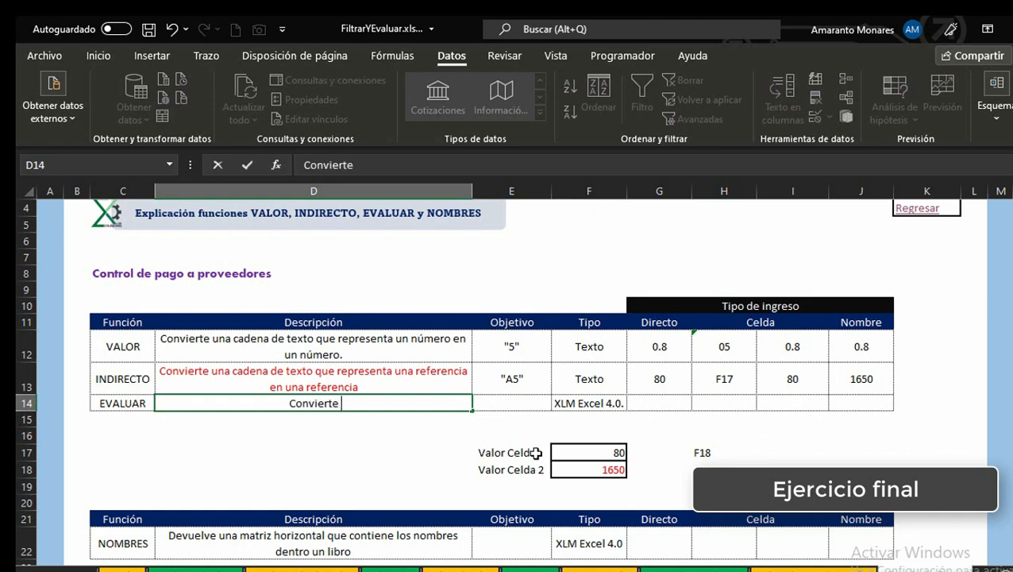
pyautogui.write('una cade')
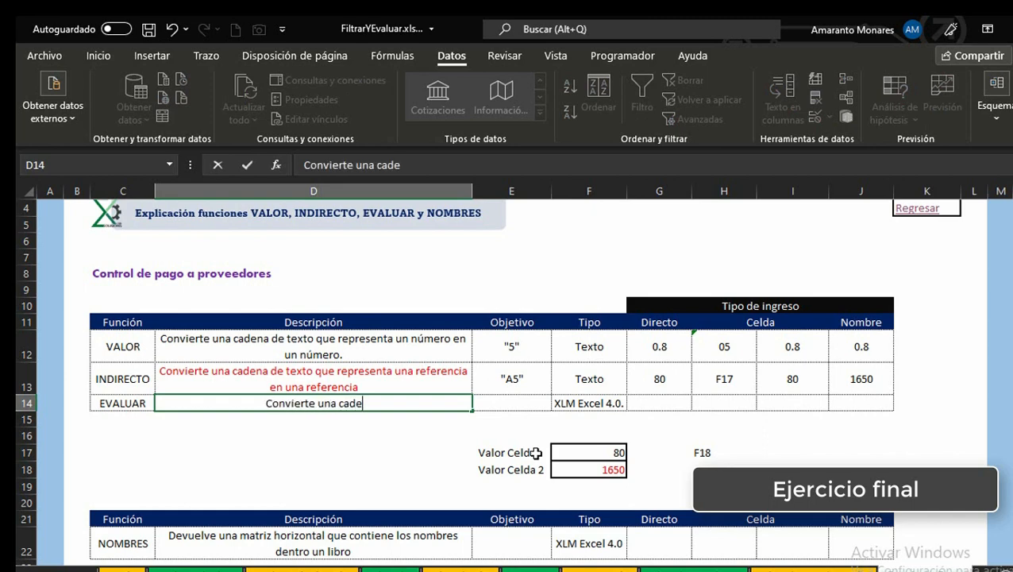
pyautogui.write('na de texto')
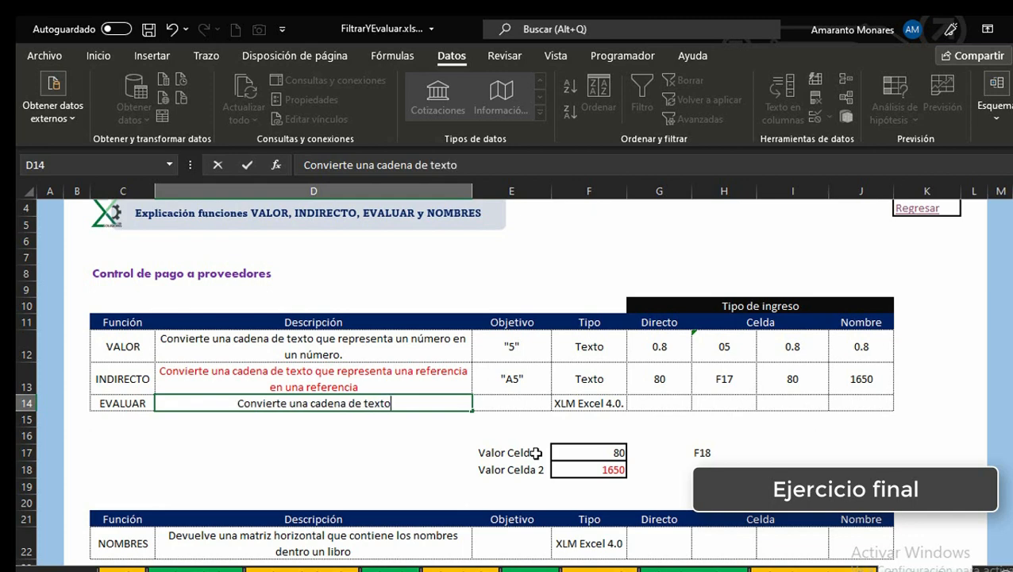
pyautogui.write(' que repres')
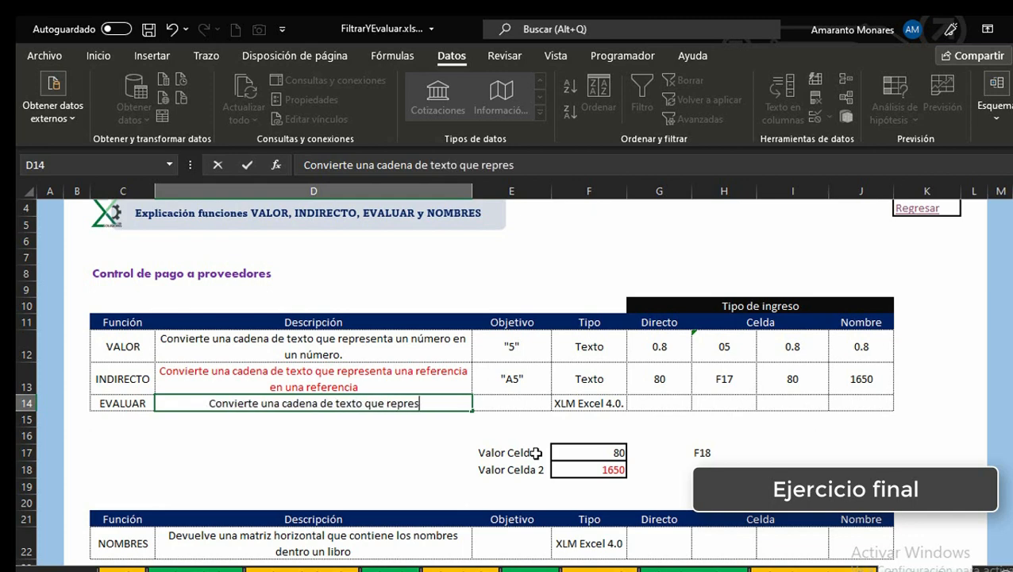
pyautogui.write('enta un')
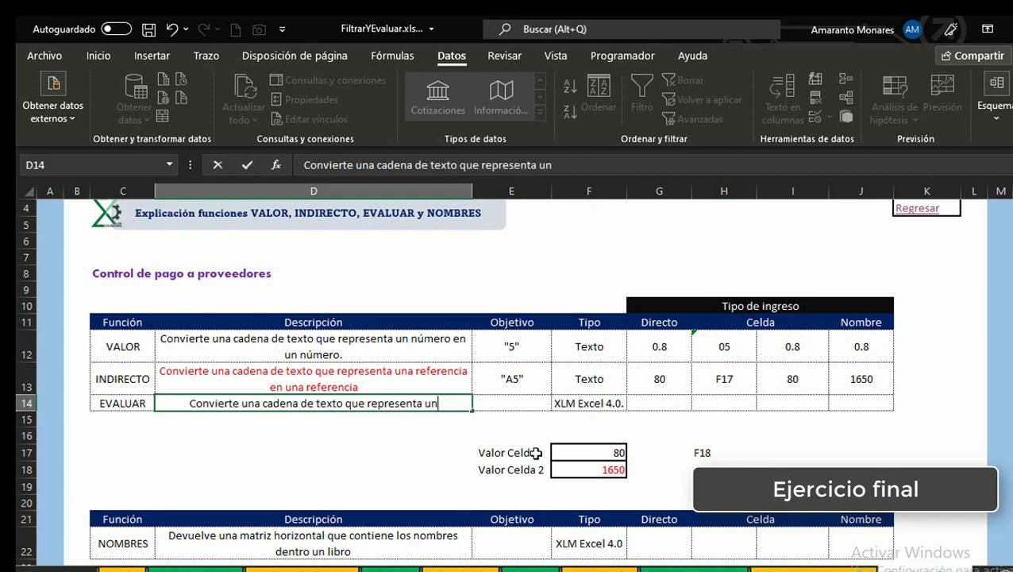
pyautogui.write('a operaci')
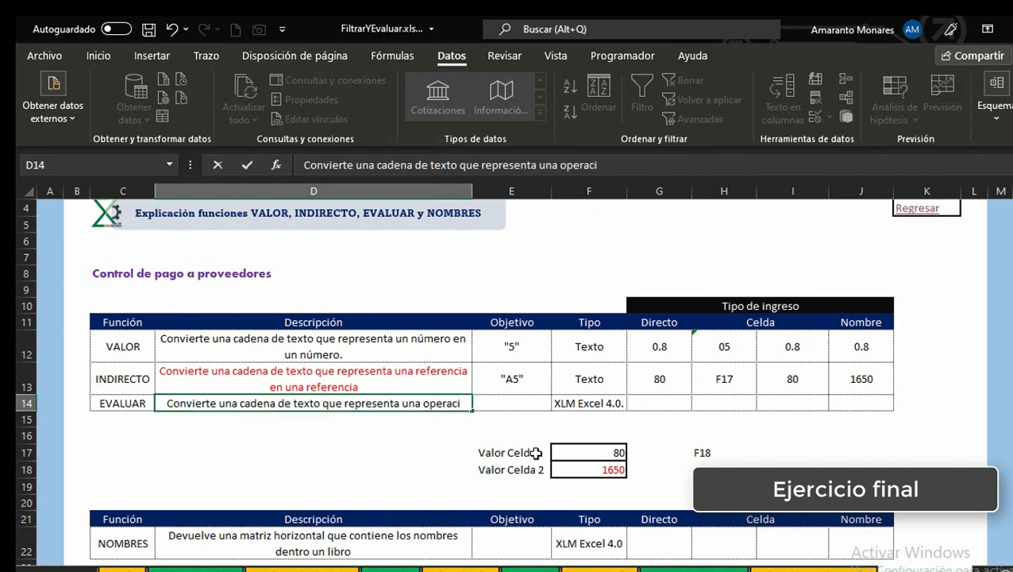
pyautogui.write('ón')
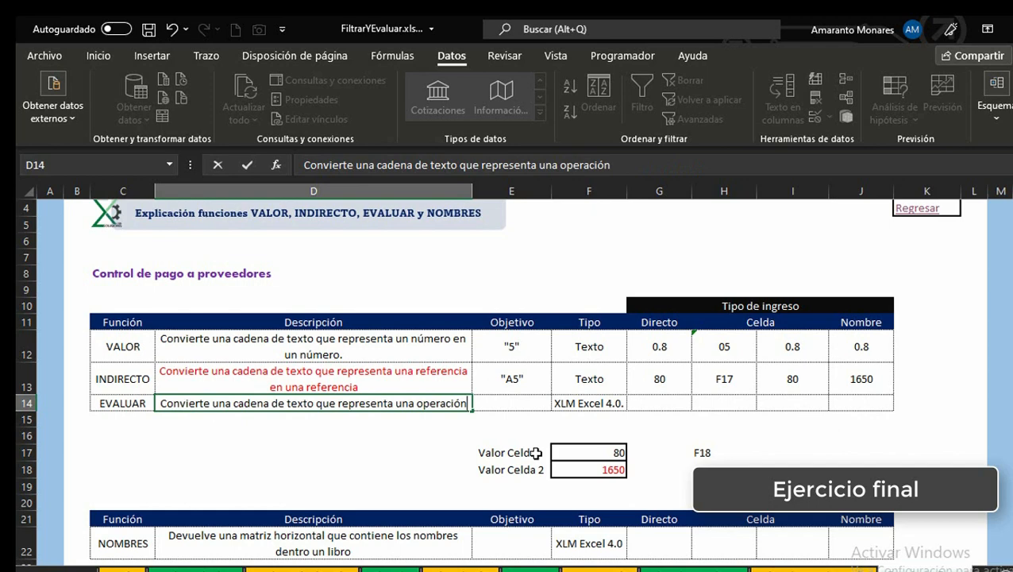
pyautogui.write(' o uy')
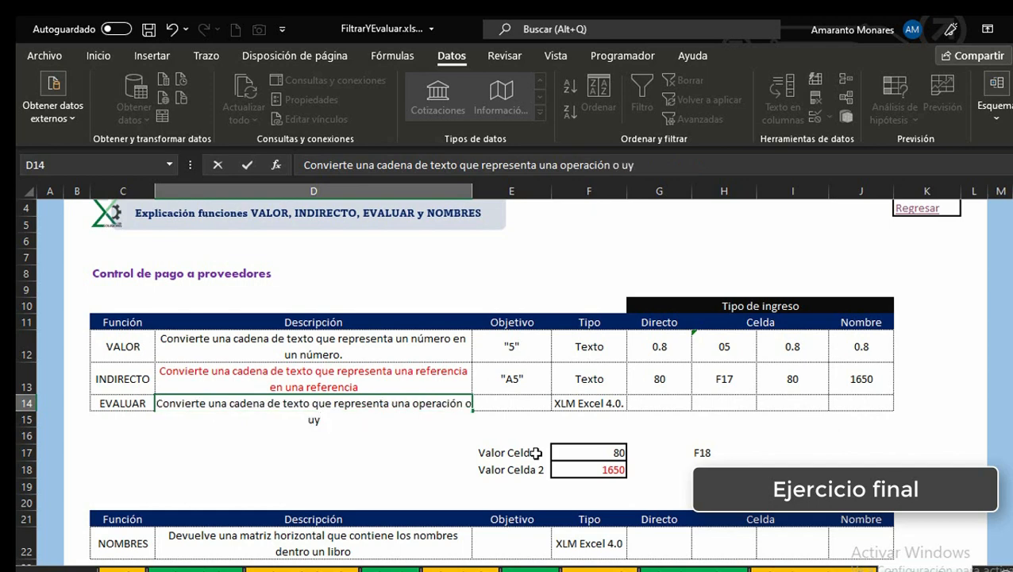
pyautogui.press('BackSpace')
pyautogui.write('na funci')
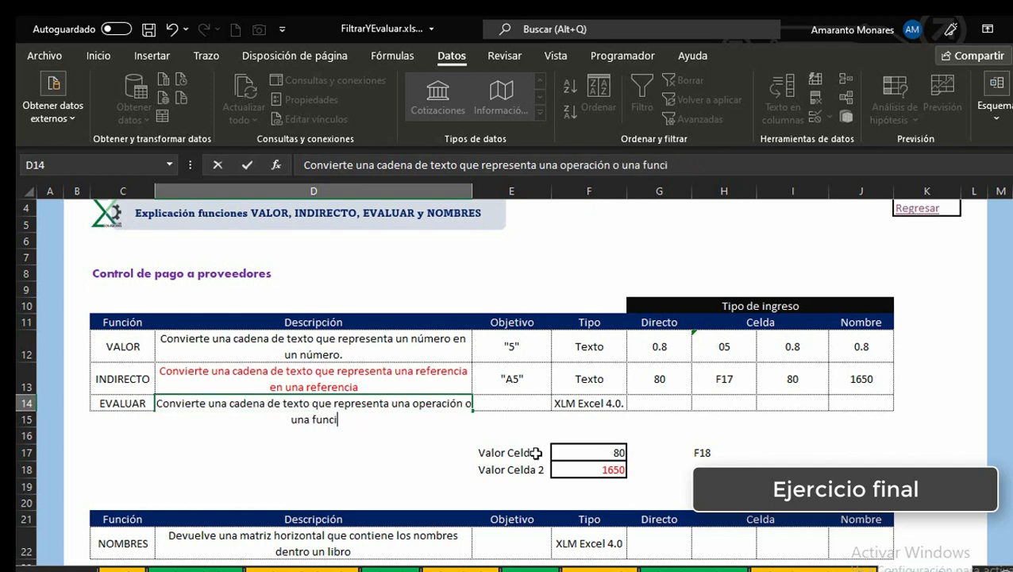
pyautogui.write('ón en')
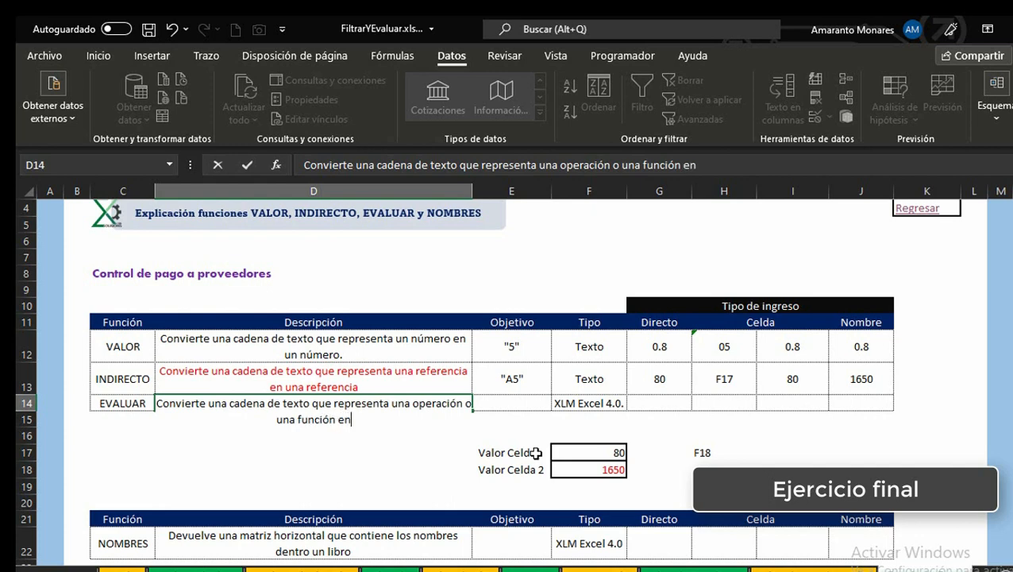
pyautogui.write(' una operació')
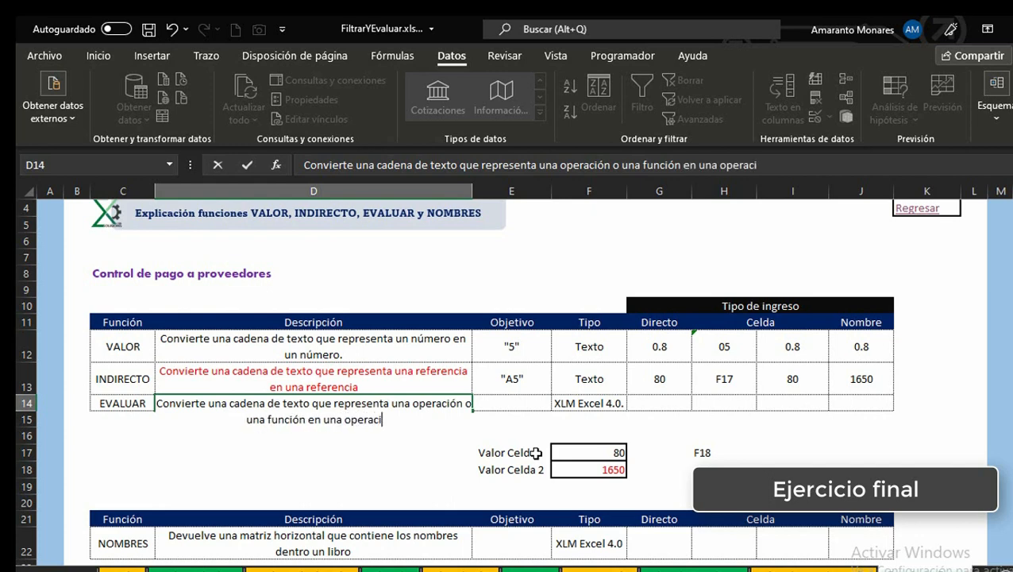
pyautogui.write('n o e')
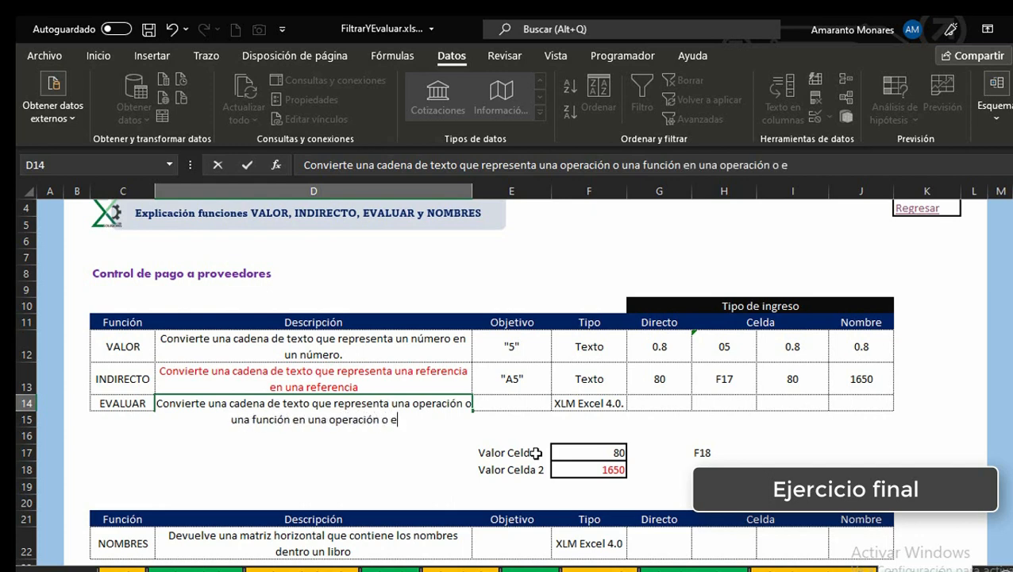
pyautogui.write('n una funci')
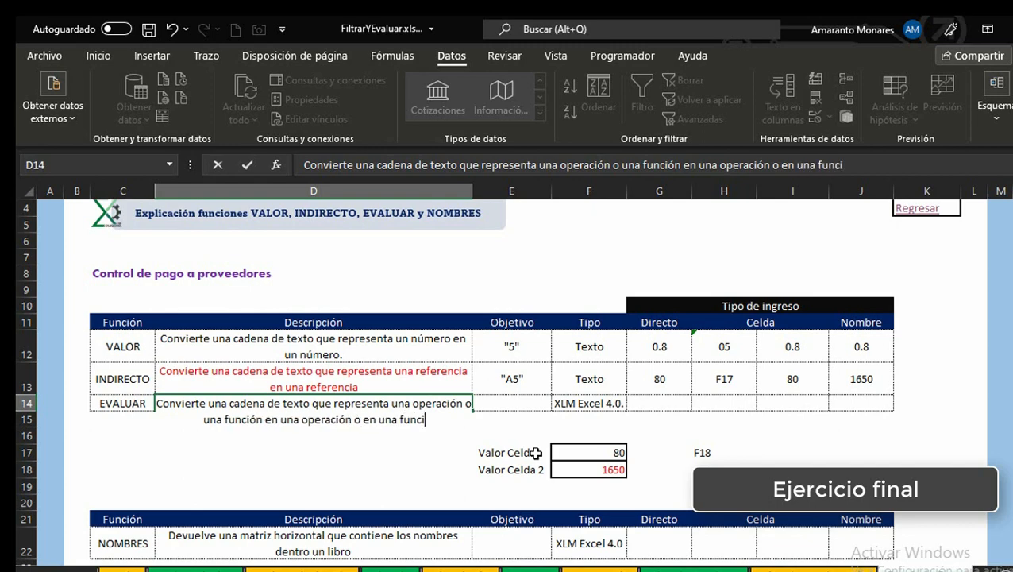
pyautogui.write('ón.')
pyautogui.hotkey('ctrl', 'Return')
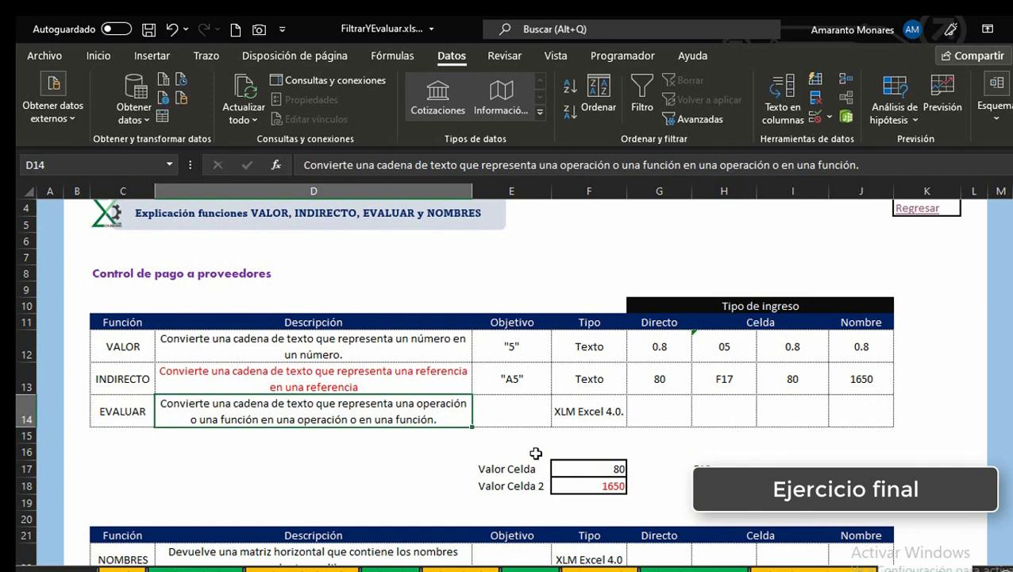
pyautogui.press('Right')
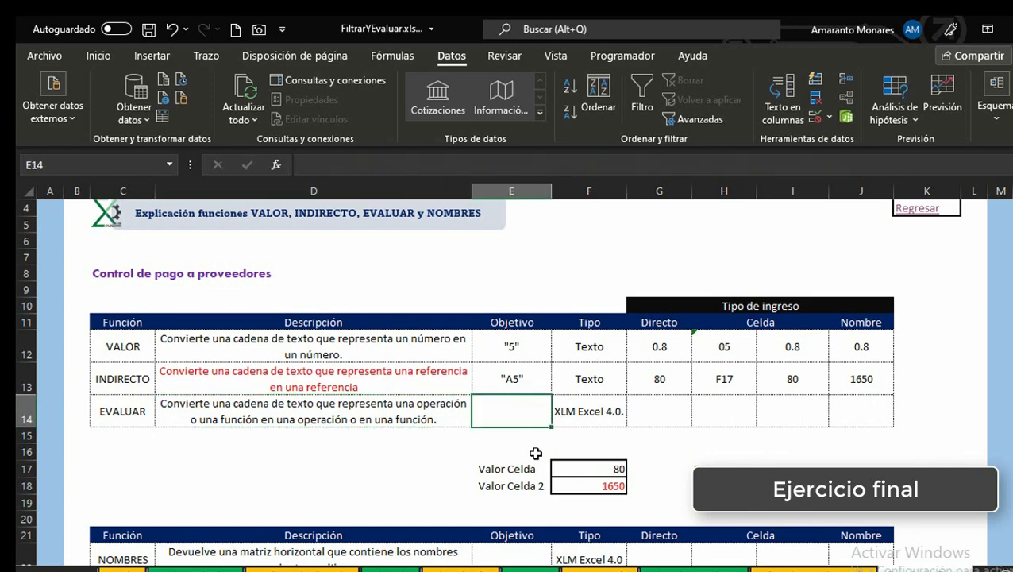
pyautogui.write('"A')
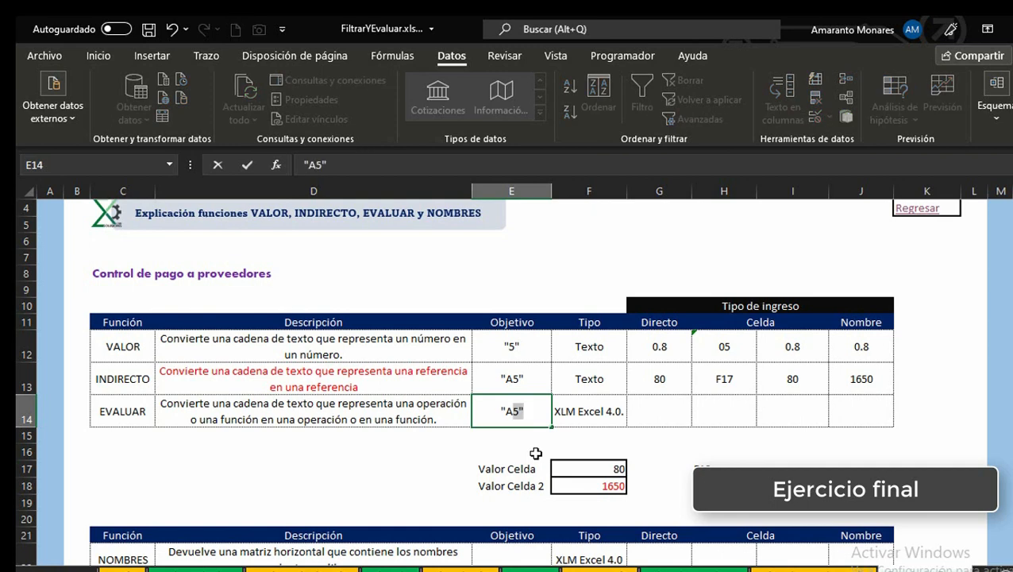
pyautogui.press('Escape')
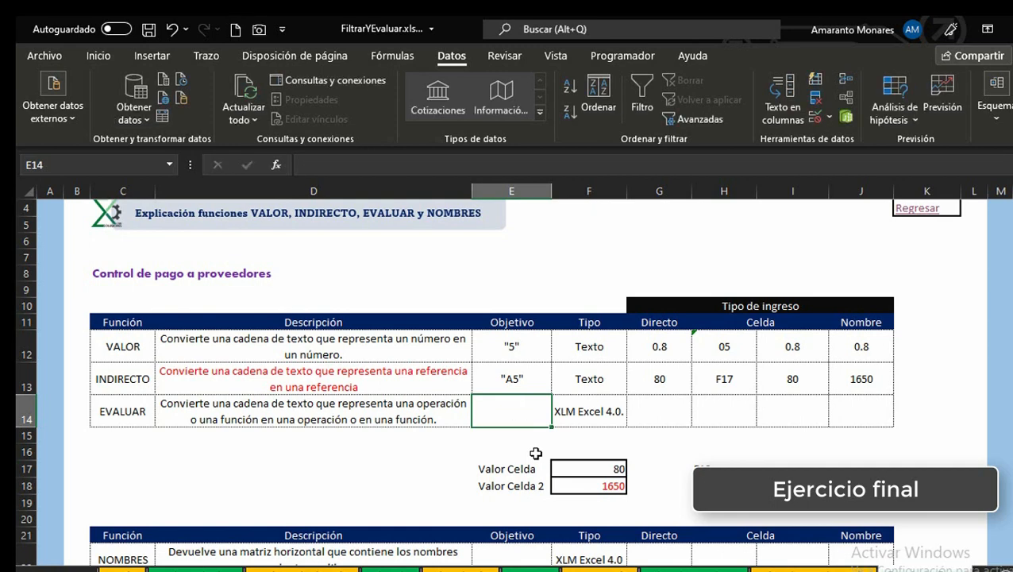
# Step: Enter "F17+F18" as the Objetivo text for the EVALUAR row in E14
pyautogui.moveTo(586, 475); pyautogui.dragTo(584, 482)
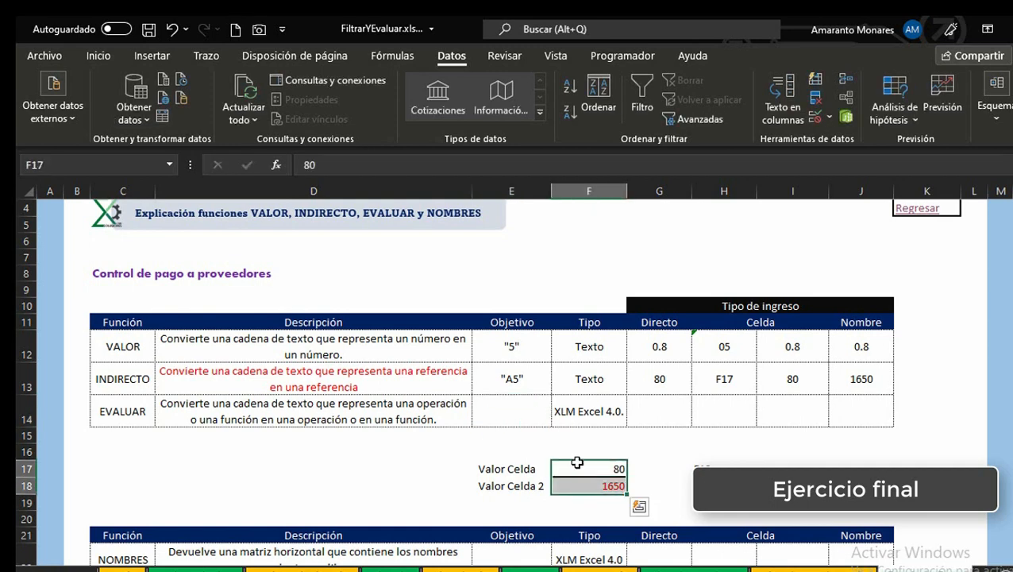
pyautogui.click(584, 482)
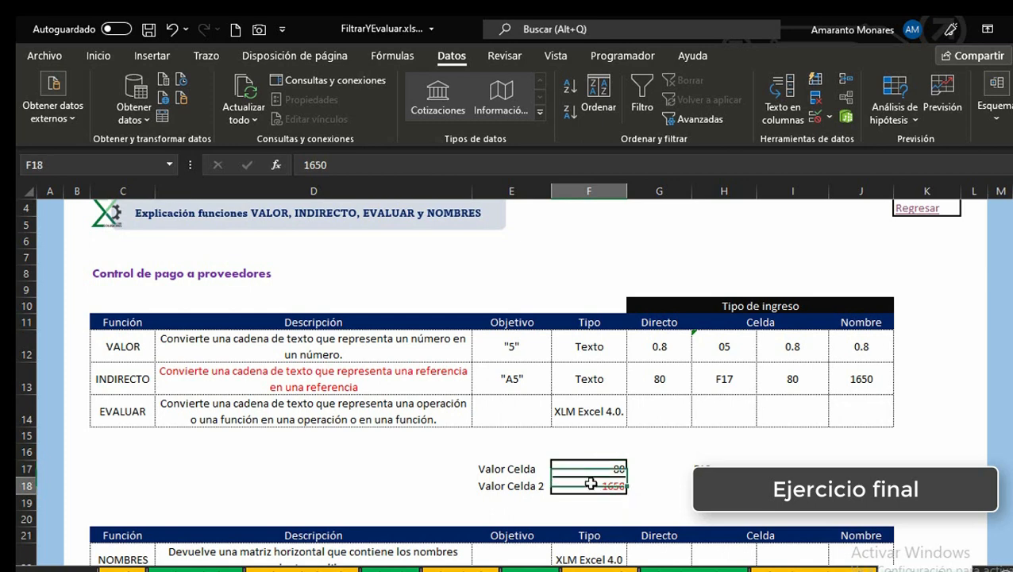
pyautogui.click(506, 409)
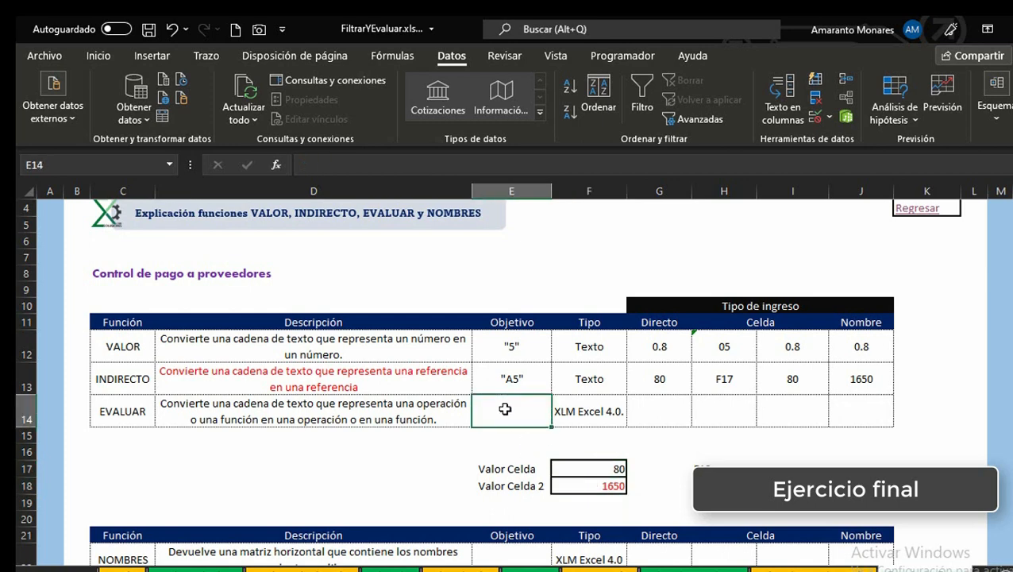
pyautogui.write('"F1')
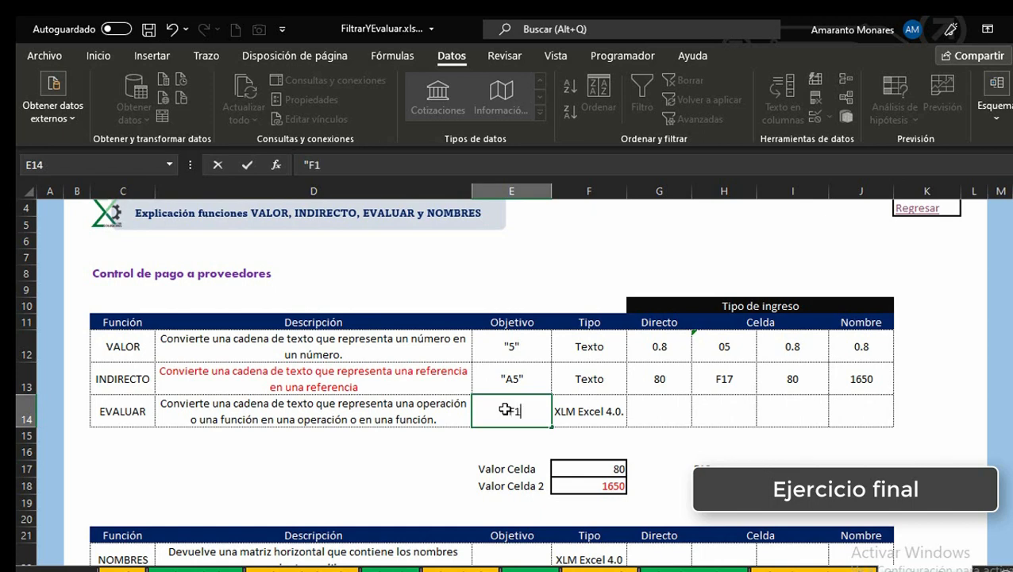
pyautogui.write('7+F18')
pyautogui.press('Return')
# Step: From G14, start a new workbook-scope defined name called CALCULAR_1 and clear its default reference
pyautogui.press('Up')
pyautogui.press('Right')
pyautogui.press('Right')
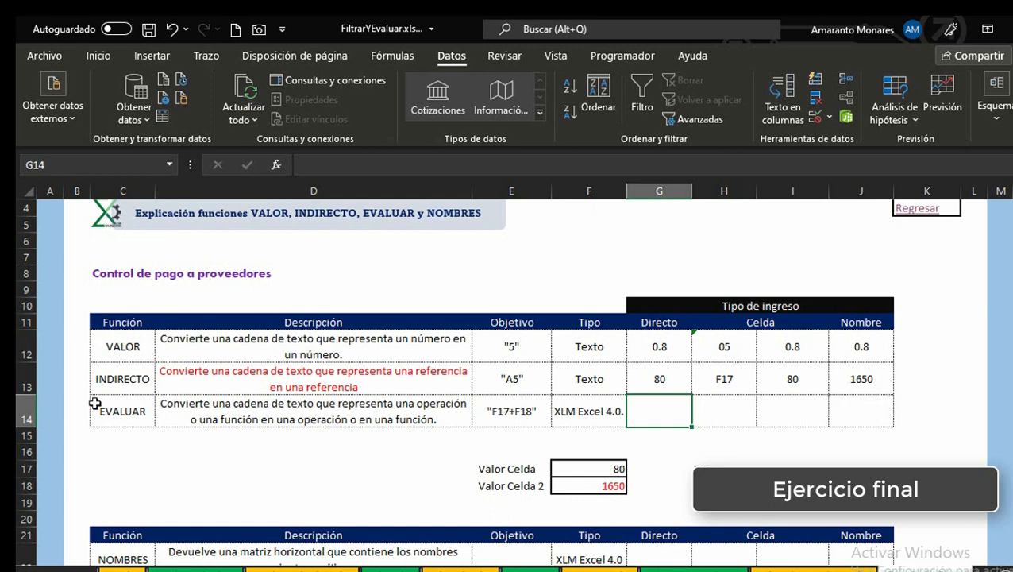
pyautogui.click(129, 414)
pyautogui.click(255, 467)
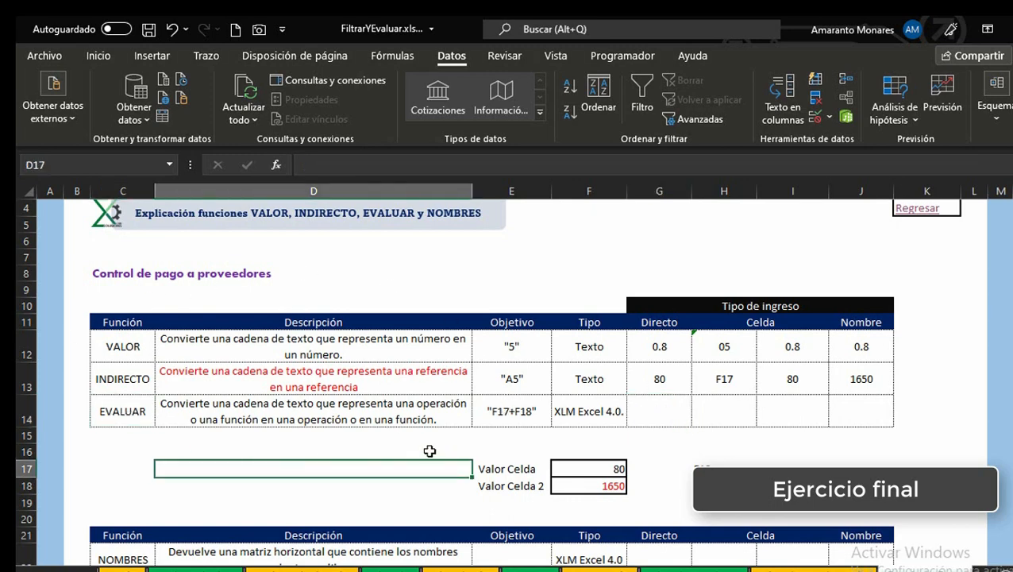
pyautogui.click(676, 412)
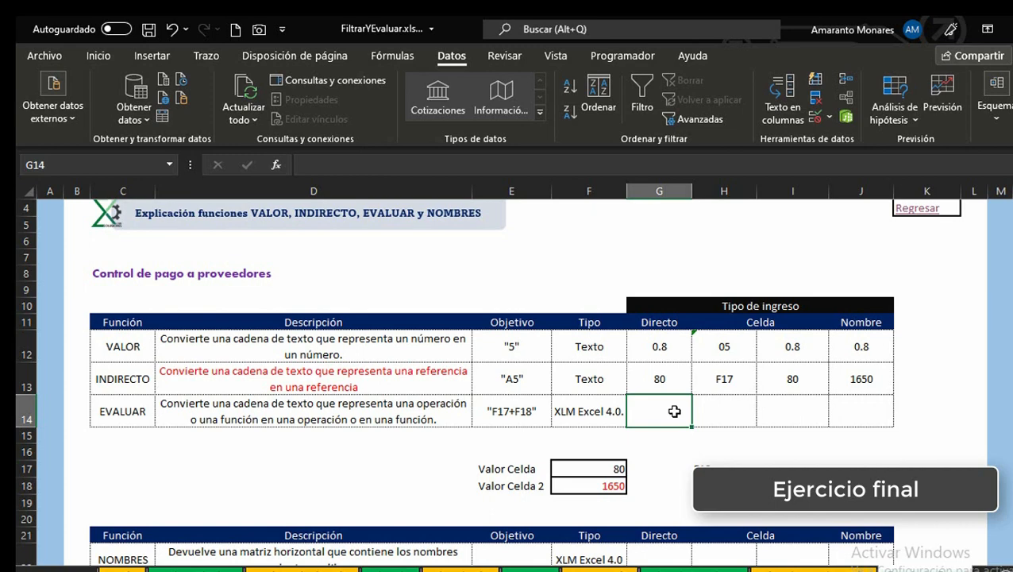
pyautogui.hotkey('ctrl', 'F3')
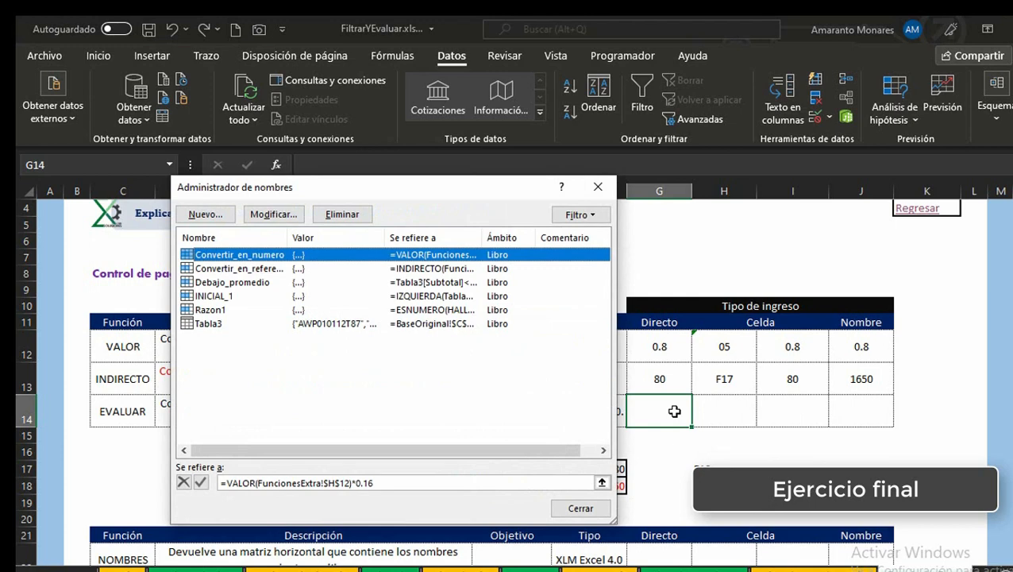
pyautogui.hotkey('alt', 'n')
pyautogui.write('C')
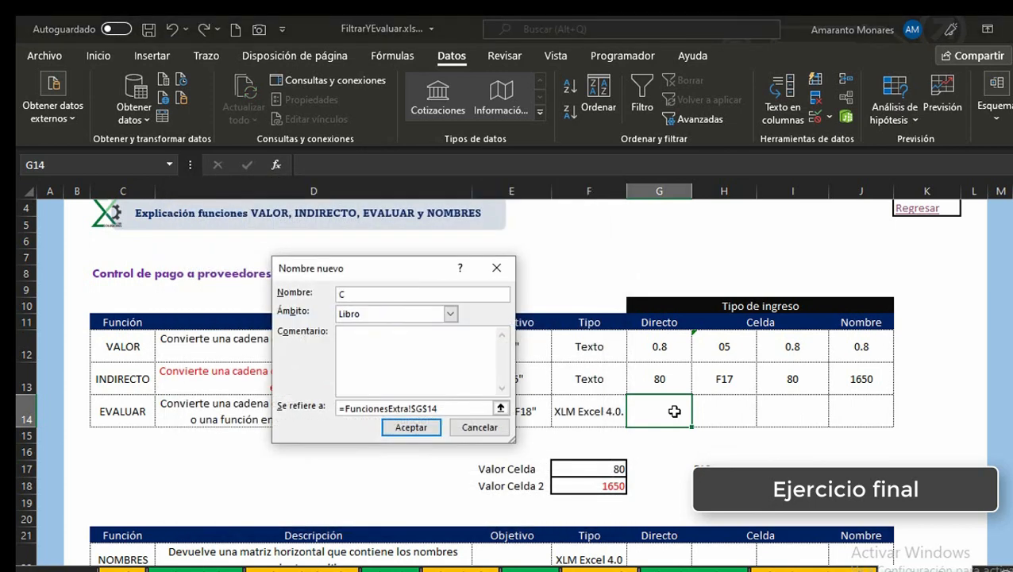
pyautogui.write('ALCULAR_1')
pyautogui.click(442, 408)
pyautogui.moveTo(442, 409); pyautogui.dragTo(194, 395)
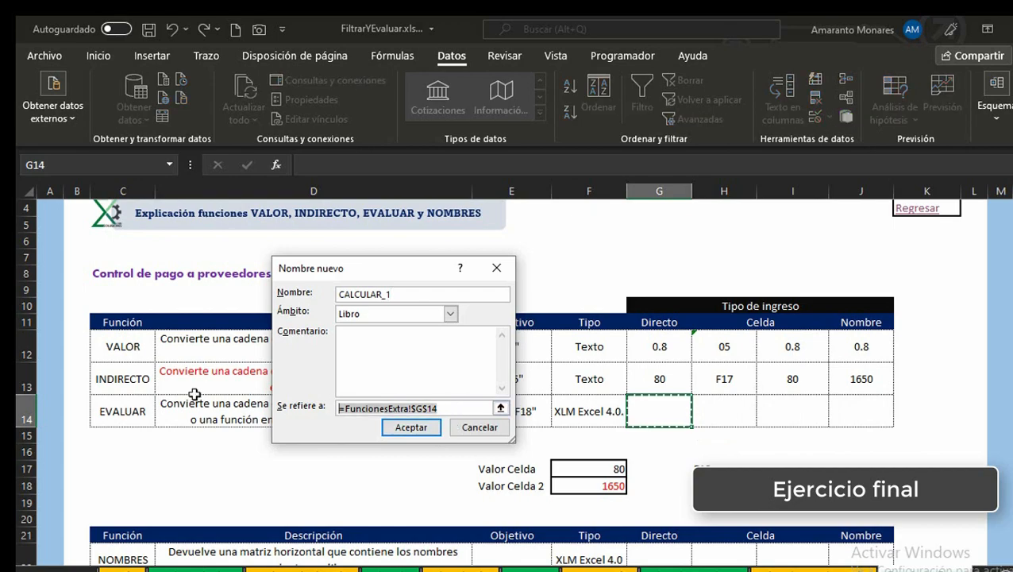
pyautogui.press('BackSpace')
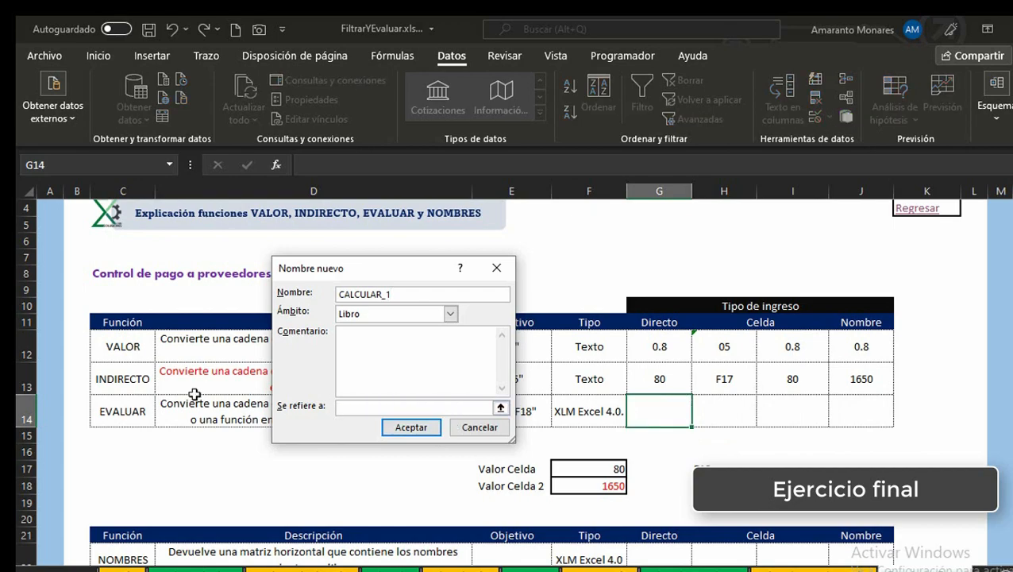
# Step: Set CALCULAR_1 to refer to =EVALUAR("F17+F18"), accept it and close the Name Manager
pyautogui.write('=')
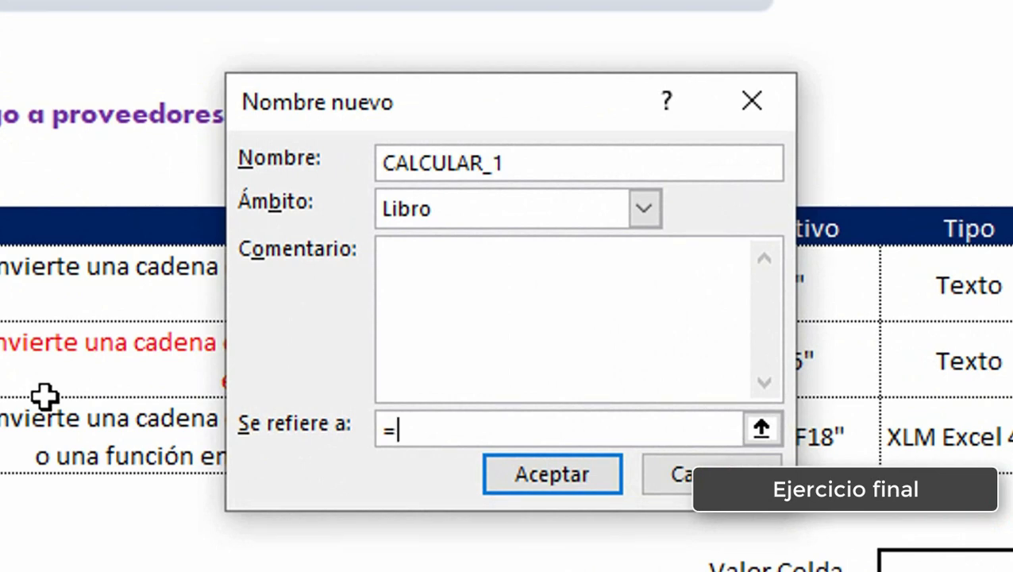
pyautogui.write('EVA')
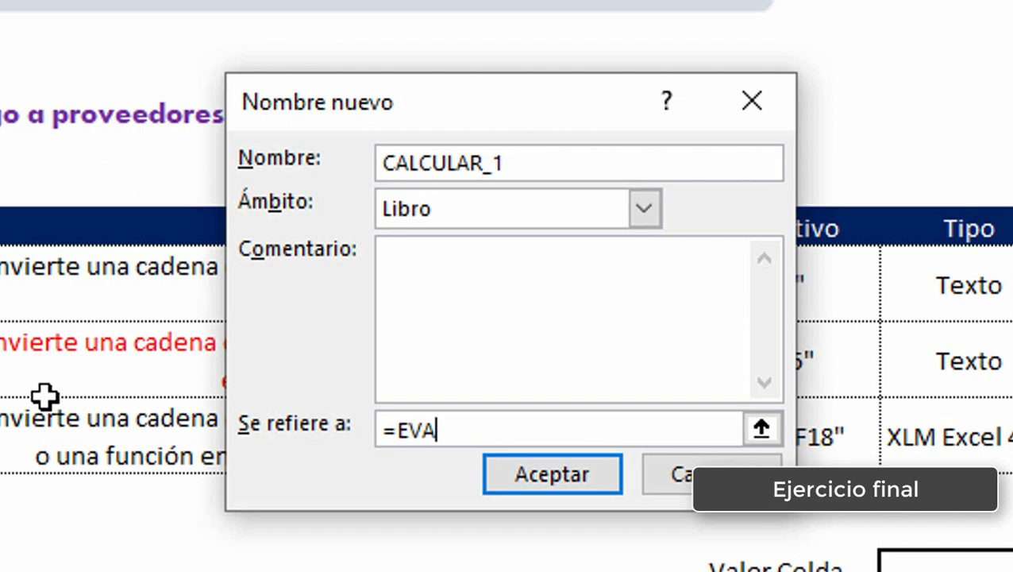
pyautogui.write('LUAR')
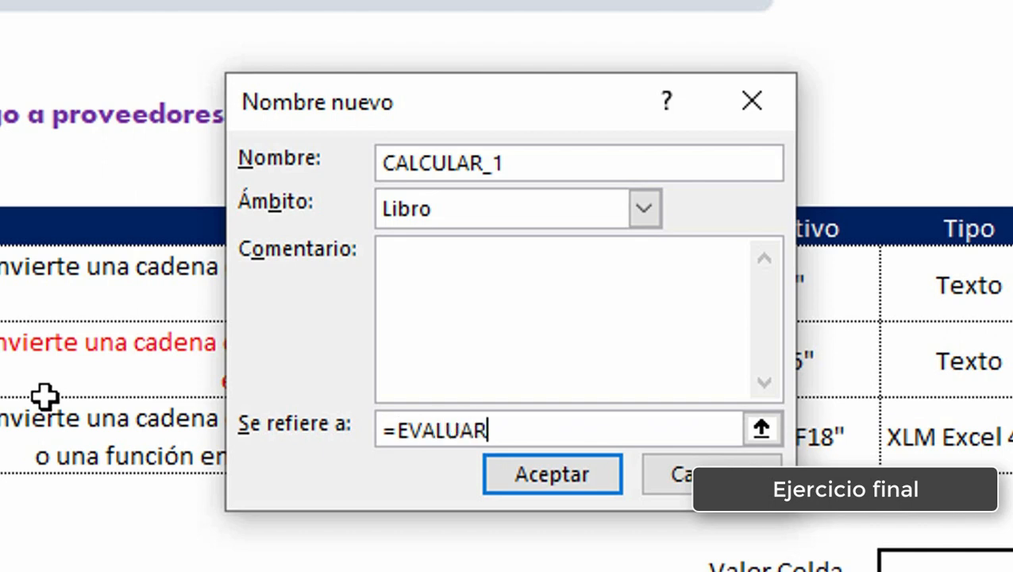
pyautogui.write('(')
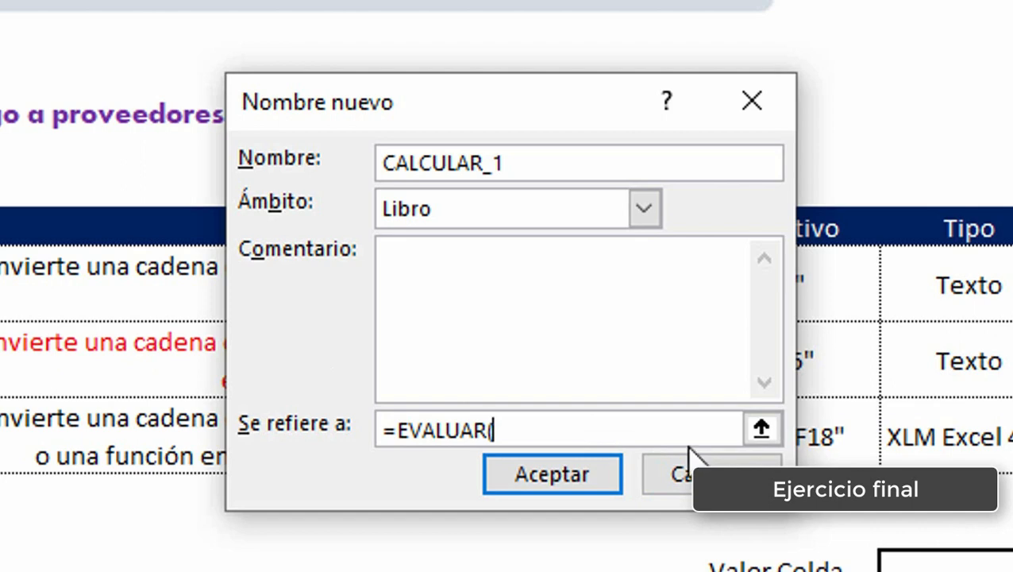
pyautogui.moveTo(516, 109); pyautogui.dragTo(119, 80)
pyautogui.write('"')
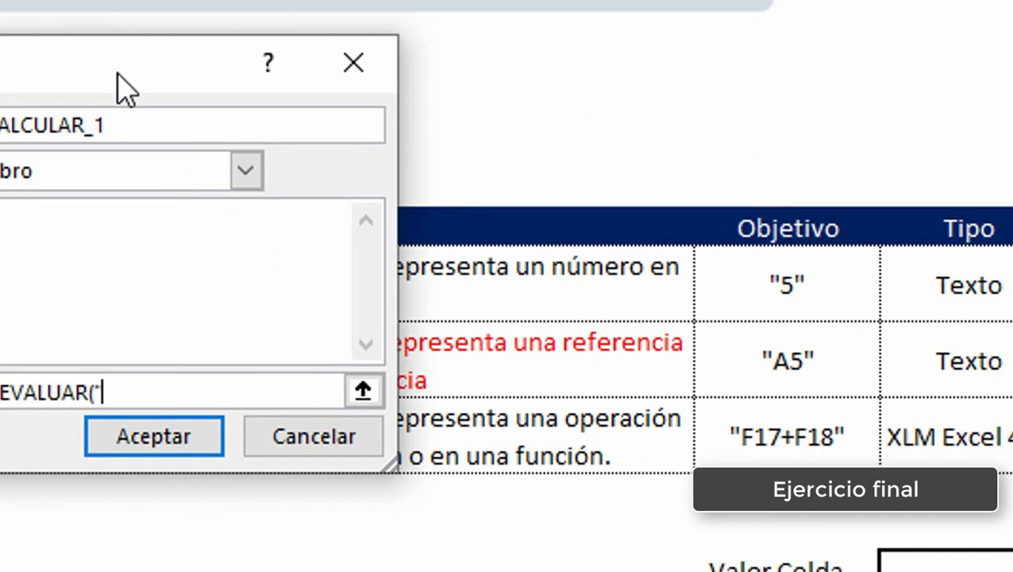
pyautogui.write('F17+F18"')
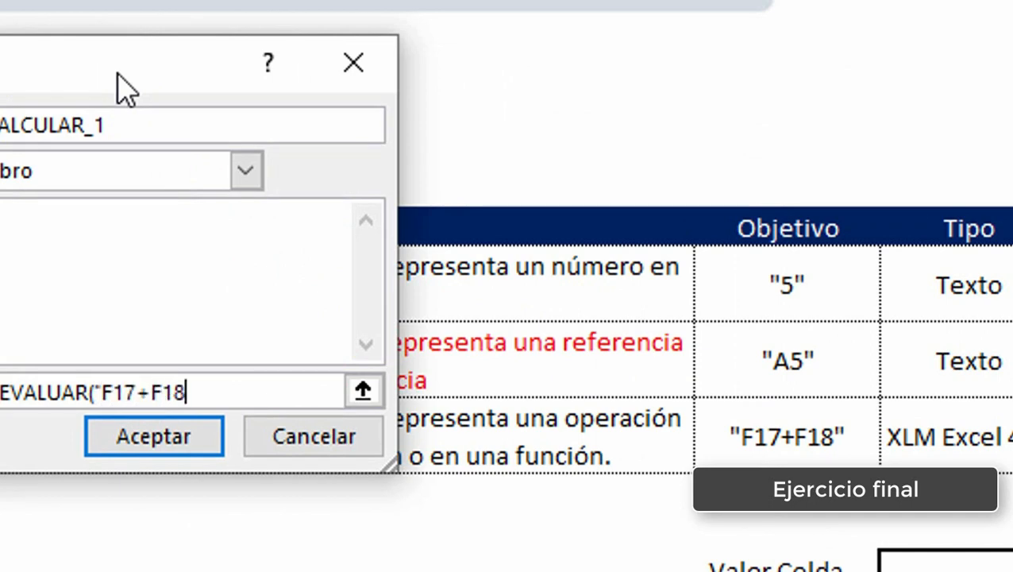
pyautogui.write(')')
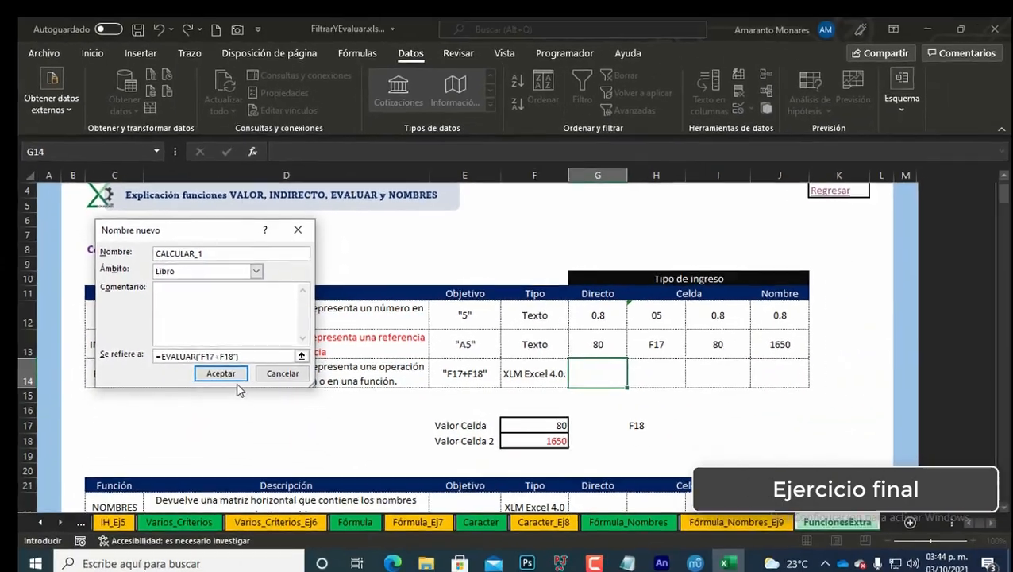
pyautogui.click(230, 375)
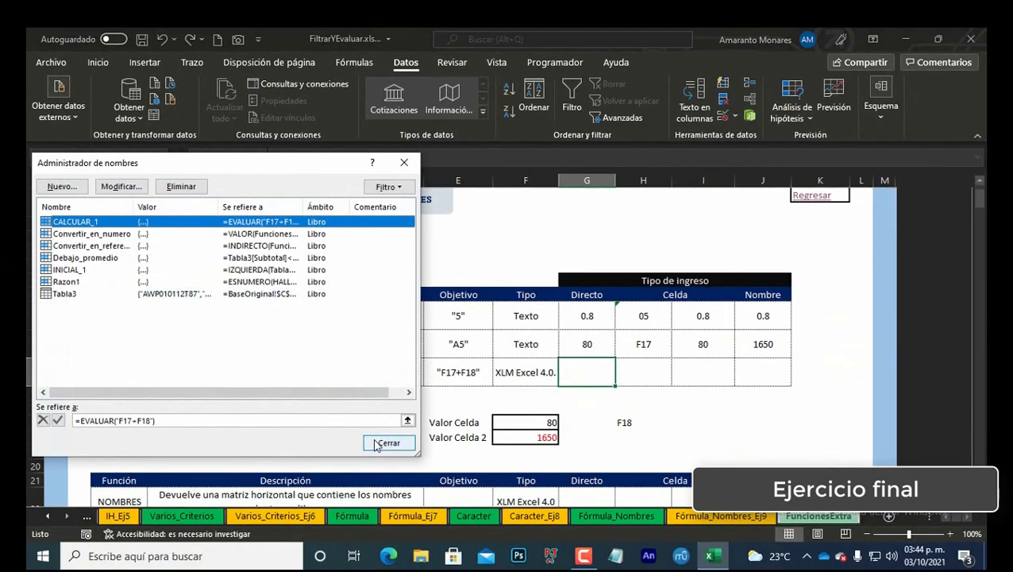
pyautogui.click(391, 378)
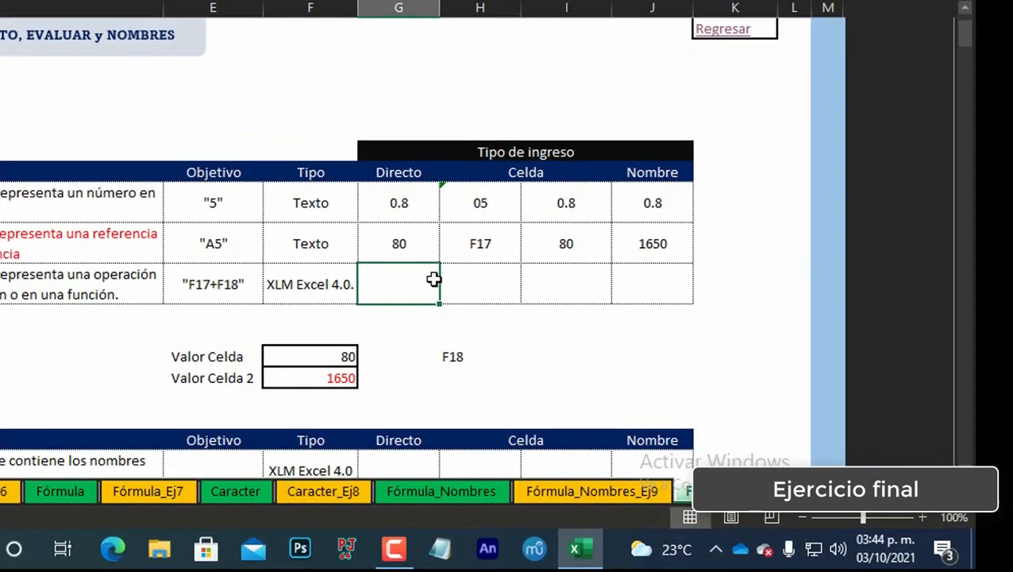
# Step: Enter the formula =CALCULAR_1 in G14, the Directo cell of the EVALUAR row
pyautogui.press('Return')
pyautogui.click(404, 277)
pyautogui.doubleClick(404, 278)
pyautogui.write('=ca')
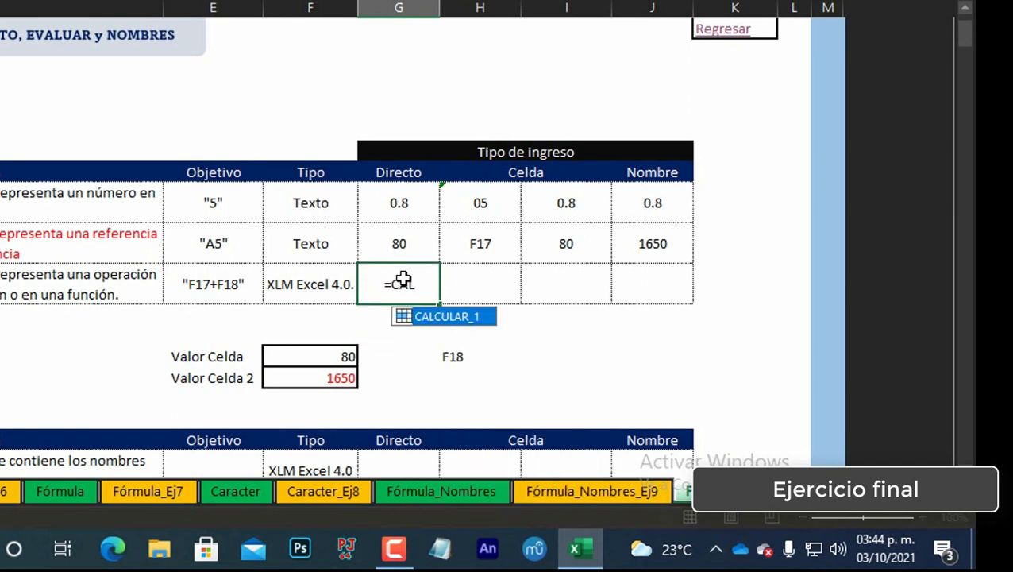
pyautogui.press('Tab')
pyautogui.press('Return')
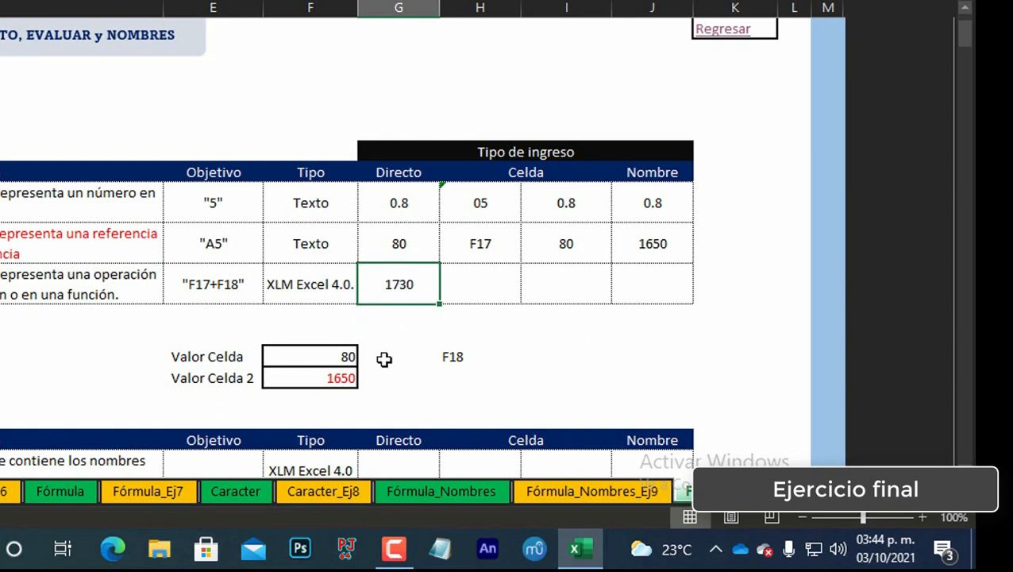
# Step: Sum F17:F18 with AutoSum in F19 below Valor Celda 2
pyautogui.click(324, 395)
pyautogui.hotkey('alt', '=')
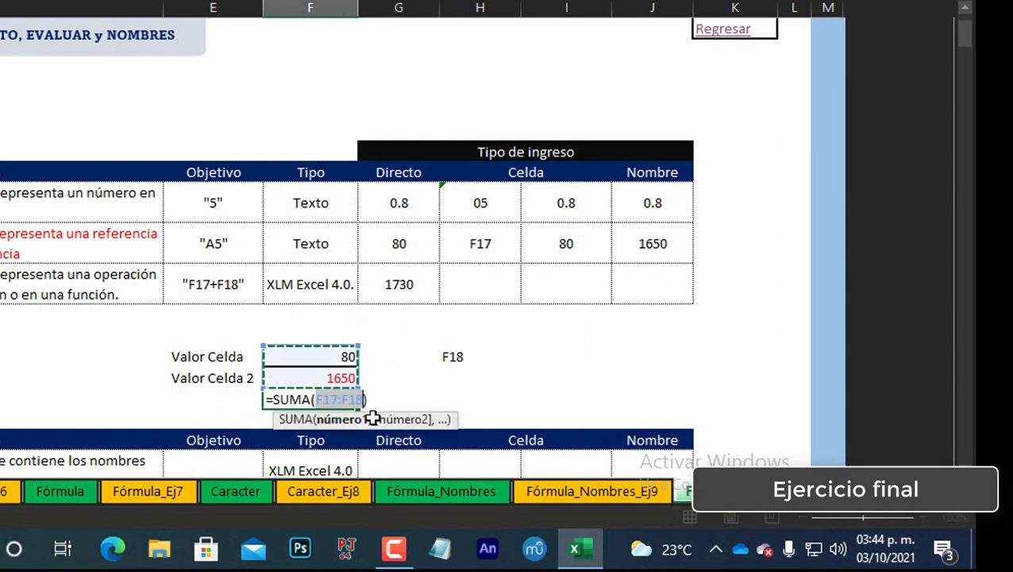
pyautogui.press('Return')
pyautogui.press('Up')
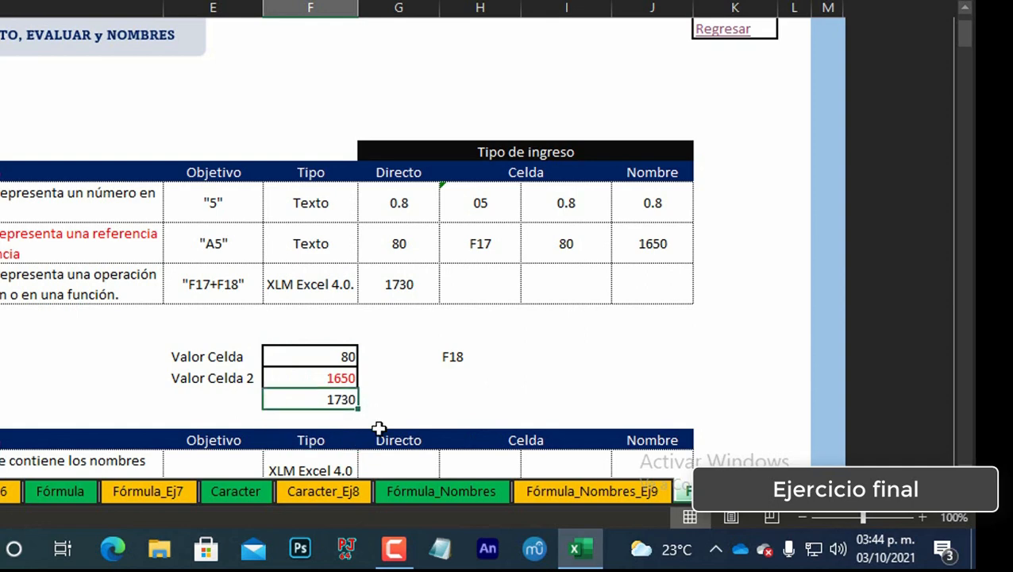
# Step: In G19, compare G14 with F19 using =G14=F19, and autofit column G
pyautogui.click(393, 404)
pyautogui.write('=')
pyautogui.press('Up')
pyautogui.press('Up')
pyautogui.press('Up')
pyautogui.press('Up')
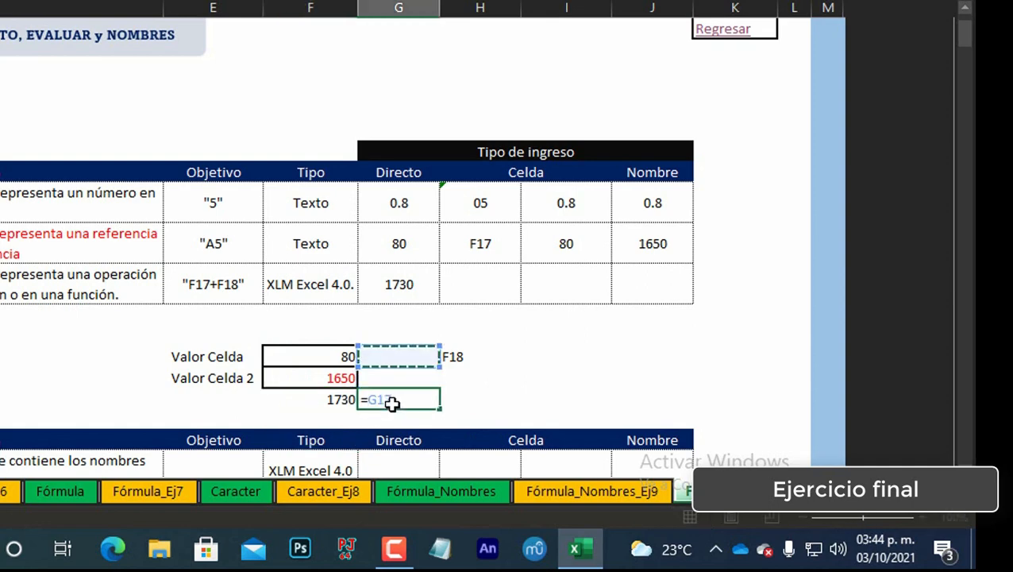
pyautogui.write('=')
pyautogui.press('Left')
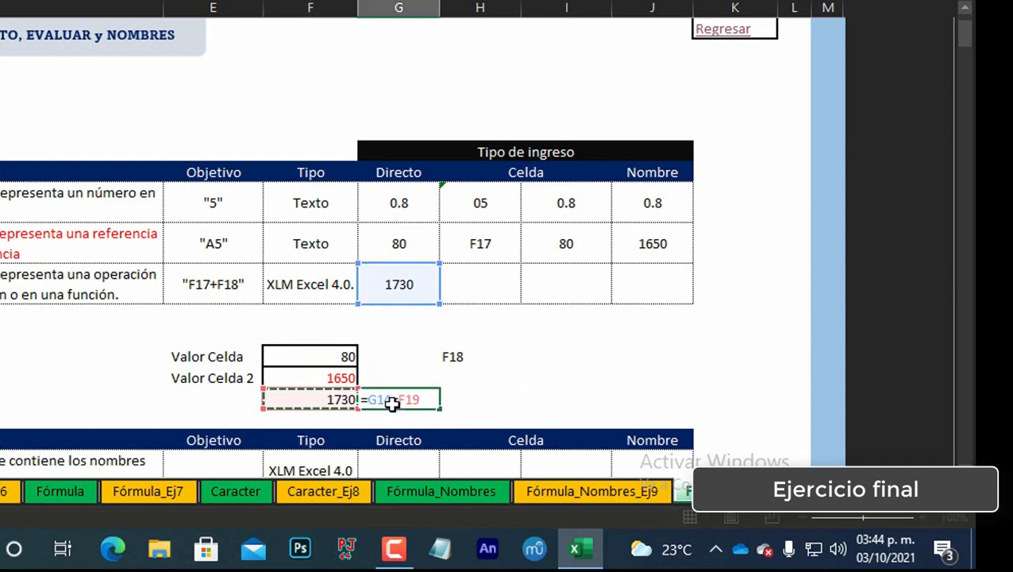
pyautogui.press('Return')
pyautogui.press('Up')
pyautogui.doubleClick(439, 8)
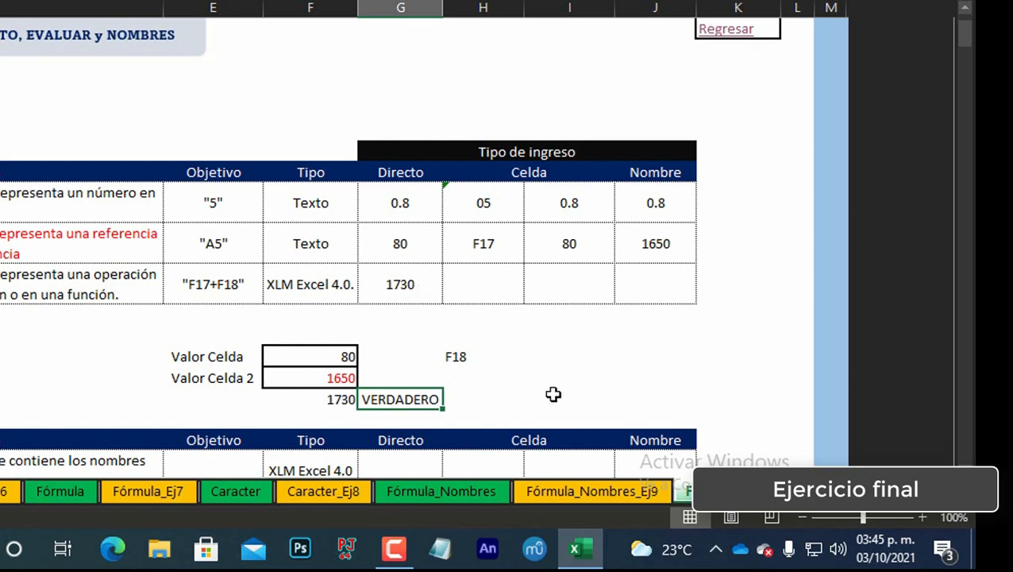
# Step: Inspect the formulas in G14 and E14 without changing them
pyautogui.click(424, 288)
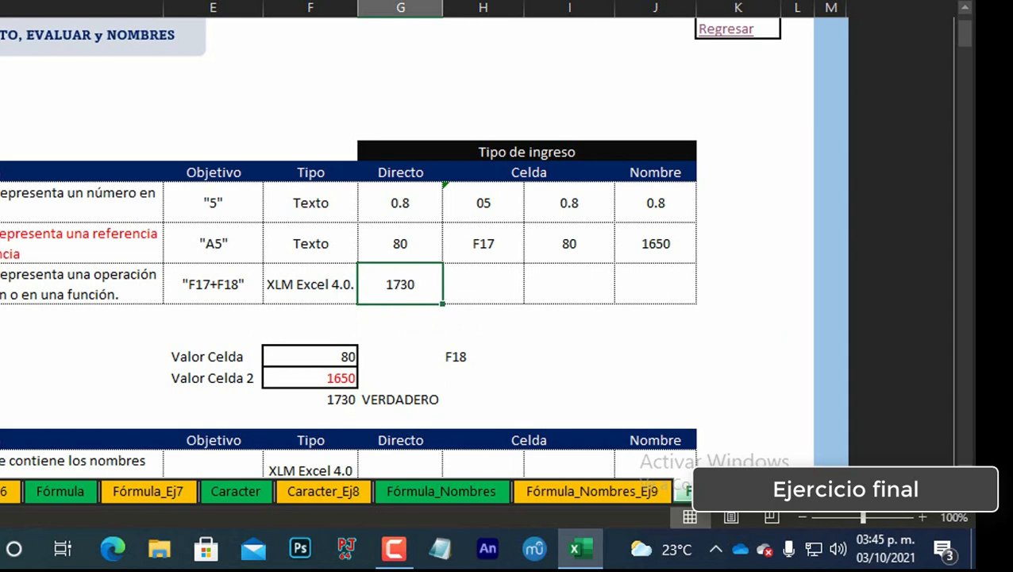
pyautogui.press('F2')
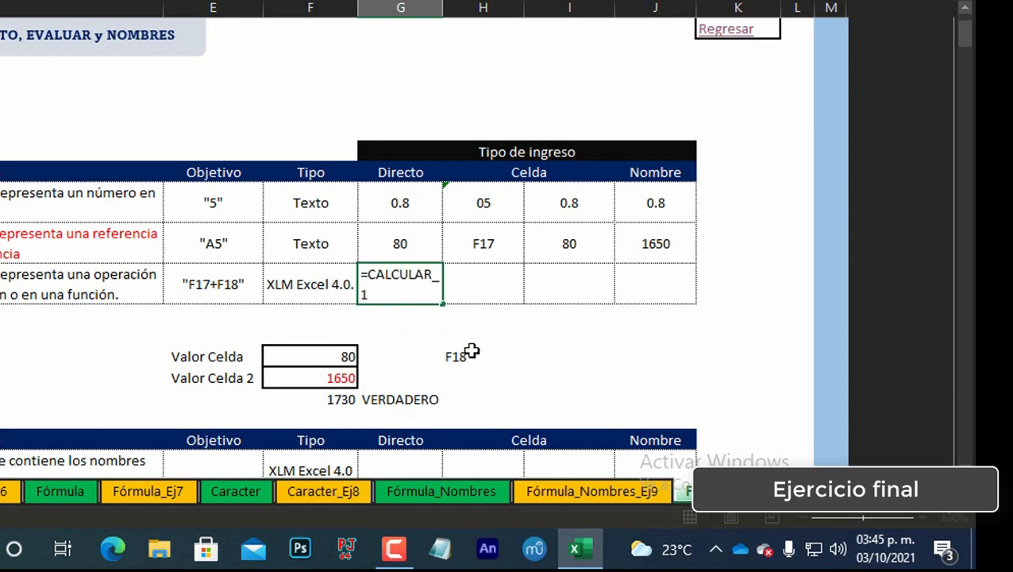
pyautogui.press('Tab')
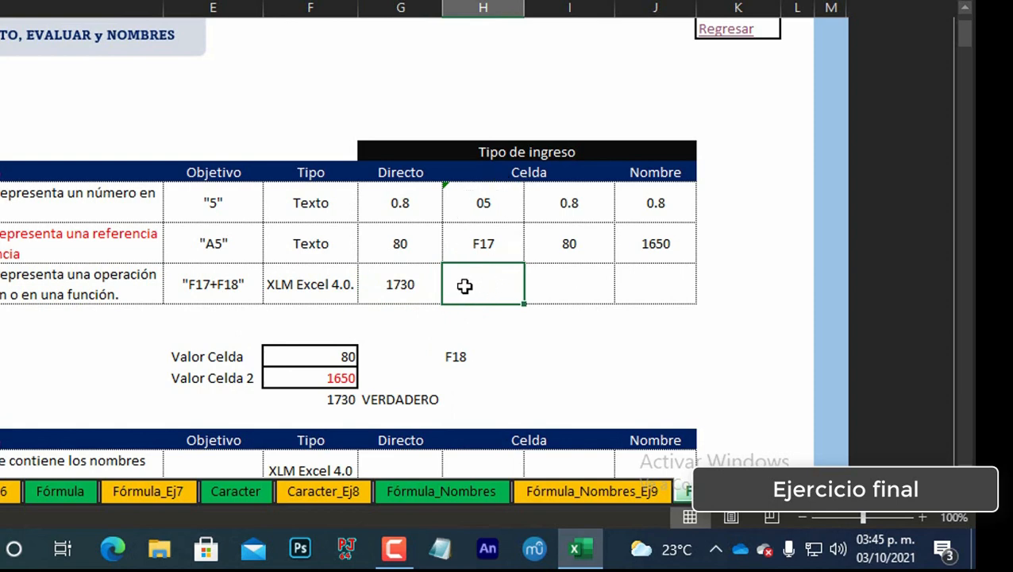
pyautogui.click(240, 283)
pyautogui.click(453, 297)
pyautogui.click(220, 283)
pyautogui.press('F2')
pyautogui.press('Left')
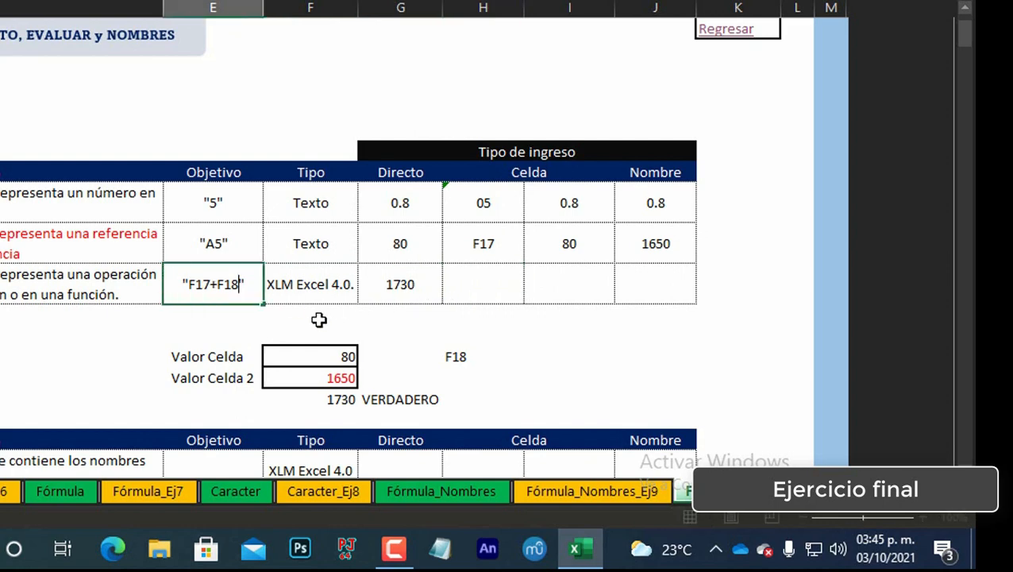
pyautogui.hotkey('shift', 'Home')
pyautogui.hotkey('shift', 'Right')
pyautogui.press('Escape')
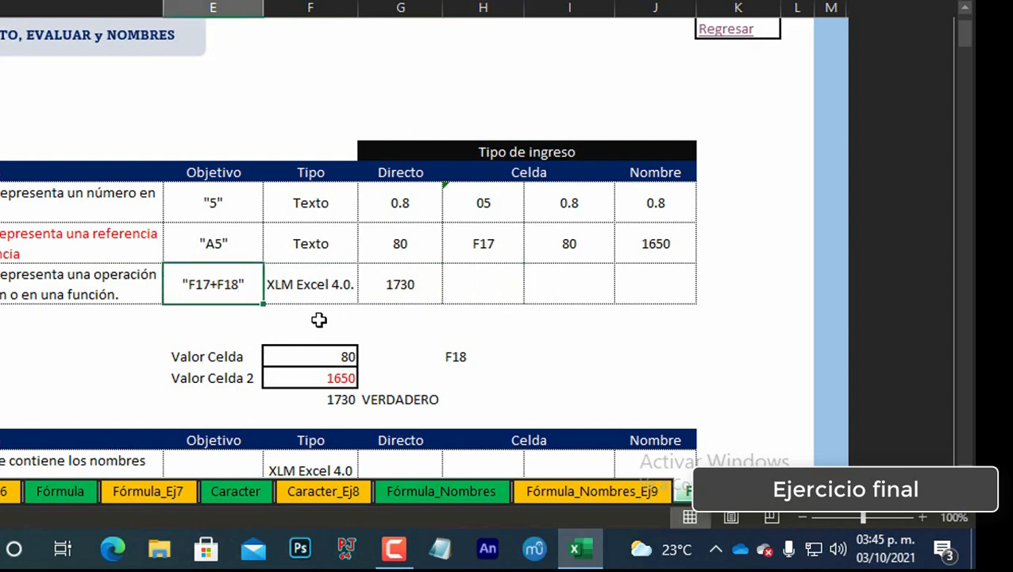
# Step: Try entering a reference to E14 in H14, then delete it
pyautogui.press('Right')
pyautogui.press('Right')
pyautogui.press('Right')
pyautogui.write('=')
pyautogui.press('Left')
pyautogui.press('Left')
pyautogui.press('Left')
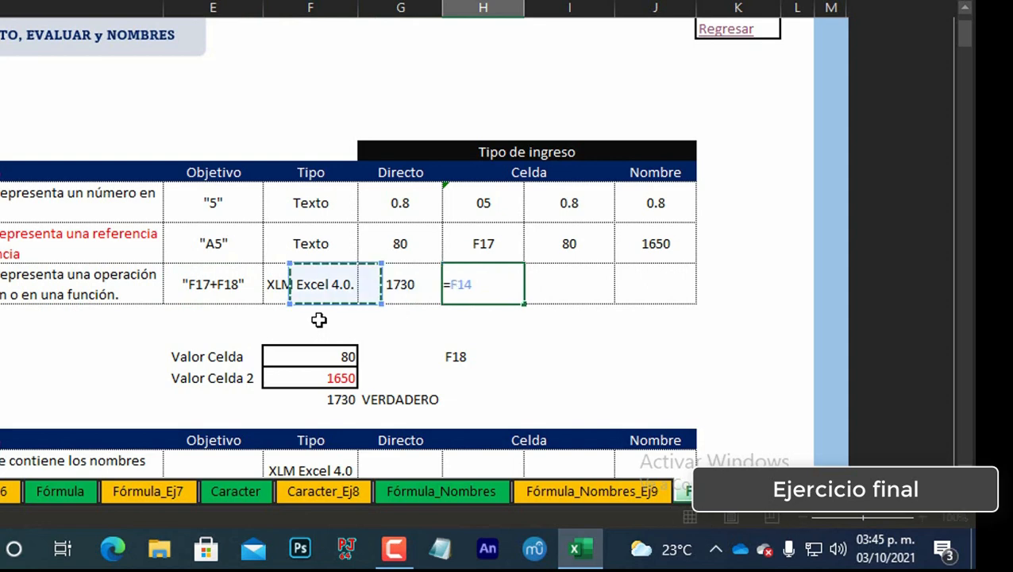
pyautogui.press('Return')
pyautogui.press('Up')
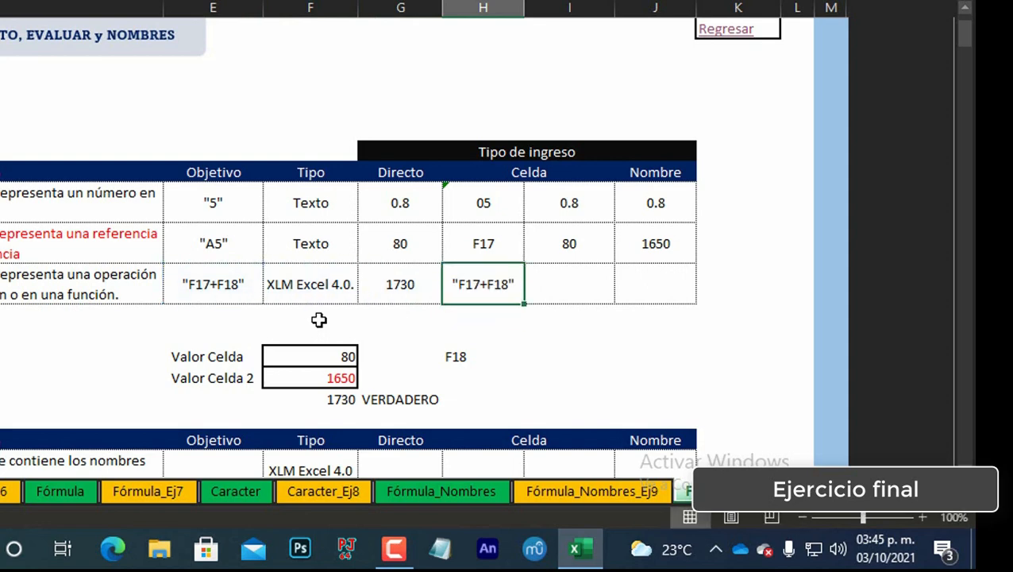
pyautogui.press('Delete')
pyautogui.press('Left')
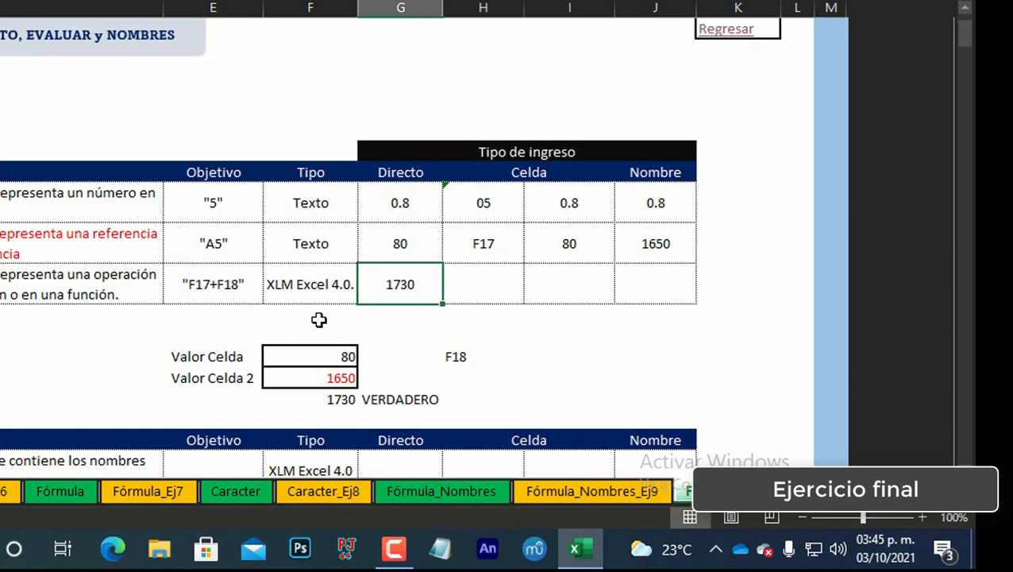
# Step: Copy the text F17+F18 from the formula in E14 and paste it into H14
pyautogui.press('Left')
pyautogui.press('Left')
pyautogui.press('F2')
pyautogui.press('Left')
pyautogui.hotkey('shift', 'Left')
pyautogui.hotkey('shift', 'Left')
pyautogui.hotkey('shift', 'Left')
pyautogui.hotkey('shift', 'Left')
pyautogui.hotkey('shift', 'Left')
pyautogui.hotkey('shift', 'Left')
pyautogui.hotkey('shift', 'Left')
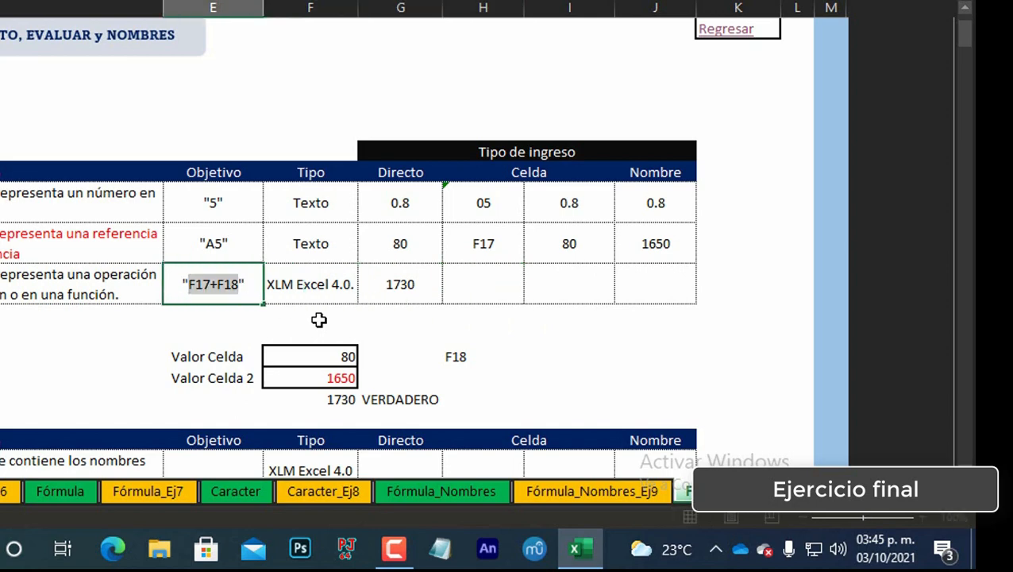
pyautogui.hotkey('ctrl', 'c')
pyautogui.press('Escape')
pyautogui.press('Right')
pyautogui.press('Right')
pyautogui.press('Right')
pyautogui.hotkey('ctrl', 'v')
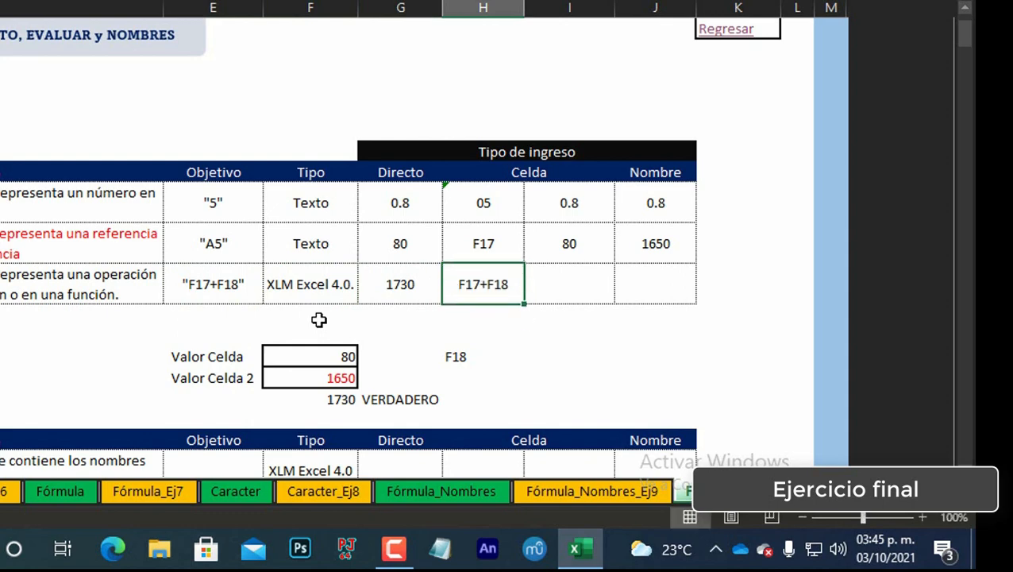
# Step: Edit the CALCULAR_1 name so it refers to =EVALUAR(FuncionesExtra!$H$14), and save the change
pyautogui.press('Right')
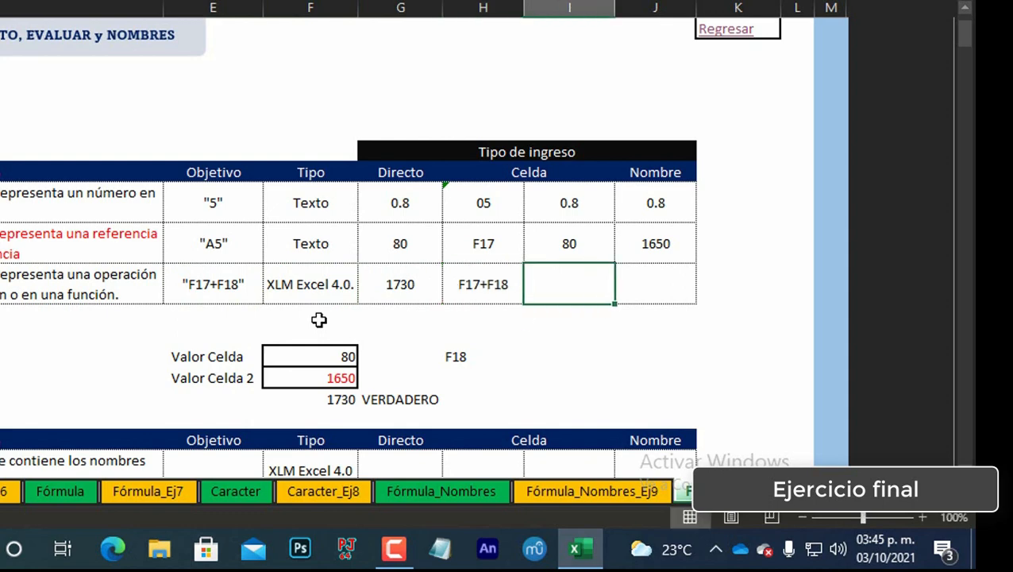
pyautogui.press('Left')
pyautogui.press('Right')
pyautogui.hotkey('ctrl', 'F3')
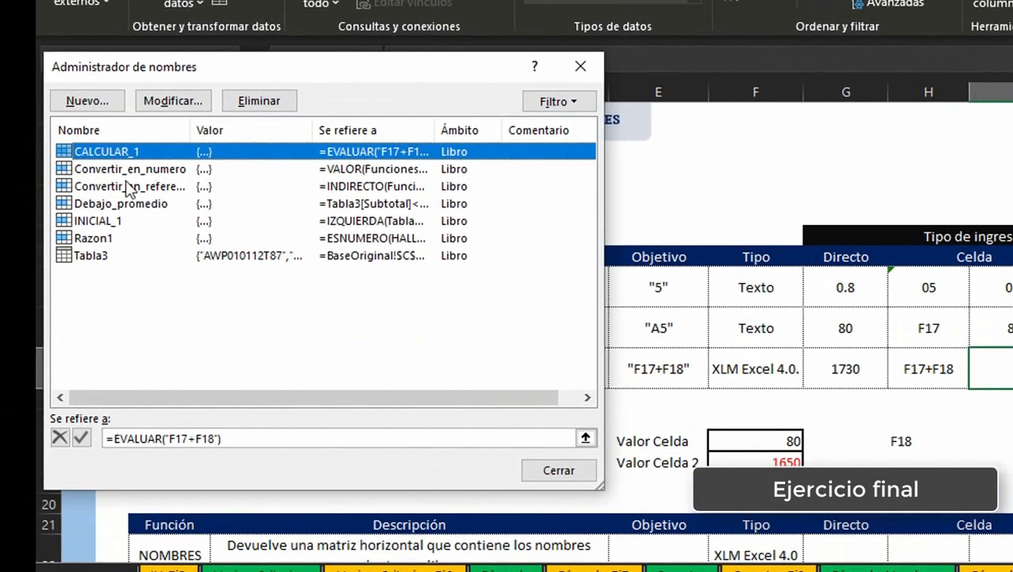
pyautogui.click(219, 439)
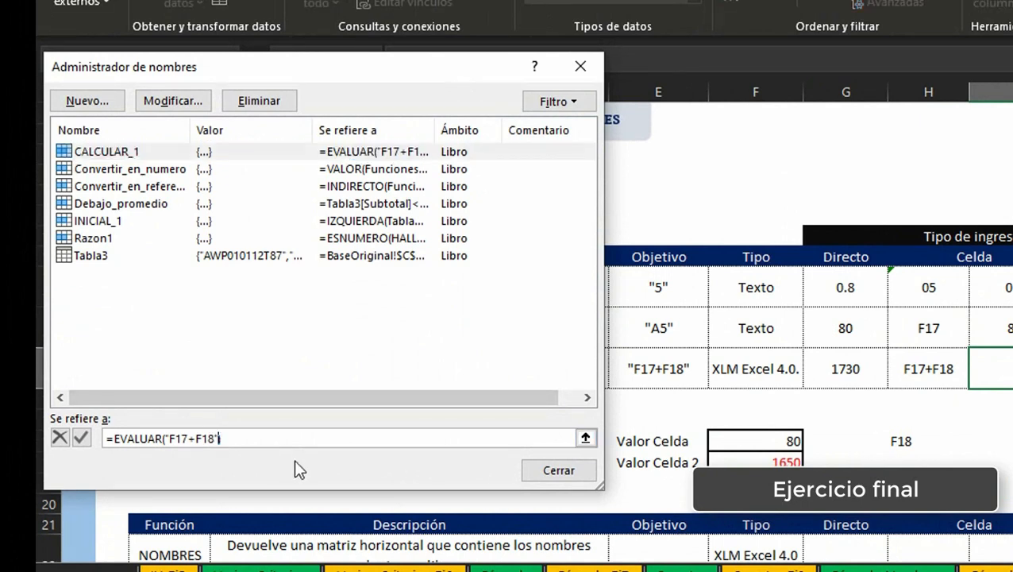
pyautogui.press('BackSpace')
pyautogui.press('BackSpace')
pyautogui.press('BackSpace')
pyautogui.press('BackSpace')
pyautogui.press('BackSpace')
pyautogui.press('BackSpace')
pyautogui.press('BackSpace')
pyautogui.press('BackSpace')
pyautogui.press('BackSpace')
pyautogui.press('BackSpace')
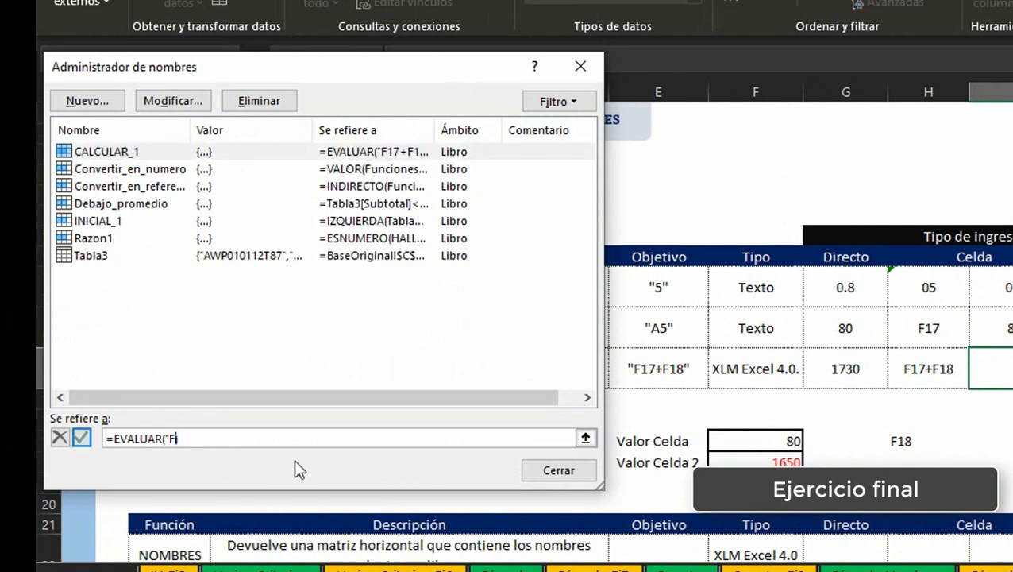
pyautogui.write(')')
pyautogui.click(927, 370)
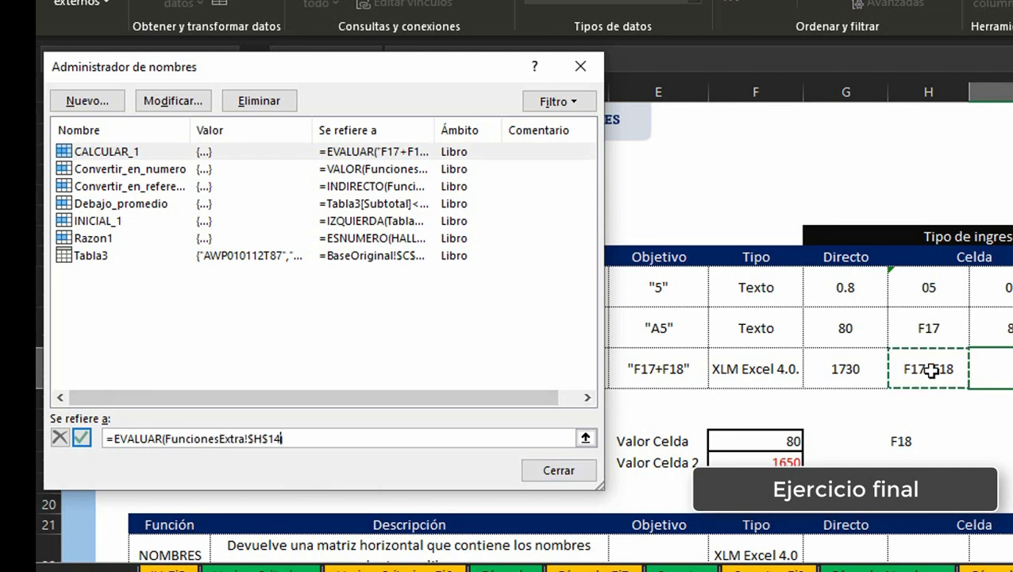
pyautogui.click(560, 469)
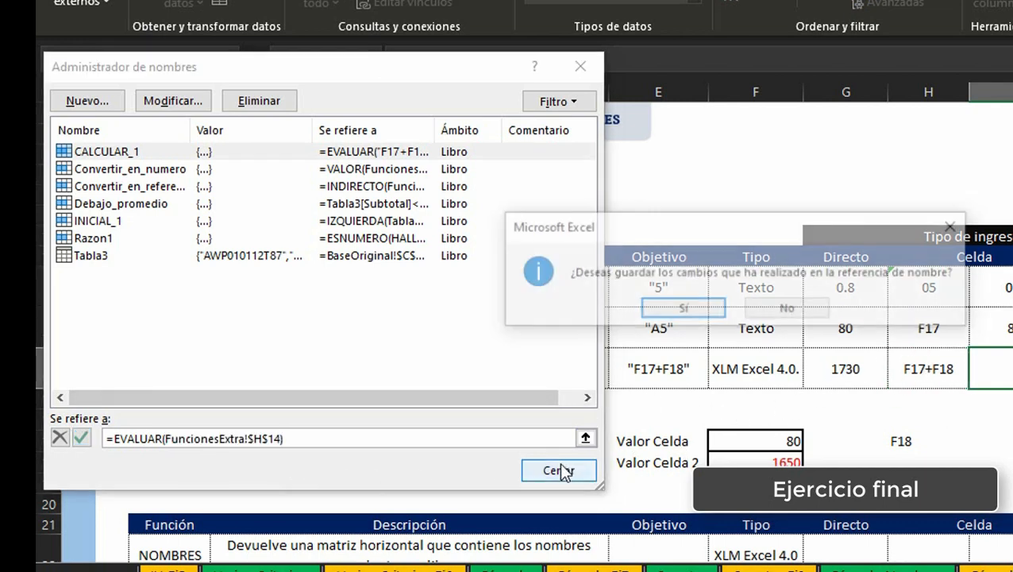
pyautogui.click(683, 309)
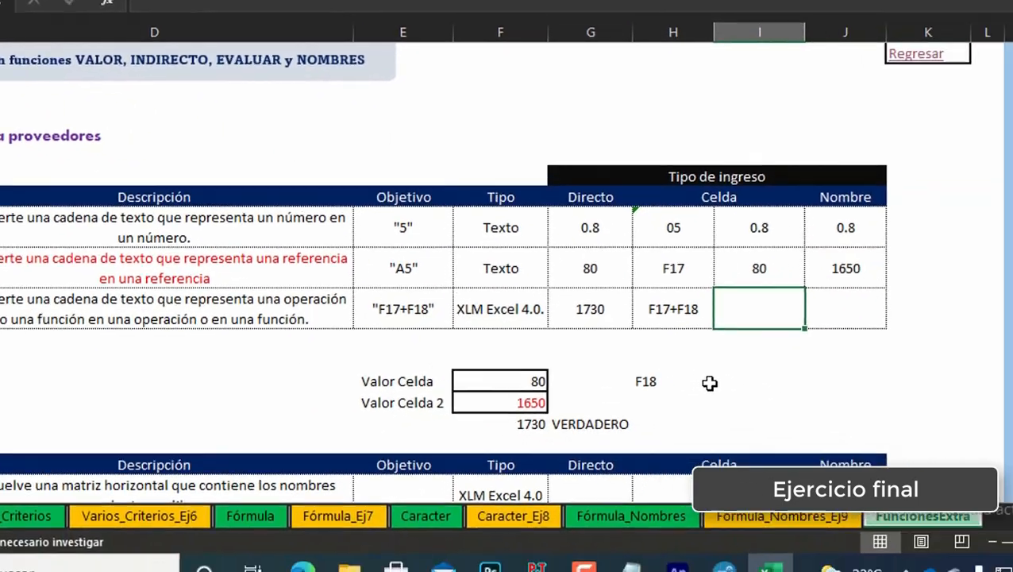
# Step: In I14, enter a formula using the CALCULAR_1 name: =CALCULAR_1
pyautogui.write(')')
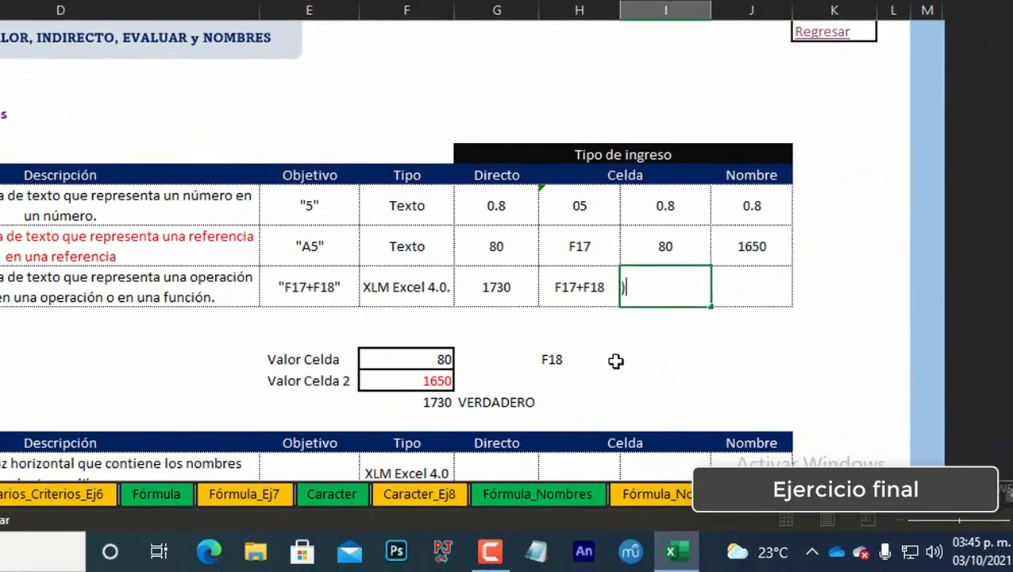
pyautogui.press('BackSpace')
pyautogui.write('=CA')
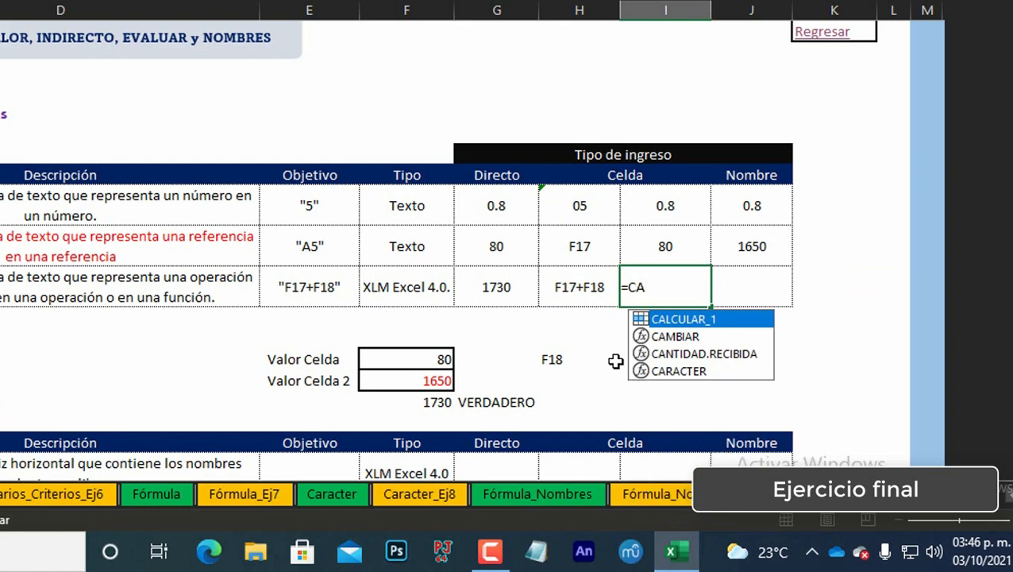
pyautogui.press('Tab')
pyautogui.press('Return')
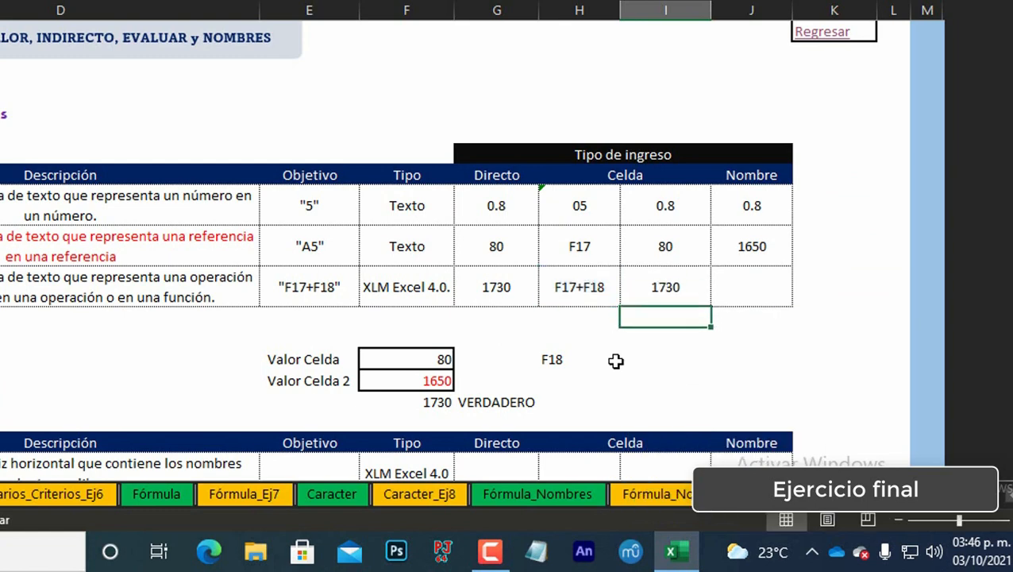
pyautogui.press('Up')
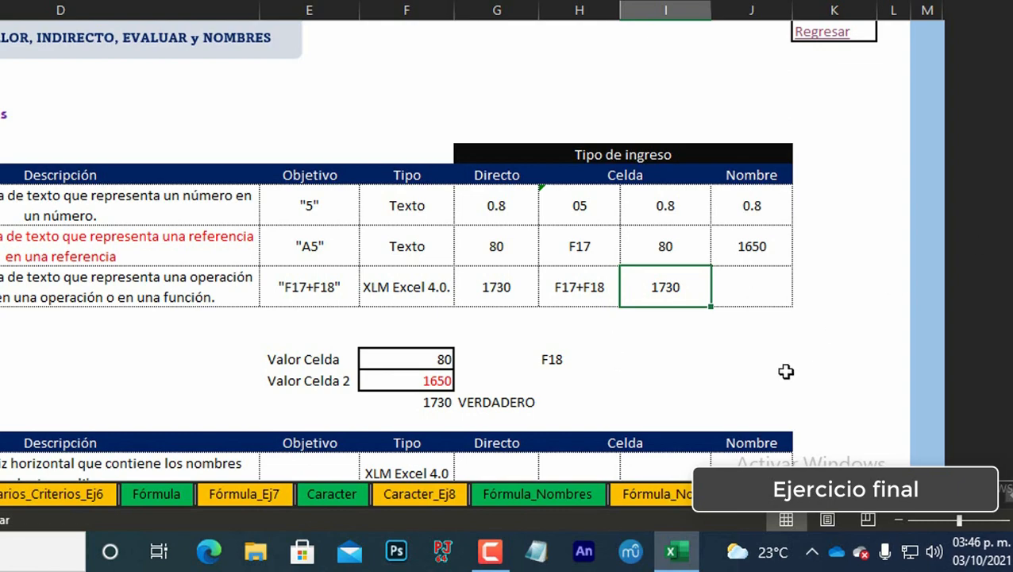
# Step: Enter N/A in J14 under Nombre for the EVALUAR row
pyautogui.click(753, 288)
pyautogui.write('N/')
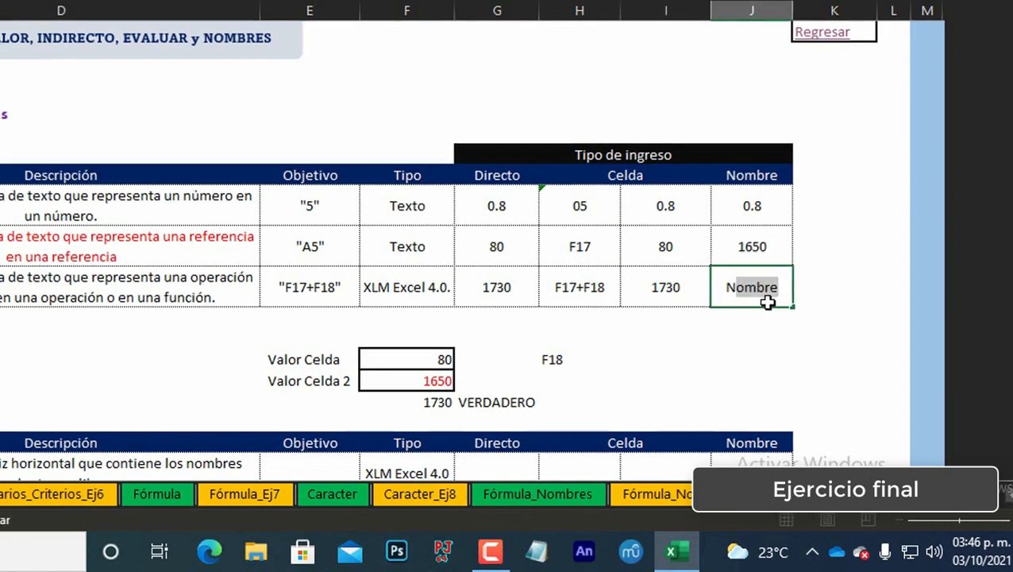
pyautogui.write('a')
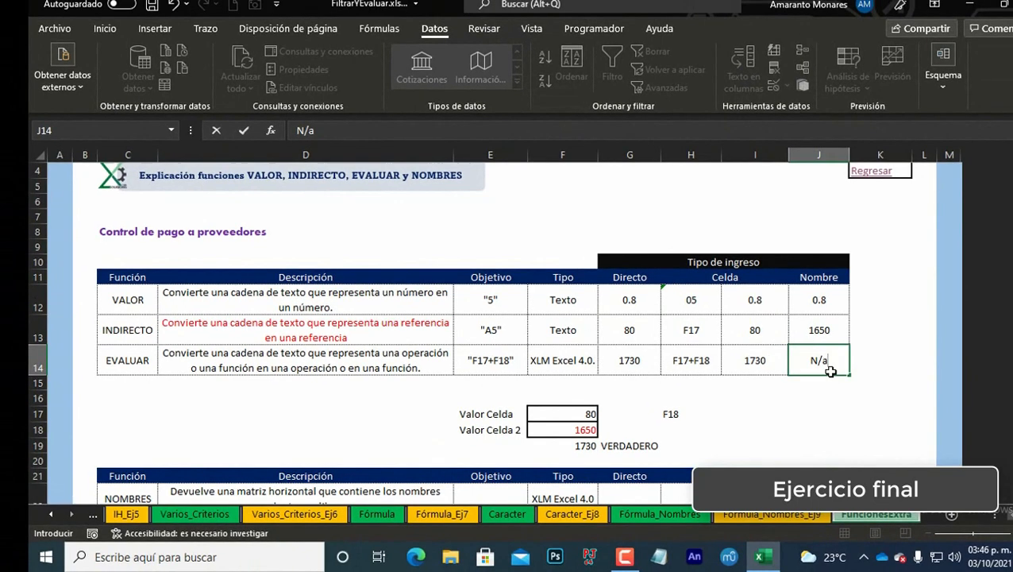
pyautogui.click(831, 371)
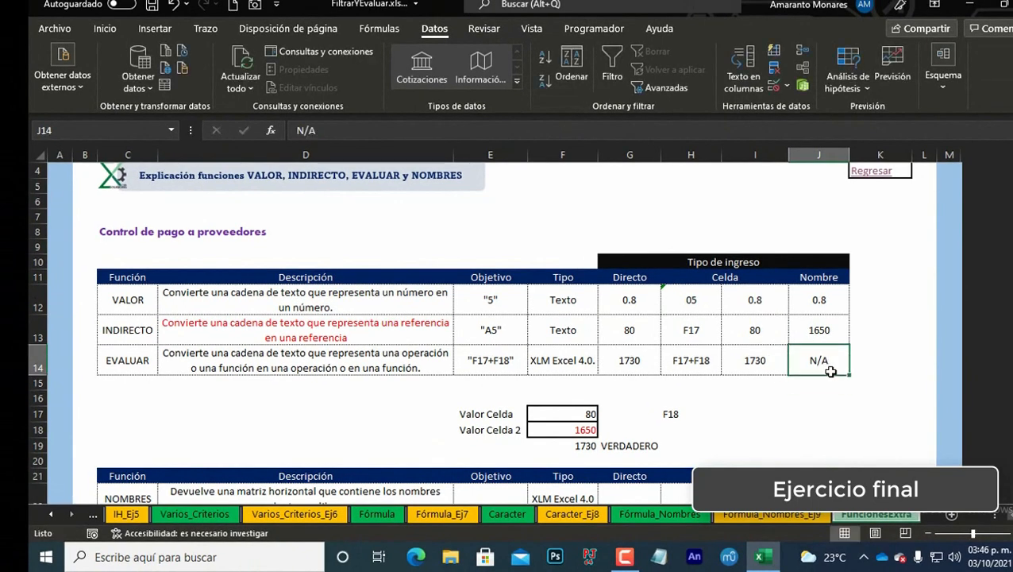
# Step: Review the EVALUAR row results and the NOMBRES table below without editing
pyautogui.press('Left')
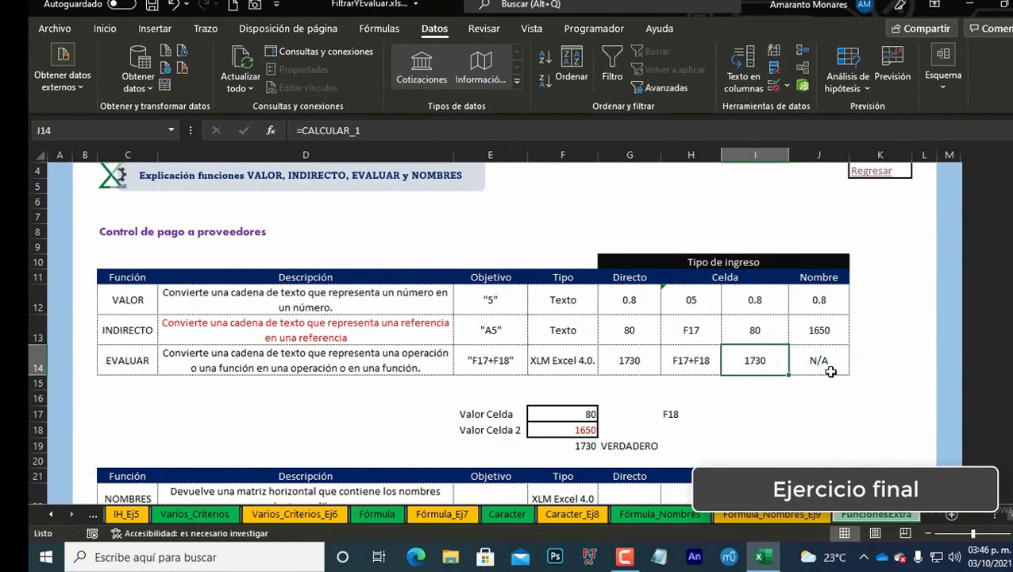
pyautogui.press('Right')
pyautogui.press('Left')
pyautogui.press('Right')
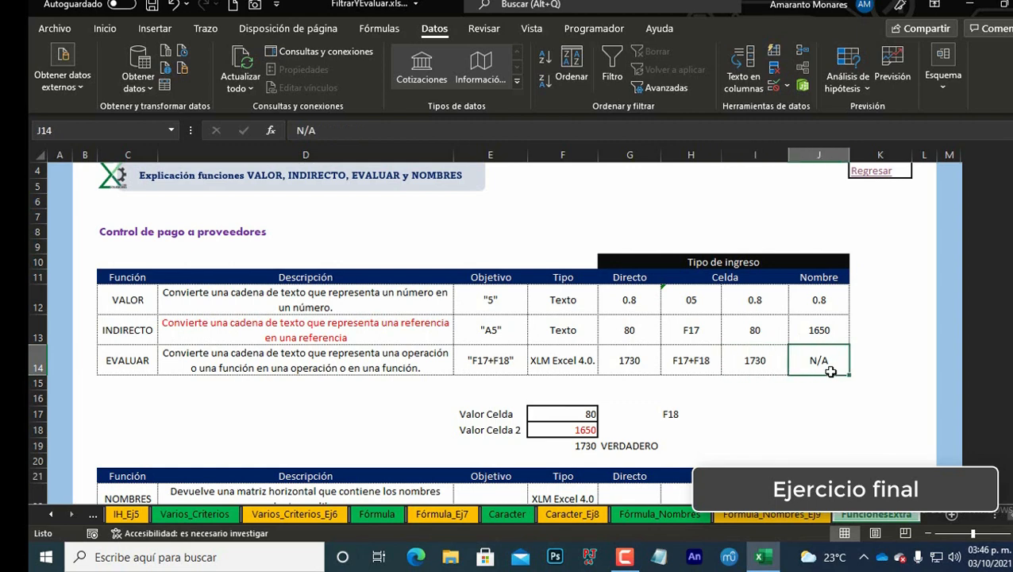
pyautogui.scroll(-2, 699, 367)
pyautogui.scroll(2, 684, 361)
pyautogui.moveTo(803, 412); pyautogui.dragTo(827, 149)
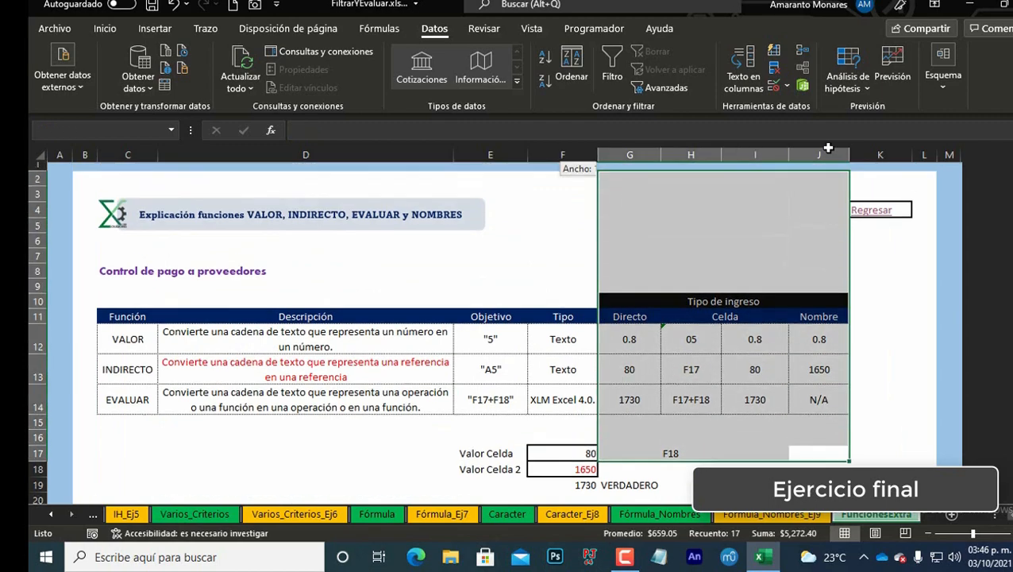
pyautogui.click(755, 423)
pyautogui.scroll(-4, 656, 420)
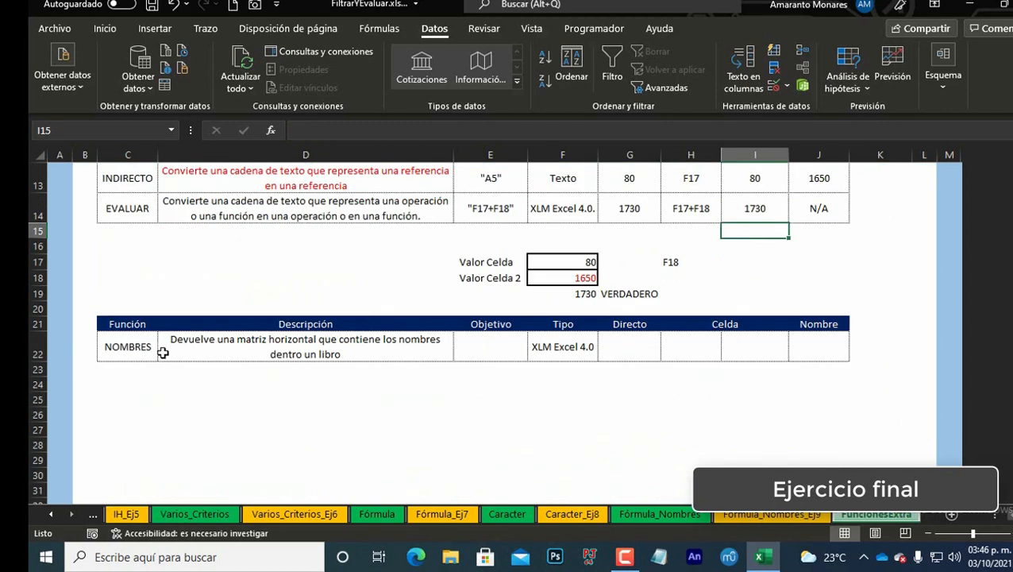
pyautogui.click(158, 351)
pyautogui.scroll(1, 453, 361)
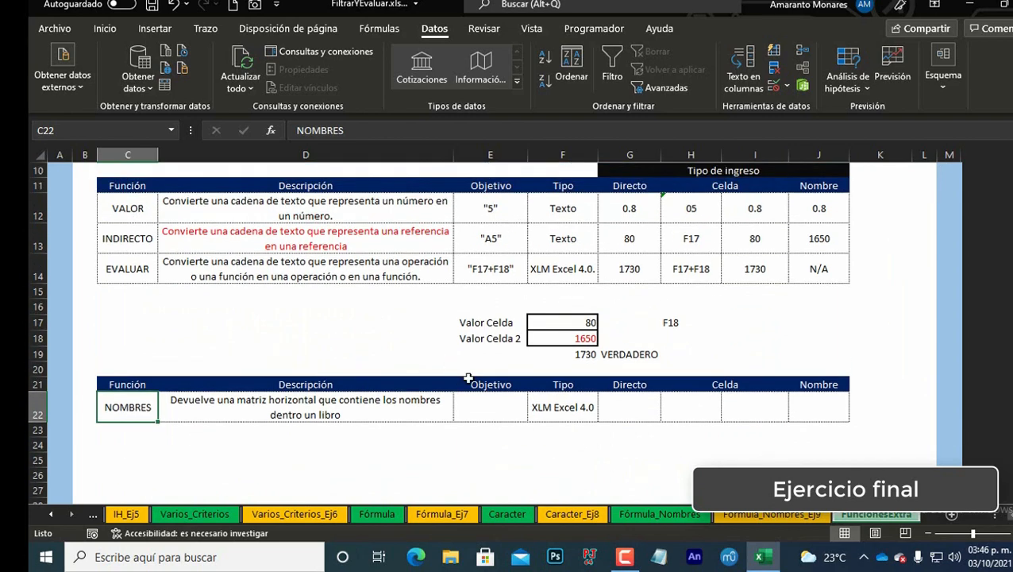
# Step: Make the XLM Excel 4.0 text in F22 bold
pyautogui.click(552, 410)
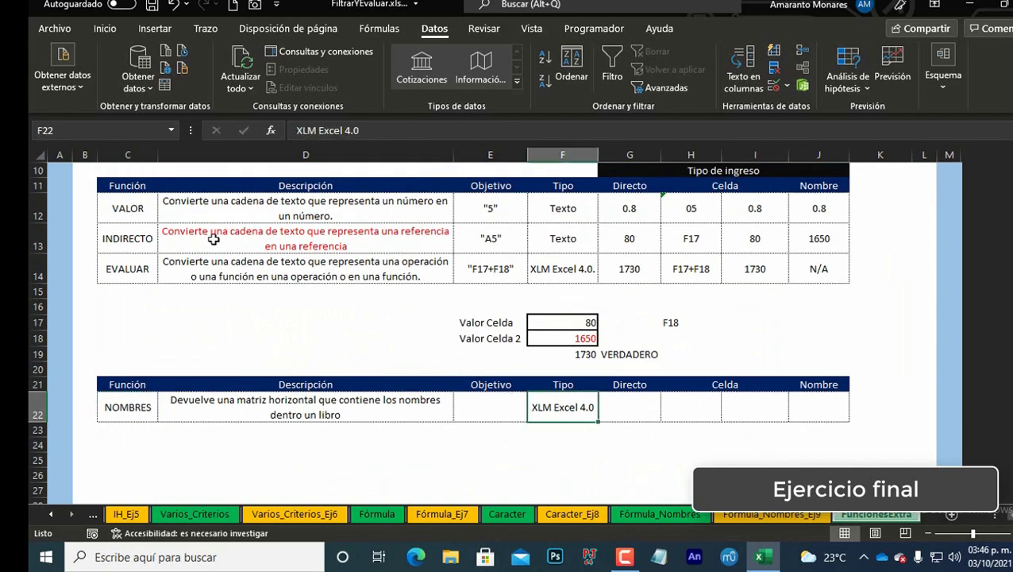
pyautogui.click(91, 28)
pyautogui.click(116, 81)
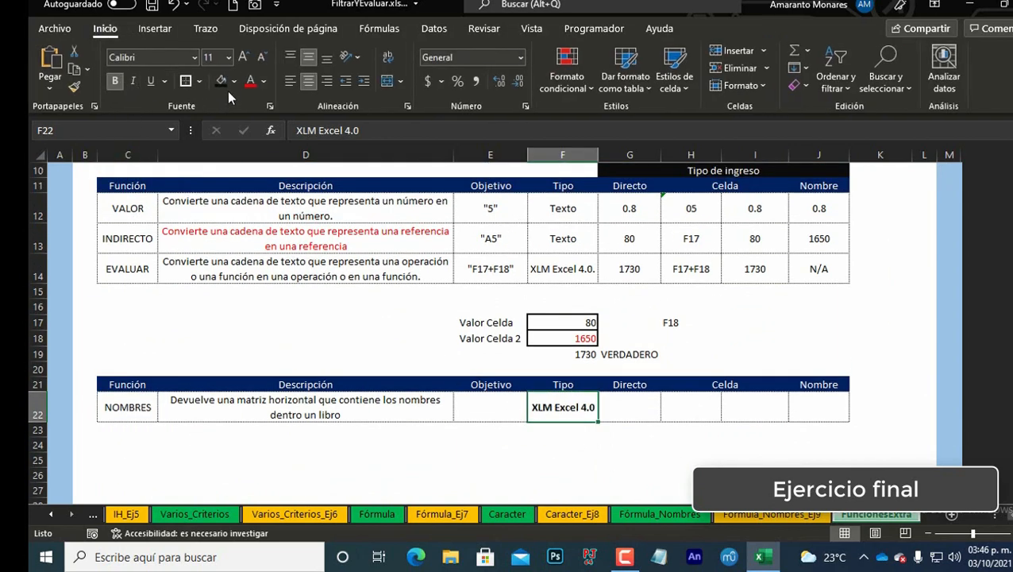
pyautogui.click(264, 81)
pyautogui.click(267, 103)
pyautogui.click(128, 405)
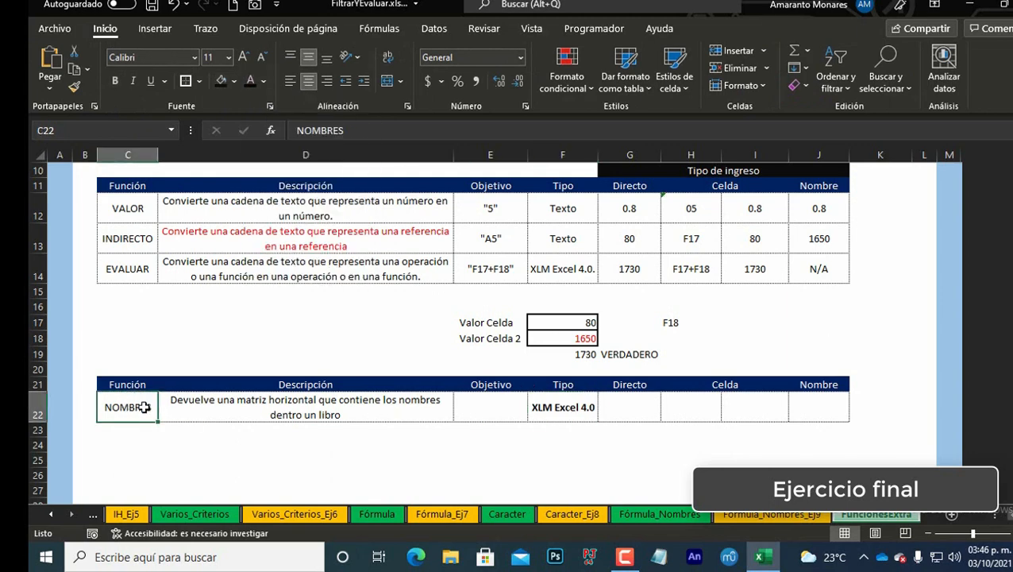
pyautogui.click(592, 407)
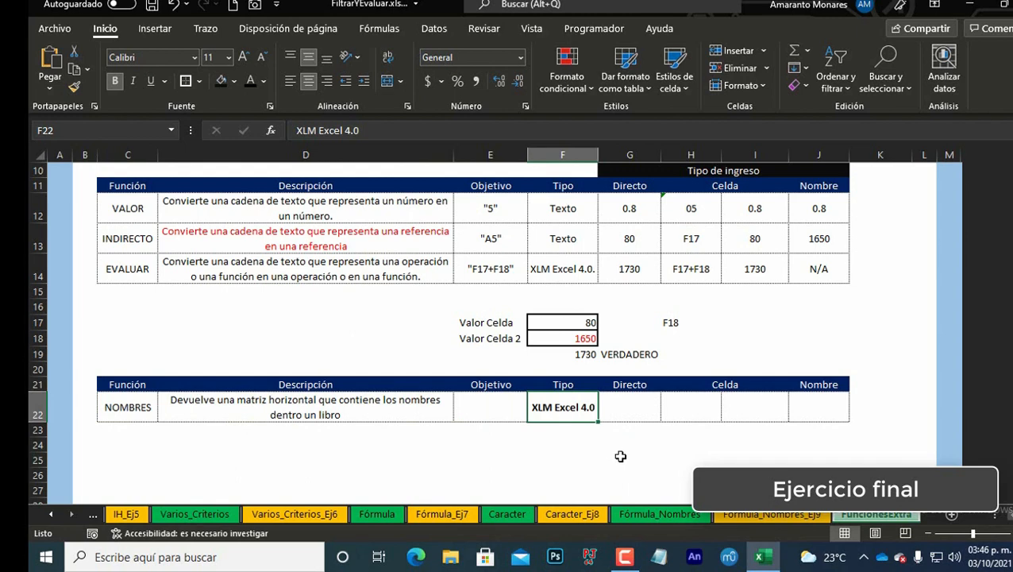
pyautogui.click(332, 458)
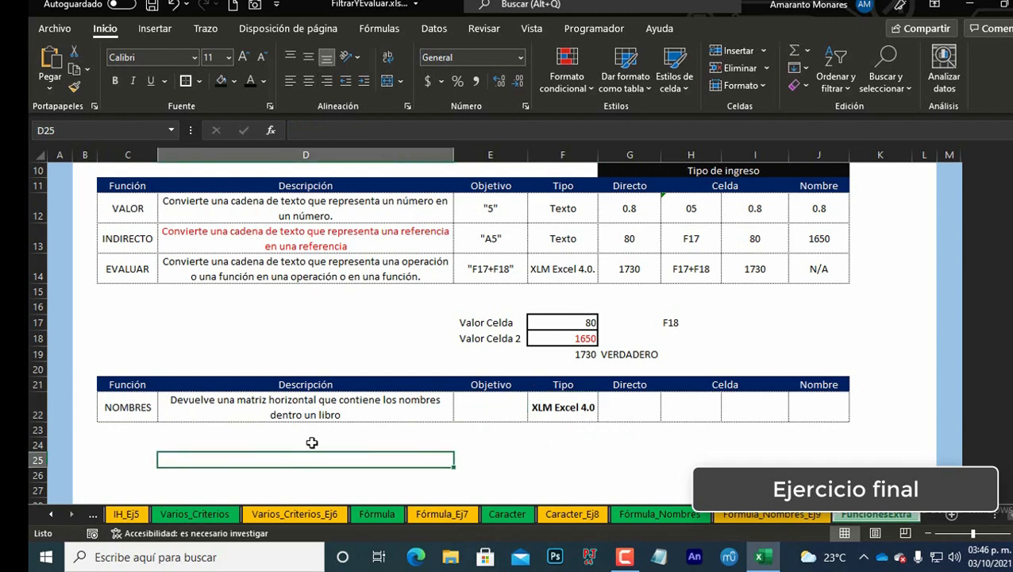
pyautogui.write('=NOM')
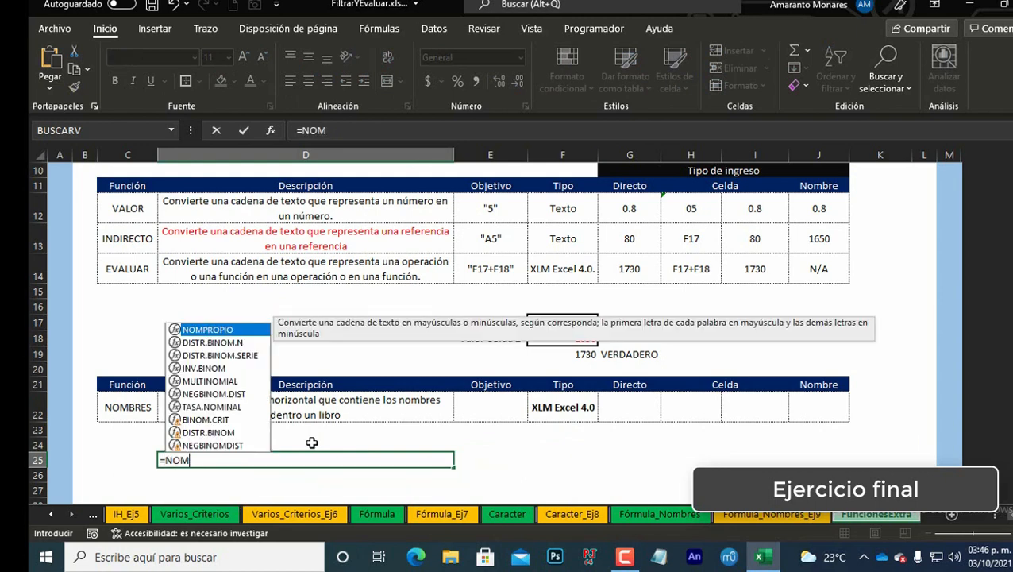
pyautogui.write('BRES')
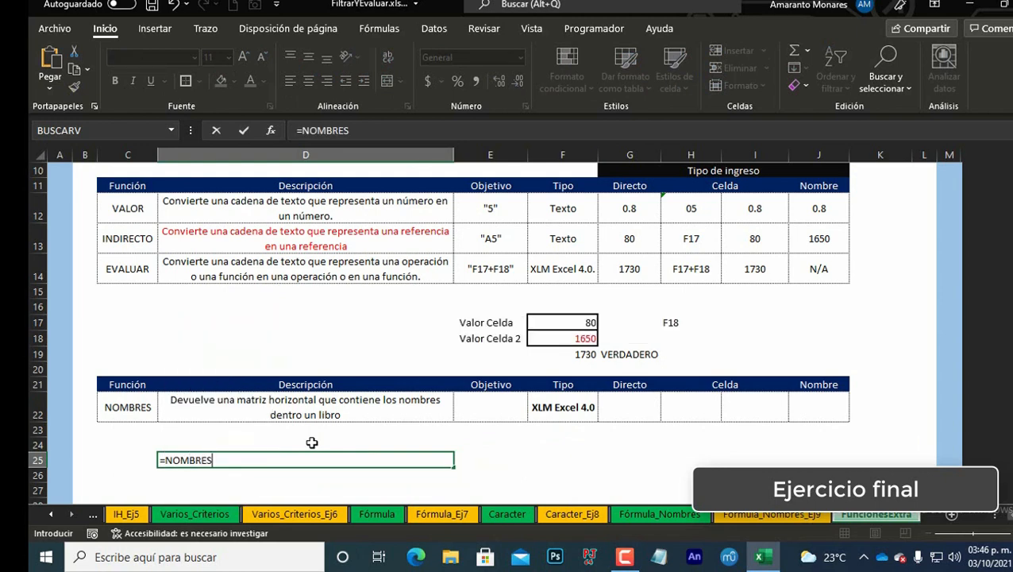
pyautogui.press('Escape')
pyautogui.press('Right')
pyautogui.press('Right')
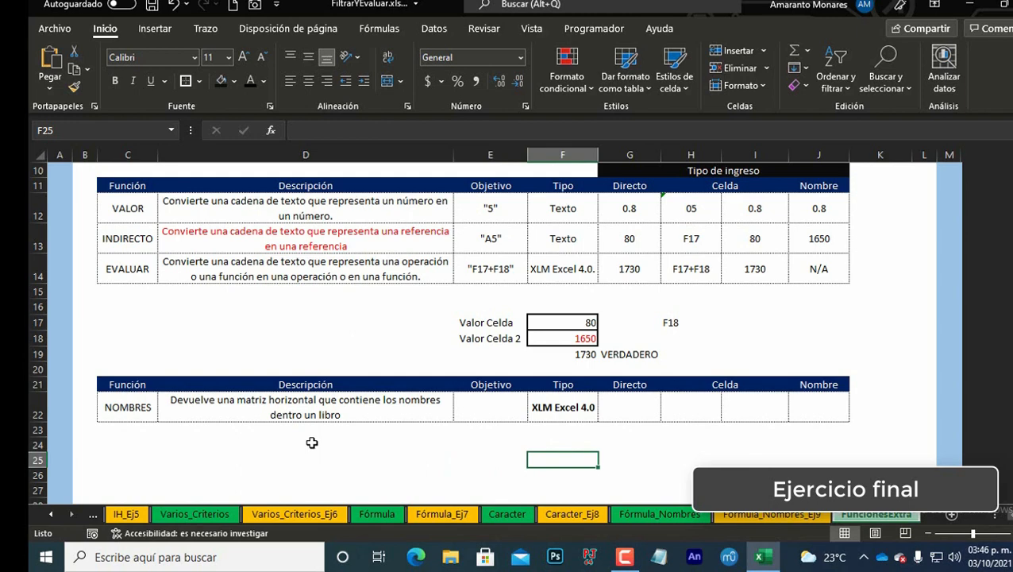
# Step: Open the Name Manager and review the formula of each defined name
pyautogui.click(312, 409)
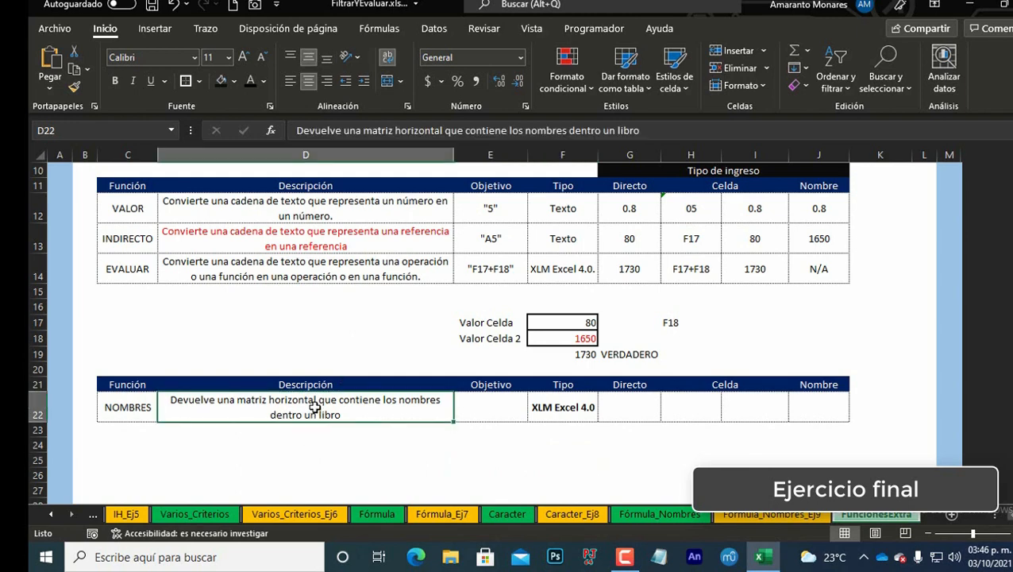
pyautogui.click(135, 408)
pyautogui.click(225, 406)
pyautogui.hotkey('ctrl', 'F3')
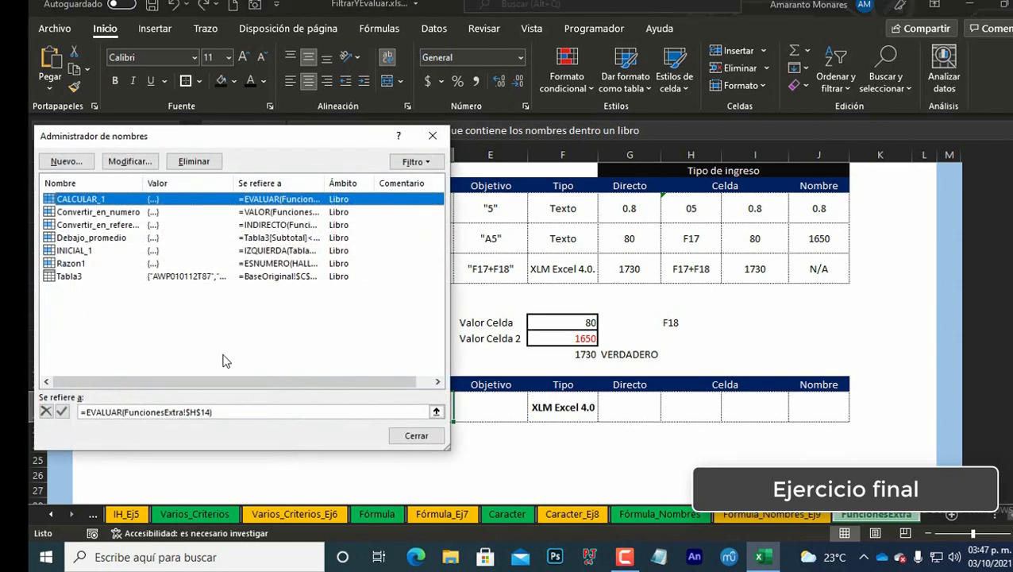
pyautogui.moveTo(234, 141); pyautogui.dragTo(642, 134)
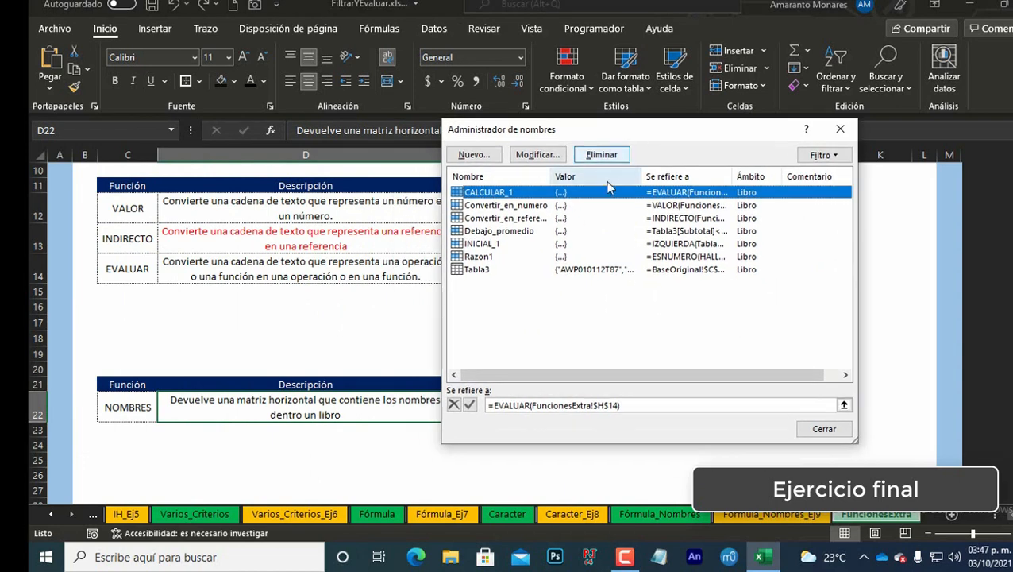
pyautogui.click(507, 206)
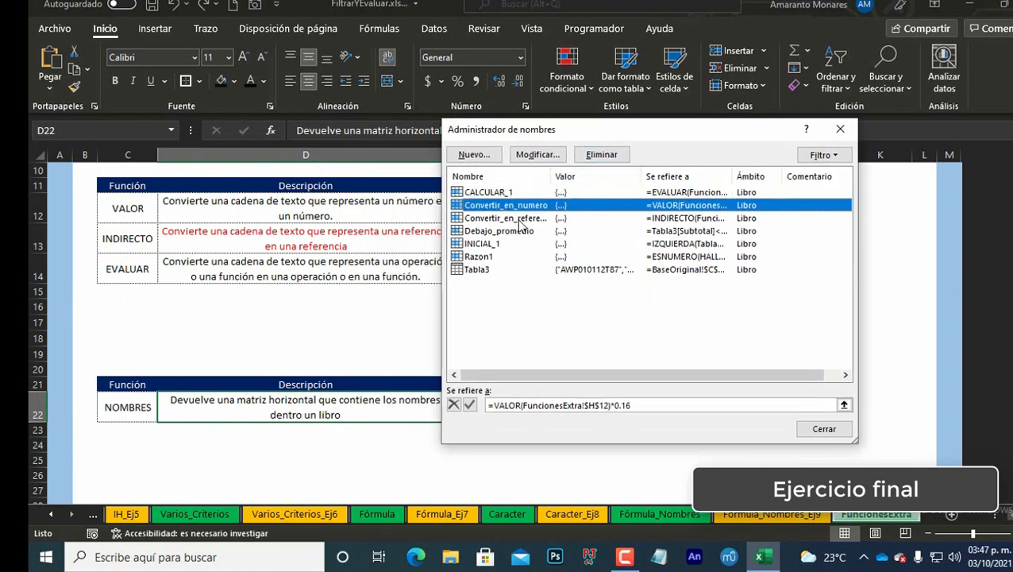
pyautogui.click(516, 218)
pyautogui.click(521, 233)
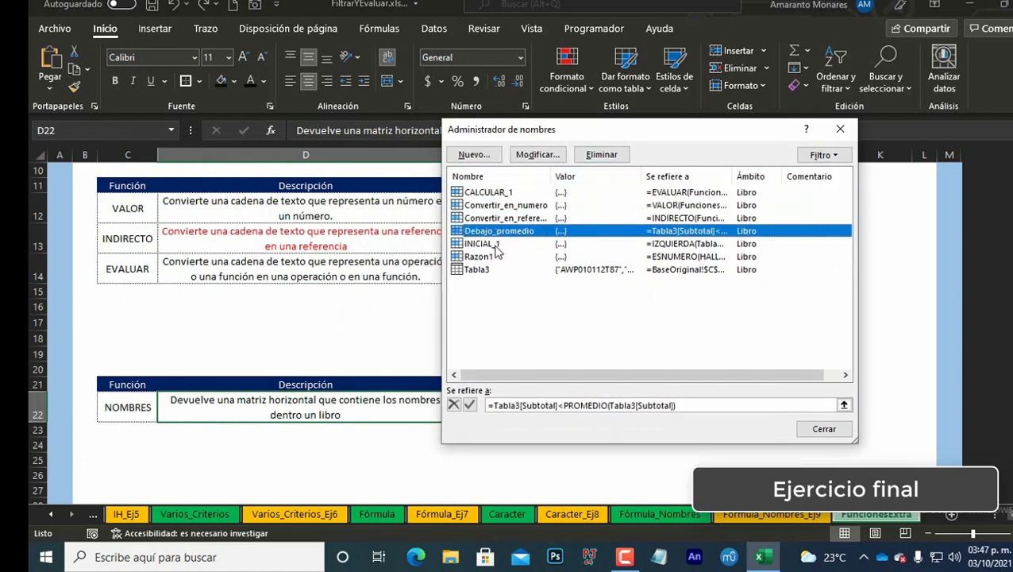
pyautogui.click(494, 244)
pyautogui.click(489, 257)
pyautogui.click(490, 270)
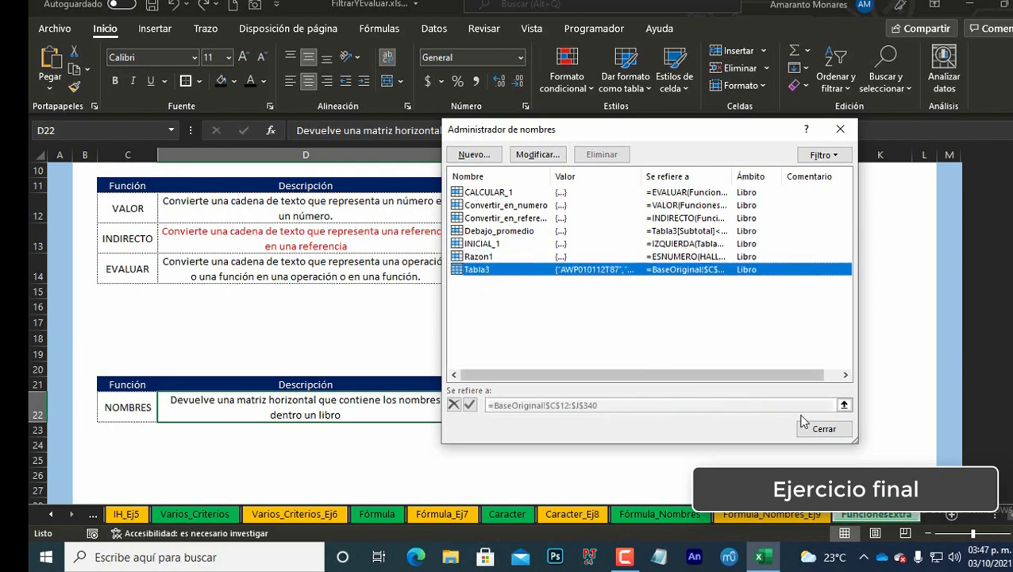
# Step: Define a new workbook name MIS_NOMBRES that refers to =NOMBRES()
pyautogui.click(826, 430)
pyautogui.click(230, 445)
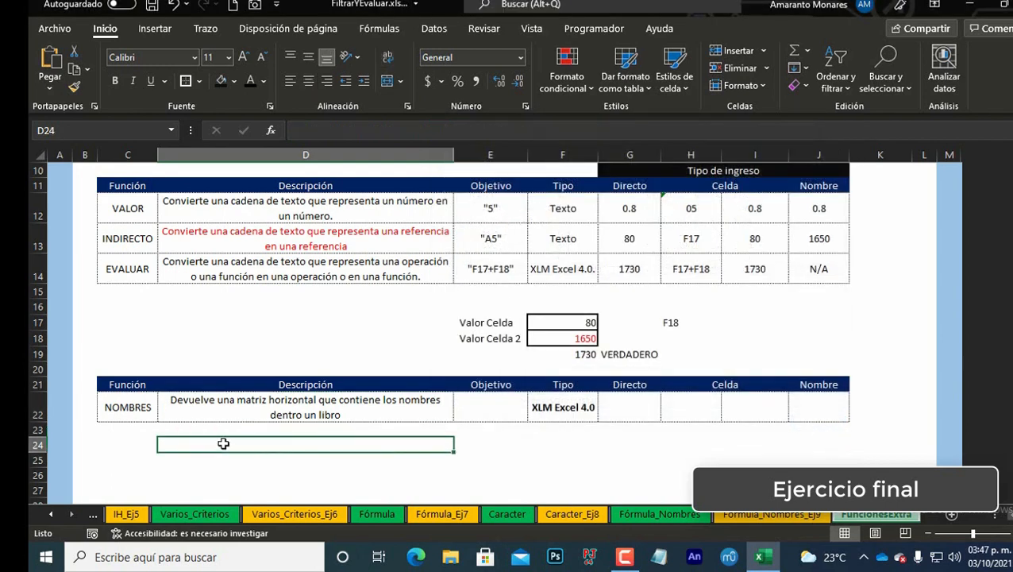
pyautogui.scroll(-1, 215, 438)
pyautogui.scroll(-2, 214, 438)
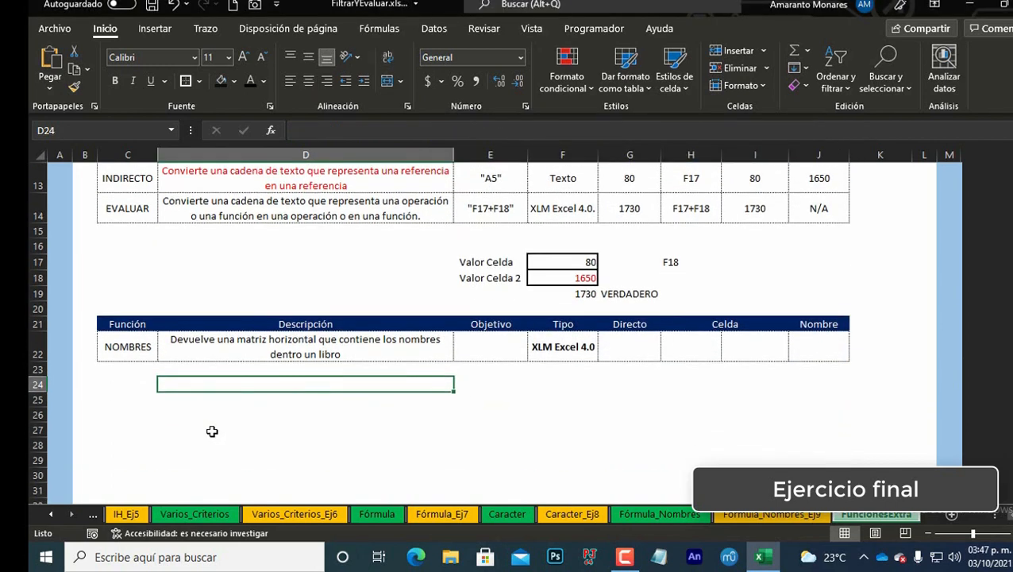
pyautogui.scroll(3, 252, 426)
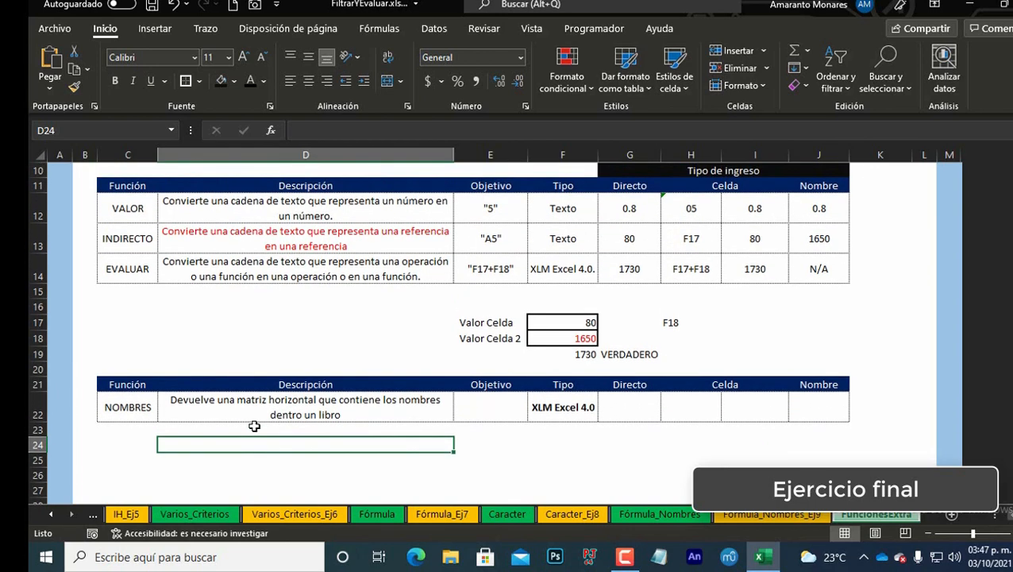
pyautogui.hotkey('ctrl', 'F3')
pyautogui.hotkey('alt', 'n')
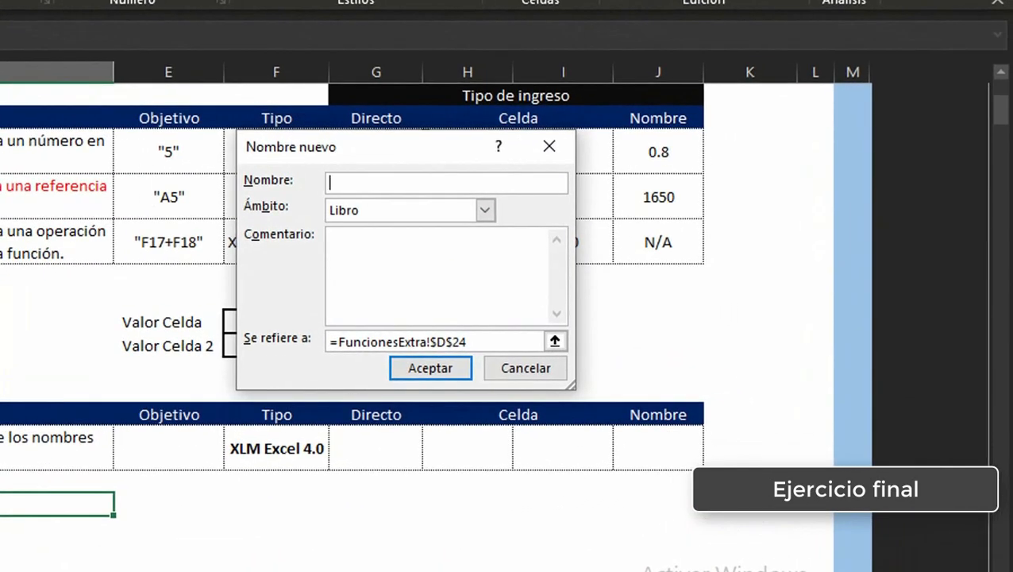
pyautogui.write('MIS_NOMBRES')
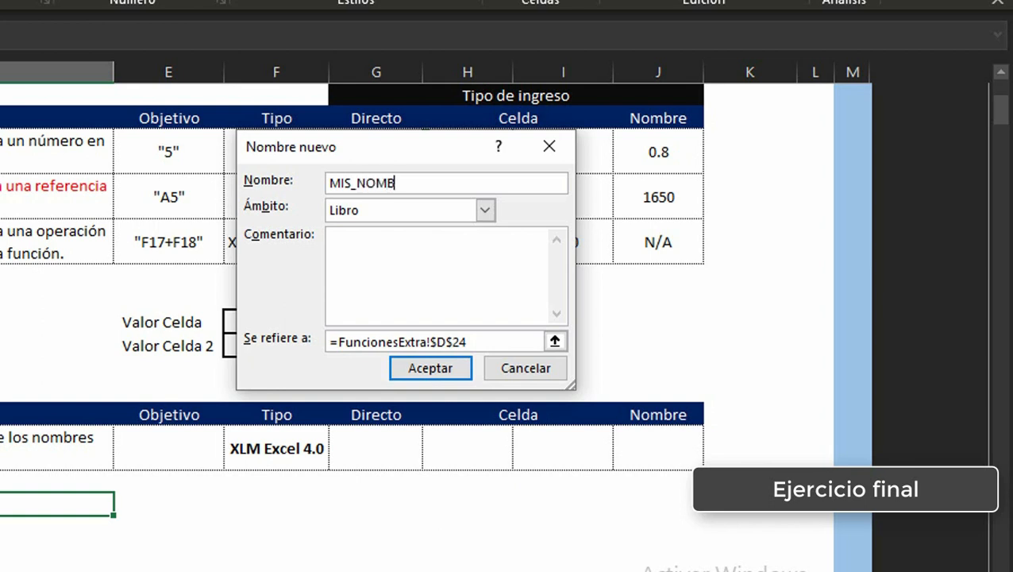
pyautogui.press('Tab')
pyautogui.press('Tab')
pyautogui.press('Tab')
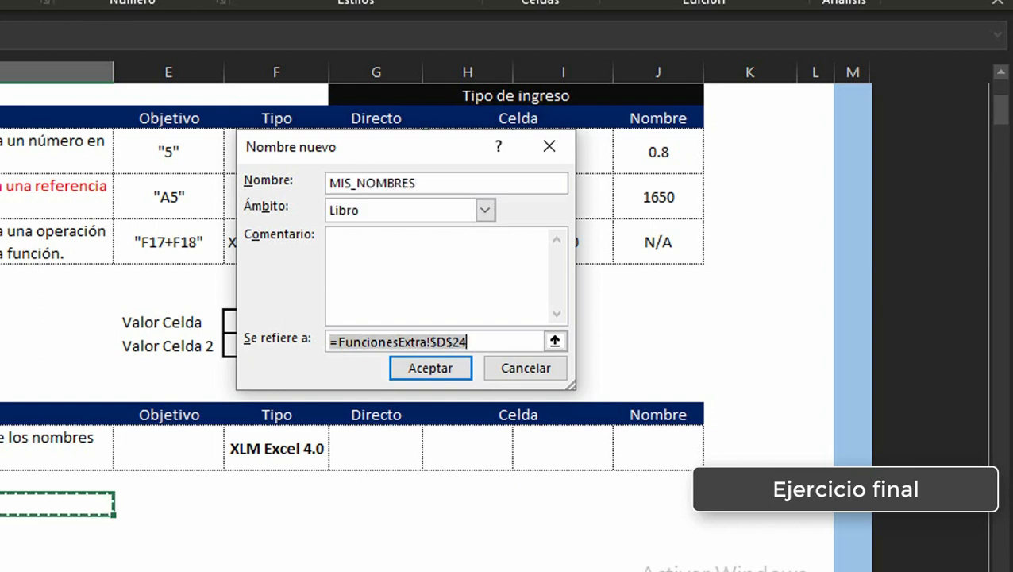
pyautogui.write('=')
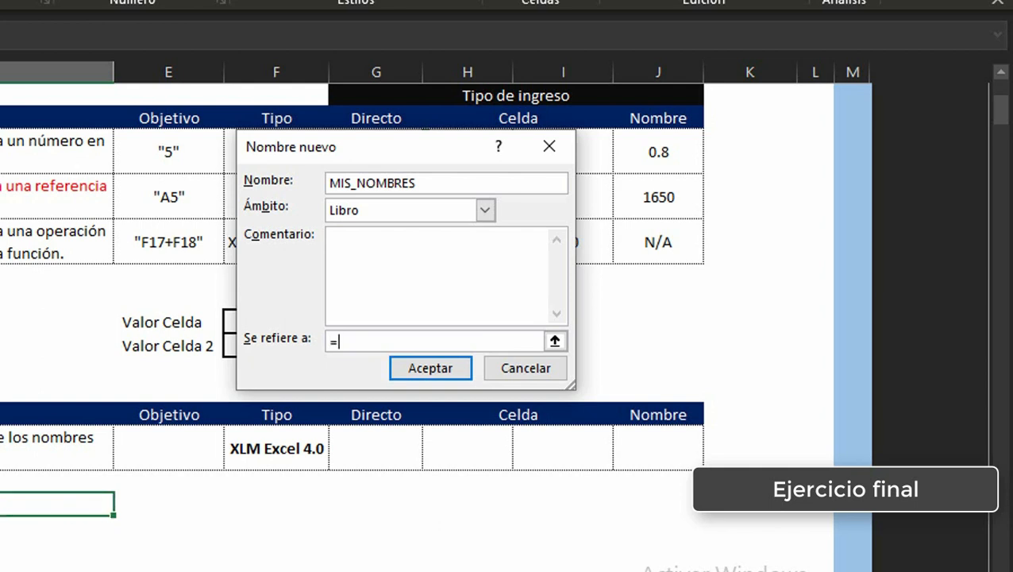
pyautogui.write('NOMBRES')
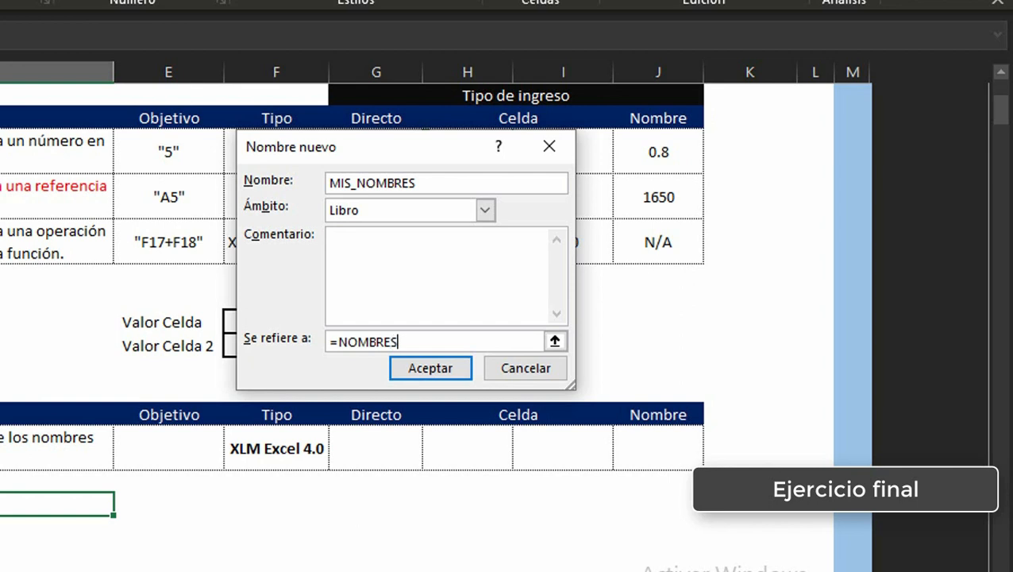
pyautogui.write('(')
pyautogui.write(')')
pyautogui.click(430, 369)
pyautogui.click(671, 481)
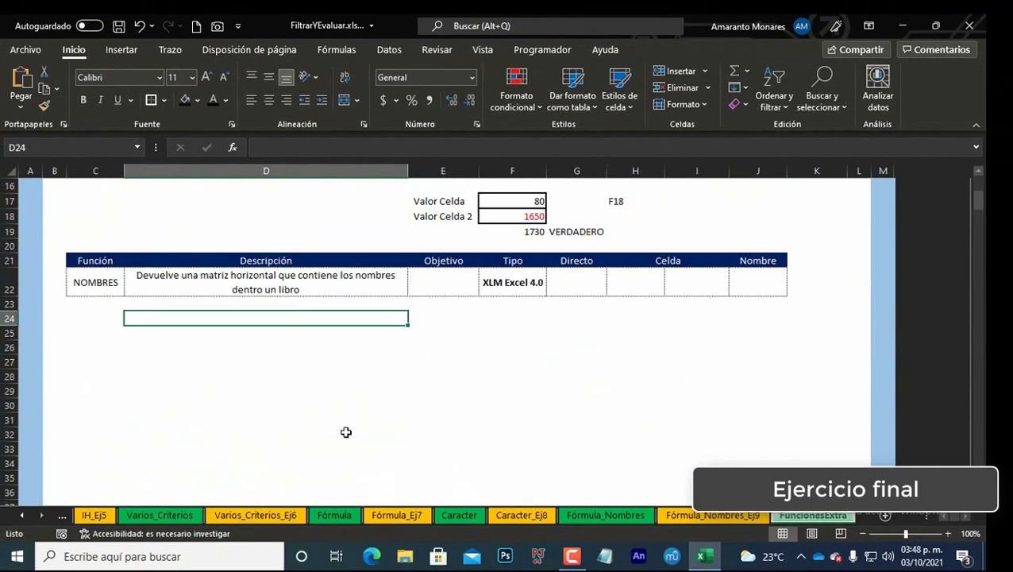
# Step: Enter a formula in D24 that pastes the defined name MIS_NOMBRES
pyautogui.write('=')
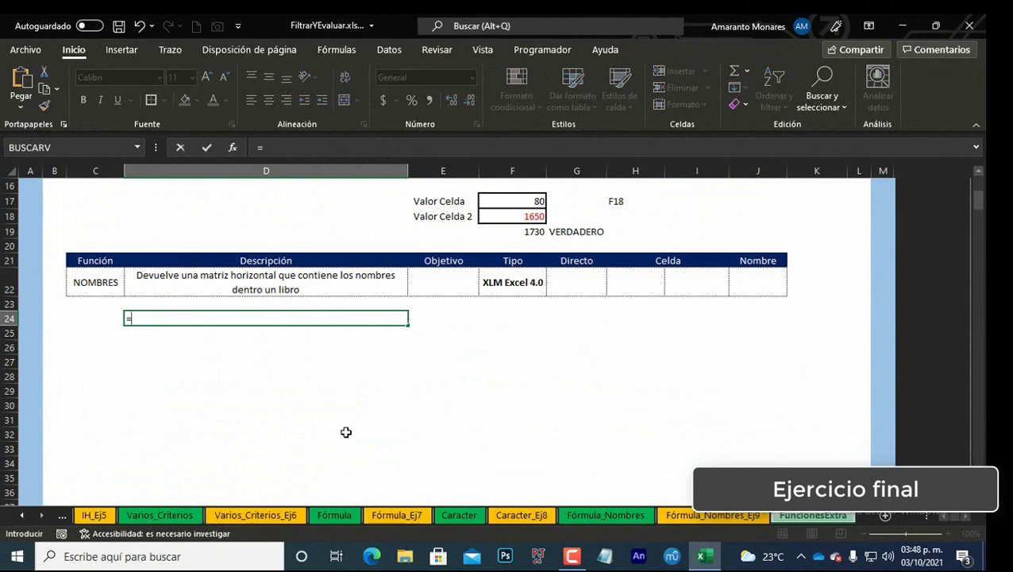
pyautogui.press('F3')
pyautogui.press('Down')
pyautogui.press('Down')
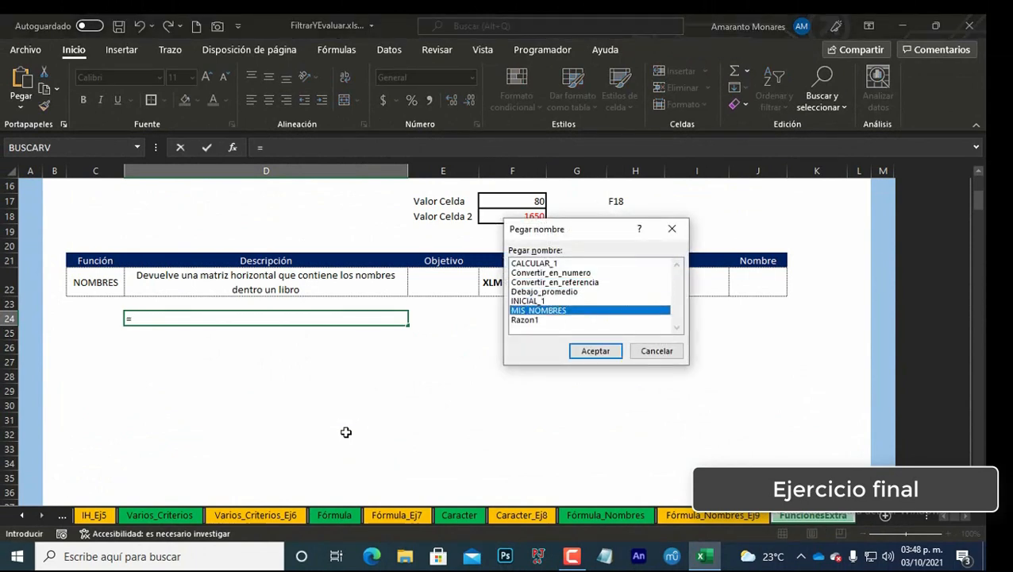
pyautogui.press('Return')
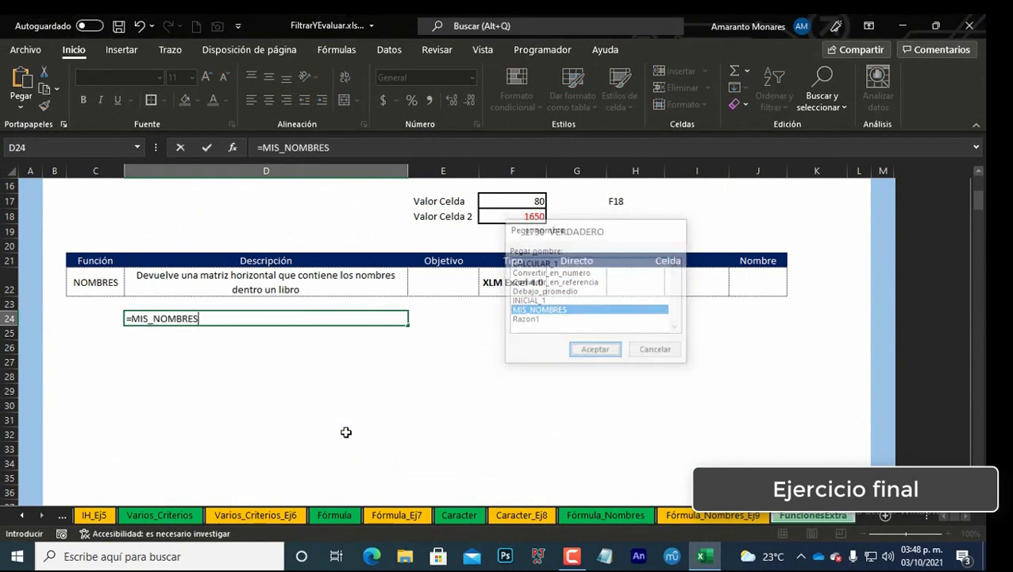
pyautogui.hotkey('ctrl', 'Return')
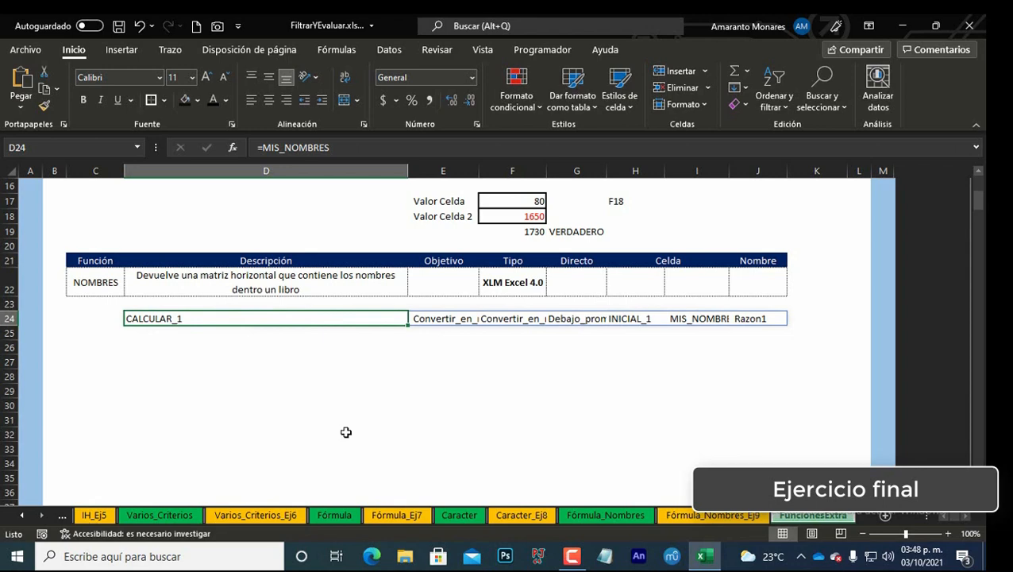
pyautogui.press('F3')
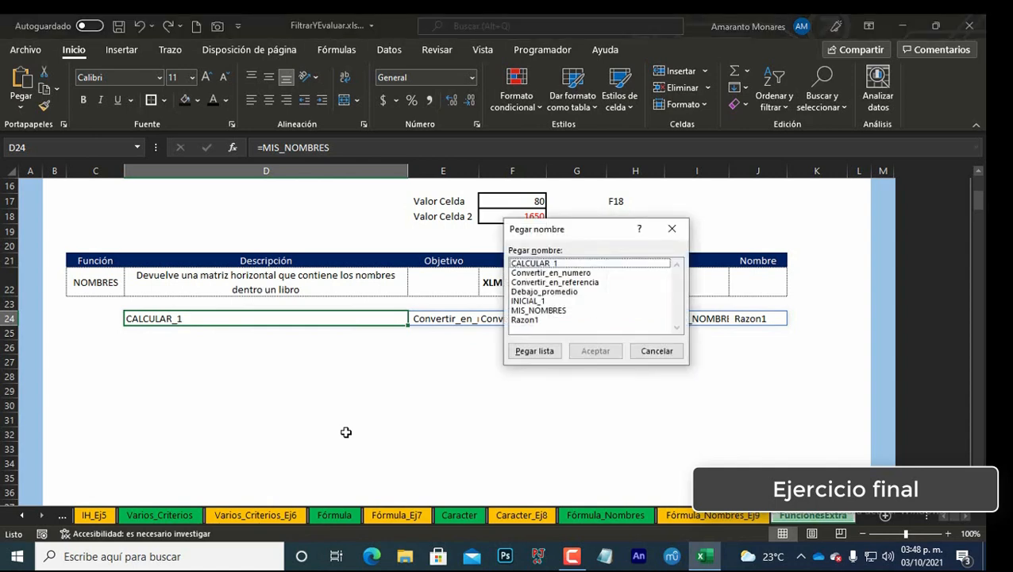
pyautogui.press('Escape')
pyautogui.press('F3')
pyautogui.press('Escape')
# Step: Wrap the D24 formula in TRANSPONER so it reads =TRANSPONER(MIS_NOMBRES)
pyautogui.press('F2')
pyautogui.write('TRANSPONER(MIS_NOMBRES')
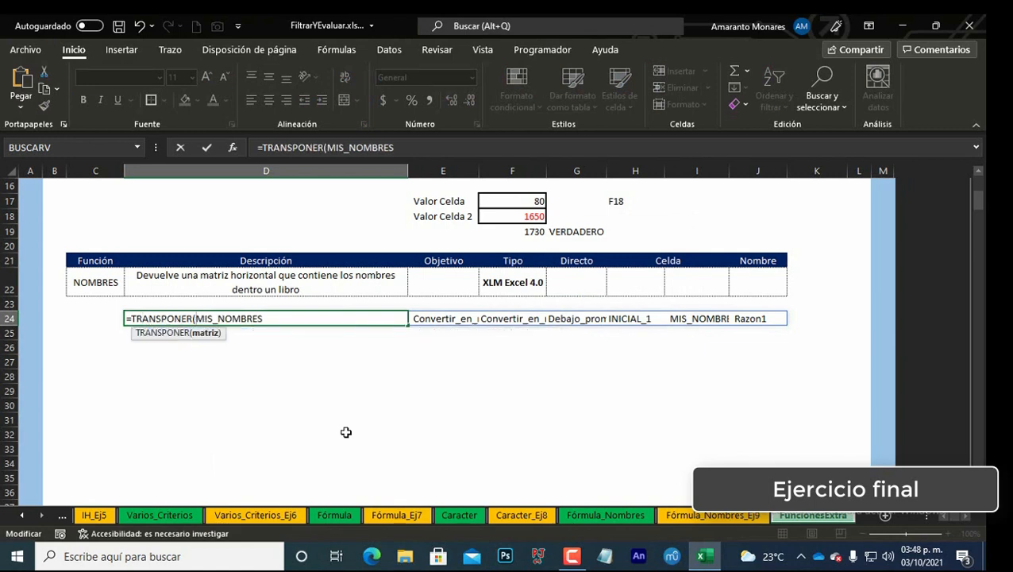
pyautogui.write(')')
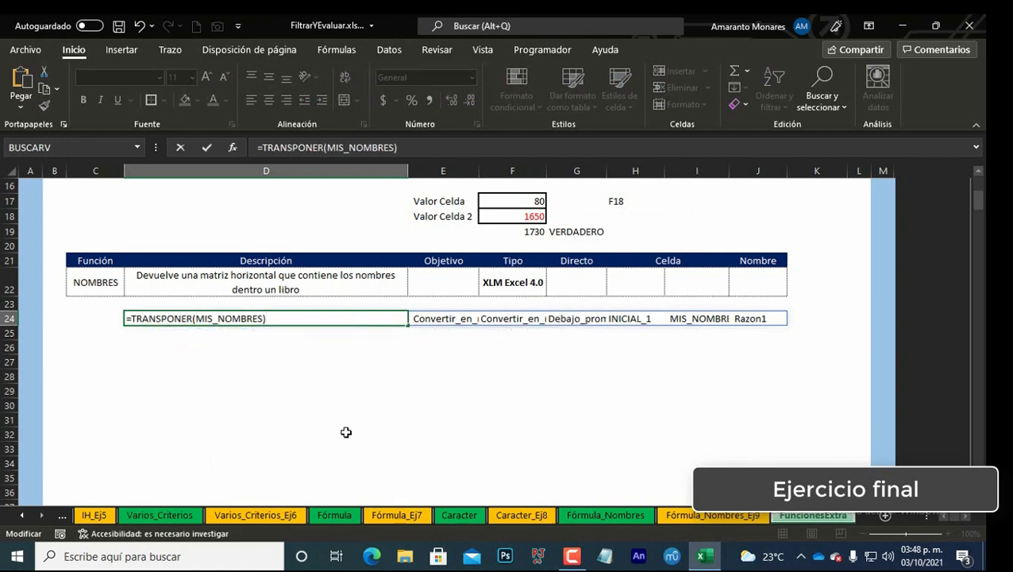
pyautogui.press('Return')
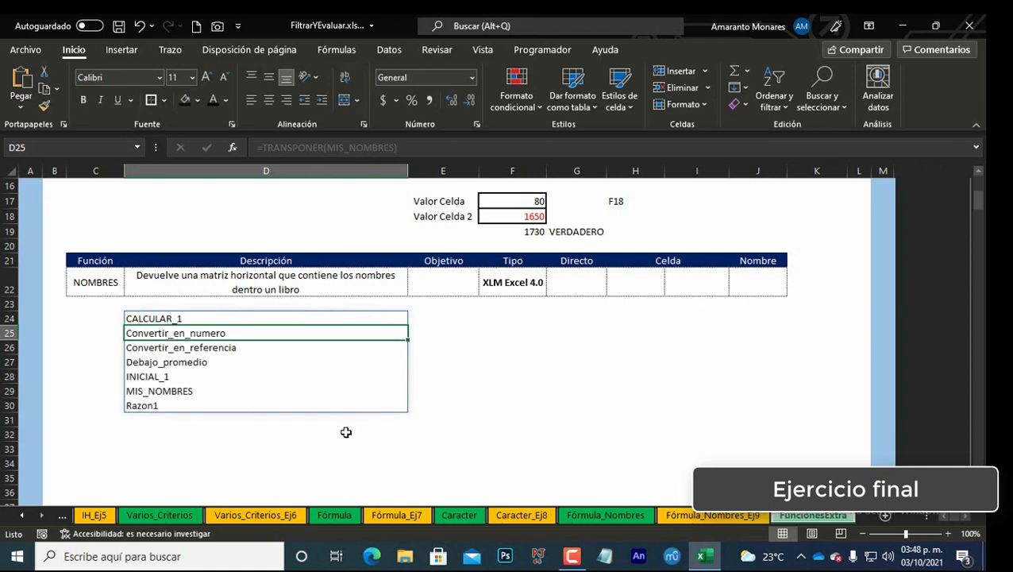
# Step: Make the MIS_NOMBRES entry in D29 bold and red
pyautogui.press('Up')
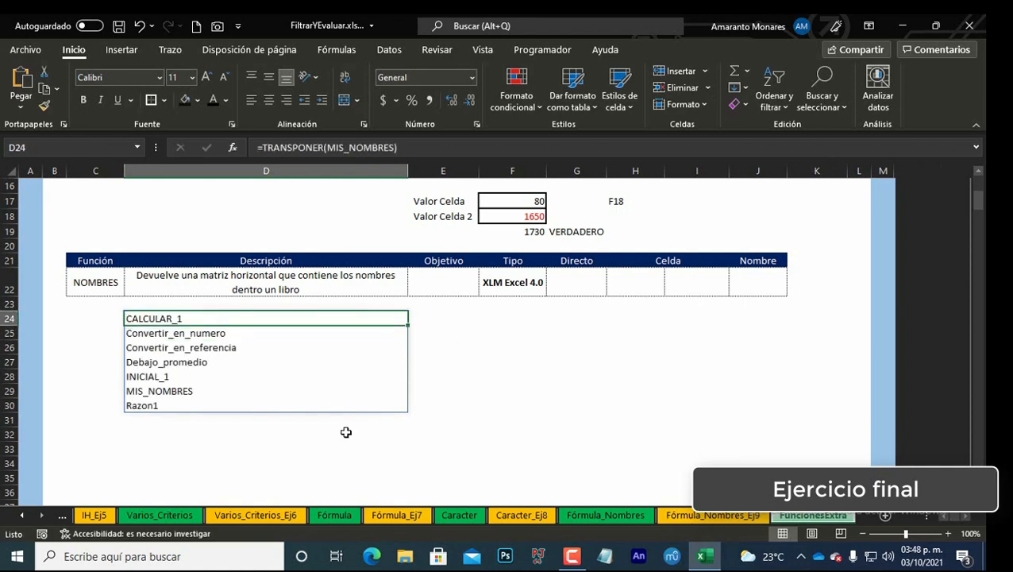
pyautogui.press('Down')
pyautogui.press('Down')
pyautogui.press('Down')
pyautogui.press('Down')
pyautogui.press('Down')
pyautogui.press('Down')
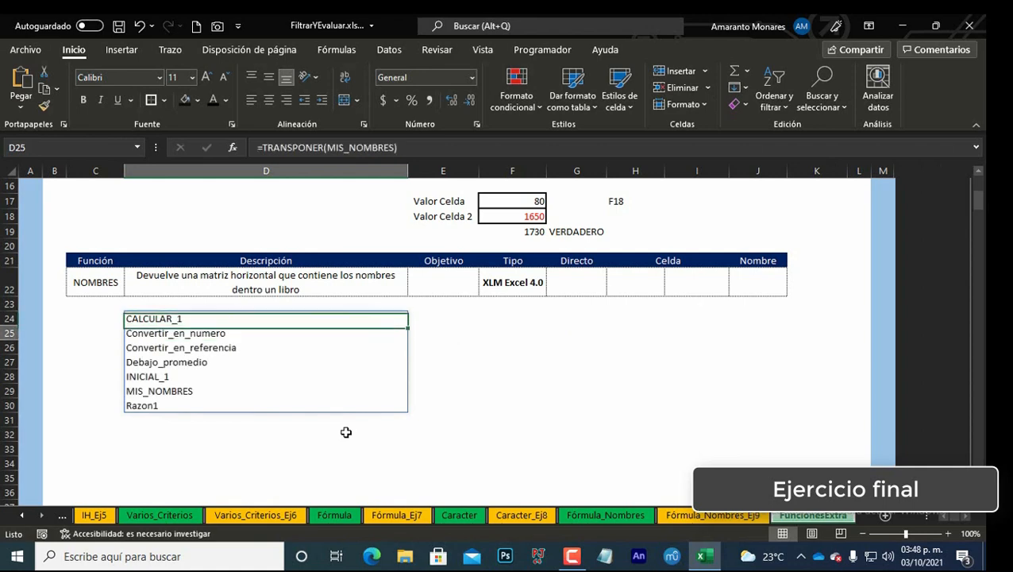
pyautogui.press('Up')
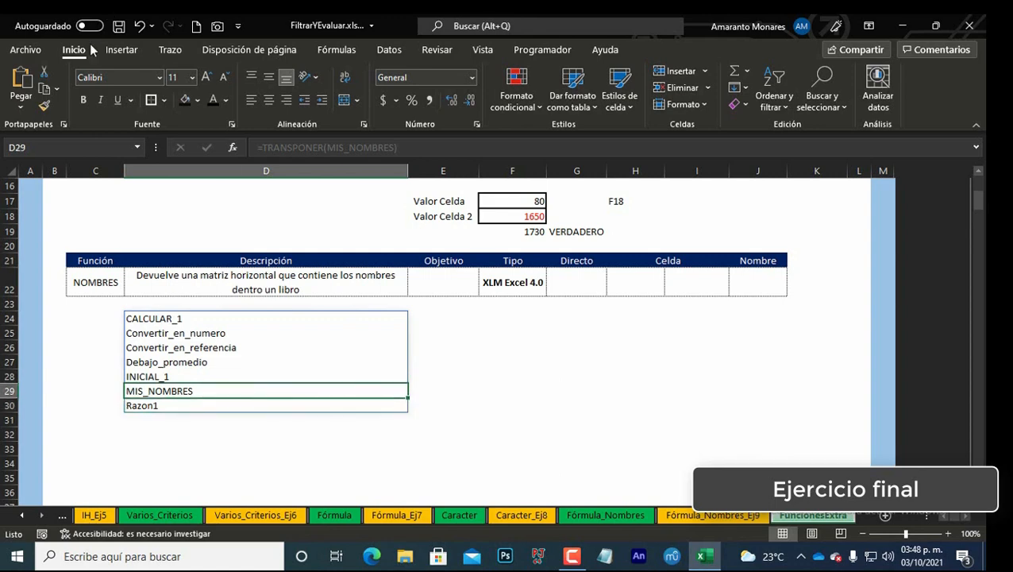
pyautogui.click(84, 100)
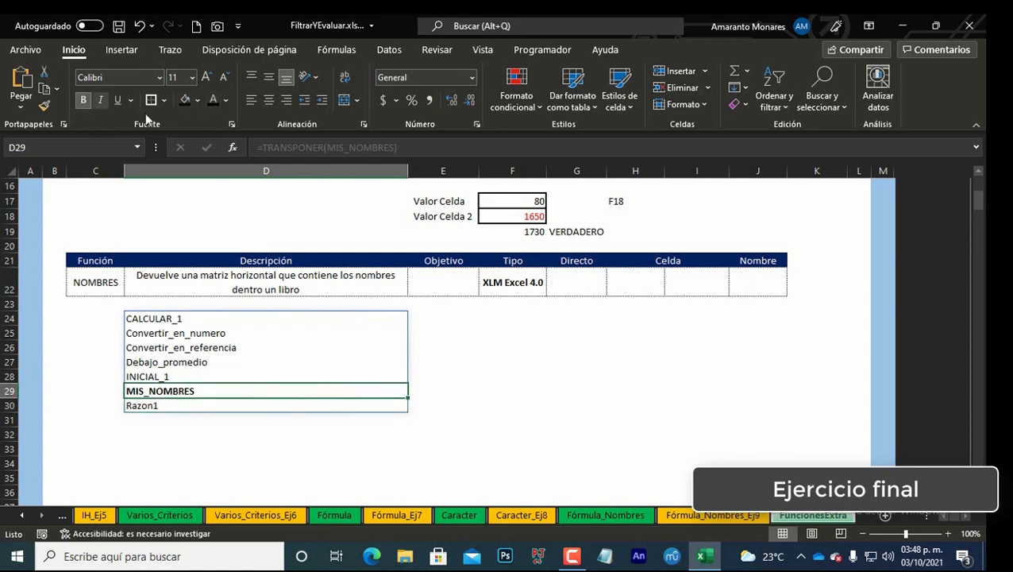
pyautogui.click(227, 99)
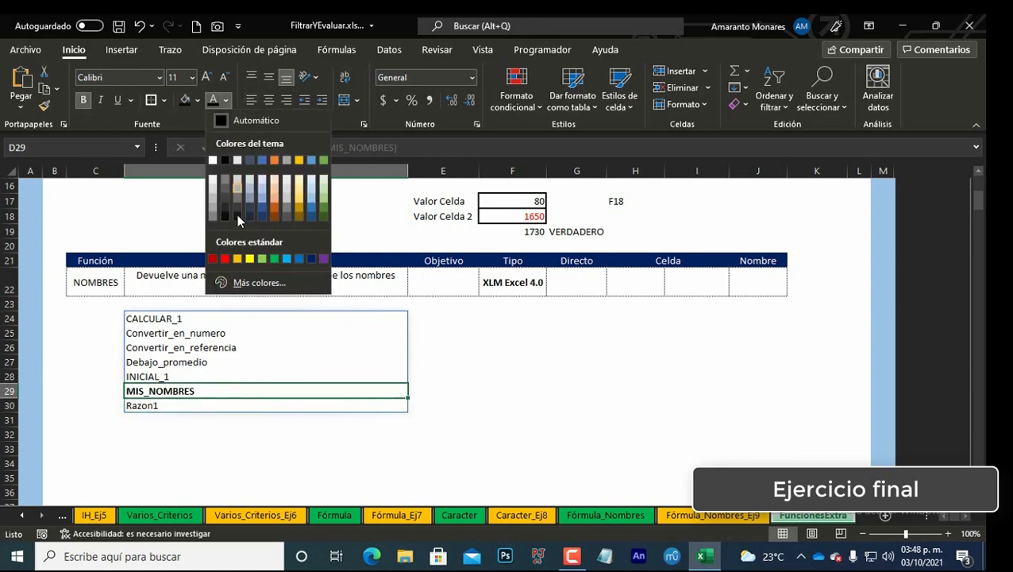
pyautogui.click(226, 258)
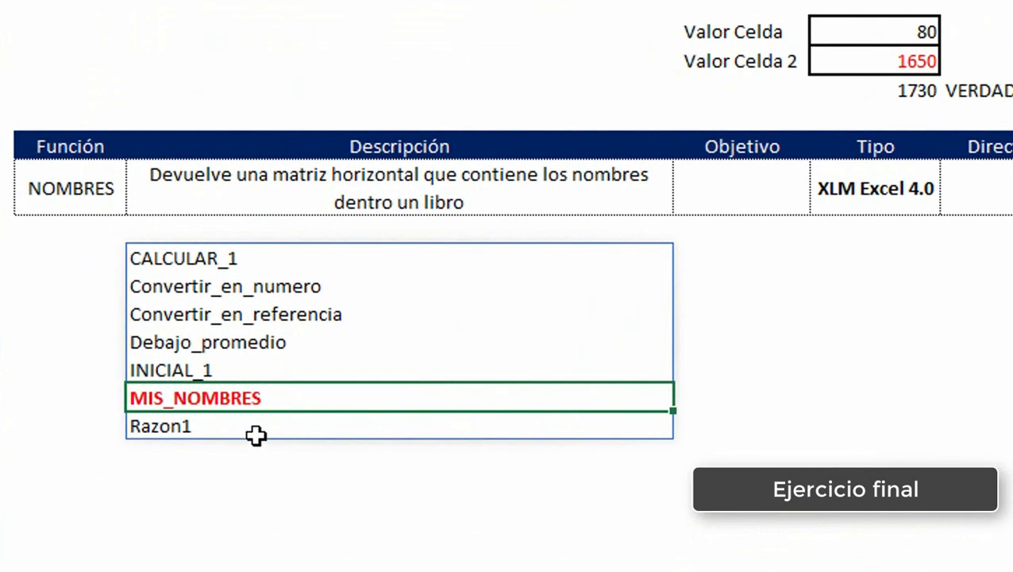
# Step: Copy the N/A from J14 and paste it into G22 through J22 of the NOMBRES row
pyautogui.scroll(3, 844, 367)
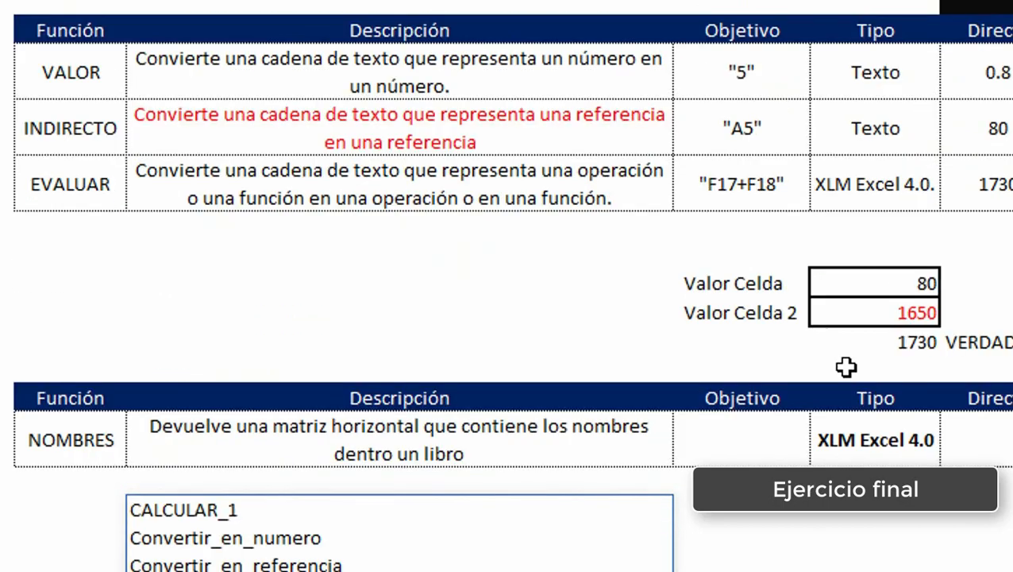
pyautogui.scroll(-1, 846, 367)
pyautogui.scroll(-3, 844, 366)
pyautogui.scroll(3, 842, 366)
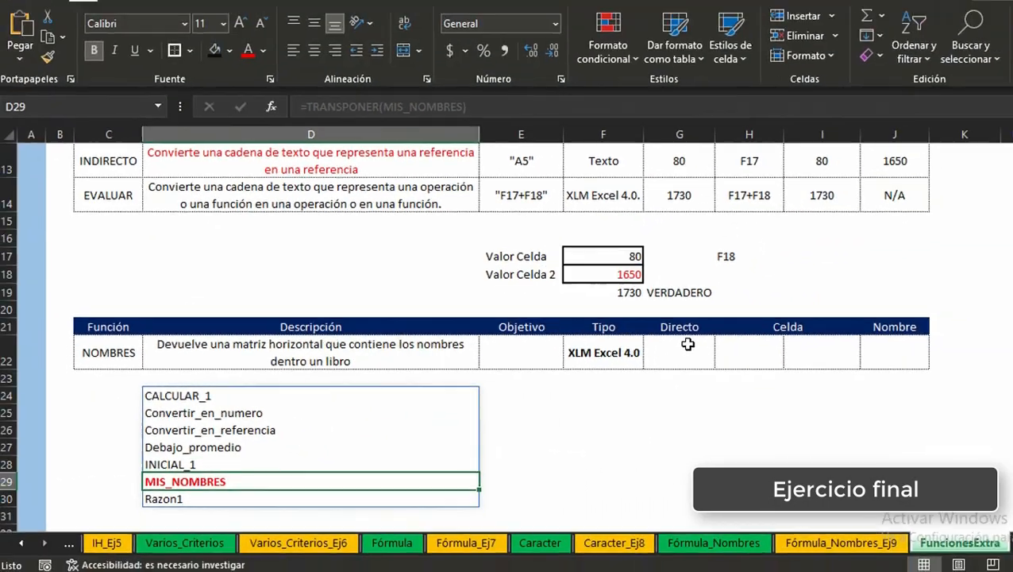
pyautogui.click(688, 344)
pyautogui.click(902, 200)
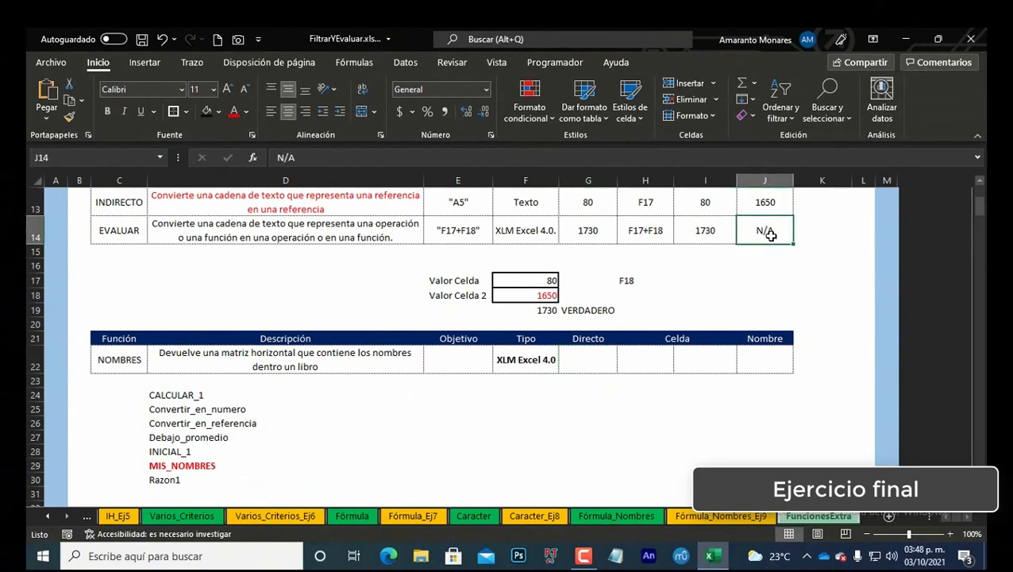
pyautogui.hotkey('ctrl', 'c')
pyautogui.moveTo(592, 359); pyautogui.dragTo(746, 358)
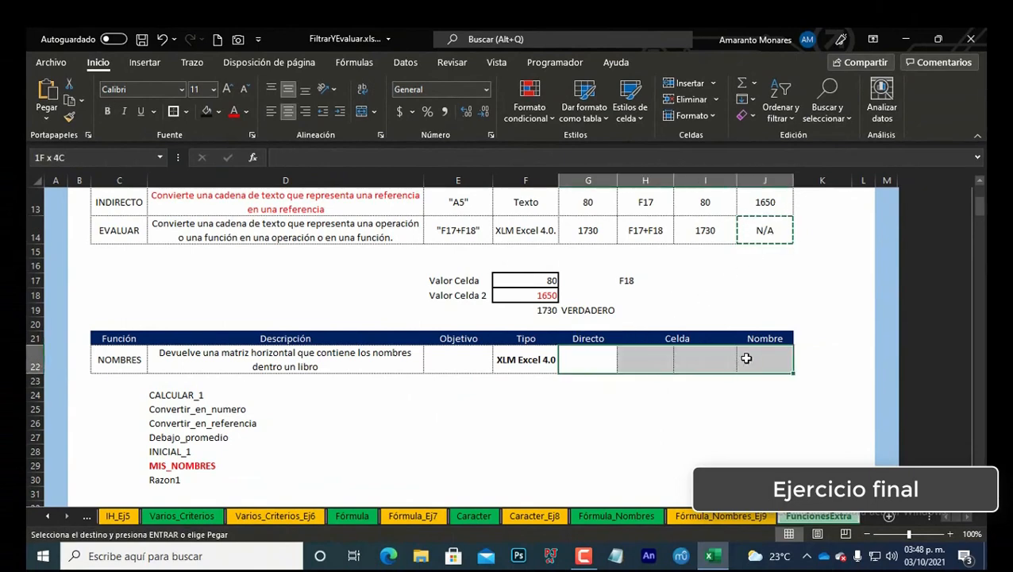
pyautogui.hotkey('ctrl', 'alt', 'v')
pyautogui.press('Return')
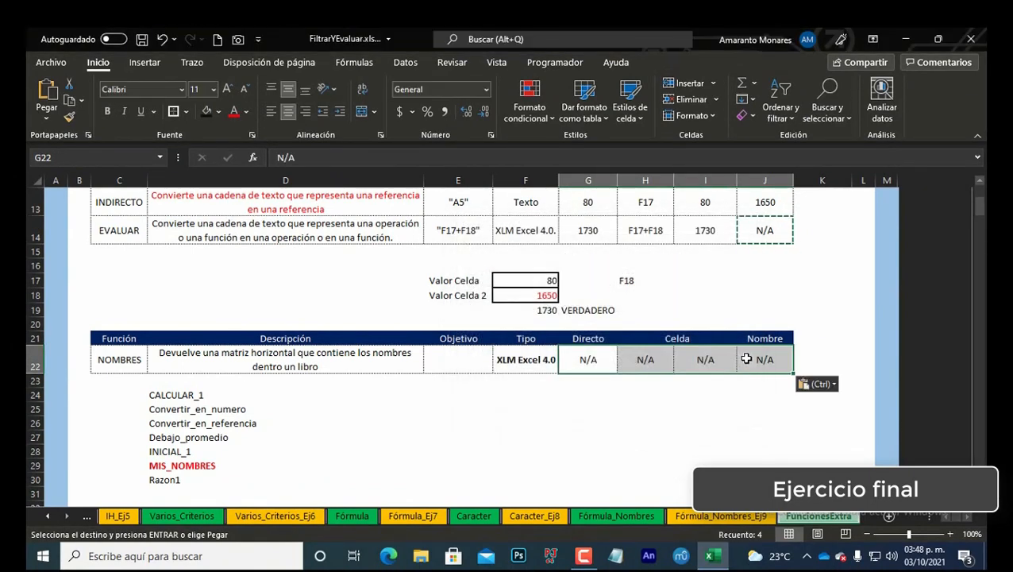
# Step: Enter Sí in J22 under Nombre for the NOMBRES row
pyautogui.click(196, 397)
pyautogui.click(664, 362)
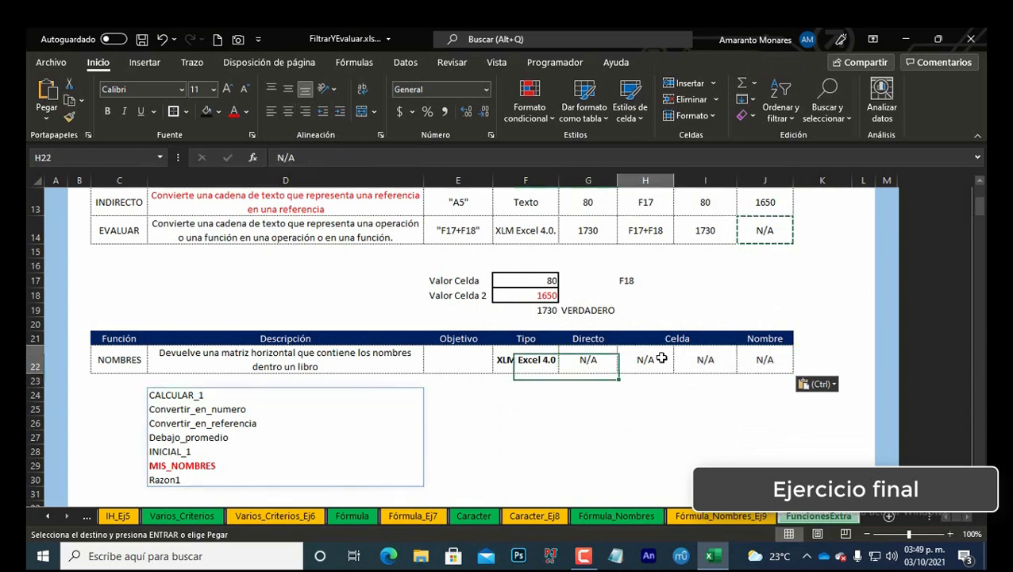
pyautogui.click(248, 399)
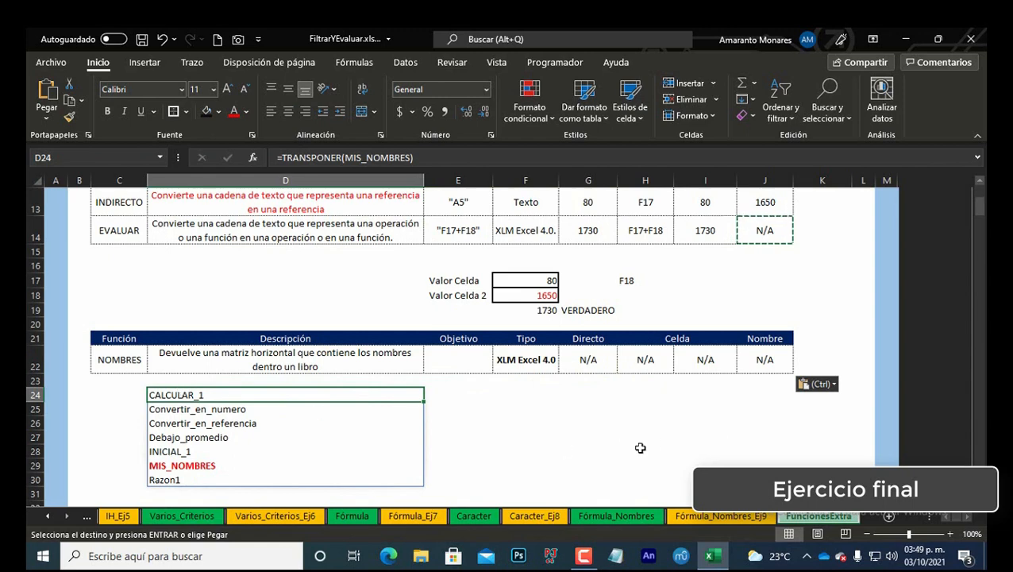
pyautogui.scroll(2, 580, 391)
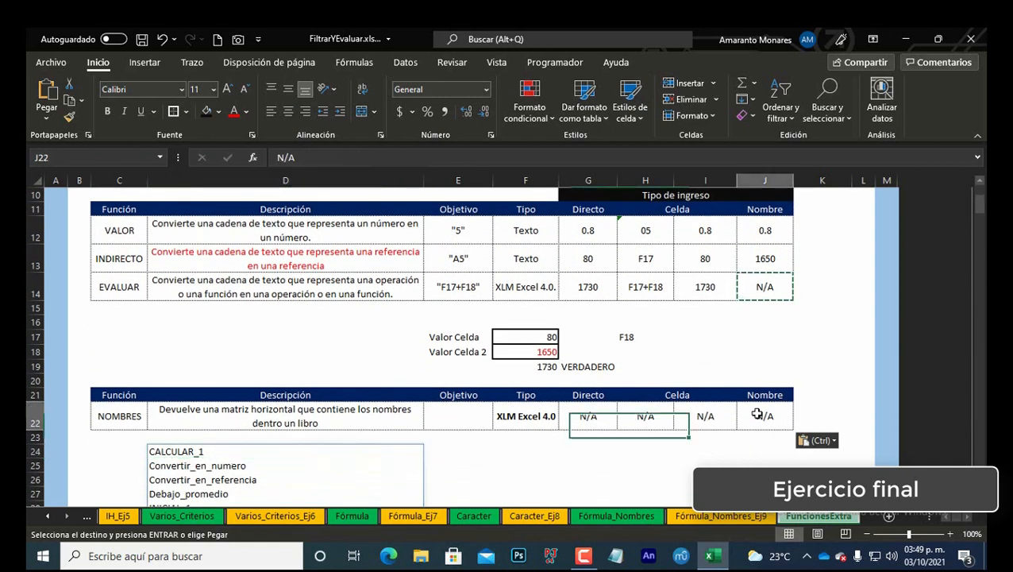
pyautogui.click(758, 415)
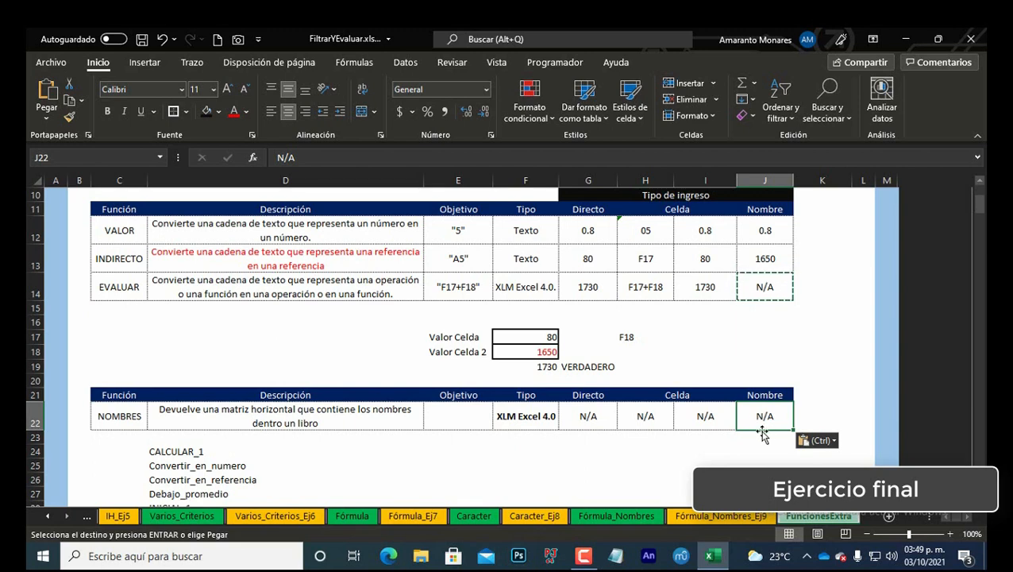
pyautogui.write('s')
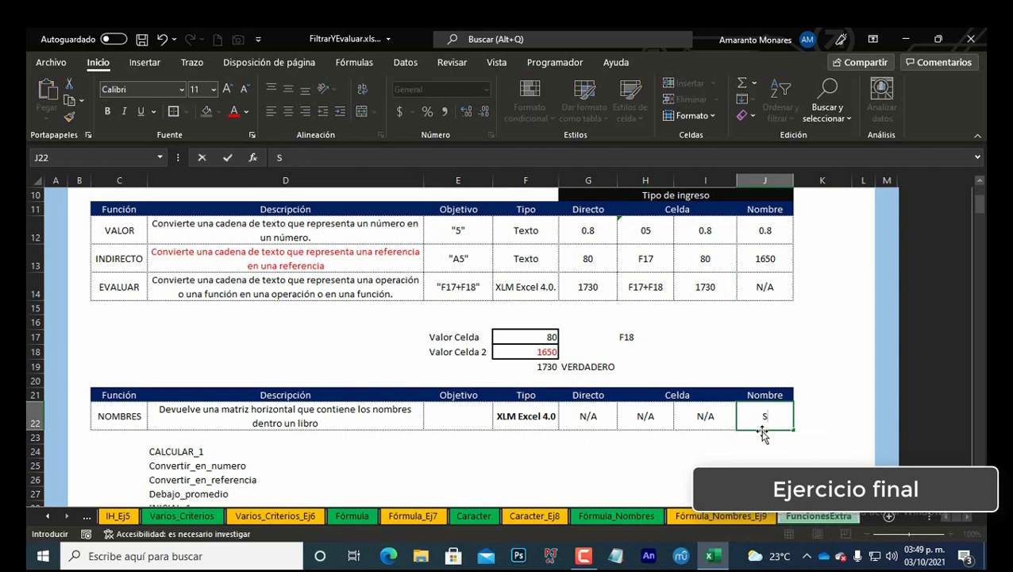
pyautogui.write('í')
pyautogui.hotkey('ctrl', 'Return')
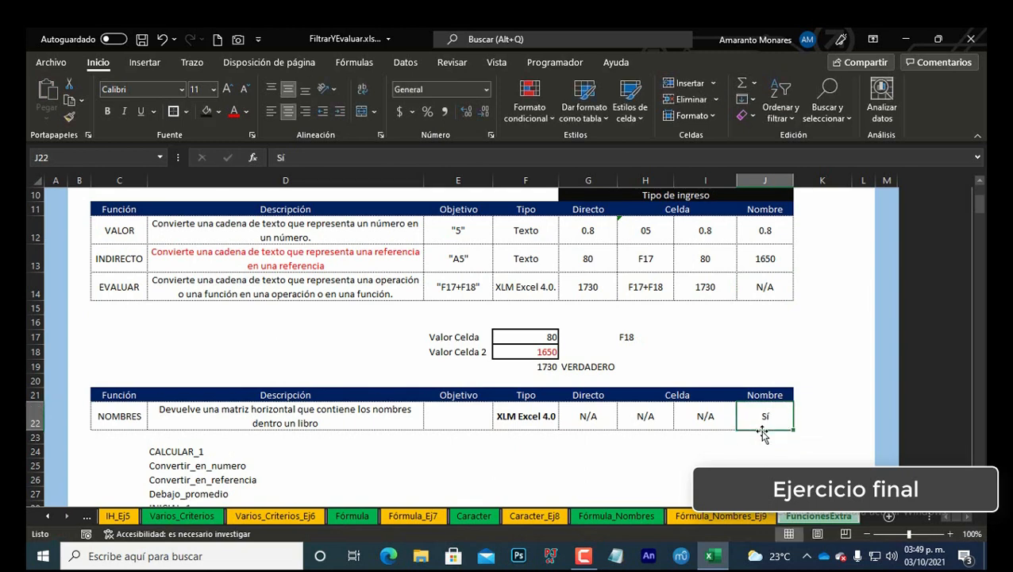
pyautogui.click(596, 414)
pyautogui.click(645, 411)
pyautogui.click(688, 414)
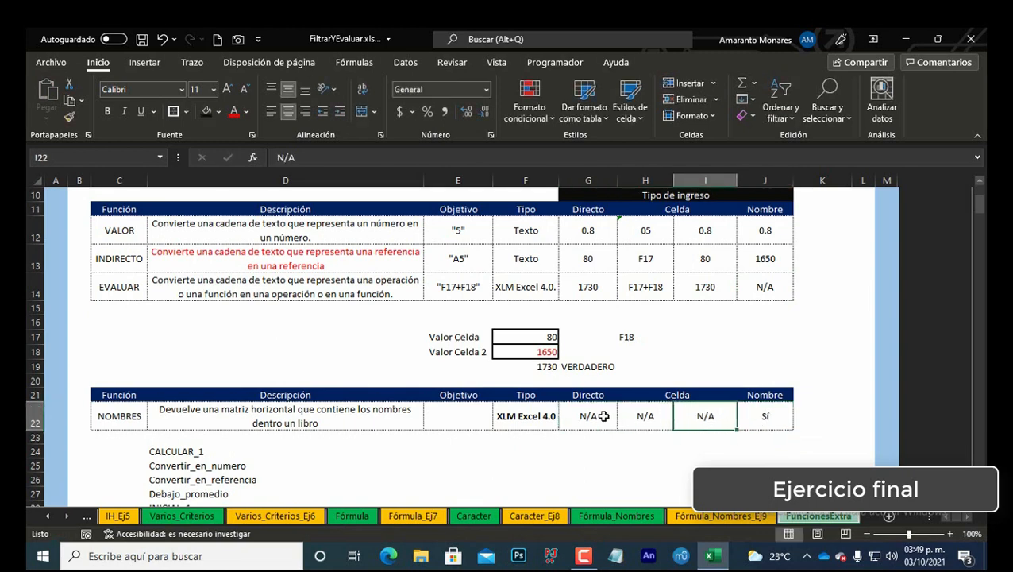
# Step: Review the NOMBRES row entries across the Directo, Celda and Nombre columns of the table
pyautogui.click(604, 416)
pyautogui.click(660, 417)
pyautogui.click(708, 416)
pyautogui.click(763, 416)
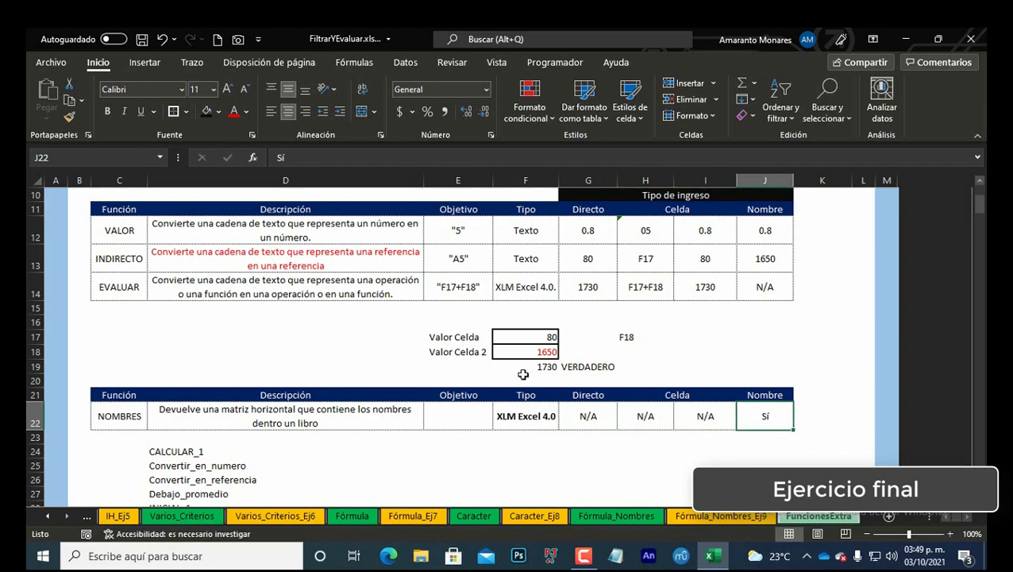
pyautogui.scroll(-4, 434, 384)
pyautogui.scroll(3, 432, 384)
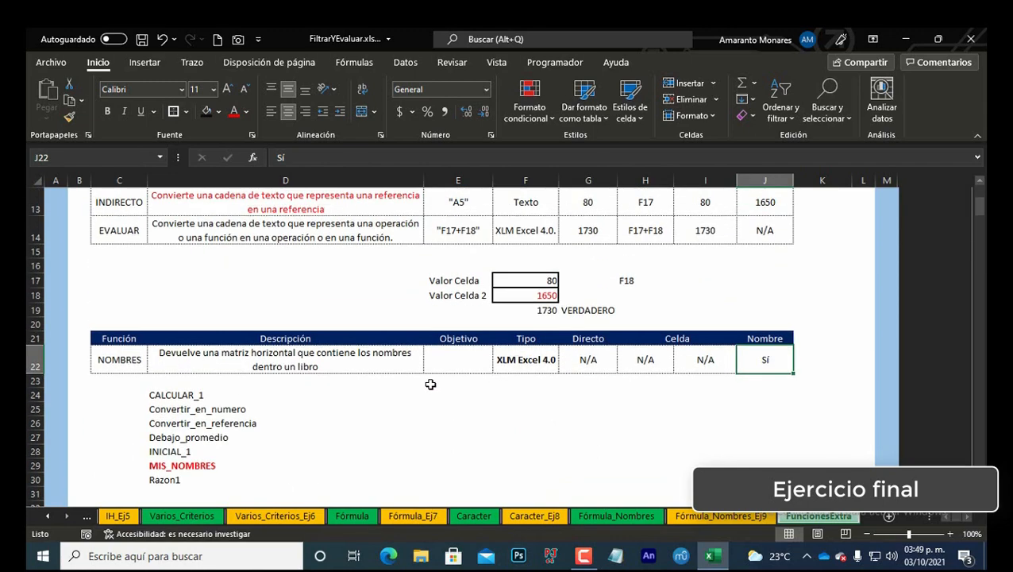
pyautogui.scroll(3, 431, 385)
pyautogui.scroll(-1, 431, 384)
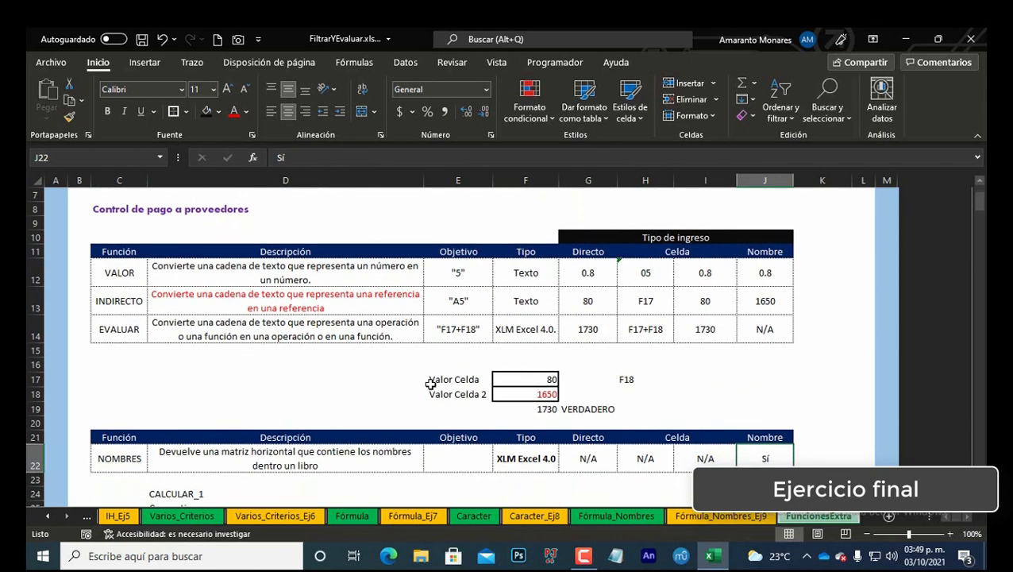
# Step: Inspect the FILTRAR formula in C12 of the Fórmula_Nombres_Ej9 sheet and return to the FuncionesExtra sheet
pyautogui.click(737, 517)
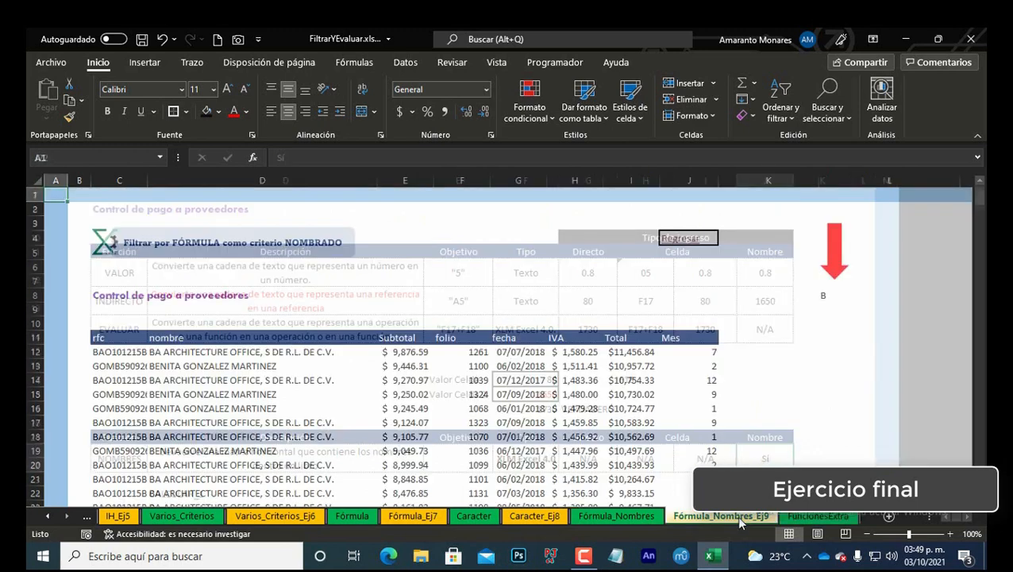
pyautogui.click(123, 351)
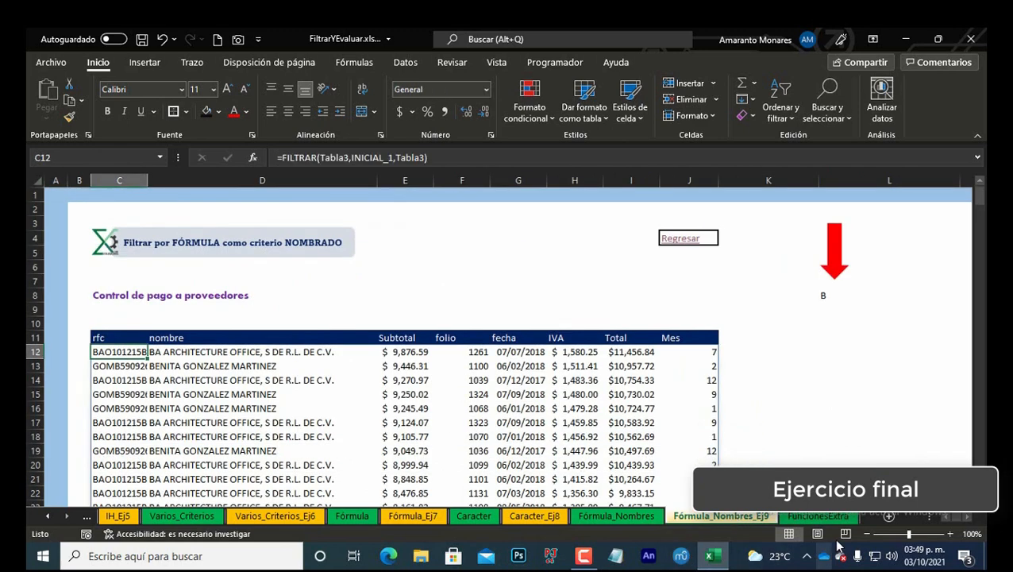
pyautogui.click(818, 516)
pyautogui.scroll(-2, 543, 446)
pyautogui.scroll(3, 539, 440)
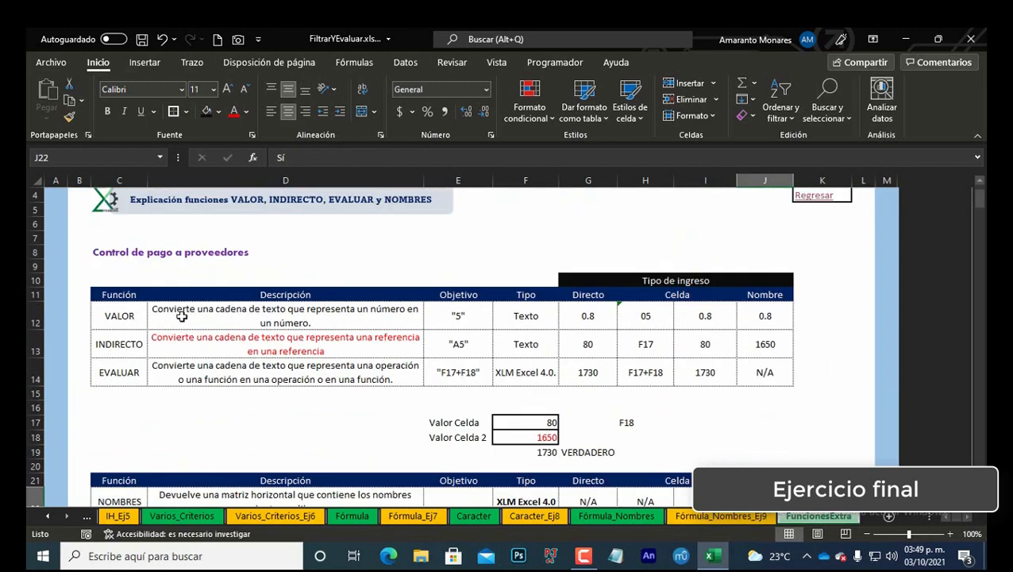
# Step: Paste the clipboard contents into the description cells D12 through D14
pyautogui.moveTo(181, 316); pyautogui.dragTo(206, 366)
pyautogui.hotkey('ctrl', 'v')
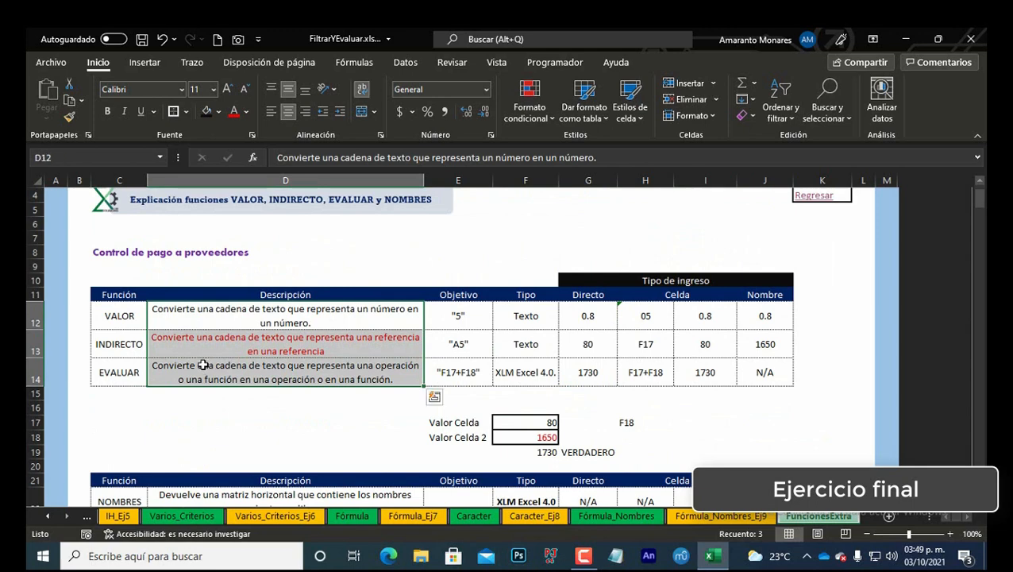
# Step: Review the function names in column C and the list of defined names below the NOMBRES row
pyautogui.moveTo(116, 318); pyautogui.dragTo(118, 333)
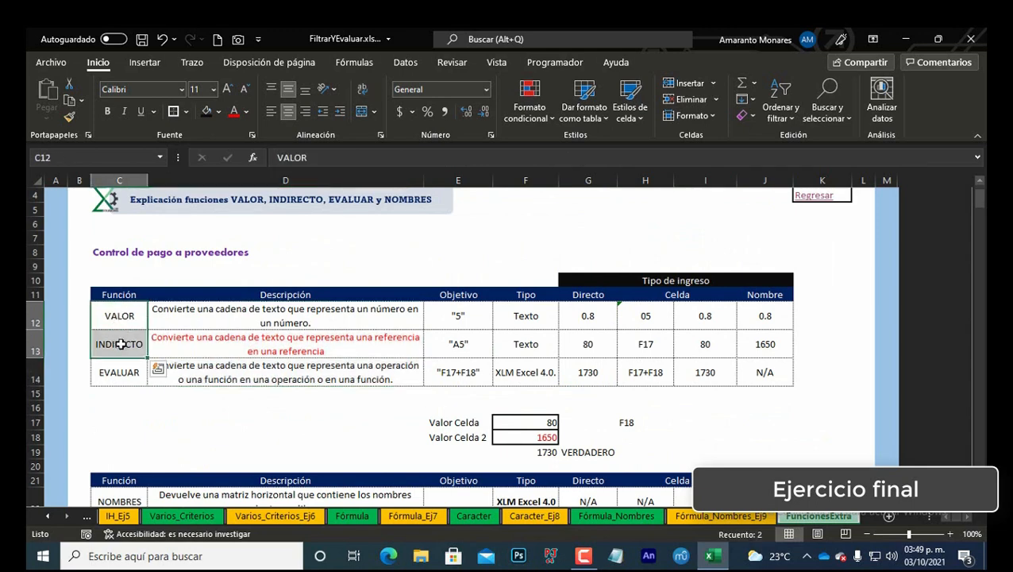
pyautogui.click(131, 371)
pyautogui.scroll(-2, 313, 417)
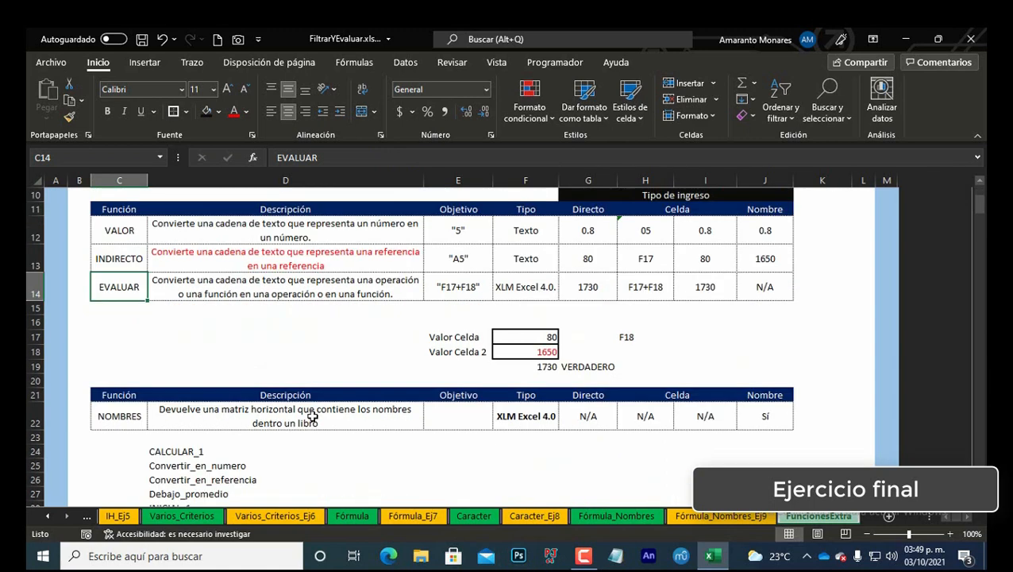
pyautogui.click(124, 416)
pyautogui.scroll(-2, 309, 417)
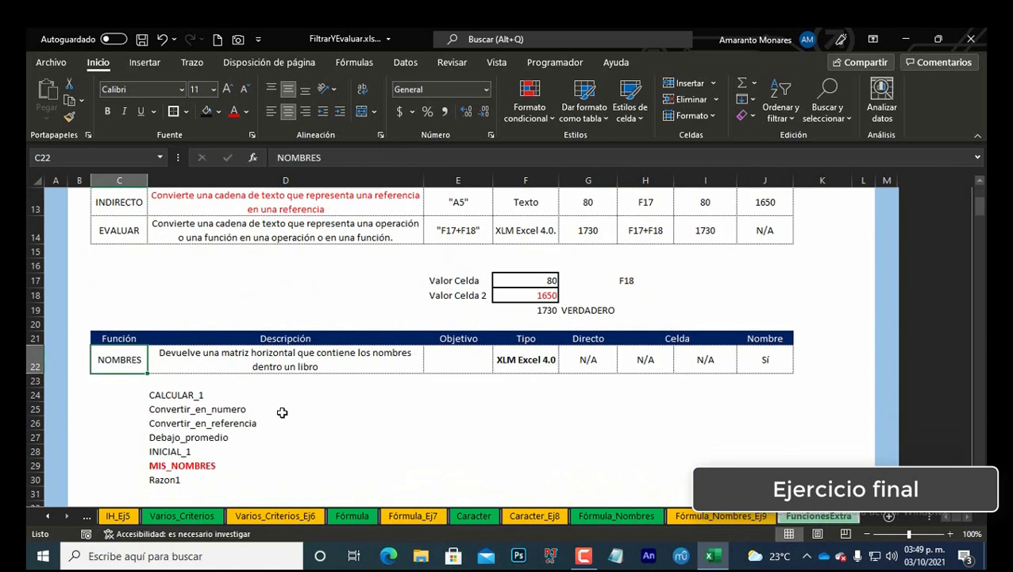
pyautogui.click(197, 395)
pyautogui.click(128, 360)
# Step: Open the Evaluar sheet and select the Criterios cell BA5
pyautogui.click(46, 516)
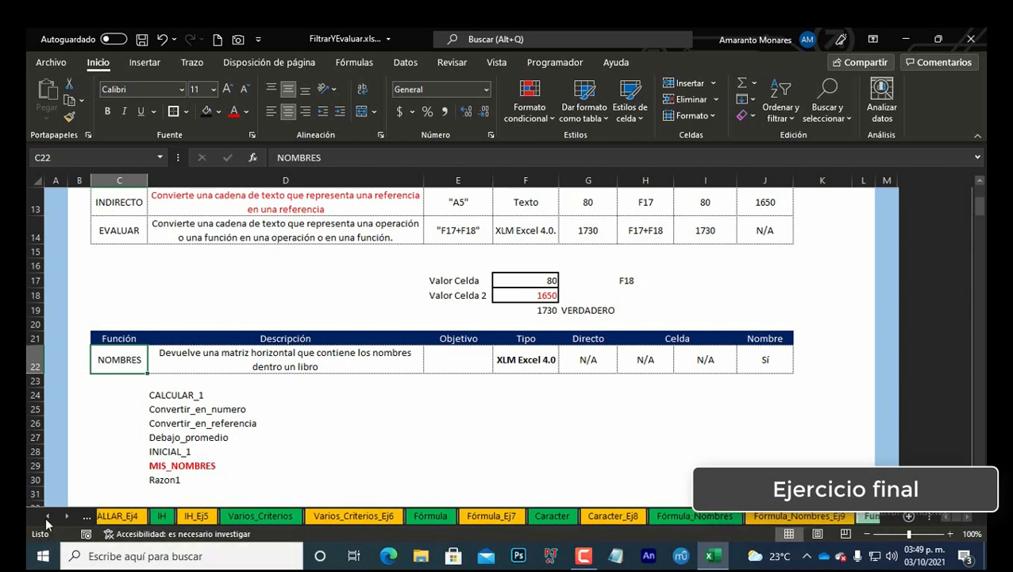
pyautogui.click(45, 516)
pyautogui.click(45, 517)
pyautogui.click(46, 516)
pyautogui.click(45, 516)
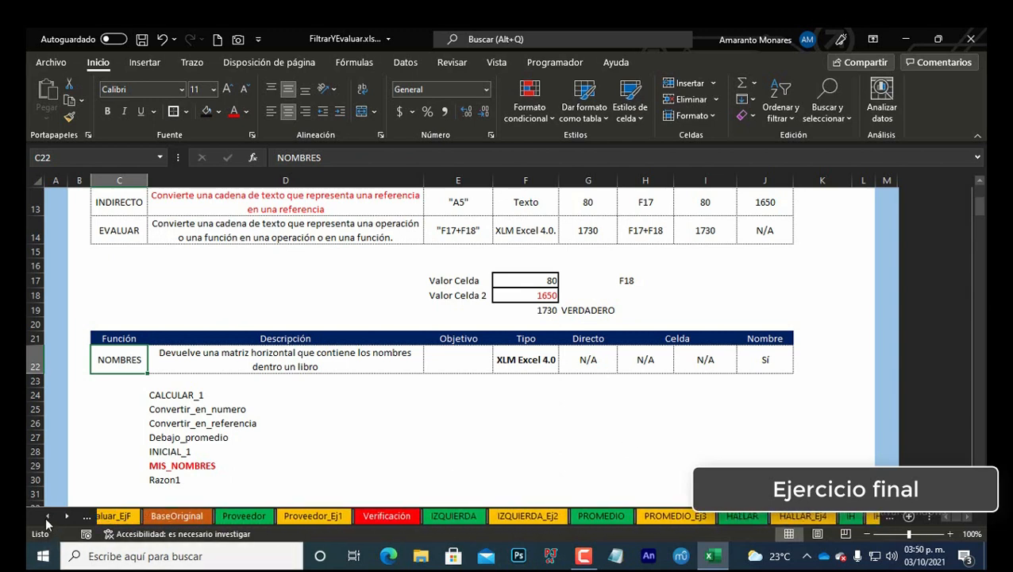
pyautogui.click(46, 517)
pyautogui.click(154, 517)
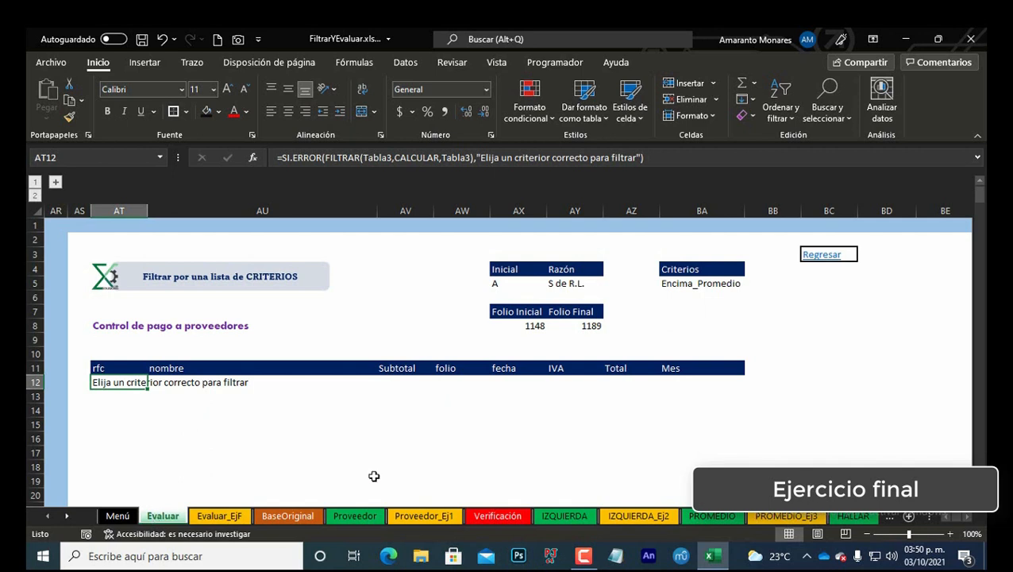
pyautogui.click(685, 282)
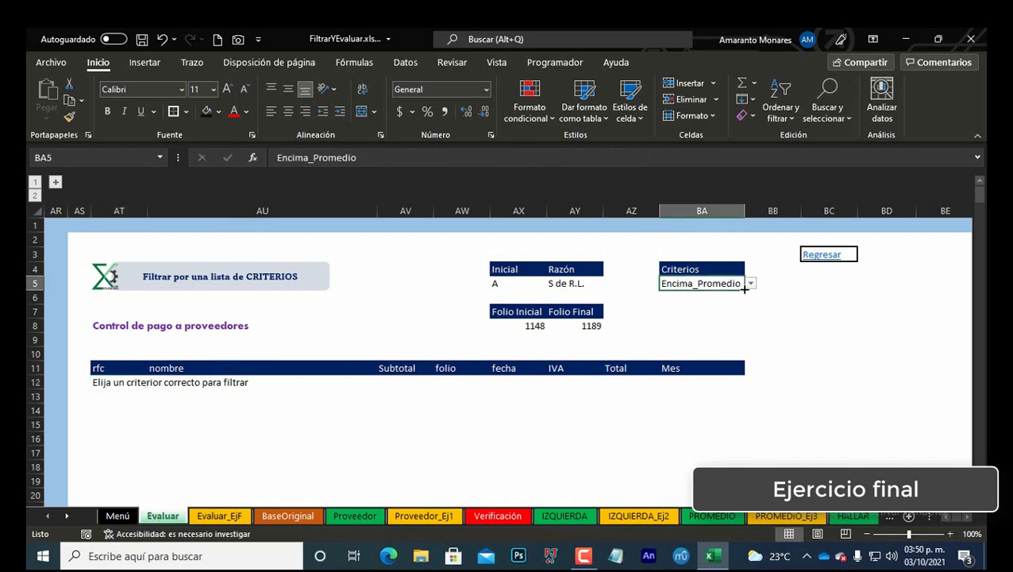
# Step: Expand the grouped columns to examine the Nombres formula in BJ12
pyautogui.click(966, 518)
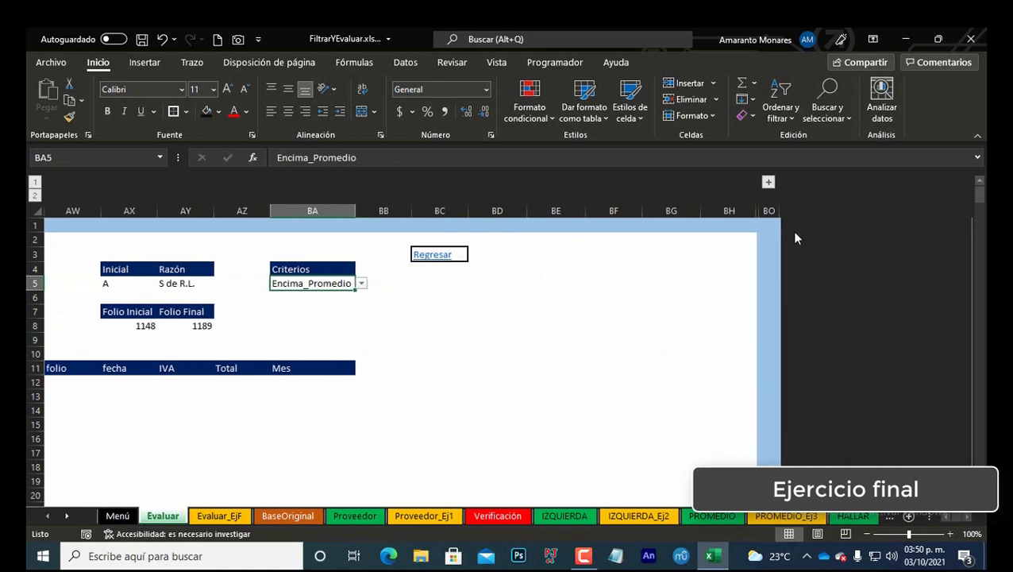
pyautogui.click(769, 182)
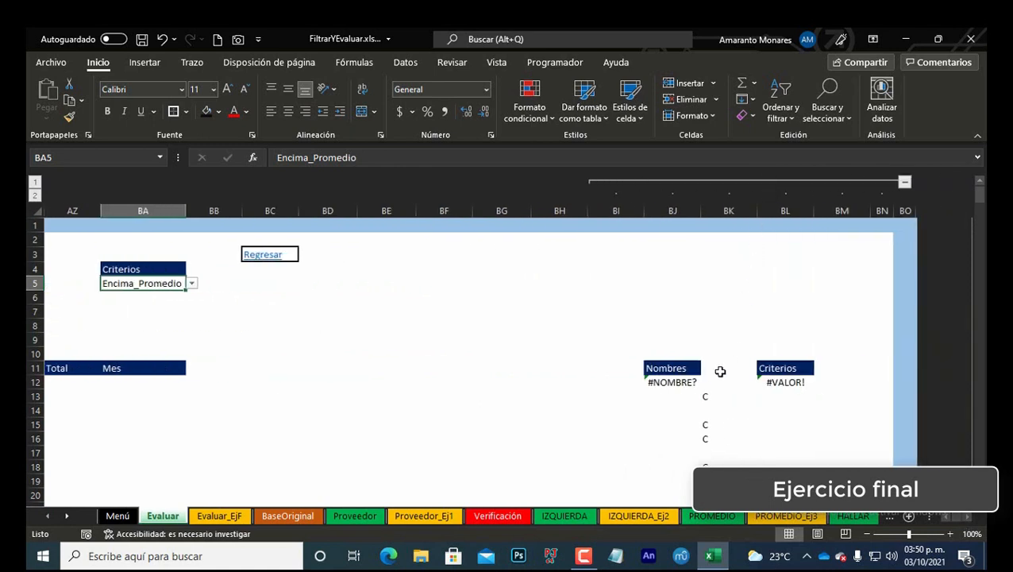
pyautogui.click(699, 382)
pyautogui.scroll(-2, 762, 402)
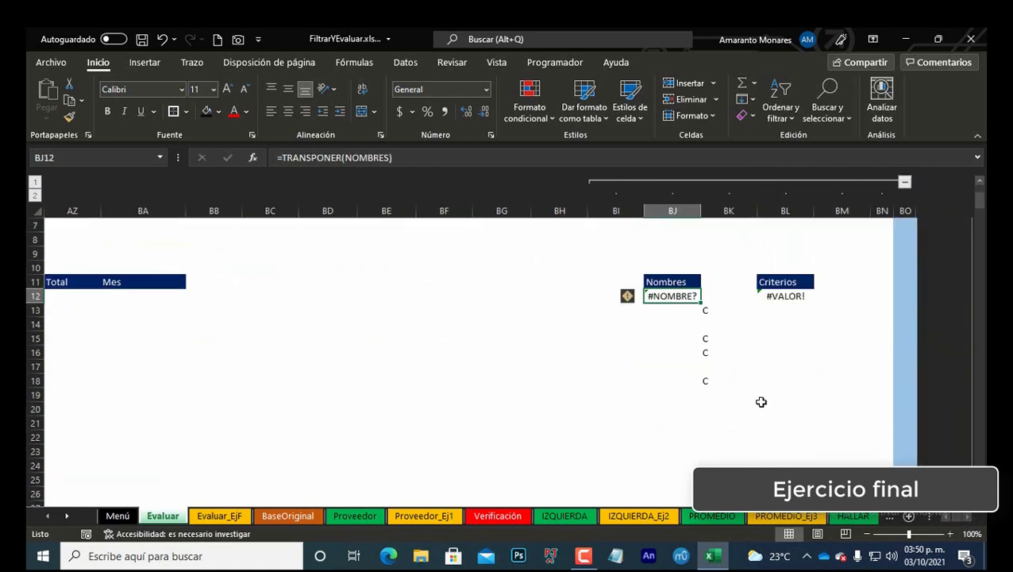
pyautogui.scroll(1, 761, 402)
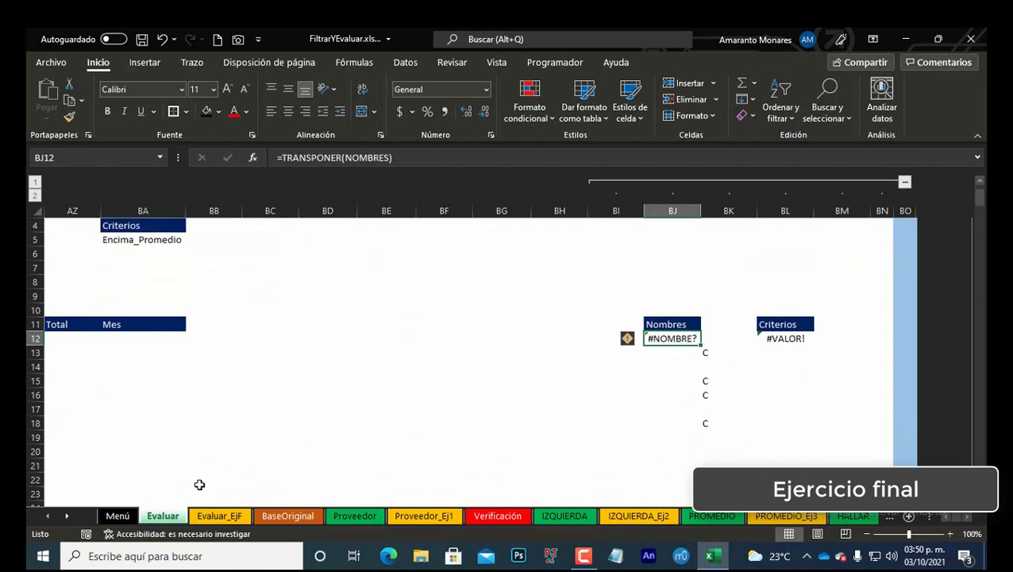
# Step: Switch to the Evaluar_EjF sheet and locate the Nombres and Criterios columns
pyautogui.click(214, 515)
pyautogui.click(883, 336)
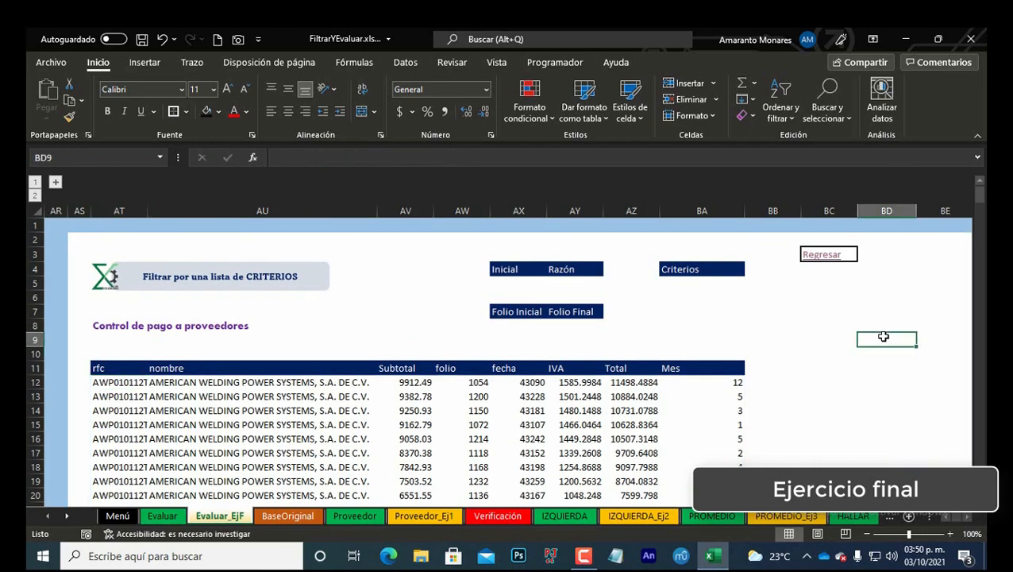
pyautogui.press('Right')
pyautogui.press('Right')
pyautogui.press('Right')
pyautogui.press('Right')
pyautogui.press('Right')
pyautogui.press('Right')
pyautogui.press('Right')
pyautogui.press('Right')
pyautogui.press('Right')
pyautogui.press('Right')
pyautogui.press('Right')
pyautogui.press('Left')
pyautogui.press('Left')
pyautogui.press('Left')
pyautogui.press('Left')
pyautogui.press('Left')
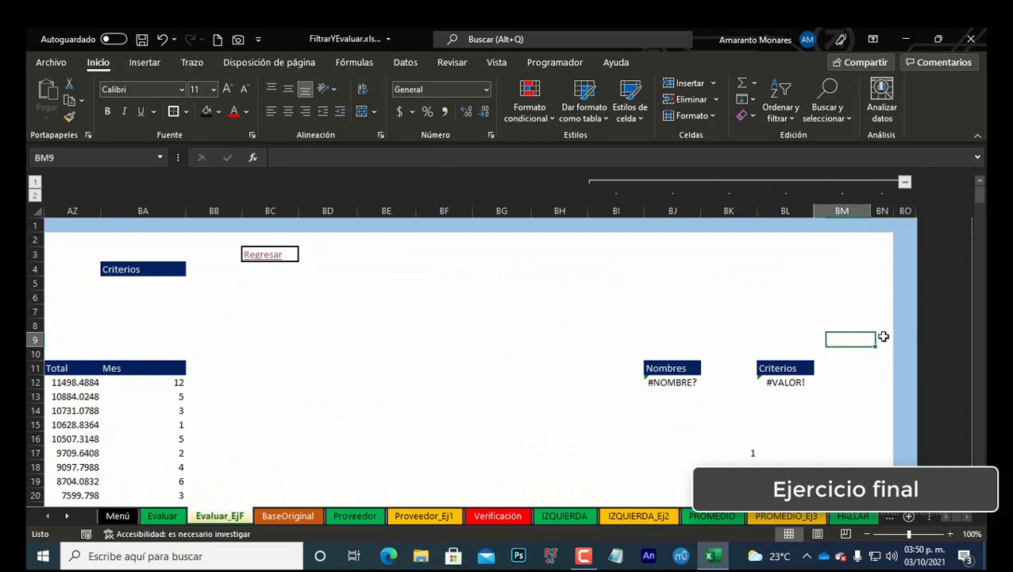
pyautogui.press('Down')
pyautogui.press('Down')
pyautogui.press('Down')
pyautogui.press('Up')
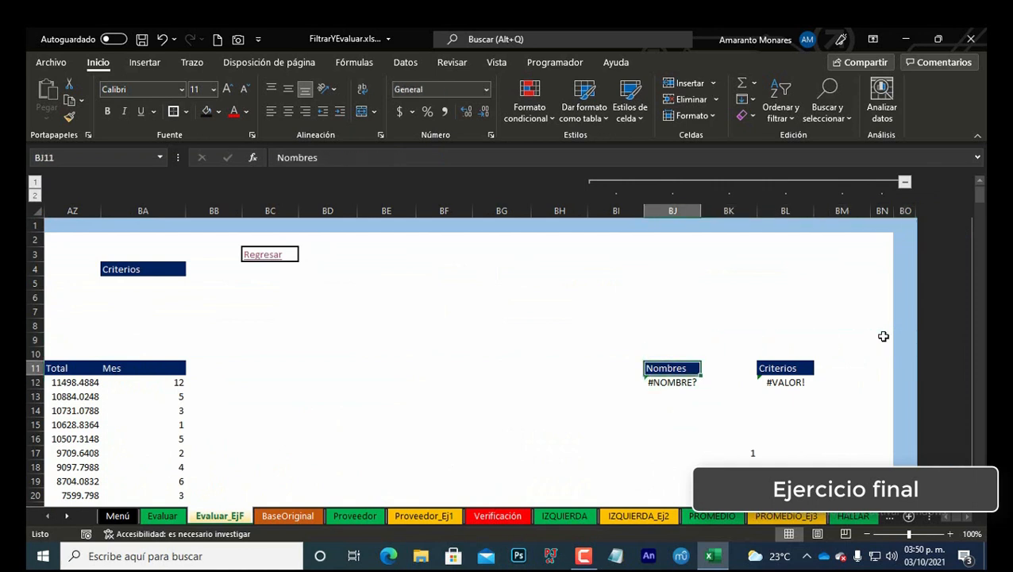
# Step: Clear the error formulas in BJ12 under Nombres and BL12 under Criterios
pyautogui.press('Delete')
pyautogui.hotkey('ctrl', 'z')
pyautogui.press('Down')
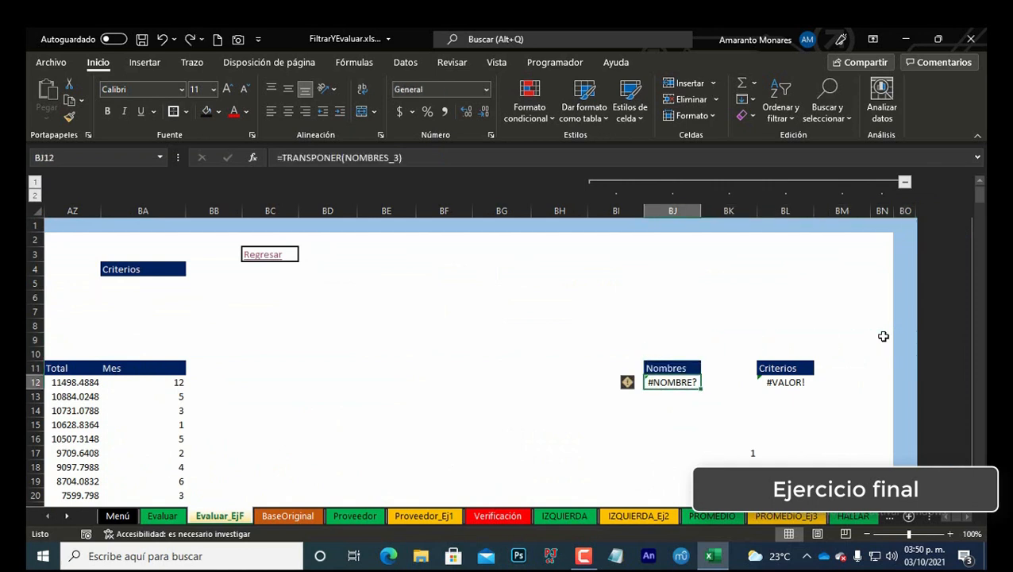
pyautogui.press('Delete')
pyautogui.press('Right')
pyautogui.press('Right')
pyautogui.press('Delete')
pyautogui.press('Left')
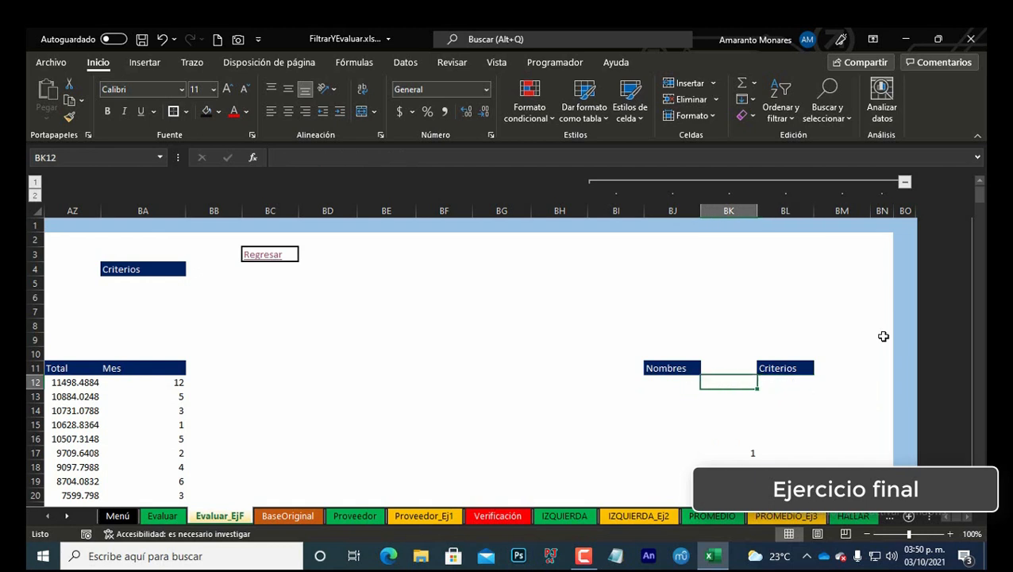
# Step: Enter =TRANSPONER(MIS_NOMBRES) in BJ12 under Nombres to list the defined names vertically
pyautogui.press('Down')
pyautogui.press('Down')
pyautogui.press('Down')
pyautogui.press('Down')
pyautogui.press('Down')
pyautogui.press('Left')
pyautogui.press('Up')
pyautogui.press('Up')
pyautogui.press('Up')
pyautogui.press('Up')
pyautogui.press('Up')
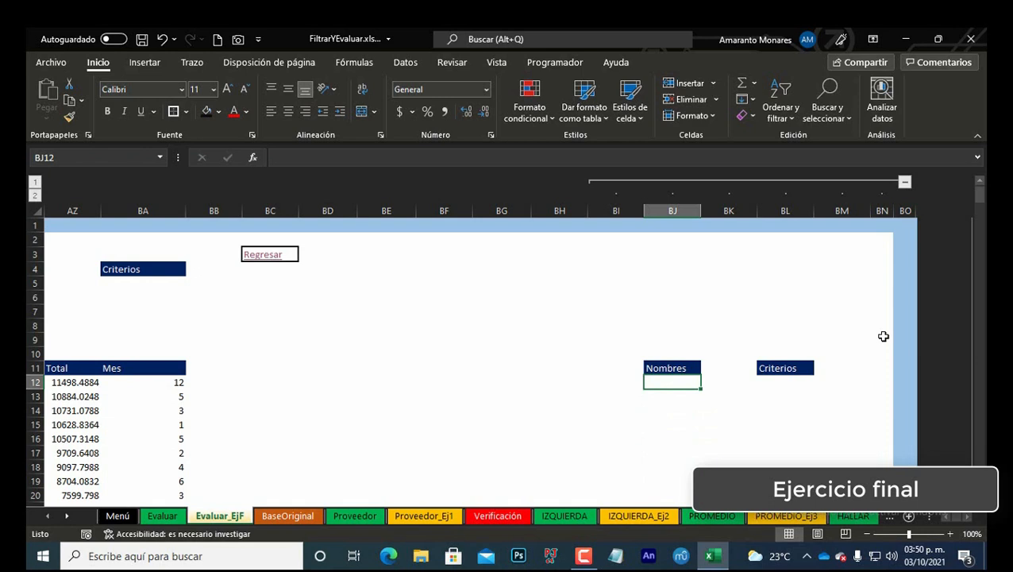
pyautogui.write('=')
pyautogui.write('nombre')
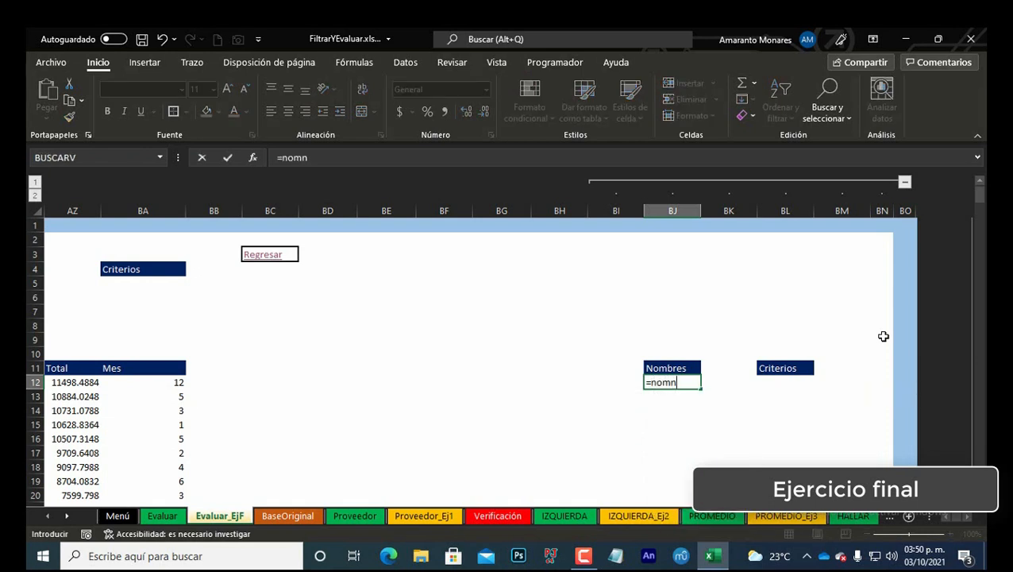
pyautogui.press('BackSpace')
pyautogui.press('BackSpace')
pyautogui.press('BackSpace')
pyautogui.press('BackSpace')
pyautogui.press('BackSpace')
pyautogui.press('BackSpace')
pyautogui.write('MIS_NOMBRES')
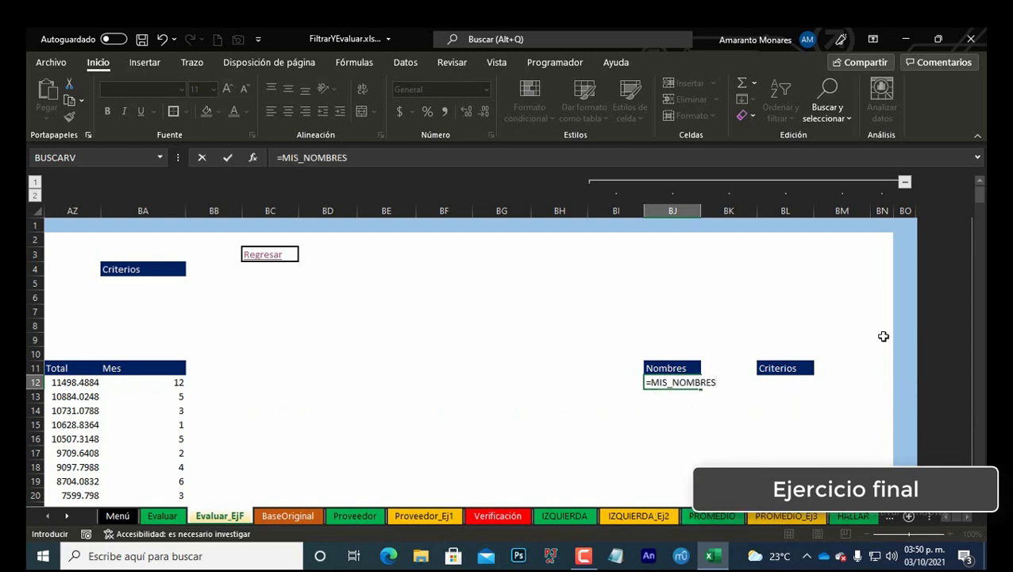
pyautogui.hotkey('ctrl', 'Return')
pyautogui.press('F2')
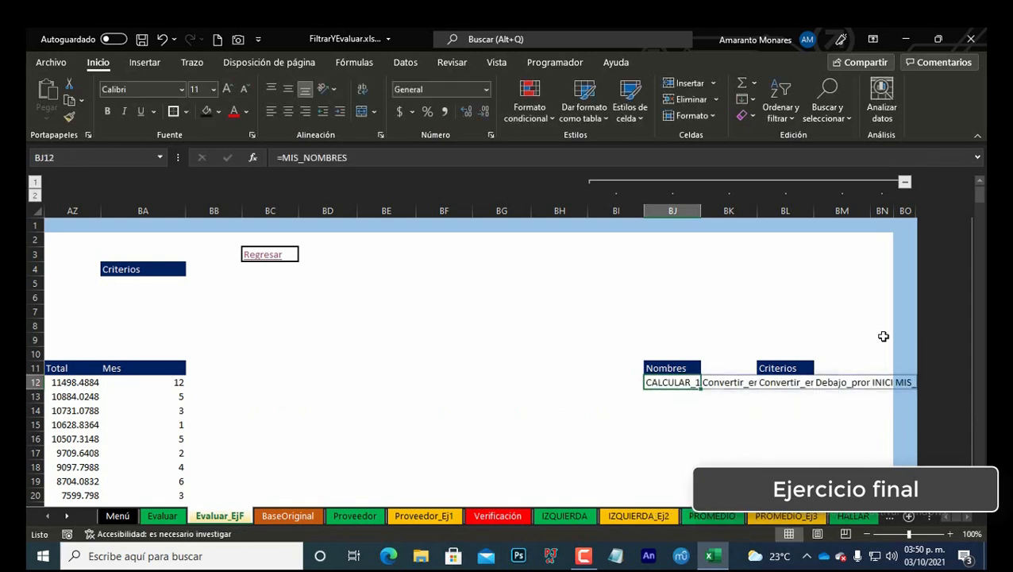
pyautogui.write('TRANSPONER(MIS_NOMBRES')
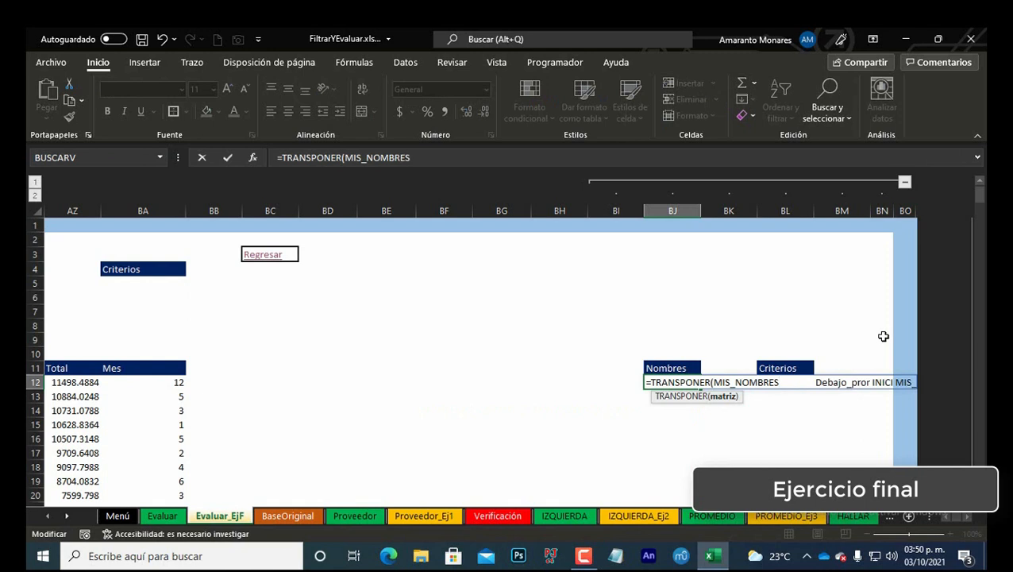
pyautogui.write(')')
pyautogui.hotkey('ctrl', 'Return')
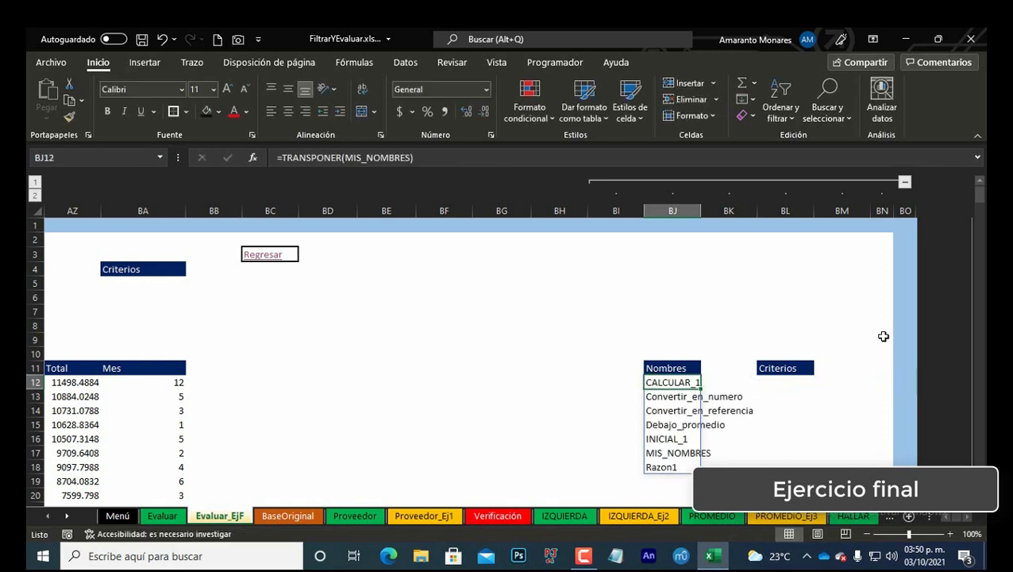
# Step: Navigate through the spilled name list under Nombres to check its cells
pyautogui.hotkey('ctrl', 'Home')
pyautogui.press('Down')
pyautogui.press('Down')
pyautogui.press('Down')
pyautogui.press('Down')
pyautogui.press('Down')
pyautogui.press('Down')
pyautogui.press('Down')
pyautogui.press('Down')
pyautogui.press('Down')
pyautogui.press('Down')
pyautogui.press('Down')
pyautogui.press('Down')
pyautogui.press('Down')
pyautogui.press('Down')
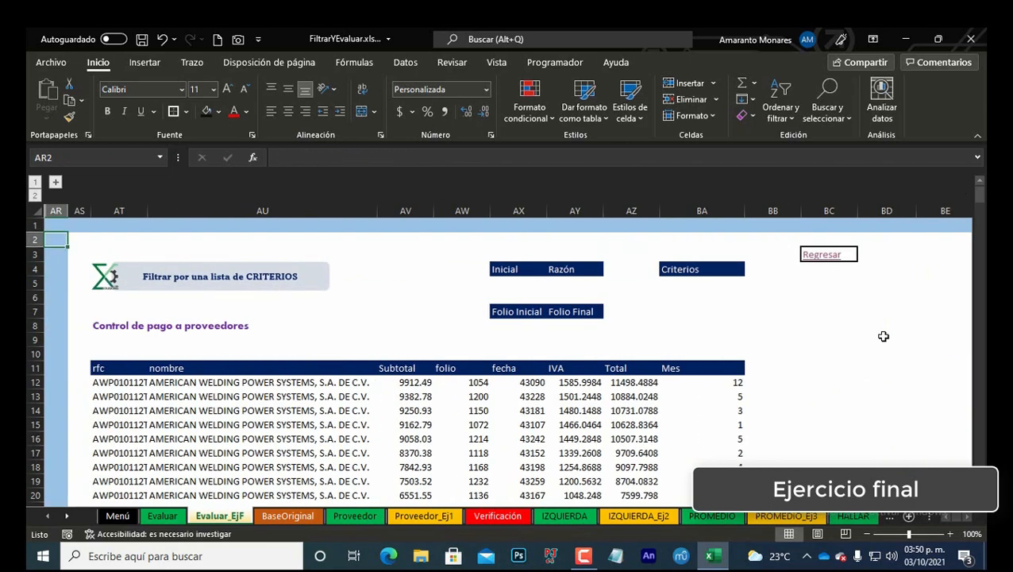
pyautogui.press('Right')
pyautogui.press('Right')
pyautogui.press('Right')
pyautogui.press('Right')
pyautogui.press('Right')
pyautogui.press('Right')
pyautogui.press('Right')
pyautogui.press('Right')
pyautogui.press('Right')
pyautogui.press('Right')
pyautogui.press('Right')
pyautogui.press('Right')
pyautogui.press('Right')
pyautogui.press('Right')
pyautogui.press('Right')
pyautogui.press('Right')
pyautogui.press('Right')
pyautogui.press('Right')
pyautogui.press('Right')
pyautogui.press('Right')
pyautogui.press('Right')
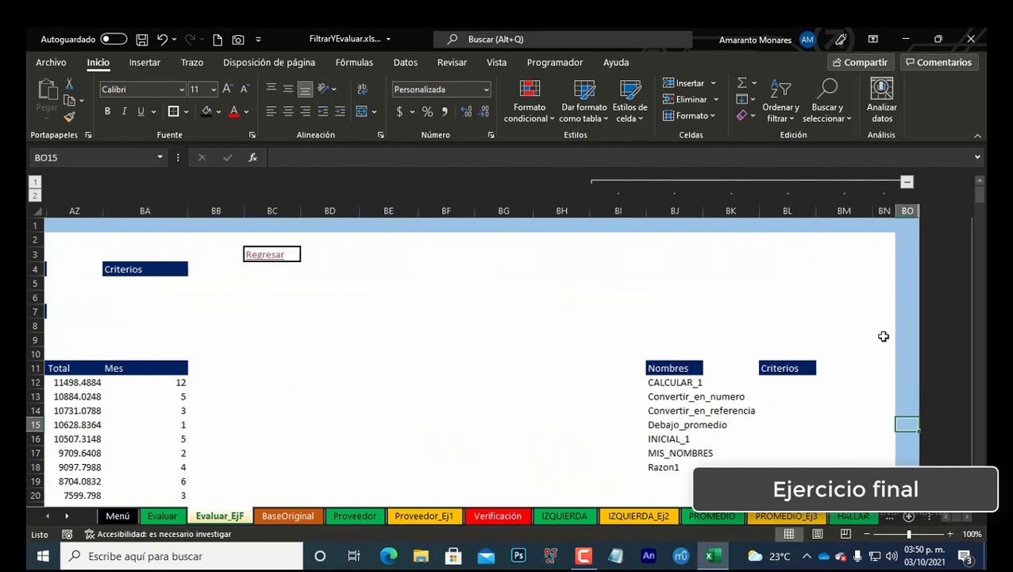
pyautogui.press('Left')
pyautogui.press('Left')
pyautogui.press('Left')
pyautogui.press('Up')
pyautogui.press('Up')
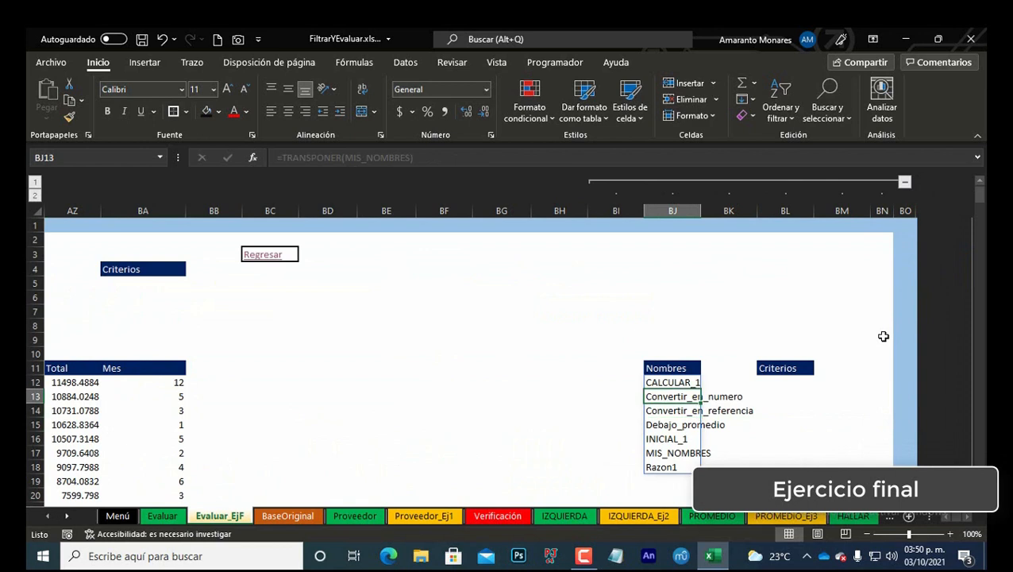
pyautogui.press('Down')
pyautogui.press('Down')
pyautogui.press('Down')
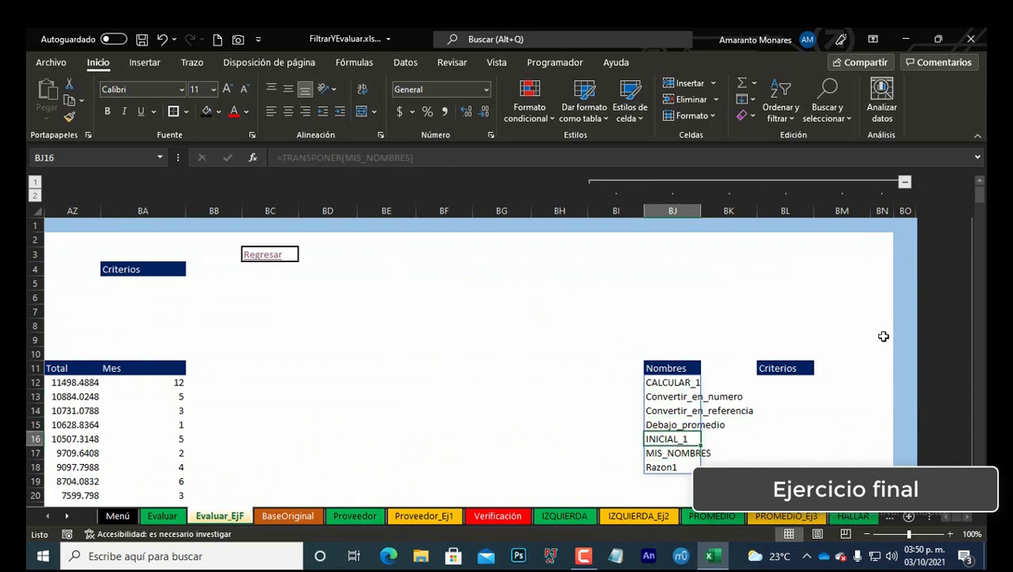
# Step: Enter 1 in column BK beside INICIAL_1 and beside Razon1
pyautogui.press('Right')
pyautogui.write('1')
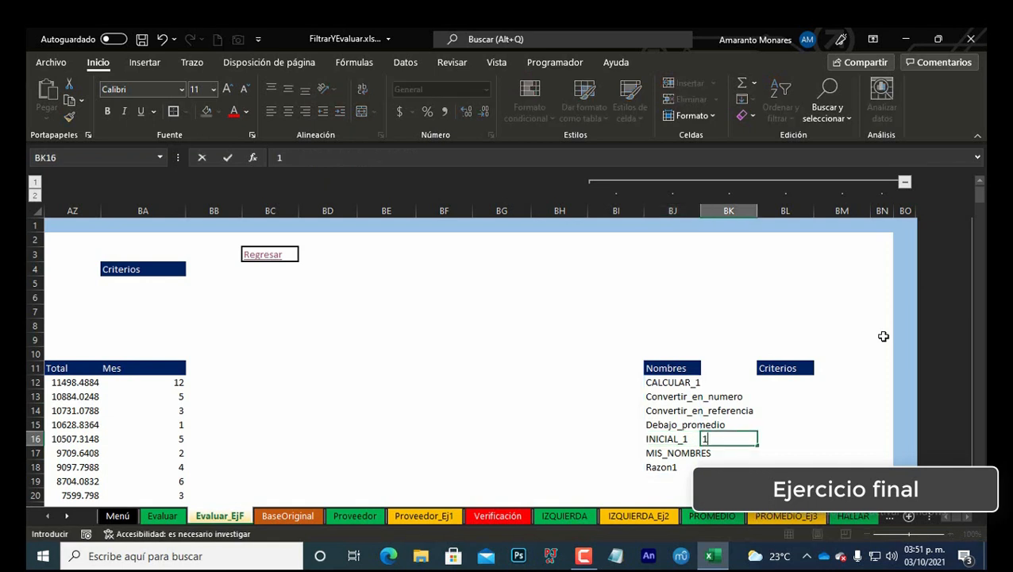
pyautogui.press('Return')
pyautogui.press('Down')
pyautogui.write('1')
pyautogui.press('Up')
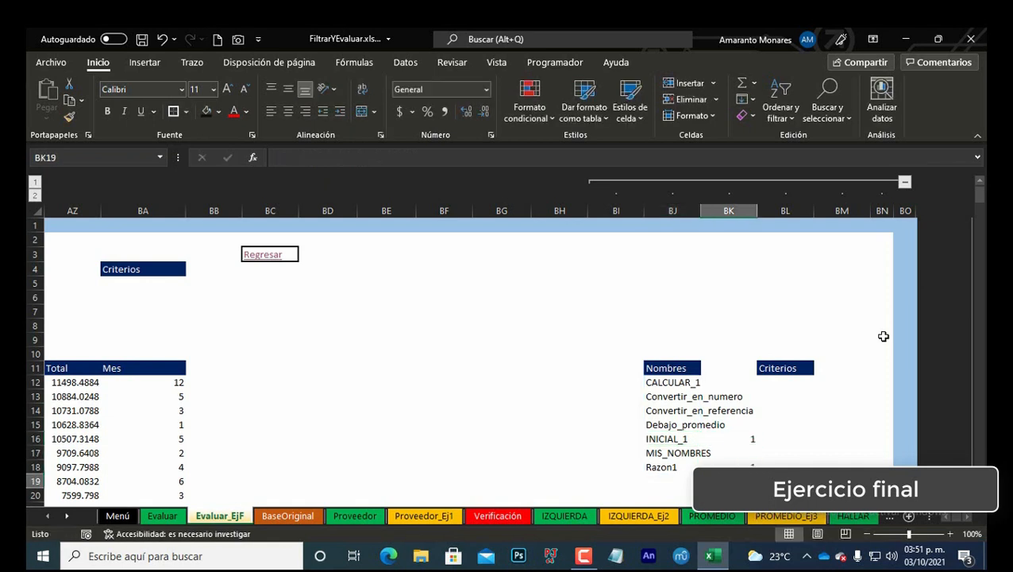
# Step: Enter 1 in column BK beside Debajo_promedio
pyautogui.press('Up')
pyautogui.press('Up')
pyautogui.write('1')
pyautogui.press('Return')
pyautogui.press('Up')
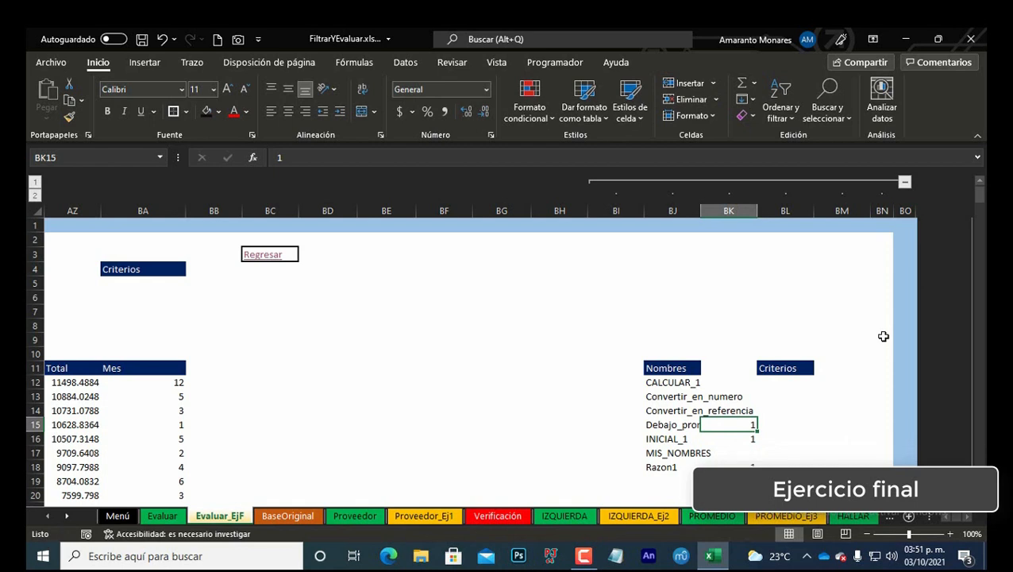
# Step: Enter =FILTRAR(BJ12#,BK12:BK18=1) in BL12 under Criterios to list the names marked with 1
pyautogui.press('Left')
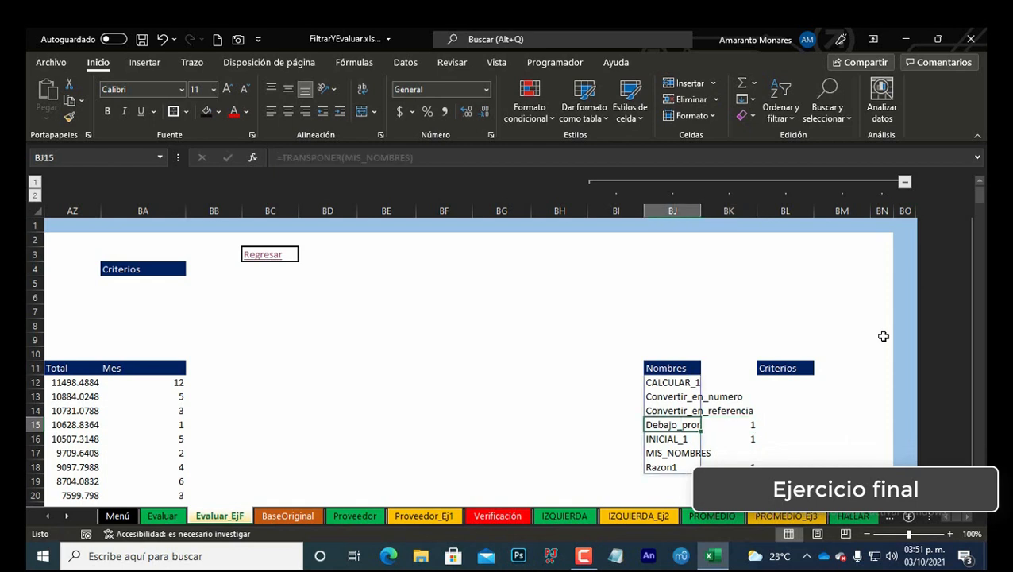
pyautogui.press('Right')
pyautogui.press('Right')
pyautogui.press('Up')
pyautogui.press('Up')
pyautogui.press('Up')
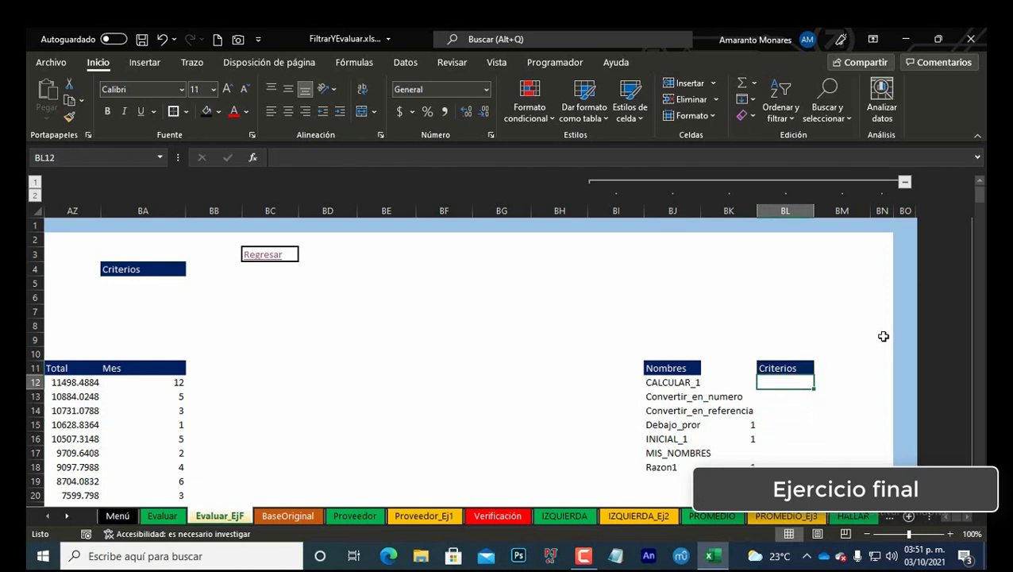
pyautogui.click(809, 369)
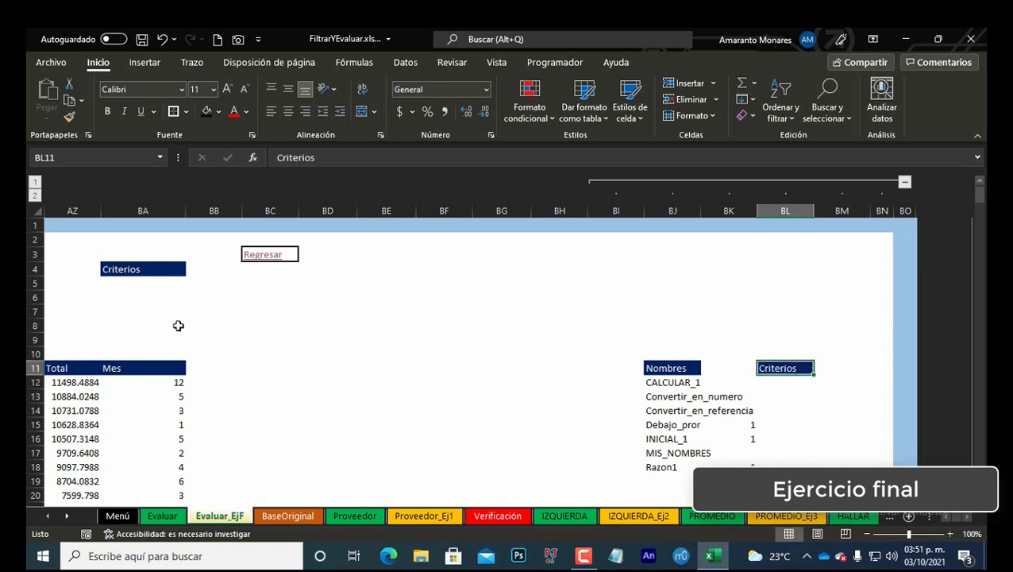
pyautogui.click(154, 263)
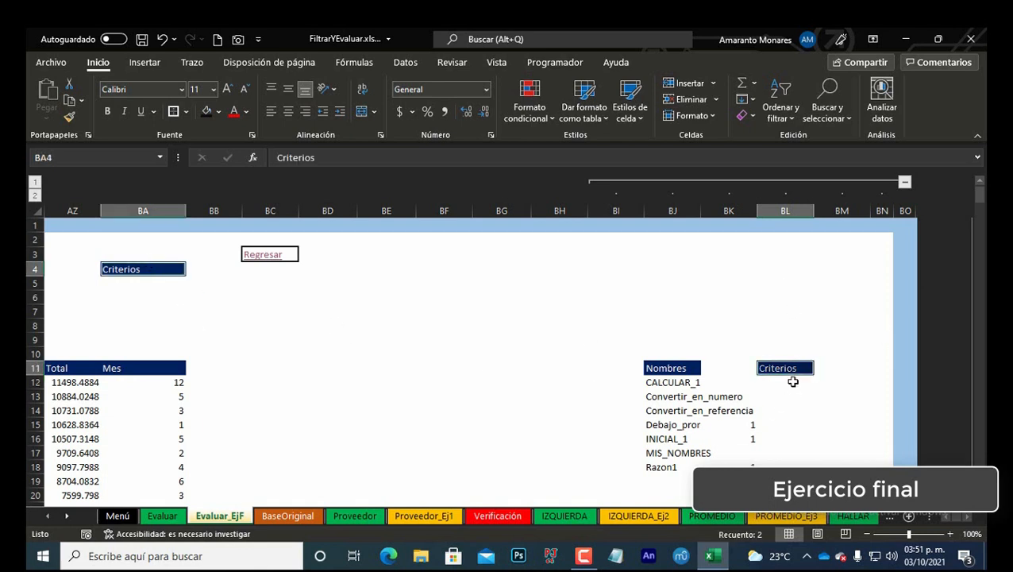
pyautogui.click(791, 380)
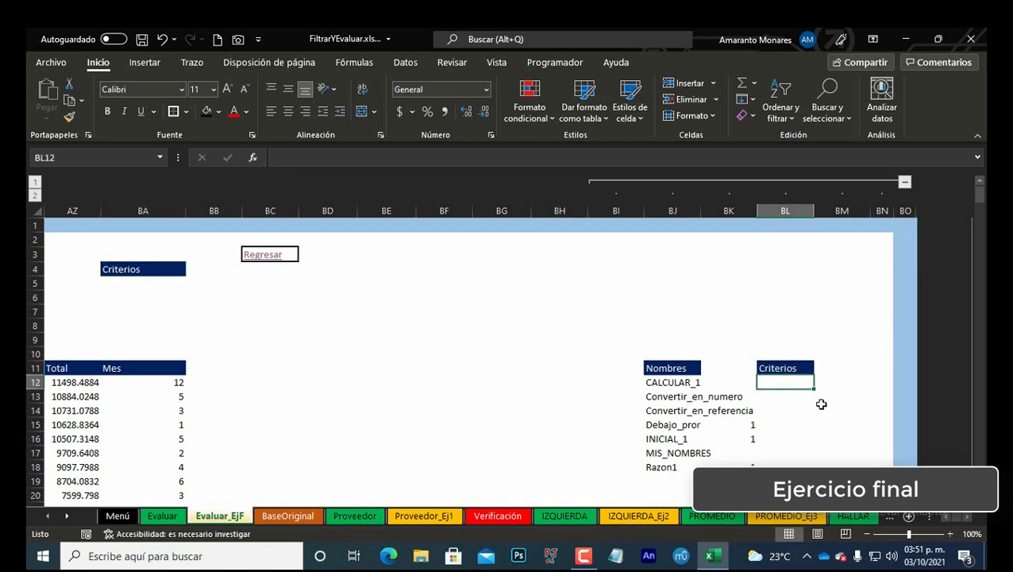
pyautogui.write('=FIL')
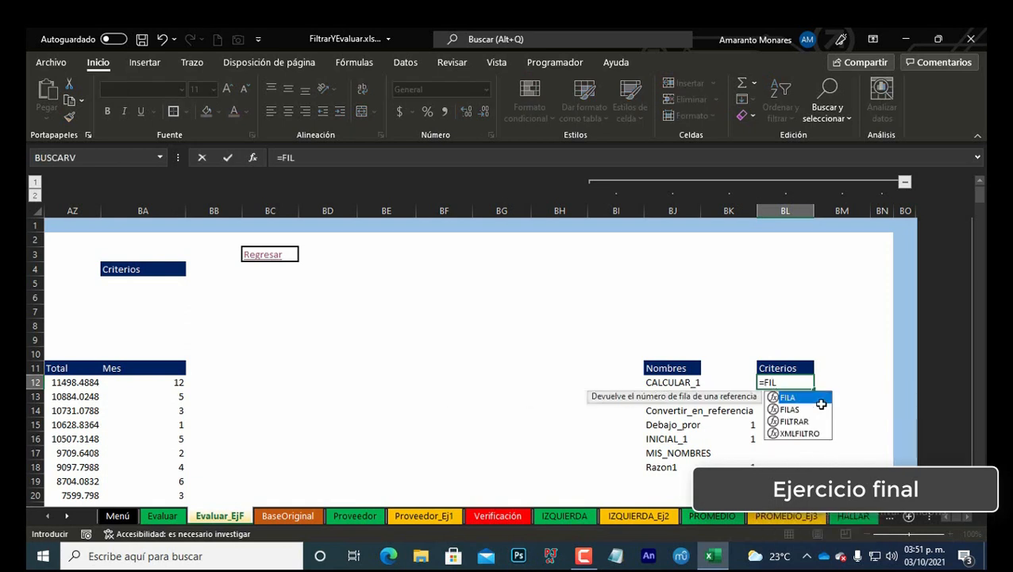
pyautogui.write('TRAR(')
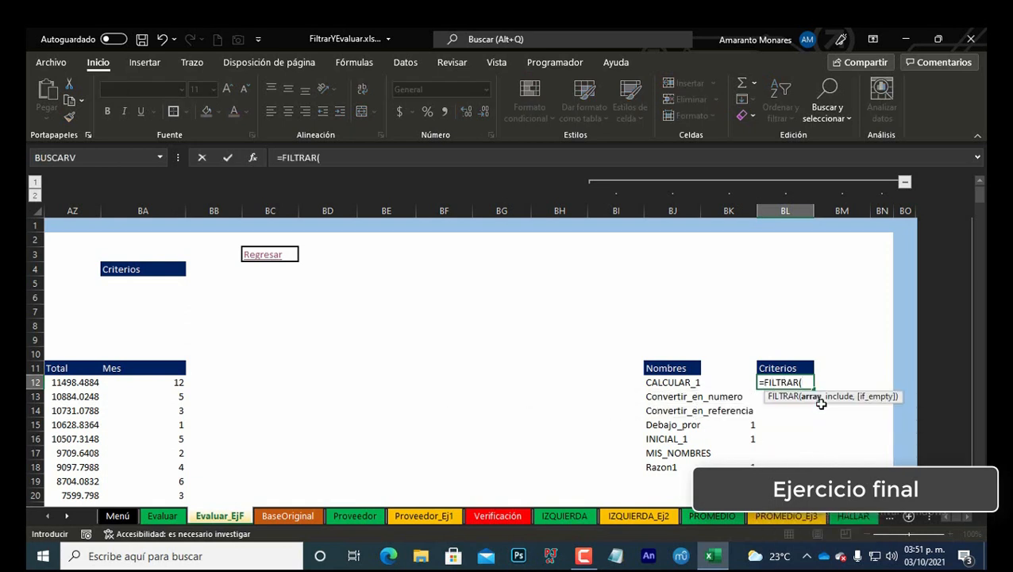
pyautogui.press('Left')
pyautogui.press('Left')
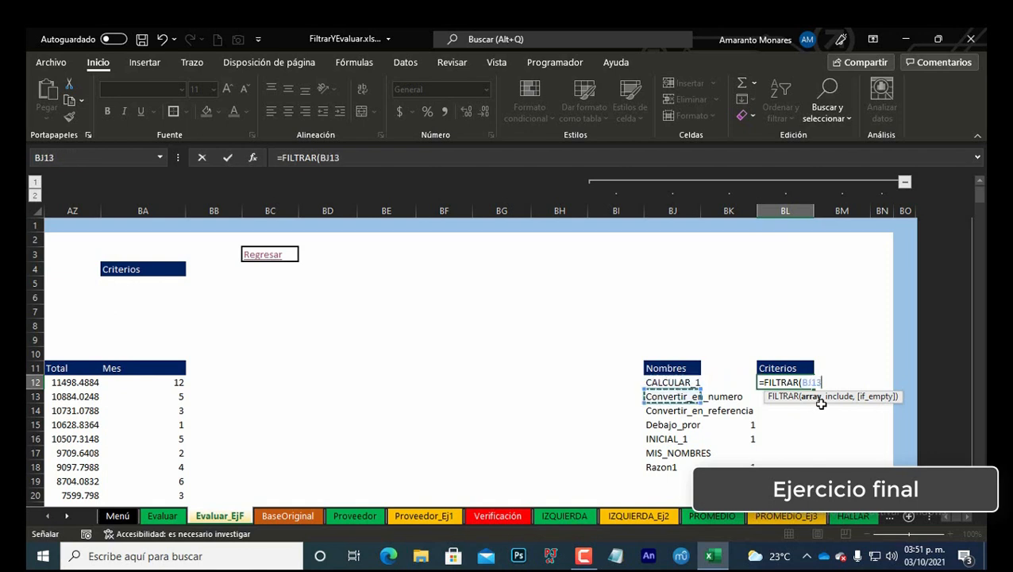
pyautogui.press('Up')
pyautogui.hotkey('ctrl', 'Down')
pyautogui.hotkey('ctrl', 'Up')
pyautogui.press('Down')
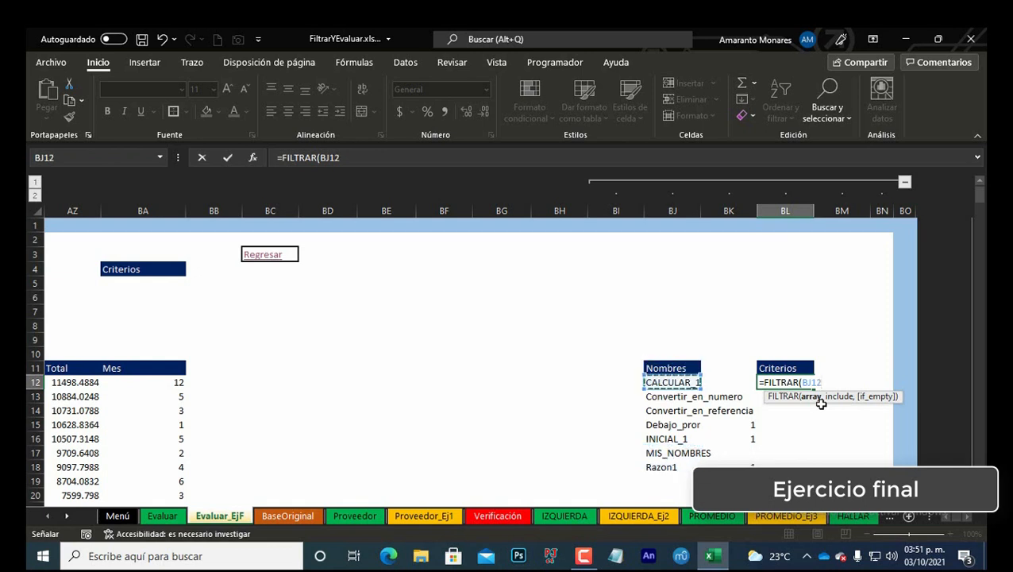
pyautogui.write('#')
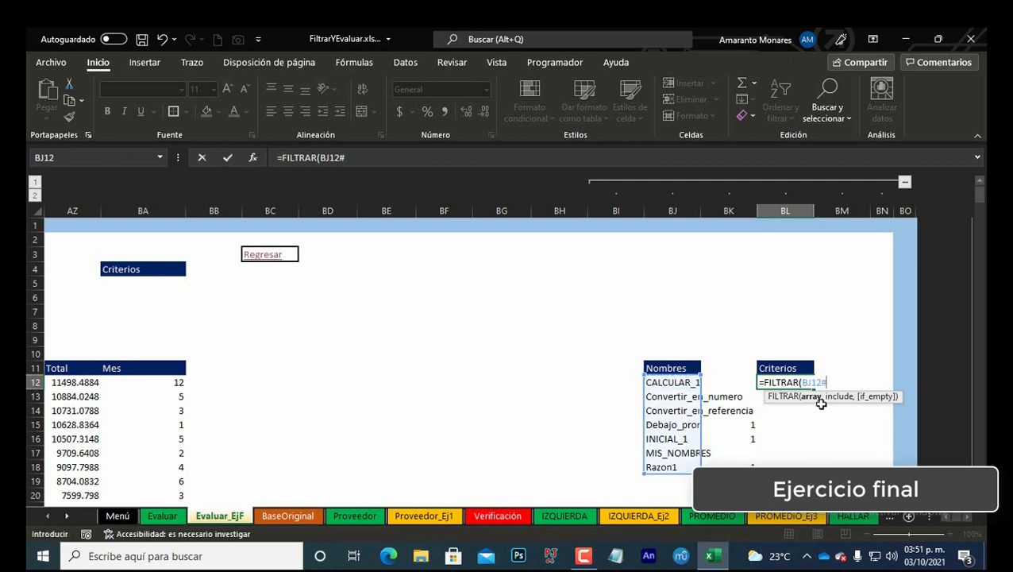
pyautogui.write(',')
pyautogui.press('Left')
pyautogui.hotkey('shift', 'Down')
pyautogui.hotkey('shift', 'Down')
pyautogui.hotkey('shift', 'Down')
pyautogui.hotkey('shift', 'Down')
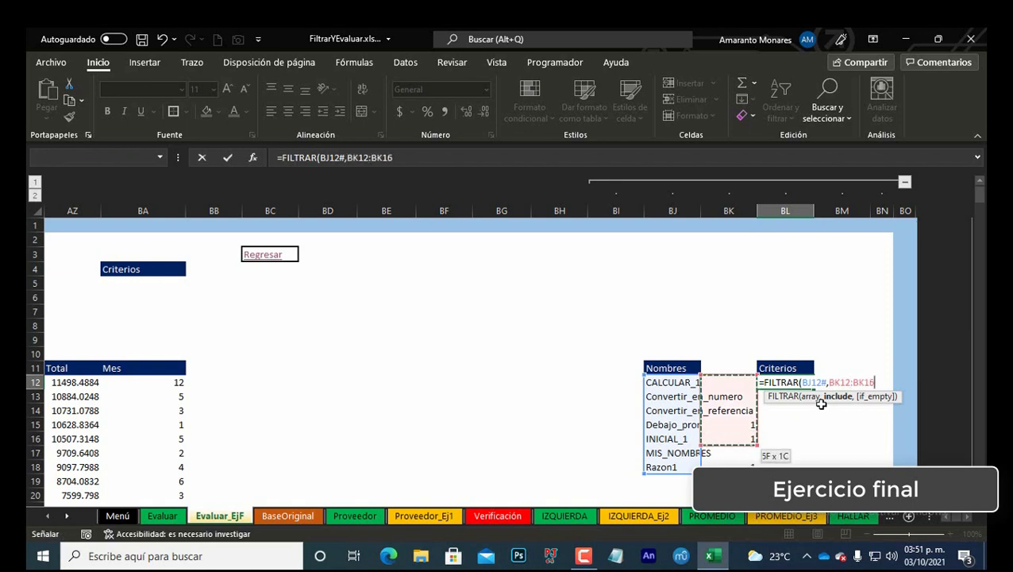
pyautogui.hotkey('shift', 'Down')
pyautogui.hotkey('shift', 'Down')
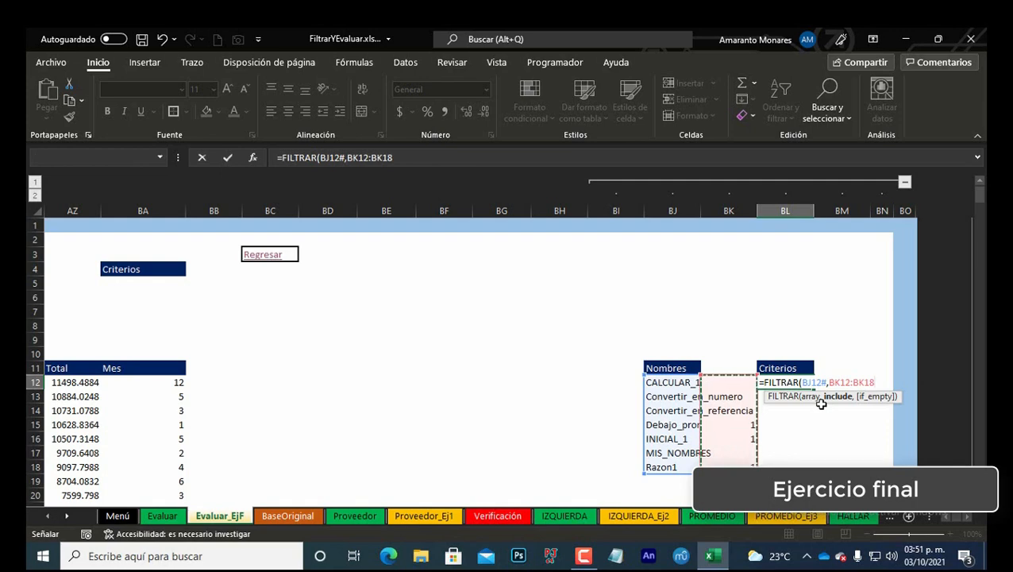
pyautogui.write('=1')
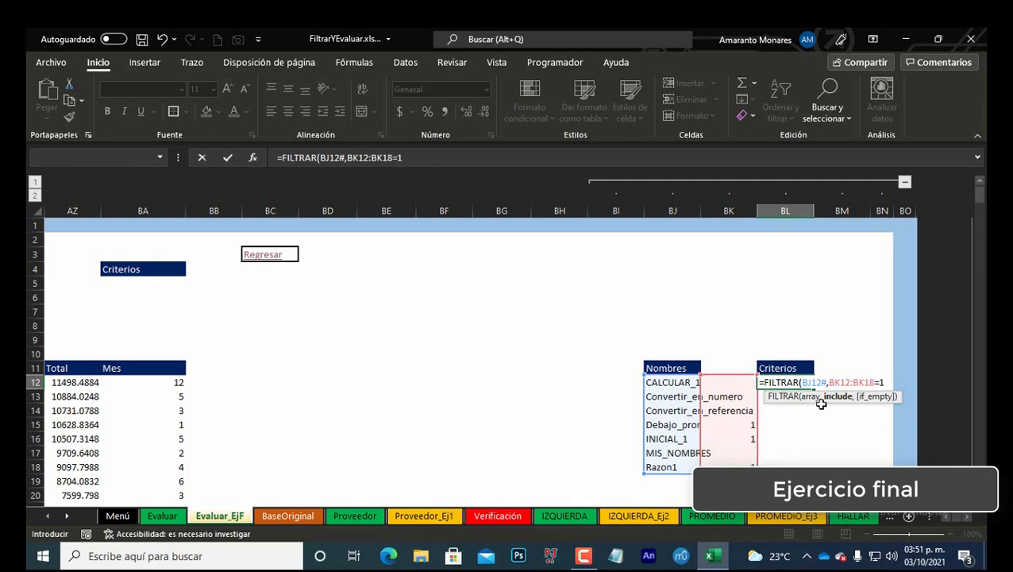
pyautogui.write(')')
pyautogui.press('Return')
pyautogui.press('Up')
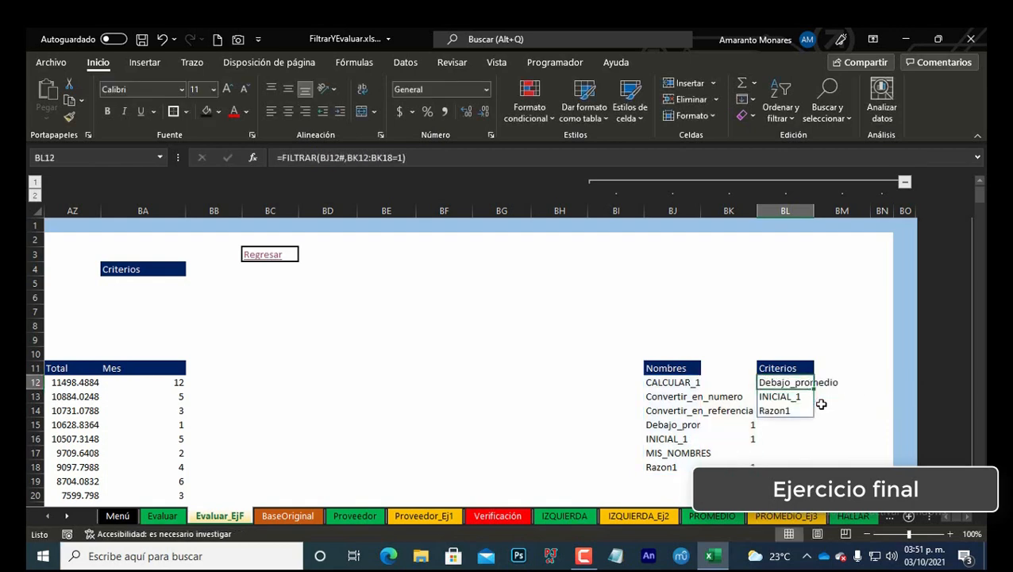
# Step: Format the filtered criteria list in BL12:BL14 with red, bold text
pyautogui.hotkey('ctrl', 'Left')
pyautogui.hotkey('ctrl', 'Left')
pyautogui.hotkey('ctrl', 'Left')
pyautogui.hotkey('ctrl', 'Left')
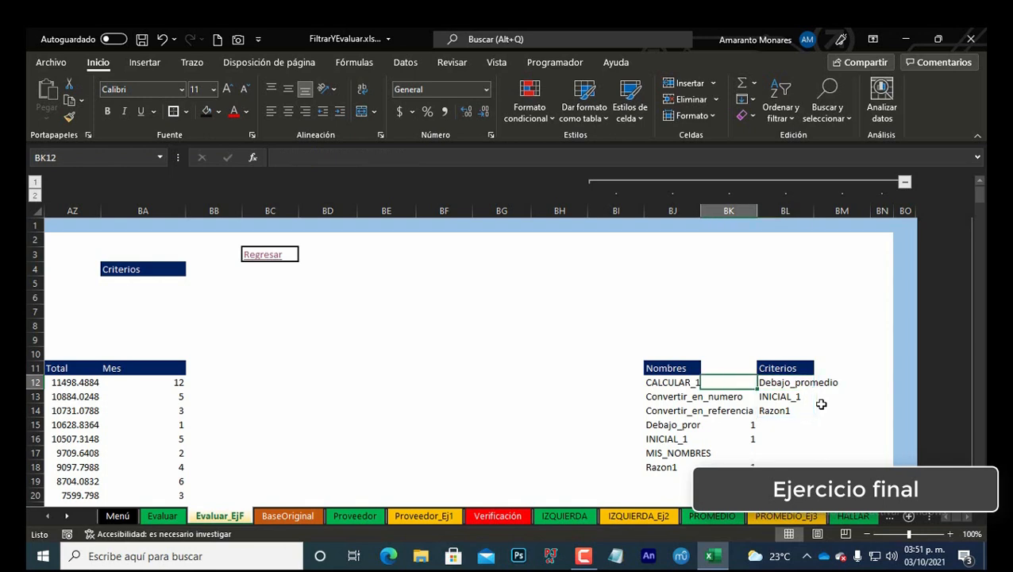
pyautogui.press('Right')
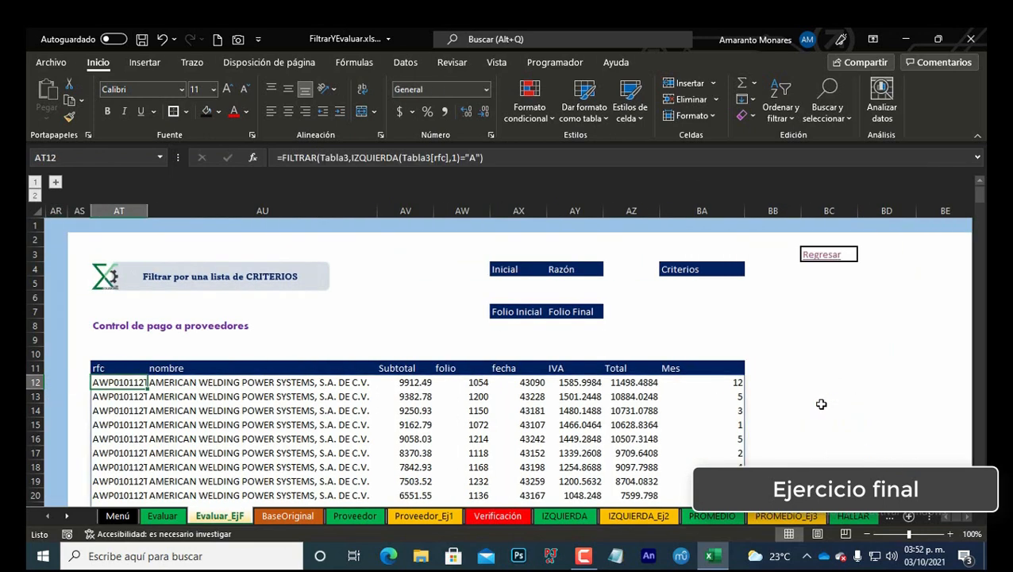
pyautogui.press('Right')
pyautogui.press('Right')
pyautogui.press('Right')
pyautogui.press('Right')
pyautogui.press('Right')
pyautogui.press('Right')
pyautogui.press('Right')
pyautogui.press('Right')
pyautogui.press('Right')
pyautogui.press('Right')
pyautogui.press('Right')
pyautogui.press('Right')
pyautogui.press('Right')
pyautogui.press('Right')
pyautogui.press('Right')
pyautogui.press('Right')
pyautogui.press('Right')
pyautogui.press('Right')
pyautogui.press('Right')
pyautogui.press('Right')
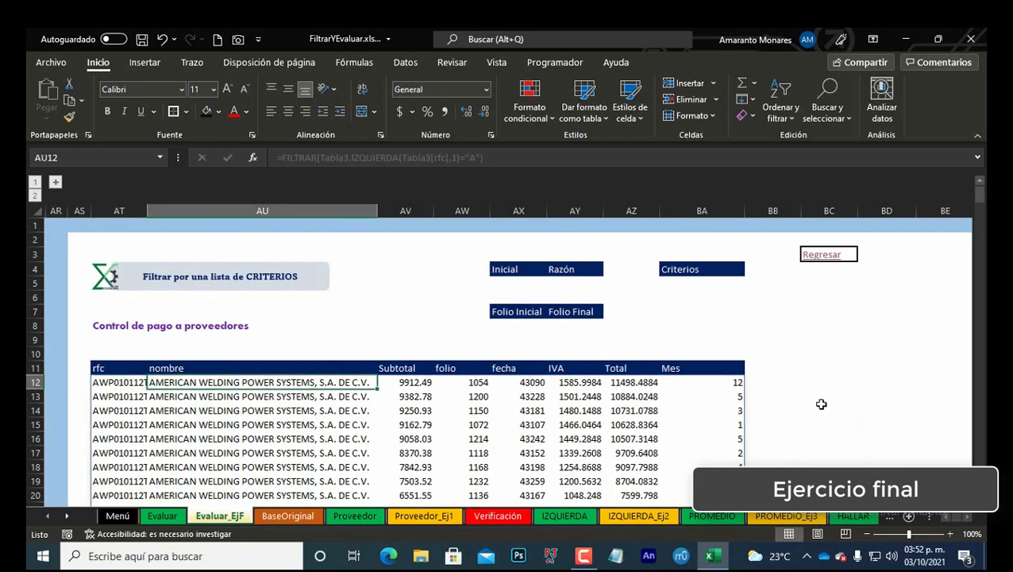
pyautogui.press('Left')
pyautogui.press('Left')
pyautogui.hotkey('ctrl', 'shift', 'Down')
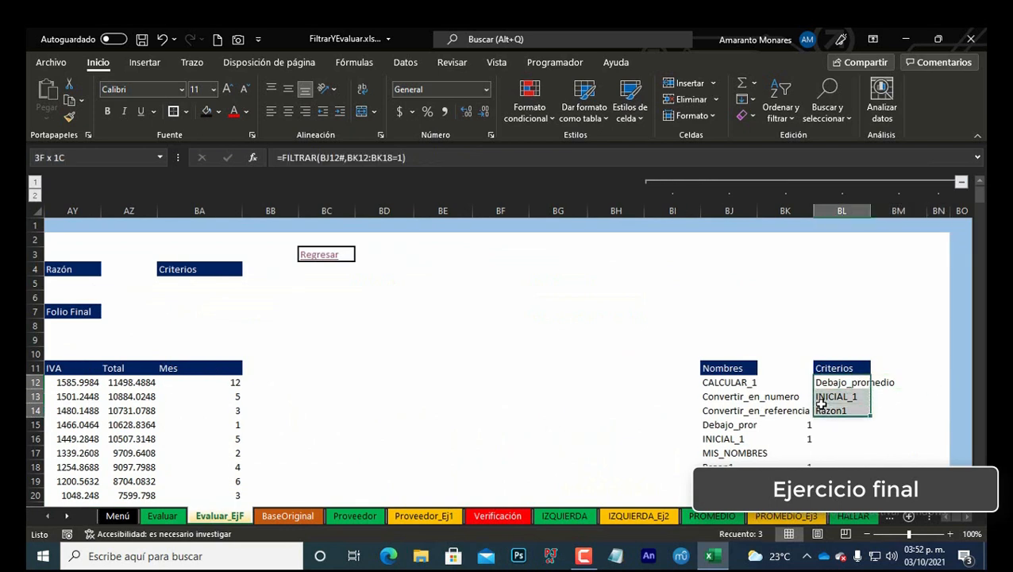
pyautogui.click(234, 115)
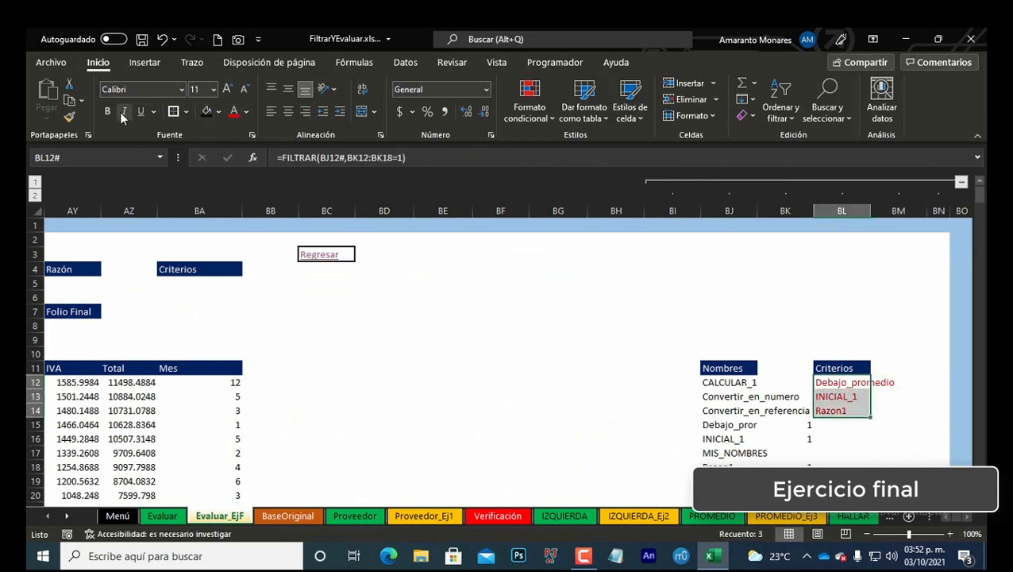
pyautogui.click(107, 112)
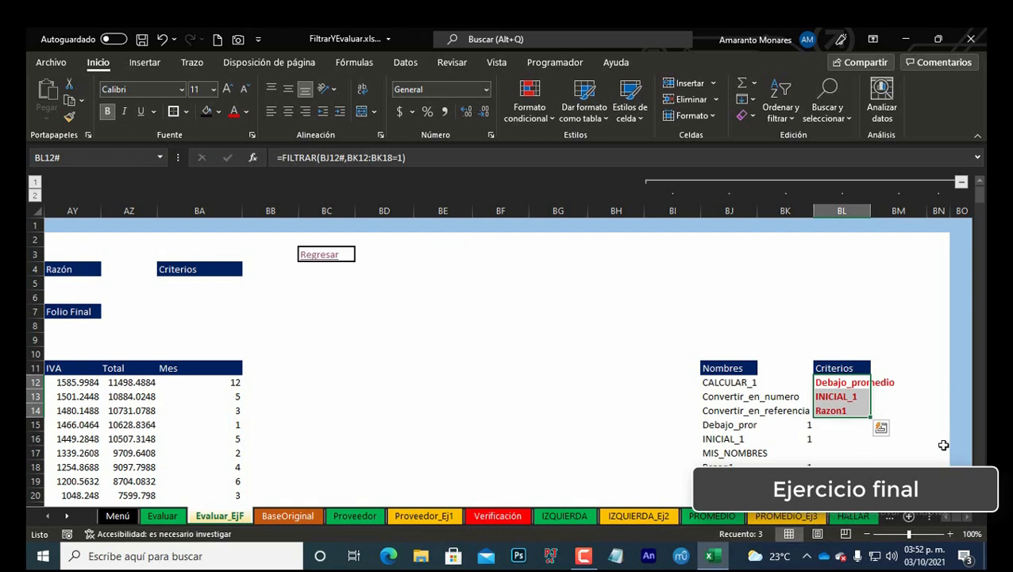
# Step: Open the Name Manager and select INICIAL_1 to review its definition
pyautogui.click(229, 384)
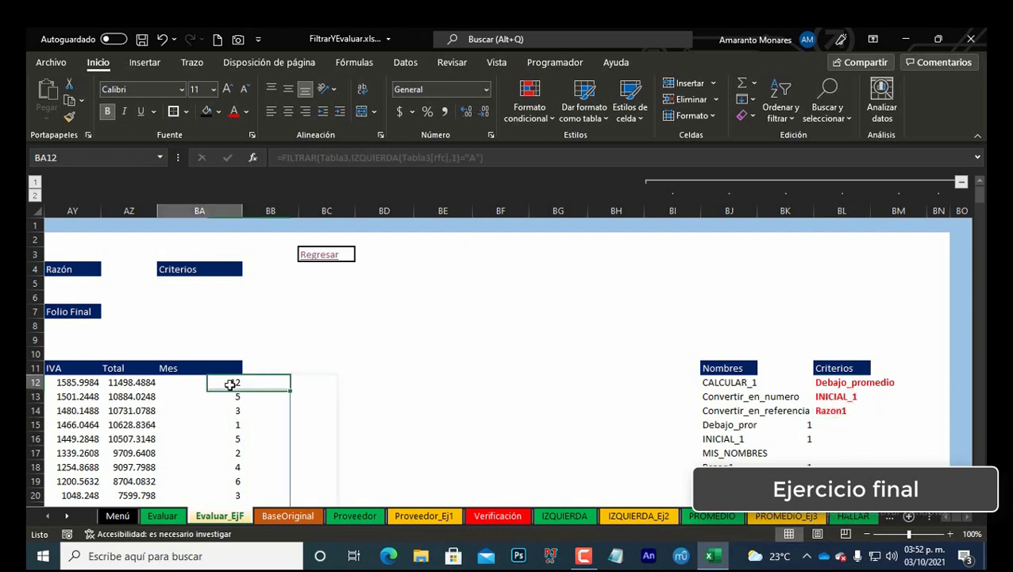
pyautogui.hotkey('ctrl', 'Left')
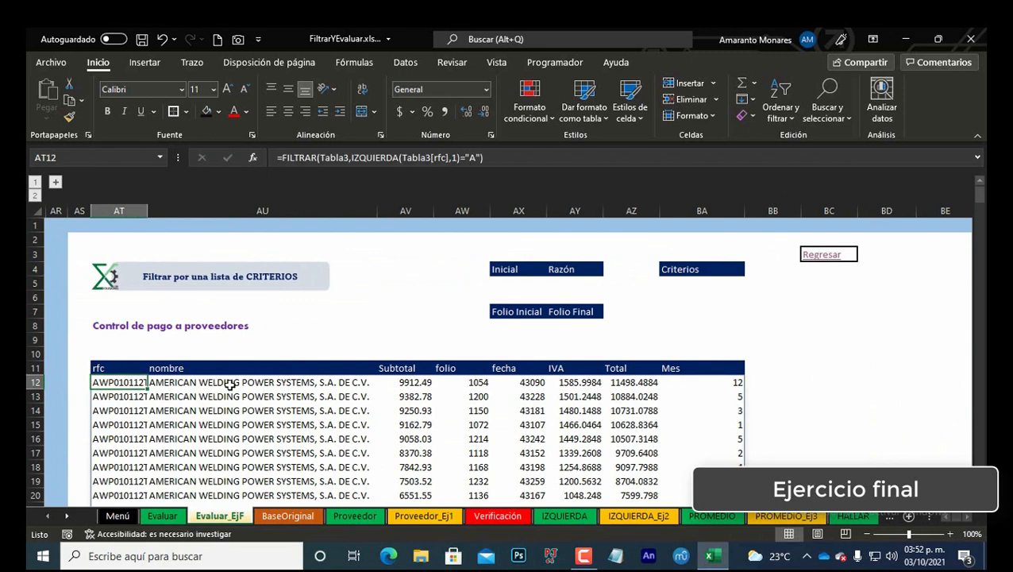
pyautogui.hotkey('ctrl', 'F3')
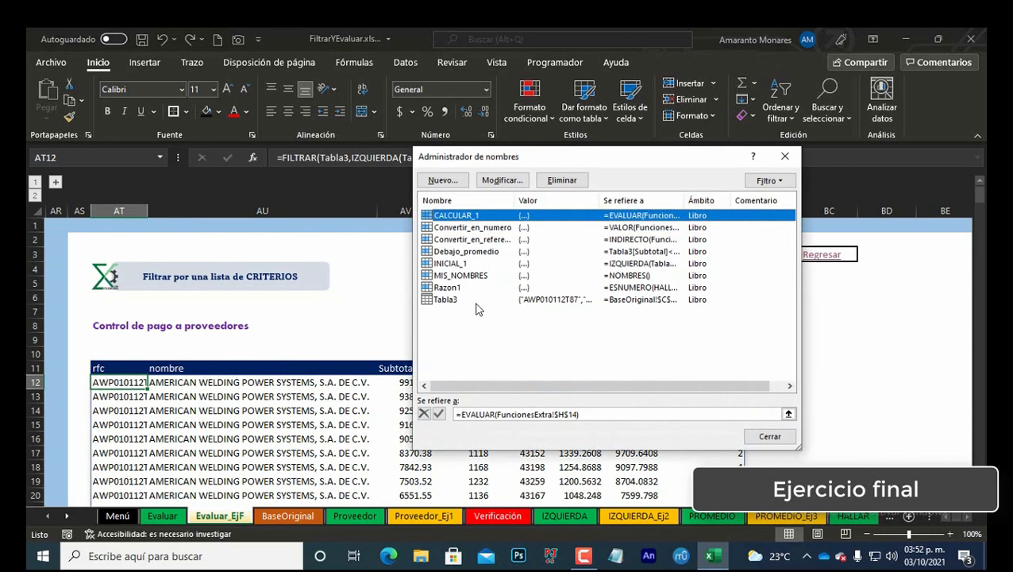
pyautogui.click(463, 266)
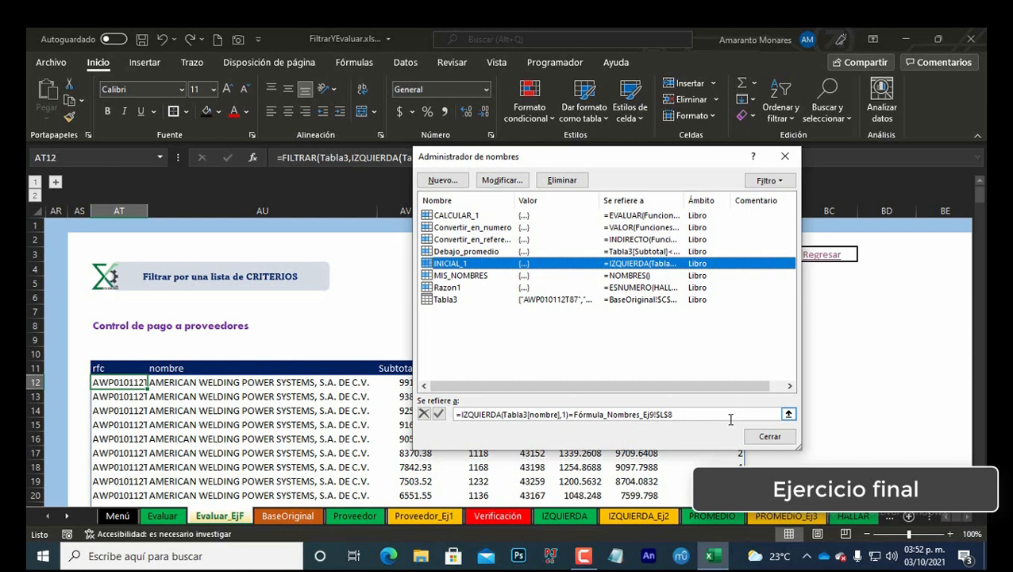
# Step: Remove the sheet name from INICIAL_1's definition so it refers to =IZQUIERDA(Tabla3[nombre],1)=!$L$8
pyautogui.click(656, 414)
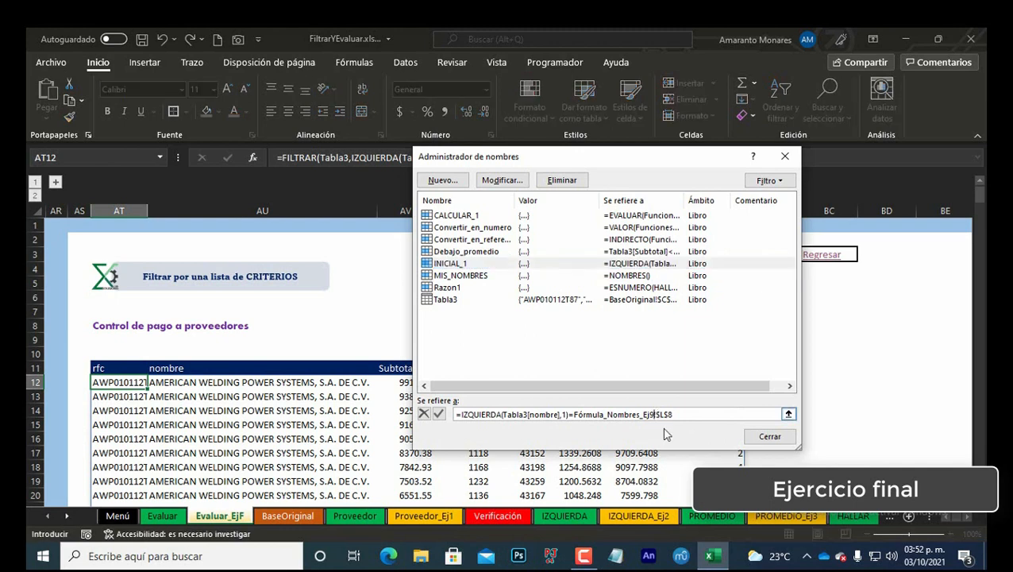
pyautogui.press('BackSpace')
pyautogui.press('BackSpace')
pyautogui.press('BackSpace')
pyautogui.press('BackSpace')
pyautogui.press('BackSpace')
pyautogui.press('BackSpace')
pyautogui.press('BackSpace')
pyautogui.press('BackSpace')
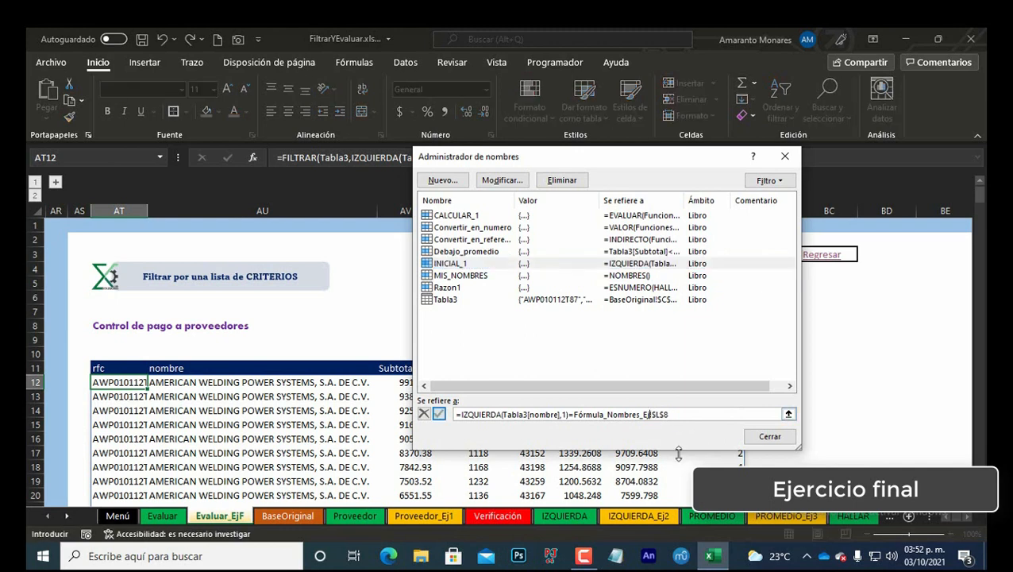
pyautogui.press('BackSpace')
pyautogui.press('BackSpace')
pyautogui.press('BackSpace')
pyautogui.press('BackSpace')
pyautogui.press('BackSpace')
pyautogui.press('BackSpace')
pyautogui.press('BackSpace')
pyautogui.press('BackSpace')
pyautogui.press('BackSpace')
pyautogui.press('BackSpace')
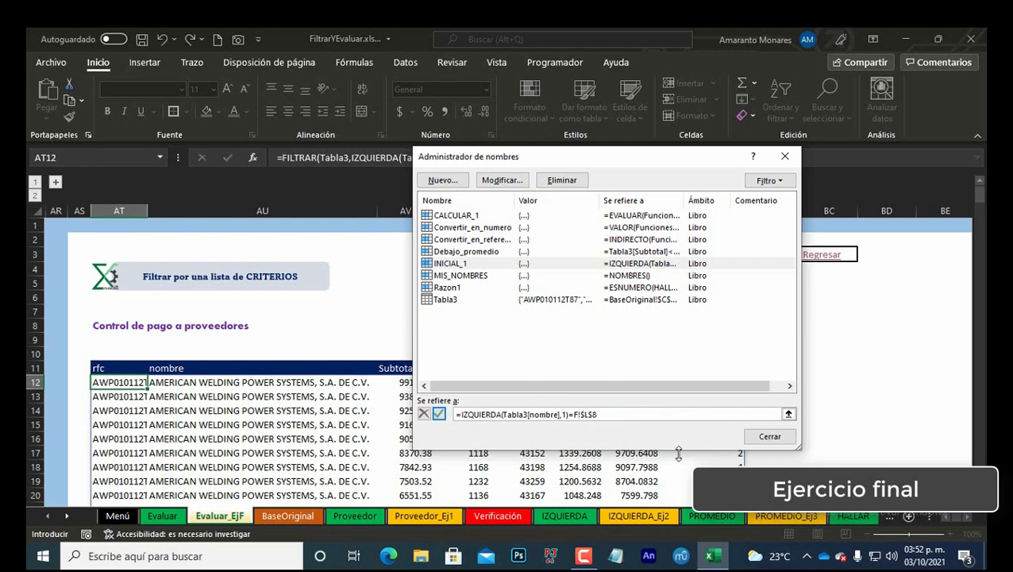
pyautogui.press('BackSpace')
pyautogui.click(441, 416)
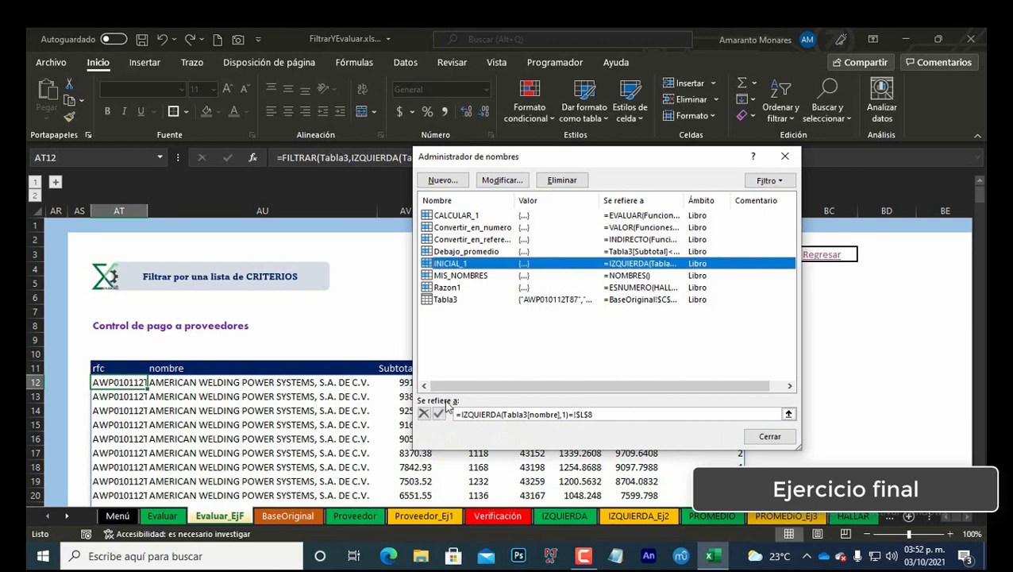
# Step: Remove the sheet name from Razon1's definition so it refers to =ESNUMERO(HALLAR(!$W$7,Tabla3[nombre],1))
pyautogui.click(450, 287)
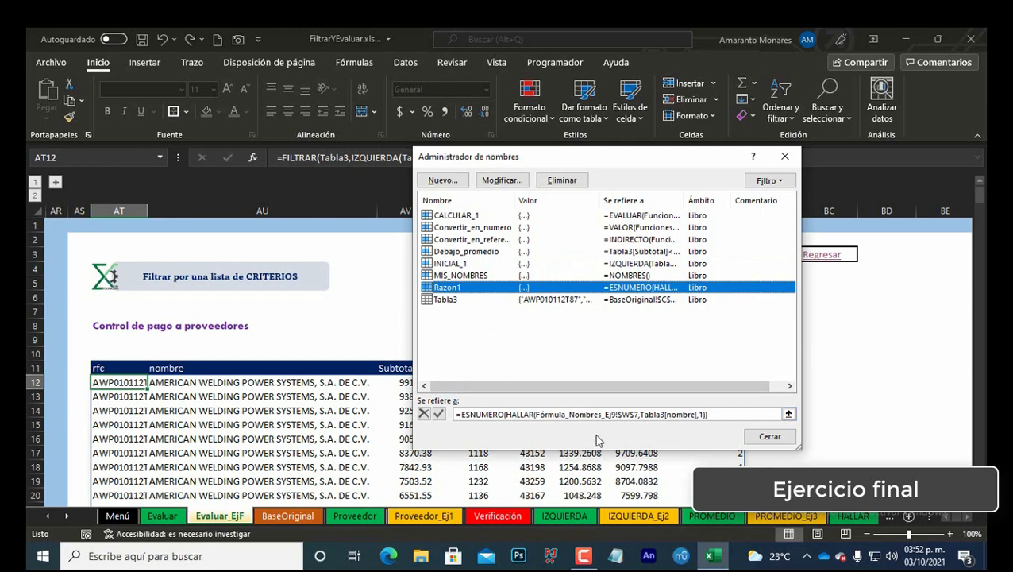
pyautogui.click(538, 415)
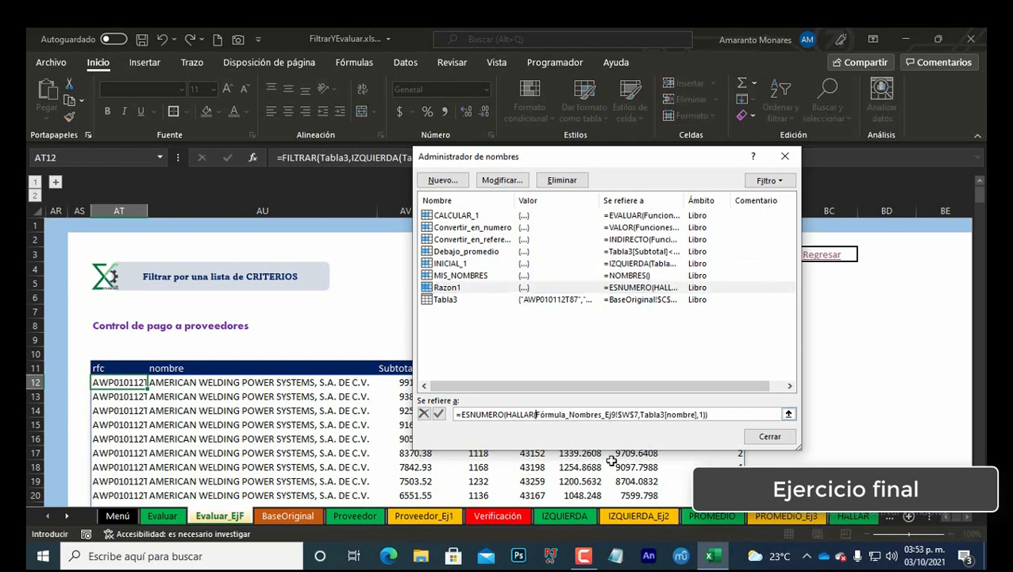
pyautogui.hotkey('shift', 'Right')
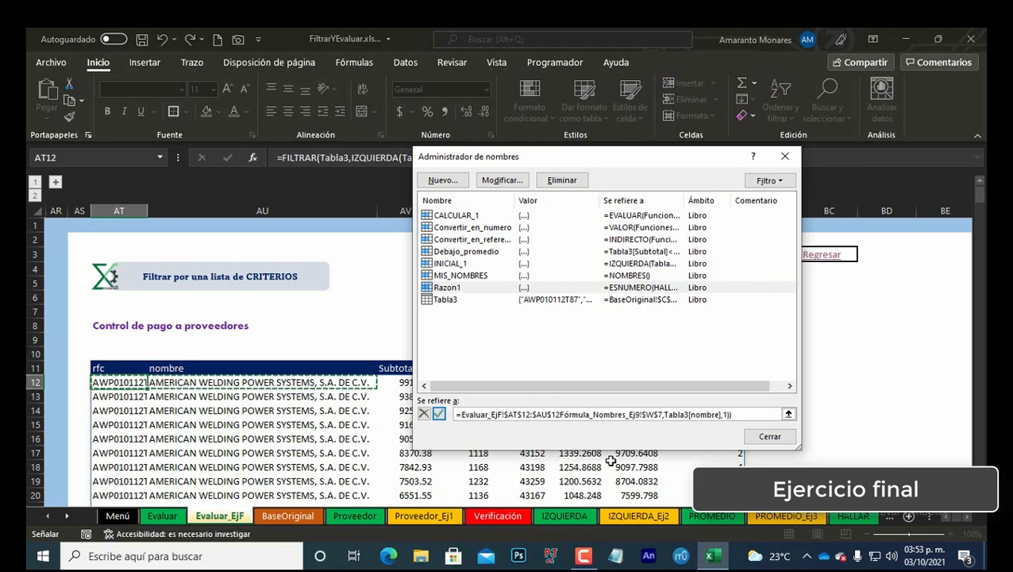
pyautogui.press('Escape')
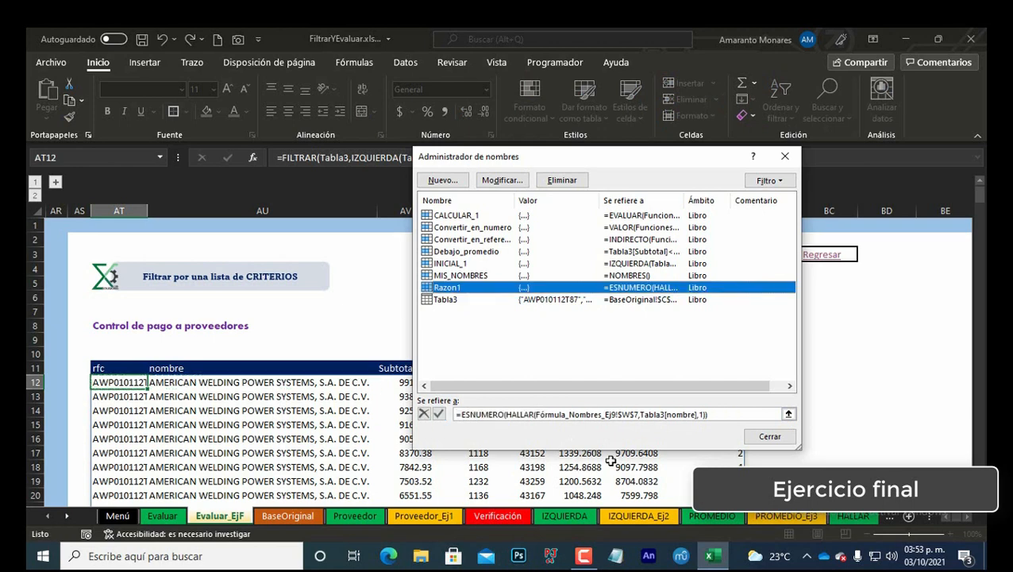
pyautogui.click(537, 414)
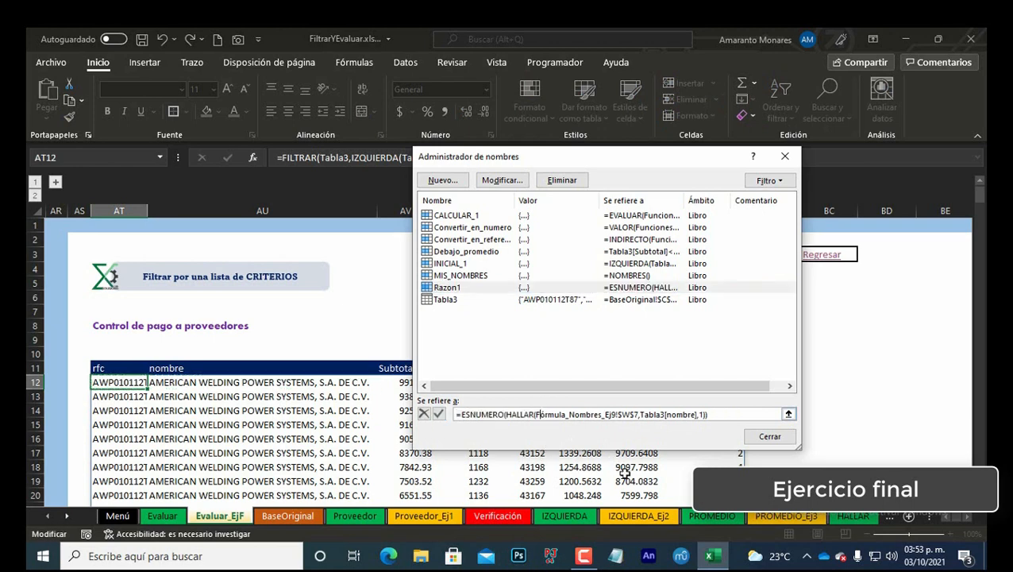
pyautogui.hotkey('shift', 'Right')
pyautogui.hotkey('shift', 'Right')
pyautogui.hotkey('shift', 'Right')
pyautogui.hotkey('shift', 'Right')
pyautogui.hotkey('shift', 'Right')
pyautogui.hotkey('shift', 'Right')
pyautogui.hotkey('shift', 'Right')
pyautogui.hotkey('shift', 'Right')
pyautogui.hotkey('shift', 'Right')
pyautogui.hotkey('shift', 'Right')
pyautogui.hotkey('shift', 'Right')
pyautogui.hotkey('shift', 'Right')
pyautogui.hotkey('shift', 'Right')
pyautogui.hotkey('shift', 'Right')
pyautogui.hotkey('shift', 'Right')
pyautogui.hotkey('shift', 'Right')
pyautogui.hotkey('shift', 'Right')
pyautogui.hotkey('shift', 'Right')
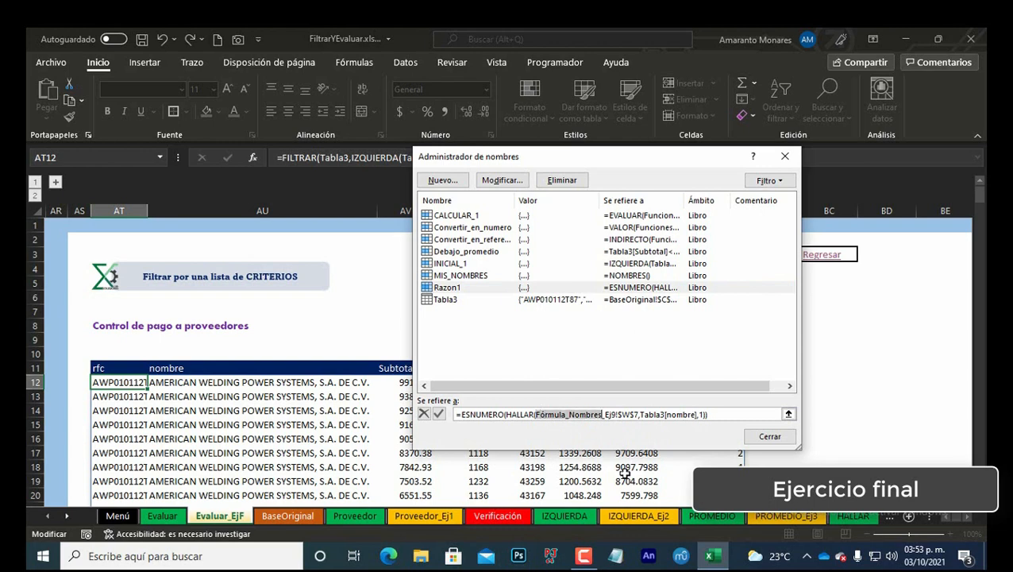
pyautogui.hotkey('shift', 'Right')
pyautogui.hotkey('shift', 'Right')
pyautogui.press('Delete')
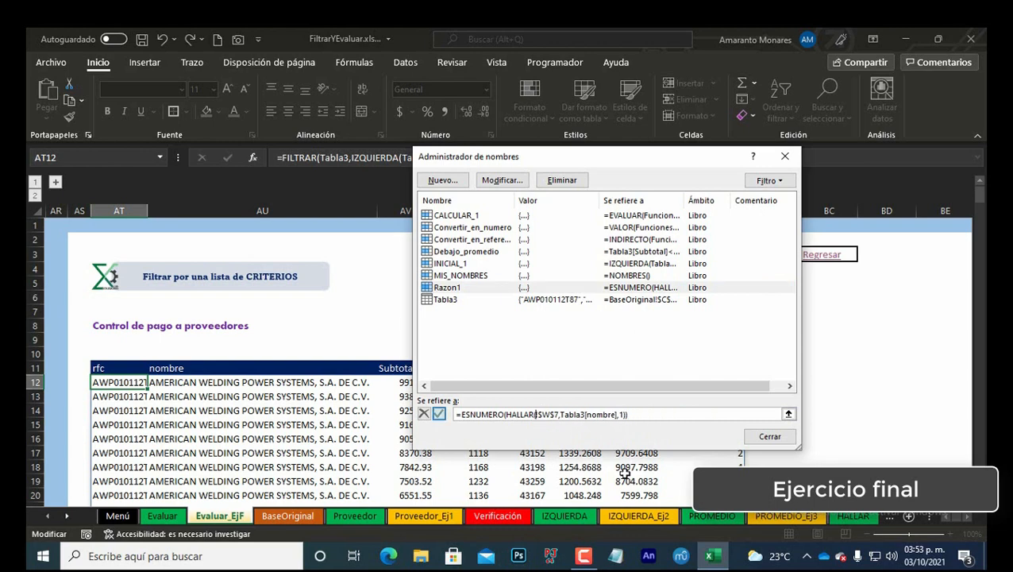
pyautogui.click(440, 415)
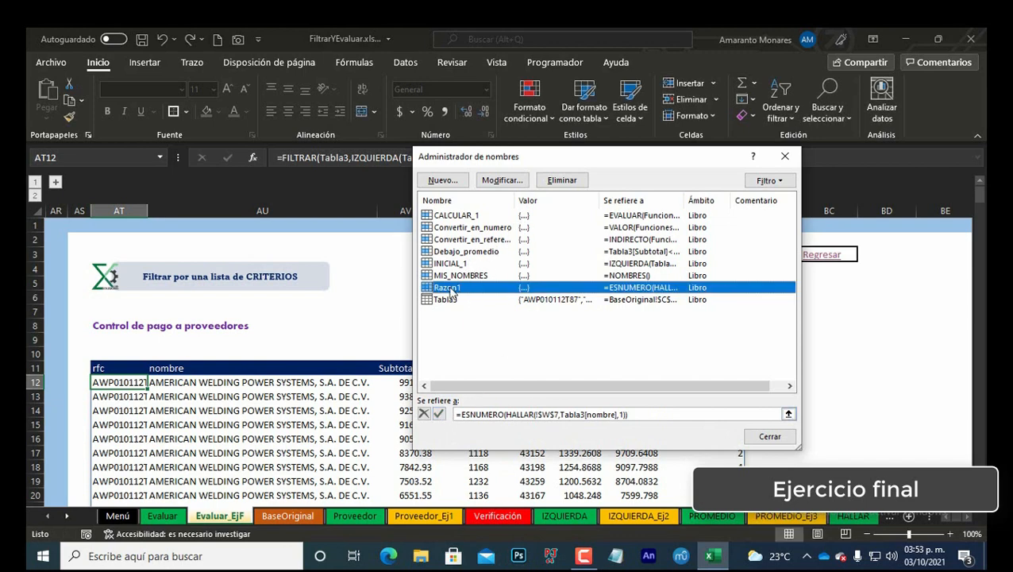
# Step: Review the Debajo_promedio and Razon1 definitions and move the Name Manager beside the sheet's input cells
pyautogui.click(476, 253)
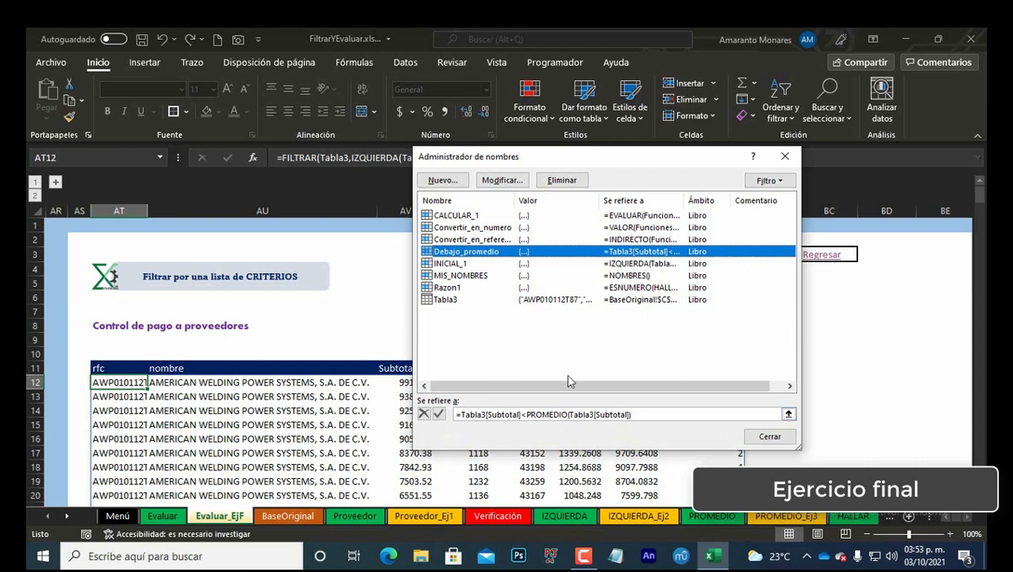
pyautogui.click(454, 287)
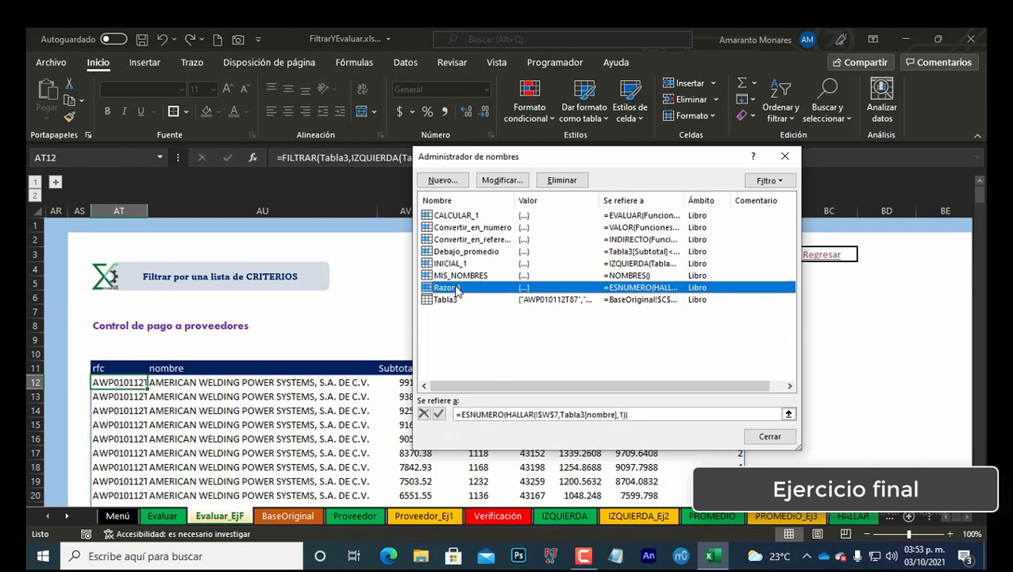
pyautogui.moveTo(593, 163); pyautogui.dragTo(855, 191)
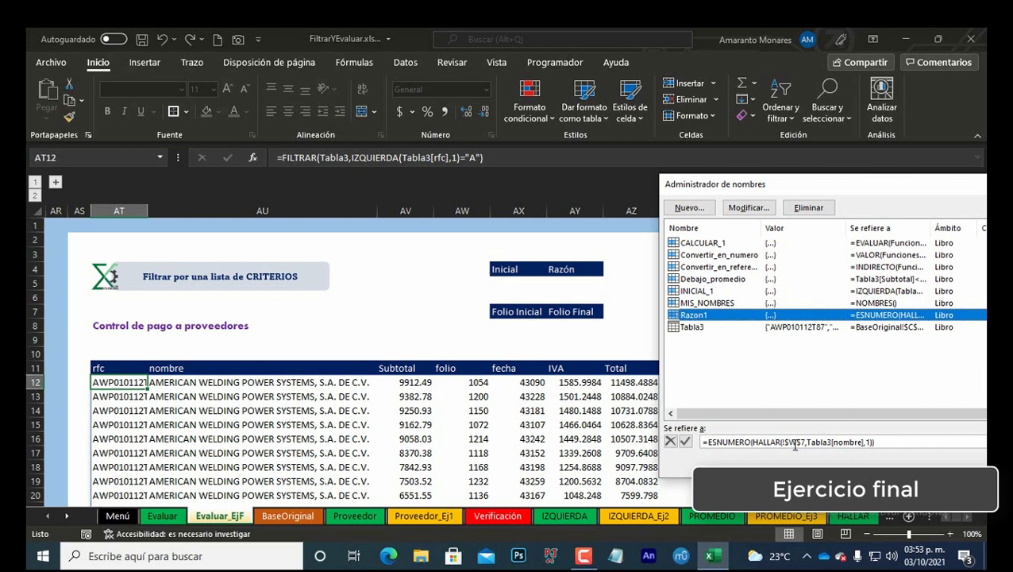
pyautogui.moveTo(790, 186); pyautogui.dragTo(798, 221)
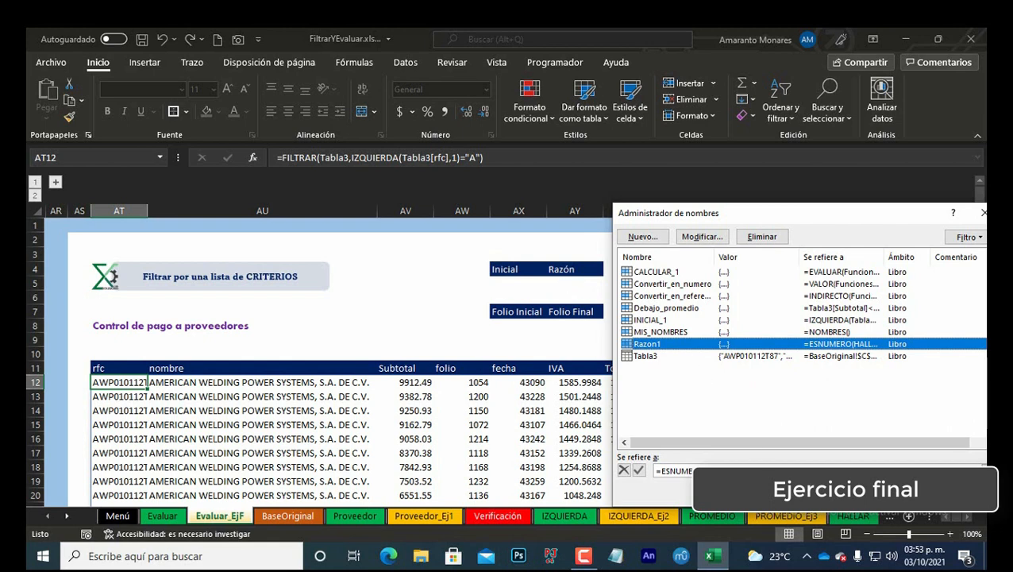
# Step: Try to point Razon1's definition to the cell under Razón
pyautogui.click(759, 469)
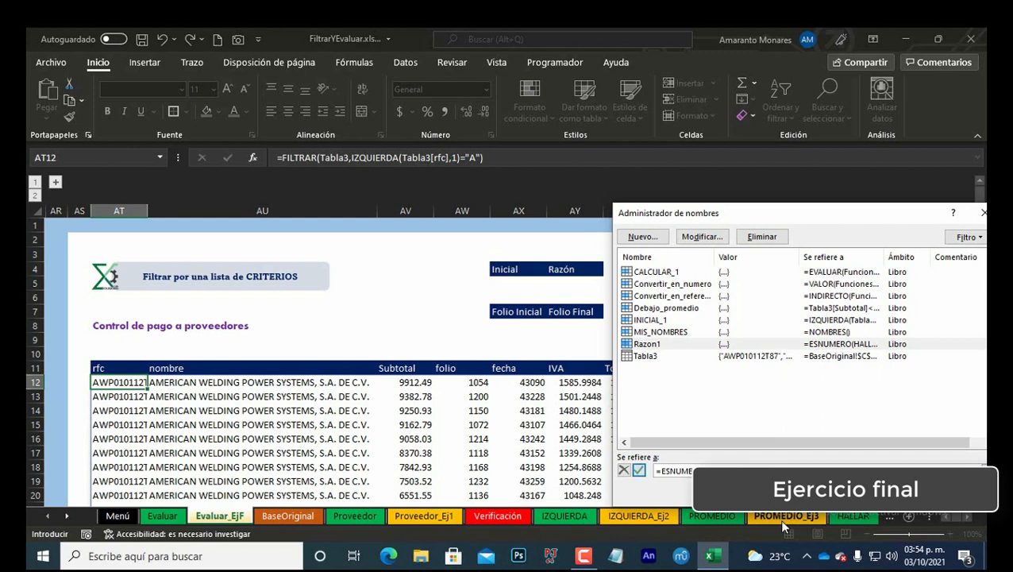
pyautogui.click(590, 280)
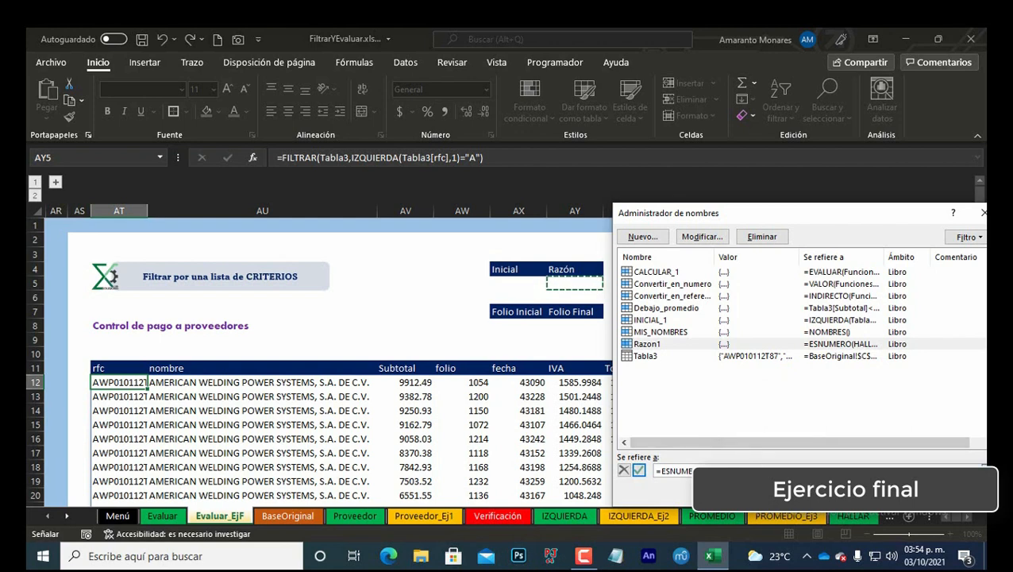
pyautogui.press('Escape')
pyautogui.press('Right')
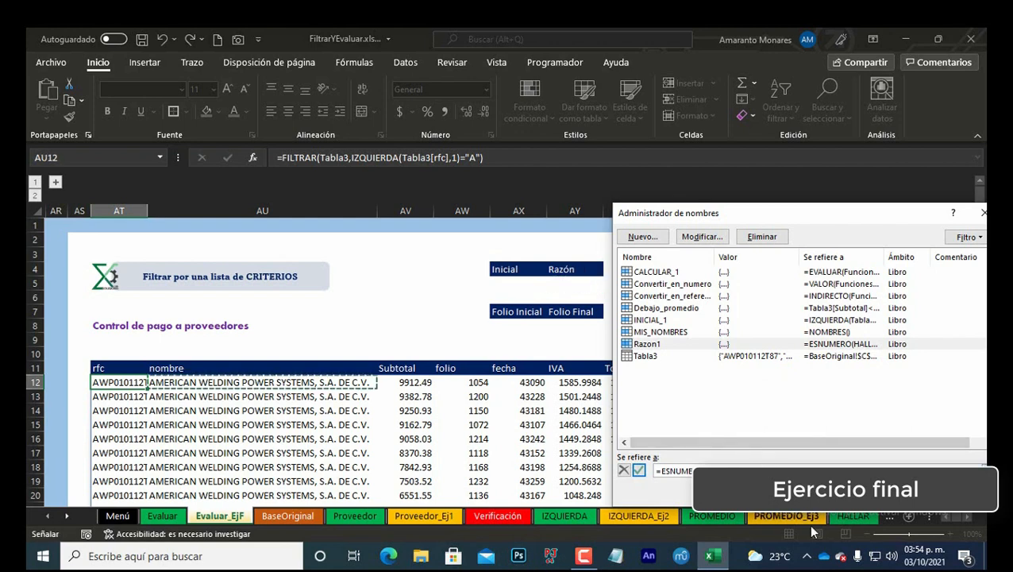
pyautogui.press('Escape')
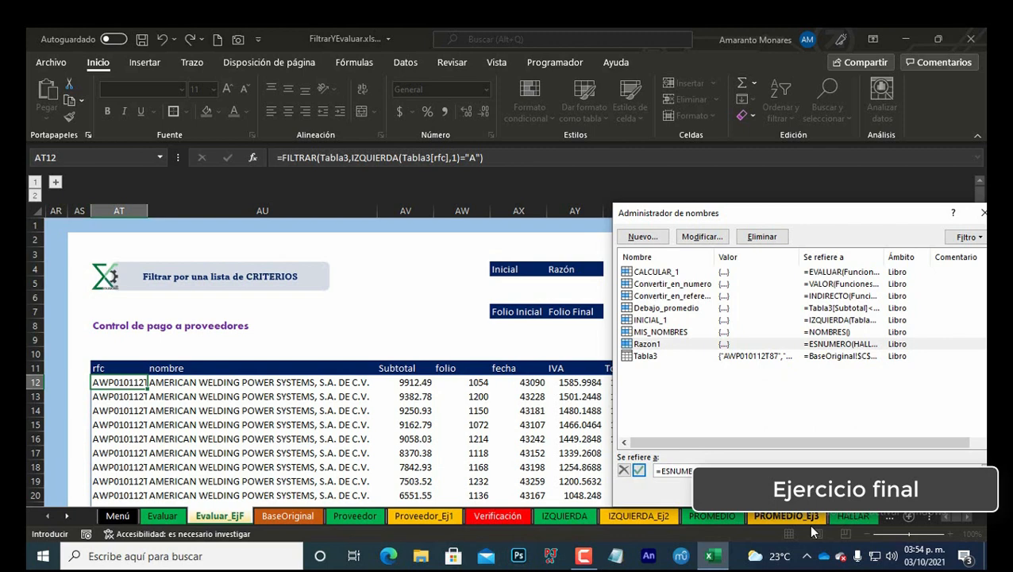
pyautogui.click(640, 470)
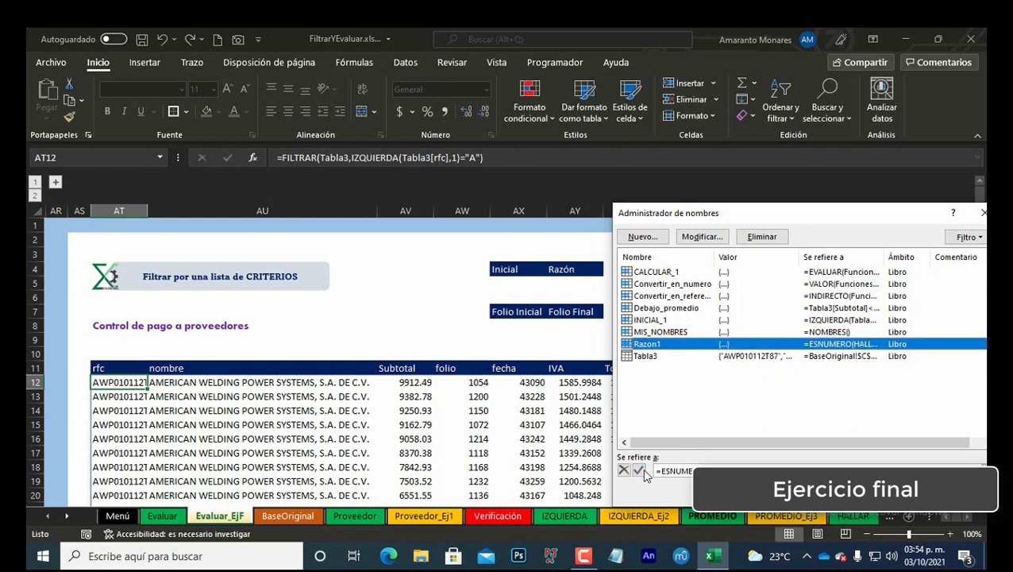
# Step: Try to point INICIAL_1's definition to the cell under Inicial
pyautogui.click(658, 321)
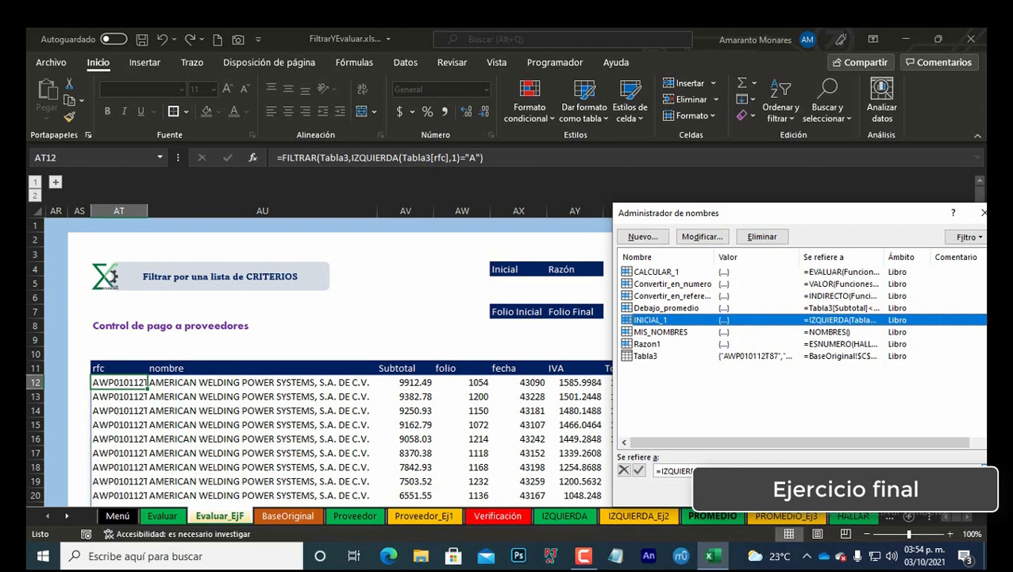
pyautogui.click(675, 471)
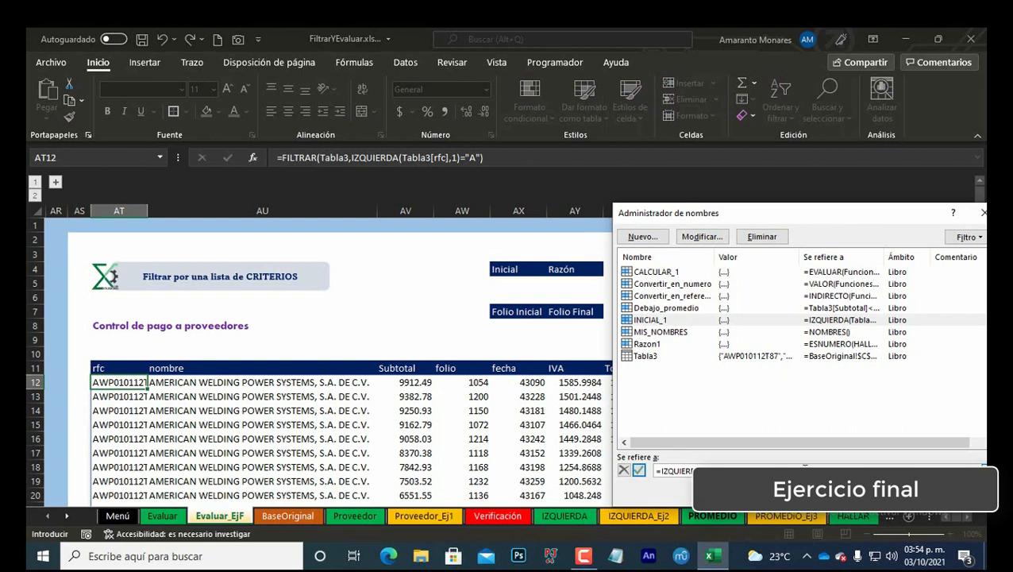
pyautogui.click(525, 282)
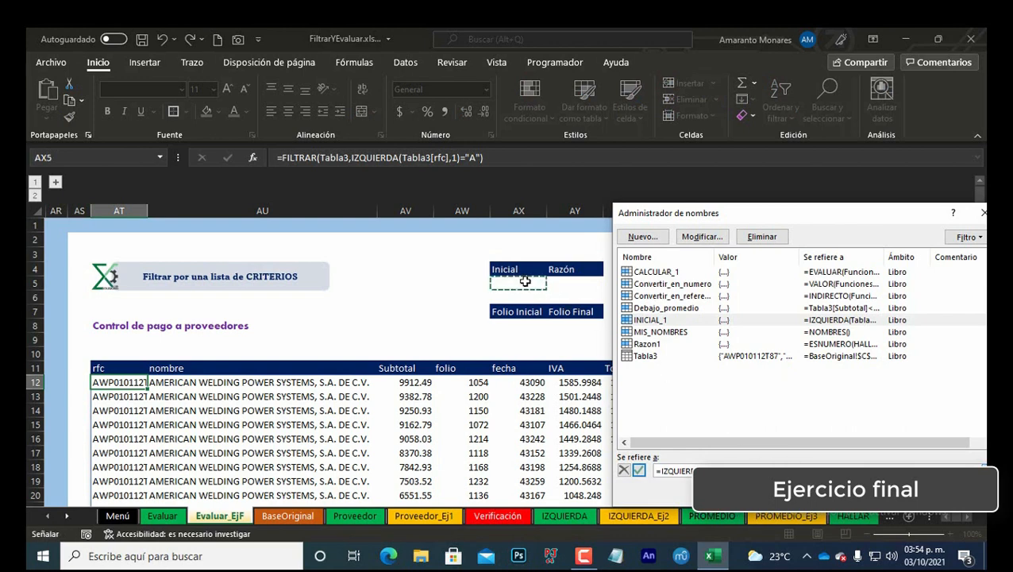
pyautogui.press('BackSpace')
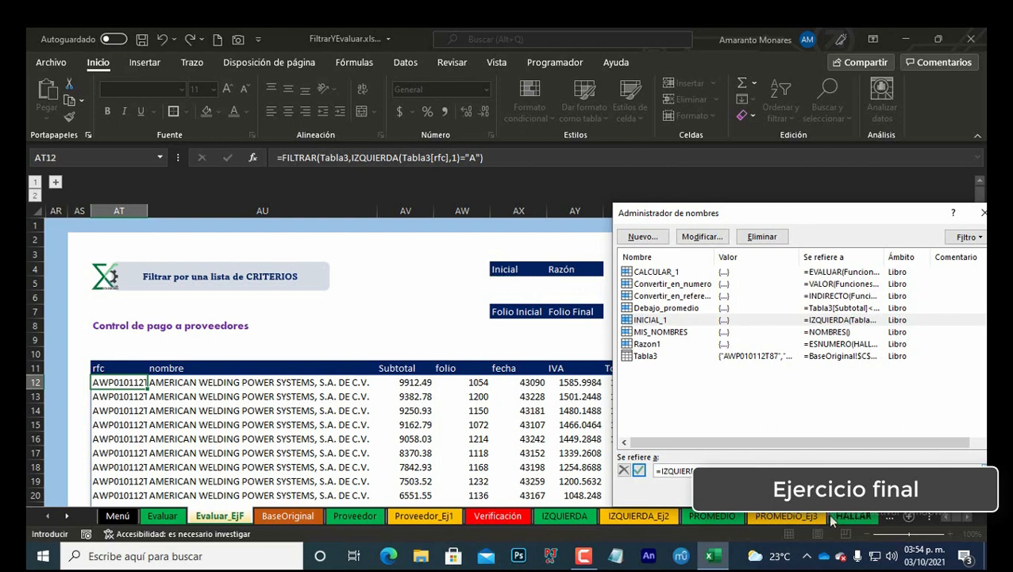
pyautogui.click(640, 470)
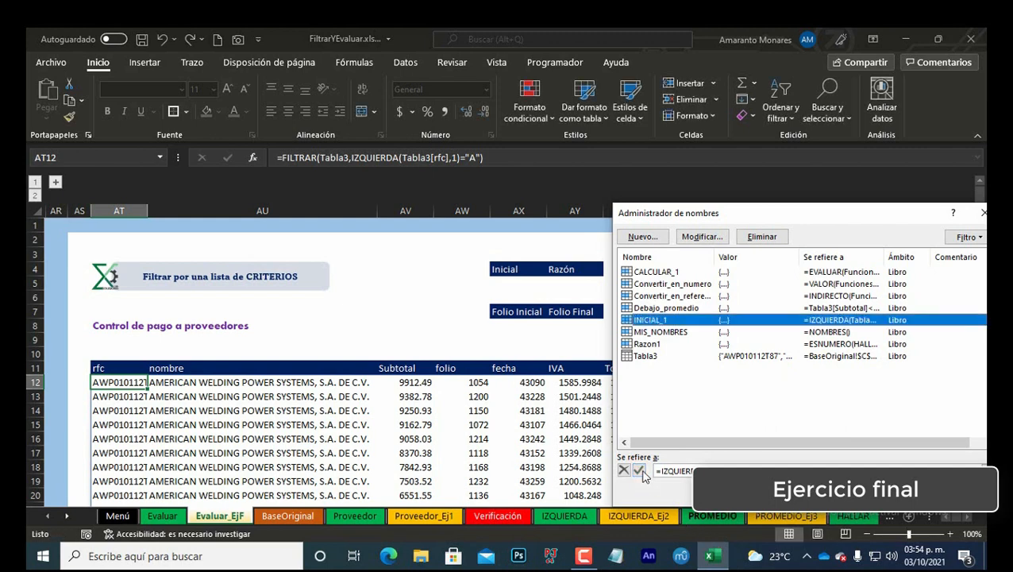
# Step: Review the Razon1, INICIAL_1 and Debajo_promedio definitions, then close the Name Manager
pyautogui.click(655, 347)
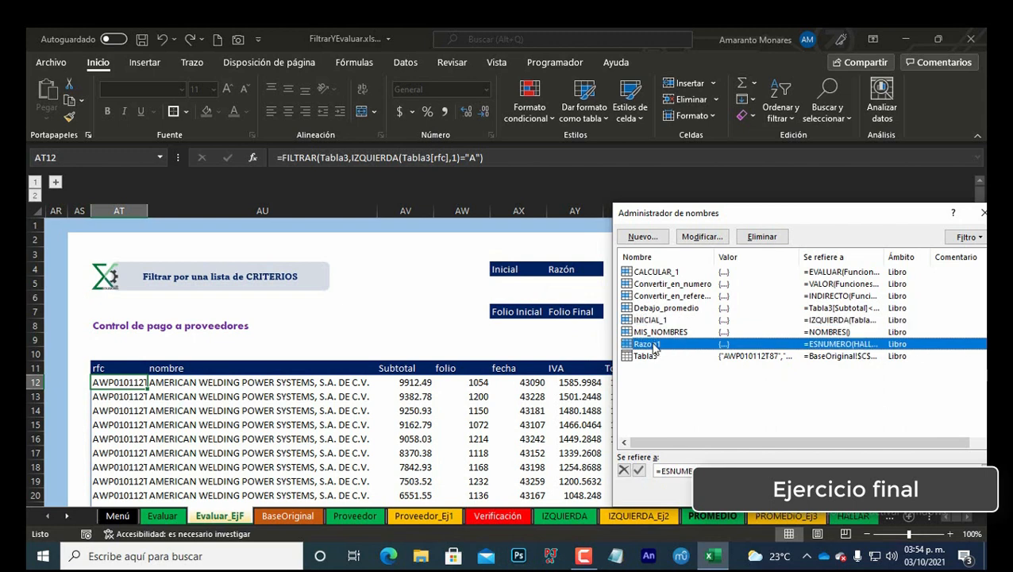
pyautogui.click(651, 320)
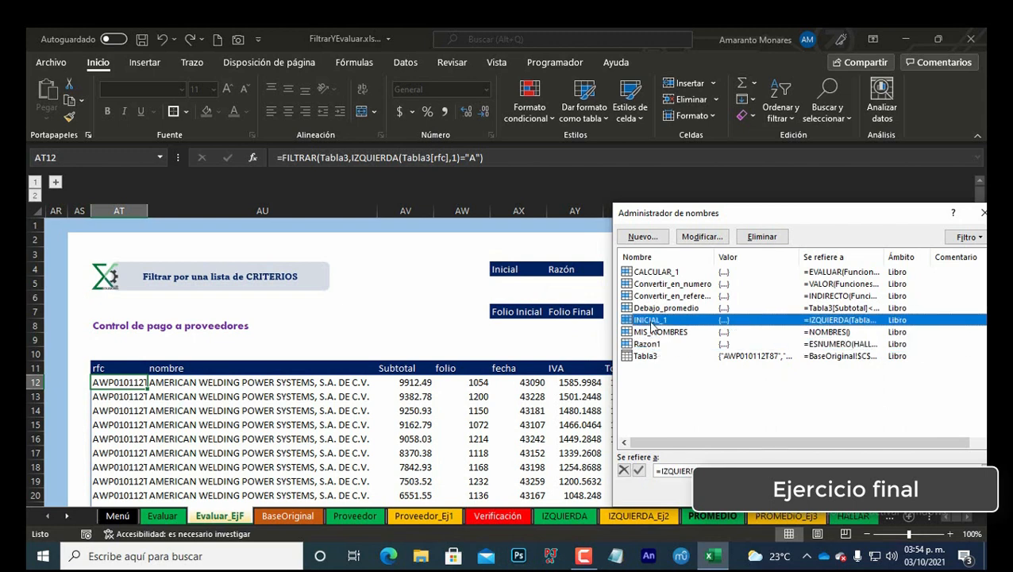
pyautogui.click(652, 308)
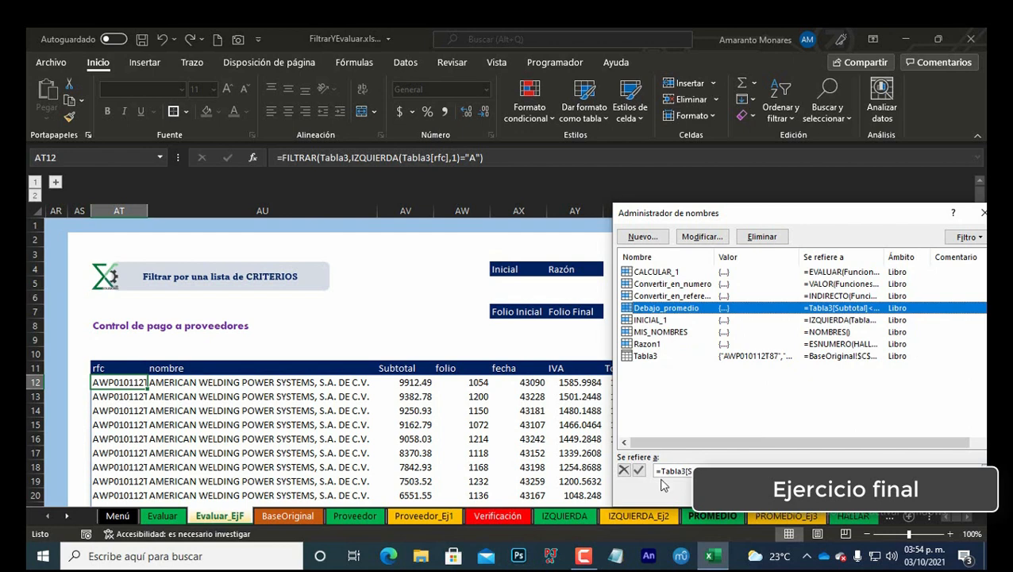
pyautogui.press('Escape')
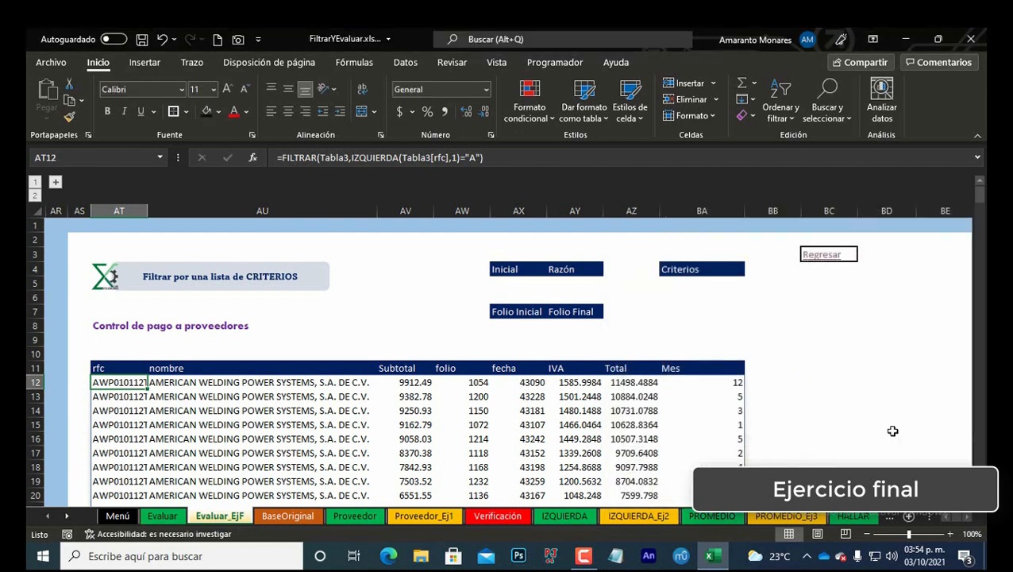
# Step: Examine the input cells under Razón and Criterios and the filtered criteria list starting in BL12
pyautogui.click(582, 283)
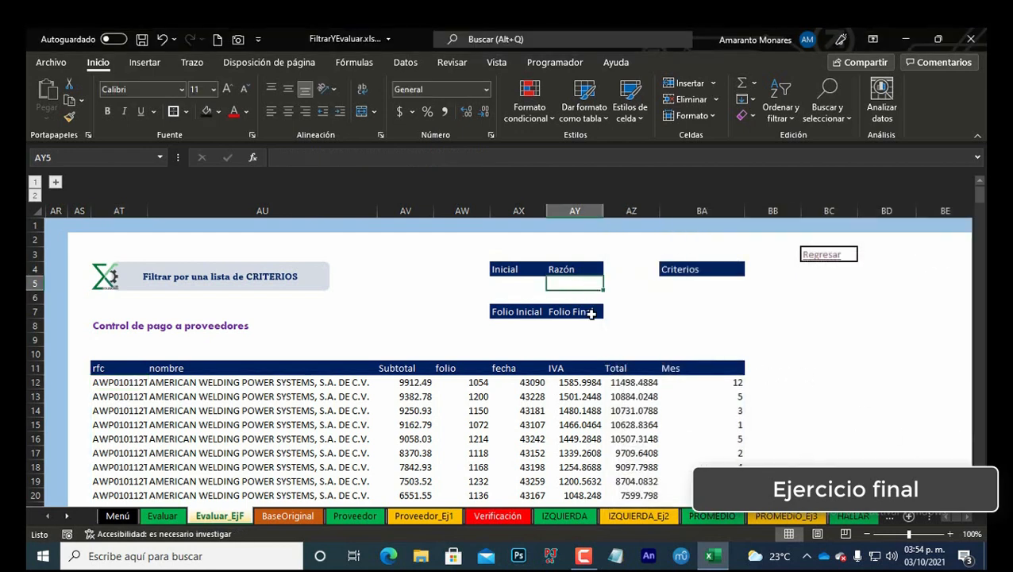
pyautogui.click(685, 283)
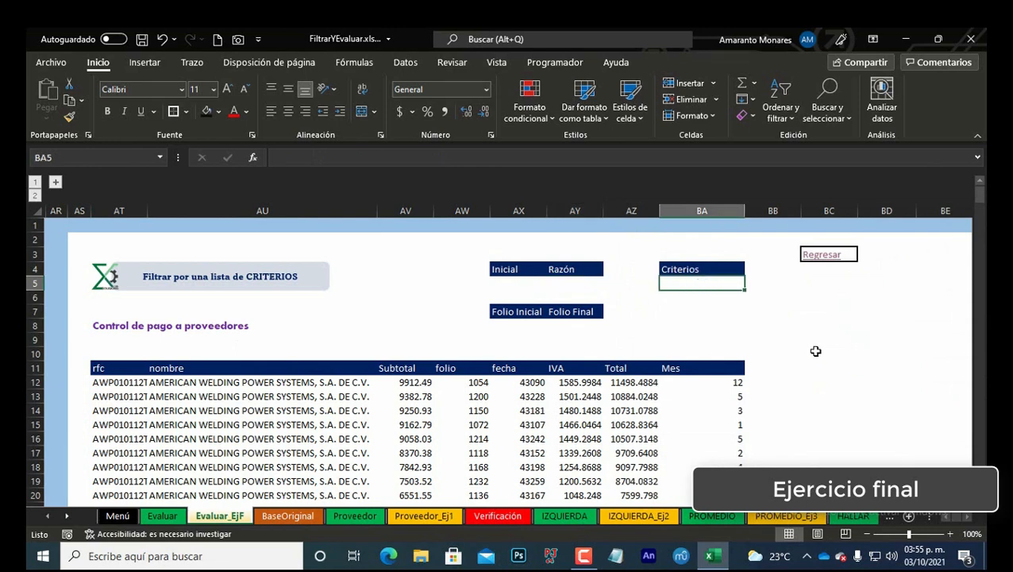
pyautogui.press('Right')
pyautogui.press('Right')
pyautogui.press('Right')
pyautogui.press('Right')
pyautogui.press('Right')
pyautogui.press('Right')
pyautogui.press('Right')
pyautogui.press('Right')
pyautogui.press('Right')
pyautogui.press('Right')
pyautogui.press('Right')
pyautogui.press('Right')
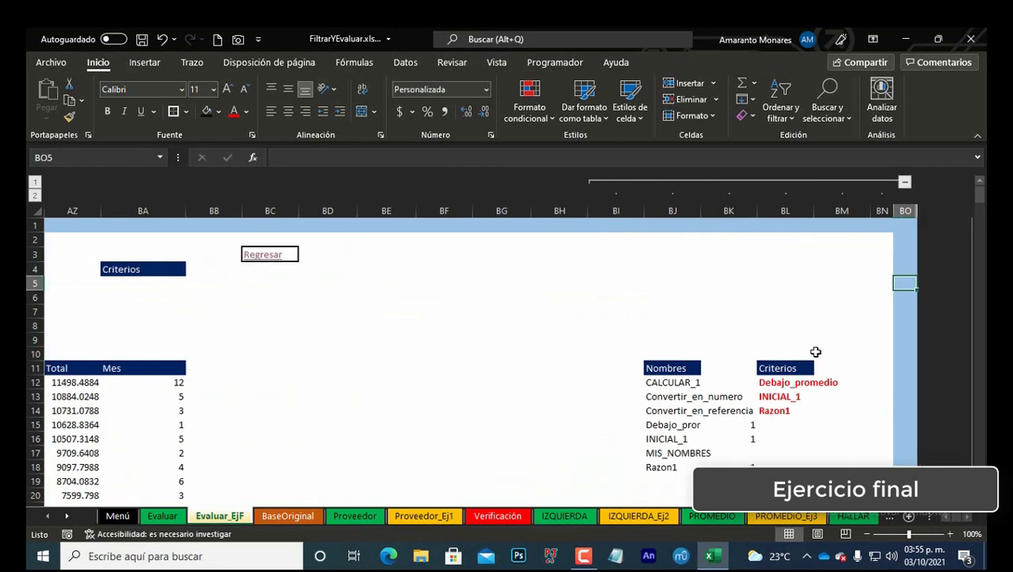
pyautogui.press('Left')
pyautogui.press('Left')
pyautogui.press('Down')
pyautogui.press('Down')
pyautogui.press('Down')
pyautogui.press('Right')
pyautogui.press('Down')
pyautogui.press('Down')
pyautogui.press('Down')
pyautogui.press('Down')
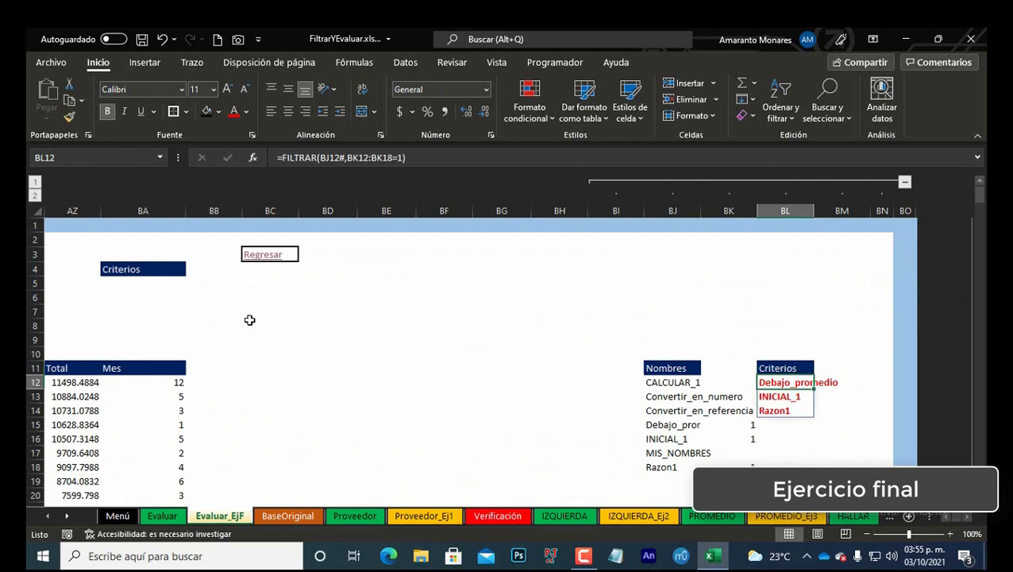
pyautogui.click(165, 285)
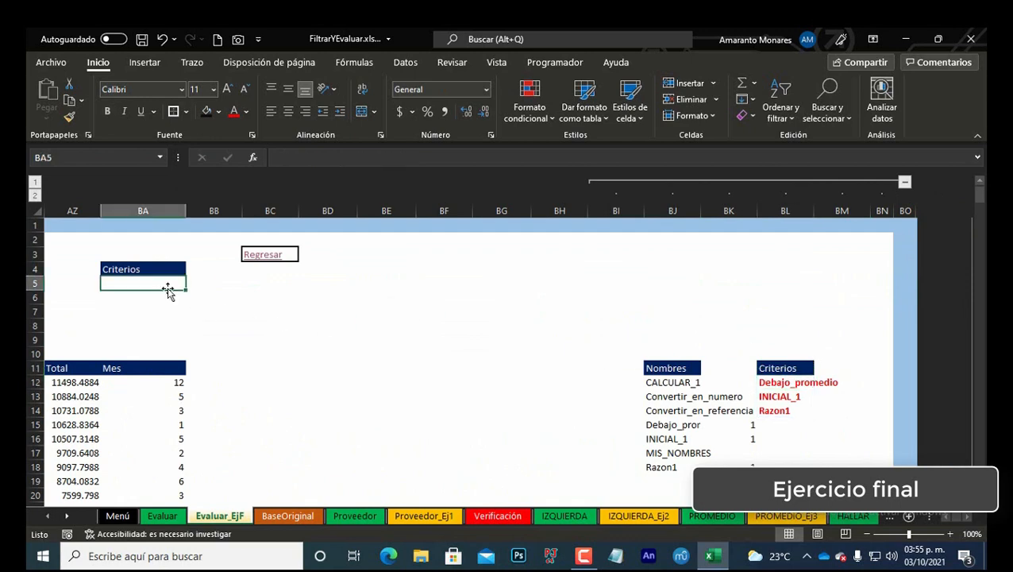
# Step: Add a list data validation to the Criterios cell BA5 with source =$BL$12# from the filtered criteria list
pyautogui.click(407, 64)
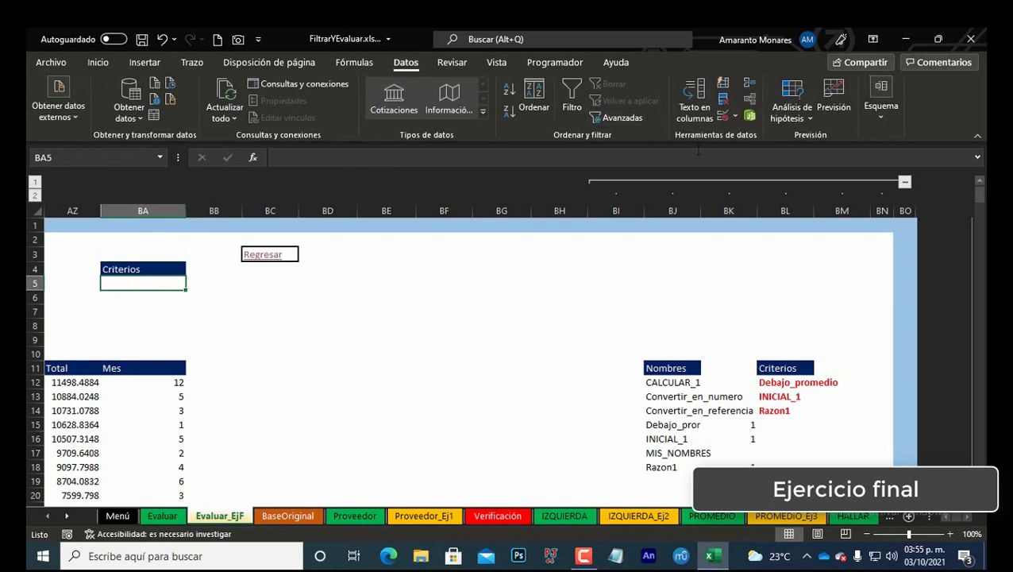
pyautogui.click(736, 117)
pyautogui.click(762, 131)
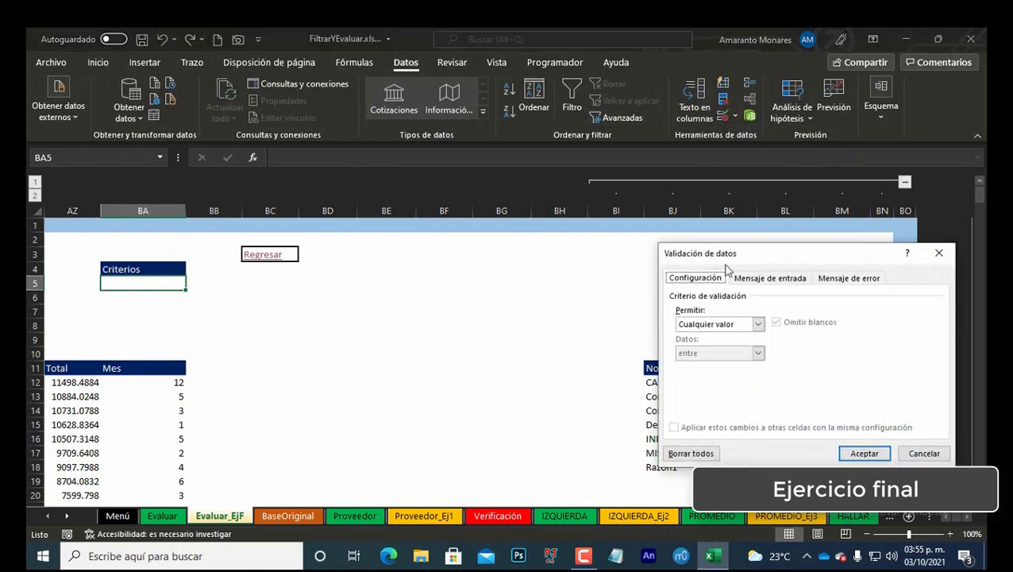
pyautogui.click(750, 325)
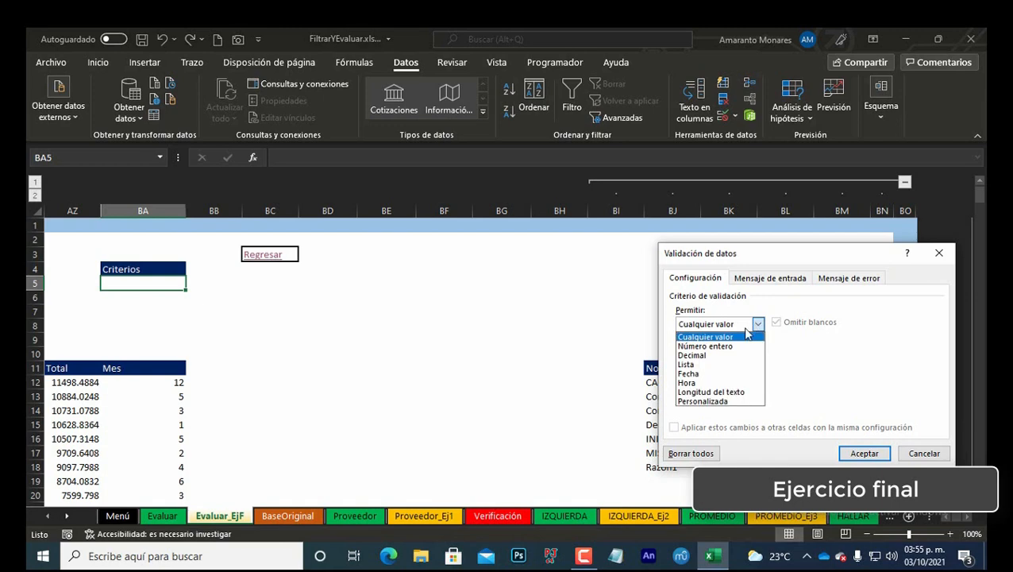
pyautogui.click(715, 364)
pyautogui.moveTo(739, 263); pyautogui.dragTo(468, 208)
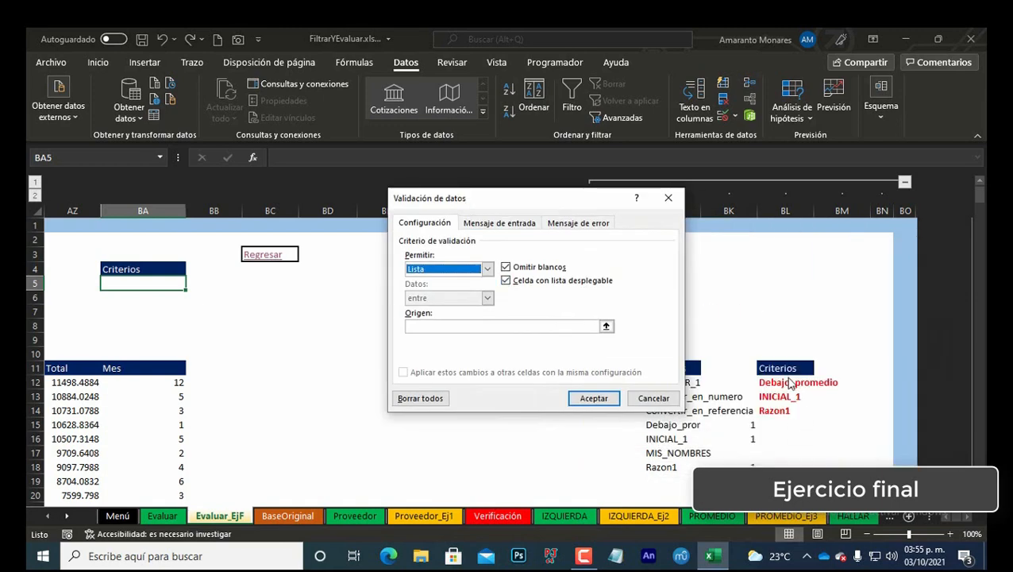
pyautogui.click(595, 326)
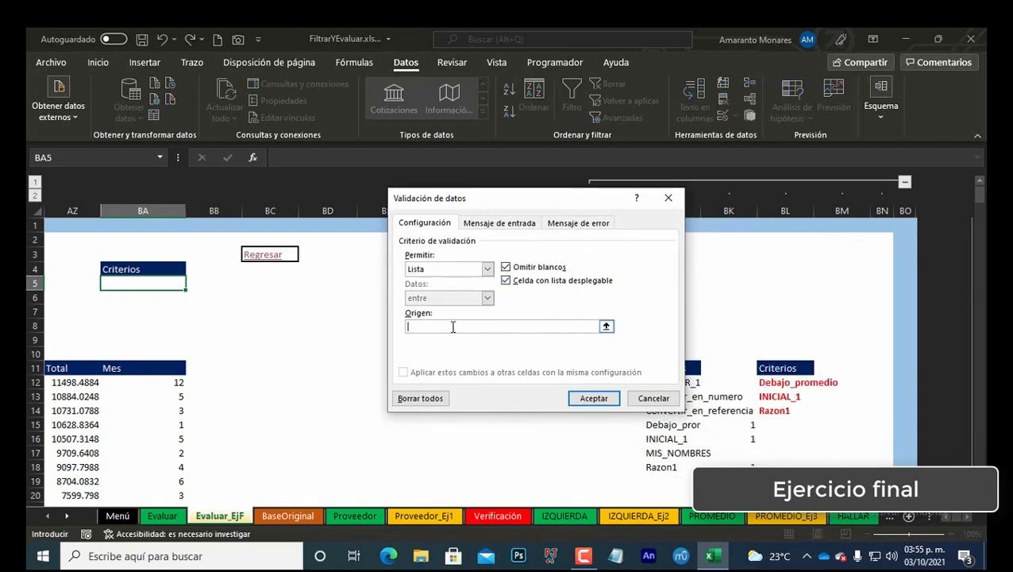
pyautogui.click(777, 382)
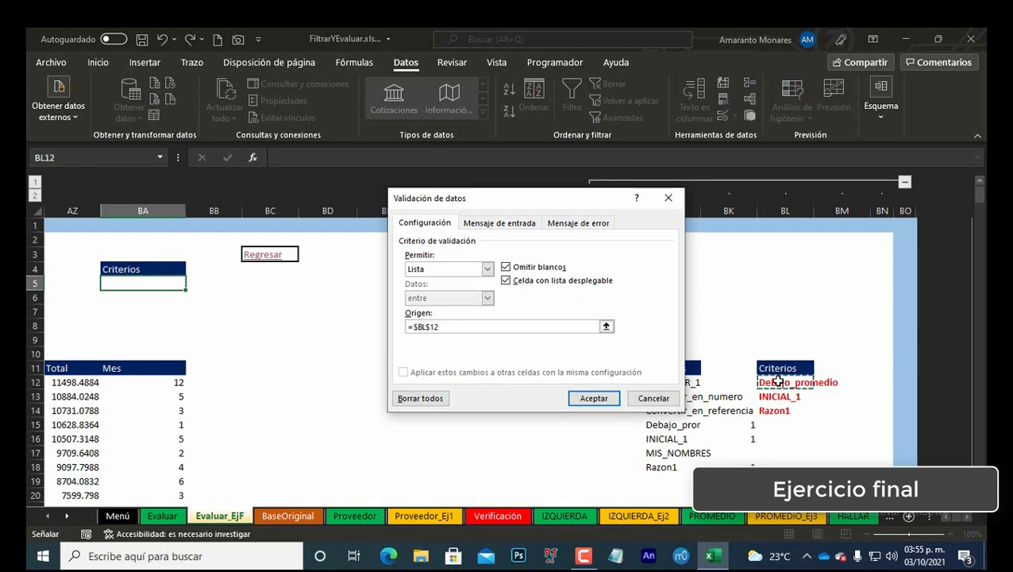
pyautogui.write('#')
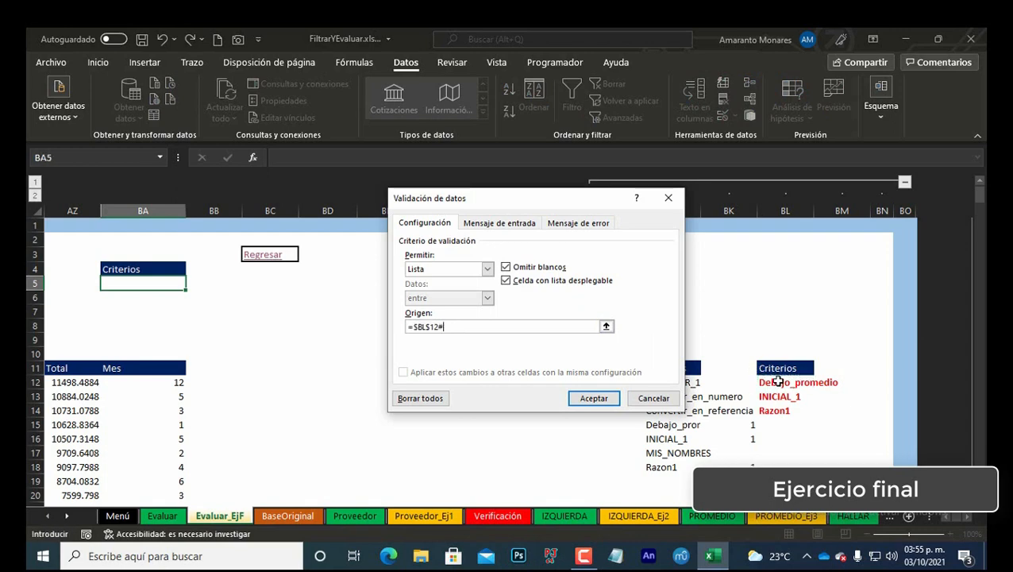
pyautogui.click(607, 401)
# Step: Test the Criterios dropdown by picking each name, finishing with INICIAL_1
pyautogui.click(192, 284)
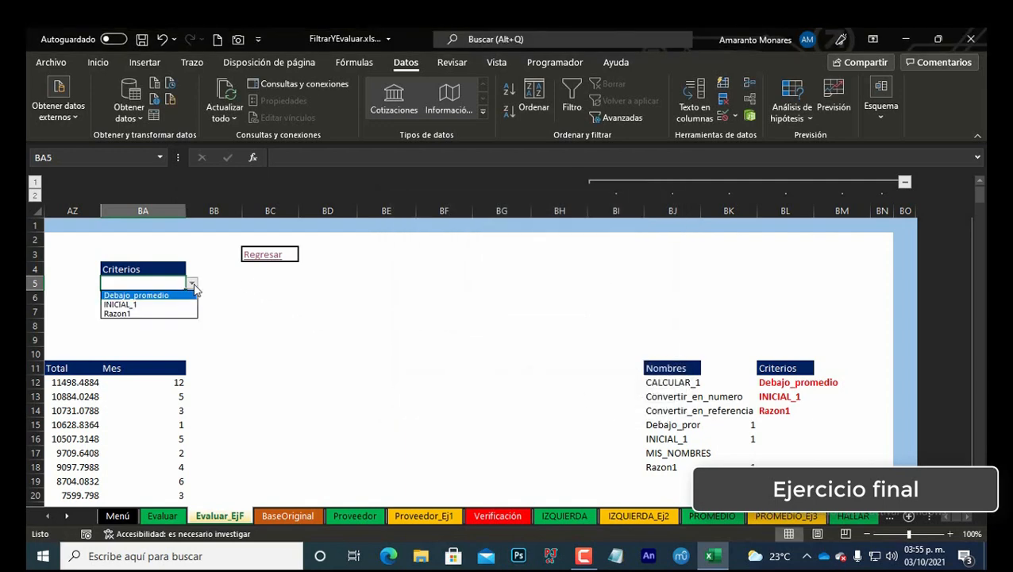
pyautogui.click(151, 299)
pyautogui.click(191, 284)
pyautogui.click(138, 296)
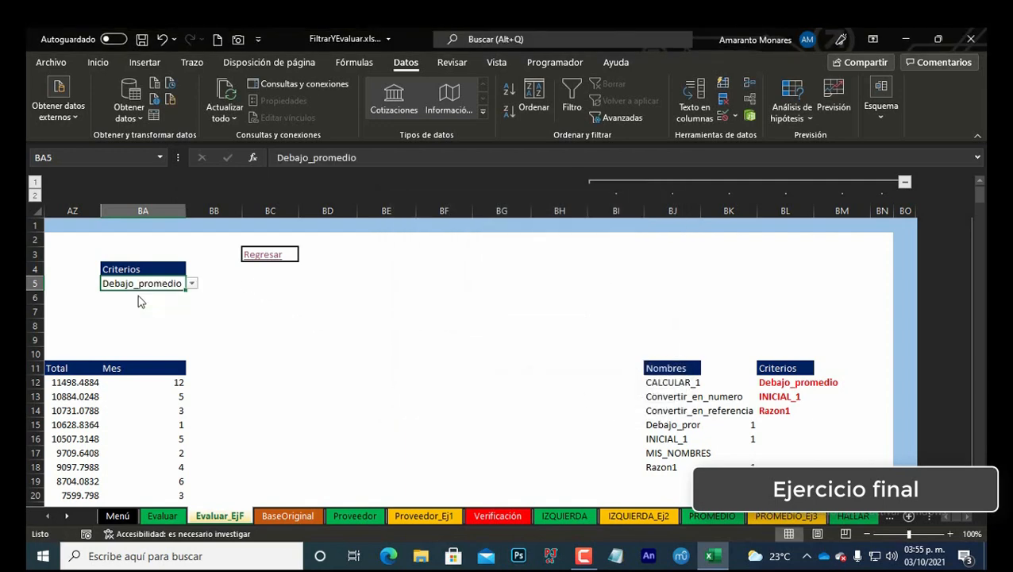
pyautogui.click(191, 284)
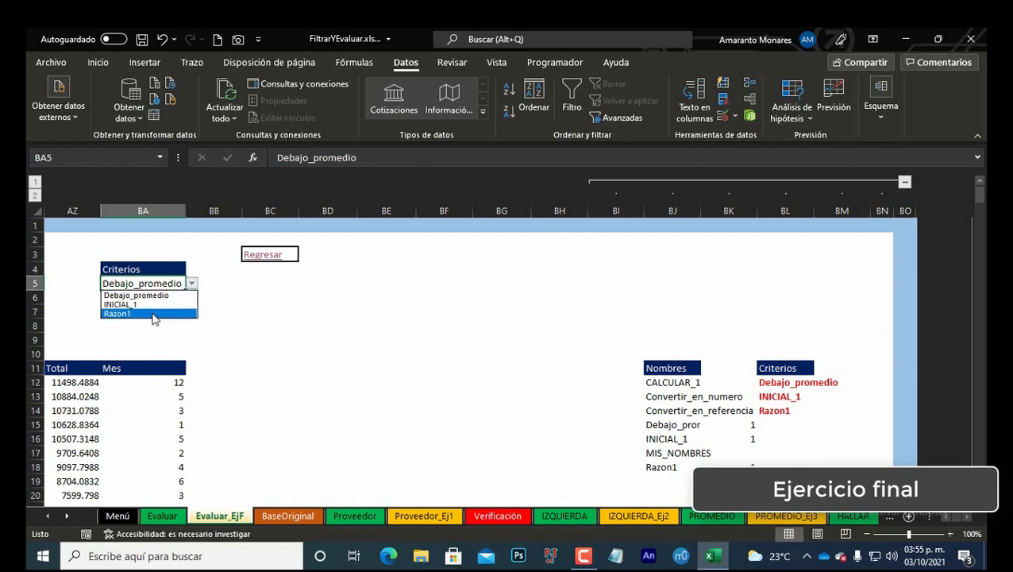
pyautogui.click(151, 315)
pyautogui.click(191, 284)
pyautogui.click(164, 305)
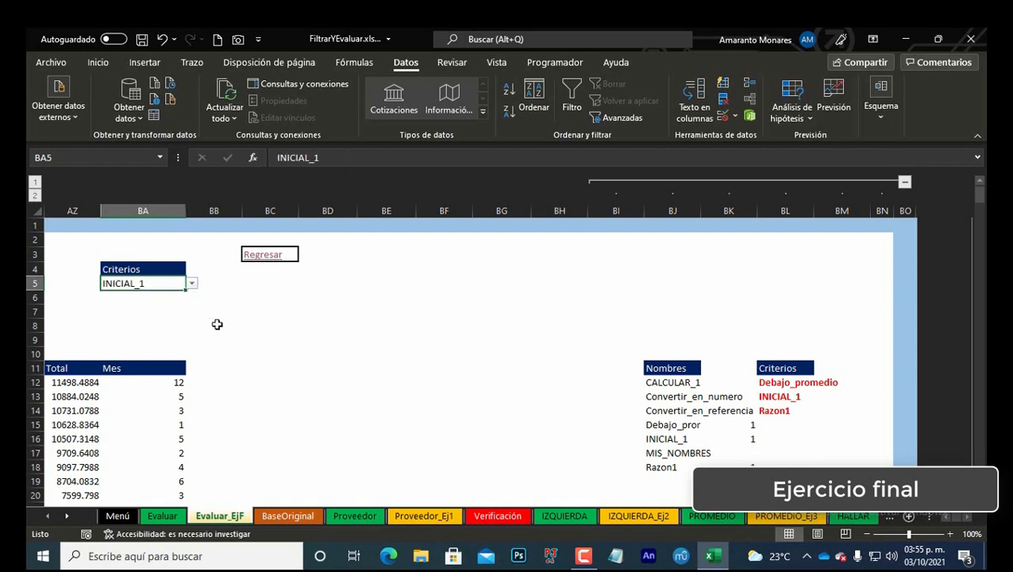
# Step: Enter A in the input cell under Inicial
pyautogui.hscroll(-6, 945, 511)
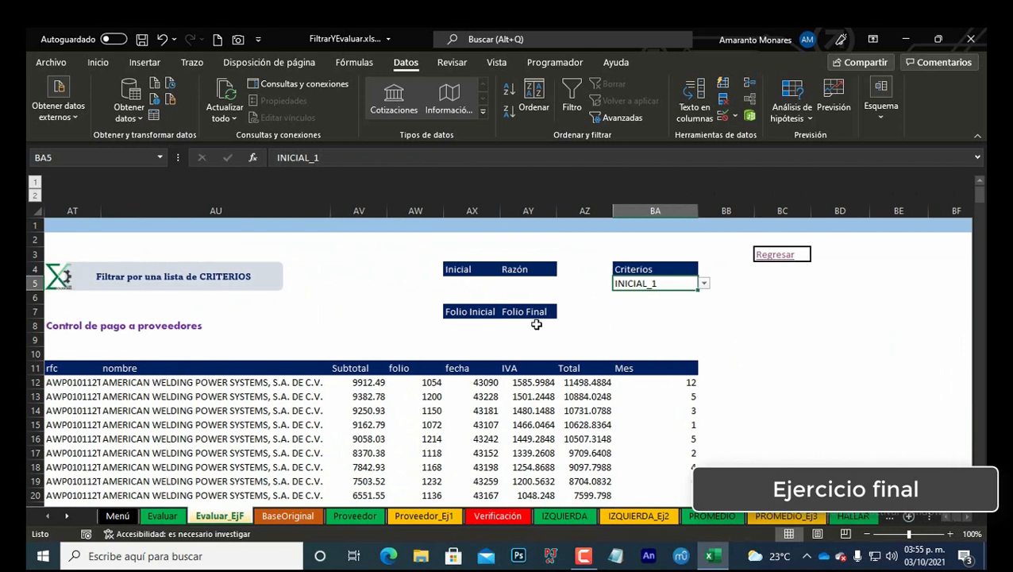
pyautogui.click(472, 283)
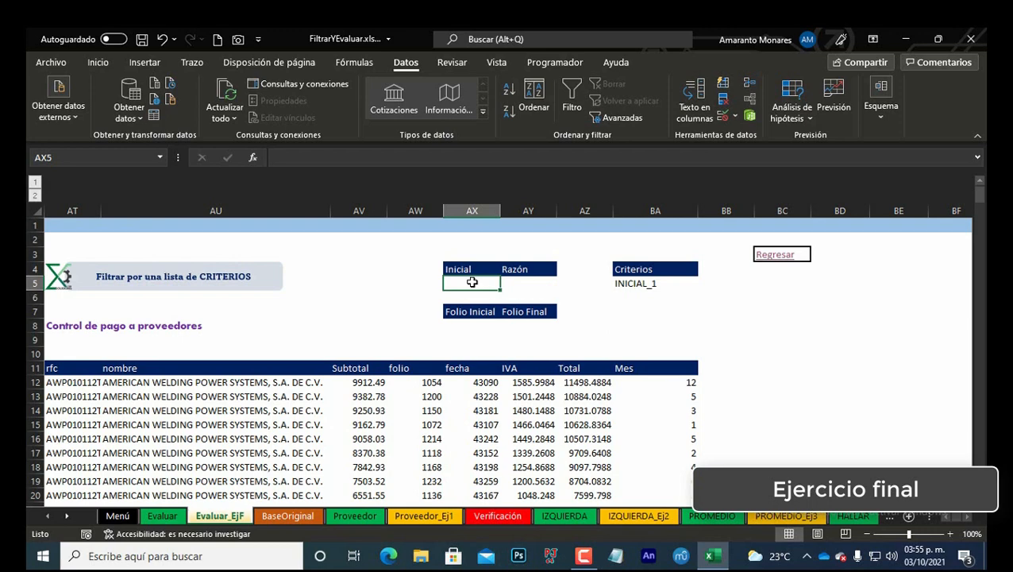
pyautogui.write('a')
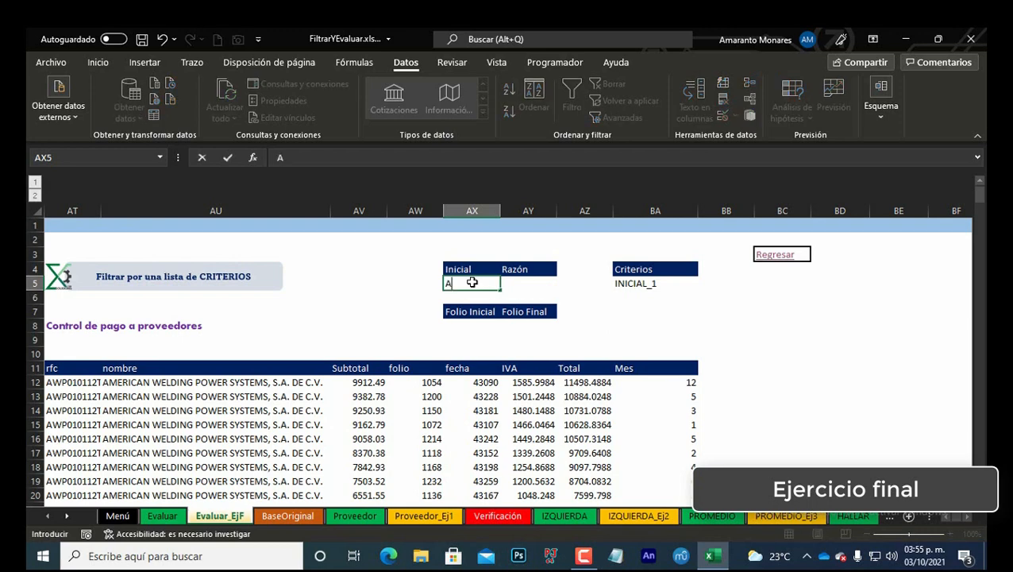
pyautogui.hotkey('ctrl', 'Return')
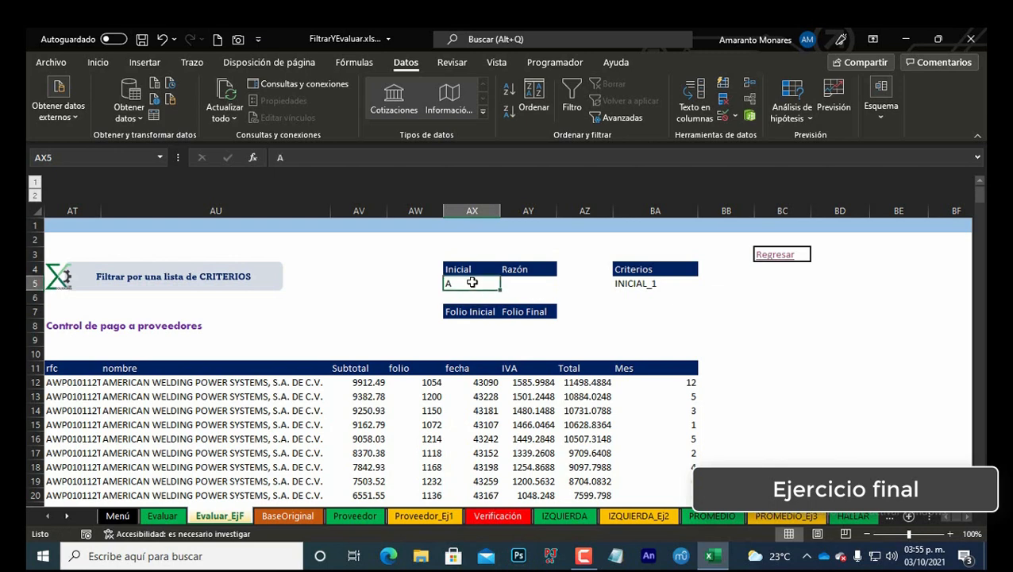
# Step: Try to remove the IZQUIERDA condition from the FILTRAR formula in the first rfc cell
pyautogui.press('Down')
pyautogui.press('Down')
pyautogui.press('Down')
pyautogui.press('Down')
pyautogui.press('Down')
pyautogui.press('Down')
pyautogui.press('Down')
pyautogui.press('Down')
pyautogui.hotkey('ctrl', 'Left')
pyautogui.hotkey('ctrl', 'Left')
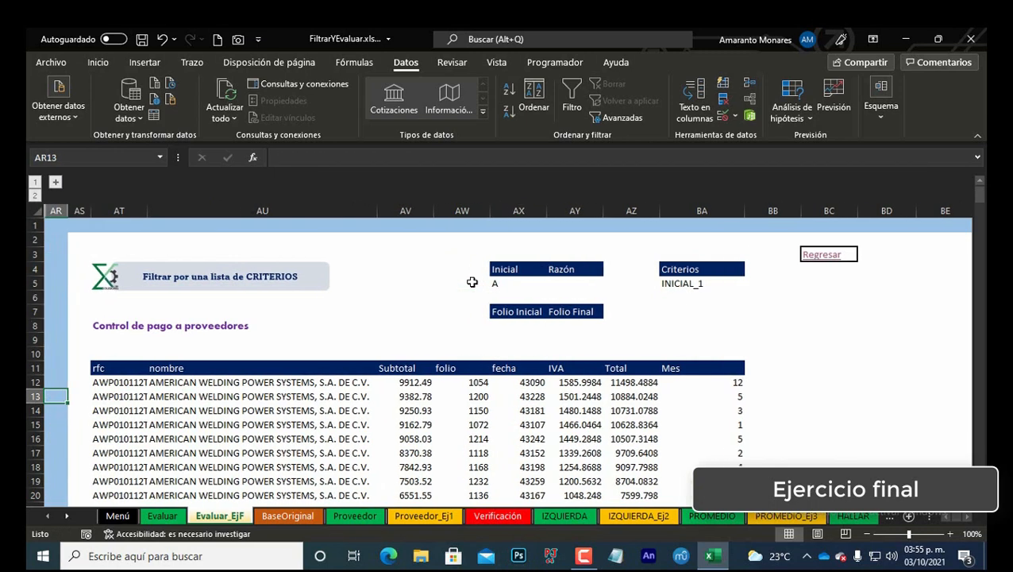
pyautogui.hotkey('ctrl', 'Right')
pyautogui.press('Up')
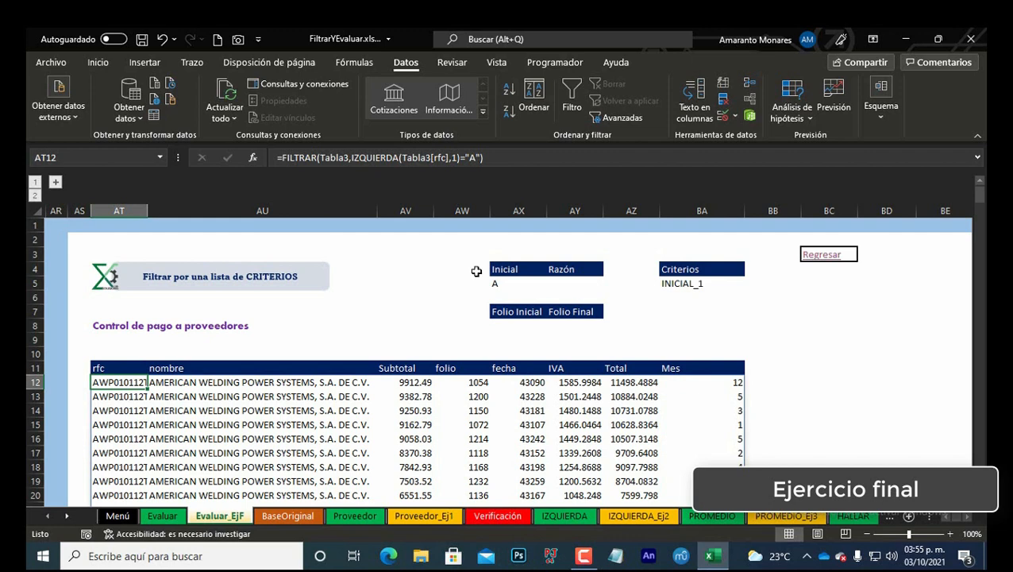
pyautogui.press('F2')
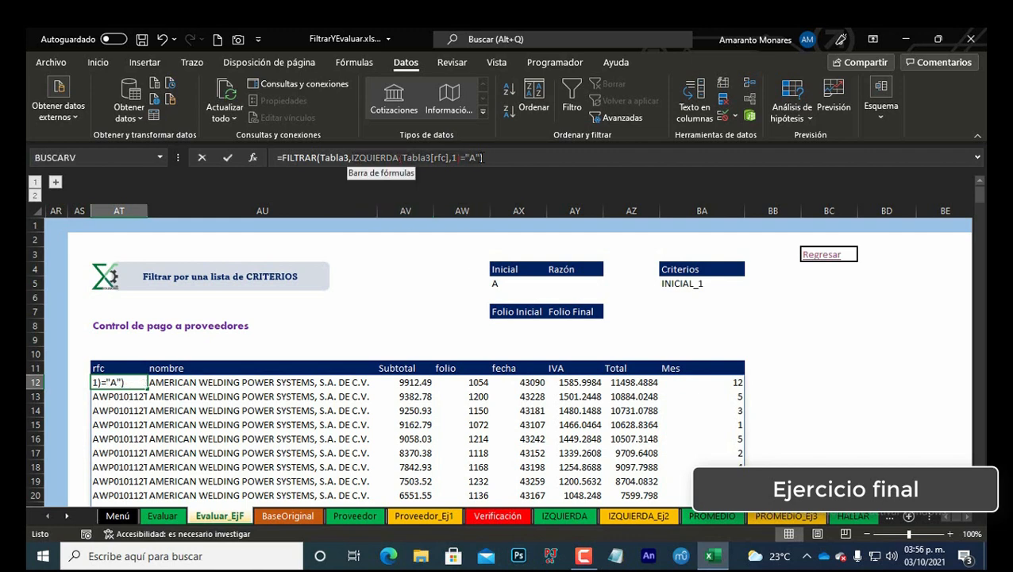
pyautogui.click(512, 170)
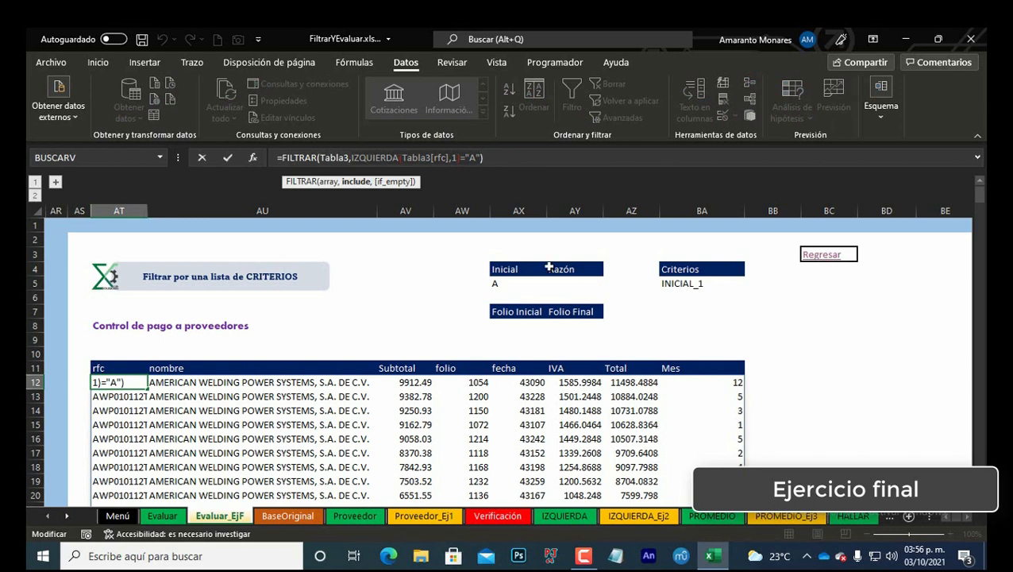
pyautogui.press('Delete')
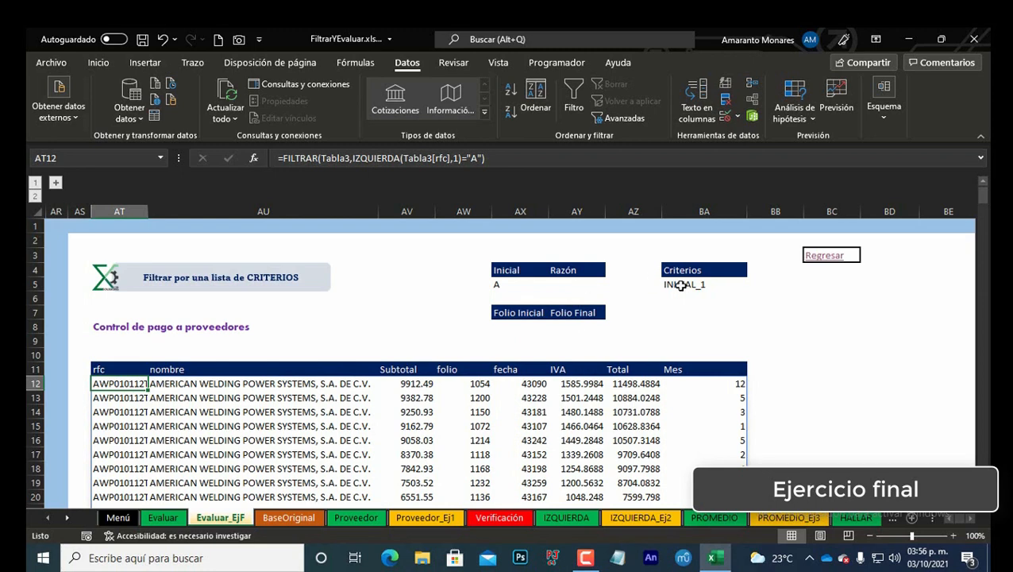
# Step: Redefine the name CALCULAR_1 as =EVALUAR(Evaluar_EjF!$BA$5) and close the Name Manager
pyautogui.click(681, 285)
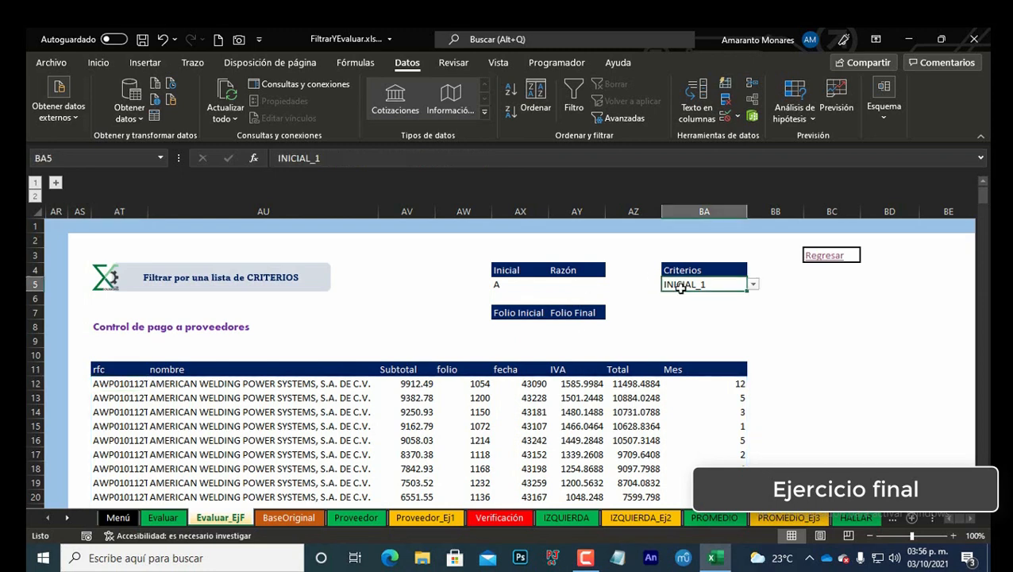
pyautogui.press('Right')
pyautogui.press('Left')
pyautogui.hotkey('ctrl', 'F3')
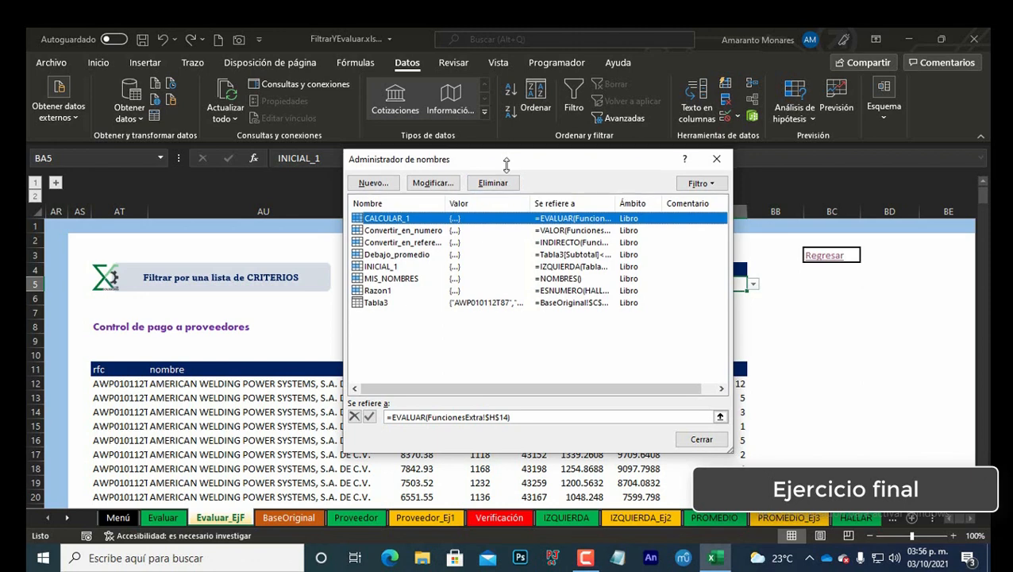
pyautogui.moveTo(507, 159); pyautogui.dragTo(506, 177)
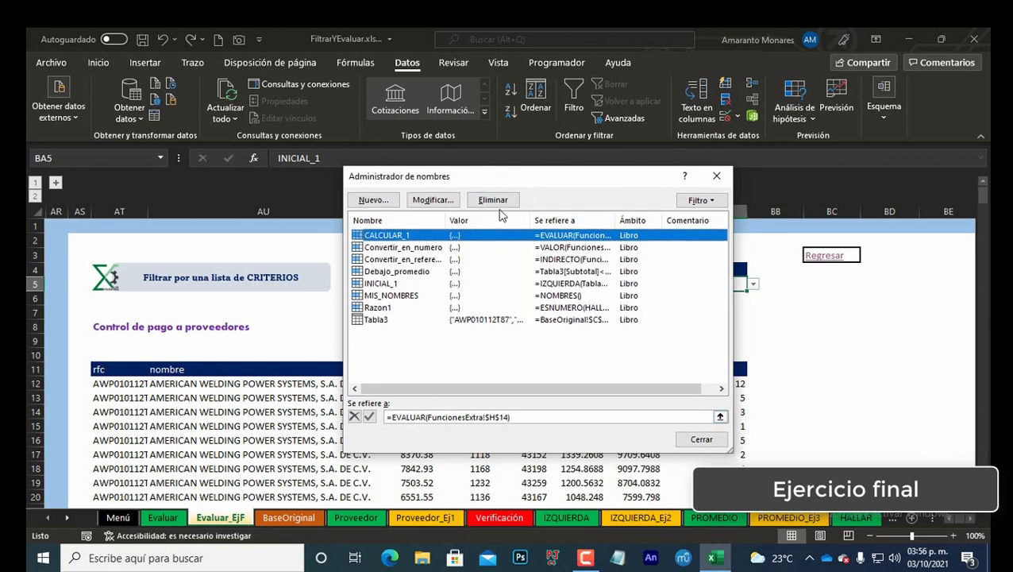
pyautogui.click(429, 414)
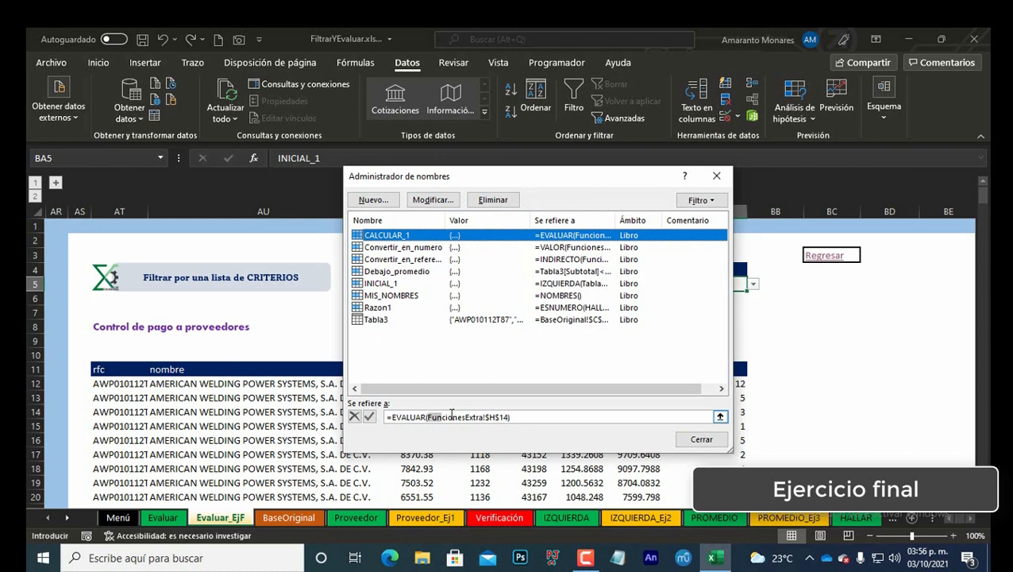
pyautogui.doubleClick(506, 417)
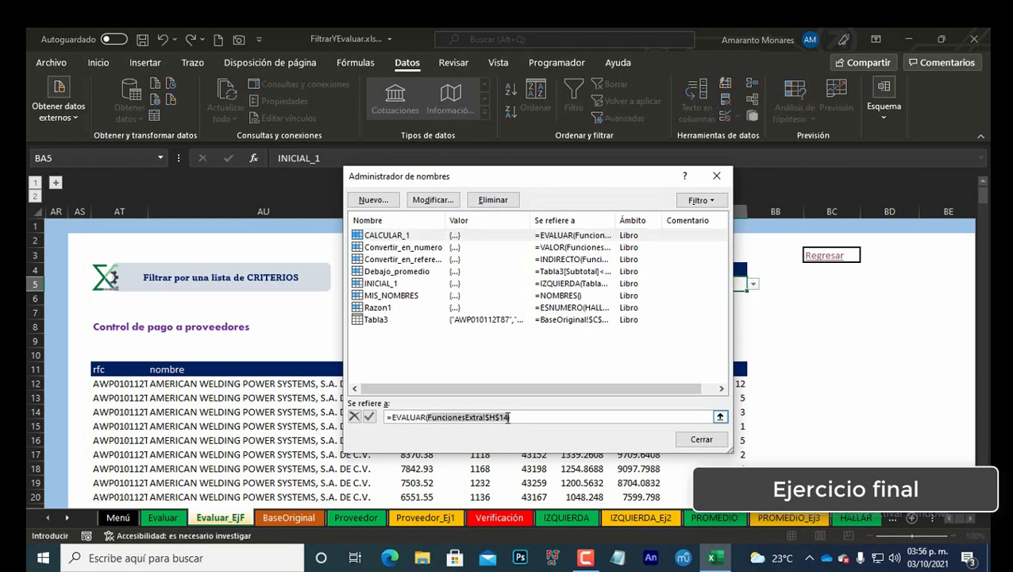
pyautogui.press('BackSpace')
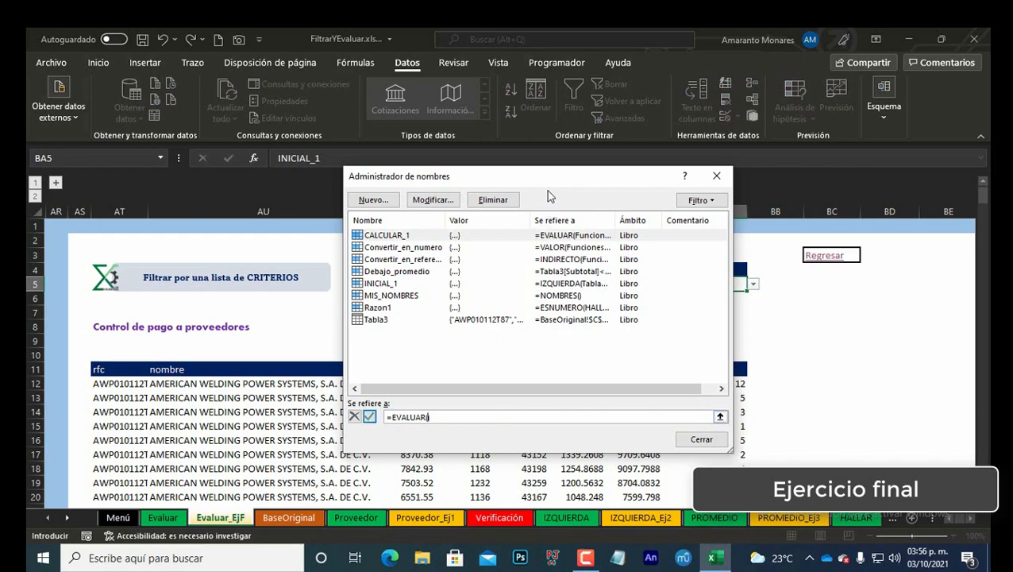
pyautogui.moveTo(535, 183); pyautogui.dragTo(370, 201)
pyautogui.click(705, 283)
pyautogui.write(')')
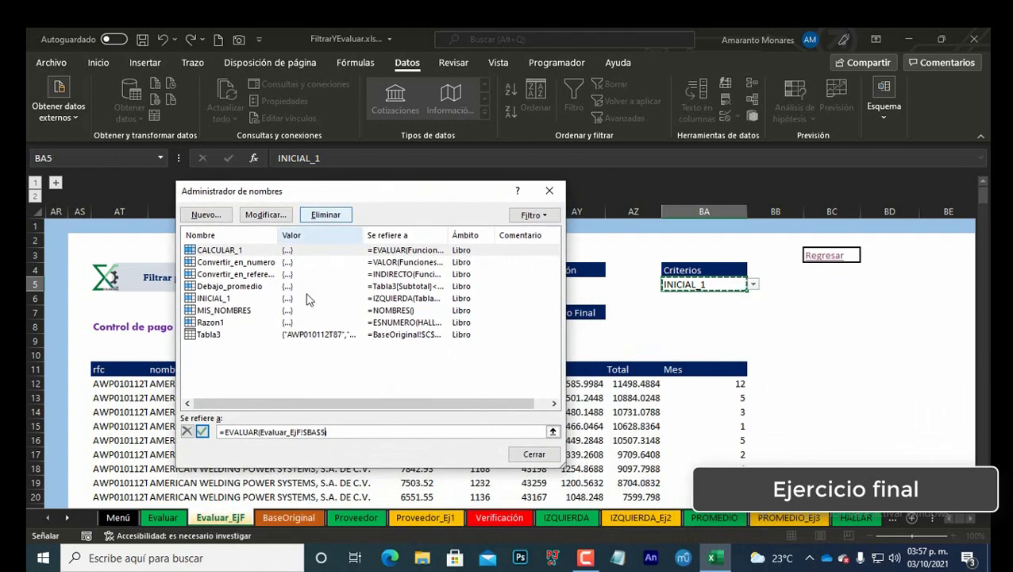
pyautogui.click(203, 433)
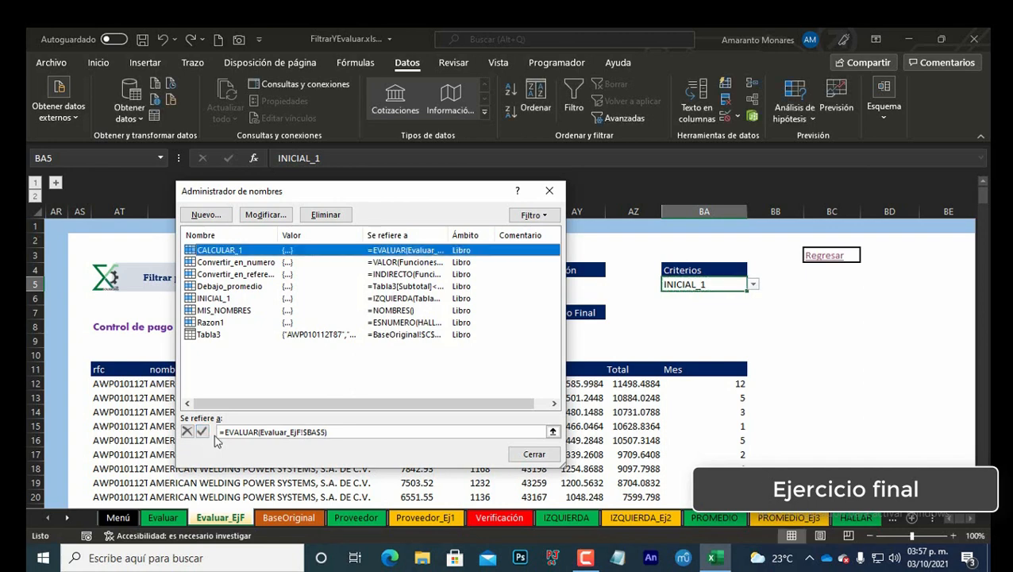
pyautogui.click(534, 455)
# Step: Replace the IZQUIERDA condition in the first rfc cell's FILTRAR formula with the name CALCULAR_1, giving =FILTRAR(Tabla3,CALCULAR_1)
pyautogui.click(129, 384)
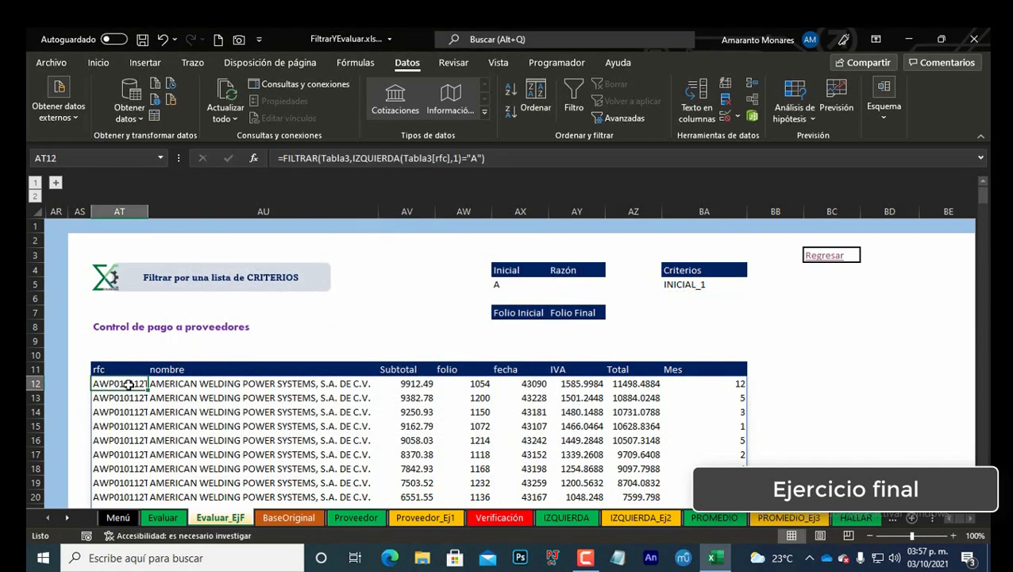
pyautogui.doubleClick(129, 385)
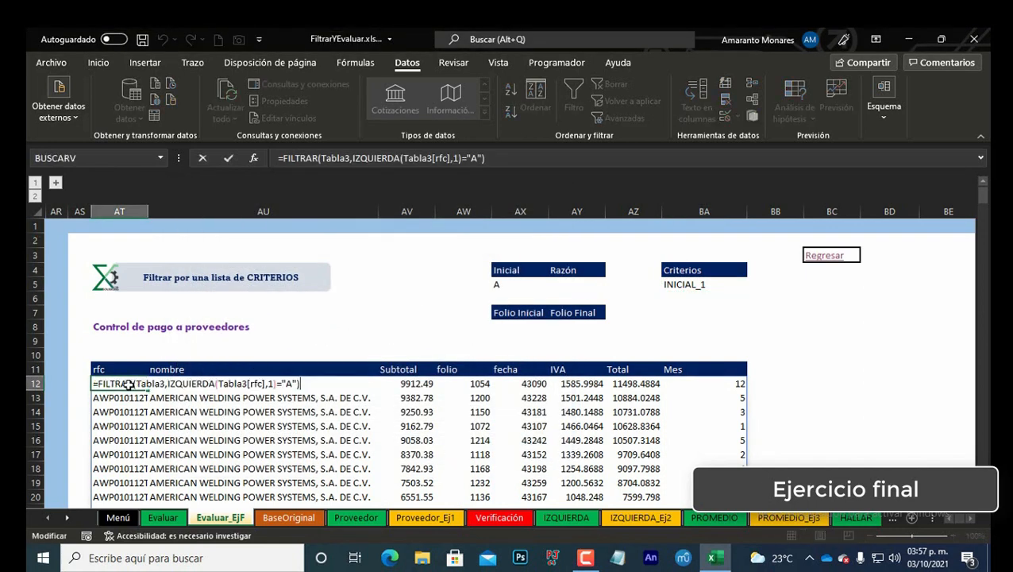
pyautogui.hotkey('shift', 'Left')
pyautogui.hotkey('shift', 'Left')
pyautogui.hotkey('shift', 'Left')
pyautogui.hotkey('shift', 'Left')
pyautogui.hotkey('shift', 'Left')
pyautogui.hotkey('shift', 'Left')
pyautogui.hotkey('shift', 'Left')
pyautogui.hotkey('shift', 'Left')
pyautogui.hotkey('shift', 'Left')
pyautogui.hotkey('shift', 'Left')
pyautogui.hotkey('shift', 'Left')
pyautogui.hotkey('shift', 'Left')
pyautogui.hotkey('shift', 'Left')
pyautogui.hotkey('shift', 'Left')
pyautogui.hotkey('shift', 'Left')
pyautogui.hotkey('shift', 'Left')
pyautogui.hotkey('shift', 'Left')
pyautogui.hotkey('shift', 'Left')
pyautogui.hotkey('shift', 'Left')
pyautogui.hotkey('shift', 'Left')
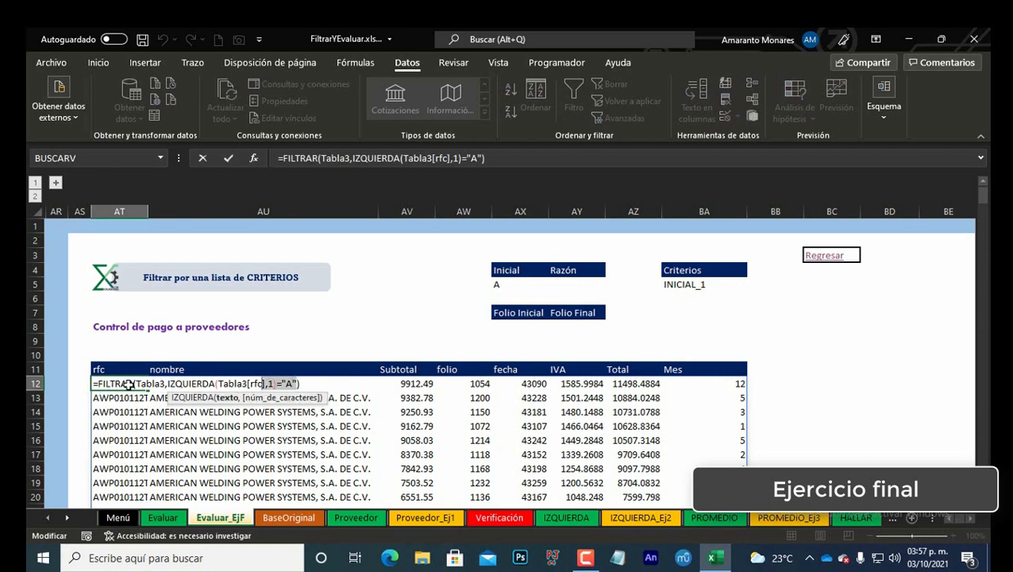
pyautogui.hotkey('shift', 'Right')
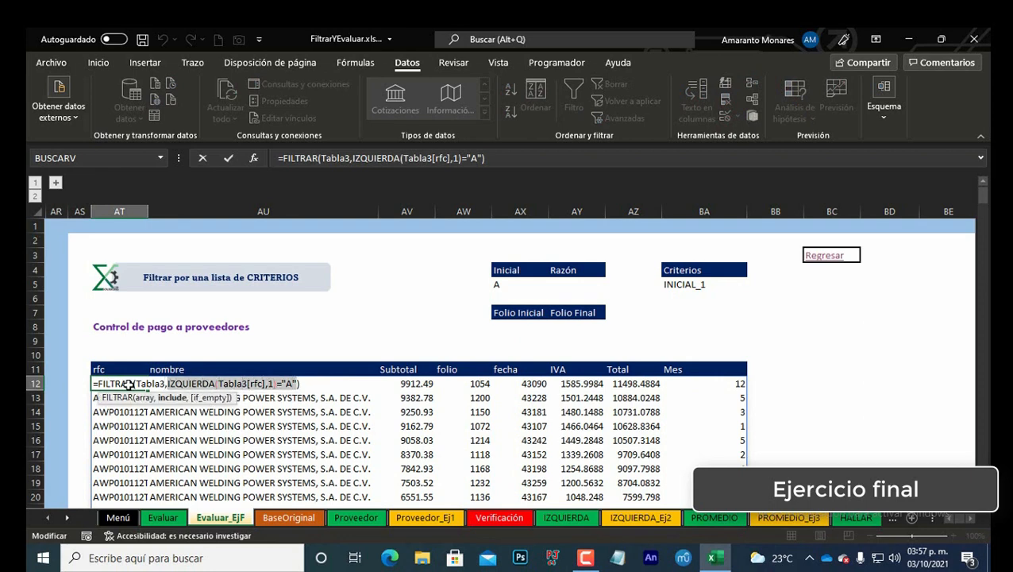
pyautogui.press('BackSpace')
pyautogui.press('F3')
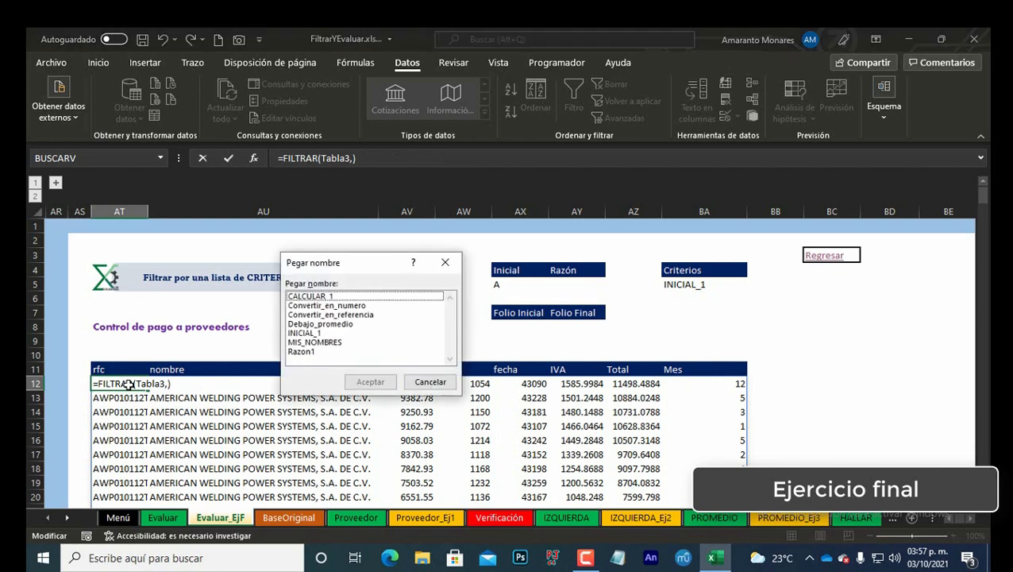
pyautogui.press('Down')
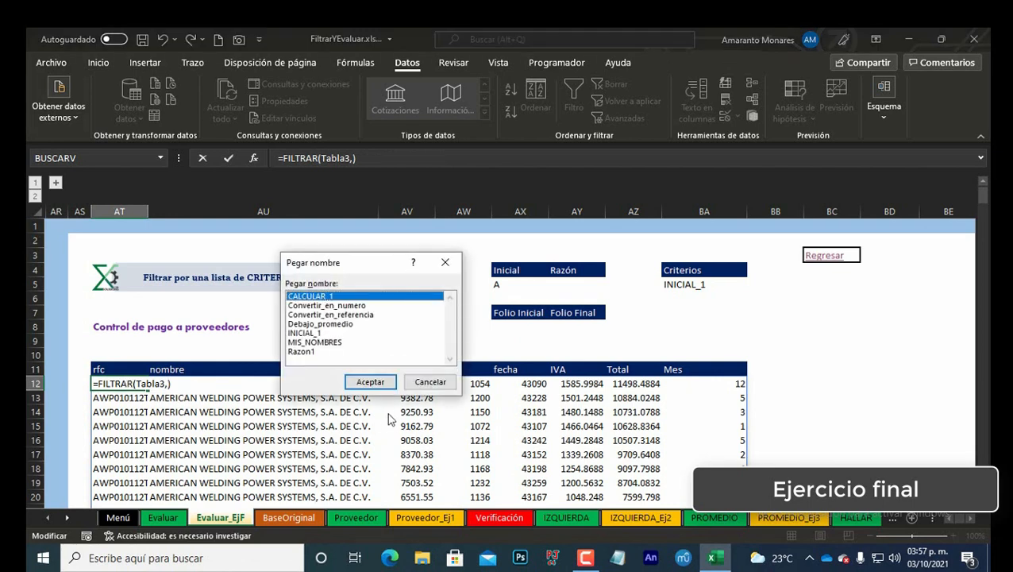
pyautogui.click(371, 383)
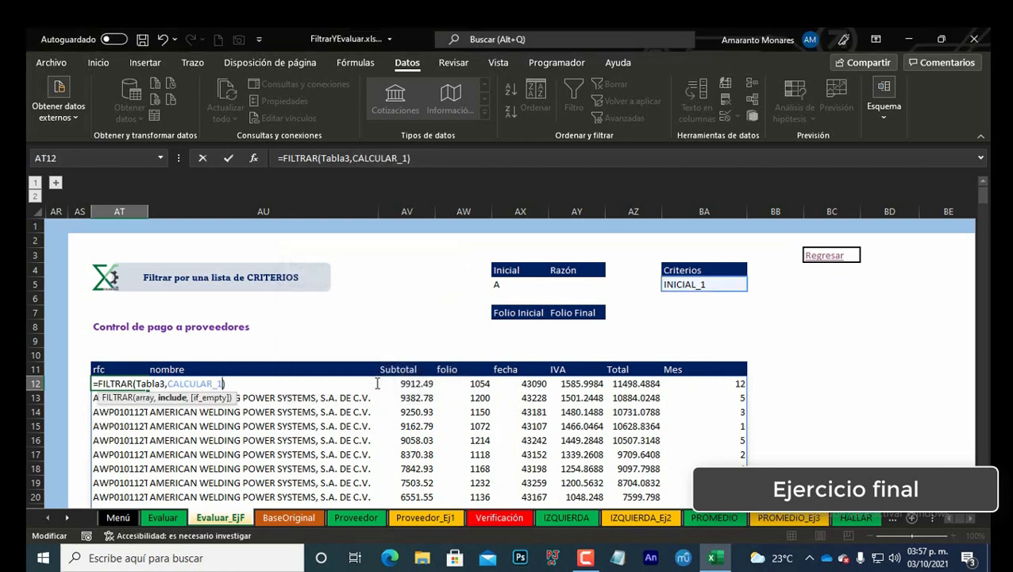
pyautogui.hotkey('ctrl', 'Return')
# Step: Move through the criteria input cells and scroll through the filtered supplier list to review it
pyautogui.press('Right')
pyautogui.press('Right')
pyautogui.press('Right')
pyautogui.press('Up')
pyautogui.press('Up')
pyautogui.press('Up')
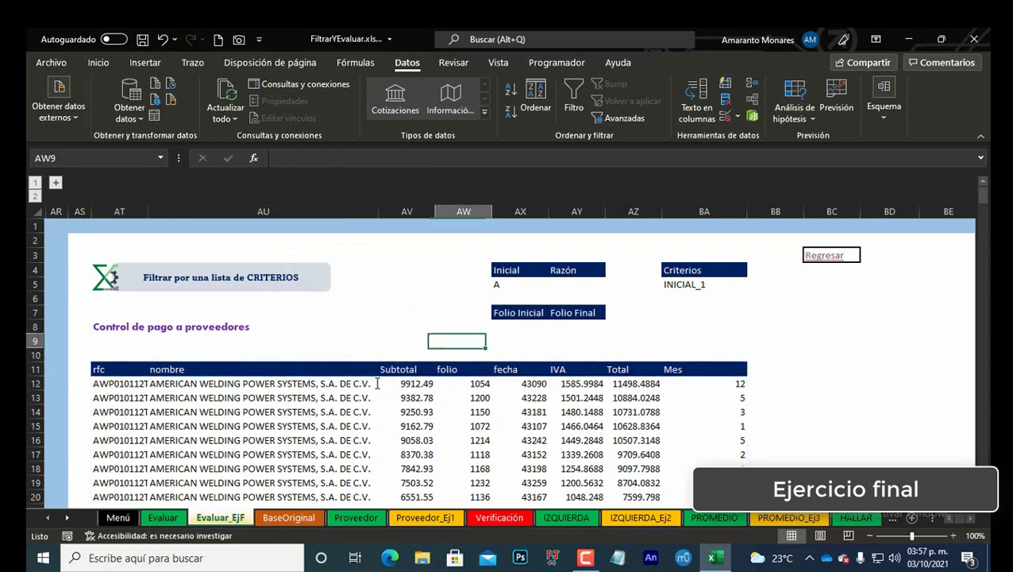
pyautogui.press('Right')
pyautogui.press('Up')
pyautogui.press('Up')
pyautogui.press('Up')
pyautogui.press('Up')
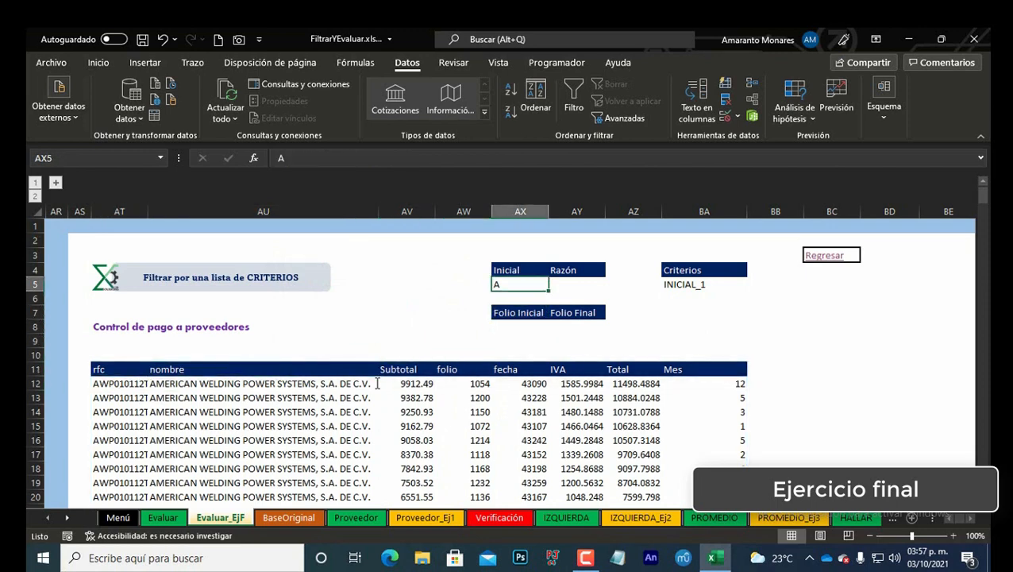
pyautogui.press('Down')
pyautogui.press('Down')
pyautogui.press('Down')
pyautogui.press('Down')
pyautogui.press('Down')
pyautogui.press('Down')
pyautogui.press('Down')
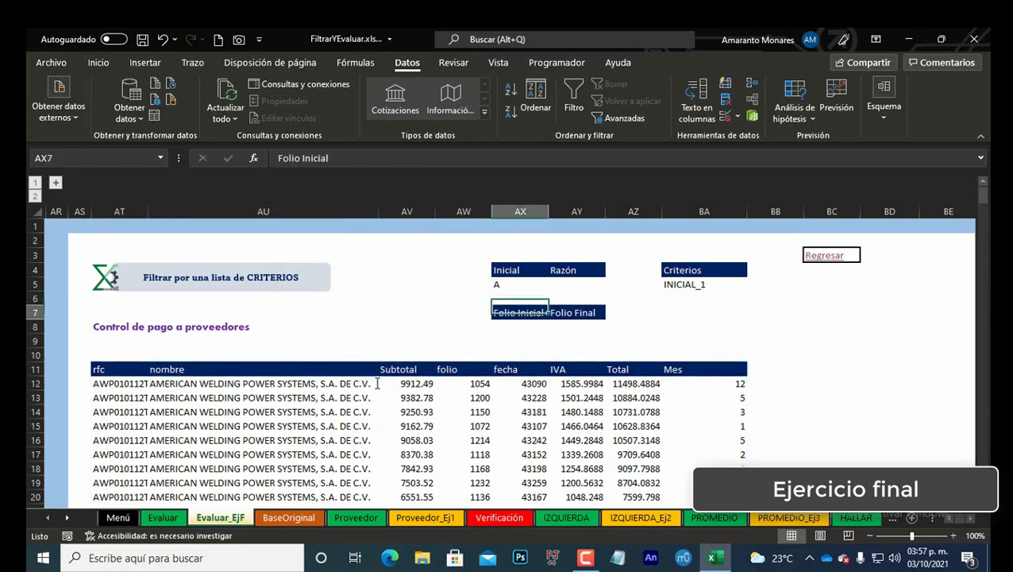
pyautogui.press('Down')
pyautogui.press('Left')
pyautogui.press('Left')
pyautogui.press('Left')
pyautogui.press('Left')
pyautogui.press('Left')
pyautogui.press('Right')
pyautogui.press('Up')
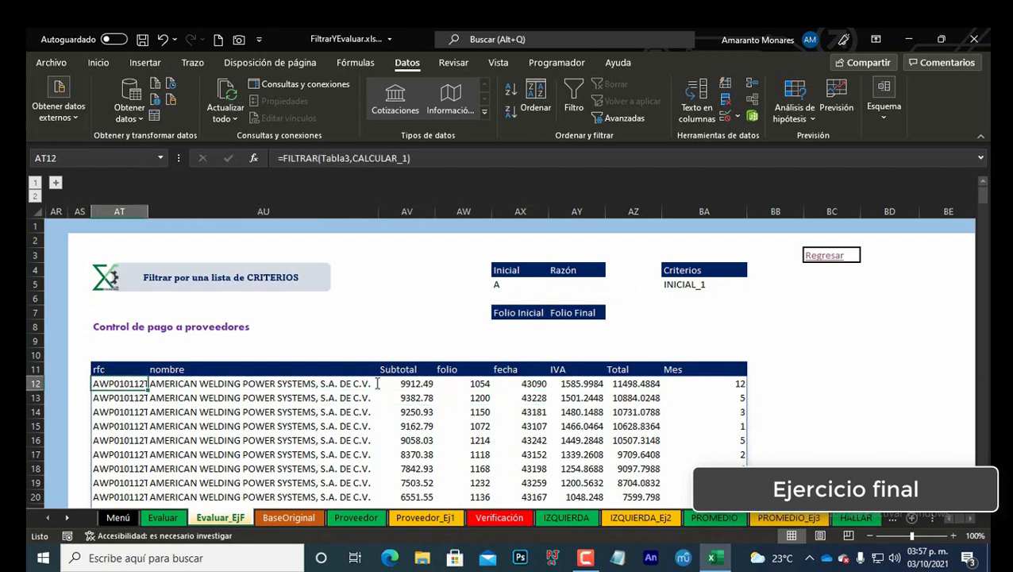
pyautogui.press('Right')
pyautogui.hotkey('ctrl', 'Down')
pyautogui.press('Down')
pyautogui.press('Up')
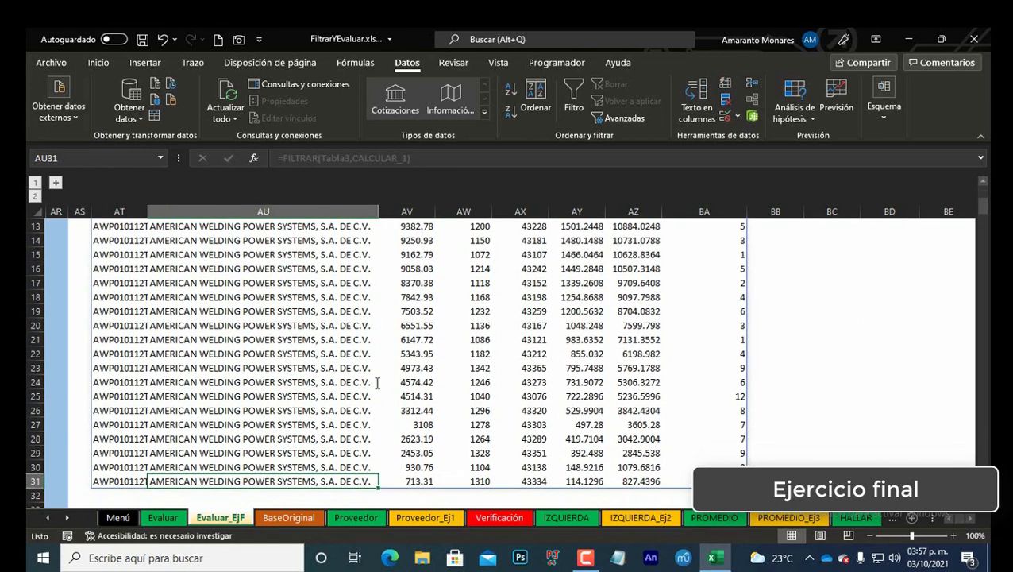
pyautogui.press('Left')
pyautogui.hotkey('ctrl', 'Up')
pyautogui.press('Down')
pyautogui.scroll(3, 462, 382)
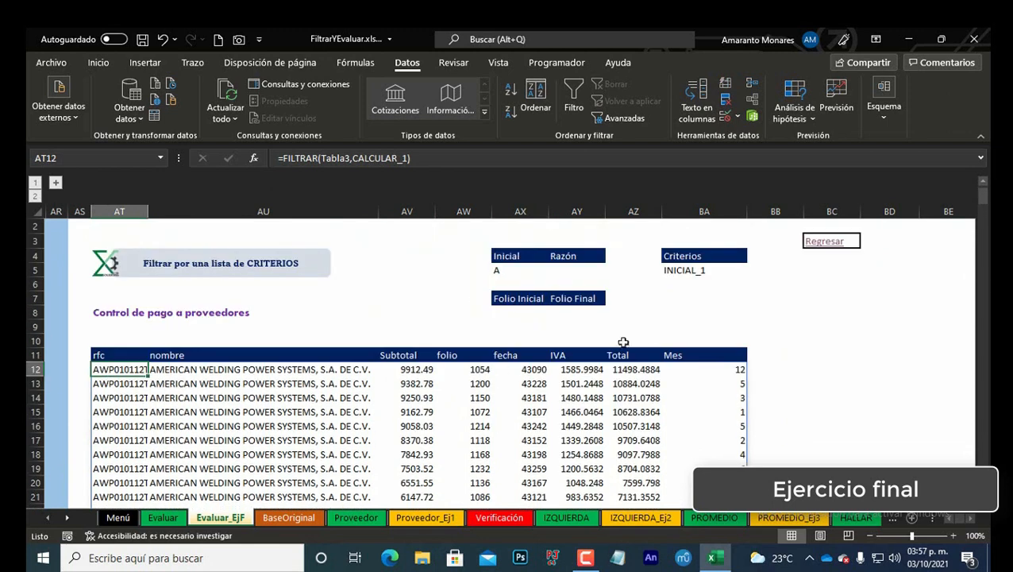
pyautogui.scroll(1, 650, 336)
# Step: Enter S de R.L. in the input cell under Razón
pyautogui.click(589, 284)
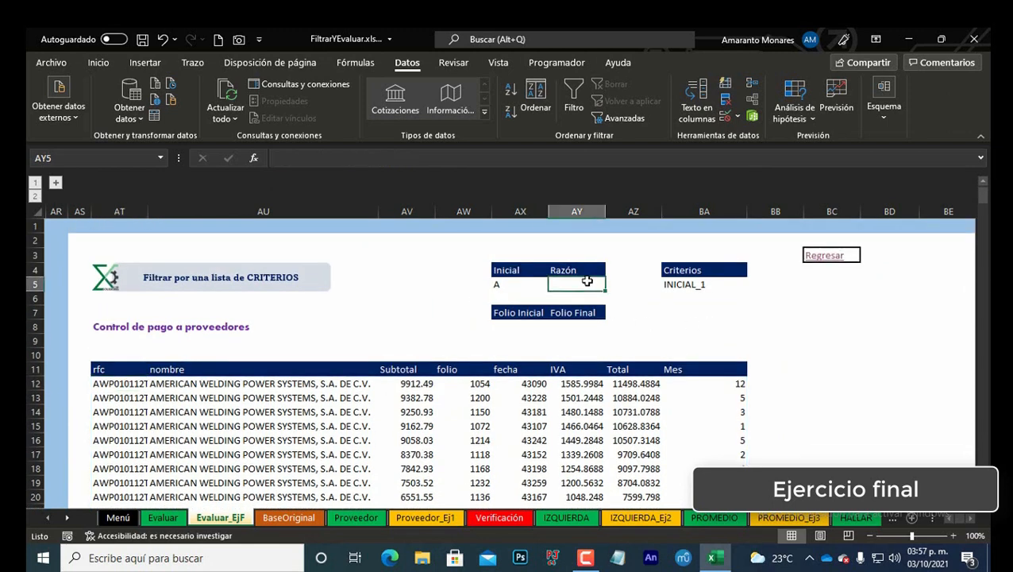
pyautogui.write('S')
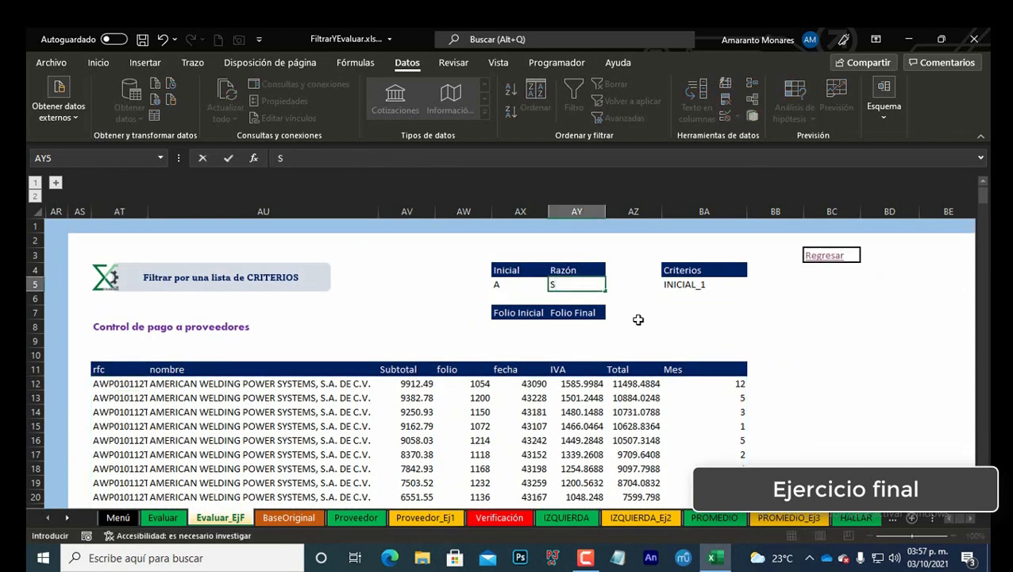
pyautogui.press('BackSpace')
pyautogui.write('.A')
pyautogui.press('BackSpace')
pyautogui.press('BackSpace')
pyautogui.write('DE')
pyautogui.press('BackSpace')
pyautogui.write('de')
pyautogui.press('Return')
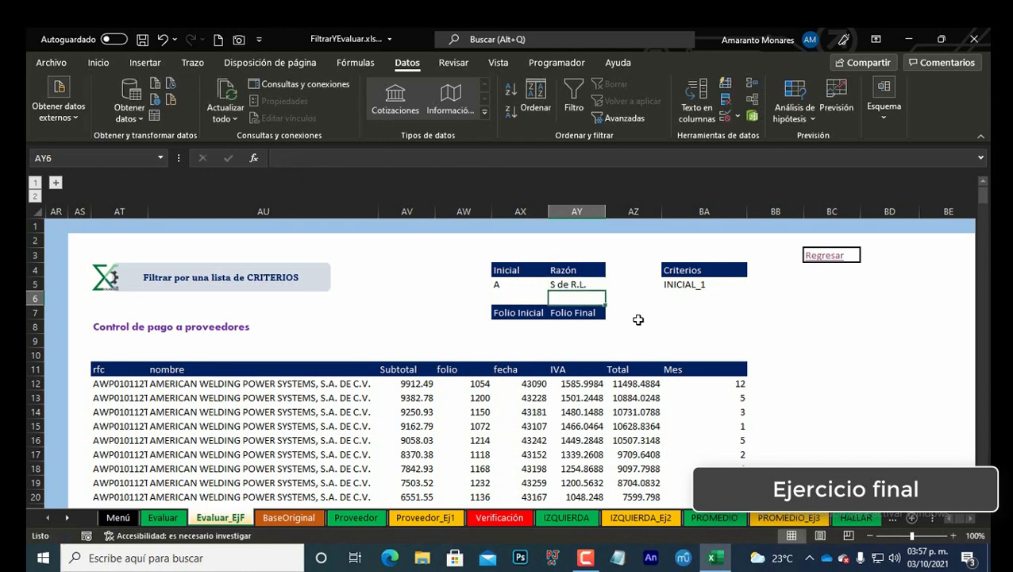
# Step: Pick Razon1 in the Criterios dropdown and scroll through the filtered rows
pyautogui.press('Up')
pyautogui.press('Right')
pyautogui.press('Right')
pyautogui.hotkey('alt', 'Down')
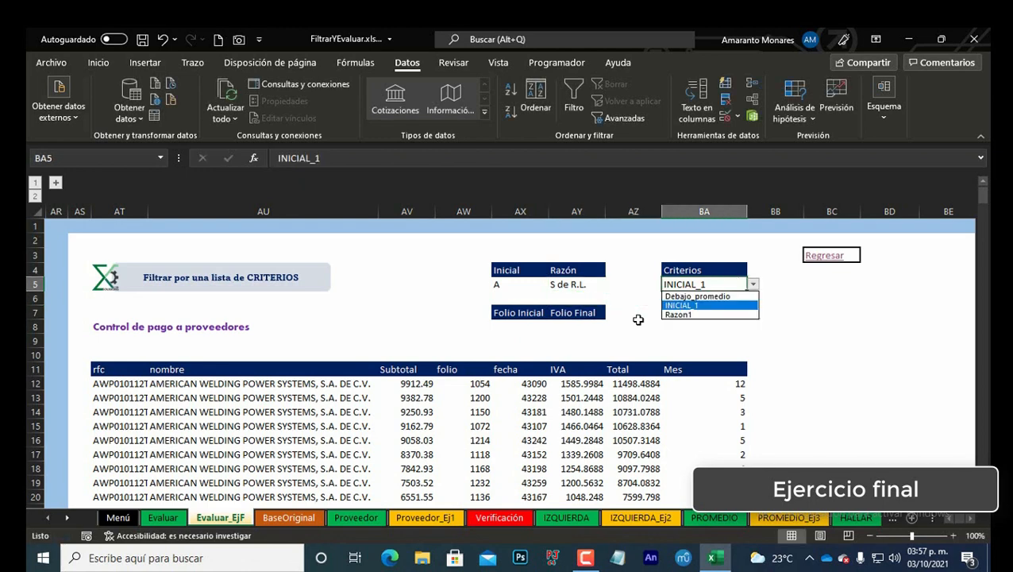
pyautogui.press('Down')
pyautogui.press('Return')
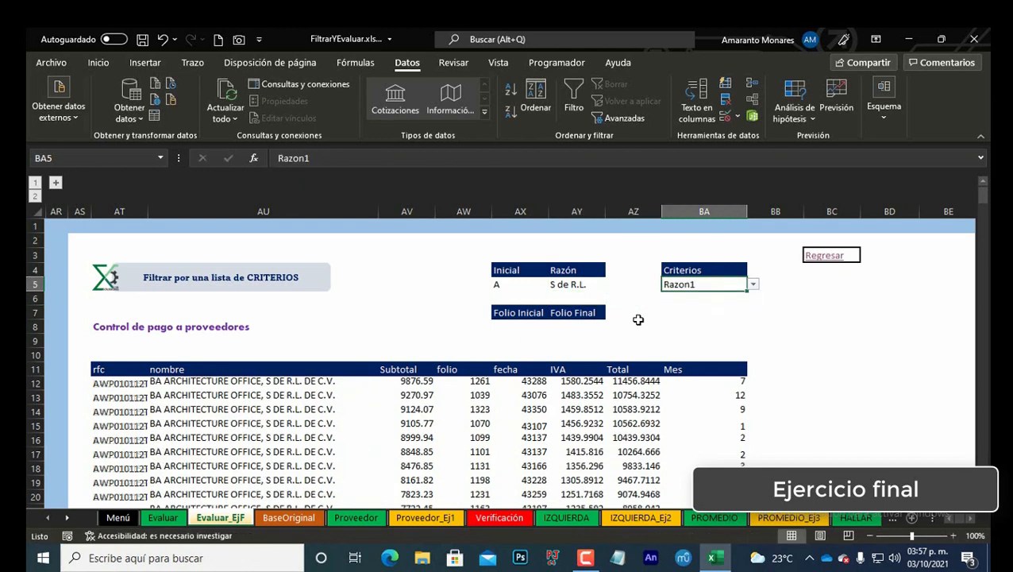
pyautogui.click(125, 382)
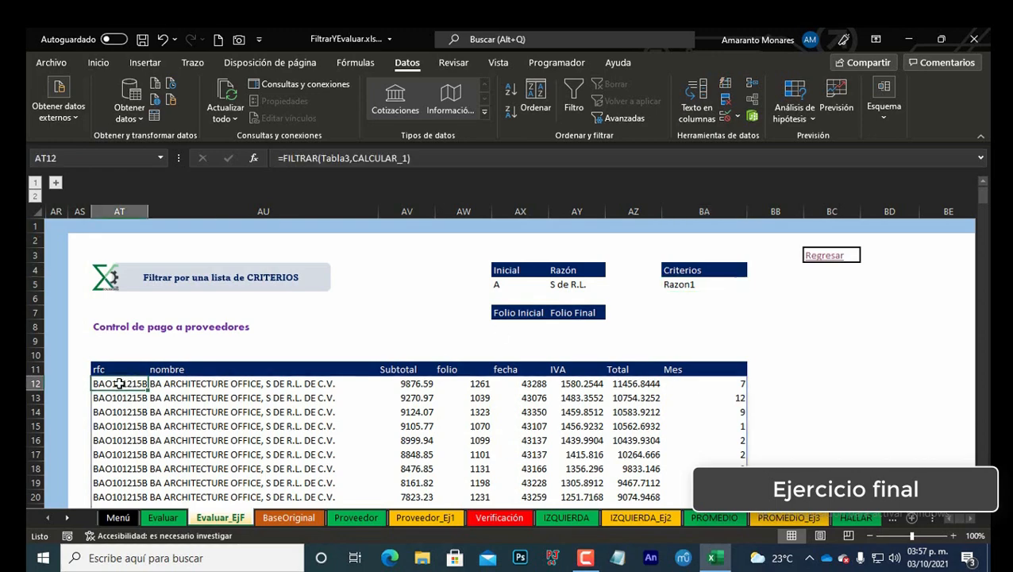
pyautogui.scroll(-3, 263, 384)
pyautogui.scroll(2, 263, 384)
pyautogui.scroll(-17, 263, 384)
pyautogui.scroll(18, 263, 384)
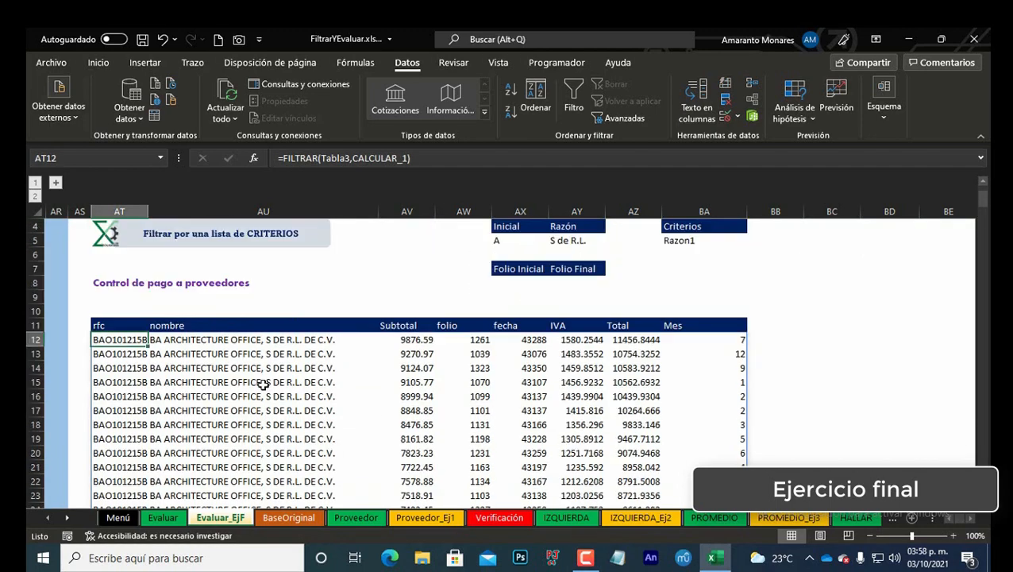
# Step: Switch the Criterios dropdown between names, finishing with Debajo_promedio
pyautogui.click(703, 285)
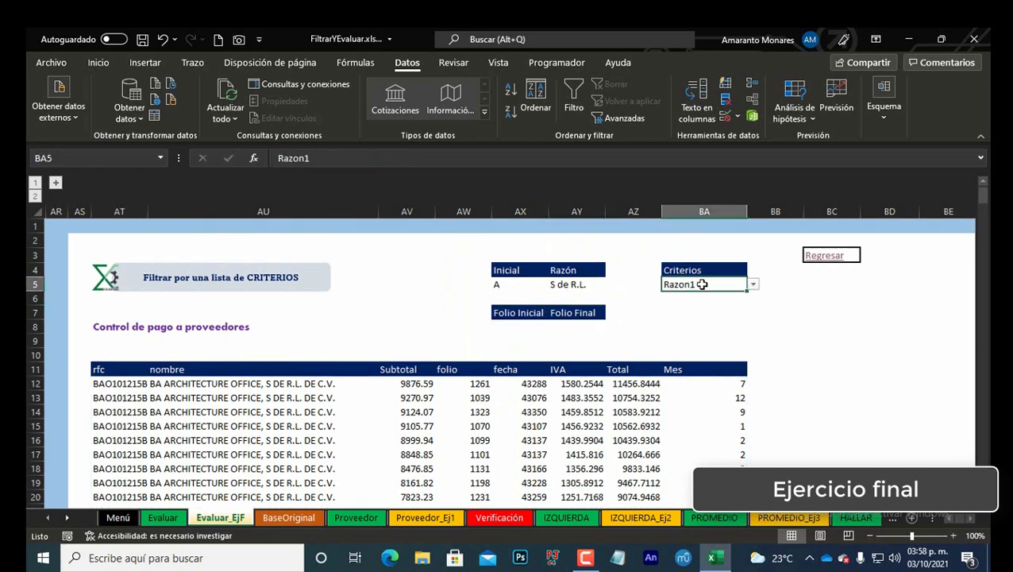
pyautogui.click(753, 285)
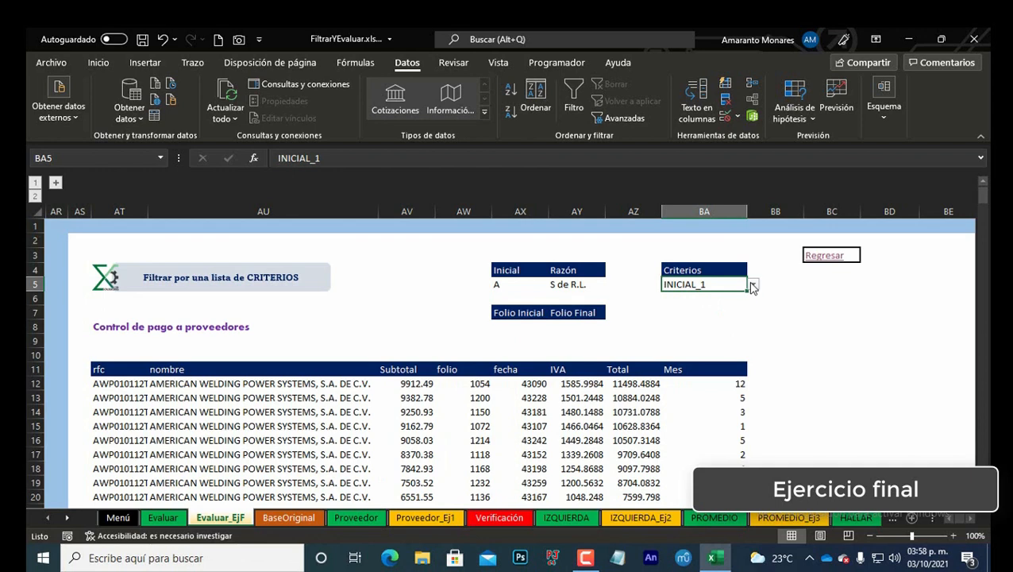
pyautogui.click(753, 283)
pyautogui.click(708, 316)
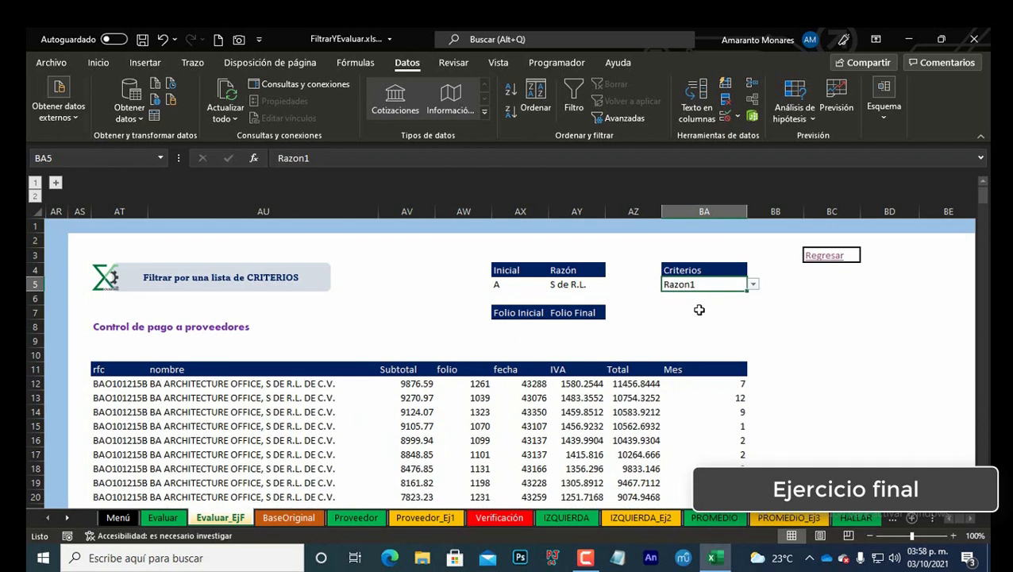
pyautogui.click(753, 284)
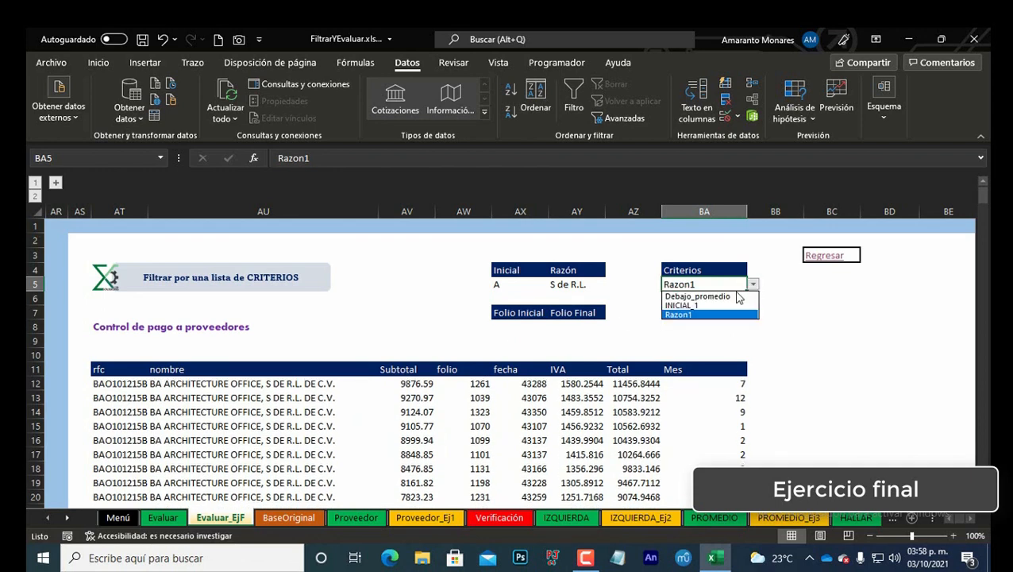
pyautogui.click(731, 297)
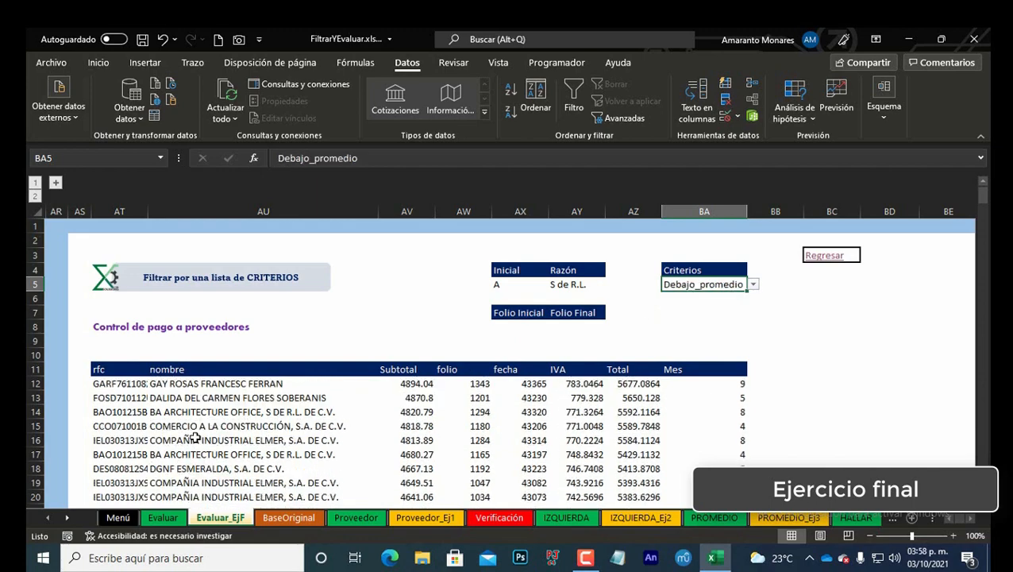
# Step: Scroll through the filtered list and inspect the Folio Inicial and Folio Final cells and the table's columns
pyautogui.scroll(-5, 262, 395)
pyautogui.scroll(-20, 262, 395)
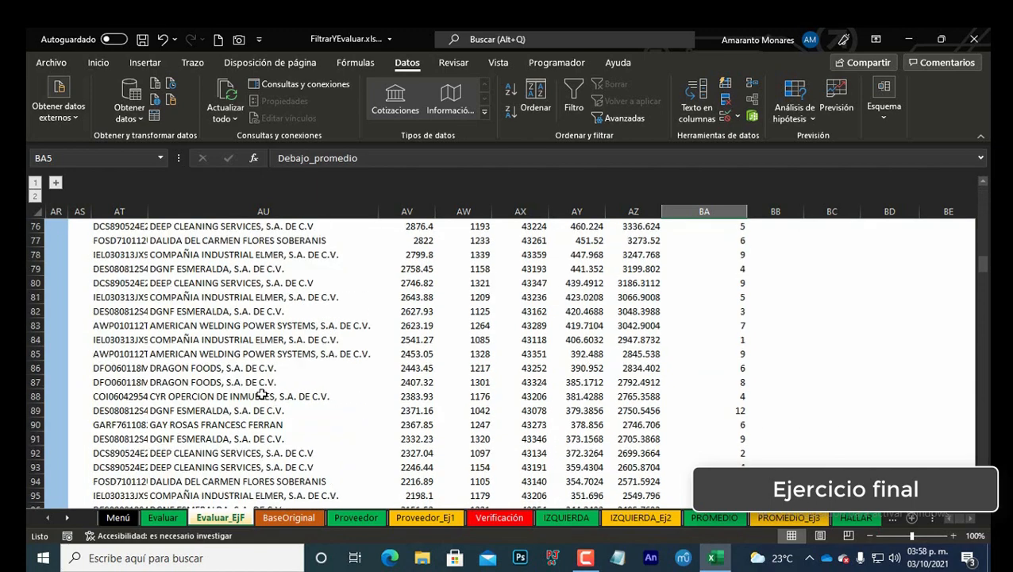
pyautogui.scroll(-20, 449, 439)
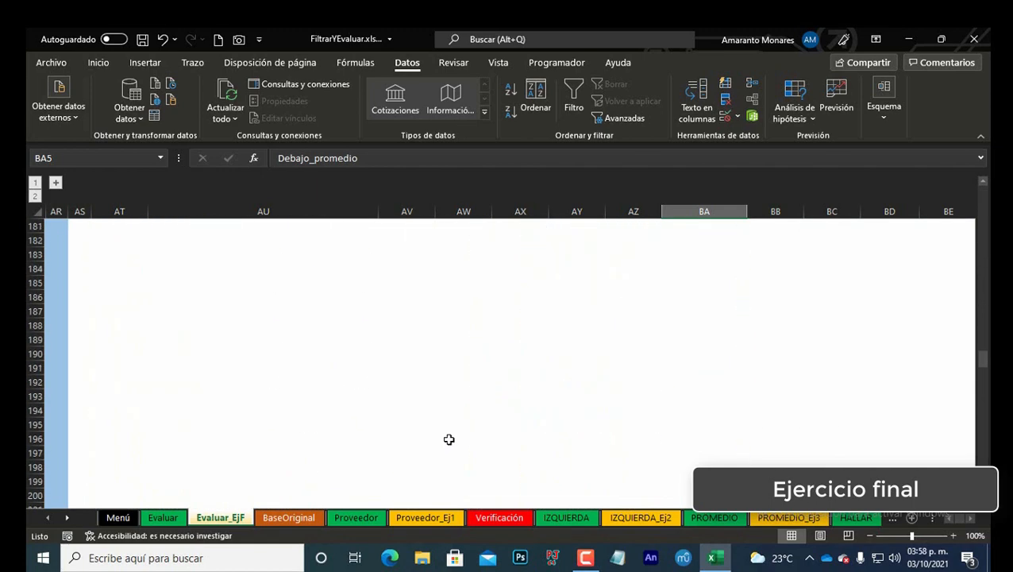
pyautogui.moveTo(983, 361); pyautogui.dragTo(966, 192)
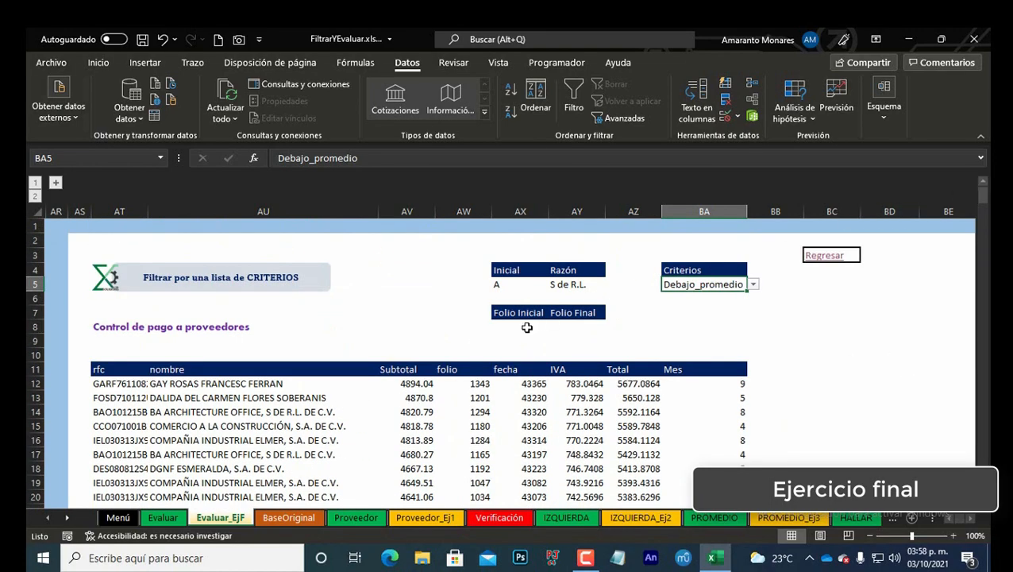
pyautogui.moveTo(523, 326); pyautogui.dragTo(583, 321)
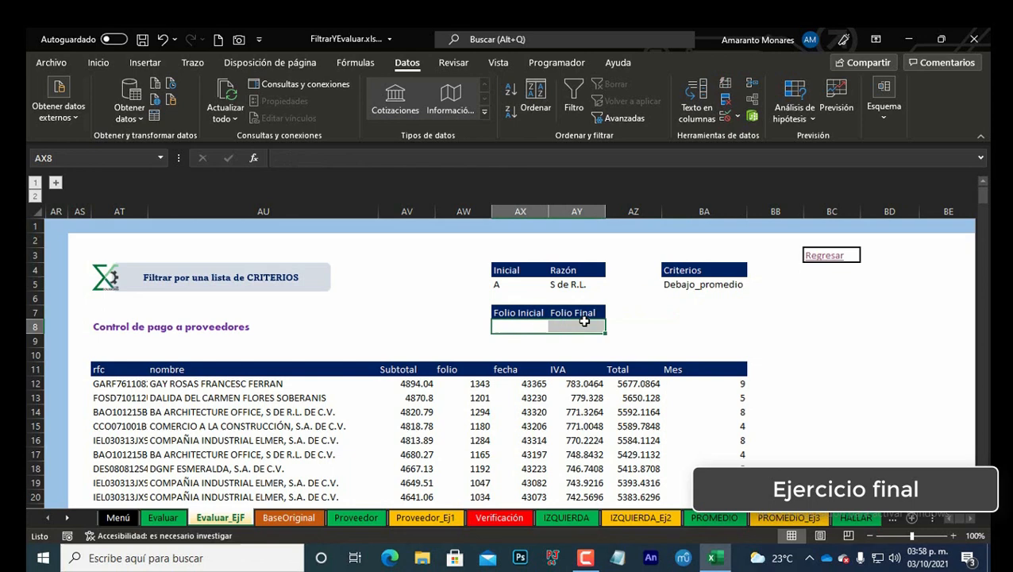
pyautogui.click(529, 312)
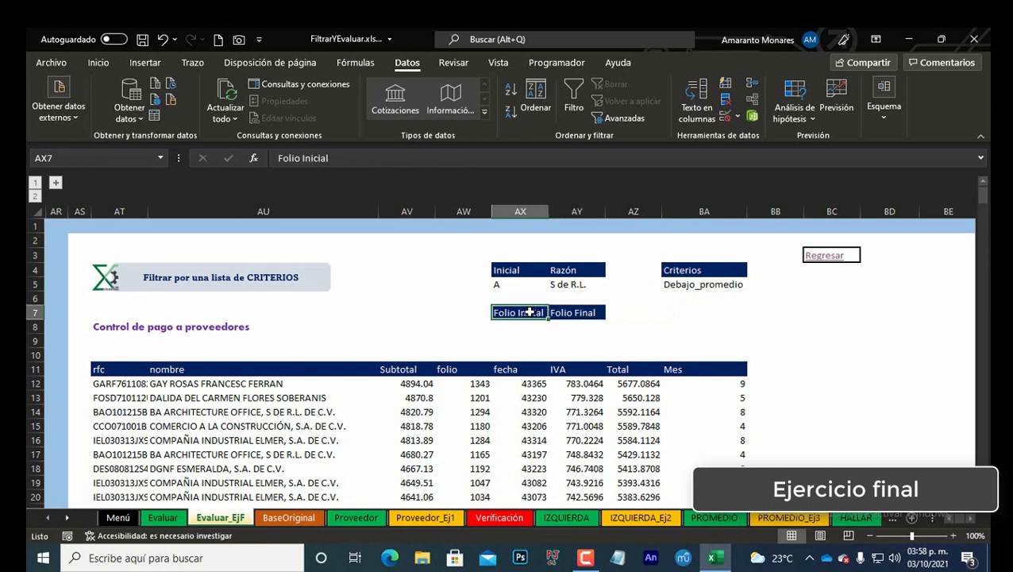
pyautogui.click(583, 308)
pyautogui.click(536, 324)
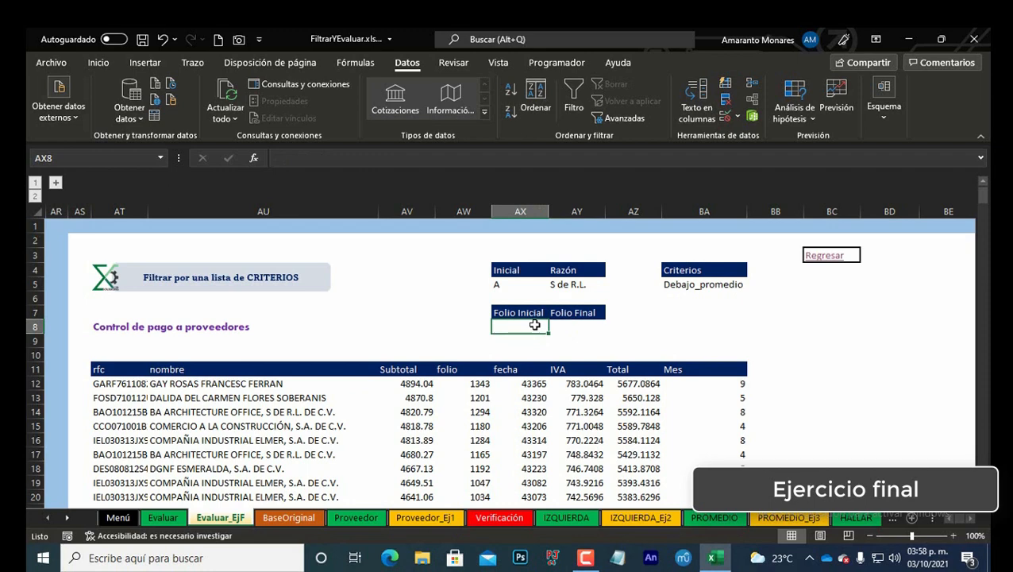
pyautogui.click(125, 382)
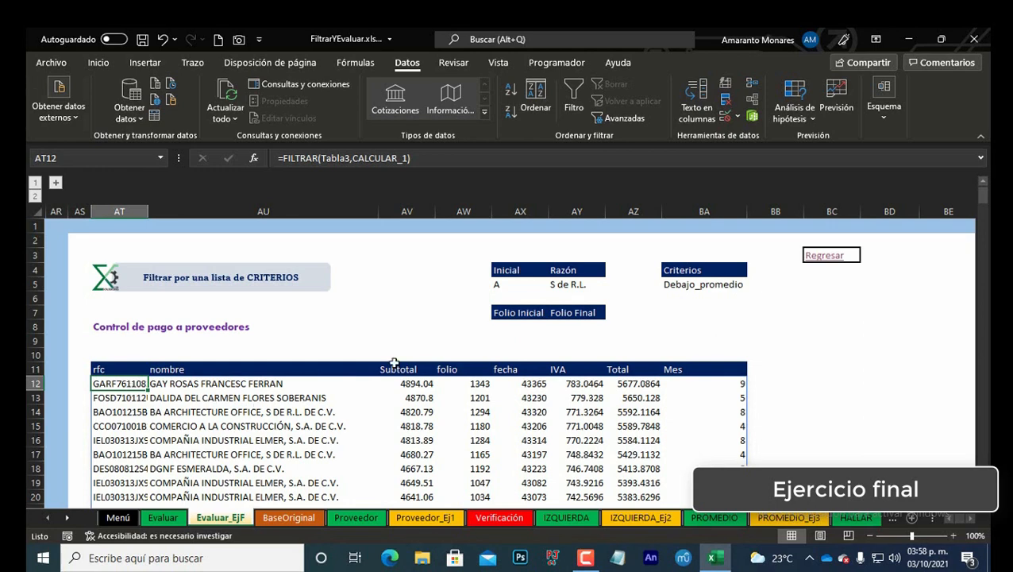
pyautogui.click(524, 327)
pyautogui.click(584, 324)
pyautogui.click(526, 325)
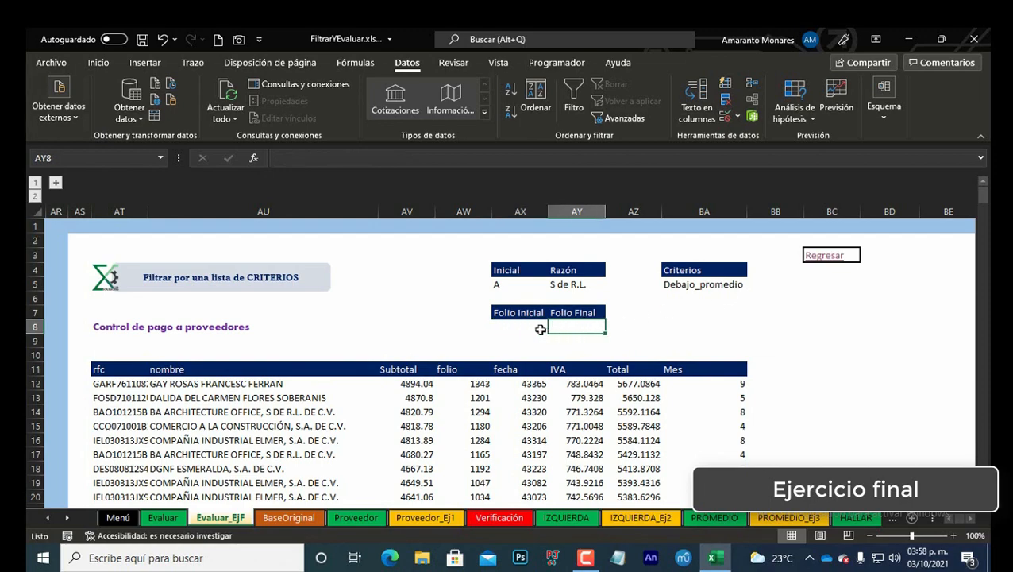
pyautogui.click(485, 381)
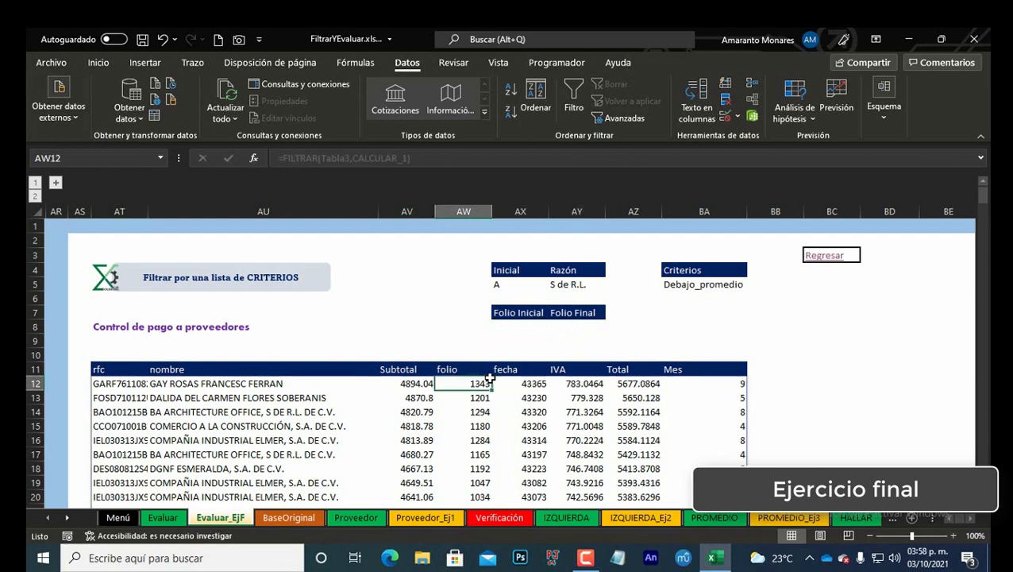
pyautogui.hotkey('ctrl', 'Down')
pyautogui.hotkey('ctrl', 'Up')
pyautogui.hotkey('ctrl', 'Up')
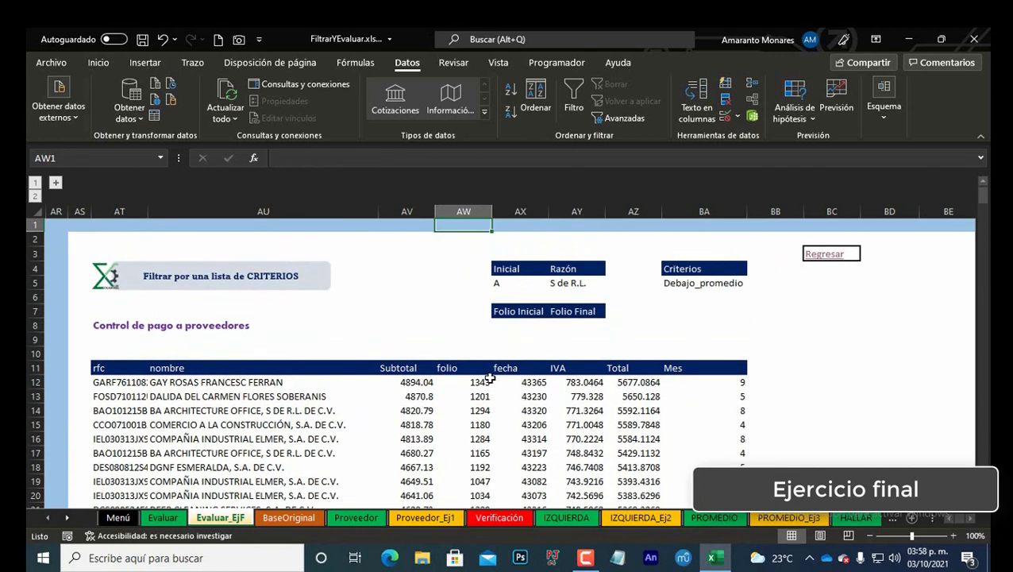
# Step: Enter the header Folios in an empty cell to the left of the Nombres list
pyautogui.press('Down')
pyautogui.press('Down')
pyautogui.press('Down')
pyautogui.press('Down')
pyautogui.press('Down')
pyautogui.press('Down')
pyautogui.press('Down')
pyautogui.press('Down')
pyautogui.press('Down')
pyautogui.press('Down')
pyautogui.press('Down')
pyautogui.press('Right')
pyautogui.press('Right')
pyautogui.press('Right')
pyautogui.press('Right')
pyautogui.press('Right')
pyautogui.press('Right')
pyautogui.press('Right')
pyautogui.press('Right')
pyautogui.press('Right')
pyautogui.press('Right')
pyautogui.press('Right')
pyautogui.press('Right')
pyautogui.press('Right')
pyautogui.press('Right')
pyautogui.press('Right')
pyautogui.press('Right')
pyautogui.press('Right')
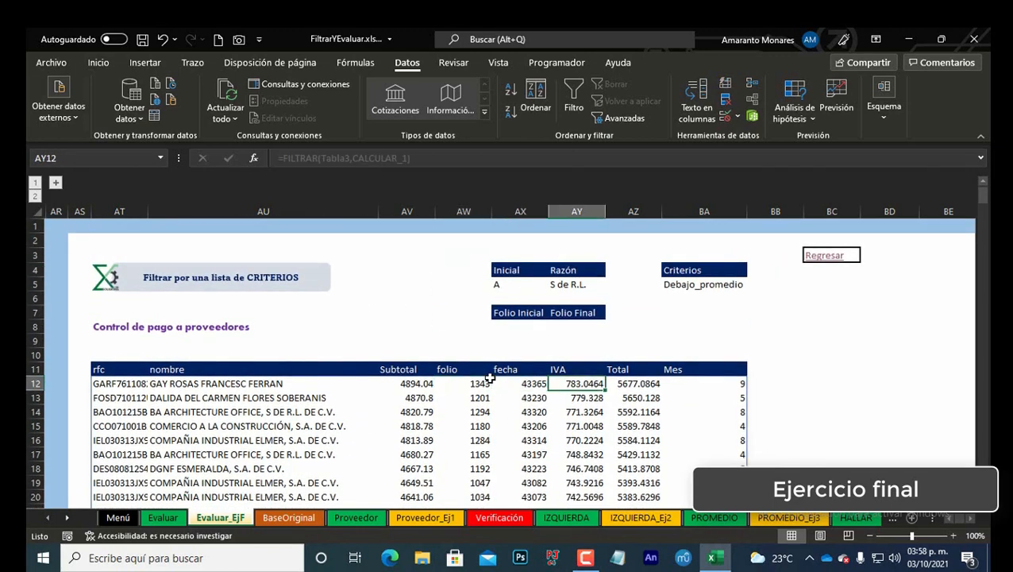
pyautogui.press('Left')
pyautogui.press('Left')
pyautogui.press('Left')
pyautogui.press('Left')
pyautogui.press('Left')
pyautogui.press('Left')
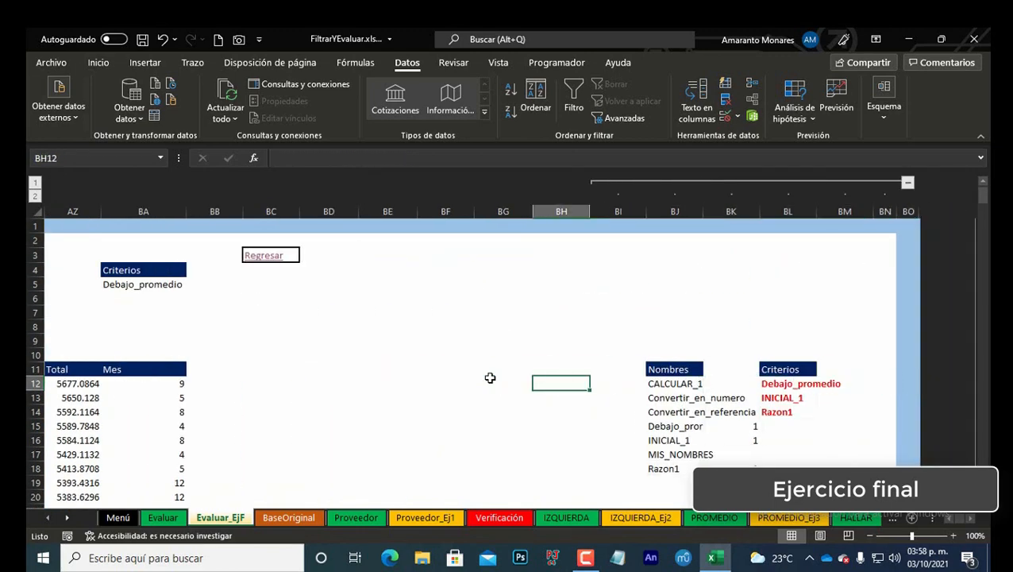
pyautogui.press('Up')
pyautogui.write('fOL')
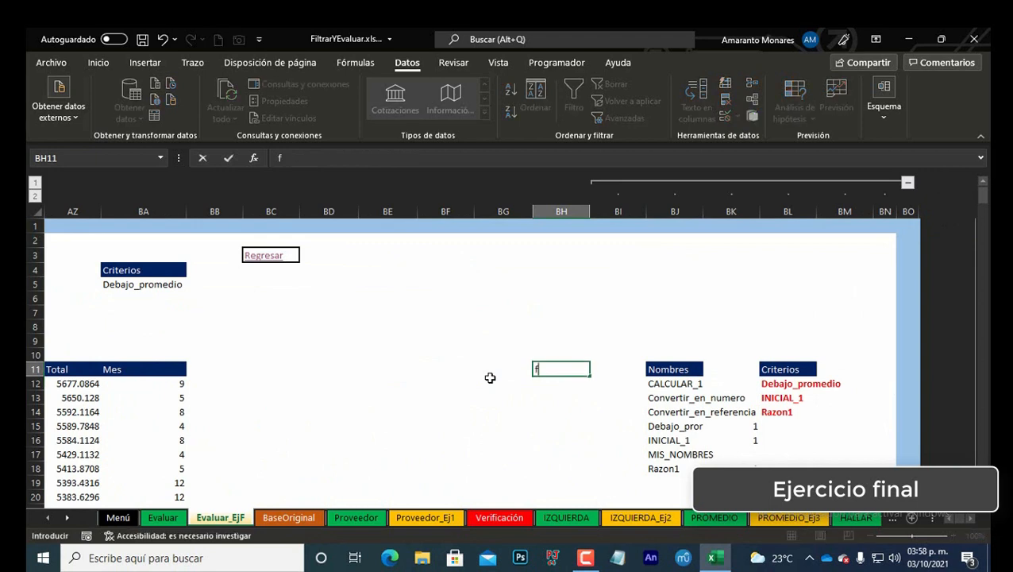
pyautogui.press('BackSpace')
pyautogui.press('BackSpace')
pyautogui.press('BackSpace')
pyautogui.press('BackSpace')
pyautogui.press('BackSpace')
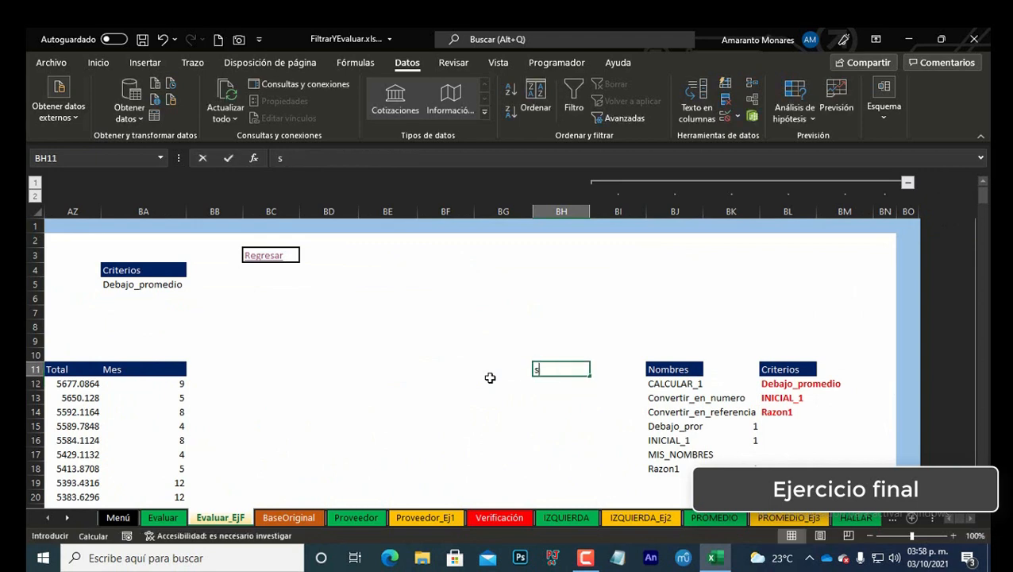
pyautogui.write('Folios')
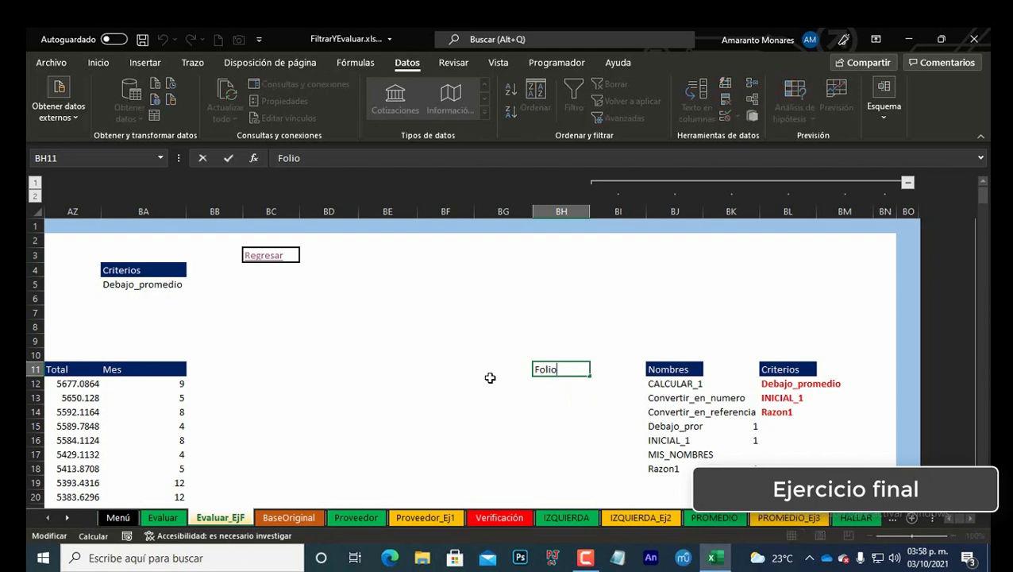
pyautogui.press('Return')
# Step: Copy the Nombres header cell and paste it over the new header cell with Paste Special
pyautogui.press('Up')
pyautogui.press('Right')
pyautogui.press('Right')
pyautogui.hotkey('ctrl', 'c')
pyautogui.press('Left')
pyautogui.press('Left')
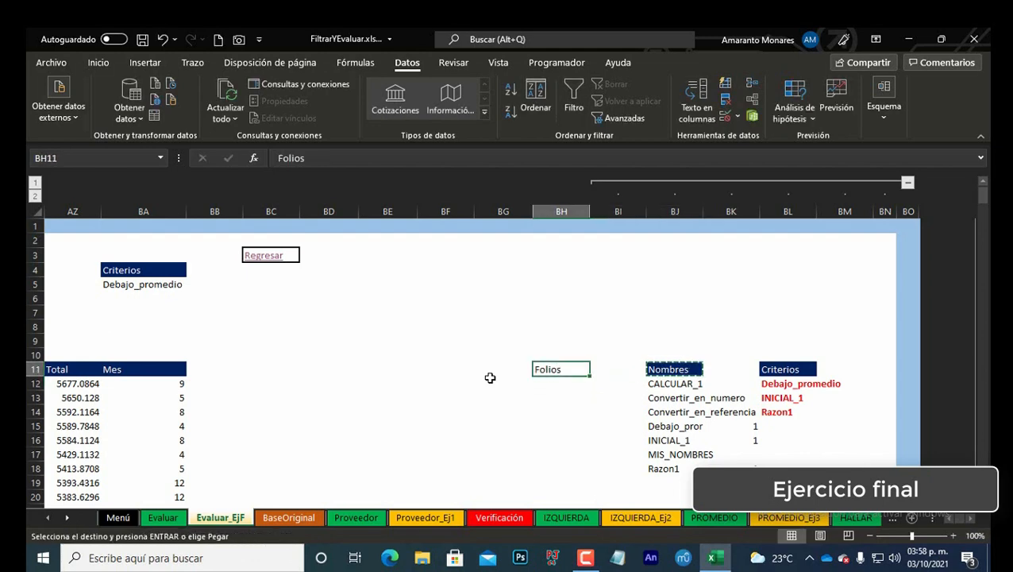
pyautogui.hotkey('ctrl', 'alt', 'v')
pyautogui.press('Return')
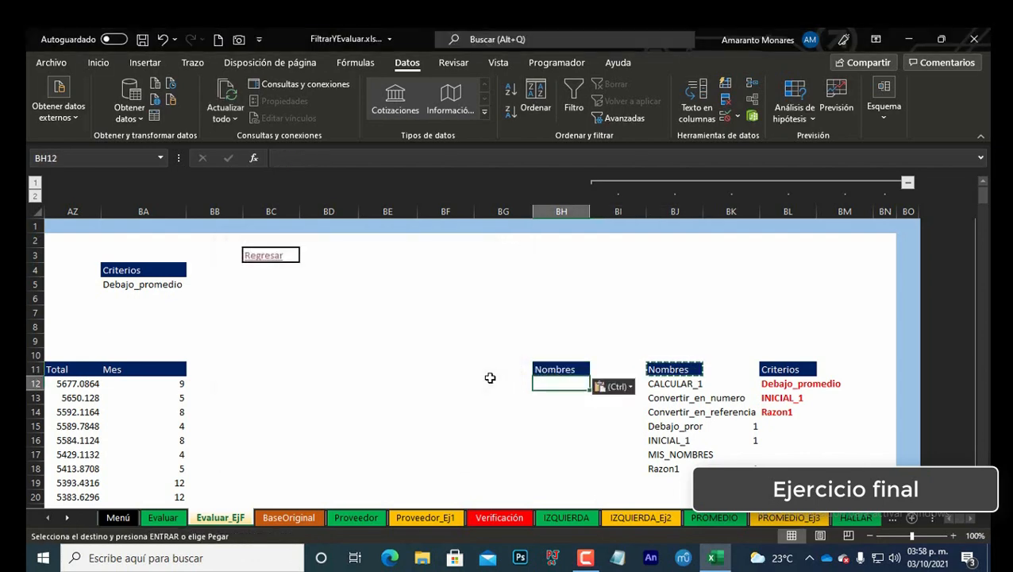
pyautogui.hotkey('ctrl', 'z')
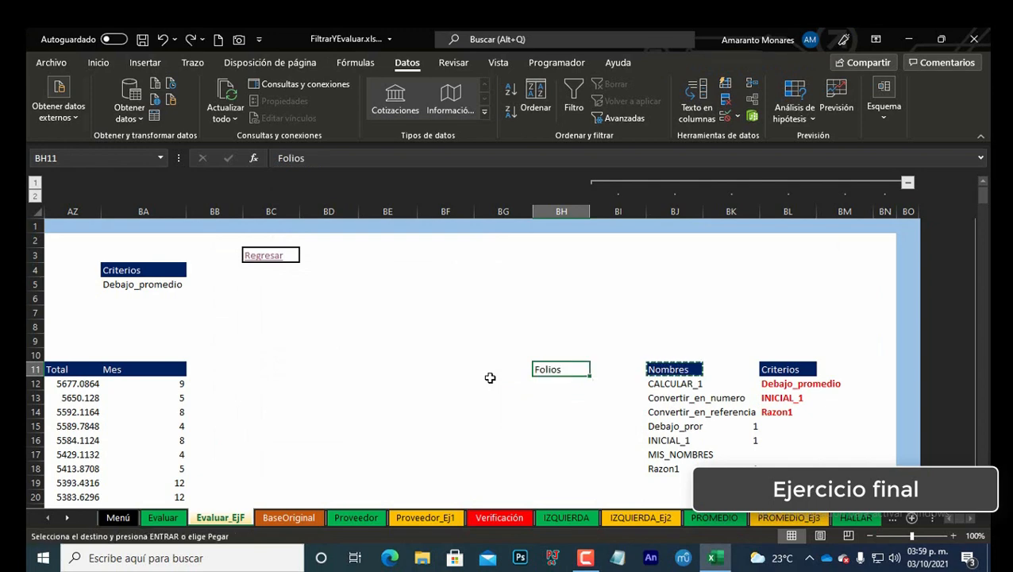
pyautogui.hotkey('ctrl', 'alt', 'v')
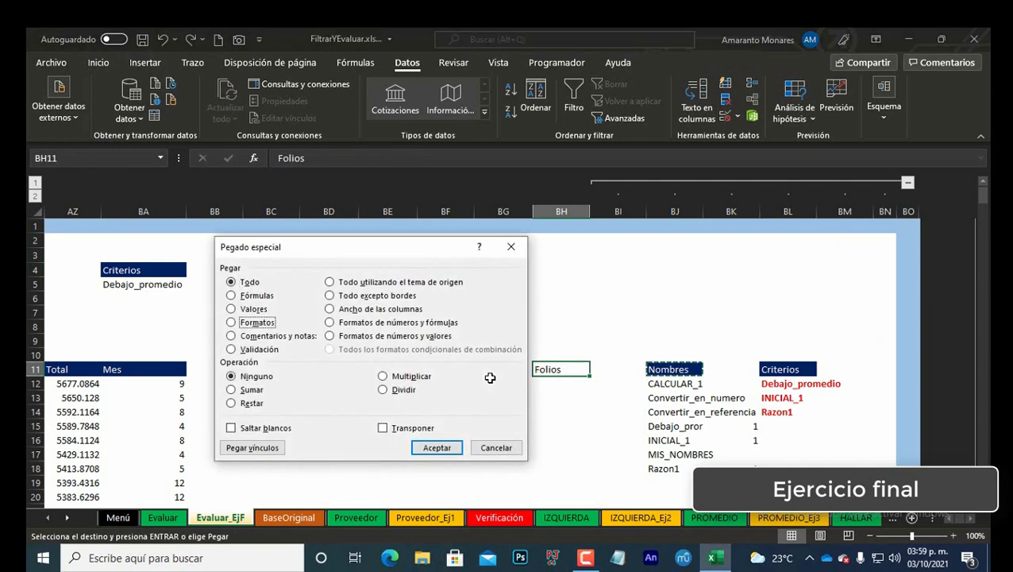
pyautogui.press('Return')
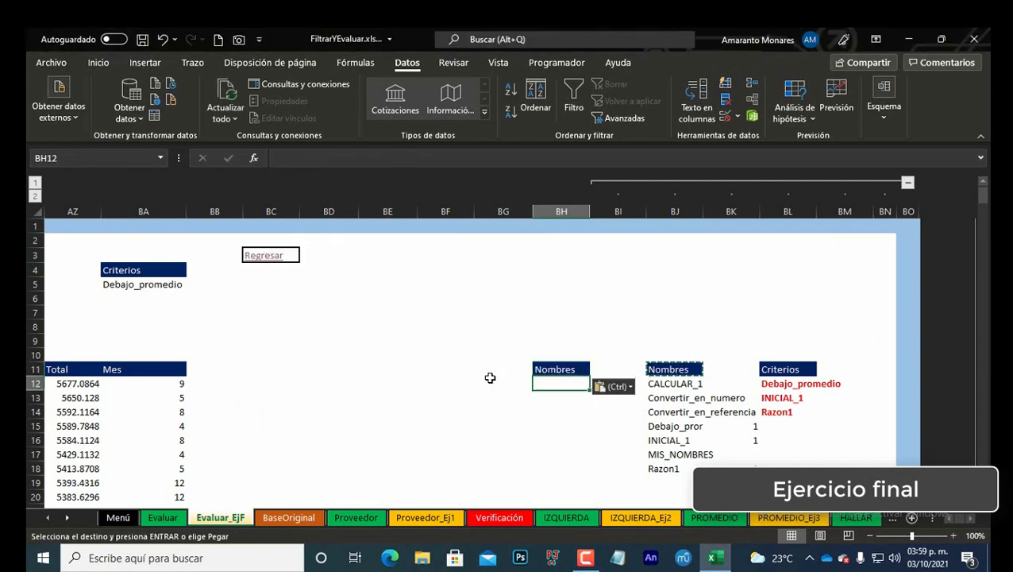
# Step: Enter =FILTRAR(Tabla3,Tabla3[folio]) in the cell below the new header
pyautogui.write('=fil')
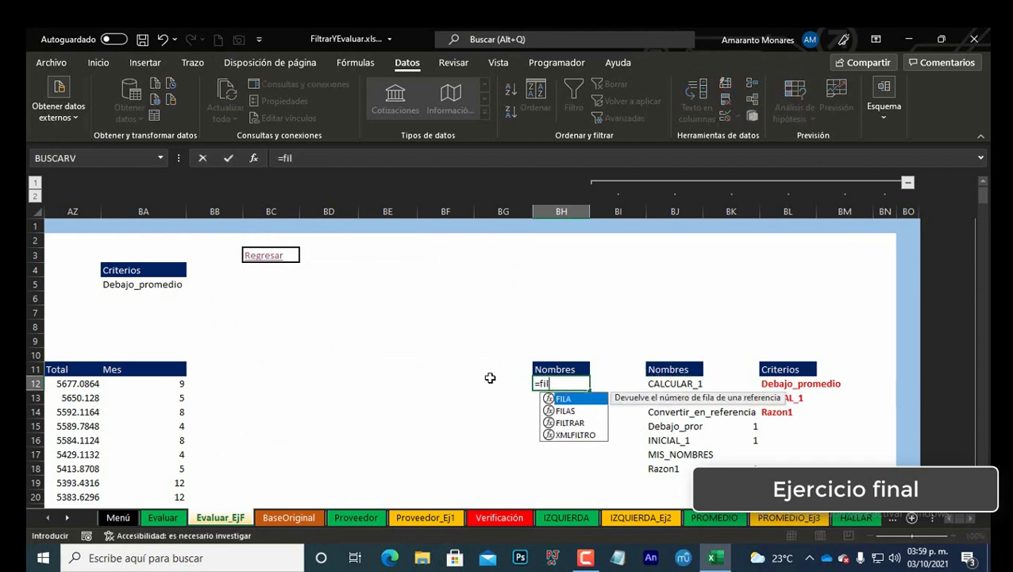
pyautogui.press('Down')
pyautogui.press('Down')
pyautogui.press('Tab')
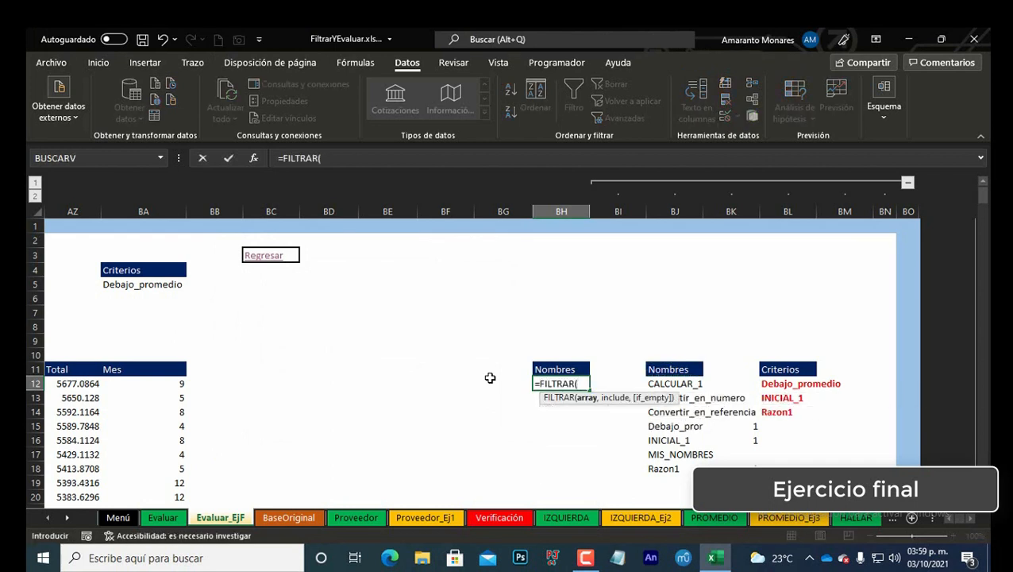
pyautogui.write('tab')
pyautogui.press('Tab')
pyautogui.write(',')
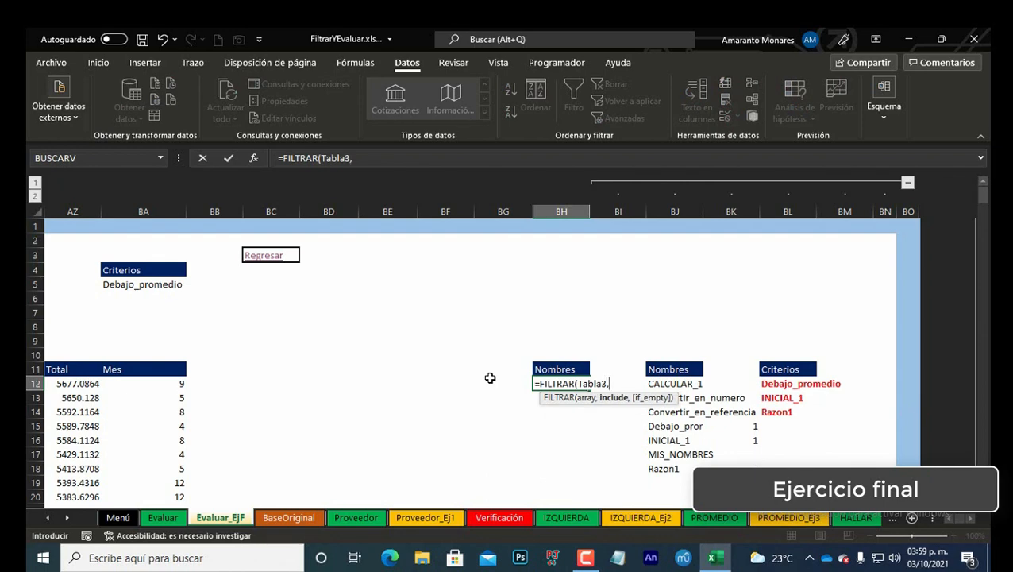
pyautogui.write('tab')
pyautogui.press('Tab')
pyautogui.write('[')
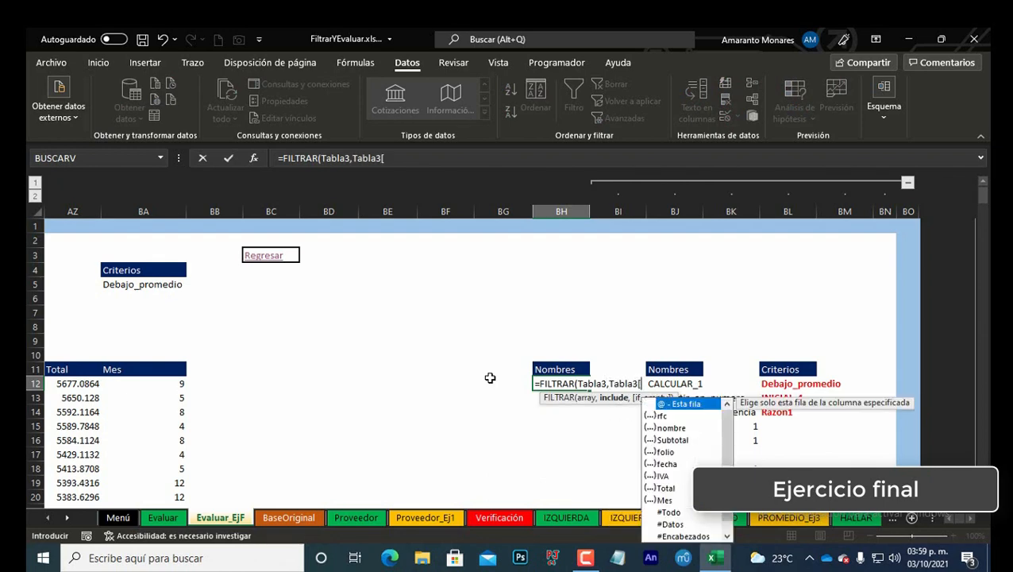
pyautogui.press('Down')
pyautogui.press('Down')
pyautogui.press('Down')
pyautogui.press('Down')
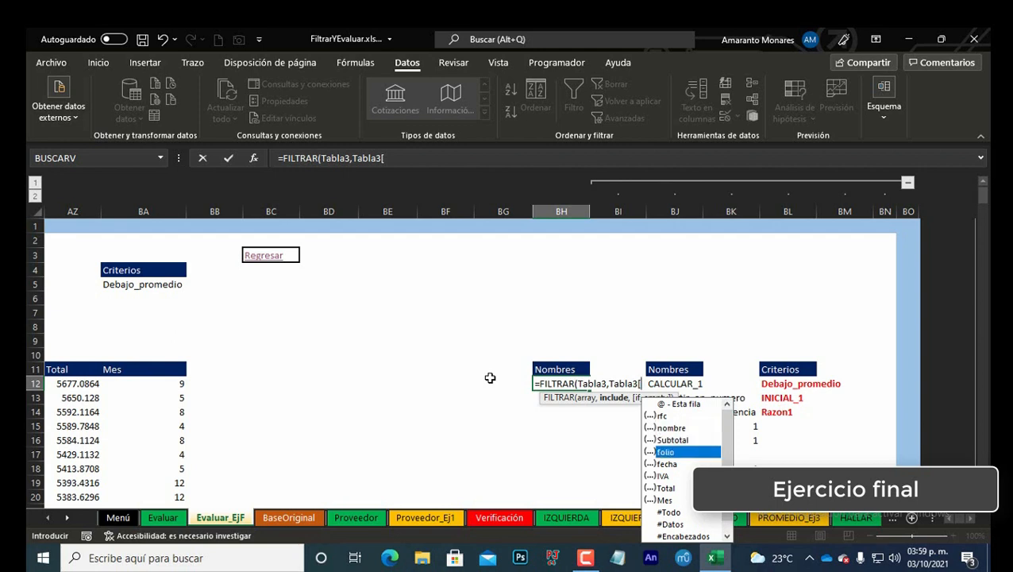
pyautogui.press('Tab')
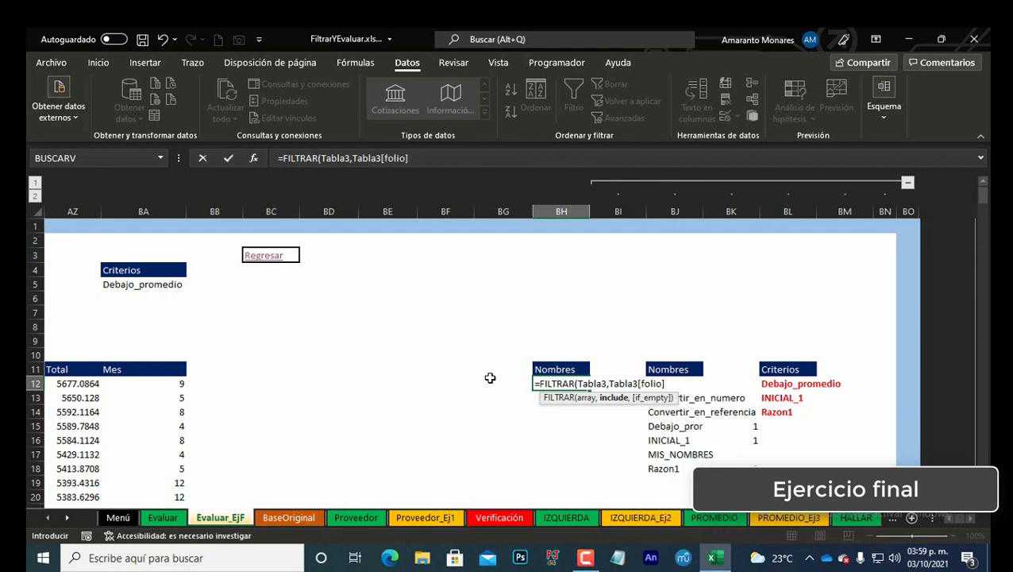
pyautogui.write(')')
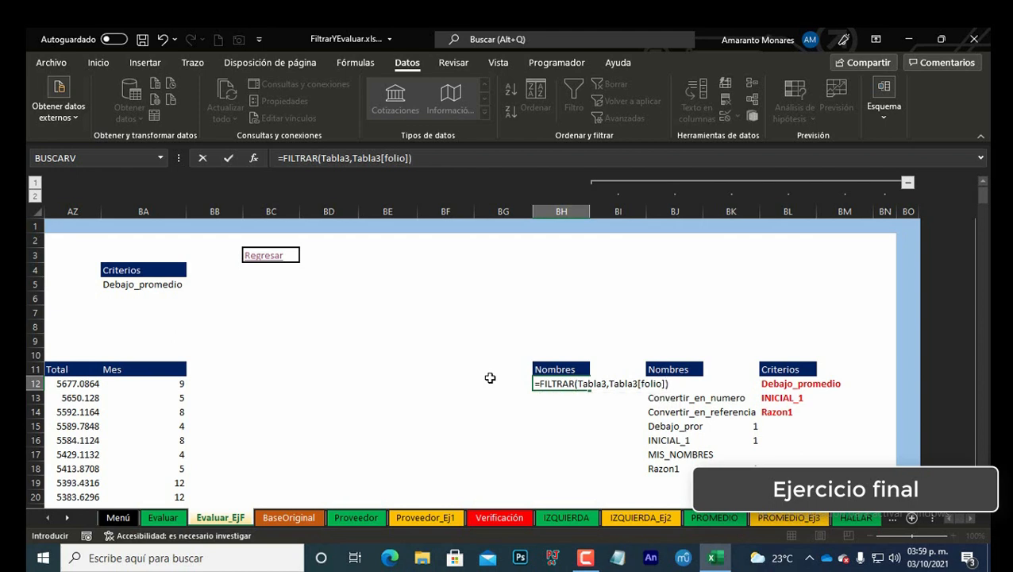
pyautogui.press('Return')
pyautogui.press('Up')
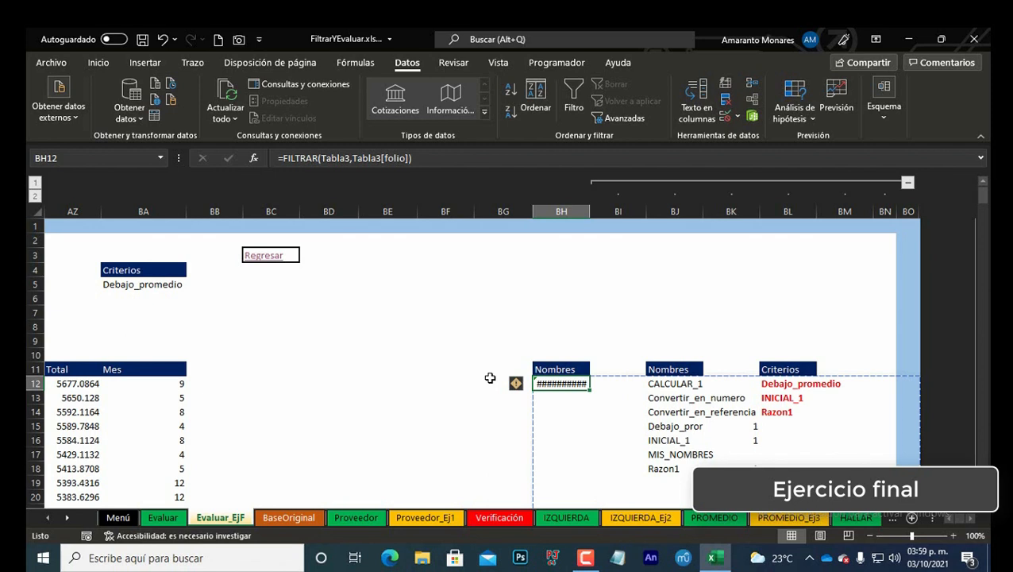
# Step: Try to change the formula's first argument to Tabla3[folio], then cancel the edit
pyautogui.press('F2')
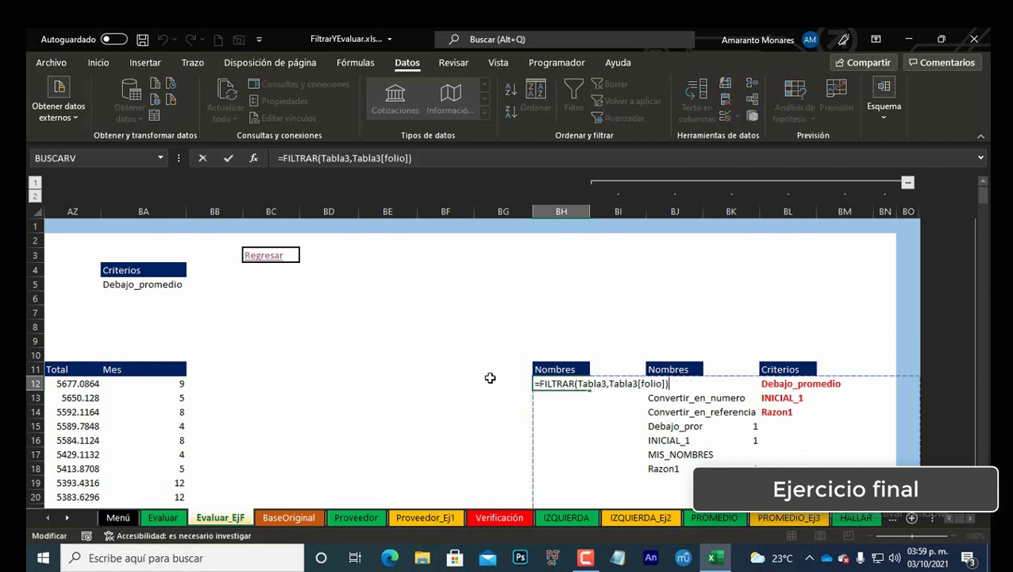
pyautogui.press('Left')
pyautogui.press('Left')
pyautogui.press('Left')
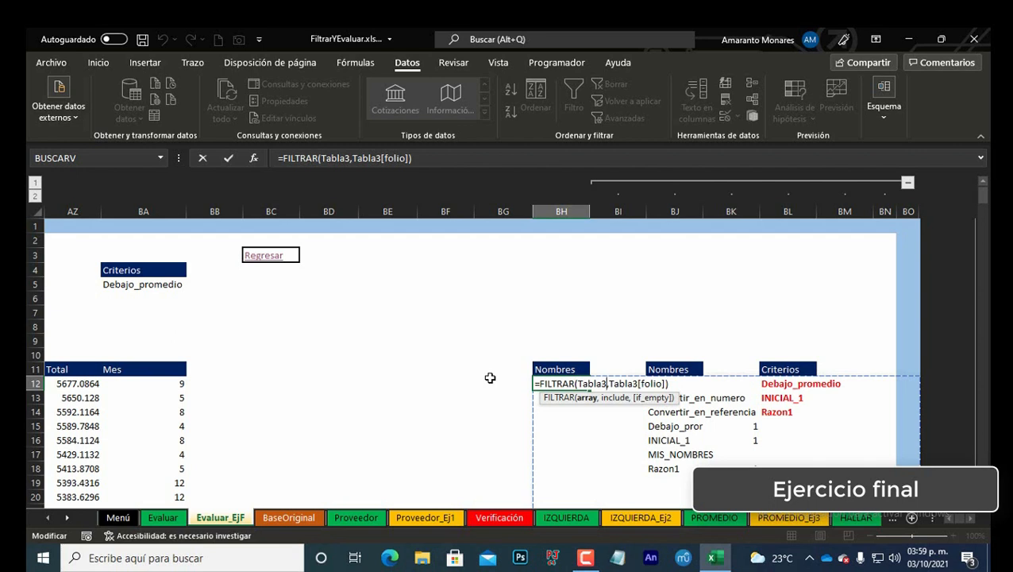
pyautogui.write('[')
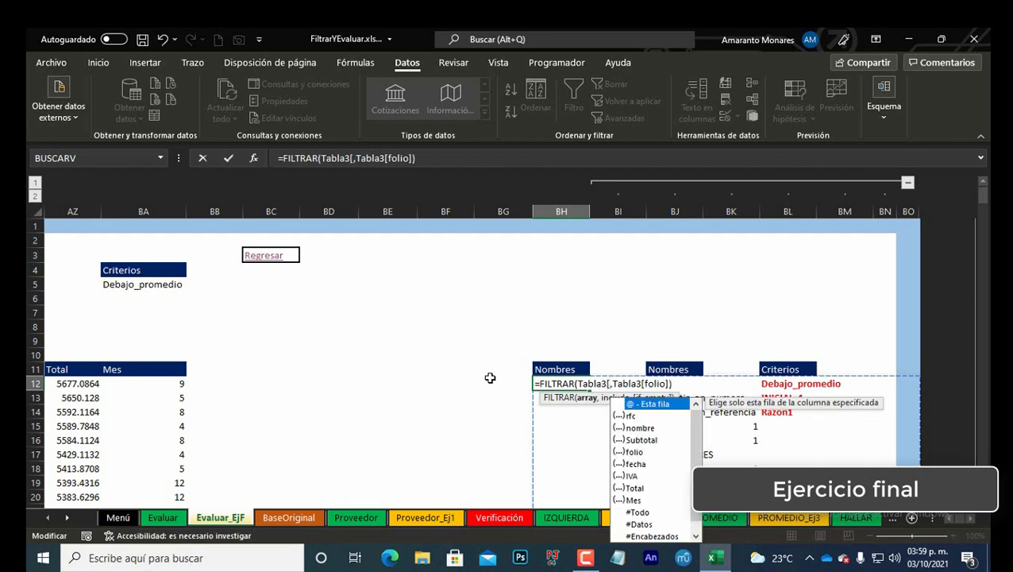
pyautogui.press('Down')
pyautogui.press('Down')
pyautogui.press('Down')
pyautogui.press('Down')
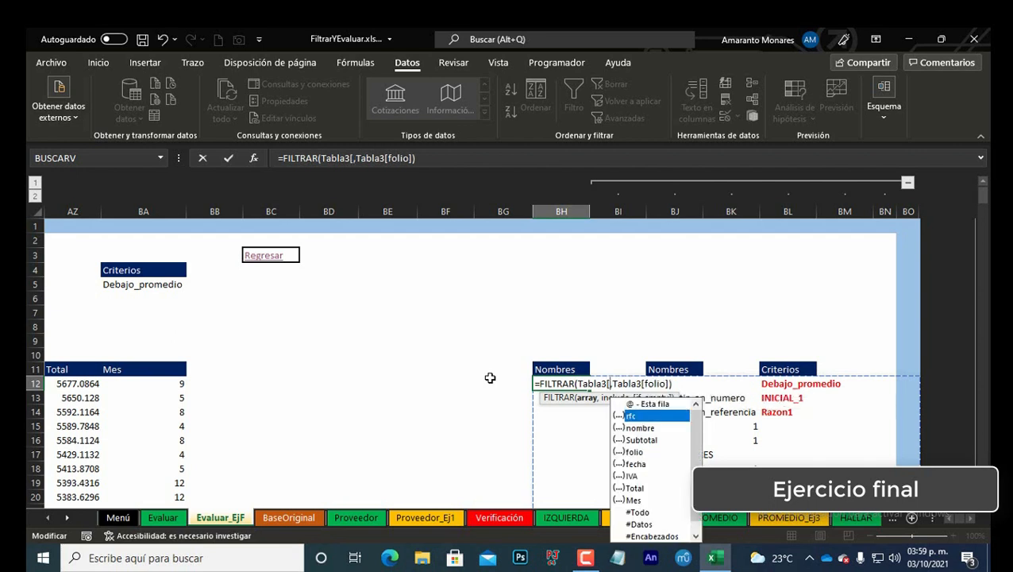
pyautogui.press('Tab')
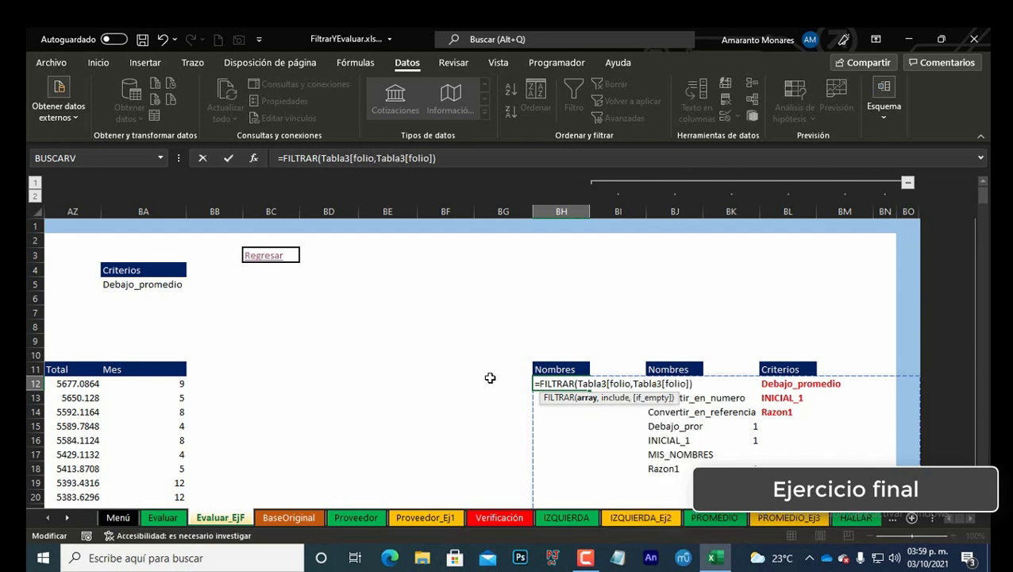
pyautogui.write(']')
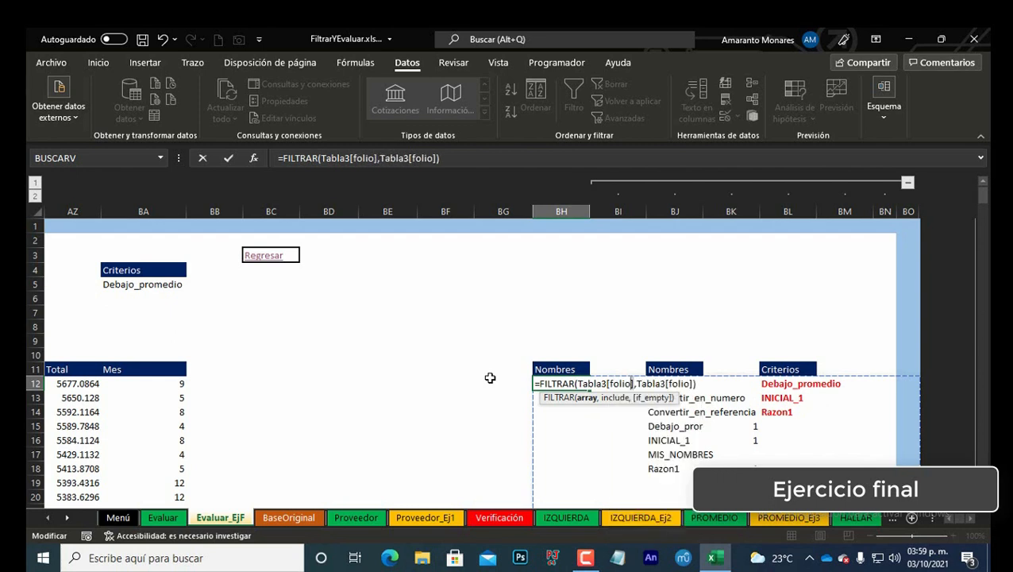
pyautogui.hotkey('shift', 'Left')
pyautogui.hotkey('shift', 'Left')
pyautogui.hotkey('shift', 'Left')
pyautogui.hotkey('shift', 'Left')
pyautogui.hotkey('shift', 'Left')
pyautogui.hotkey('shift', 'Left')
pyautogui.hotkey('shift', 'Left')
pyautogui.hotkey('shift', 'Left')
pyautogui.hotkey('shift', 'Left')
pyautogui.hotkey('shift', 'Left')
pyautogui.hotkey('shift', 'Left')
pyautogui.hotkey('shift', 'Left')
pyautogui.hotkey('shift', 'Left')
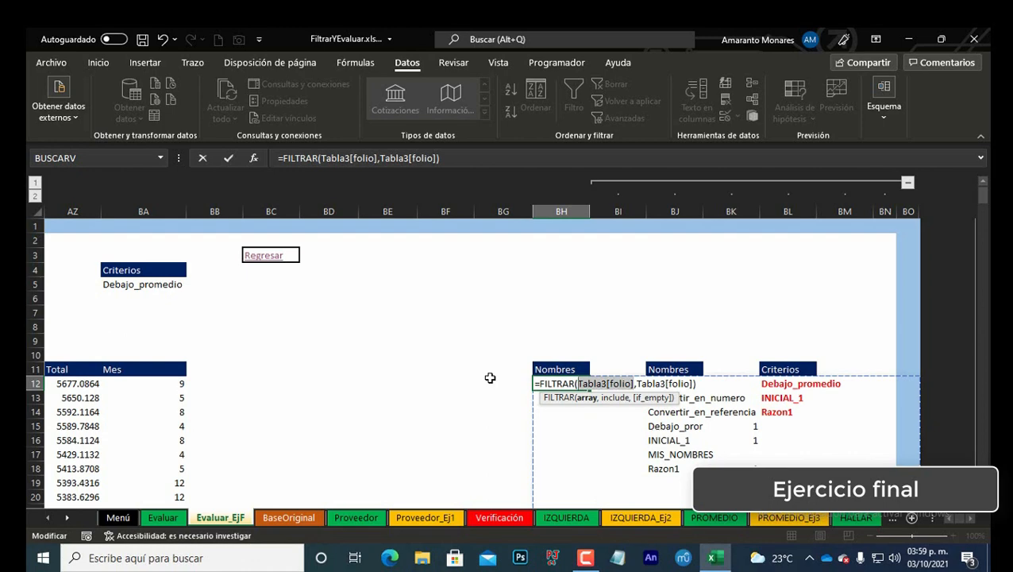
pyautogui.press('End')
pyautogui.press('Left')
pyautogui.press('Escape')
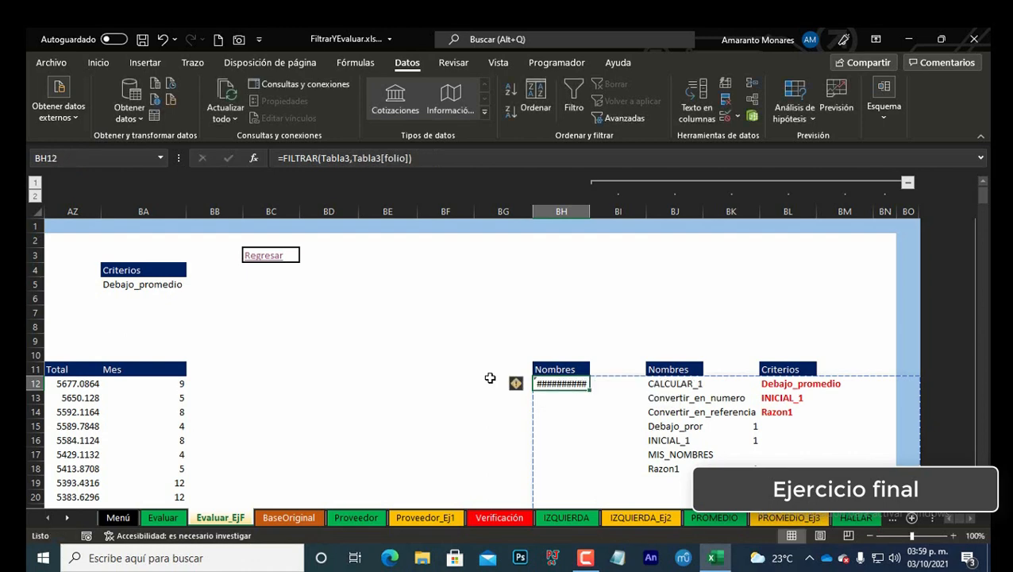
# Step: Replace the formula with =Tabla3[folio] to list the table's folio column
pyautogui.press('F2')
pyautogui.press('Escape')
pyautogui.write('=')
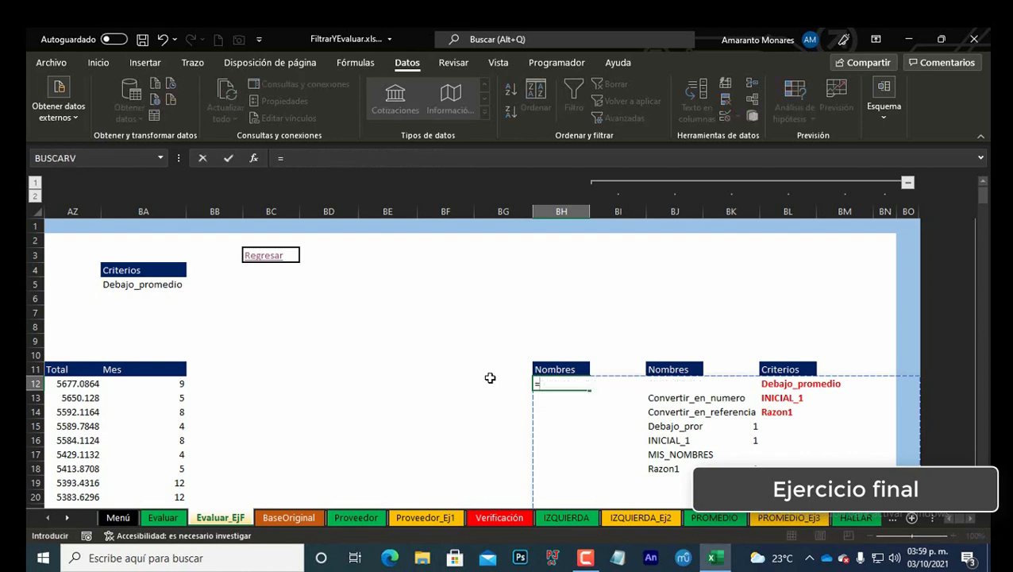
pyautogui.write('tab')
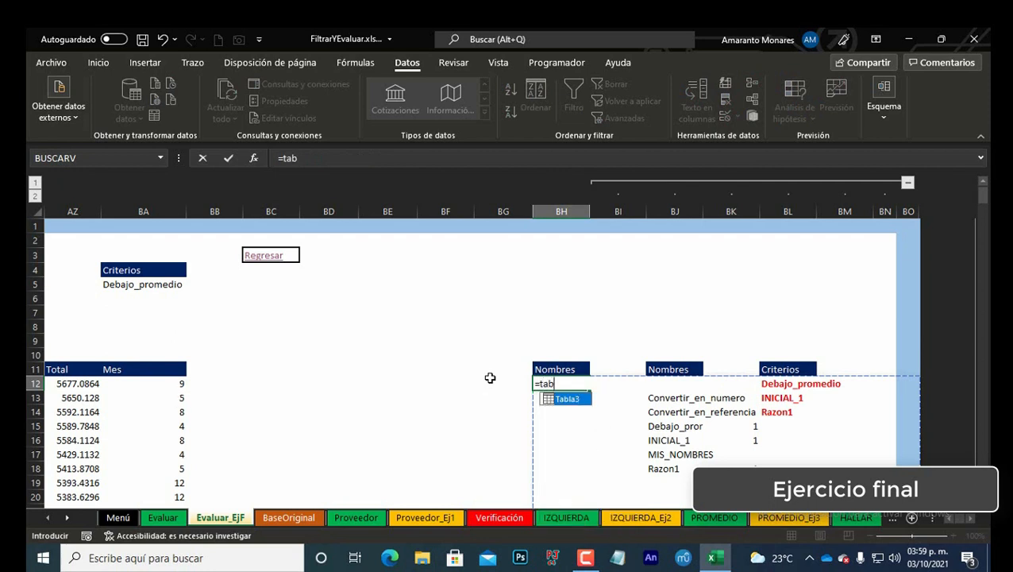
pyautogui.press('Tab')
pyautogui.write('[')
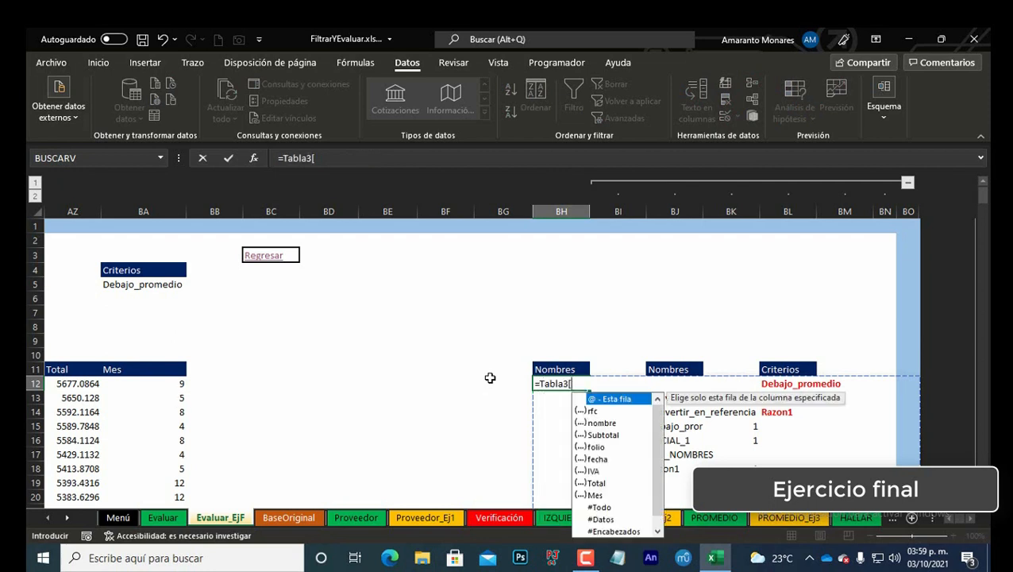
pyautogui.press('Down')
pyautogui.press('Down')
pyautogui.press('Down')
pyautogui.press('Down')
pyautogui.press('Tab')
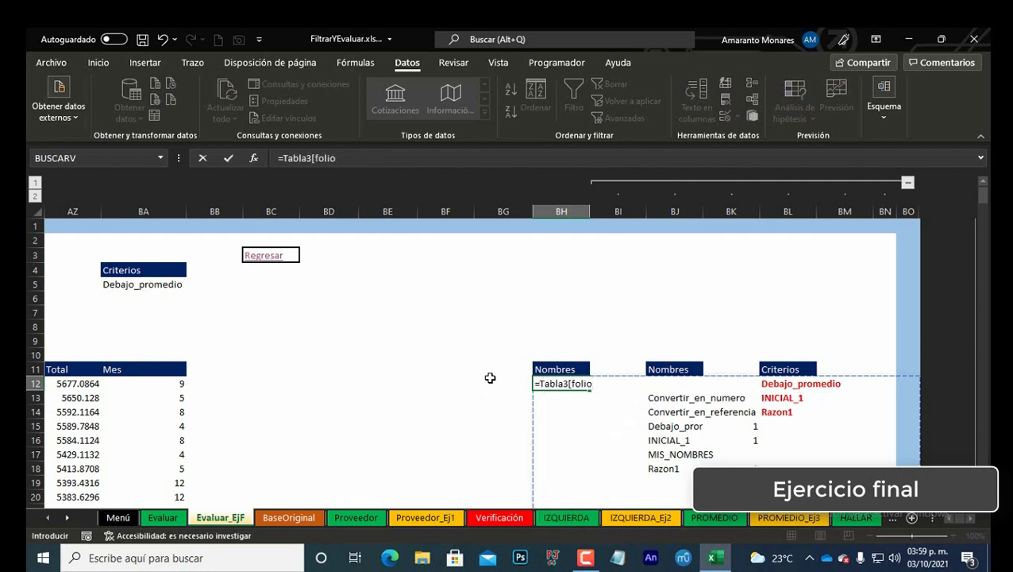
pyautogui.write(']')
pyautogui.press('Return')
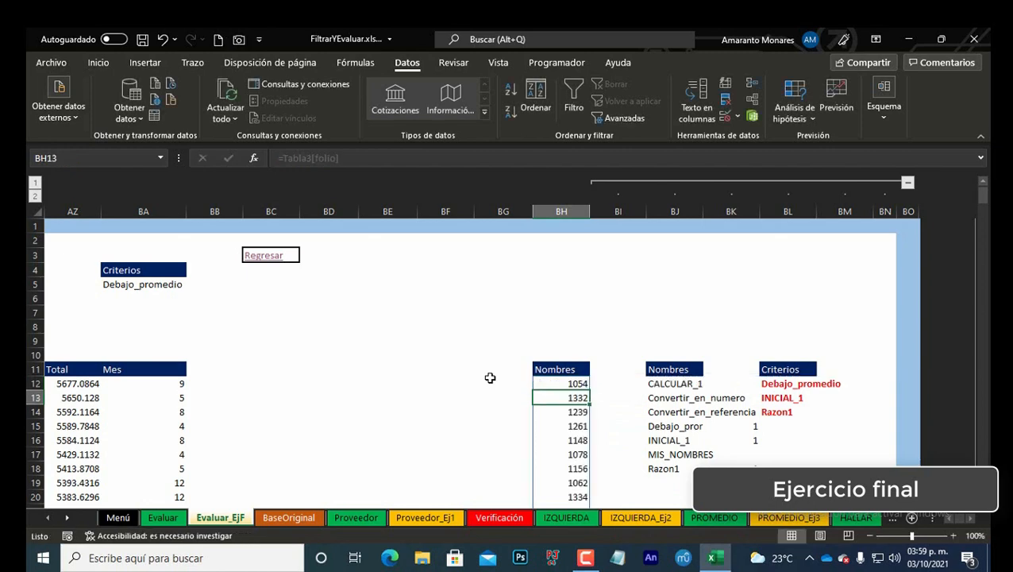
# Step: Scroll through the spilled folio list from top to bottom and back
pyautogui.hotkey('ctrl', 'Down')
pyautogui.hotkey('ctrl', 'Up')
pyautogui.hotkey('ctrl', 'Up')
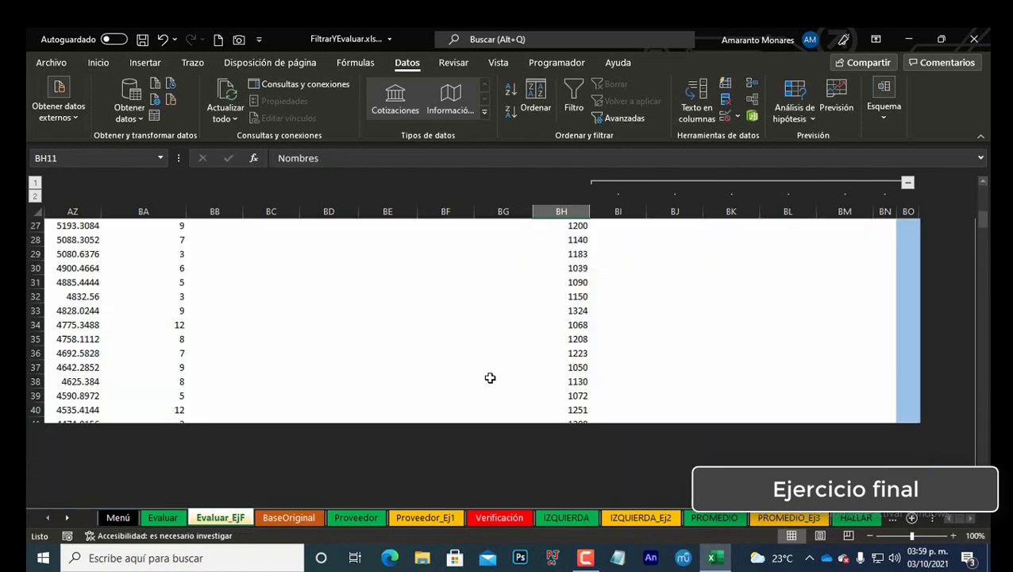
pyautogui.press('Down')
pyautogui.press('Down')
pyautogui.press('Down')
pyautogui.press('Down')
pyautogui.press('Down')
pyautogui.press('Down')
pyautogui.press('Down')
pyautogui.press('Down')
pyautogui.press('Down')
pyautogui.press('Down')
pyautogui.press('Down')
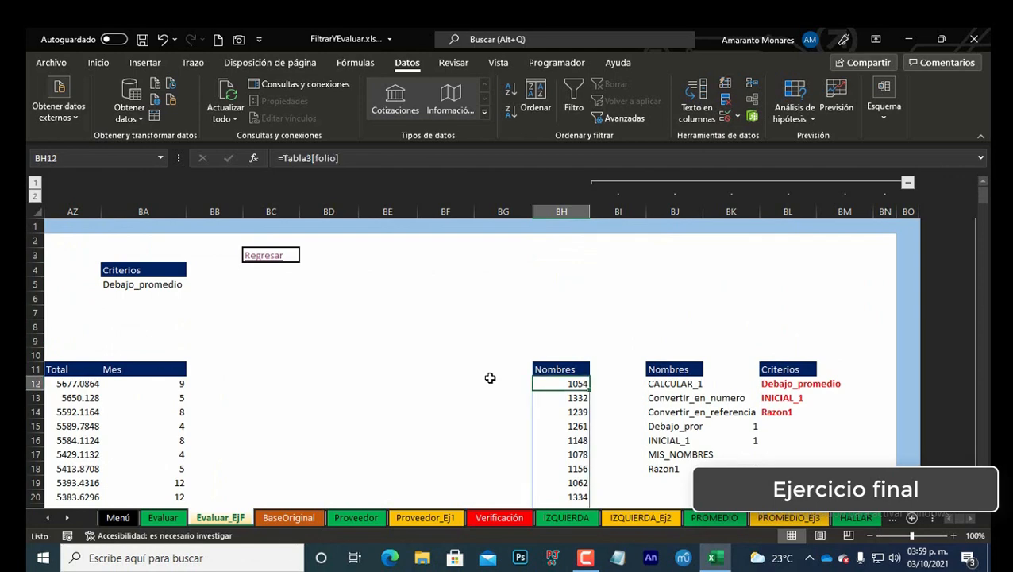
# Step: Add a list data validation to the Folio Inicial cell with source =$BH$12# (the spilled folio list)
pyautogui.press('Left')
pyautogui.press('Left')
pyautogui.press('Left')
pyautogui.press('Left')
pyautogui.press('Left')
pyautogui.press('Left')
pyautogui.press('Left')
pyautogui.press('Left')
pyautogui.press('Left')
pyautogui.press('Left')
pyautogui.press('Left')
pyautogui.press('Left')
pyautogui.press('Left')
pyautogui.press('Left')
pyautogui.press('Left')
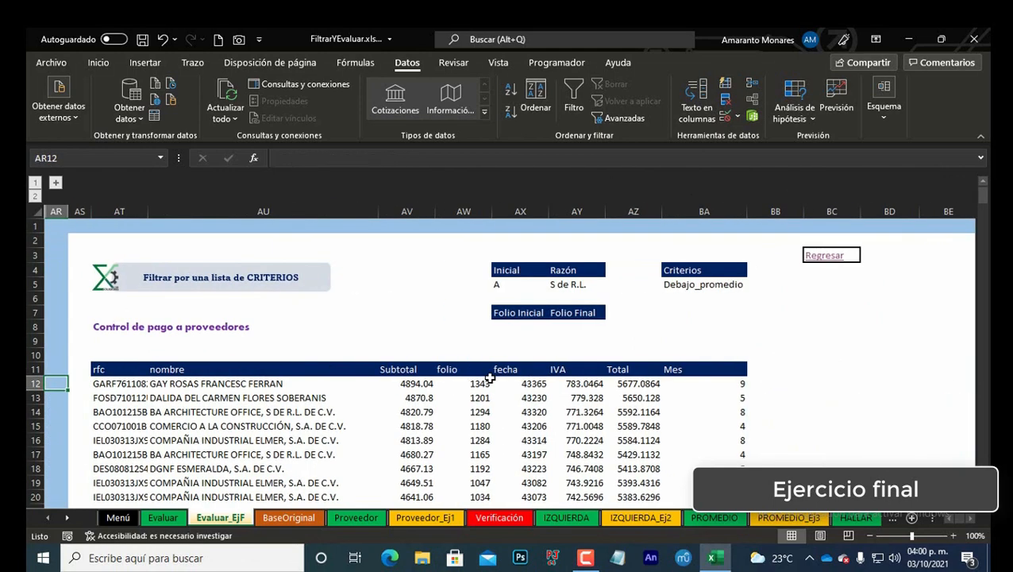
pyautogui.press('Right')
pyautogui.press('Right')
pyautogui.press('Right')
pyautogui.press('Right')
pyautogui.press('Right')
pyautogui.press('Up')
pyautogui.press('Up')
pyautogui.press('Up')
pyautogui.press('Up')
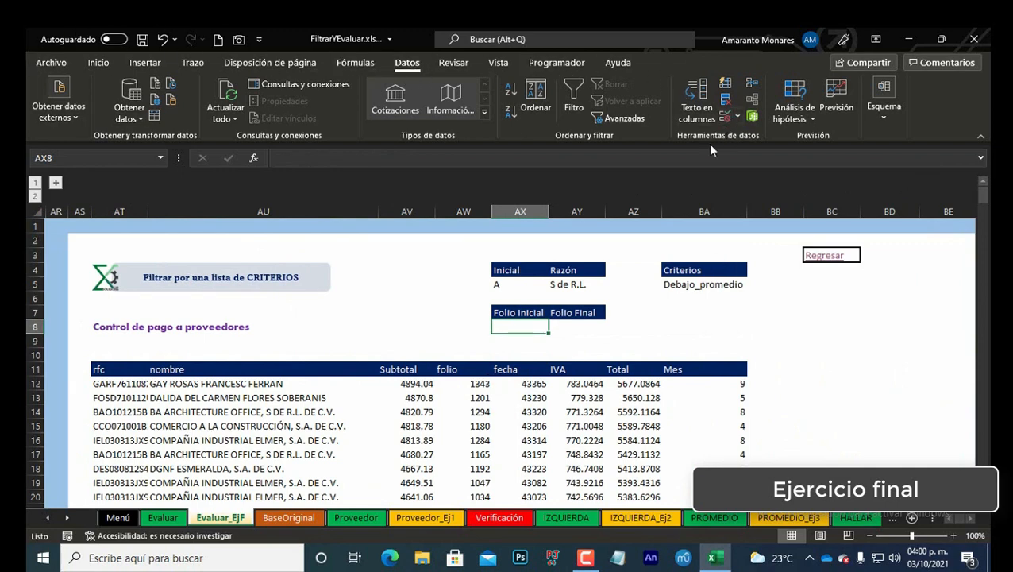
pyautogui.click(738, 116)
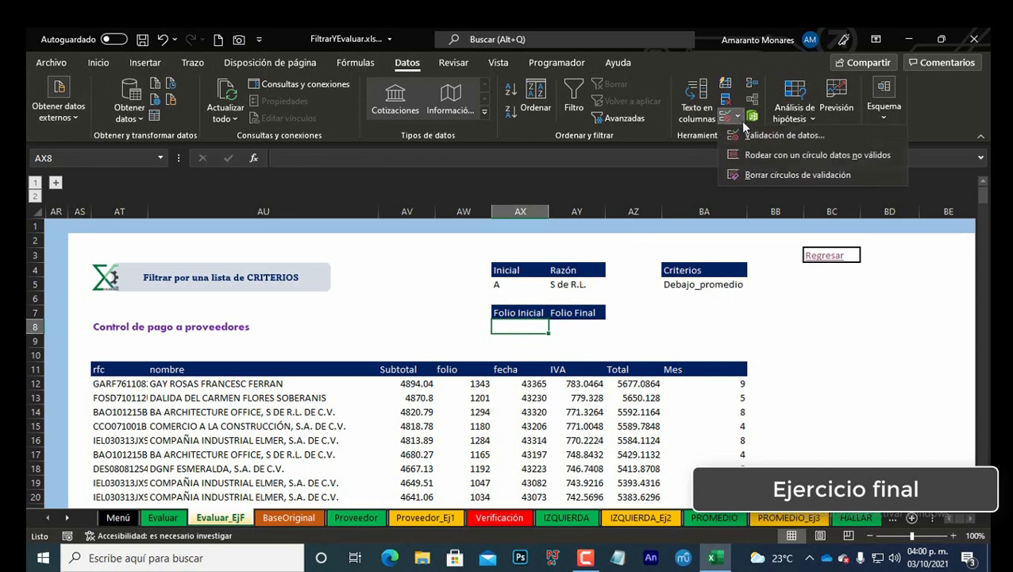
pyautogui.click(761, 136)
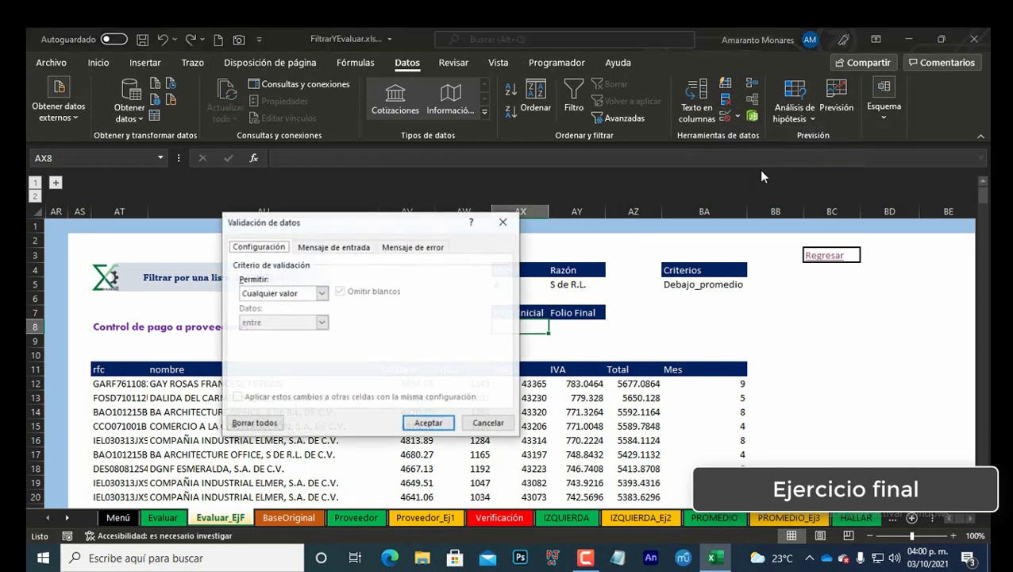
pyautogui.click(322, 293)
pyautogui.click(258, 333)
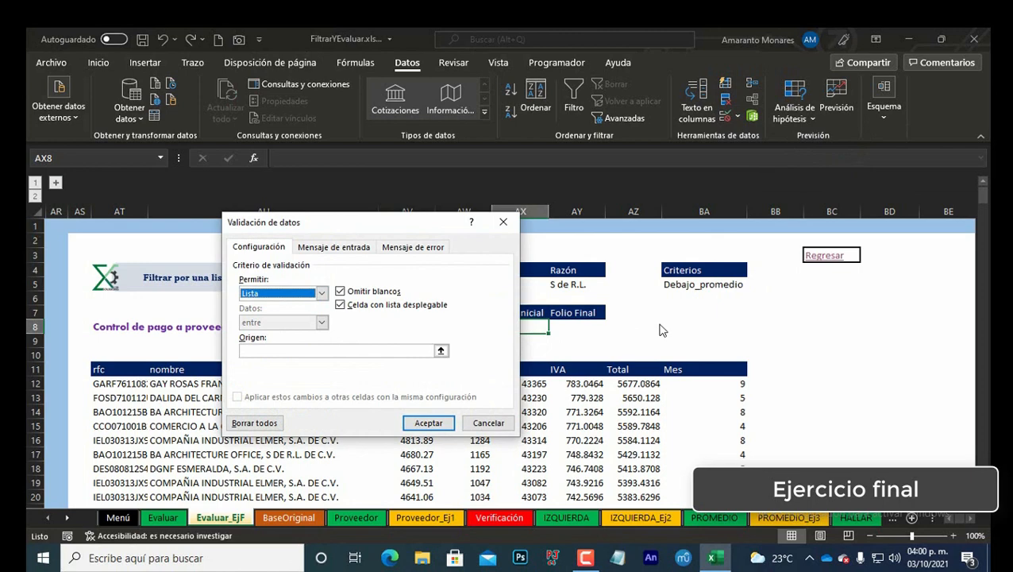
pyautogui.click(279, 353)
pyautogui.click(716, 338)
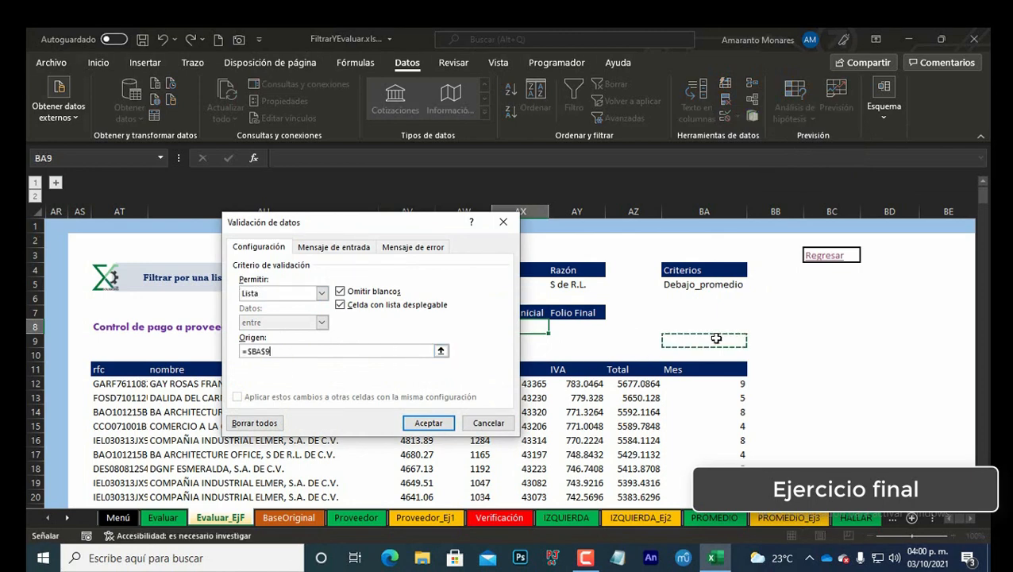
pyautogui.press('Right')
pyautogui.press('Right')
pyautogui.press('Right')
pyautogui.press('Right')
pyautogui.press('Right')
pyautogui.press('Right')
pyautogui.press('Right')
pyautogui.press('Right')
pyautogui.press('Right')
pyautogui.press('Right')
pyautogui.press('Right')
pyautogui.press('Left')
pyautogui.press('Left')
pyautogui.press('Left')
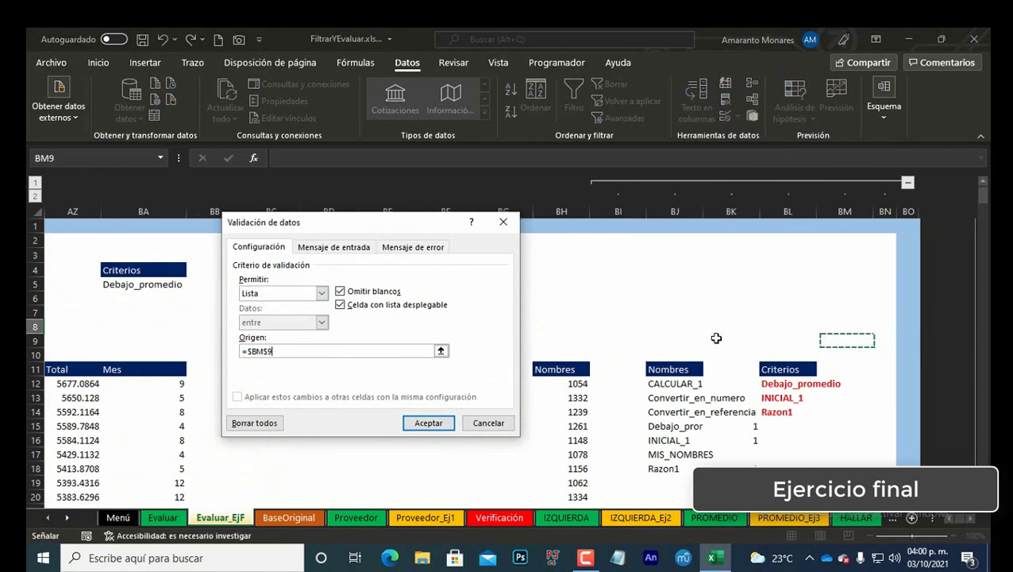
pyautogui.press('Left')
pyautogui.press('Down')
pyautogui.press('Down')
pyautogui.press('Down')
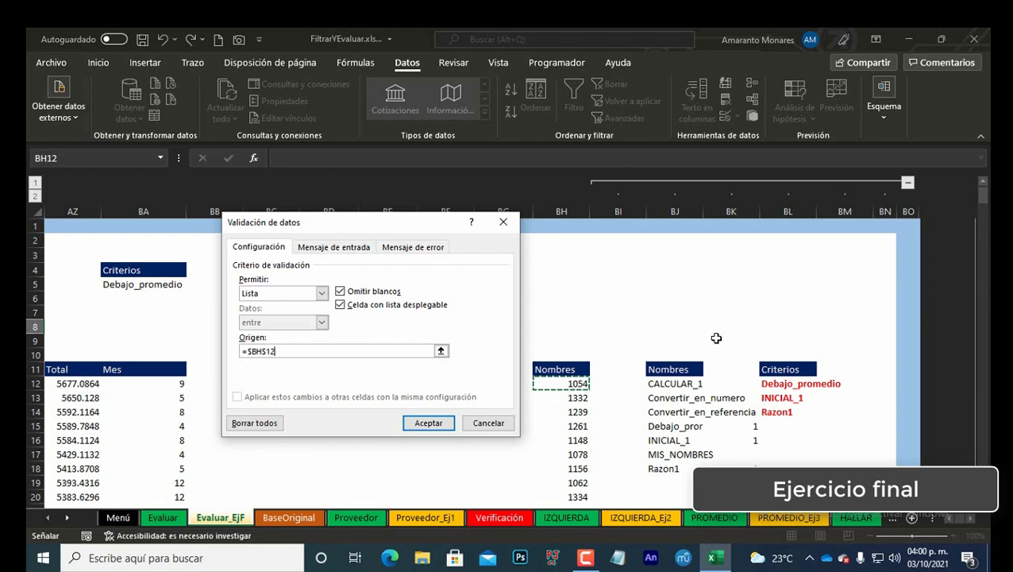
pyautogui.write('#')
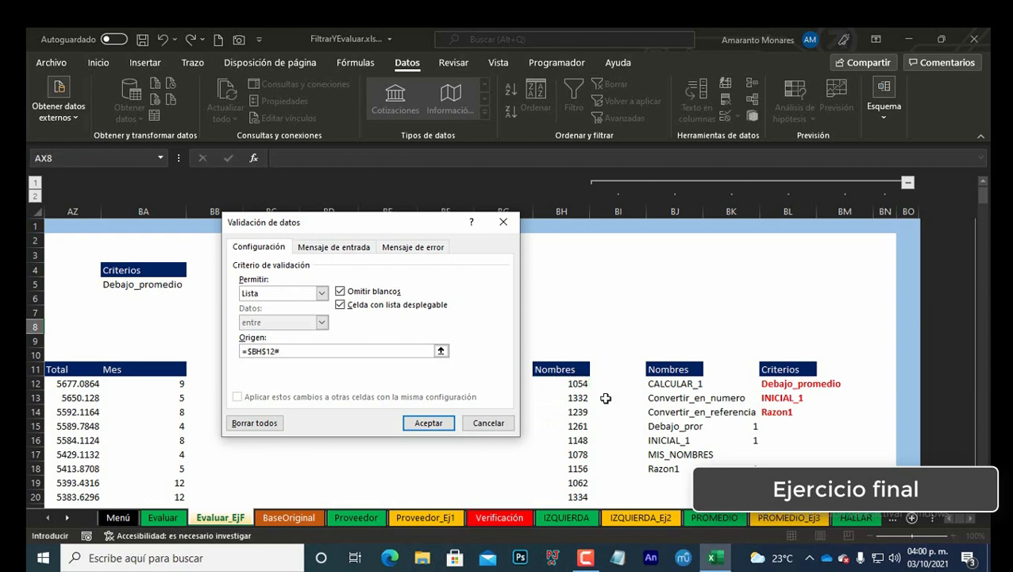
pyautogui.click(429, 424)
# Step: Pick folio 1054 from the Folio Inicial drop-down list
pyautogui.press('Left')
pyautogui.press('Left')
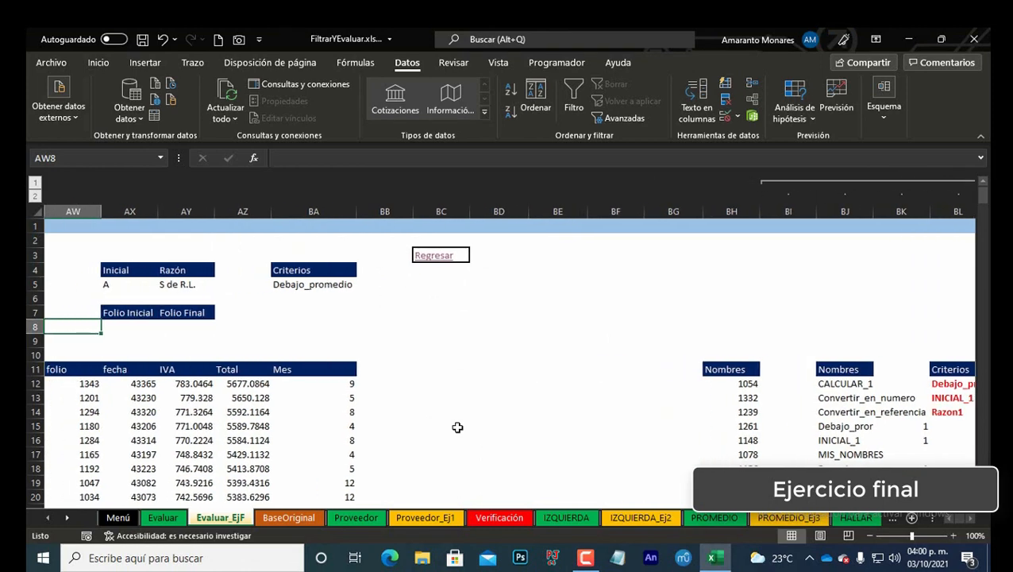
pyautogui.press('Right')
pyautogui.press('Right')
pyautogui.hotkey('alt', 'Down')
pyautogui.press('Down')
pyautogui.press('Down')
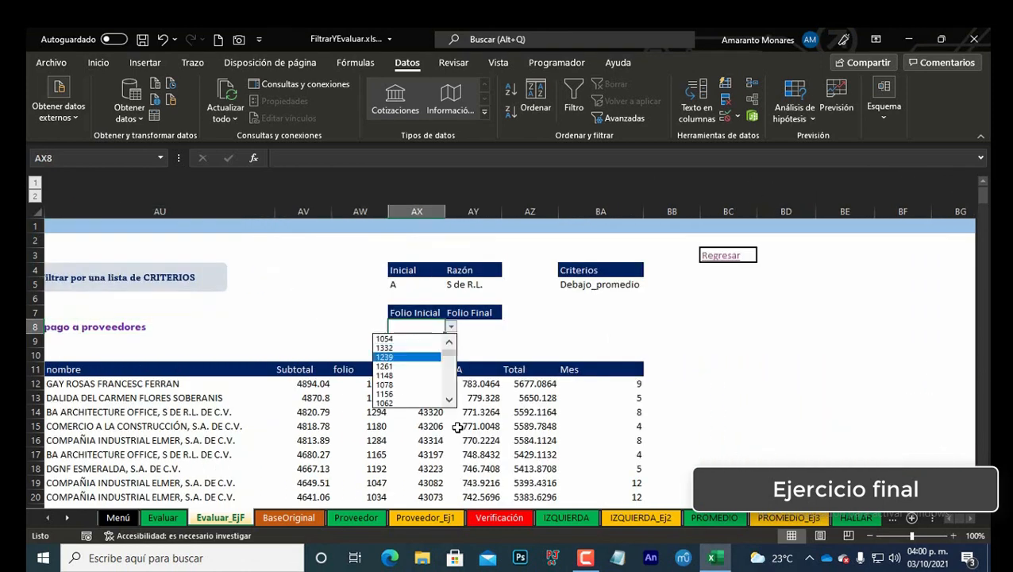
pyautogui.press('Return')
pyautogui.hotkey('alt', 'Down')
pyautogui.press('Down')
pyautogui.press('Down')
pyautogui.press('Down')
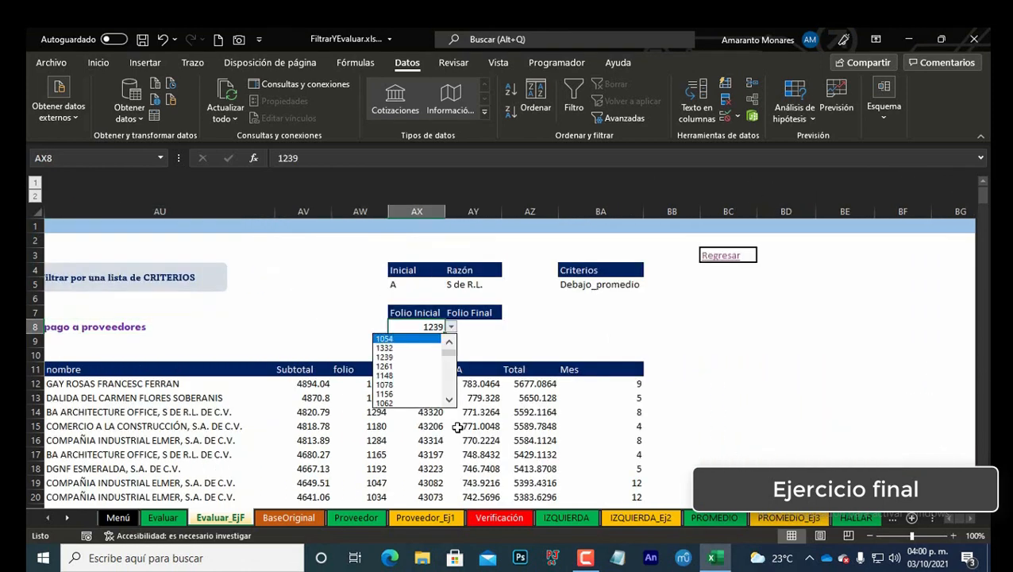
pyautogui.press('Return')
pyautogui.press('Up')
pyautogui.press('Right')
pyautogui.press('Down')
pyautogui.press('Left')
pyautogui.hotkey('alt', 'Down')
pyautogui.press('Escape')
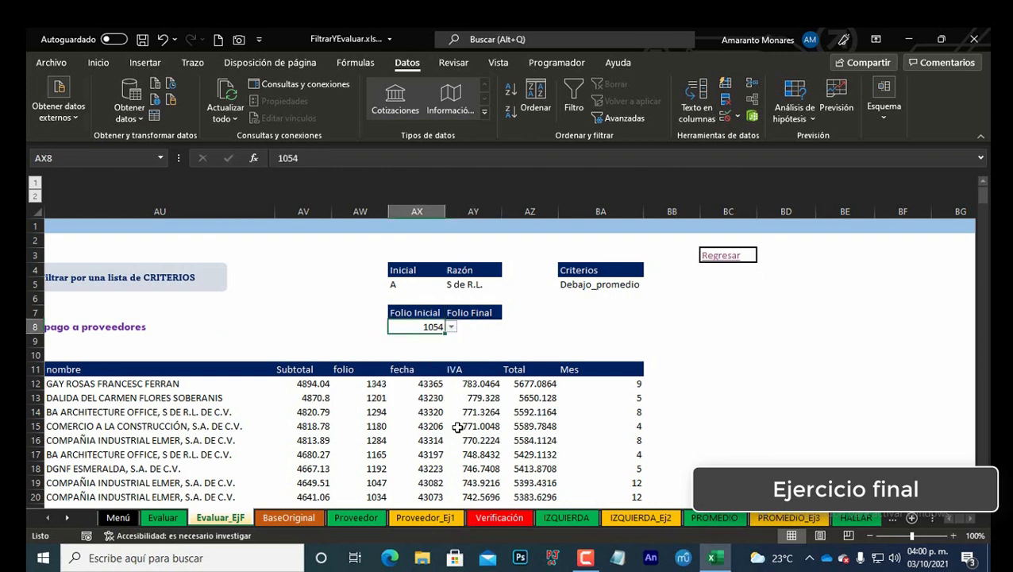
# Step: Copy the Folio Inicial cell and paste only its validation into the Folio Final cell
pyautogui.hotkey('ctrl', 'c')
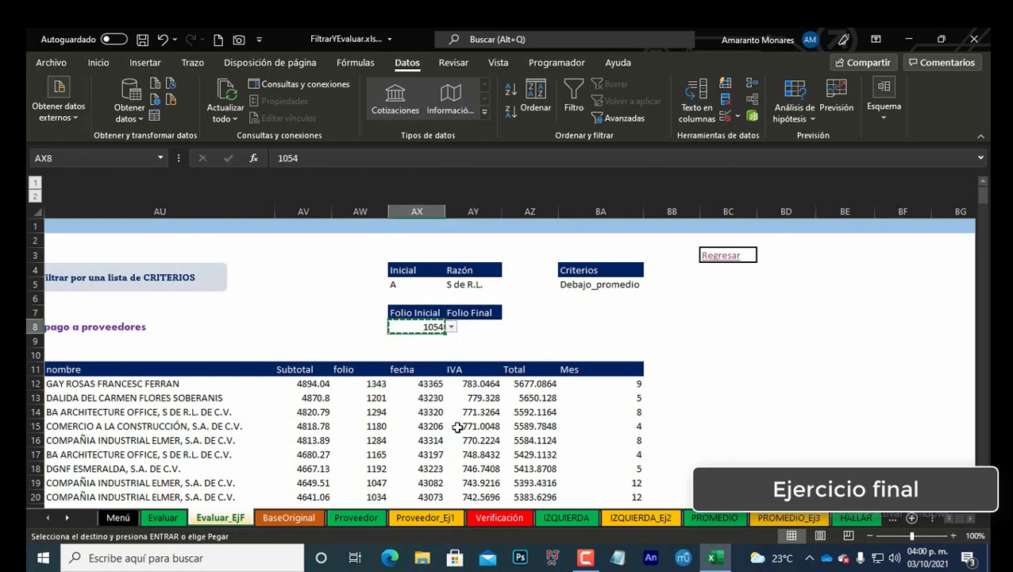
pyautogui.press('Right')
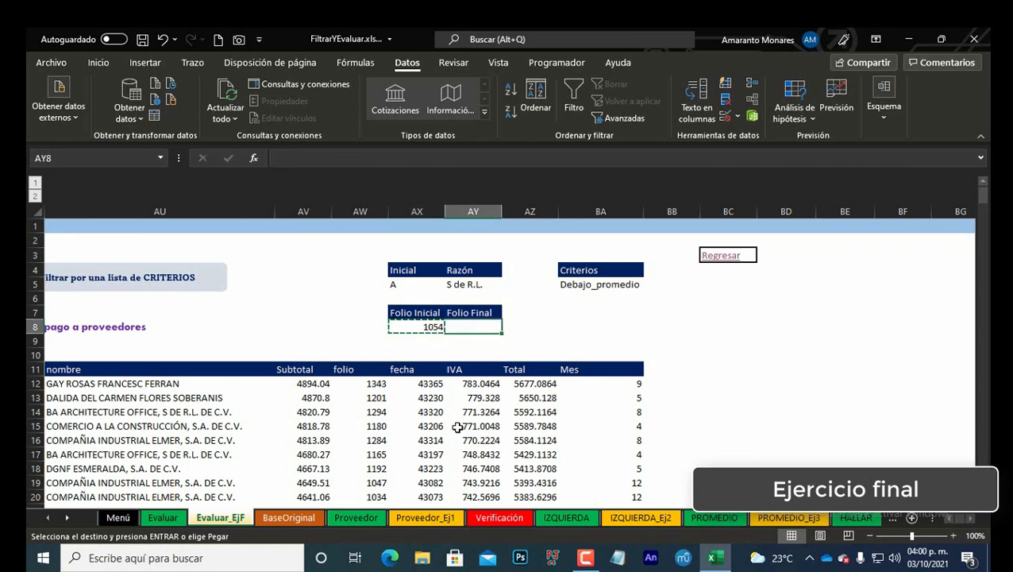
pyautogui.hotkey('ctrl', 'alt', 'v')
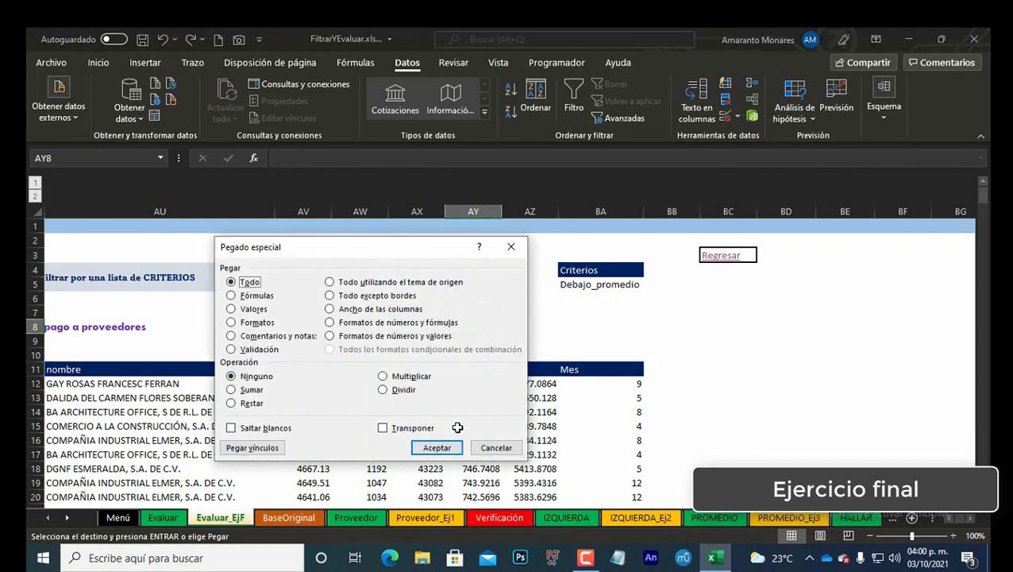
pyautogui.click(259, 350)
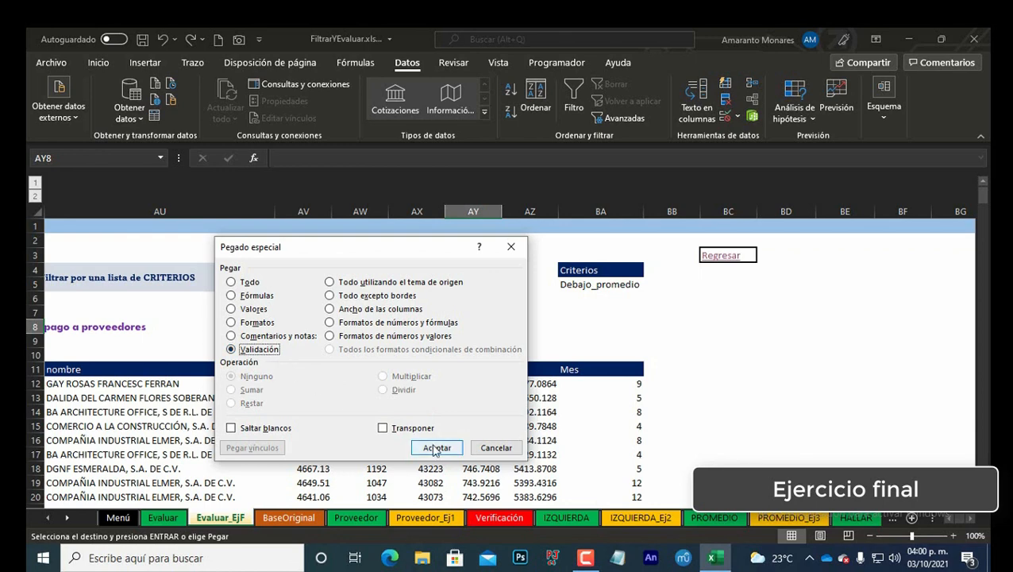
pyautogui.click(437, 448)
# Step: Pick folio 1334 from the Folio Final drop-down list
pyautogui.click(507, 326)
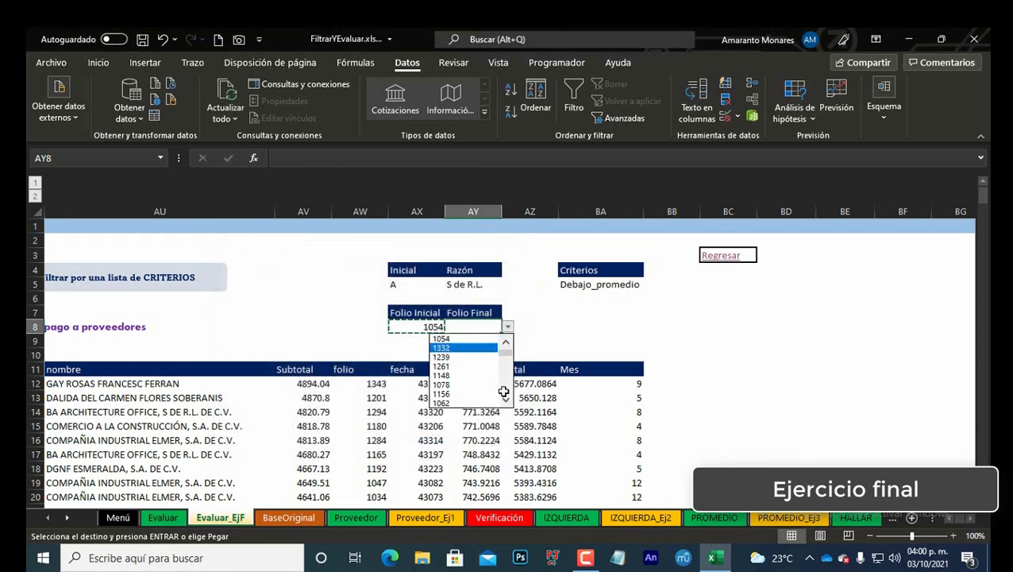
pyautogui.press('Down')
pyautogui.press('Down')
pyautogui.press('Down')
pyautogui.press('Down')
pyautogui.press('Down')
pyautogui.press('Down')
pyautogui.press('Down')
pyautogui.press('Return')
# Step: Edit the FILTRAR formula in the table's first cell to =FILTRAR(Tabla3,Tabla3[folio]>=$AX$8)
pyautogui.press('Left')
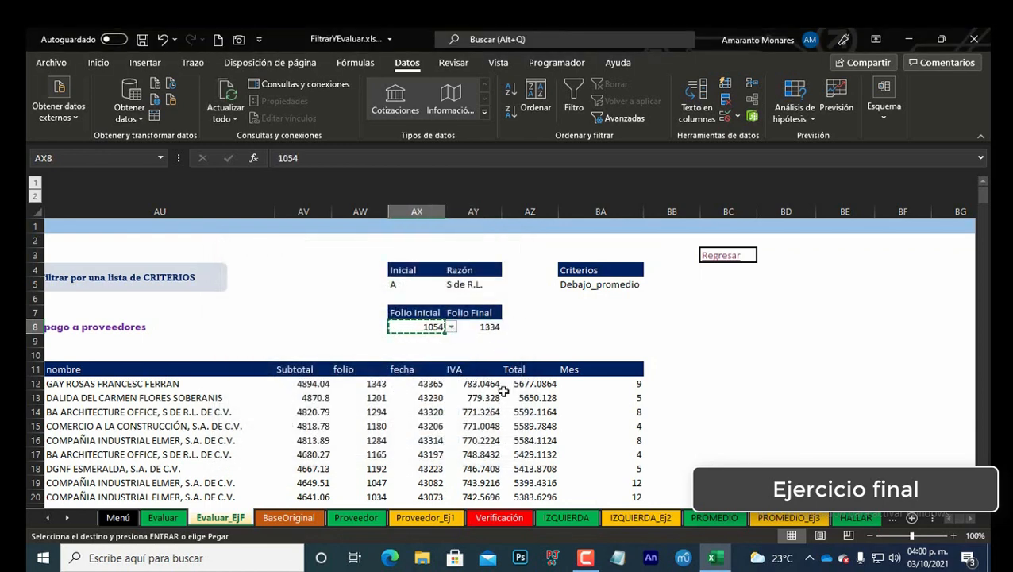
pyautogui.press('Home')
pyautogui.press('Right')
pyautogui.press('Down')
pyautogui.press('Down')
pyautogui.press('Down')
pyautogui.press('Right')
pyautogui.press('Down')
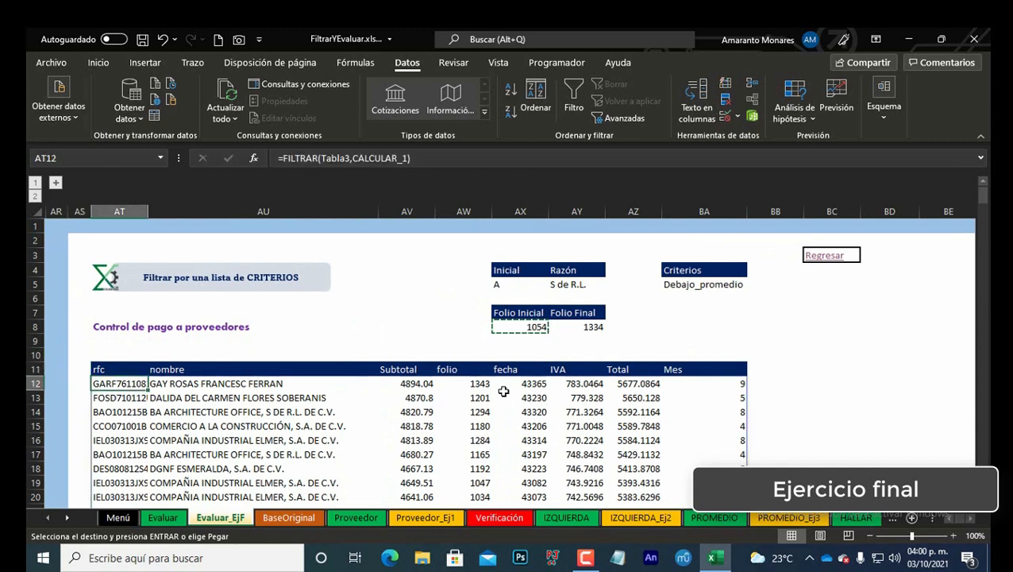
pyautogui.press('F2')
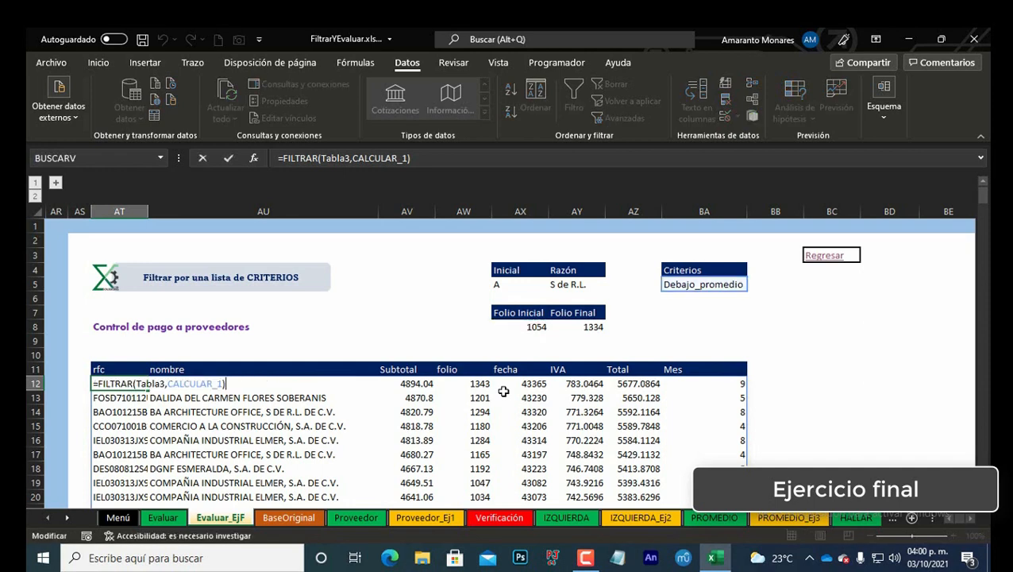
pyautogui.press('BackSpace')
pyautogui.press('BackSpace')
pyautogui.press('BackSpace')
pyautogui.press('BackSpace')
pyautogui.press('BackSpace')
pyautogui.press('BackSpace')
pyautogui.press('BackSpace')
pyautogui.press('BackSpace')
pyautogui.press('BackSpace')
pyautogui.press('BackSpace')
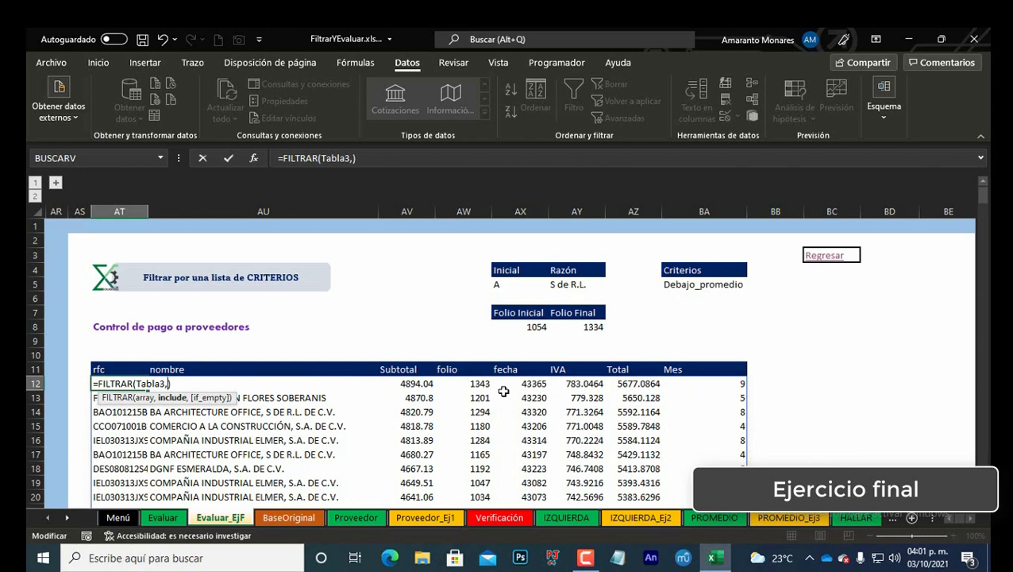
pyautogui.write('tb')
pyautogui.press('BackSpace')
pyautogui.write('ab')
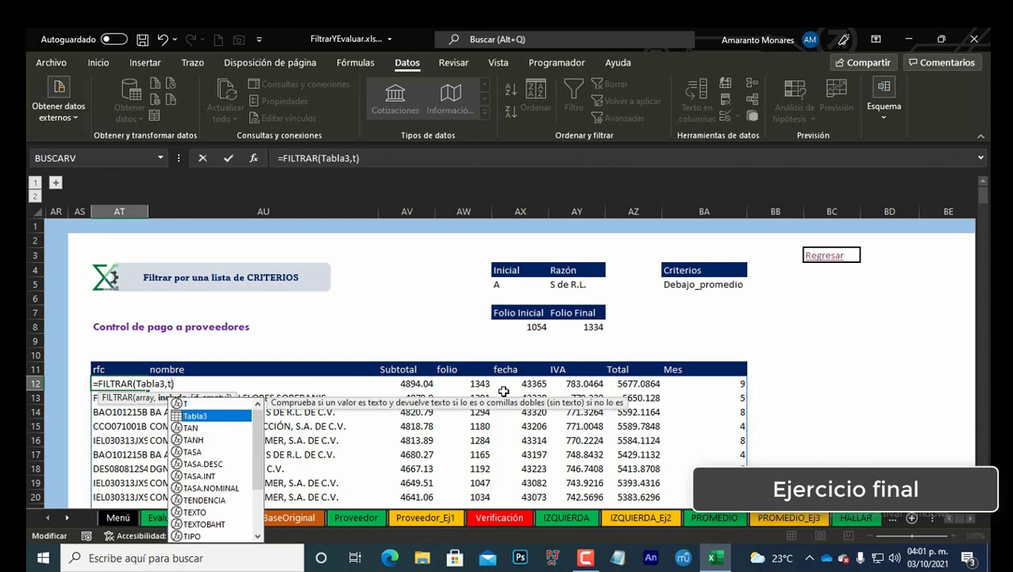
pyautogui.press('Tab')
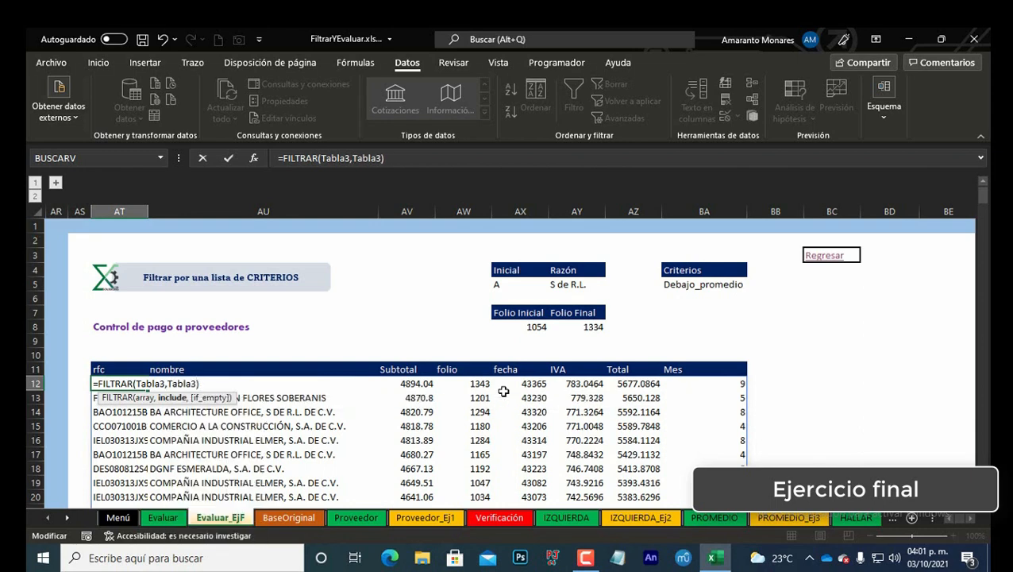
pyautogui.write('[fo')
pyautogui.press('Tab')
pyautogui.write(')')
pyautogui.press('BackSpace')
pyautogui.write('>=')
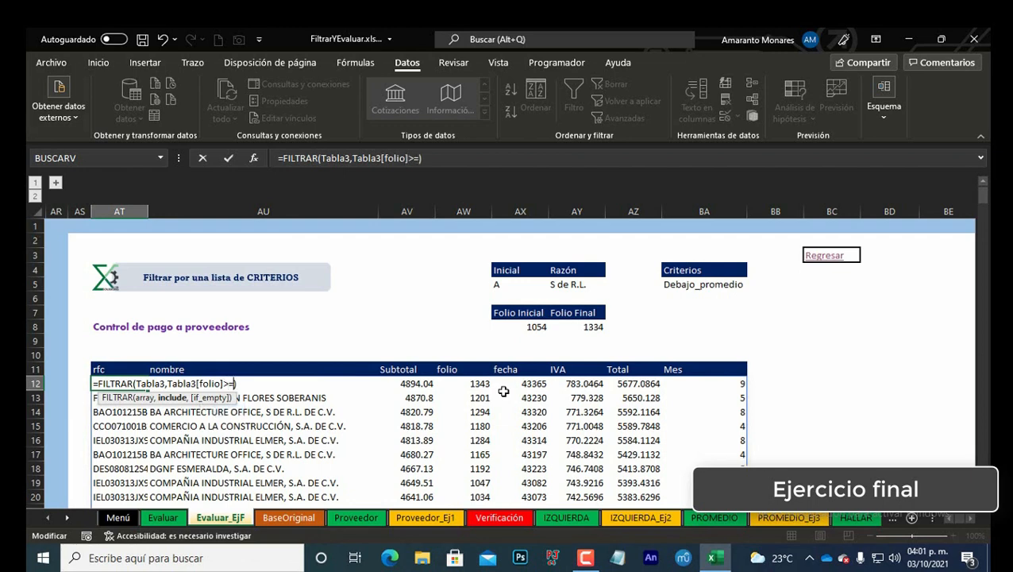
pyautogui.click(524, 326)
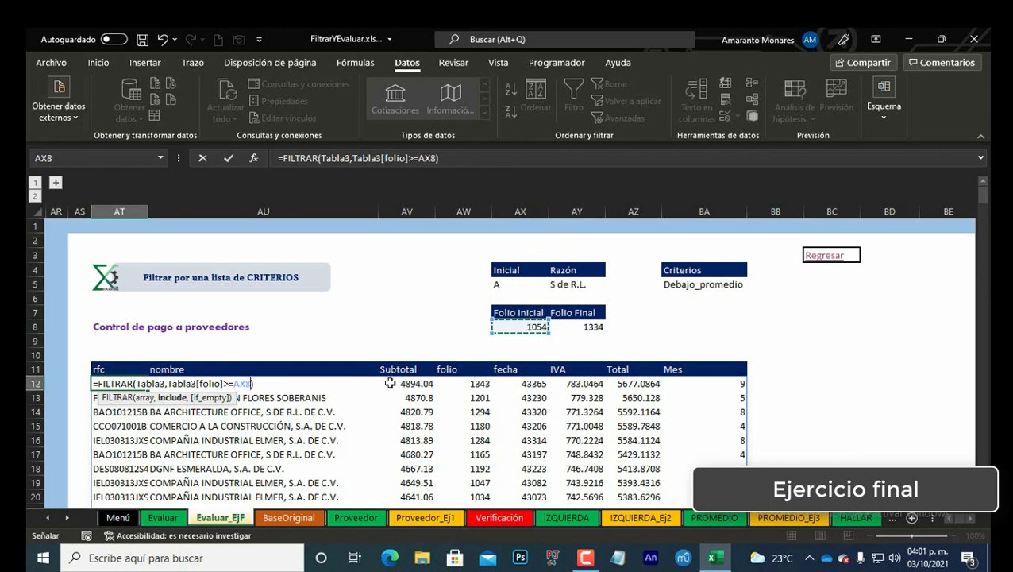
pyautogui.press('F4')
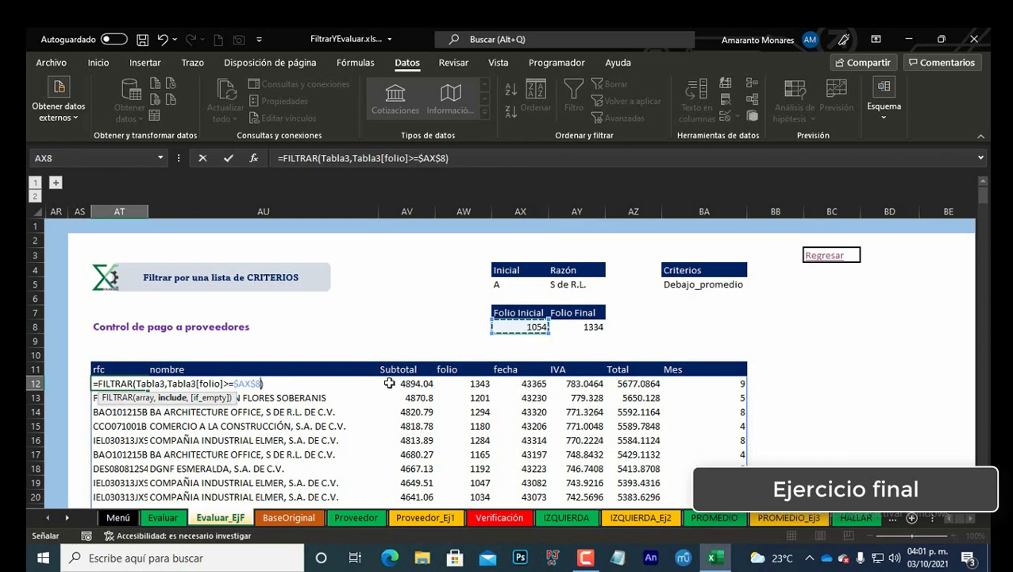
# Step: Extend the FILTRAR formula to =FILTRAR(Tabla3,(Tabla3[folio]>=$AY$8)*(Tabla3[folio]<=$AX$8)) and accept the suggested correction
pyautogui.click(167, 384)
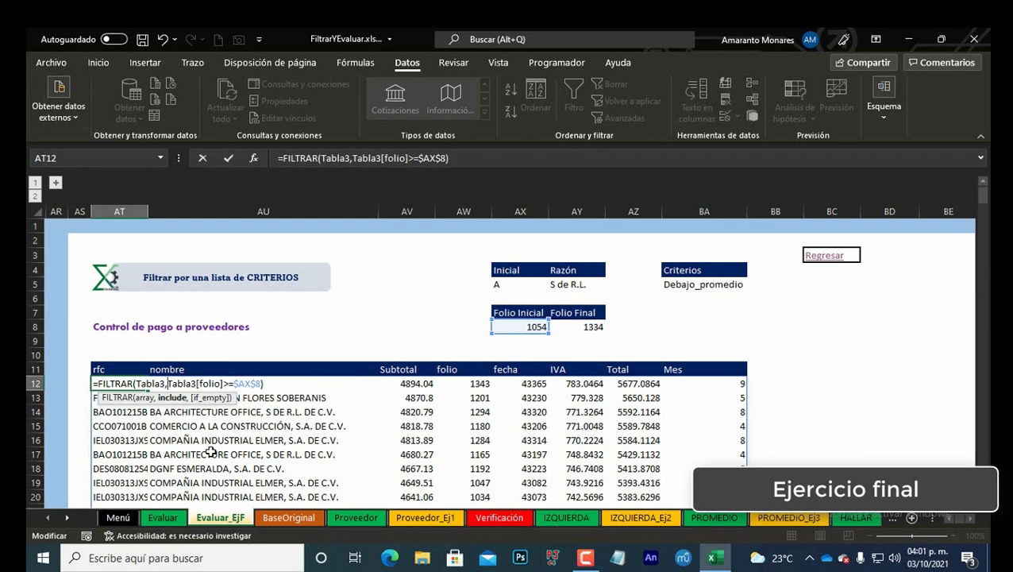
pyautogui.write('(')
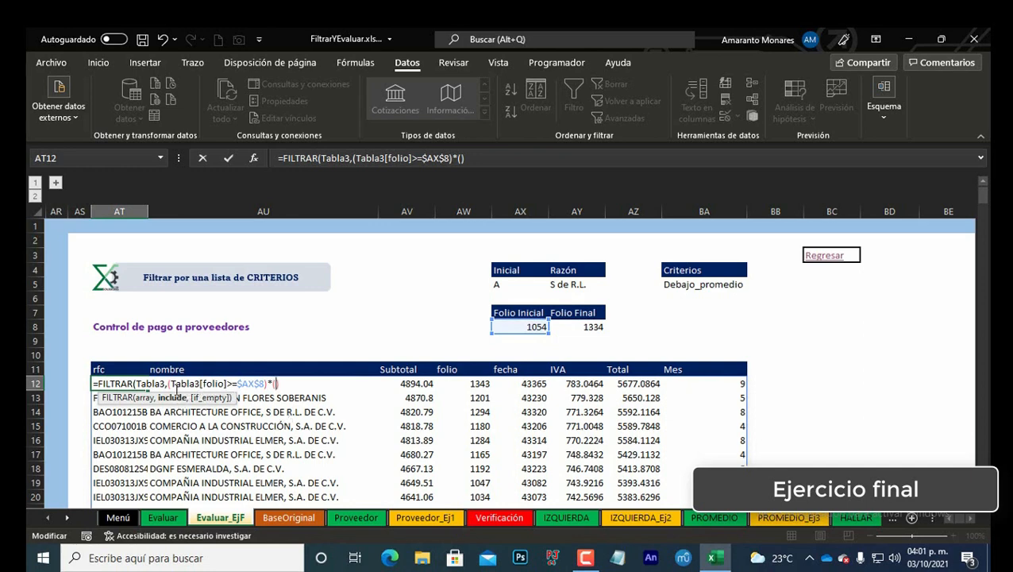
pyautogui.moveTo(172, 383); pyautogui.dragTo(260, 384)
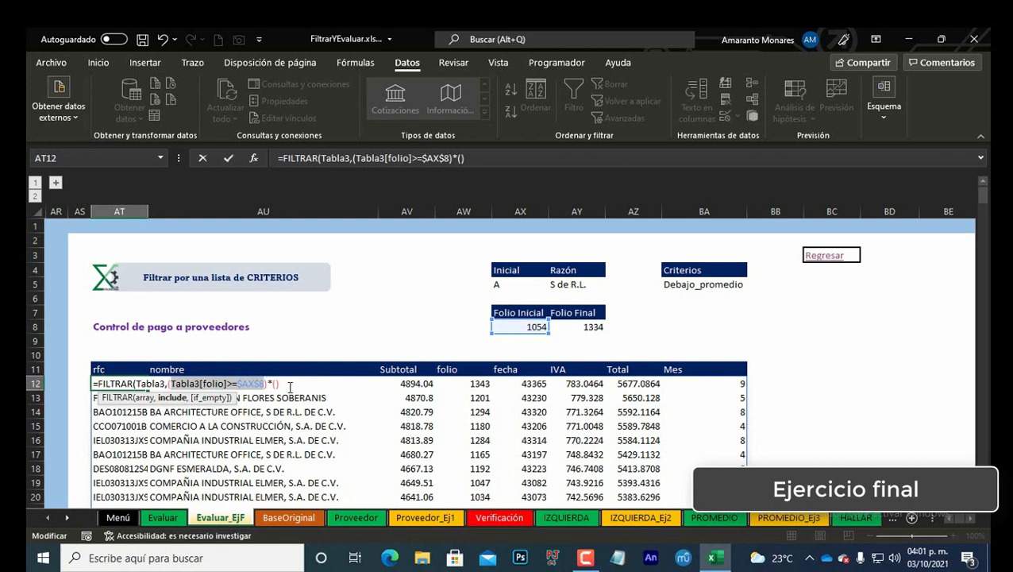
pyautogui.click(275, 384)
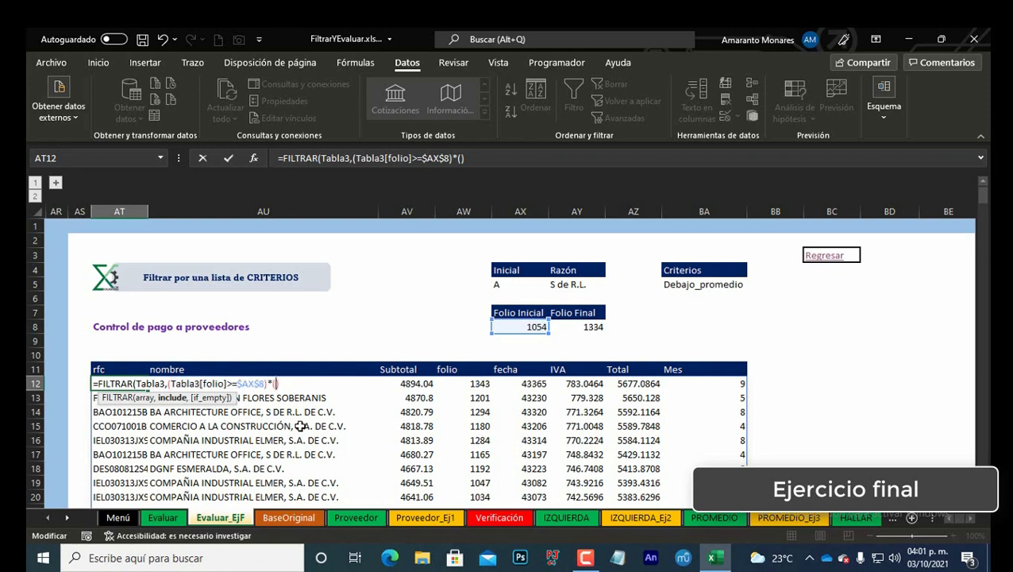
pyautogui.hotkey('ctrl', 'v')
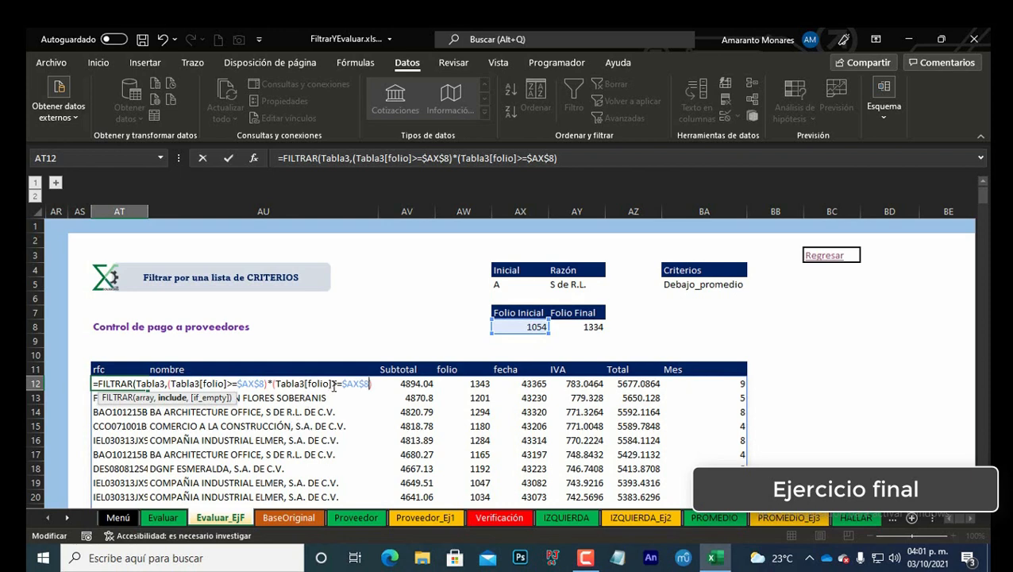
pyautogui.press('BackSpace')
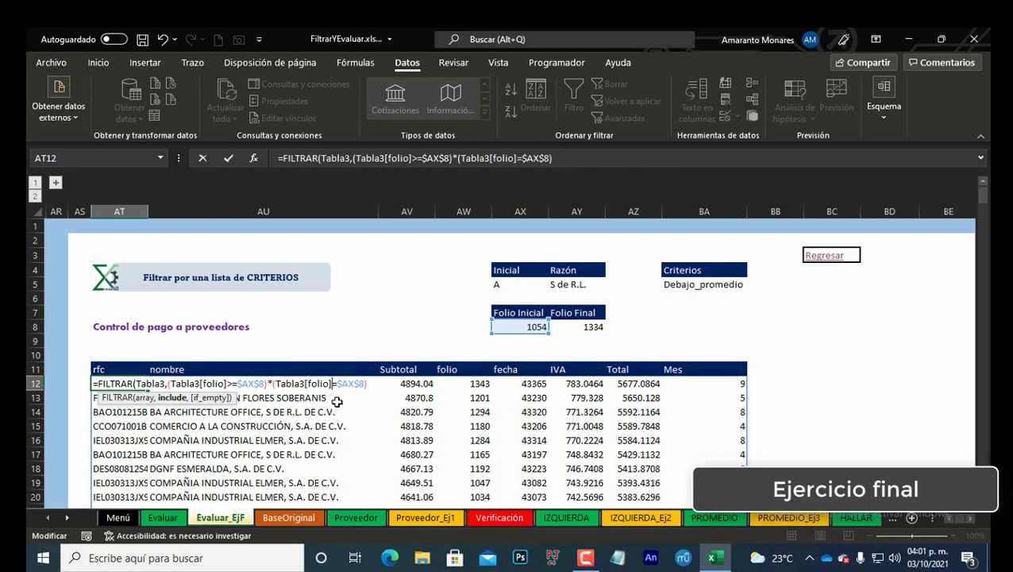
pyautogui.write('<')
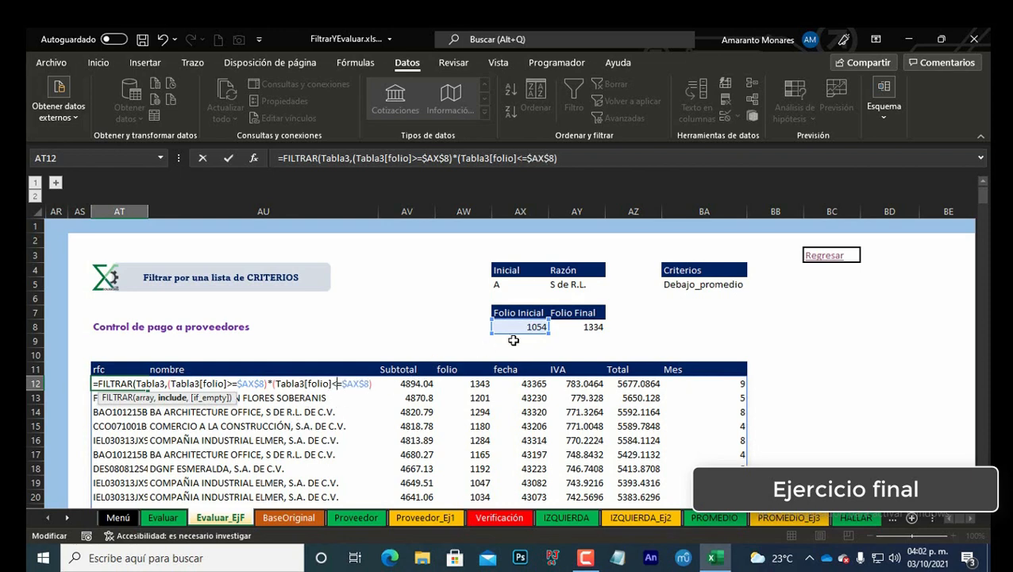
pyautogui.moveTo(528, 337); pyautogui.dragTo(572, 335)
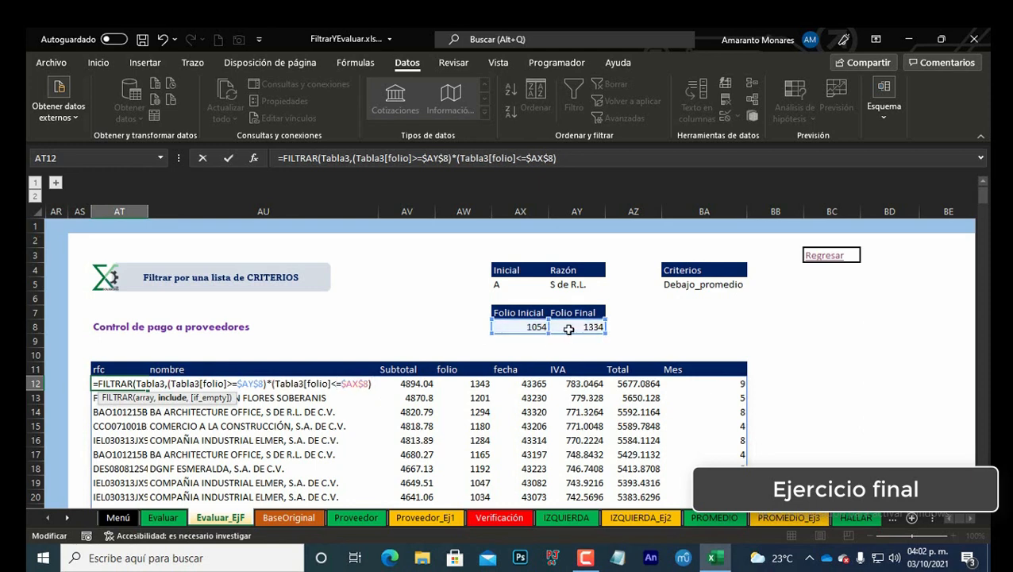
pyautogui.press('Return')
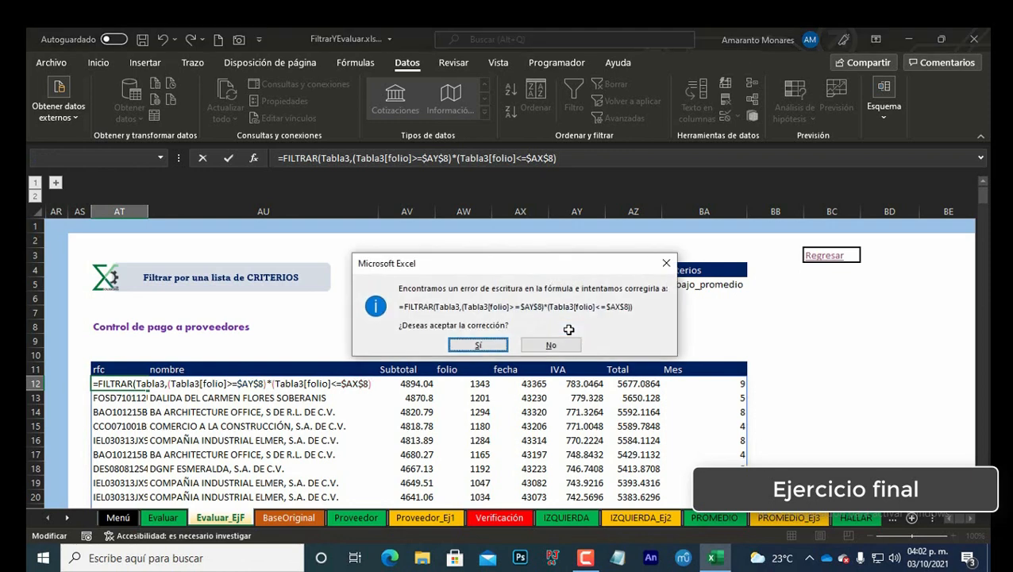
pyautogui.press('Return')
# Step: Inspect the FILTRAR formula in the table's first cell
pyautogui.press('Up')
pyautogui.press('F2')
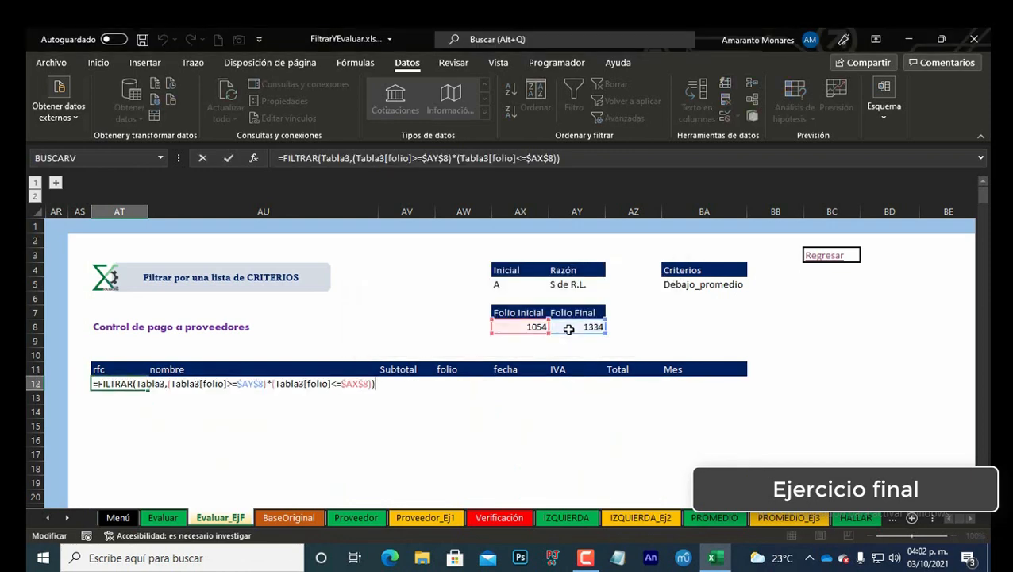
pyautogui.press('Left')
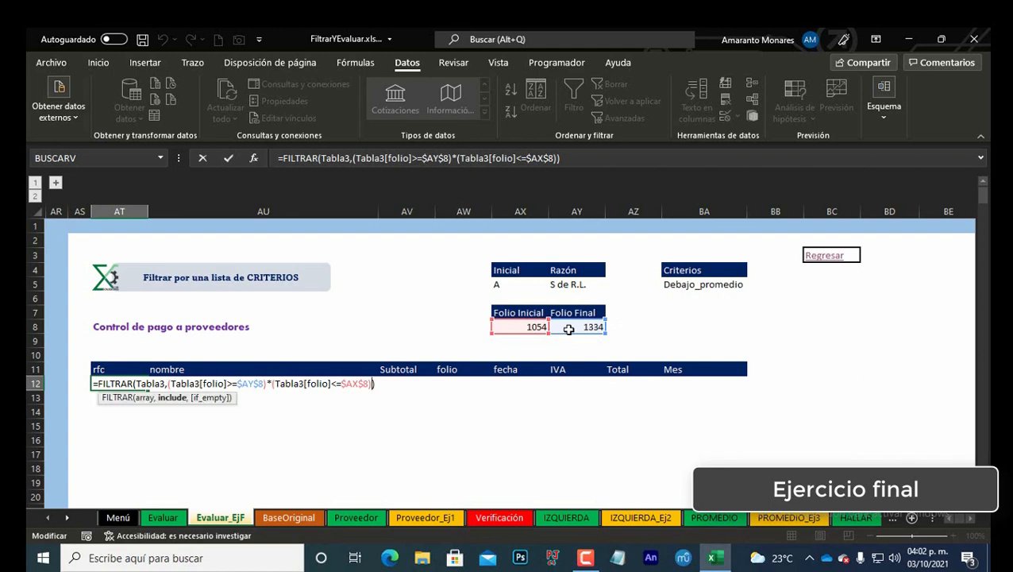
pyautogui.press('Escape')
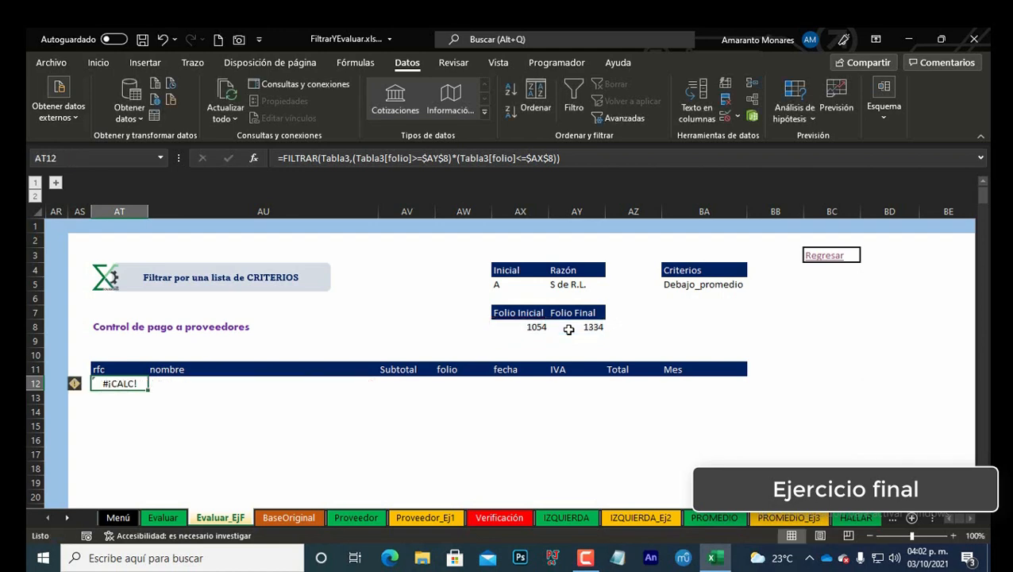
pyautogui.press('F2')
pyautogui.press('Escape')
# Step: Pick folio 1239 from the Folio Inicial drop-down list
pyautogui.press('Right')
pyautogui.press('Right')
pyautogui.press('Right')
# Step: Pick folio 1095 from the Folio Final drop-down list
pyautogui.press('Right')
pyautogui.press('Up')
pyautogui.press('Up')
pyautogui.press('Up')
pyautogui.press('Up')
pyautogui.hotkey('alt', 'Down')
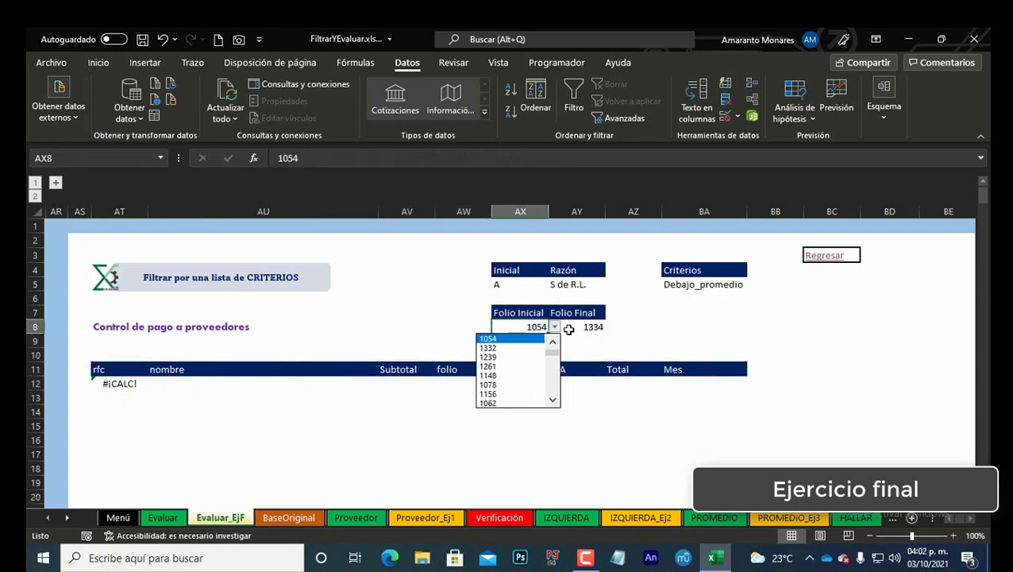
pyautogui.press('Down')
pyautogui.press('Down')
pyautogui.press('Return')
pyautogui.press('Right')
pyautogui.hotkey('alt', 'Down')
pyautogui.press('Down')
pyautogui.press('Down')
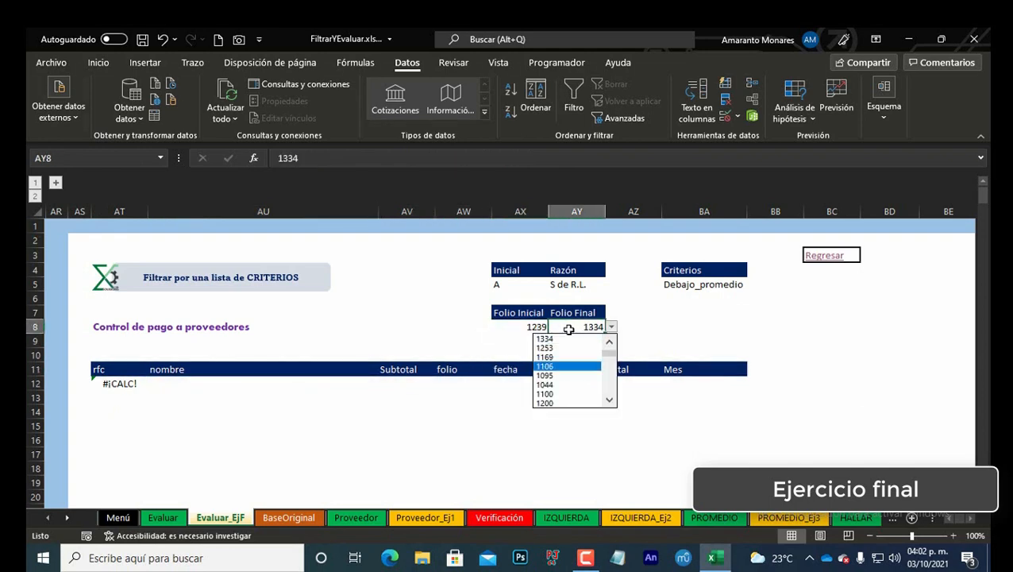
pyautogui.press('Down')
pyautogui.press('Return')
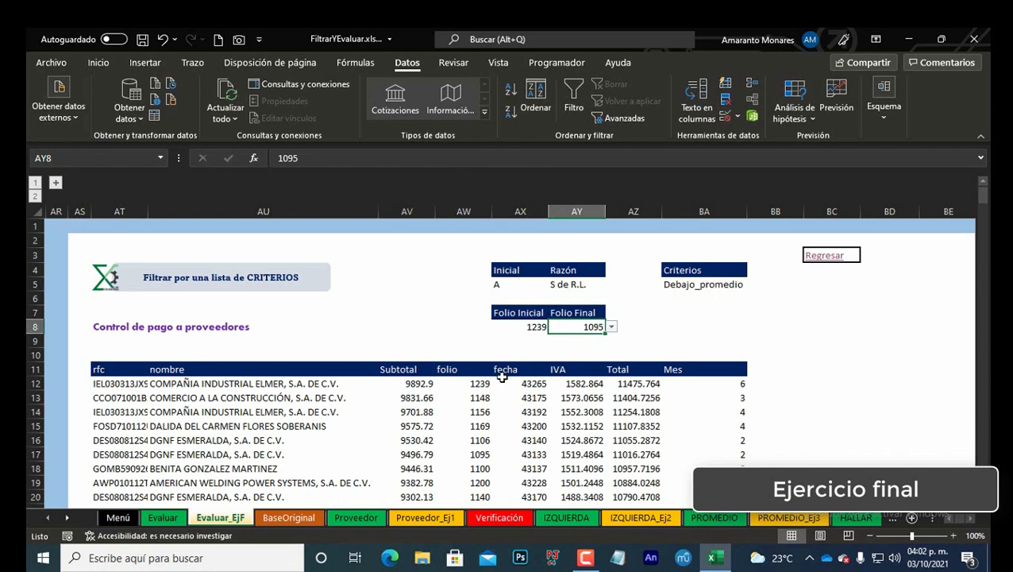
# Step: Fix the FILTRAR references so folio must be >= $AX$8 (Folio Inicial) and <= $AY$8 (Folio Final)
pyautogui.click(132, 384)
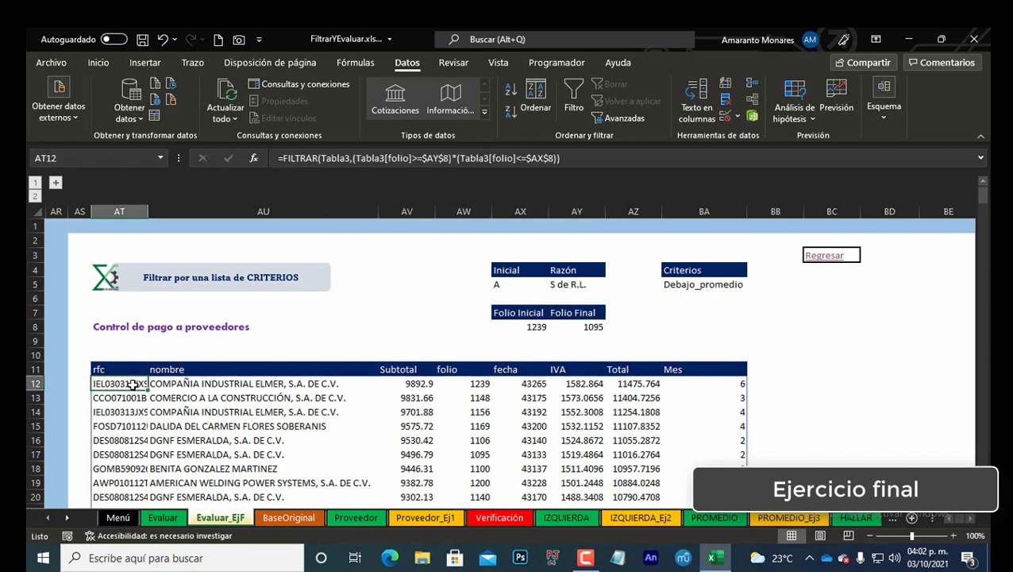
pyautogui.doubleClick(133, 384)
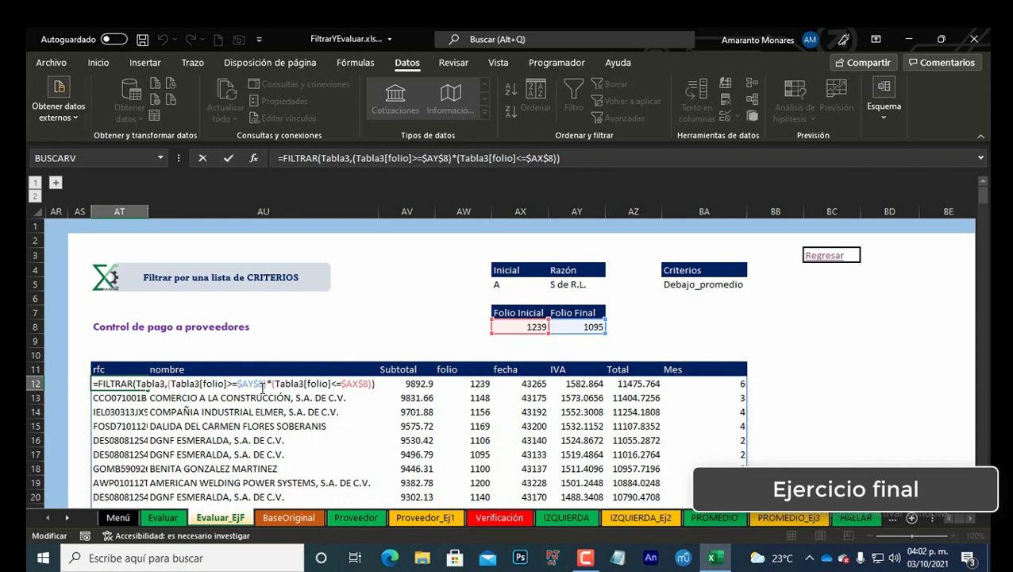
pyautogui.moveTo(592, 333)
pyautogui.mouseDown()
pyautogui.moveTo(514, 355)
pyautogui.moveTo(581, 333)
pyautogui.mouseUp()
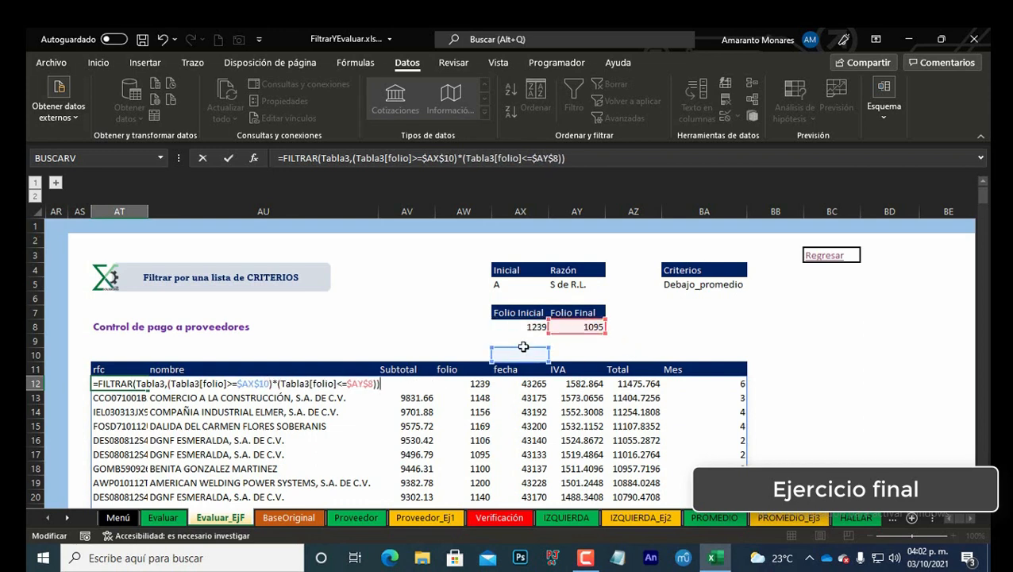
pyautogui.press('Return')
pyautogui.click(111, 383)
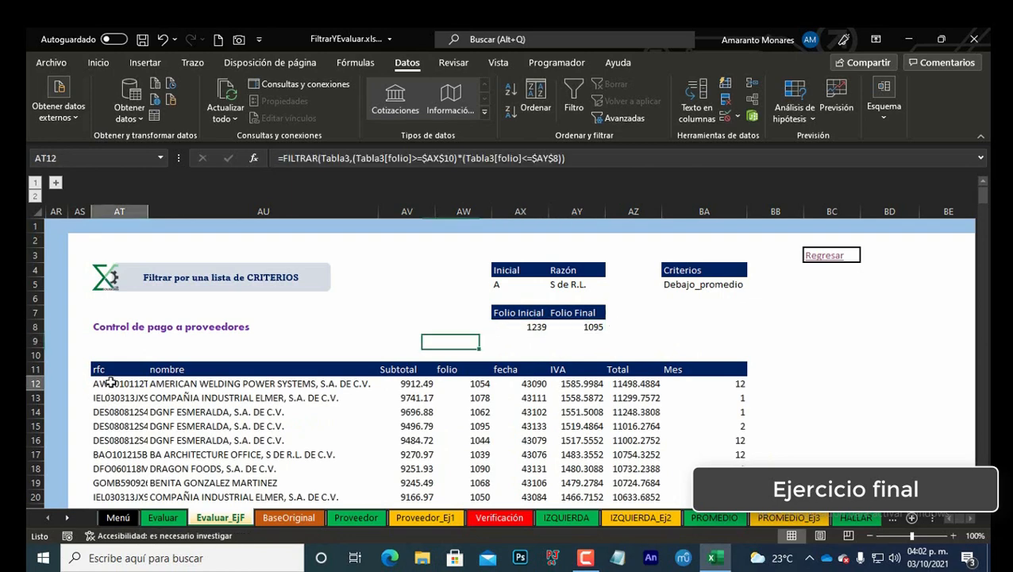
pyautogui.doubleClick(111, 382)
pyautogui.moveTo(531, 347); pyautogui.dragTo(534, 326)
pyautogui.hotkey('ctrl', 'Return')
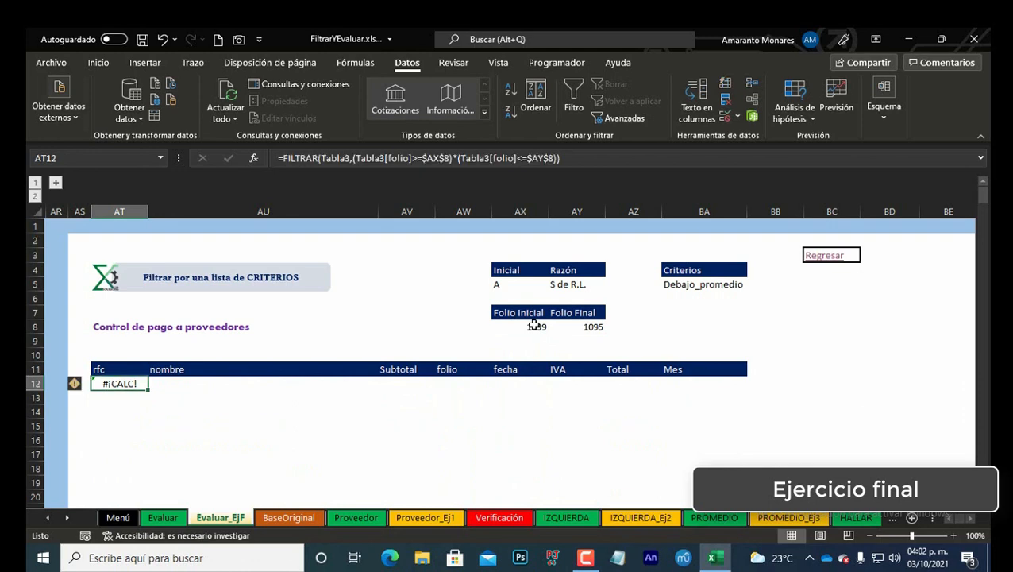
# Step: Pick folio 1054 from the Folio Inicial drop-down list
pyautogui.click(535, 326)
pyautogui.hotkey('alt', 'Down')
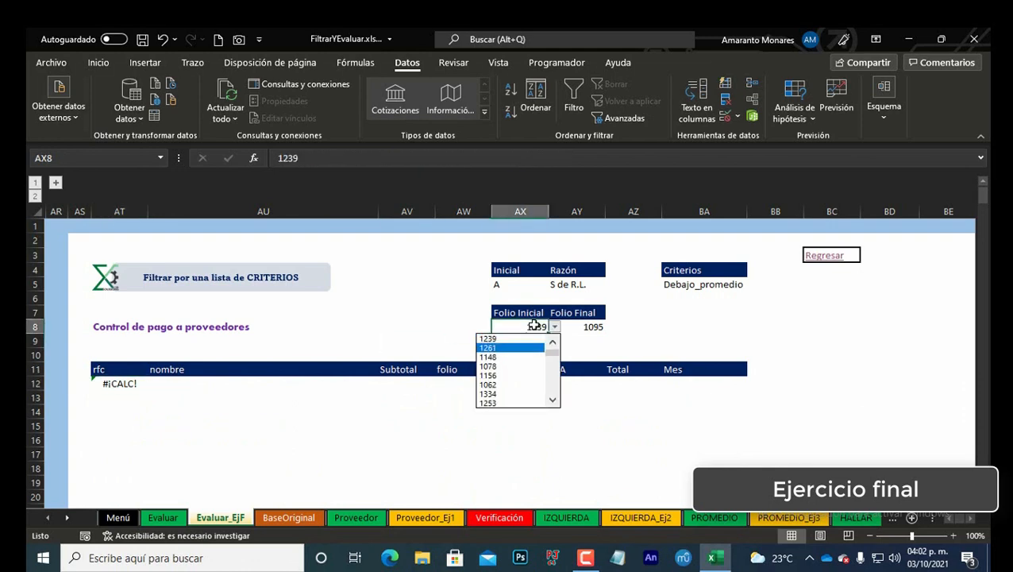
pyautogui.press('Return')
# Step: Pick folio 1150 from the Folio Final drop-down list
pyautogui.press('Right')
pyautogui.hotkey('alt', 'Down')
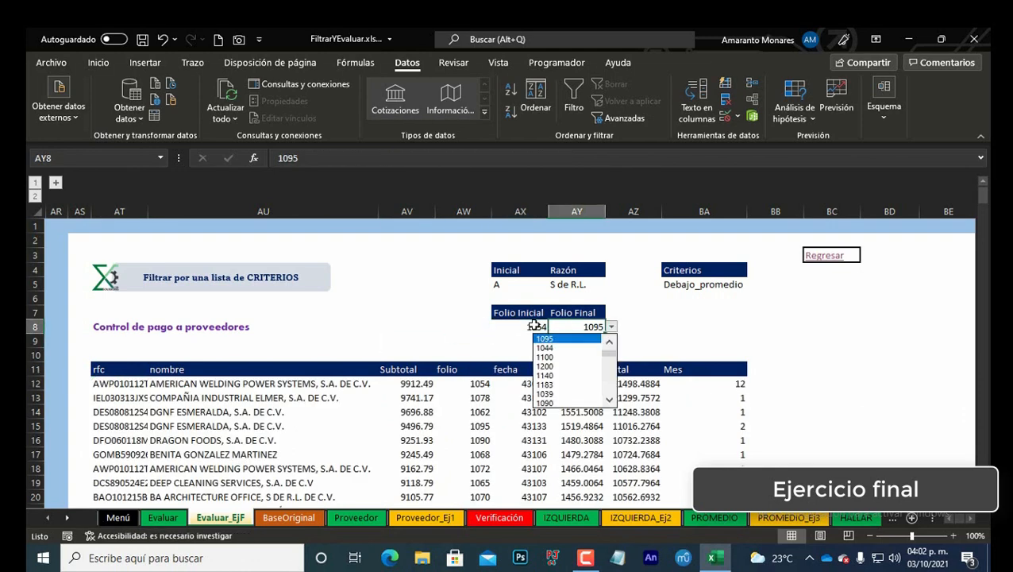
pyautogui.press('Down')
pyautogui.press('Down')
pyautogui.press('Down')
pyautogui.press('Down')
pyautogui.press('Down')
pyautogui.press('Down')
pyautogui.press('Down')
pyautogui.press('Down')
pyautogui.press('Return')
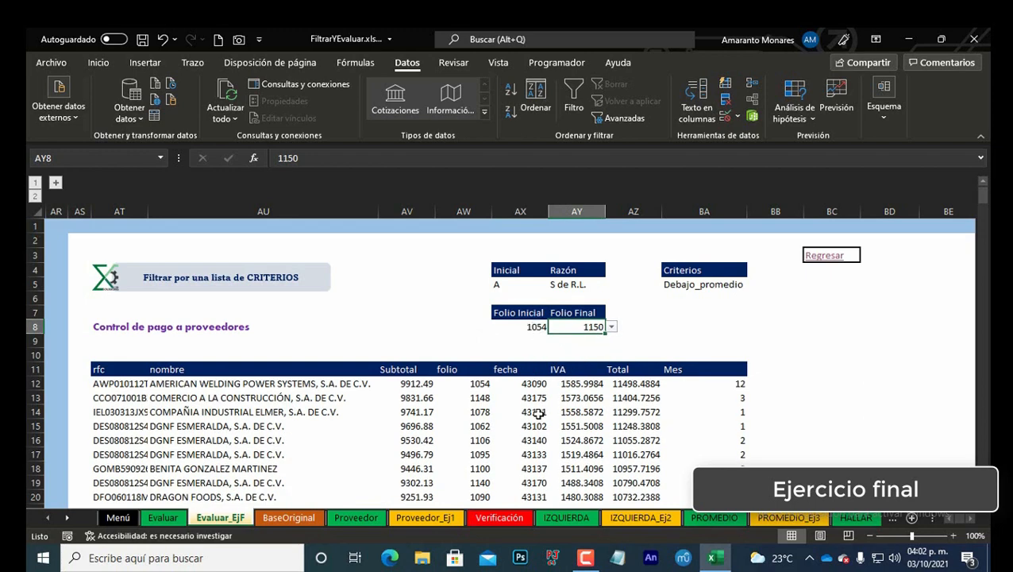
# Step: Pick folio 1214 from the Folio Final drop-down list
pyautogui.click(537, 325)
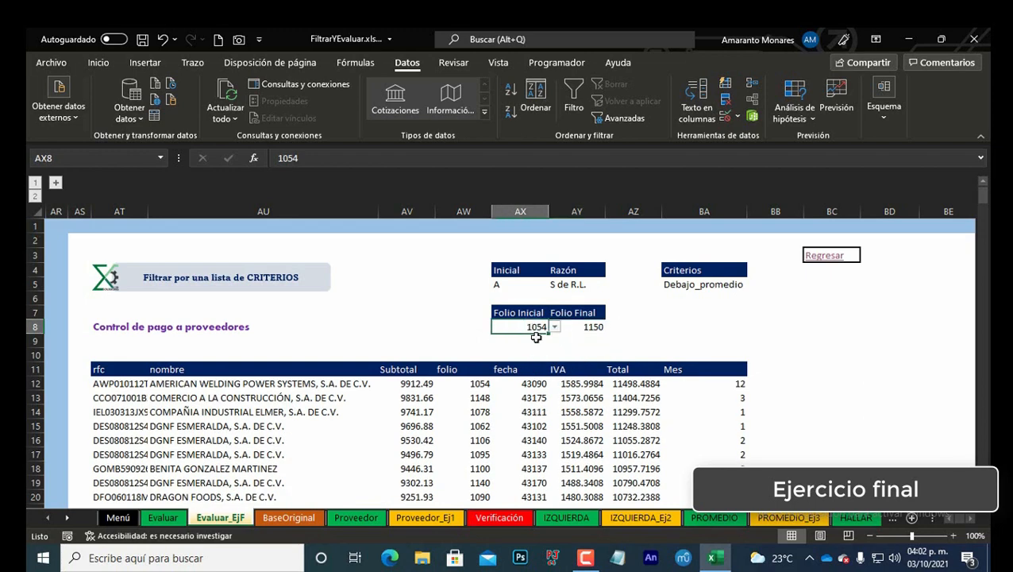
pyautogui.click(577, 327)
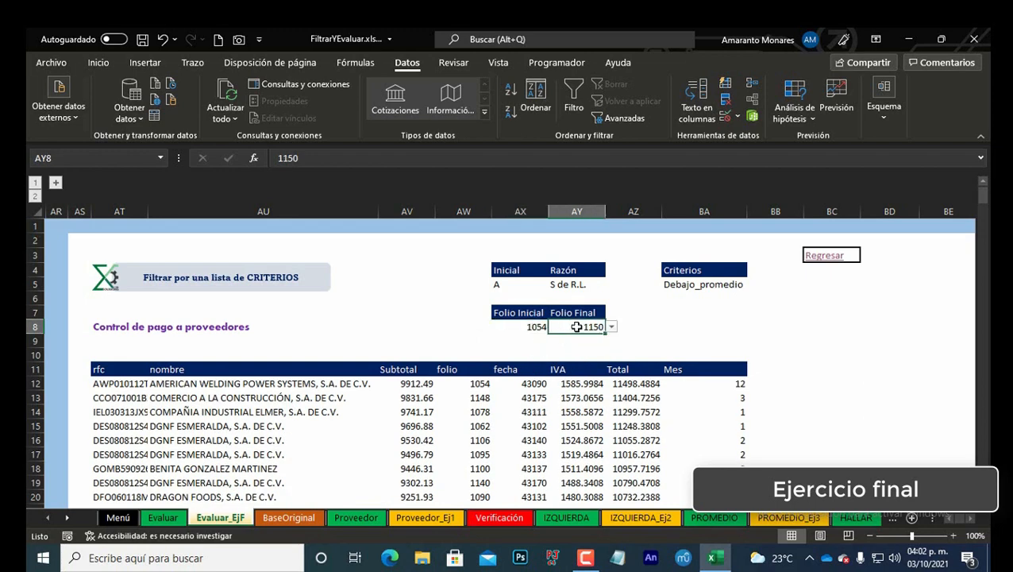
pyautogui.hotkey('alt', 'Down')
pyautogui.press('Down')
pyautogui.press('Down')
pyautogui.press('Down')
pyautogui.press('Down')
pyautogui.press('Return')
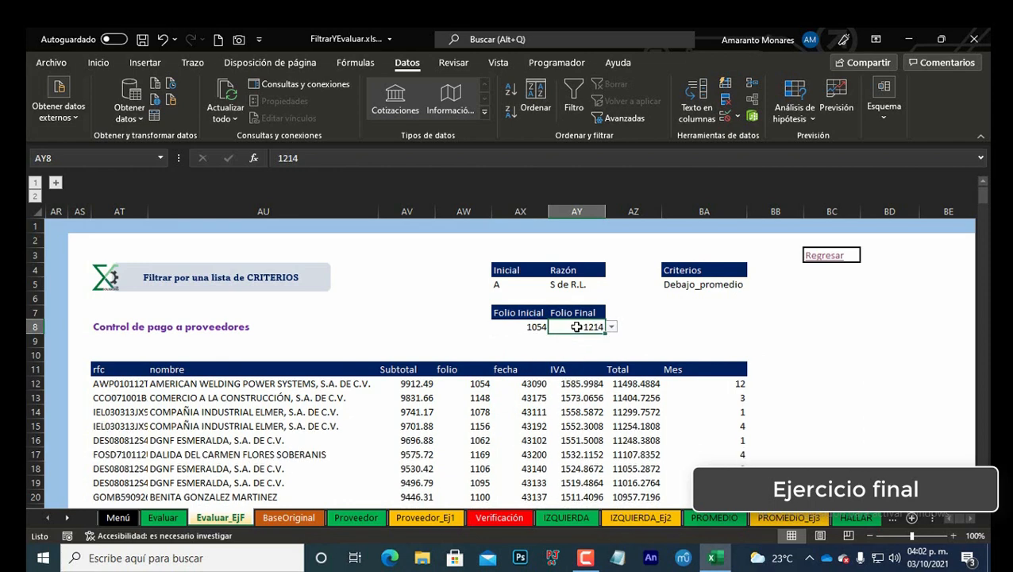
# Step: Rename the helper column header Nombres in BH11 to Folios
pyautogui.click(113, 386)
pyautogui.click(531, 326)
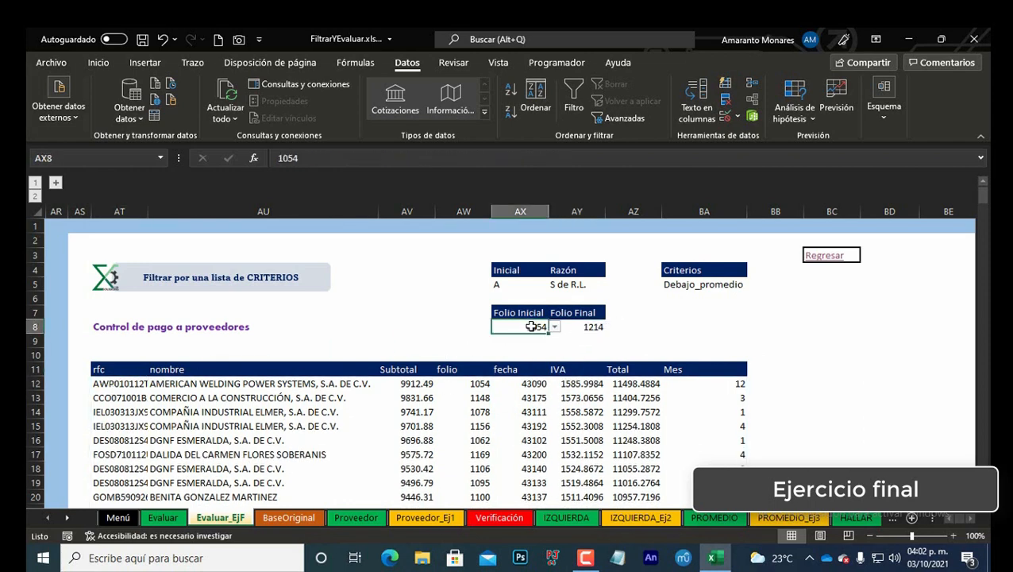
pyautogui.press('Right')
pyautogui.press('Right')
pyautogui.press('Right')
pyautogui.press('Right')
pyautogui.press('Right')
pyautogui.press('Right')
pyautogui.press('Right')
pyautogui.press('Right')
pyautogui.press('Right')
pyautogui.press('Right')
pyautogui.press('Right')
pyautogui.press('Right')
pyautogui.press('Right')
pyautogui.press('Right')
pyautogui.press('Right')
pyautogui.press('Right')
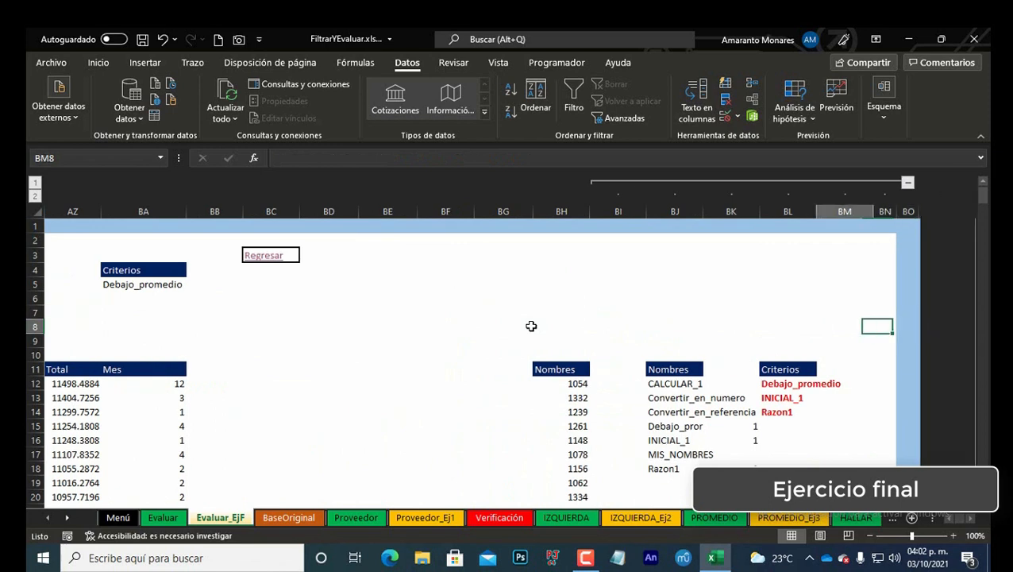
pyautogui.press('Left')
pyautogui.press('Left')
pyautogui.press('Left')
pyautogui.press('Left')
pyautogui.press('Left')
pyautogui.press('Left')
pyautogui.press('Down')
pyautogui.press('Down')
pyautogui.press('Down')
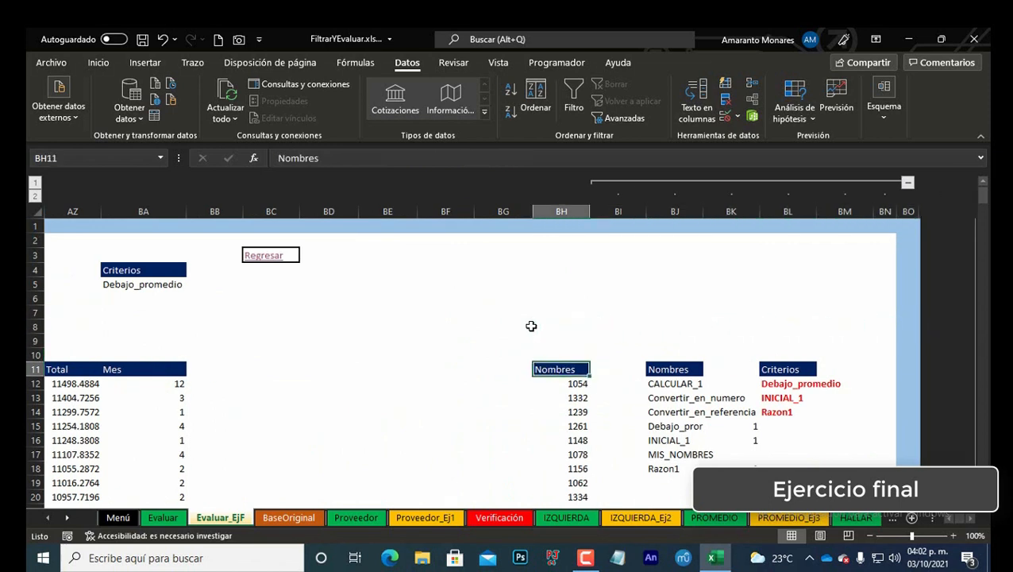
pyautogui.write('Folios')
pyautogui.press('Return')
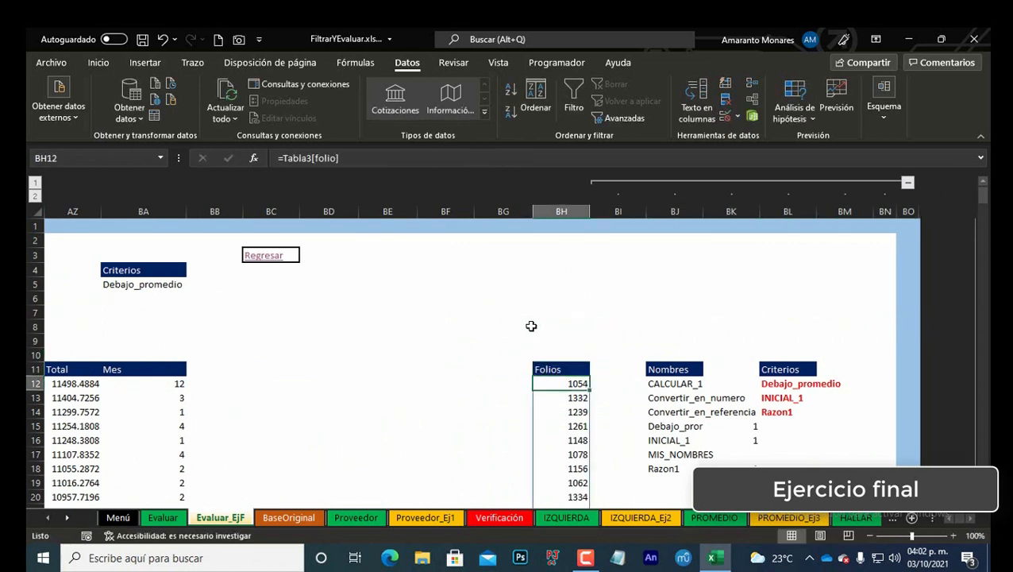
# Step: Wrap the Folios column formula as =ORDENAR(Tabla3[folio],1,1) to sort the folios ascending
pyautogui.press('F2')
pyautogui.write('ORDENAR(')
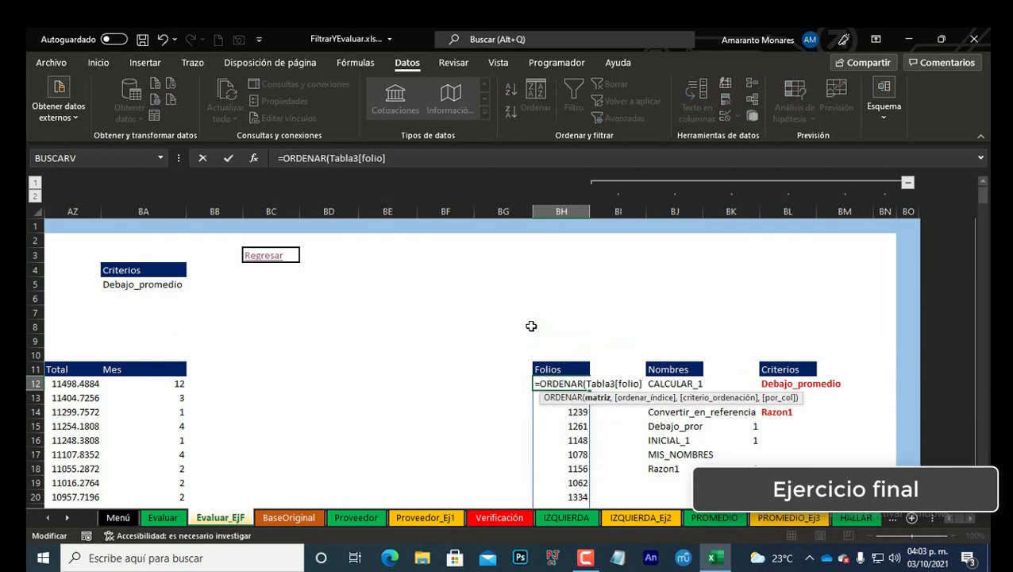
pyautogui.write(',1')
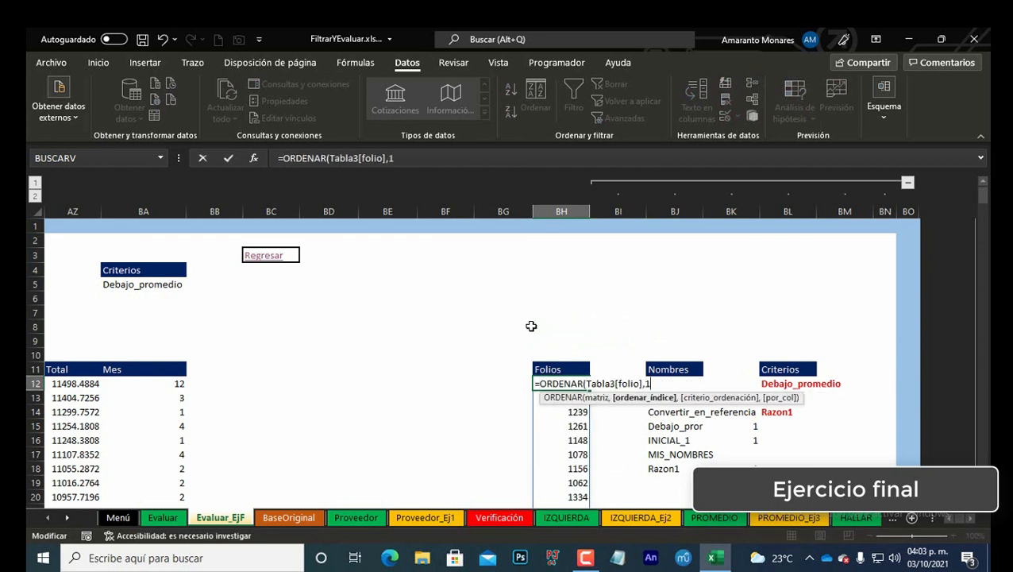
pyautogui.write(',1')
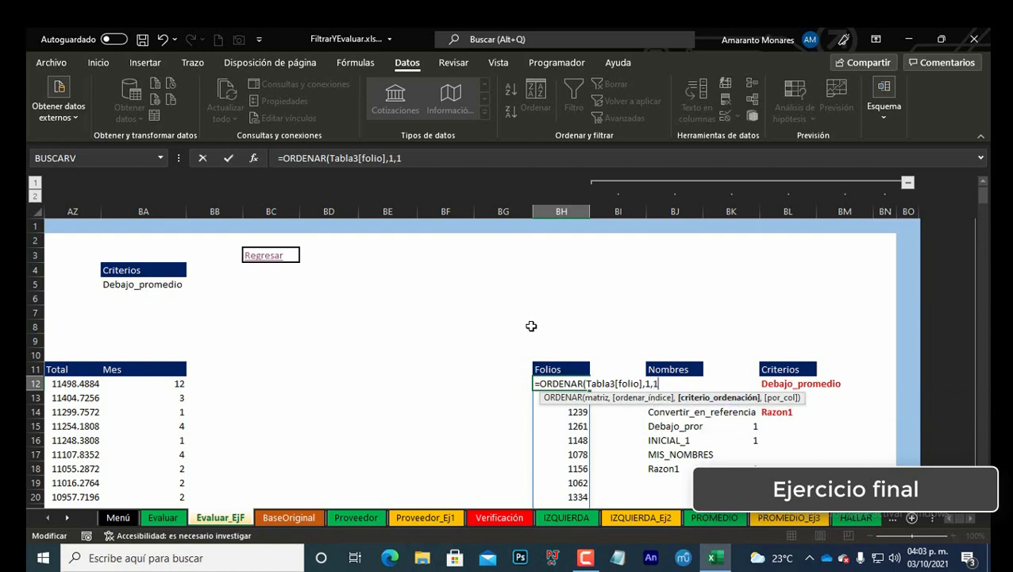
pyautogui.press('Return')
pyautogui.hotkey('ctrl', 'Down')
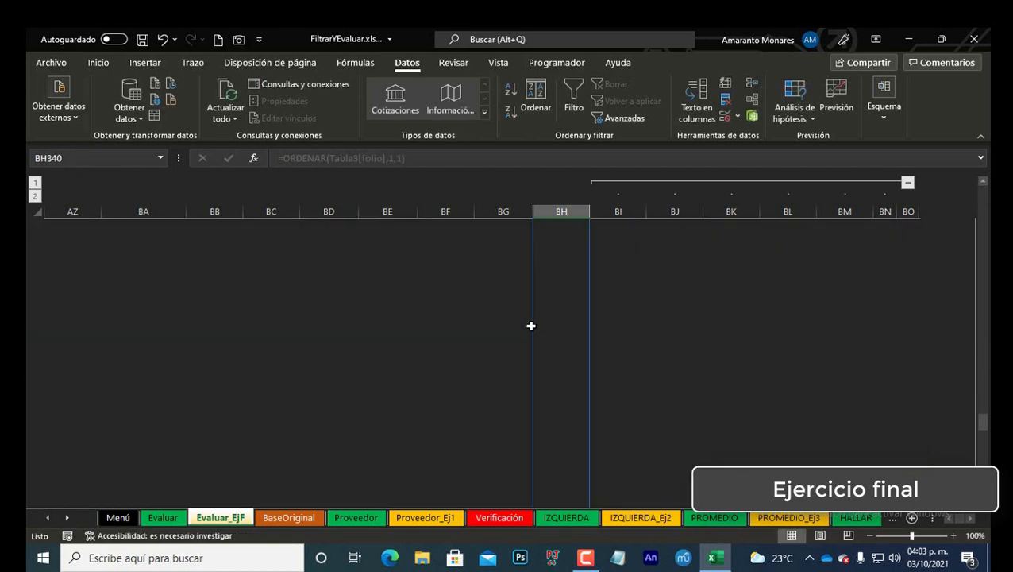
pyautogui.hotkey('ctrl', 'Home')
pyautogui.press('Down')
pyautogui.press('Down')
pyautogui.press('Down')
pyautogui.press('Down')
pyautogui.press('Down')
pyautogui.press('Down')
pyautogui.press('Down')
pyautogui.press('Down')
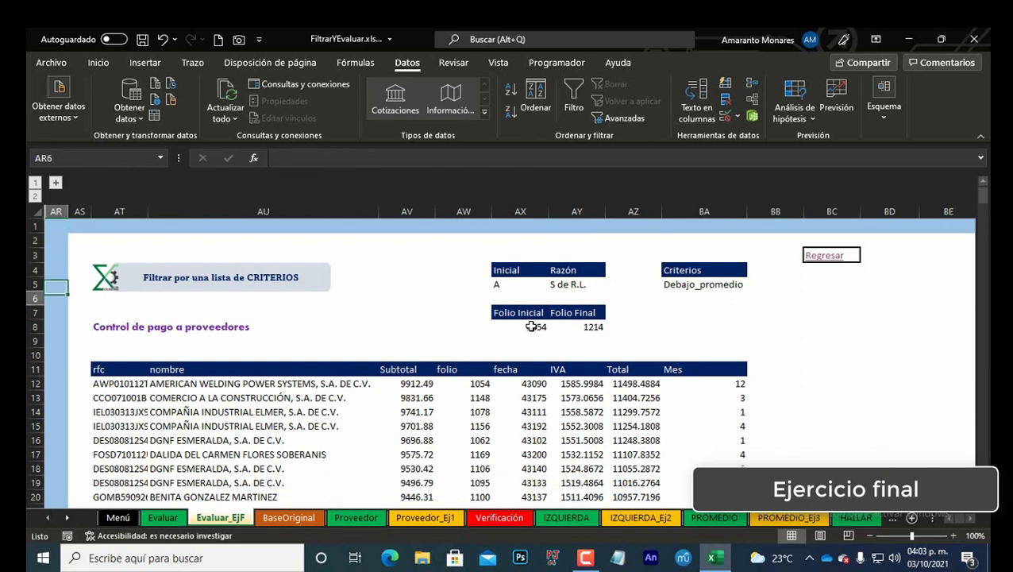
# Step: Pick folio 1026 from the Folio Inicial drop-down list
pyautogui.press('Right')
pyautogui.press('Right')
pyautogui.press('Right')
pyautogui.press('Right')
pyautogui.press('Right')
pyautogui.press('Right')
pyautogui.press('Up')
pyautogui.hotkey('alt', 'Down')
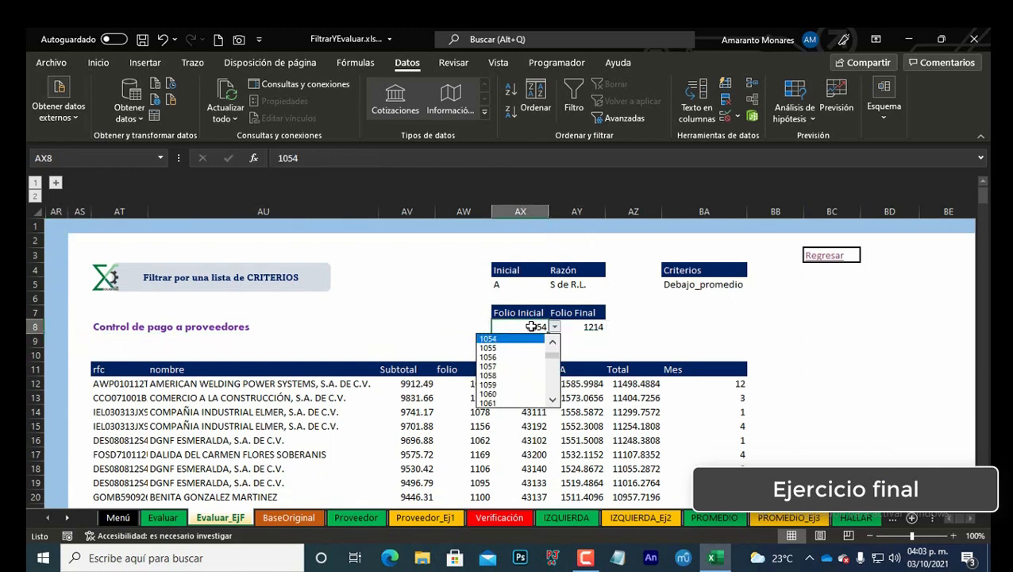
pyautogui.press('Return')
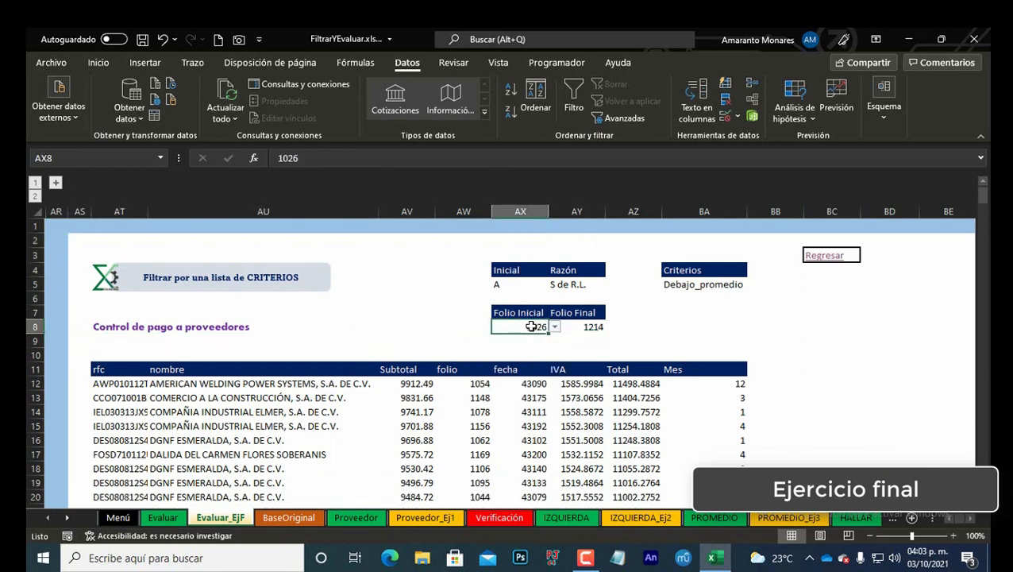
# Step: Pick folio 1342 from the Folio Final drop-down list
pyautogui.press('Right')
pyautogui.hotkey('alt', 'Down')
pyautogui.press('End')
pyautogui.press('Return')
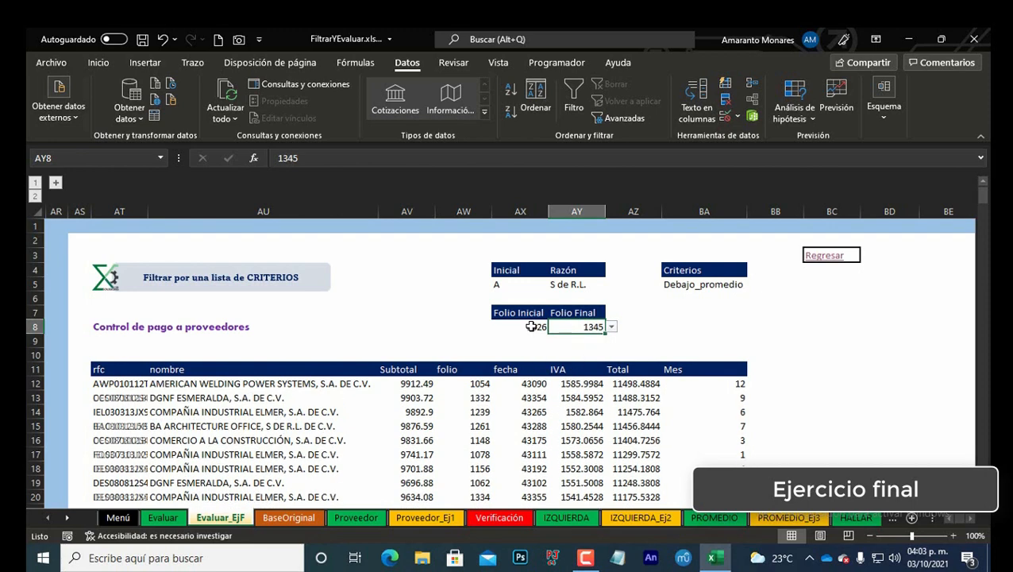
pyautogui.hotkey('alt', 'Down')
pyautogui.press('Up')
pyautogui.press('Up')
pyautogui.press('Up')
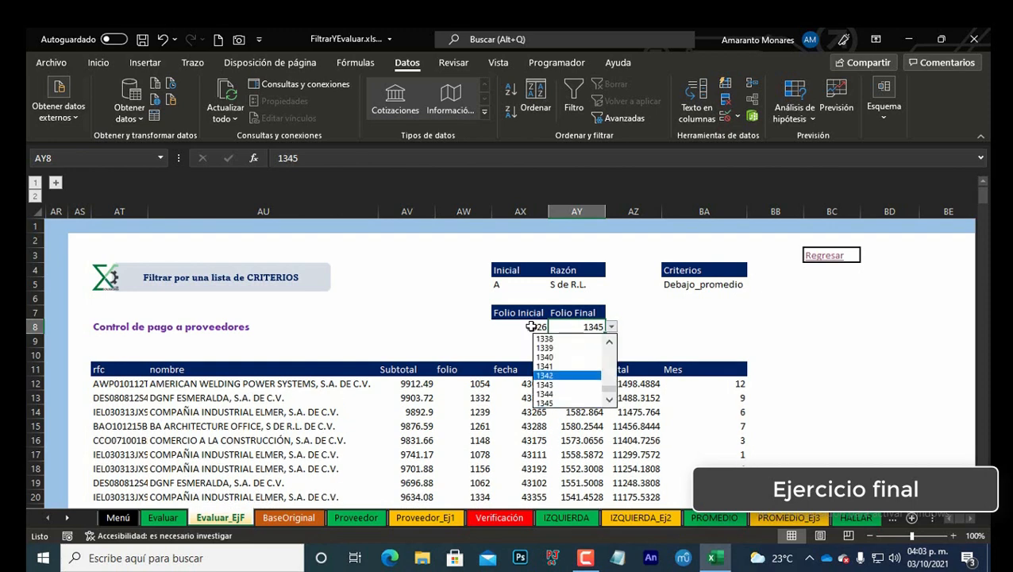
pyautogui.press('Return')
# Step: Copy the folio range condition from the FILTRAR formula in AT12 and define a workbook name Folios referring to it
pyautogui.click(111, 384)
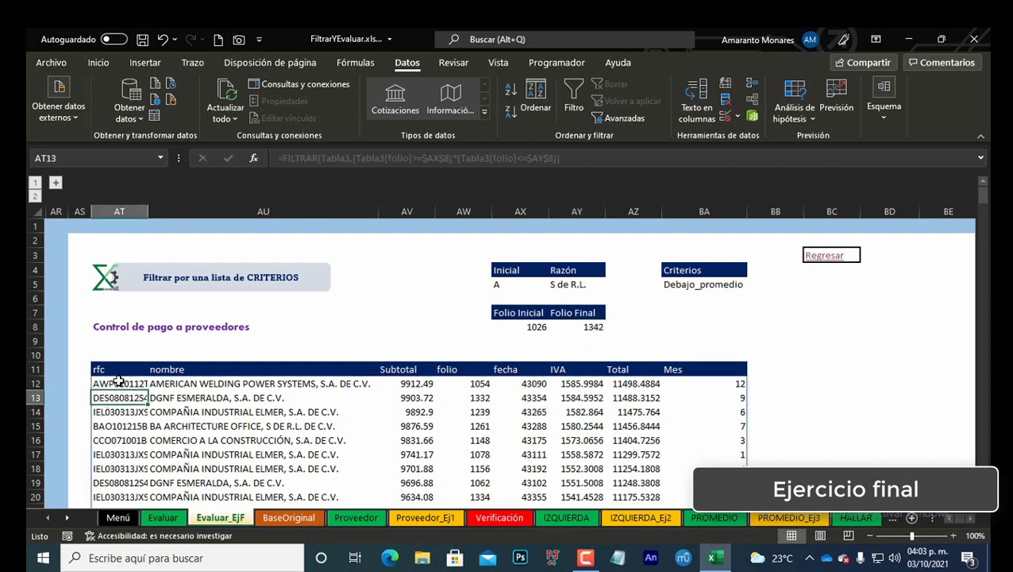
pyautogui.click(721, 286)
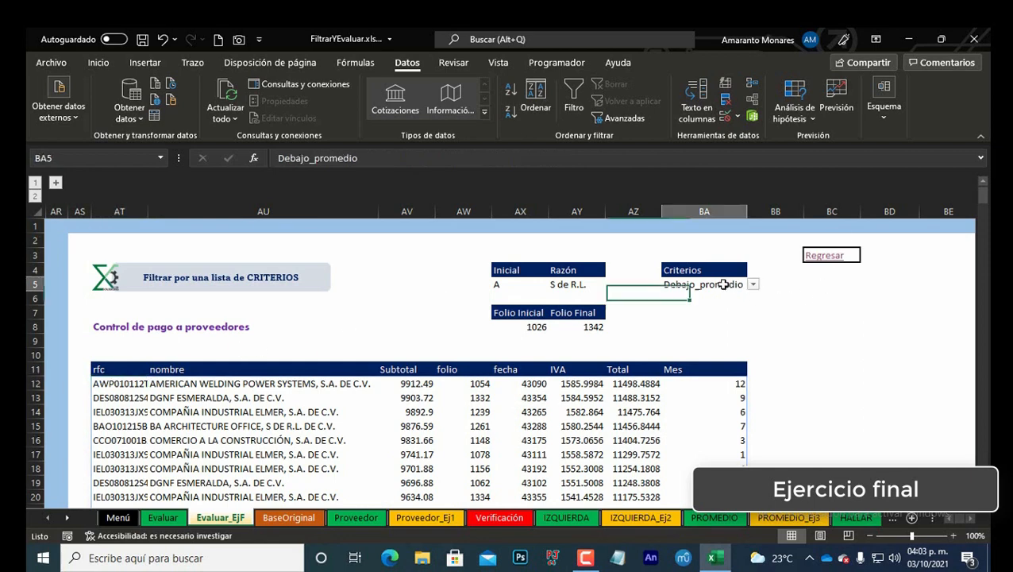
pyautogui.click(126, 384)
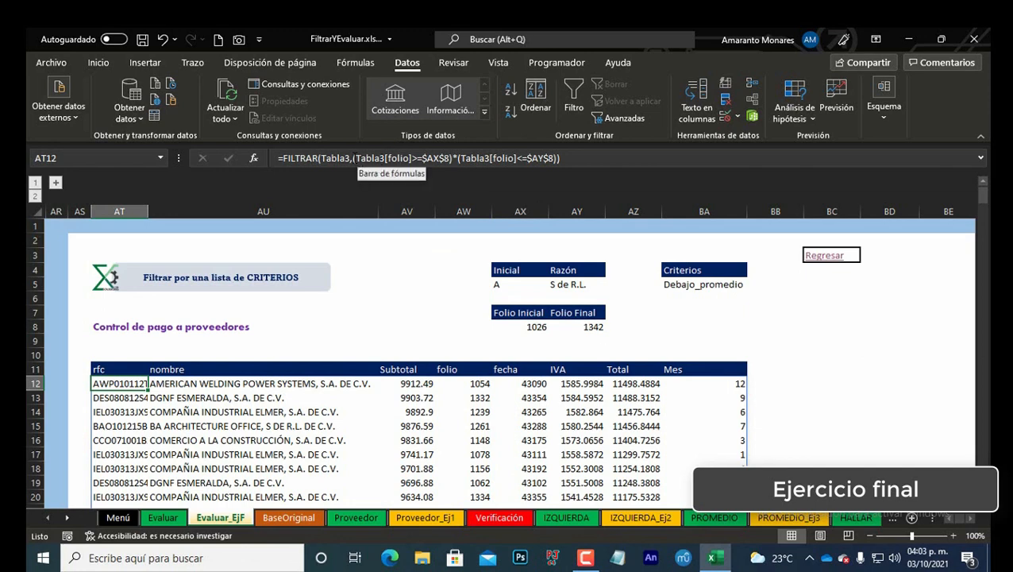
pyautogui.click(359, 158)
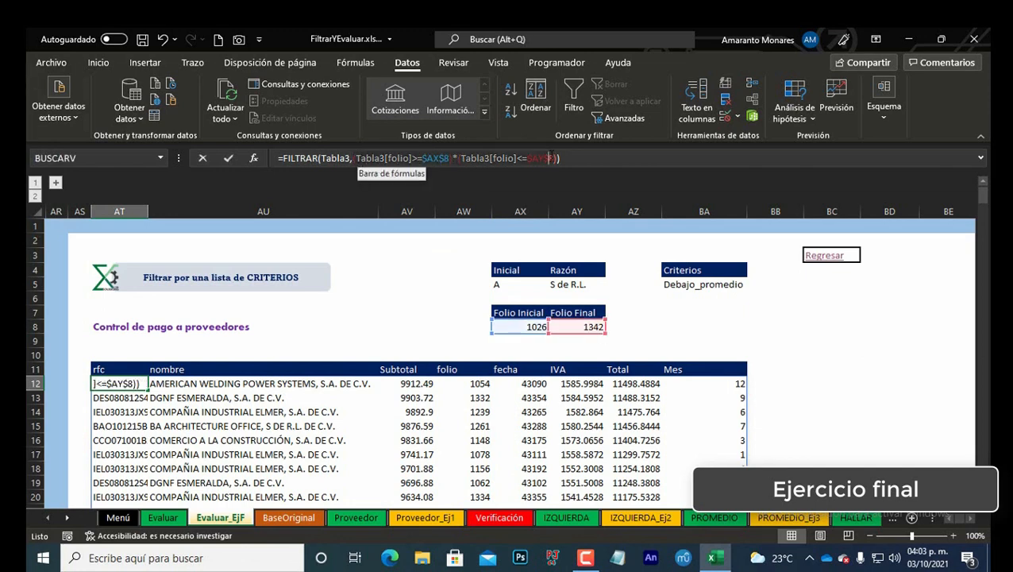
pyautogui.click(558, 158)
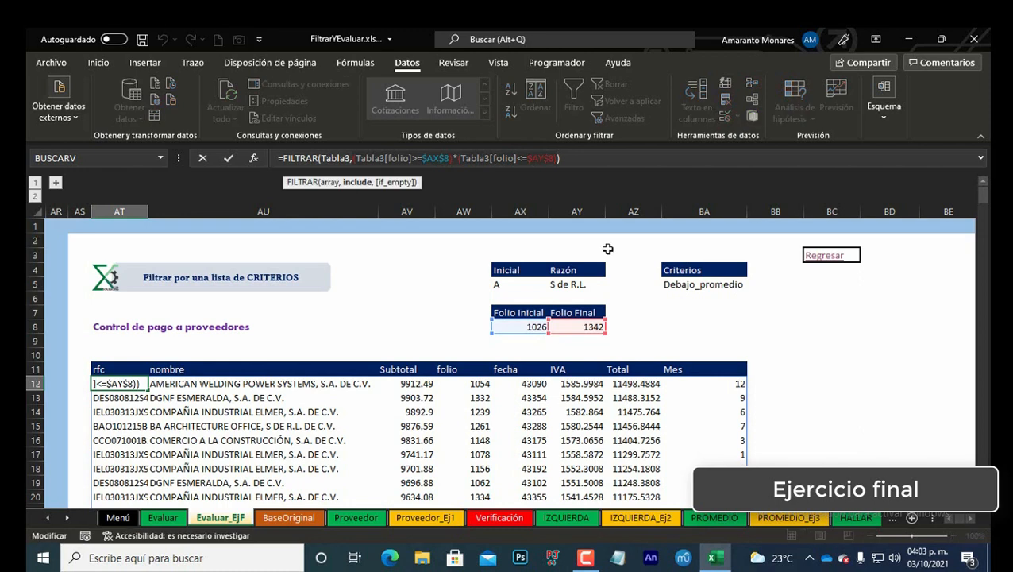
pyautogui.press('Escape')
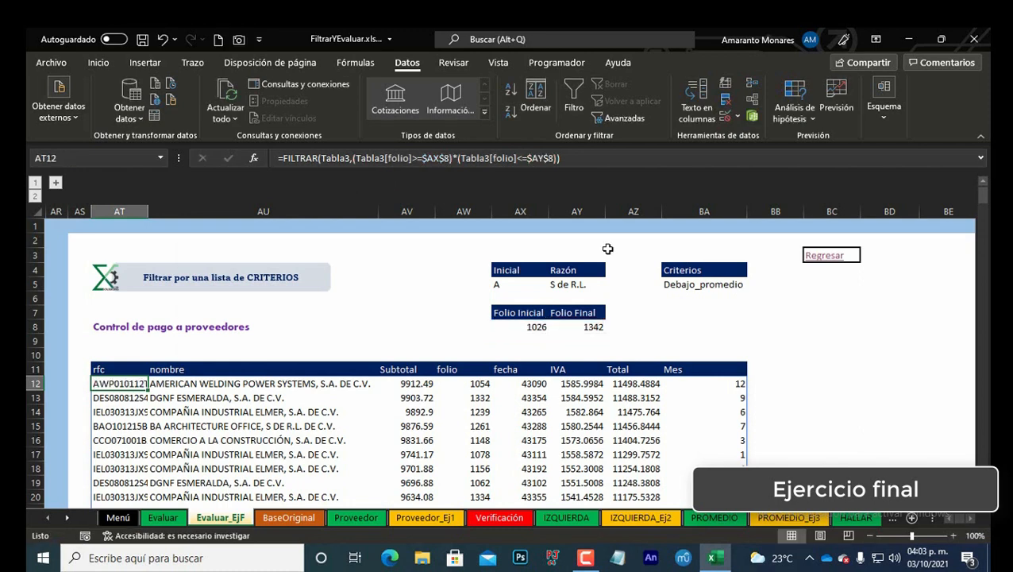
pyautogui.hotkey('ctrl', 'F3')
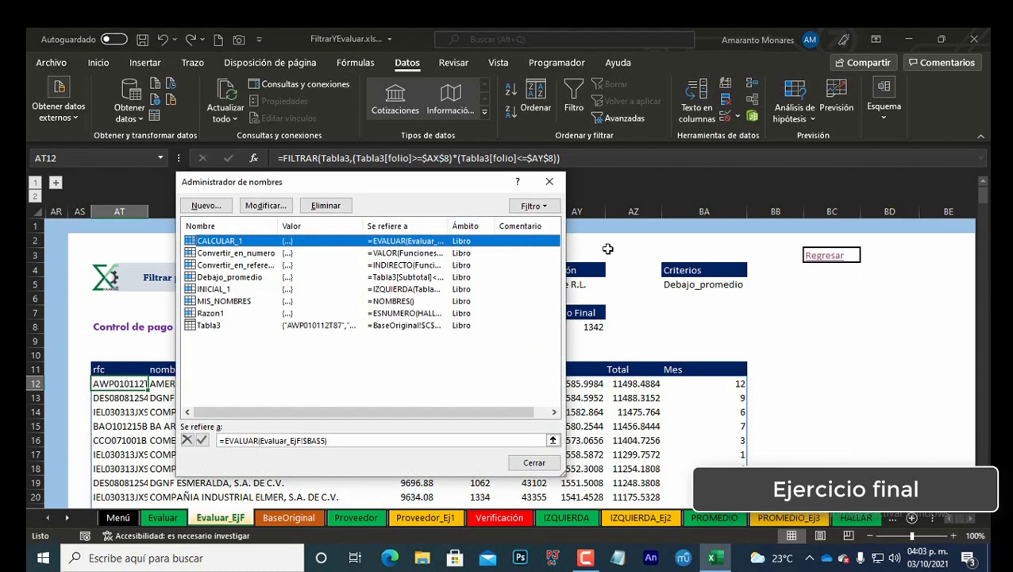
pyautogui.hotkey('alt', 'n')
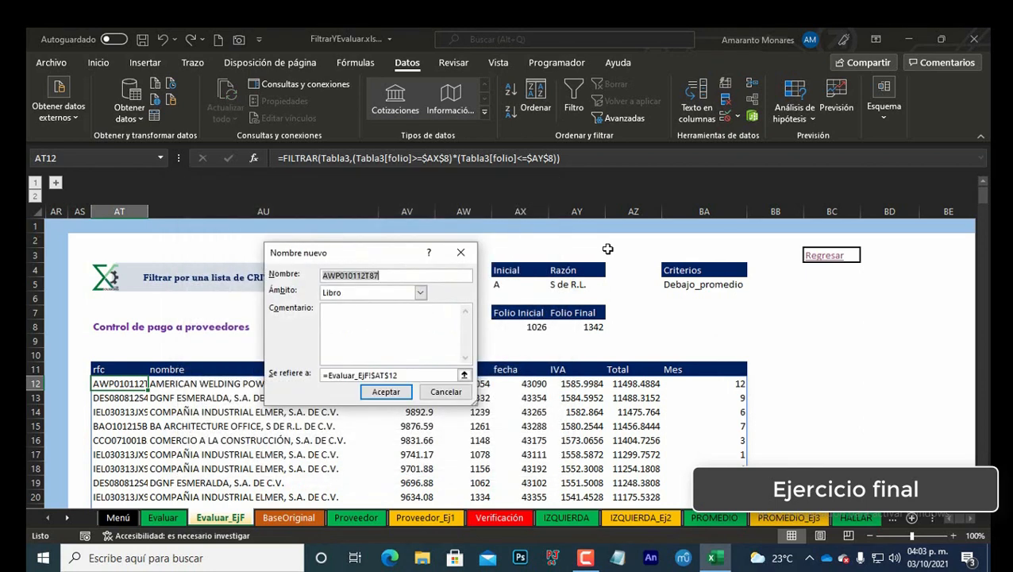
pyautogui.write('Folios')
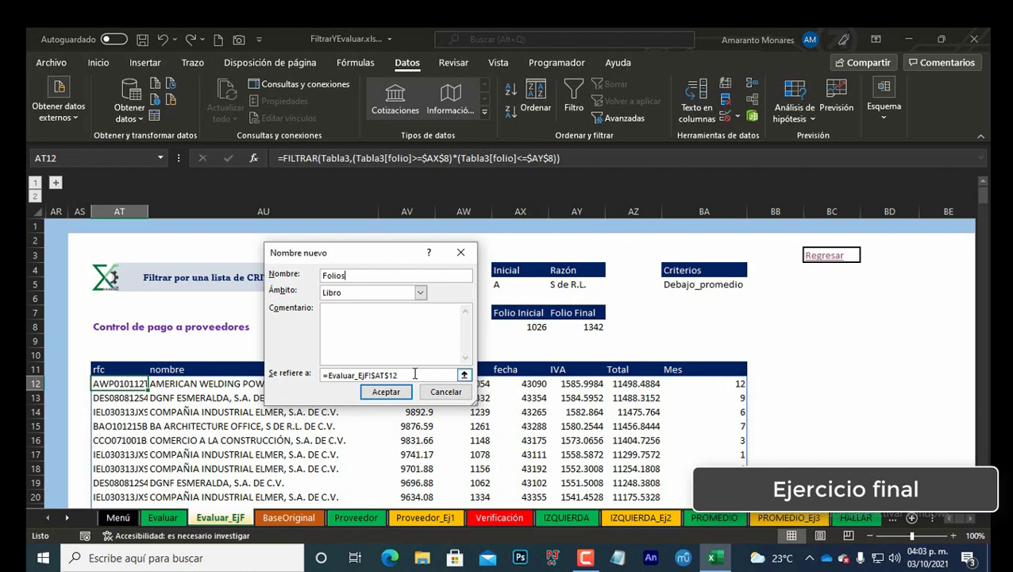
pyautogui.moveTo(414, 374); pyautogui.dragTo(150, 372)
pyautogui.press('BackSpace')
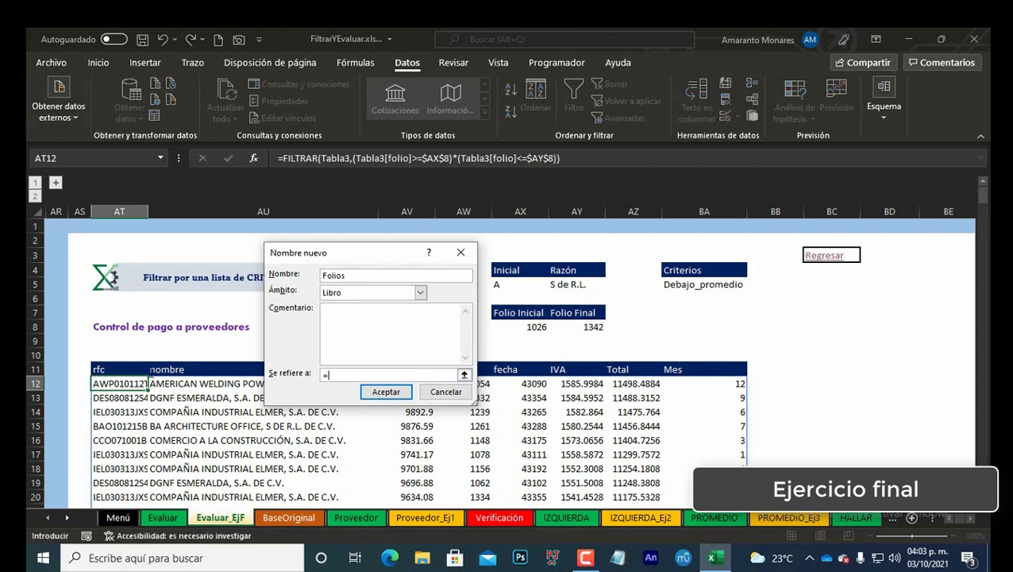
pyautogui.write('=')
pyautogui.write('(Tabla3[folio]>=$AX$8)*(Tabla3[folio]<=$AY$8)')
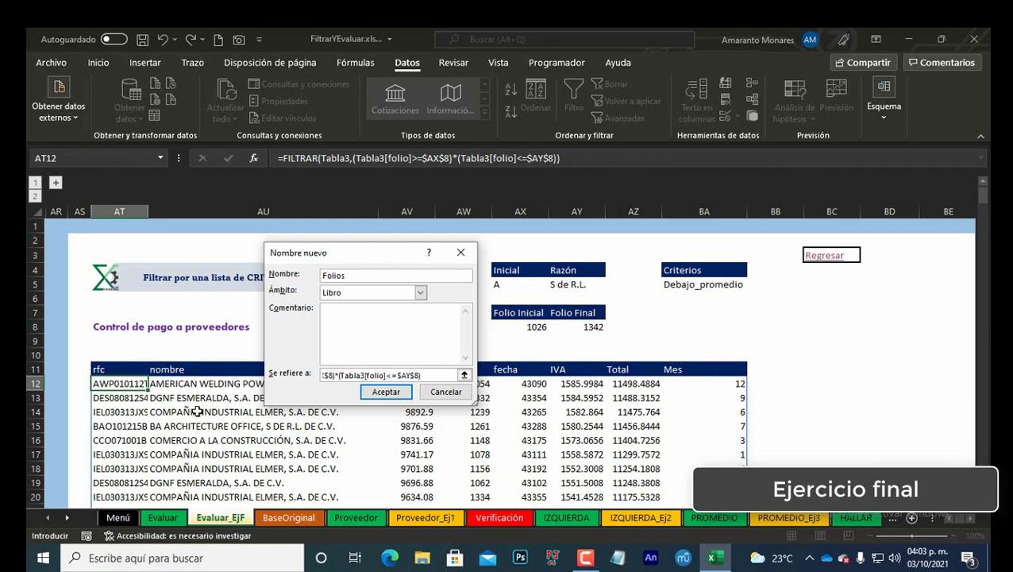
pyautogui.click(386, 391)
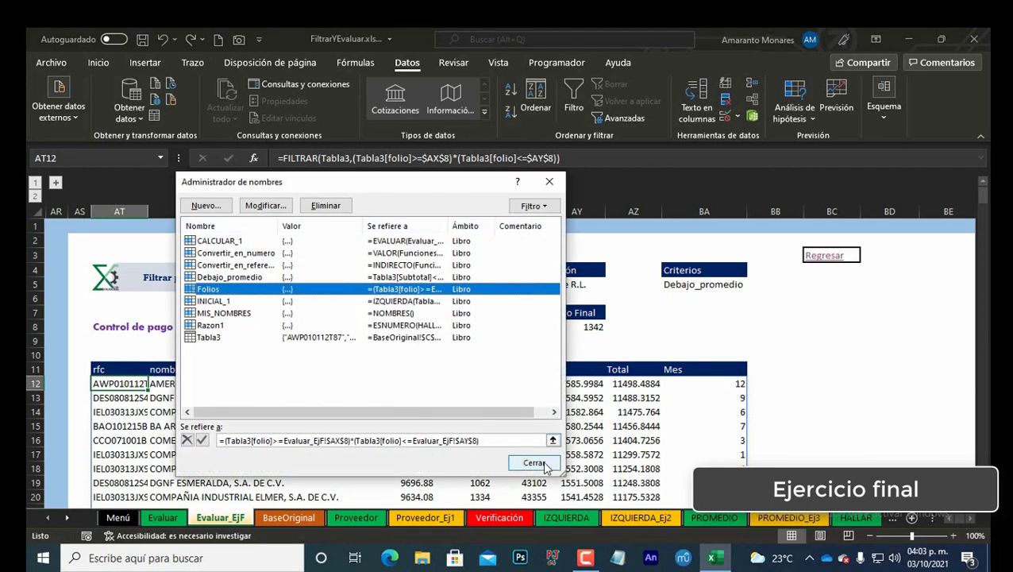
pyautogui.click(541, 464)
# Step: Re-enter the =TRANSPONER(MIS_NOMBRES) formula in BJ12 to refresh the list of defined names
pyautogui.hotkey('ctrl', 'Right')
pyautogui.hotkey('ctrl', 'Right')
pyautogui.hotkey('ctrl', 'Right')
pyautogui.hotkey('ctrl', 'Right')
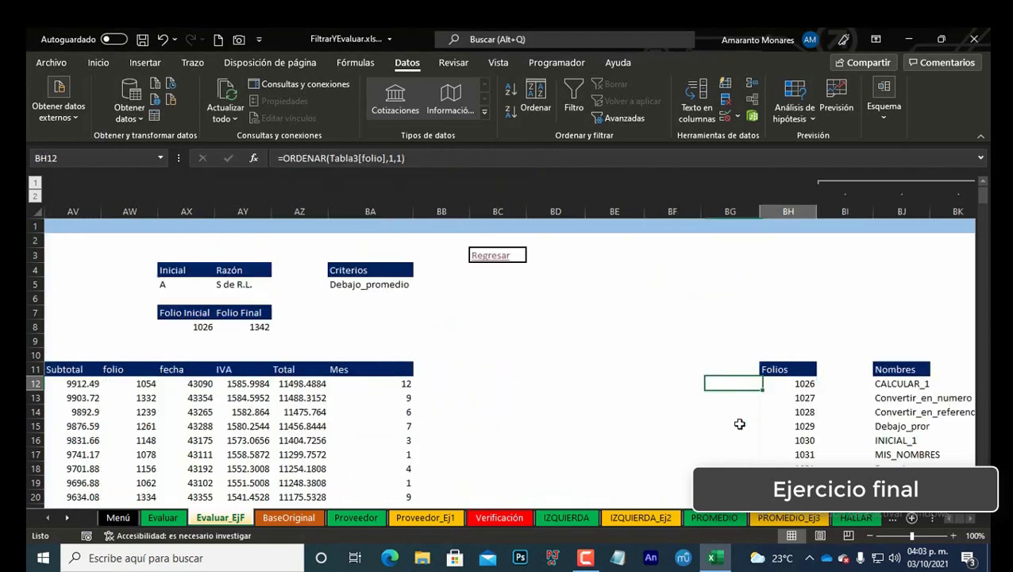
pyautogui.hotkey('ctrl', 'Left')
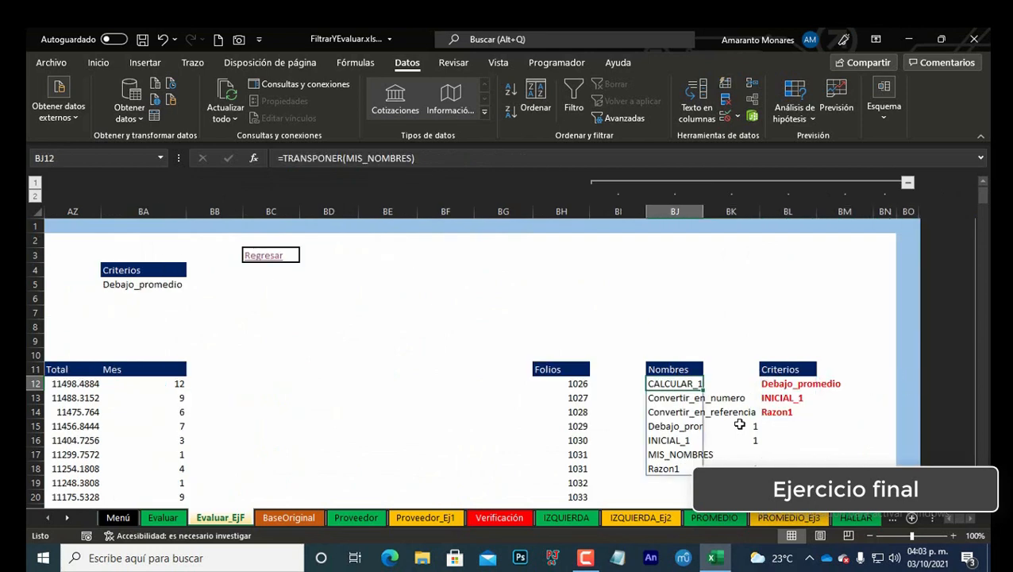
pyautogui.scroll(-3, 740, 421)
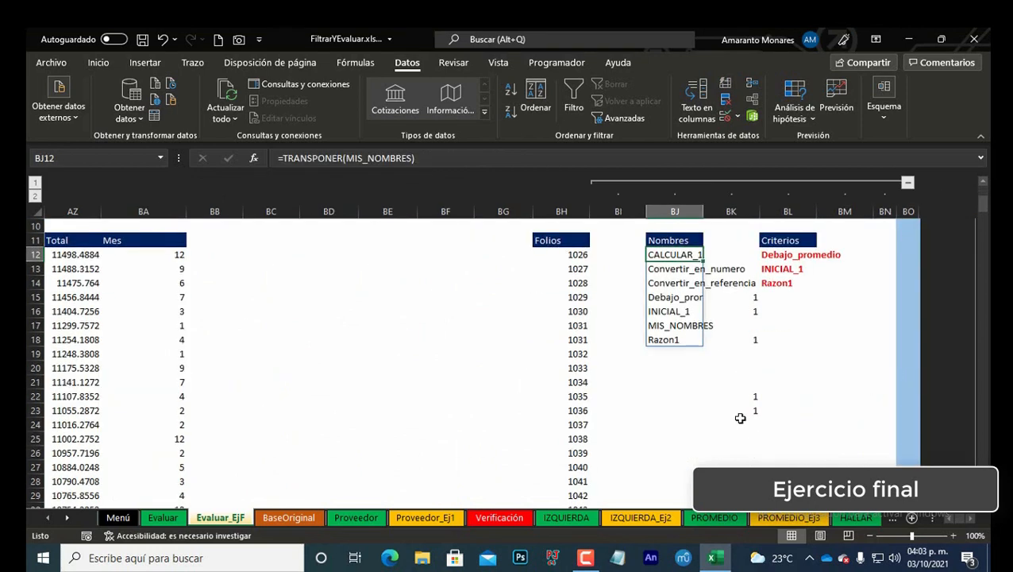
pyautogui.scroll(2, 741, 418)
pyautogui.press('F2')
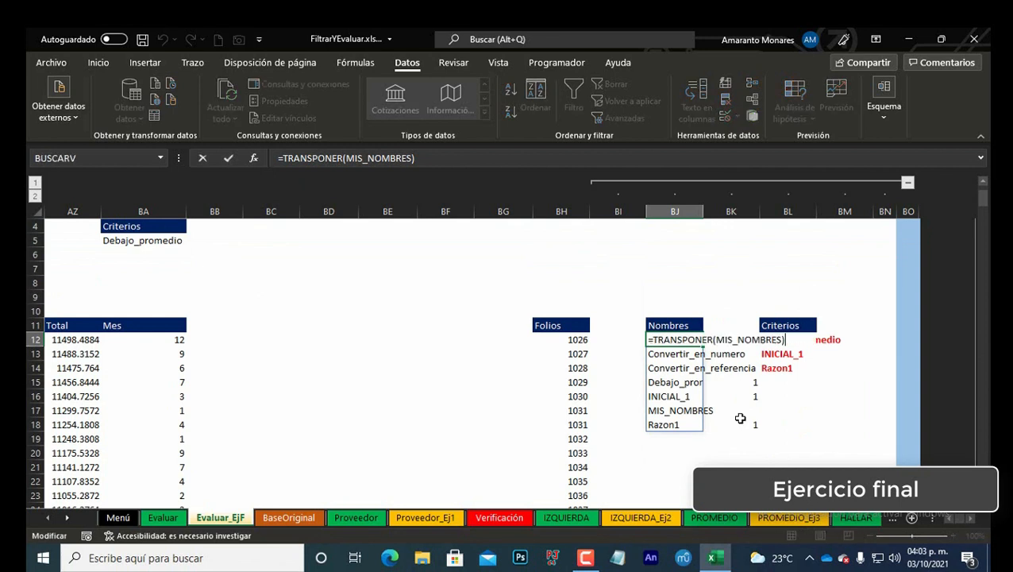
pyautogui.hotkey('ctrl', 'Return')
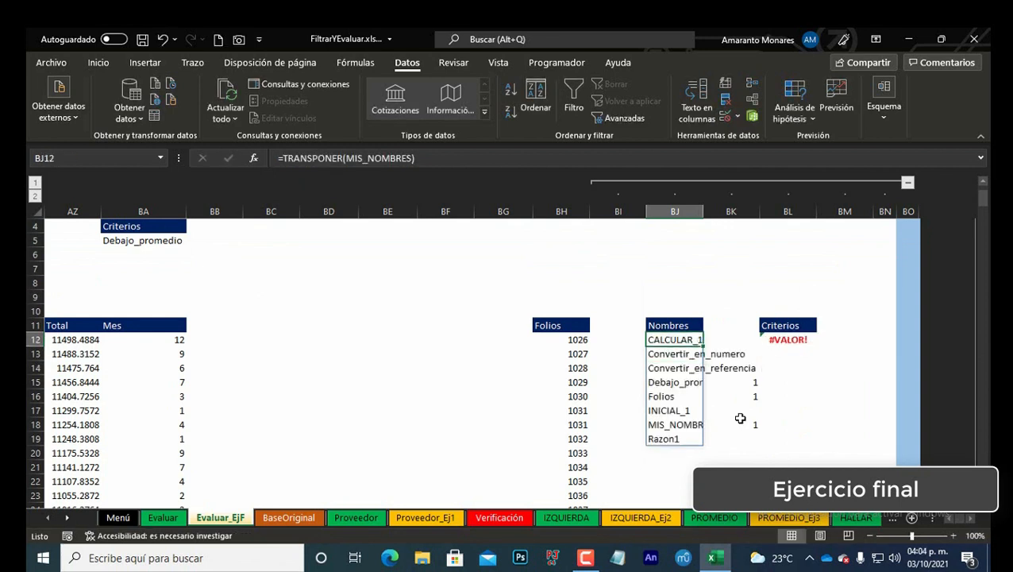
# Step: Clear the flags in BK22:BK23 and enter 1 in BK19 beside Razon1
pyautogui.press('Down')
pyautogui.press('Down')
pyautogui.press('Down')
pyautogui.press('Down')
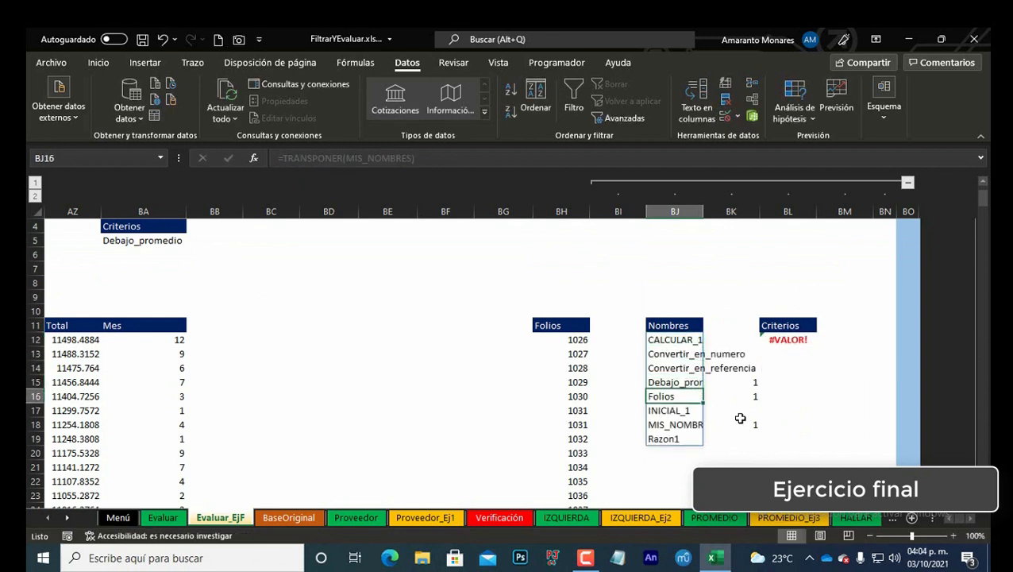
pyautogui.press('Right')
pyautogui.press('Right')
pyautogui.press('Left')
pyautogui.press('Left')
pyautogui.press('Right')
pyautogui.press('Left')
pyautogui.press('Right')
pyautogui.press('Down')
pyautogui.press('Down')
pyautogui.press('Down')
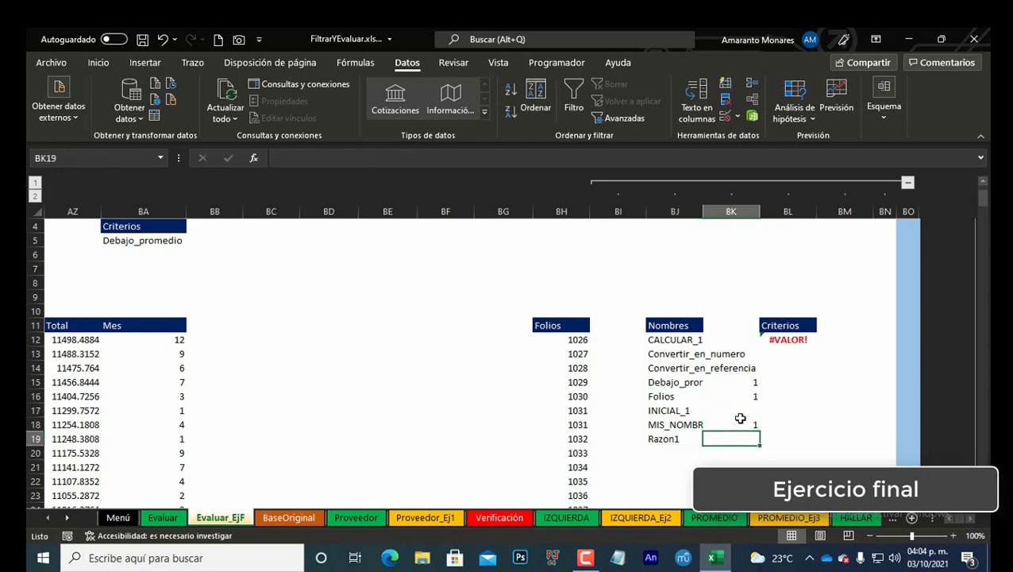
pyautogui.press('Down')
pyautogui.press('Down')
pyautogui.press('Down')
pyautogui.scroll(-2, 741, 418)
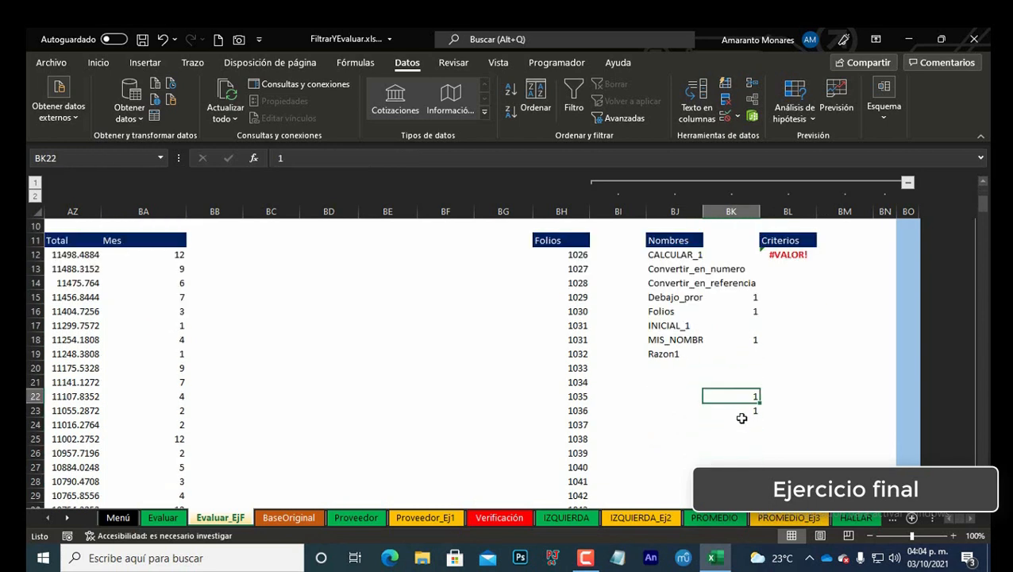
pyautogui.hotkey('shift', 'Down')
pyautogui.press('Delete')
pyautogui.press('Up')
pyautogui.press('Up')
pyautogui.press('Up')
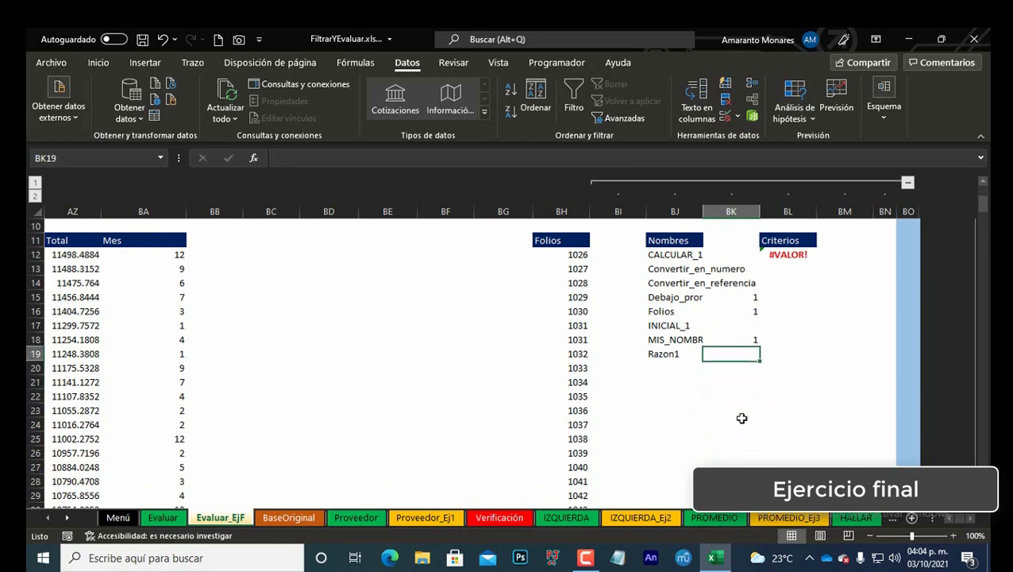
pyautogui.write('1')
pyautogui.hotkey('ctrl', 'Return')
pyautogui.press('Down')
pyautogui.press('Up')
pyautogui.press('Up')
pyautogui.press('Up')
pyautogui.press('Up')
pyautogui.press('Up')
pyautogui.press('Up')
pyautogui.press('Up')
pyautogui.press('Up')
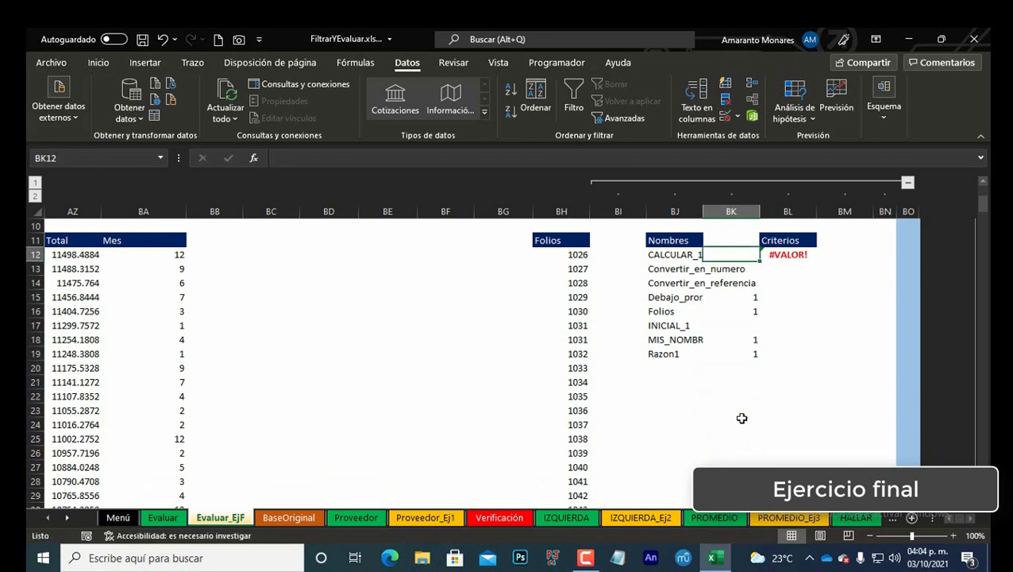
# Step: Extend the criteria formula in BL12 to =FILTRAR(BJ12#,BK12:BK19=1)
pyautogui.press('Right')
pyautogui.press('F2')
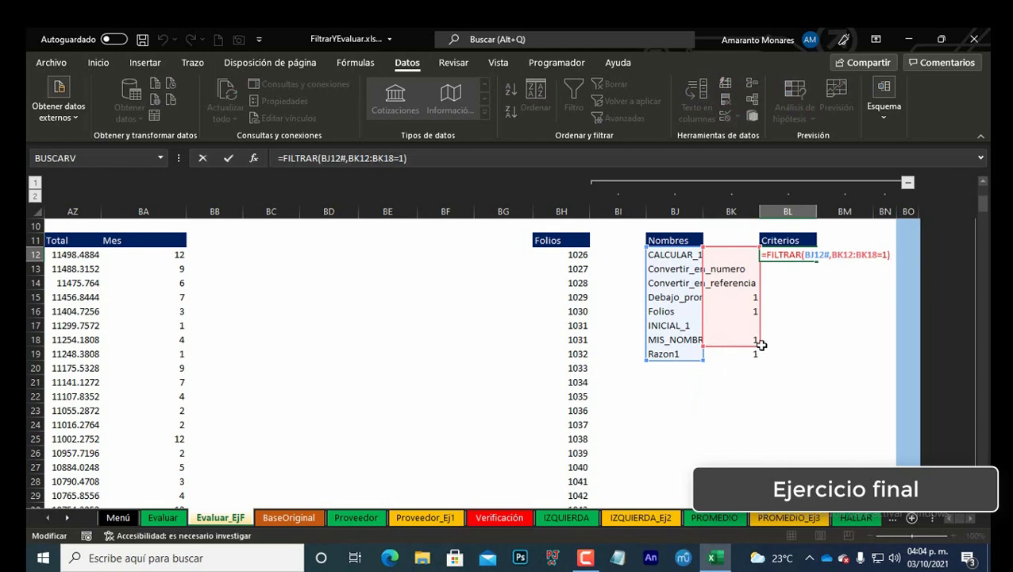
pyautogui.moveTo(760, 348); pyautogui.dragTo(761, 362)
pyautogui.press('Return')
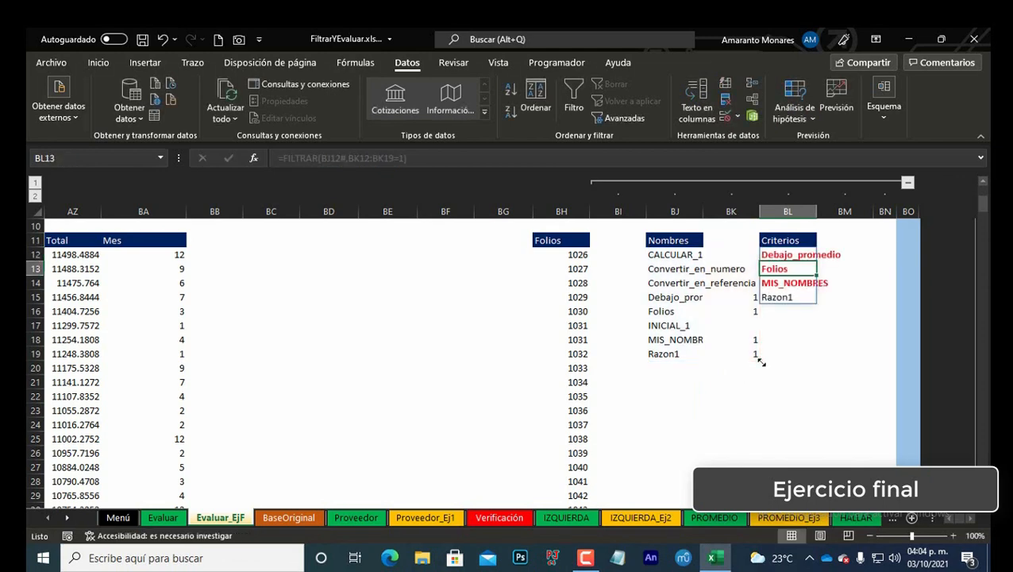
pyautogui.press('Up')
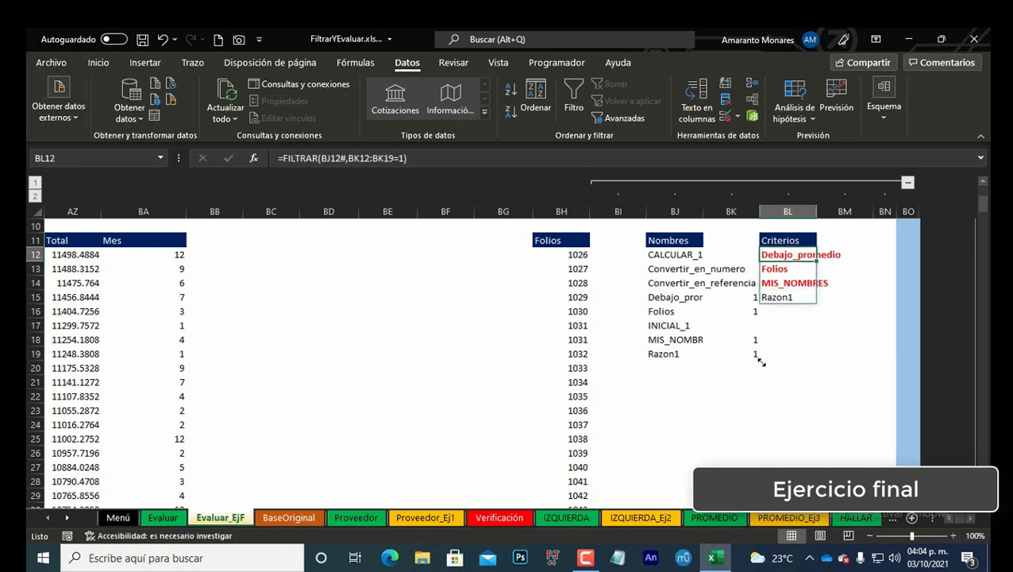
pyautogui.press('F2')
pyautogui.press('Left')
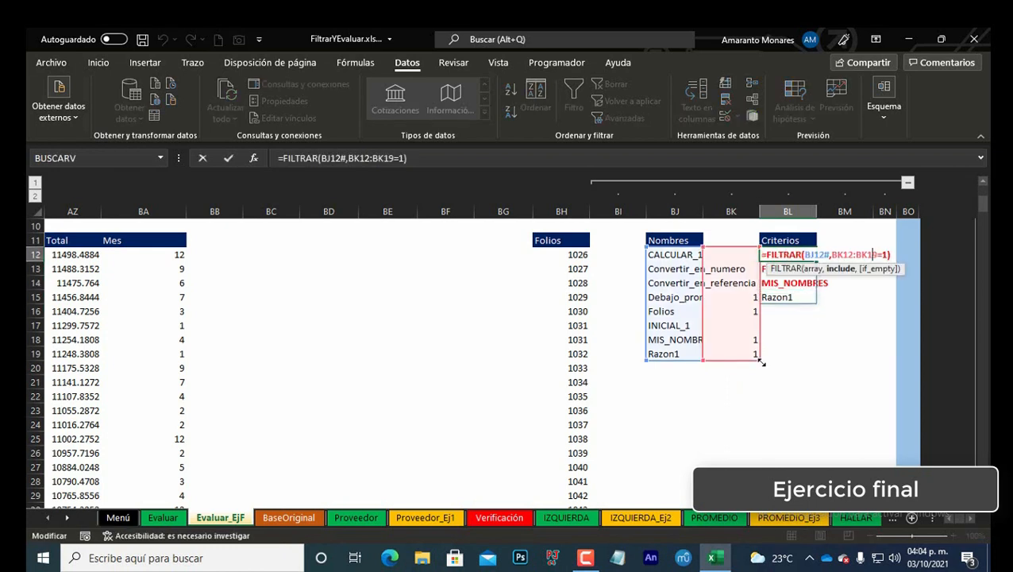
pyautogui.press('Escape')
# Step: Replace the folio range condition in AT12's FILTRAR formula with the defined name CALCULAR_1, giving =FILTRAR(Tabla3,CALCULAR_1)
pyautogui.hotkey('ctrl', 'Right')
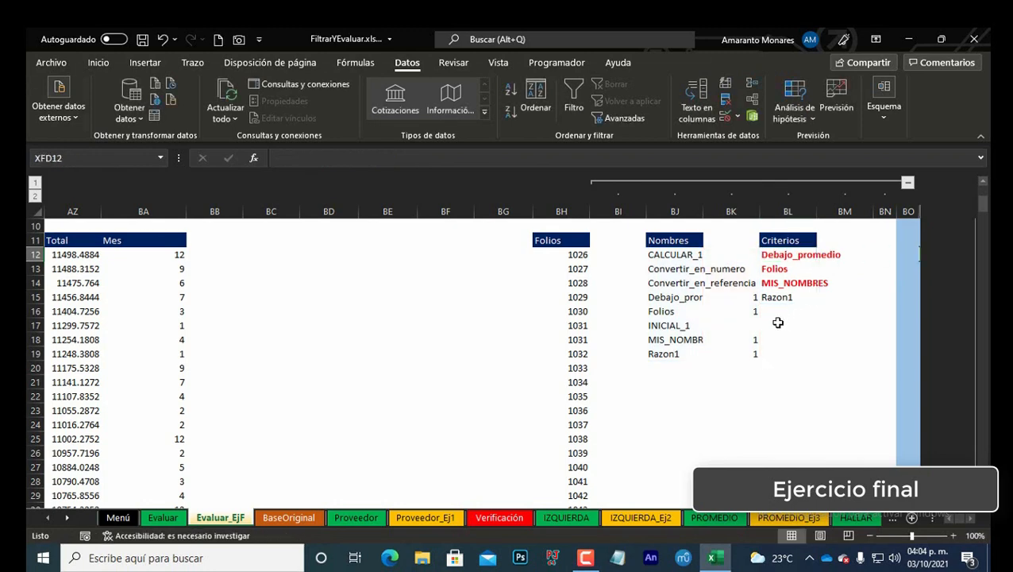
pyautogui.click(414, 344)
pyautogui.hotkey('ctrl', 'Home')
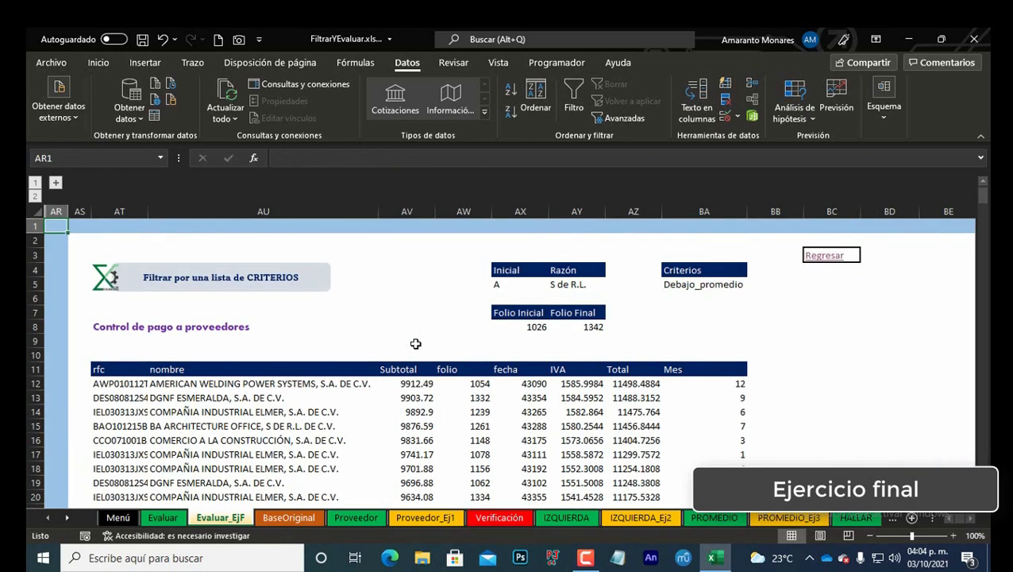
pyautogui.click(595, 329)
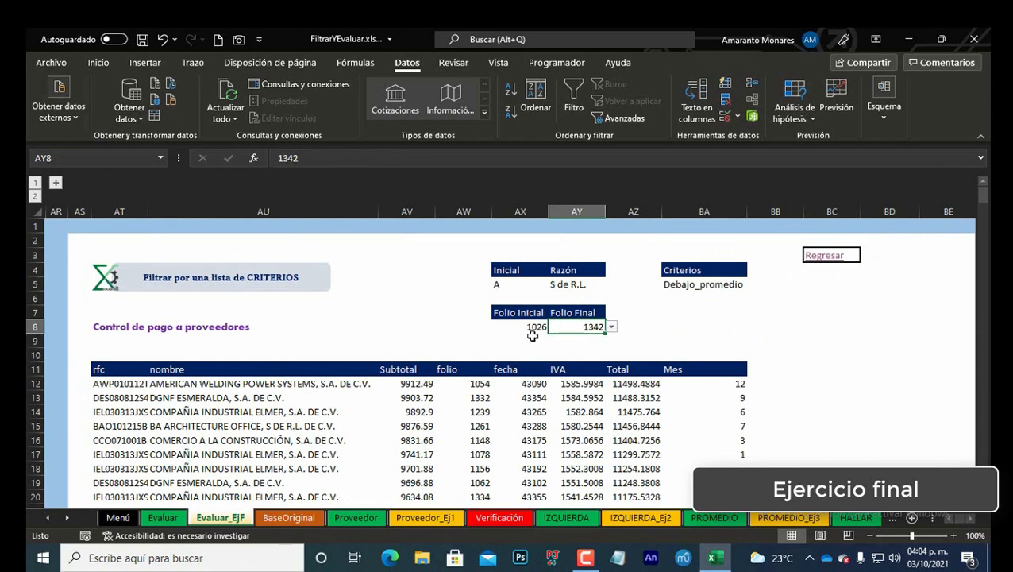
pyautogui.click(117, 383)
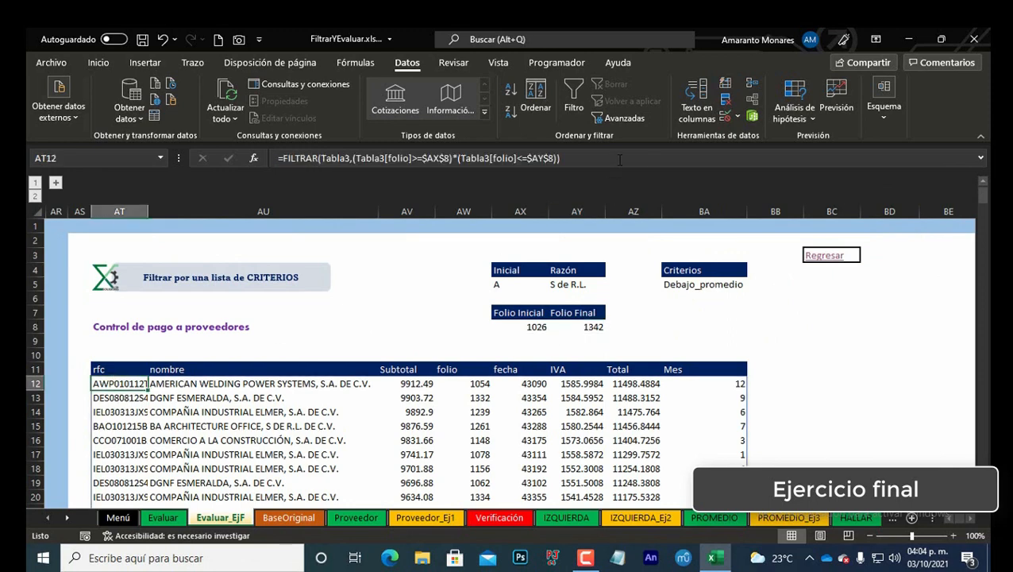
pyautogui.click(355, 157)
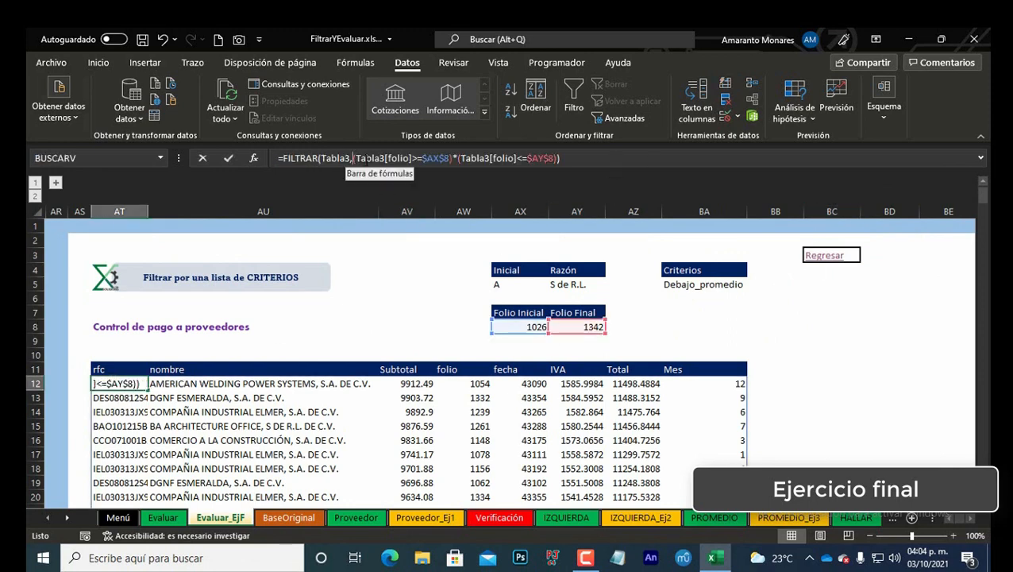
pyautogui.moveTo(355, 158); pyautogui.dragTo(554, 158)
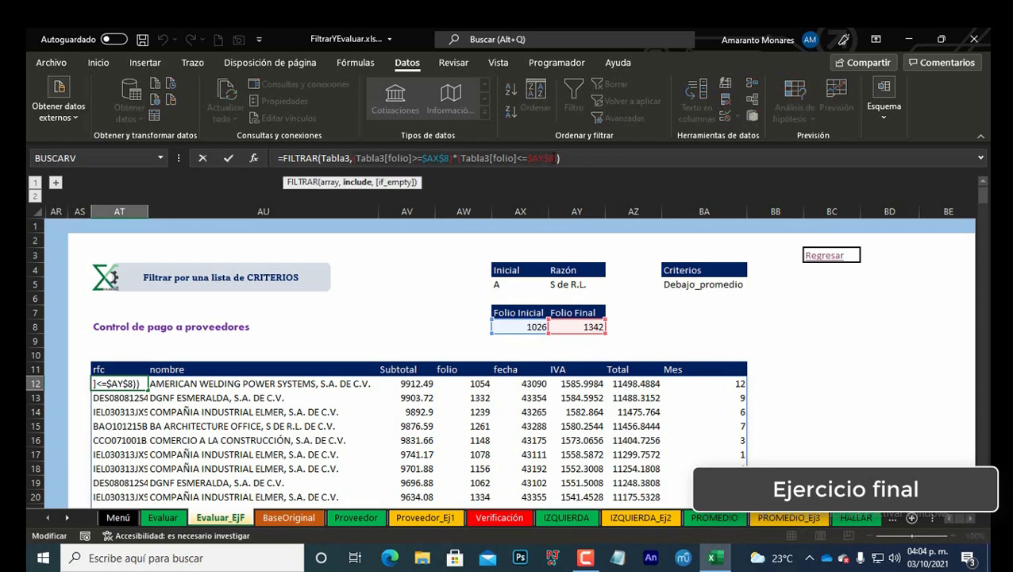
pyautogui.press('Delete')
pyautogui.press('F3')
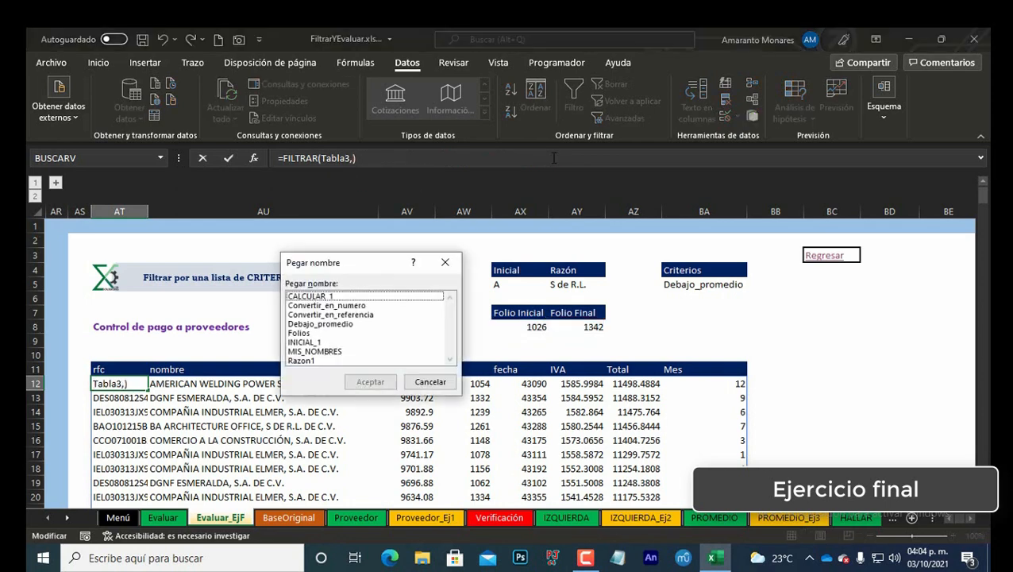
pyautogui.press('Down')
pyautogui.press('Return')
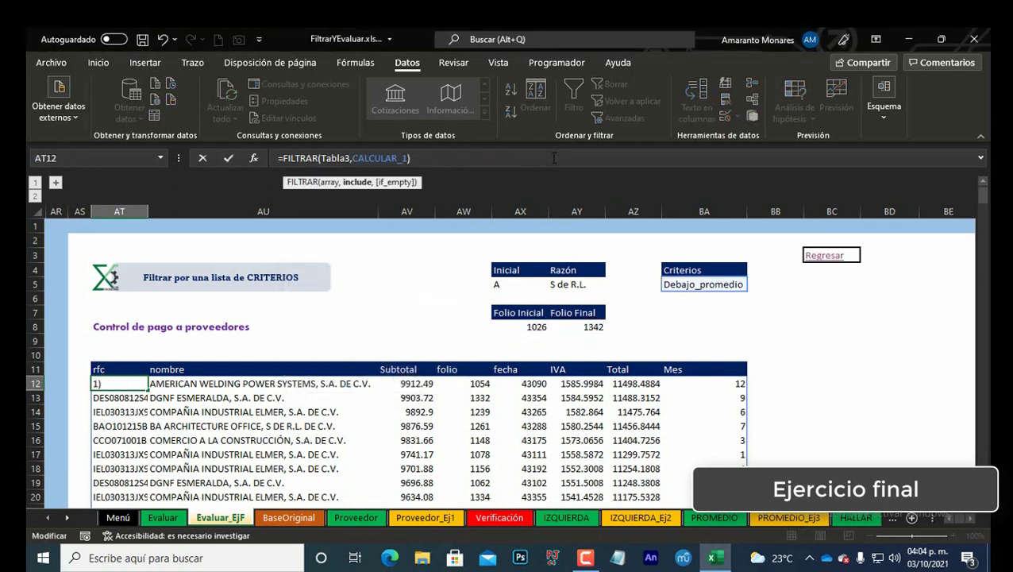
pyautogui.press('Return')
# Step: Inspect the filtered results in the folio column down to the end of the list
pyautogui.press('Up')
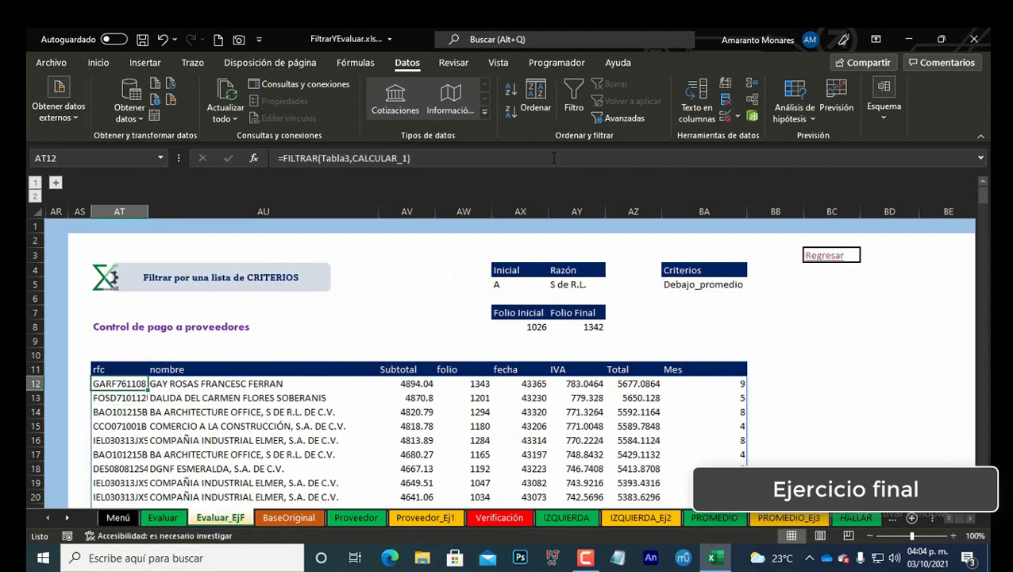
pyautogui.press('Right')
pyautogui.press('Right')
pyautogui.press('Right')
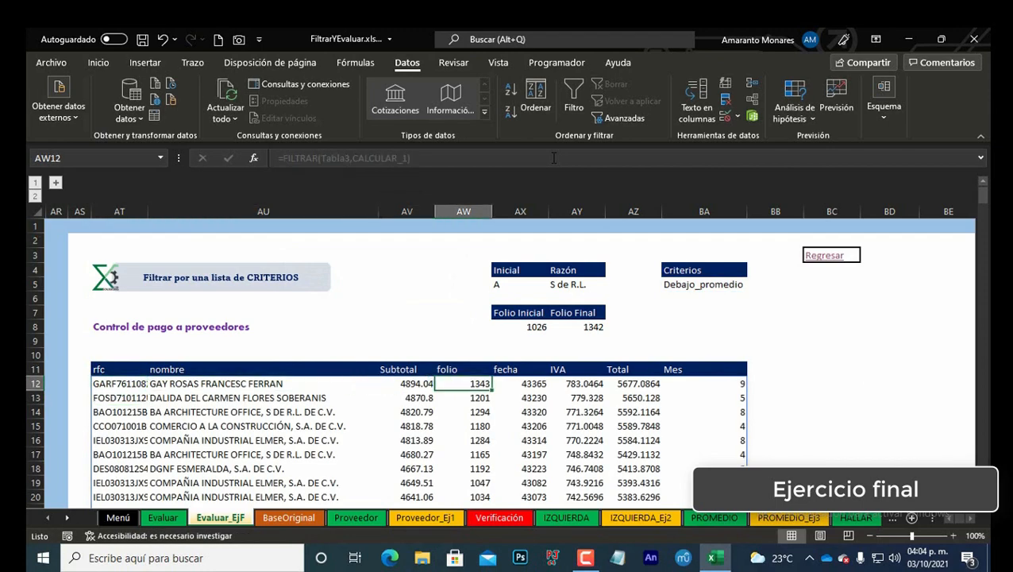
pyautogui.hotkey('ctrl', 'Down')
pyautogui.press('Down')
pyautogui.press('Down')
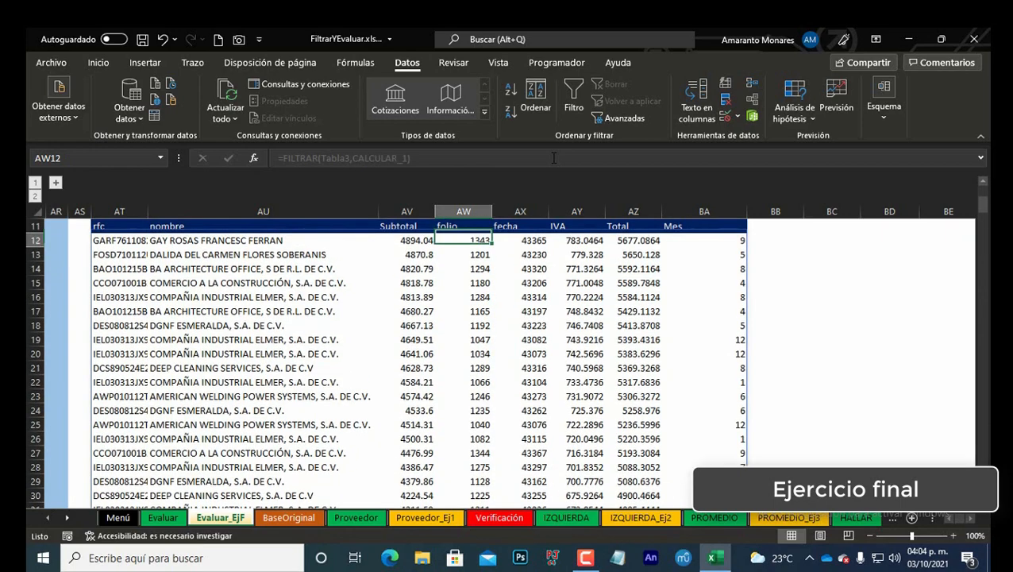
pyautogui.scroll(4, 524, 333)
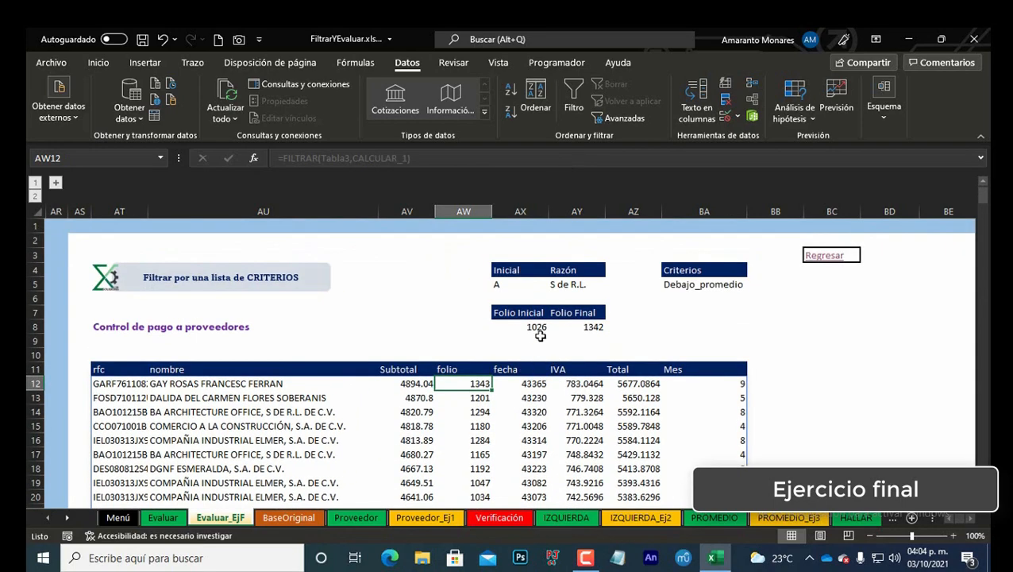
pyautogui.click(530, 326)
pyautogui.click(488, 383)
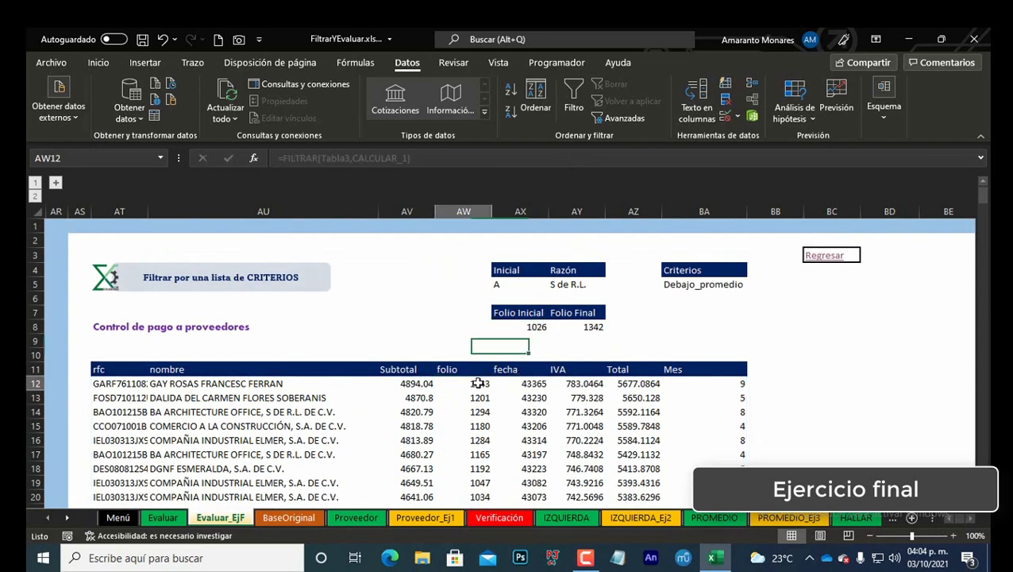
pyautogui.click(130, 382)
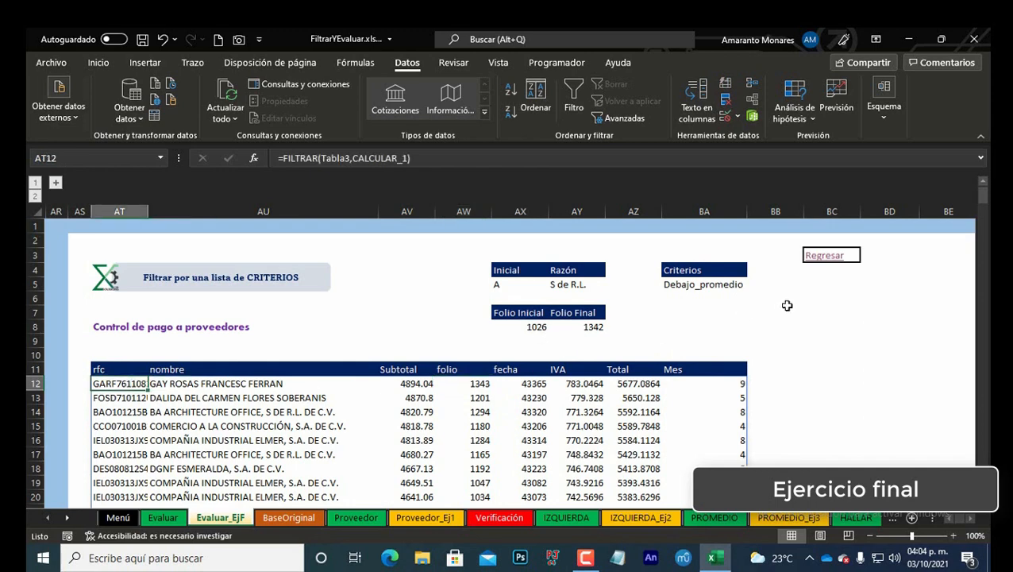
# Step: Set the Criterios drop-down in BA5 to Folios
pyautogui.click(732, 283)
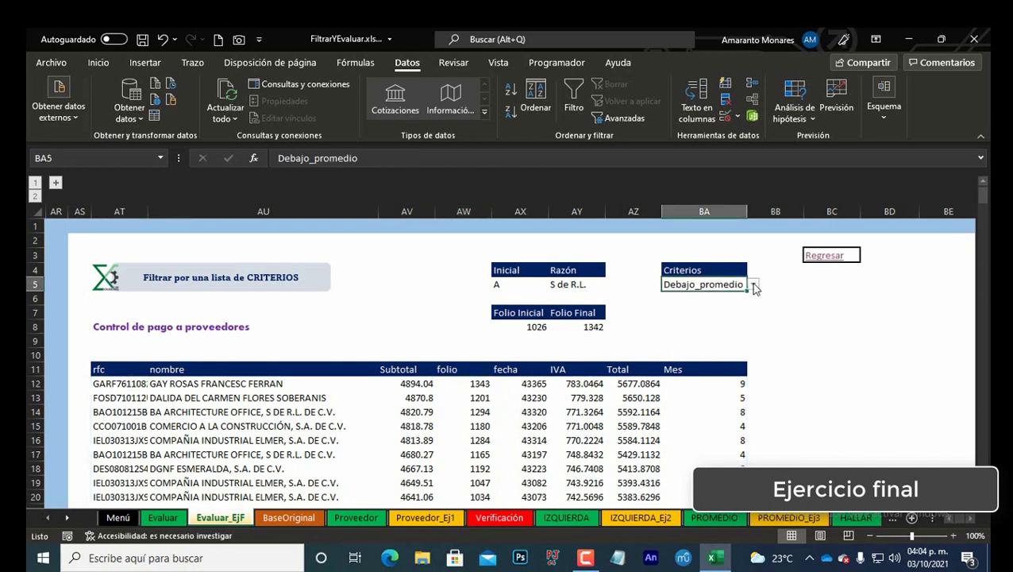
pyautogui.click(753, 286)
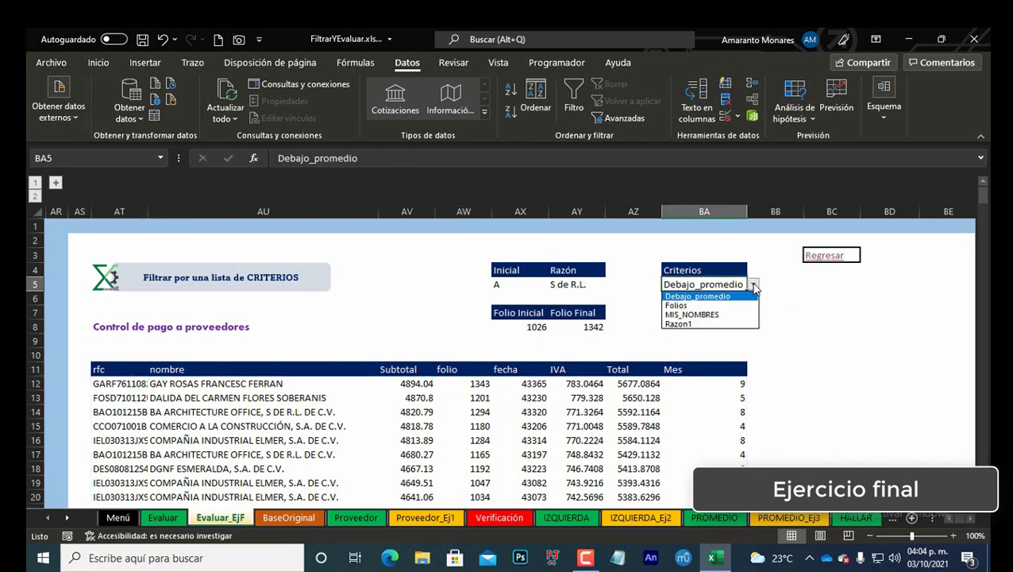
pyautogui.click(714, 306)
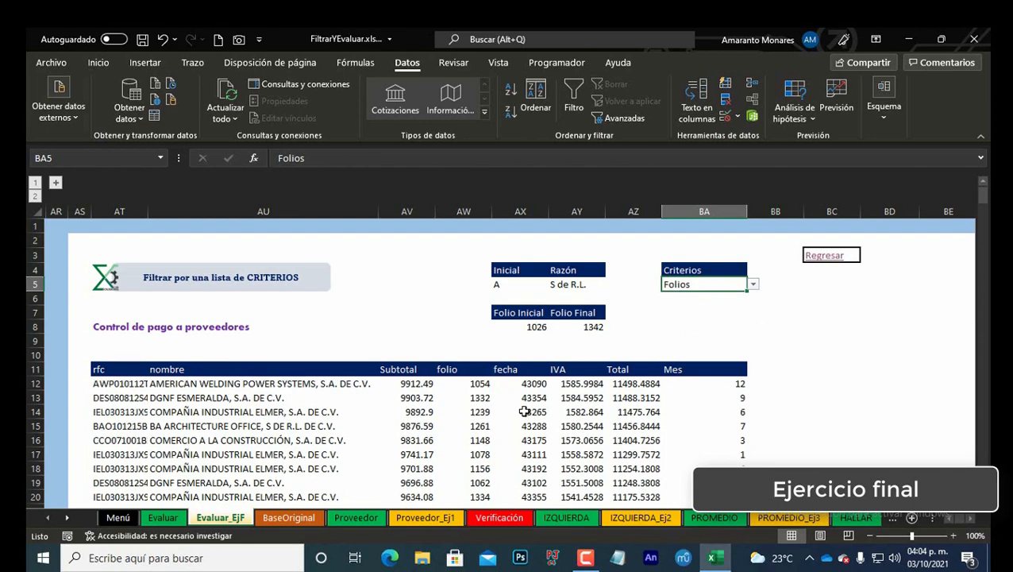
# Step: Wrap the AT12 formula in ORDENAR to sort by the fourth column ascending: =ORDENAR(FILTRAR(Tabla3,CALCULAR_1),4,1)
pyautogui.click(481, 382)
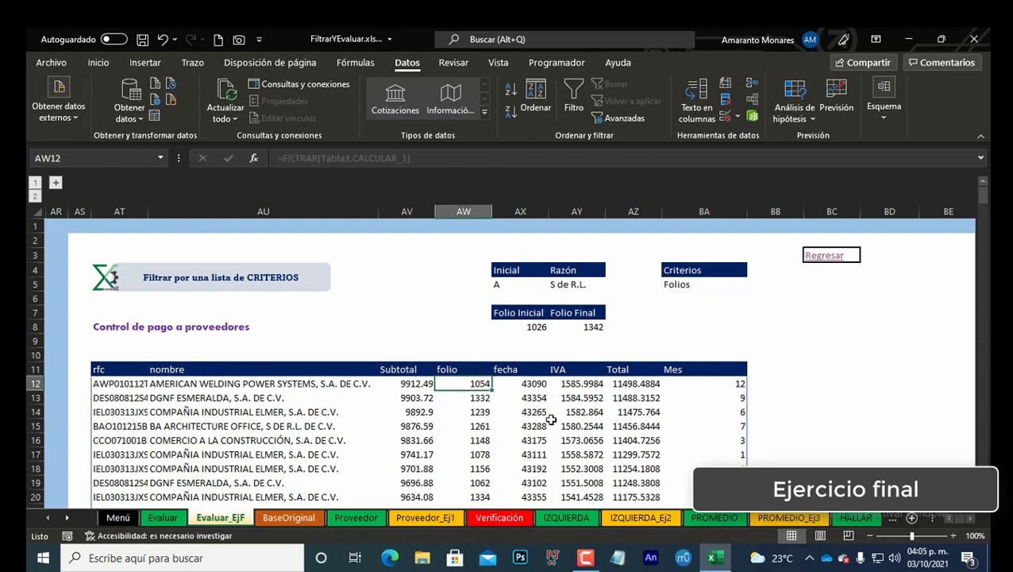
pyautogui.hotkey('ctrl', 'Down')
pyautogui.hotkey('ctrl', 'Up')
pyautogui.hotkey('ctrl', 'Up')
pyautogui.hotkey('ctrl', 'Down')
pyautogui.press('Down')
pyautogui.press('Left')
pyautogui.hotkey('ctrl', 'Left')
pyautogui.press('F2')
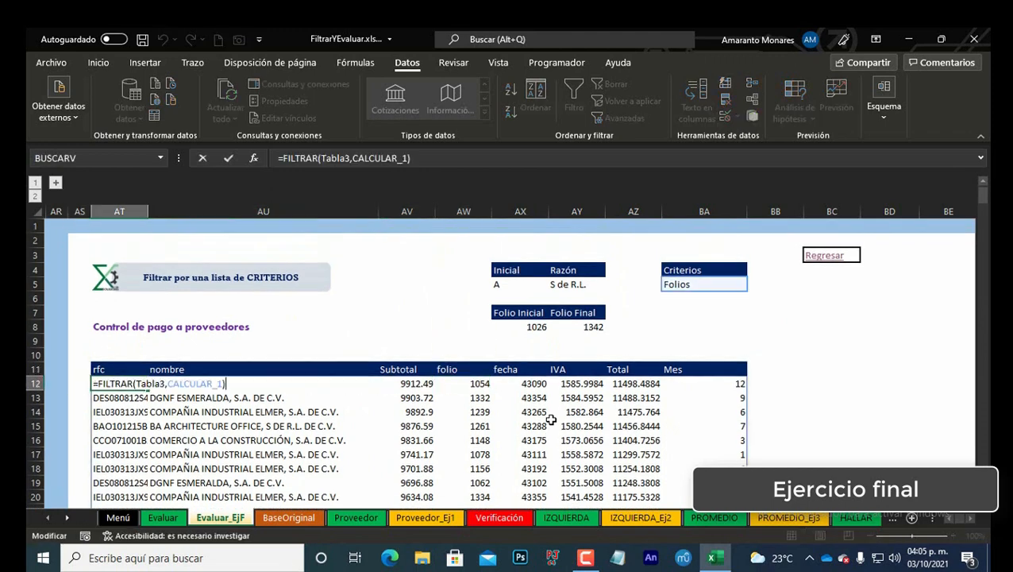
pyautogui.write('or')
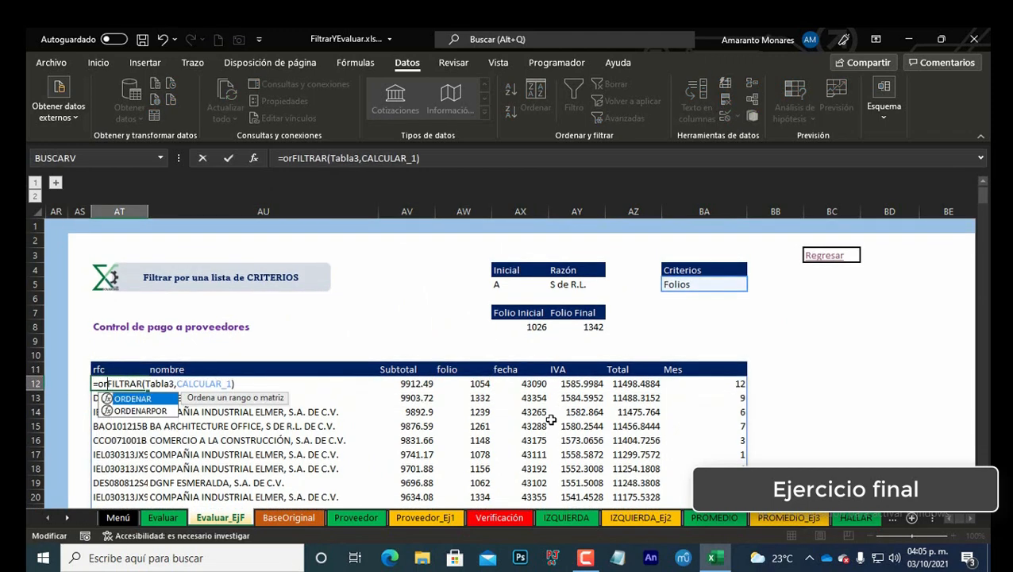
pyautogui.press('Tab')
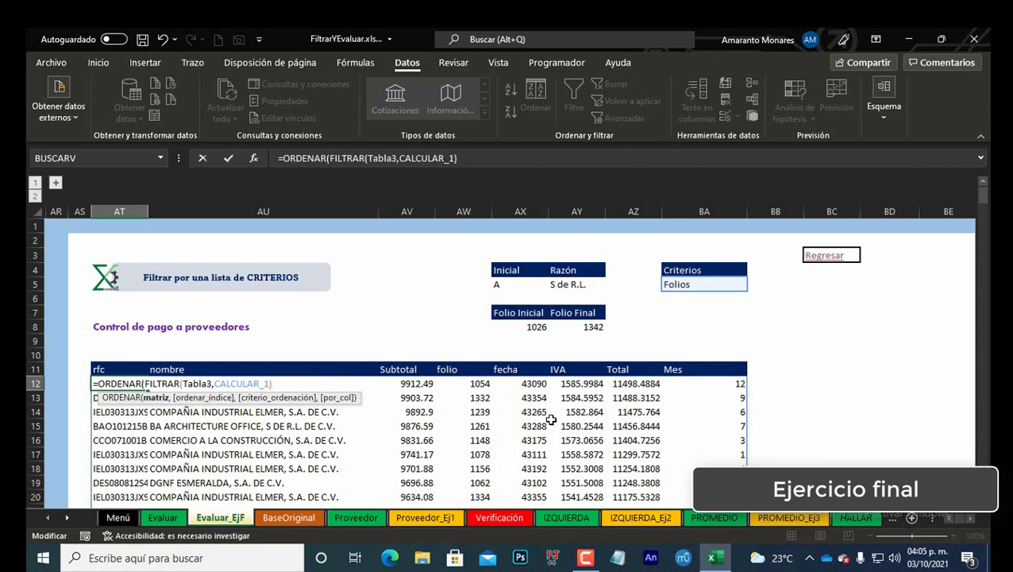
pyautogui.write(',')
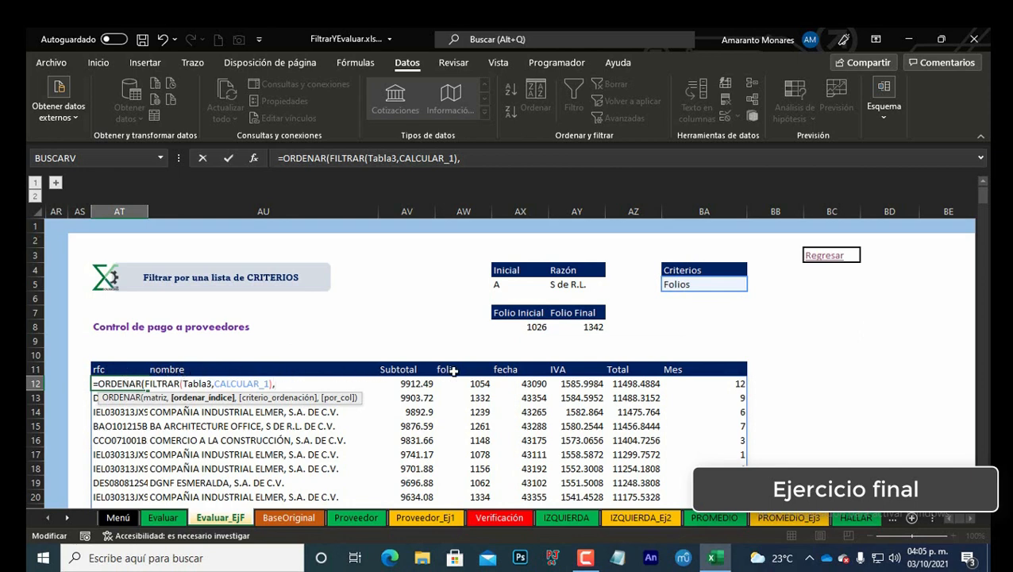
pyautogui.write('4,')
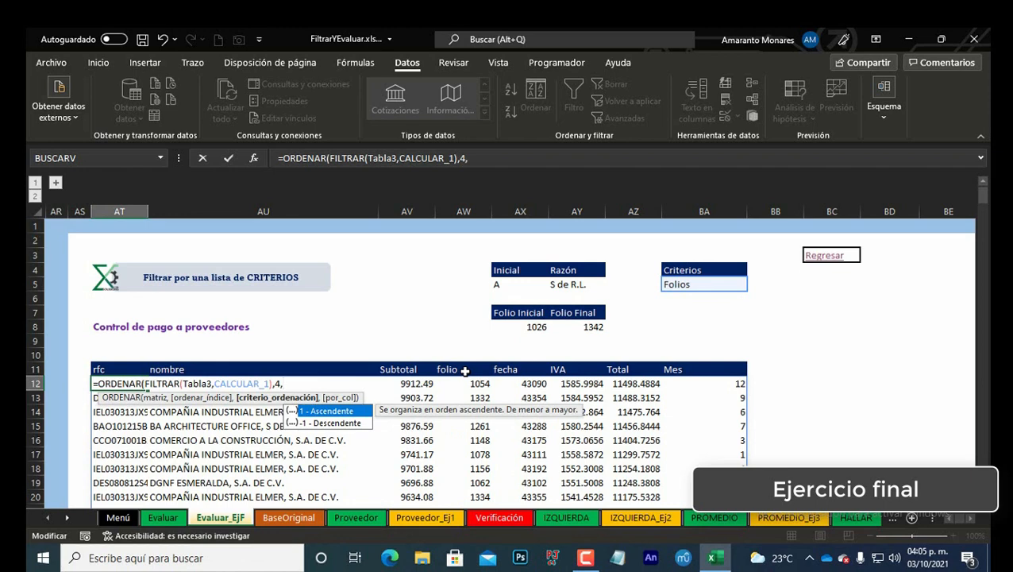
pyautogui.write('1)')
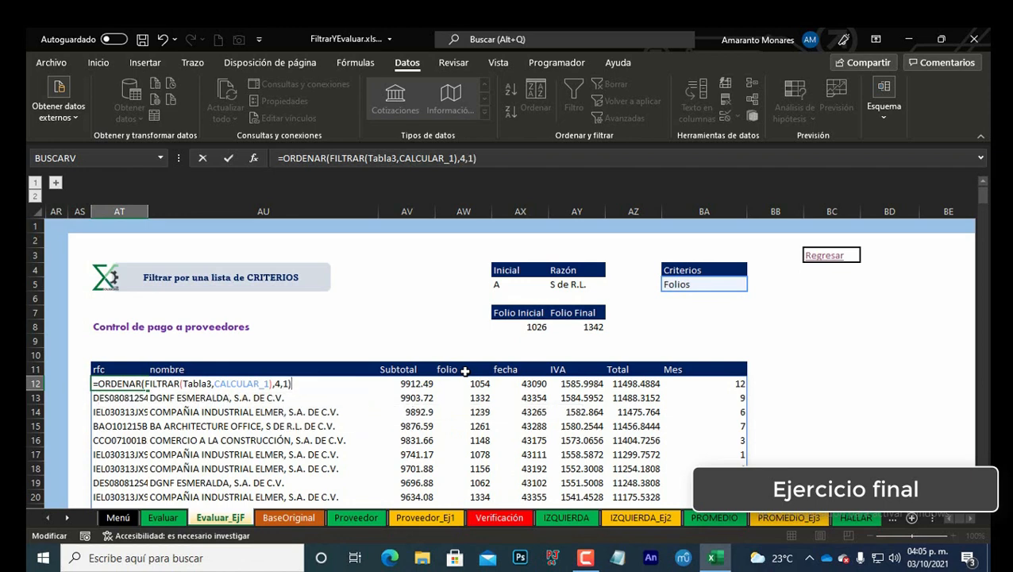
pyautogui.hotkey('ctrl', 'Return')
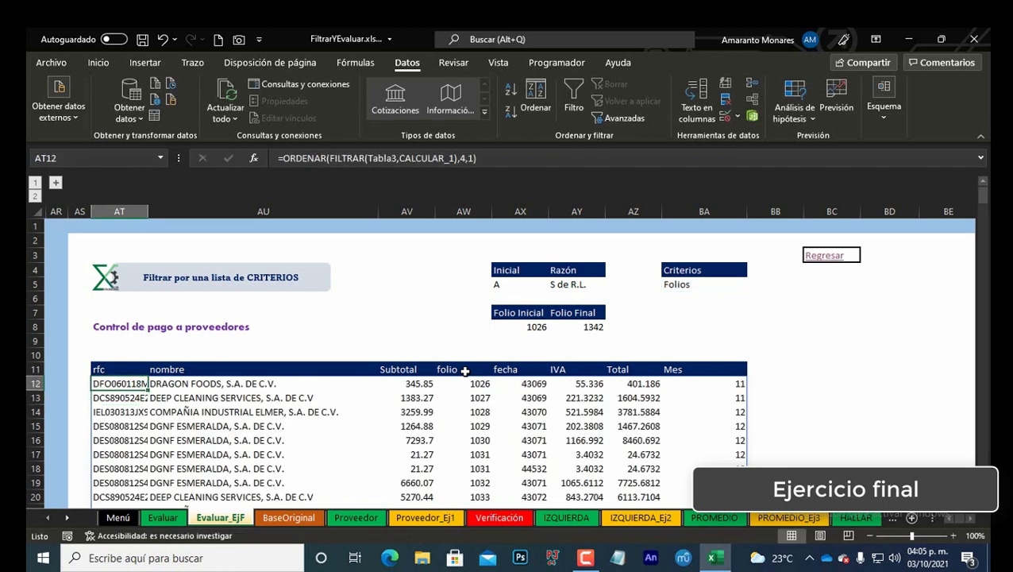
# Step: Switch the Criterios drop-down in BA5 back to Debajo_promedio
pyautogui.click(531, 330)
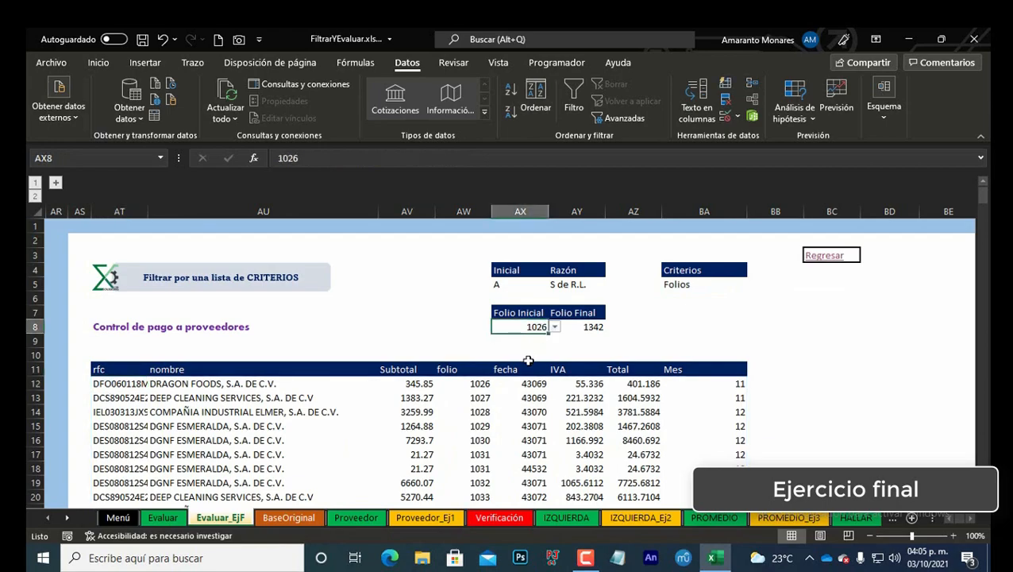
pyautogui.click(484, 385)
pyautogui.hotkey('ctrl', 'Down')
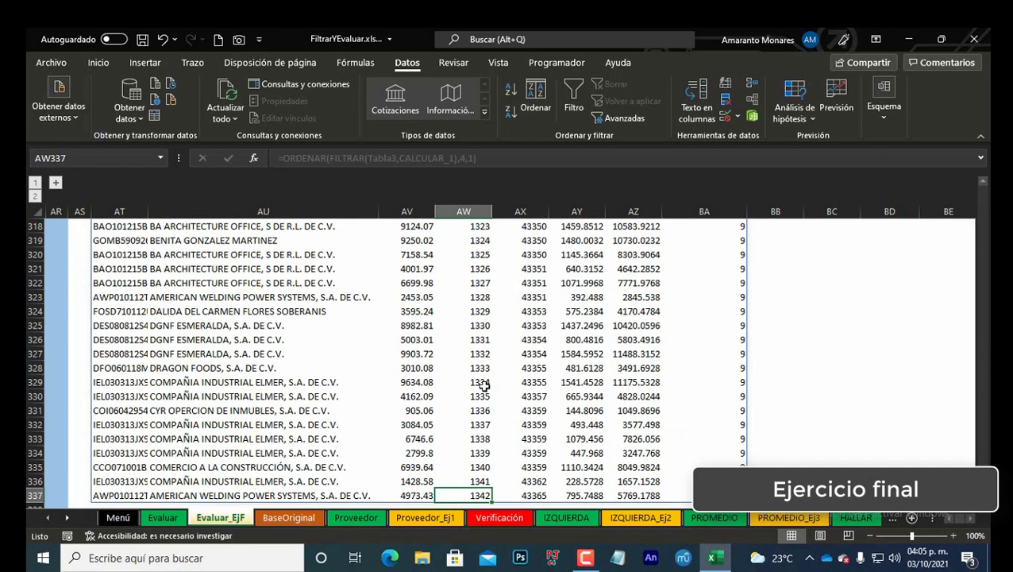
pyautogui.hotkey('ctrl', 'Home')
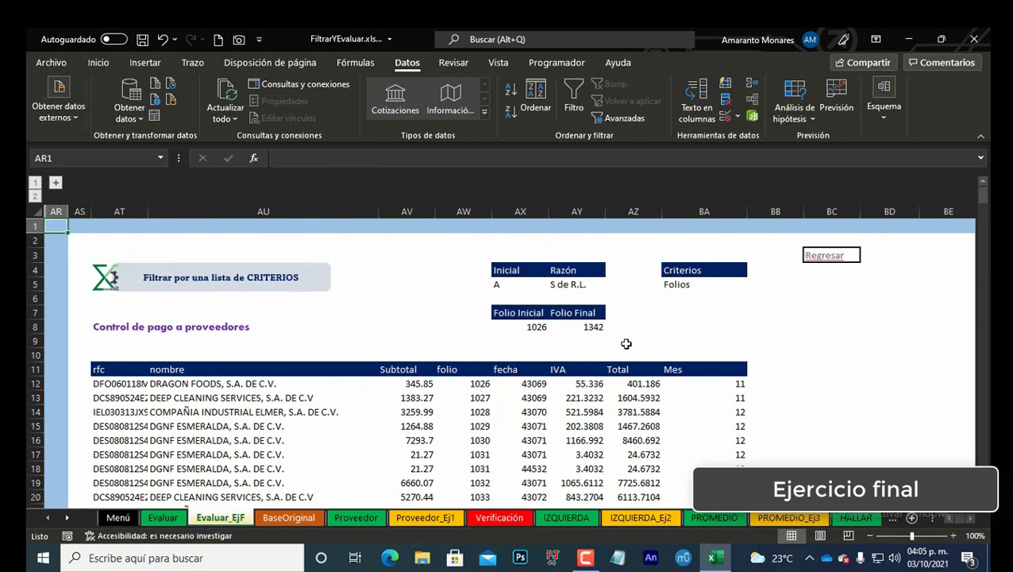
pyautogui.click(729, 284)
pyautogui.click(753, 285)
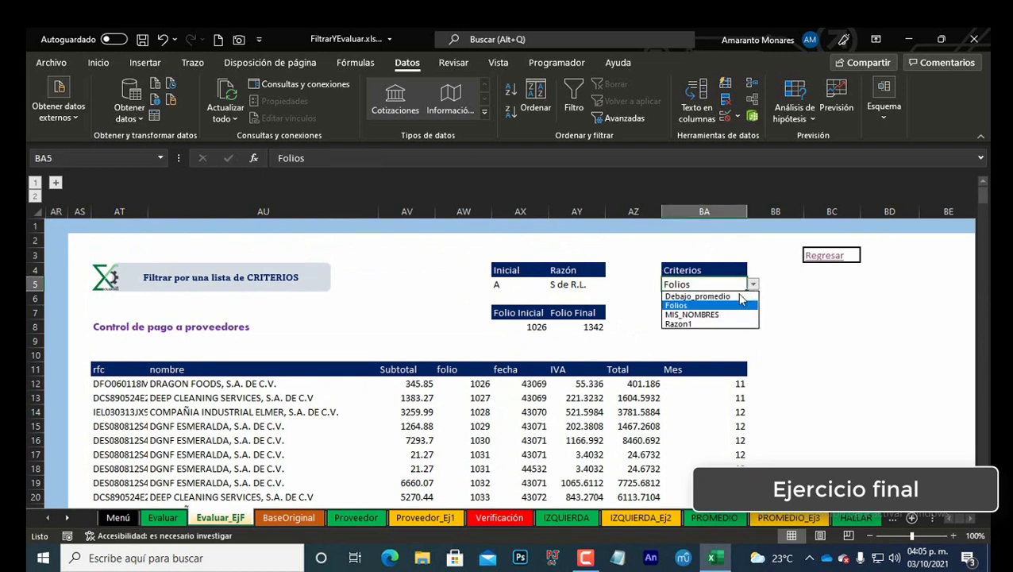
pyautogui.click(741, 297)
pyautogui.click(753, 285)
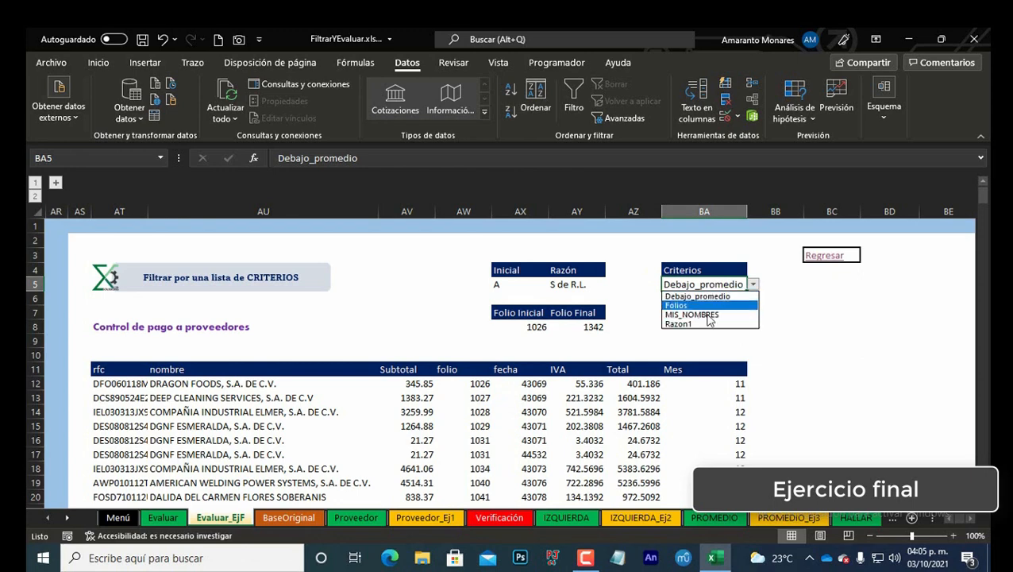
pyautogui.click(697, 297)
pyautogui.click(734, 320)
# Step: Clear the 1 flag in BK18 beside MIS_NOMBRES in the names helper list
pyautogui.press('Right')
pyautogui.press('Right')
pyautogui.press('Right')
pyautogui.press('Right')
pyautogui.press('Right')
pyautogui.press('Right')
pyautogui.press('Right')
pyautogui.press('Right')
pyautogui.press('Right')
pyautogui.press('Right')
pyautogui.press('Right')
pyautogui.press('Right')
pyautogui.press('Right')
pyautogui.press('Right')
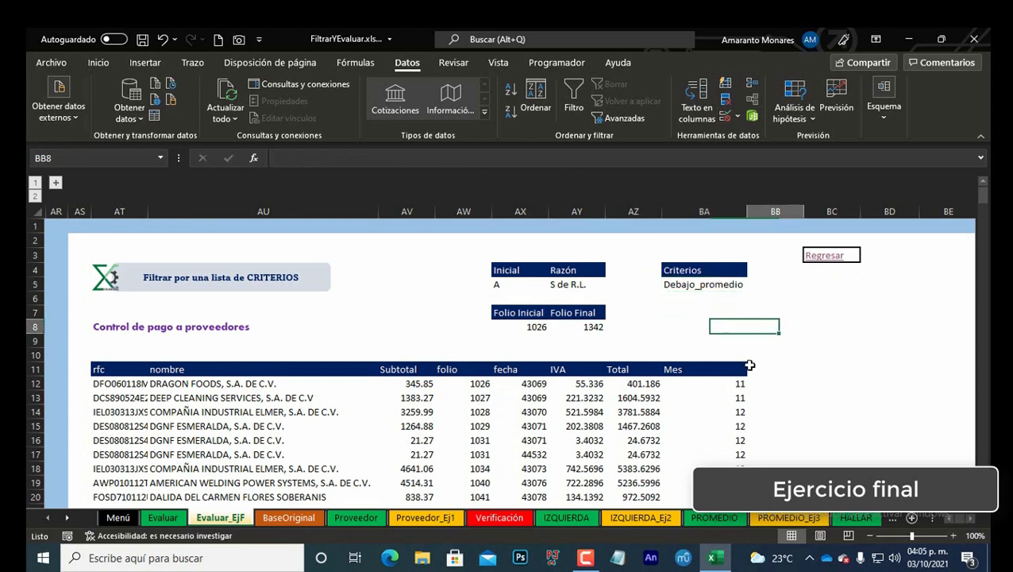
pyautogui.click(707, 413)
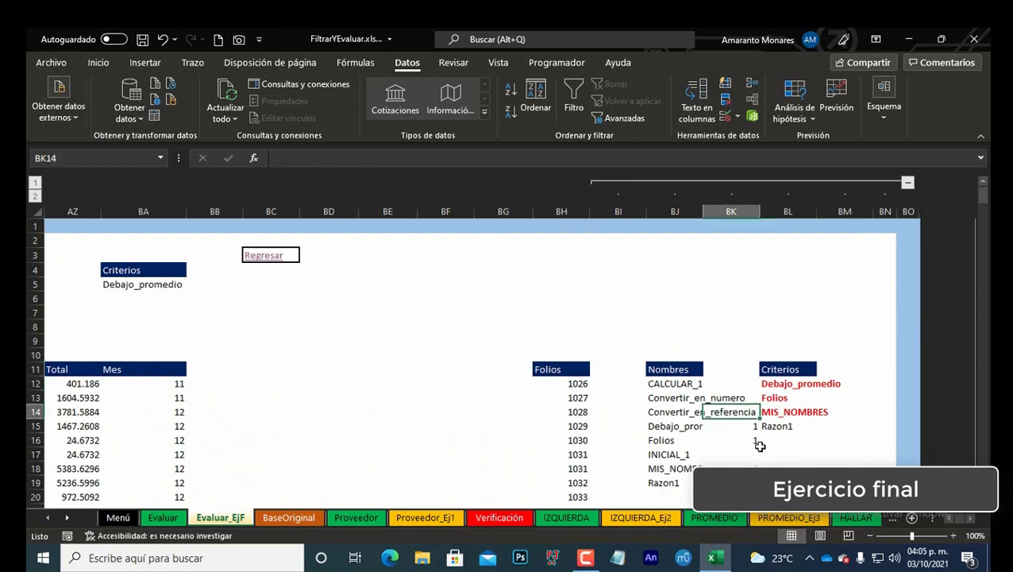
pyautogui.scroll(-1, 770, 454)
pyautogui.press('Down')
pyautogui.press('Down')
pyautogui.press('Down')
pyautogui.press('Down')
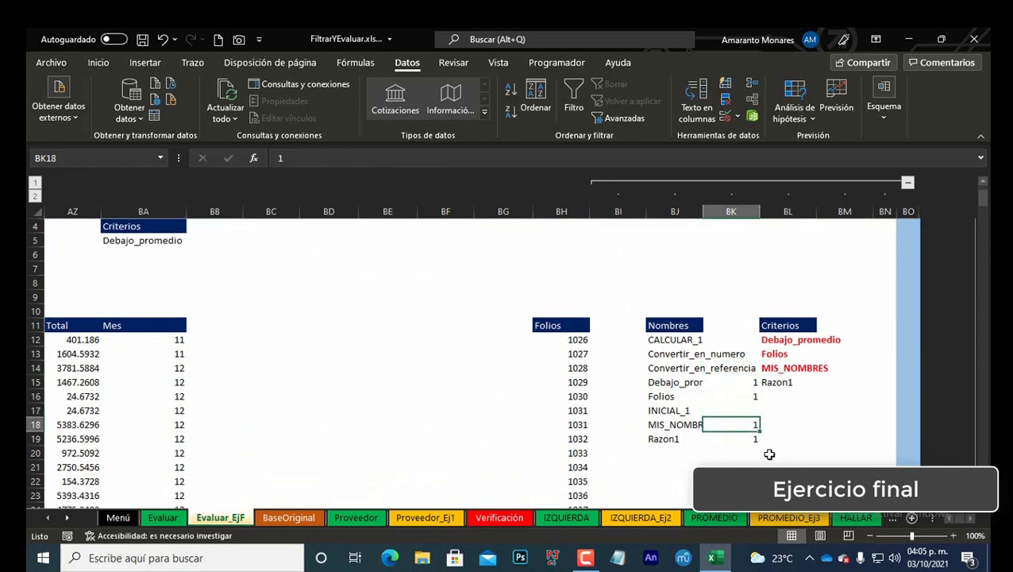
pyautogui.press('Delete')
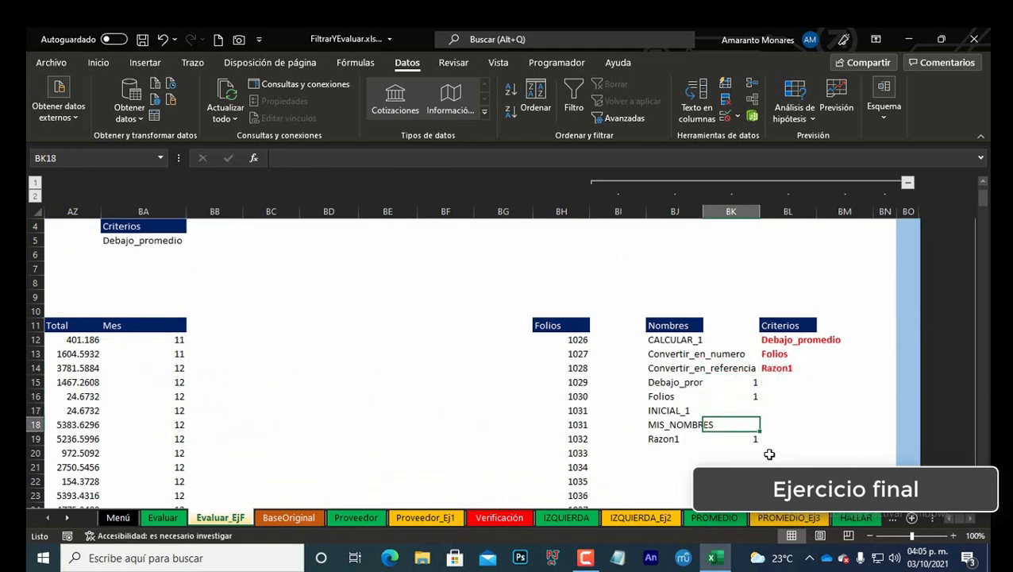
pyautogui.press('Left')
pyautogui.press('Right')
pyautogui.press('Up')
pyautogui.press('Up')
pyautogui.press('Up')
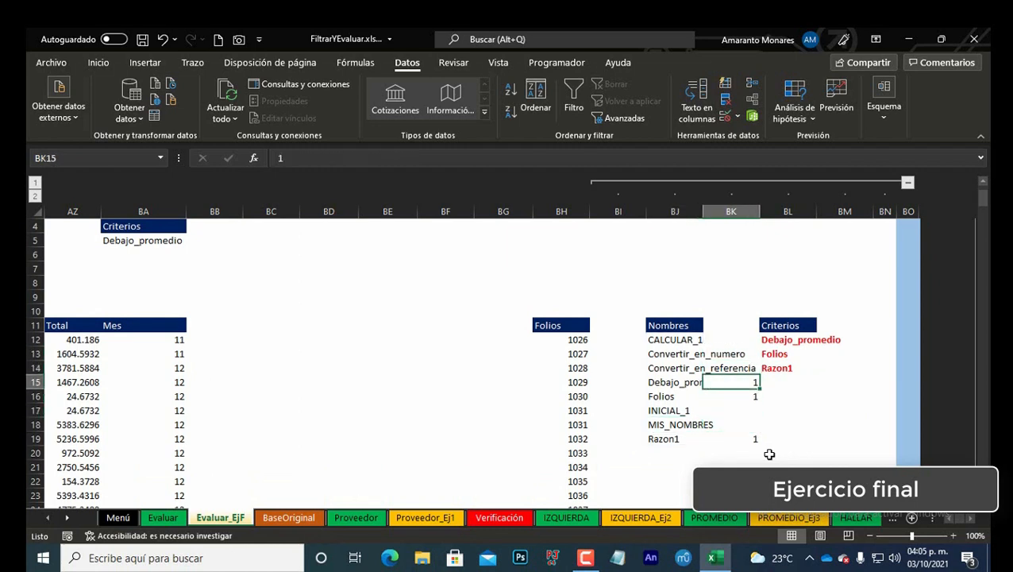
# Step: Flag INICIAL_1 with 1 in BK17 of the names helper list
pyautogui.press('Down')
pyautogui.press('Down')
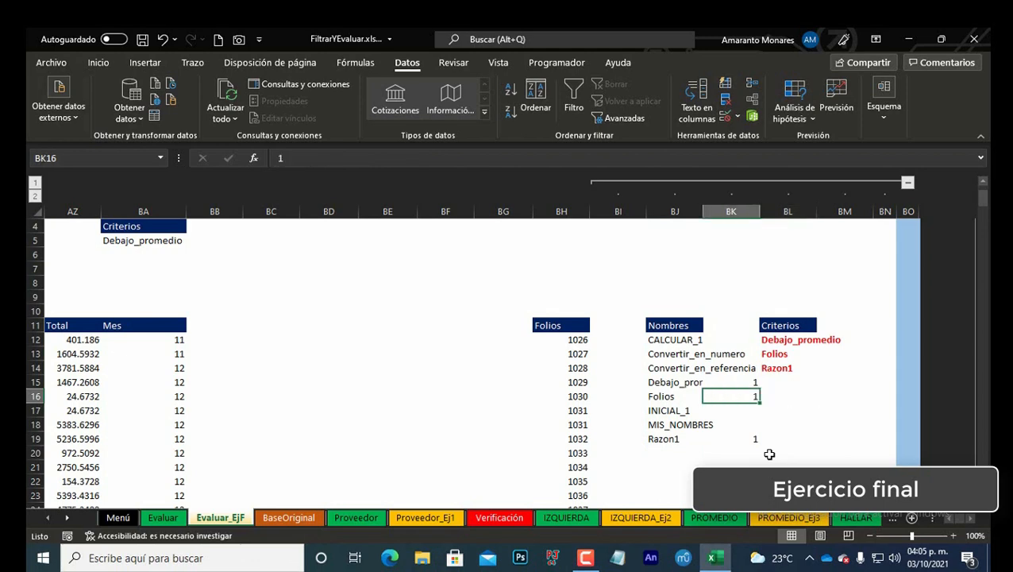
pyautogui.write('1')
pyautogui.press('Return')
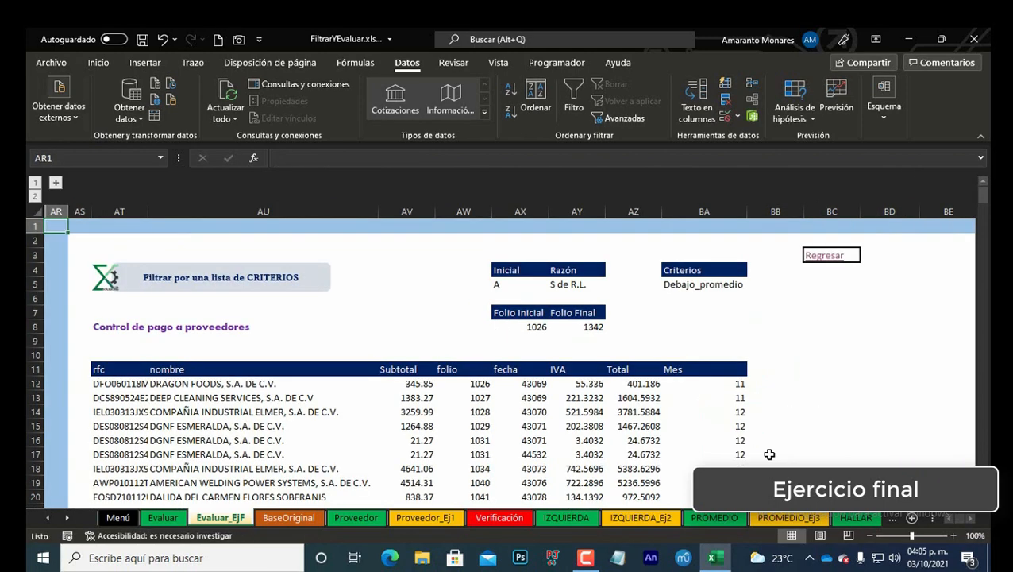
# Step: Try the Criterios drop-down in BA5 with INICIAL_1, Folios and Razon1, return it to Debajo_promedio, and review the filtered results
pyautogui.click(752, 285)
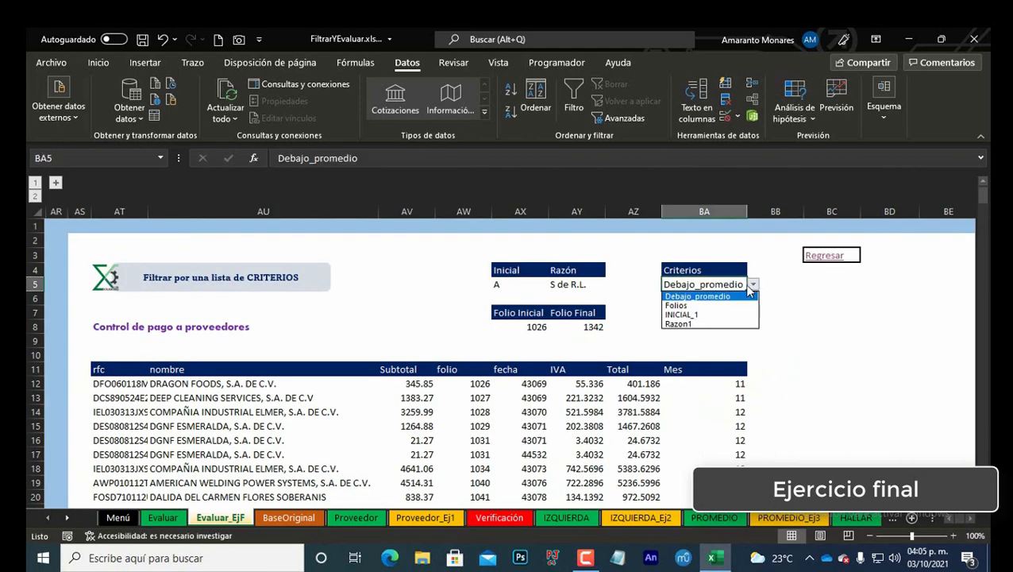
pyautogui.click(681, 314)
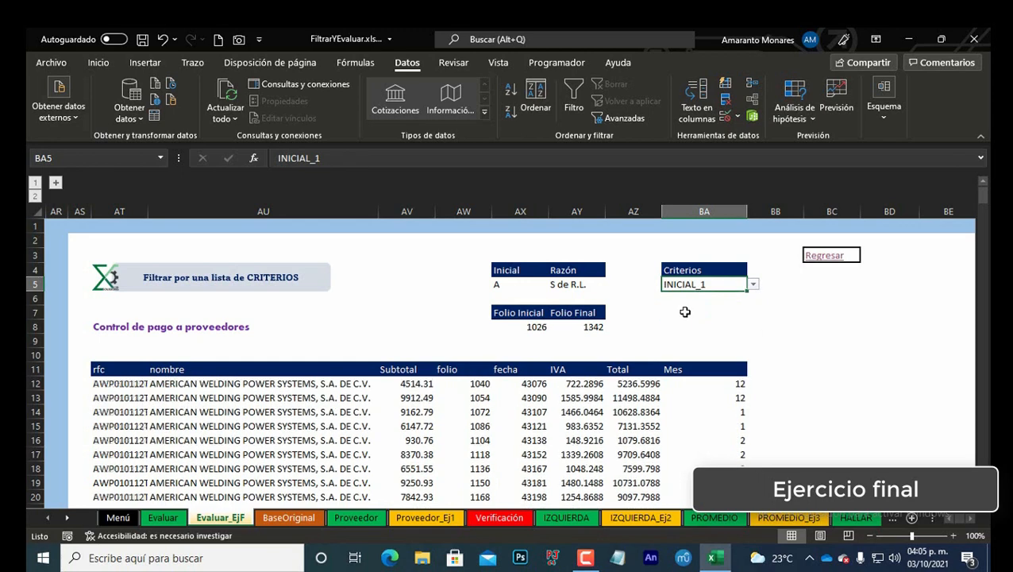
pyautogui.click(751, 287)
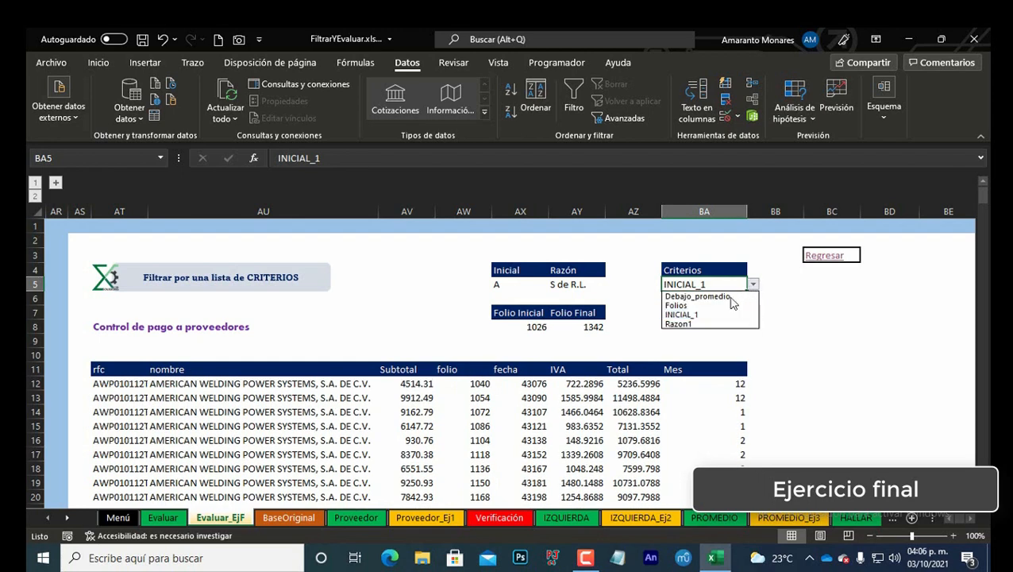
pyautogui.click(720, 303)
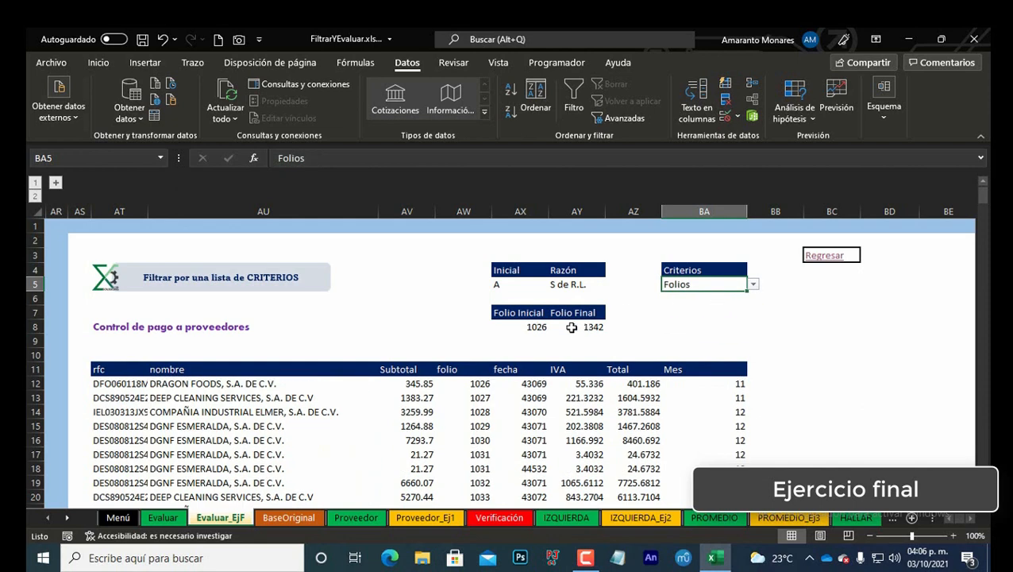
pyautogui.click(753, 286)
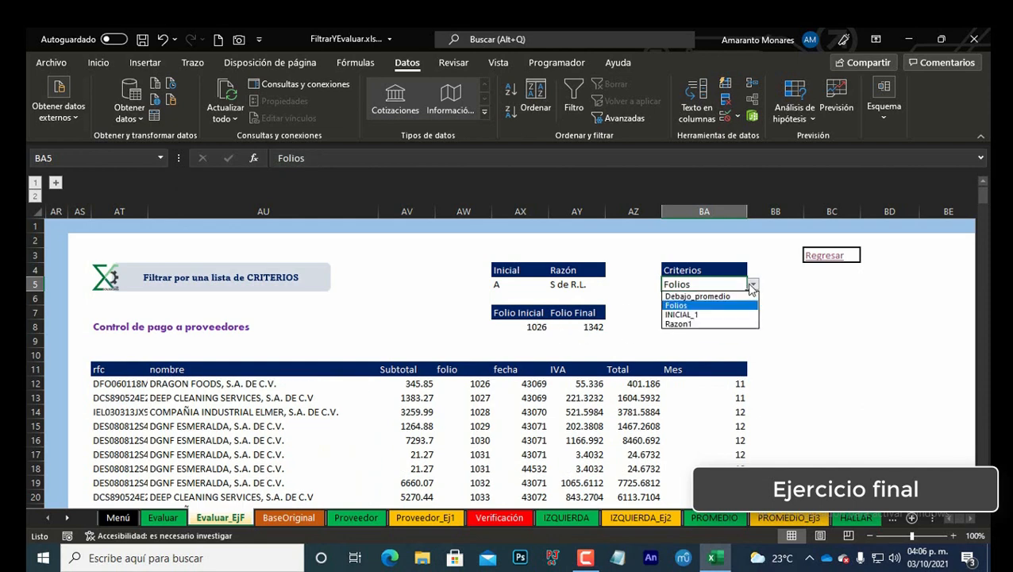
pyautogui.click(694, 320)
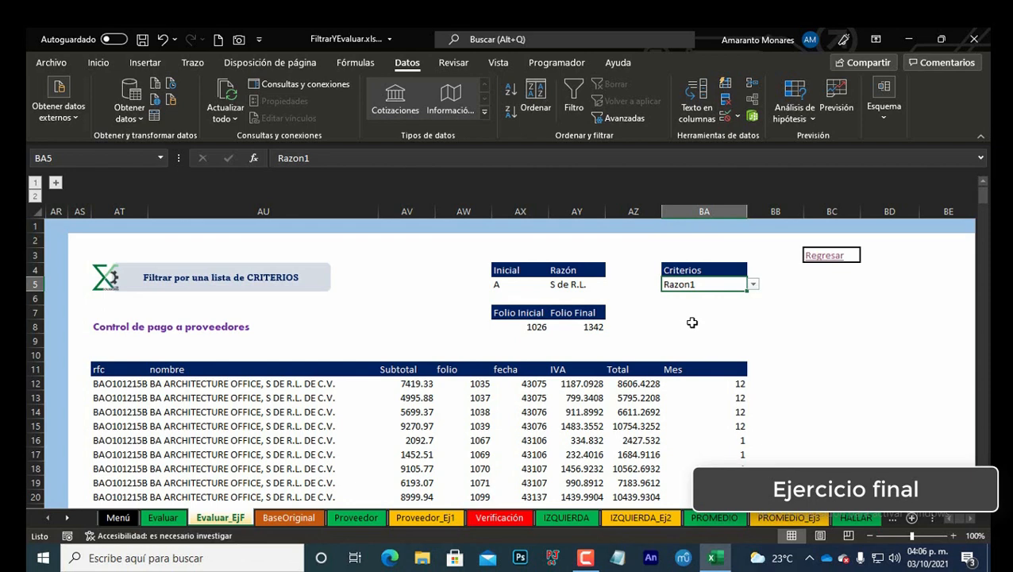
pyautogui.click(753, 284)
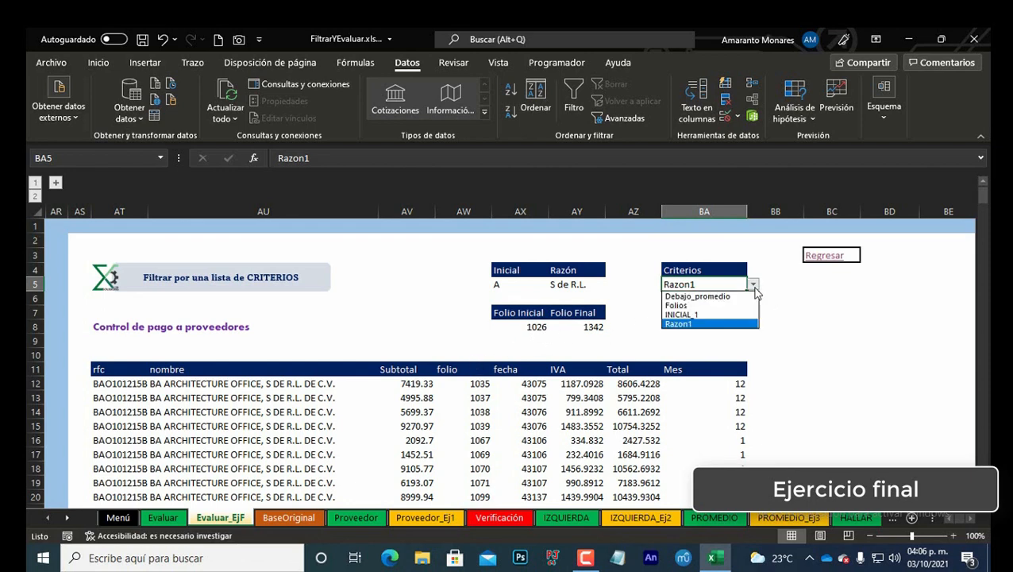
pyautogui.click(737, 299)
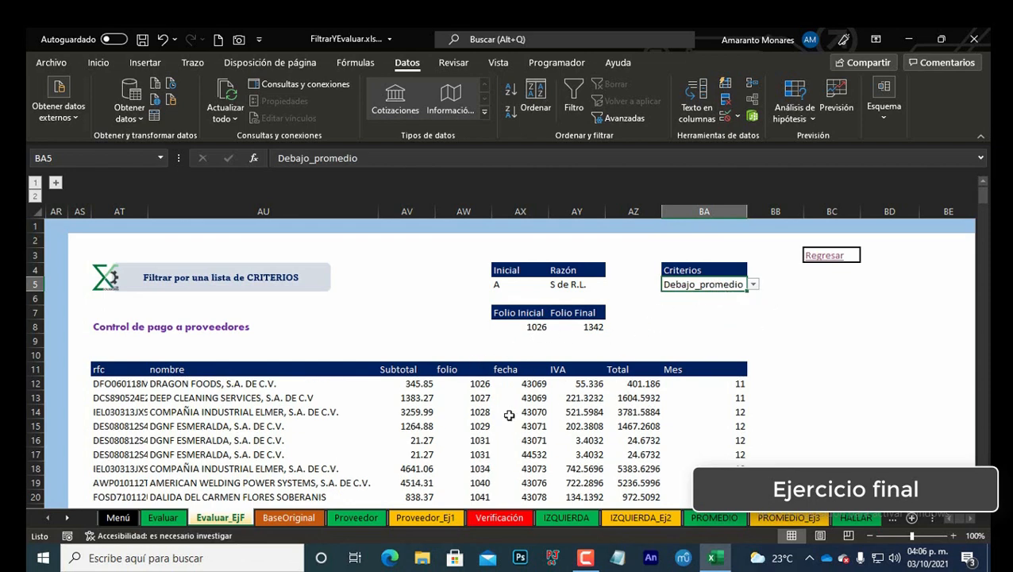
pyautogui.click(133, 386)
pyautogui.scroll(-3, 806, 388)
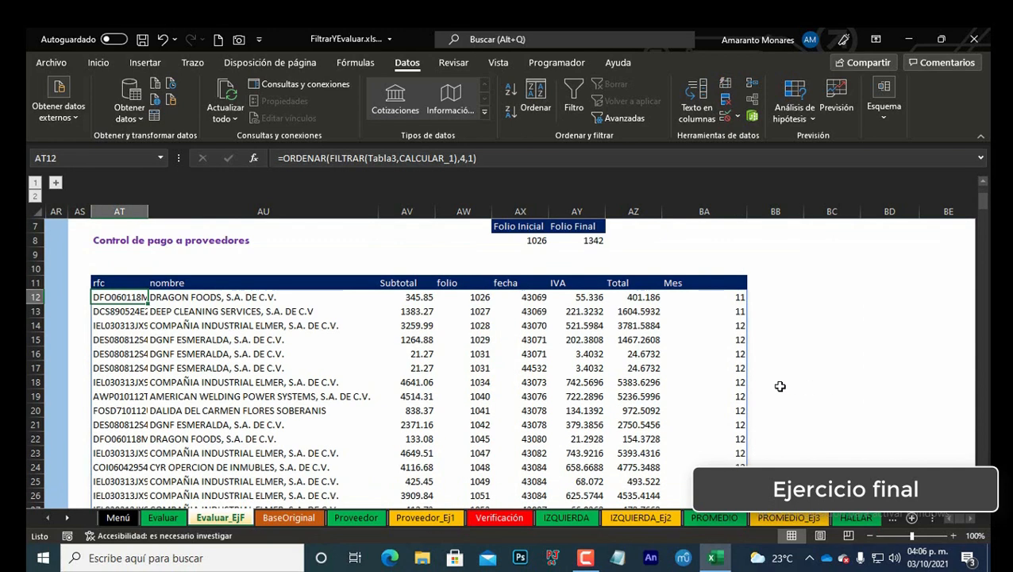
pyautogui.scroll(3, 790, 386)
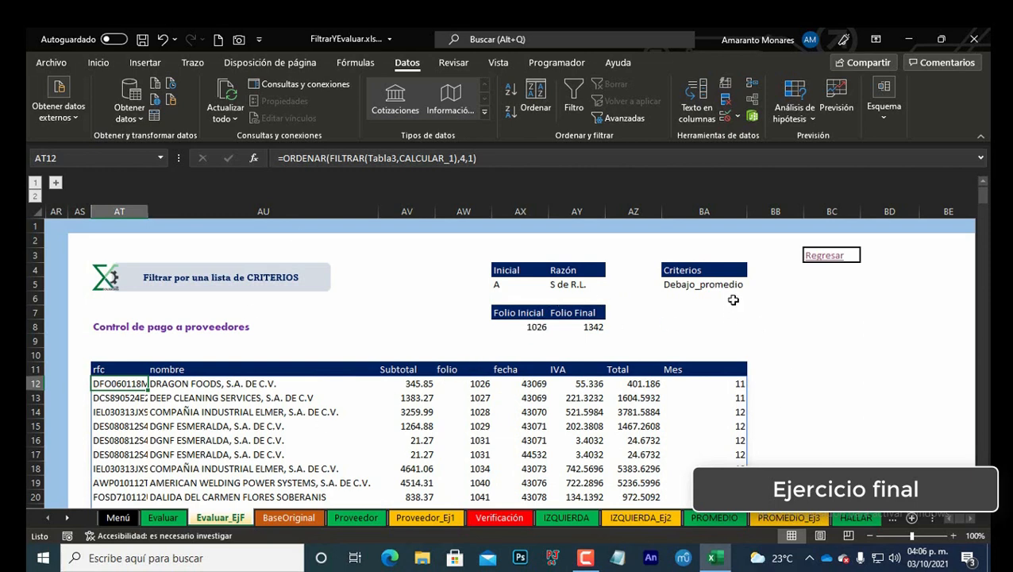
# Step: Switch the Criterios drop-down in BA5 to Folios
pyautogui.click(727, 286)
pyautogui.click(752, 285)
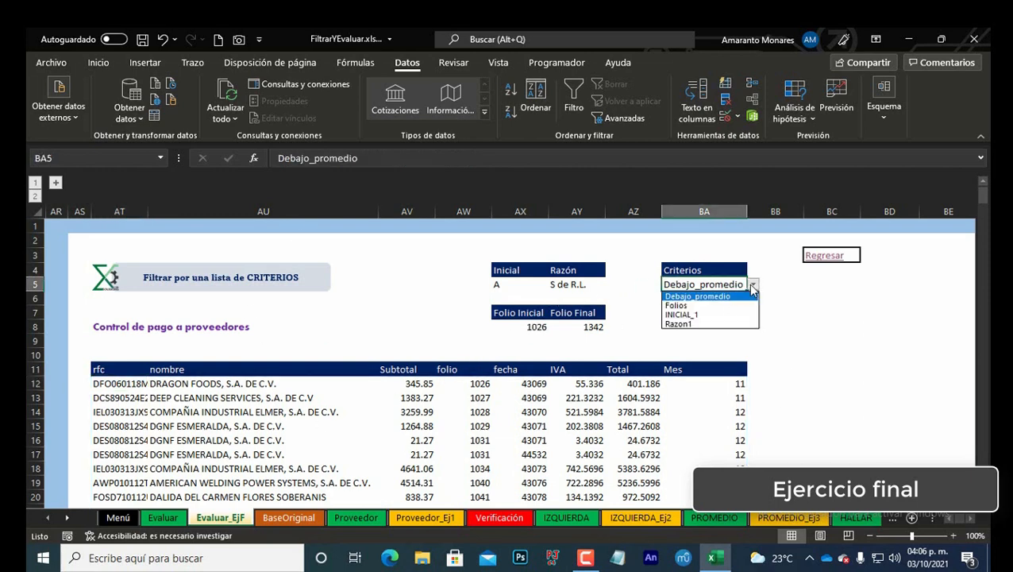
pyautogui.click(713, 304)
# Step: Set the Folio Final value in AY8 to 1029 from its drop-down list
pyautogui.click(571, 328)
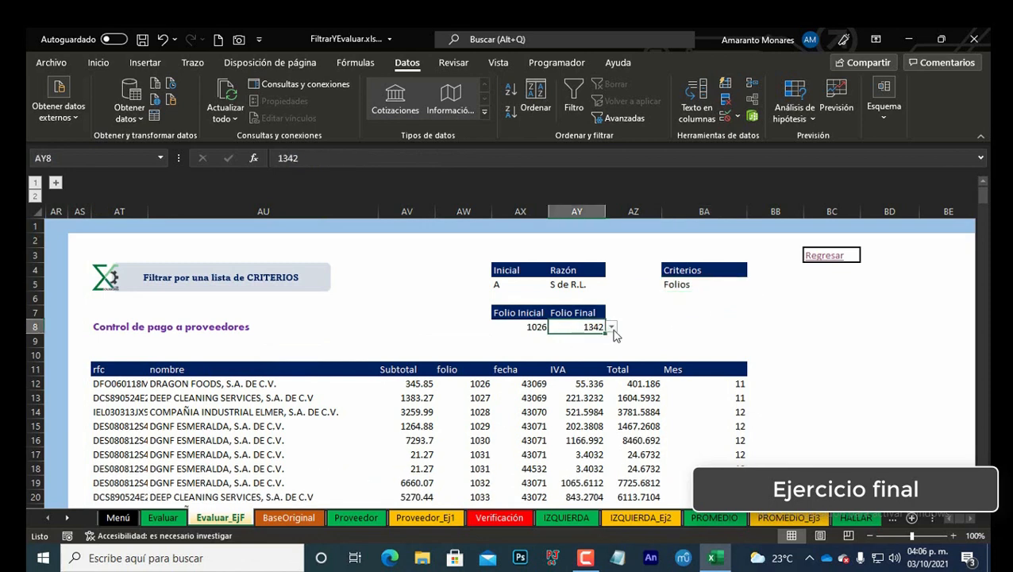
pyautogui.click(612, 327)
pyautogui.scroll(20, 584, 358)
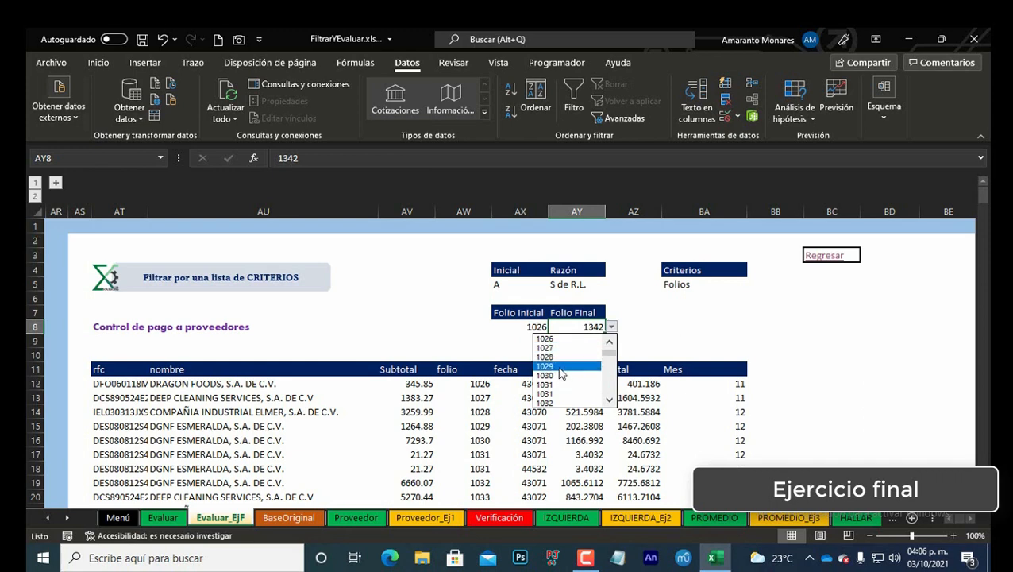
pyautogui.click(562, 367)
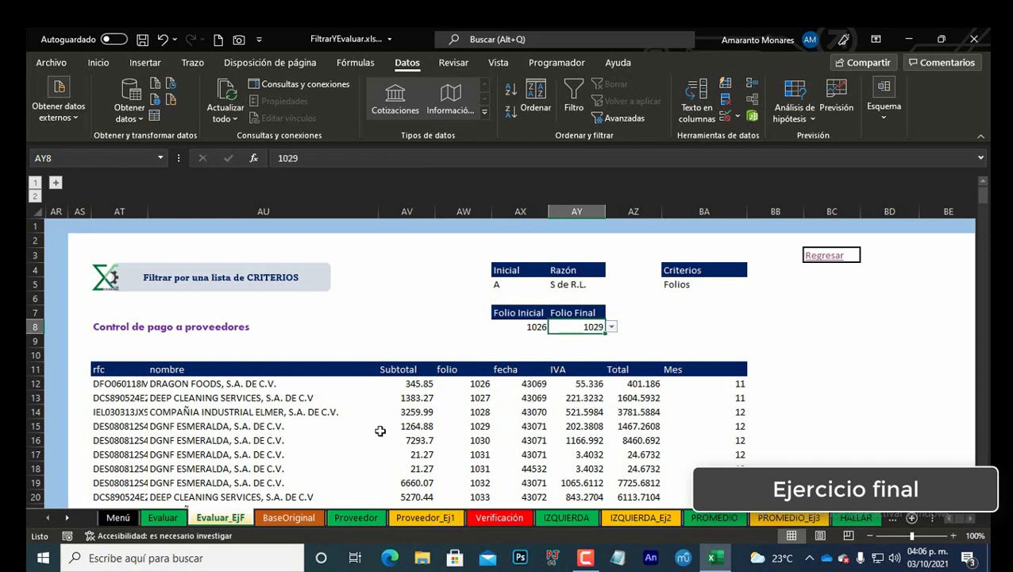
# Step: Re-enter the ORDENAR(FILTRAR(Tabla3,CALCULAR_1),4,1) formula in AT12 to refresh the filtered results
pyautogui.click(130, 384)
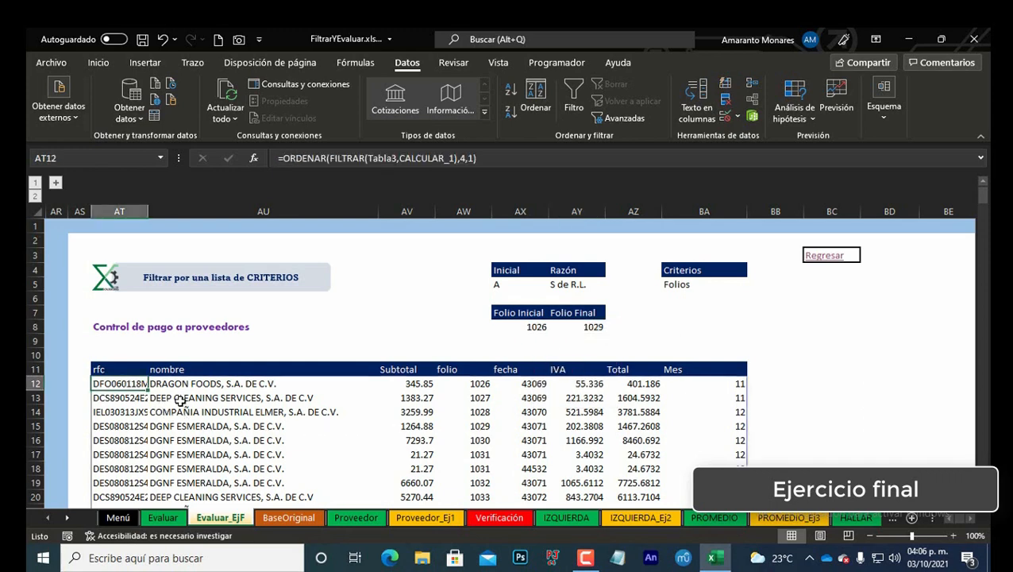
pyautogui.press('F2')
pyautogui.press('Return')
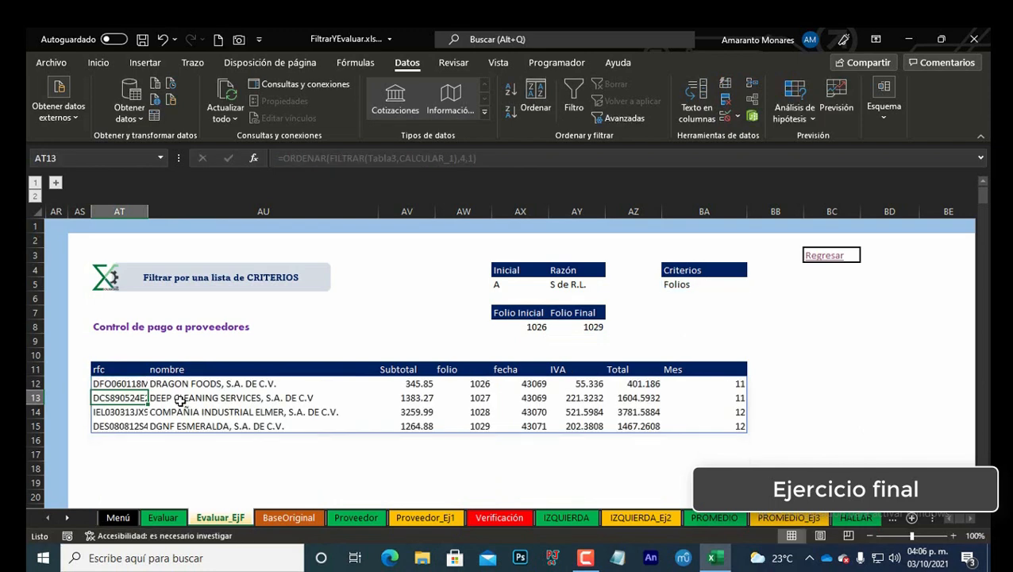
pyautogui.press('Up')
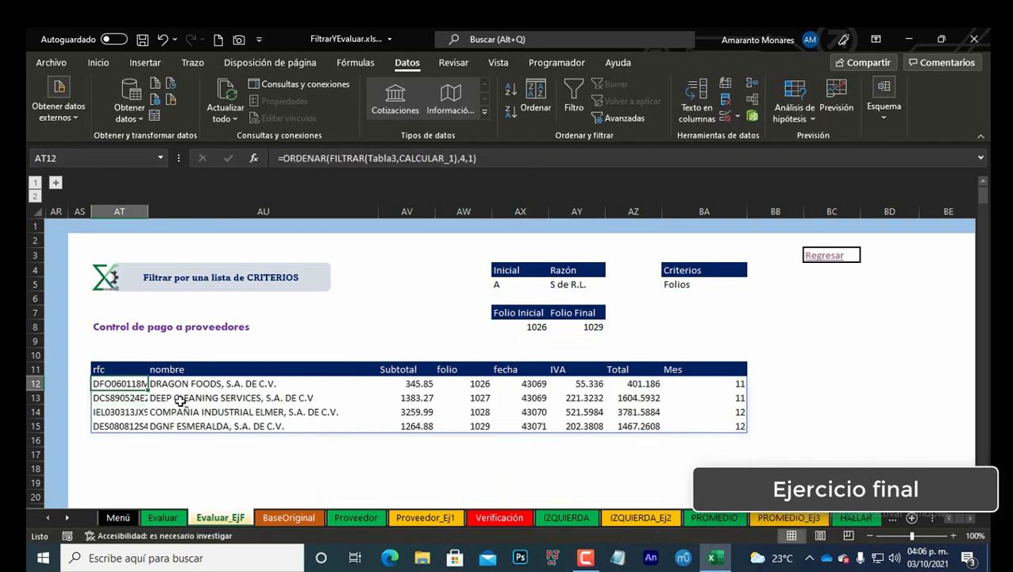
# Step: Switch the Criterios drop-down in BA5 back to Debajo_promedio
pyautogui.click(694, 283)
pyautogui.click(140, 384)
pyautogui.click(675, 285)
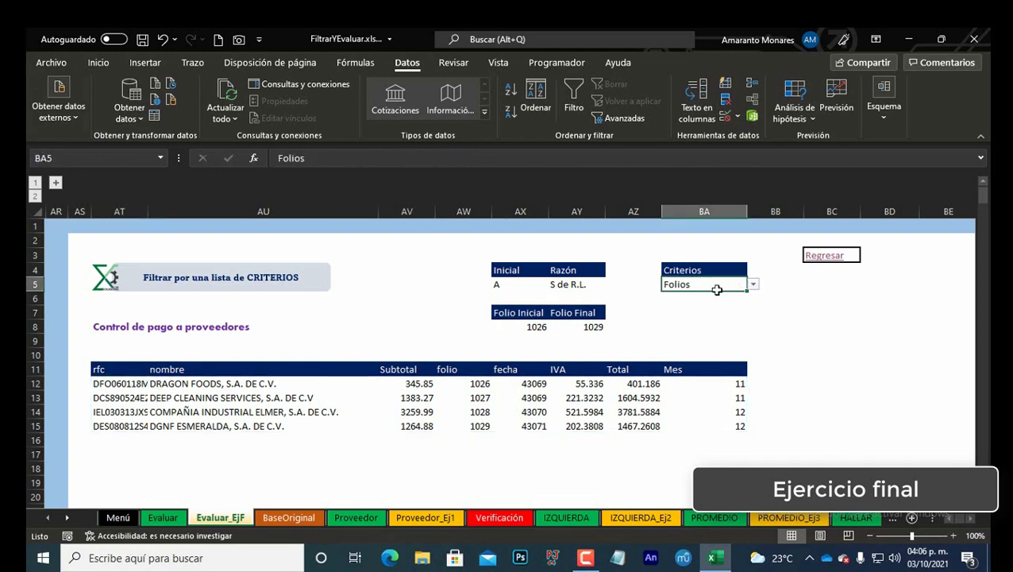
pyautogui.click(140, 384)
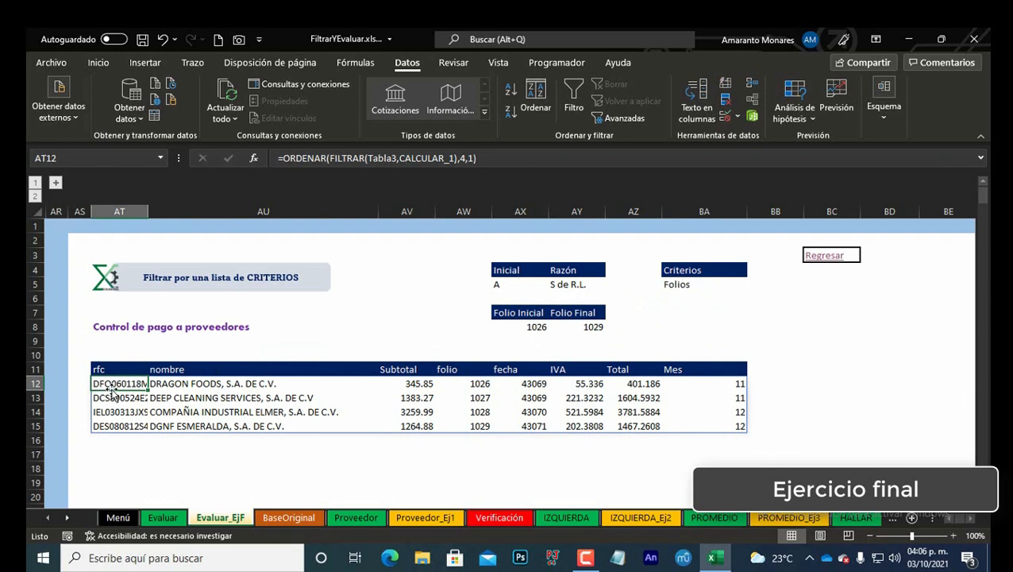
pyautogui.click(723, 287)
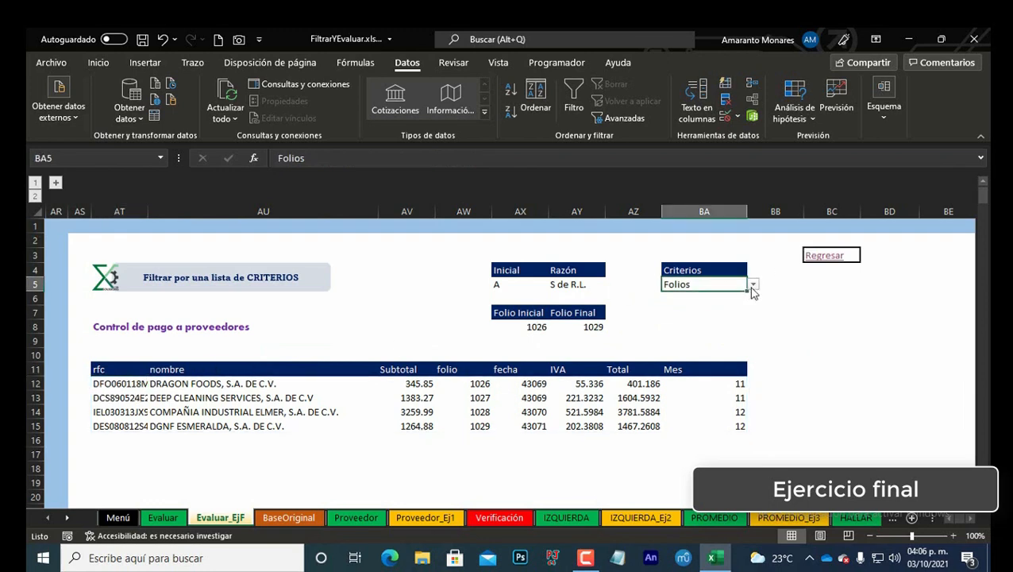
pyautogui.click(753, 286)
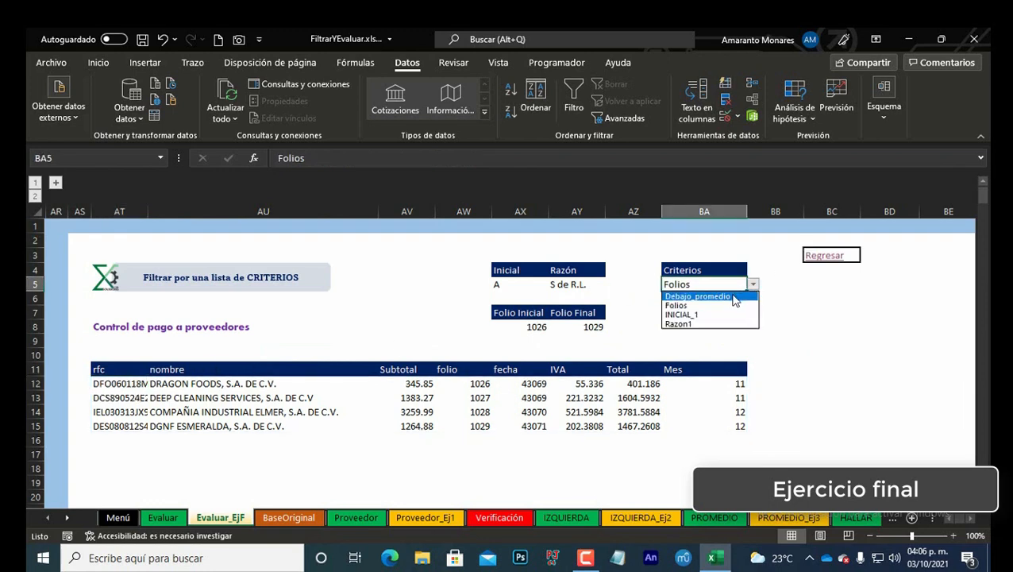
pyautogui.click(735, 297)
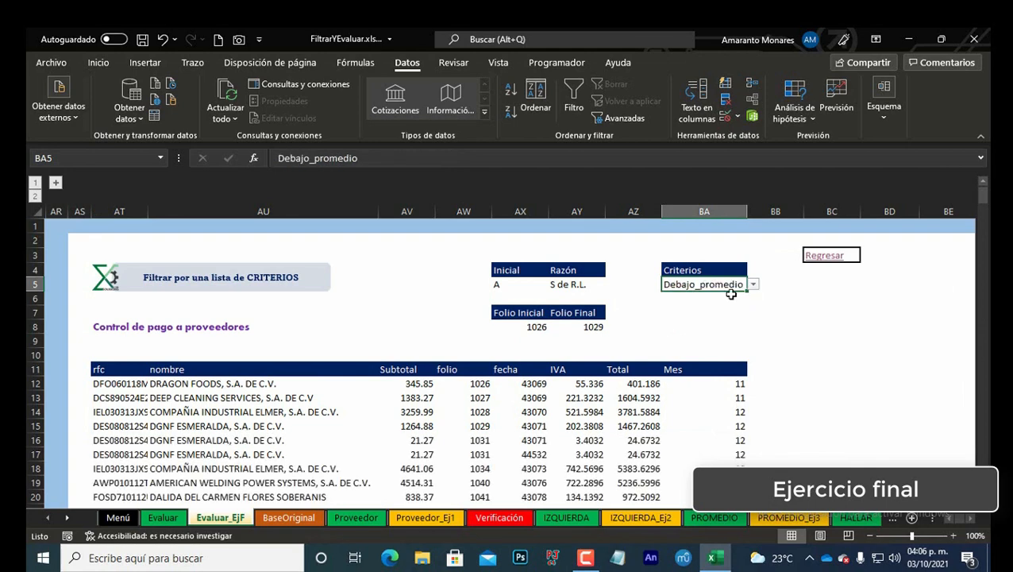
# Step: Set the Folio Final value in AY8 to 1039 from its drop-down list
pyautogui.click(576, 323)
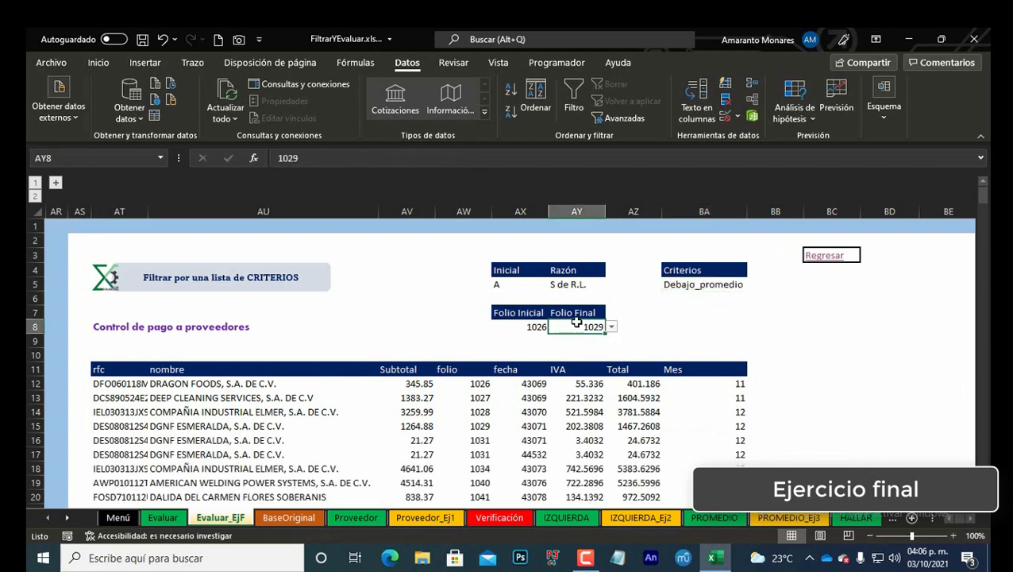
pyautogui.hotkey('alt', 'Down')
pyautogui.press('Down')
pyautogui.press('Down')
pyautogui.press('Down')
pyautogui.press('Down')
pyautogui.press('Down')
pyautogui.press('Down')
pyautogui.press('Down')
pyautogui.press('Down')
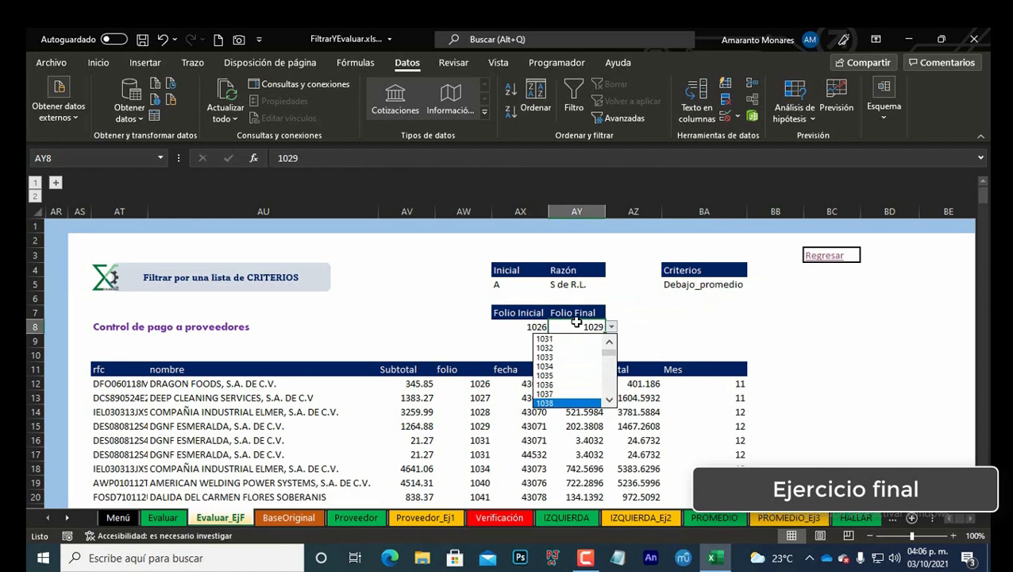
pyautogui.press('Return')
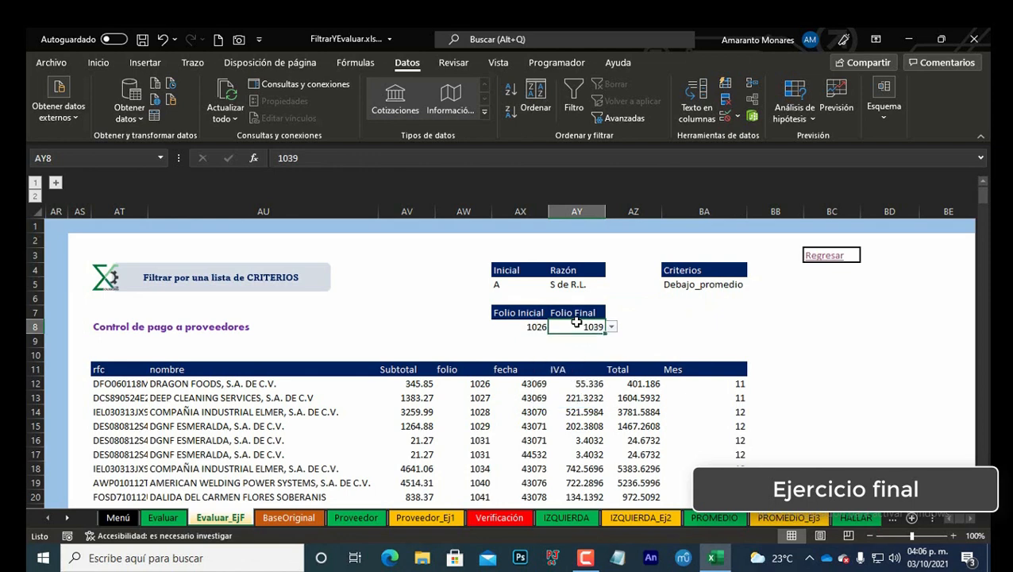
# Step: Switch the Criterios drop-down in BA5 to Folios
pyautogui.click(724, 283)
pyautogui.hotkey('alt', 'Down')
pyautogui.press('Down')
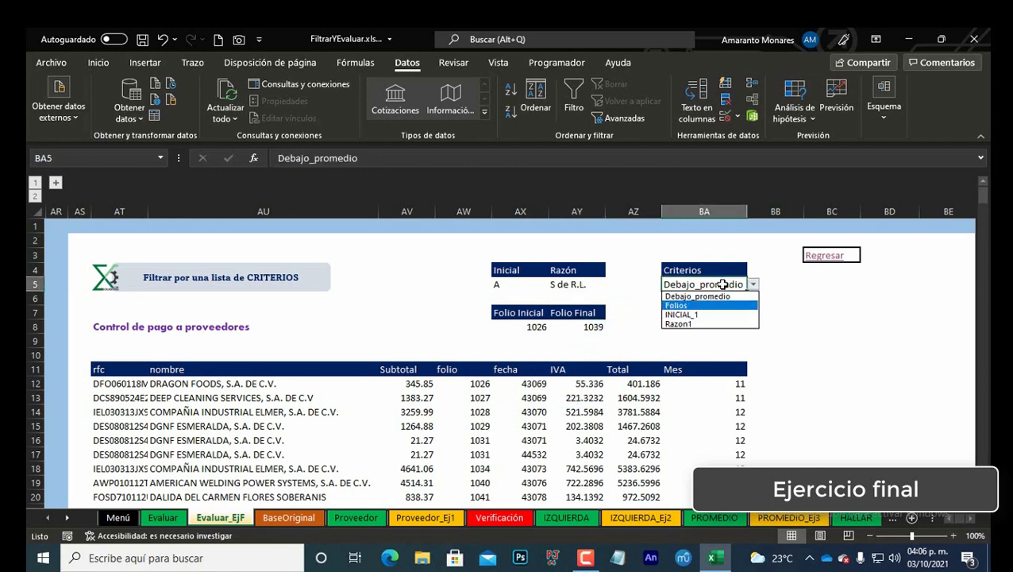
pyautogui.press('Return')
# Step: Review the filtered folio results from the first to the last row of the table
pyautogui.click(476, 384)
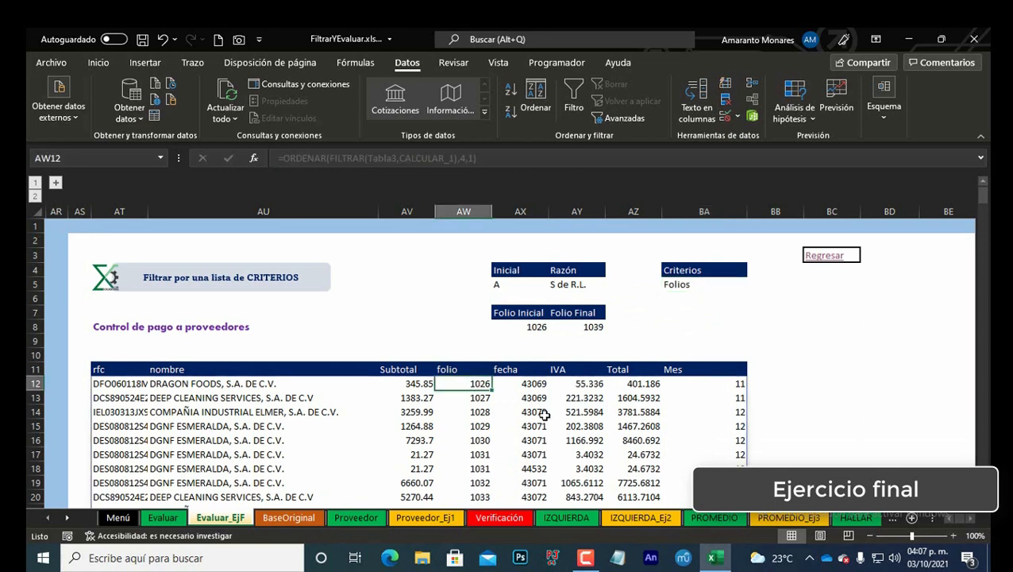
pyautogui.hotkey('ctrl', 'Down')
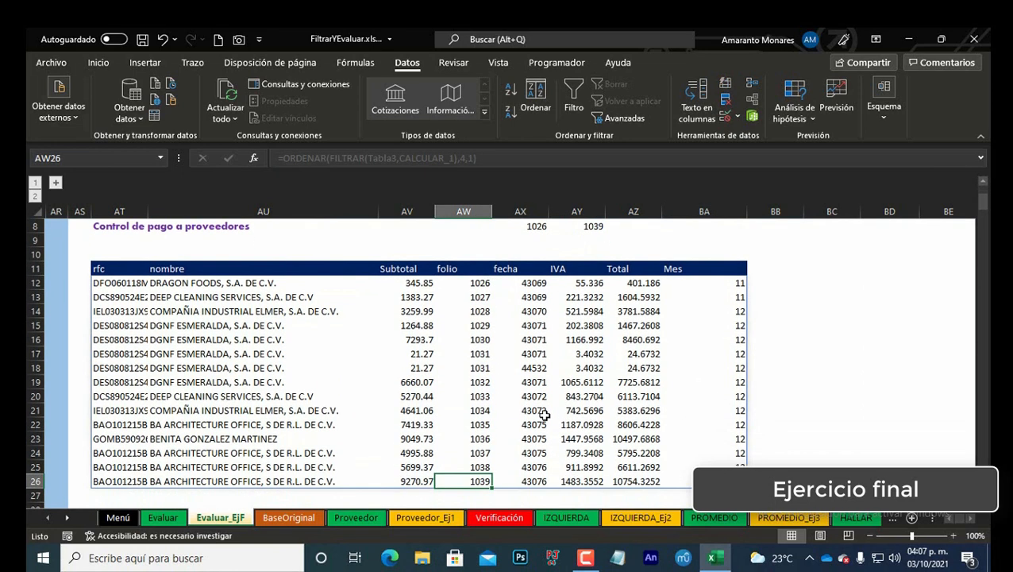
pyautogui.hotkey('ctrl', 'Up')
pyautogui.hotkey('ctrl', 'Up')
pyautogui.press('Down')
pyautogui.press('Down')
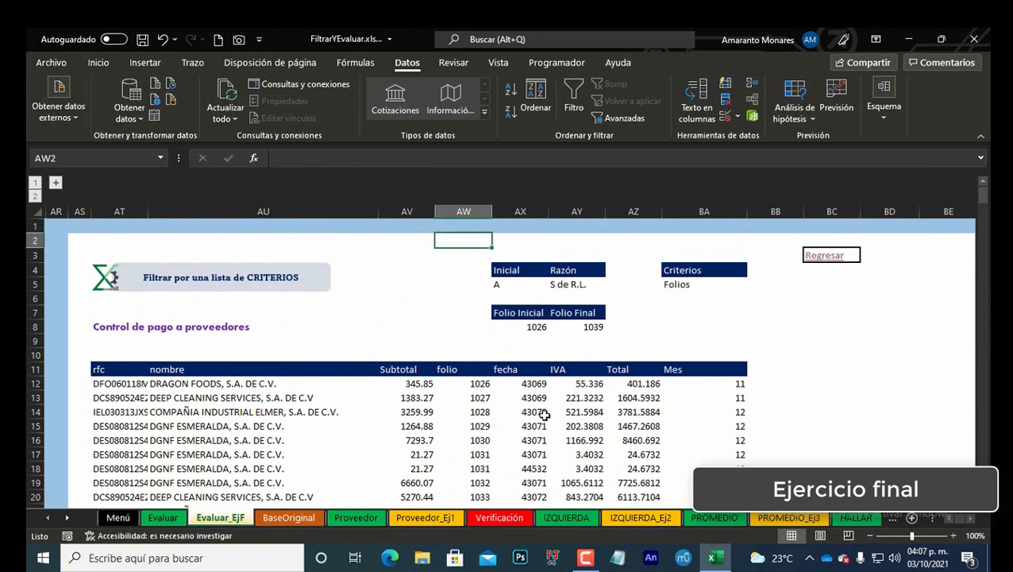
pyautogui.press('Down')
pyautogui.press('Down')
pyautogui.press('Down')
pyautogui.press('Down')
pyautogui.press('Down')
pyautogui.press('Down')
pyautogui.press('Down')
pyautogui.press('Down')
pyautogui.press('Down')
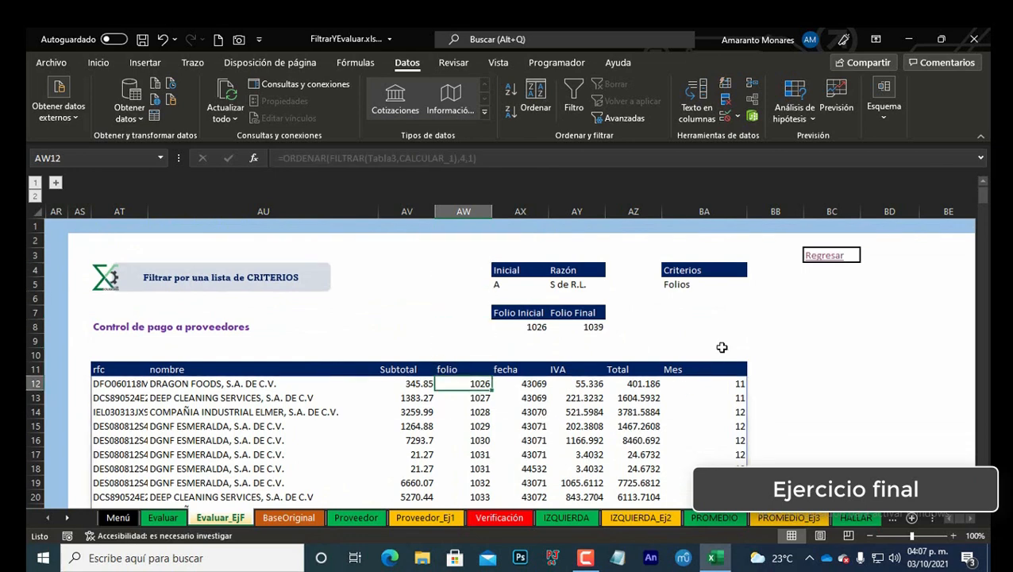
# Step: Set the Inicial criterion in AX5 to B
pyautogui.click(505, 285)
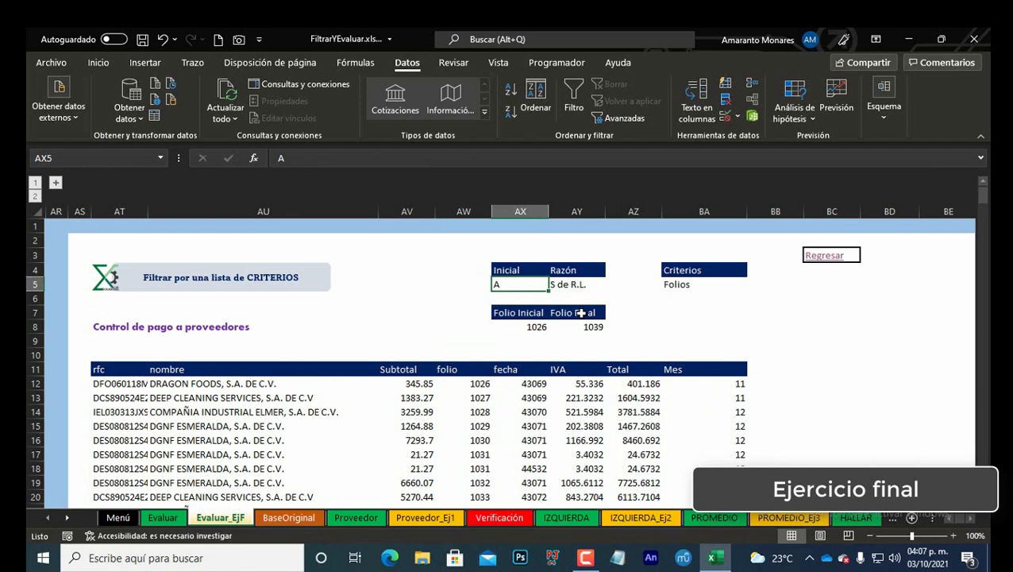
pyautogui.write('b')
pyautogui.press('Return')
pyautogui.press('Up')
pyautogui.write('B')
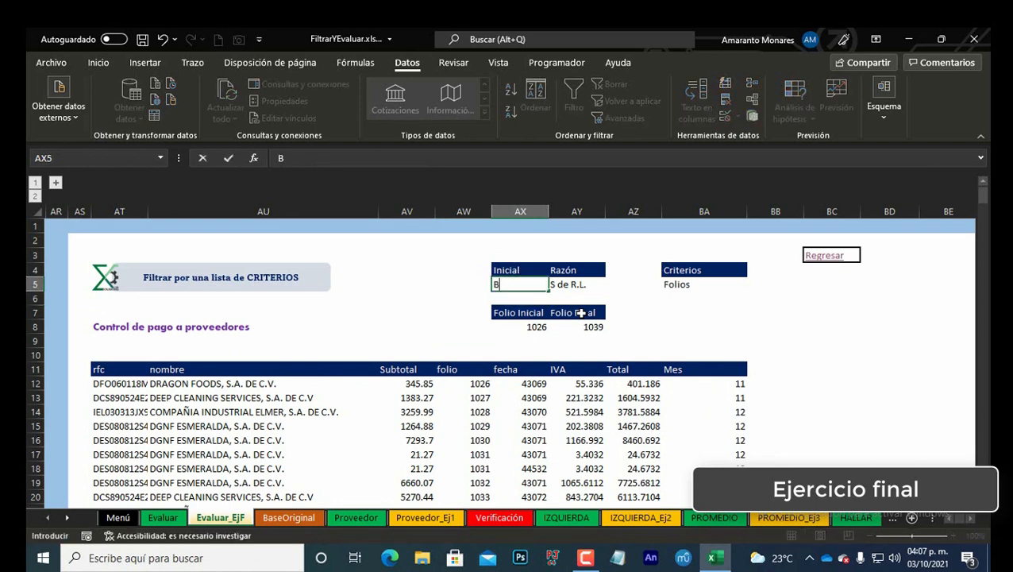
pyautogui.hotkey('ctrl', 'Return')
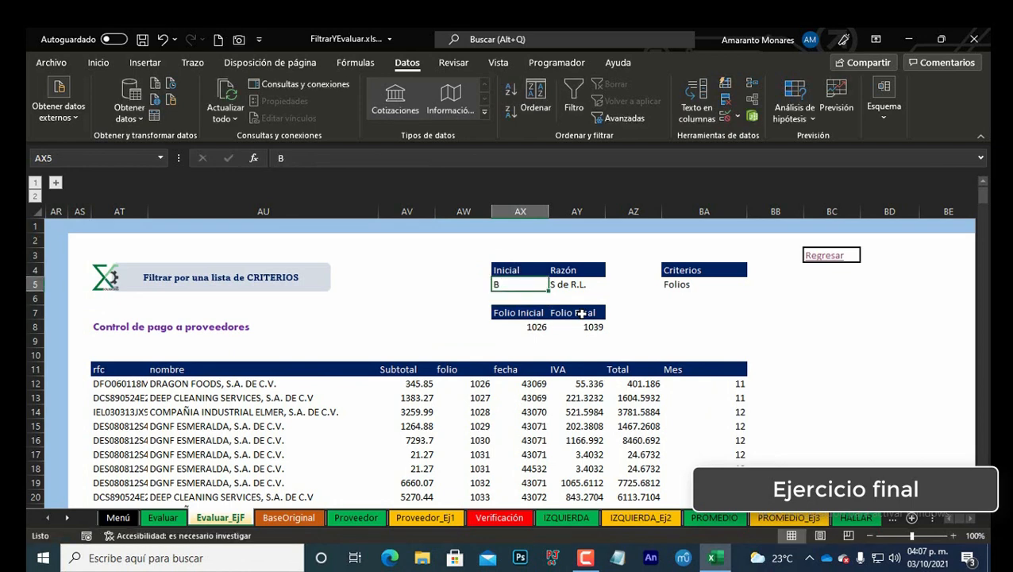
# Step: Switch the Criterios drop-down in BA5 to INICIAL_1
pyautogui.click(743, 285)
pyautogui.click(752, 284)
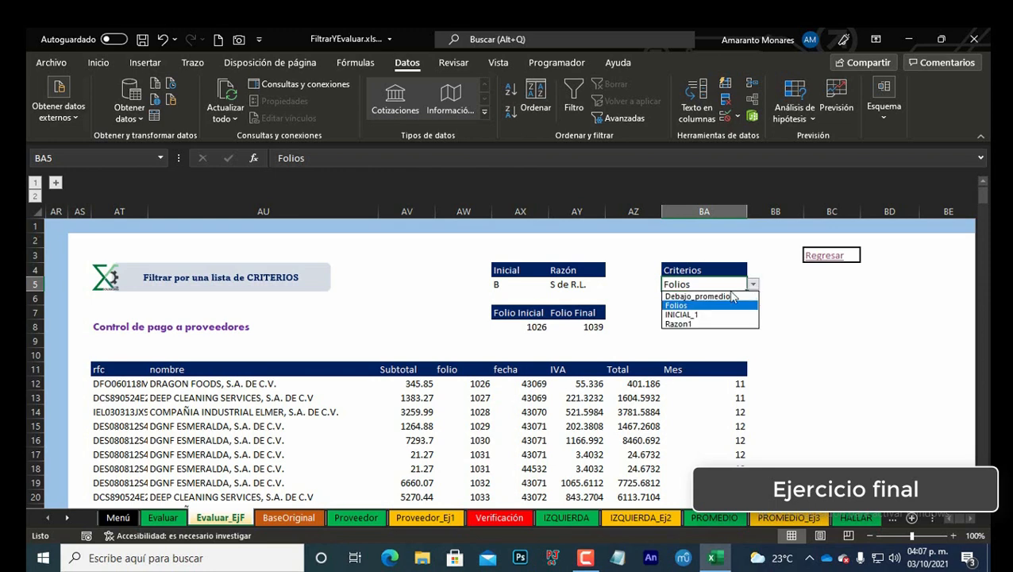
pyautogui.click(706, 316)
# Step: Set the Inicial criterion in AX5 to C
pyautogui.click(537, 283)
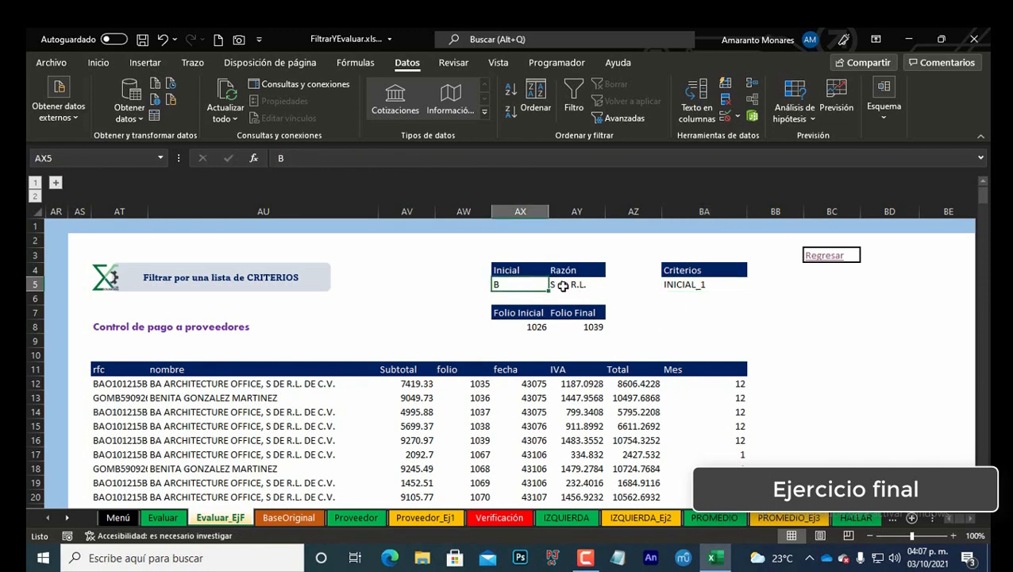
pyautogui.write('C')
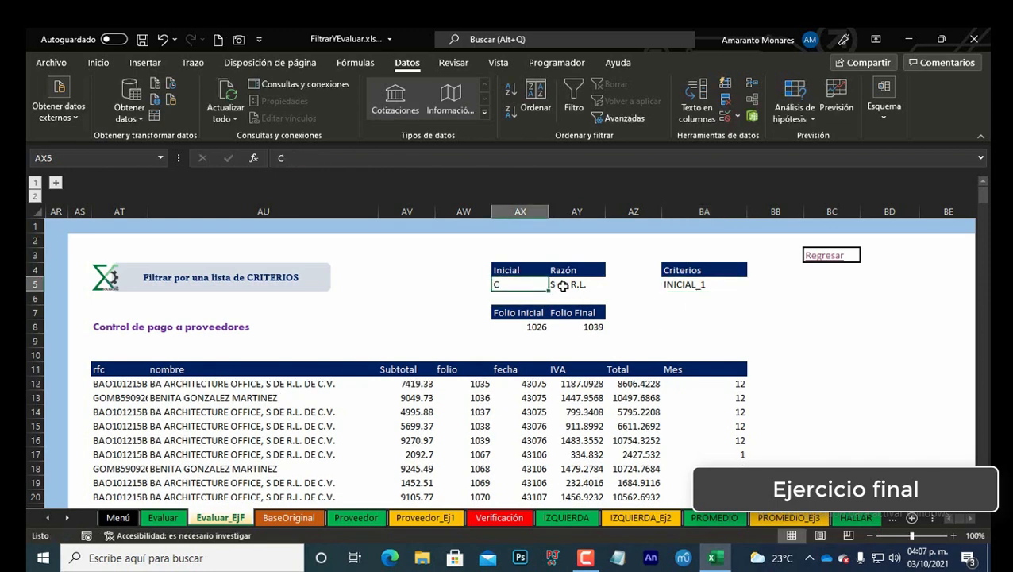
pyautogui.press('Tab')
pyautogui.press('Tab')
# Step: Toggle the Criterios drop-down in BA5 to Folios and back to INICIAL_1 to refresh the results
pyautogui.hotkey('alt', 'Down')
pyautogui.press('Up')
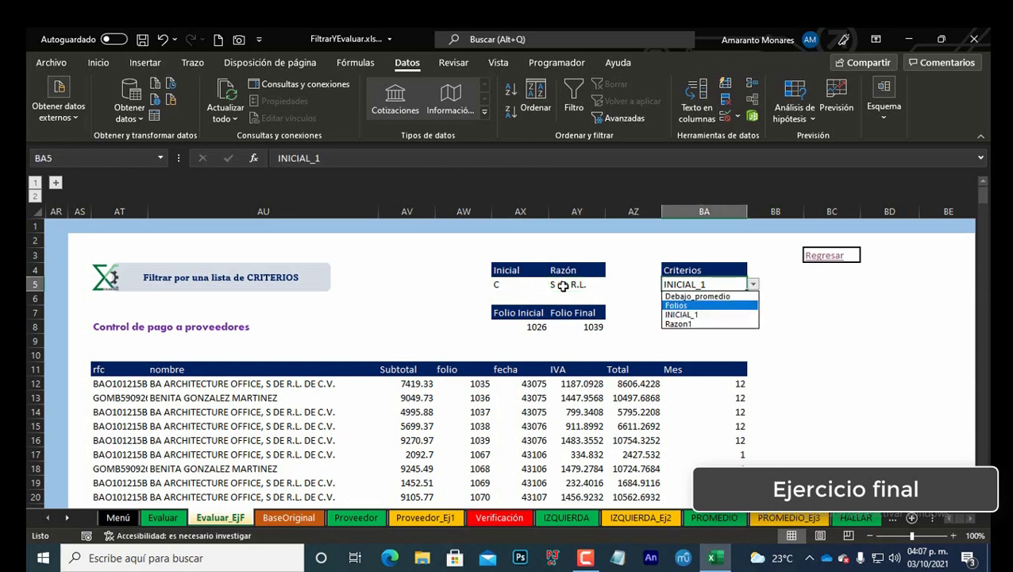
pyautogui.press('Return')
pyautogui.hotkey('alt', 'Down')
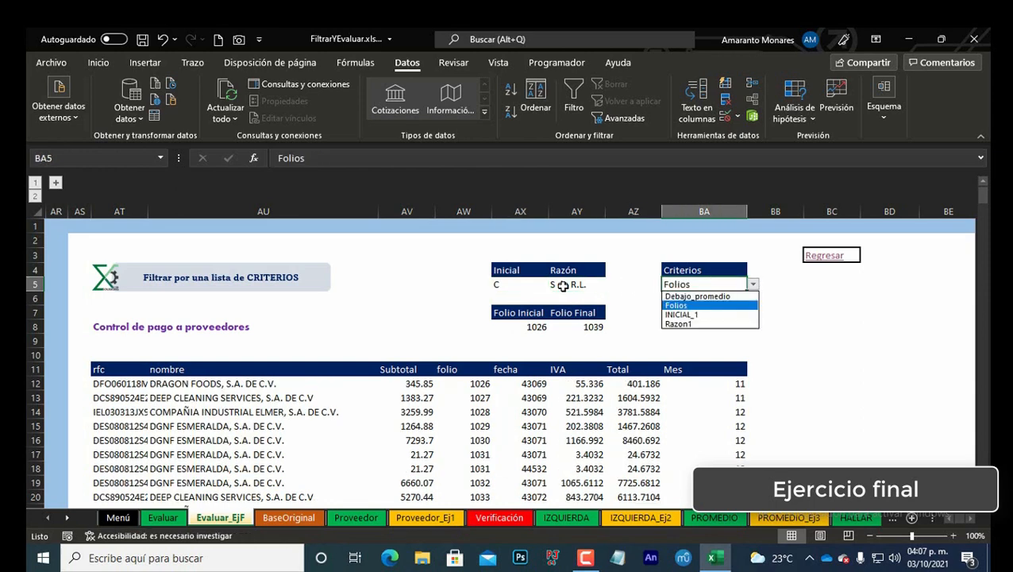
pyautogui.press('Down')
pyautogui.press('Return')
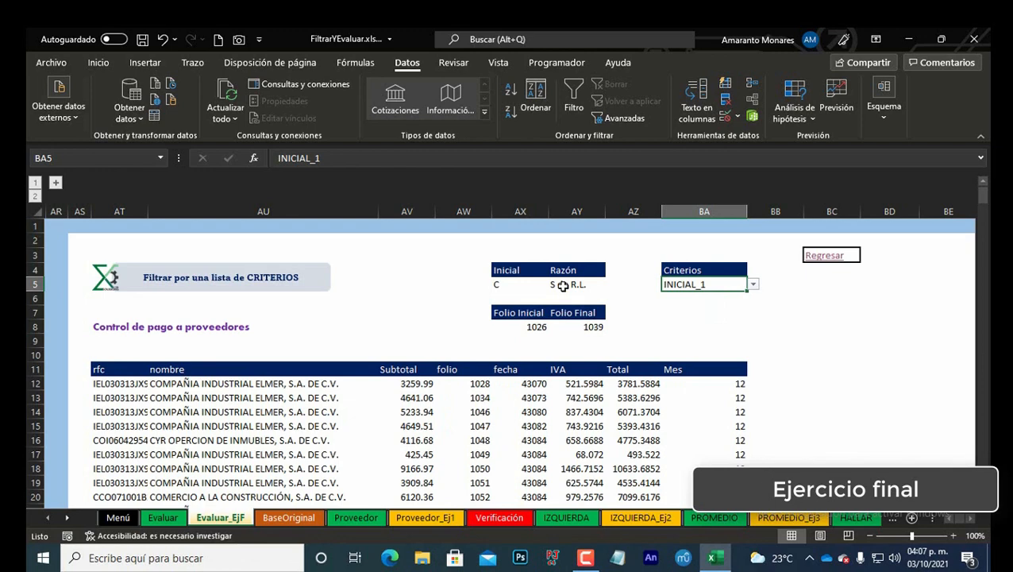
# Step: Examine the names helper list beside the results table
pyautogui.press('Right')
pyautogui.press('Left')
pyautogui.click(784, 422)
pyautogui.press('Right')
pyautogui.press('Right')
pyautogui.press('Right')
pyautogui.press('Right')
pyautogui.press('Right')
pyautogui.press('Right')
pyautogui.press('Right')
pyautogui.press('Right')
pyautogui.press('Right')
pyautogui.press('Right')
pyautogui.press('Right')
pyautogui.press('Right')
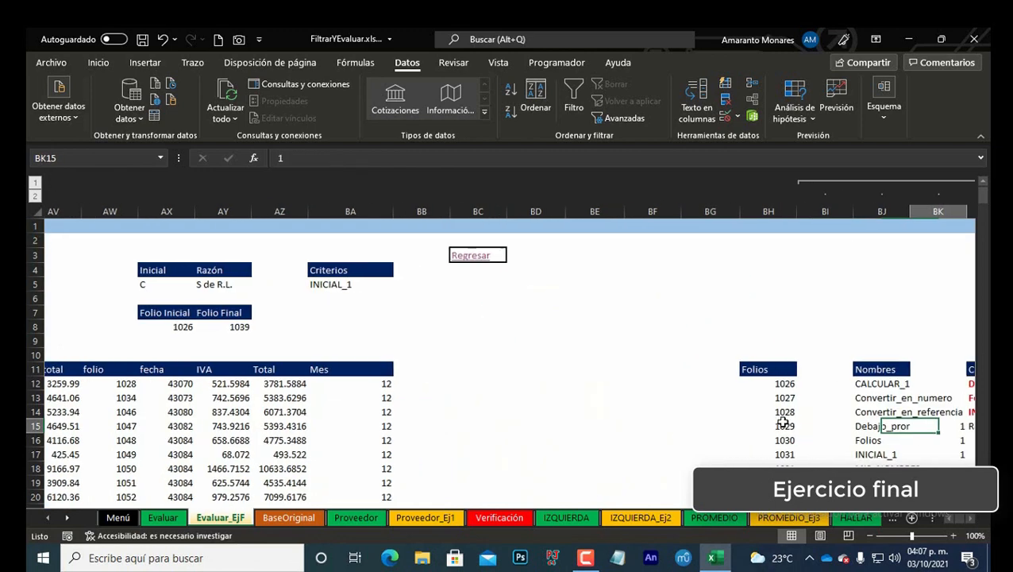
pyautogui.press('Home')
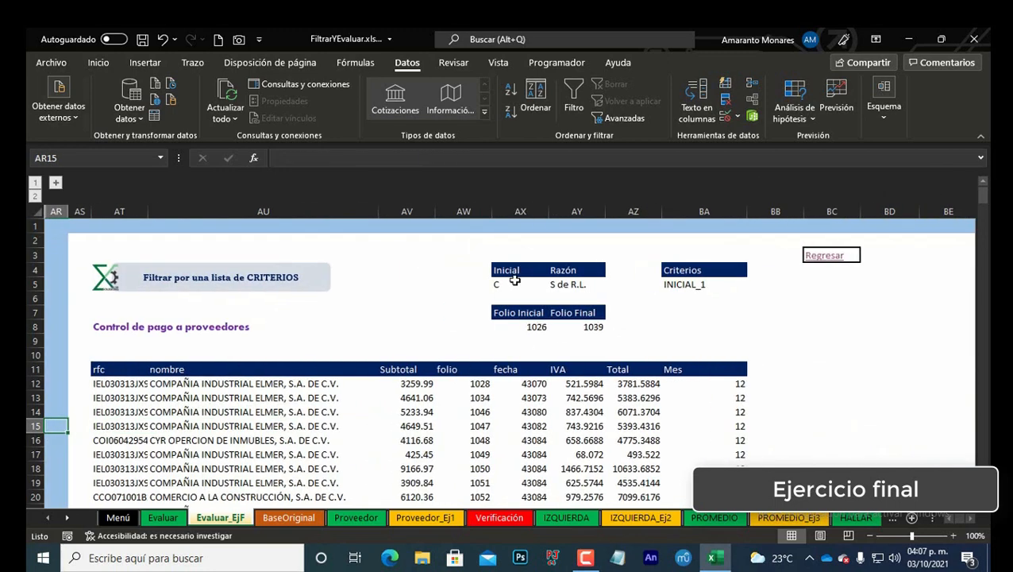
pyautogui.moveTo(515, 285); pyautogui.dragTo(578, 287)
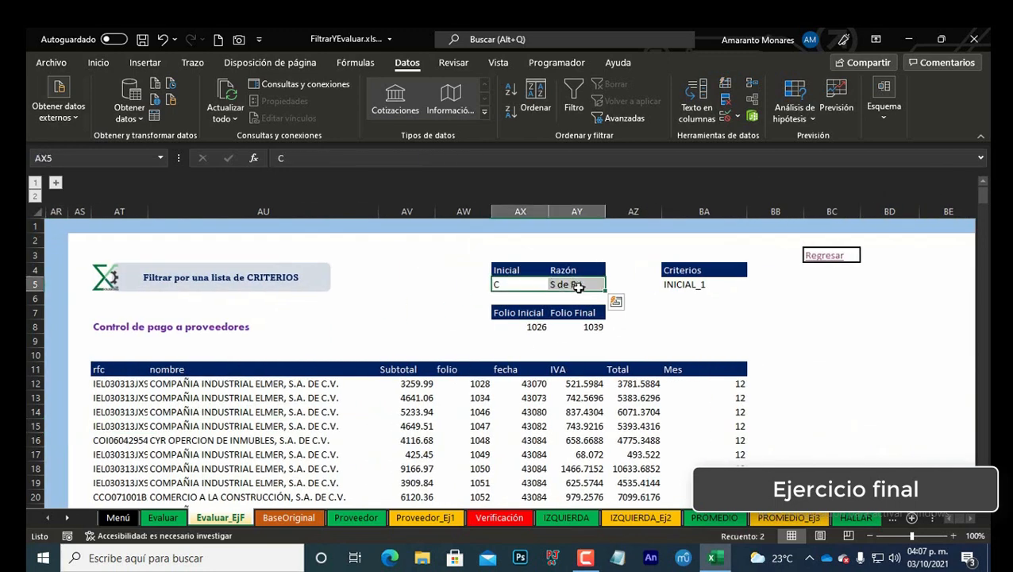
pyautogui.press('Right')
pyautogui.press('Right')
pyautogui.press('Right')
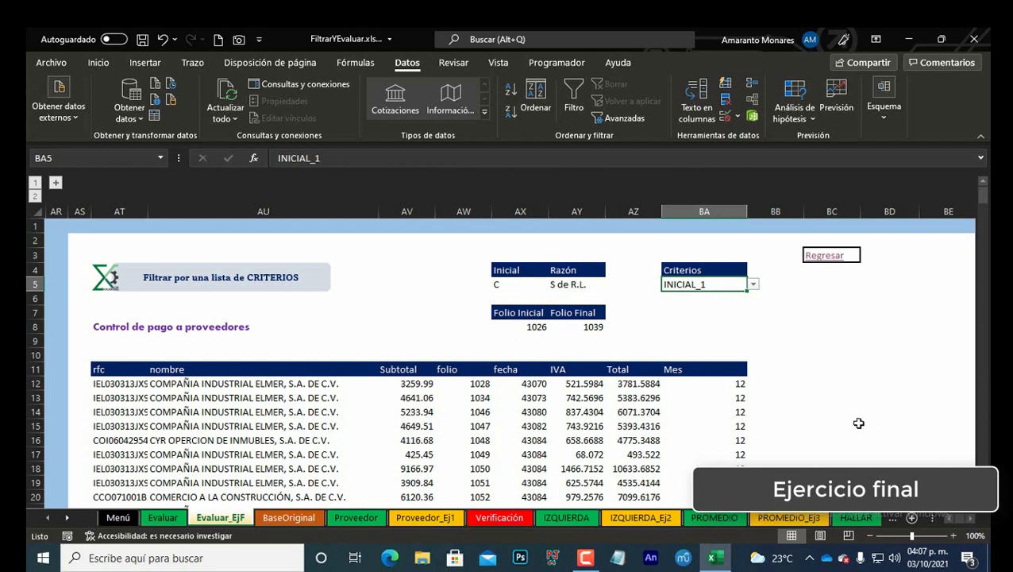
# Step: Switch to the Menú sheet
pyautogui.click(111, 518)
pyautogui.scroll(8, 251, 457)
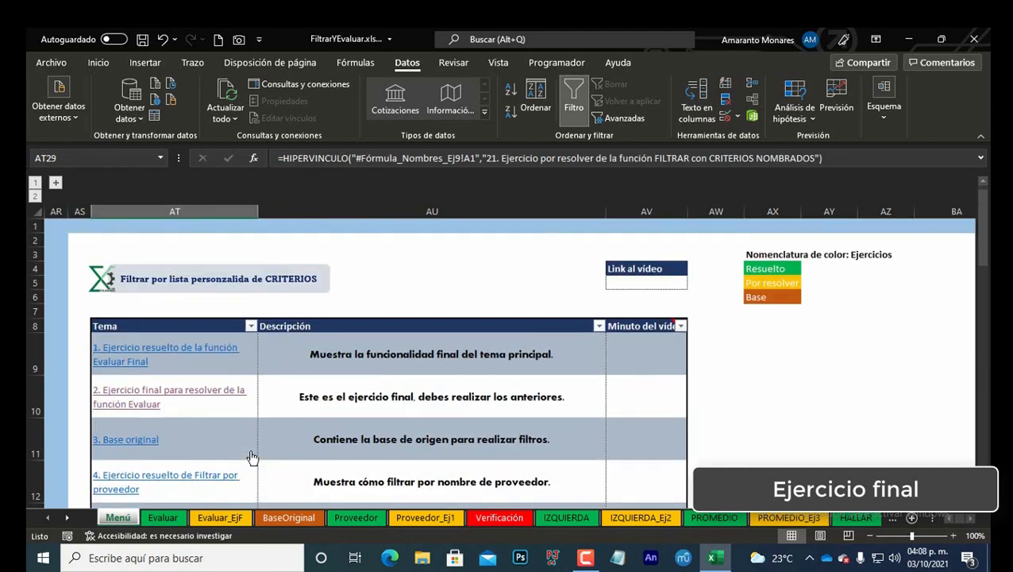